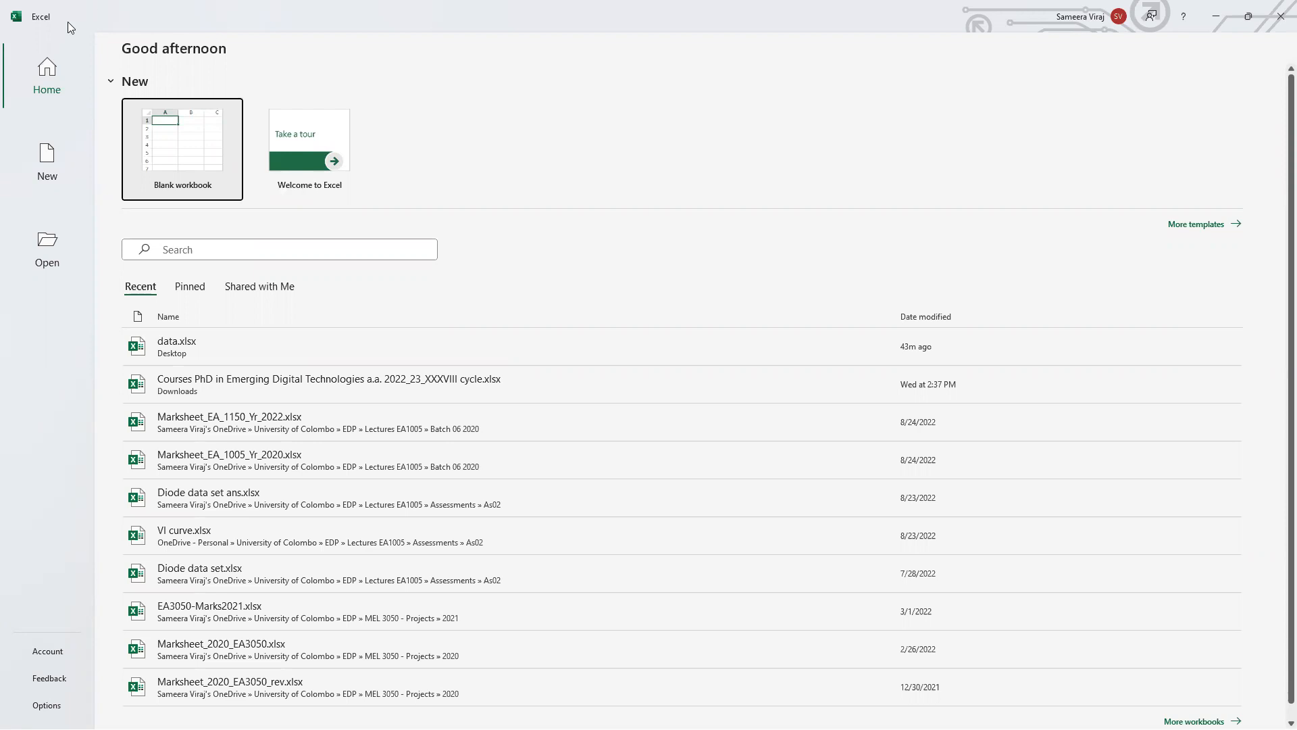
Look through the pinned, shared and recent workbook lists on the start page.
{"action": "left_click", "coordinate": [190, 289]}
{"action": "left_click", "coordinate": [241, 289]}
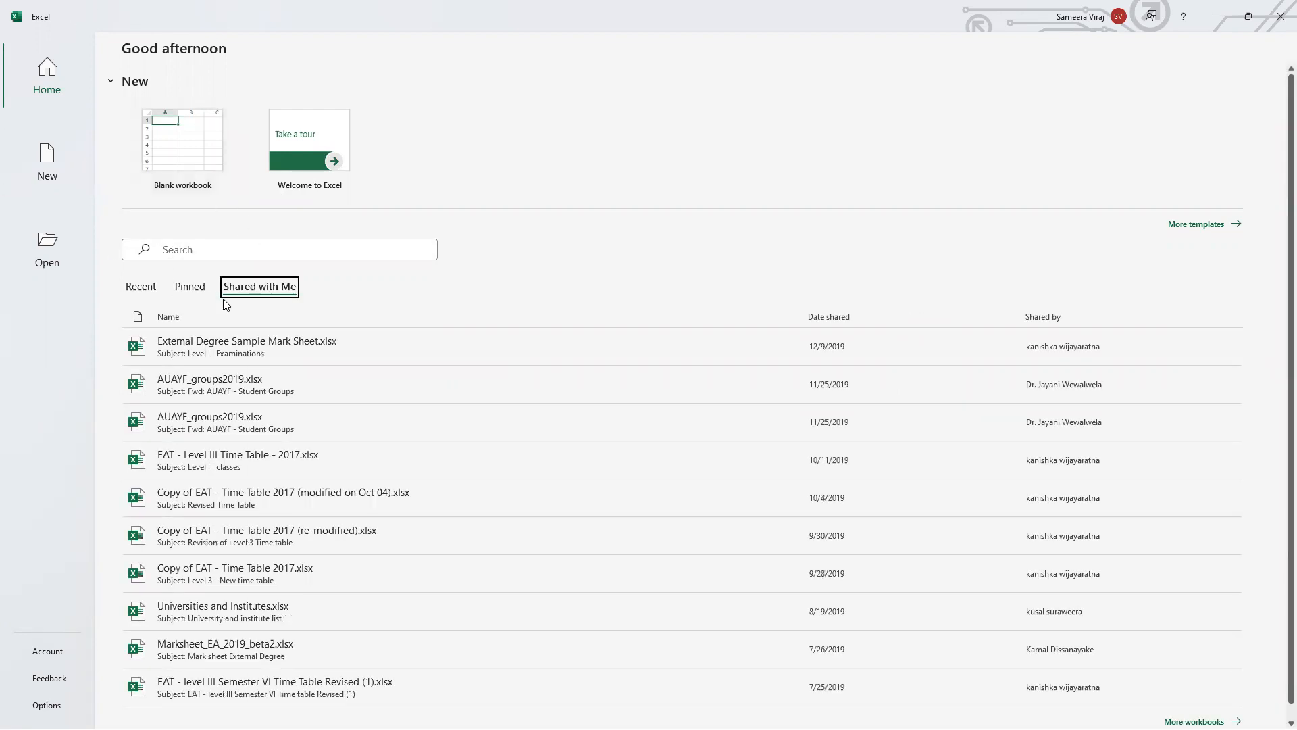
{"action": "left_click", "coordinate": [185, 286]}
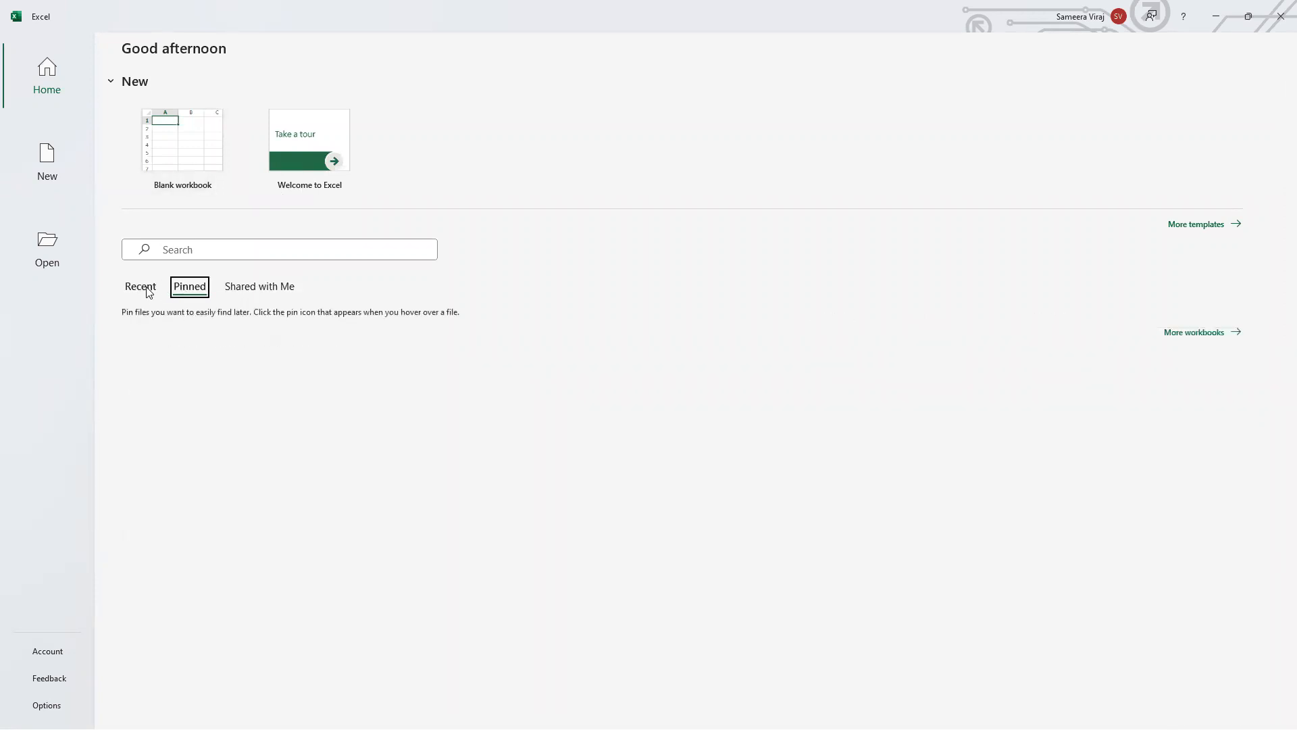
{"action": "left_click", "coordinate": [259, 293]}
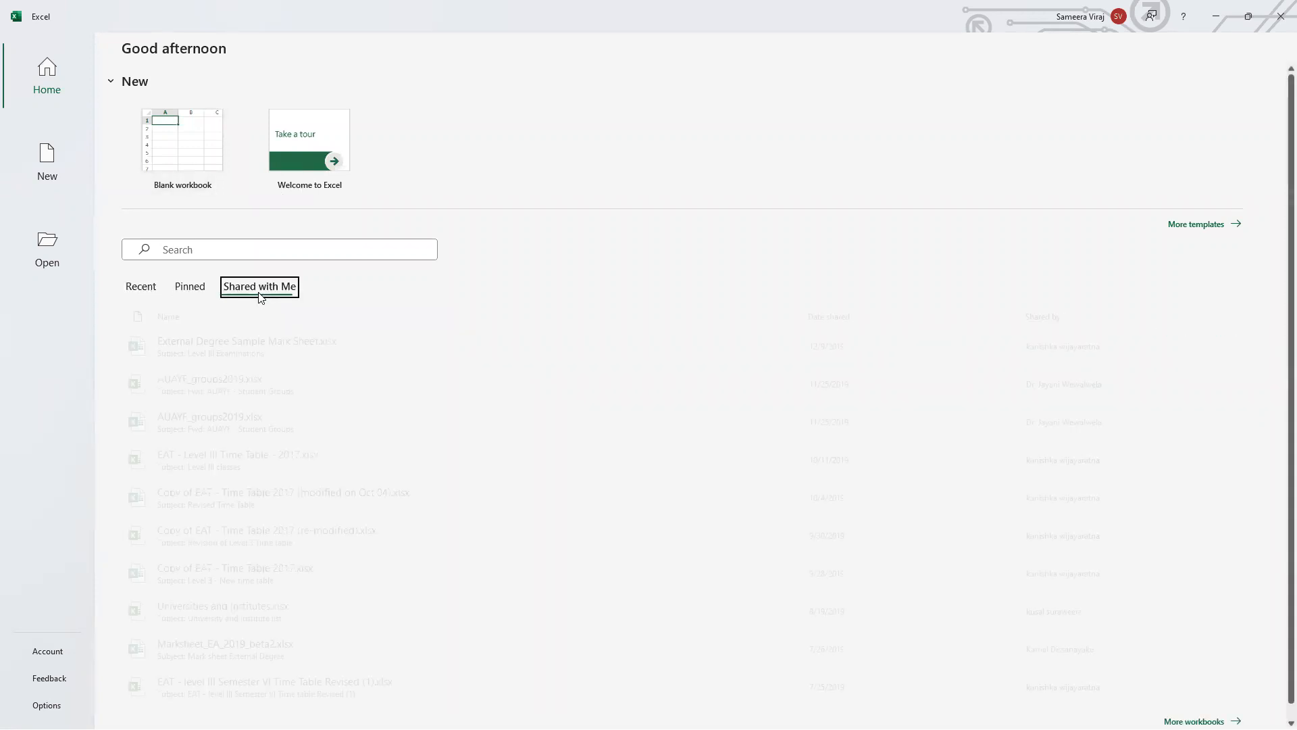
{"action": "left_click", "coordinate": [149, 289]}
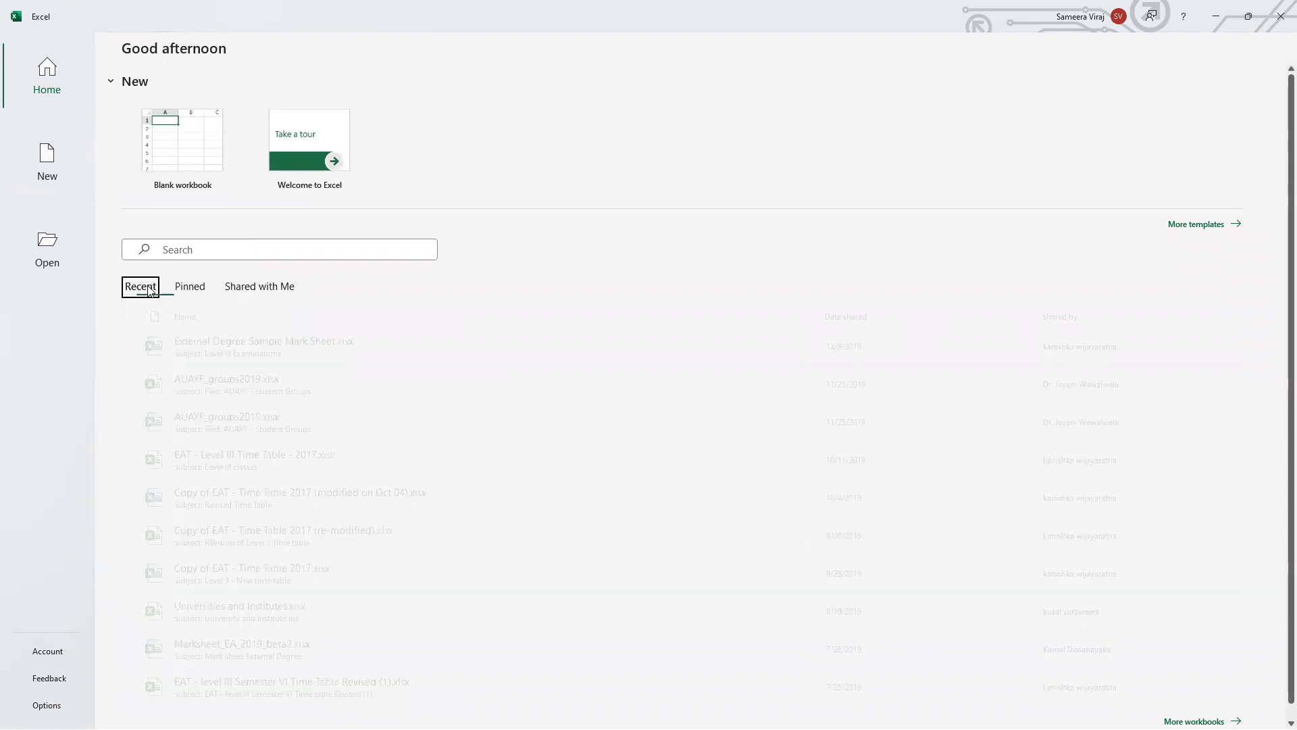
{"action": "left_click", "coordinate": [247, 290]}
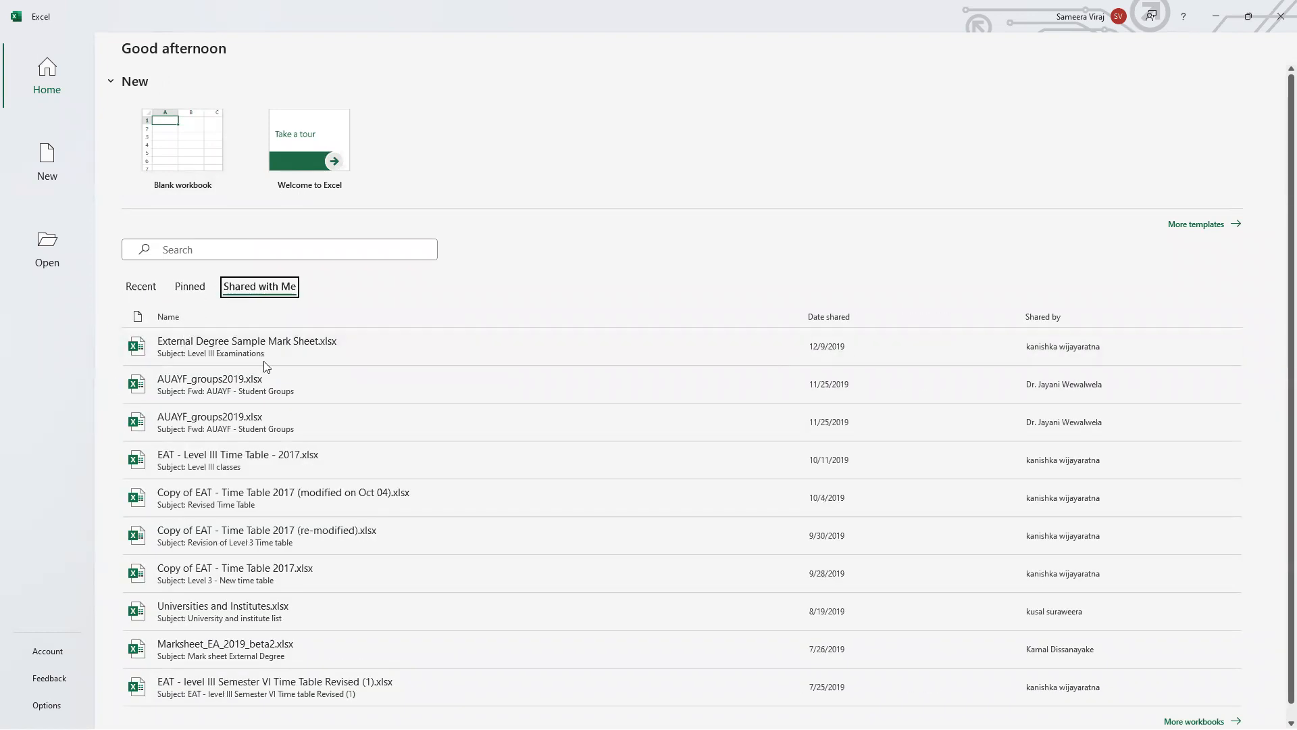
{"action": "scroll", "coordinate": [351, 400], "scroll_direction": "down", "scroll_amount": 2}
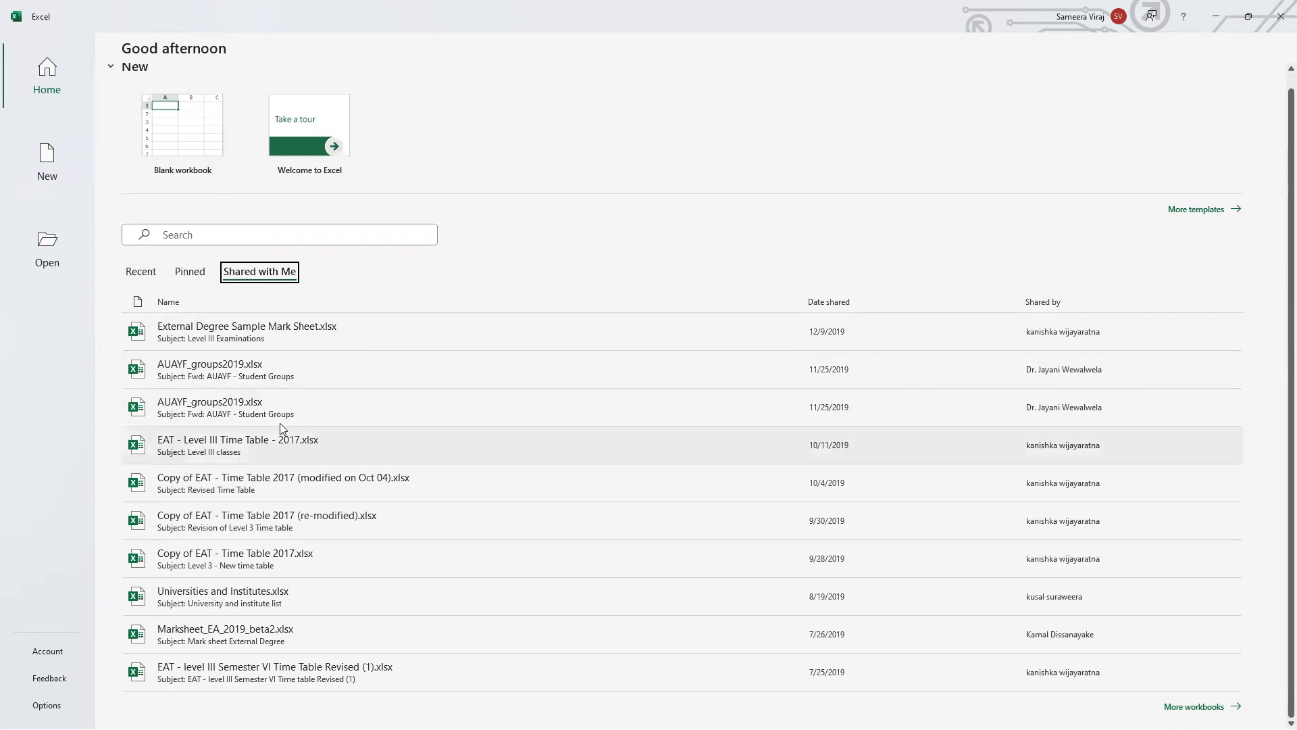
{"action": "scroll", "coordinate": [225, 348], "scroll_direction": "up", "scroll_amount": 1}
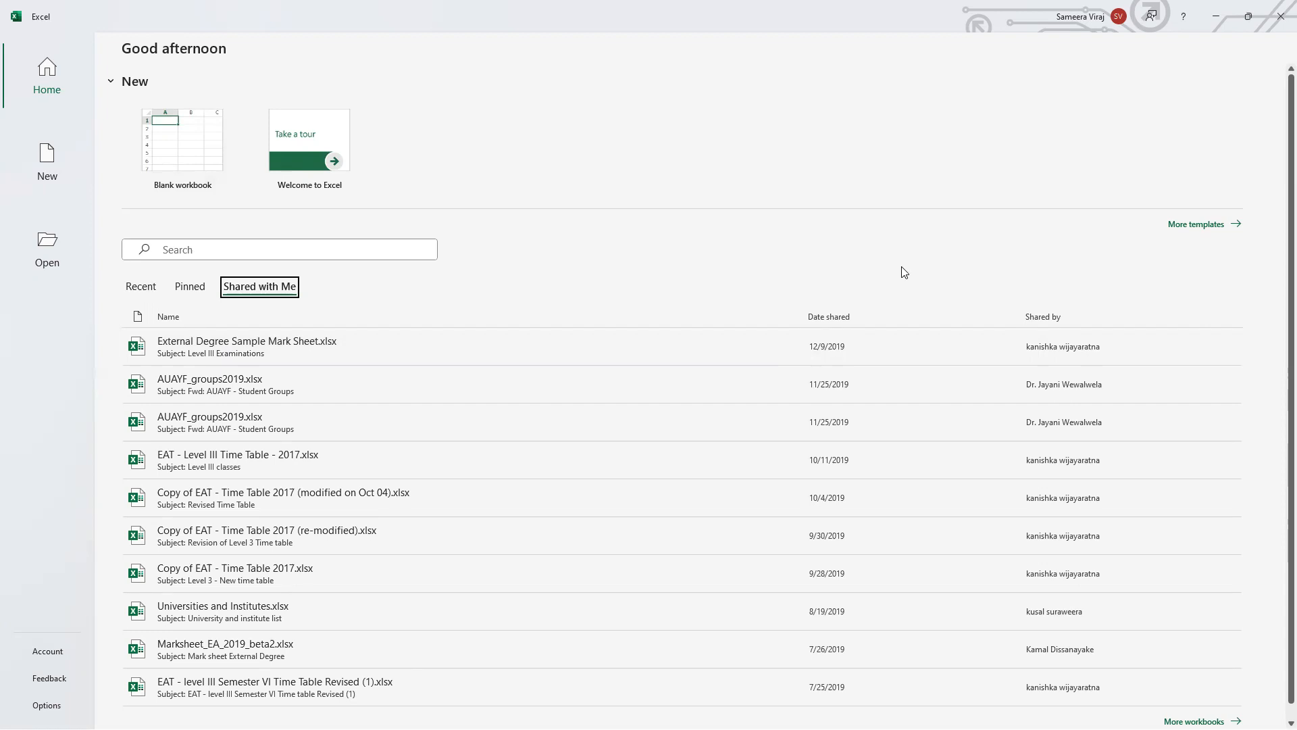
{"action": "left_click", "coordinate": [141, 287]}
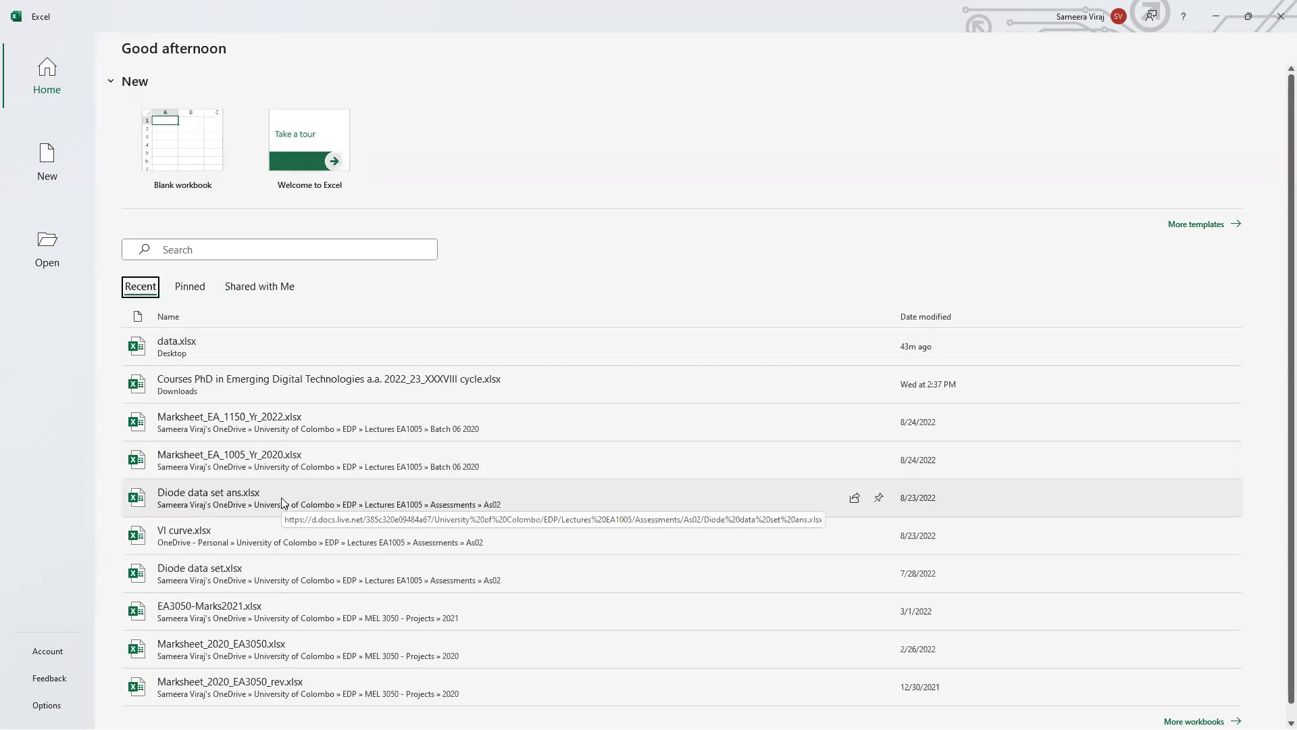
Create a blank workbook and select cell A1, trying the neighbouring cells A2 and B1 as well.
{"action": "left_click", "coordinate": [177, 146]}
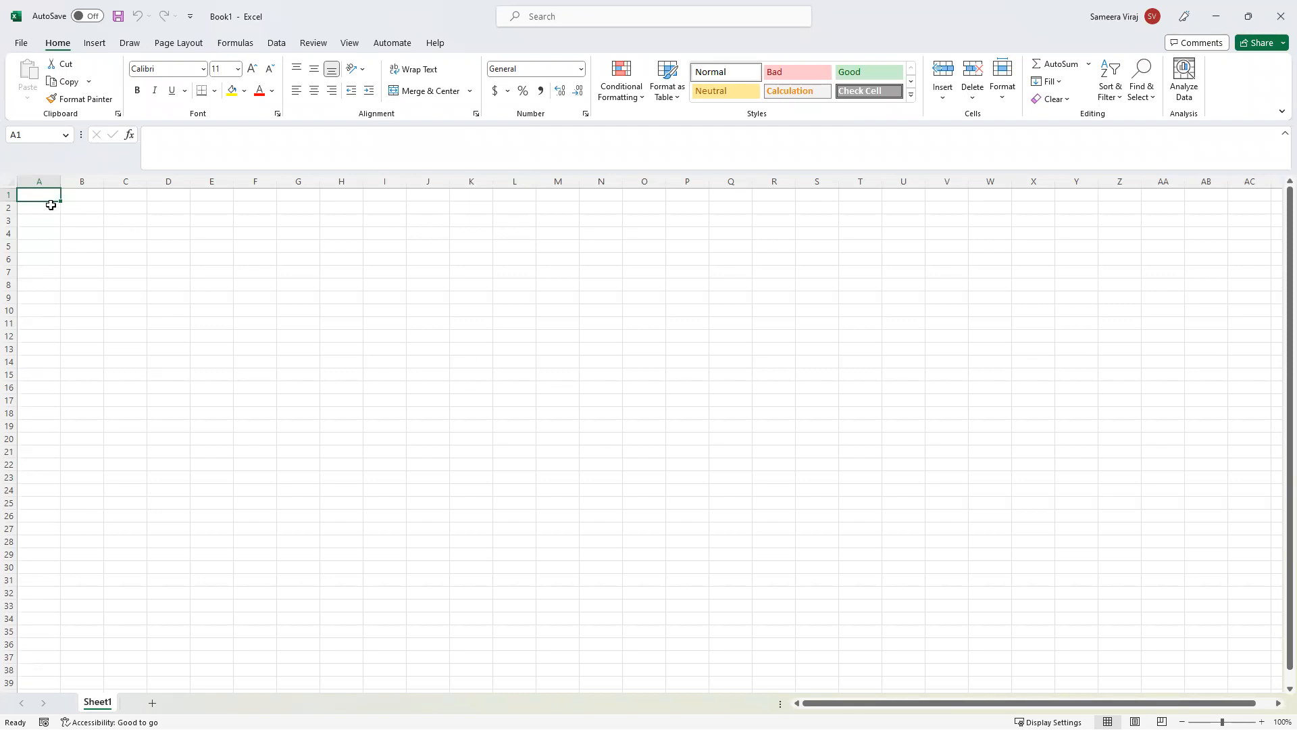
{"action": "left_click", "coordinate": [89, 198]}
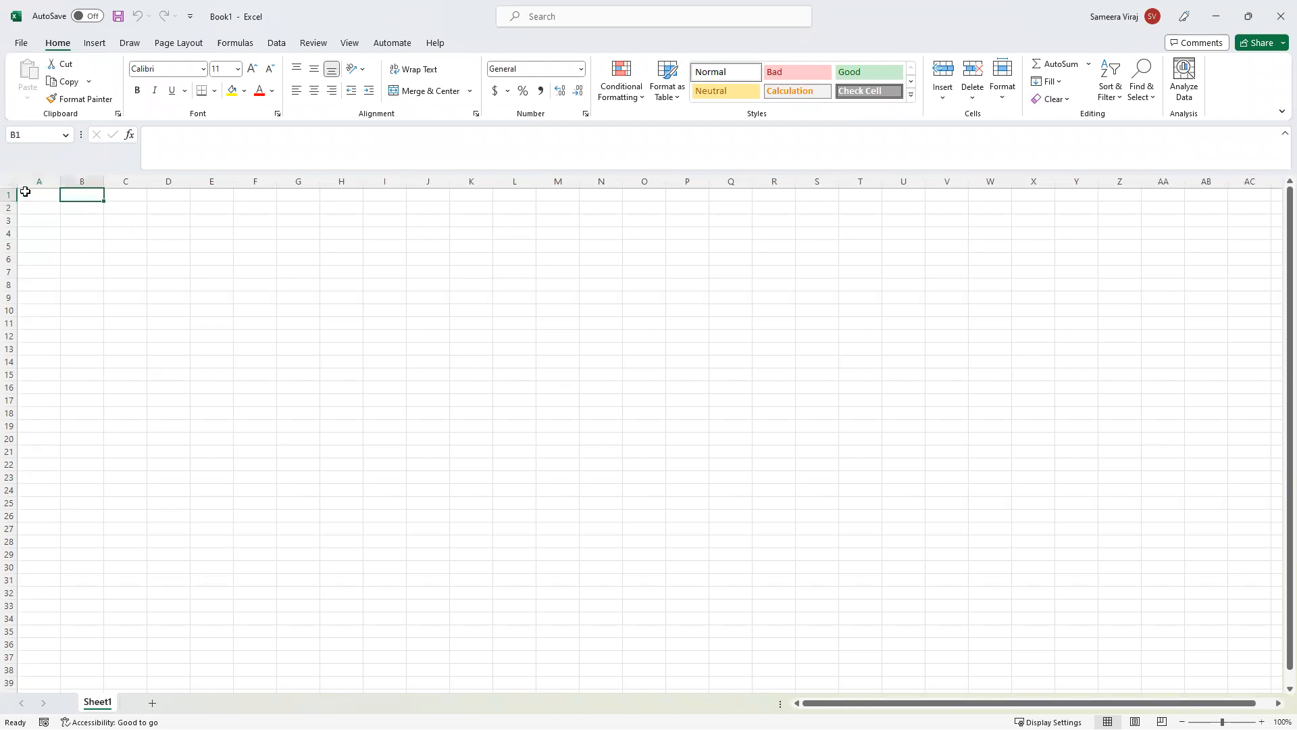
{"action": "left_click", "coordinate": [46, 197]}
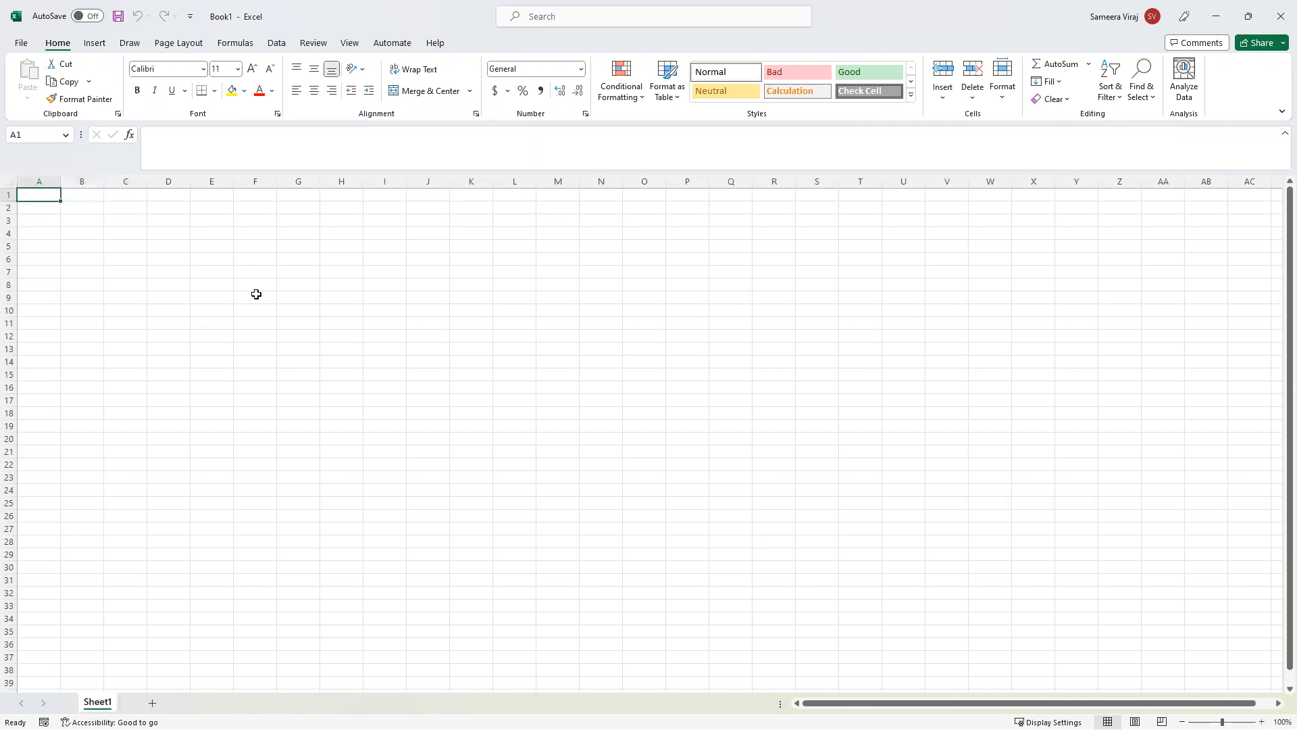
{"action": "left_click", "coordinate": [28, 208]}
{"action": "left_click", "coordinate": [75, 205]}
{"action": "left_click", "coordinate": [77, 196]}
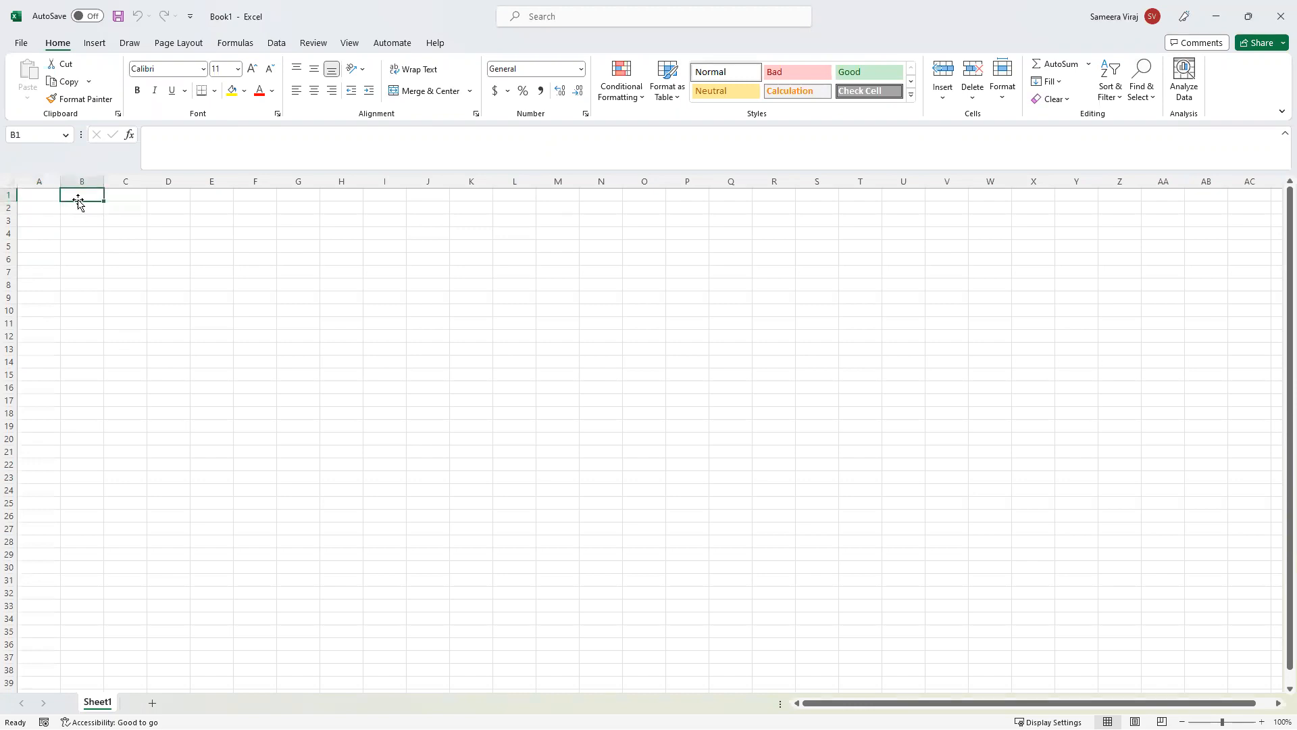
{"action": "left_click", "coordinate": [51, 197]}
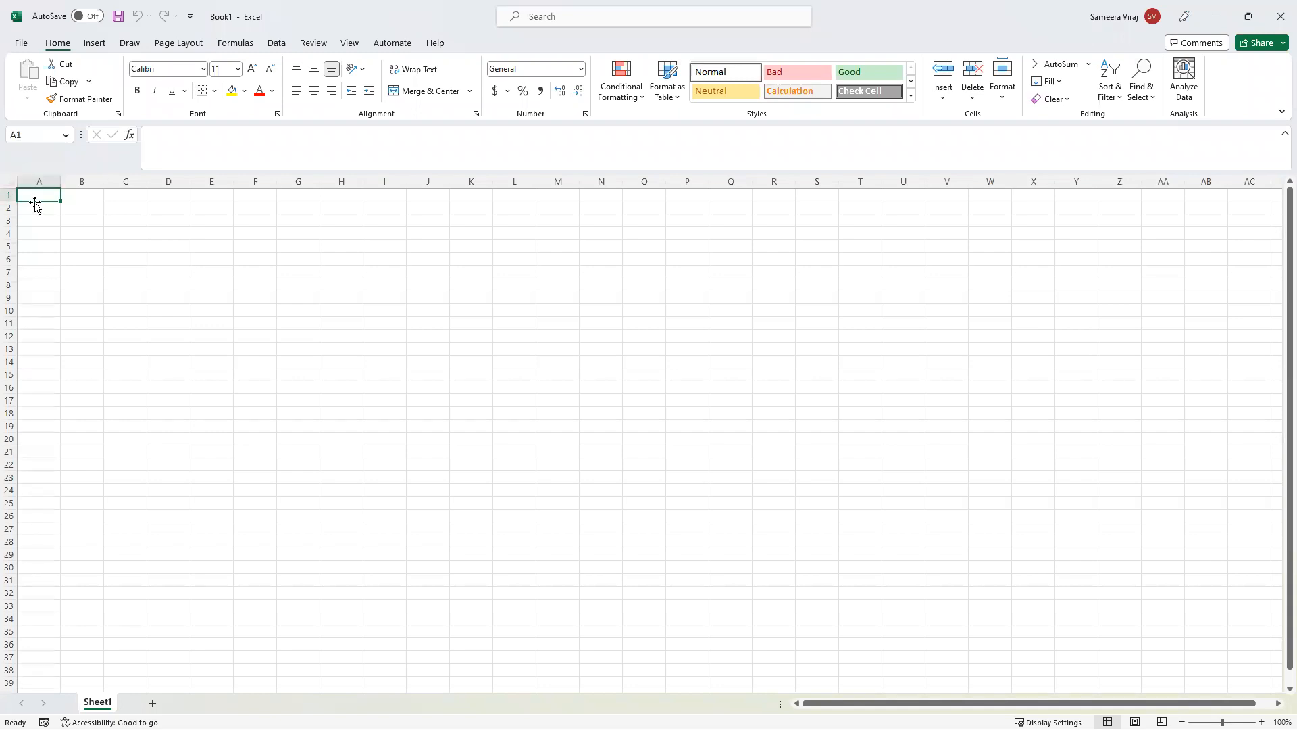
Examine the Name Box and how its cell reference follows the selection by selecting several cells from A1 to H5.
{"action": "left_click", "coordinate": [26, 135]}
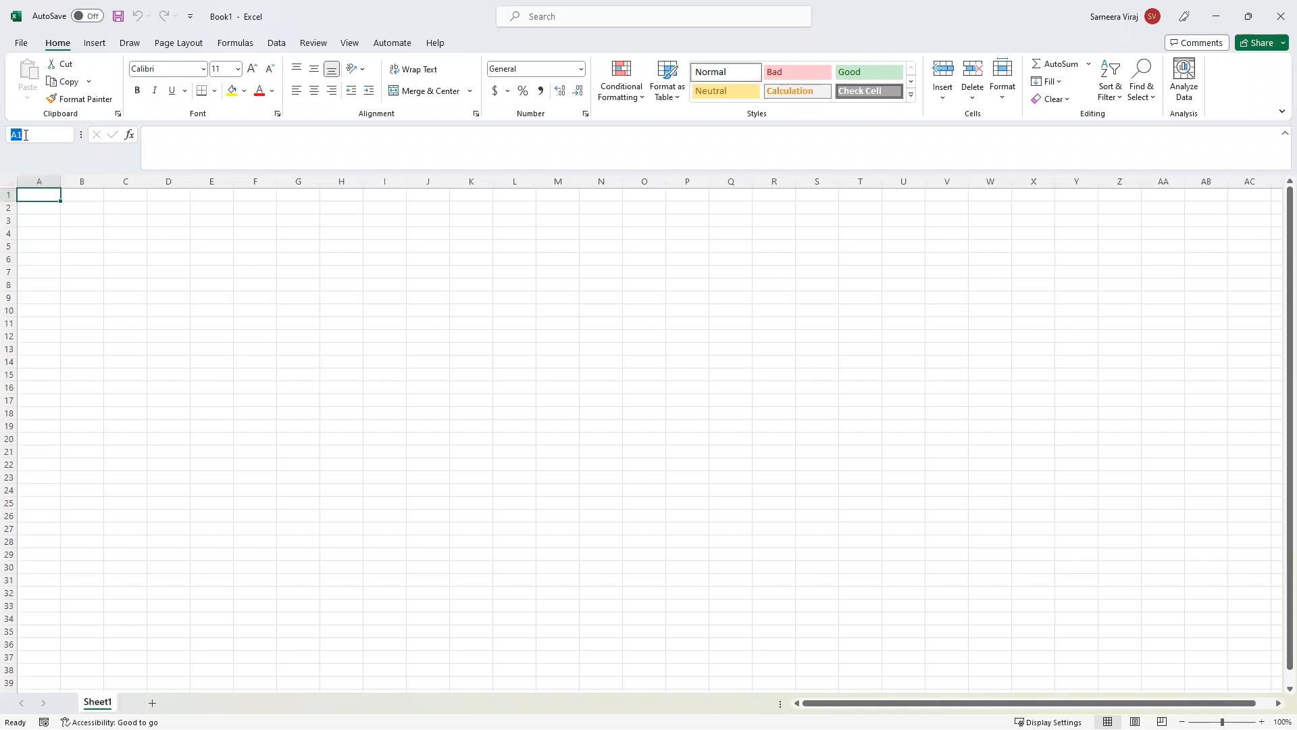
{"action": "left_click", "coordinate": [70, 135]}
{"action": "left_click", "coordinate": [60, 144]}
{"action": "left_click", "coordinate": [44, 208]}
{"action": "left_click", "coordinate": [64, 222]}
{"action": "left_click", "coordinate": [49, 195]}
{"action": "left_click", "coordinate": [166, 234]}
{"action": "left_click", "coordinate": [216, 237]}
{"action": "left_click", "coordinate": [339, 244]}
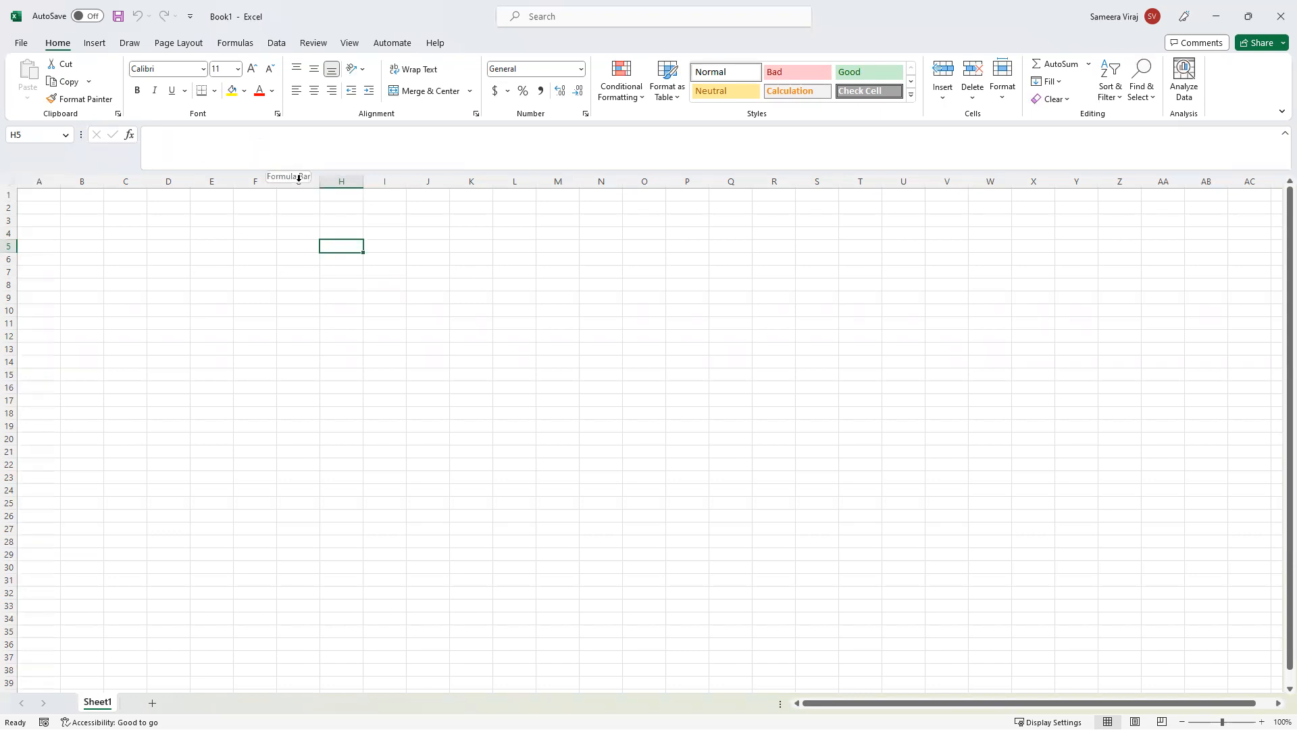
Activate the formula bar for cell H5, leave it empty, and select cell B4.
{"action": "left_click", "coordinate": [265, 150]}
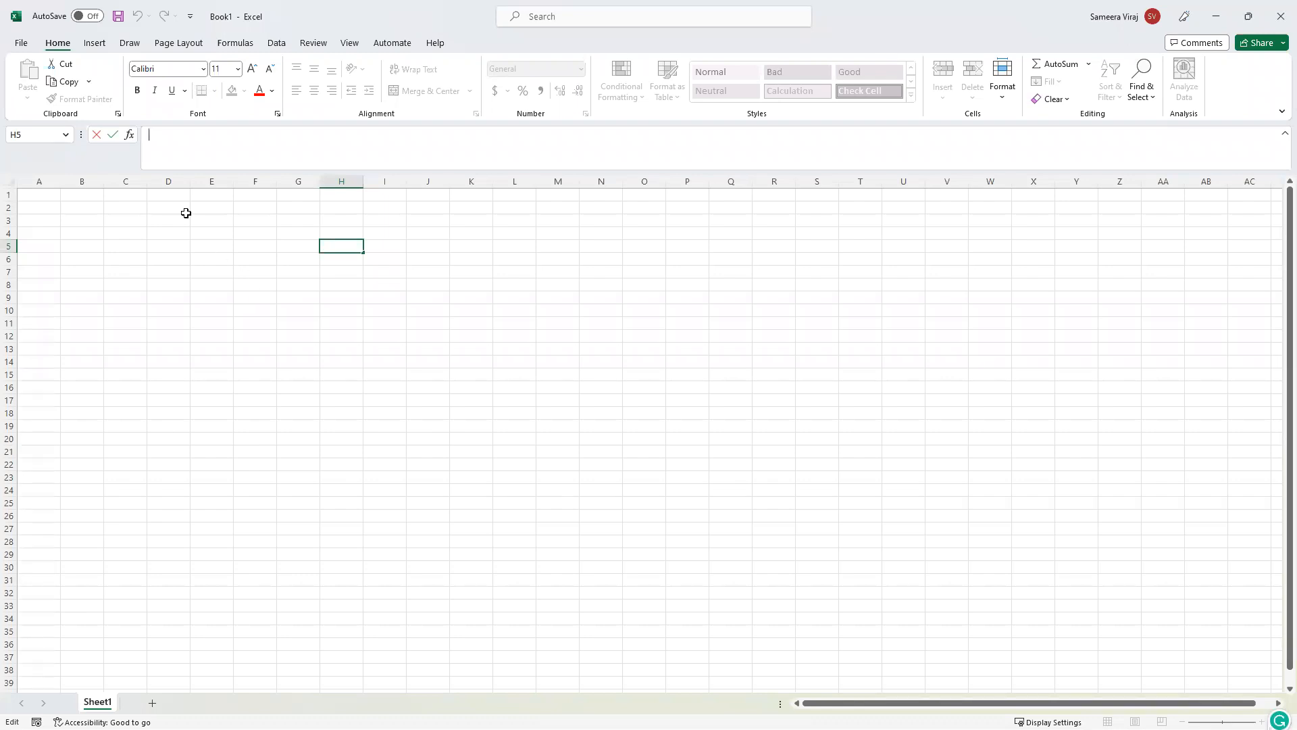
{"action": "left_click", "coordinate": [110, 282]}
{"action": "left_click", "coordinate": [70, 238]}
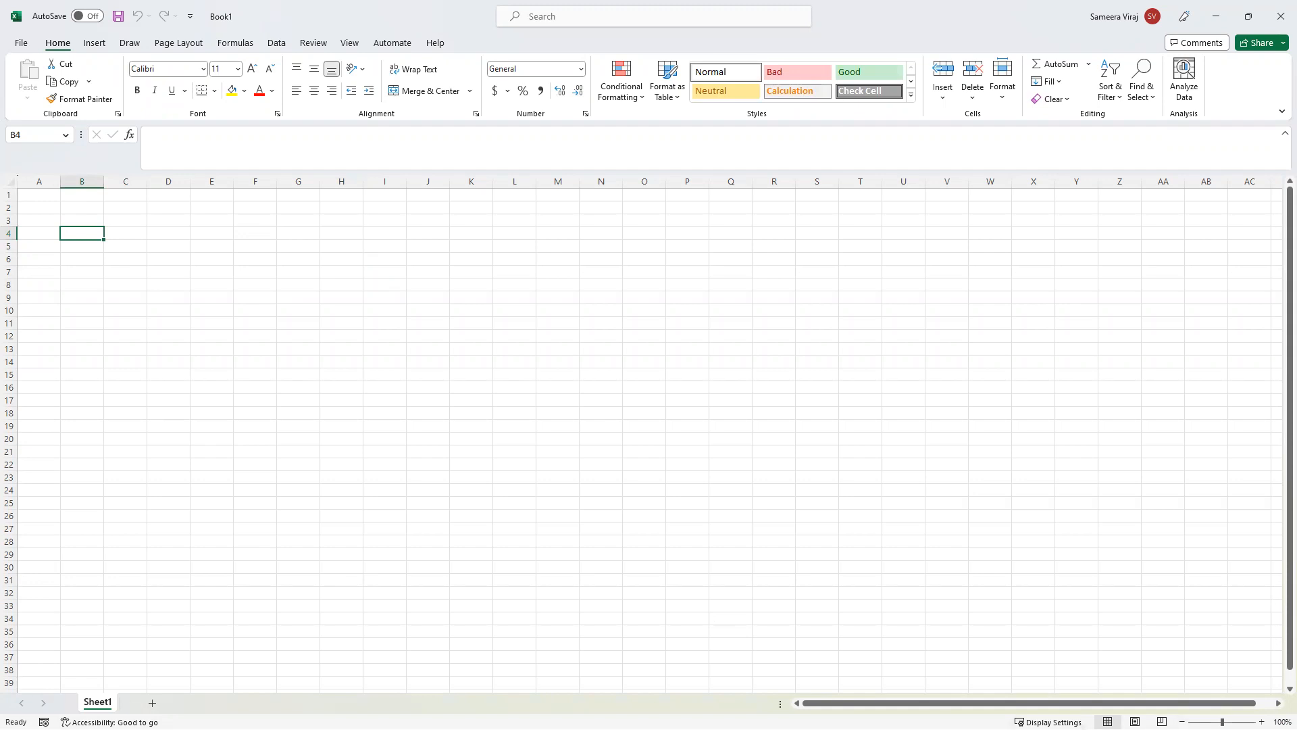
View the sheet in Page Layout and Page Break Preview and return to Normal view.
{"action": "left_click_drag", "start_coordinate": [1222, 722], "coordinate": [1238, 723]}
{"action": "left_click", "coordinate": [1135, 722]}
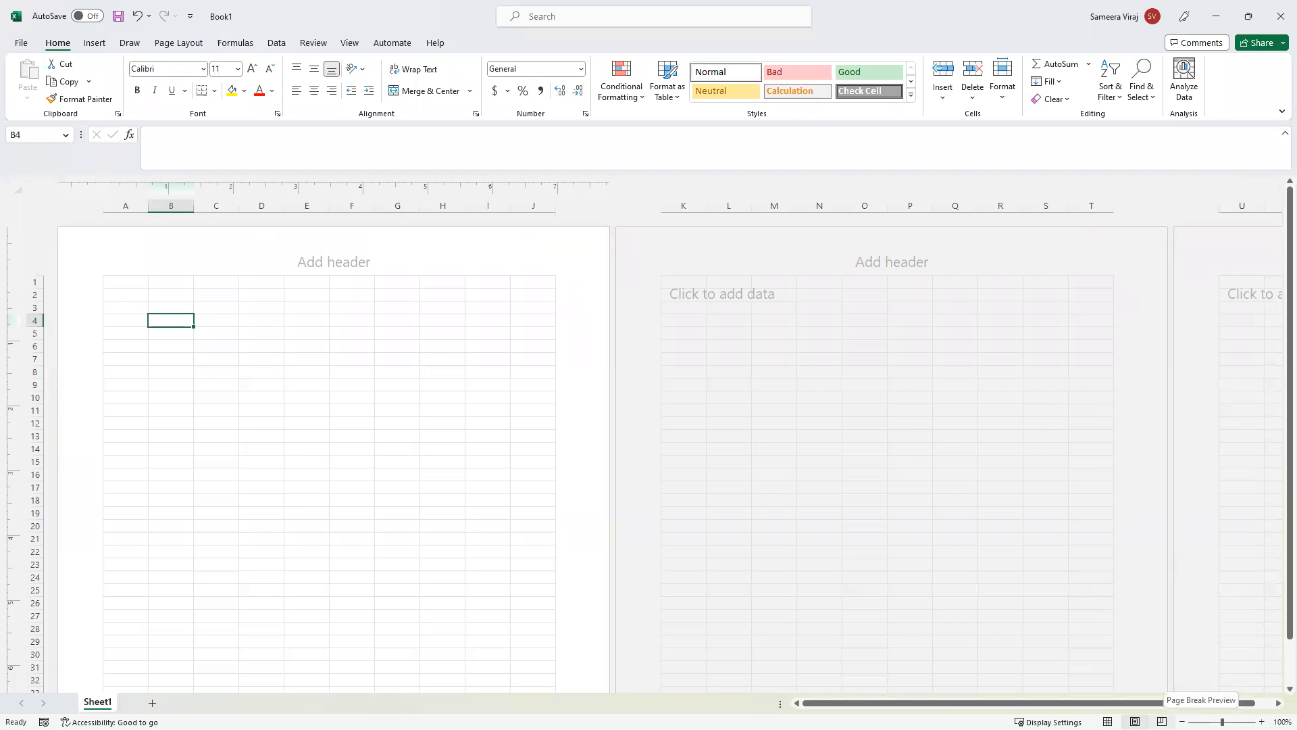
{"action": "left_click", "coordinate": [1162, 721]}
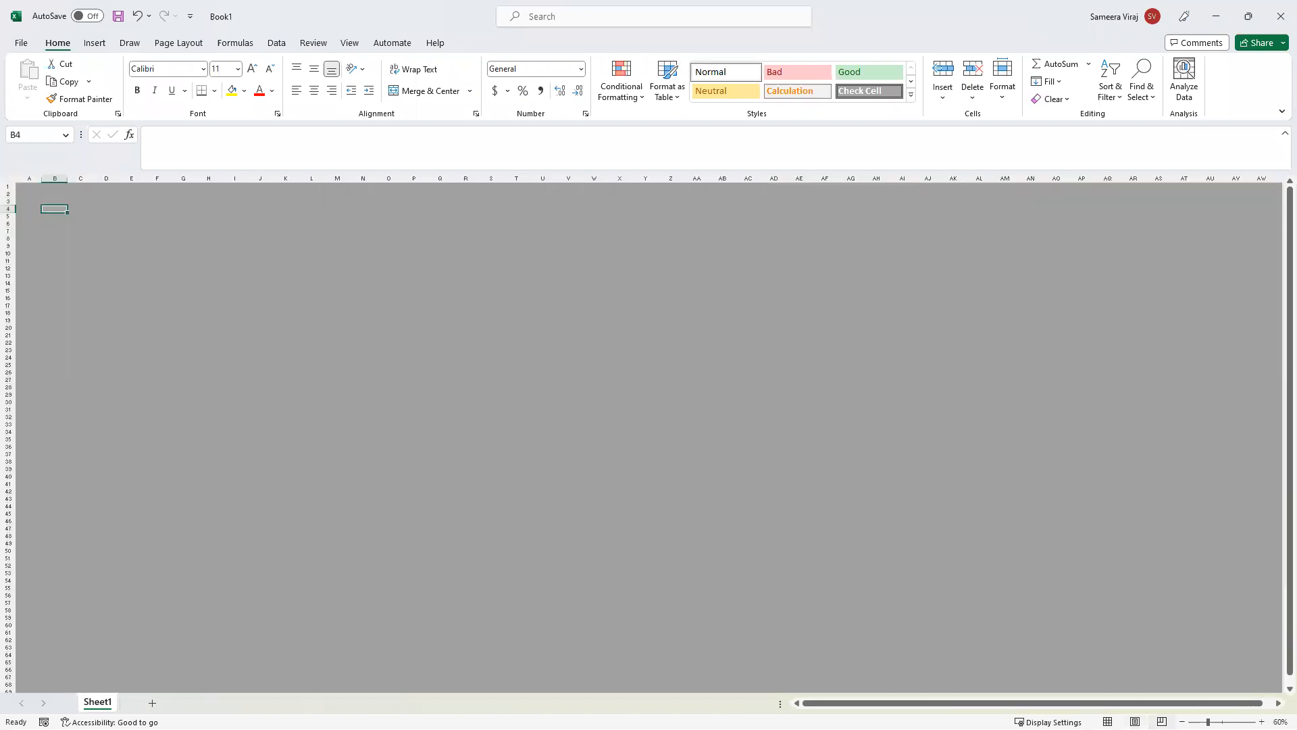
{"action": "scroll", "coordinate": [889, 500], "scroll_direction": "down", "scroll_amount": 1}
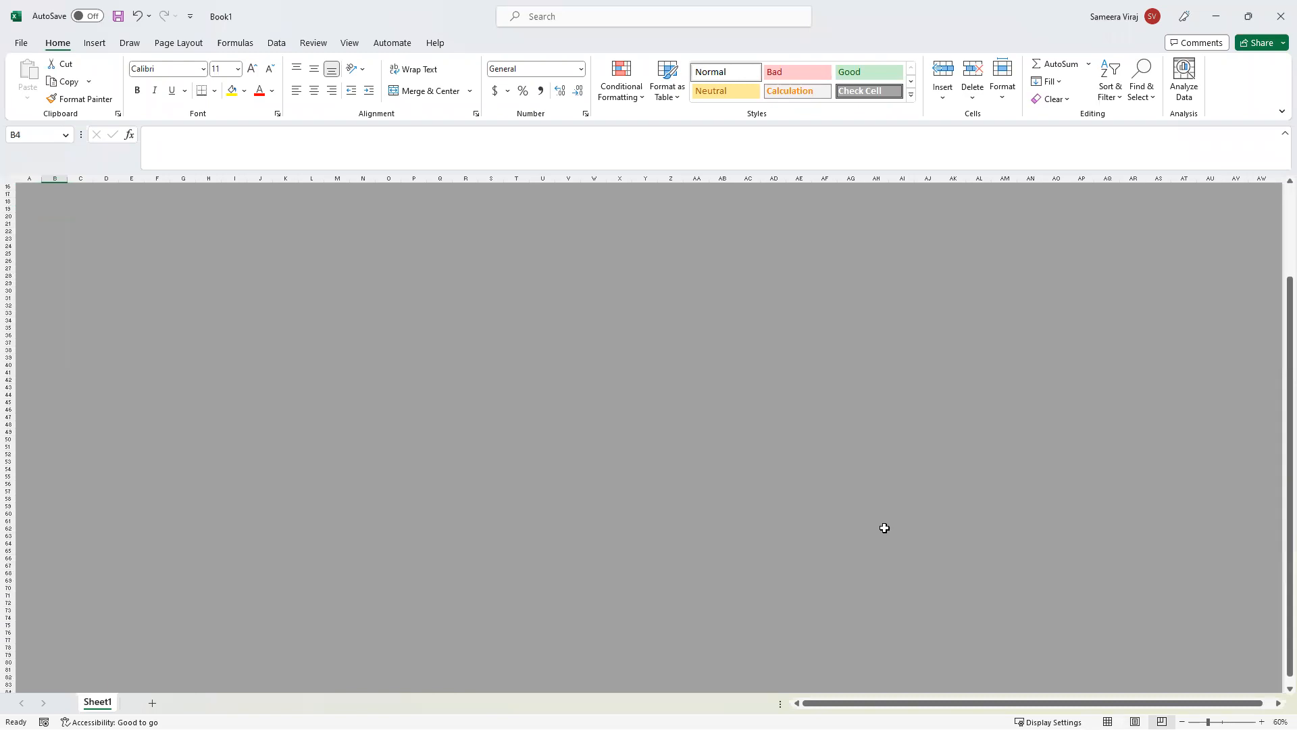
{"action": "scroll", "coordinate": [884, 545], "scroll_direction": "up", "scroll_amount": 1}
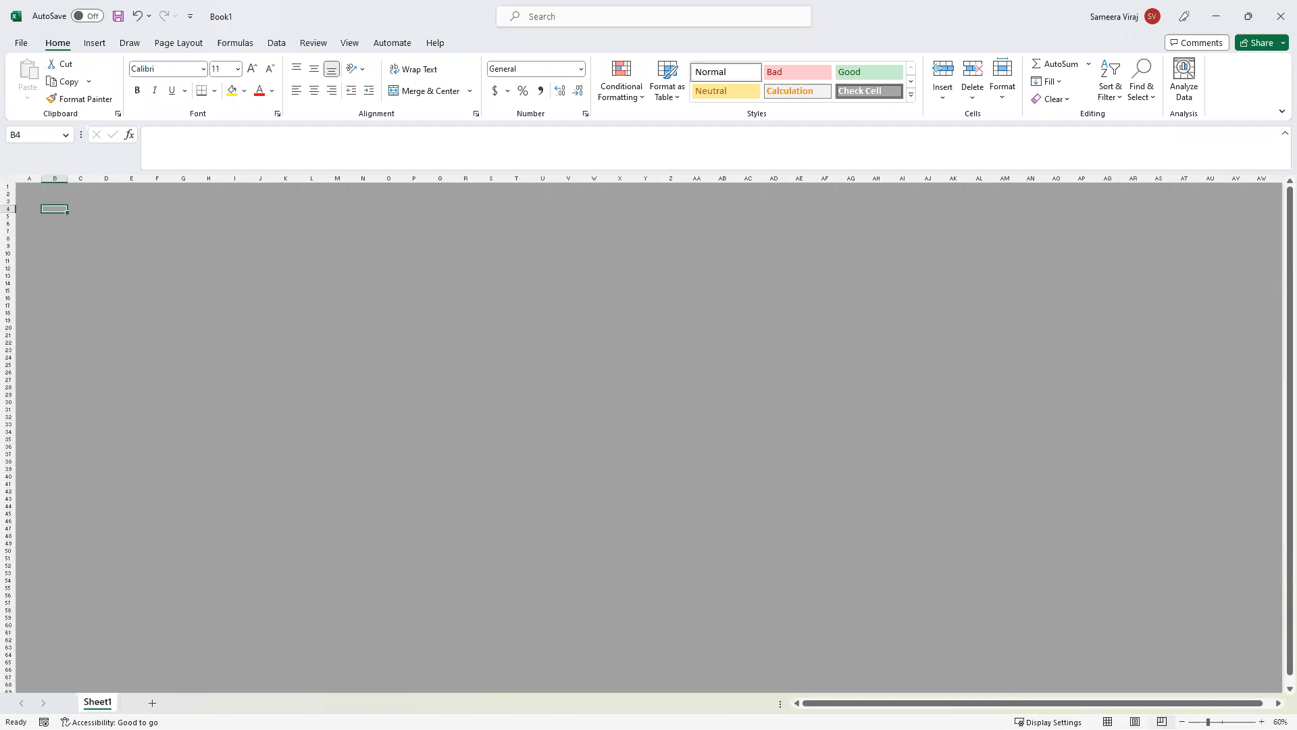
{"action": "left_click", "coordinate": [1108, 721]}
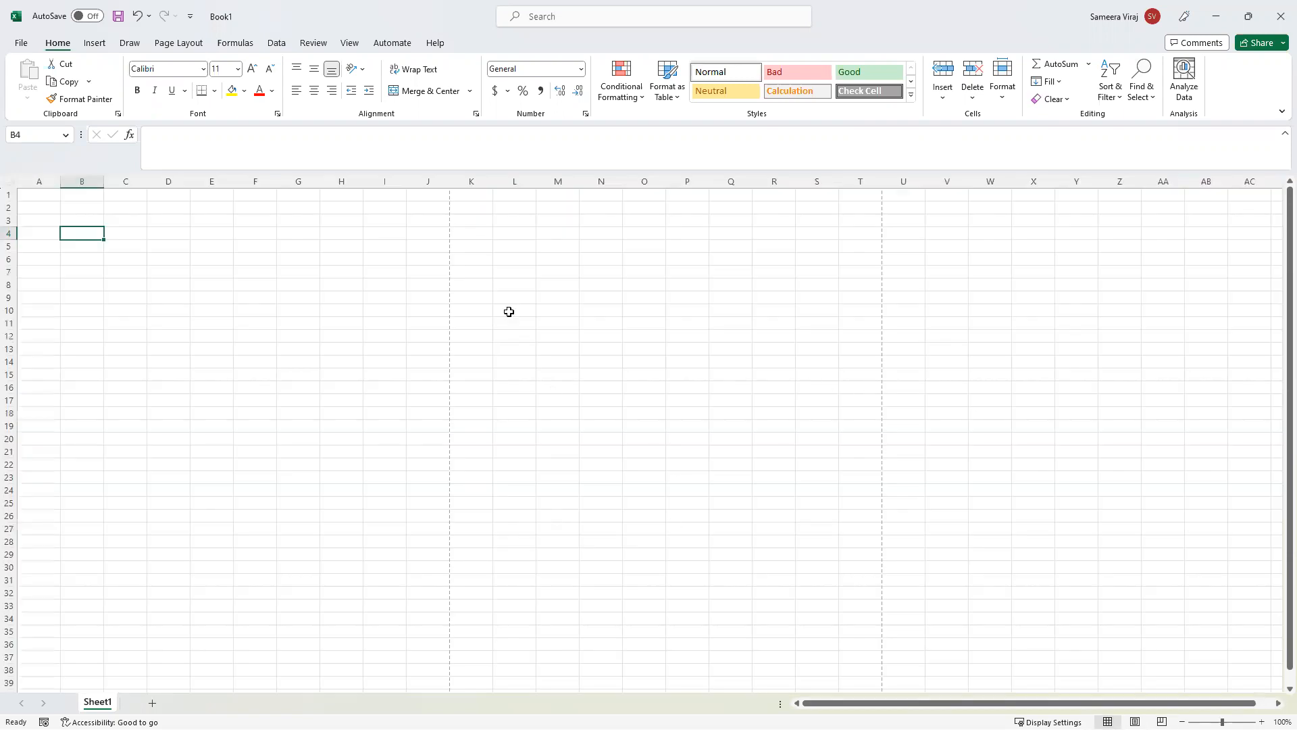
Examine the page-break lines in Normal view, compare them with Page Break Preview, and return to Normal view.
{"action": "scroll", "coordinate": [433, 353], "scroll_direction": "down", "scroll_amount": 12}
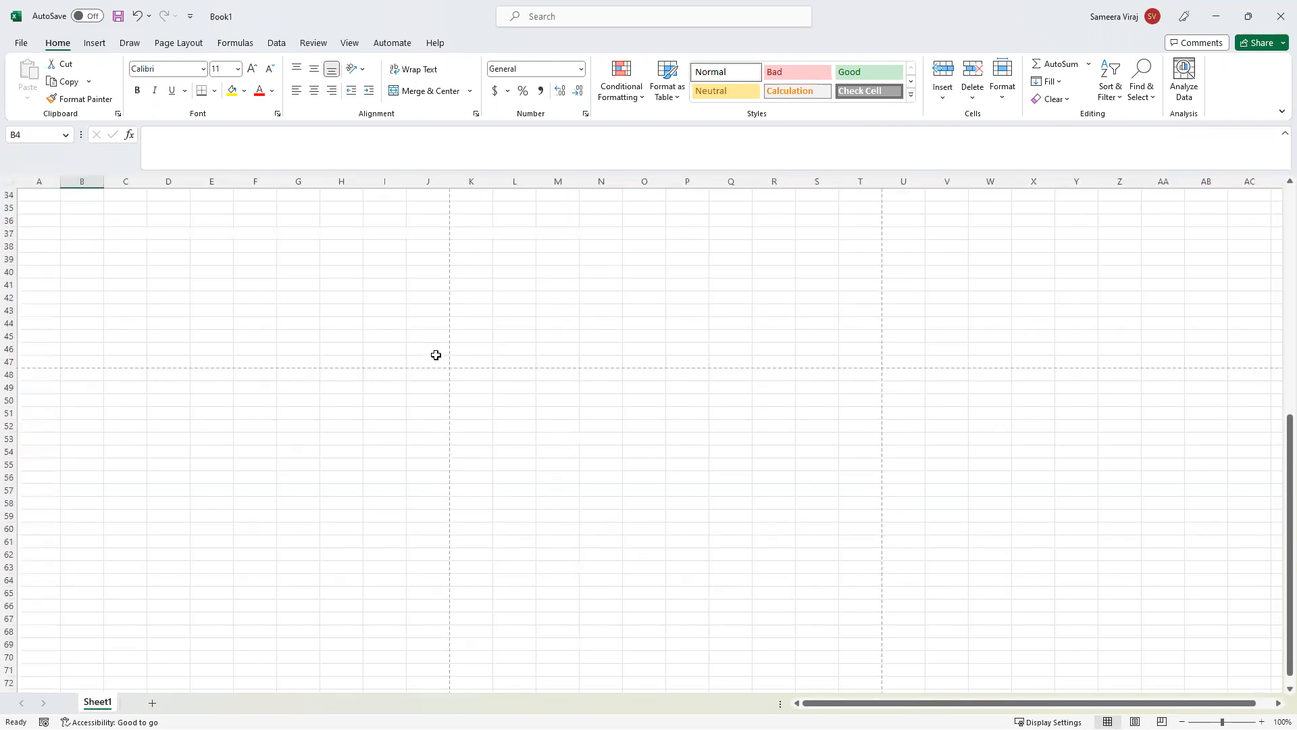
{"action": "scroll", "coordinate": [989, 563], "scroll_direction": "up", "scroll_amount": 12}
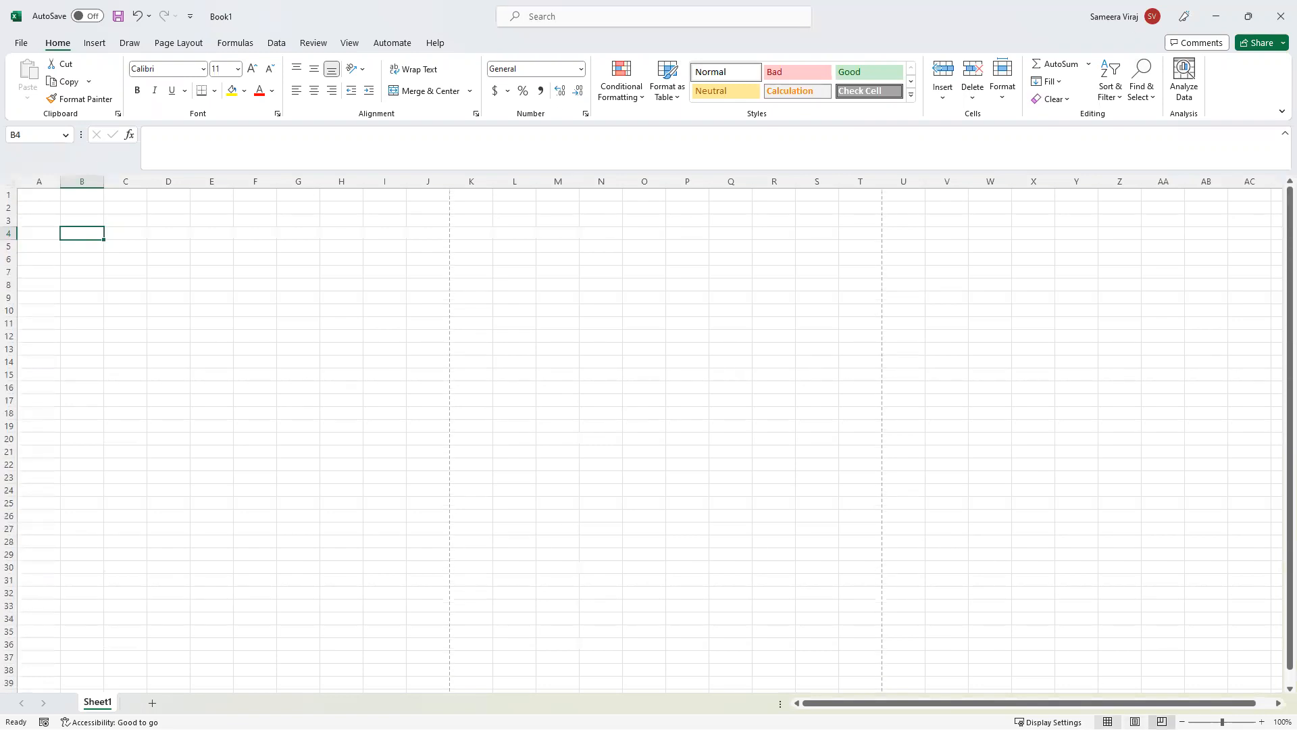
{"action": "left_click", "coordinate": [1162, 721]}
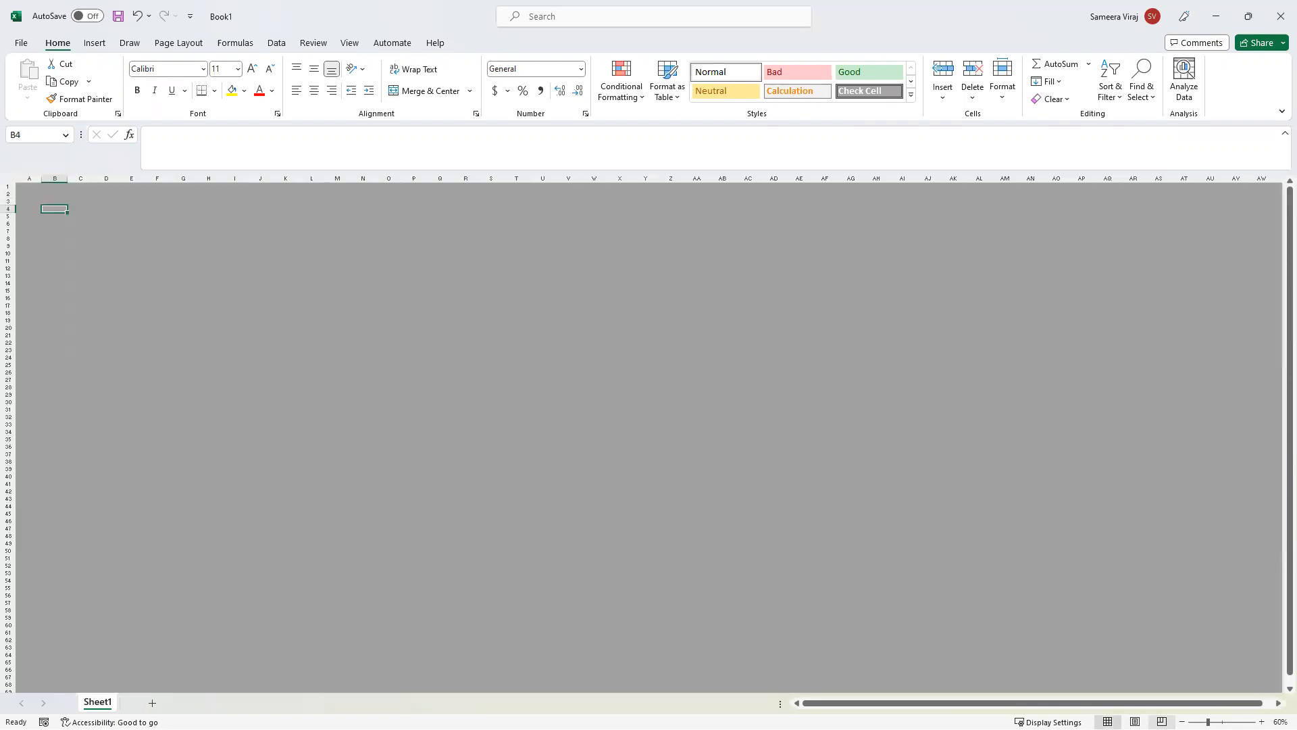
{"action": "left_click", "coordinate": [1107, 722]}
{"action": "scroll", "coordinate": [301, 328], "scroll_direction": "up", "scroll_amount": 1}
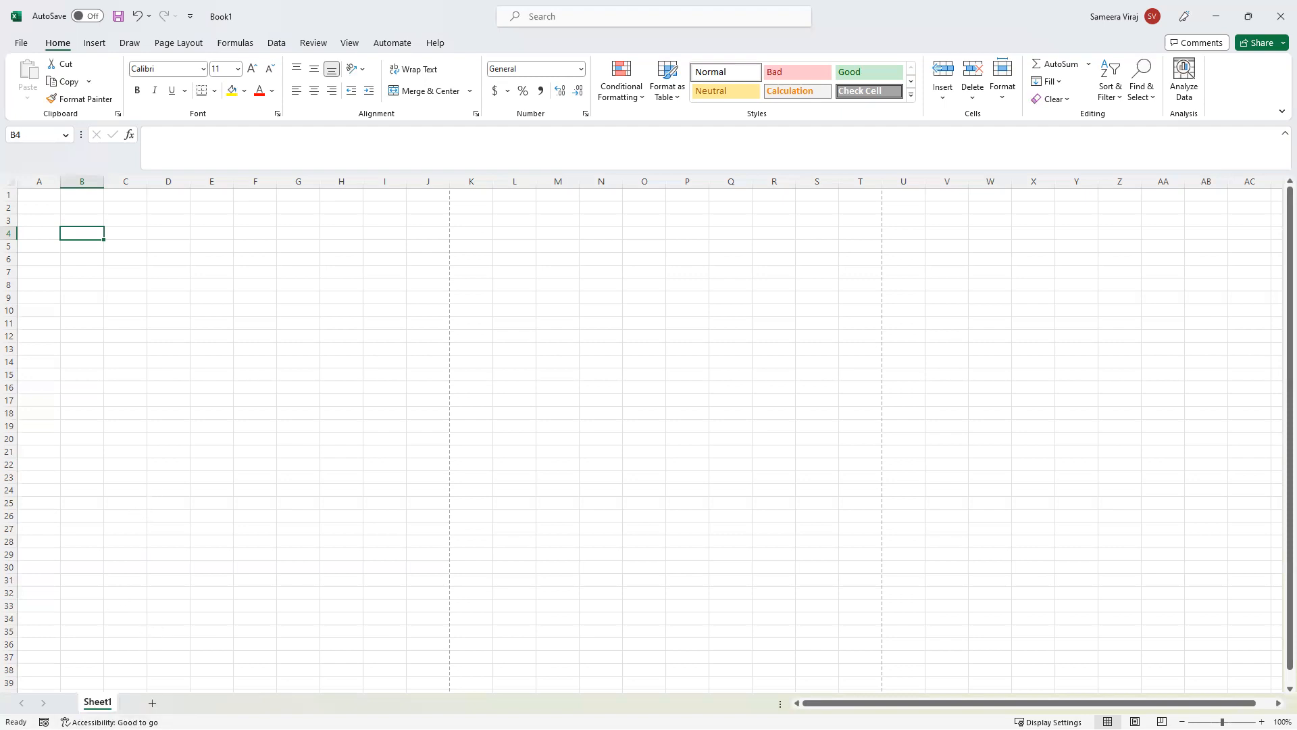
View the workbook's accessibility inspection results and close them.
{"action": "left_click", "coordinate": [110, 722]}
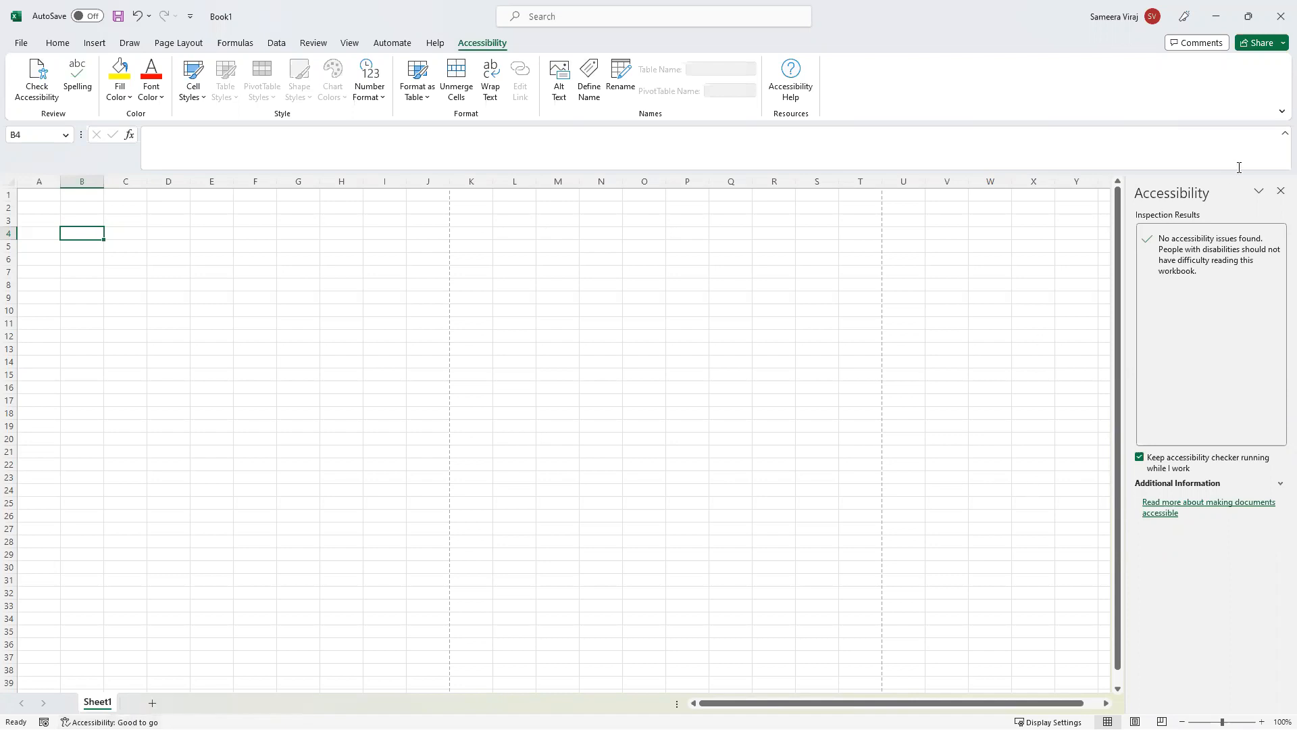
{"action": "left_click", "coordinate": [1280, 192]}
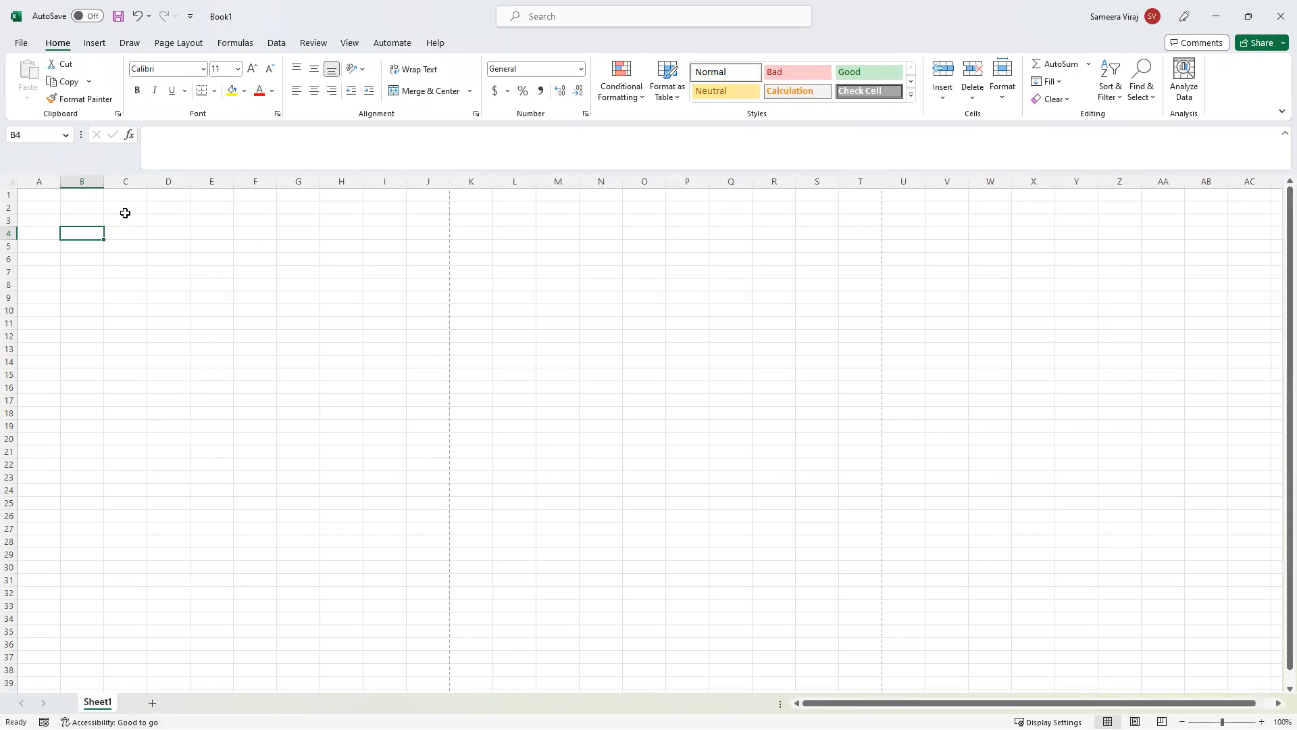
Enter the text "Title" in cell A1.
{"action": "left_click", "coordinate": [86, 211]}
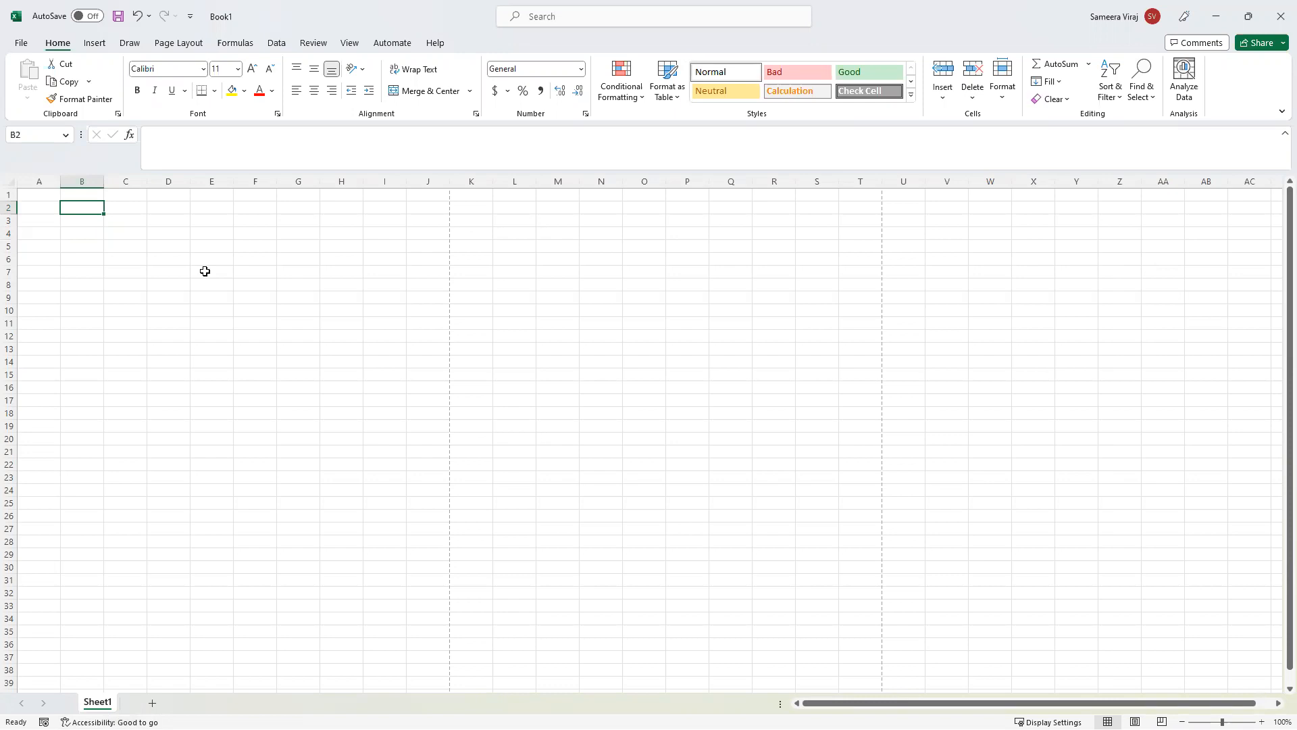
{"action": "left_click", "coordinate": [50, 196]}
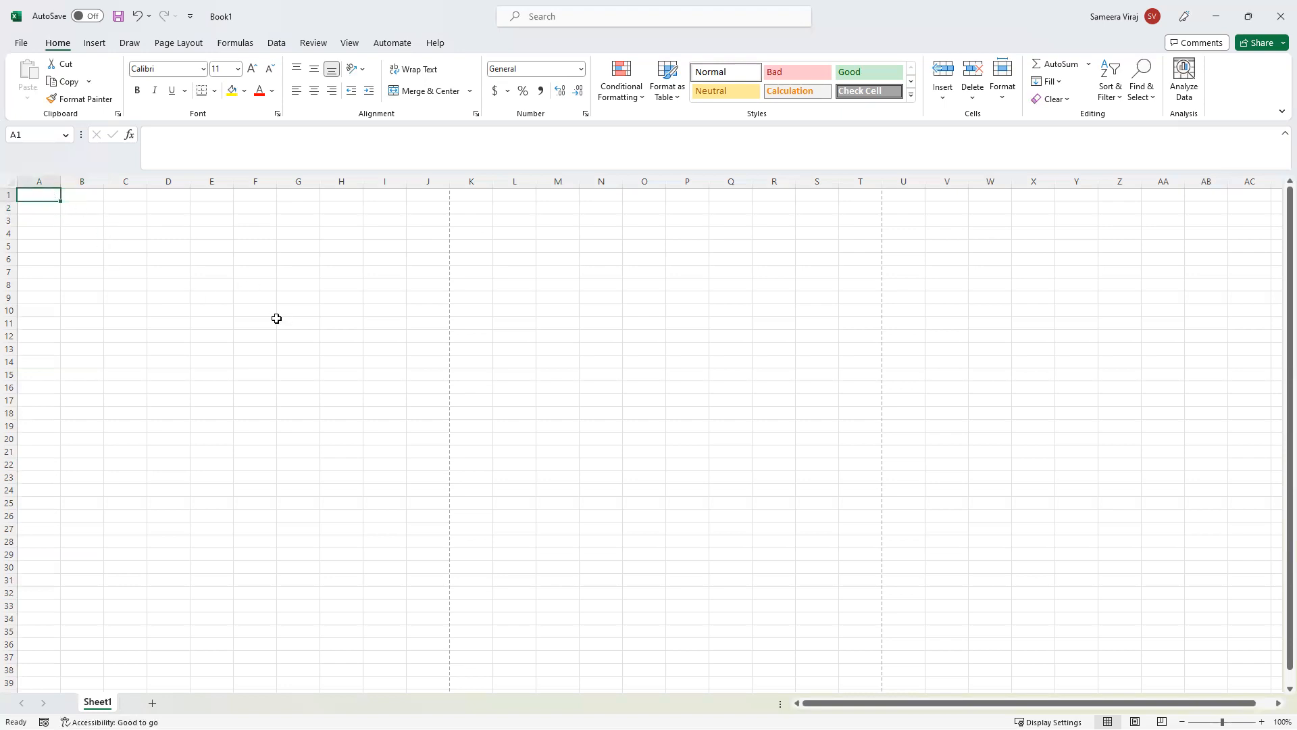
{"action": "type", "text": "N"}
{"action": "key", "text": "BackSpace"}
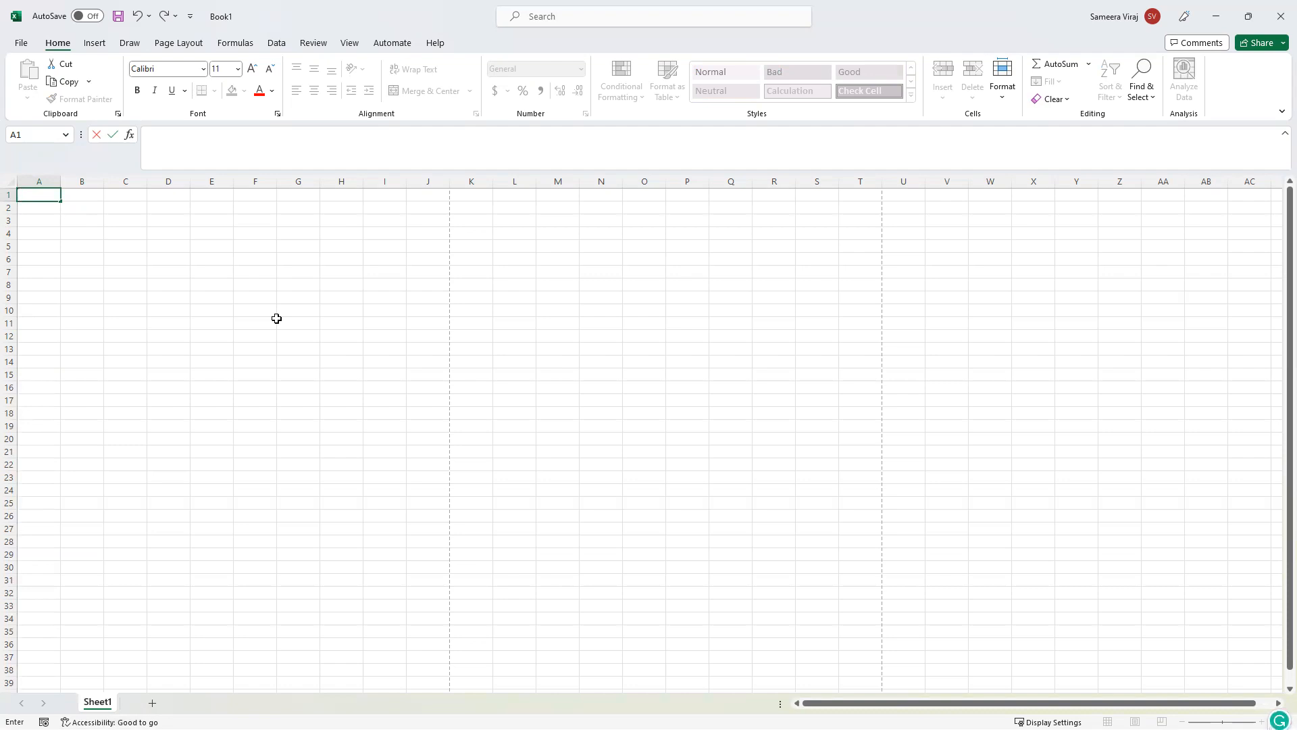
{"action": "type", "text": "M"}
{"action": "key", "text": "BackSpace"}
{"action": "type", "text": "title"}
{"action": "key", "text": "Tab"}
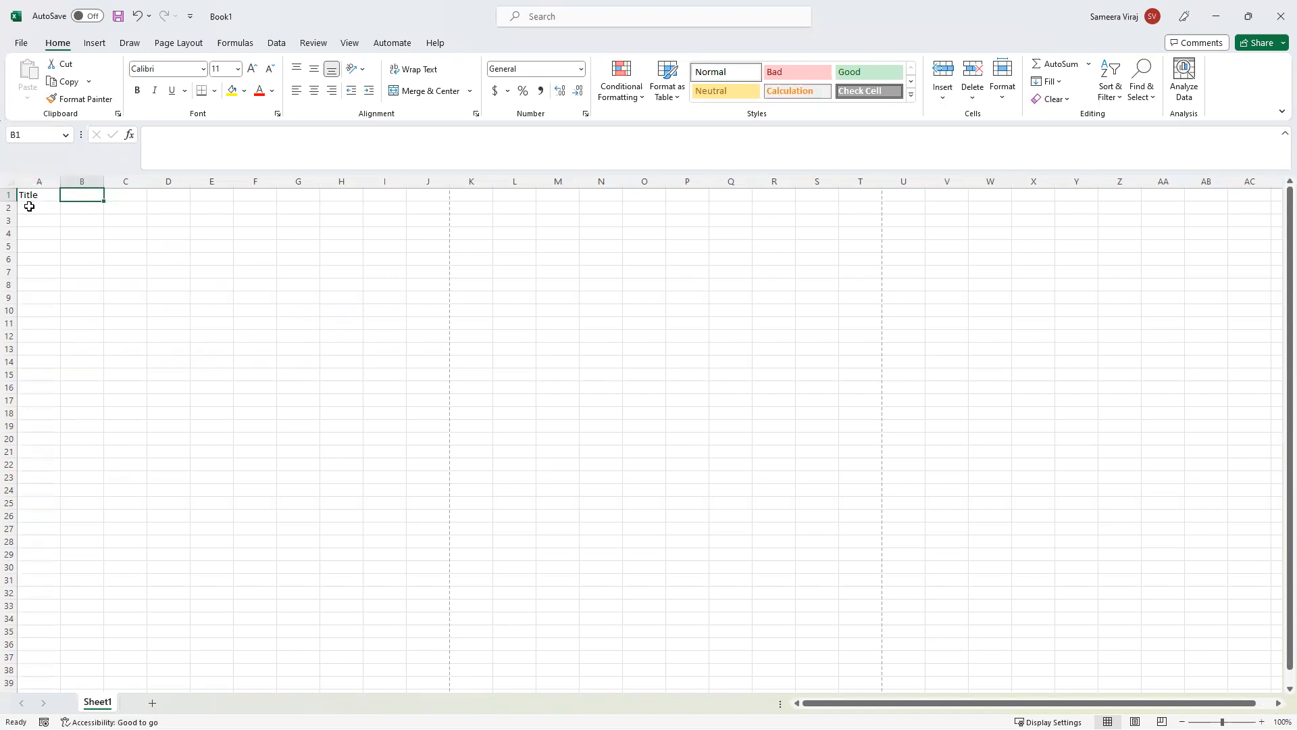
Switch to the Spreadsheet Applications presentation in PowerPoint and show slide 9 about the Ribbon functions.
{"action": "key", "text": "alt+Tab"}
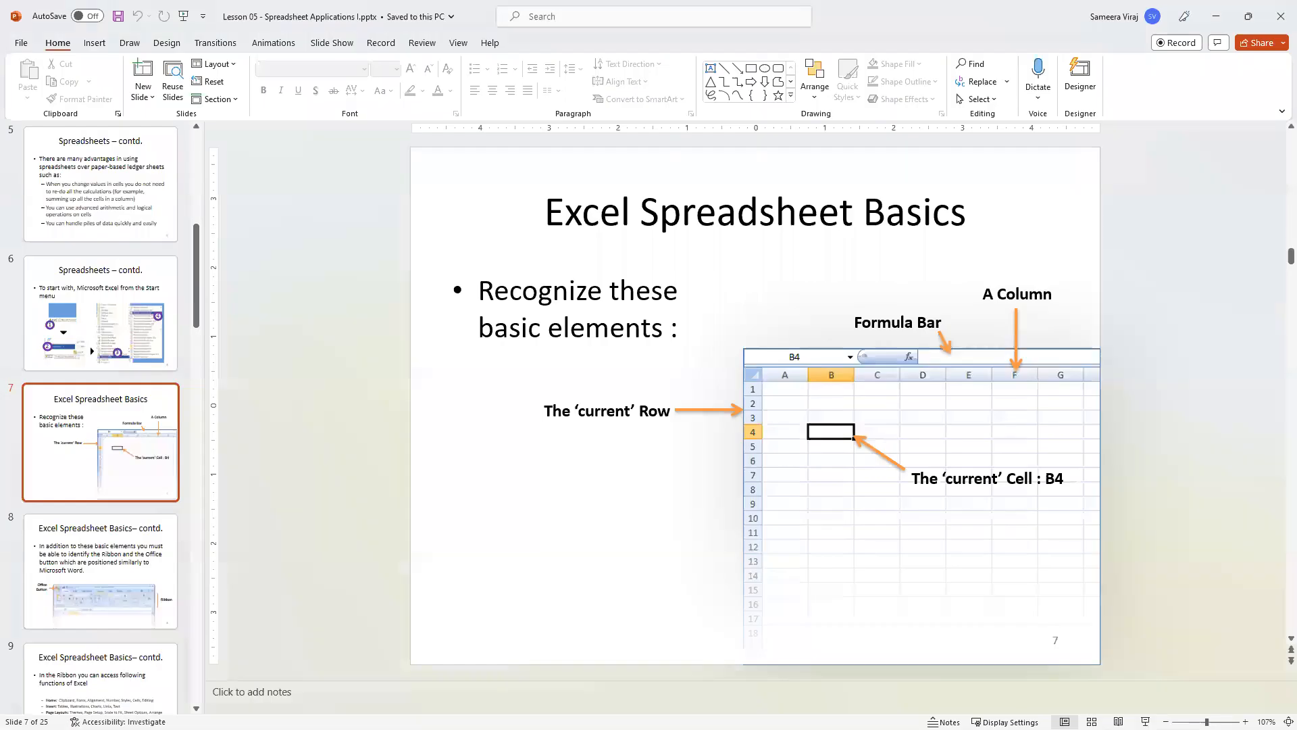
{"action": "scroll", "coordinate": [662, 394], "scroll_direction": "down", "scroll_amount": 1}
{"action": "scroll", "coordinate": [115, 533], "scroll_direction": "down", "scroll_amount": 5}
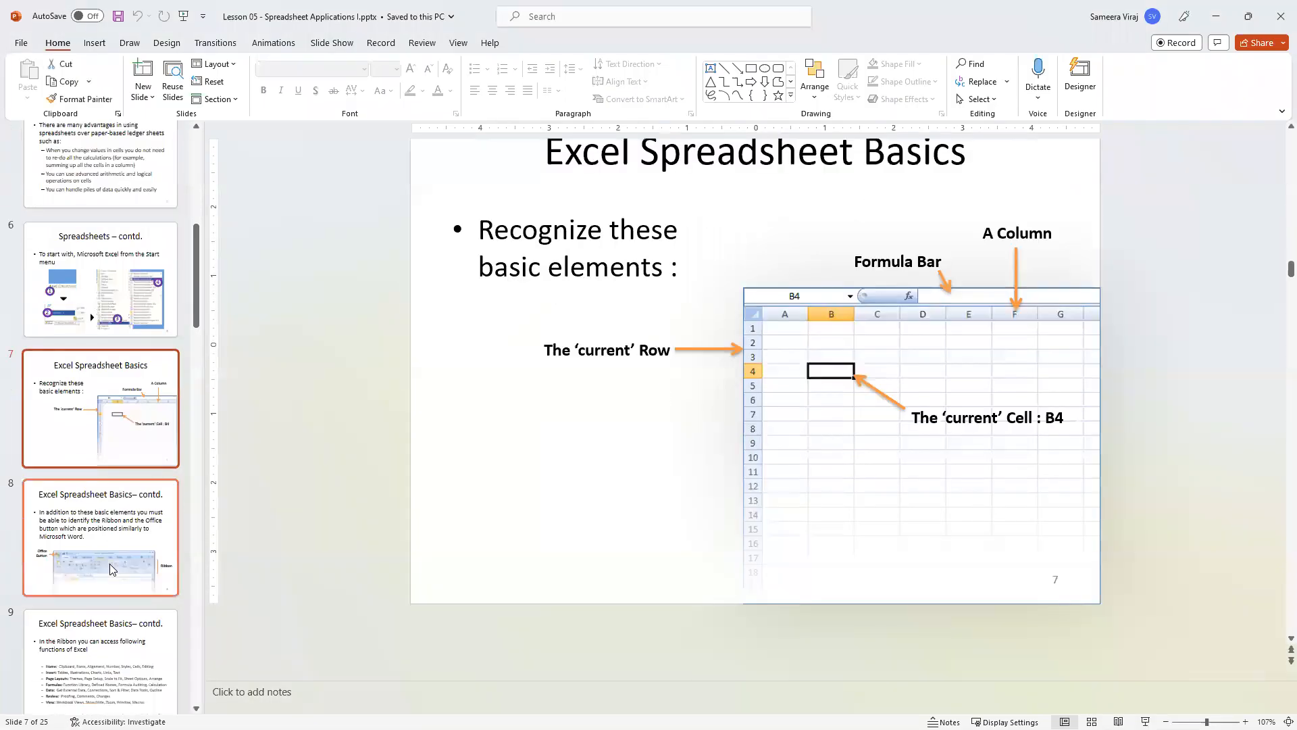
{"action": "left_click", "coordinate": [100, 405]}
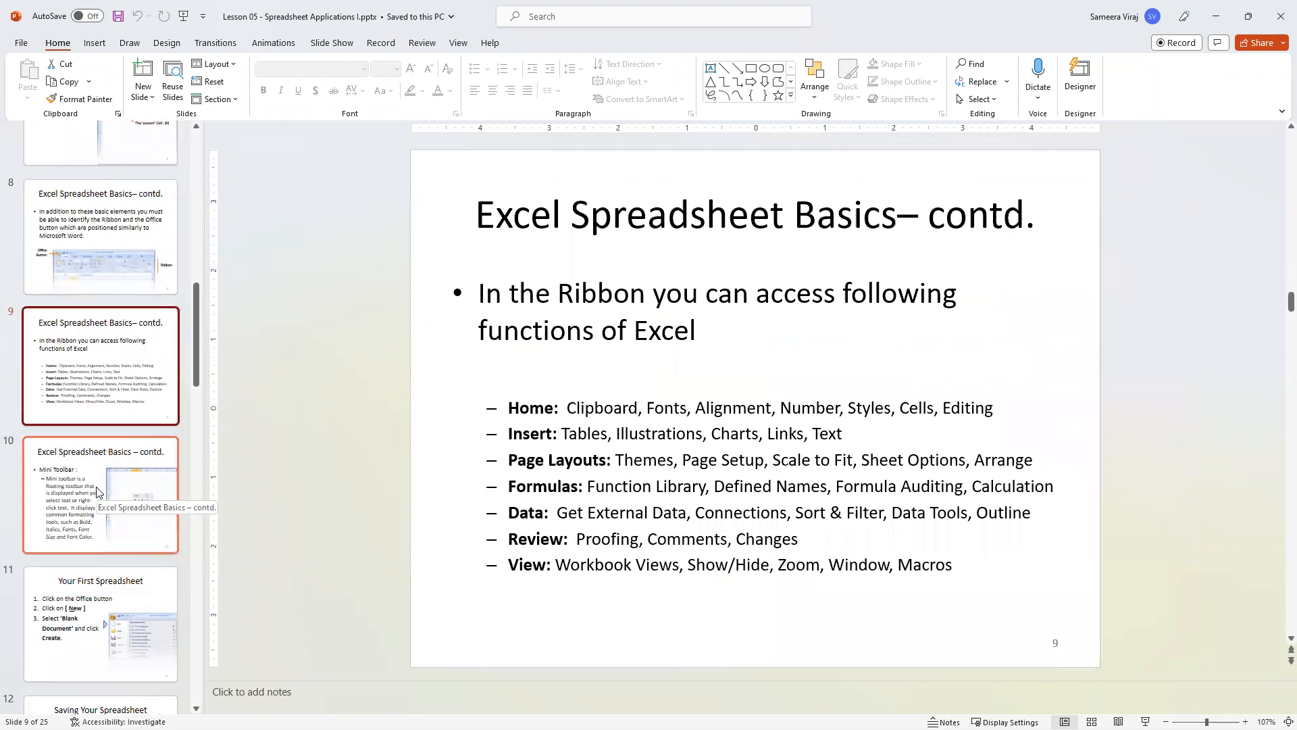
Look through slides 10 to 20 on creating a spreadsheet, cut, copy and paste, and moving cells, and return to slide 18.
{"action": "left_click", "coordinate": [96, 492]}
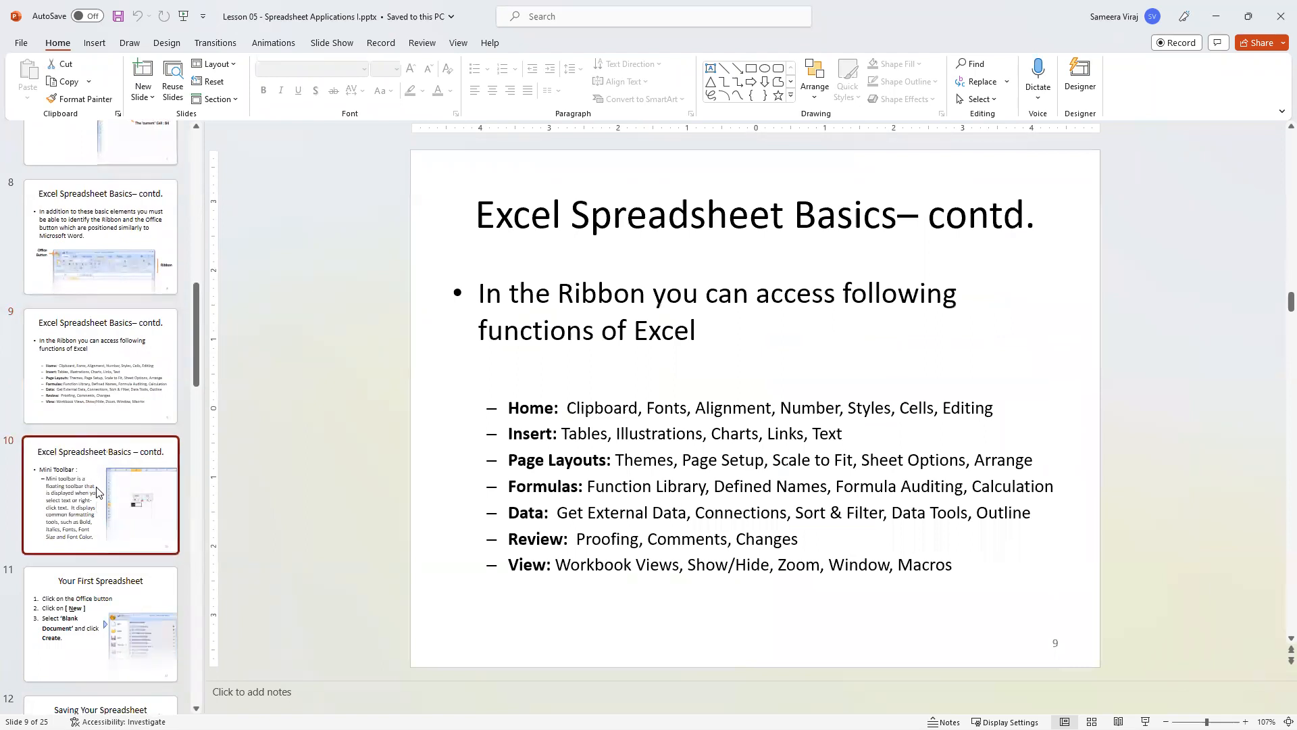
{"action": "left_click", "coordinate": [96, 595]}
{"action": "scroll", "coordinate": [95, 593], "scroll_direction": "down", "scroll_amount": 1}
{"action": "scroll", "coordinate": [96, 595], "scroll_direction": "down", "scroll_amount": 10}
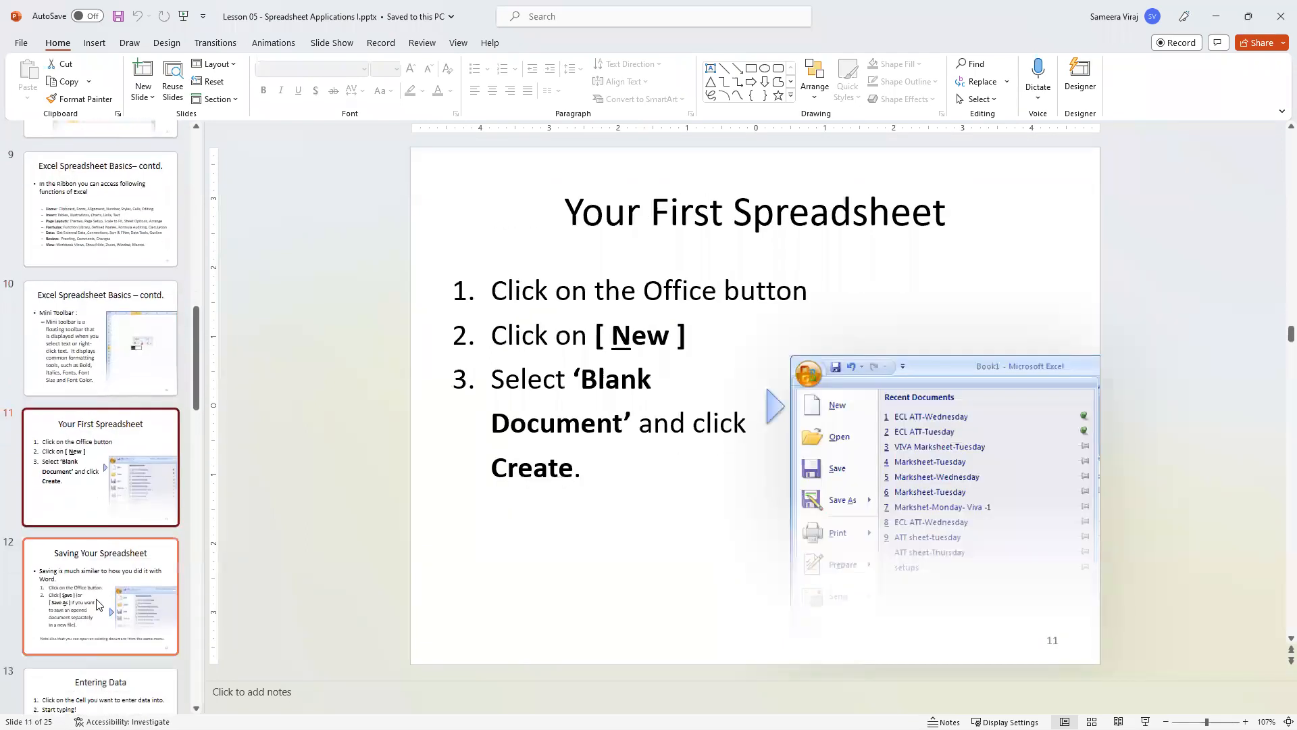
{"action": "left_click", "coordinate": [114, 529]}
{"action": "key", "text": "Up"}
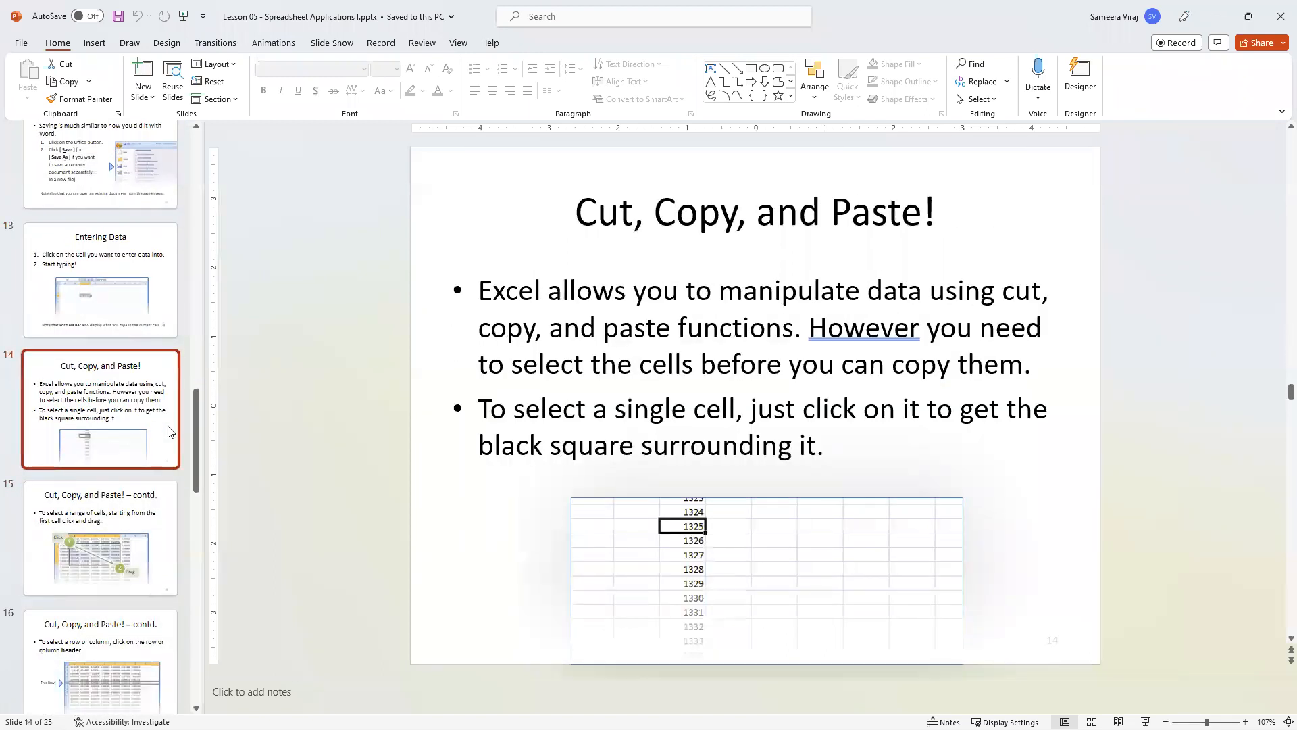
{"action": "scroll", "coordinate": [135, 466], "scroll_direction": "down", "scroll_amount": 3}
{"action": "left_click", "coordinate": [122, 540]}
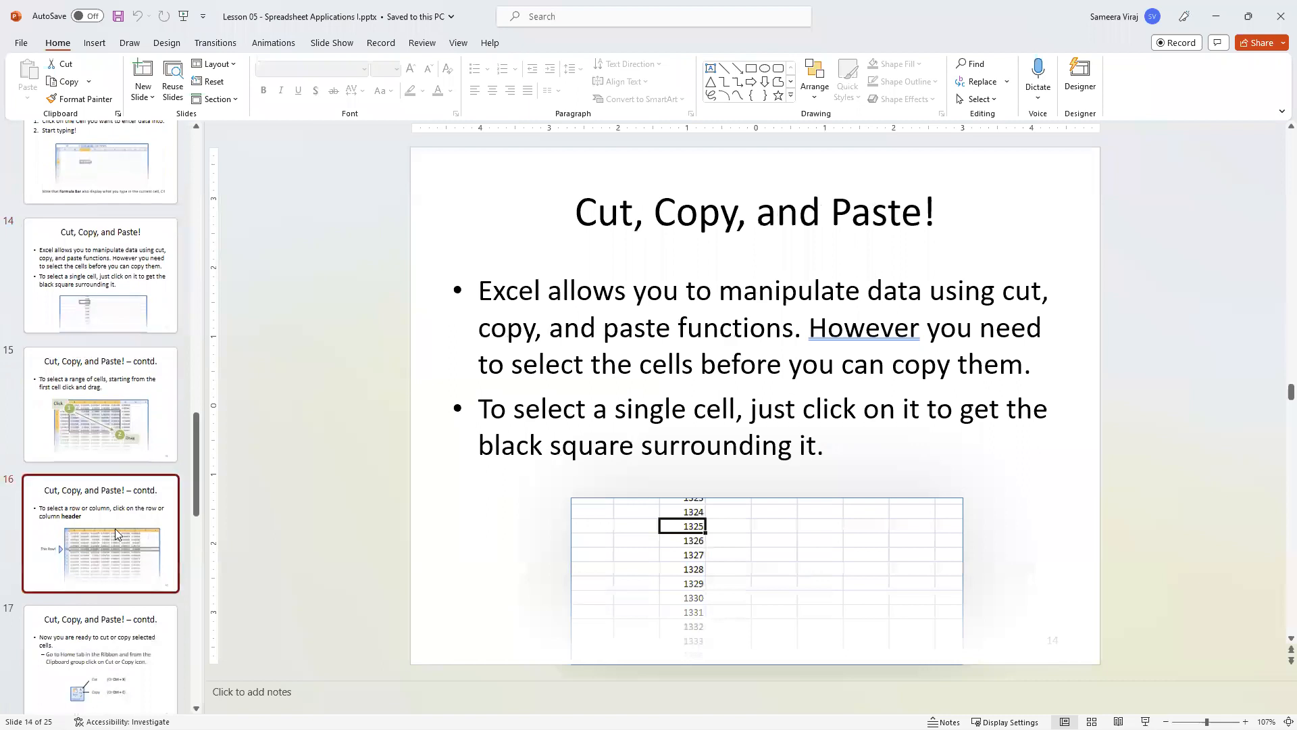
{"action": "scroll", "coordinate": [81, 668], "scroll_direction": "down", "scroll_amount": 3}
{"action": "left_click", "coordinate": [125, 509]}
{"action": "left_click", "coordinate": [116, 587]}
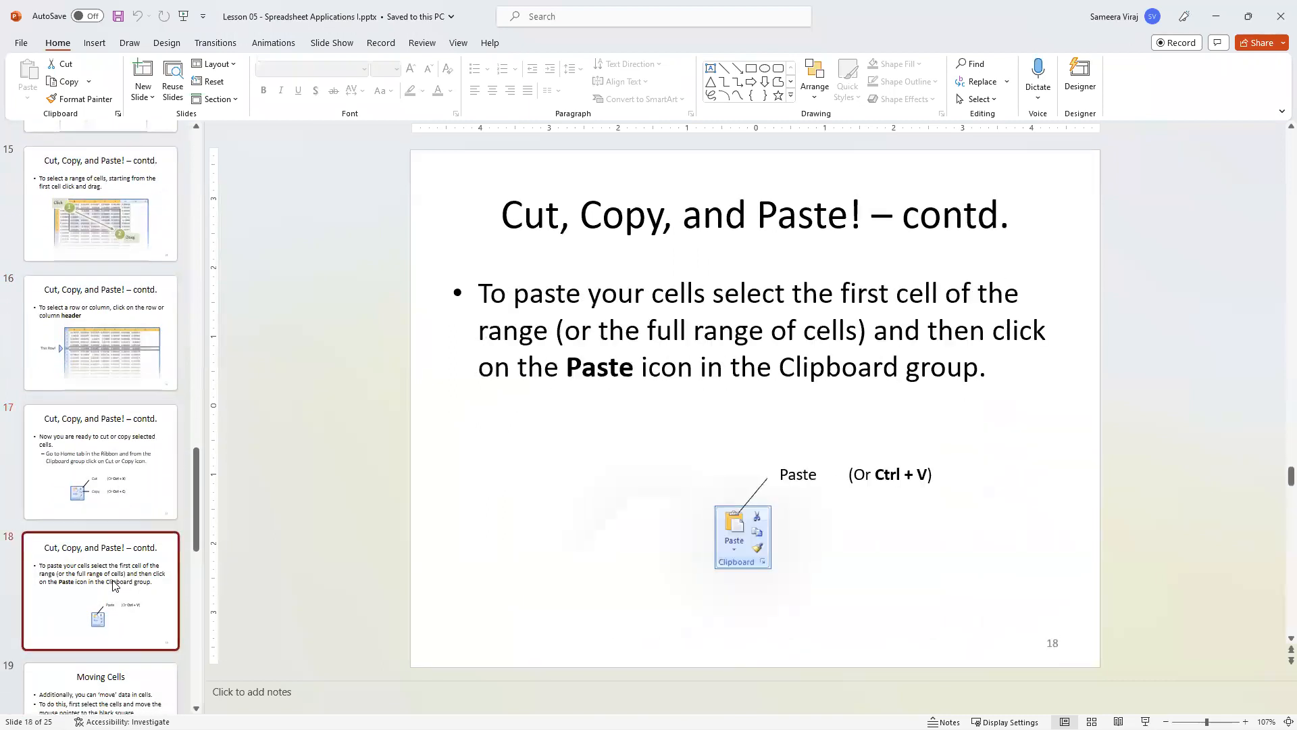
{"action": "scroll", "coordinate": [115, 588], "scroll_direction": "down", "scroll_amount": 3}
{"action": "key", "text": "Down"}
{"action": "key", "text": "Down"}
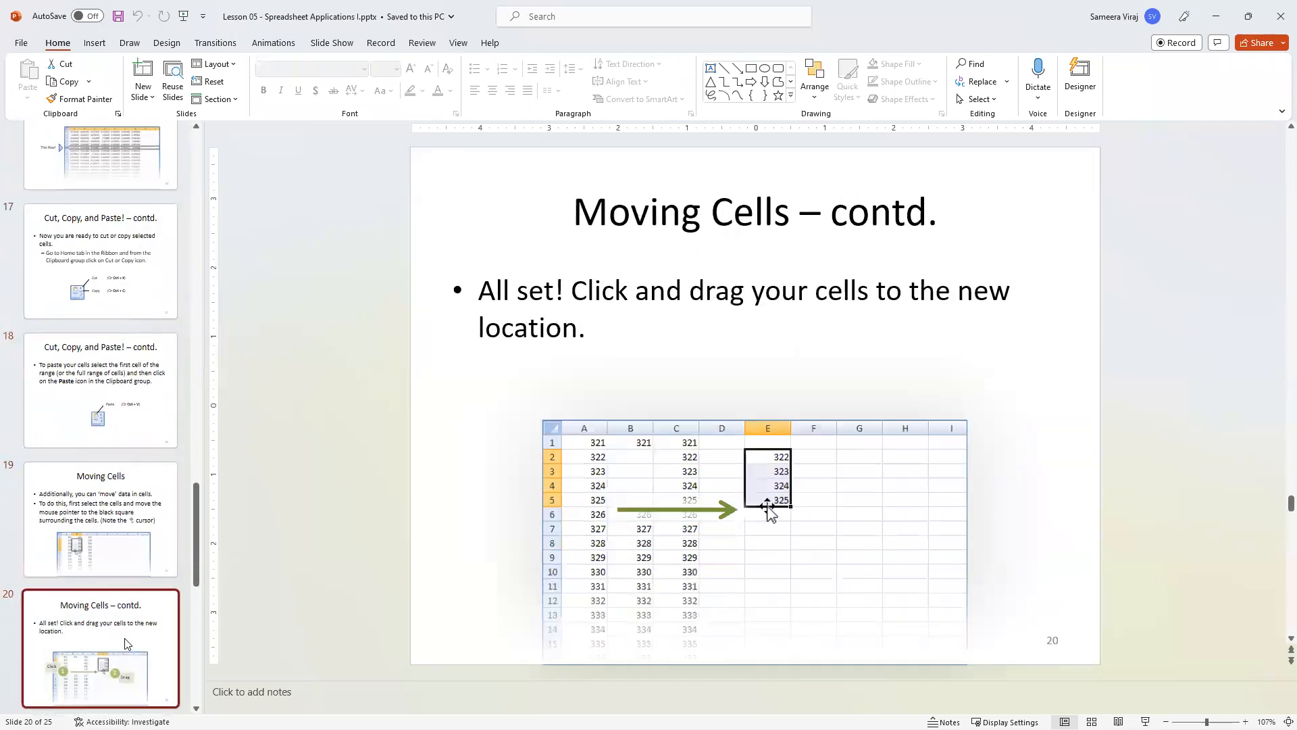
{"action": "key", "text": "Up"}
{"action": "key", "text": "Up"}
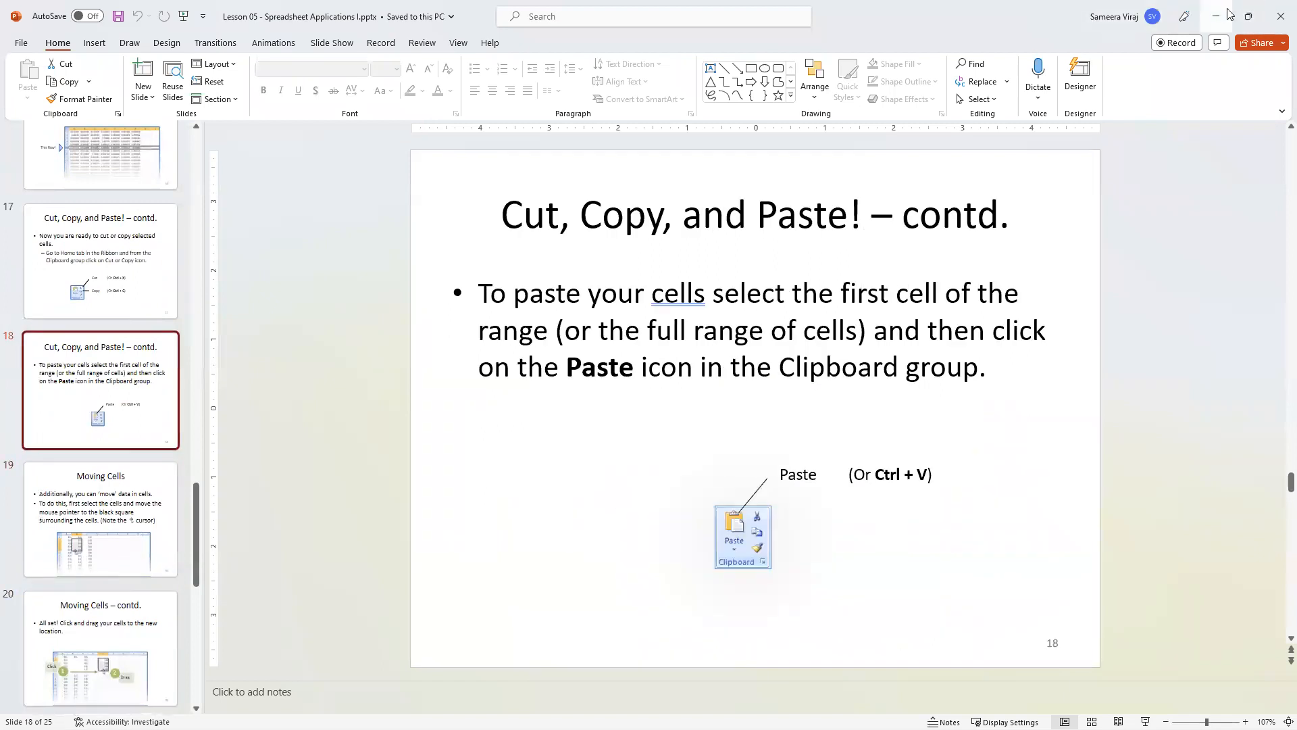
Switch back to the Excel workbook, copy the text in cell A1 and paste it into cell G7.
{"action": "left_click", "coordinate": [1218, 13]}
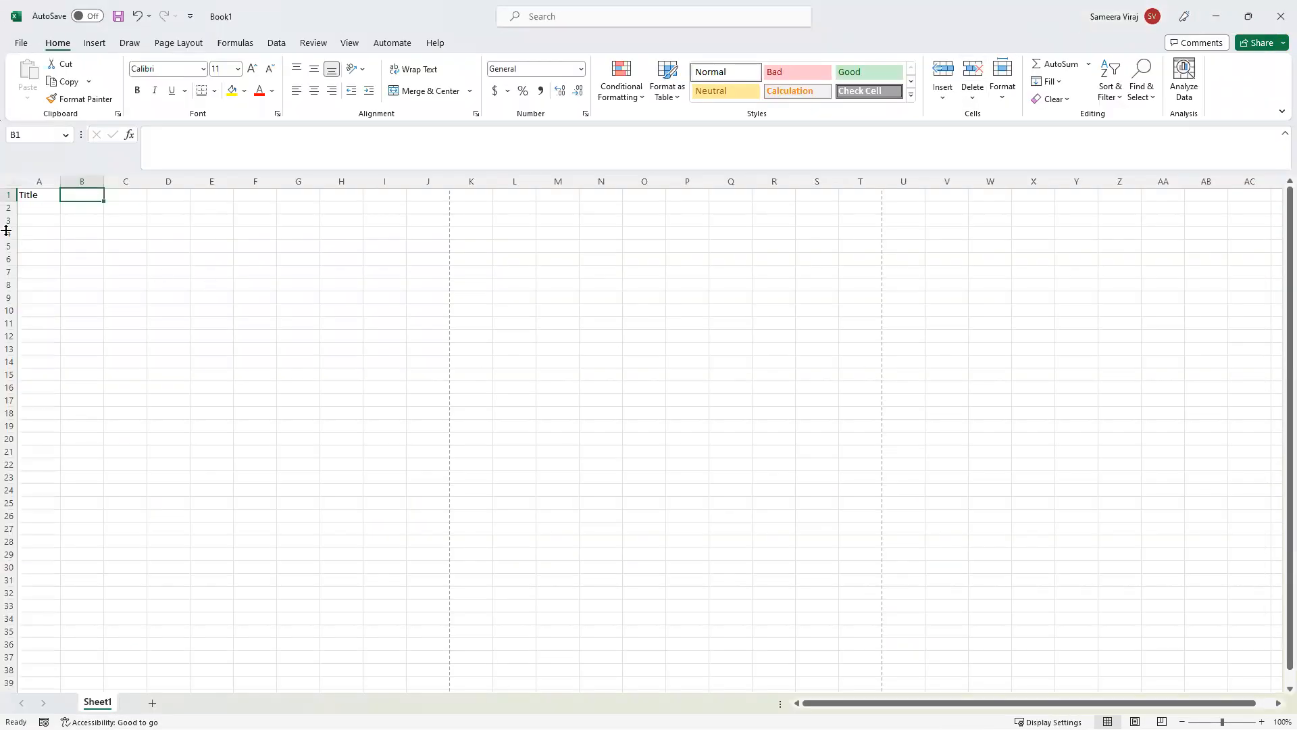
{"action": "left_click", "coordinate": [37, 201]}
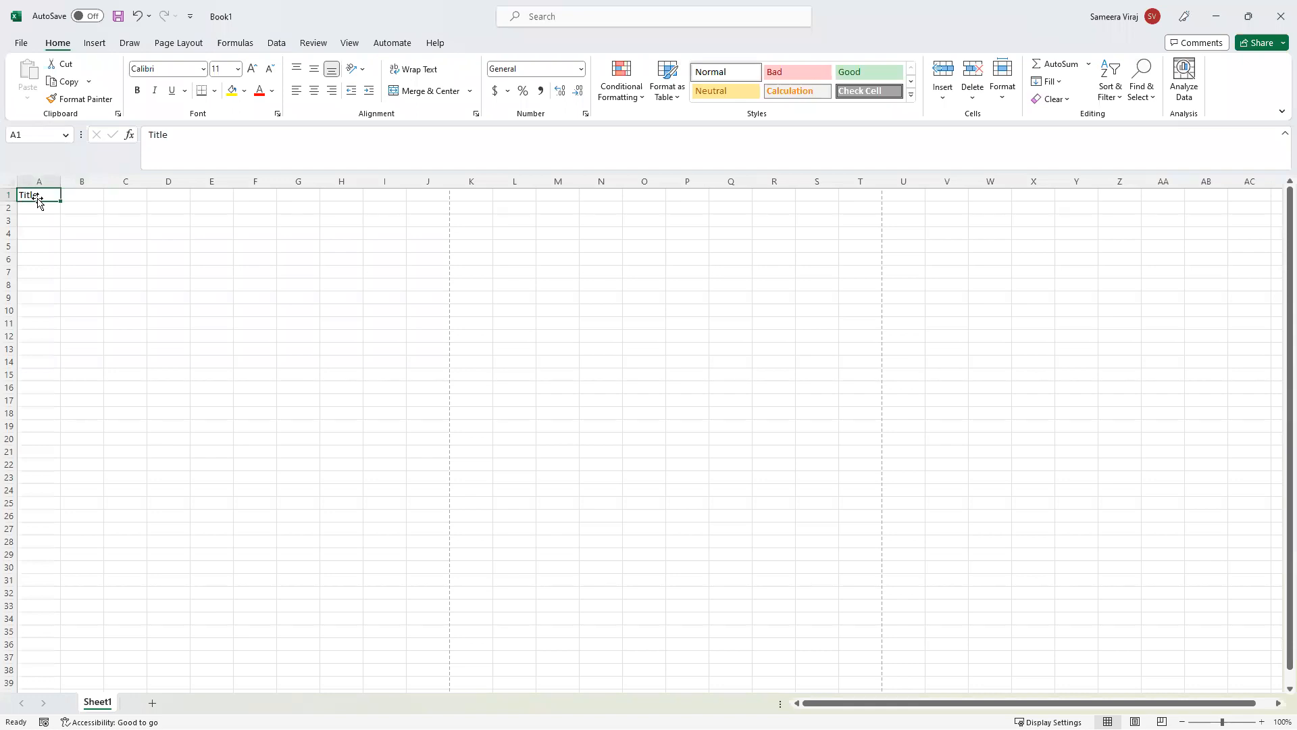
{"action": "left_click", "coordinate": [53, 259]}
{"action": "left_click", "coordinate": [37, 203]}
{"action": "left_click", "coordinate": [69, 82]}
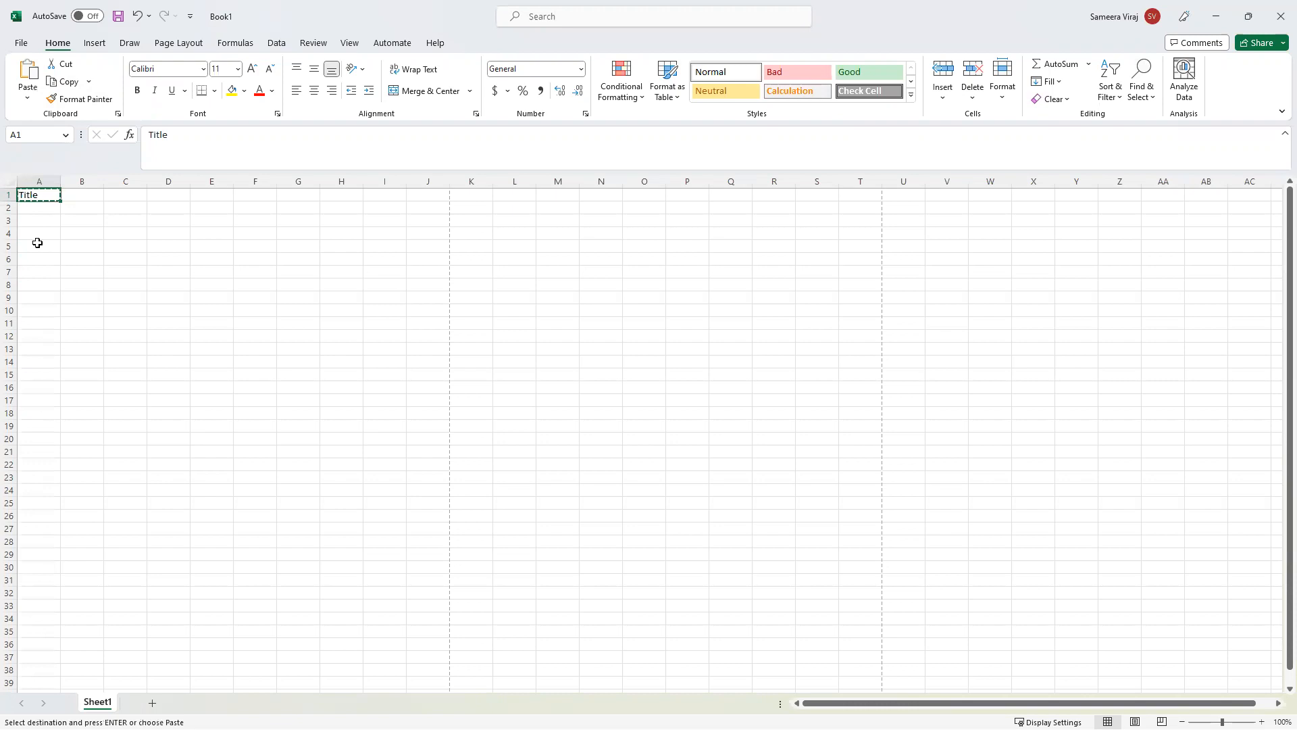
{"action": "left_click", "coordinate": [299, 271]}
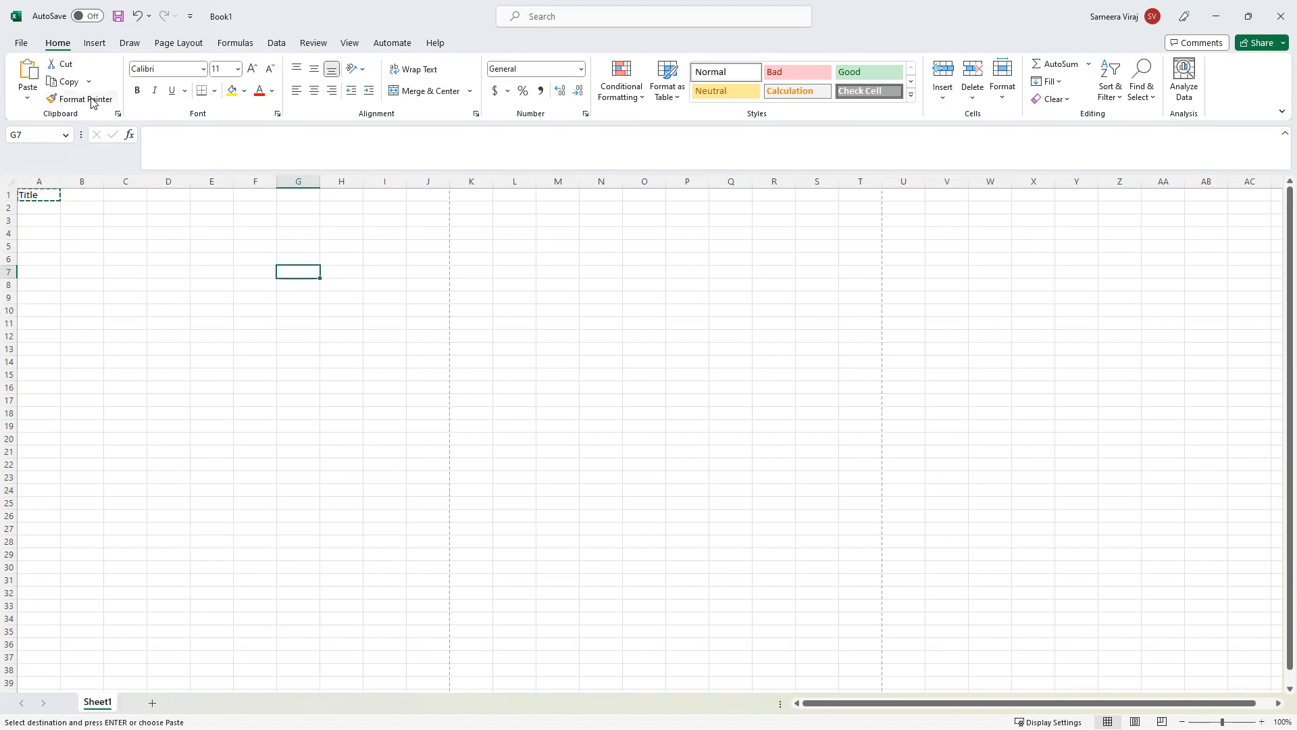
{"action": "left_click", "coordinate": [26, 71]}
{"action": "left_click", "coordinate": [302, 287]}
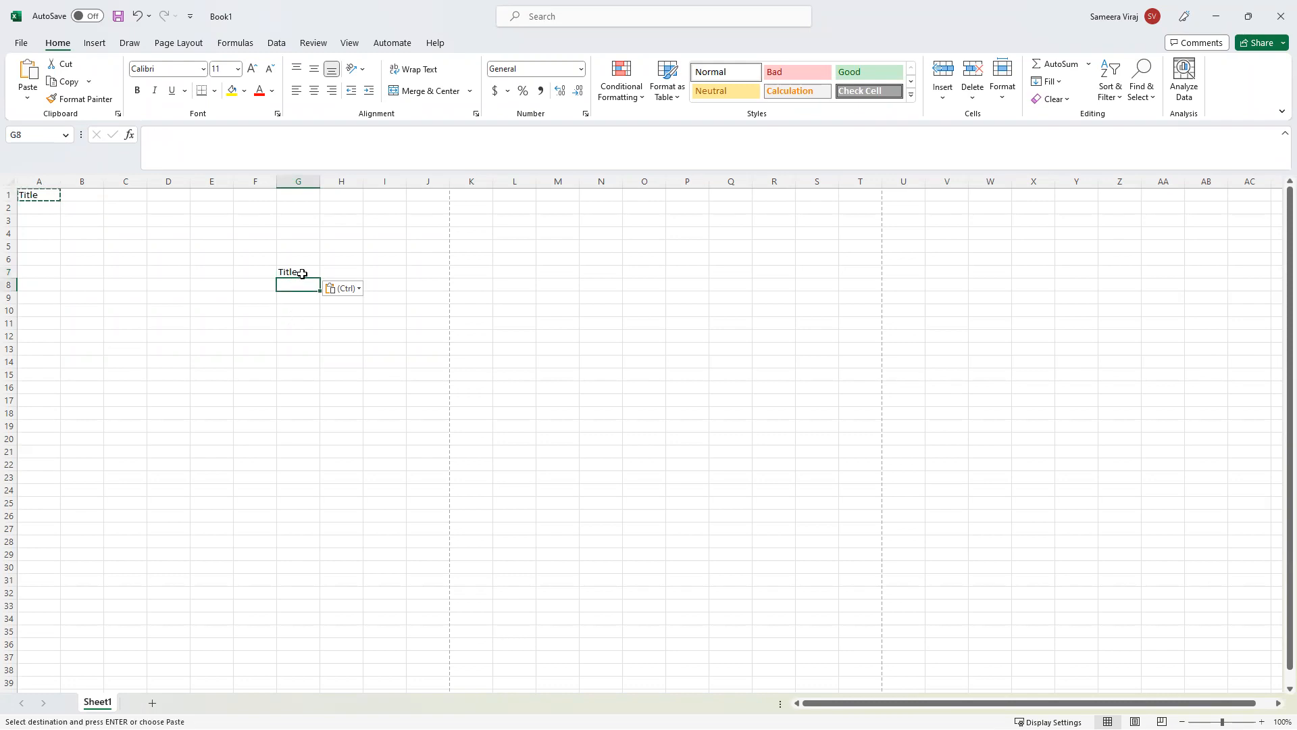
Cut the text from cell G7, paste it into cell E7, and compare it with cell A1.
{"action": "left_click", "coordinate": [302, 271]}
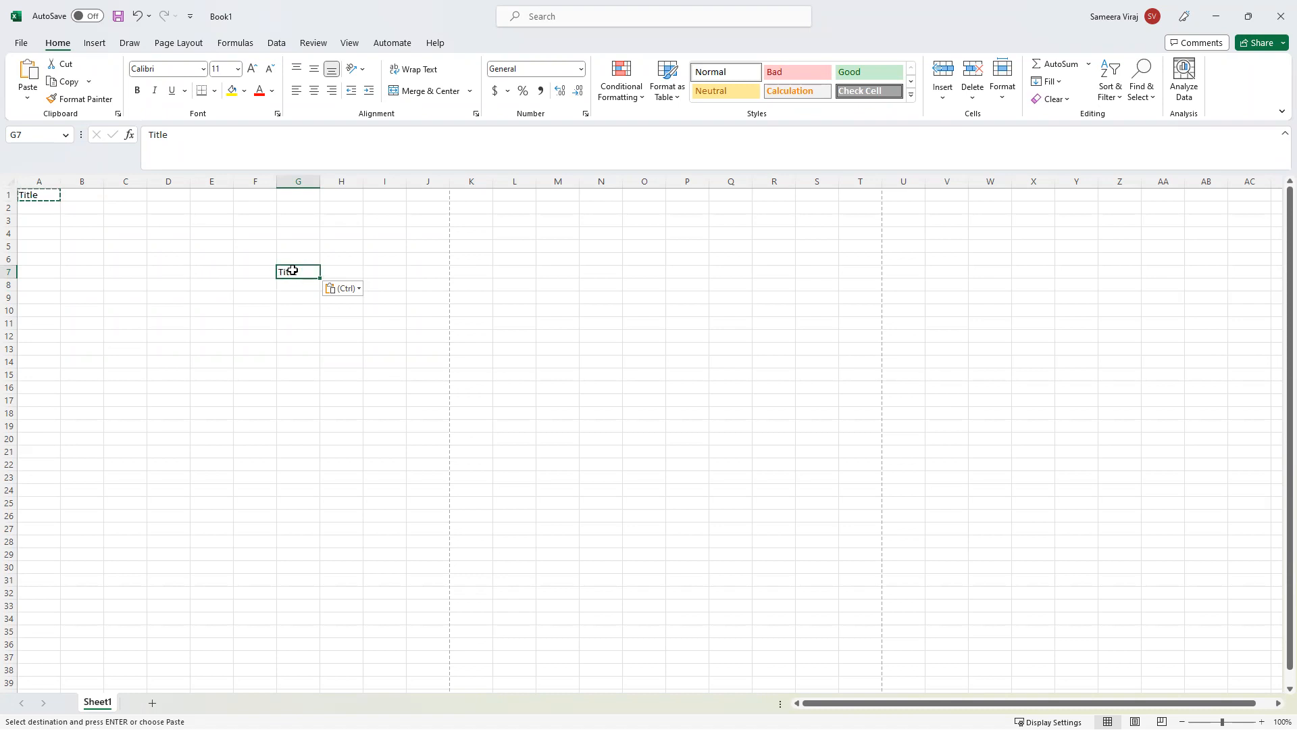
{"action": "left_click", "coordinate": [61, 63]}
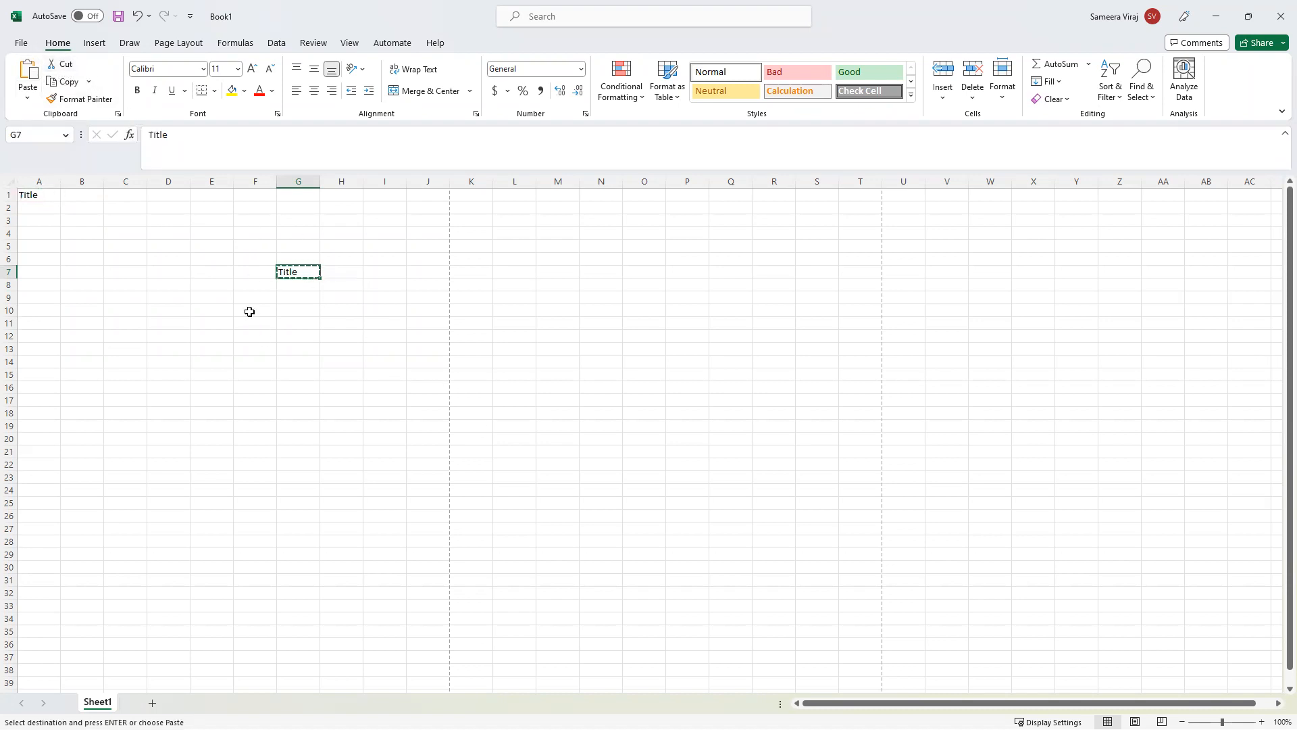
{"action": "left_click", "coordinate": [209, 274]}
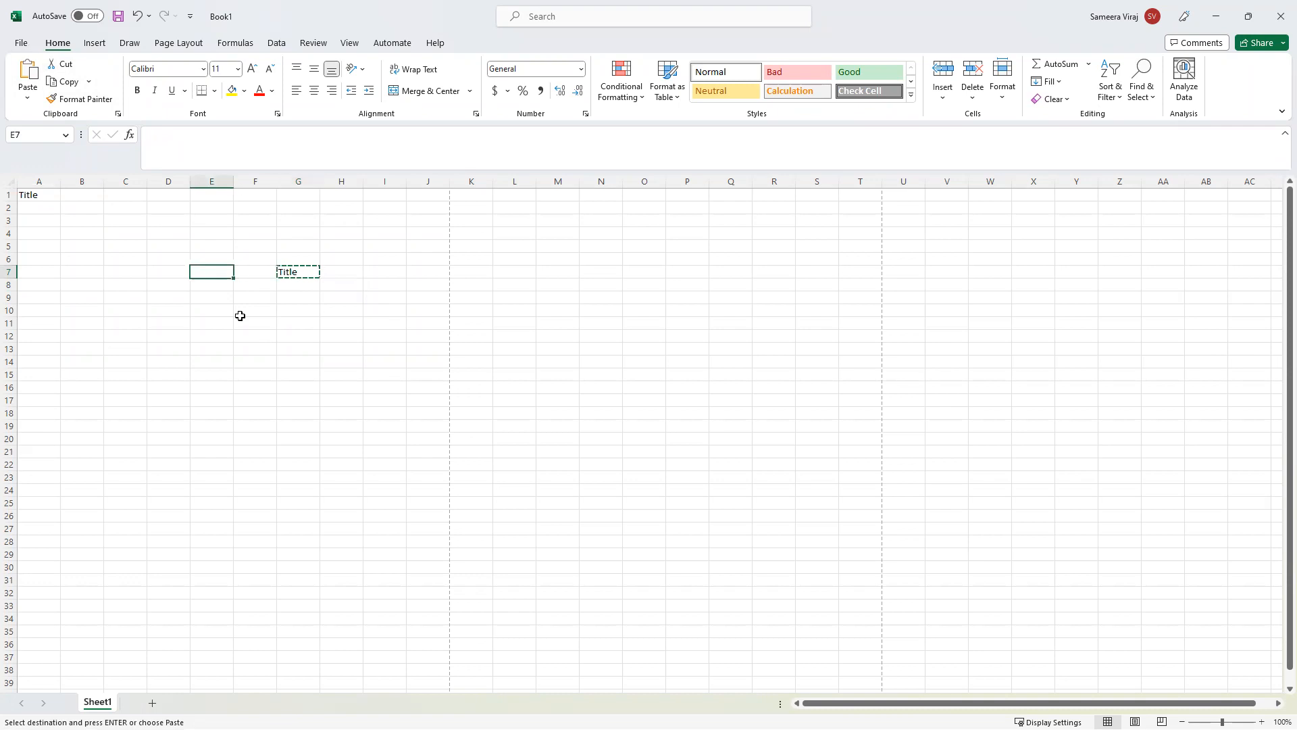
{"action": "left_click", "coordinate": [31, 72]}
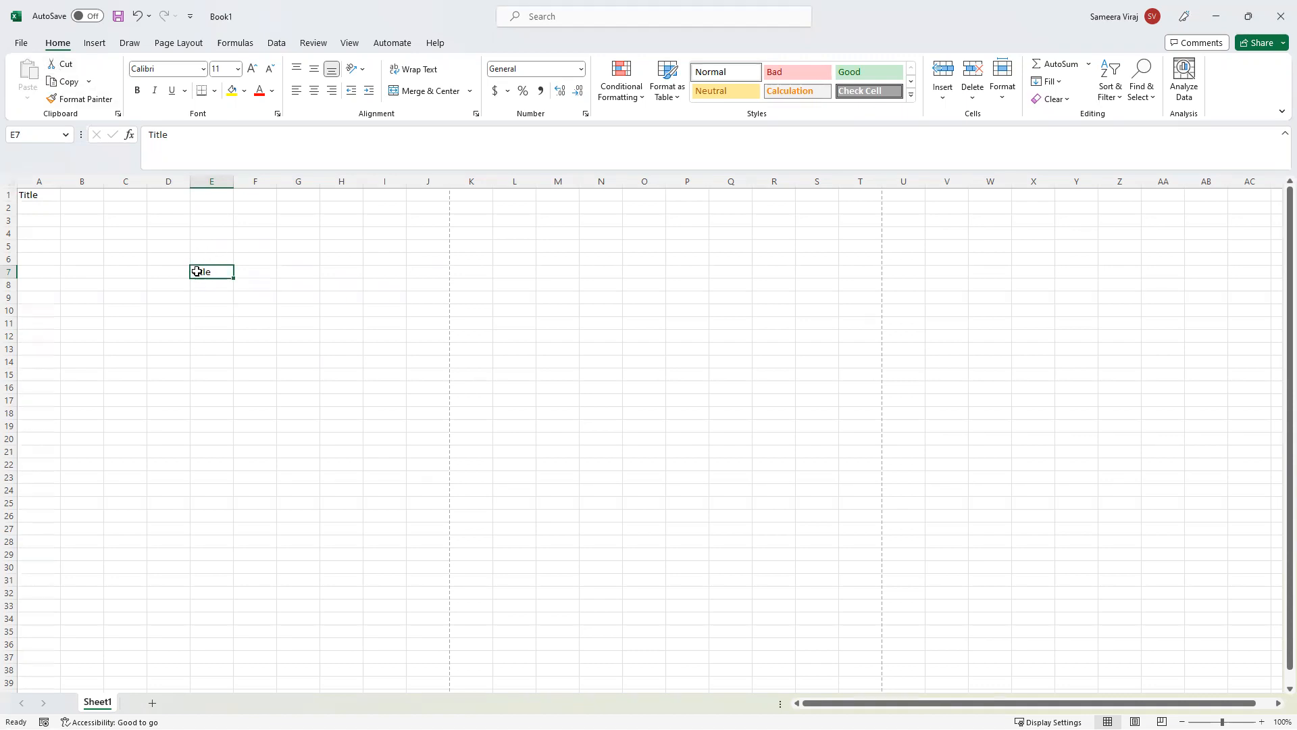
{"action": "left_click", "coordinate": [220, 295]}
{"action": "left_click", "coordinate": [212, 273]}
{"action": "left_click", "coordinate": [44, 194]}
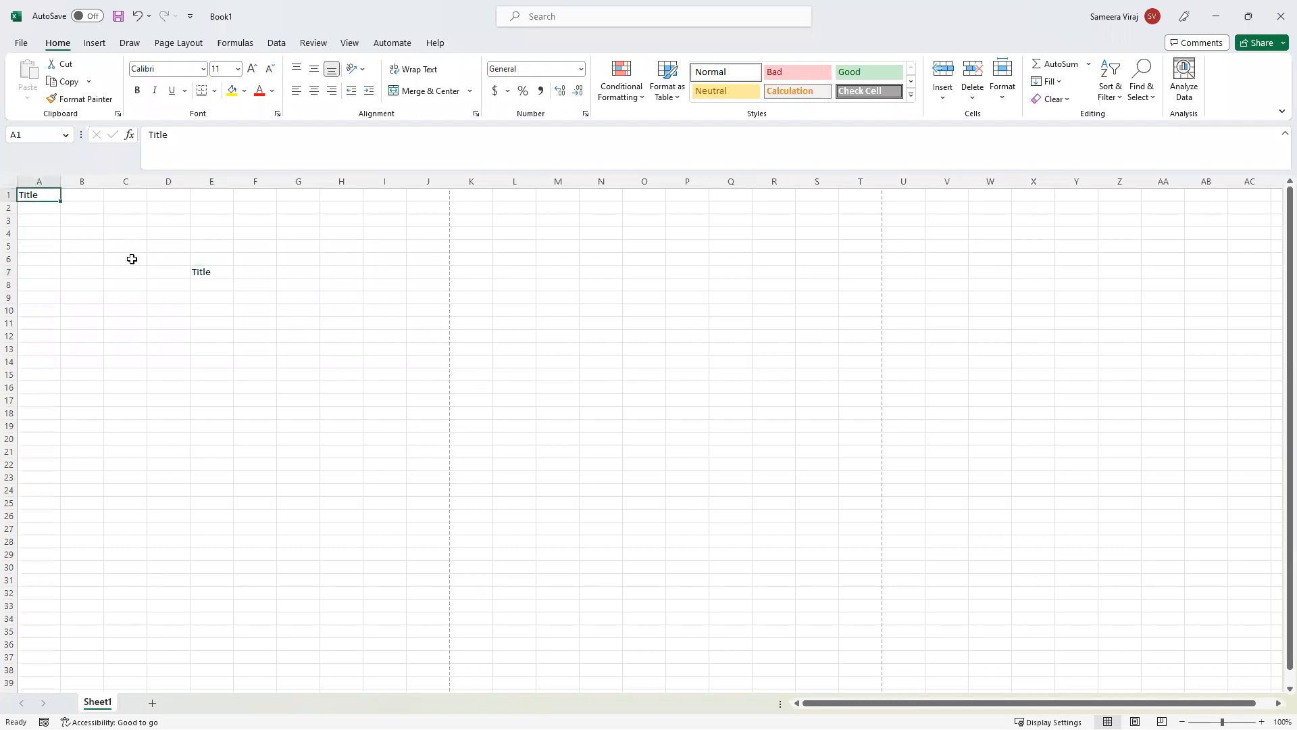
Cut the text from cell E7 and paste it into the adjacent cell F7.
{"action": "left_click", "coordinate": [265, 273]}
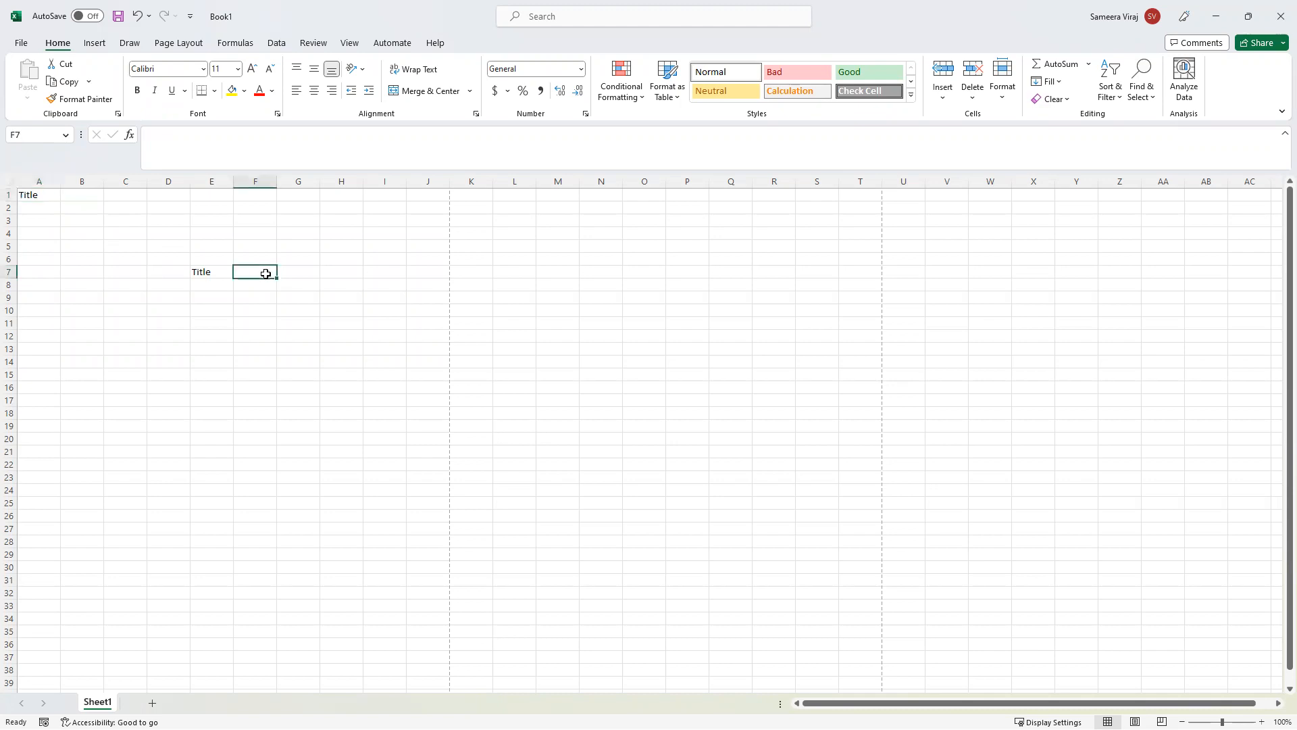
{"action": "left_click", "coordinate": [206, 272]}
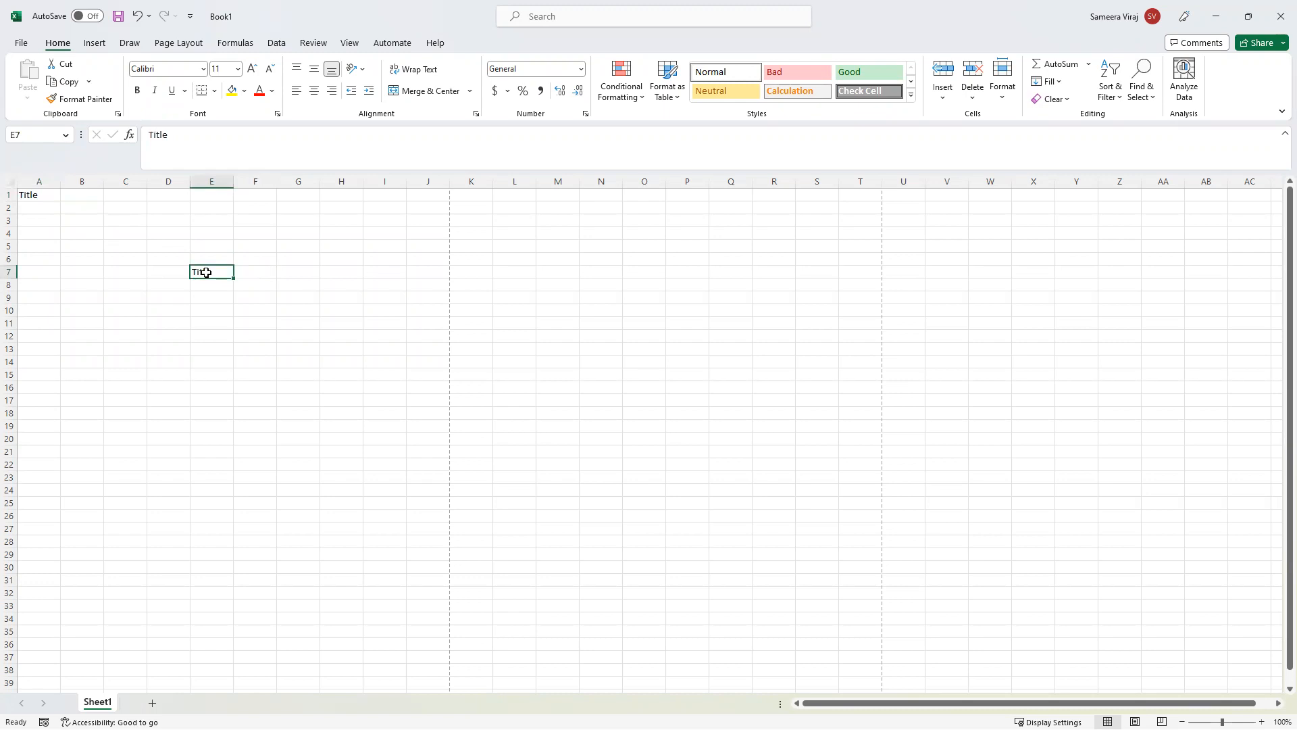
{"action": "key", "text": "ctrl+c"}
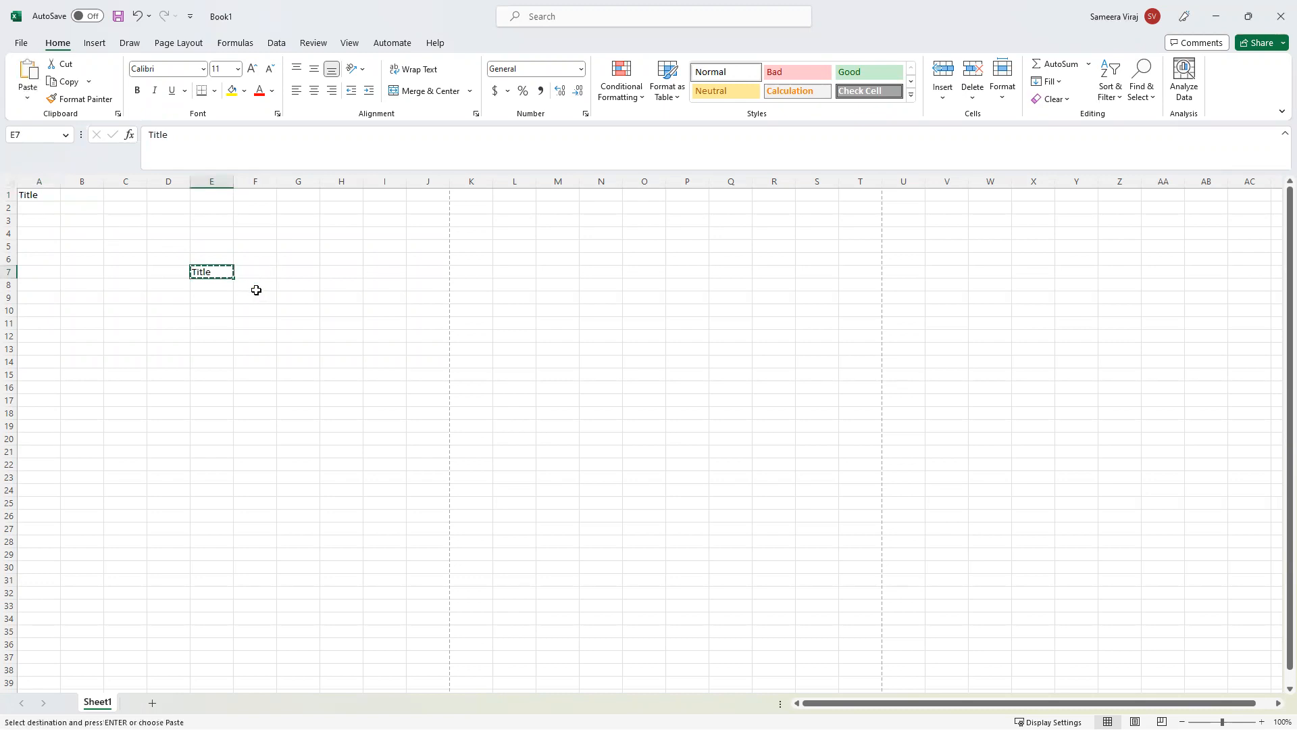
{"action": "left_click", "coordinate": [262, 272]}
{"action": "key", "text": "ctrl+v"}
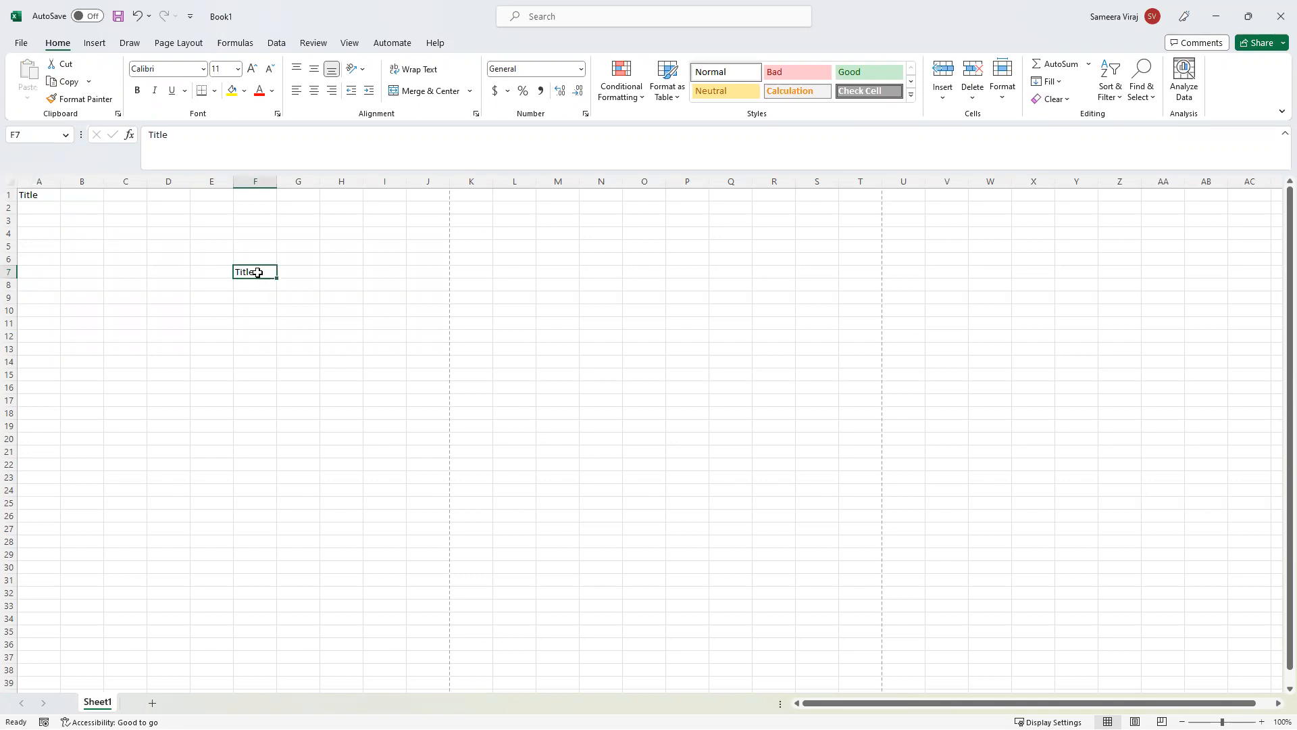
Move the contents of cell F7 directly to cell D5 without using the clipboard.
{"action": "left_click_drag", "start_coordinate": [248, 269], "coordinate": [253, 277]}
{"action": "left_click_drag", "start_coordinate": [253, 267], "coordinate": [172, 248]}
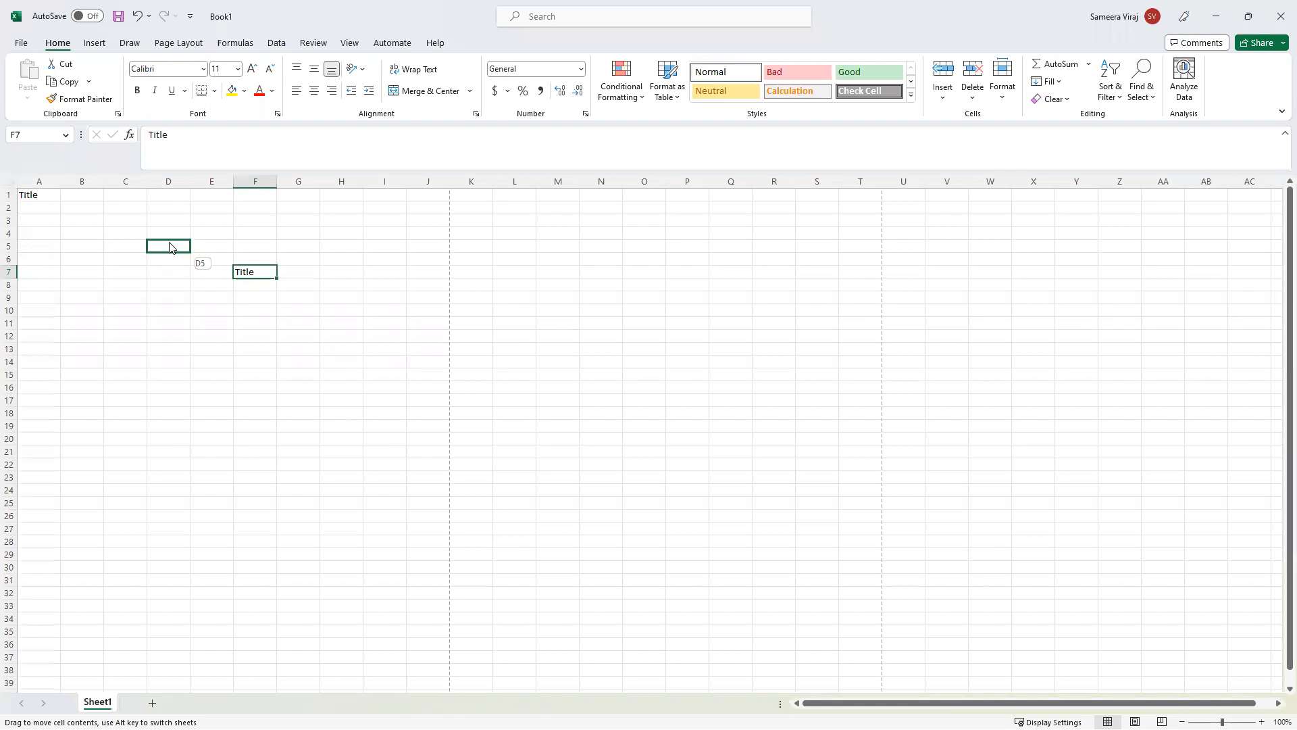
{"action": "left_click_drag", "start_coordinate": [170, 248], "coordinate": [171, 246]}
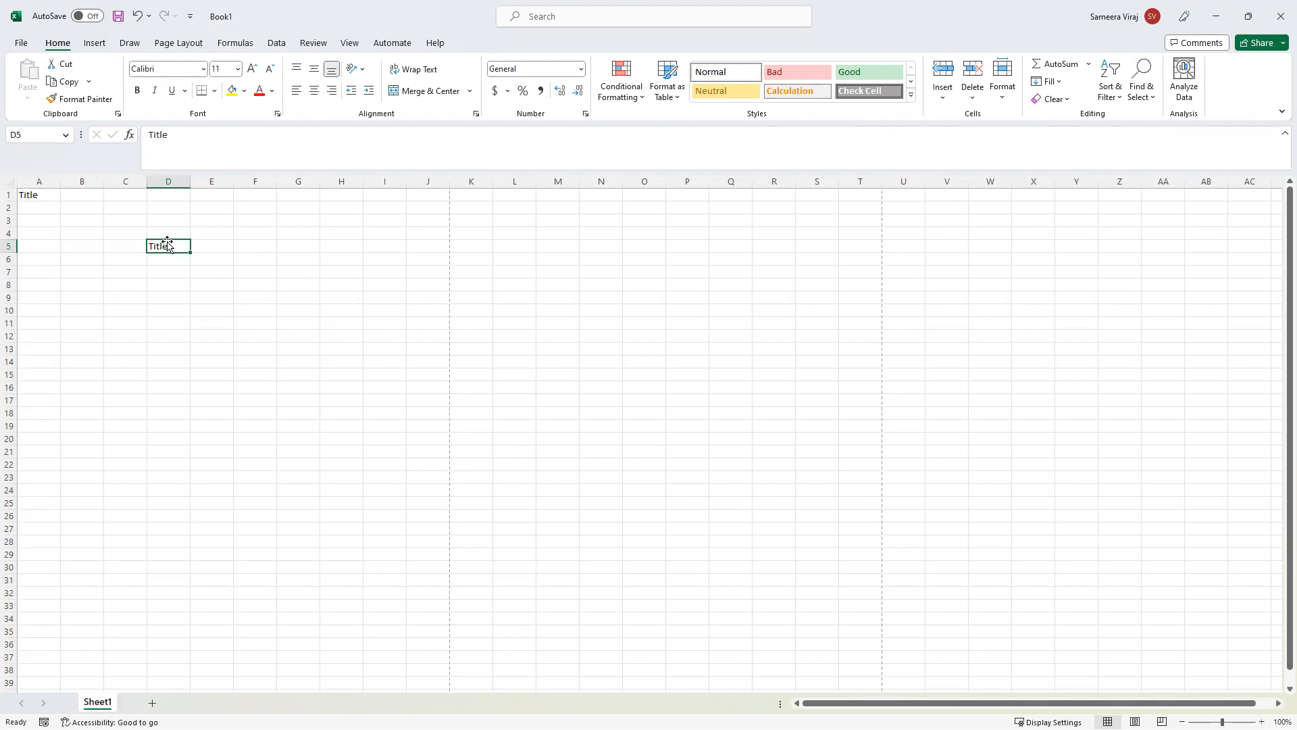
Try deleting and erasing the text in cell D5, undoing or cancelling each removal.
{"action": "key", "text": "Delete"}
{"action": "key", "text": "ctrl+z"}
{"action": "left_click", "coordinate": [127, 263]}
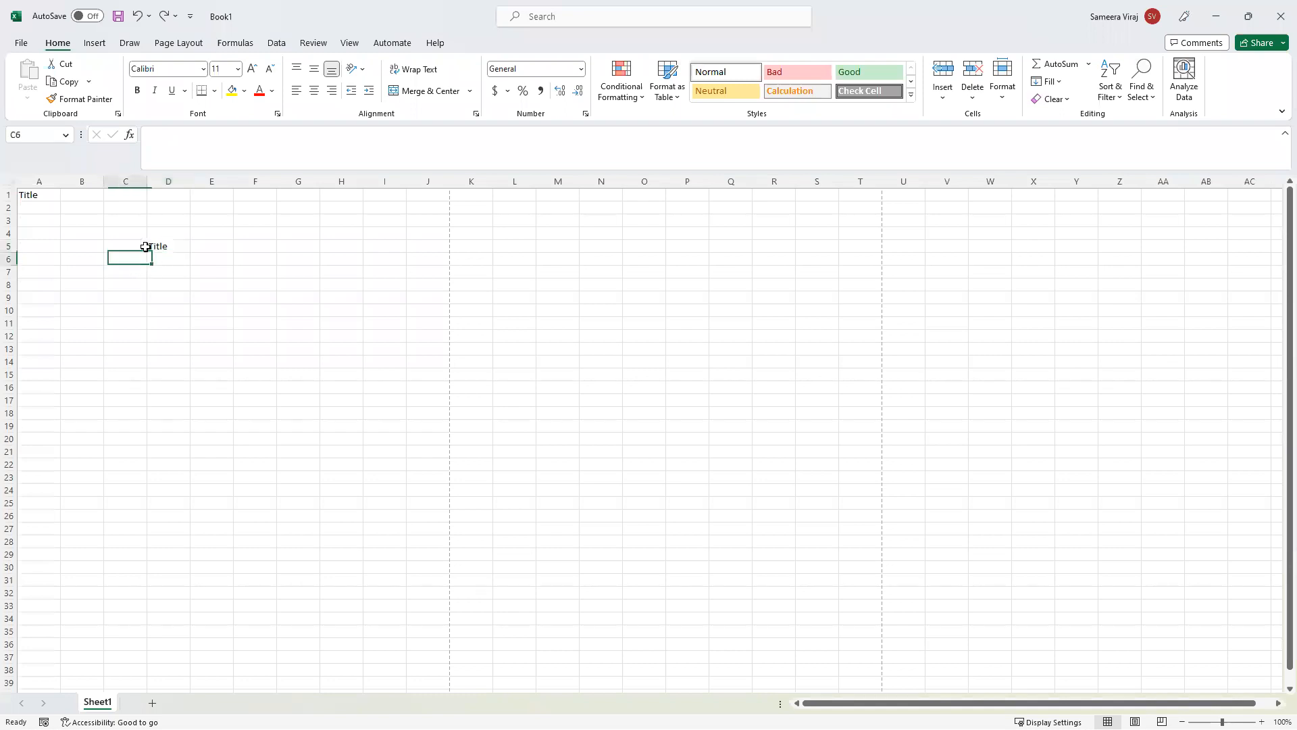
{"action": "left_click", "coordinate": [165, 248]}
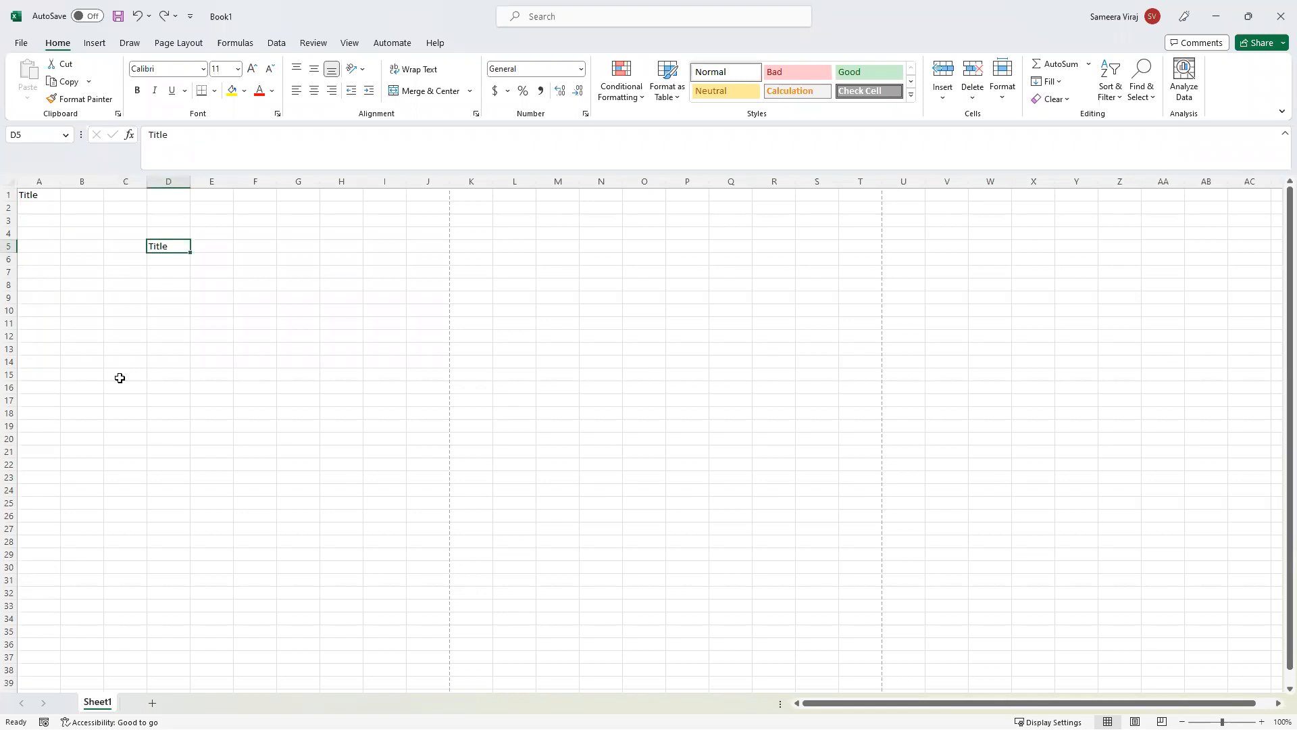
{"action": "key", "text": "Delete"}
{"action": "key", "text": "ctrl+z"}
{"action": "key", "text": "BackSpace"}
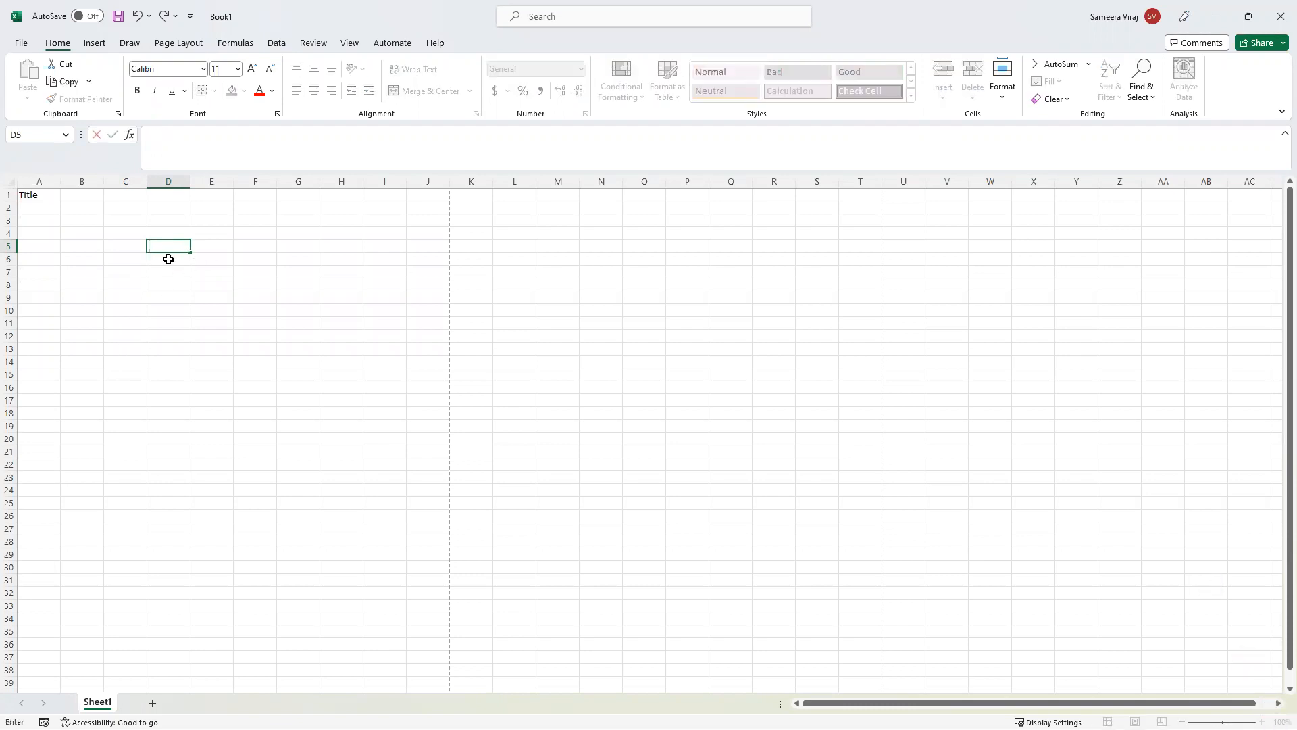
{"action": "key", "text": "Escape"}
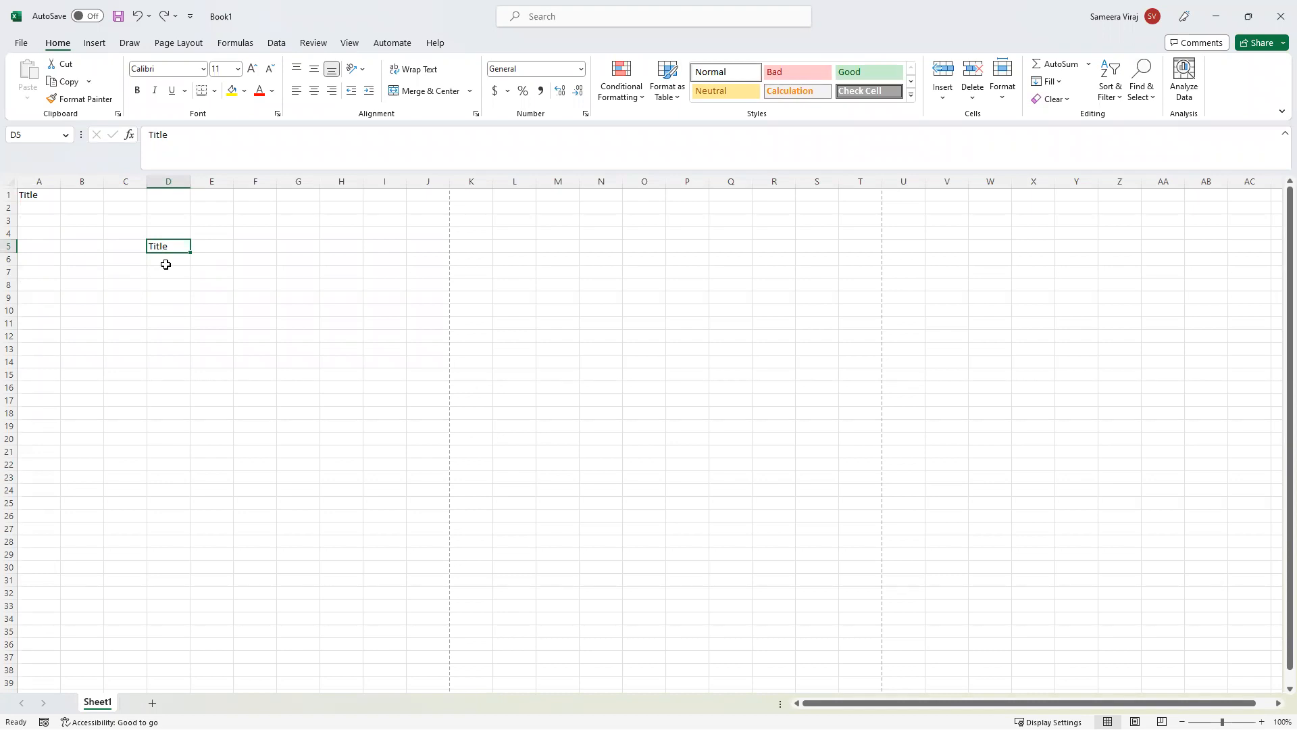
Delete the contents of cell D5 and re-enter the text "Title" there.
{"action": "key", "text": "Delete"}
{"action": "left_click", "coordinate": [177, 263]}
{"action": "left_click", "coordinate": [178, 246]}
{"action": "type", "text": "Title"}
{"action": "key", "text": "Return"}
Erase the text in cell D5 and leave the cell to commit it as empty.
{"action": "left_click", "coordinate": [181, 248]}
{"action": "key", "text": "BackSpace"}
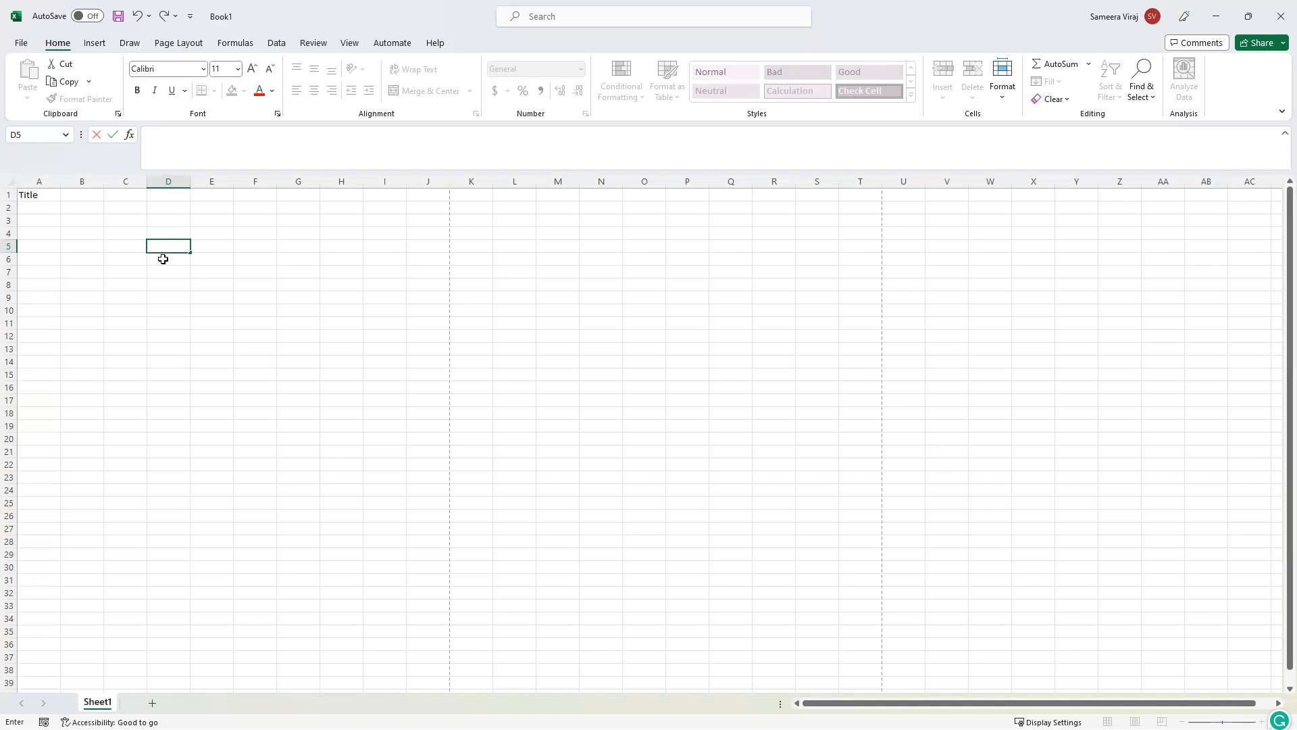
{"action": "left_click", "coordinate": [128, 264]}
{"action": "left_click", "coordinate": [170, 259]}
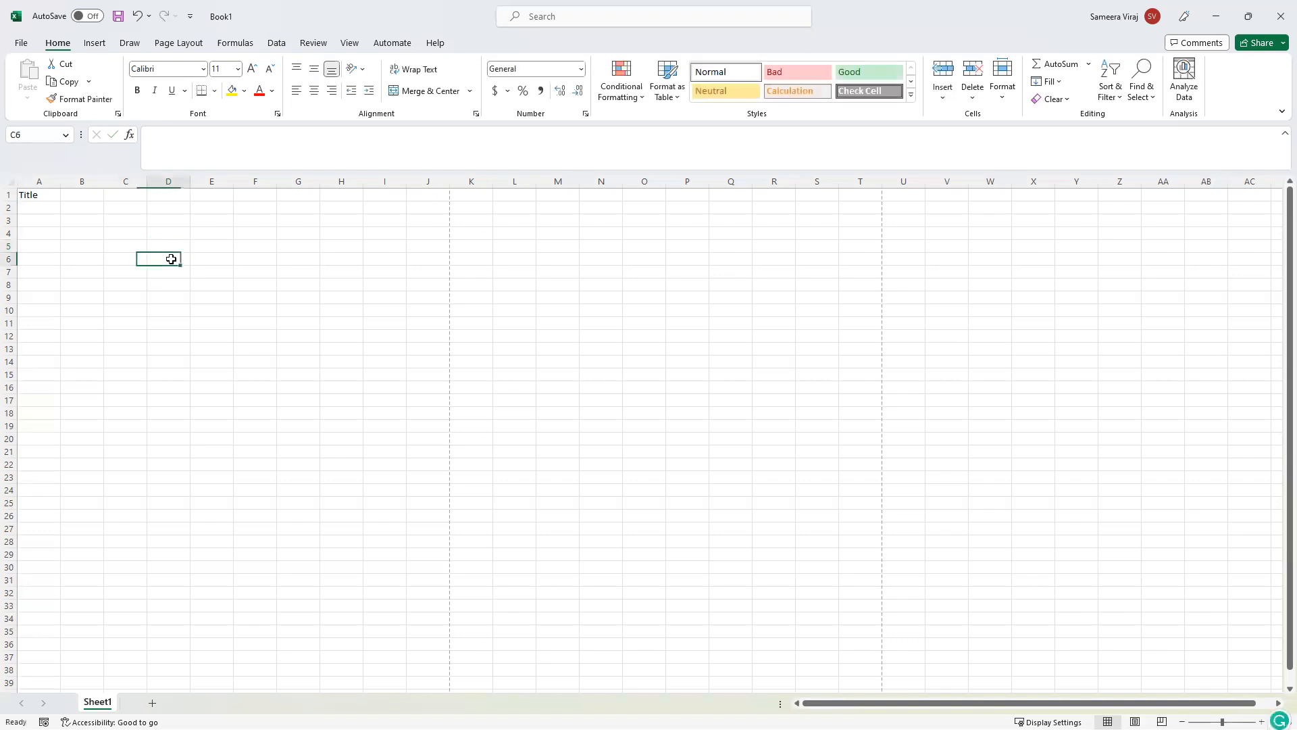
Copy the text in cell A1 and paste it into cells A2 and A3.
{"action": "left_click", "coordinate": [30, 196]}
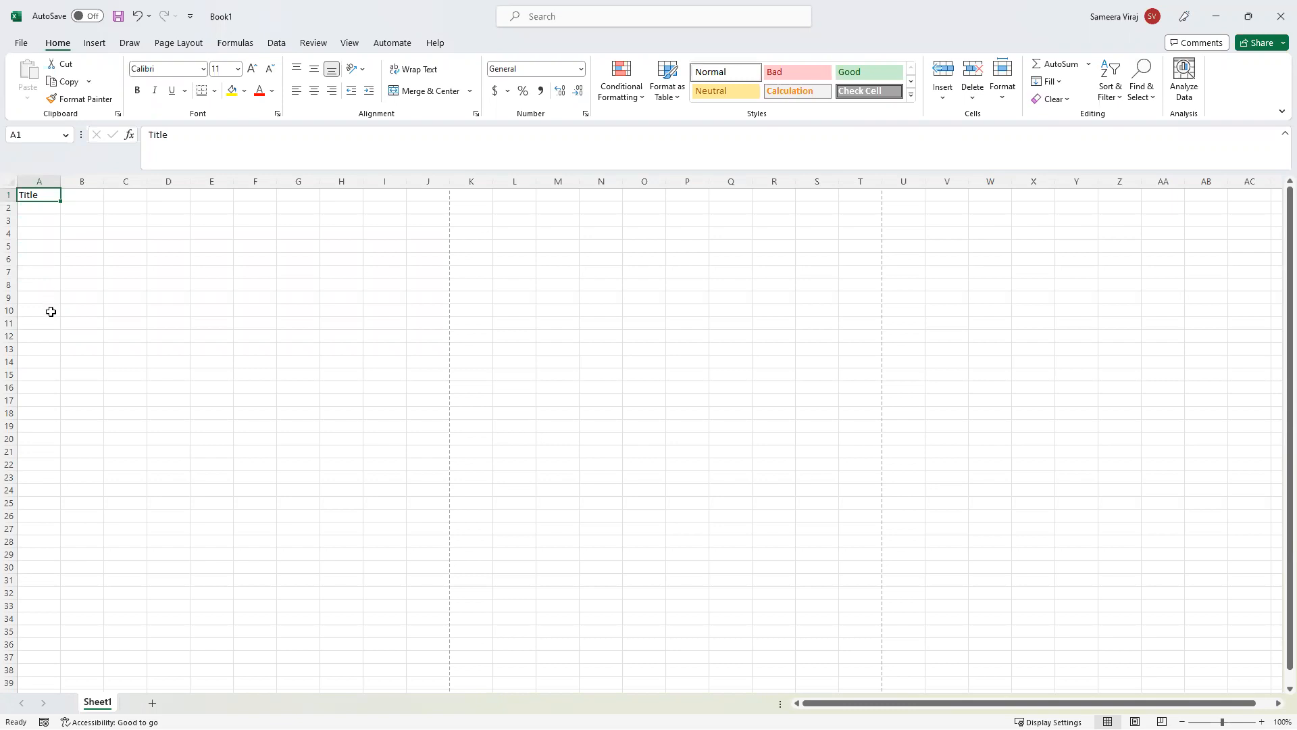
{"action": "left_click", "coordinate": [45, 210]}
{"action": "left_click", "coordinate": [46, 244]}
{"action": "left_click", "coordinate": [44, 196]}
{"action": "key", "text": "ctrl+c"}
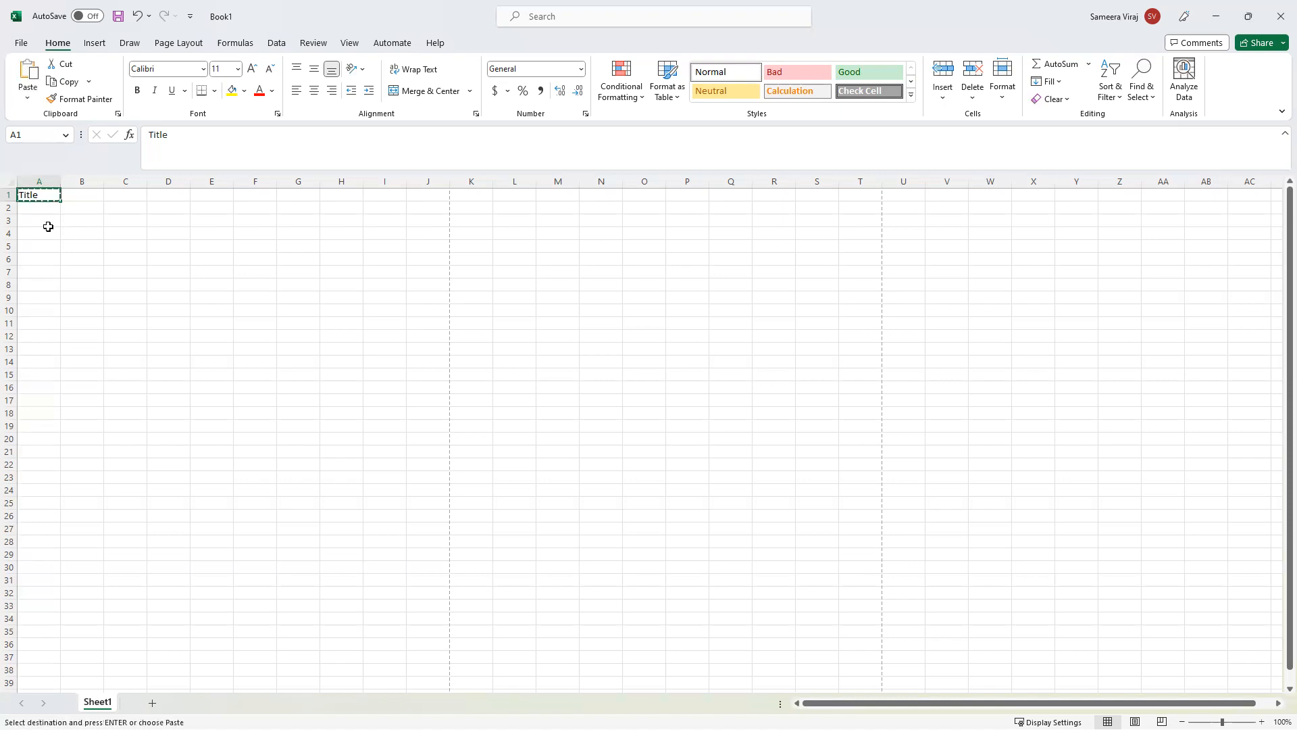
{"action": "key", "text": "Down"}
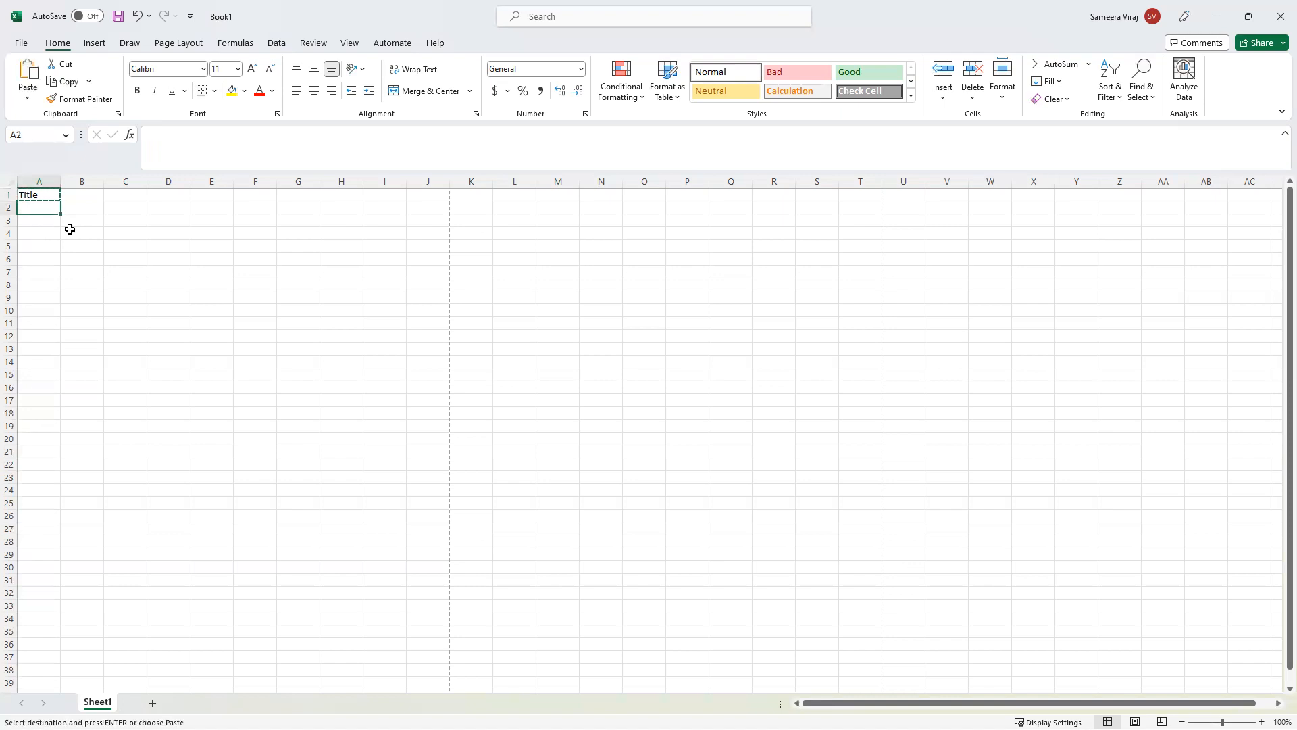
{"action": "key", "text": "ctrl+v"}
{"action": "left_click", "coordinate": [43, 220]}
{"action": "key", "text": "ctrl+v"}
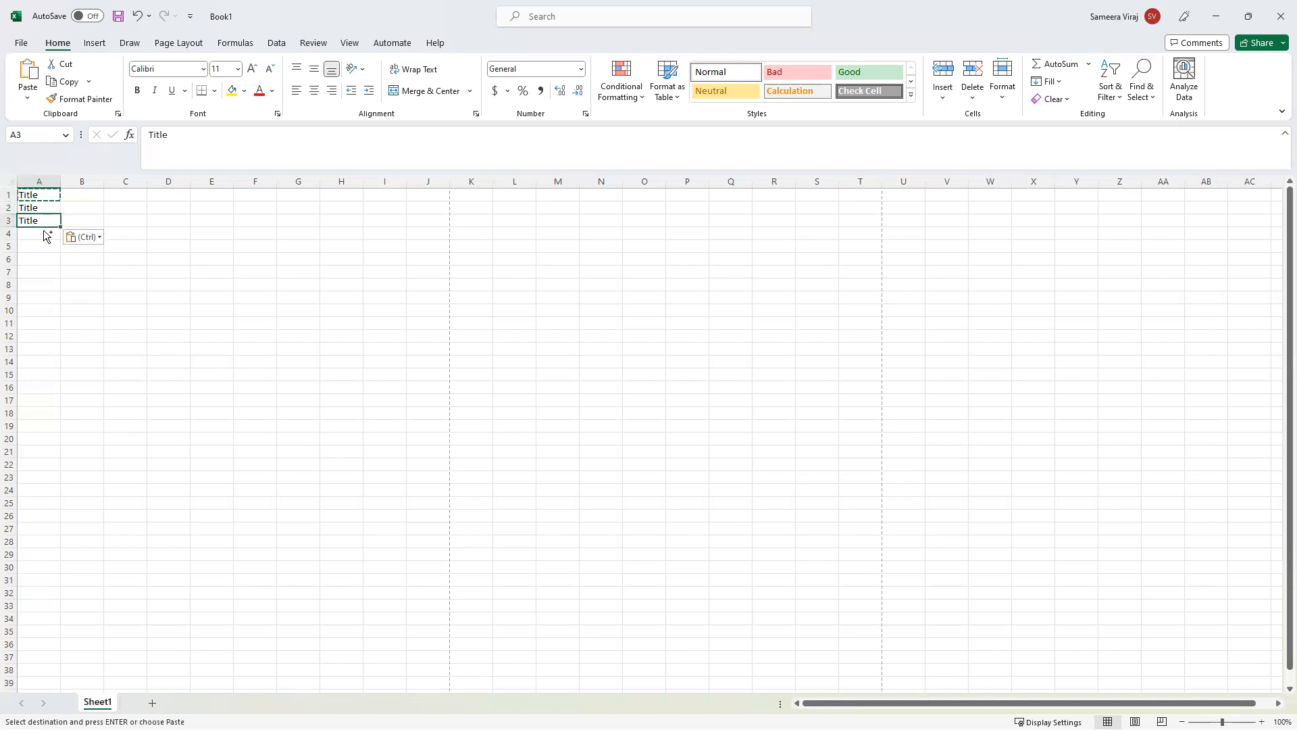
Paste the copied text into cells A4, A5, A6 and A7, one cell at a time.
{"action": "key", "text": "ctrl"}
{"action": "key", "text": "Escape"}
{"action": "left_click", "coordinate": [39, 234]}
{"action": "key", "text": "ctrl+v"}
{"action": "left_click", "coordinate": [36, 248]}
{"action": "key", "text": "ctrl+v"}
{"action": "left_click", "coordinate": [35, 260]}
{"action": "key", "text": "ctrl+v"}
{"action": "left_click", "coordinate": [35, 271]}
{"action": "key", "text": "ctrl+v"}
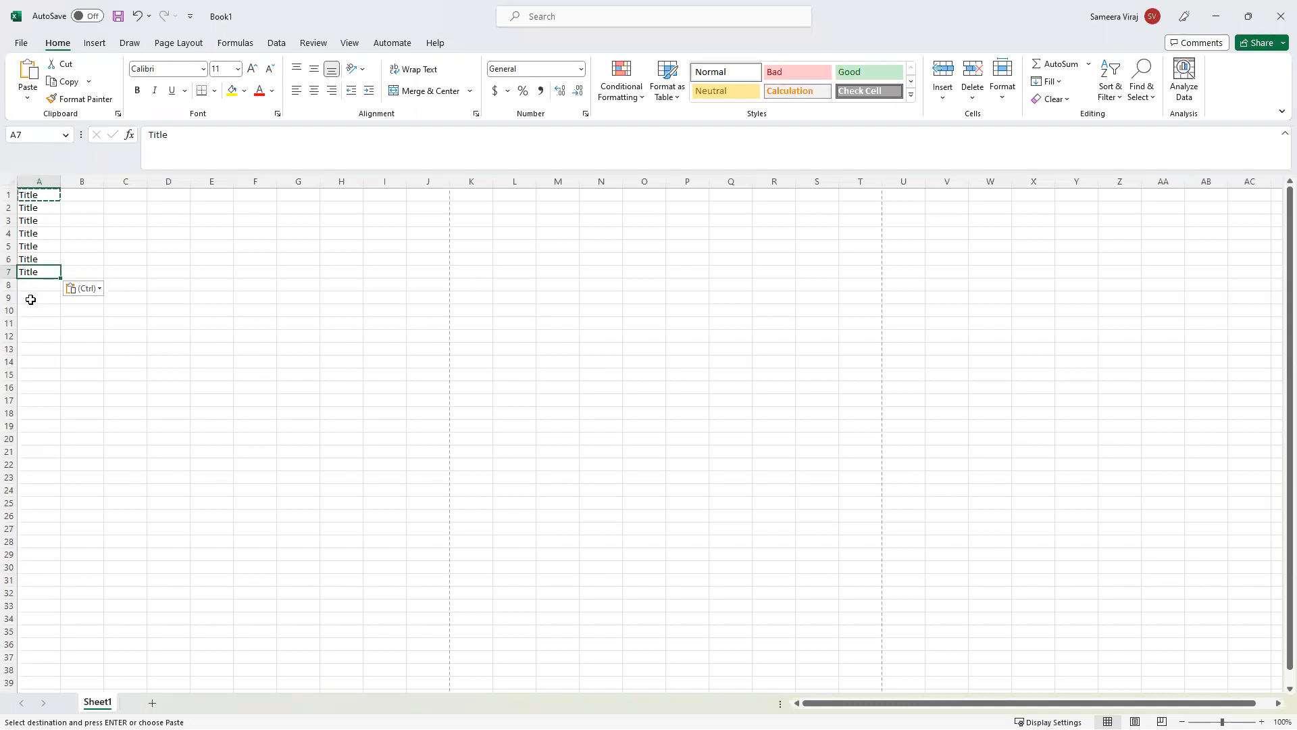
Delete the pasted text from the cells below A1 in column A, covering A2 to A8.
{"action": "left_click_drag", "start_coordinate": [44, 208], "coordinate": [38, 277]}
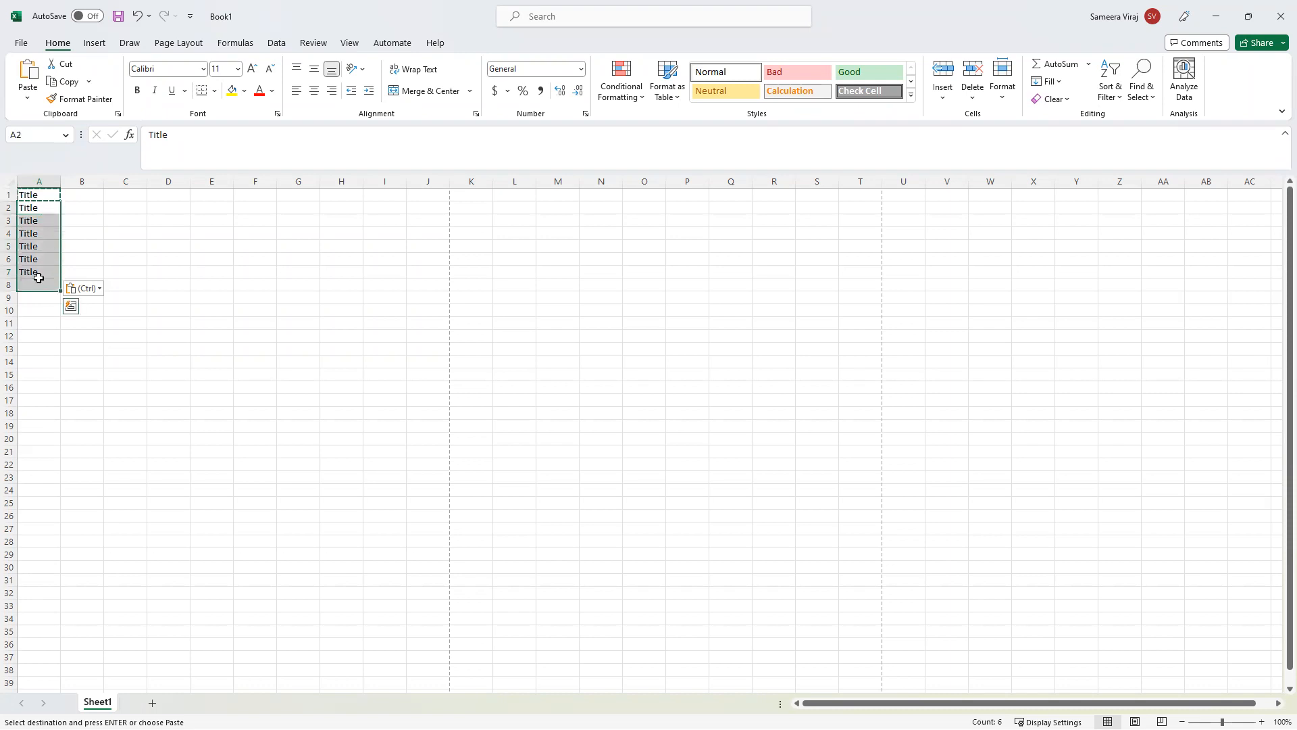
{"action": "key", "text": "Escape"}
{"action": "key", "text": "BackSpace"}
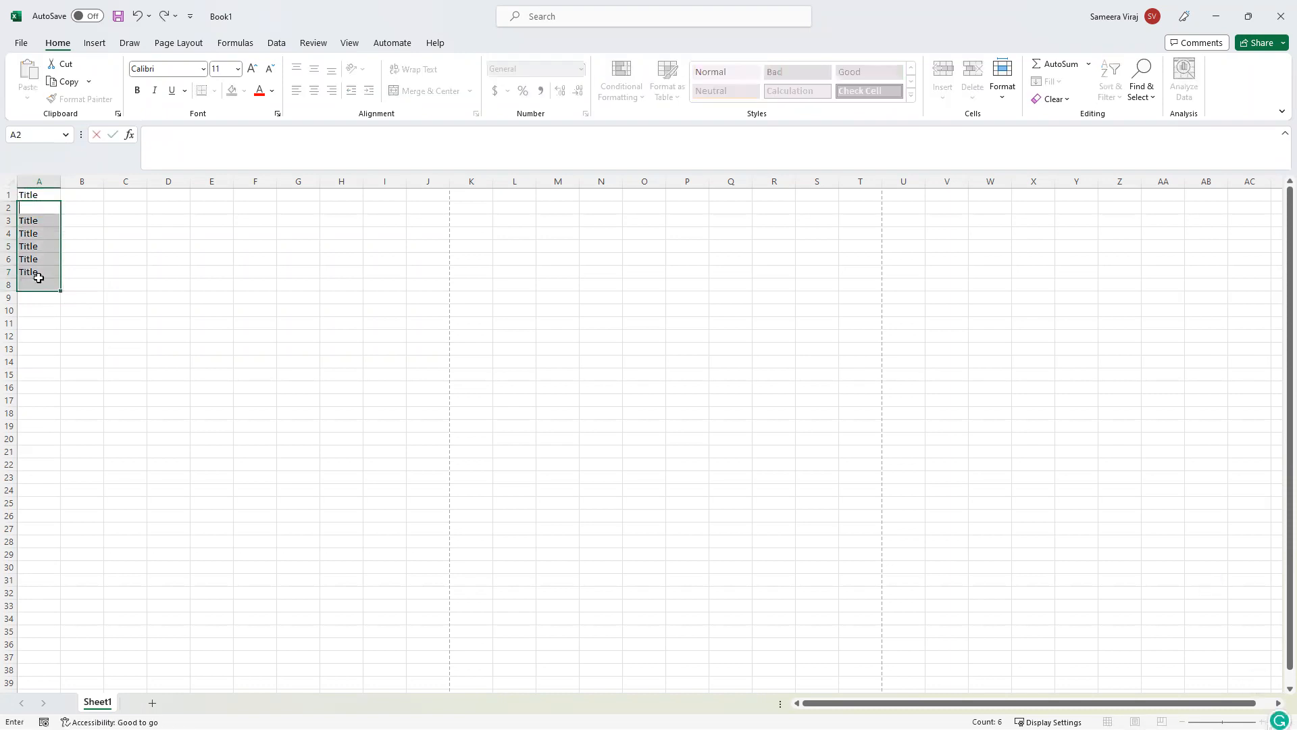
{"action": "key", "text": "Escape"}
{"action": "key", "text": "Delete"}
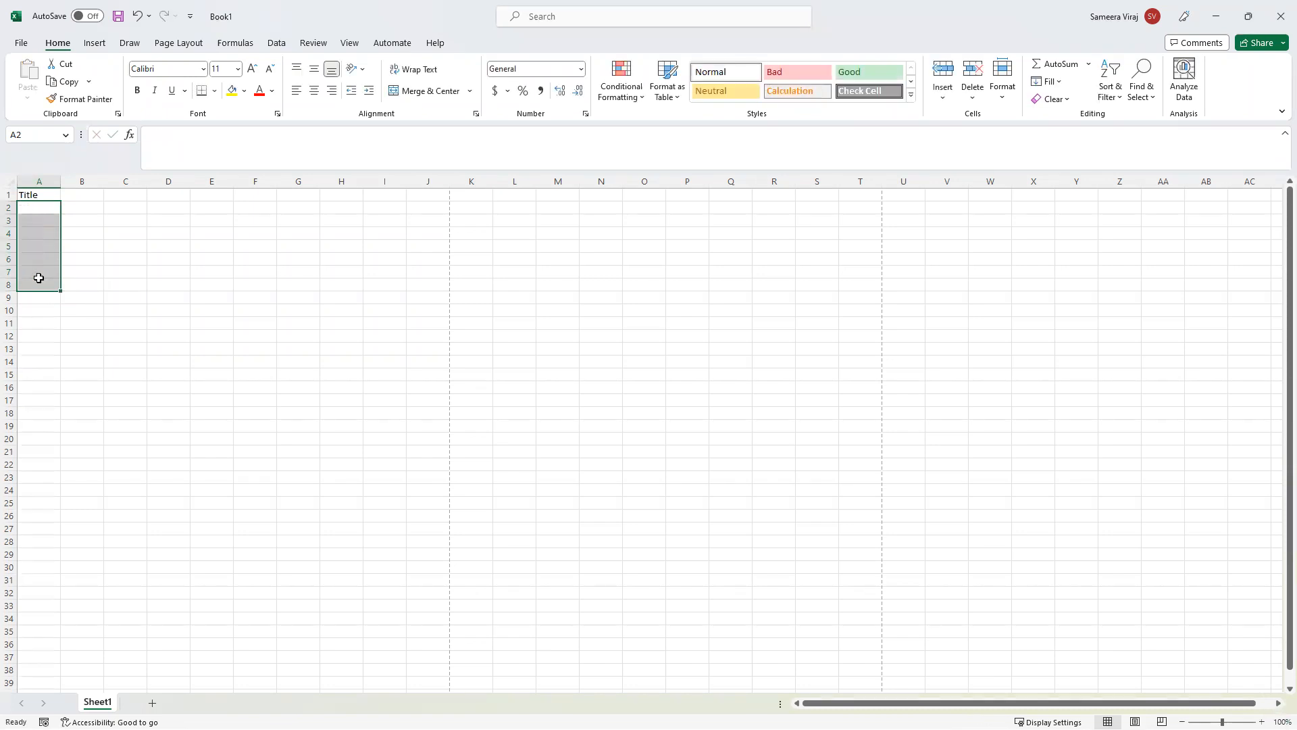
Fill the text "Title" from cell A1 down through cell A10 with the fill handle.
{"action": "left_click", "coordinate": [49, 195]}
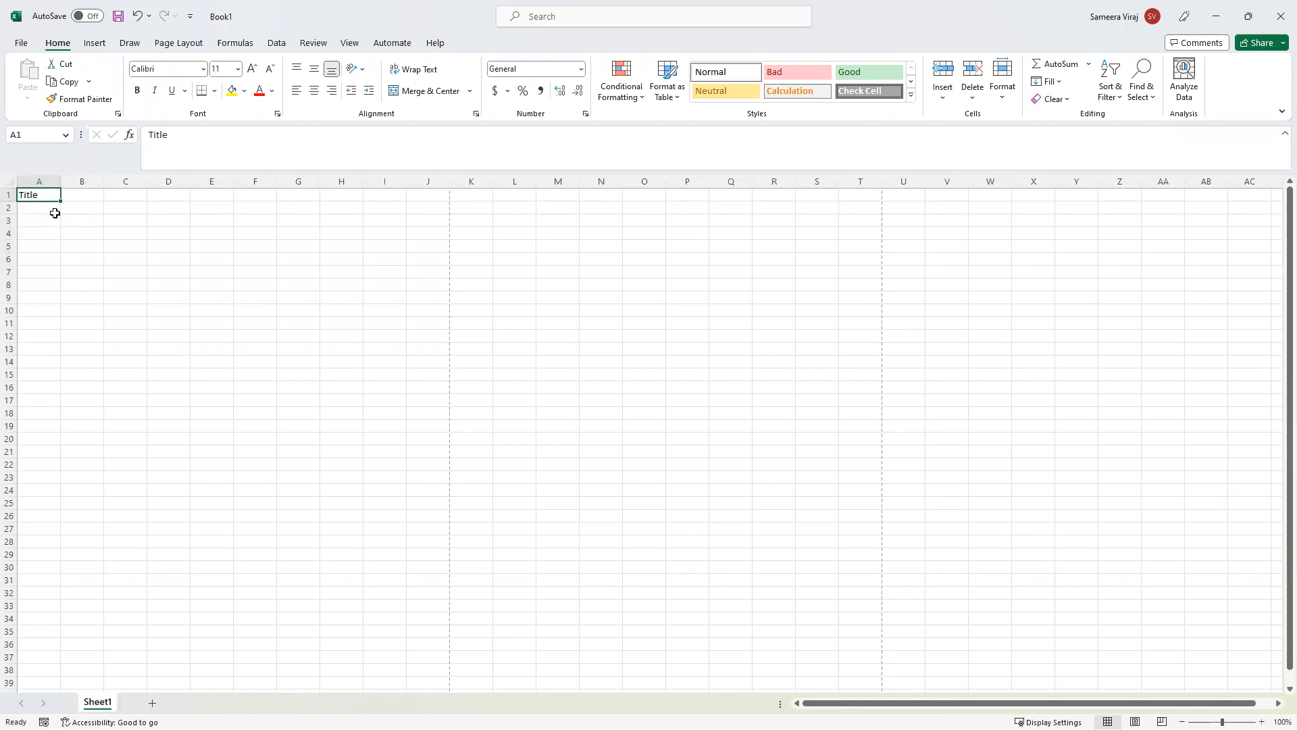
{"action": "left_click", "coordinate": [29, 210]}
{"action": "left_click", "coordinate": [36, 196]}
{"action": "mouse_move", "coordinate": [60, 202]}
{"action": "left_mouse_down"}
{"action": "mouse_move", "coordinate": [59, 216]}
{"action": "mouse_move", "coordinate": [57, 204]}
{"action": "left_mouse_up"}
{"action": "left_click", "coordinate": [43, 310]}
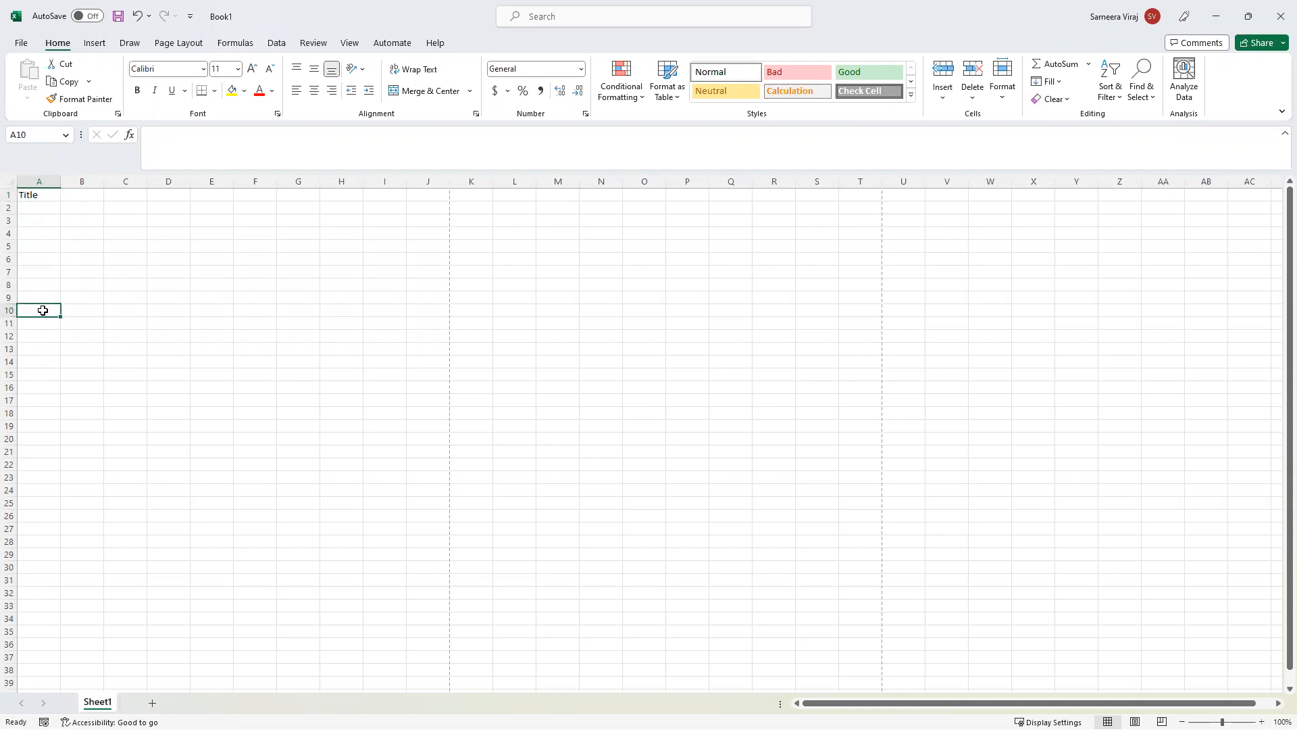
{"action": "left_click", "coordinate": [47, 192]}
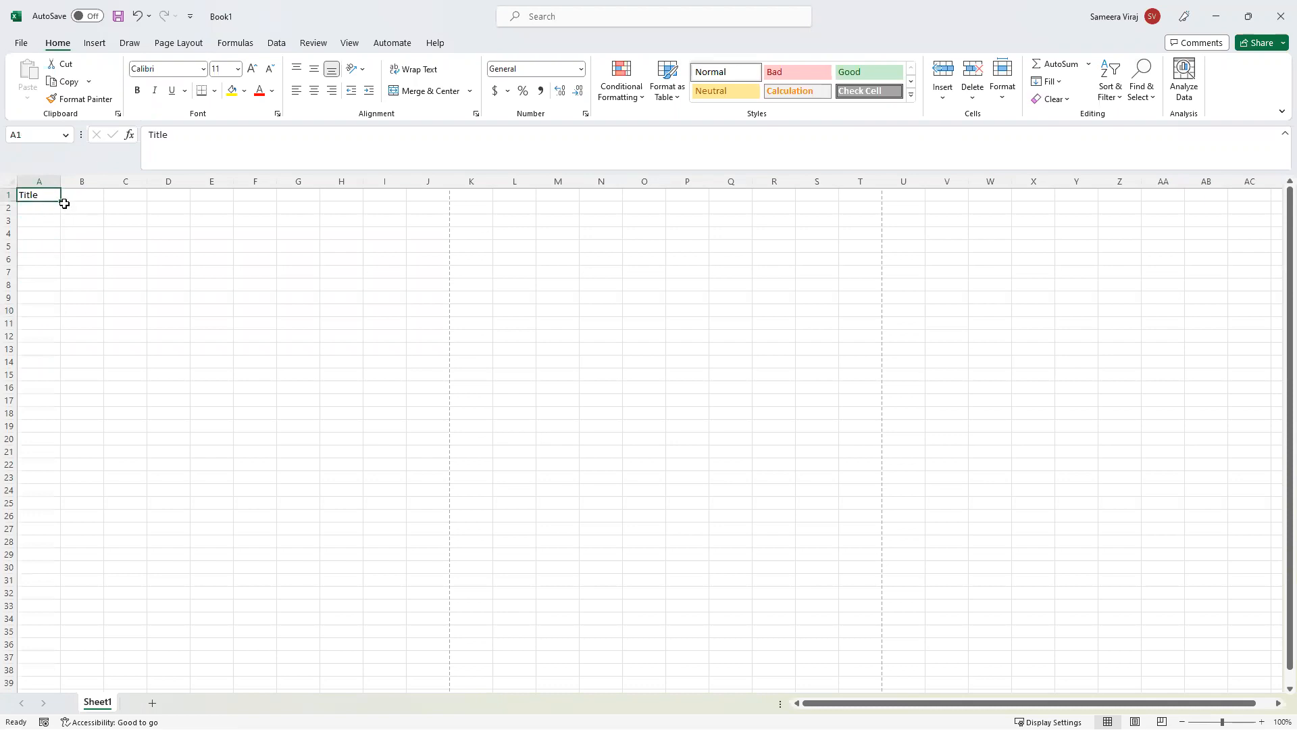
{"action": "left_click_drag", "start_coordinate": [60, 201], "coordinate": [54, 315]}
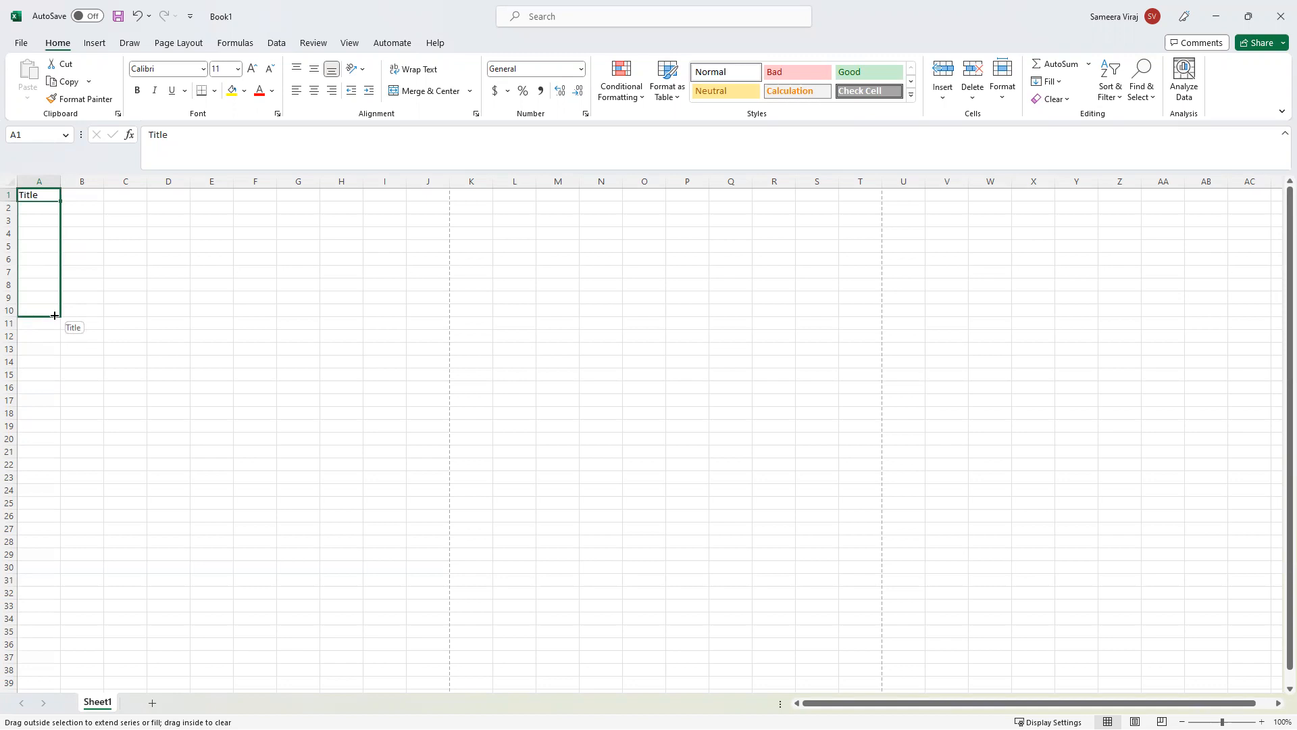
{"action": "left_click_drag", "start_coordinate": [55, 315], "coordinate": [55, 316]}
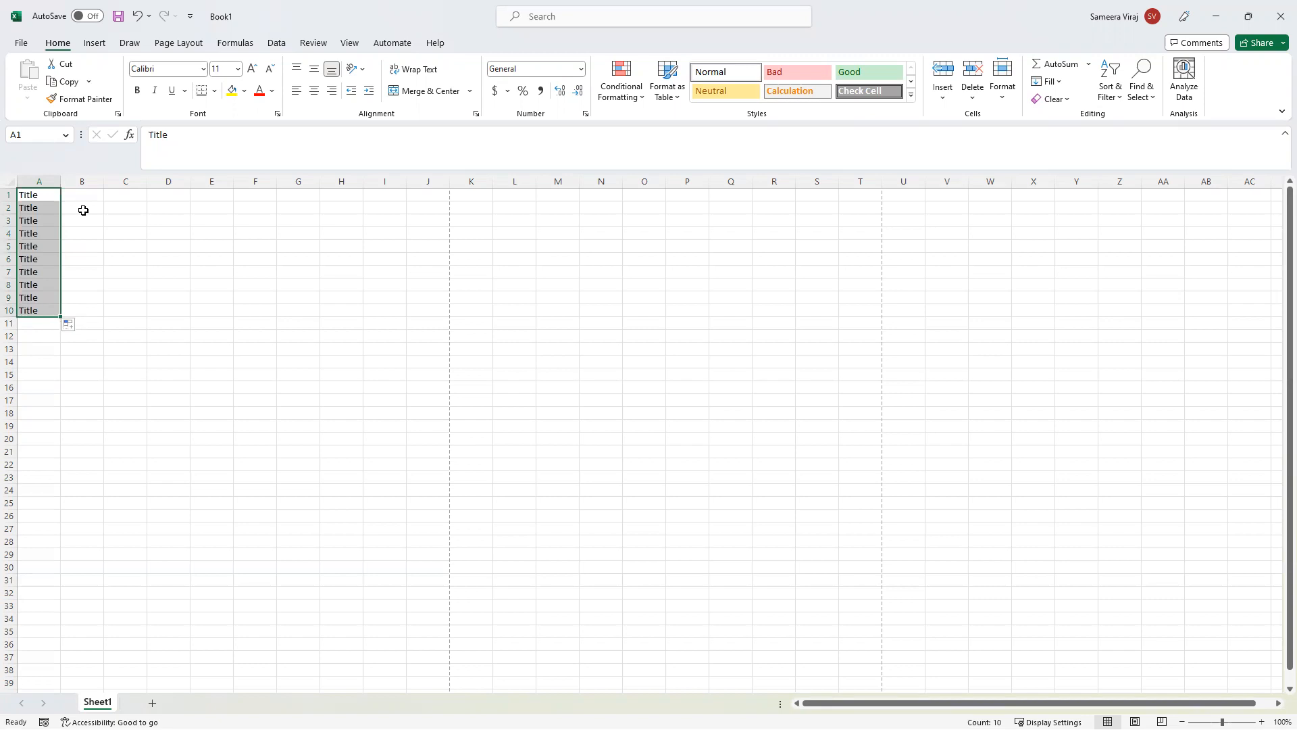
{"action": "left_click", "coordinate": [83, 210]}
{"action": "left_click", "coordinate": [49, 196]}
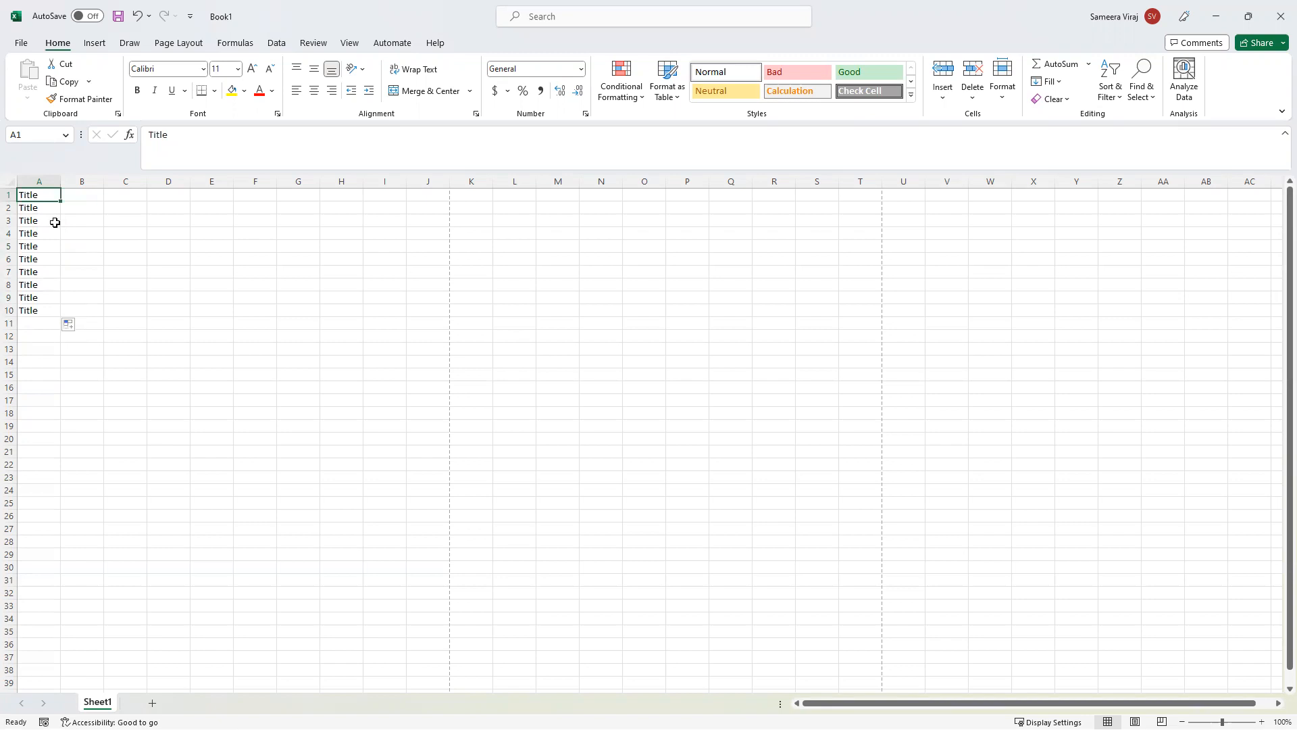
{"action": "left_click_drag", "start_coordinate": [61, 202], "coordinate": [60, 204]}
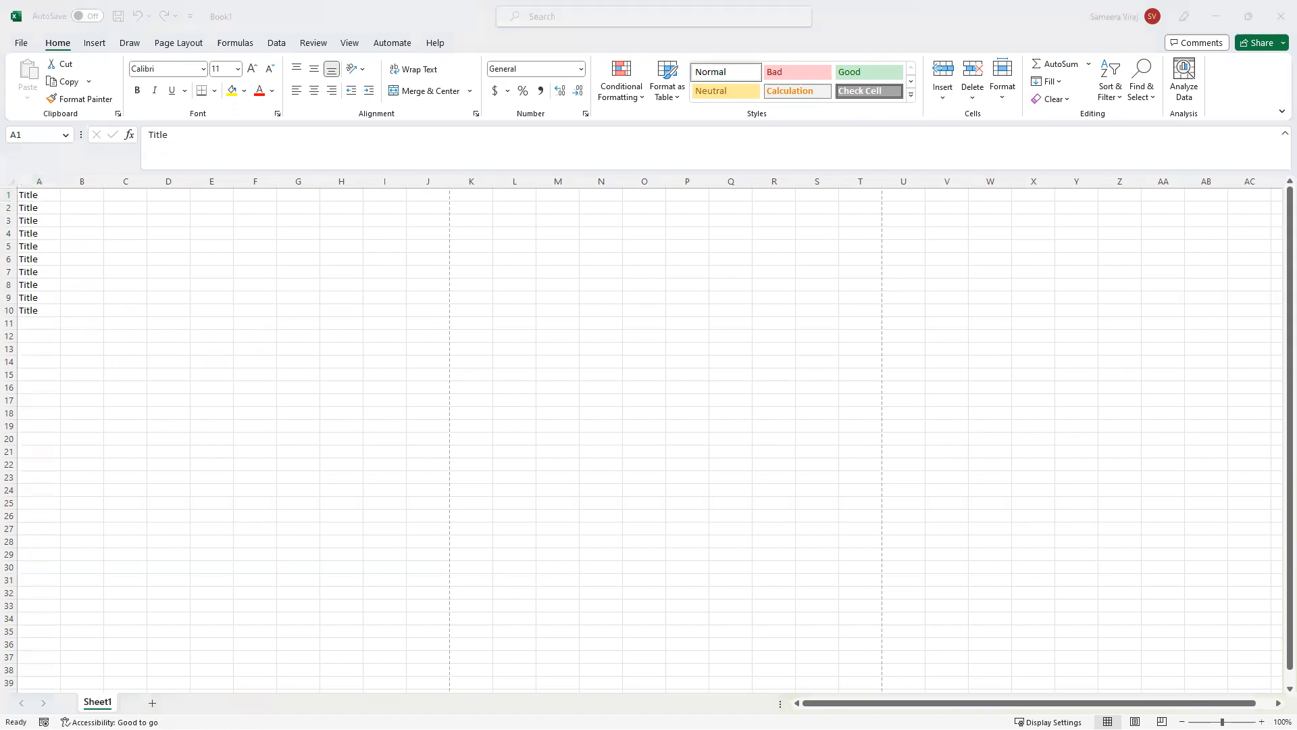
Delete the text in cells A2 to A10 one cell at a time, keeping only the entry in A1.
{"action": "left_click", "coordinate": [48, 209]}
{"action": "key", "text": "Delete"}
{"action": "left_click", "coordinate": [42, 221]}
{"action": "key", "text": "Delete"}
{"action": "left_click", "coordinate": [40, 234]}
{"action": "key", "text": "Delete"}
{"action": "left_click", "coordinate": [37, 259]}
{"action": "key", "text": "Delete"}
{"action": "left_click", "coordinate": [37, 247]}
{"action": "left_click", "coordinate": [35, 274]}
{"action": "key", "text": "Delete"}
{"action": "left_click", "coordinate": [36, 286]}
{"action": "key", "text": "Delete"}
{"action": "left_click", "coordinate": [37, 298]}
{"action": "key", "text": "Delete"}
{"action": "left_click", "coordinate": [38, 310]}
{"action": "key", "text": "Delete"}
{"action": "left_click", "coordinate": [40, 246]}
{"action": "key", "text": "Delete"}
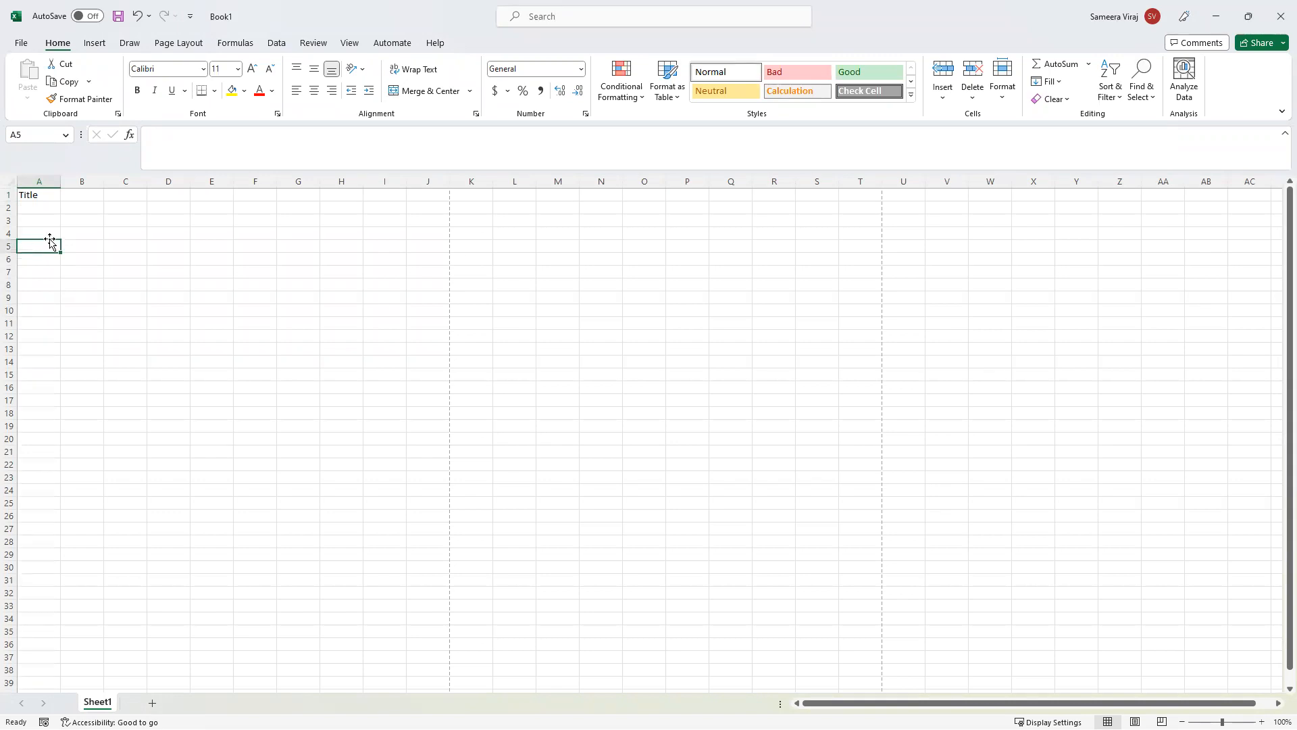
Enter the number 1 in cell B1.
{"action": "left_click", "coordinate": [53, 197]}
{"action": "left_click", "coordinate": [82, 196]}
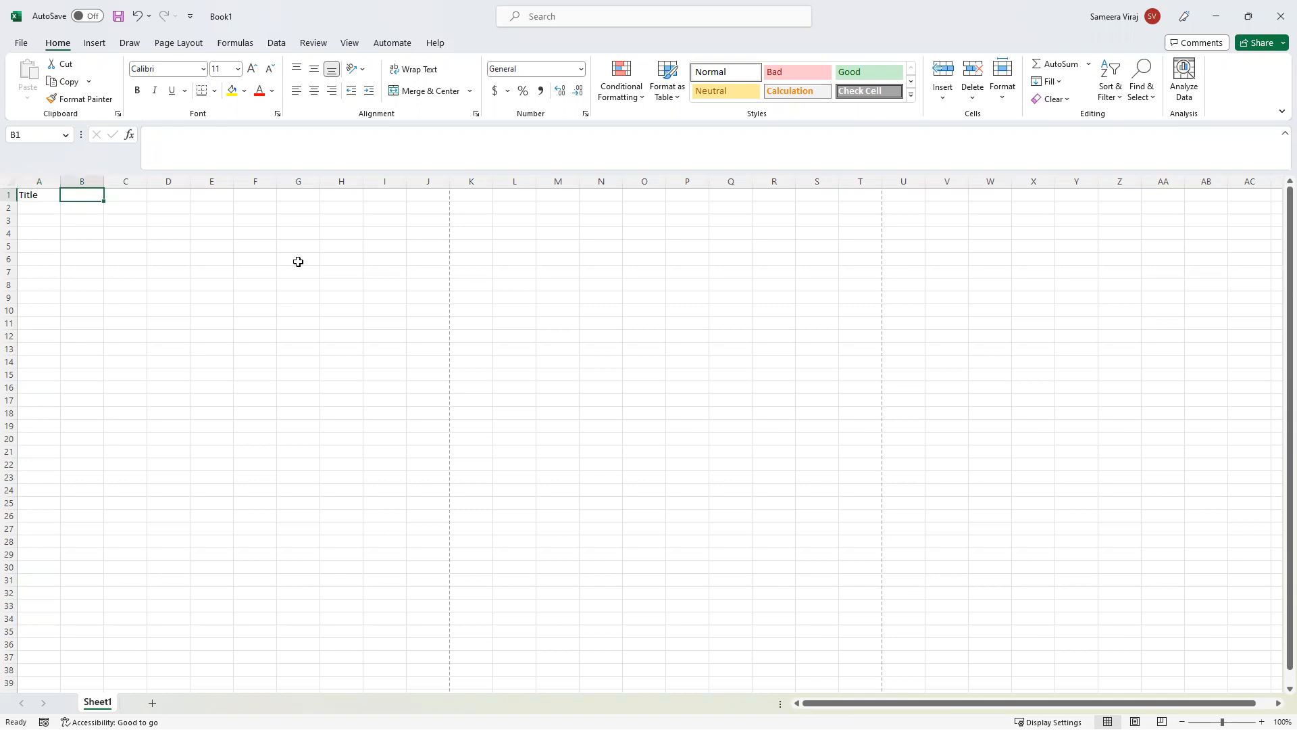
{"action": "type", "text": "1"}
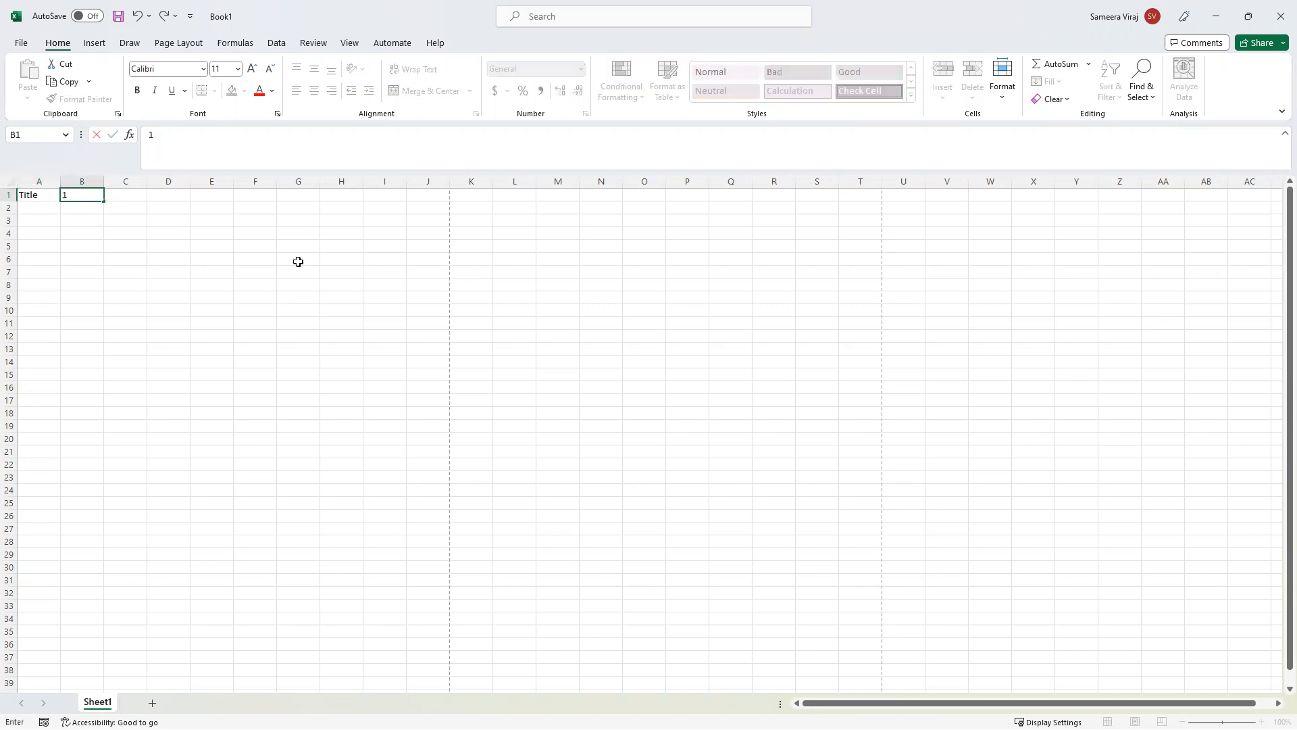
{"action": "key", "text": "Return"}
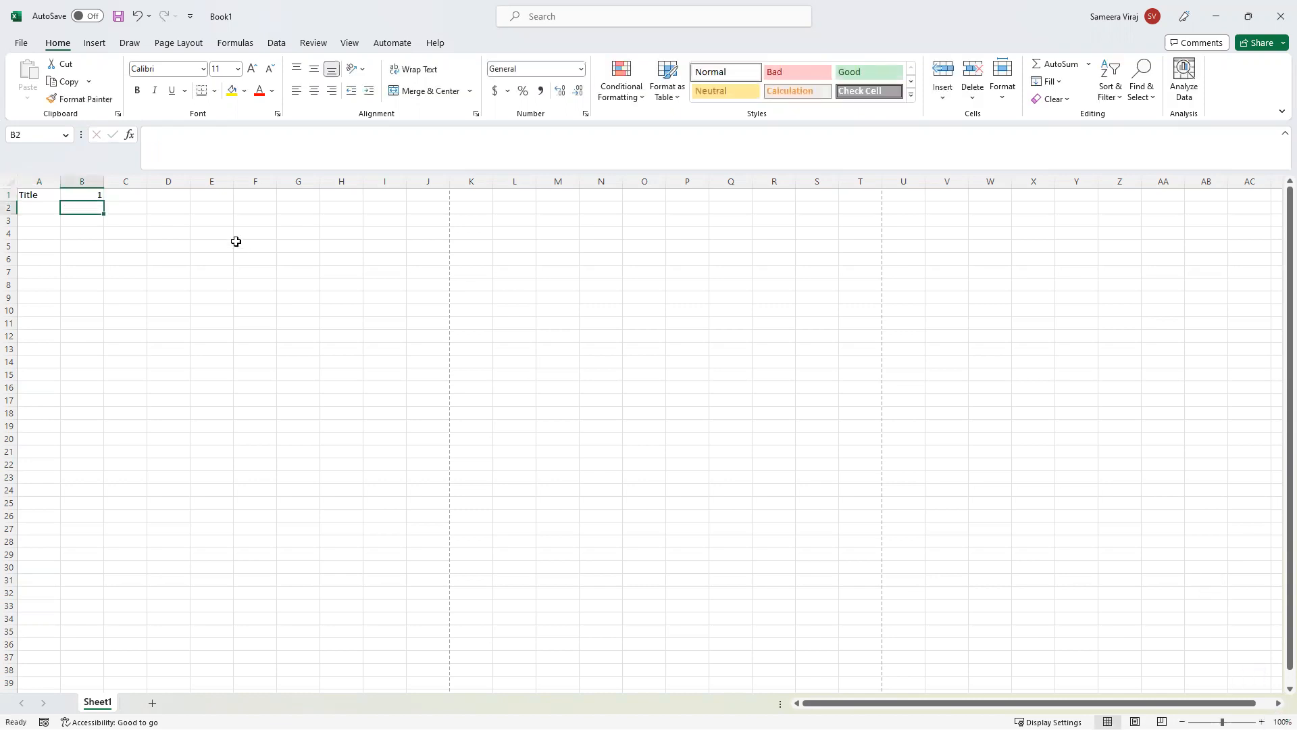
Fill the value 1 from cell B1 down through cell B10 with the fill handle.
{"action": "left_click", "coordinate": [91, 196]}
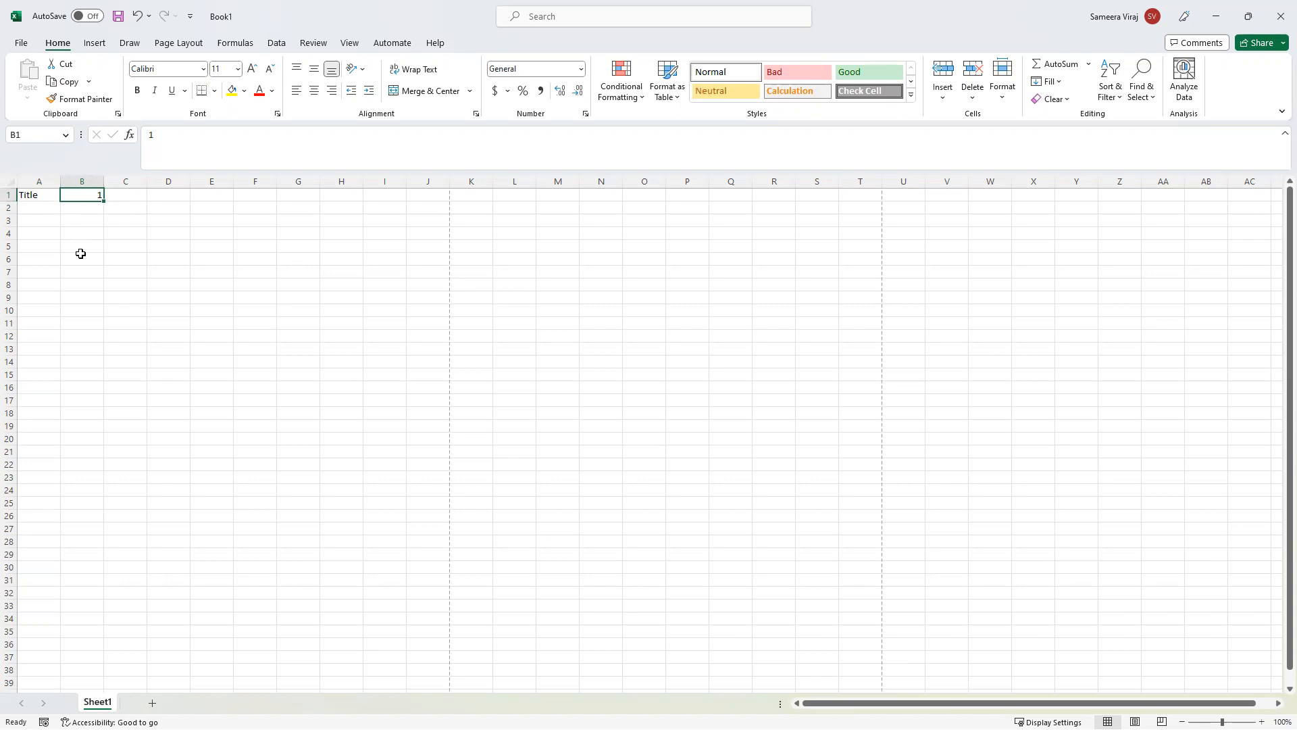
{"action": "left_click", "coordinate": [74, 310]}
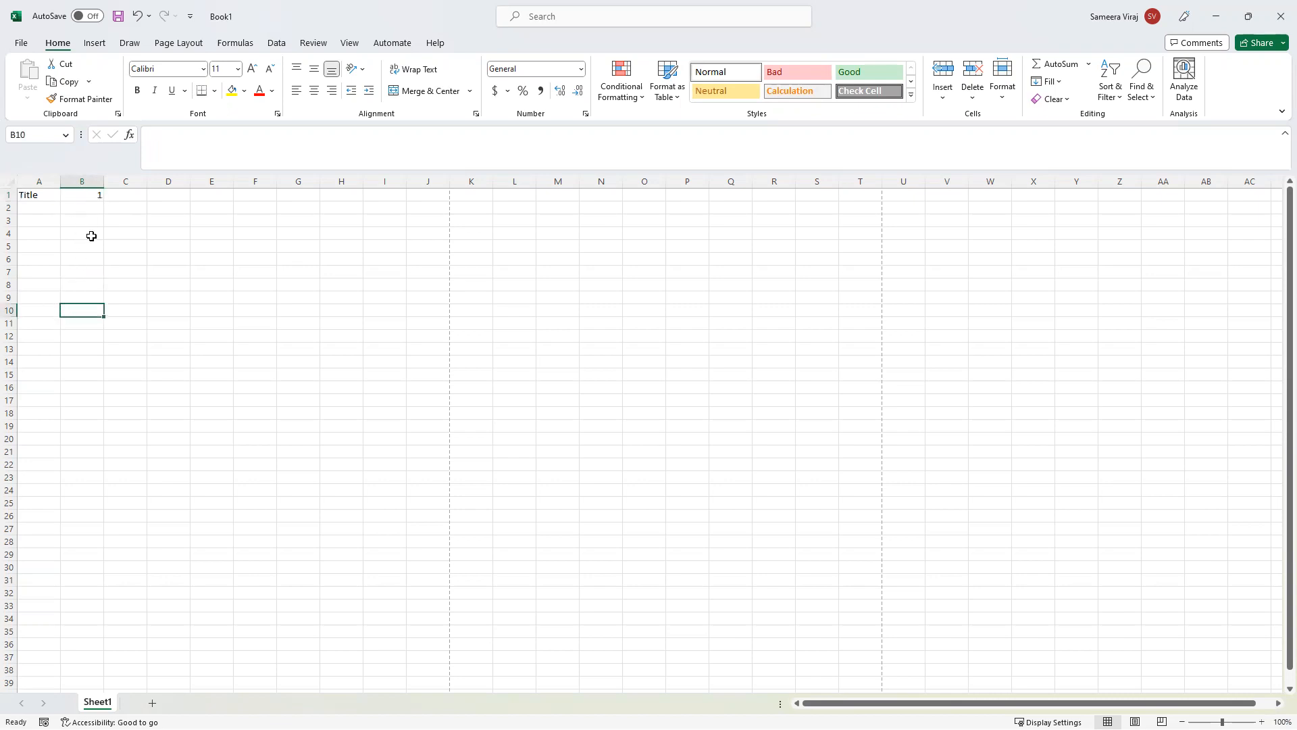
{"action": "left_click", "coordinate": [95, 181]}
{"action": "left_click", "coordinate": [93, 196]}
{"action": "left_click_drag", "start_coordinate": [103, 202], "coordinate": [103, 314]}
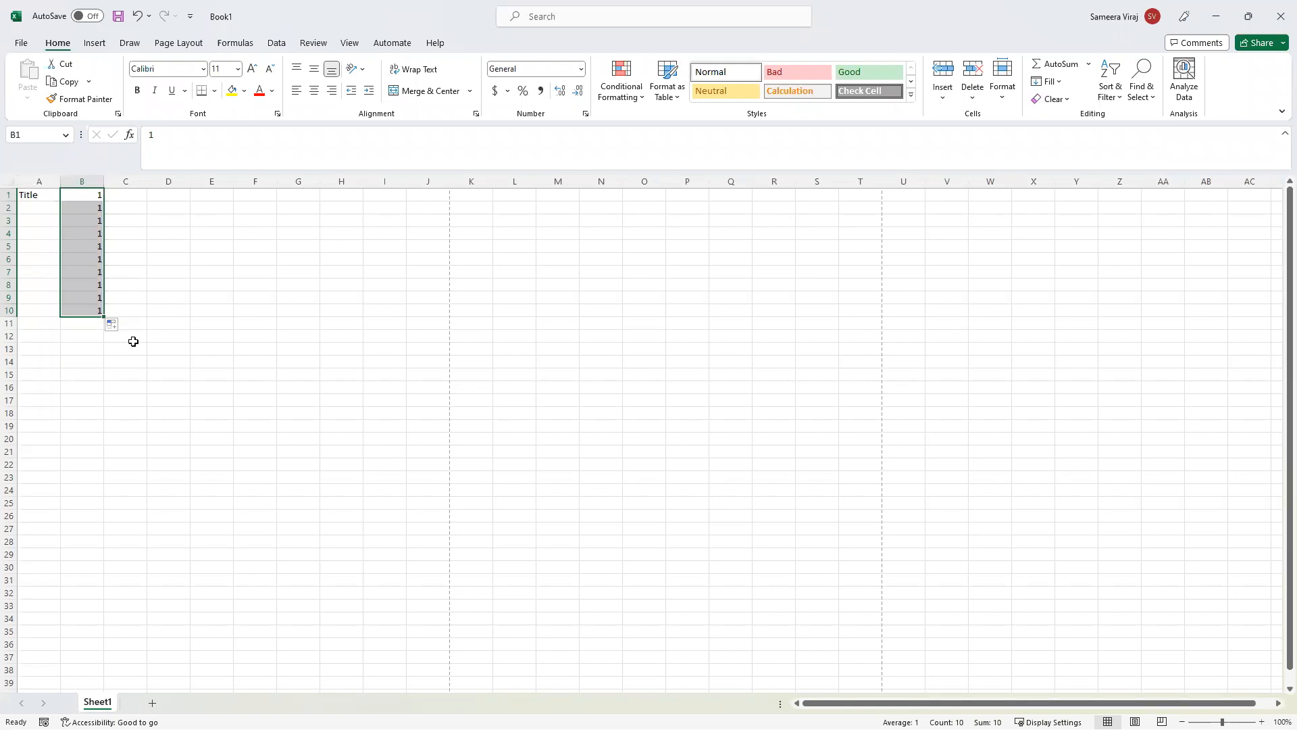
Undo the last fill in column B.
{"action": "left_click", "coordinate": [95, 199]}
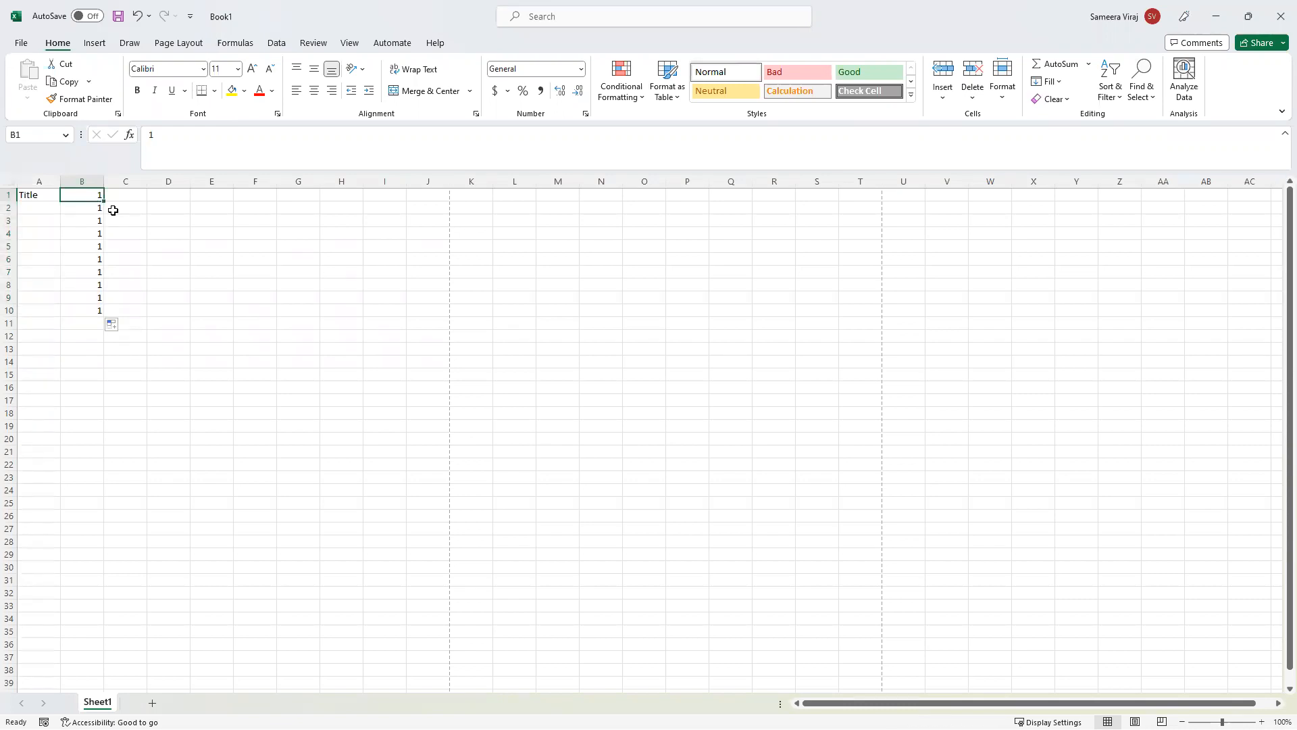
{"action": "left_click", "coordinate": [95, 211]}
{"action": "key", "text": "ctrl+z"}
{"action": "left_click", "coordinate": [90, 211]}
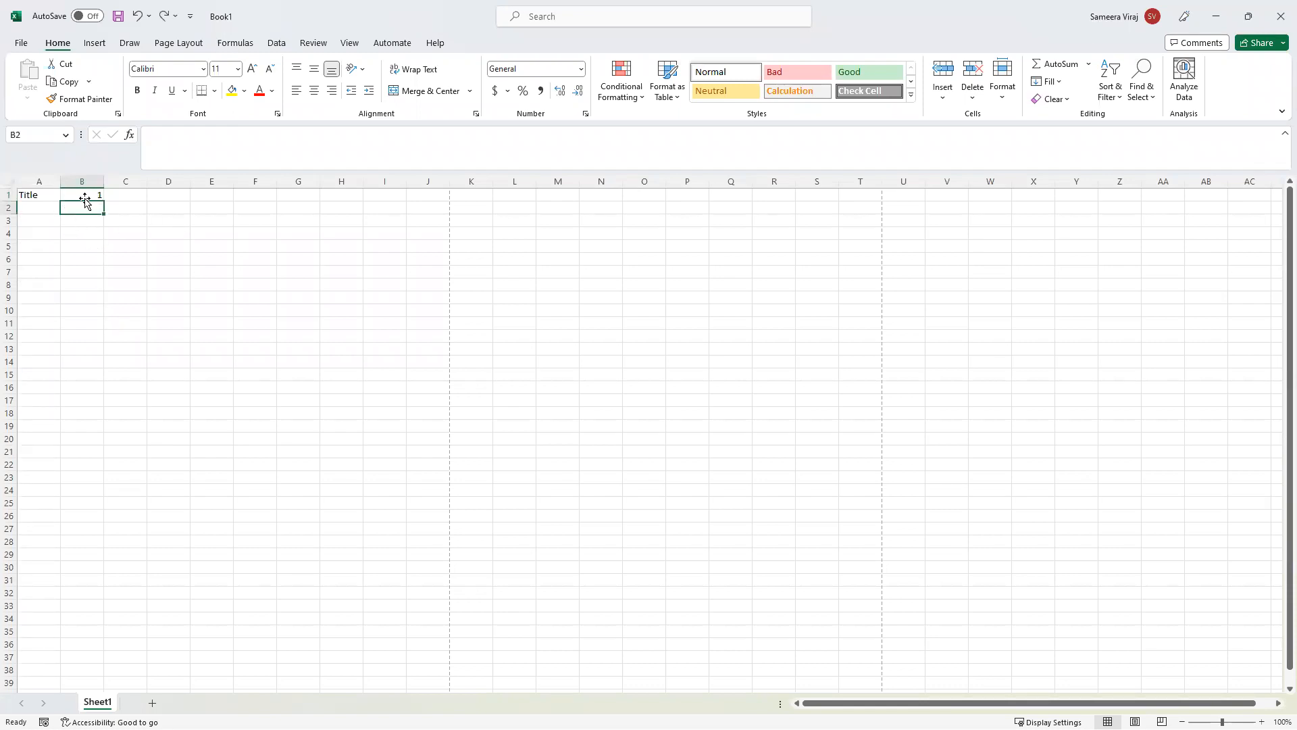
Enter the numbers 2, 3, 4 and 5 manually in cells B2 to B5.
{"action": "left_click", "coordinate": [84, 195]}
{"action": "left_click", "coordinate": [96, 206]}
{"action": "type", "text": "2"}
{"action": "key", "text": "Return"}
{"action": "key", "text": "Return"}
{"action": "type", "text": "3"}
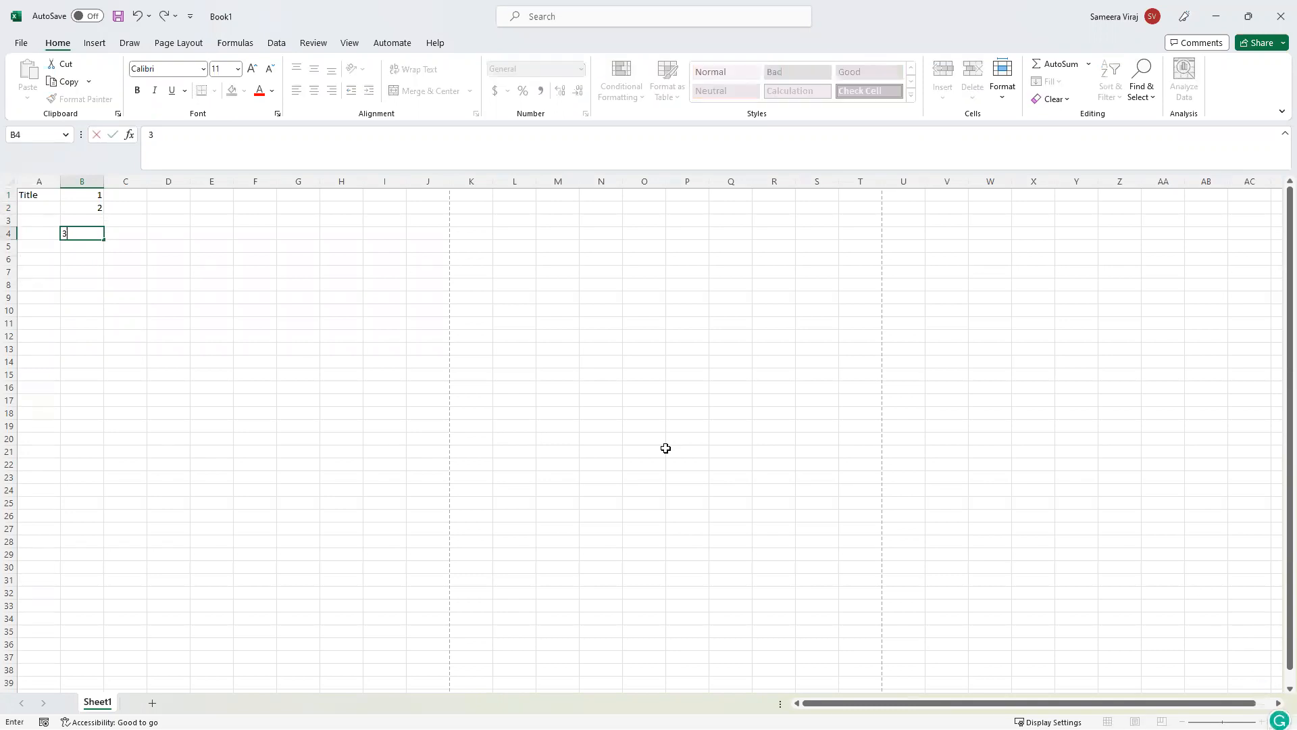
{"action": "key", "text": "Up"}
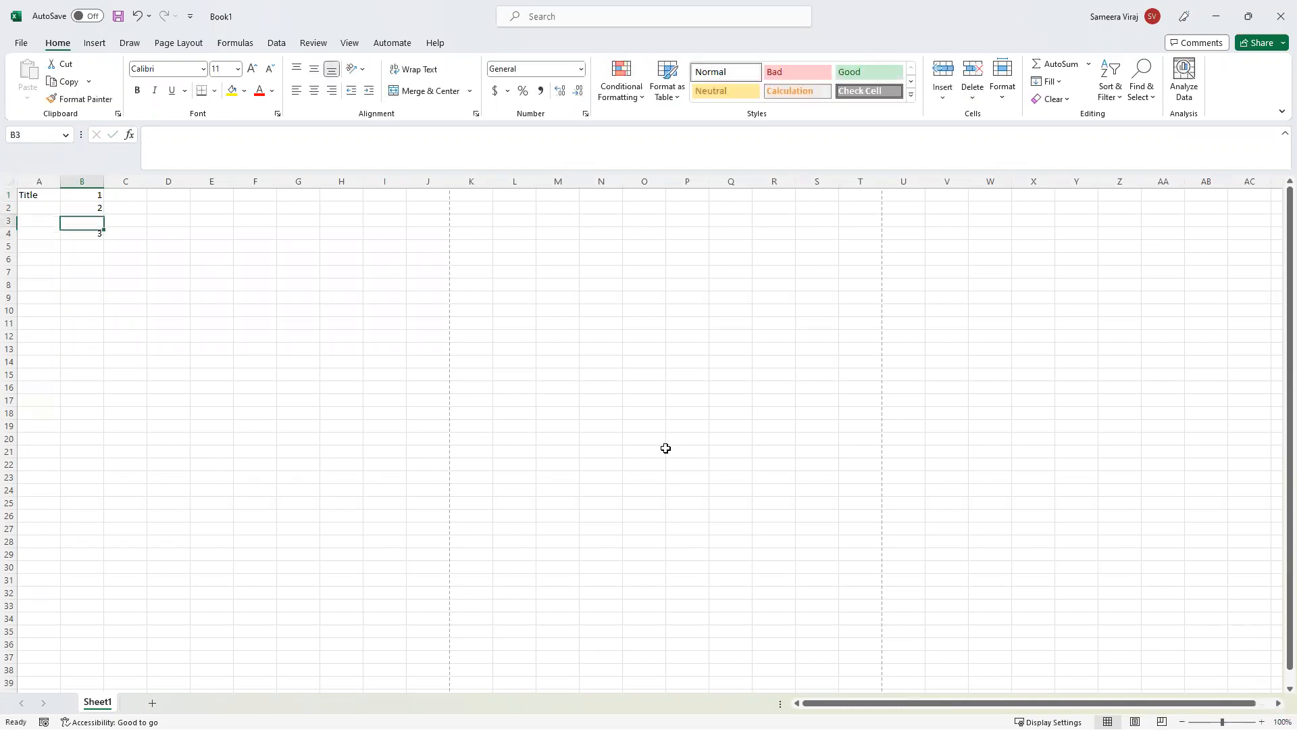
{"action": "type", "text": "3"}
{"action": "key", "text": "Return"}
{"action": "type", "text": "4"}
{"action": "key", "text": "Return"}
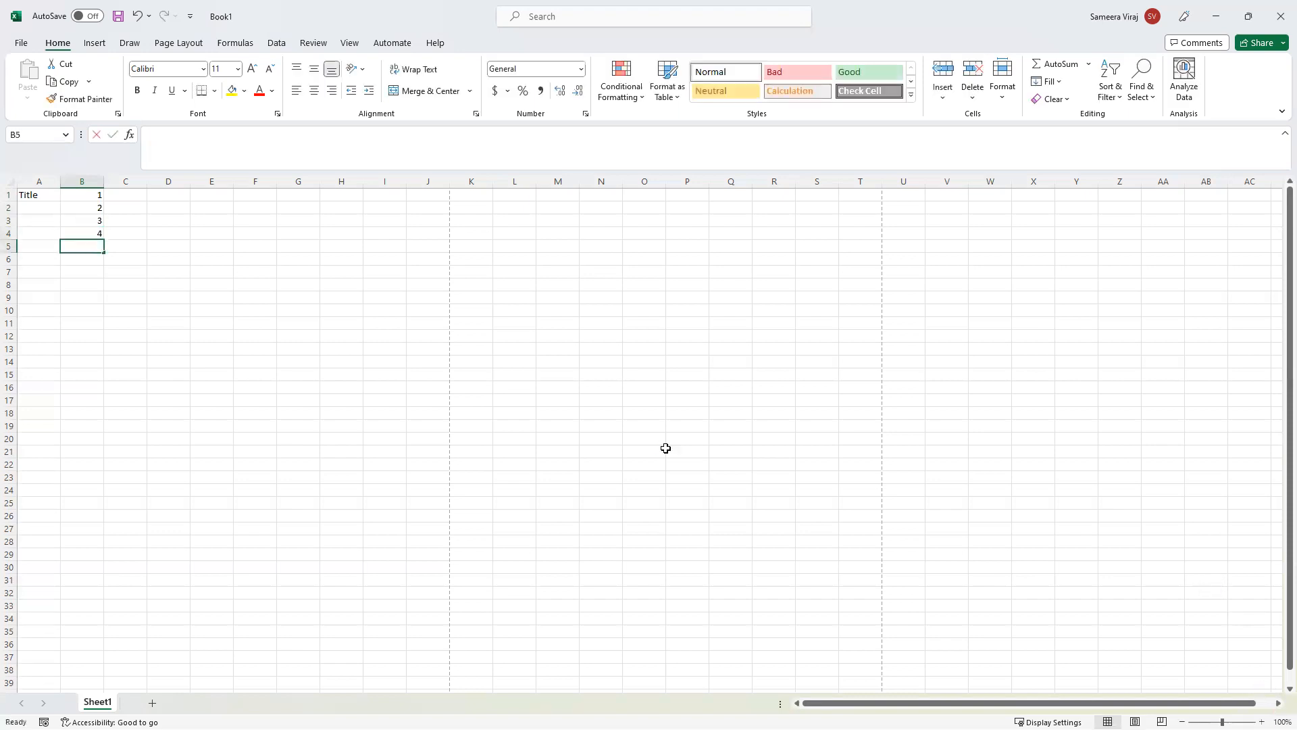
{"action": "type", "text": "5"}
{"action": "key", "text": "Return"}
Delete the contents of cells B2 to B5, leaving only the number in B1.
{"action": "left_click_drag", "start_coordinate": [92, 210], "coordinate": [95, 247]}
{"action": "left_click", "coordinate": [89, 296]}
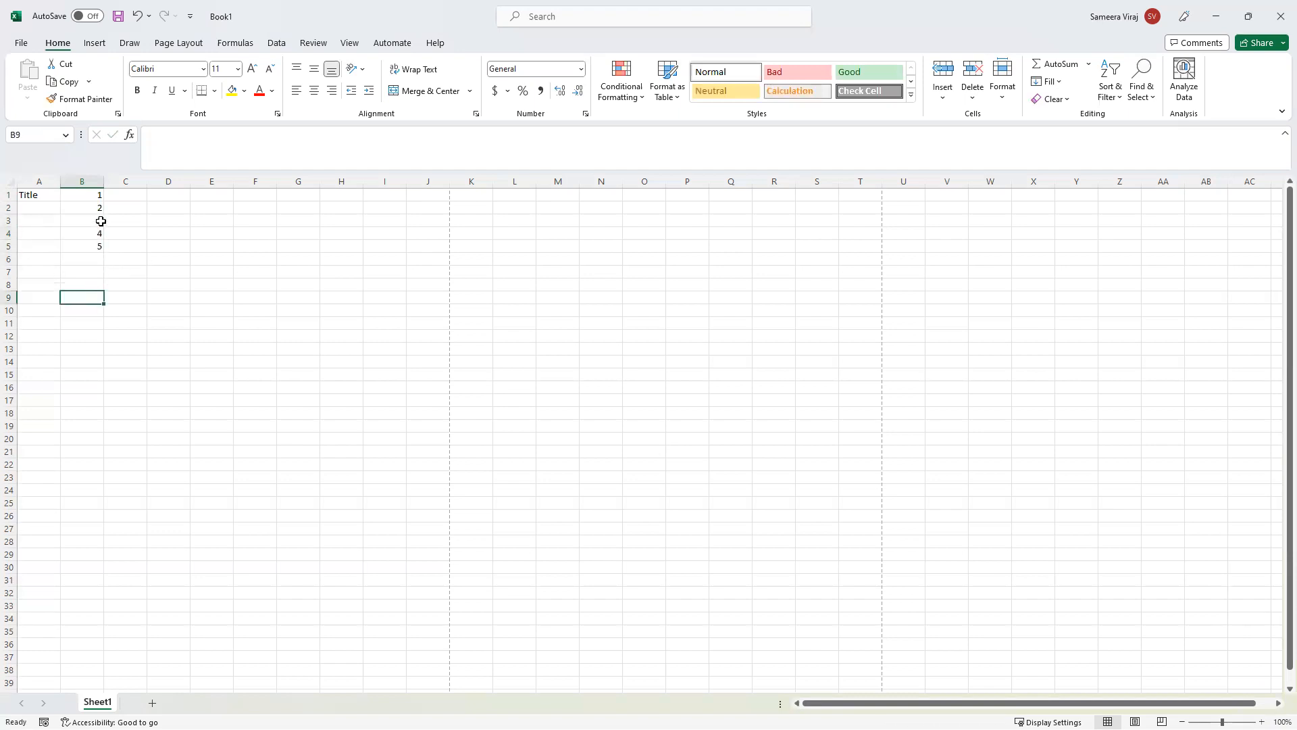
{"action": "left_click", "coordinate": [100, 222]}
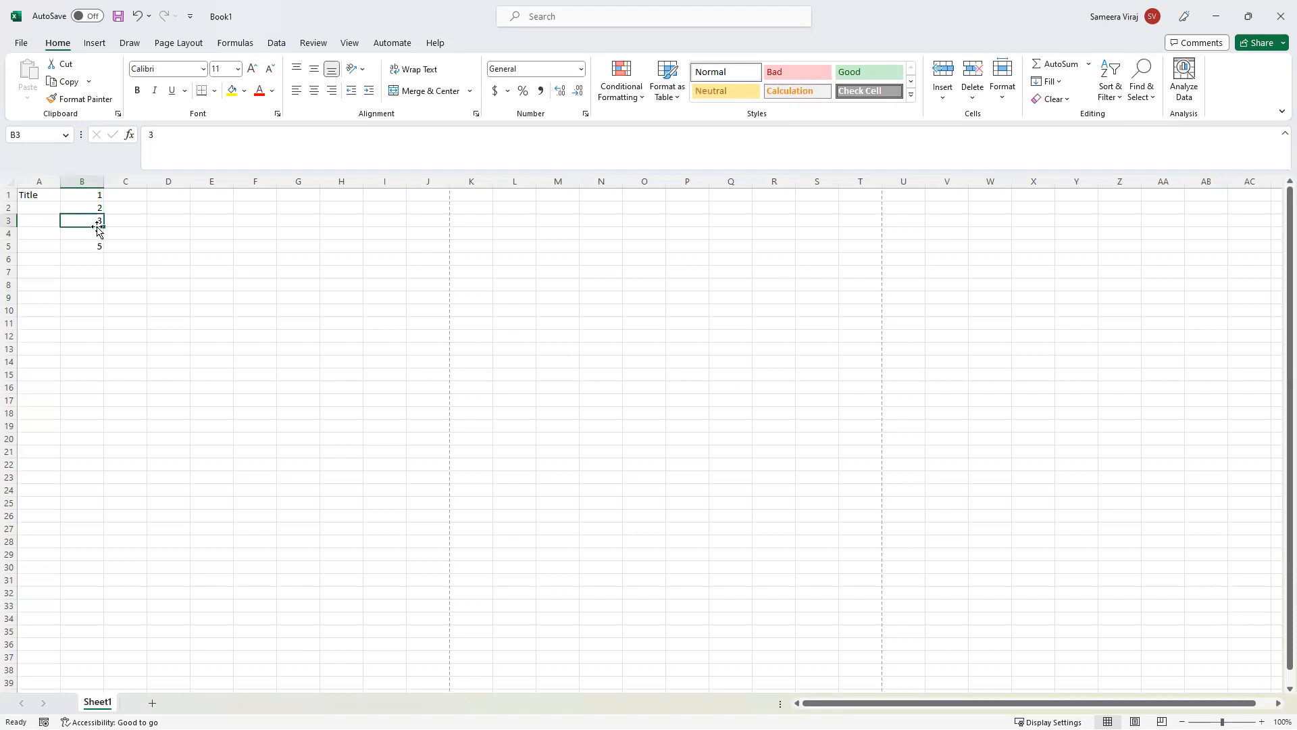
{"action": "left_click", "coordinate": [90, 255]}
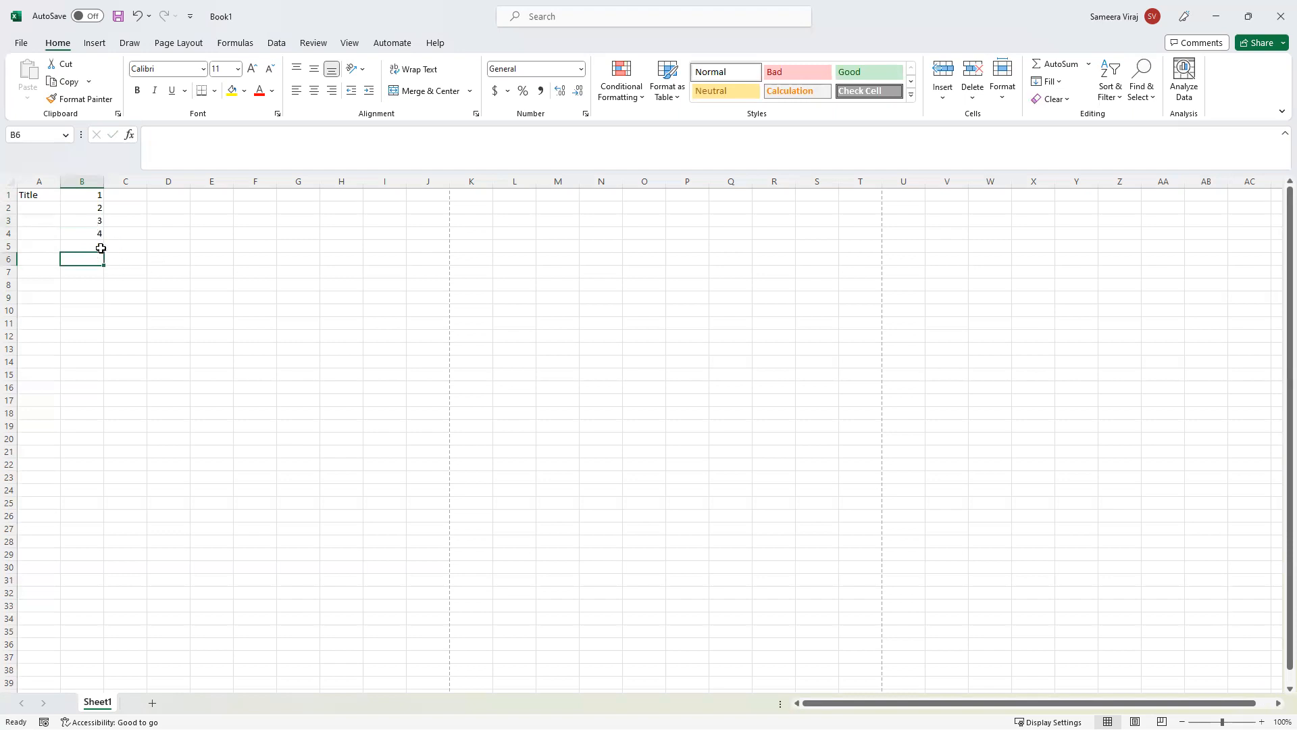
{"action": "left_click", "coordinate": [87, 208]}
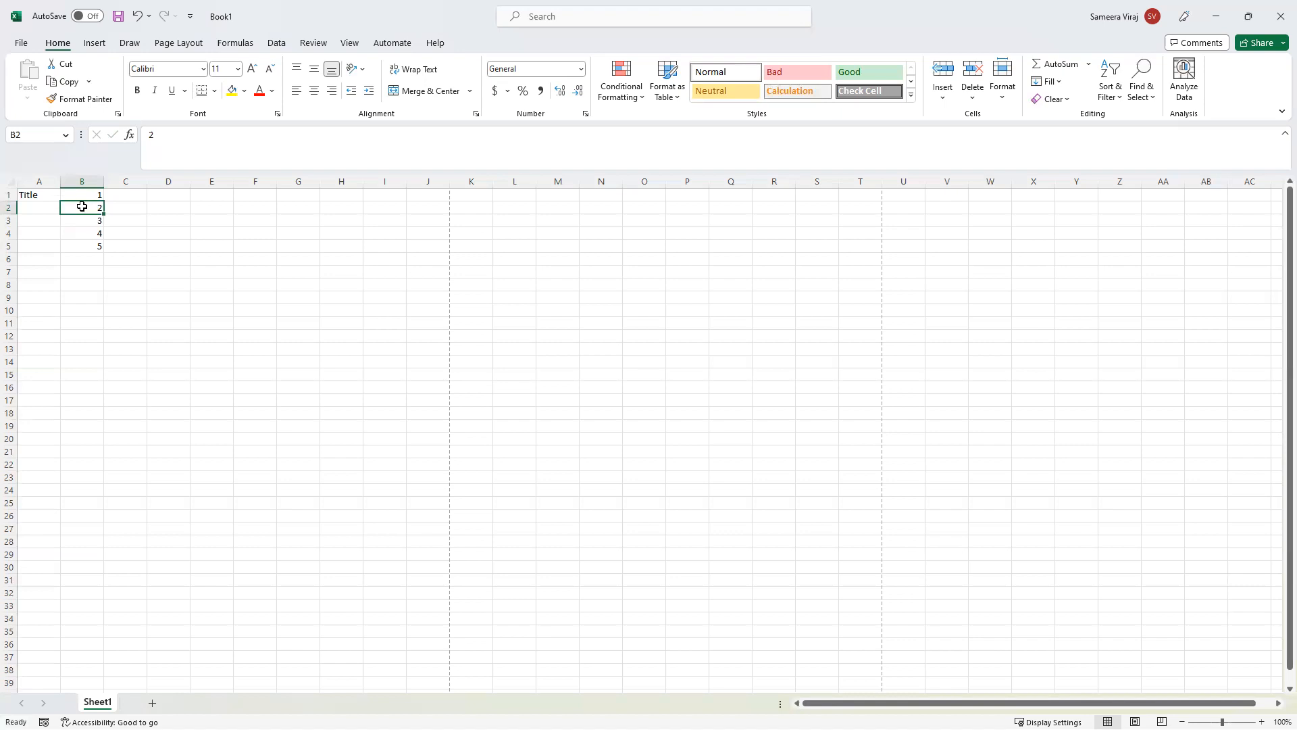
{"action": "left_click_drag", "start_coordinate": [81, 207], "coordinate": [85, 246]}
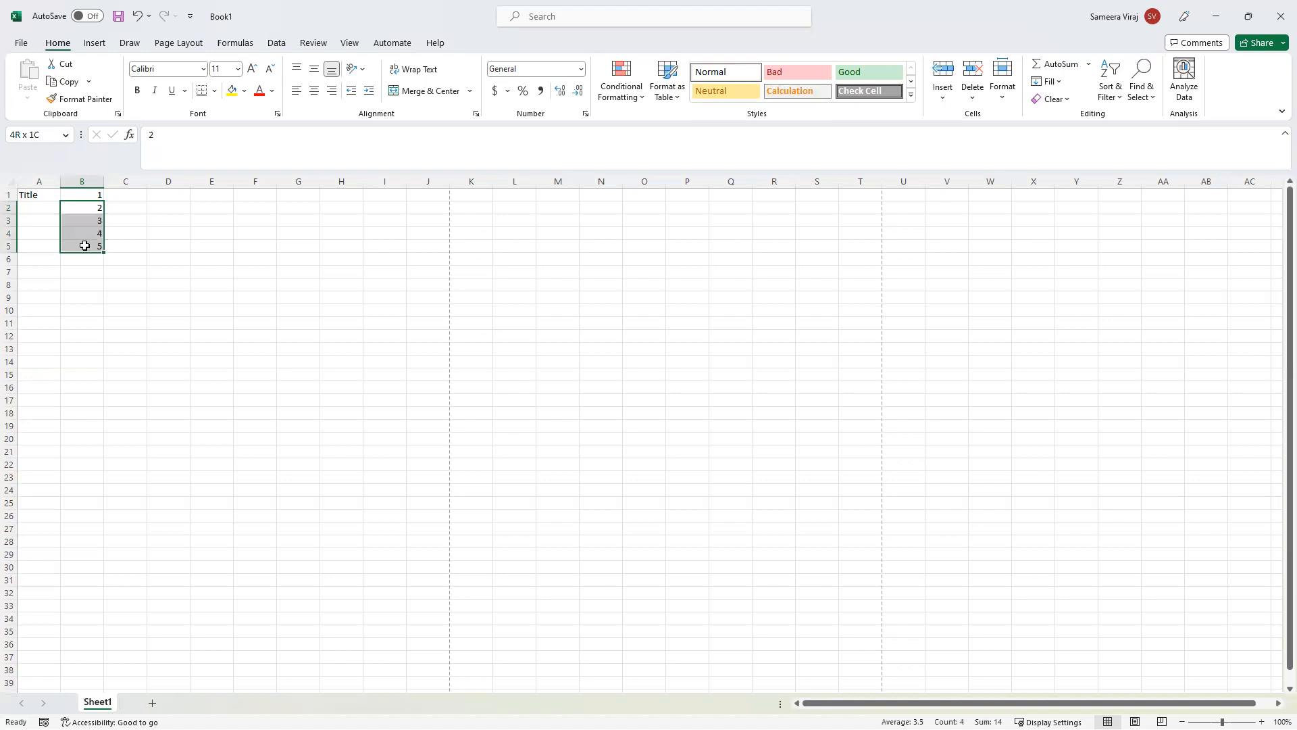
{"action": "left_click_drag", "start_coordinate": [84, 246], "coordinate": [85, 246]}
{"action": "key", "text": "Delete"}
{"action": "left_click", "coordinate": [98, 303]}
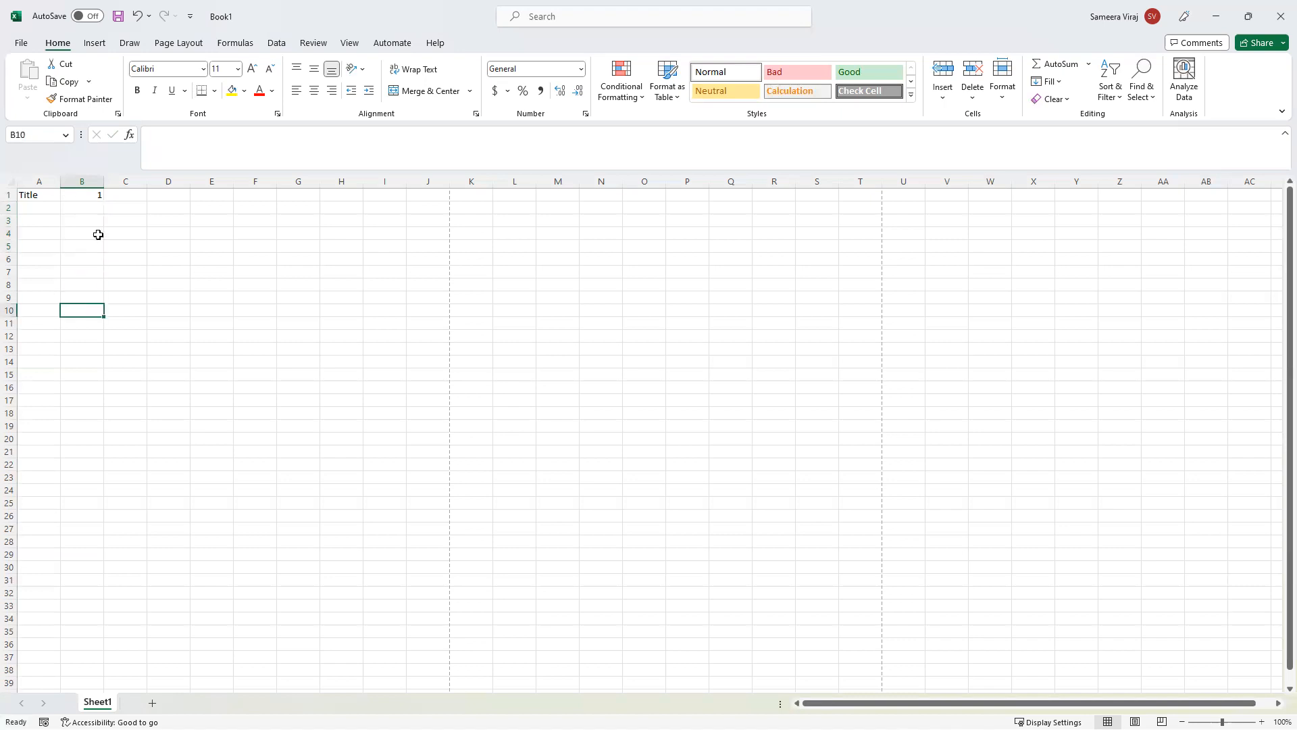
Enter 2 in cell B2 and extend the number series from B1 and B2 down through B10.
{"action": "left_click", "coordinate": [92, 208]}
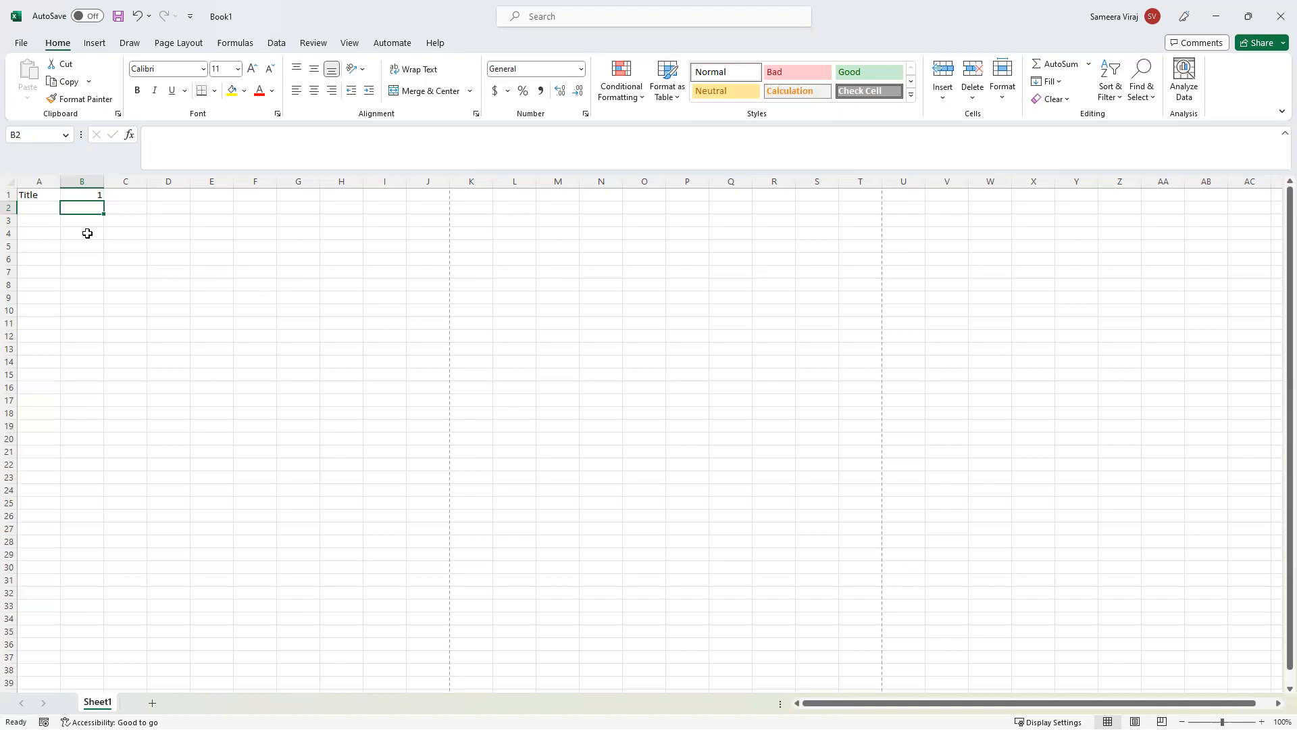
{"action": "type", "text": "2"}
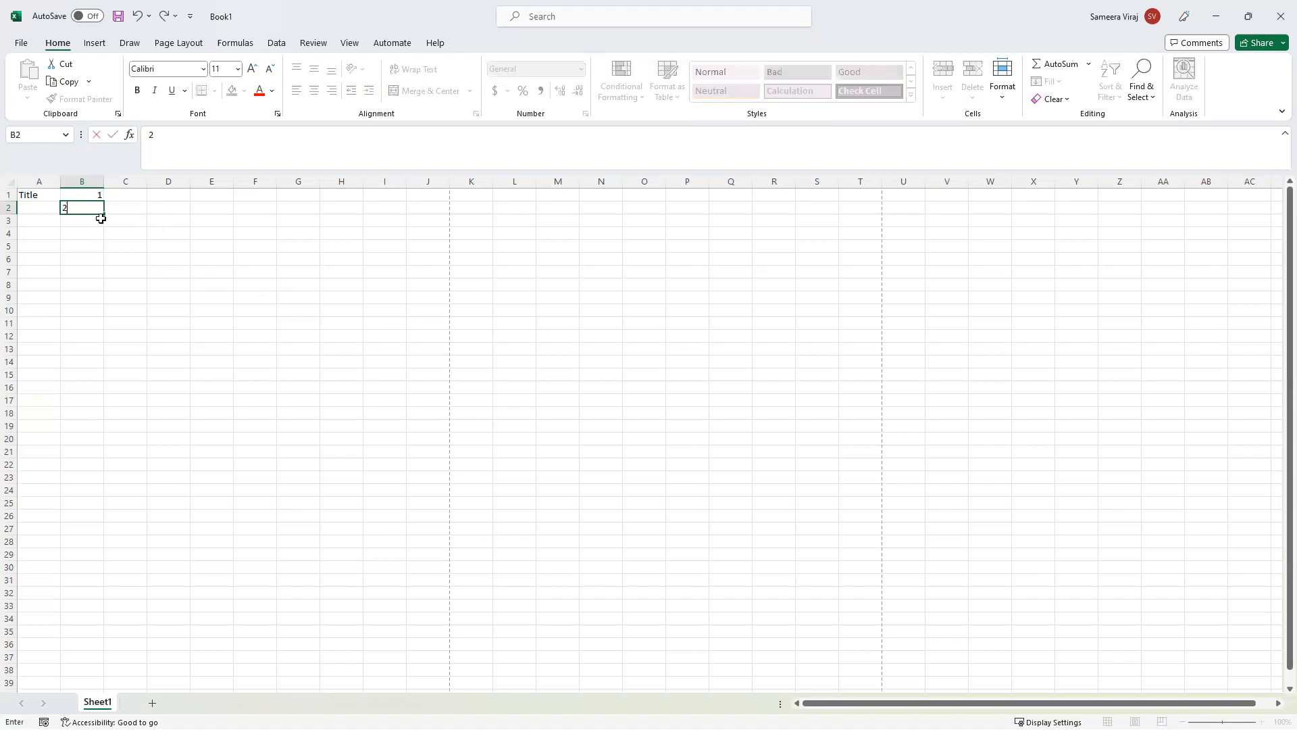
{"action": "key", "text": "Return"}
{"action": "left_click", "coordinate": [94, 199]}
{"action": "left_click_drag", "start_coordinate": [95, 199], "coordinate": [98, 316]}
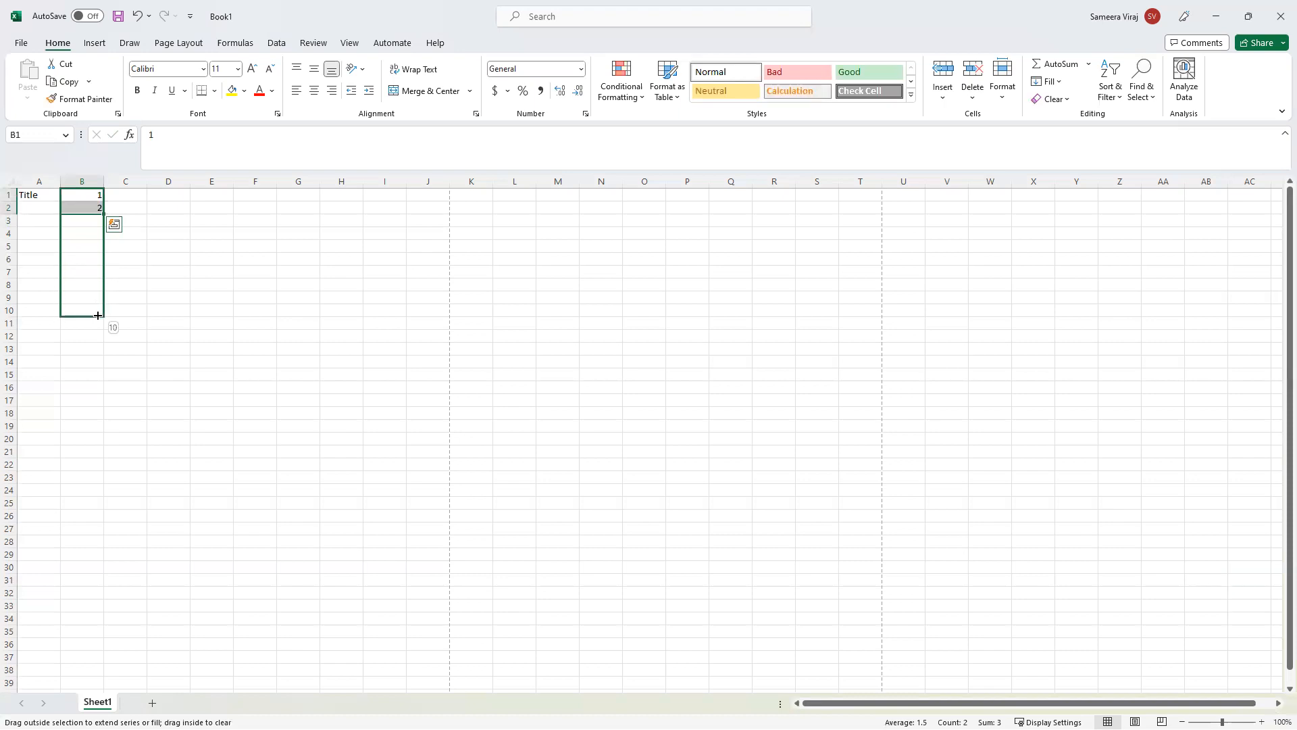
{"action": "left_click_drag", "start_coordinate": [98, 315], "coordinate": [98, 316]}
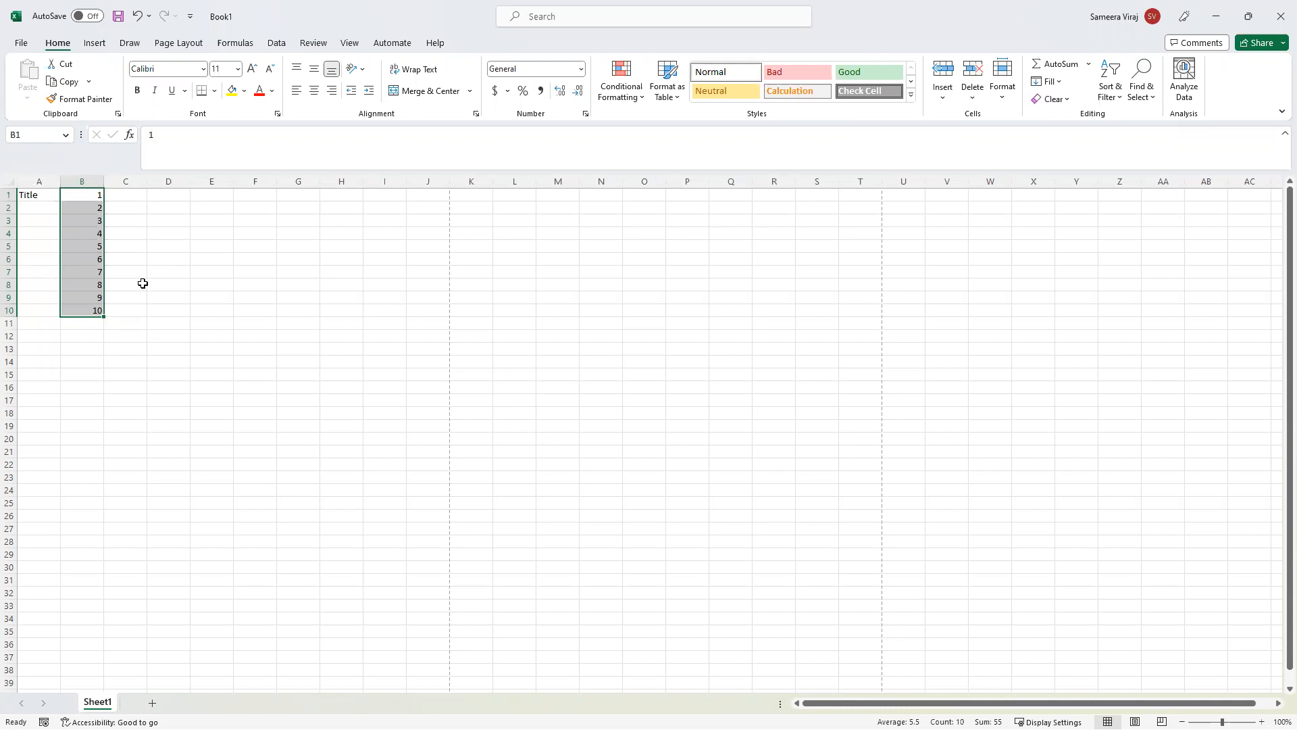
Undo the series fill in column B and return to cell B1.
{"action": "key", "text": "ctrl+z"}
{"action": "left_click", "coordinate": [82, 235]}
{"action": "left_click", "coordinate": [86, 209]}
{"action": "key", "text": "Up"}
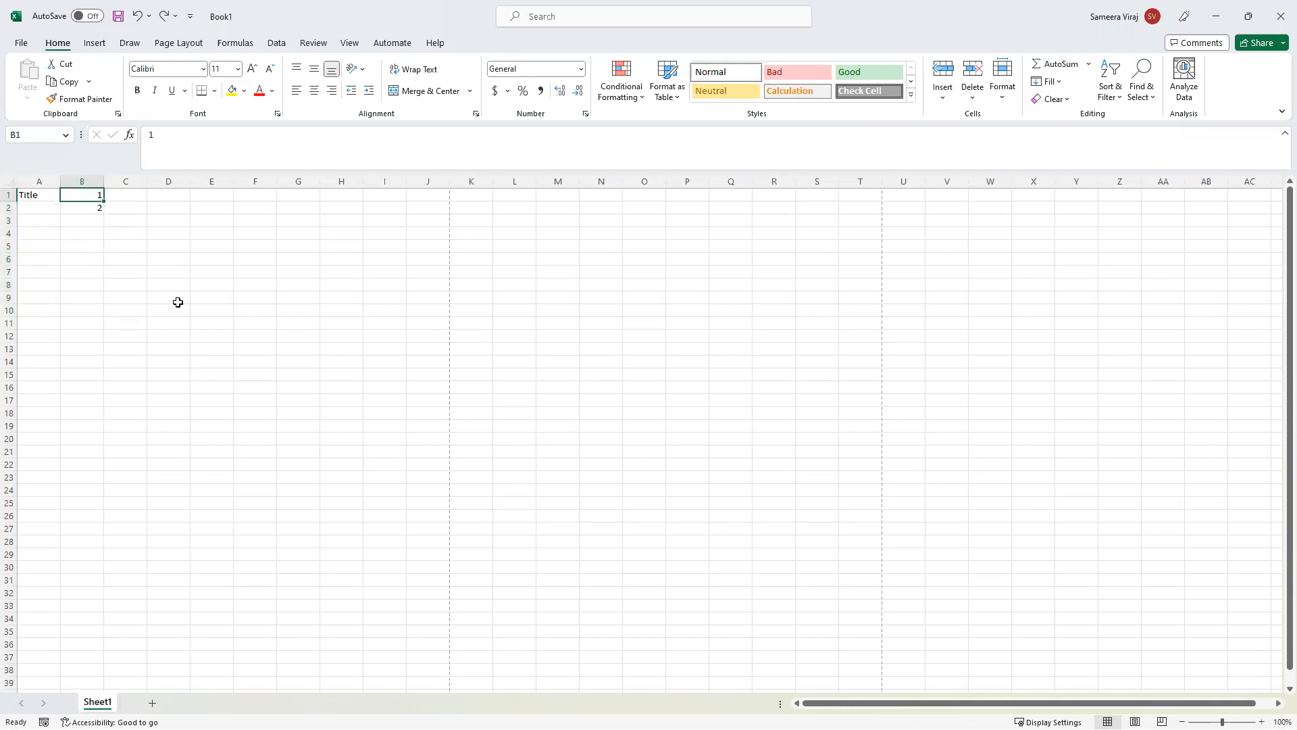
Clear the numbers in cells B1 and B2 and enter 2 in cell B1.
{"action": "key", "text": "BackSpace"}
{"action": "key", "text": "Return"}
{"action": "key", "text": "BackSpace"}
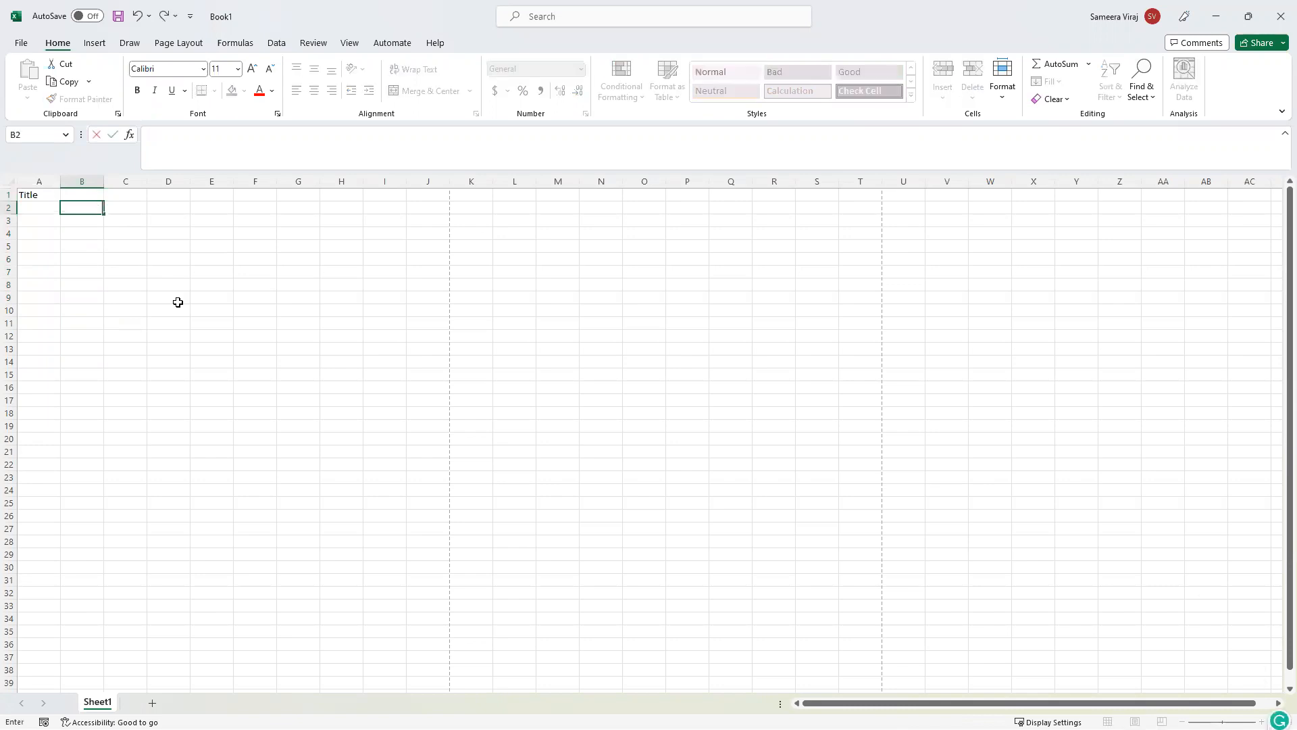
{"action": "key", "text": "Up"}
{"action": "type", "text": "2"}
{"action": "key", "text": "Return"}
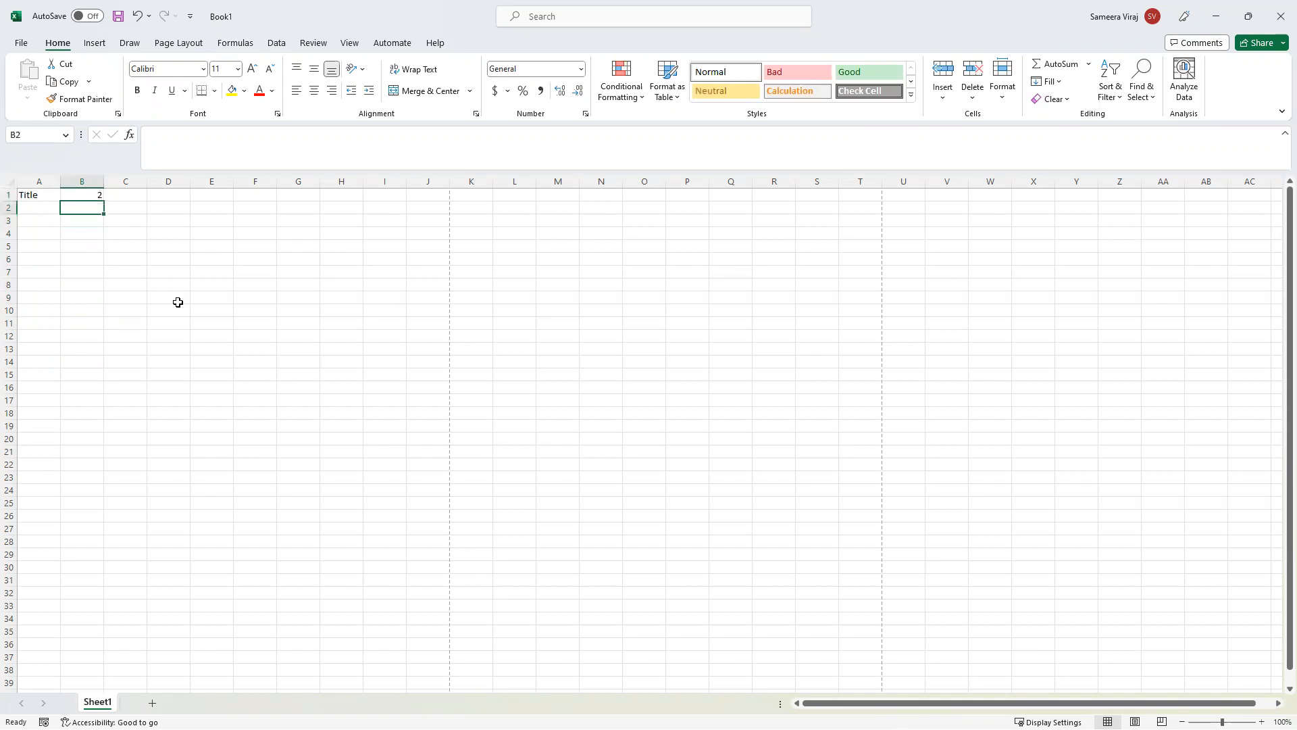
Enter 4 in cell B2 and extend the number series from B1 and B2 down through B17.
{"action": "type", "text": "4"}
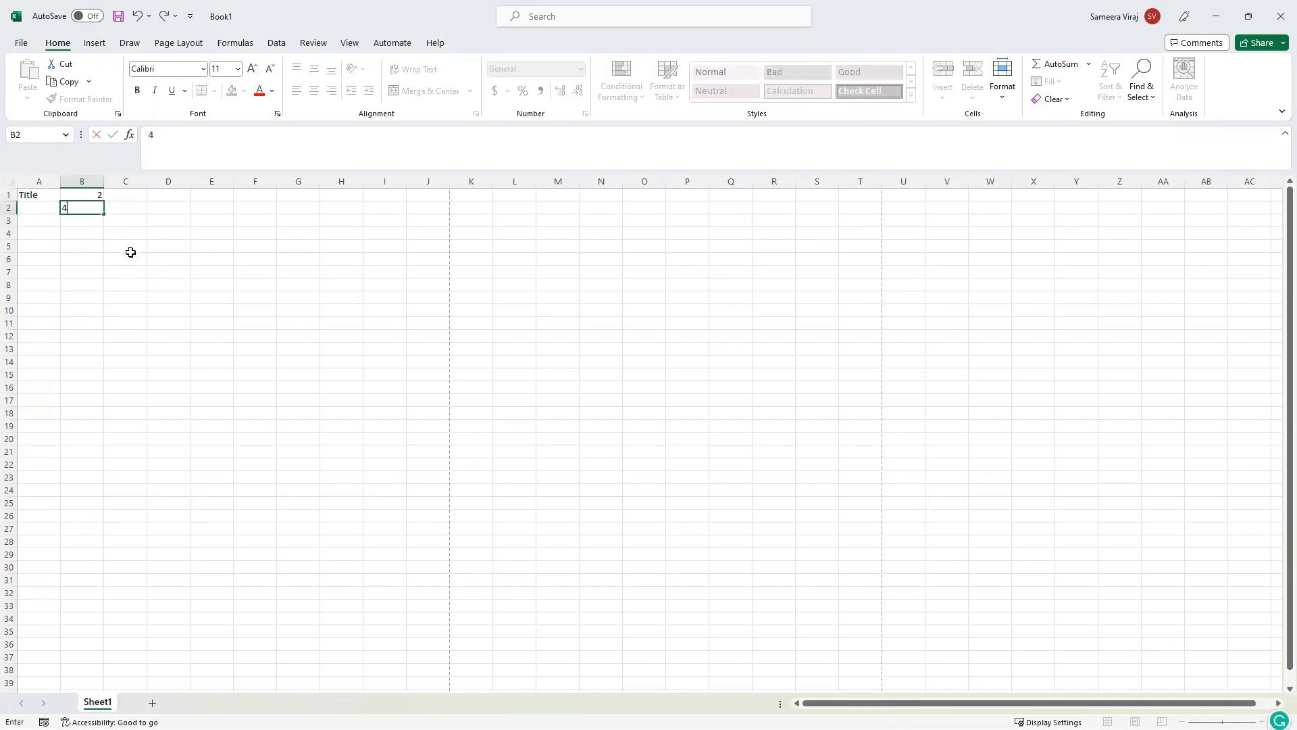
{"action": "left_click", "coordinate": [82, 223]}
{"action": "left_click_drag", "start_coordinate": [90, 195], "coordinate": [96, 406]}
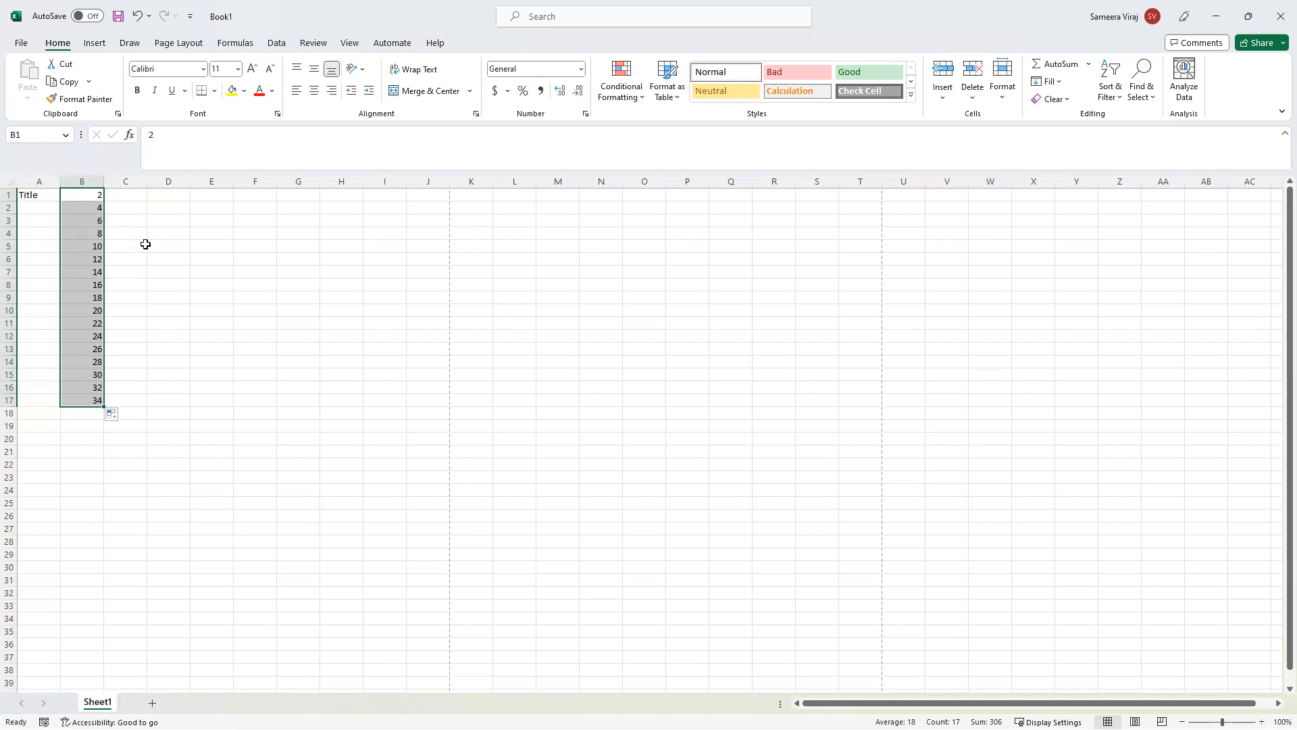
Clear cells B1 to B17, then re-enter 2 in B1 and 4 in B2.
{"action": "key", "text": "Delete"}
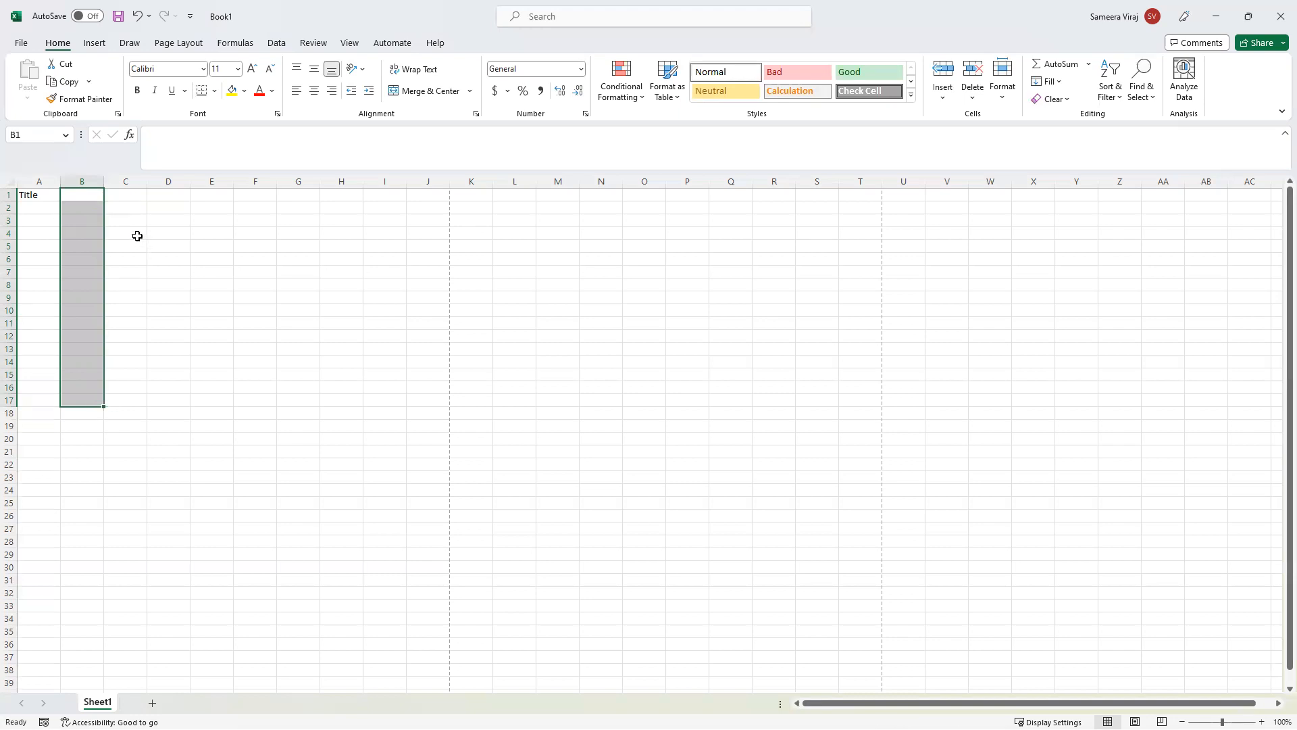
{"action": "left_click", "coordinate": [120, 216]}
{"action": "left_click", "coordinate": [88, 196]}
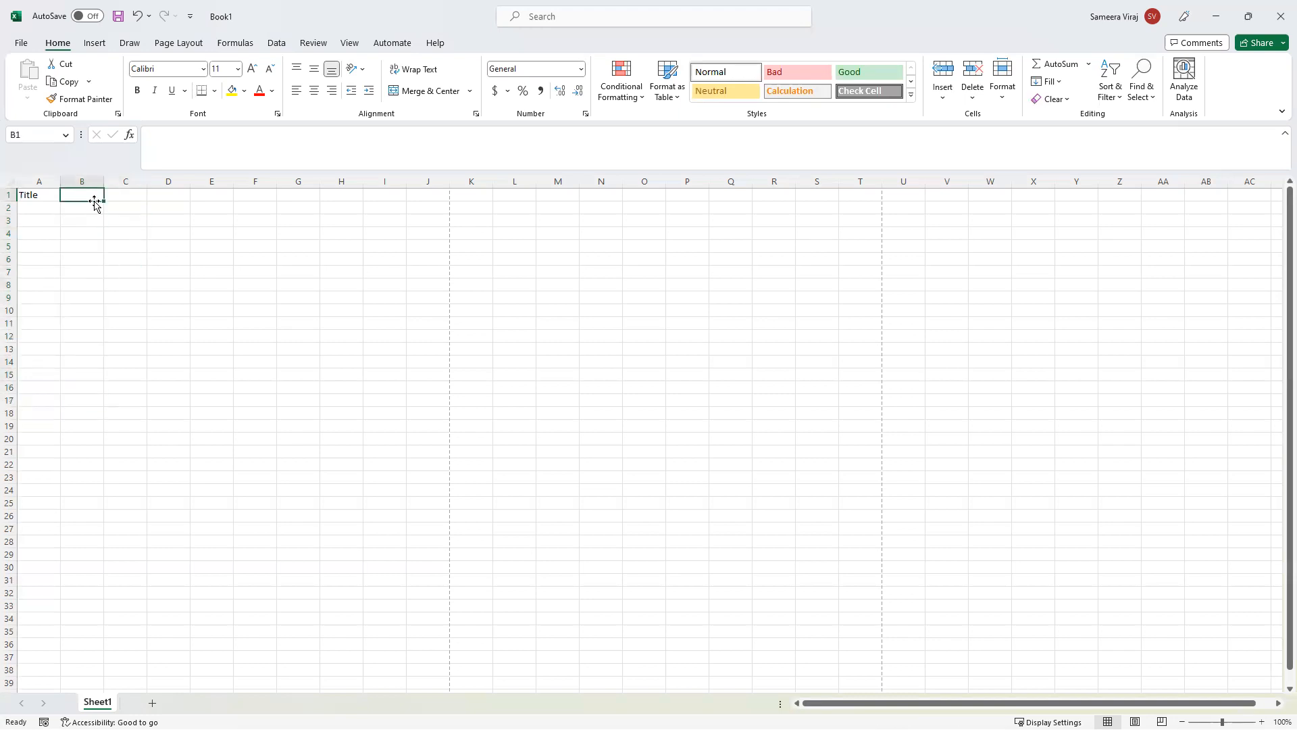
{"action": "type", "text": "2"}
{"action": "key", "text": "Return"}
{"action": "type", "text": "4"}
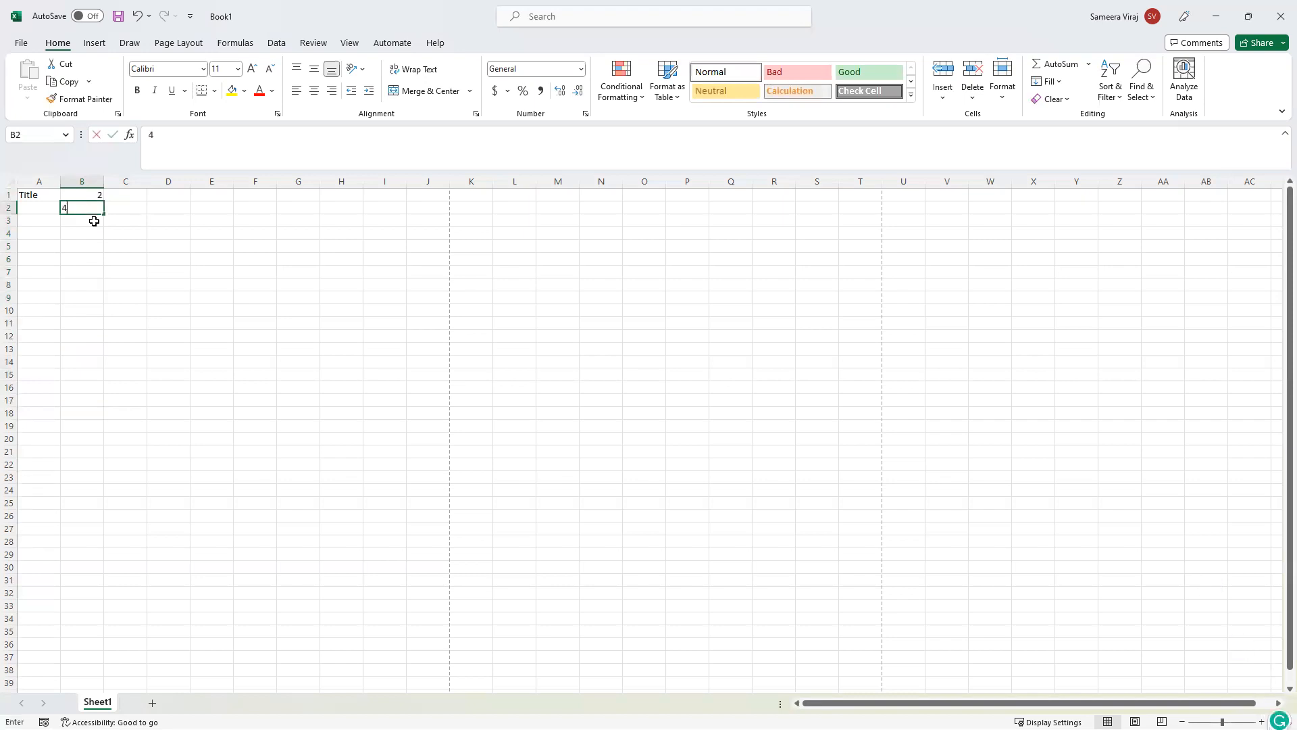
{"action": "left_click", "coordinate": [86, 229]}
Extend the series from B1 and B2 down through B16, and undo the fill.
{"action": "left_click_drag", "start_coordinate": [98, 195], "coordinate": [94, 209]}
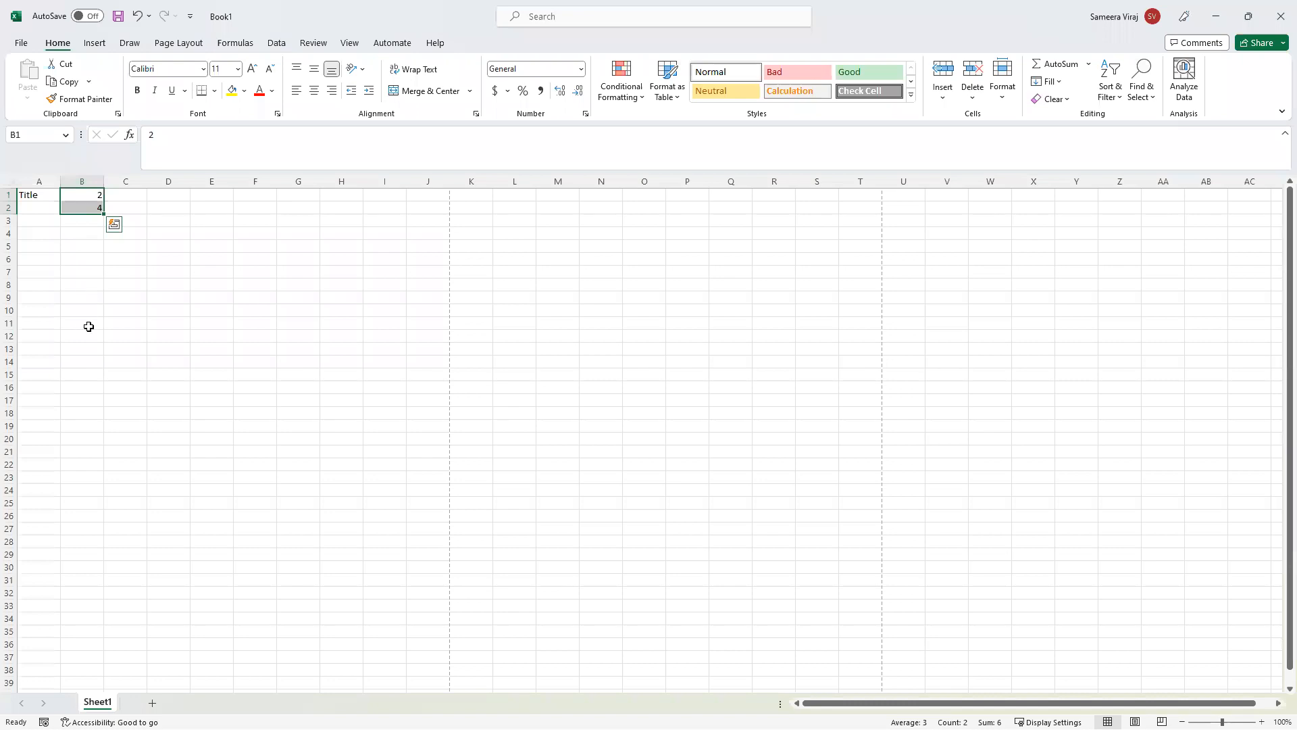
{"action": "left_click", "coordinate": [90, 220]}
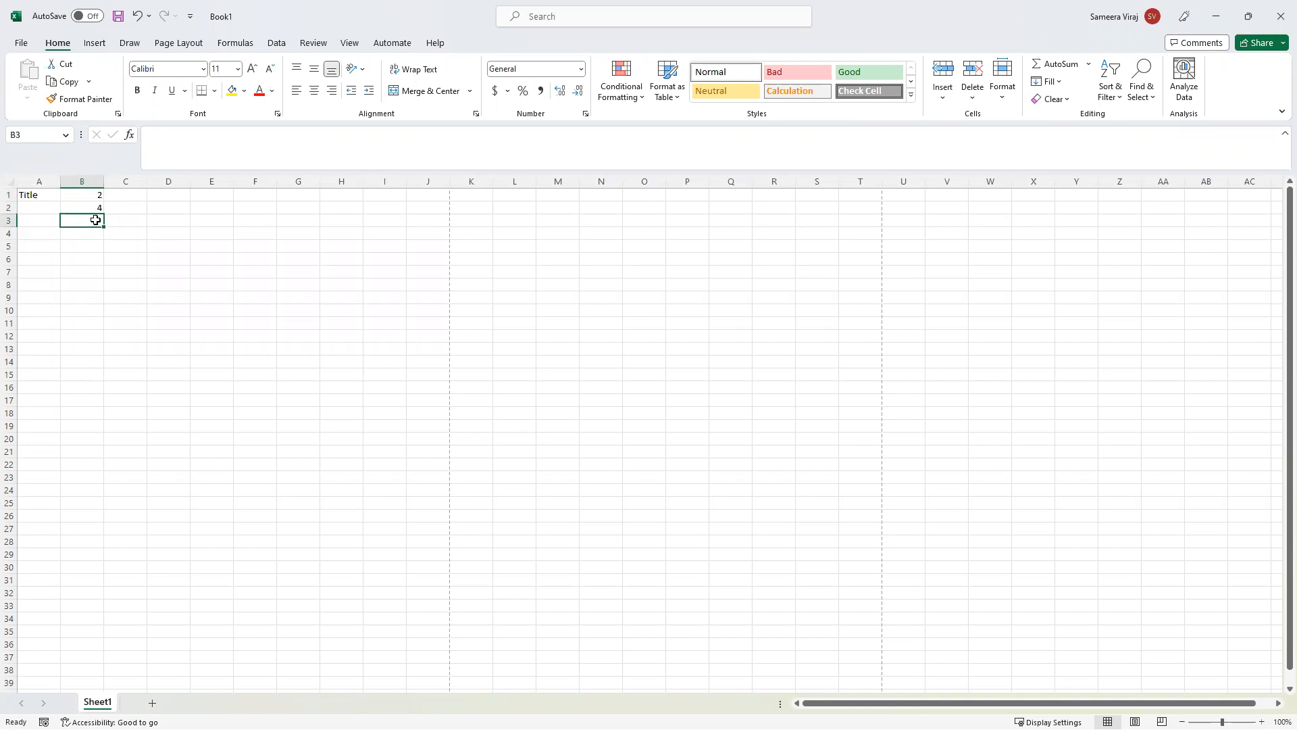
{"action": "left_click_drag", "start_coordinate": [95, 191], "coordinate": [94, 208]}
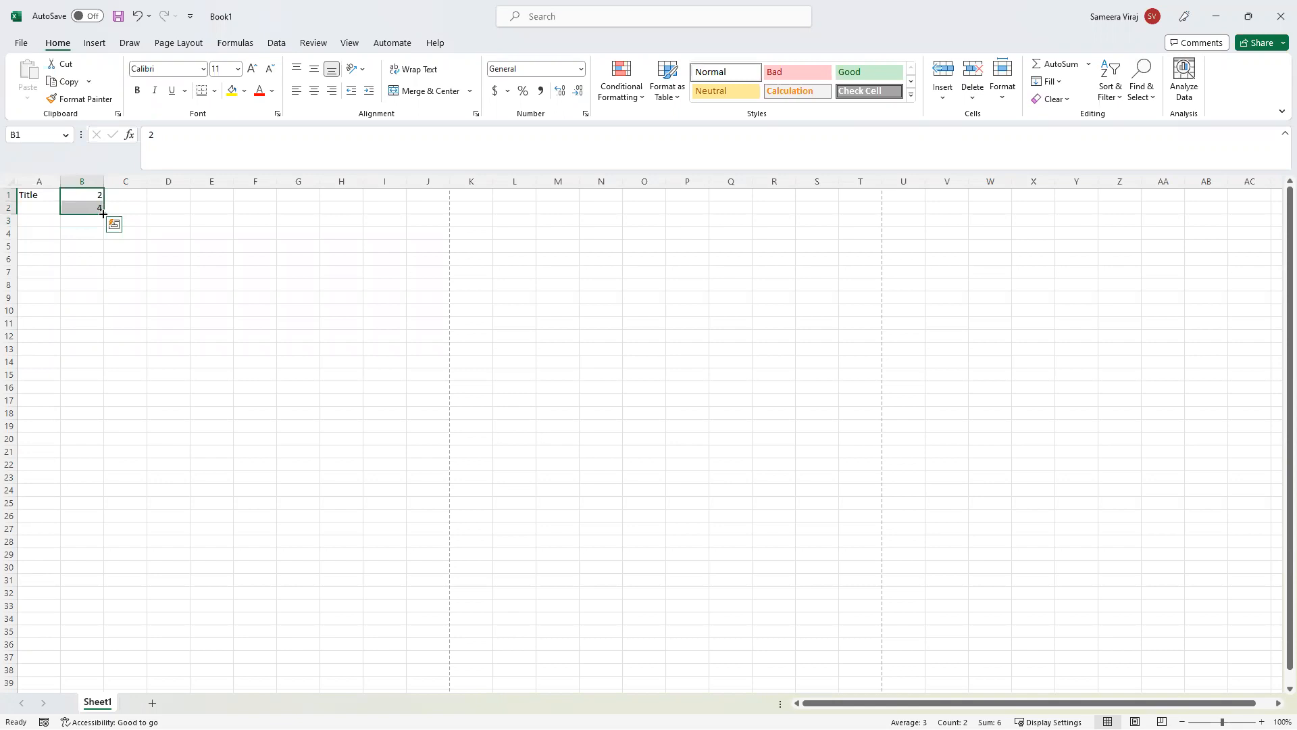
{"action": "left_click_drag", "start_coordinate": [102, 213], "coordinate": [99, 406]}
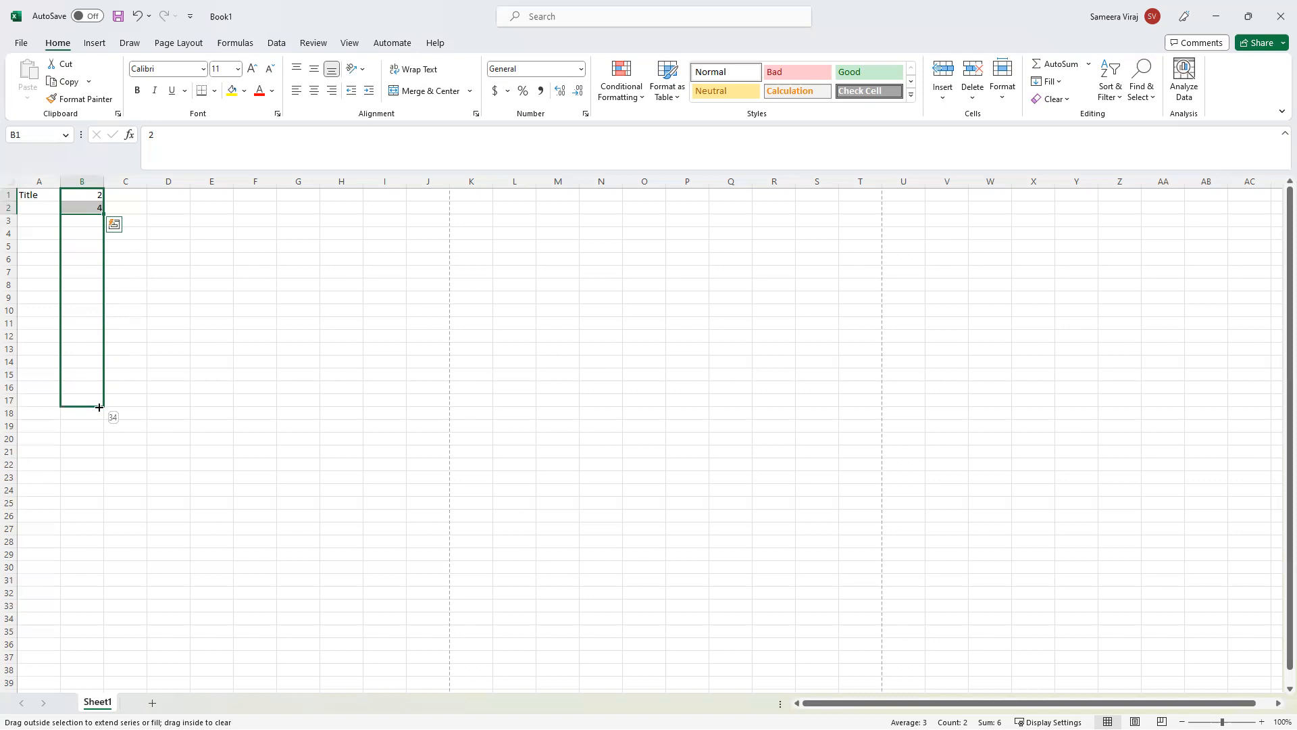
{"action": "left_click_drag", "start_coordinate": [99, 407], "coordinate": [102, 407]}
{"action": "left_click_drag", "start_coordinate": [102, 407], "coordinate": [104, 216]}
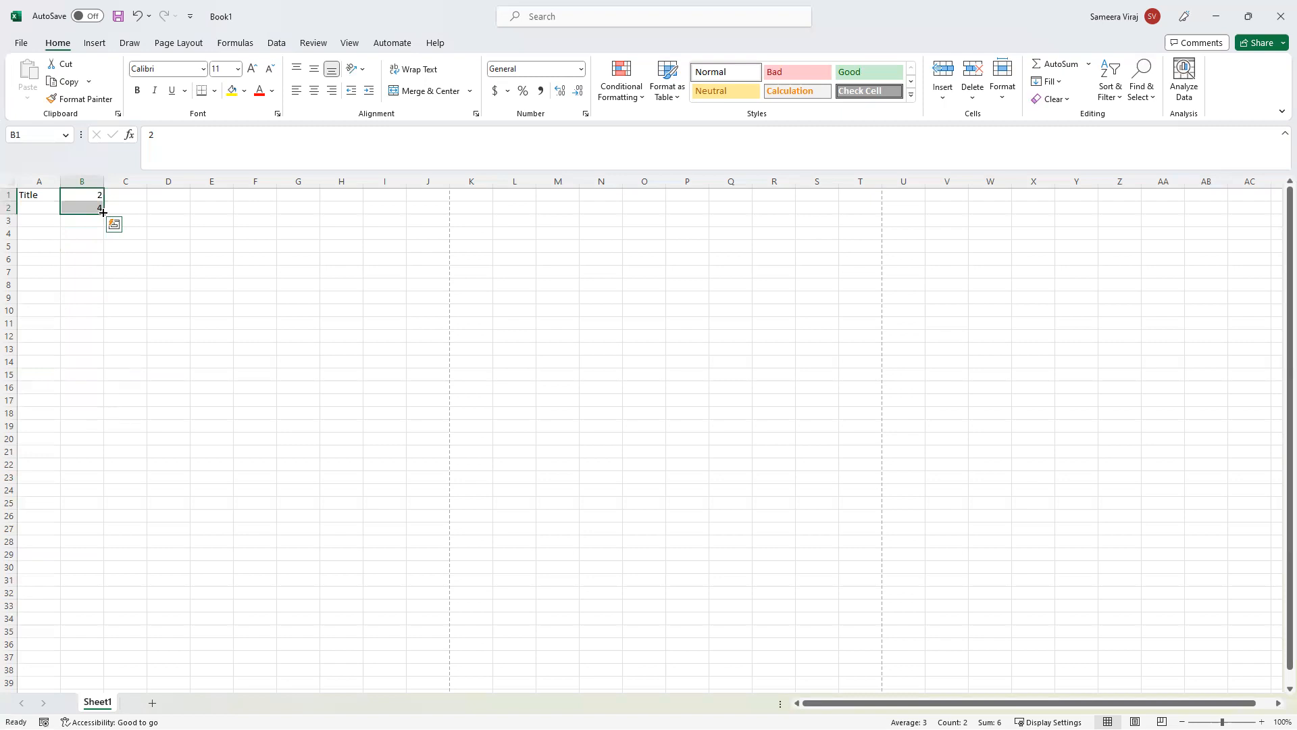
{"action": "left_click_drag", "start_coordinate": [102, 213], "coordinate": [103, 395]}
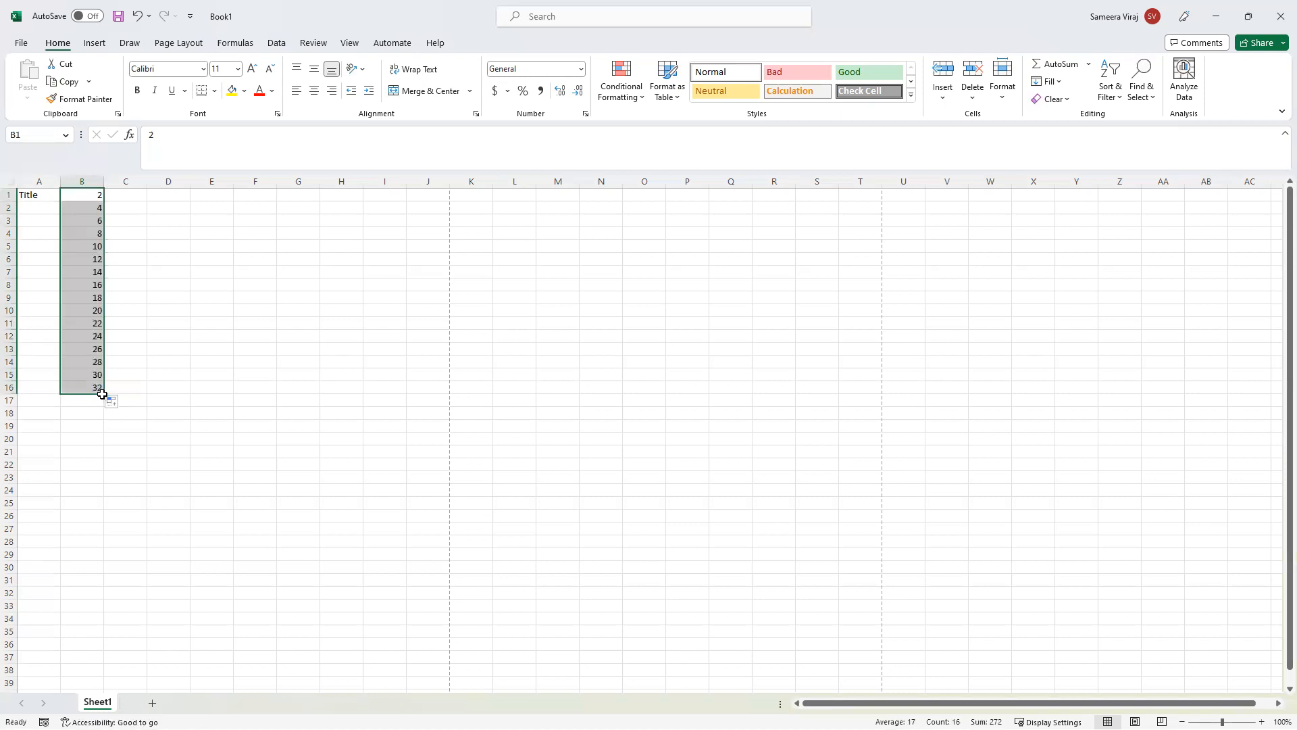
{"action": "key", "text": "ctrl+z"}
Copy the values 2 and 4 from B1 and B2 repeatedly down through B15 and review the AutoFill options.
{"action": "left_click_drag", "start_coordinate": [104, 213], "coordinate": [87, 373]}
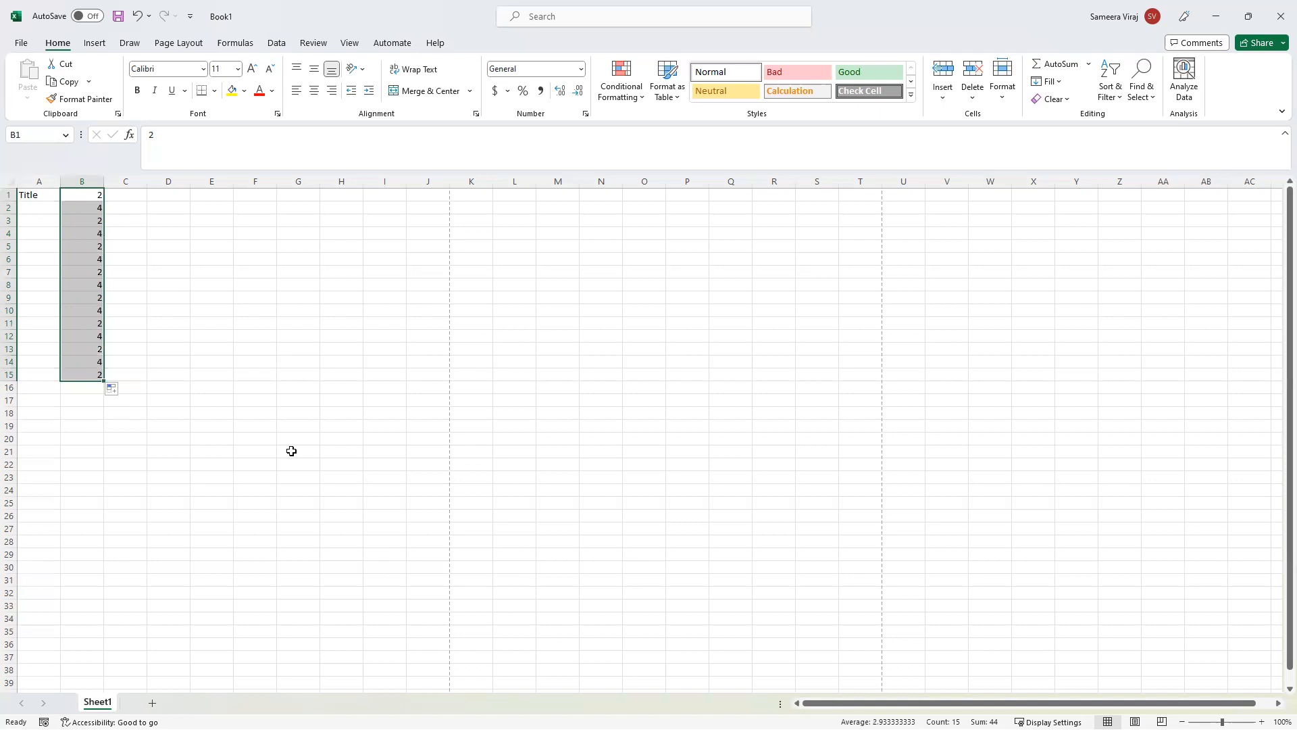
{"action": "left_click", "coordinate": [114, 391]}
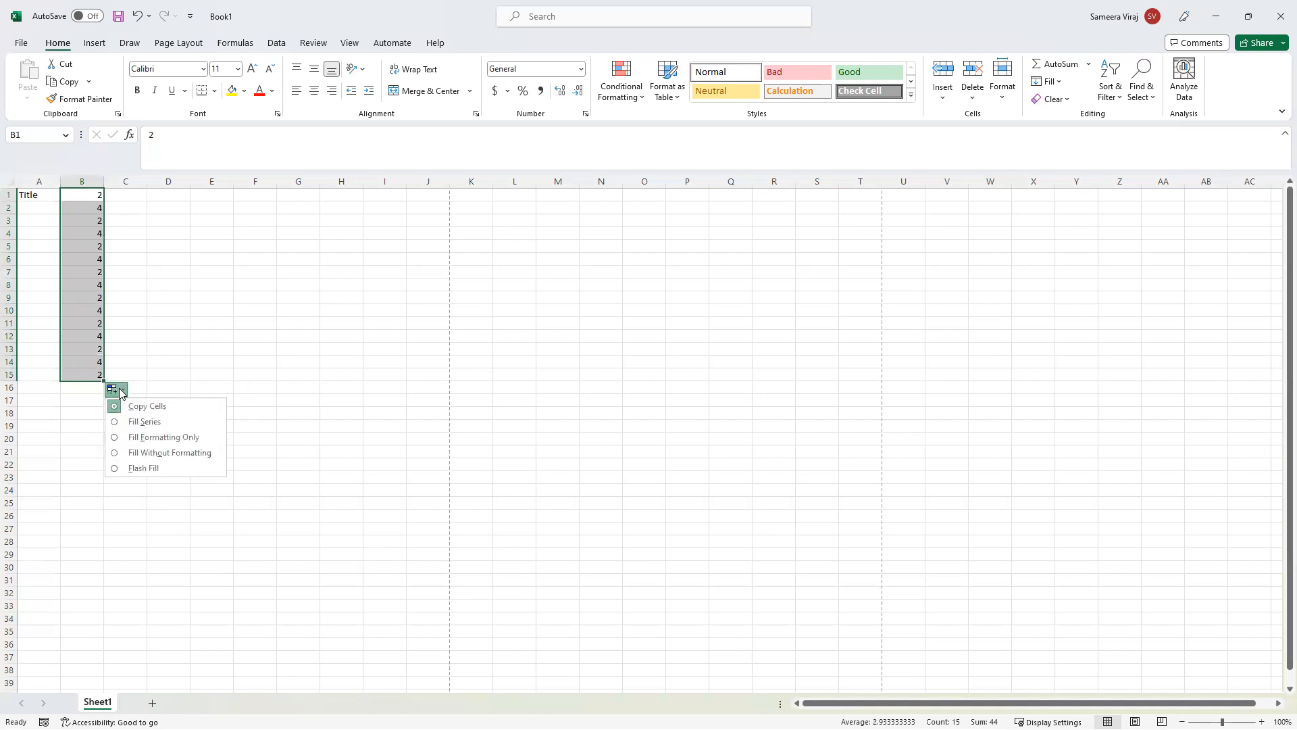
{"action": "left_click", "coordinate": [127, 350]}
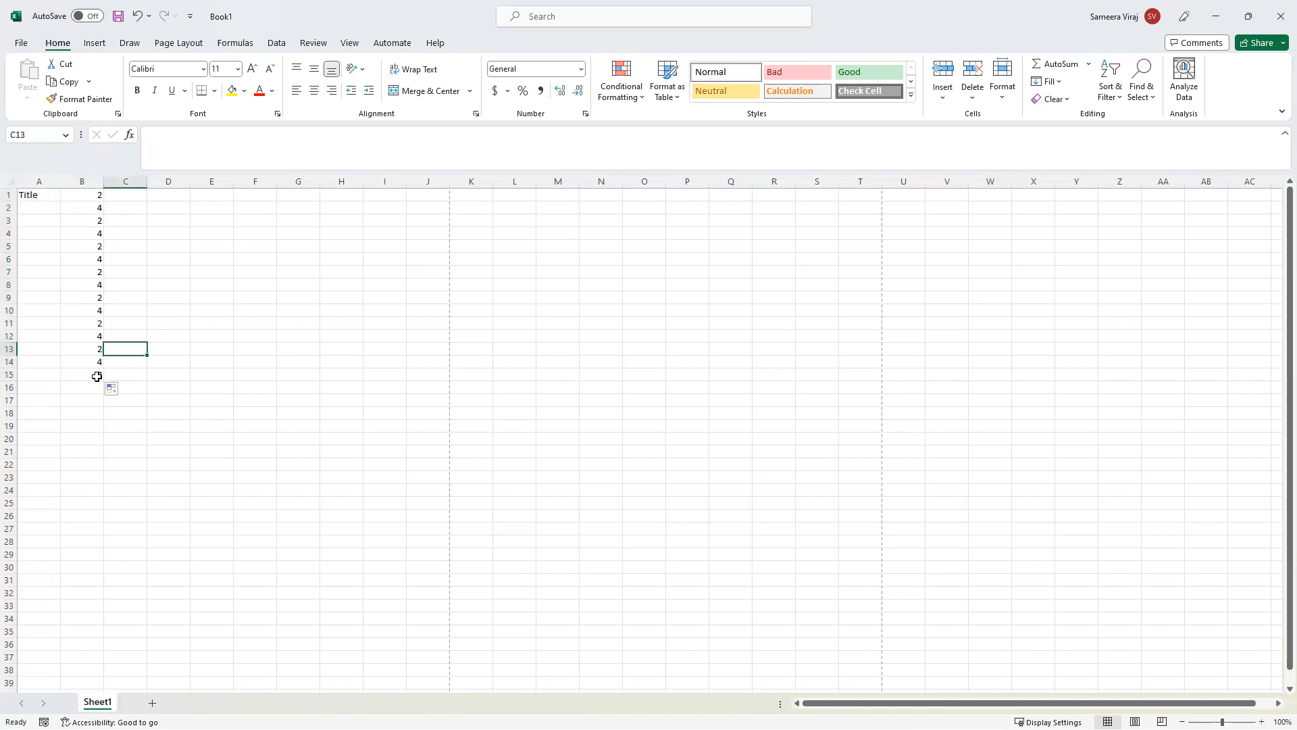
{"action": "left_click", "coordinate": [95, 374]}
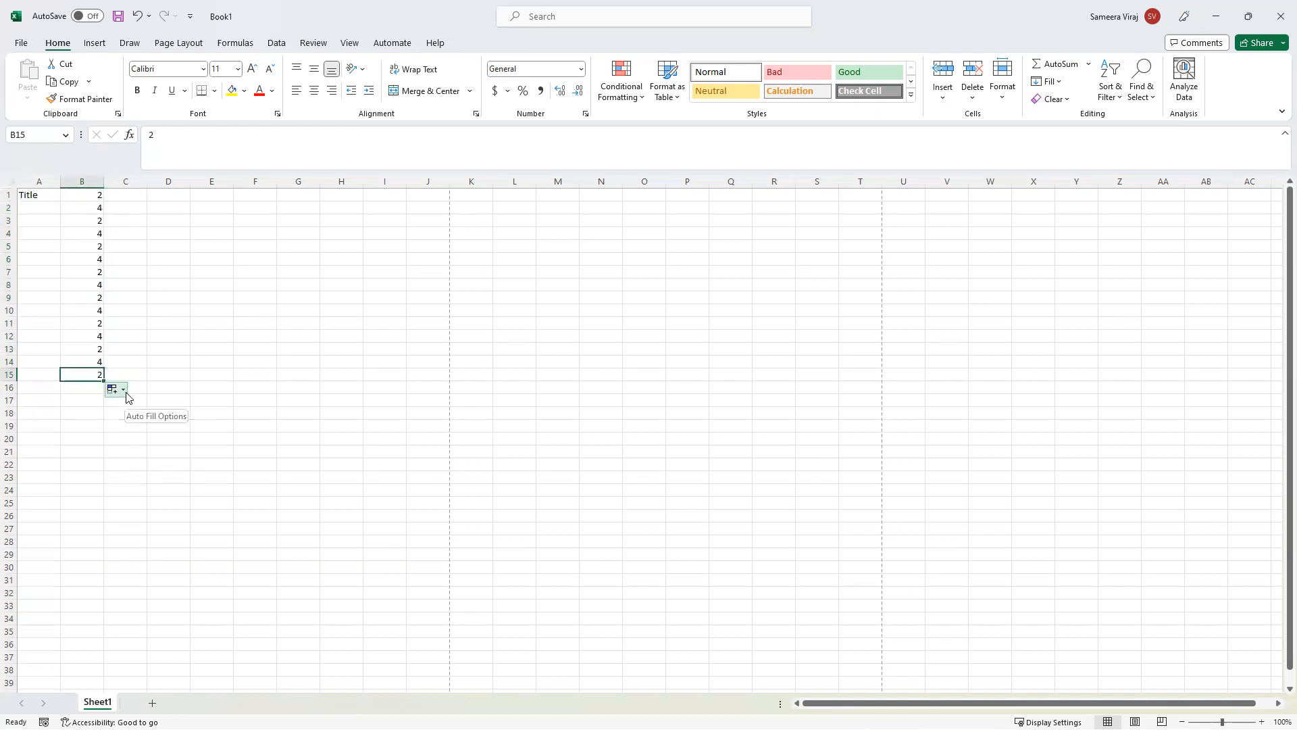
{"action": "left_click", "coordinate": [125, 392]}
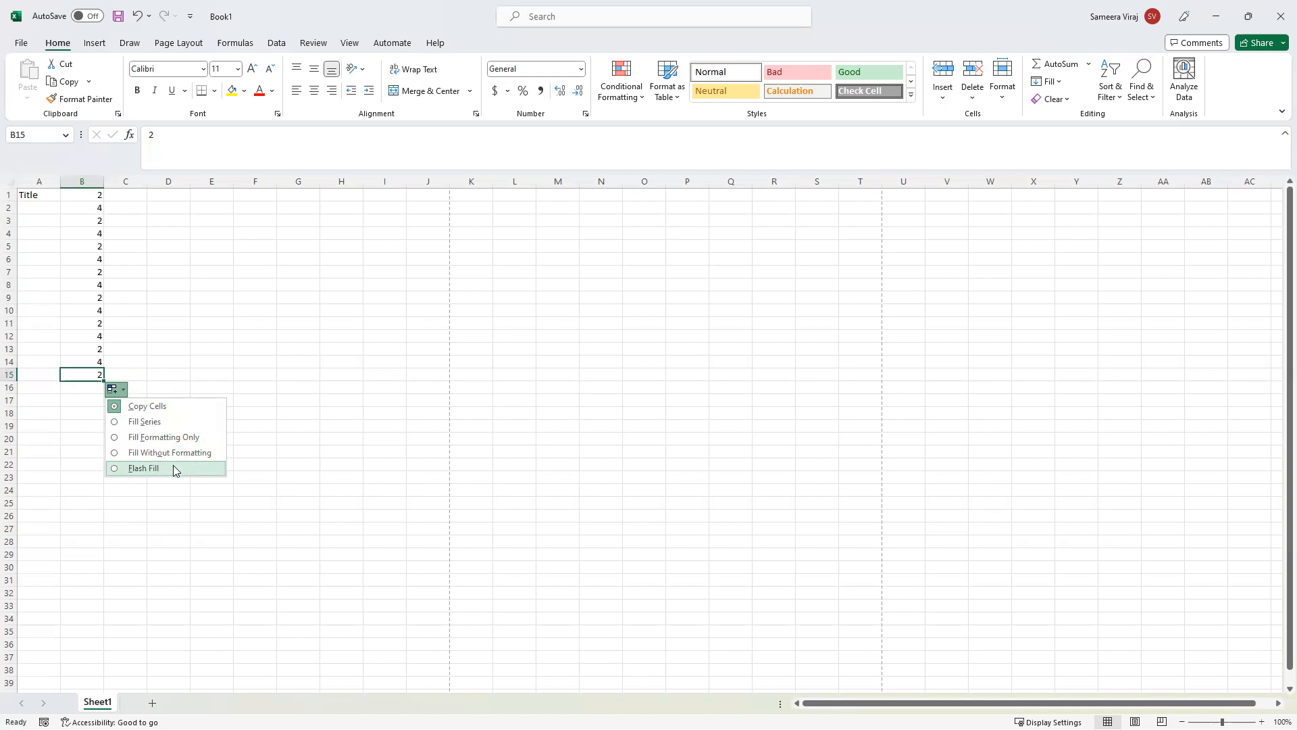
Color the number in cell B1 red and copy that cell down through B7.
{"action": "left_click", "coordinate": [99, 197]}
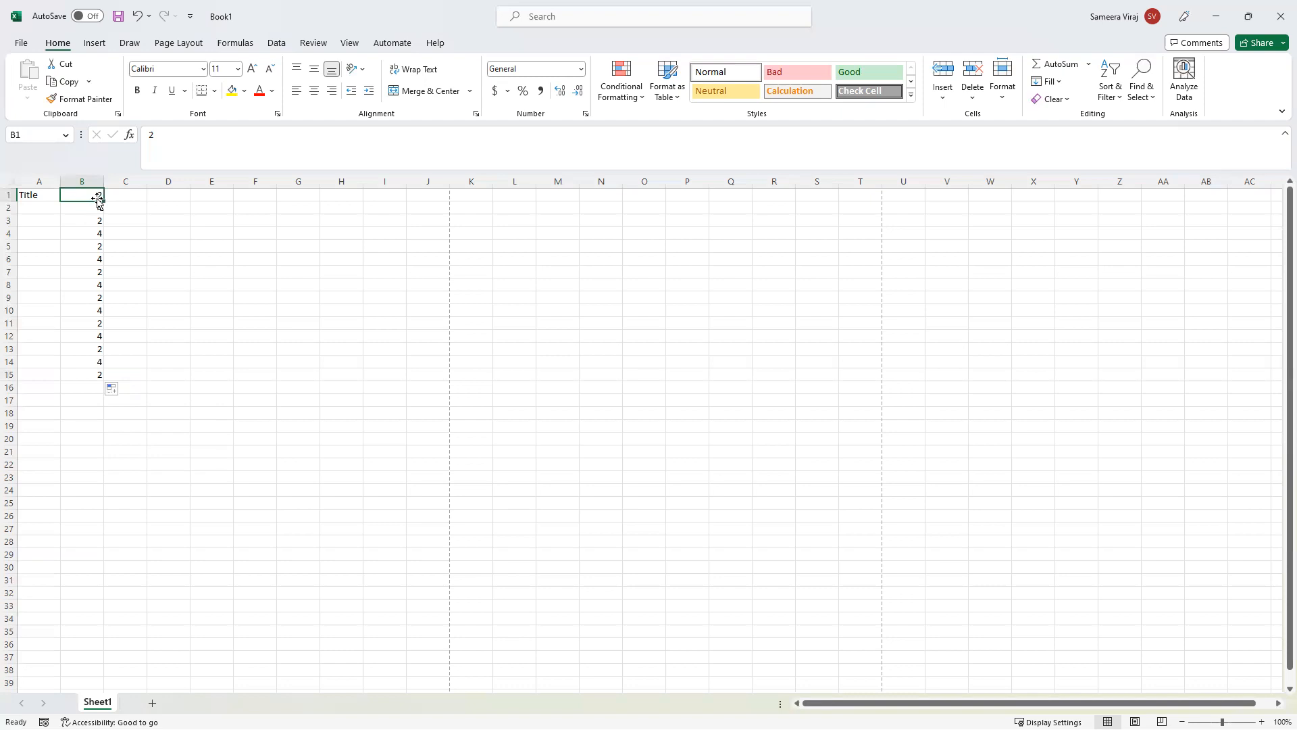
{"action": "left_click", "coordinate": [271, 92]}
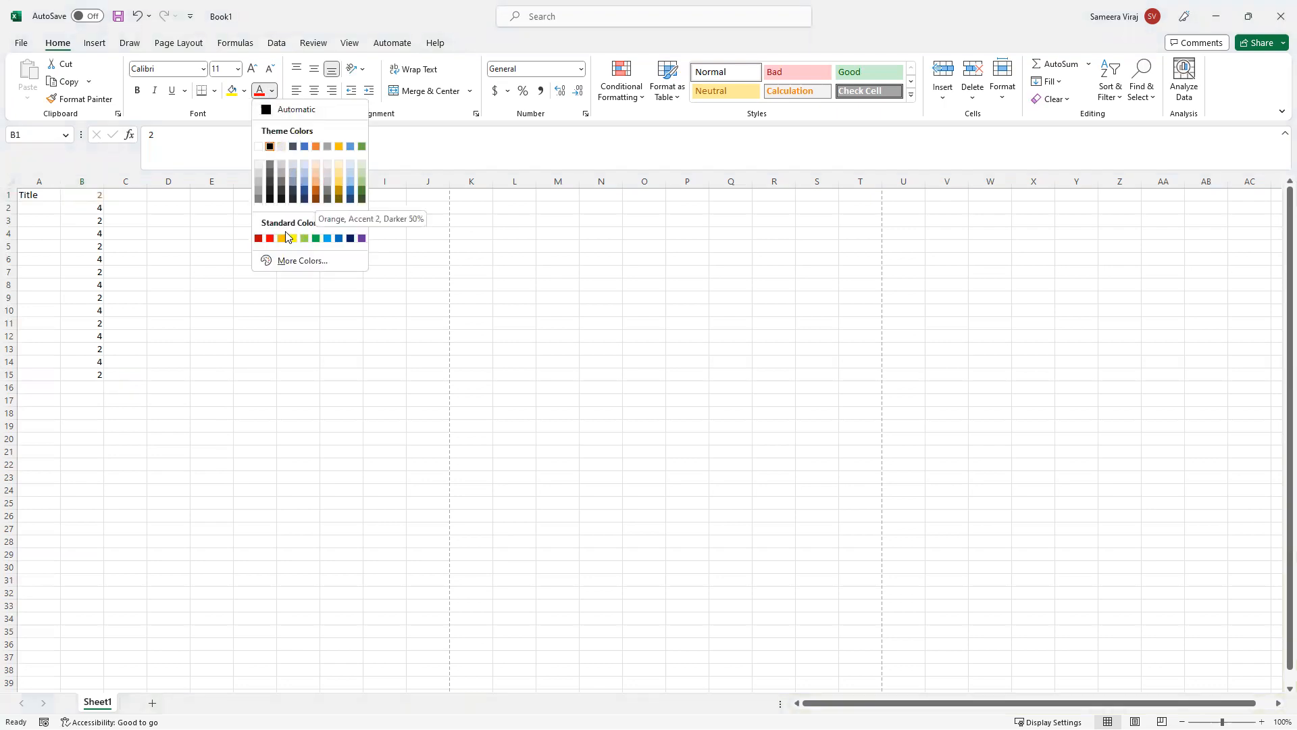
{"action": "left_click", "coordinate": [269, 238]}
{"action": "left_click_drag", "start_coordinate": [105, 200], "coordinate": [105, 274]}
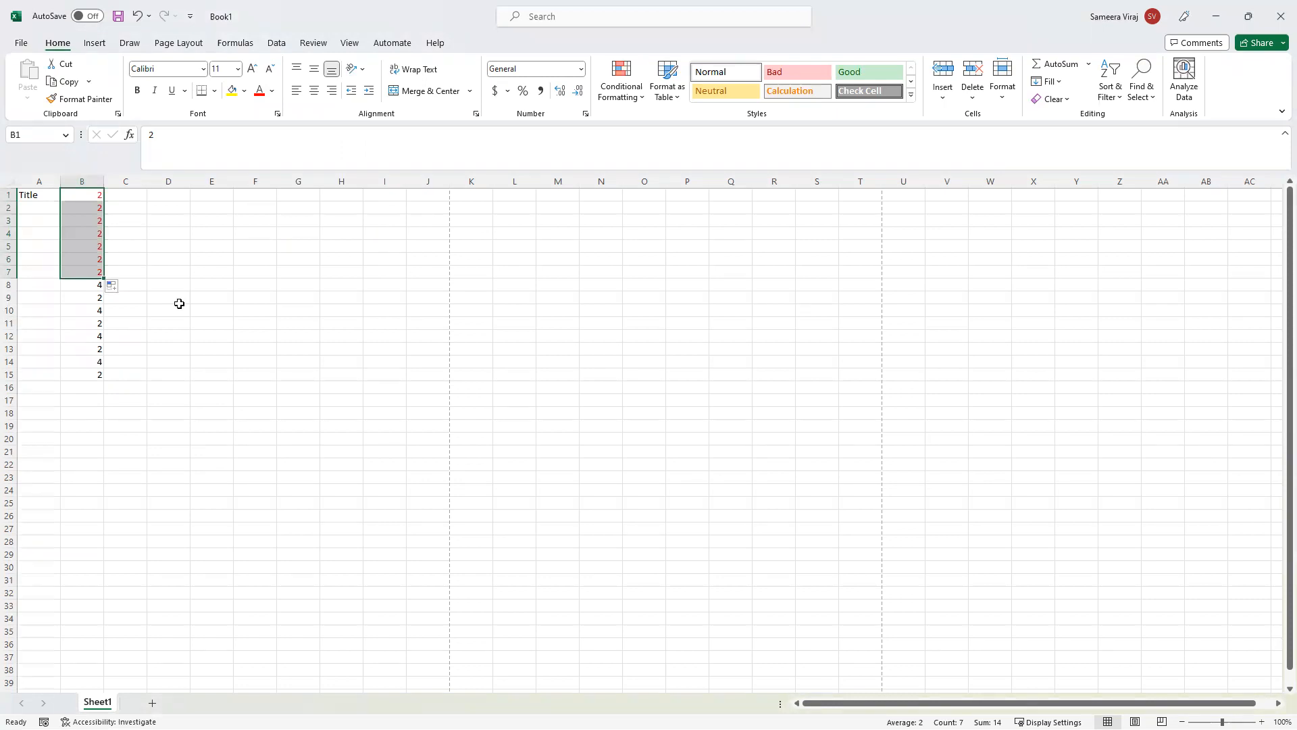
Change the AutoFill option for the fill in B1 to B7 to Fill Without Formatting and review the options.
{"action": "left_click", "coordinate": [84, 299]}
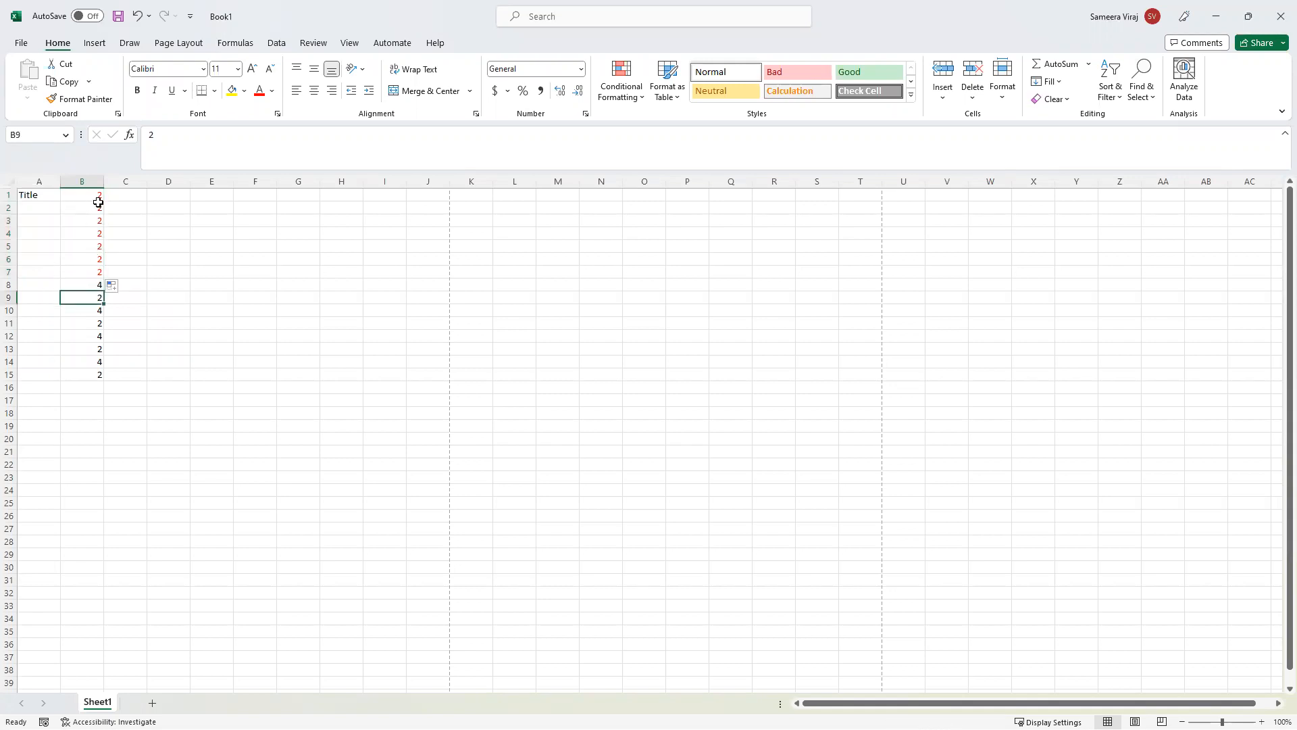
{"action": "left_click_drag", "start_coordinate": [98, 195], "coordinate": [95, 267]}
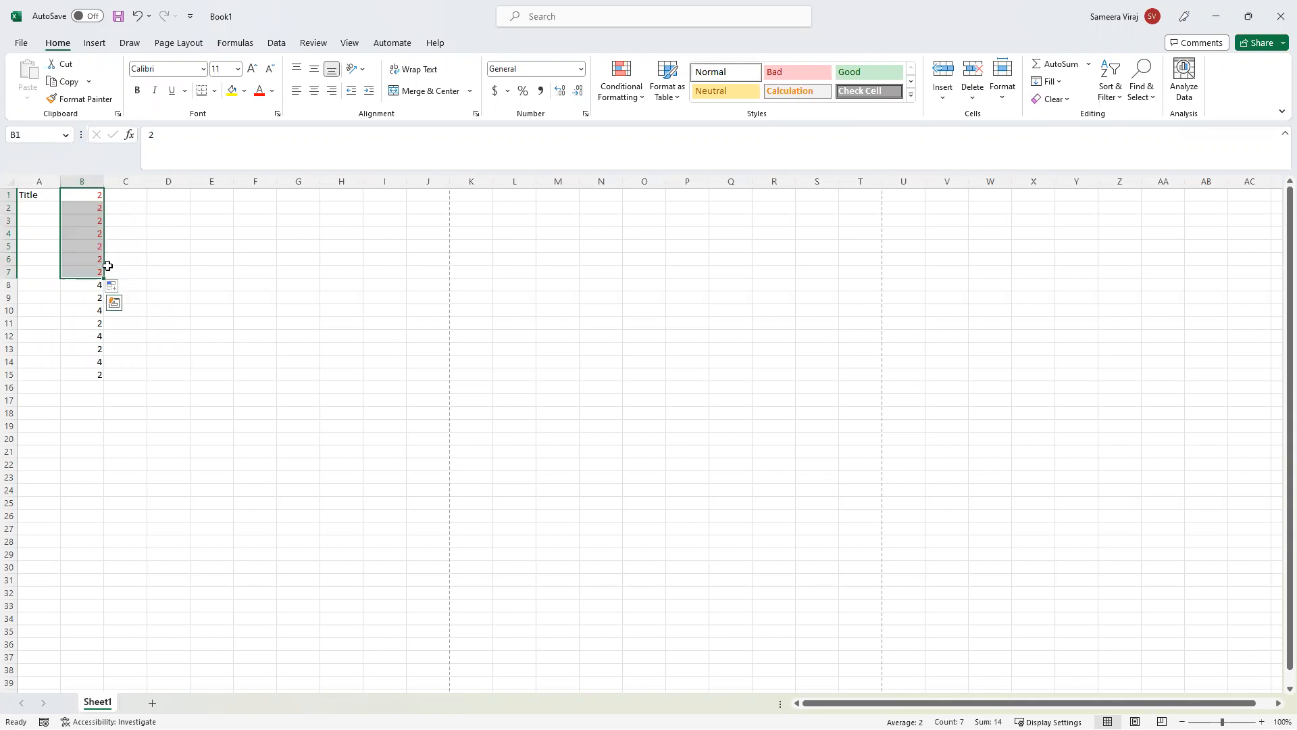
{"action": "left_click", "coordinate": [113, 289]}
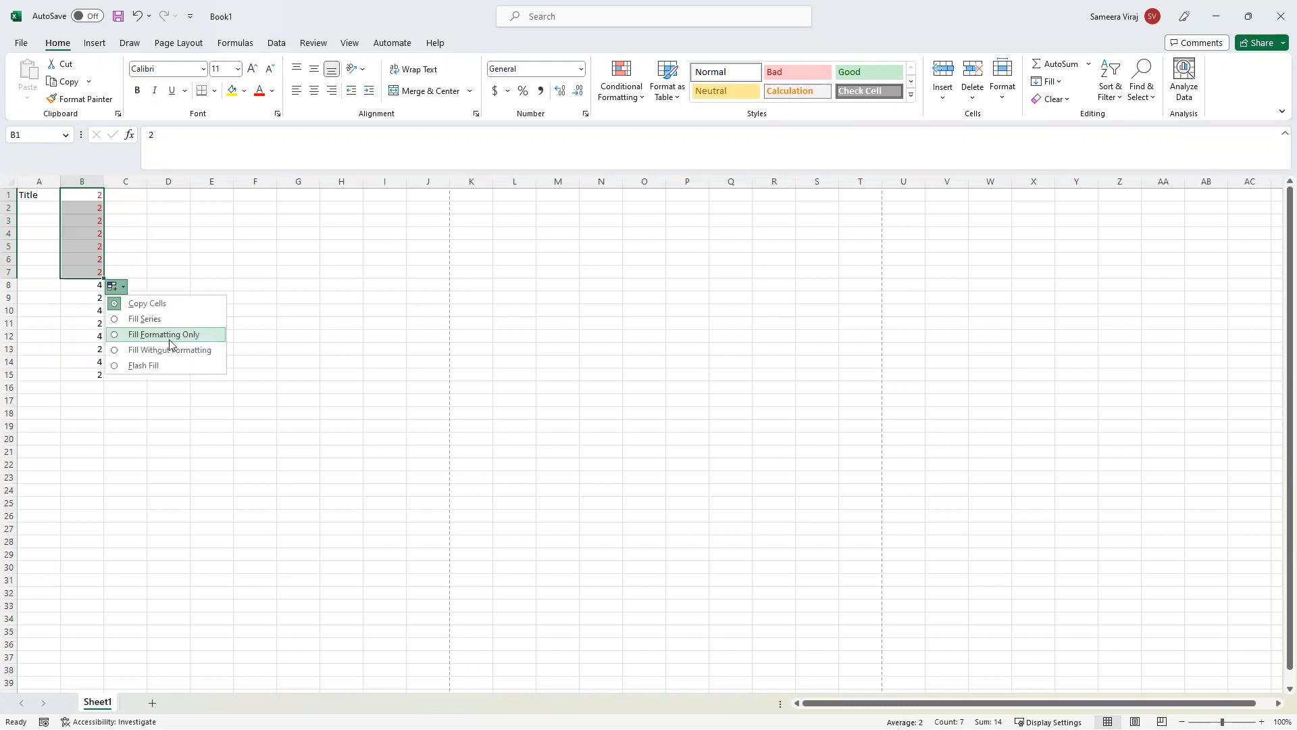
{"action": "left_click", "coordinate": [146, 351]}
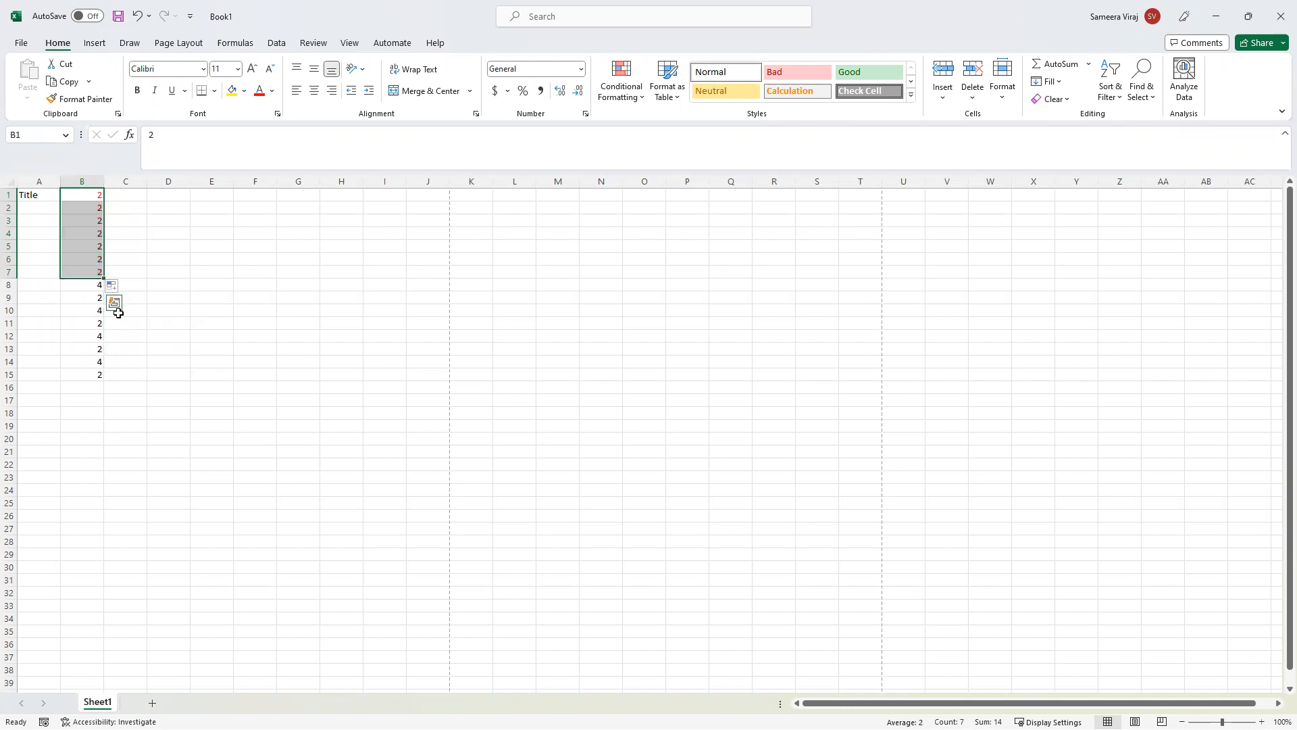
{"action": "left_click", "coordinate": [113, 287]}
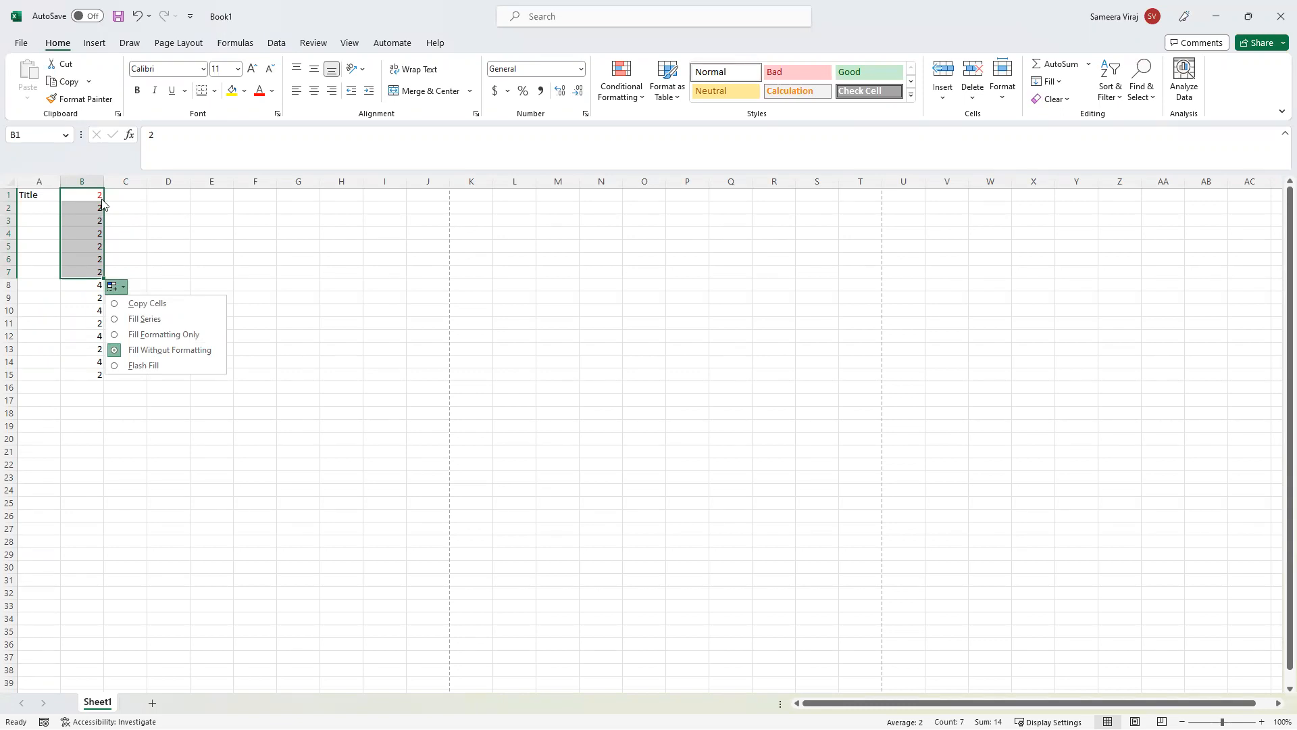
Delete the contents of cells B1 to B16.
{"action": "left_click", "coordinate": [149, 221]}
{"action": "left_click_drag", "start_coordinate": [95, 196], "coordinate": [98, 386]}
{"action": "key", "text": "Delete"}
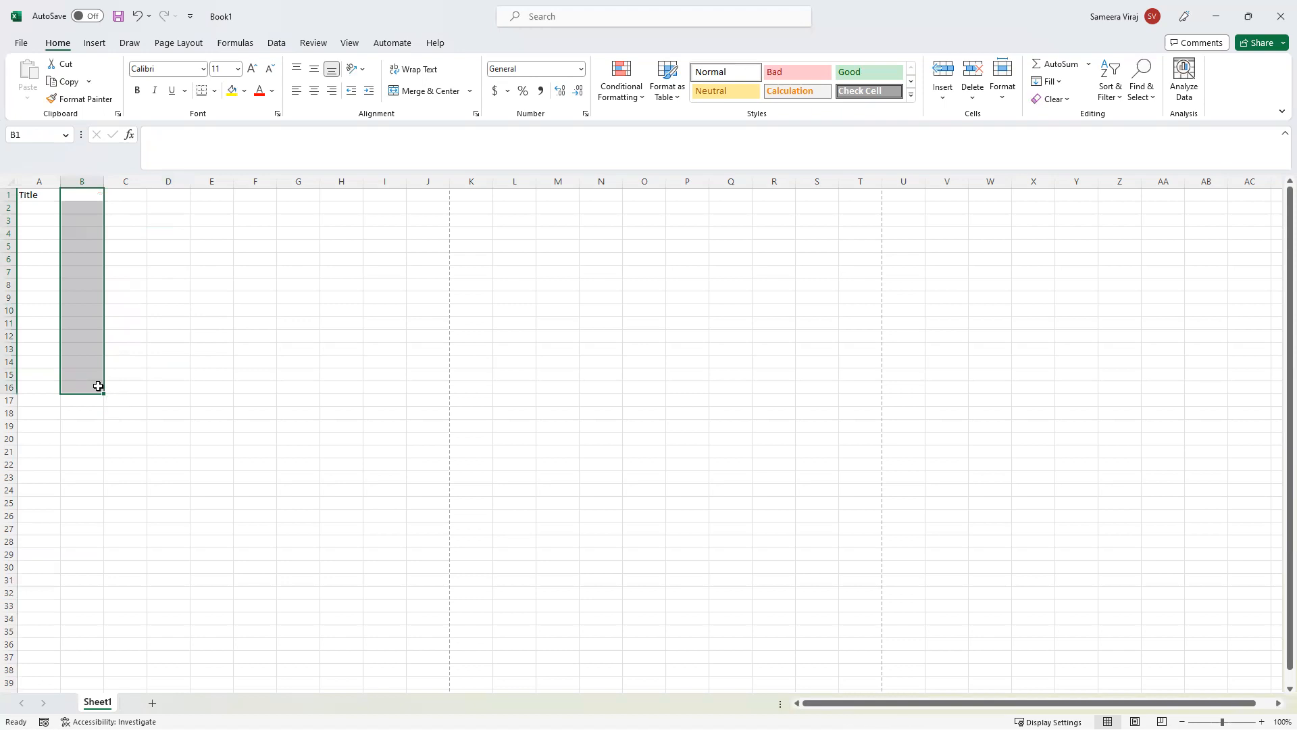
Move the text Title from cell A1 to cell D7.
{"action": "left_click", "coordinate": [194, 260]}
{"action": "left_click", "coordinate": [38, 194]}
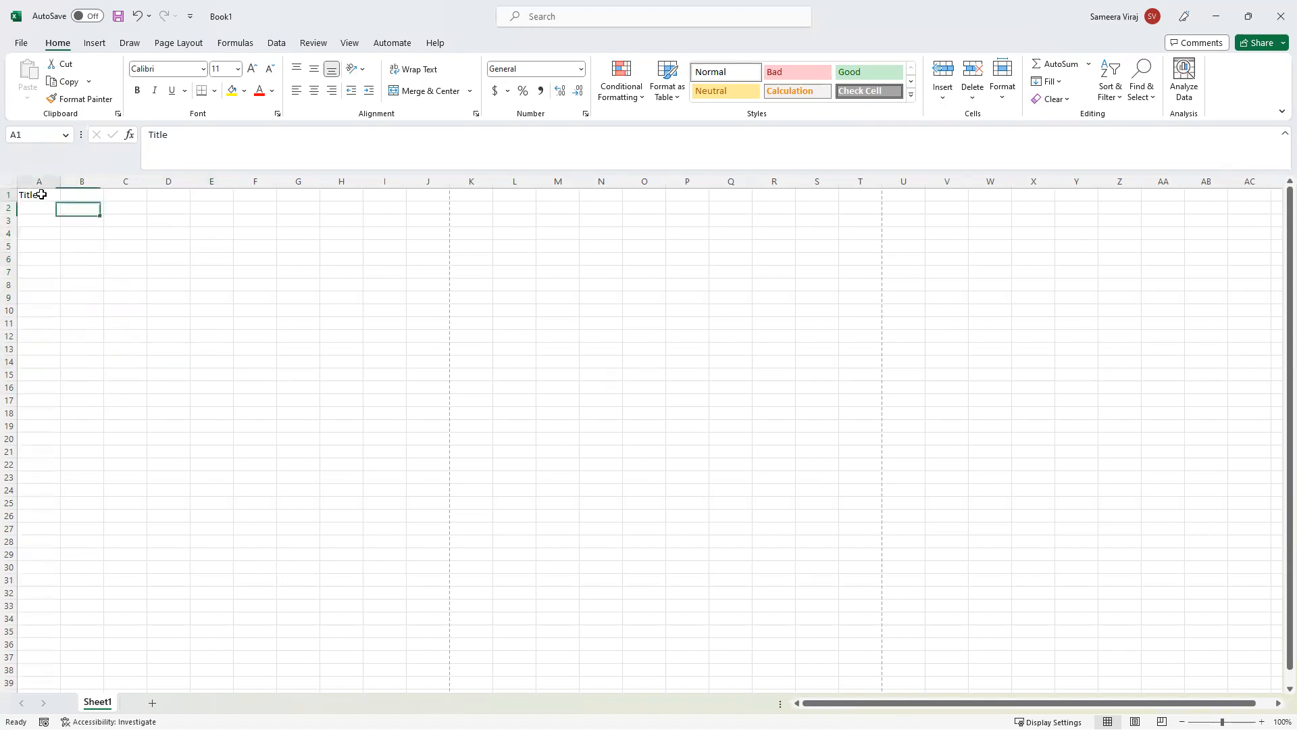
{"action": "left_click_drag", "start_coordinate": [46, 205], "coordinate": [173, 280]}
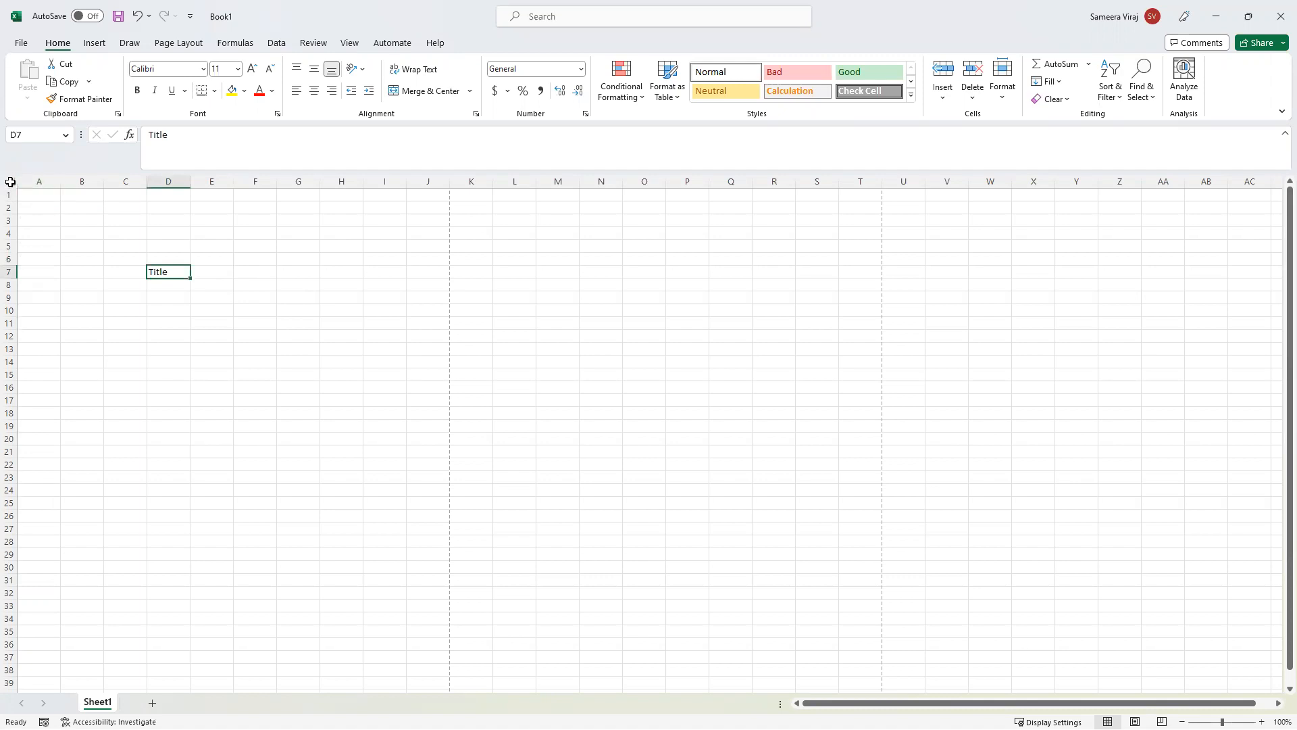
Demonstrate selecting entire columns and rows using columns A and B and row 1.
{"action": "left_click", "coordinate": [38, 181]}
{"action": "left_click", "coordinate": [75, 181]}
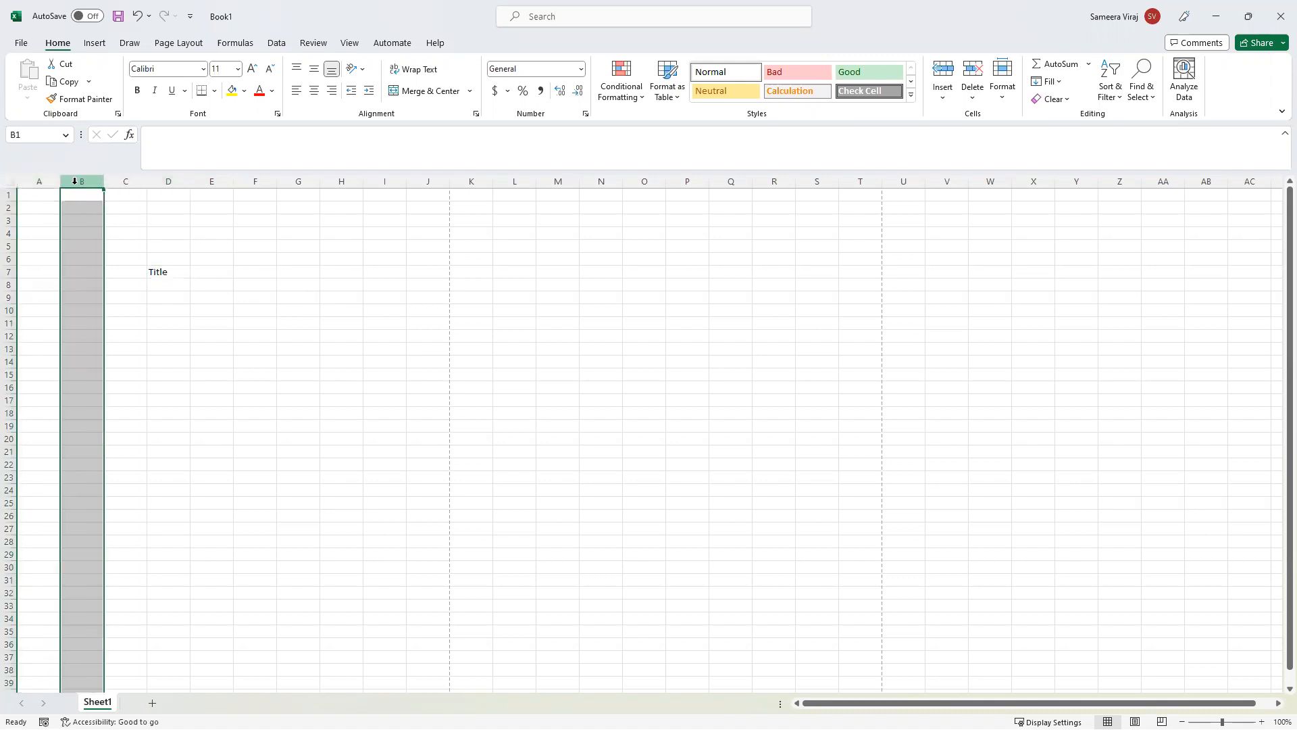
{"action": "left_click", "coordinate": [39, 181]}
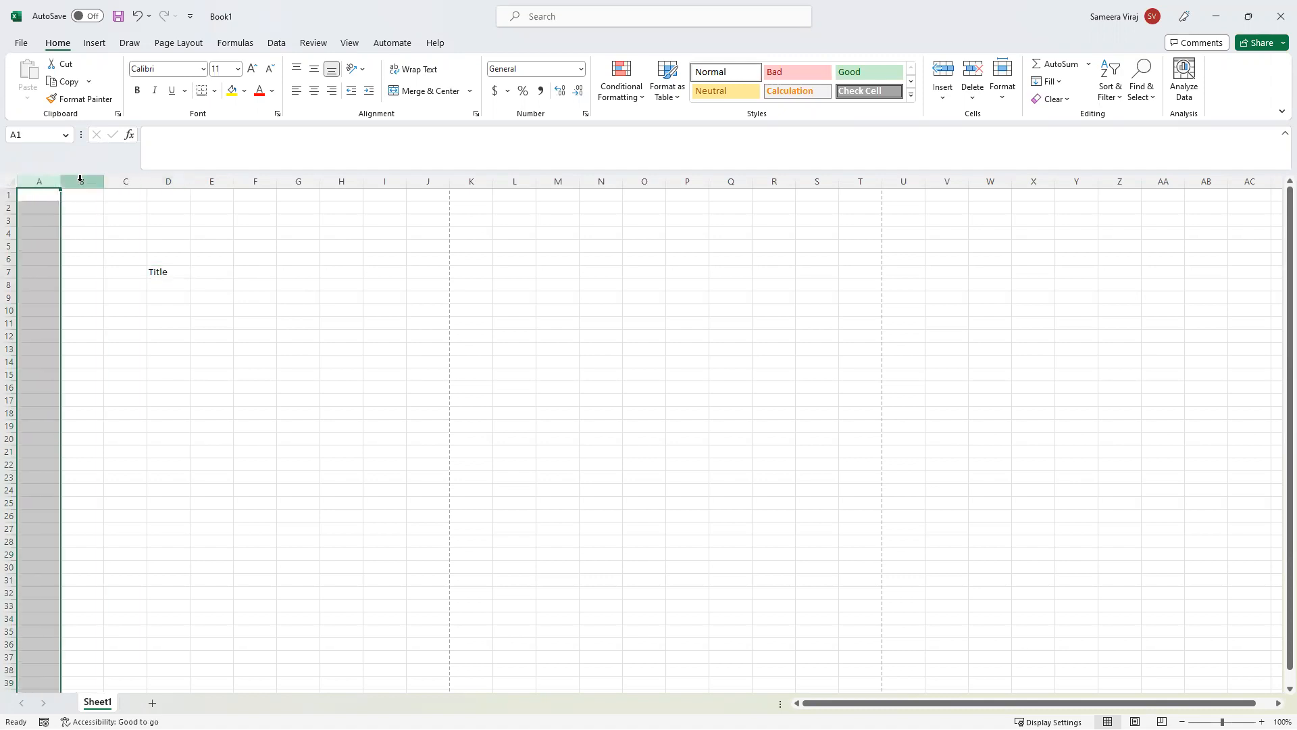
{"action": "left_click", "coordinate": [10, 194]}
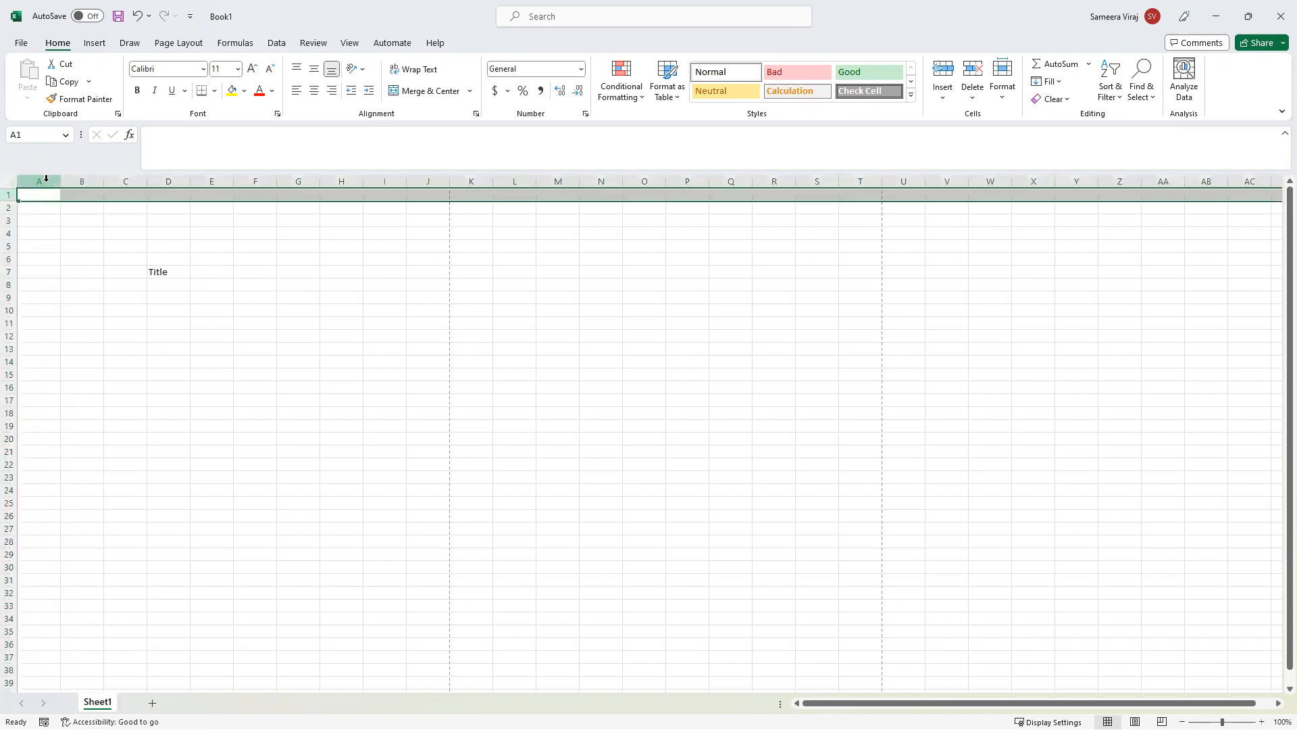
{"action": "left_click", "coordinate": [46, 179]}
Move the text Title from cell D7 back to cell A1.
{"action": "left_click", "coordinate": [160, 271]}
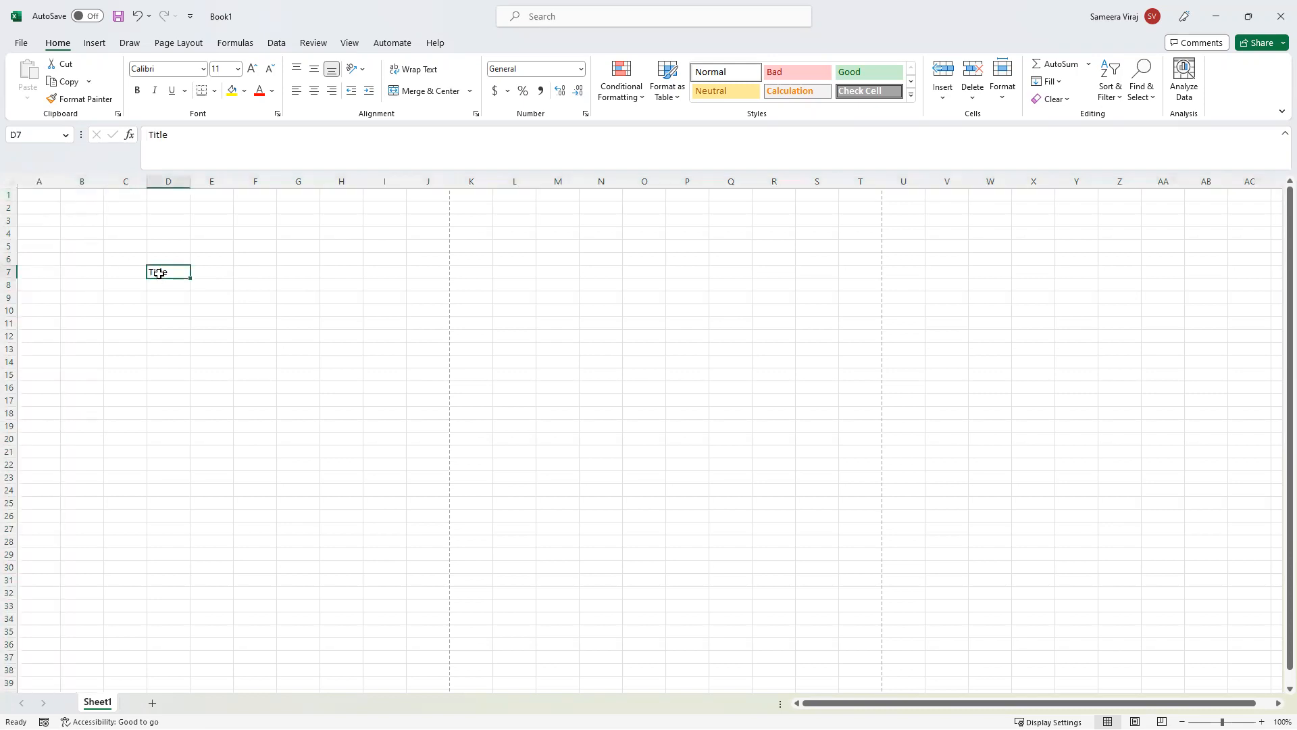
{"action": "left_click_drag", "start_coordinate": [160, 270], "coordinate": [30, 196]}
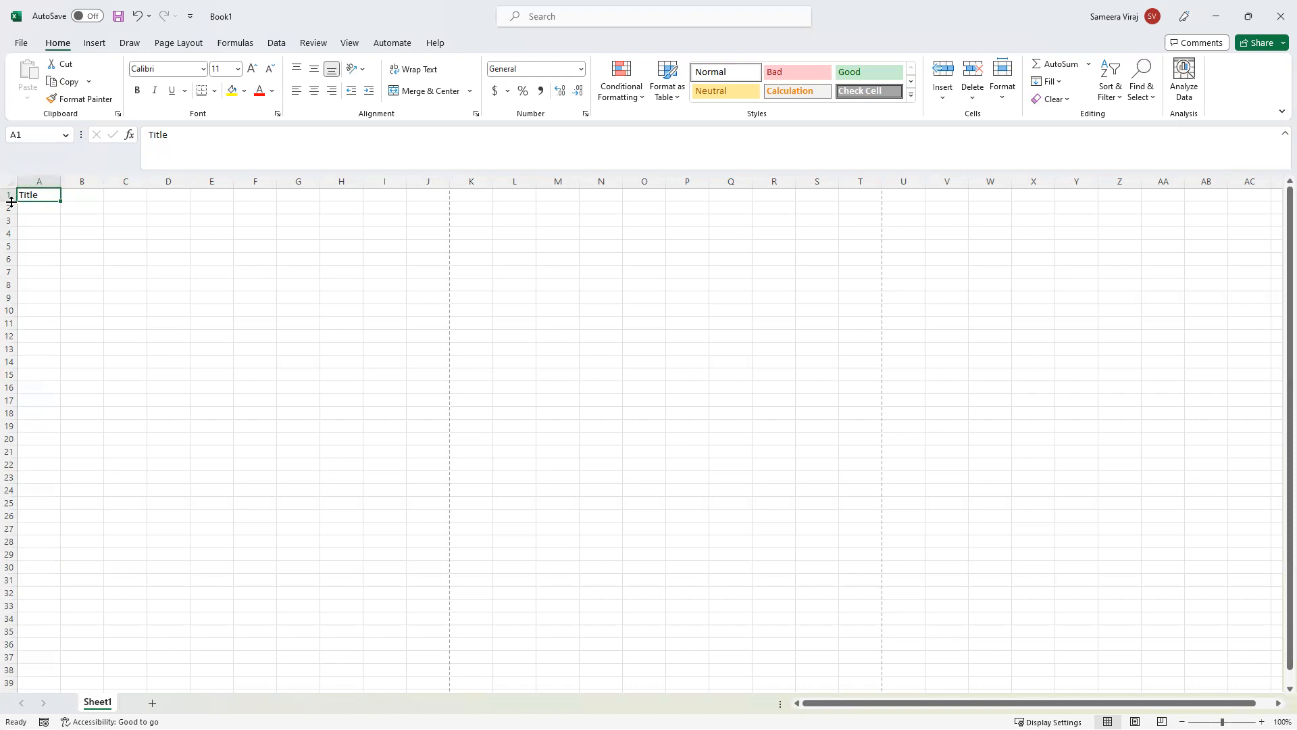
Select all of column A and look over the sheet's extent.
{"action": "left_click", "coordinate": [39, 177]}
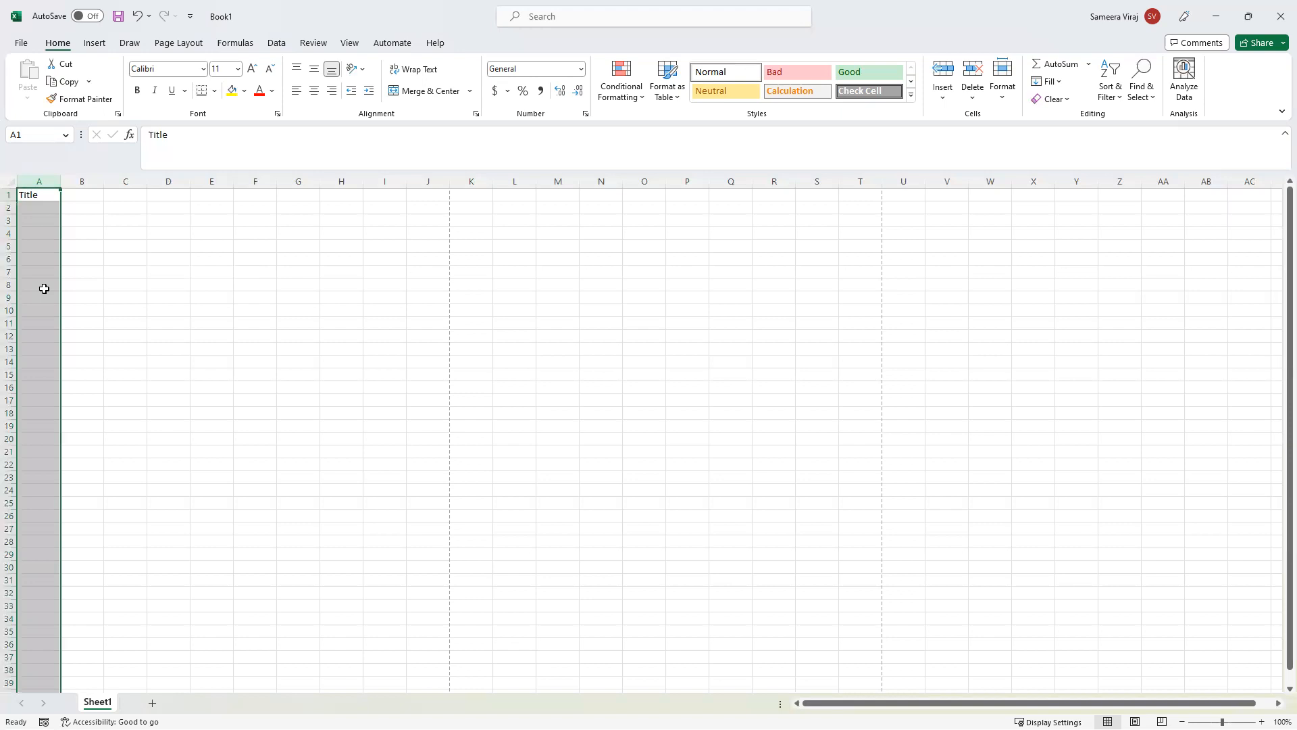
{"action": "left_click_drag", "start_coordinate": [1277, 259], "coordinate": [1278, 353]}
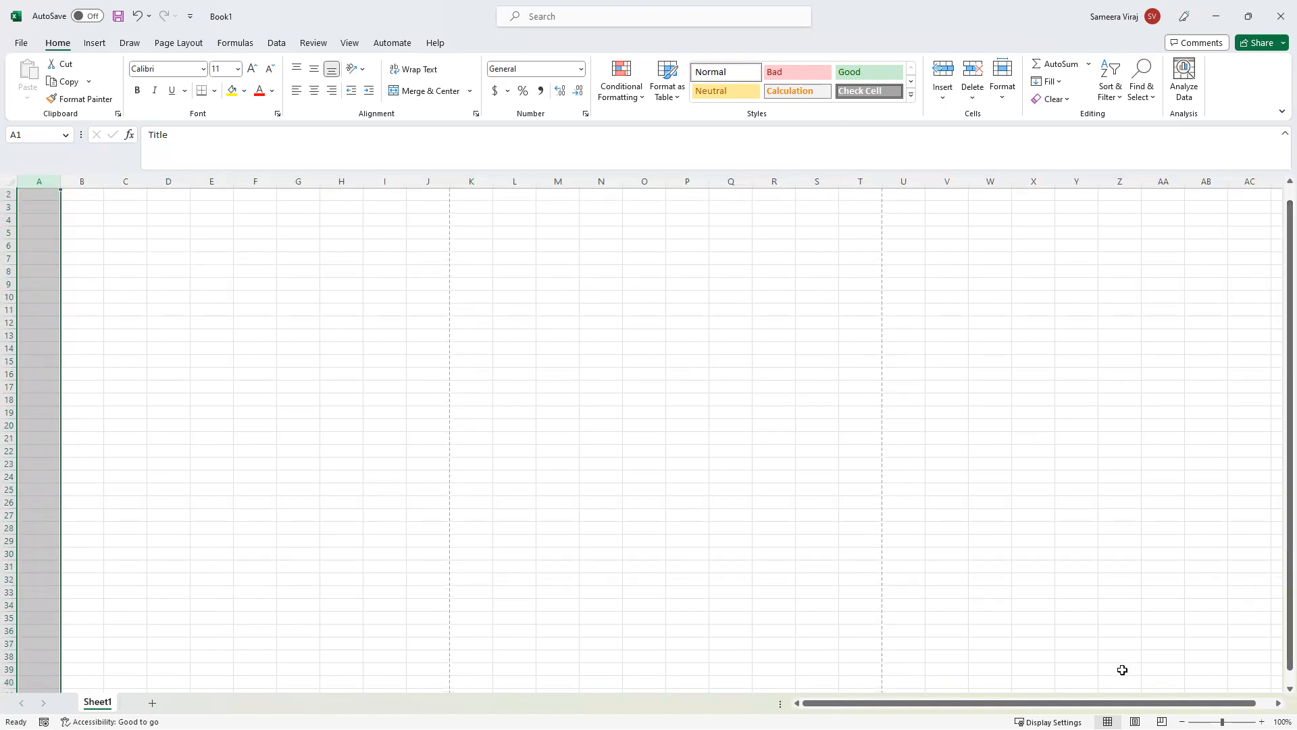
{"action": "mouse_move", "coordinate": [1038, 707]}
{"action": "left_mouse_down"}
{"action": "mouse_move", "coordinate": [1005, 706]}
{"action": "mouse_move", "coordinate": [1046, 707]}
{"action": "left_mouse_up"}
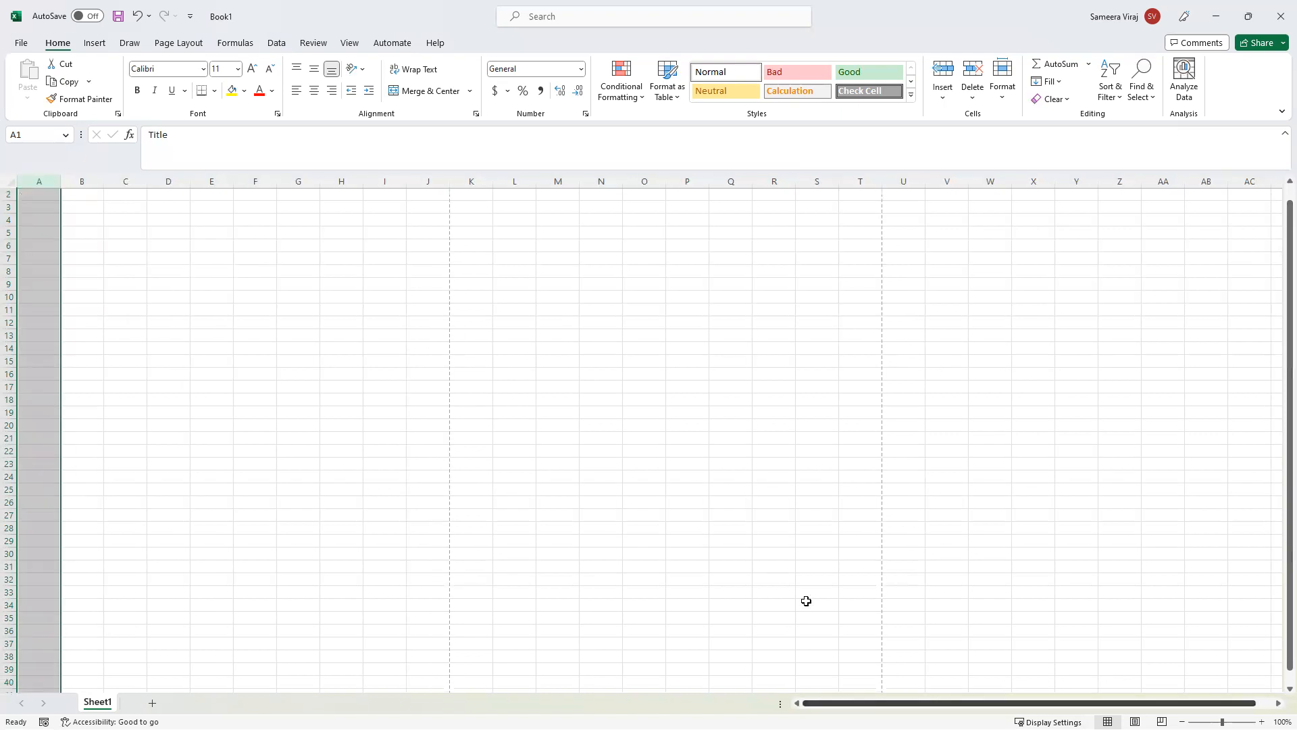
Move the whole of column A, containing the text Title, to column F.
{"action": "left_click_drag", "start_coordinate": [1276, 245], "coordinate": [1278, 331]}
{"action": "scroll", "coordinate": [38, 326], "scroll_direction": "down", "scroll_amount": 10}
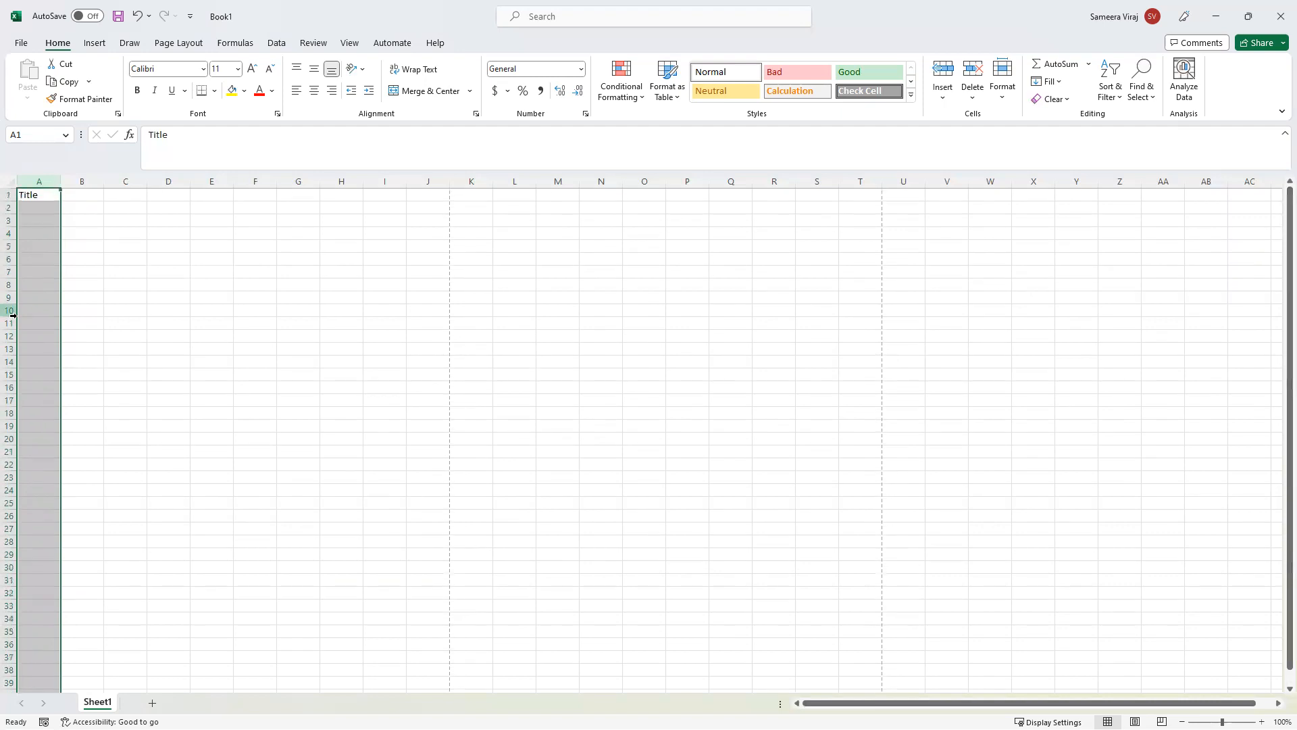
{"action": "scroll", "coordinate": [38, 327], "scroll_direction": "down", "scroll_amount": 20}
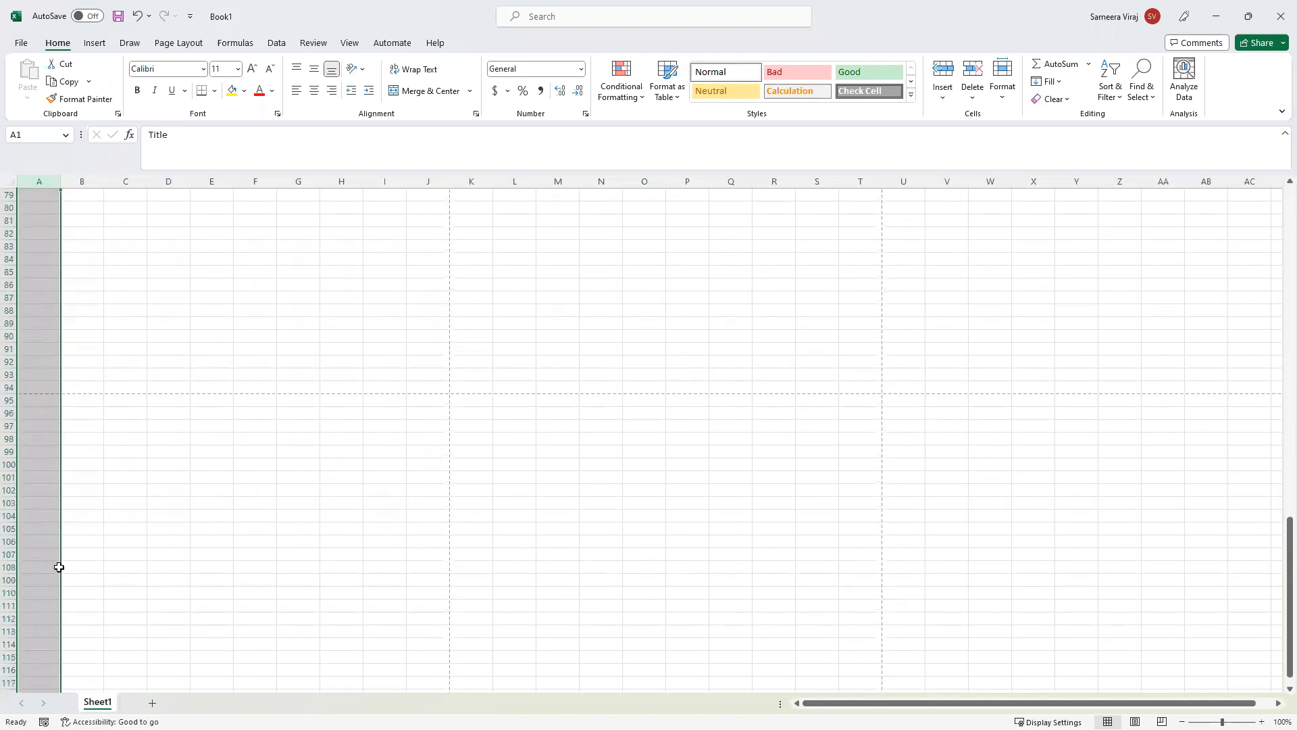
{"action": "scroll", "coordinate": [58, 597], "scroll_direction": "down", "scroll_amount": 20}
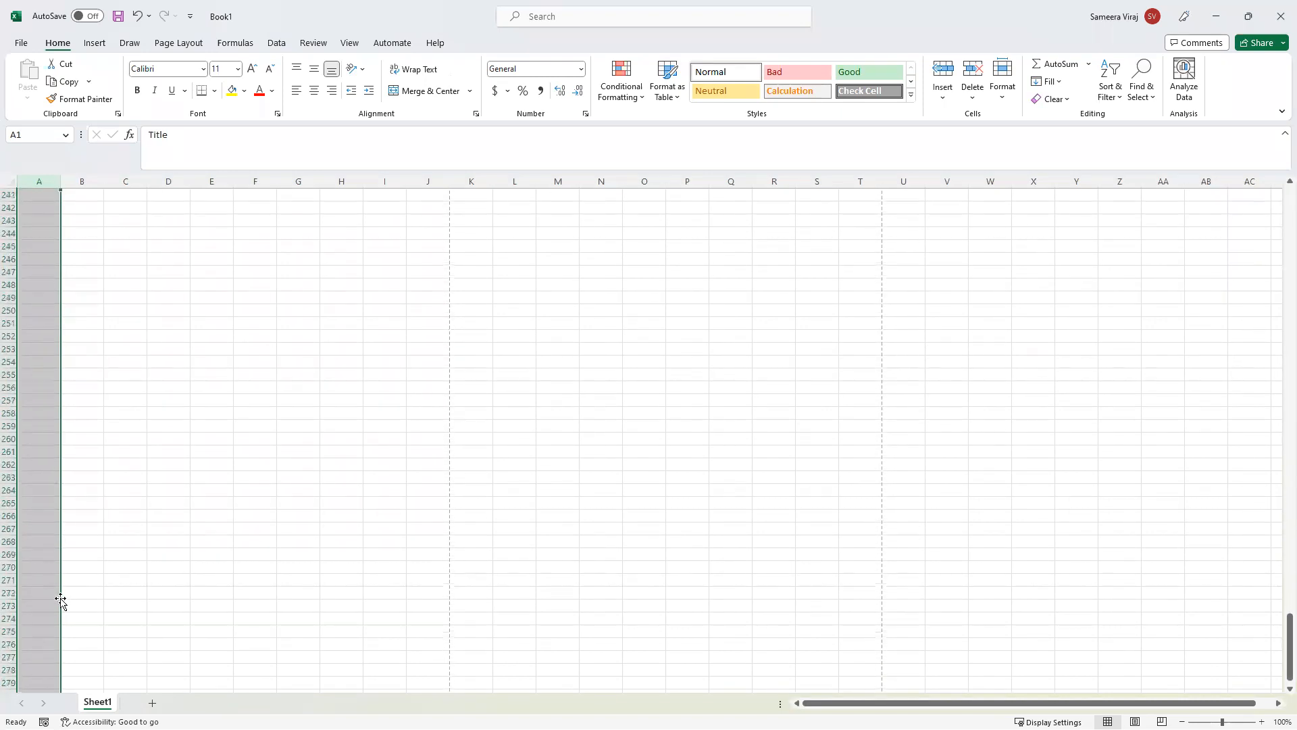
{"action": "scroll", "coordinate": [61, 600], "scroll_direction": "up", "scroll_amount": 20}
{"action": "scroll", "coordinate": [44, 566], "scroll_direction": "up", "scroll_amount": 20}
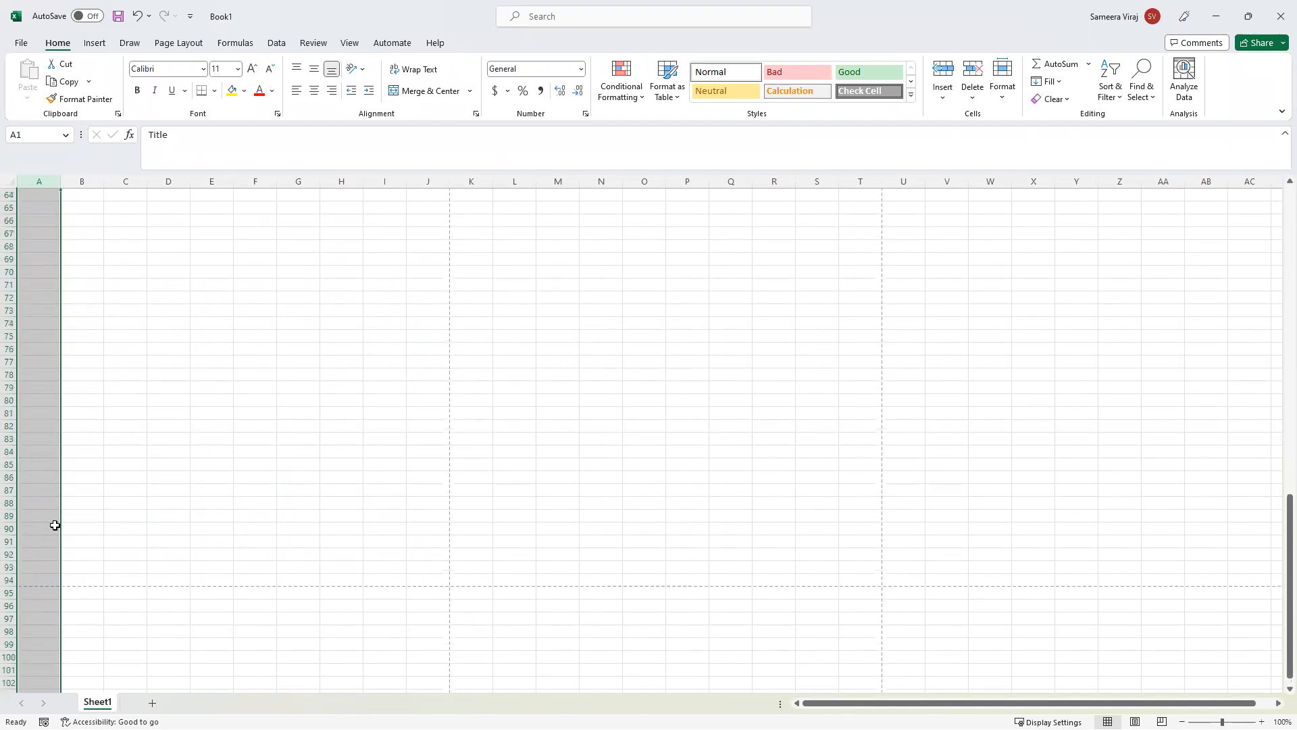
{"action": "scroll", "coordinate": [59, 521], "scroll_direction": "up", "scroll_amount": 7}
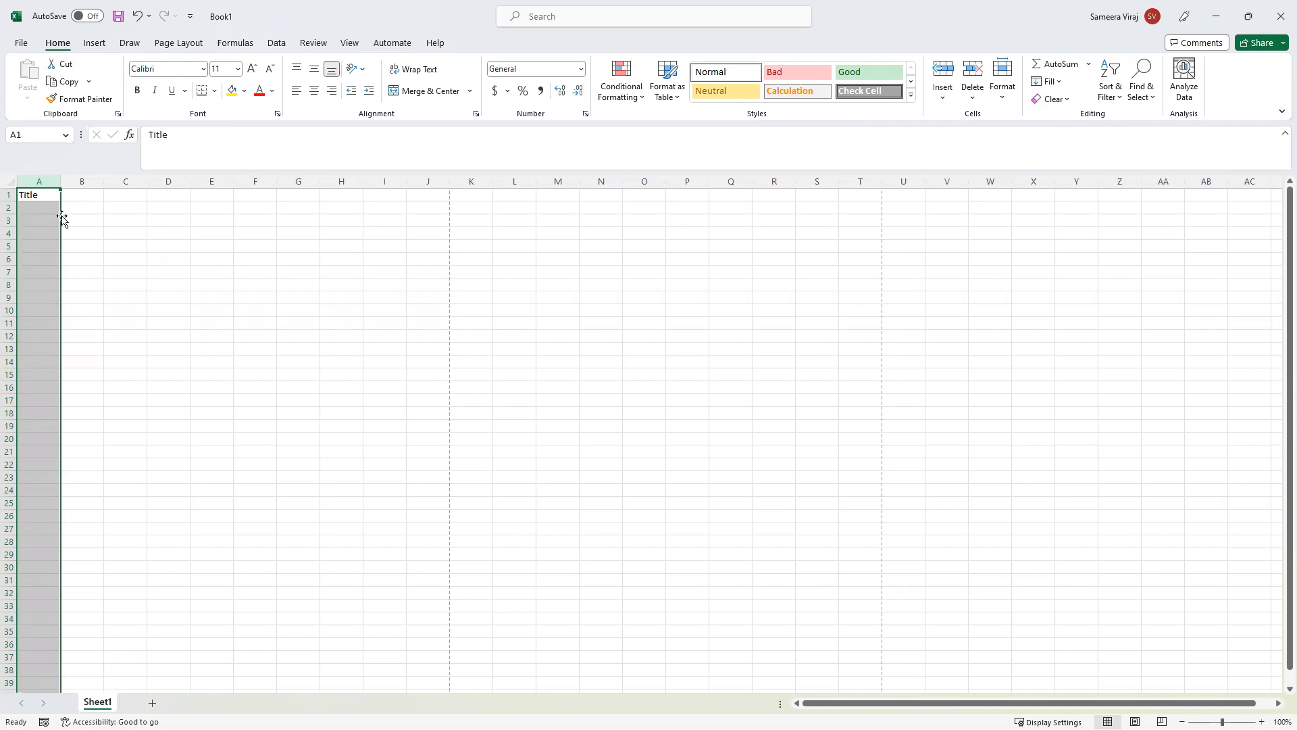
{"action": "left_click_drag", "start_coordinate": [62, 218], "coordinate": [259, 216]}
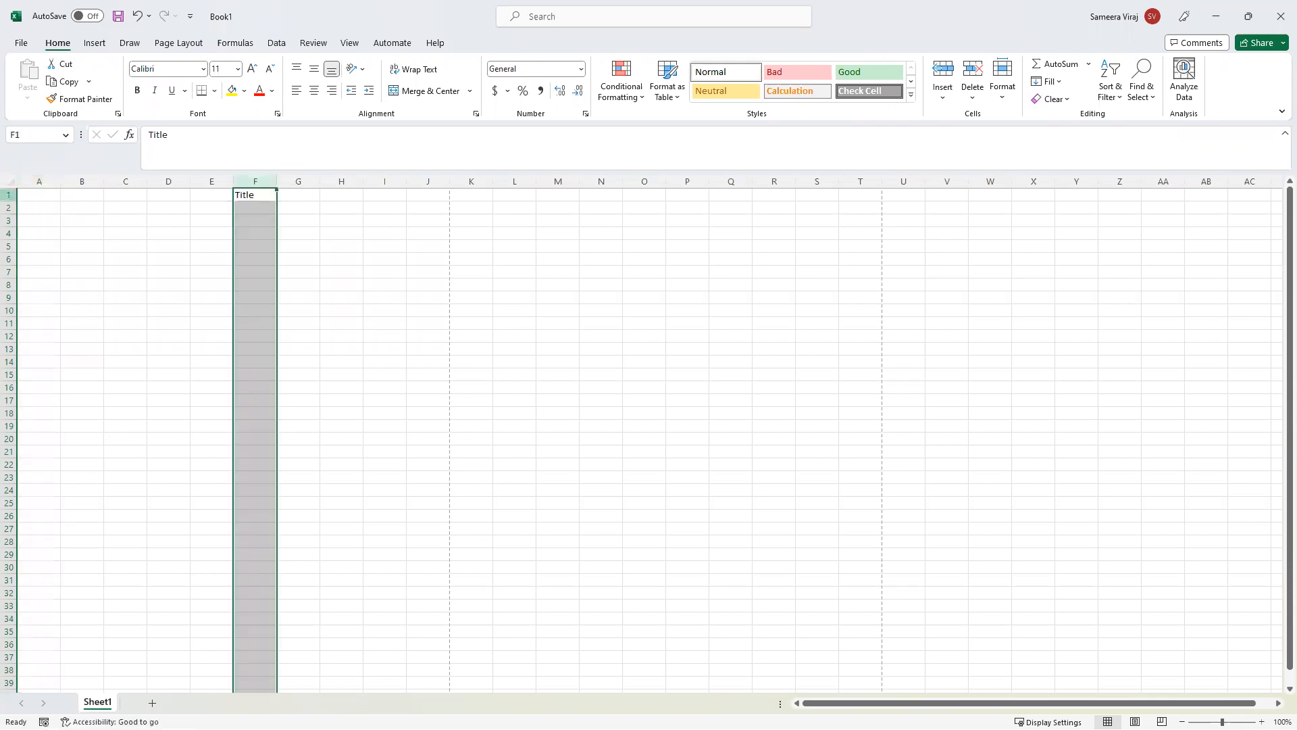
Move the entire row 1 to row 6 and back to row 1.
{"action": "left_click", "coordinate": [10, 195]}
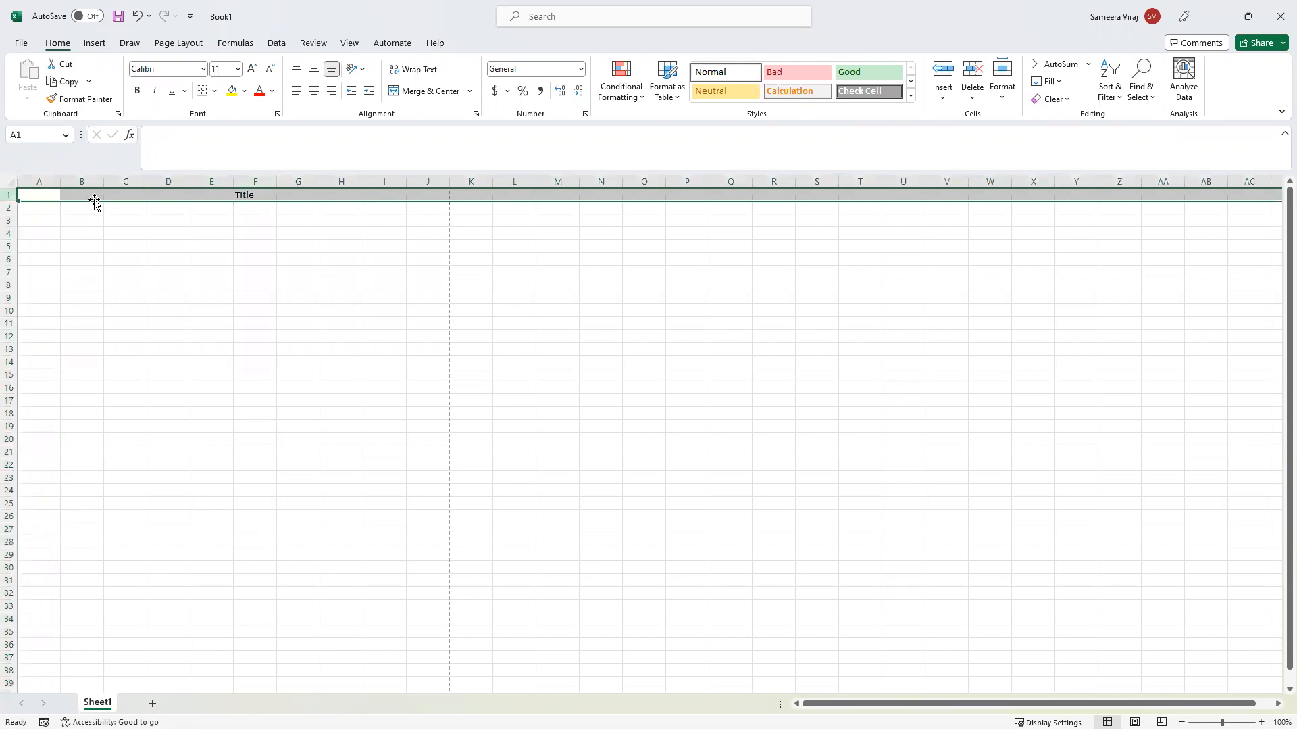
{"action": "left_click_drag", "start_coordinate": [98, 203], "coordinate": [98, 259]}
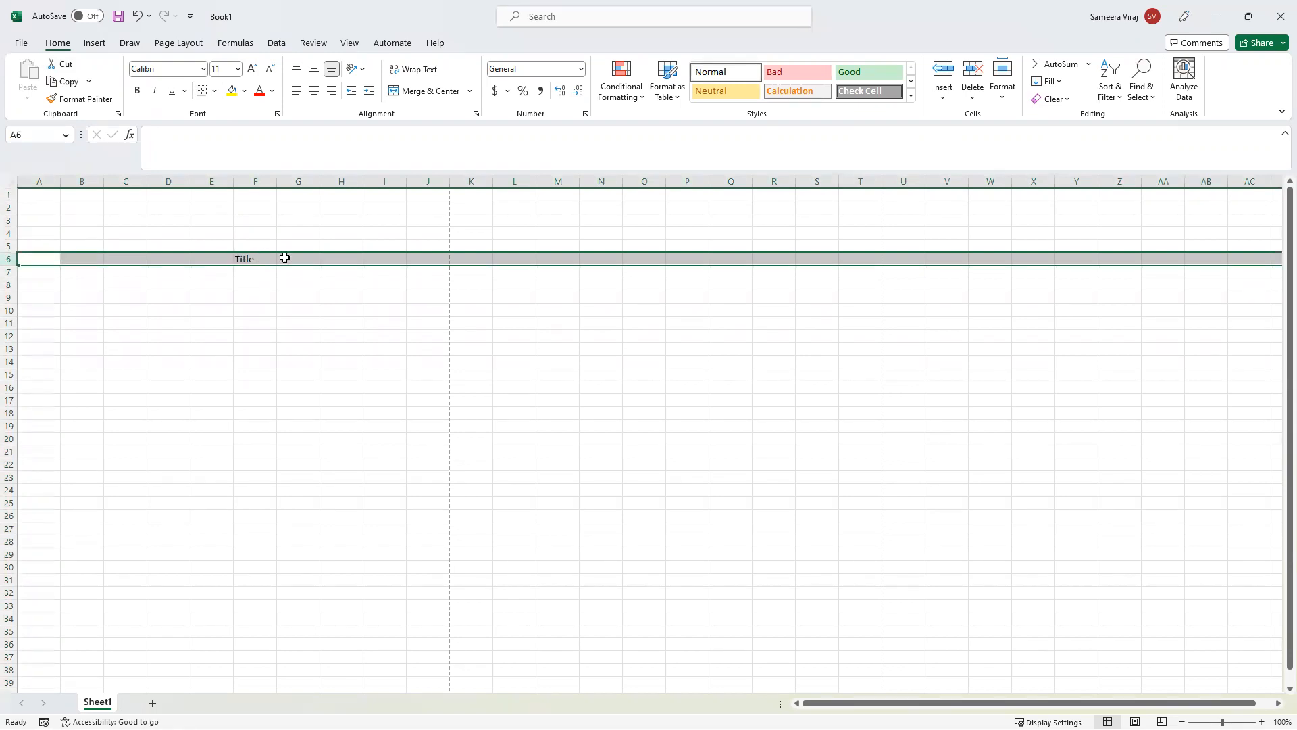
{"action": "left_click_drag", "start_coordinate": [283, 254], "coordinate": [281, 195]}
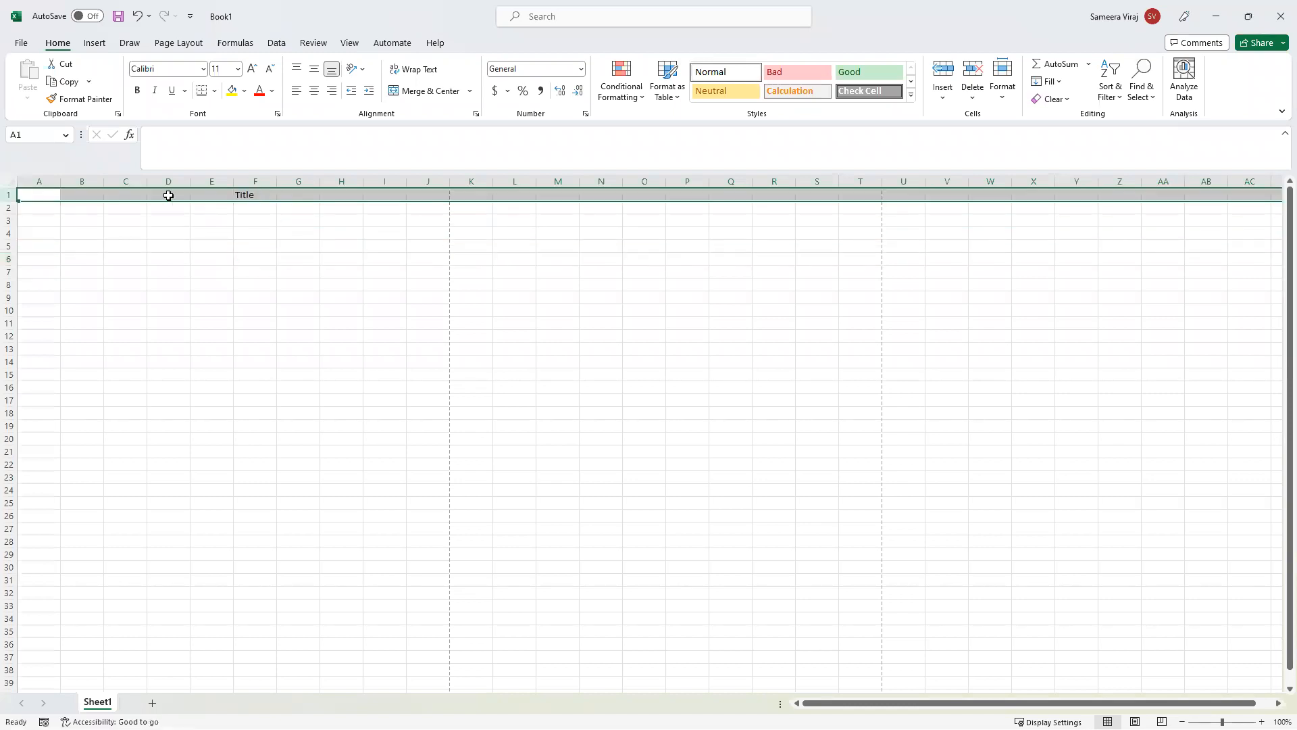
Enter the headings Name in cell G1 and Age in cell H1, beside Title.
{"action": "left_click", "coordinate": [258, 196]}
{"action": "left_click", "coordinate": [298, 195]}
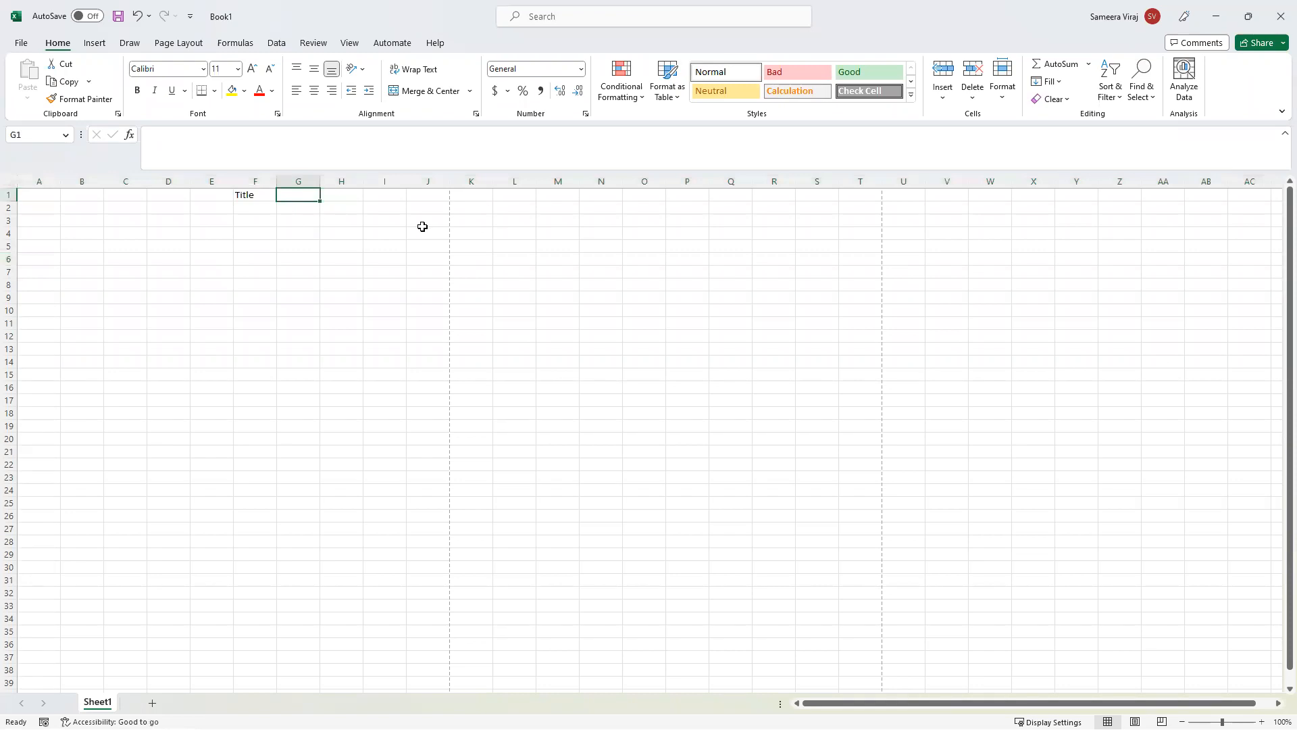
{"action": "type", "text": "new"}
{"action": "key", "text": "BackSpace"}
{"action": "key", "text": "BackSpace"}
{"action": "key", "text": "BackSpace"}
{"action": "type", "text": "Name"}
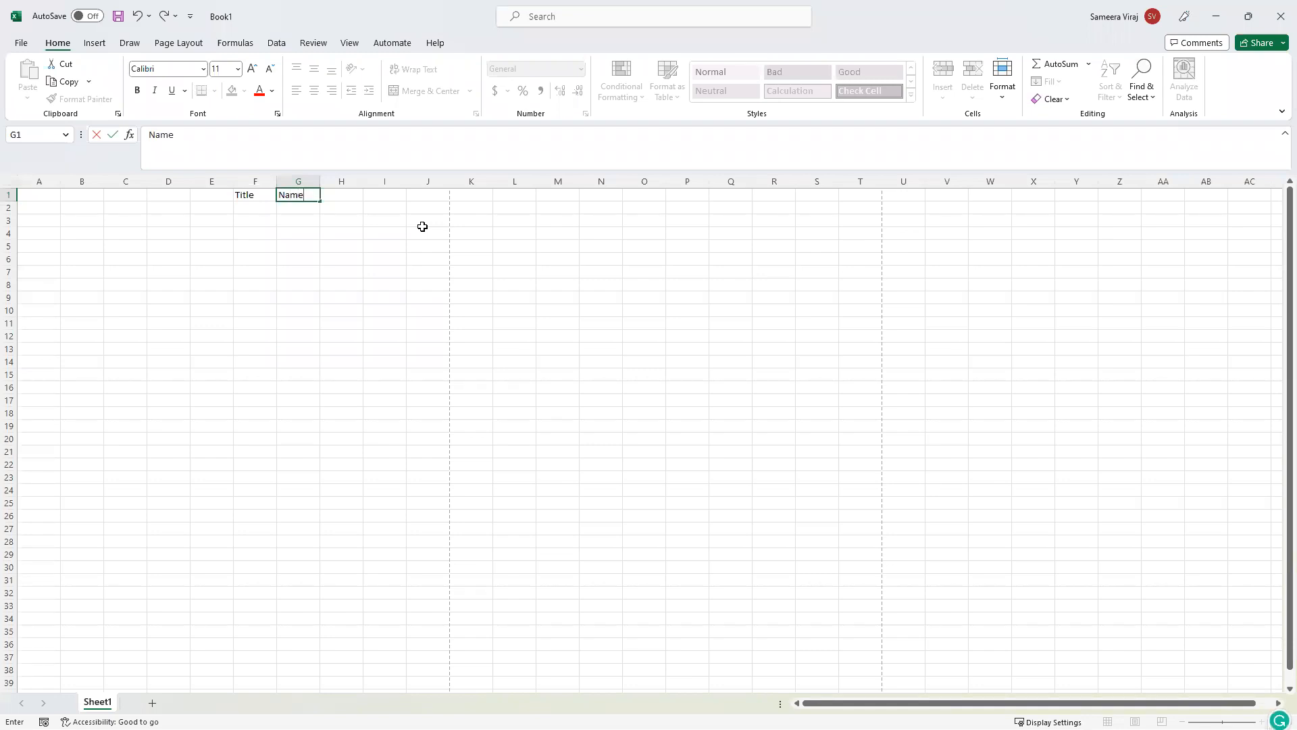
{"action": "key", "text": "Tab"}
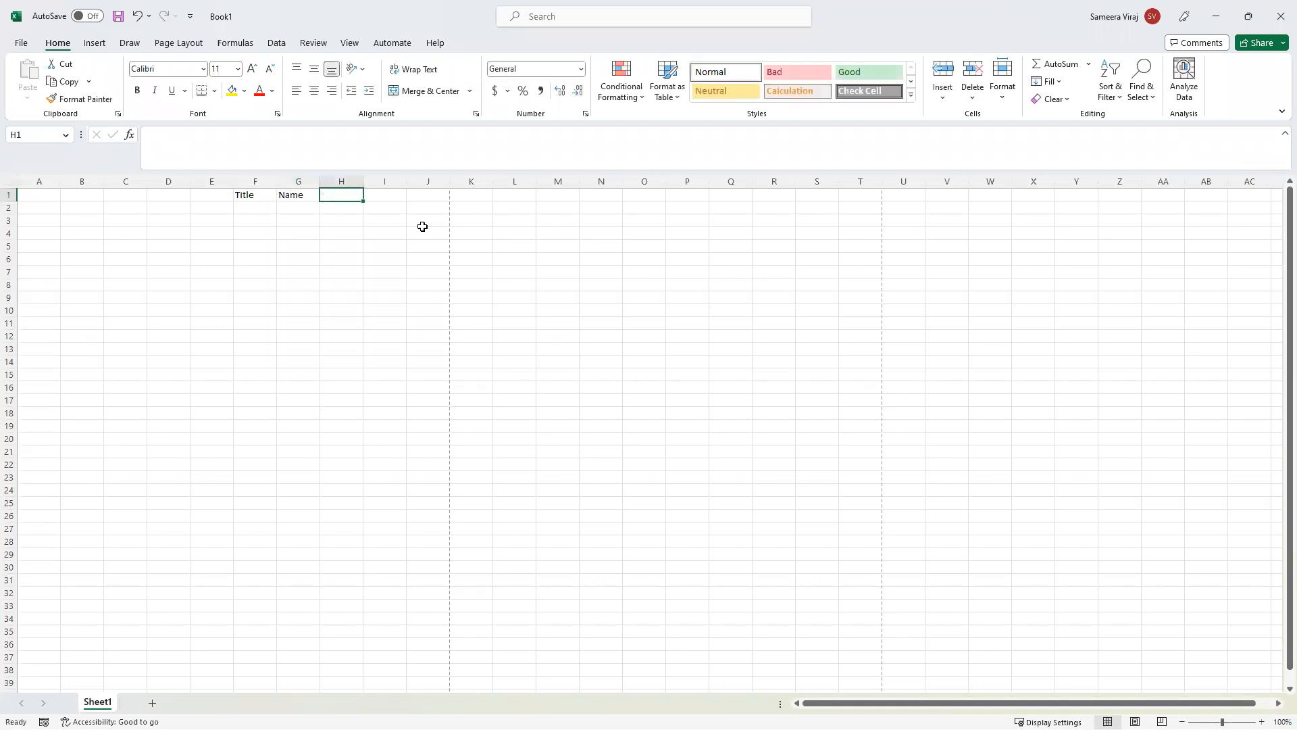
{"action": "type", "text": "Age"}
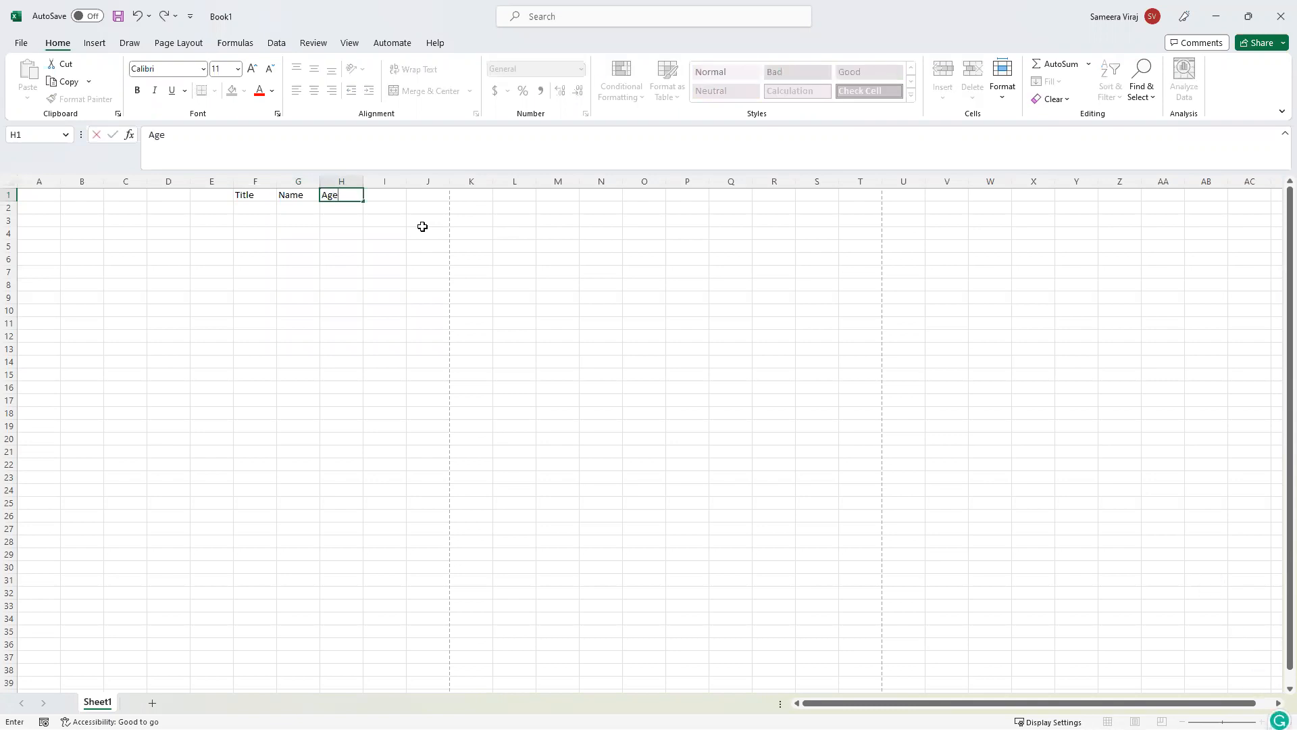
{"action": "left_click", "coordinate": [315, 257]}
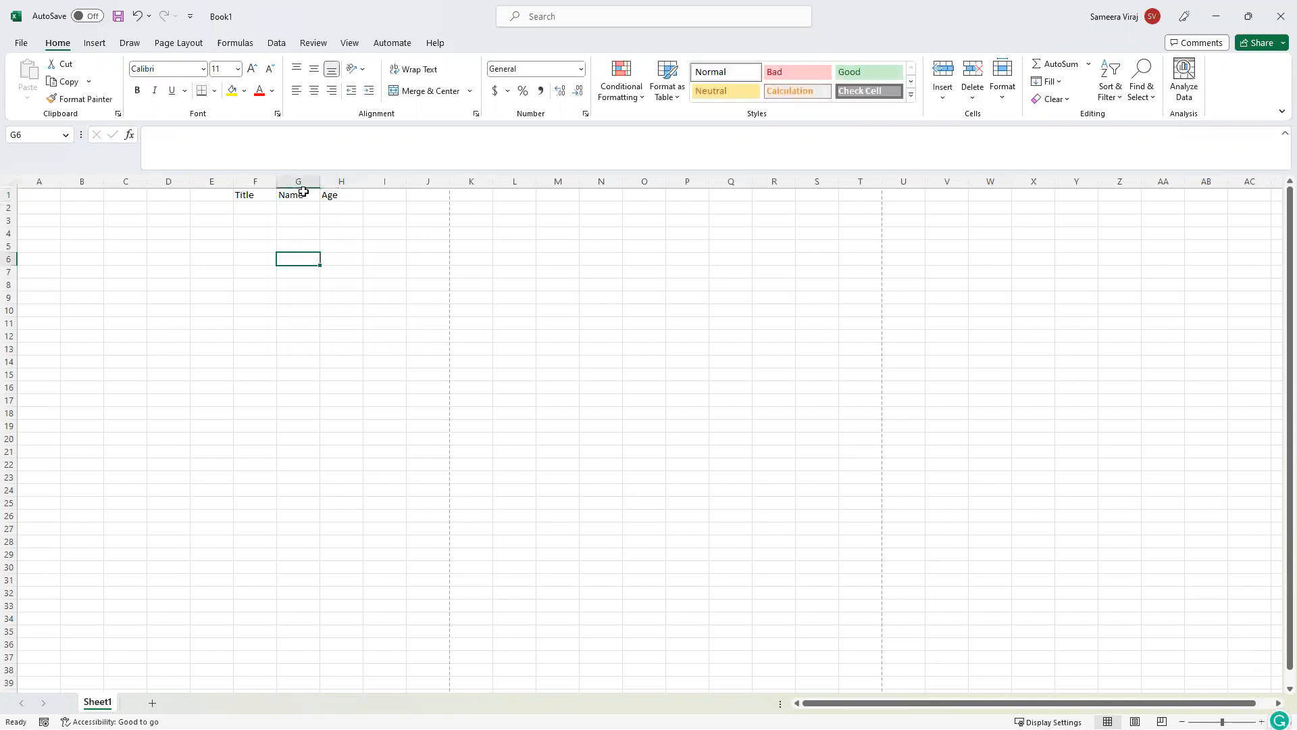
Move the whole of column F to column C, and enter Mr in C2 and Ms in C3.
{"action": "left_click", "coordinate": [255, 181]}
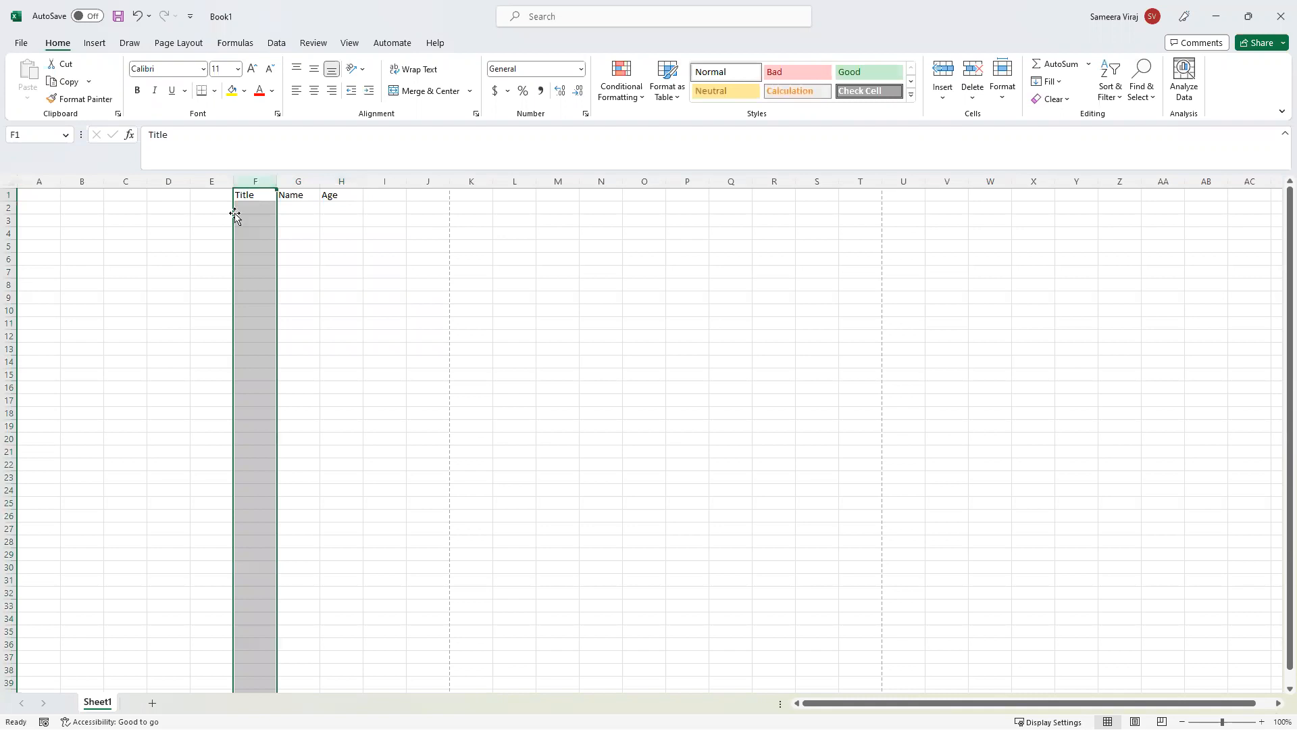
{"action": "left_click_drag", "start_coordinate": [233, 214], "coordinate": [130, 222]}
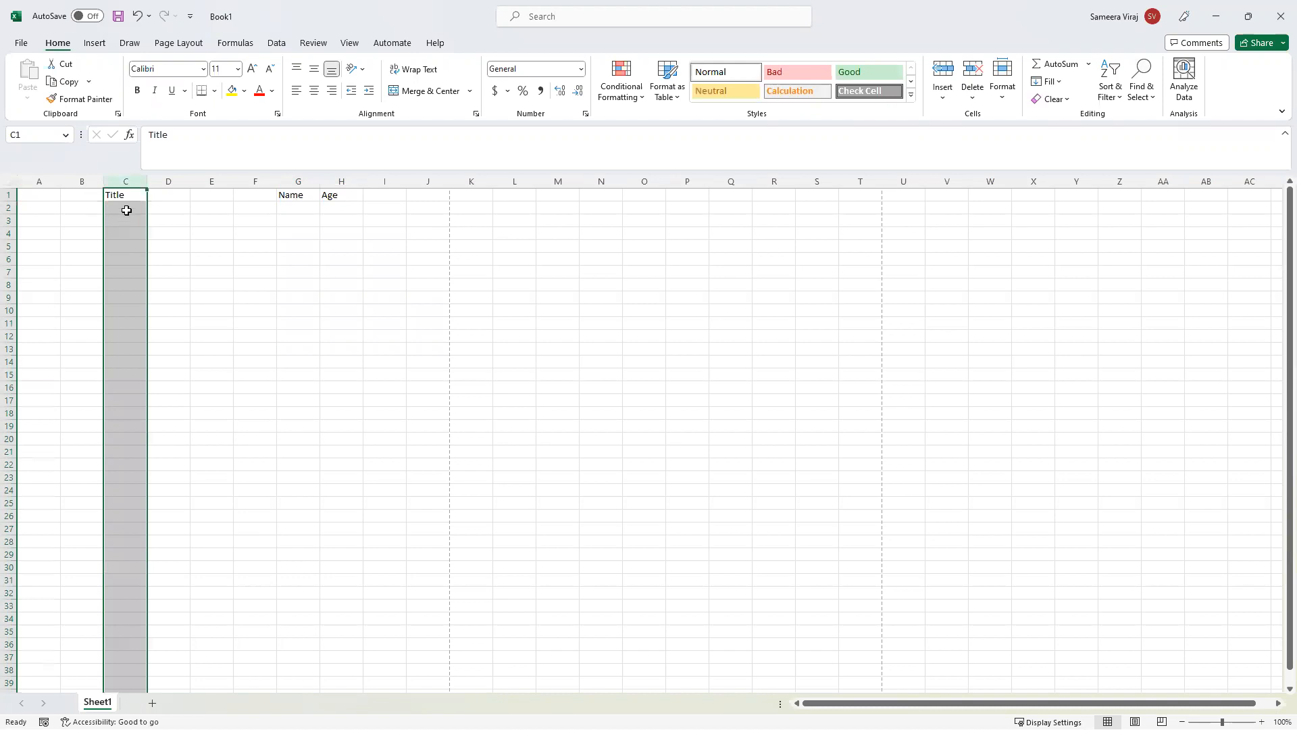
{"action": "left_click", "coordinate": [126, 211]}
{"action": "type", "text": "Mr"}
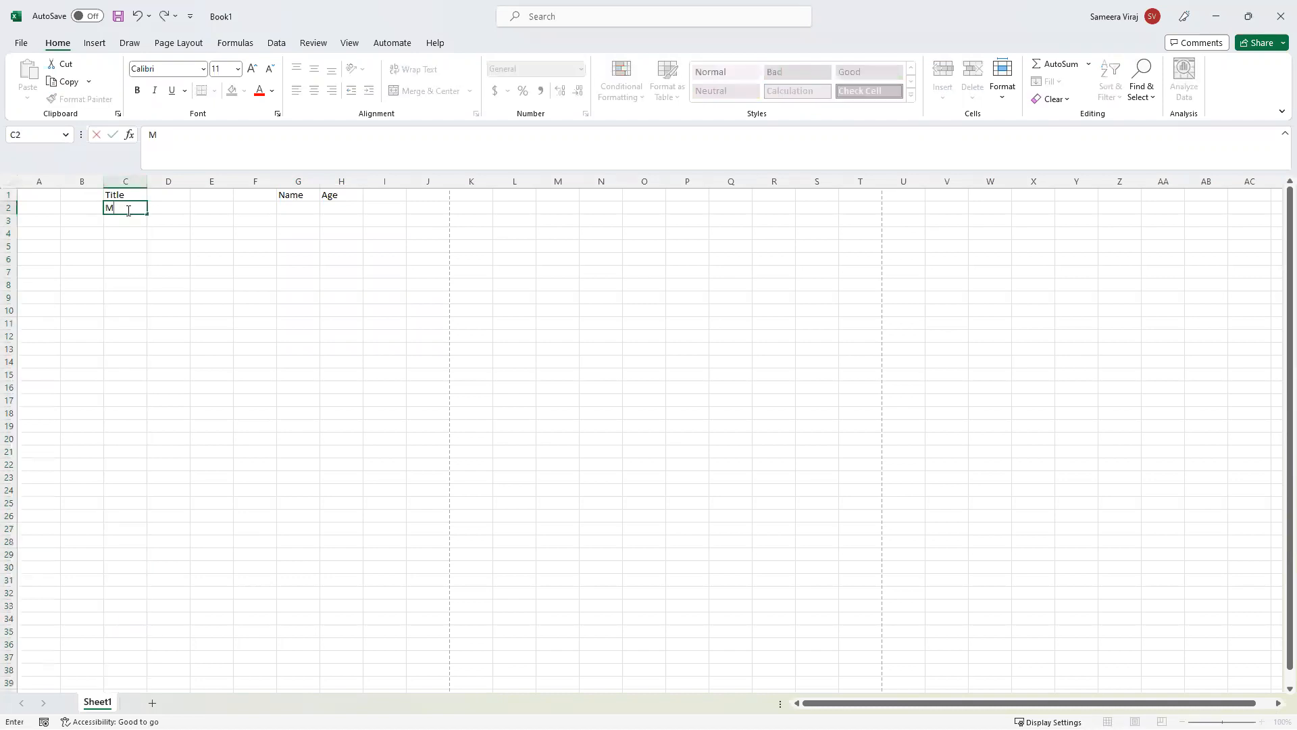
{"action": "key", "text": "Return"}
{"action": "type", "text": "Ms"}
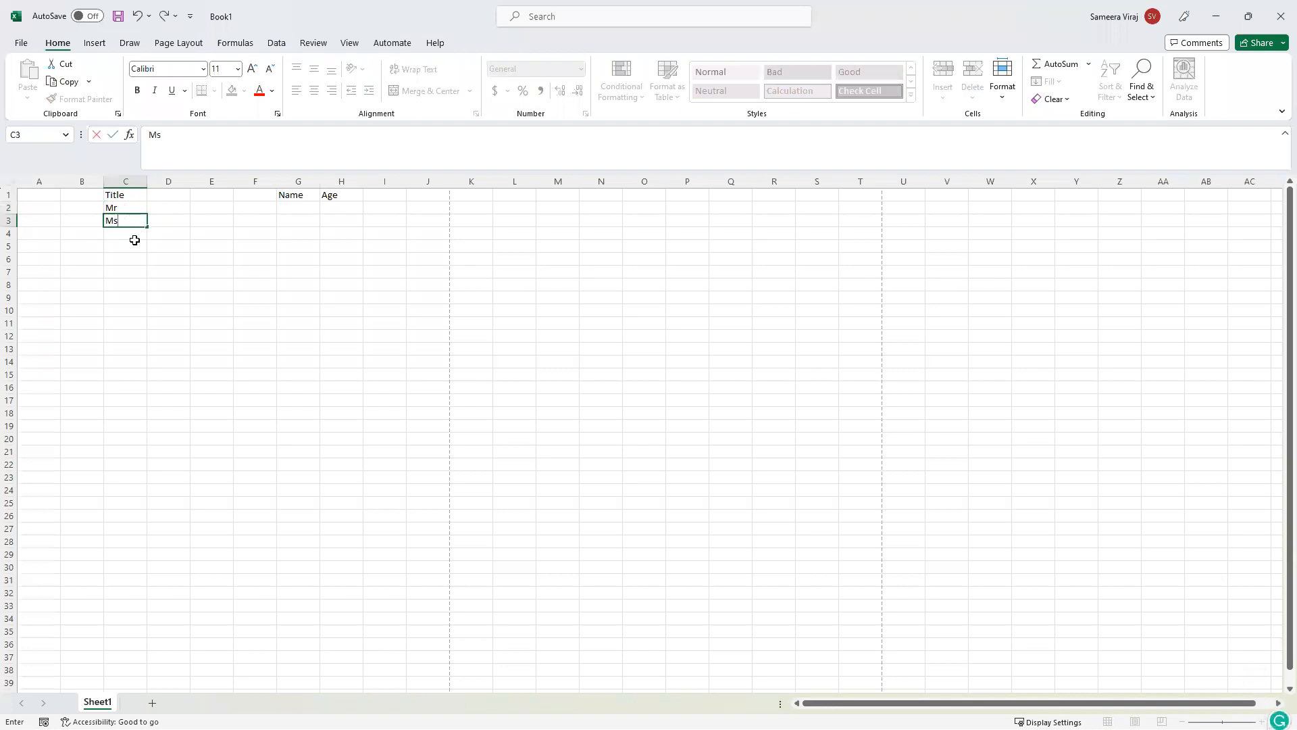
{"action": "key", "text": "Return"}
Move only the Title cell from C1 to G8, and undo that move.
{"action": "left_click", "coordinate": [127, 181]}
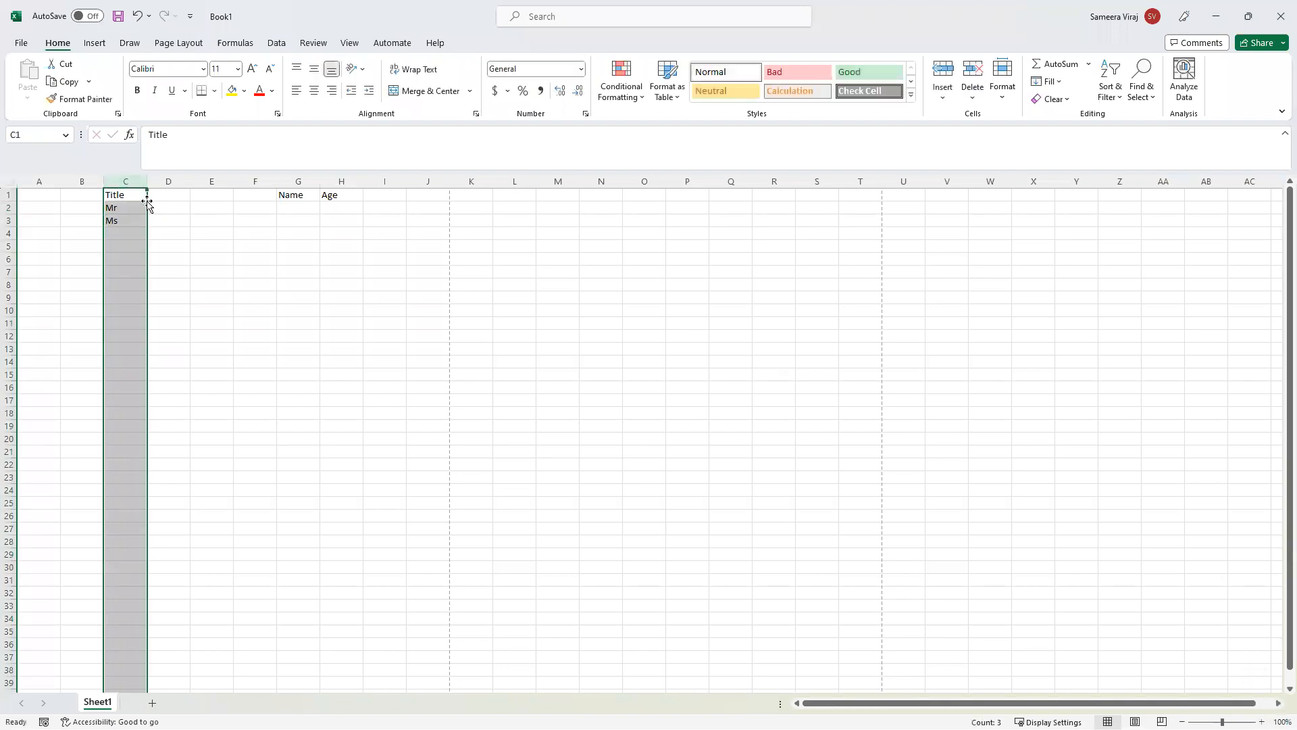
{"action": "left_click", "coordinate": [130, 197]}
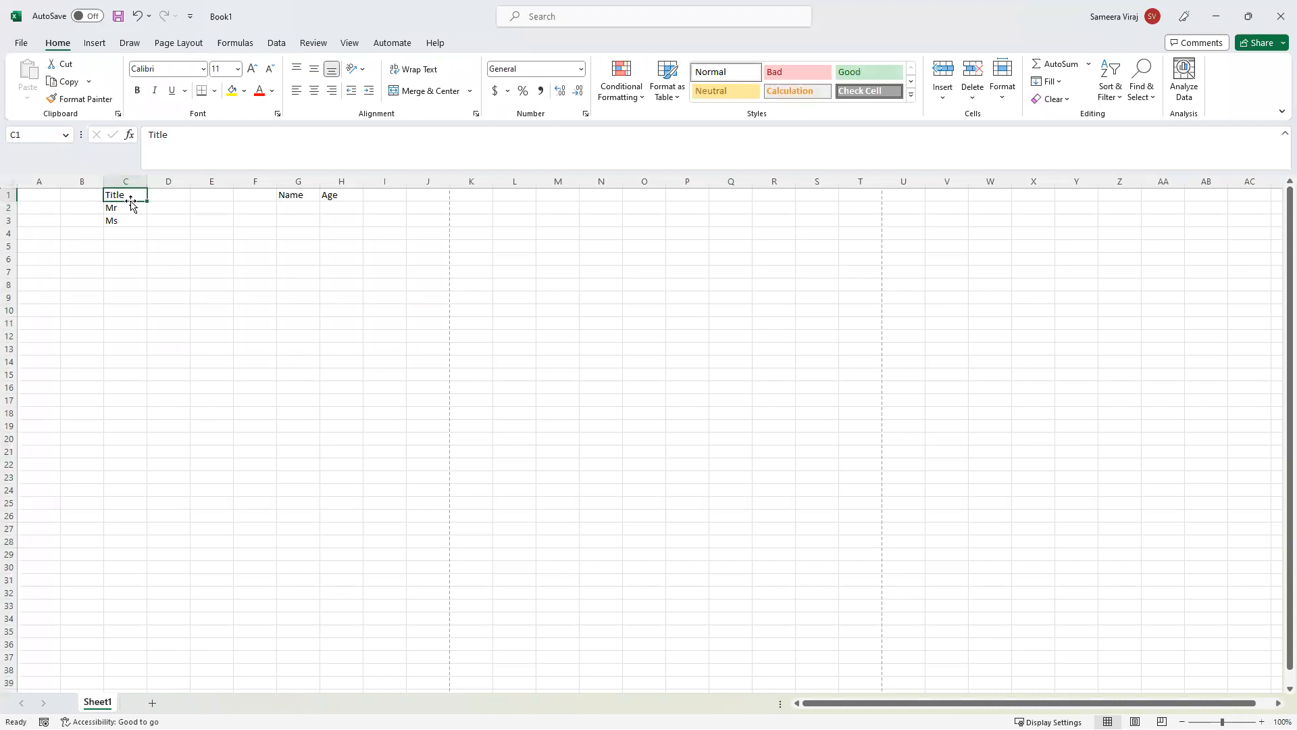
{"action": "left_click_drag", "start_coordinate": [131, 204], "coordinate": [279, 292]}
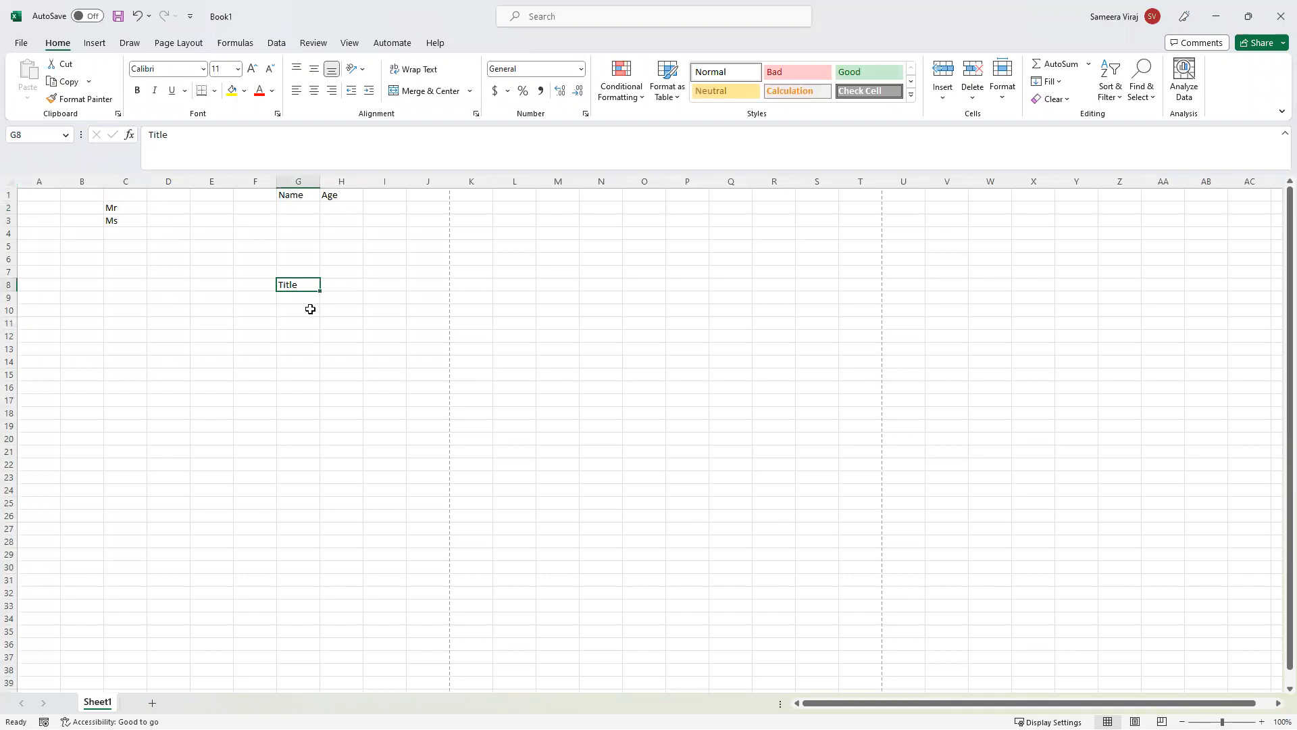
{"action": "key", "text": "ctrl+z"}
Move the whole of column C, with Title, Mr and Ms, to column E.
{"action": "left_click", "coordinate": [125, 181]}
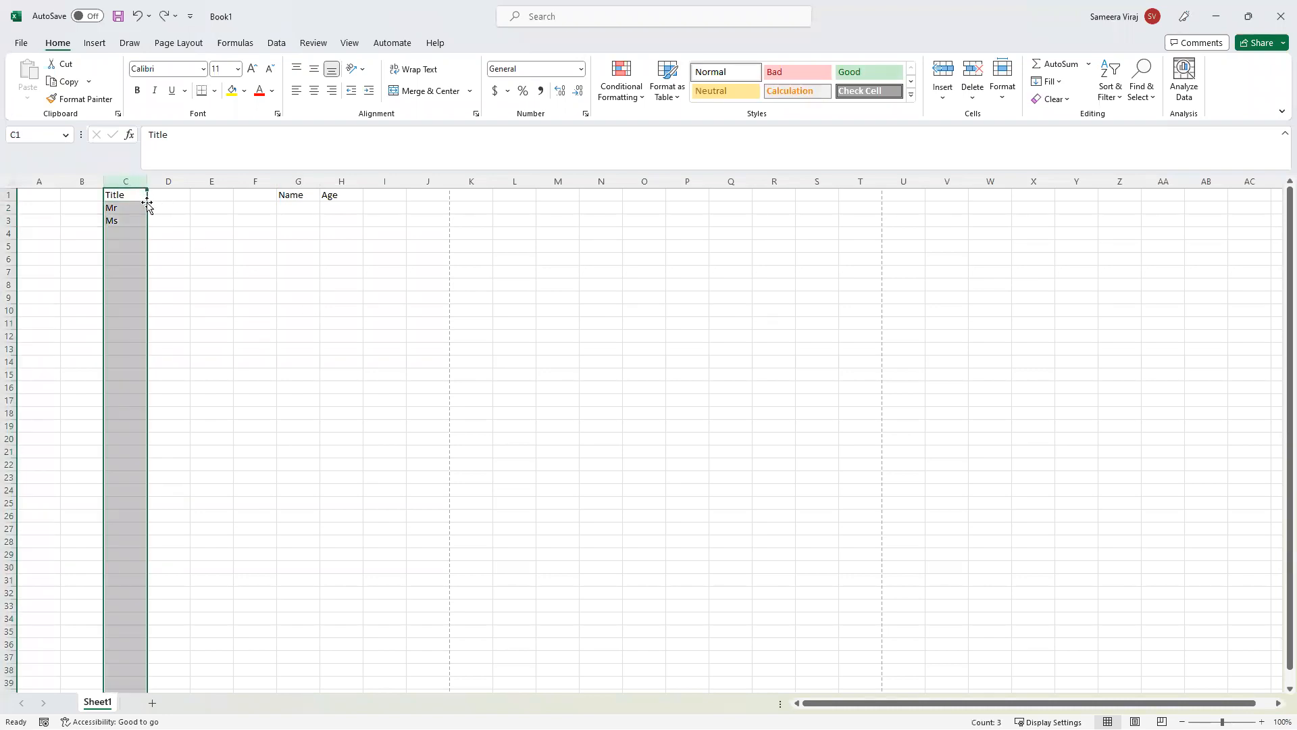
{"action": "left_click_drag", "start_coordinate": [157, 208], "coordinate": [226, 201]}
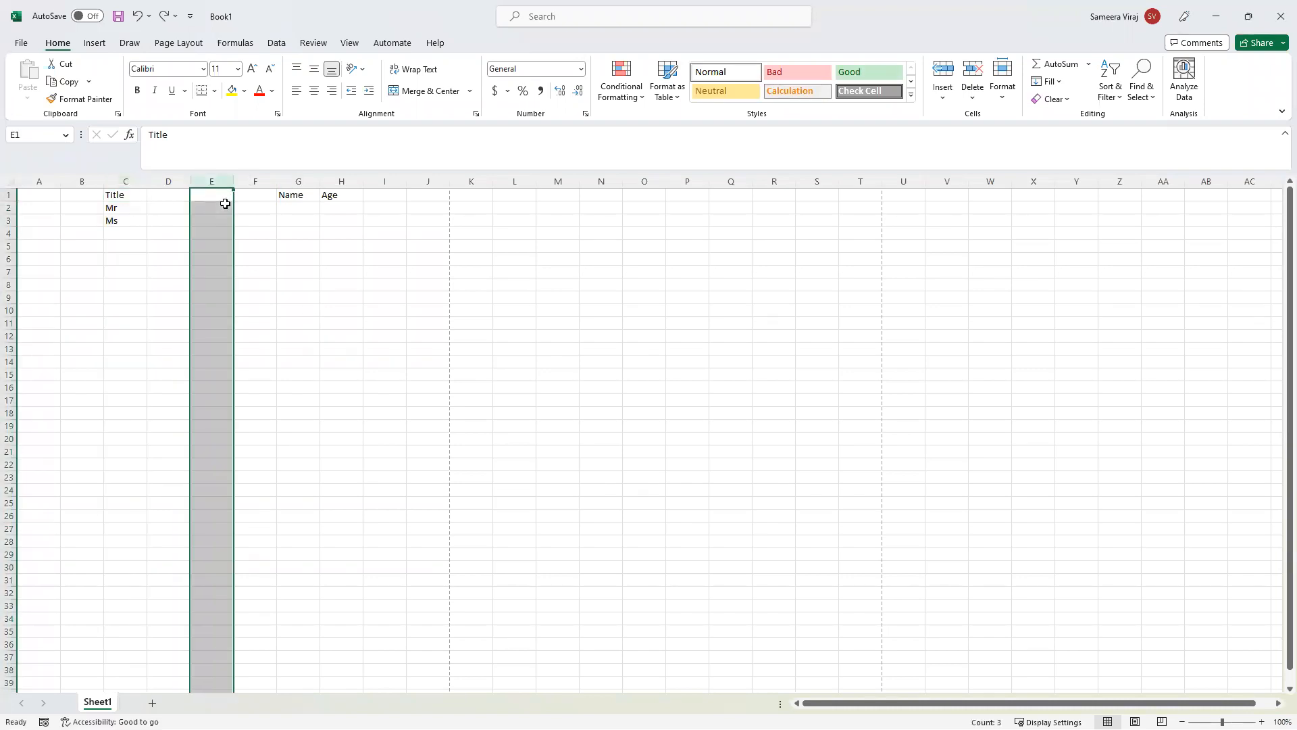
Move the entire heading row 1 to row 8, and undo that move.
{"action": "left_click", "coordinate": [7, 198]}
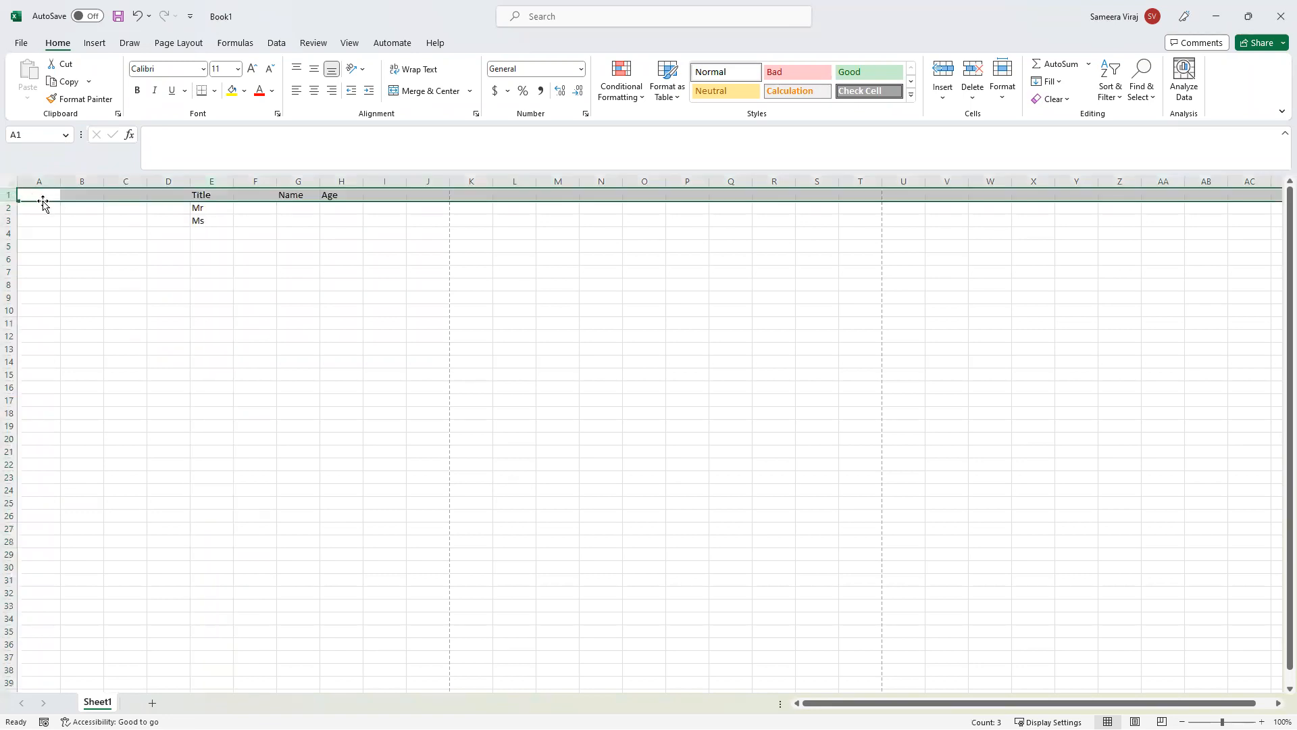
{"action": "left_click_drag", "start_coordinate": [44, 202], "coordinate": [49, 281]}
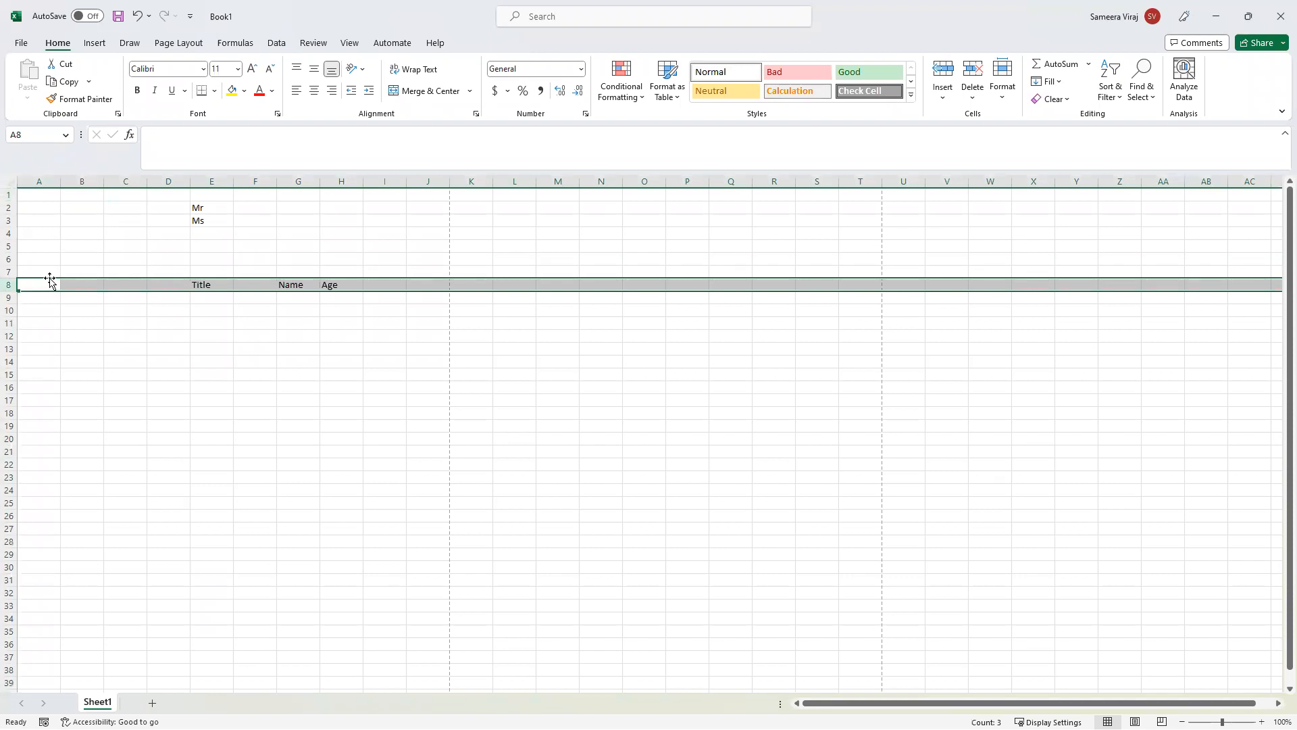
{"action": "key", "text": "ctrl+z"}
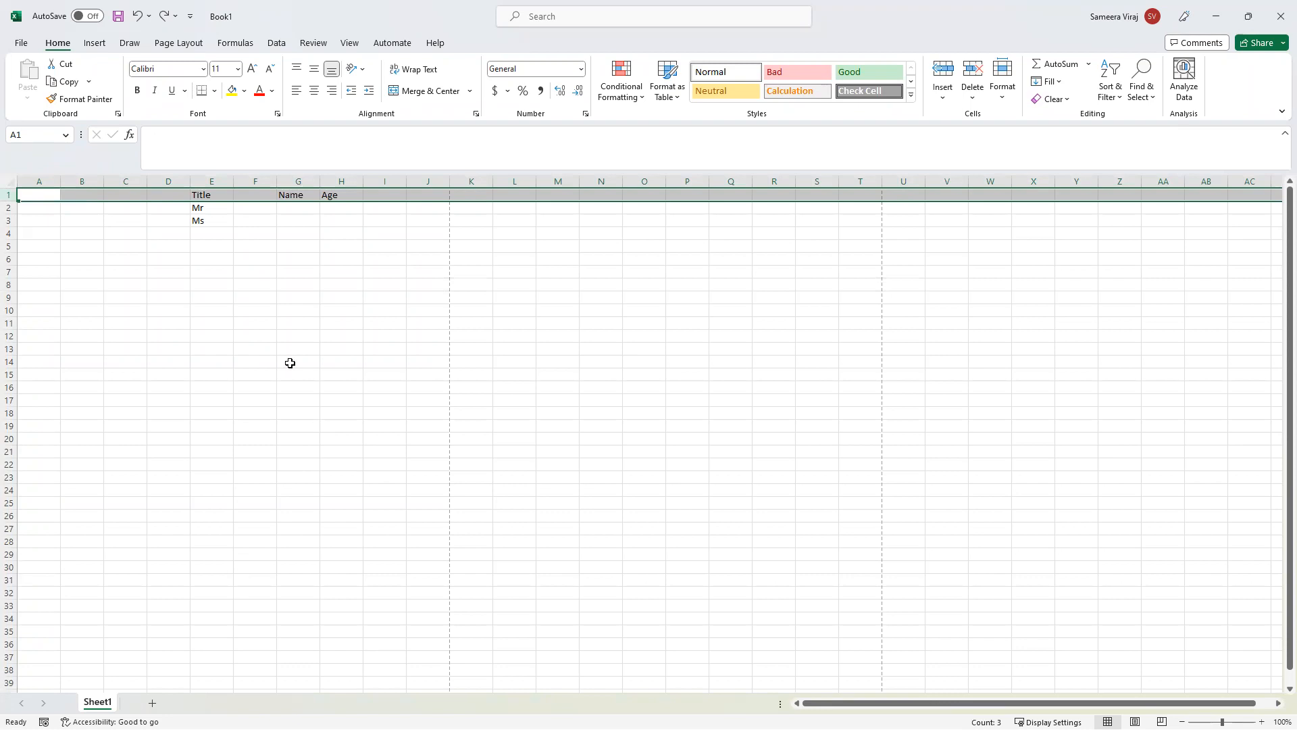
Move the data block E1:H3 so that it starts in cell A1.
{"action": "left_click_drag", "start_coordinate": [211, 194], "coordinate": [115, 218]}
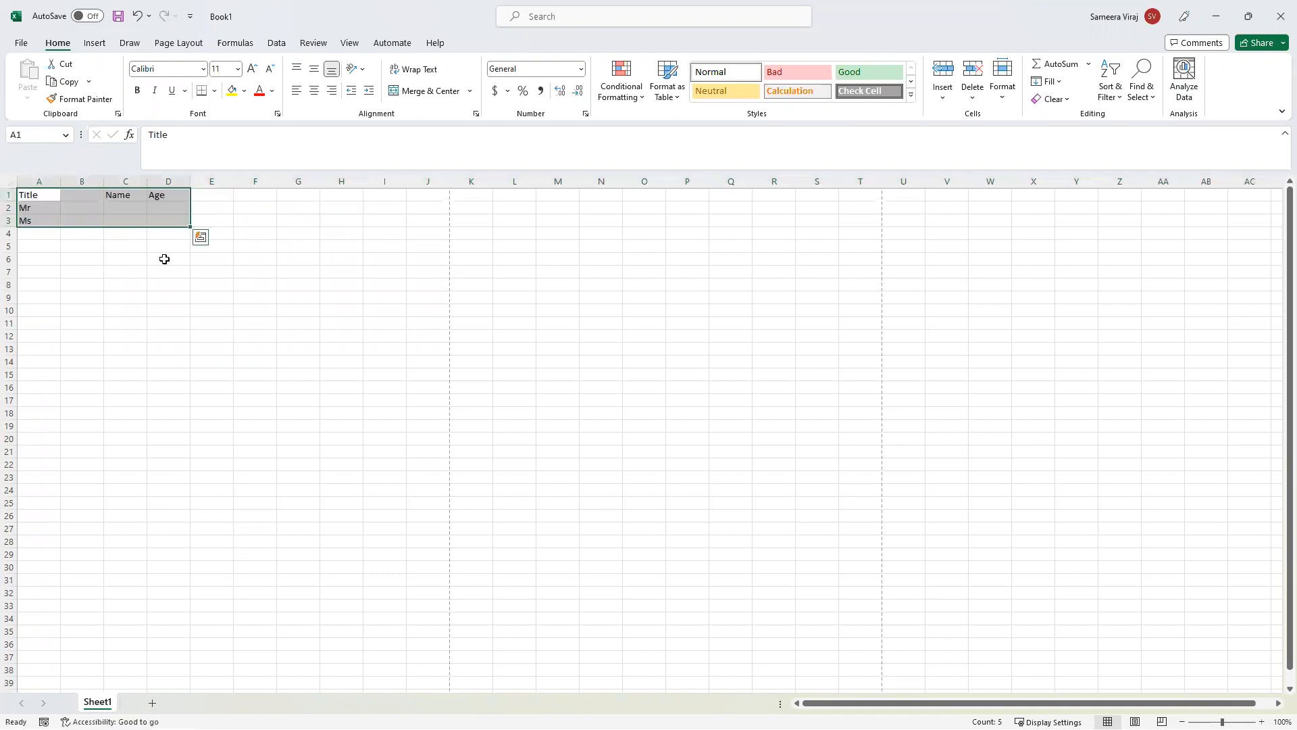
{"action": "left_click", "coordinate": [164, 259]}
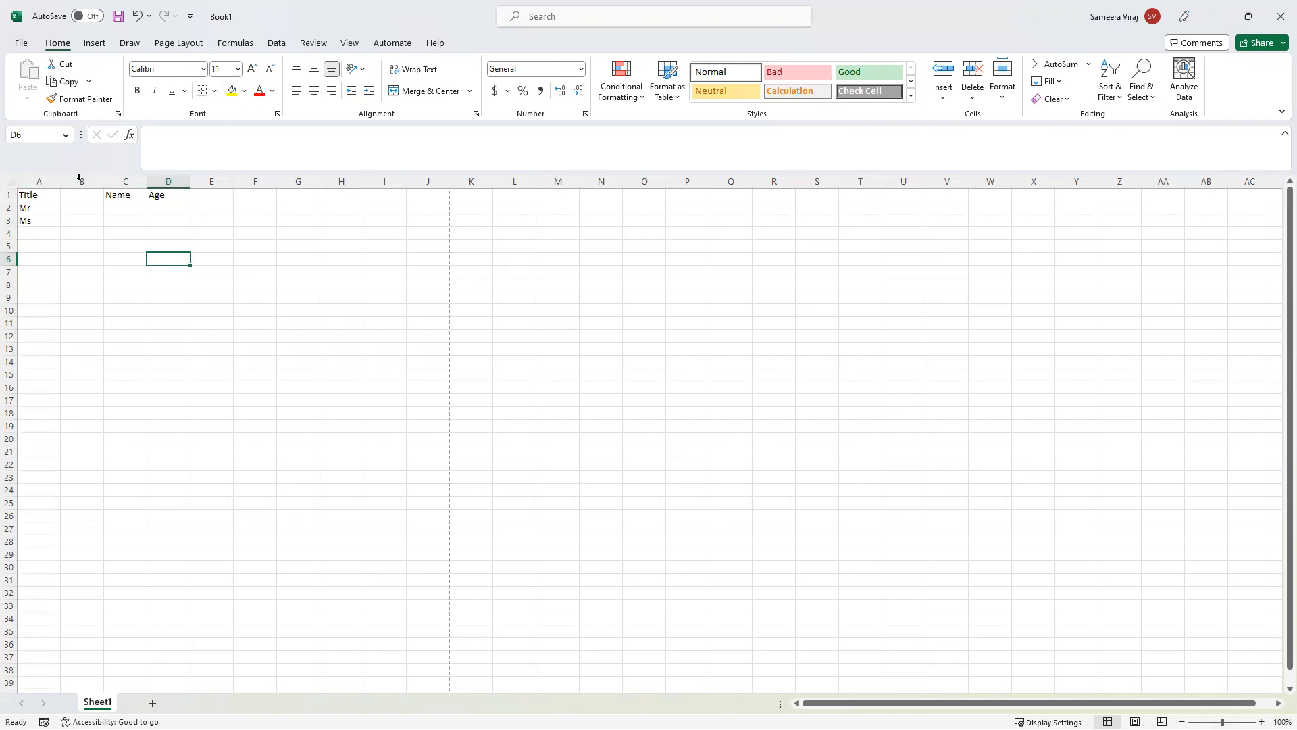
Set the font of the range A1:D3 to Abadi, size 12.
{"action": "left_click_drag", "start_coordinate": [36, 195], "coordinate": [145, 217]}
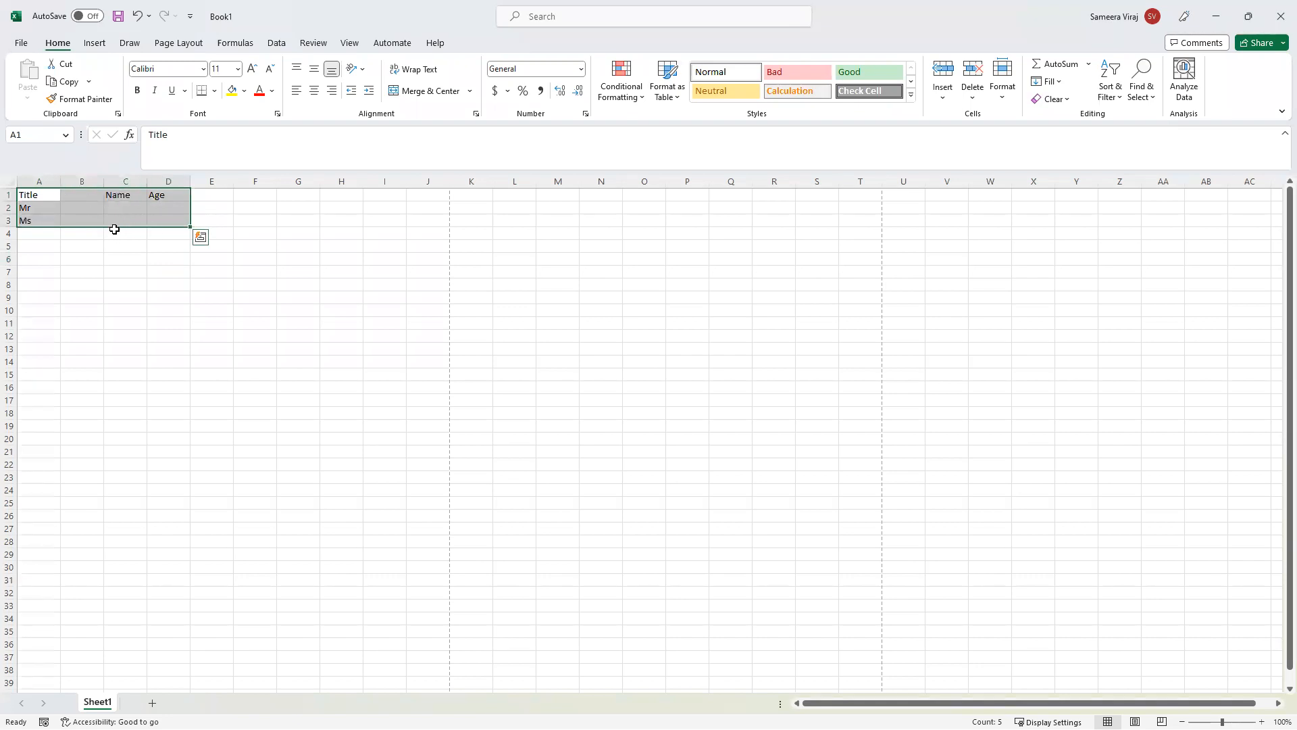
{"action": "left_click", "coordinate": [203, 68]}
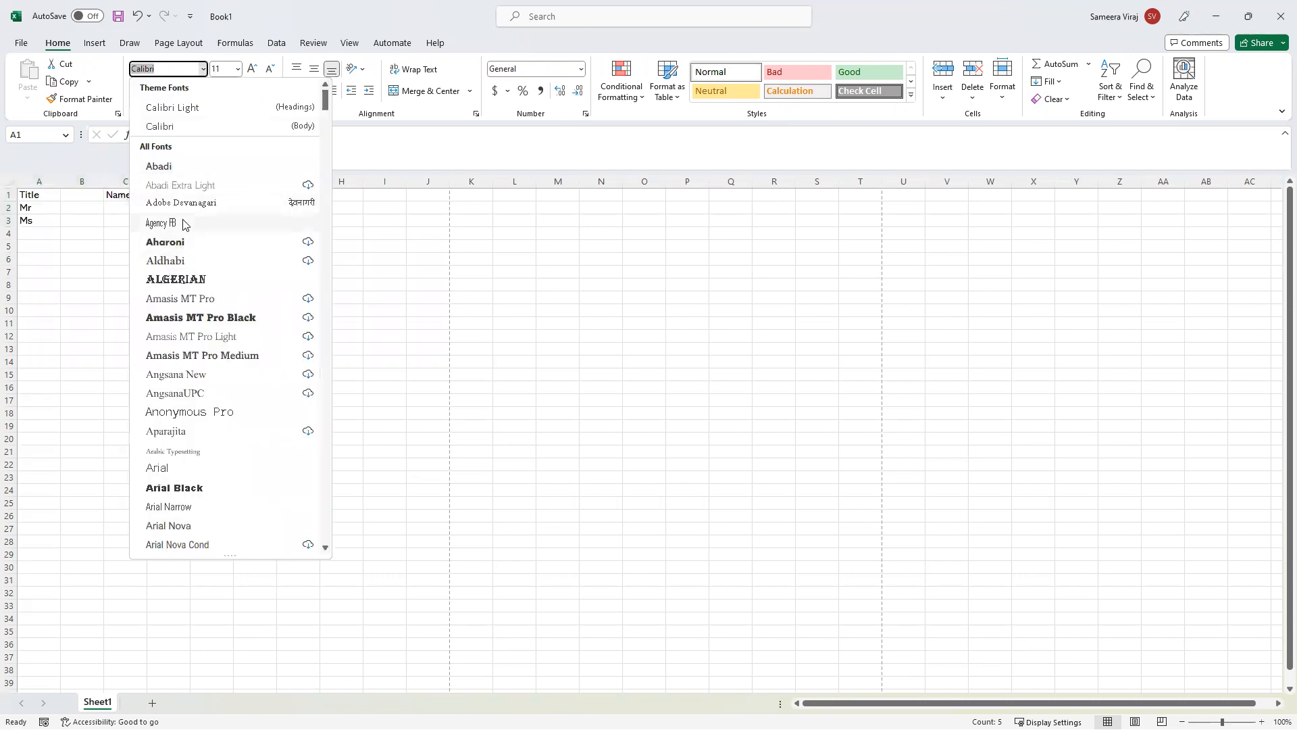
{"action": "left_click", "coordinate": [166, 166]}
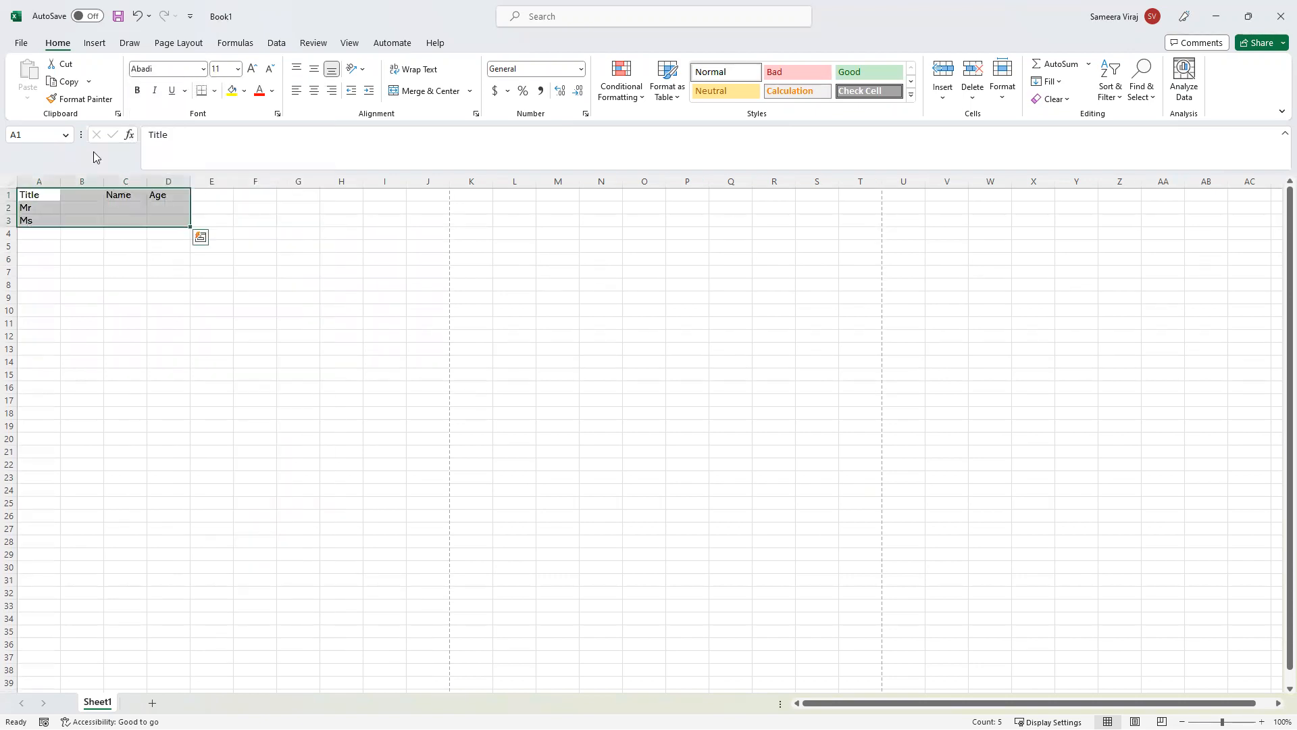
{"action": "left_click", "coordinate": [250, 69]}
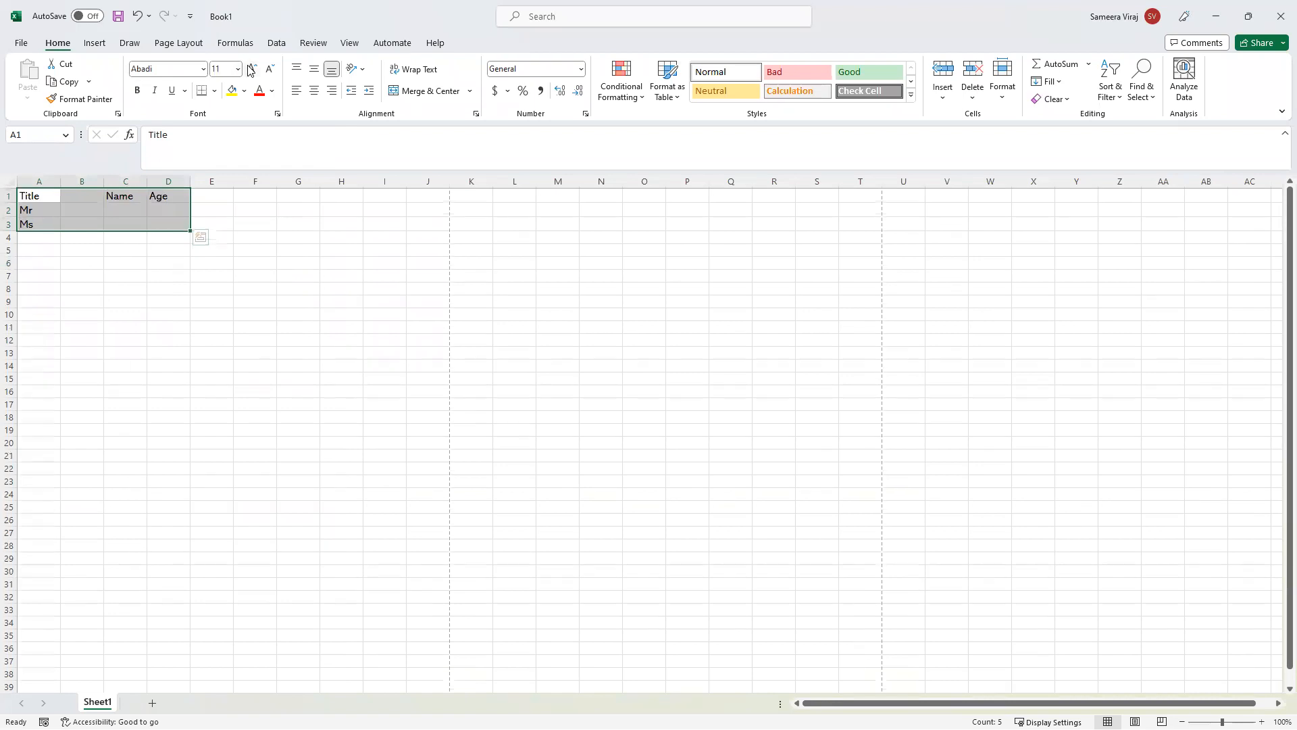
{"action": "left_click", "coordinate": [250, 69]}
{"action": "left_click", "coordinate": [250, 69]}
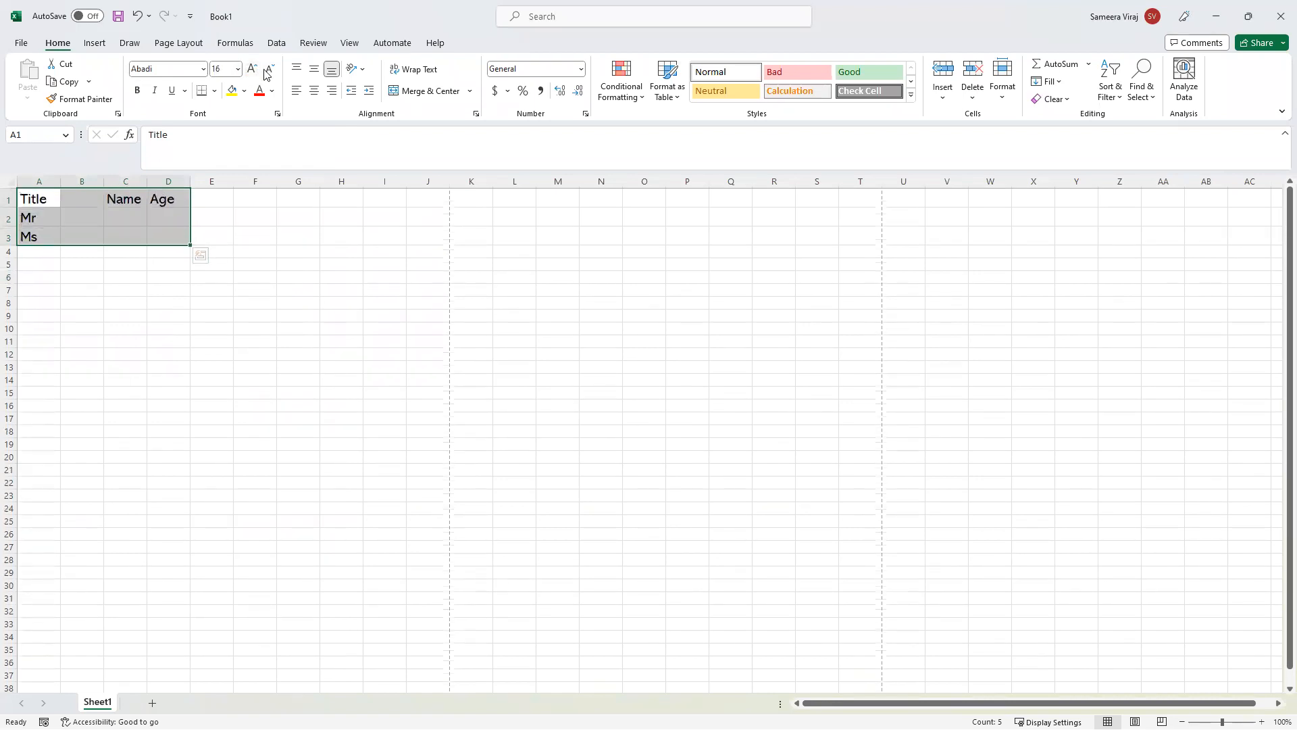
{"action": "left_click", "coordinate": [270, 70]}
{"action": "left_click", "coordinate": [271, 70]}
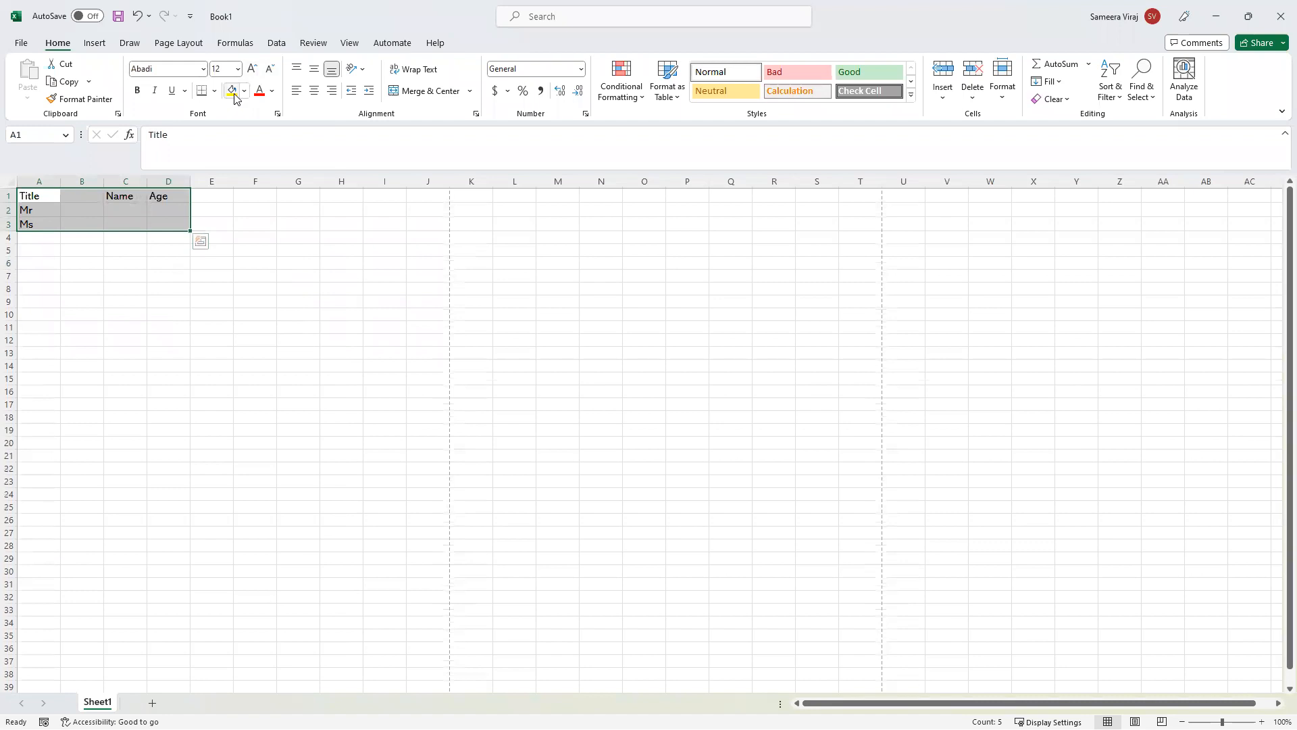
Fill the range A1:D3 with the default yellow, and change the fill colour to white.
{"action": "left_click", "coordinate": [233, 93]}
{"action": "left_click", "coordinate": [244, 91]}
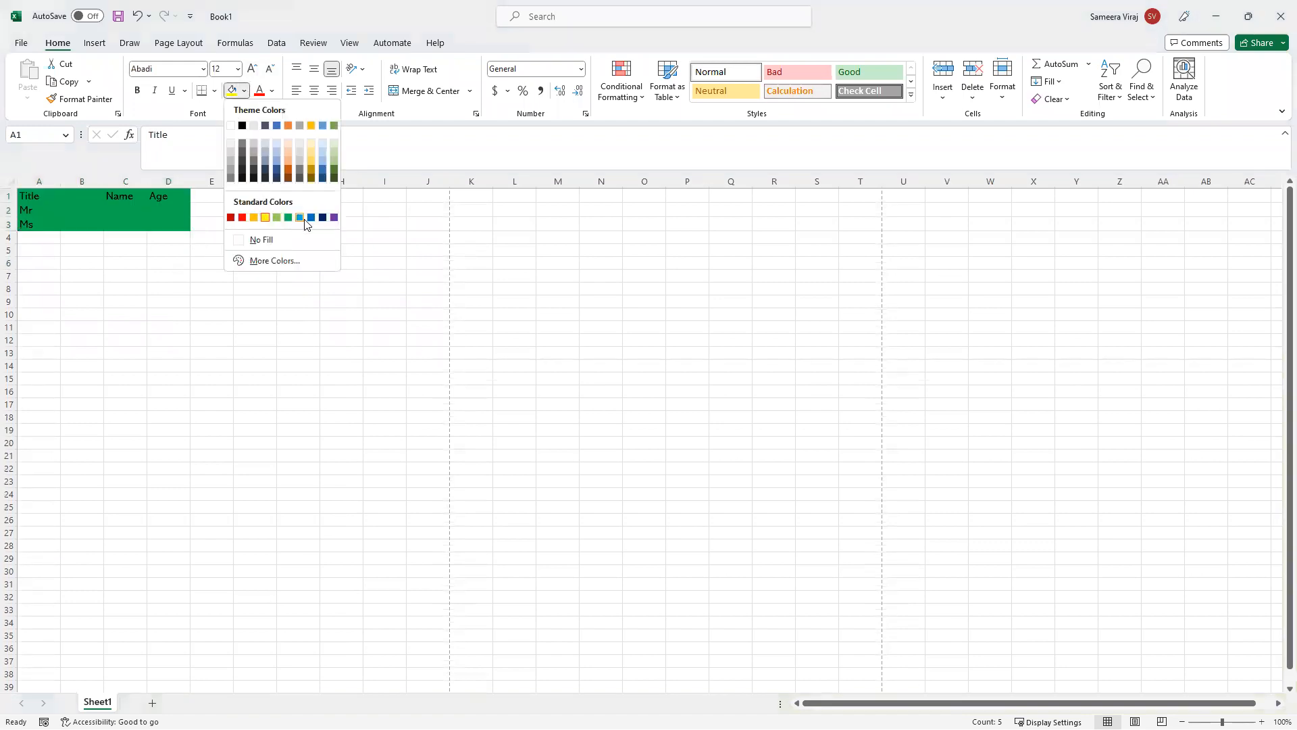
{"action": "left_click", "coordinate": [230, 125]}
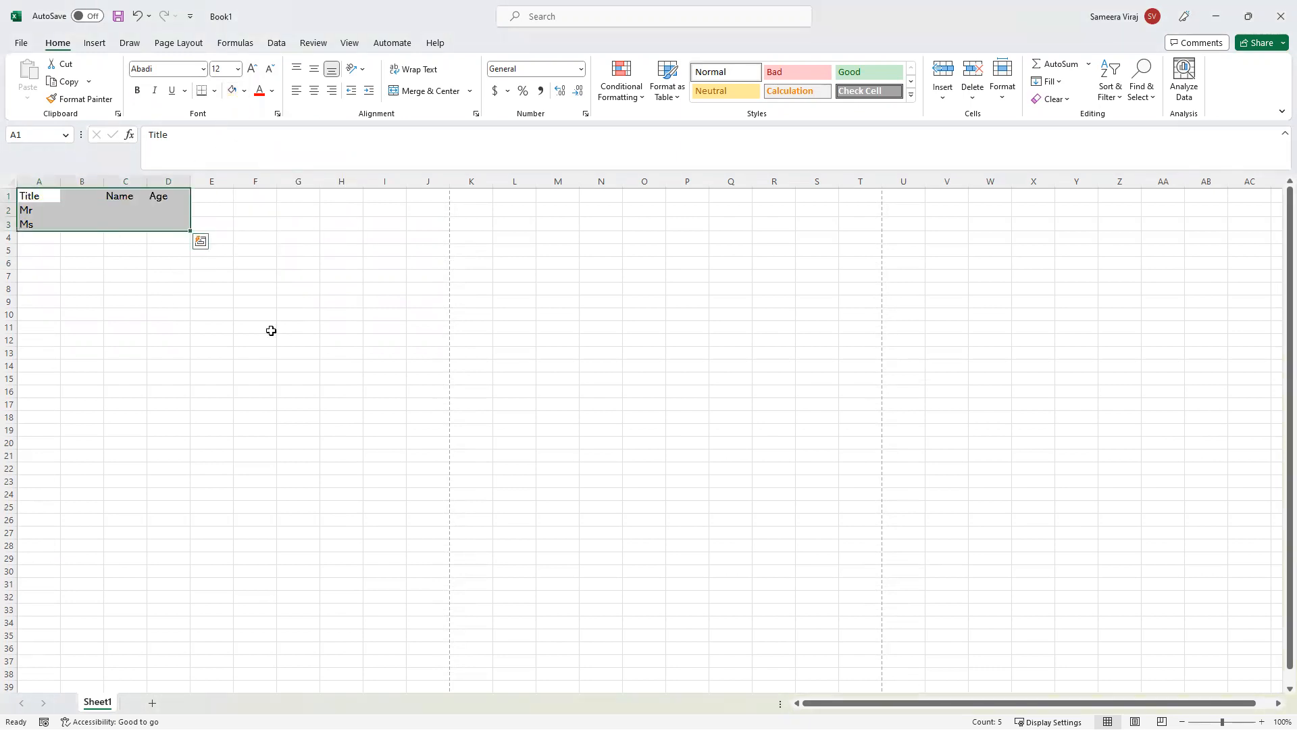
{"action": "left_click", "coordinate": [252, 224]}
Undo the fill colour changes on the range A1:D3.
{"action": "key", "text": "ctrl+z"}
{"action": "key", "text": "ctrl+z"}
{"action": "key", "text": "ctrl+z"}
{"action": "key", "text": "ctrl+z"}
{"action": "key", "text": "ctrl+z"}
{"action": "key", "text": "ctrl+z"}
{"action": "left_click", "coordinate": [100, 265]}
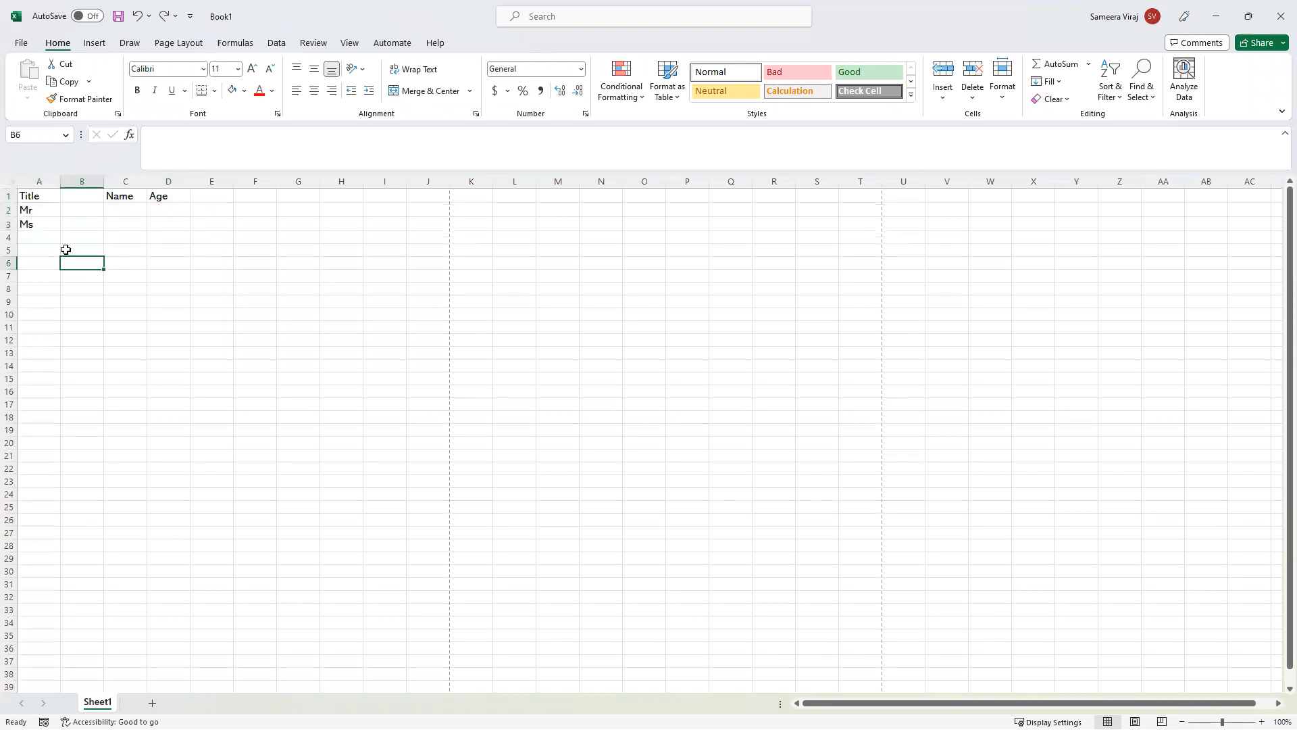
Apply All Borders to the range A1:D4.
{"action": "left_click_drag", "start_coordinate": [53, 196], "coordinate": [163, 236]}
{"action": "left_click", "coordinate": [216, 90]}
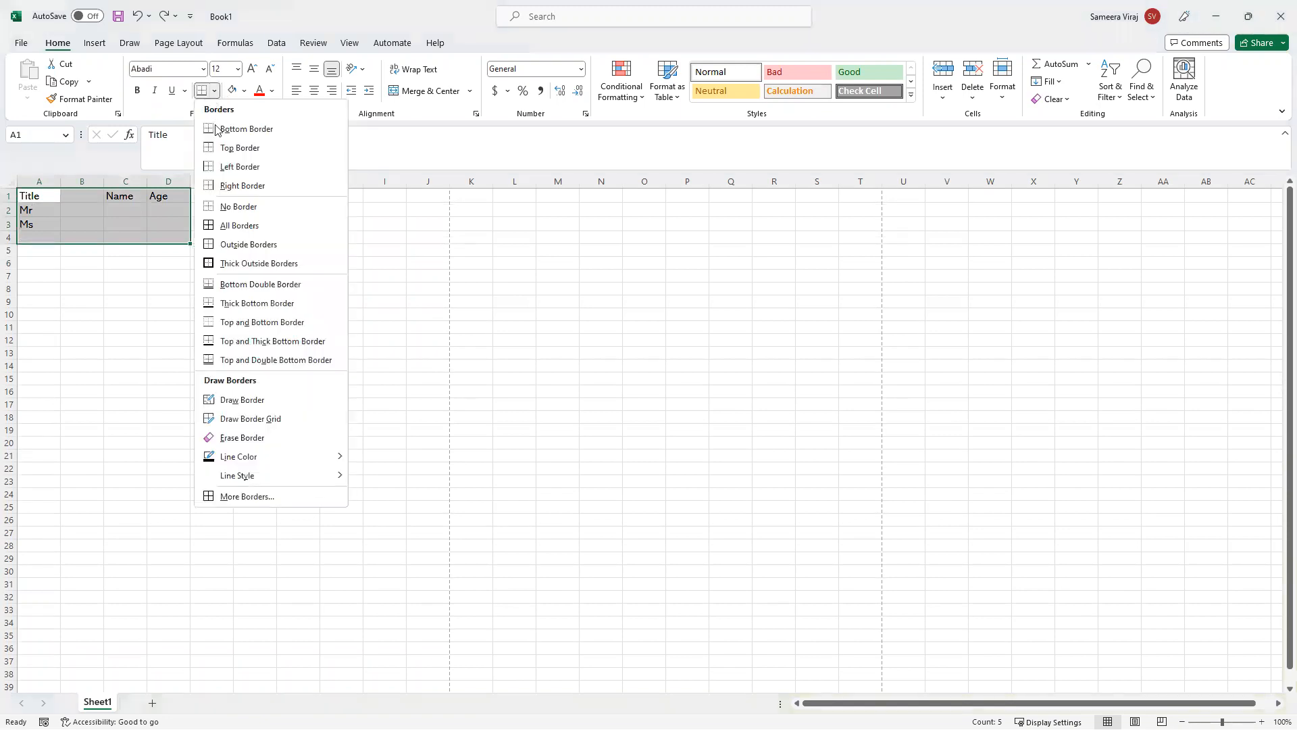
{"action": "left_click", "coordinate": [219, 226]}
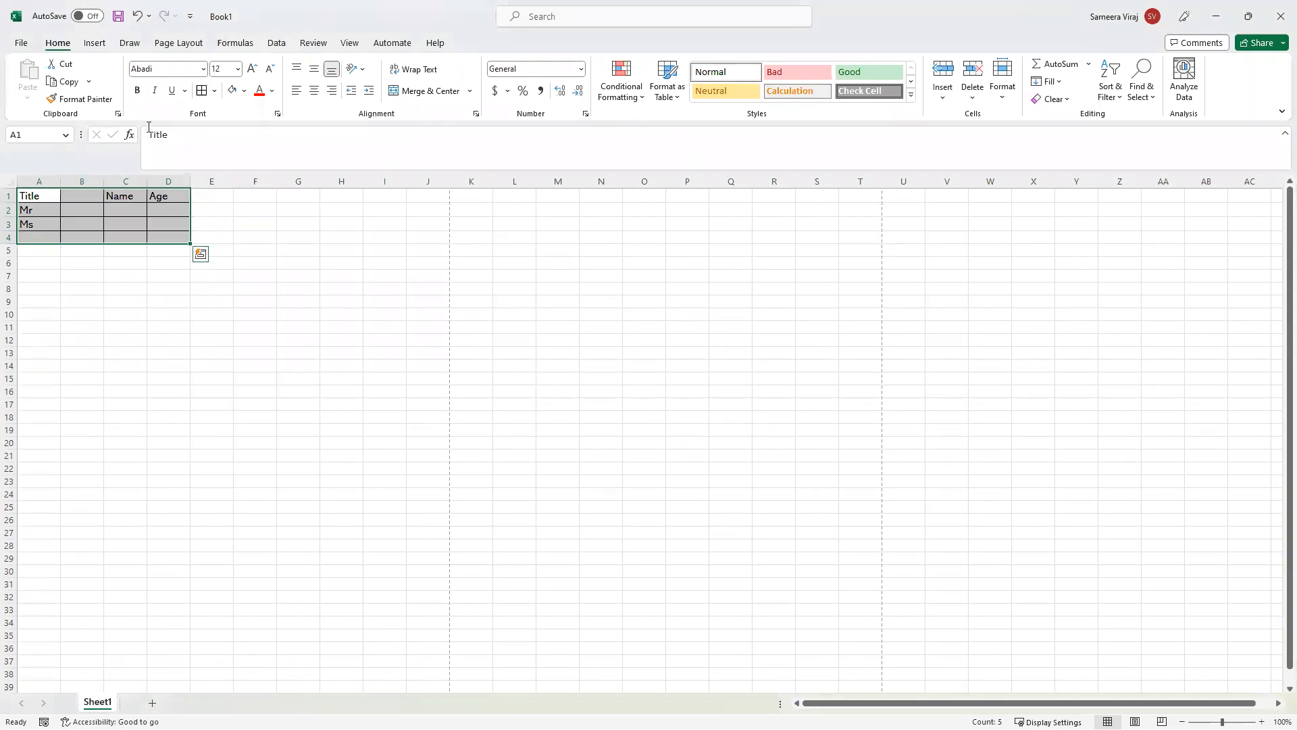
{"action": "left_click", "coordinate": [118, 263]}
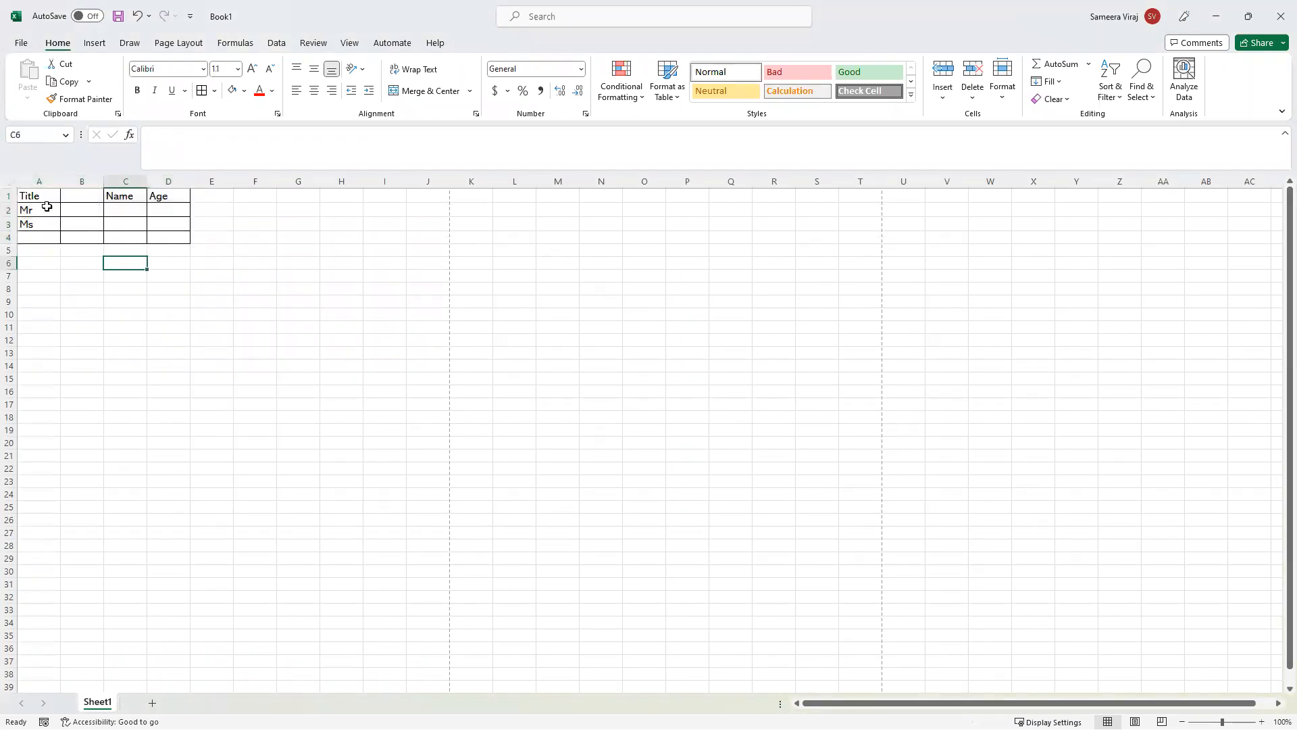
{"action": "left_click_drag", "start_coordinate": [27, 196], "coordinate": [161, 235]}
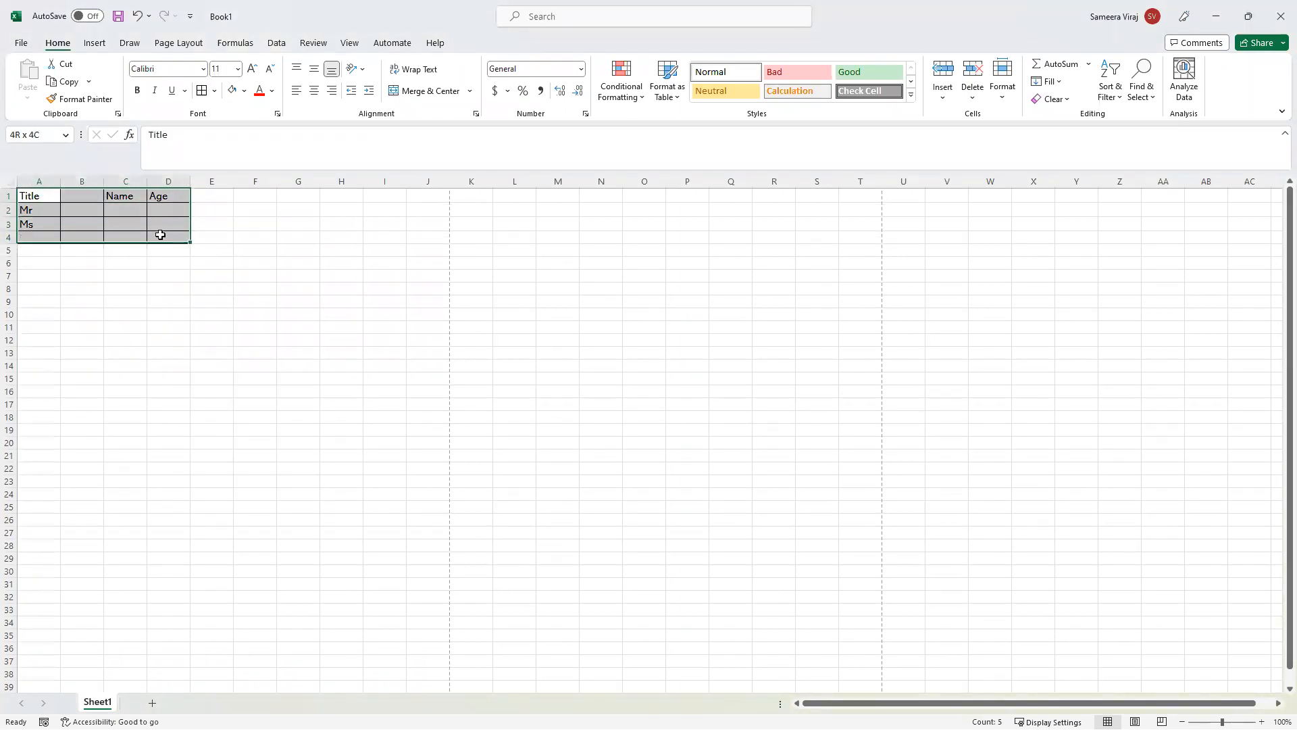
{"action": "left_click", "coordinate": [257, 223]}
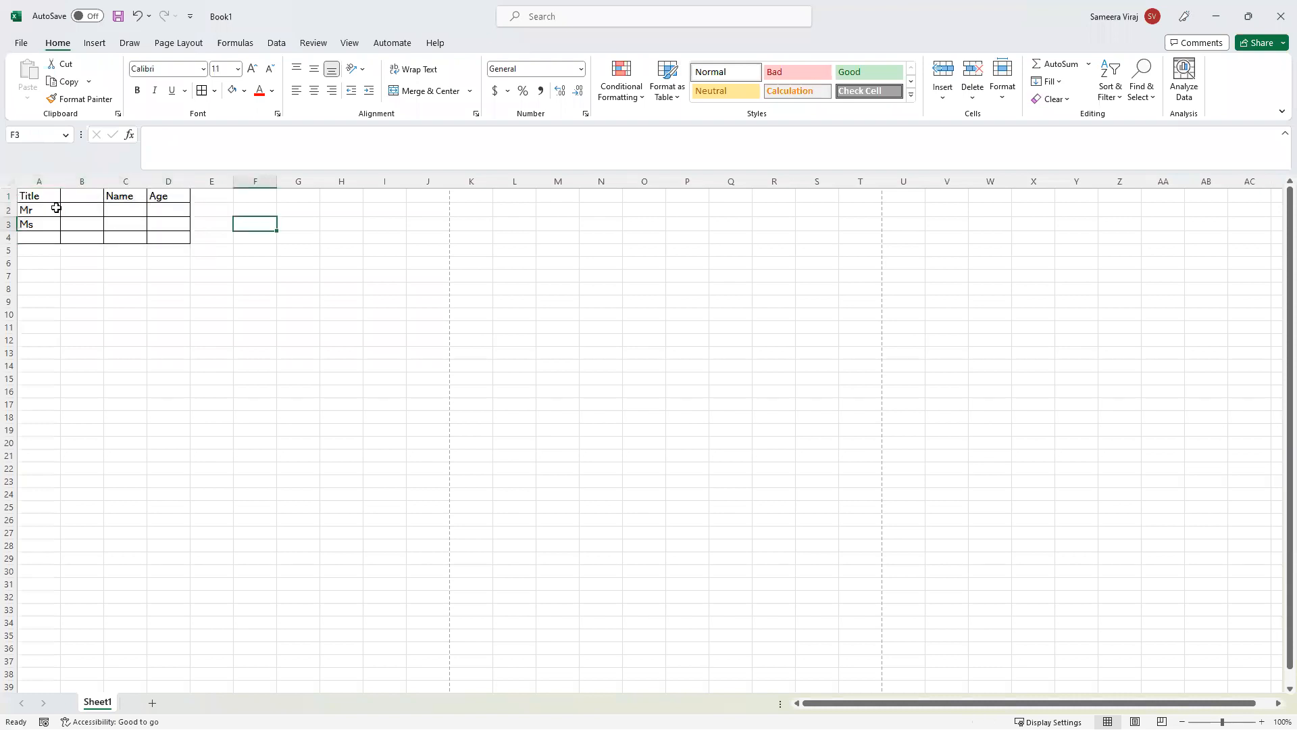
Remove the borders from the range A1:D4 with the No Border option.
{"action": "left_click_drag", "start_coordinate": [54, 197], "coordinate": [160, 235]}
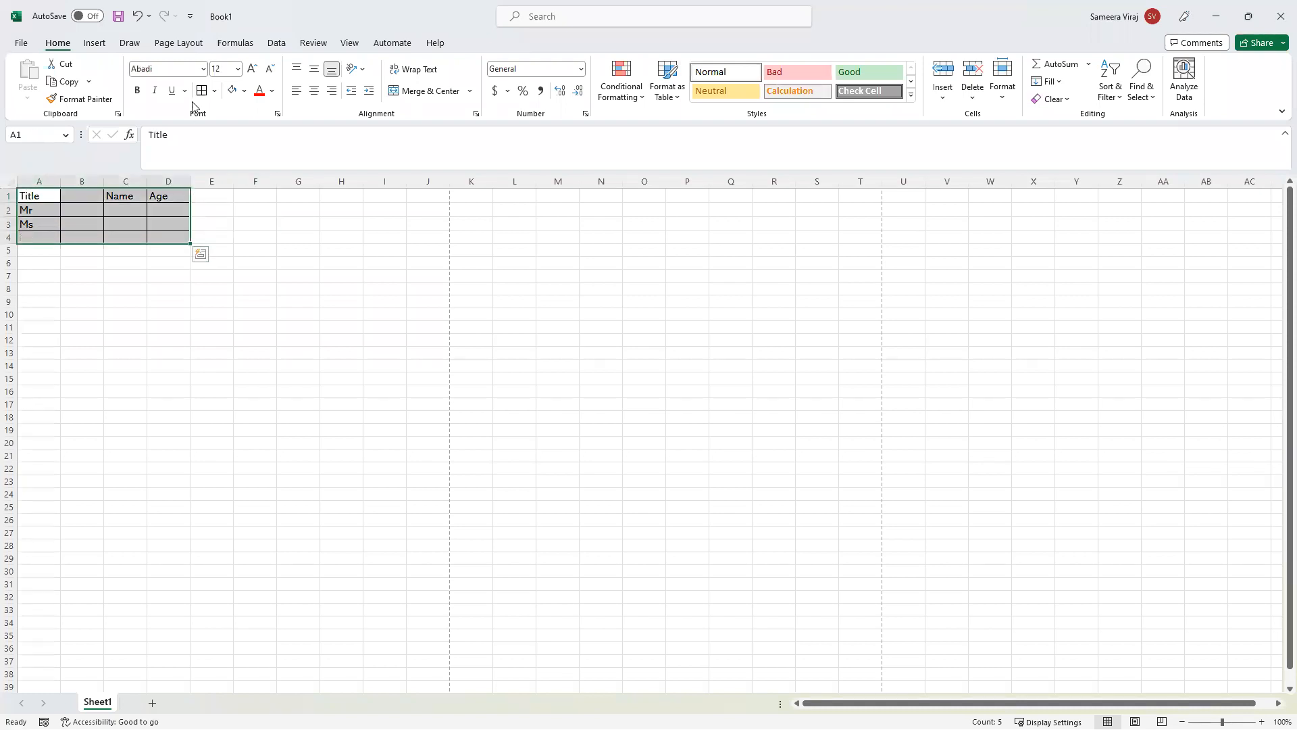
{"action": "left_click", "coordinate": [213, 90]}
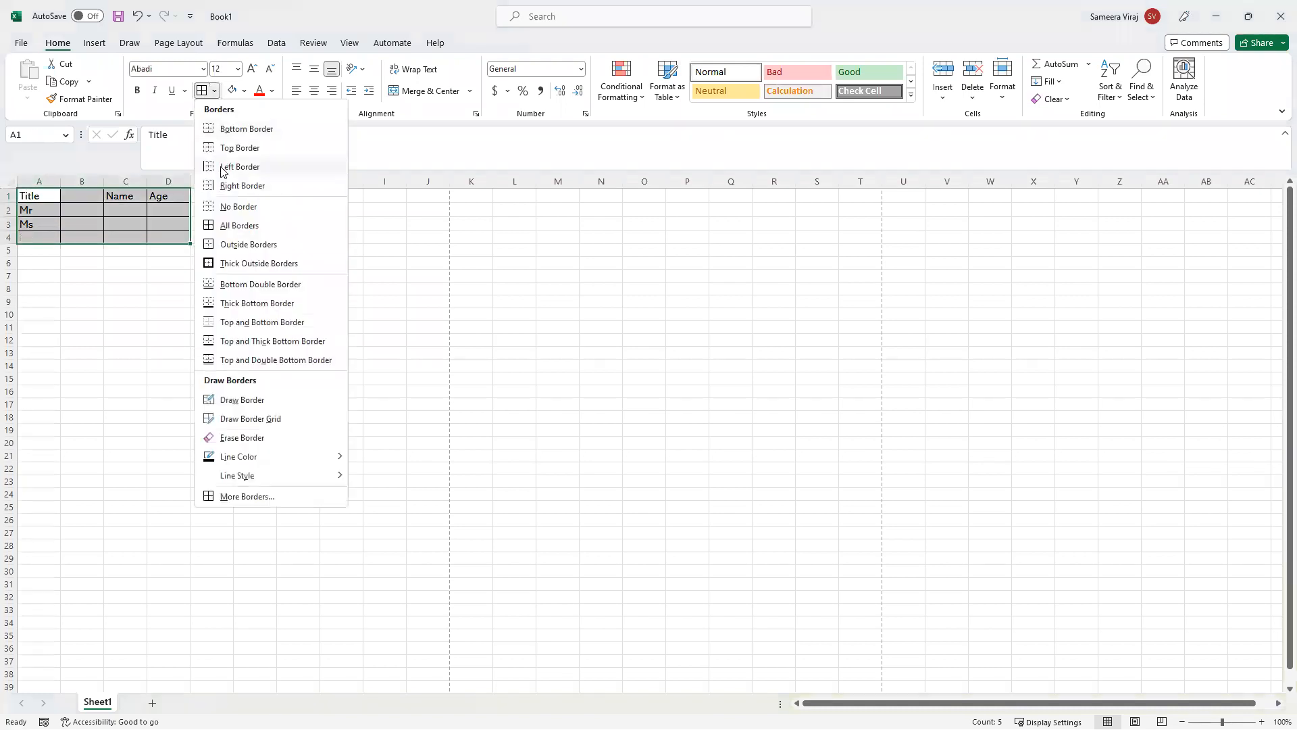
{"action": "left_click", "coordinate": [229, 205]}
{"action": "left_click", "coordinate": [149, 273]}
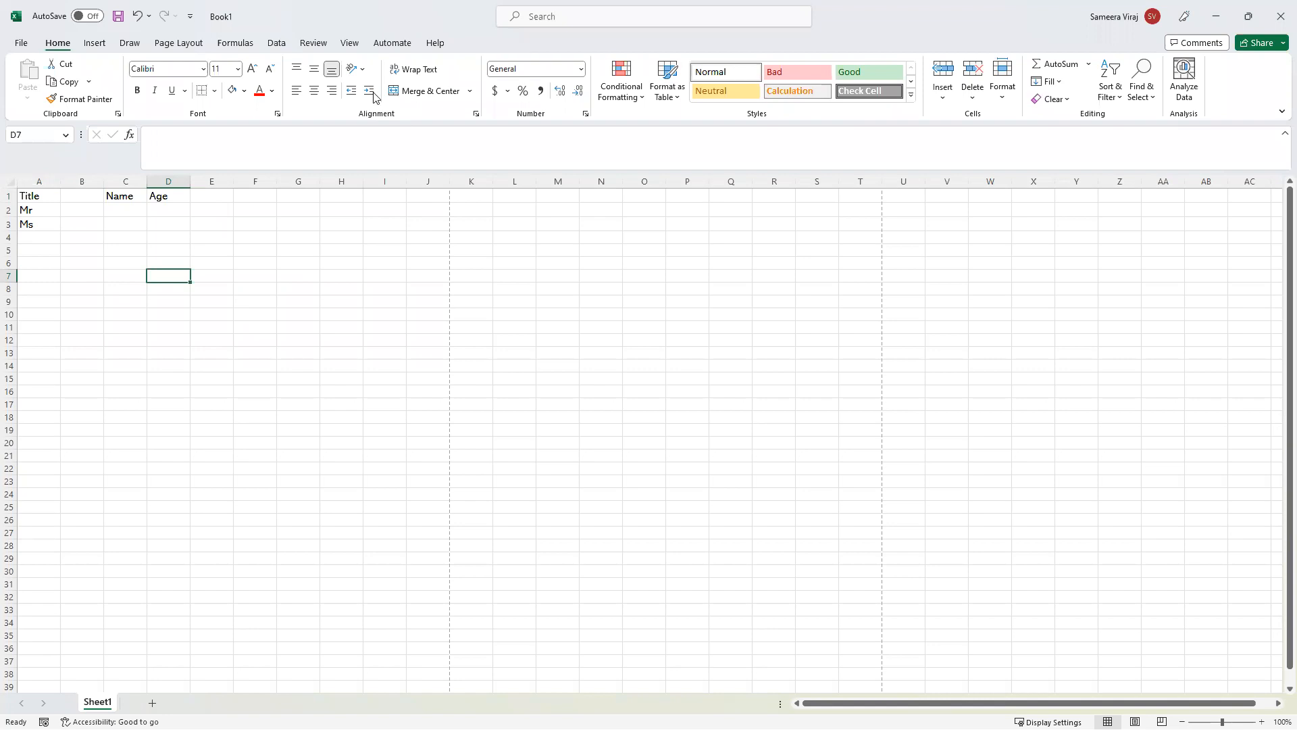
Widen column A to about twice its width and make row 1 several times taller.
{"action": "left_click", "coordinate": [45, 195]}
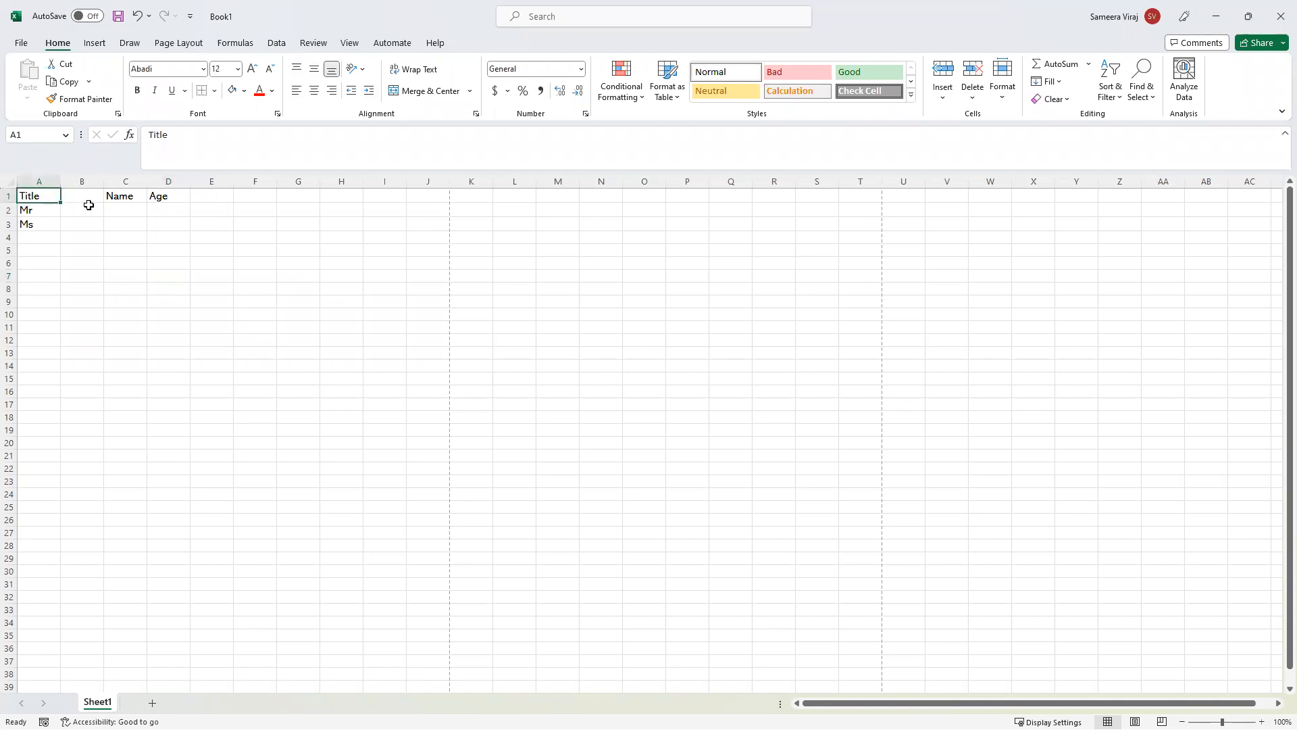
{"action": "left_click_drag", "start_coordinate": [60, 181], "coordinate": [111, 181]}
{"action": "left_click_drag", "start_coordinate": [7, 202], "coordinate": [8, 251]}
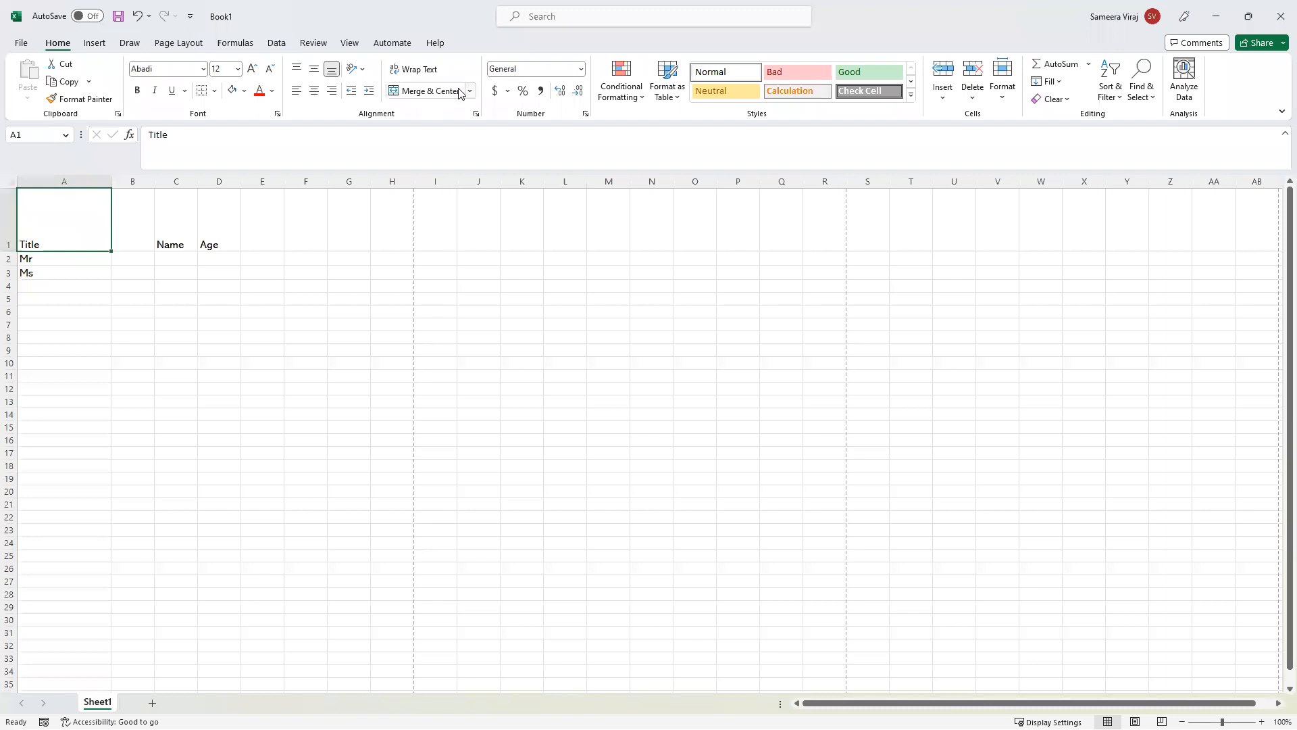
Try top, middle and bottom alignment on the Title cell A1, followed by centre and right alignment.
{"action": "left_click", "coordinate": [297, 70]}
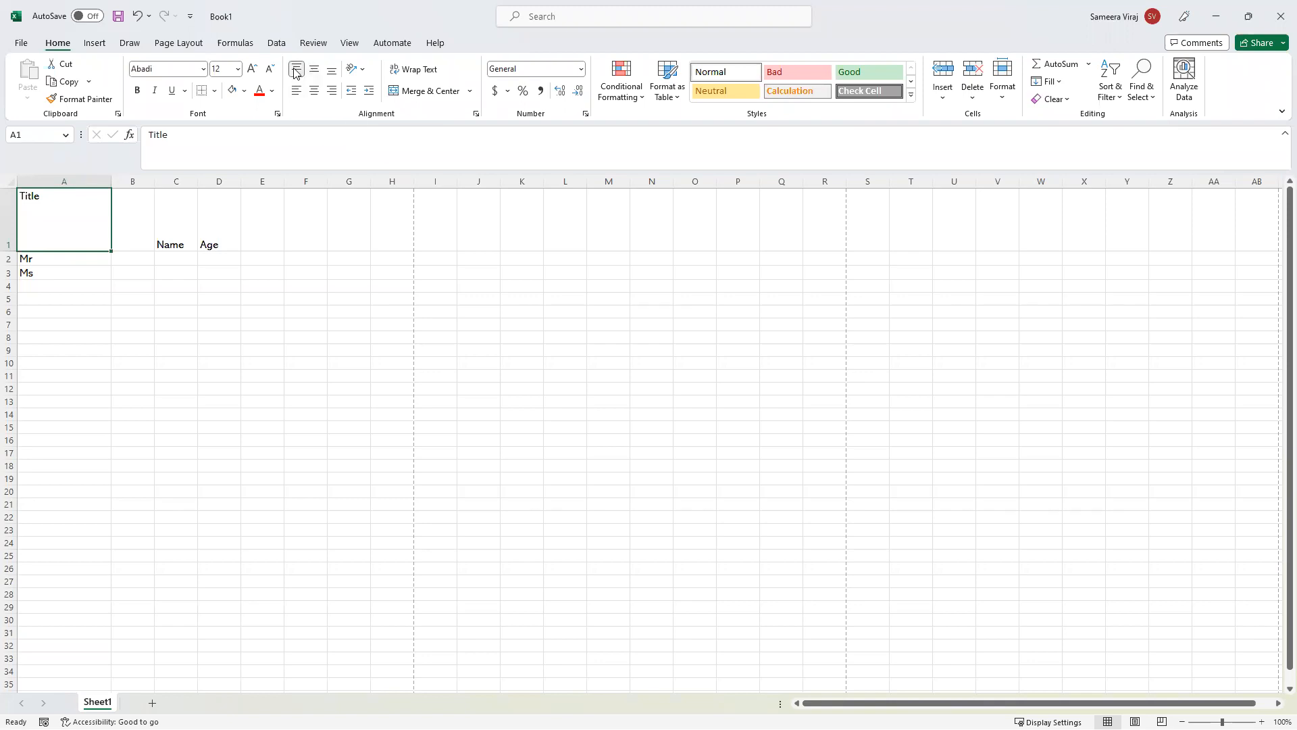
{"action": "left_click", "coordinate": [316, 76]}
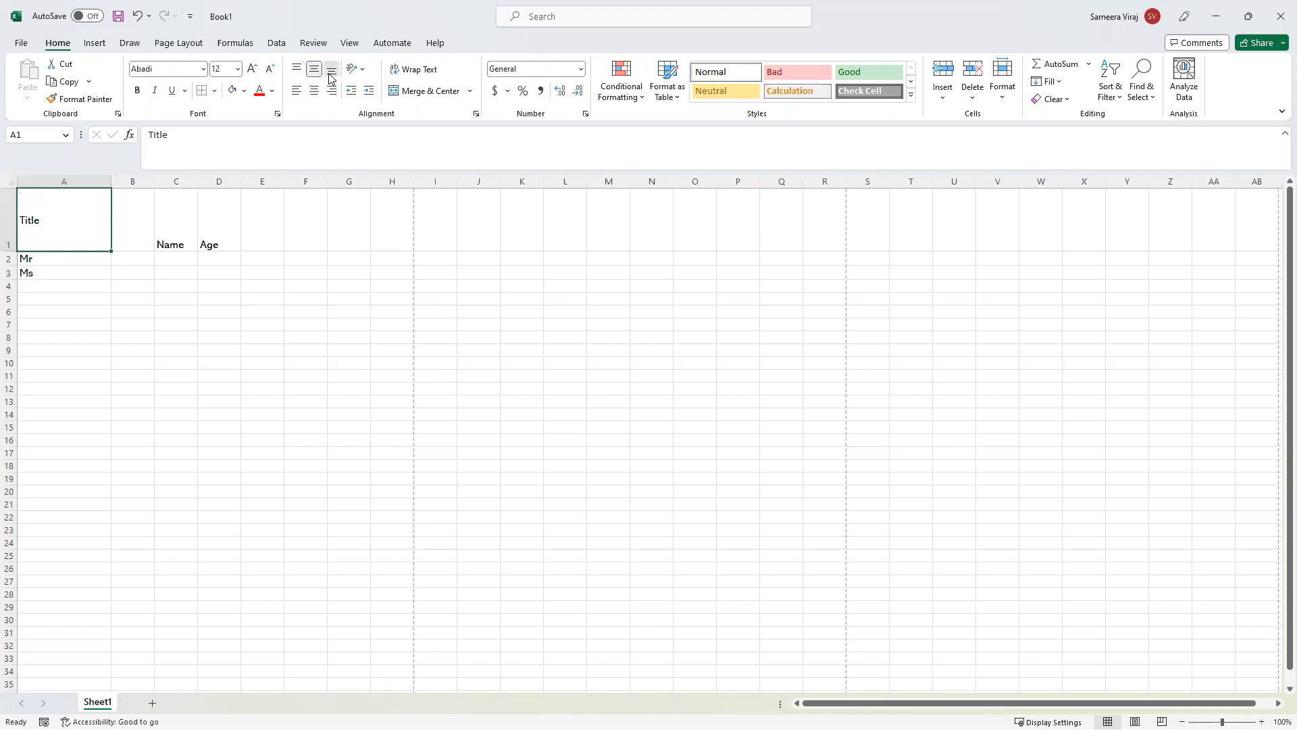
{"action": "left_click", "coordinate": [331, 77]}
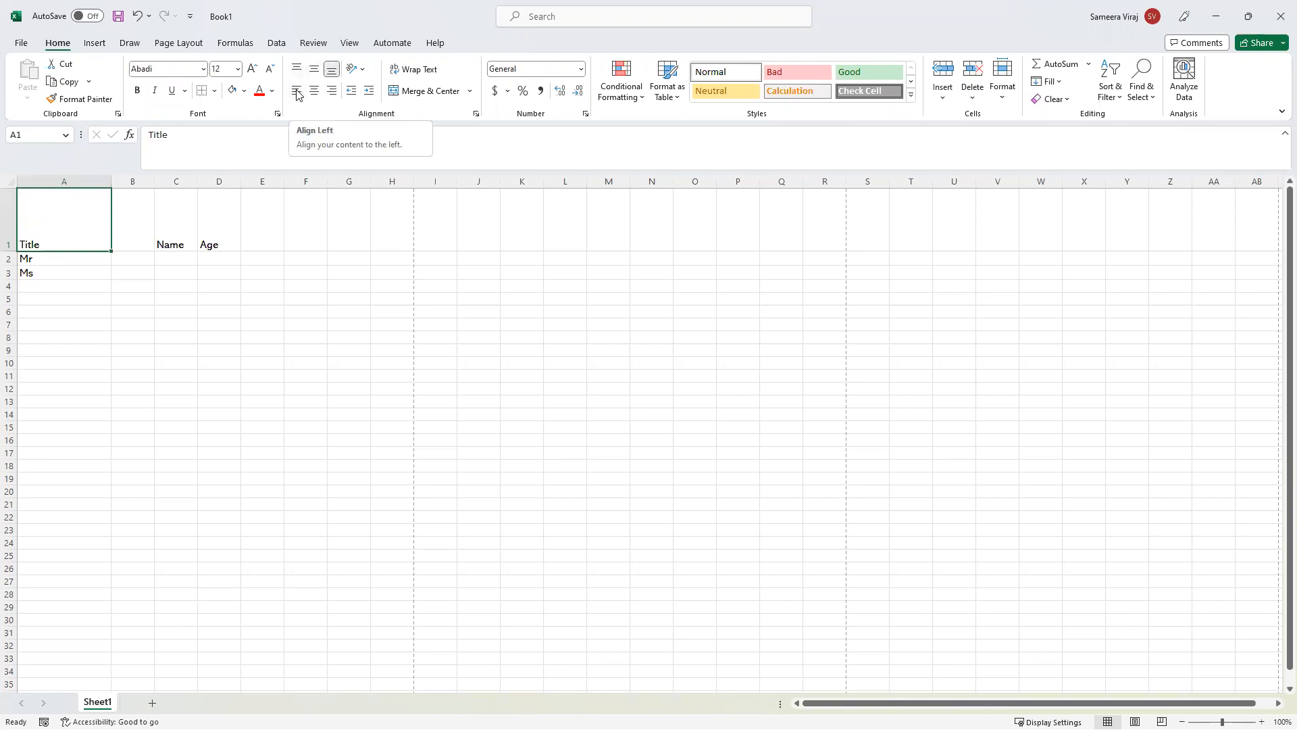
{"action": "left_click", "coordinate": [314, 92]}
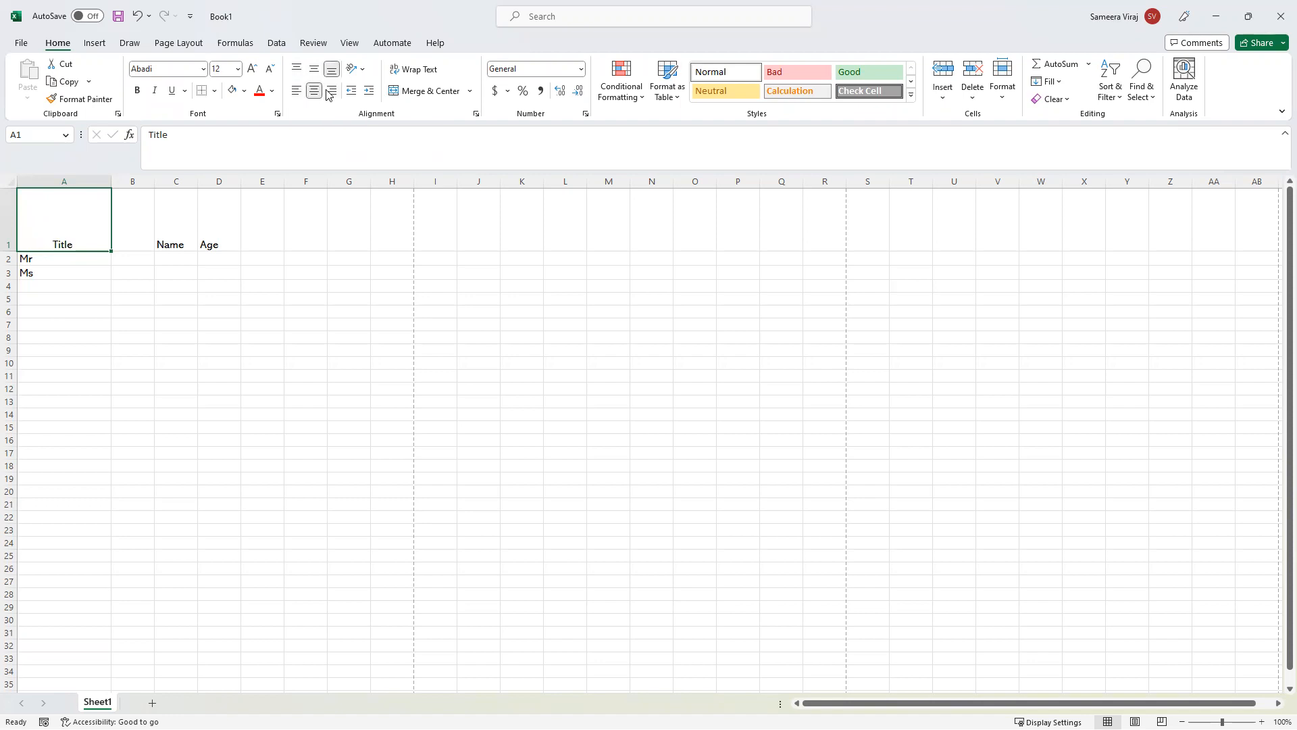
{"action": "left_click", "coordinate": [336, 92]}
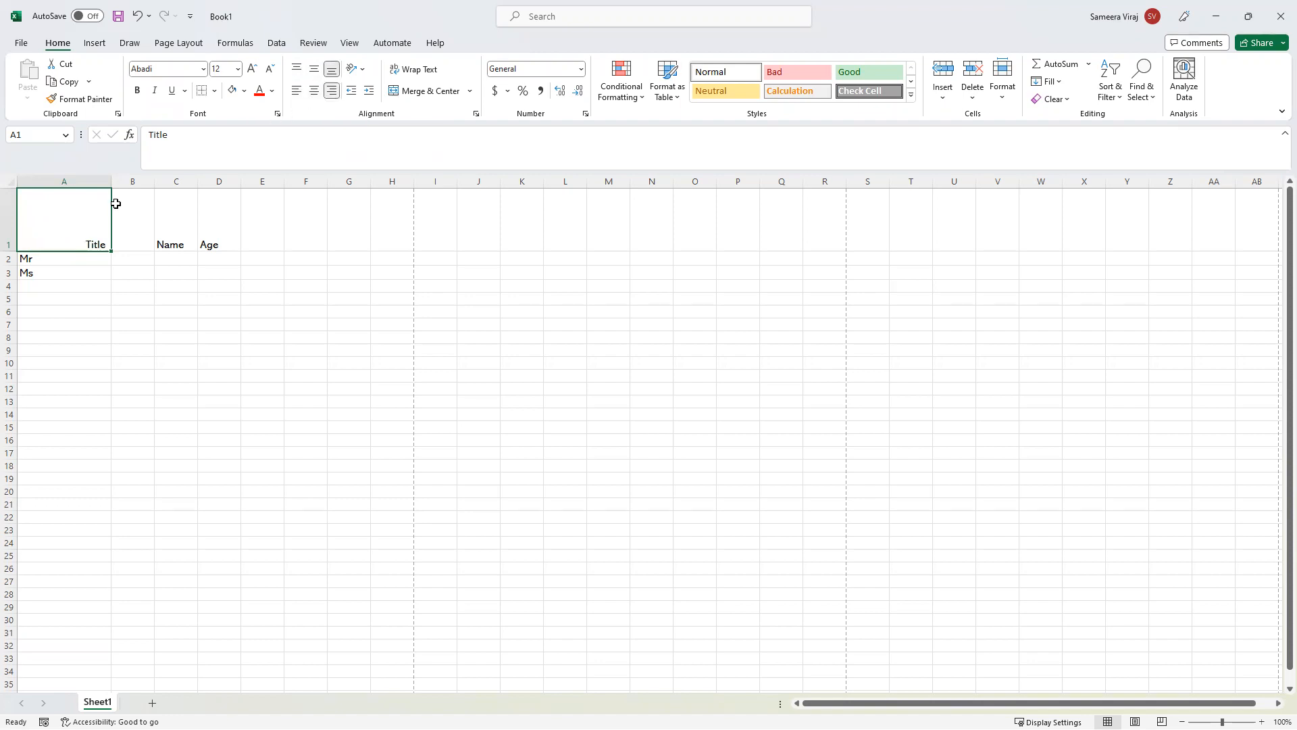
Align the Title text in cell A1 to the left horizontally and to the middle vertically.
{"action": "left_click", "coordinate": [296, 91]}
{"action": "left_click", "coordinate": [301, 69]}
{"action": "left_click", "coordinate": [315, 69]}
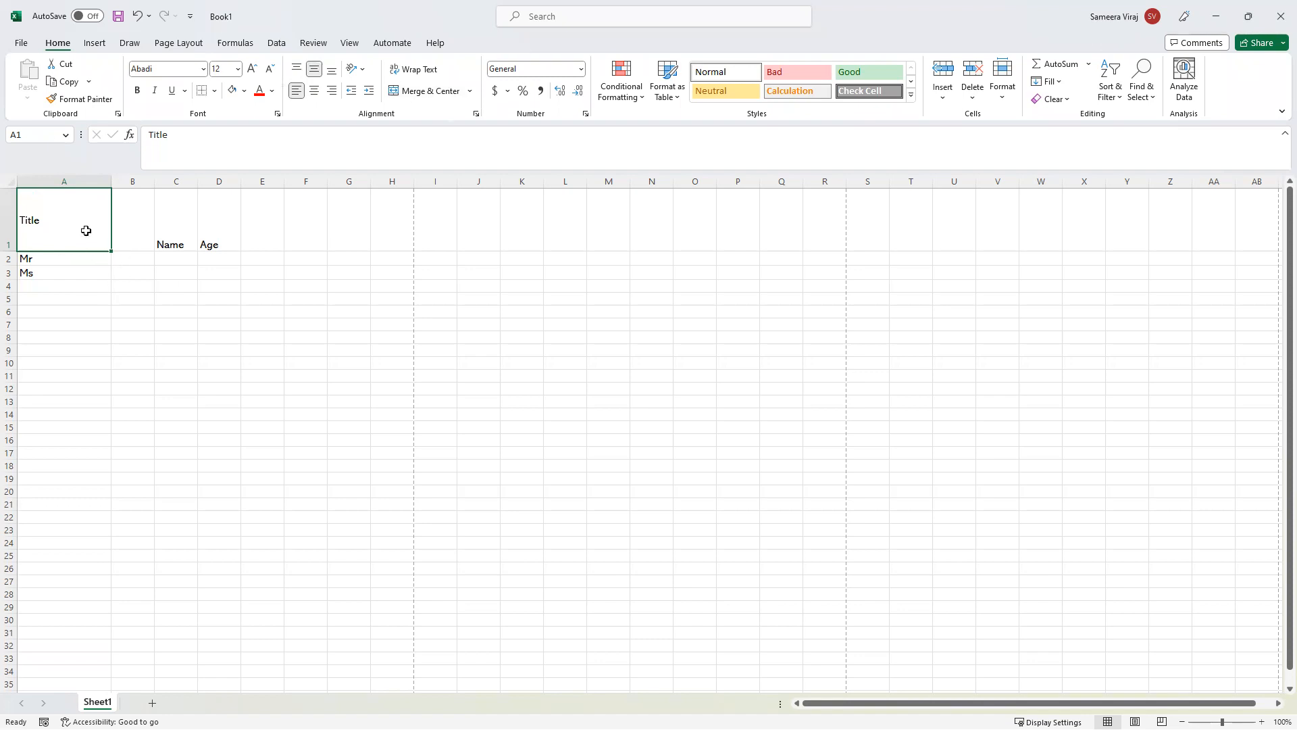
Reduce the height of row 1, and move the data block A1:D3 down one row to start in A2.
{"action": "left_click", "coordinate": [129, 225]}
{"action": "left_click", "coordinate": [73, 224]}
{"action": "left_click_drag", "start_coordinate": [9, 251], "coordinate": [9, 208]}
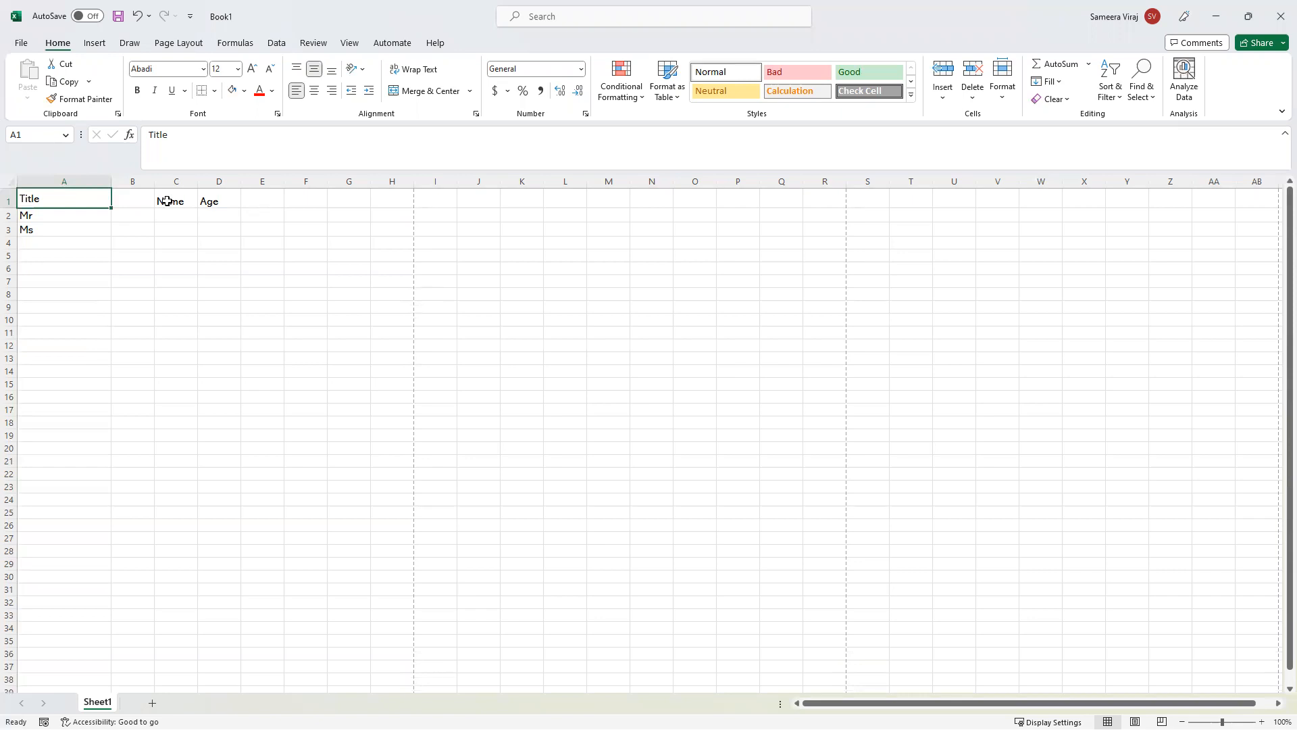
{"action": "mouse_move", "coordinate": [25, 198]}
{"action": "left_mouse_down"}
{"action": "mouse_move", "coordinate": [119, 196]}
{"action": "mouse_move", "coordinate": [226, 229]}
{"action": "mouse_move", "coordinate": [198, 238]}
{"action": "mouse_move", "coordinate": [197, 254]}
{"action": "mouse_move", "coordinate": [206, 247]}
{"action": "mouse_move", "coordinate": [148, 260]}
{"action": "left_mouse_up"}
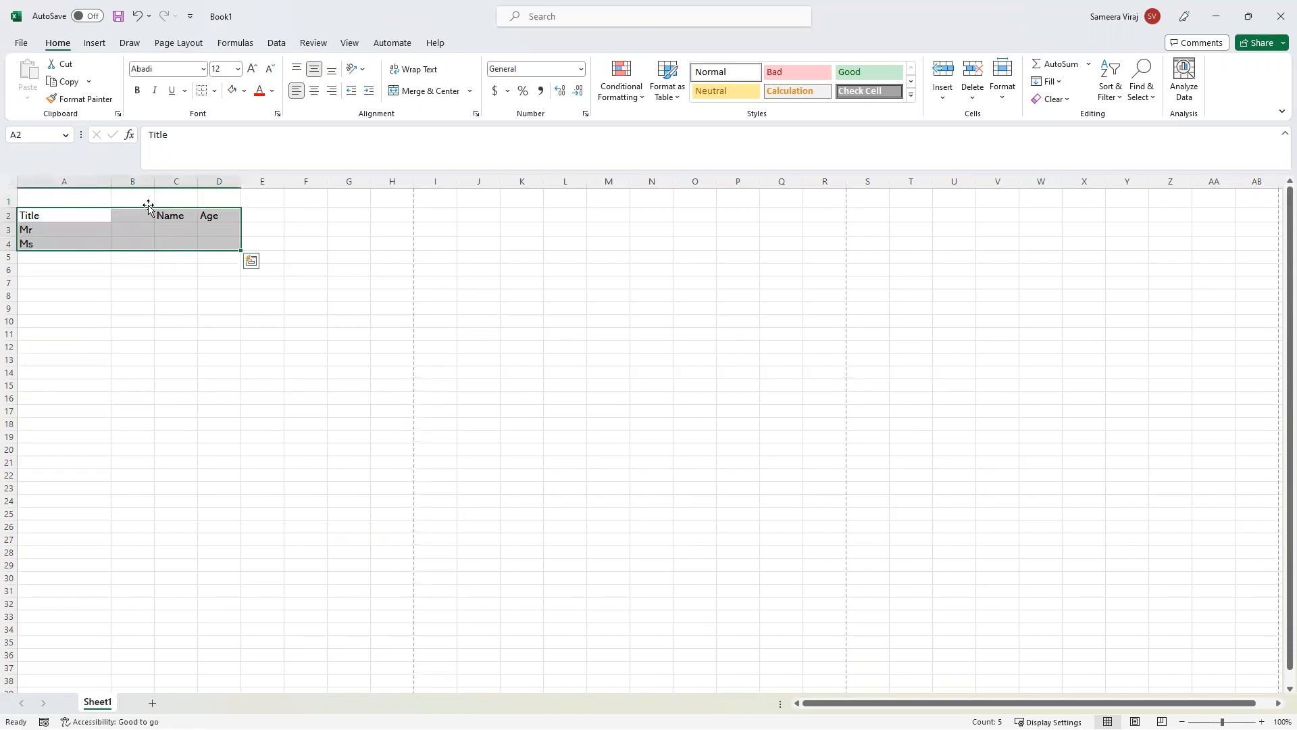
Move the Name and Age columns to columns B and C, and move the Age column on to column D.
{"action": "left_click", "coordinate": [172, 181]}
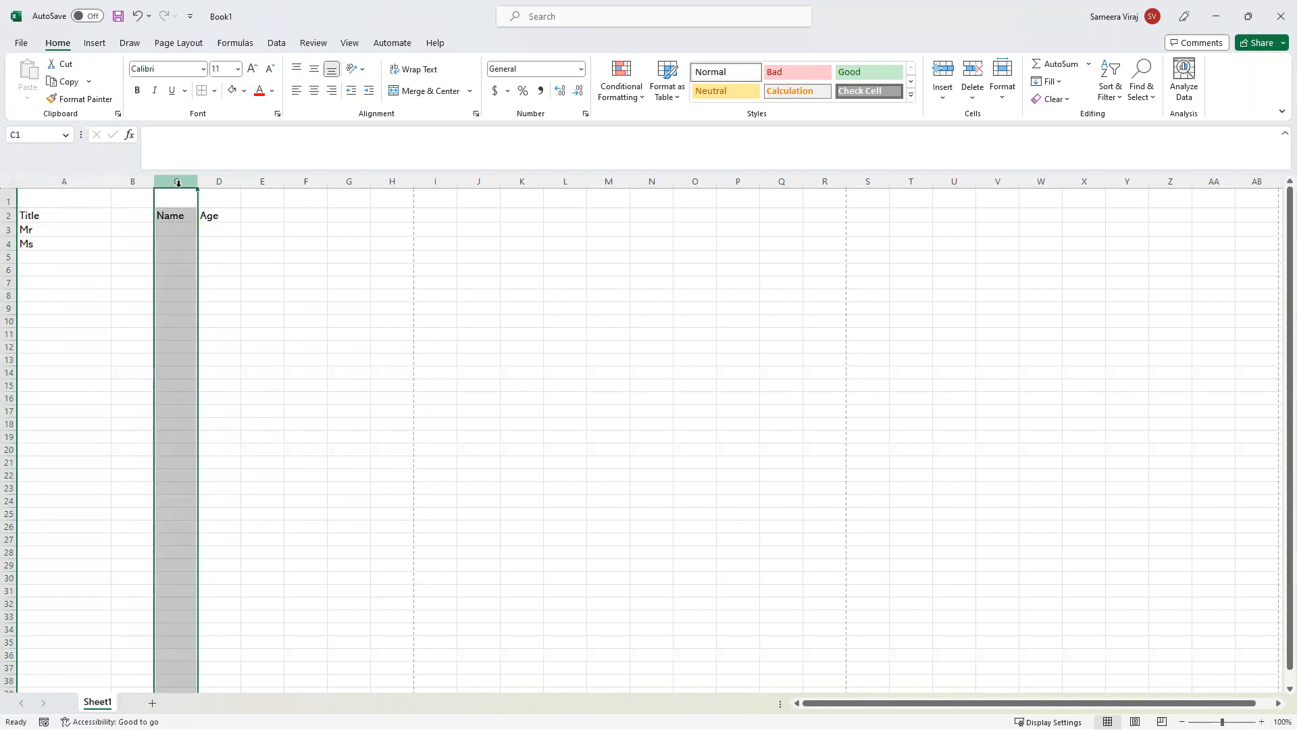
{"action": "mouse_move", "coordinate": [179, 183]}
{"action": "left_mouse_down"}
{"action": "mouse_move", "coordinate": [221, 182]}
{"action": "mouse_move", "coordinate": [167, 194]}
{"action": "left_mouse_up"}
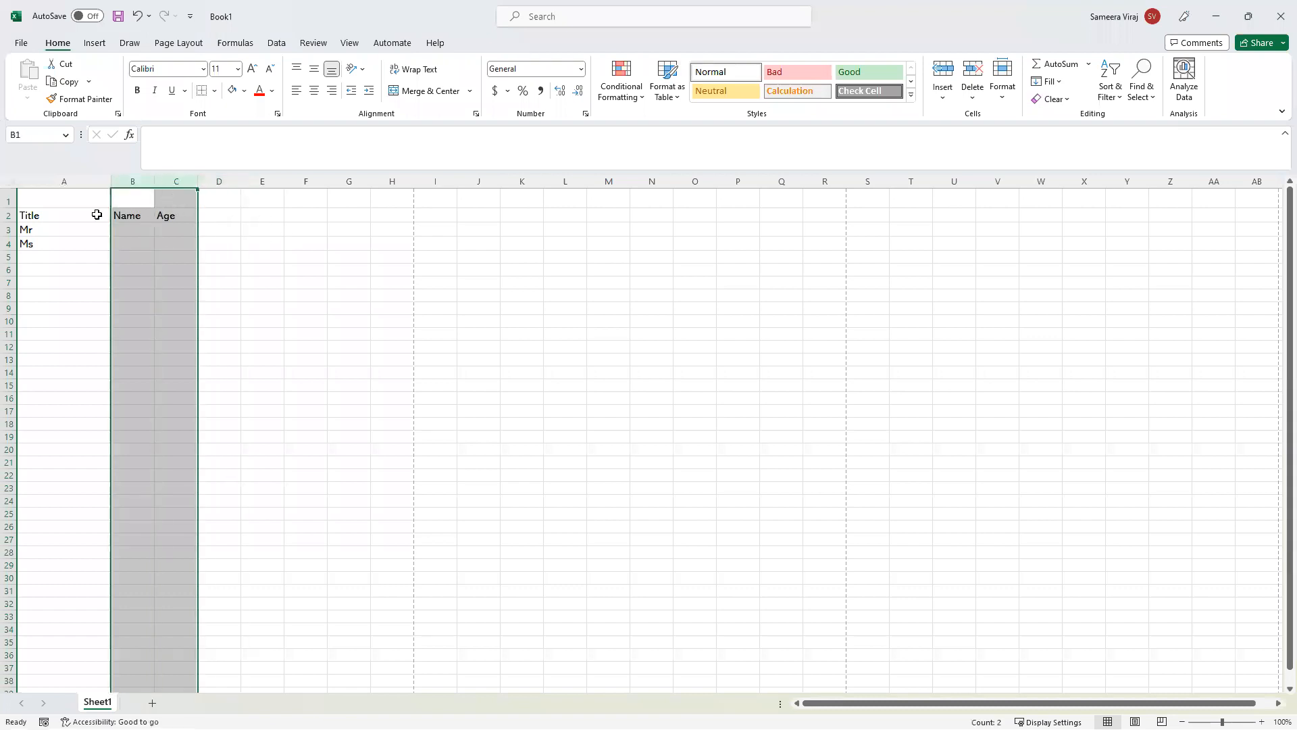
{"action": "left_click", "coordinate": [141, 243]}
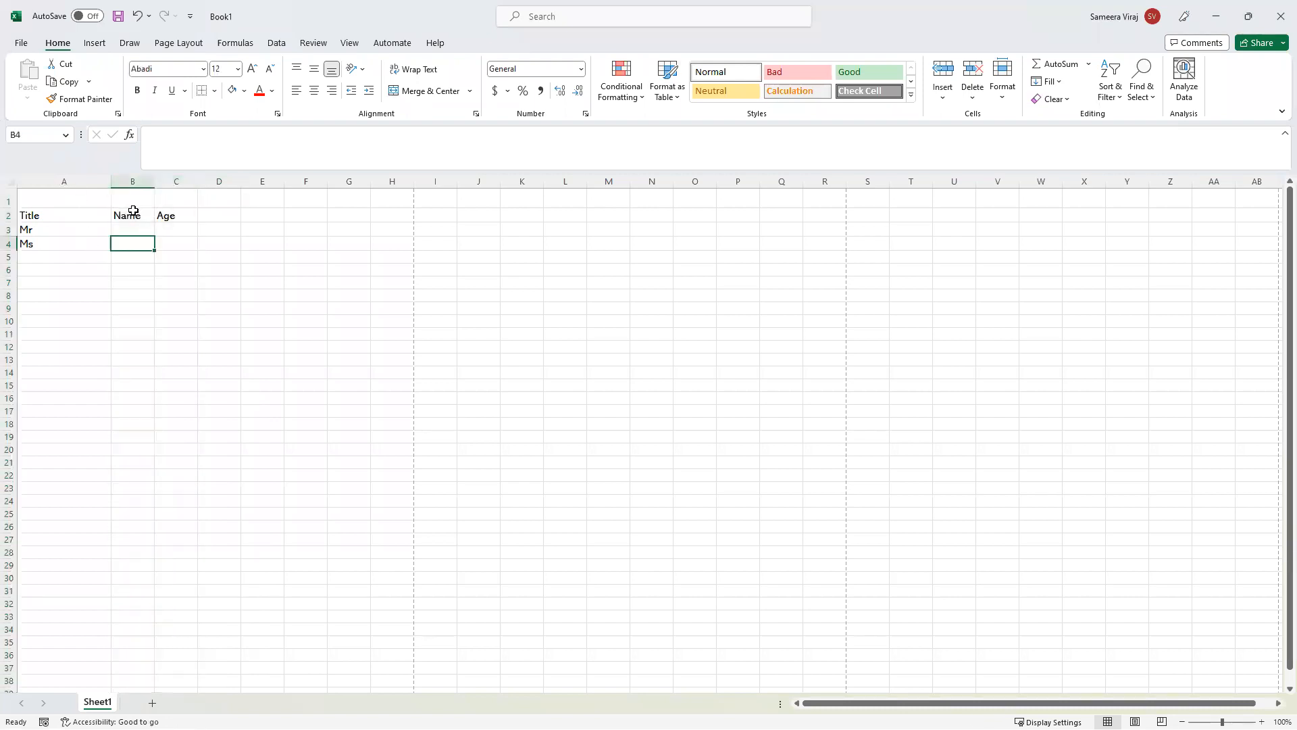
{"action": "left_click", "coordinate": [180, 181]}
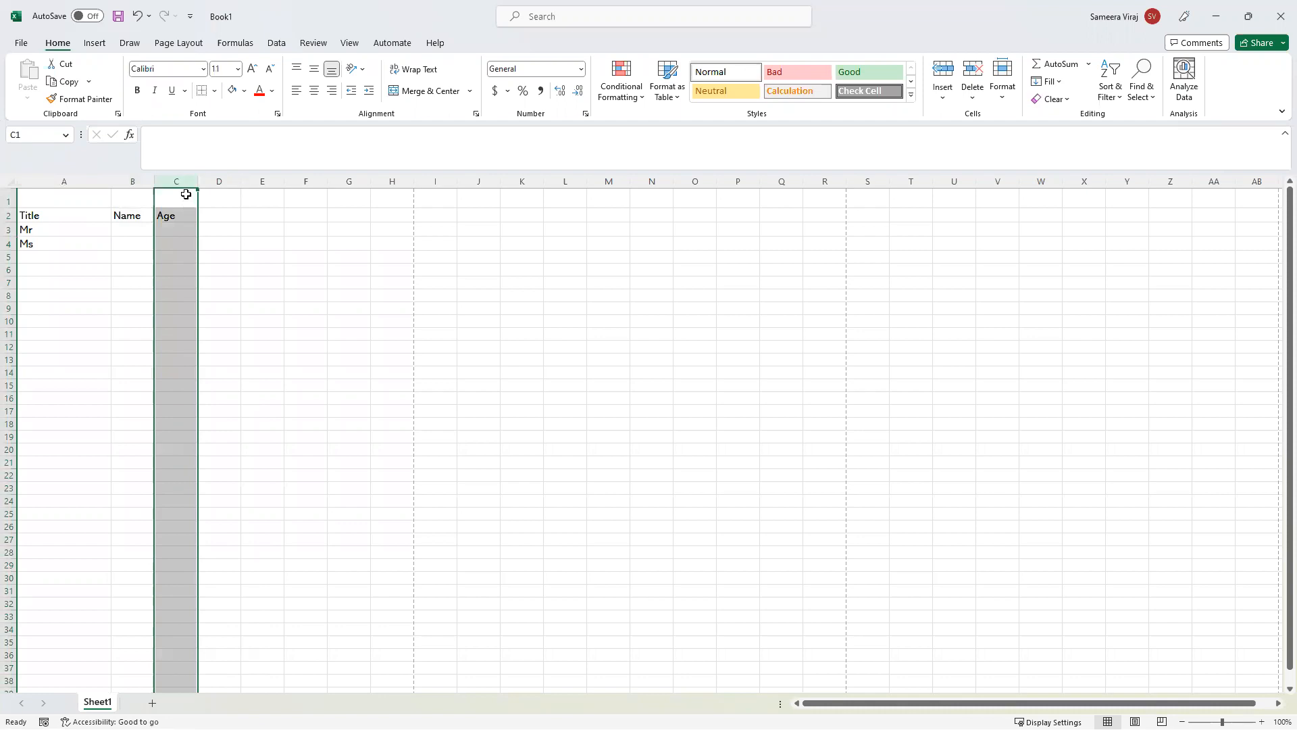
{"action": "left_click_drag", "start_coordinate": [200, 218], "coordinate": [230, 223]}
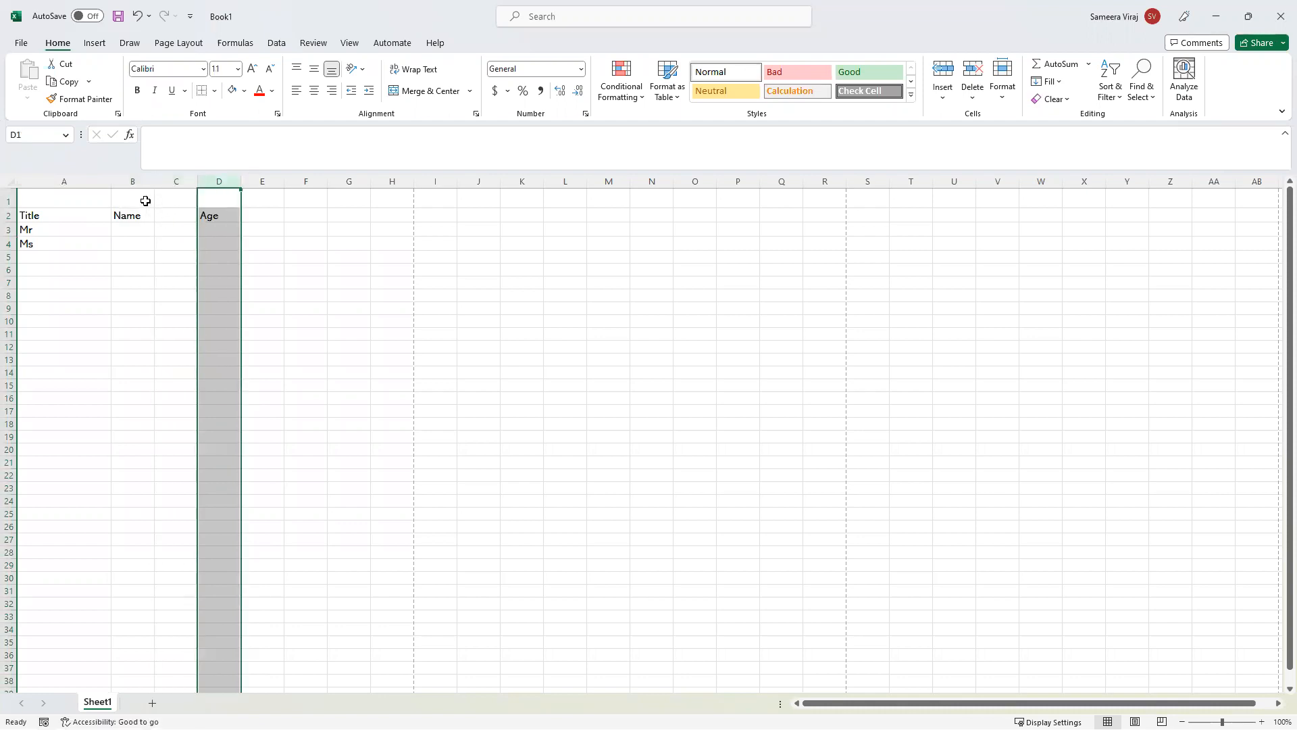
Enter the headings "Frist Name" in cell B2 and "Last Name" in cell C2.
{"action": "left_click", "coordinate": [145, 215]}
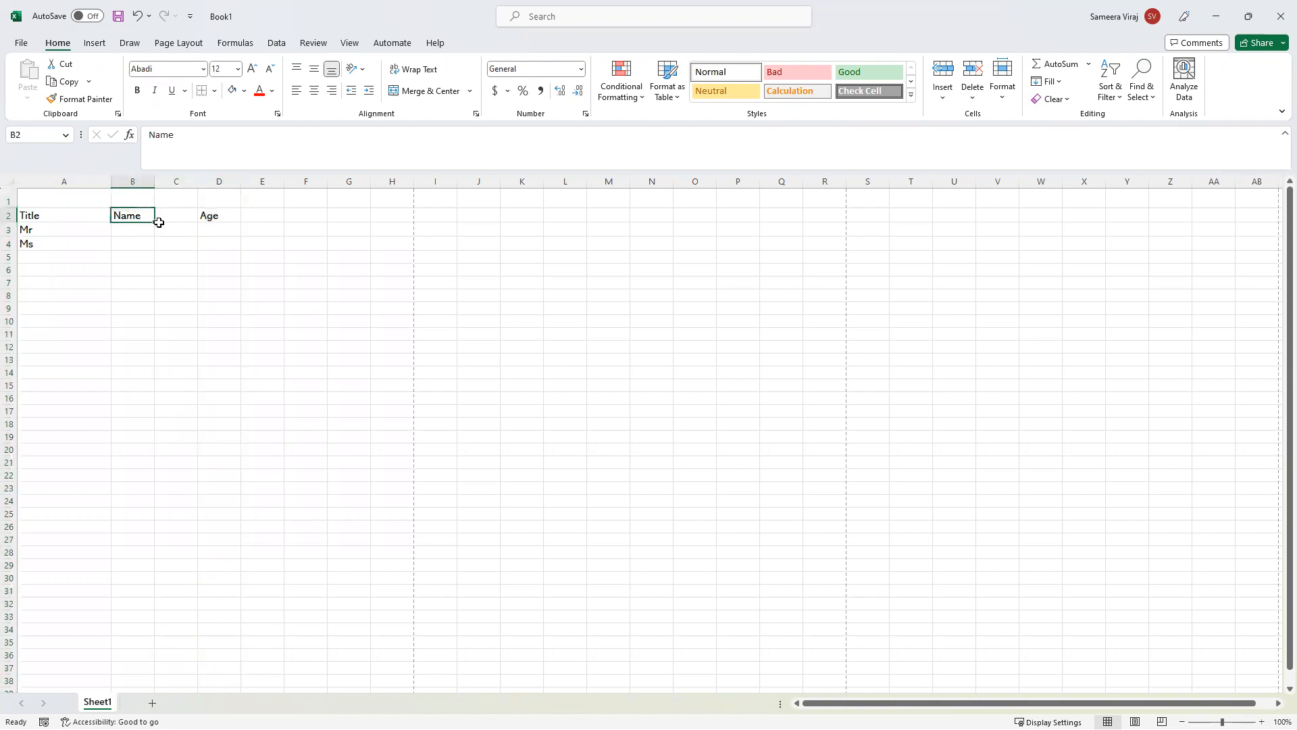
{"action": "type", "text": "Frist"}
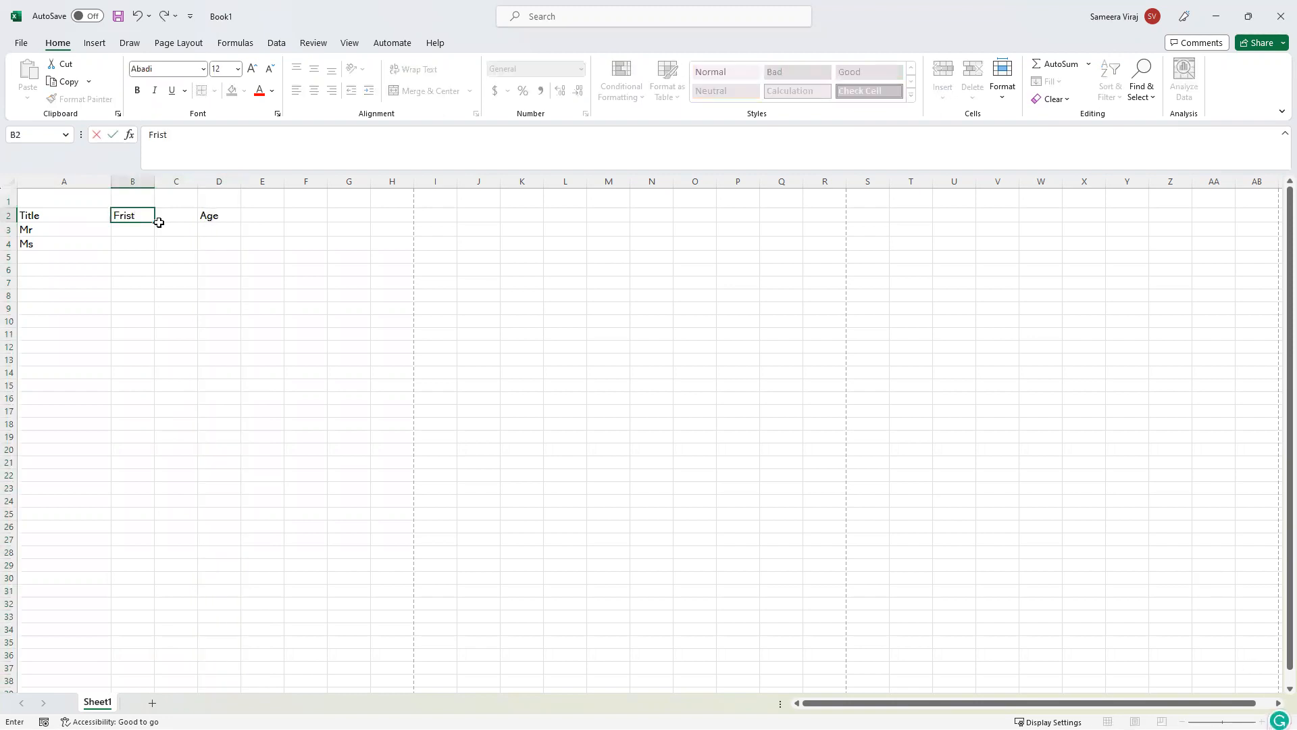
{"action": "type", "text": "ame"}
{"action": "left_click", "coordinate": [160, 227]}
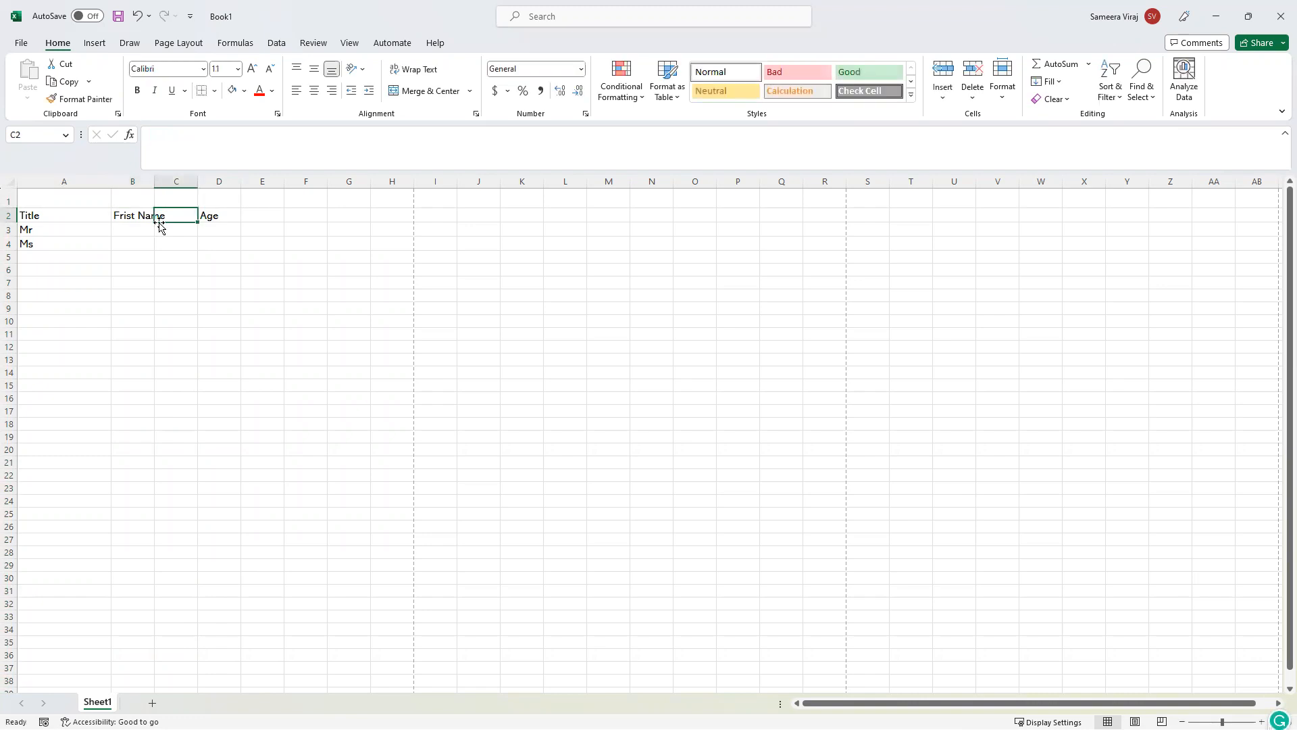
{"action": "type", "text": "Last"}
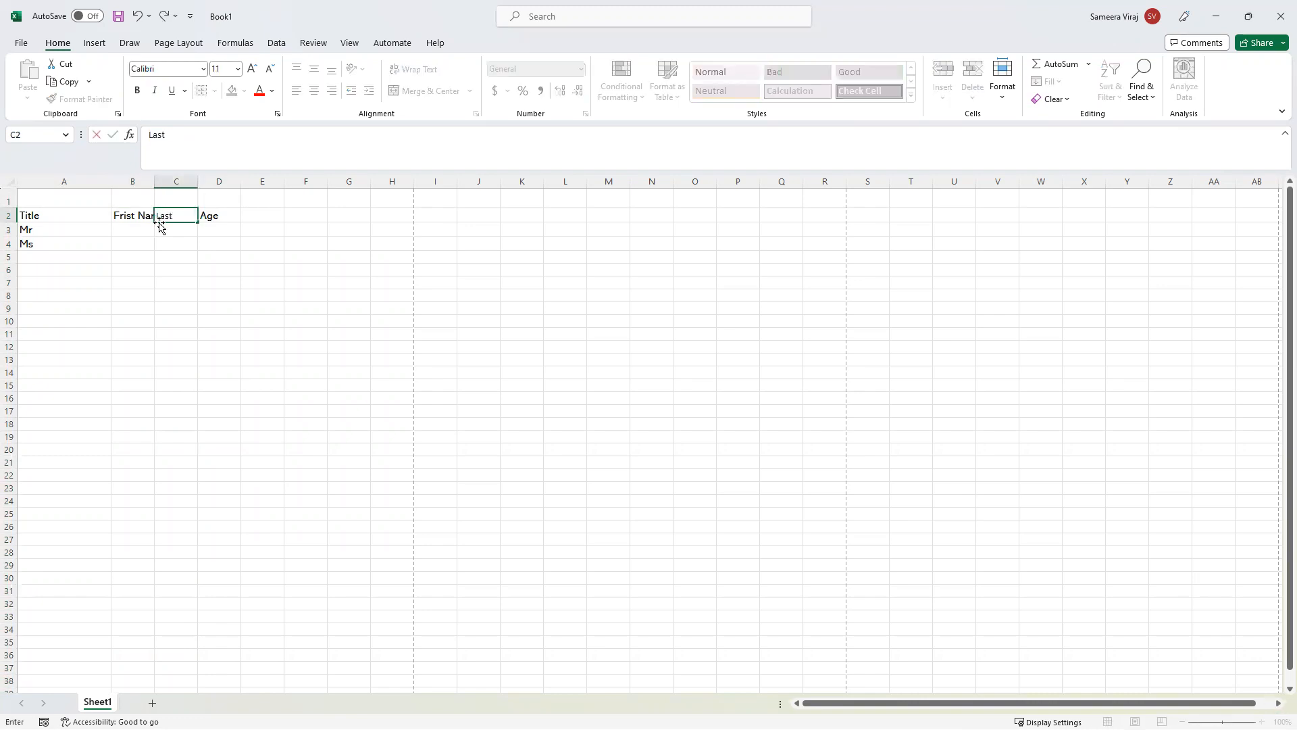
{"action": "type", "text": " Name"}
{"action": "left_click", "coordinate": [164, 256]}
Shorten the heading in B2 to "Frist" and the heading in C2 to "Last".
{"action": "left_click", "coordinate": [141, 203]}
{"action": "left_click_drag", "start_coordinate": [140, 203], "coordinate": [166, 200]}
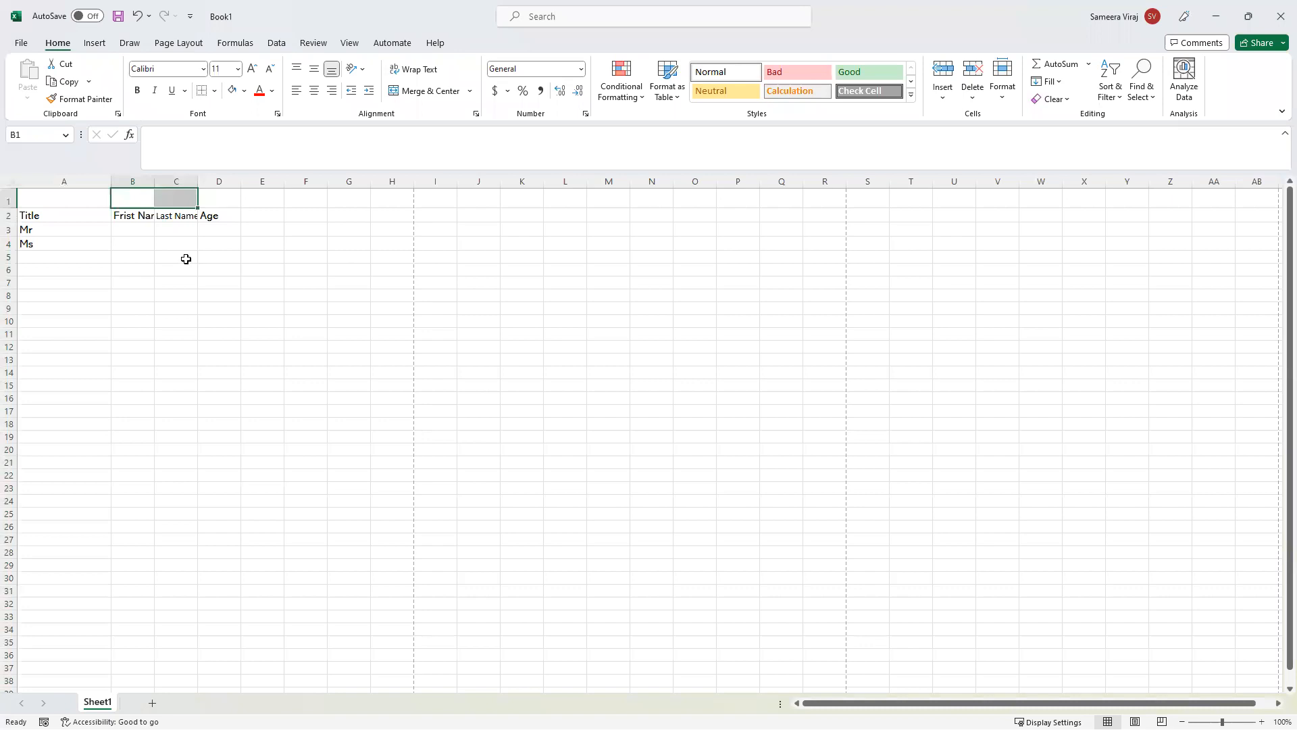
{"action": "left_click", "coordinate": [139, 215]}
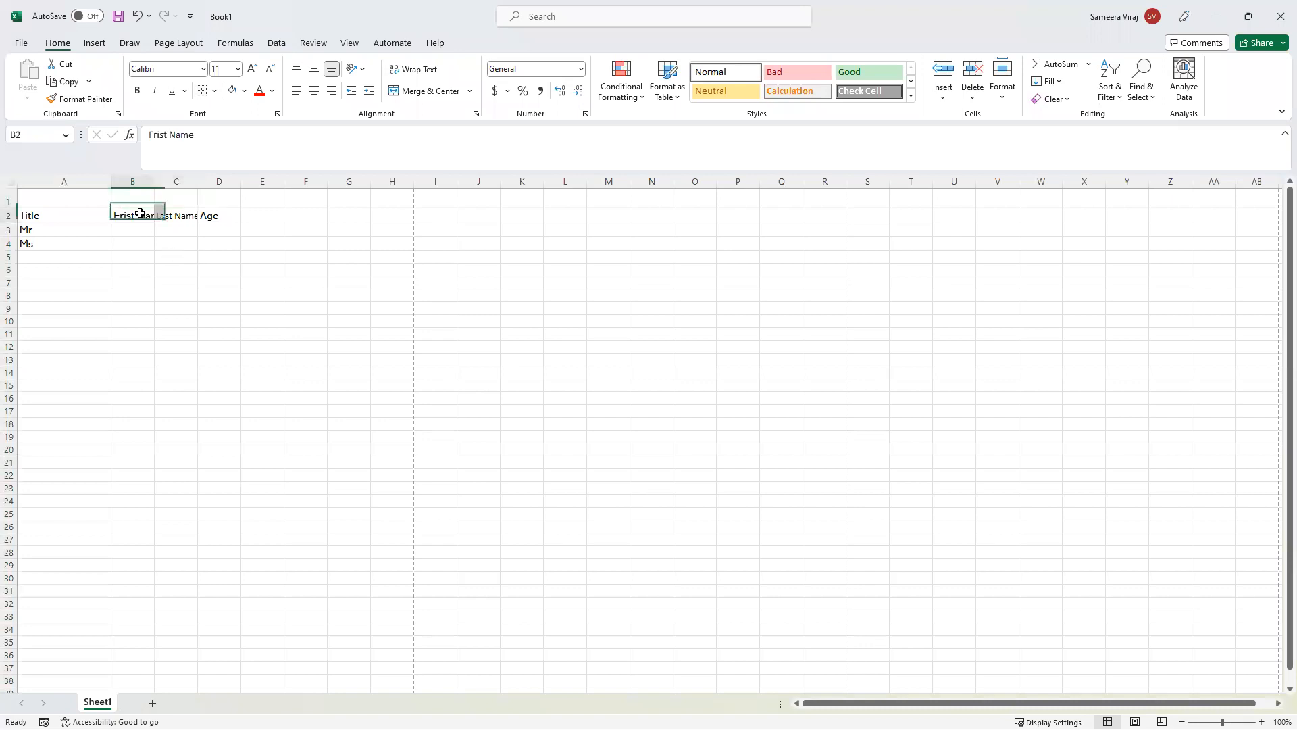
{"action": "left_click", "coordinate": [196, 140]}
{"action": "double_click", "coordinate": [175, 133]}
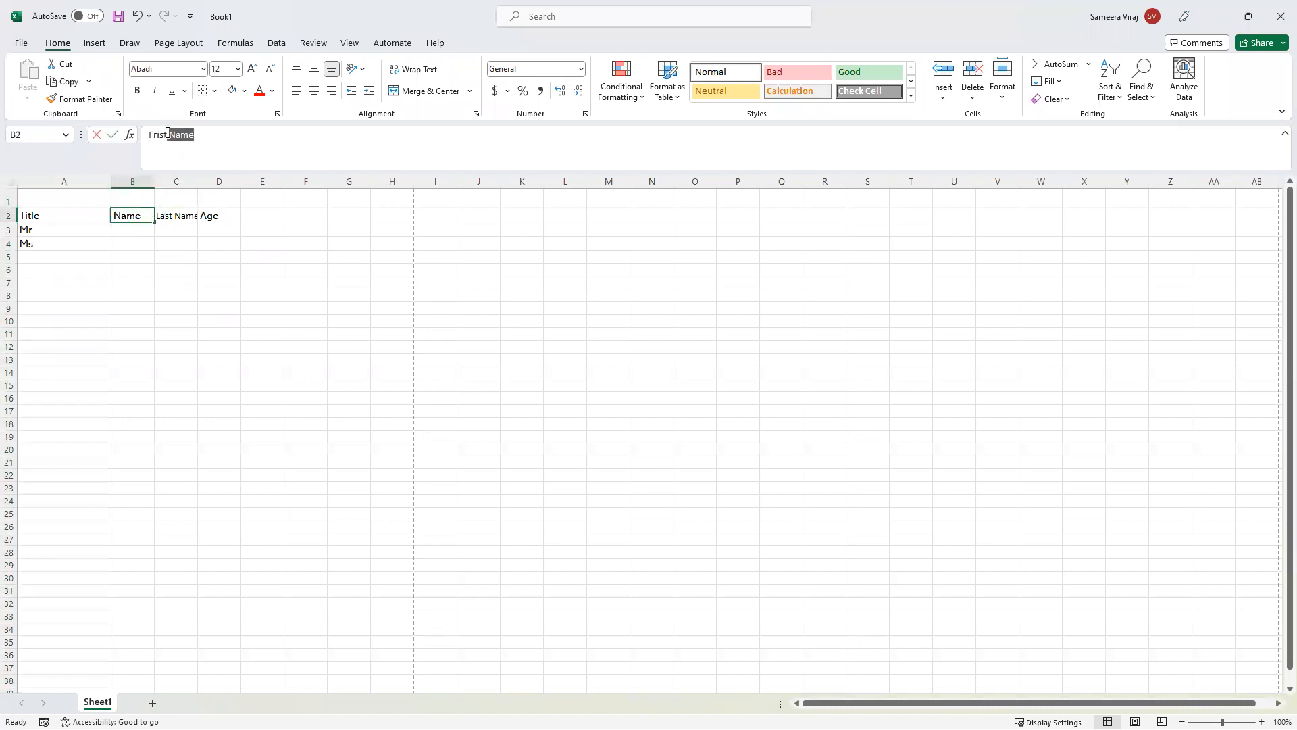
{"action": "key", "text": "BackSpace"}
{"action": "left_click", "coordinate": [183, 220]}
{"action": "left_click_drag", "start_coordinate": [194, 131], "coordinate": [168, 133]}
{"action": "key", "text": "BackSpace"}
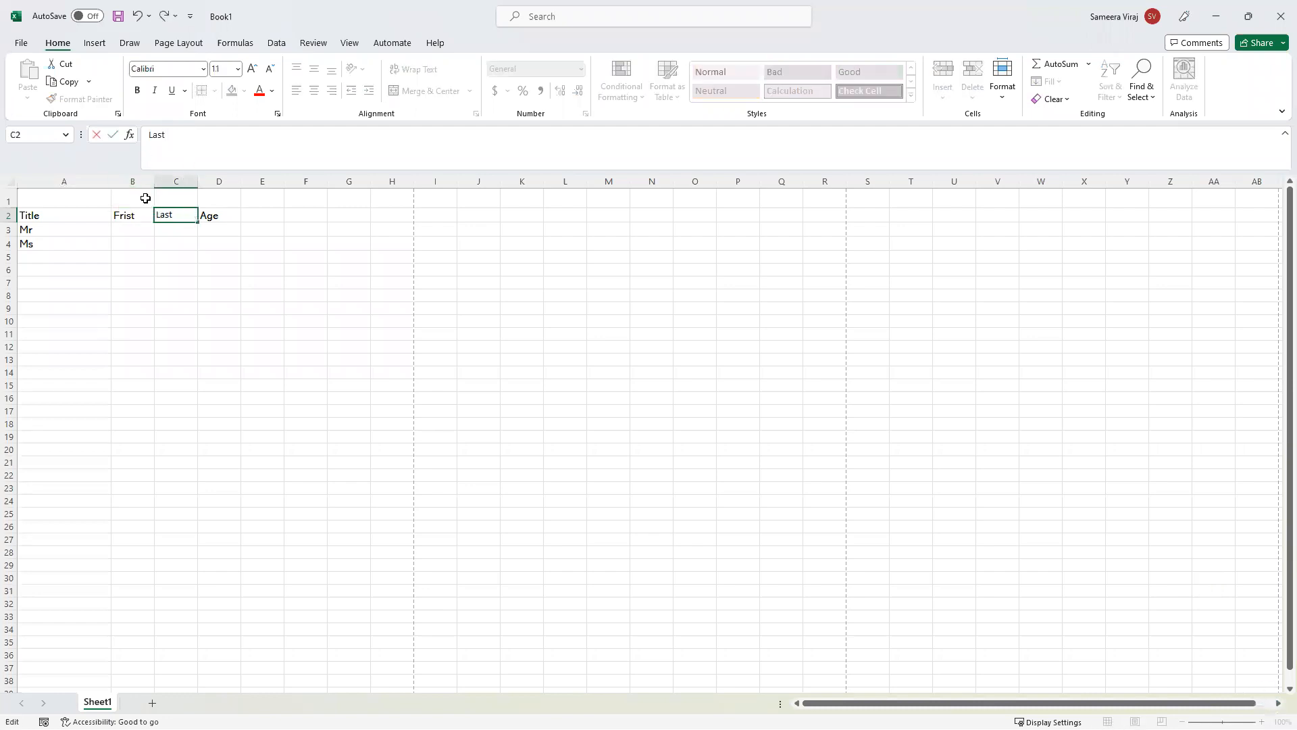
{"action": "left_click", "coordinate": [146, 197]}
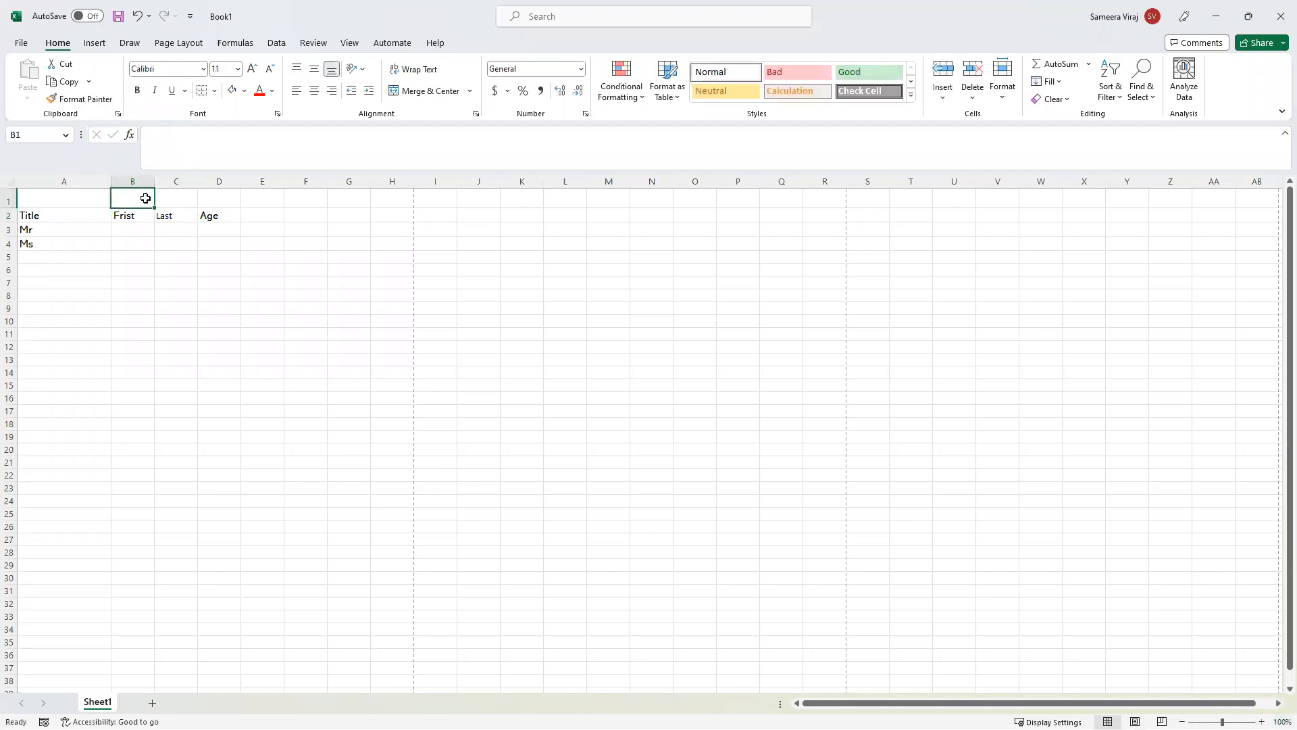
Enter the heading "Name" in cell B1 and merge and center it across B1:C1.
{"action": "type", "text": "Name"}
{"action": "left_click", "coordinate": [160, 231]}
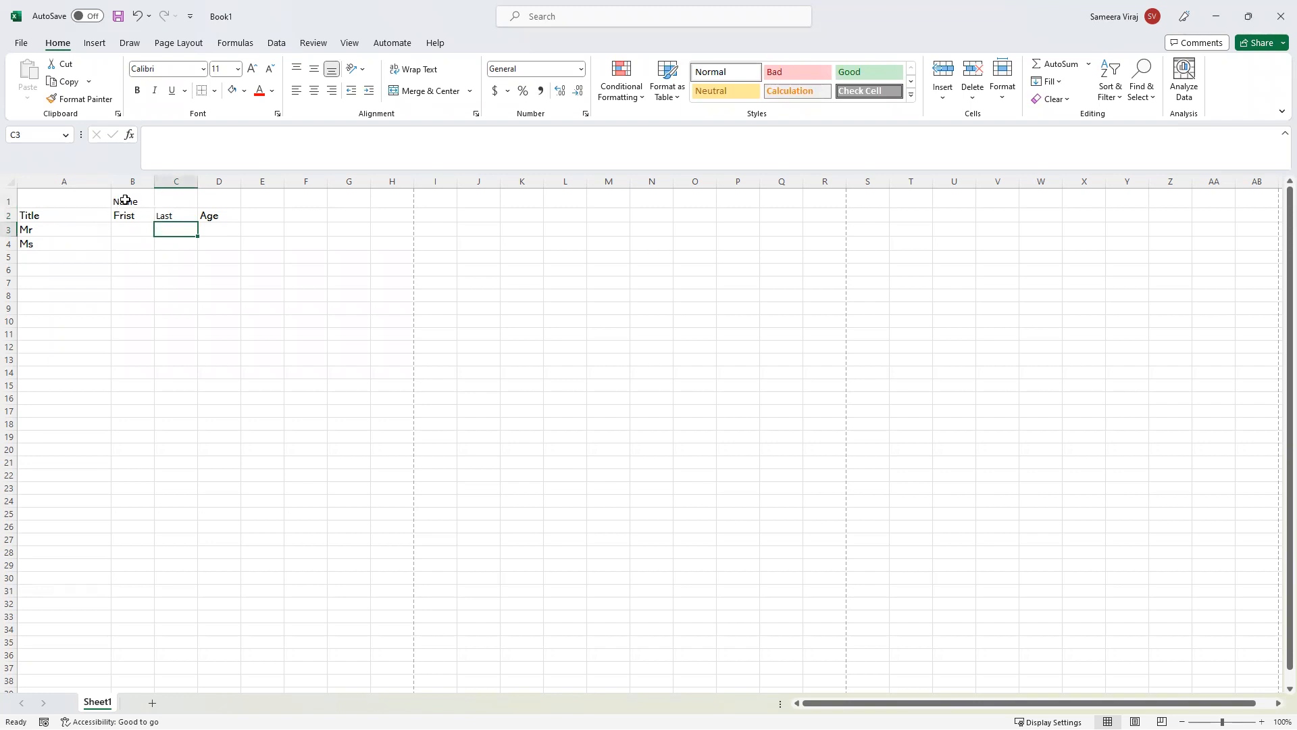
{"action": "left_click_drag", "start_coordinate": [137, 202], "coordinate": [168, 200]}
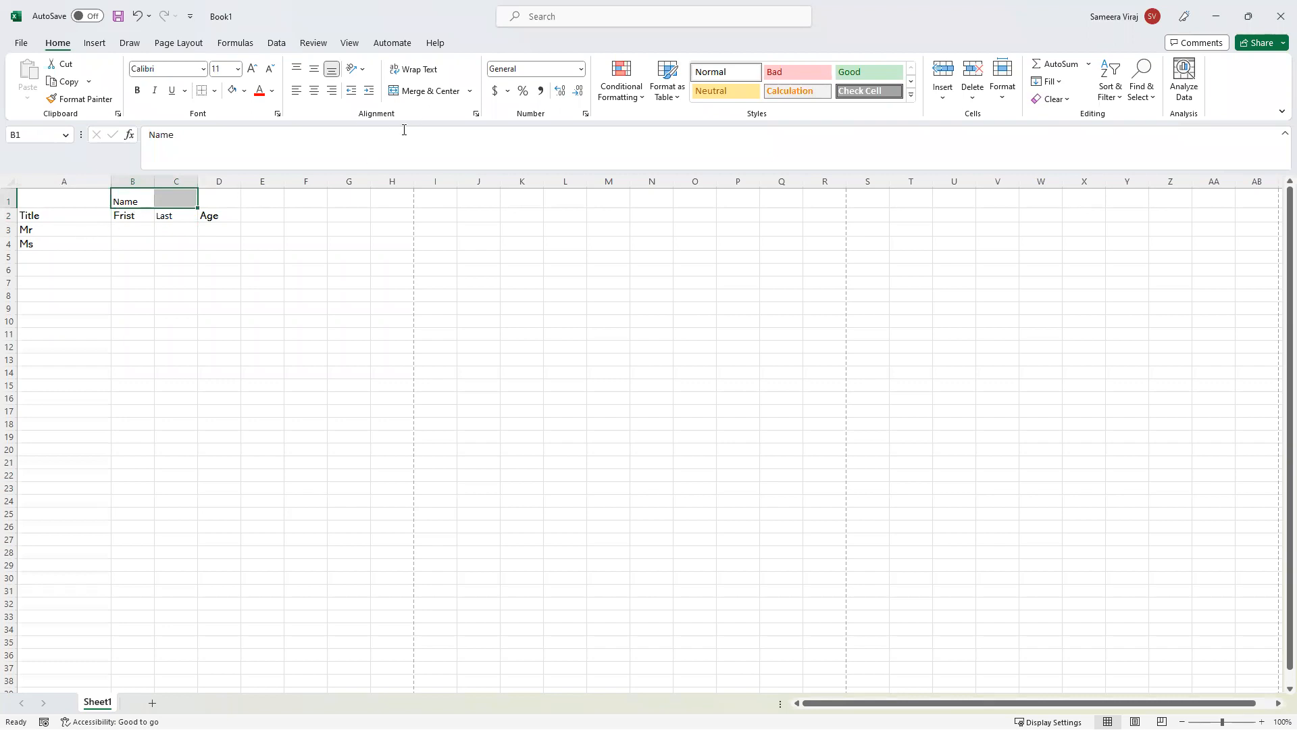
{"action": "left_click", "coordinate": [470, 91]}
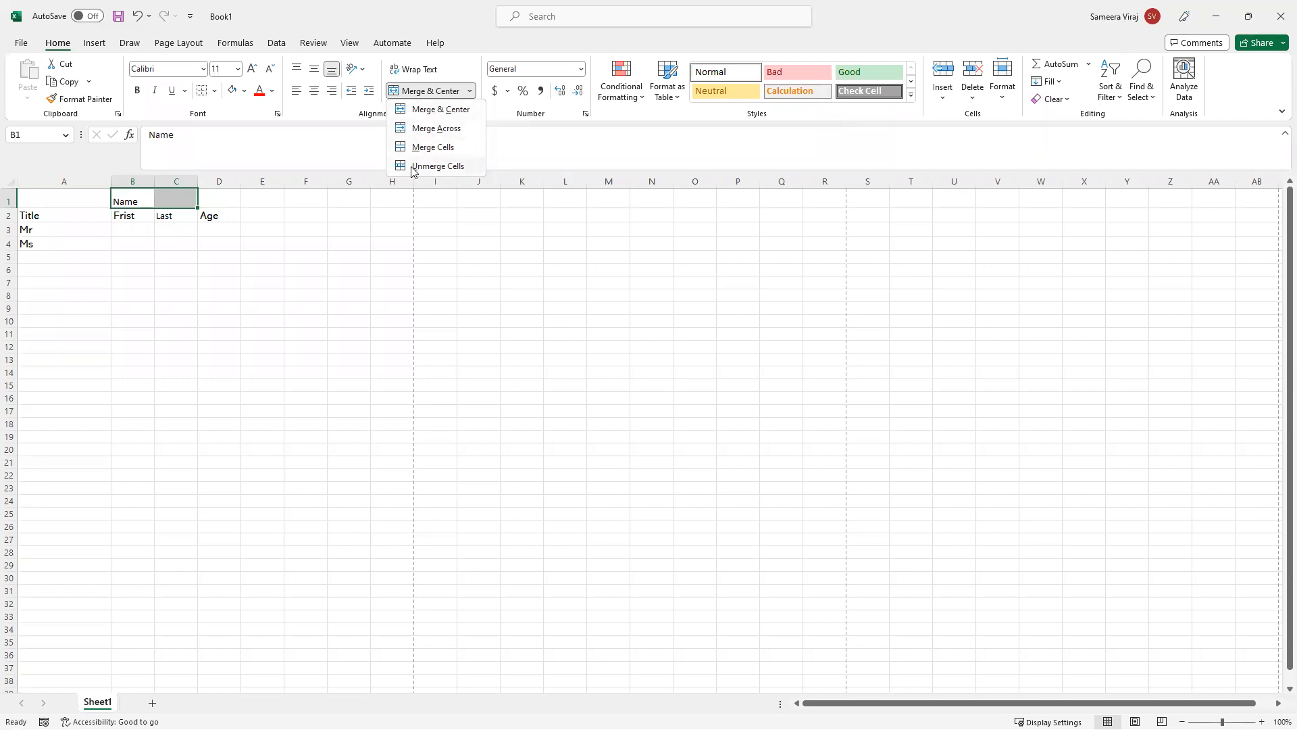
{"action": "left_click", "coordinate": [430, 110]}
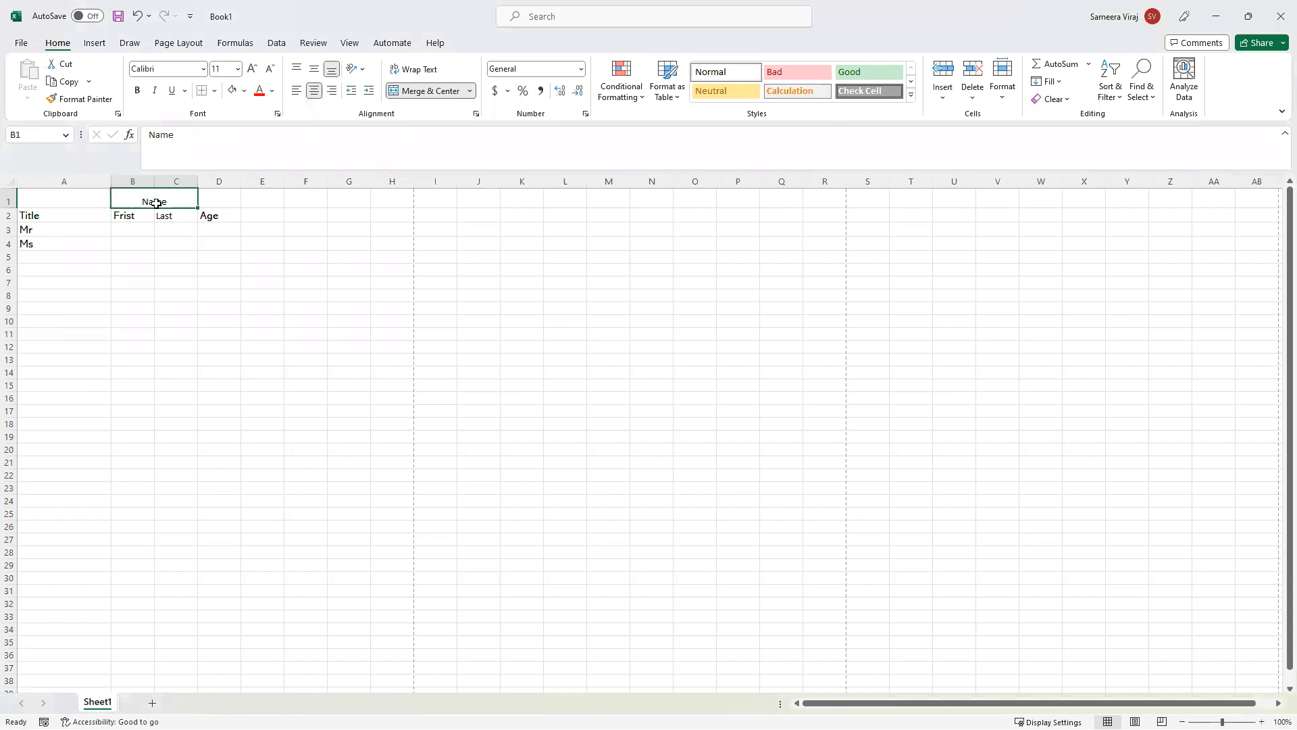
Unmerge the Name heading cell in row 1 back into separate cells B1 and C1.
{"action": "left_click", "coordinate": [142, 225]}
{"action": "left_click", "coordinate": [166, 215]}
{"action": "left_click", "coordinate": [160, 204]}
{"action": "left_click", "coordinate": [470, 91]}
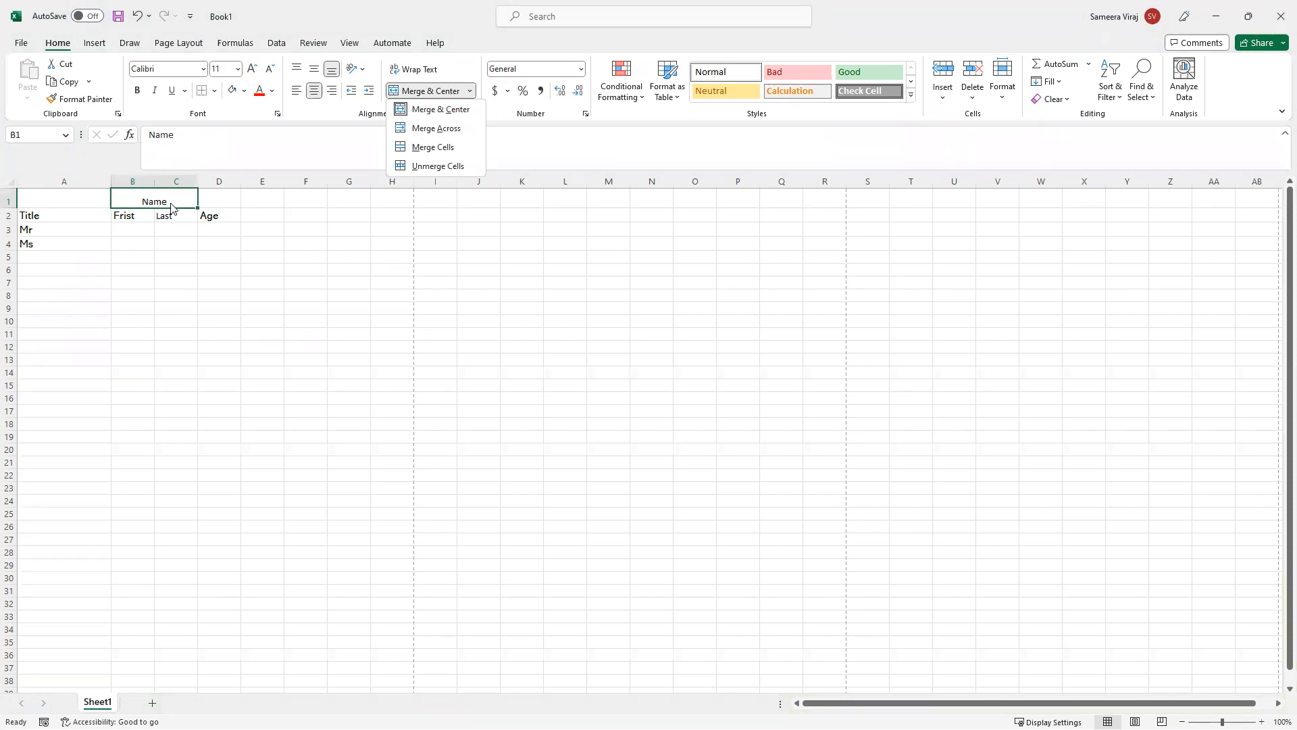
{"action": "left_click", "coordinate": [436, 166]}
{"action": "left_click", "coordinate": [157, 284]}
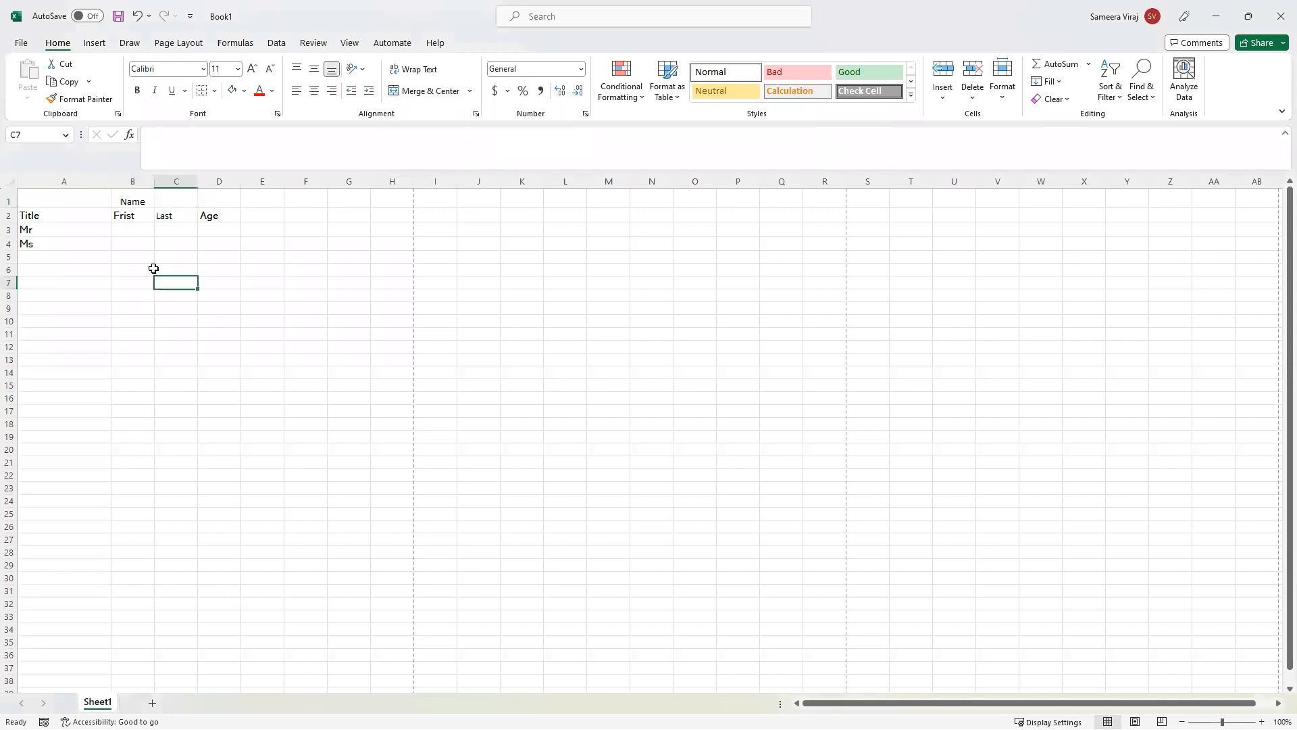
Merge and center cells B1:C1 again so the Name heading spans both name columns.
{"action": "left_click", "coordinate": [173, 200]}
{"action": "left_click_drag", "start_coordinate": [133, 201], "coordinate": [174, 201]}
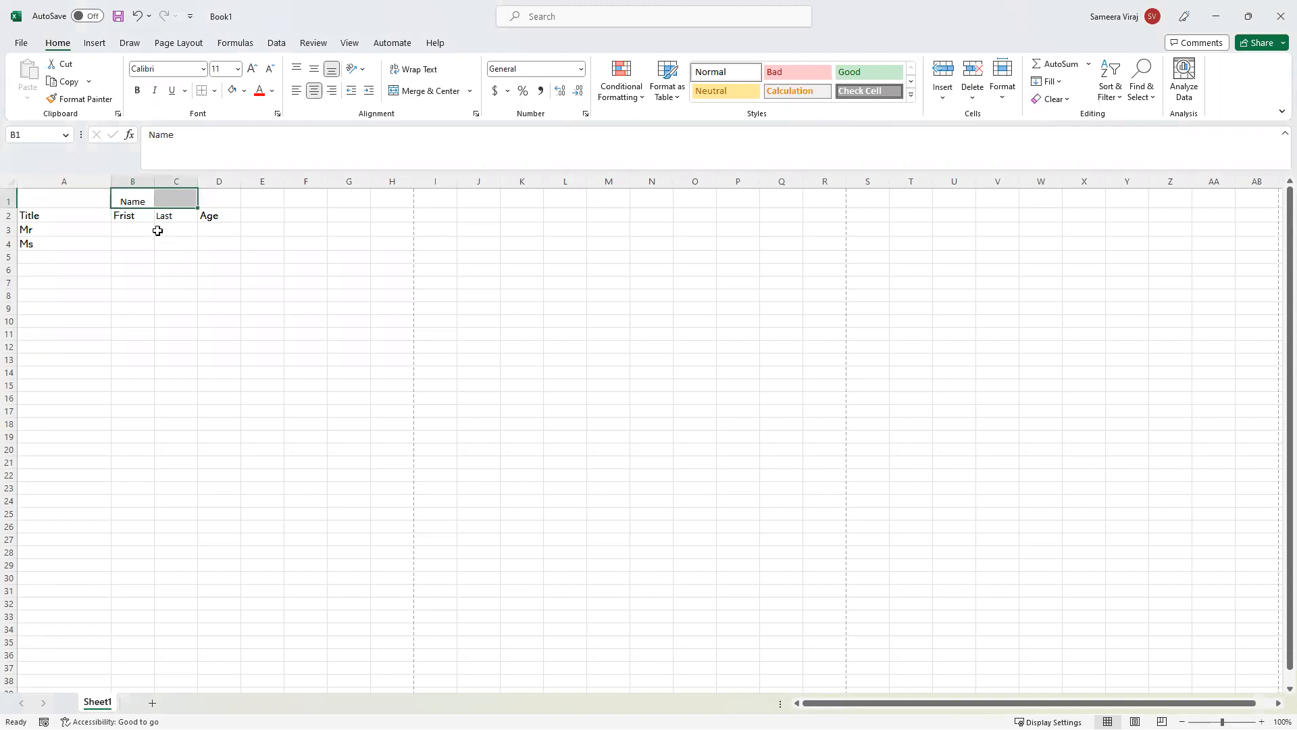
{"action": "left_click", "coordinate": [470, 91]}
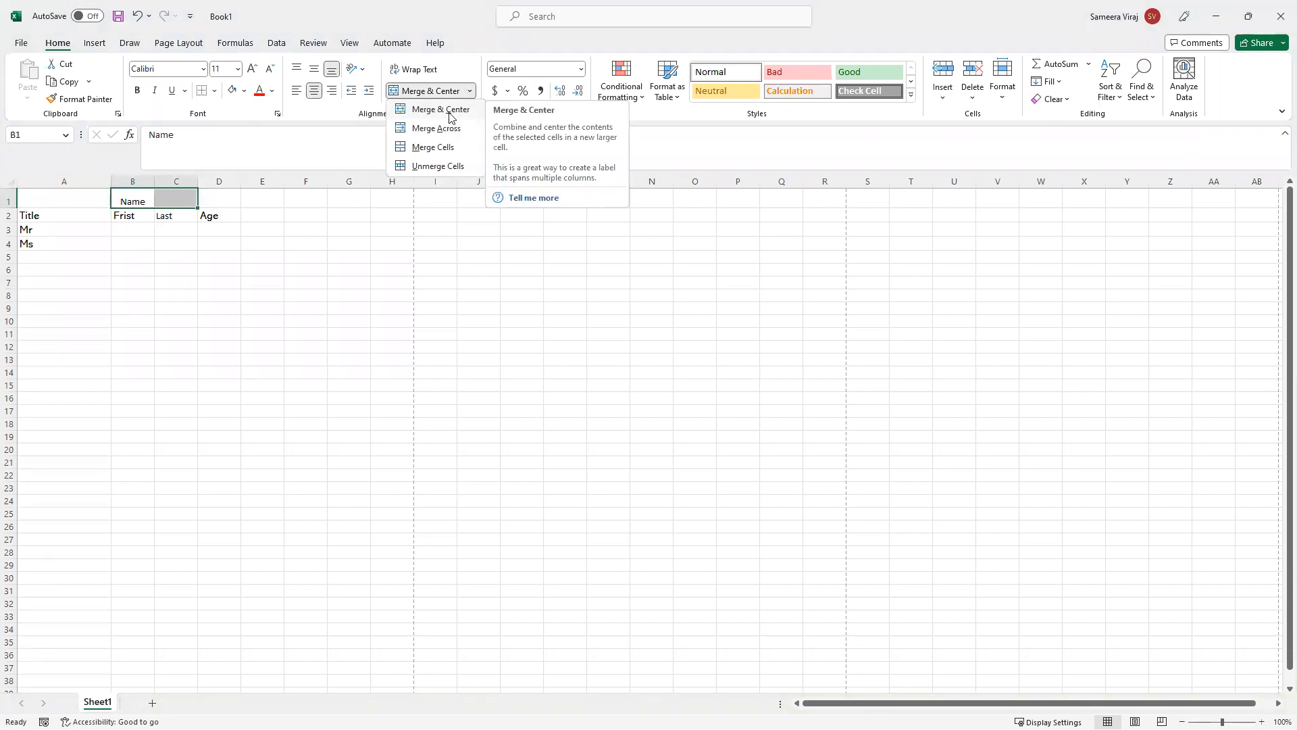
{"action": "left_click", "coordinate": [449, 111]}
{"action": "left_click", "coordinate": [164, 229]}
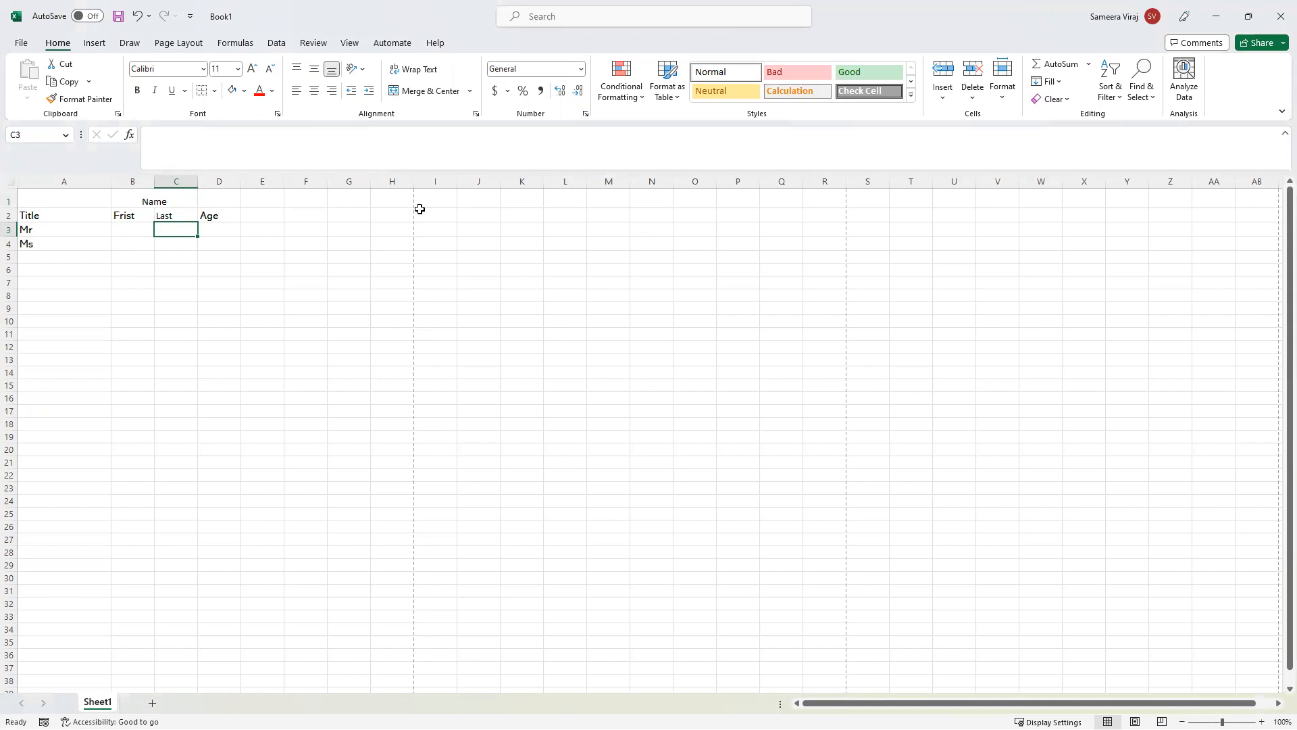
{"action": "left_click", "coordinate": [174, 213]}
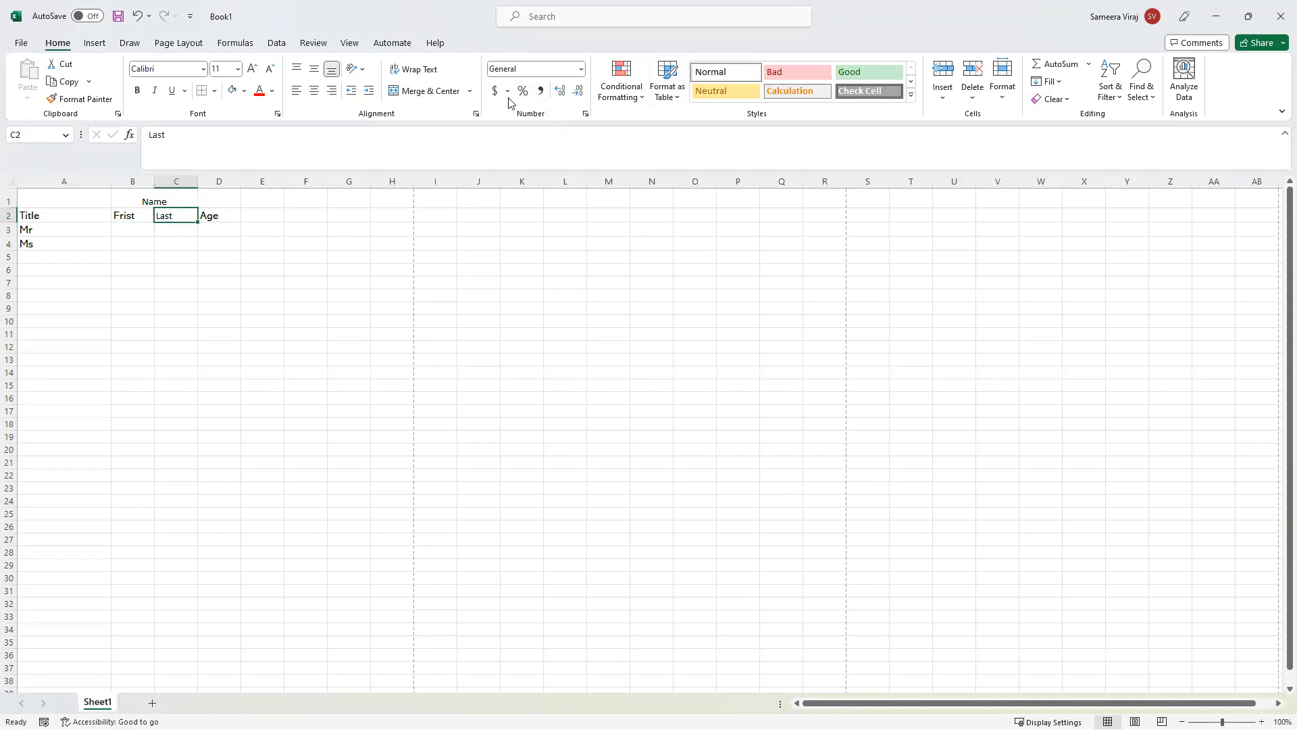
{"action": "left_click", "coordinate": [230, 216]}
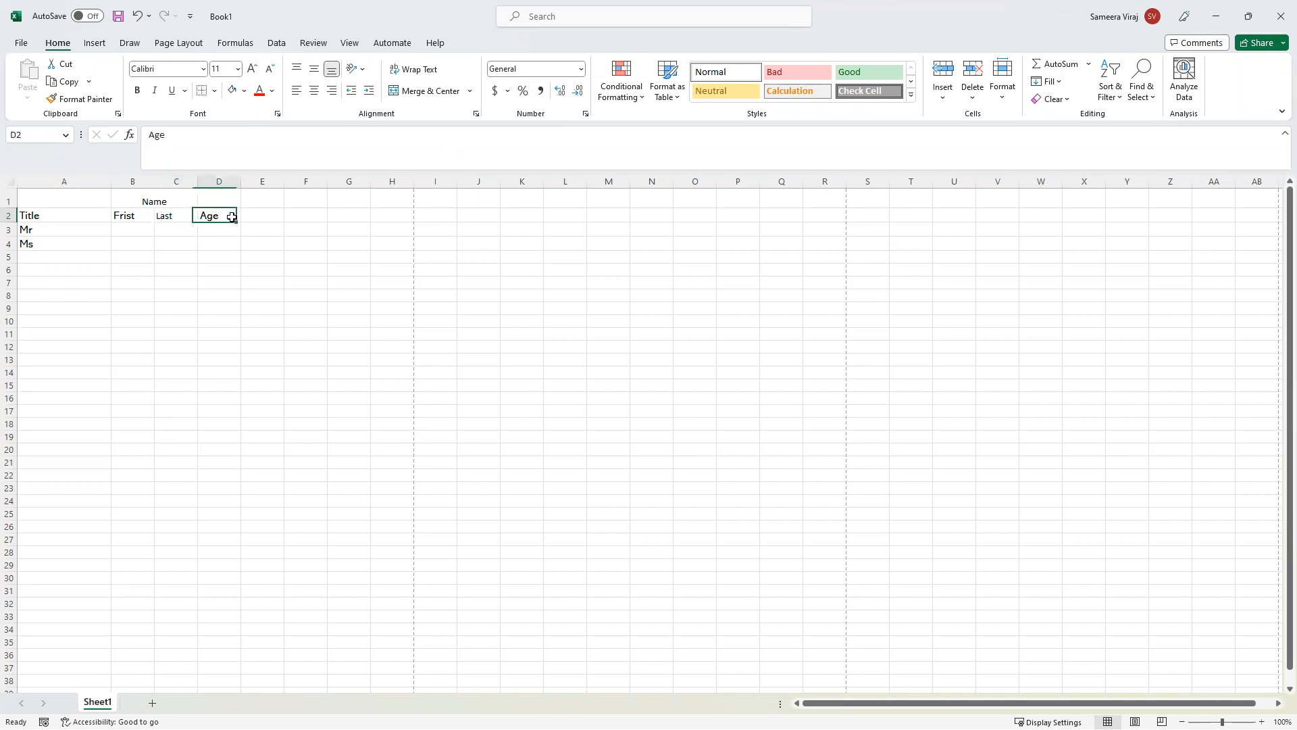
{"action": "left_click", "coordinate": [164, 215]}
{"action": "left_click", "coordinate": [129, 214]}
{"action": "left_click", "coordinate": [79, 218]}
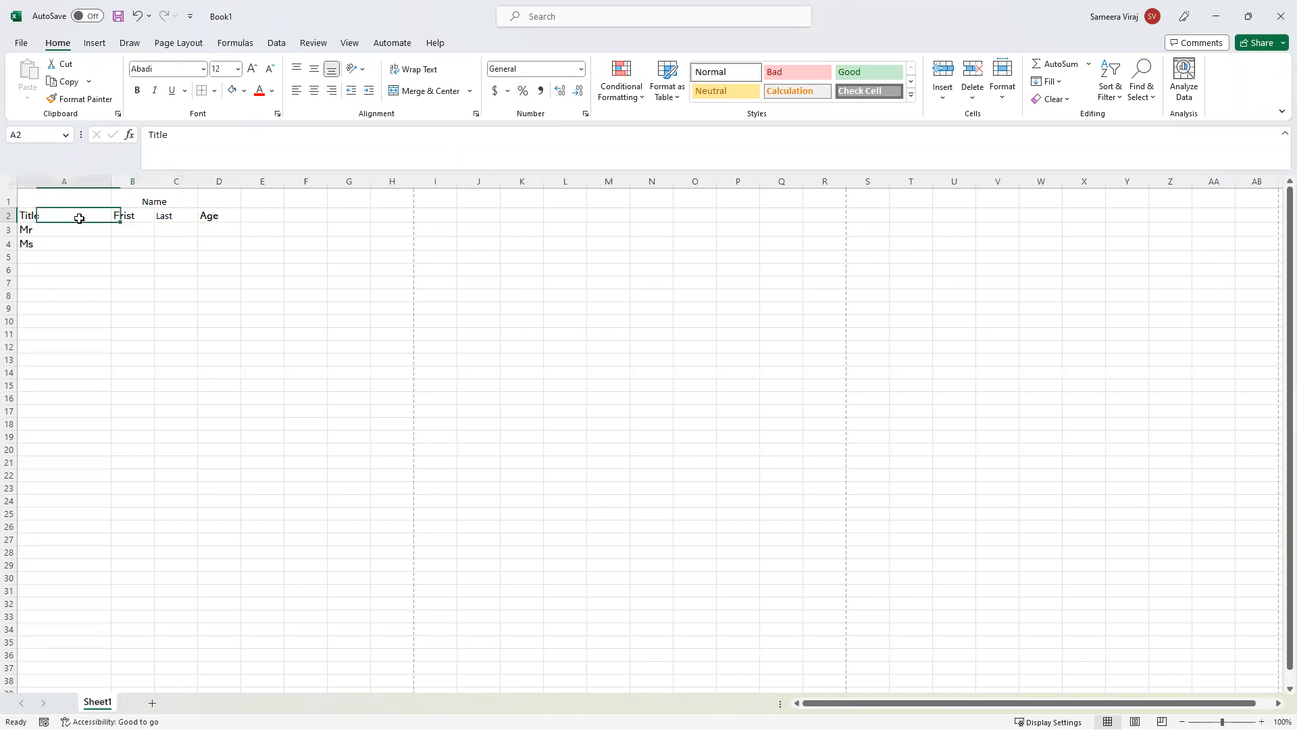
{"action": "left_click", "coordinate": [166, 199]}
{"action": "left_click", "coordinate": [164, 215]}
{"action": "left_click", "coordinate": [131, 215]}
{"action": "left_click", "coordinate": [227, 215]}
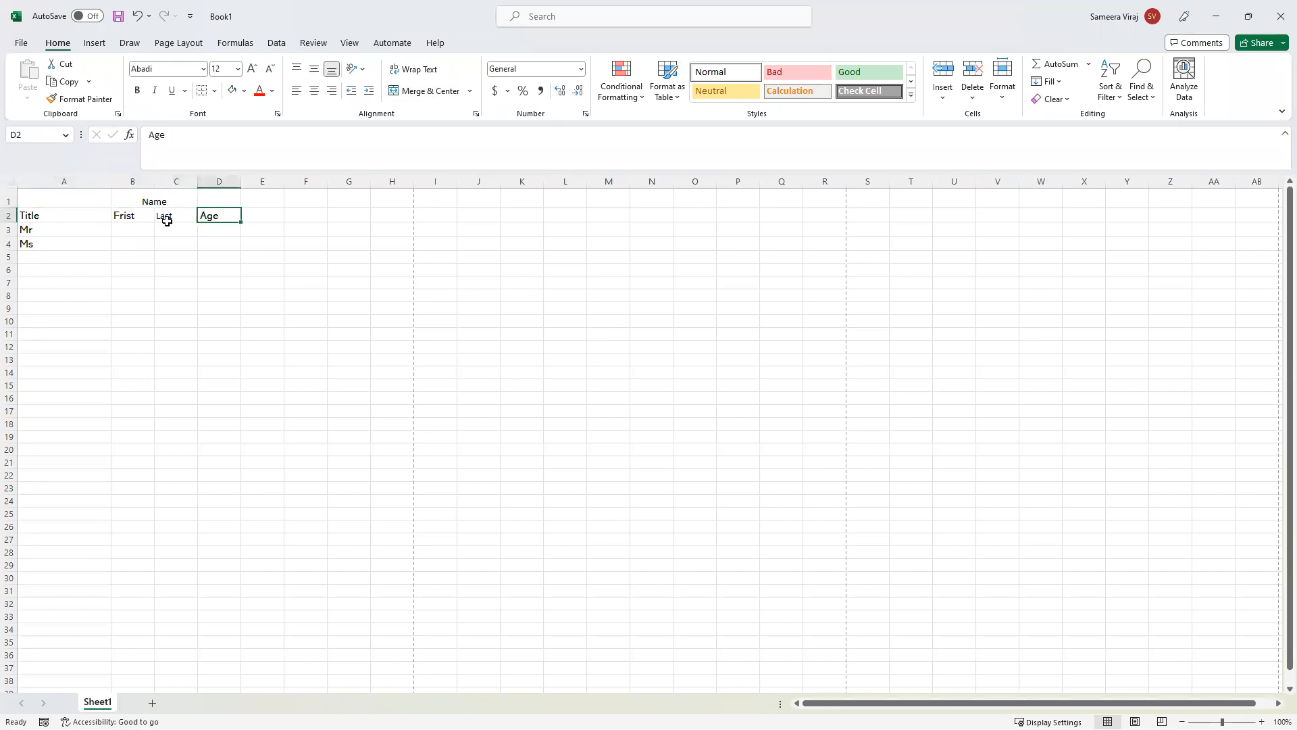
{"action": "left_click", "coordinate": [581, 70]}
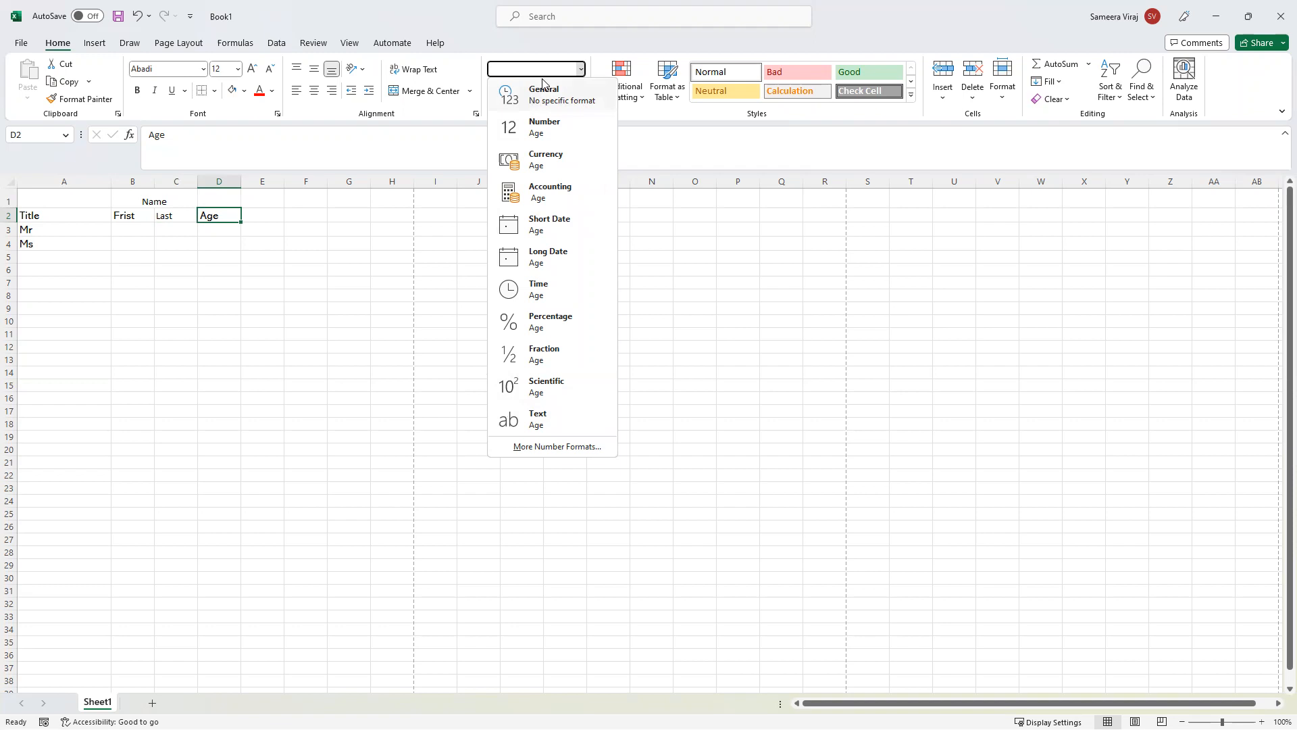
{"action": "left_click", "coordinate": [225, 227]}
{"action": "left_click", "coordinate": [225, 228]}
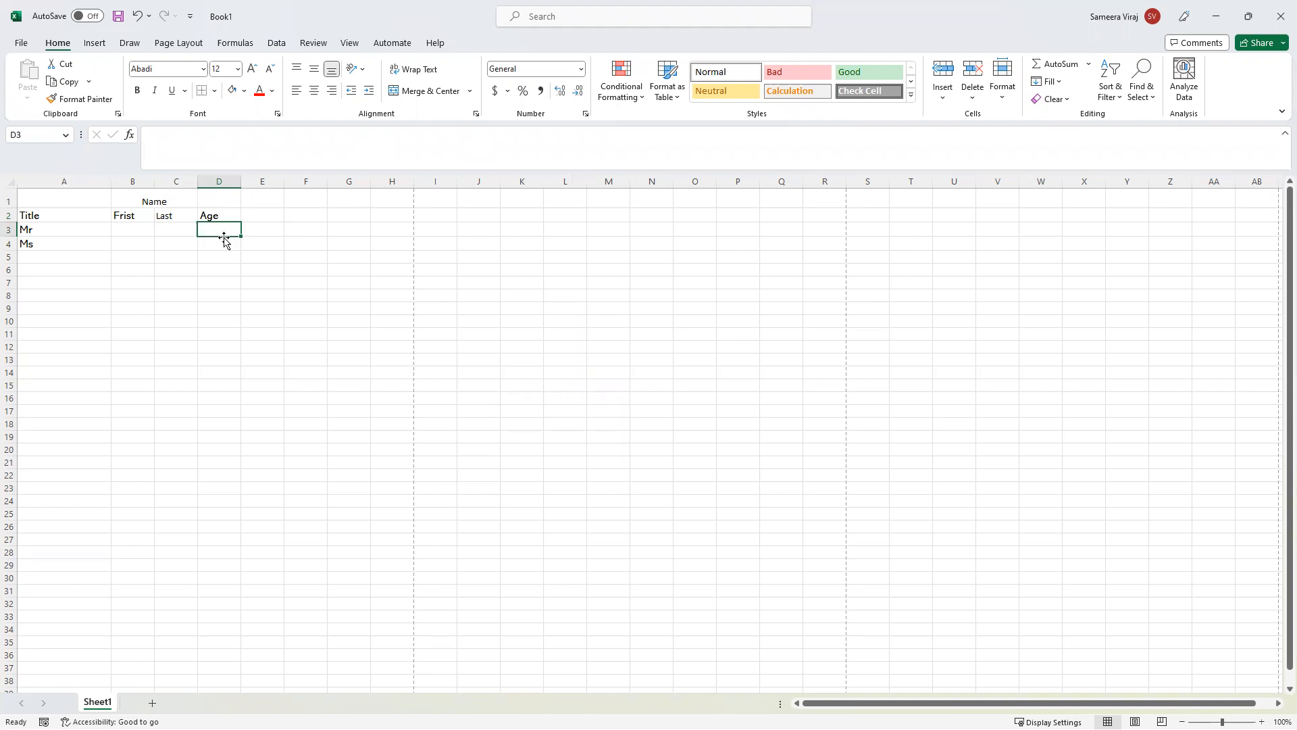
{"action": "left_click", "coordinate": [581, 68]}
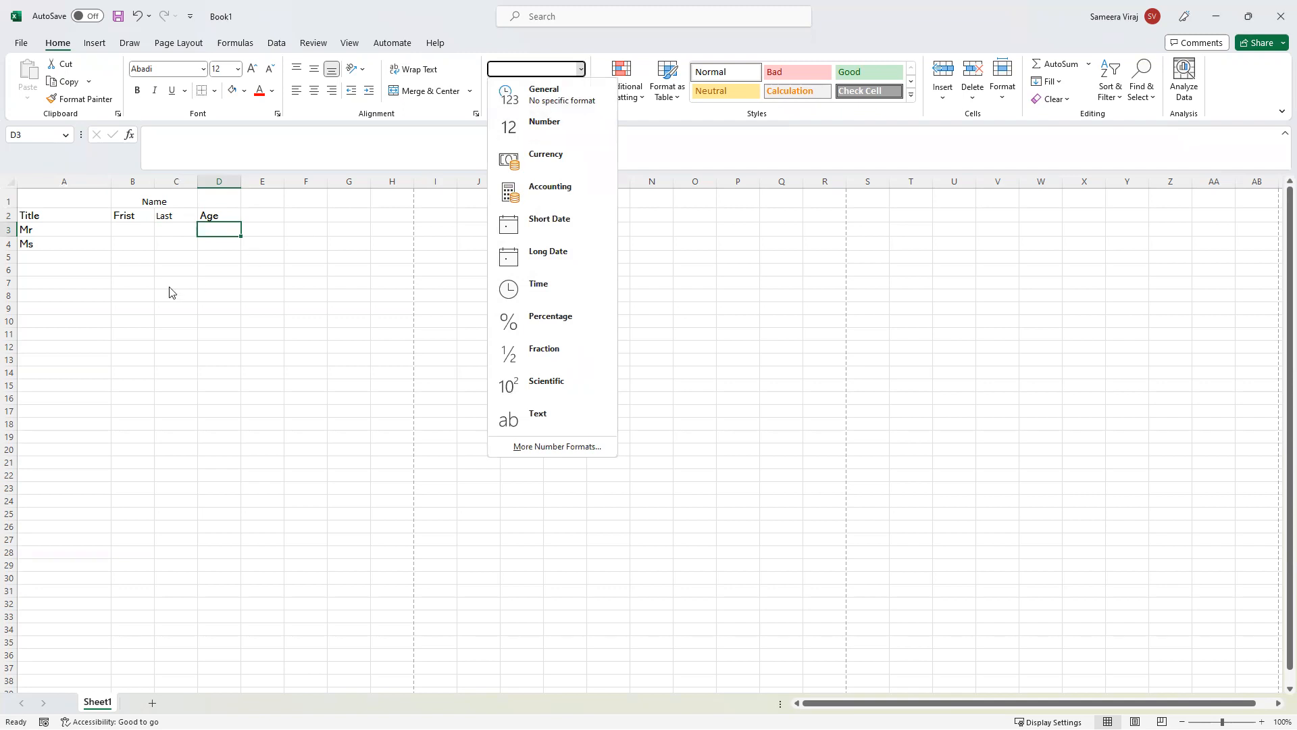
{"action": "left_click", "coordinate": [230, 242]}
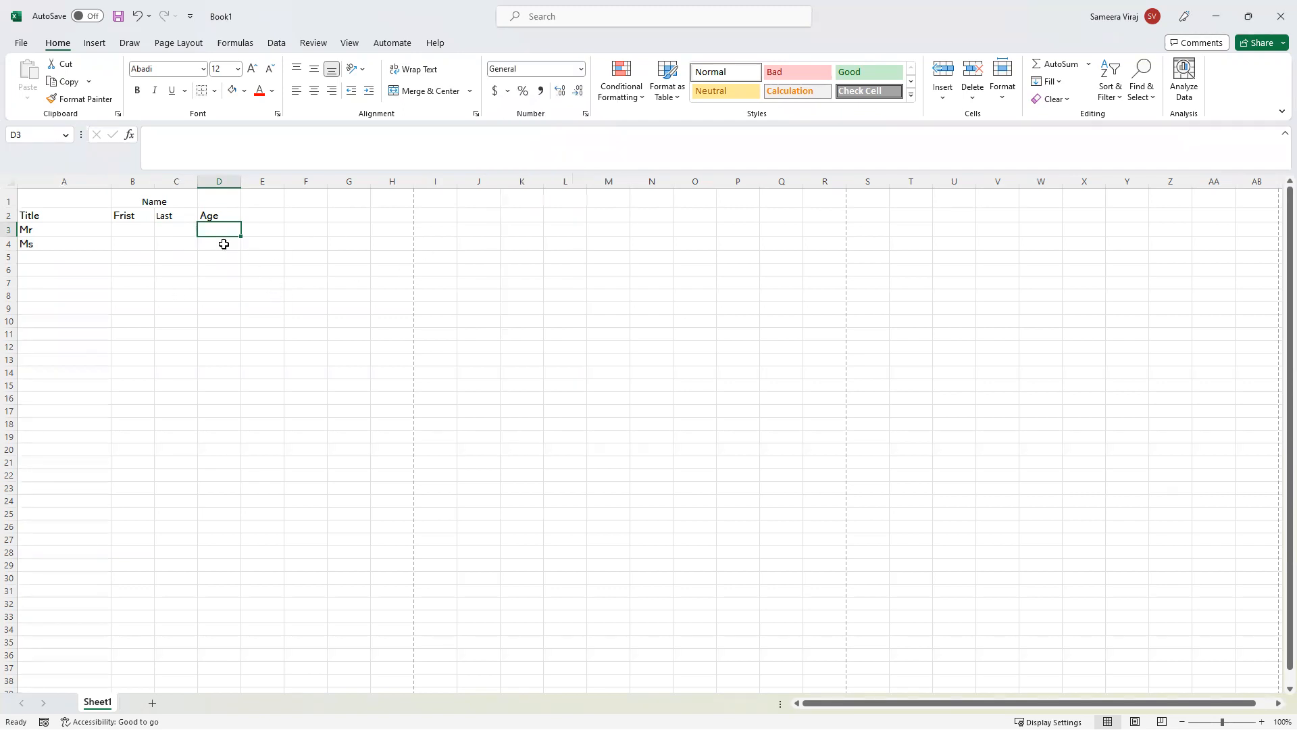
{"action": "left_click", "coordinate": [229, 246]}
Enter 1 in cell D3 under the Age heading and apply the Number format to it.
{"action": "left_click", "coordinate": [225, 230]}
{"action": "type", "text": "1"}
{"action": "key", "text": "Return"}
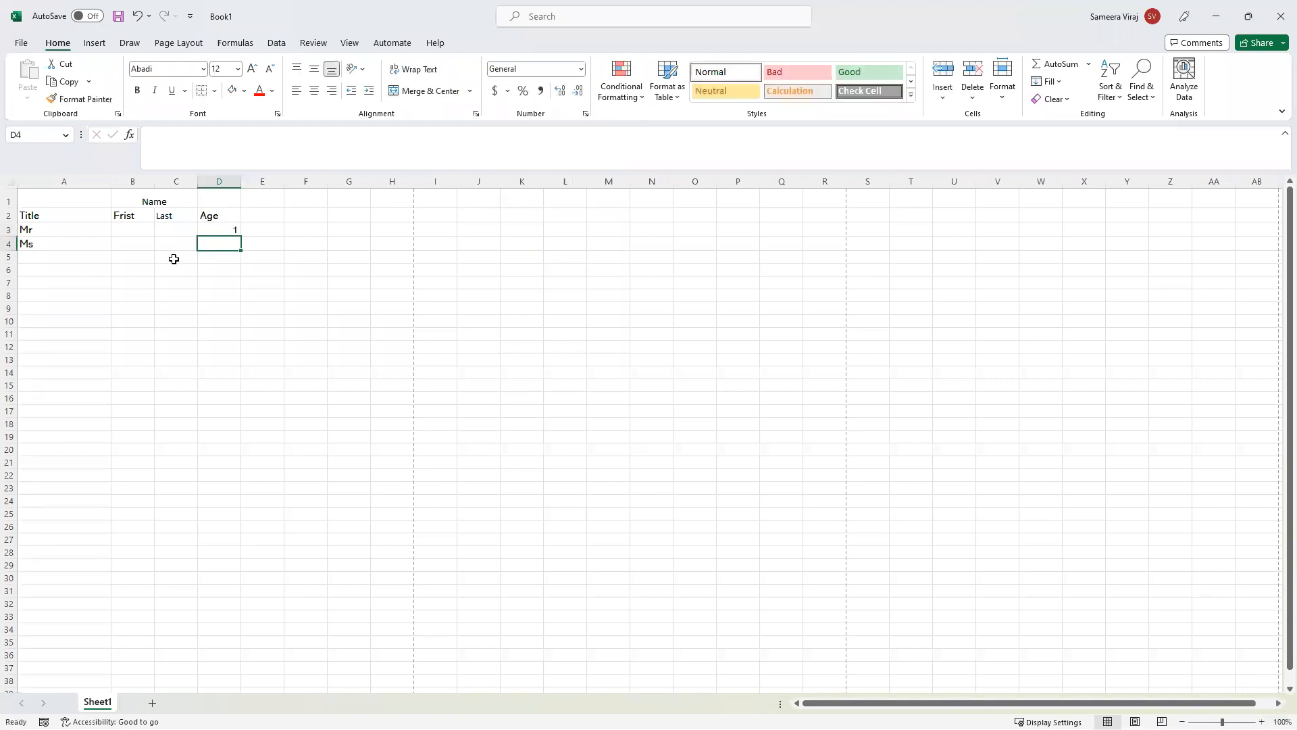
{"action": "left_click", "coordinate": [205, 230]}
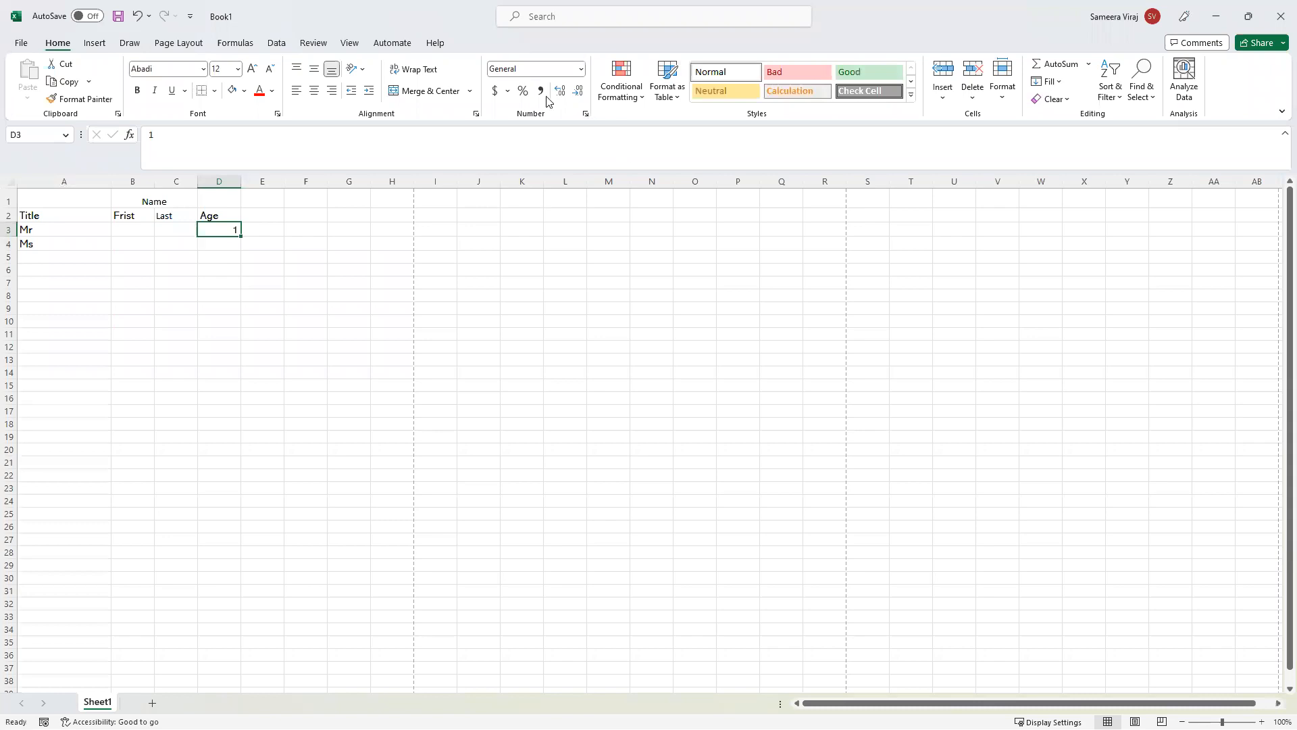
{"action": "left_click", "coordinate": [580, 69]}
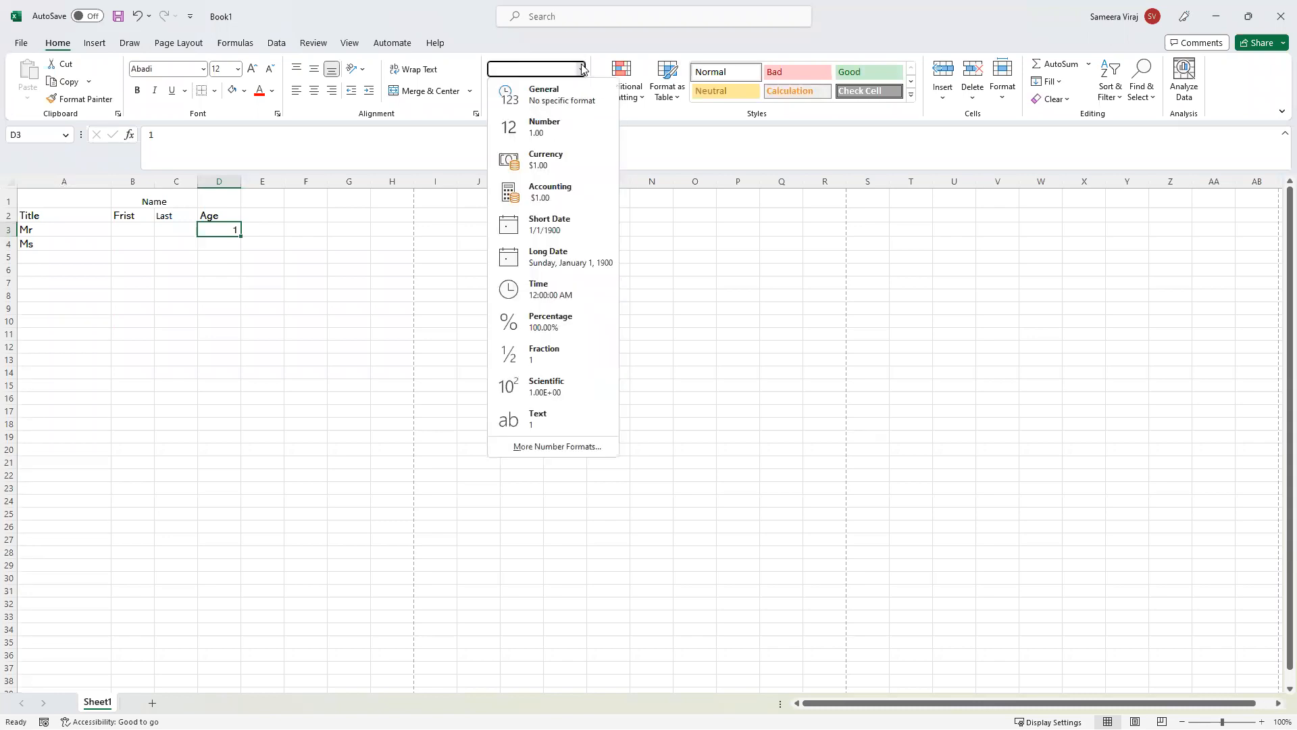
{"action": "left_click", "coordinate": [546, 131]}
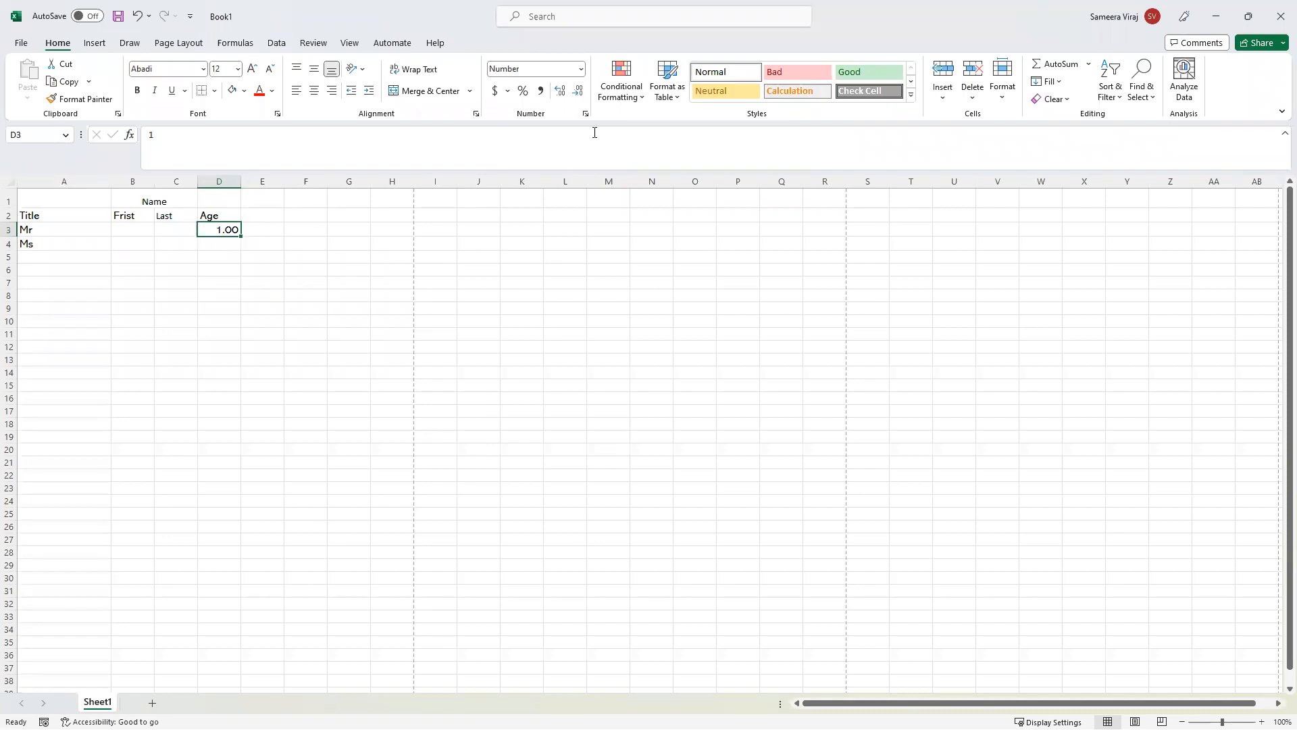
Change the format of cell D3 to Currency, followed by Short Date.
{"action": "left_click", "coordinate": [580, 69]}
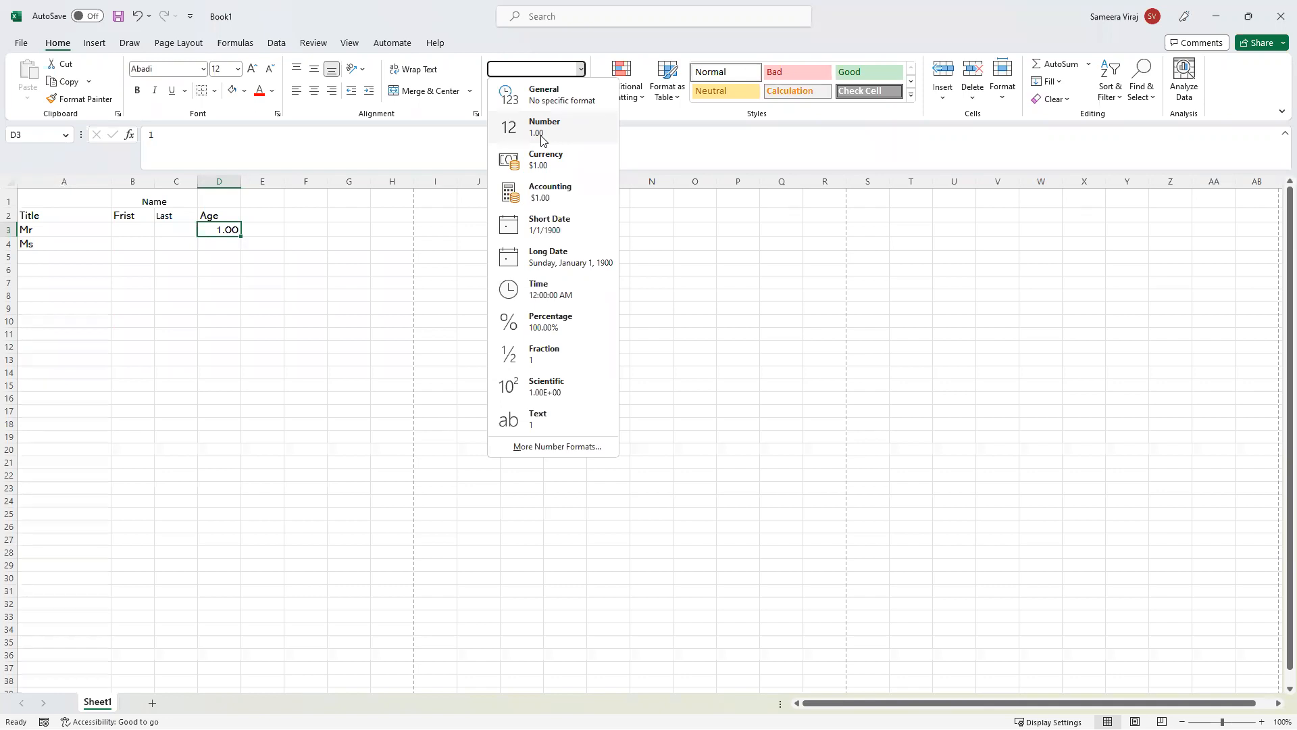
{"action": "left_click", "coordinate": [551, 169]}
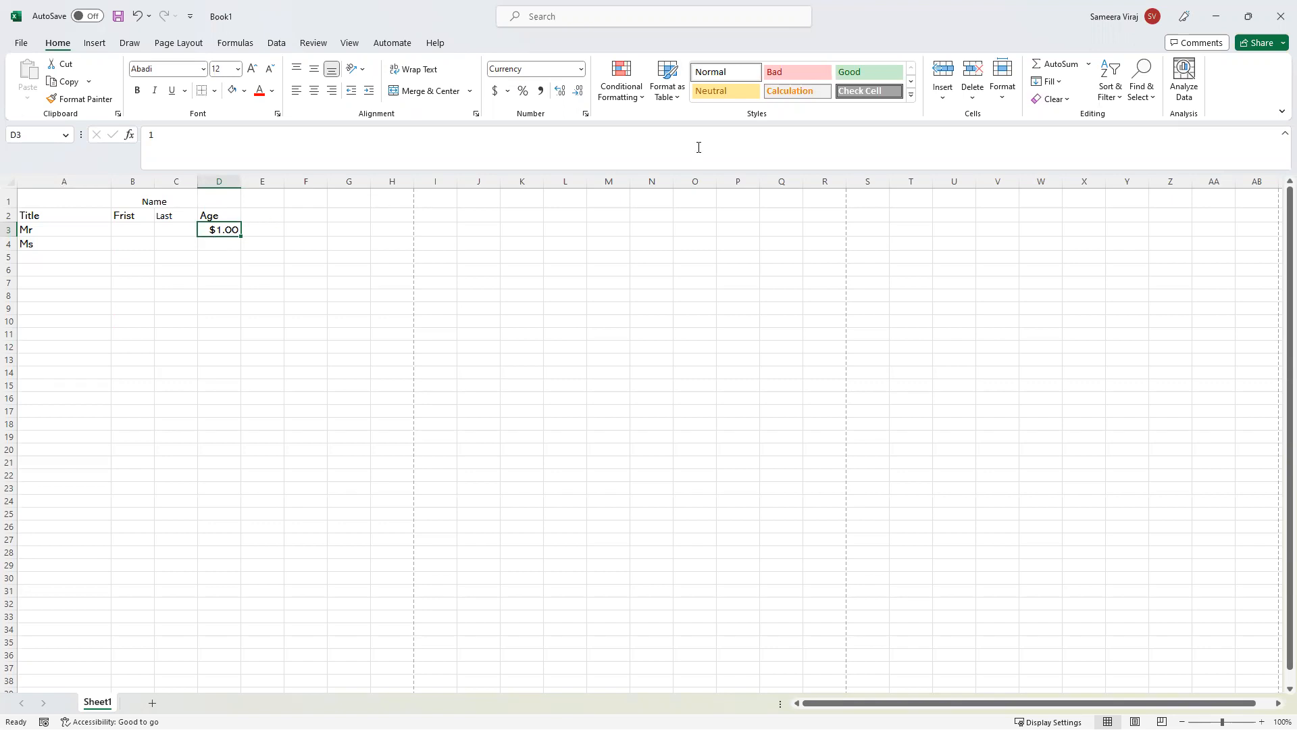
{"action": "left_click", "coordinate": [580, 71]}
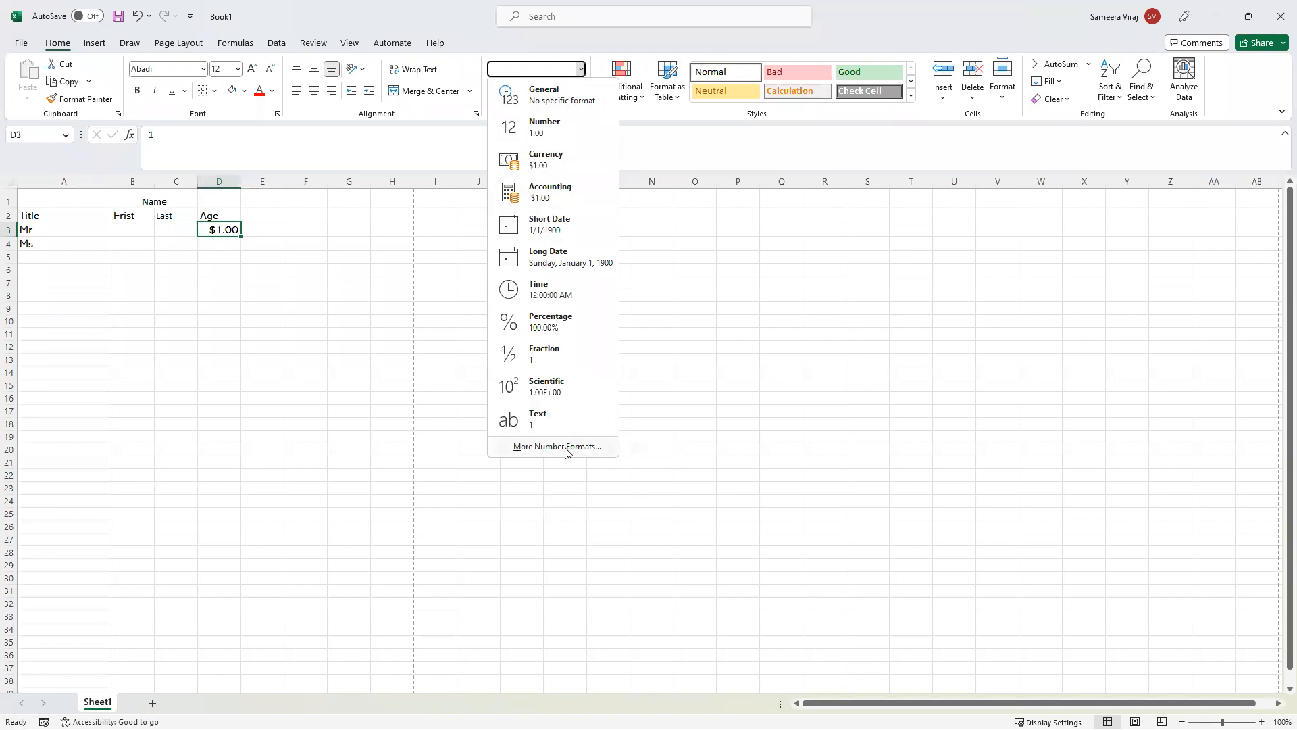
{"action": "left_click", "coordinate": [557, 229]}
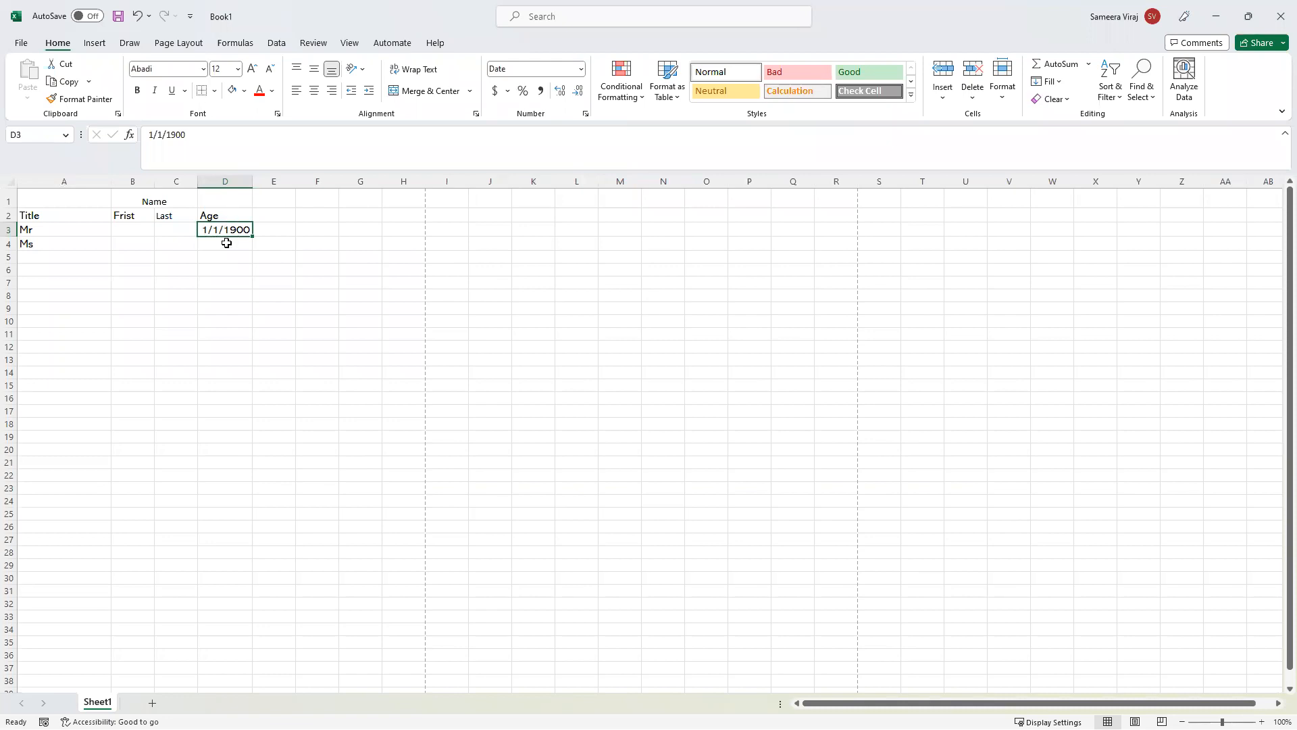
{"action": "left_click", "coordinate": [221, 243]}
{"action": "key", "text": "Up"}
Display the value in cell D3 as a Long Date, followed by the Time format.
{"action": "left_click", "coordinate": [580, 71]}
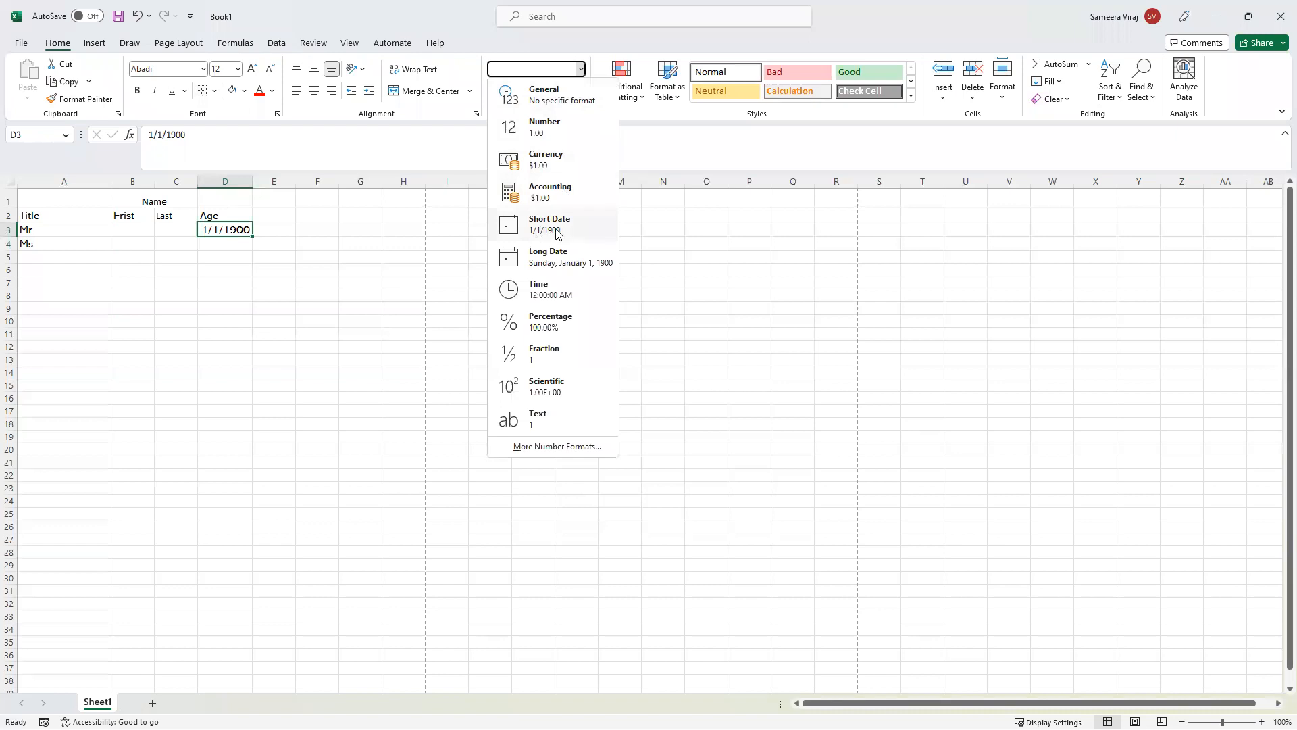
{"action": "left_click", "coordinate": [546, 259]}
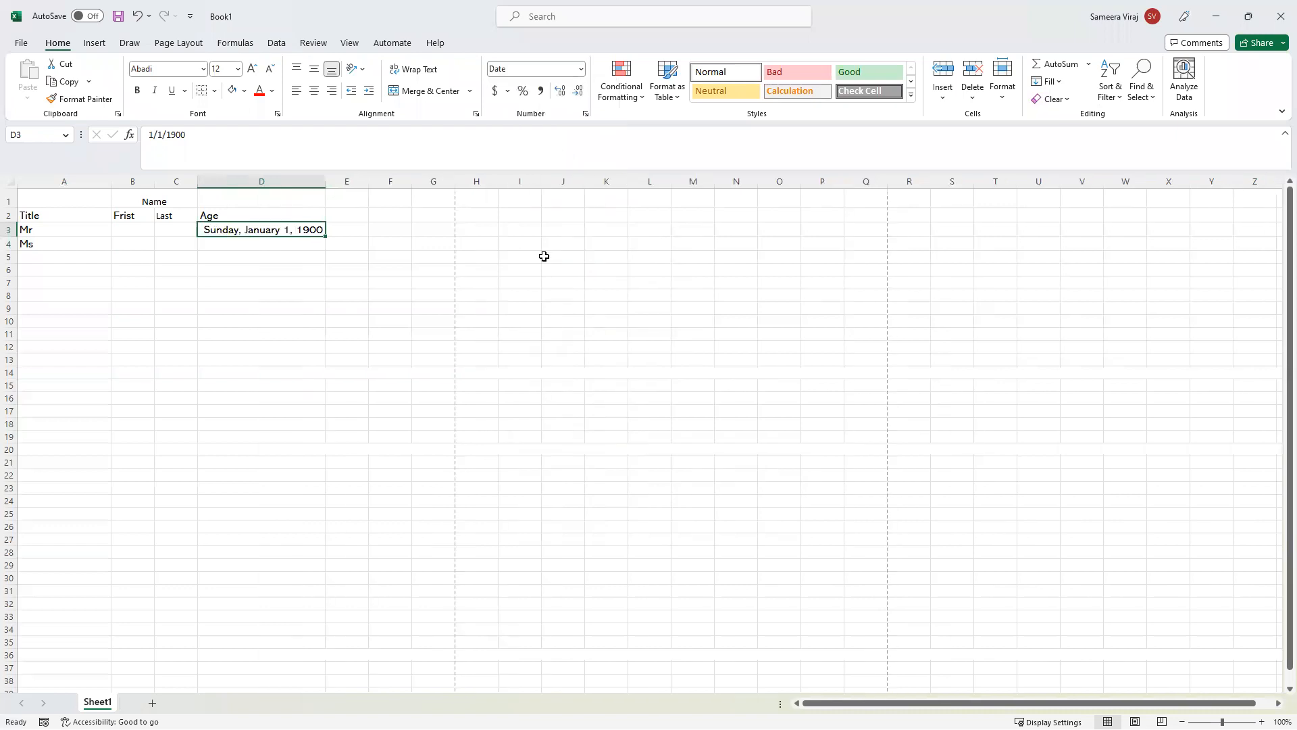
{"action": "left_click", "coordinate": [581, 69]}
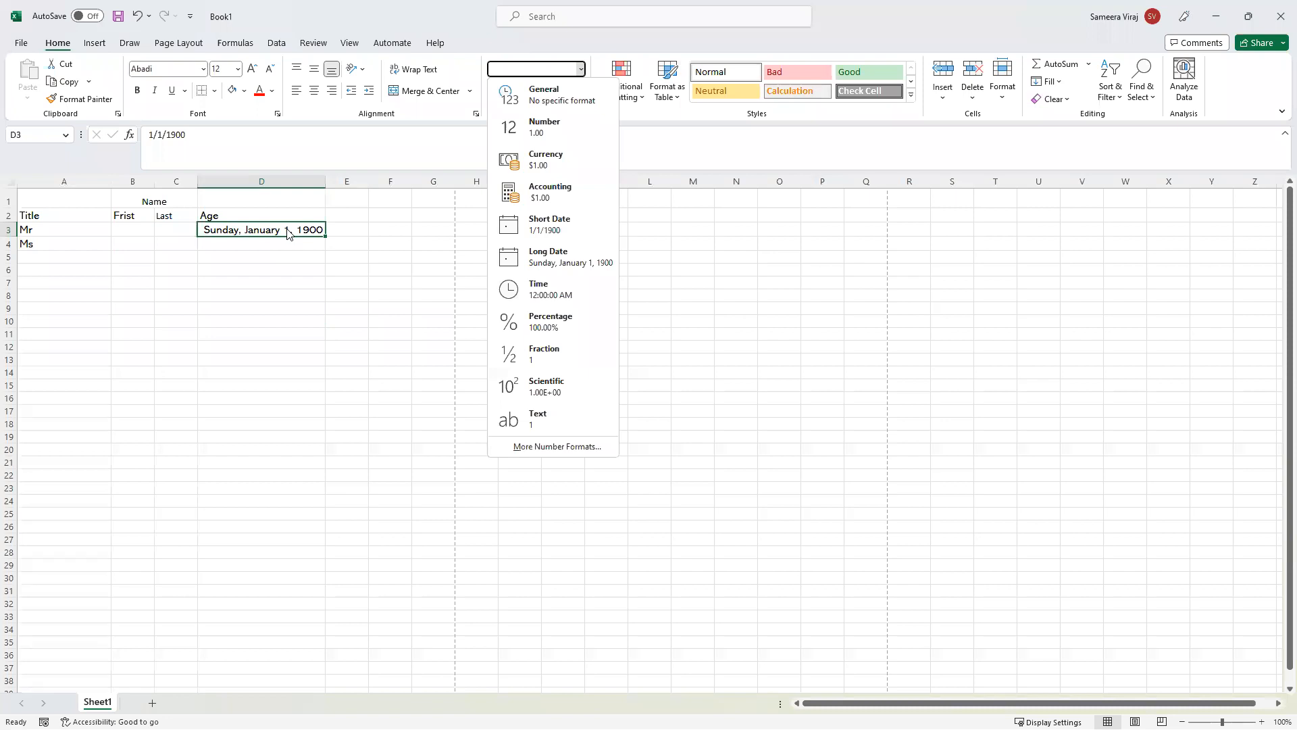
{"action": "left_click", "coordinate": [537, 294]}
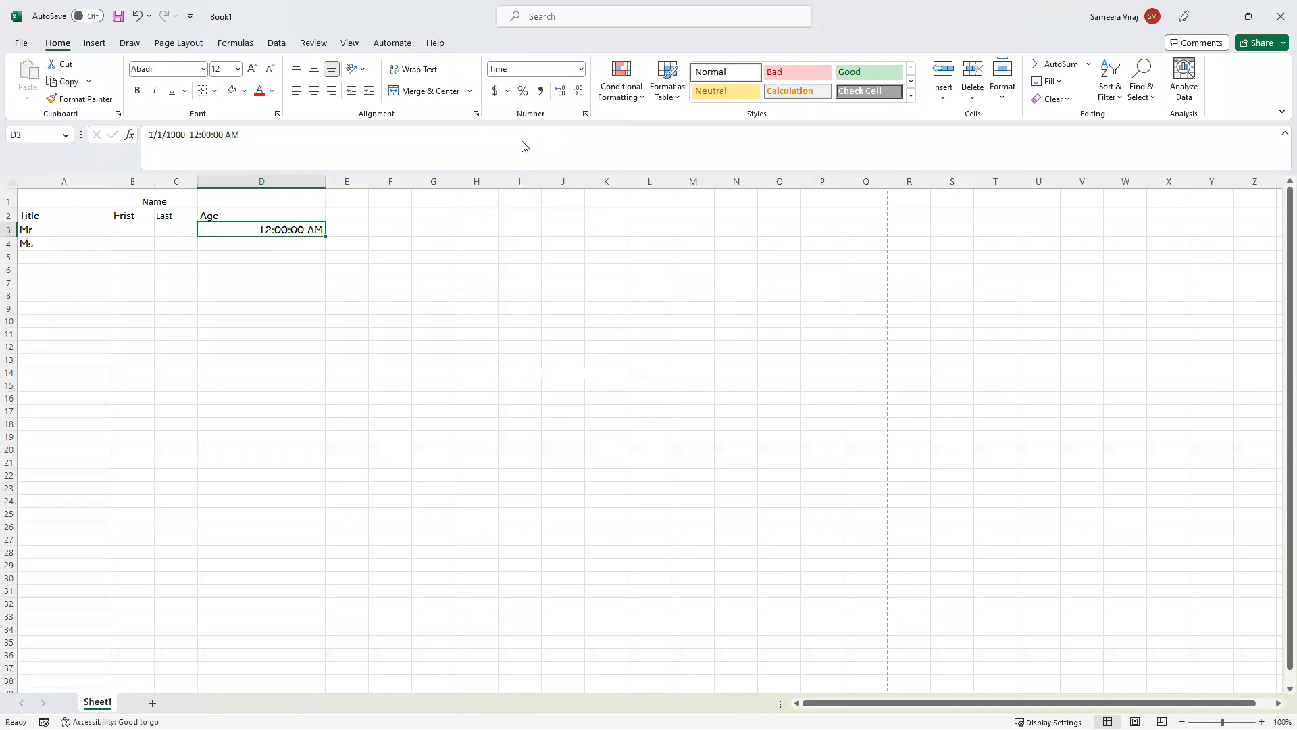
Try the Percentage format on cell D3 and return the cell to the Number format.
{"action": "left_click", "coordinate": [581, 70]}
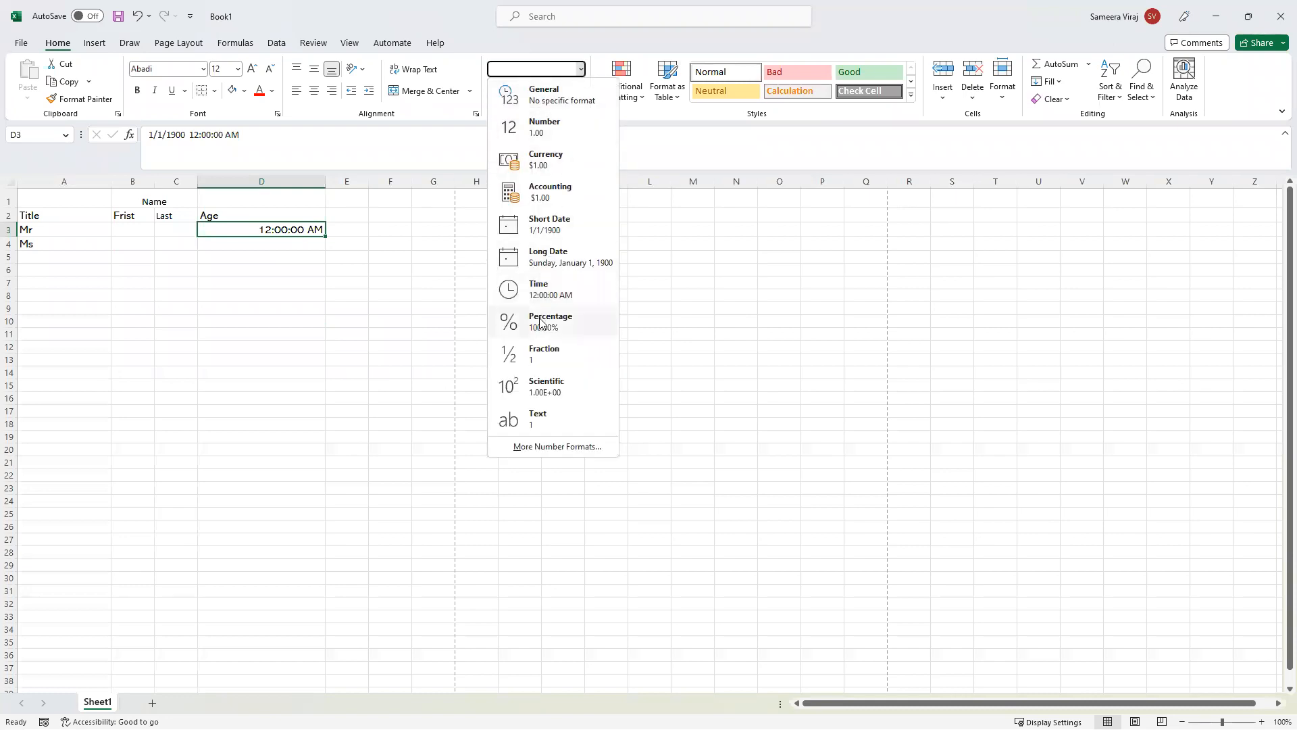
{"action": "left_click", "coordinate": [540, 320]}
{"action": "left_click", "coordinate": [581, 69]}
{"action": "left_click", "coordinate": [547, 132]}
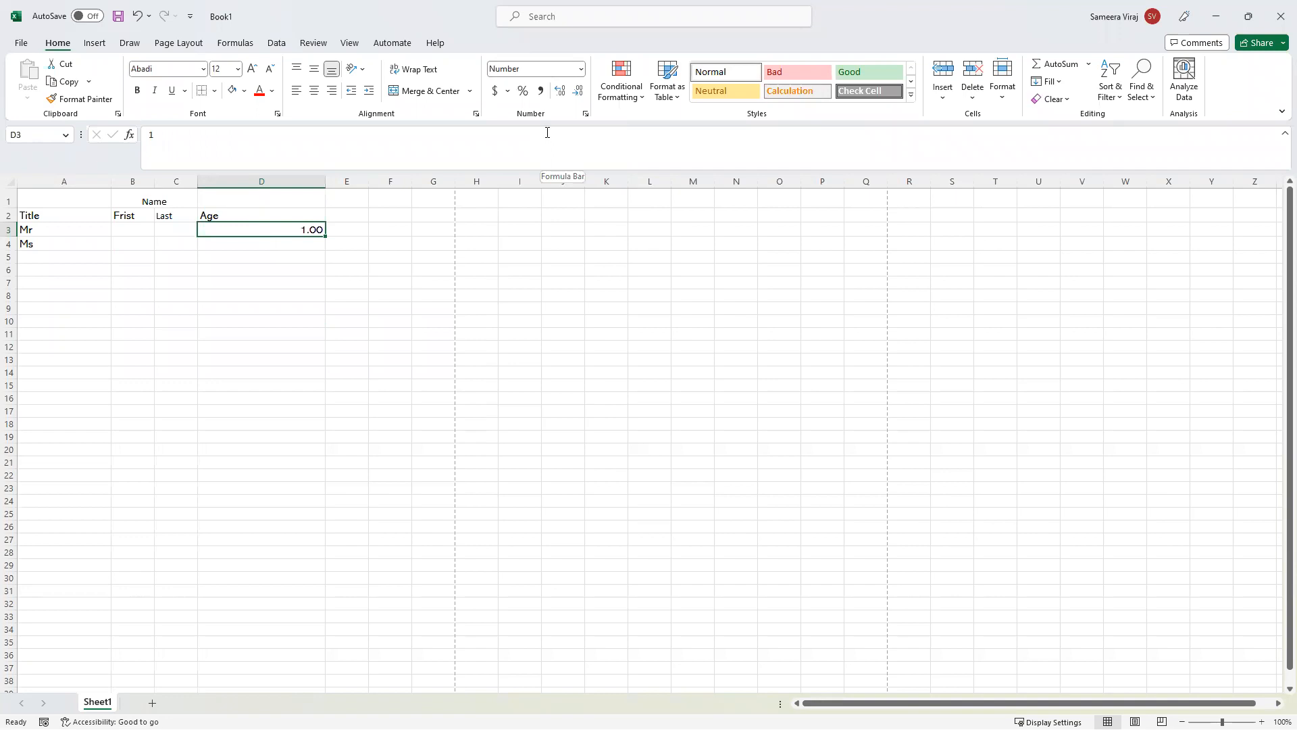
{"action": "left_click", "coordinate": [581, 69]}
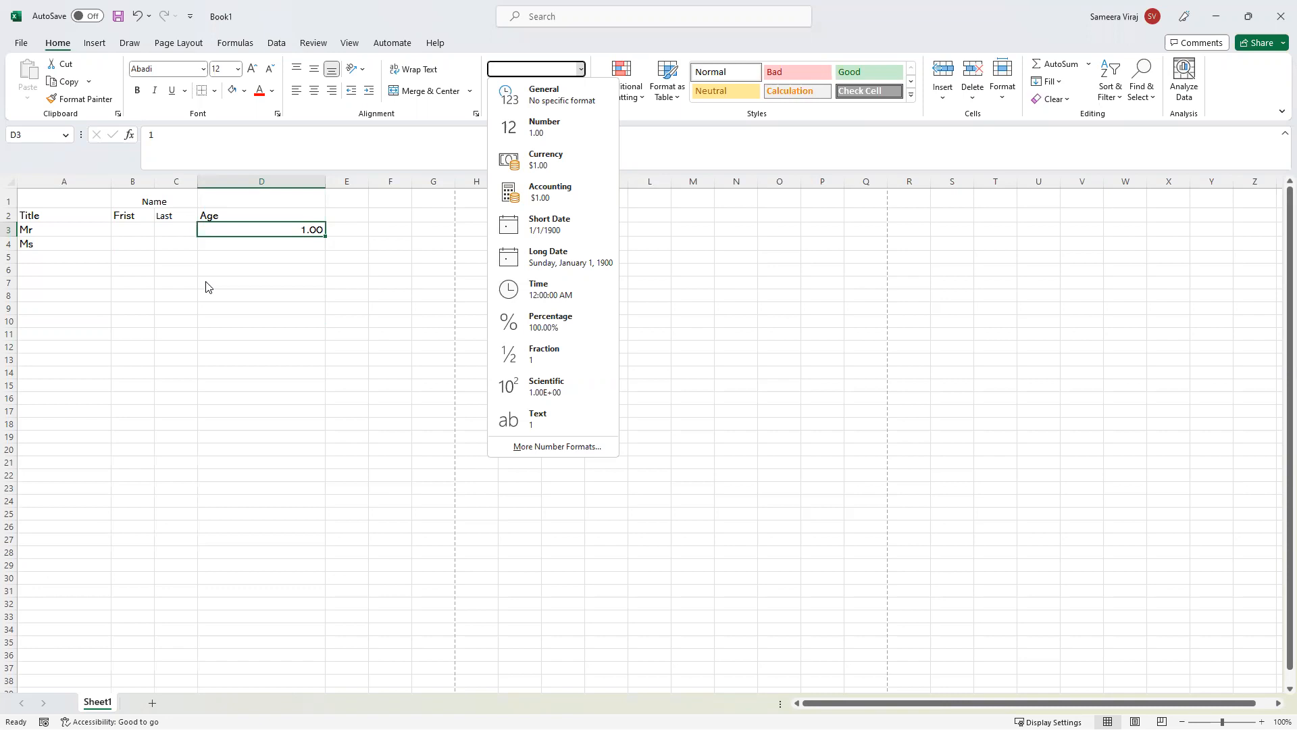
{"action": "left_click", "coordinate": [263, 239]}
{"action": "left_click", "coordinate": [291, 248]}
{"action": "left_click", "coordinate": [292, 237]}
{"action": "left_click", "coordinate": [309, 227]}
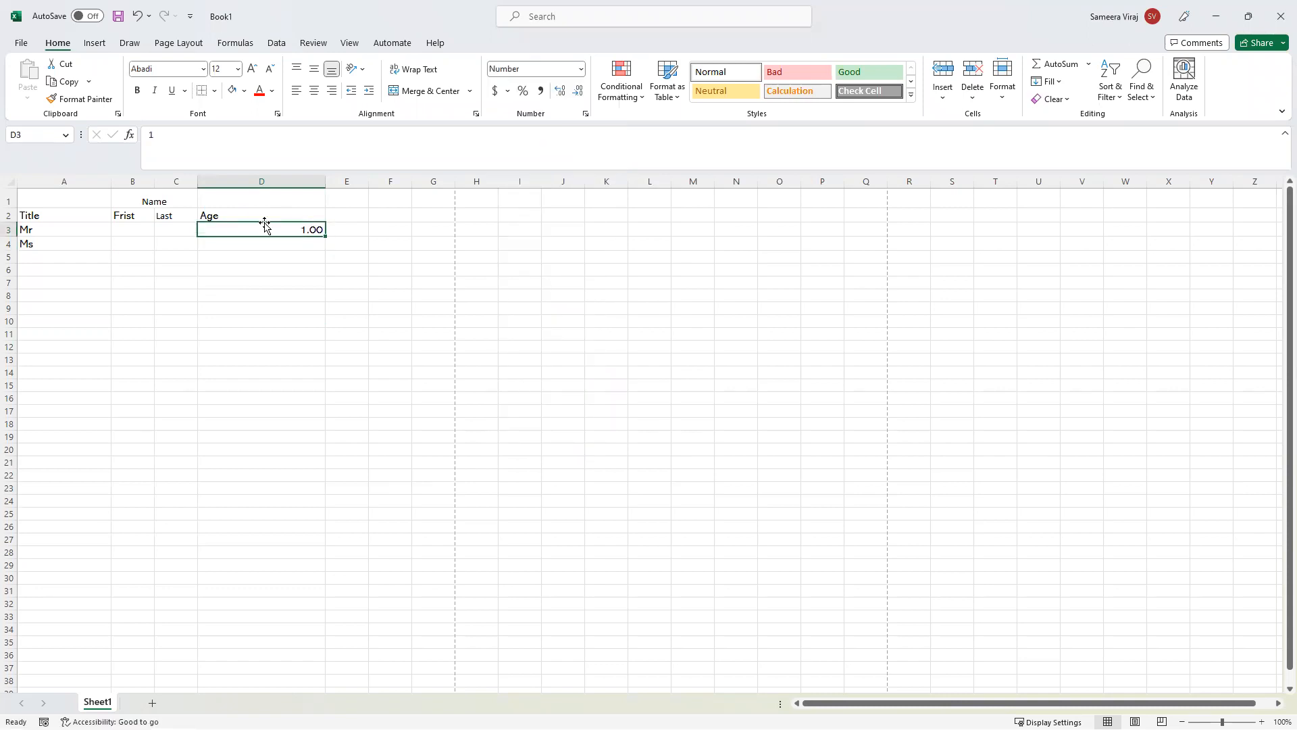
{"action": "left_click", "coordinate": [581, 69]}
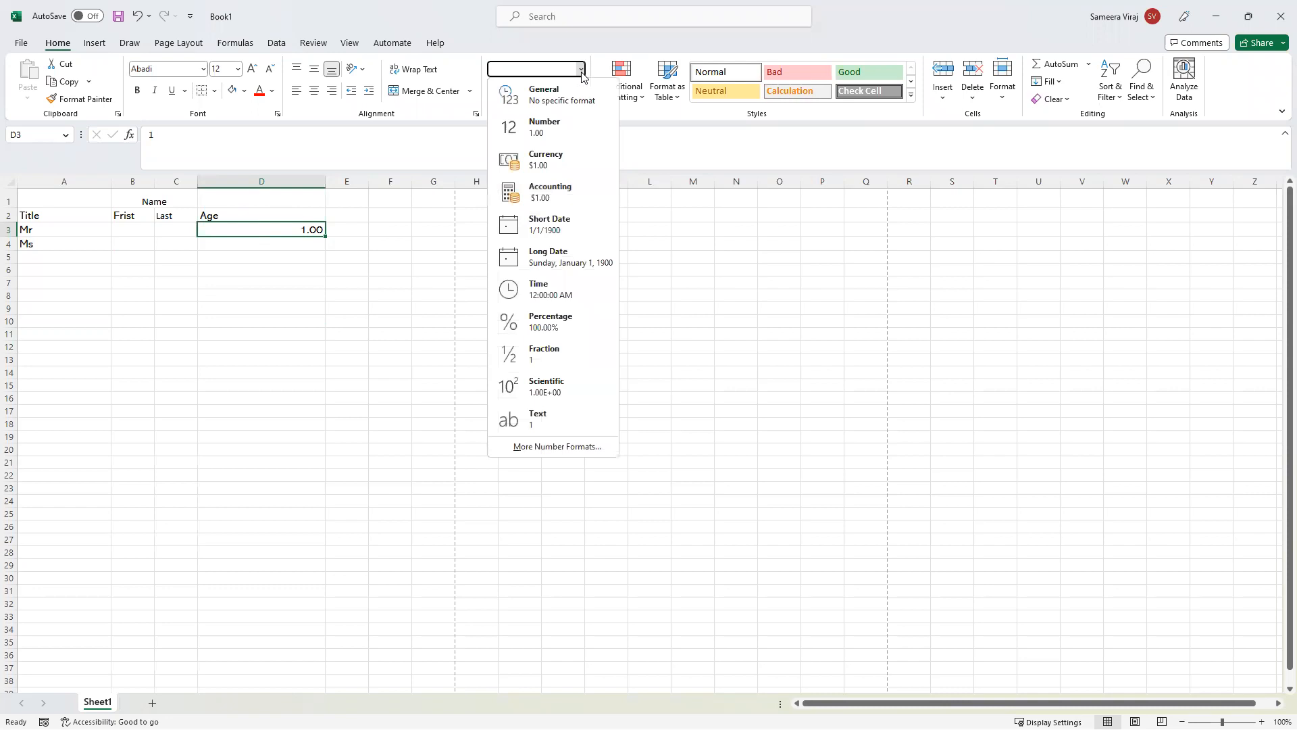
{"action": "left_click", "coordinate": [770, 264]}
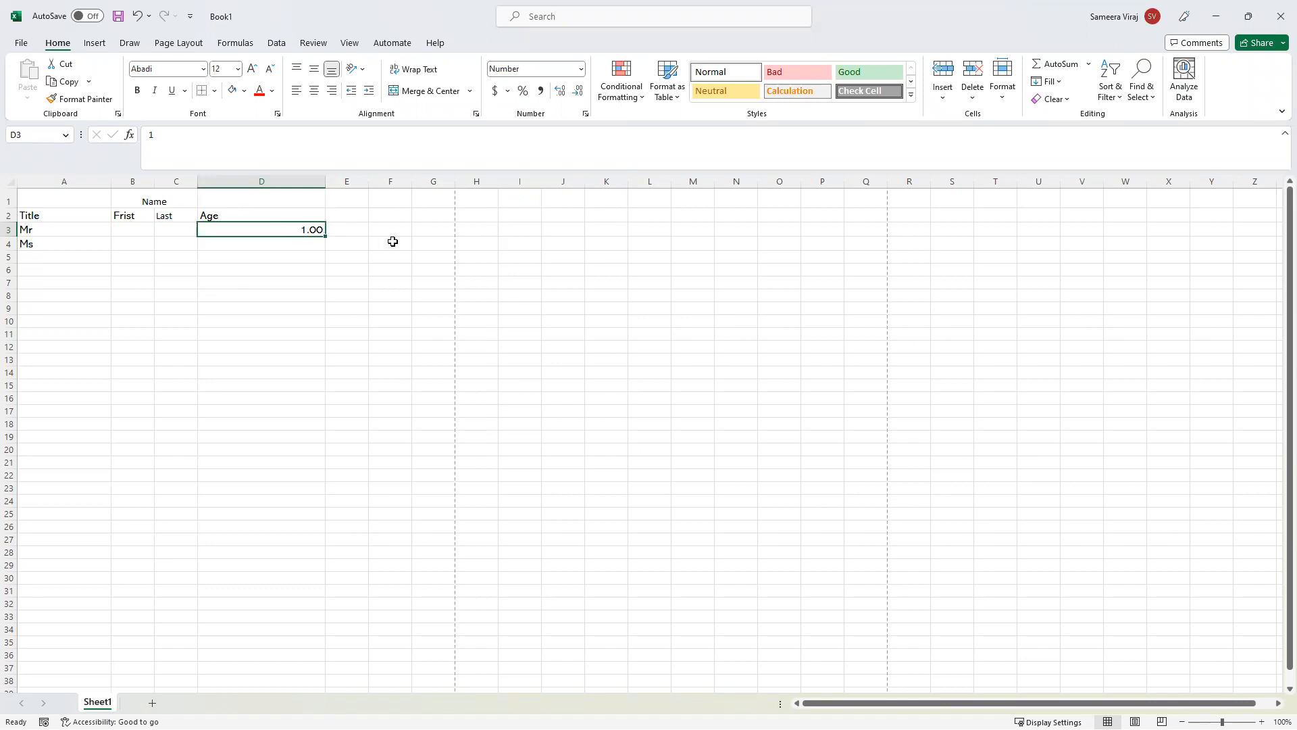
Replace the value in cell D3 with the date 4/6/2023.
{"action": "left_click", "coordinate": [235, 254]}
{"action": "left_click", "coordinate": [250, 232]}
{"action": "key", "text": "BackSpace"}
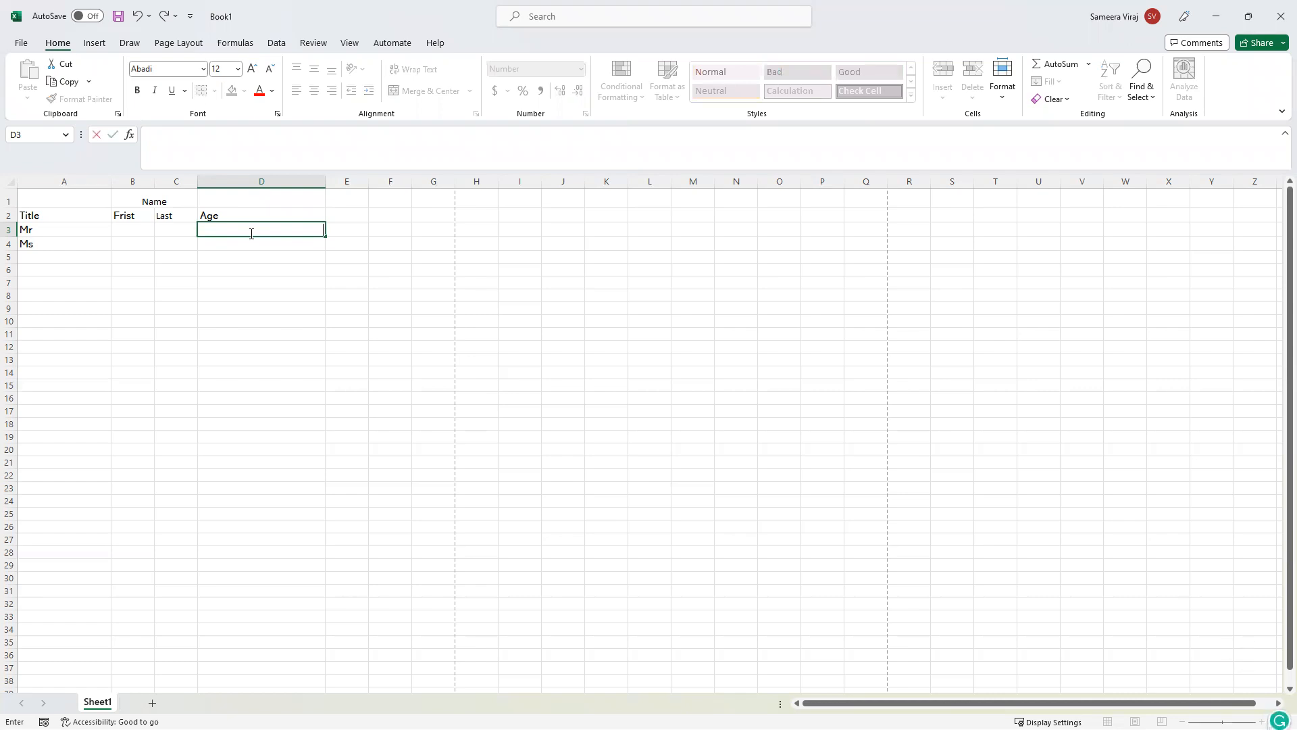
{"action": "type", "text": "4/6/2023"}
{"action": "key", "text": "Return"}
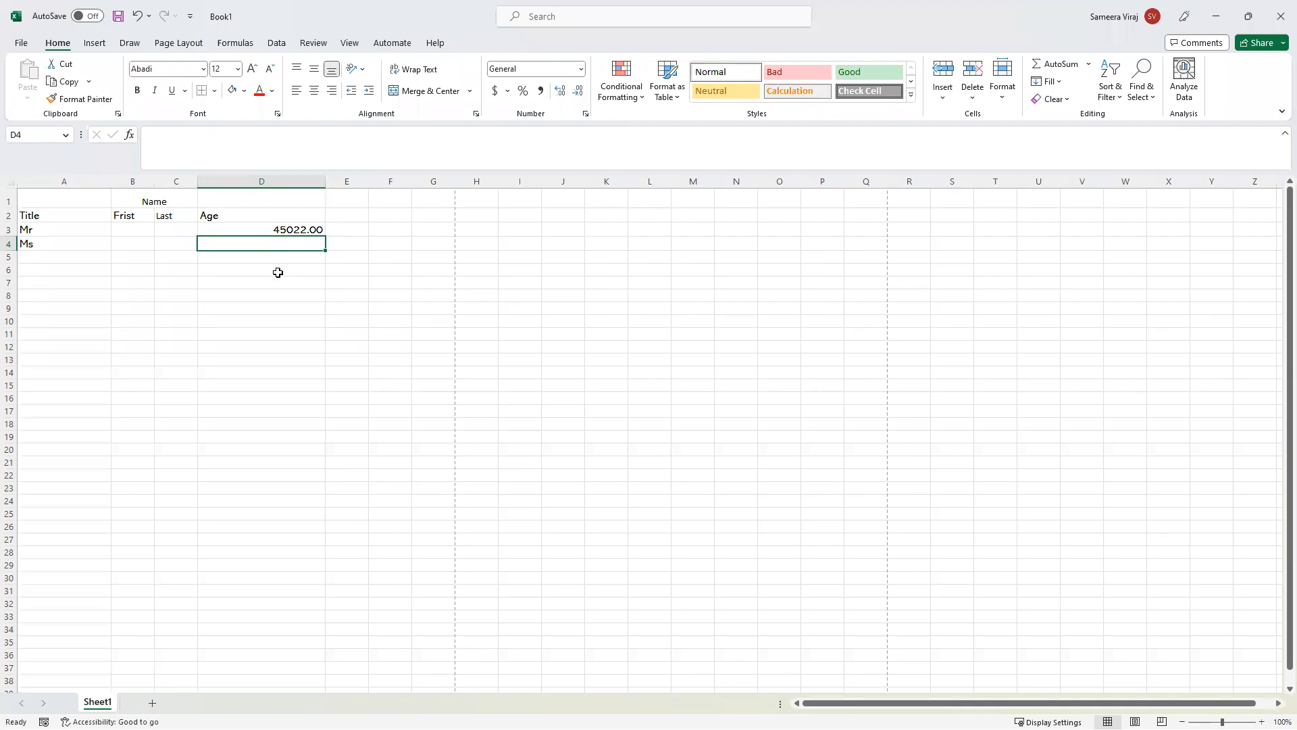
Apply the Short Date format to cell D3 under the Age heading.
{"action": "left_click", "coordinate": [259, 231]}
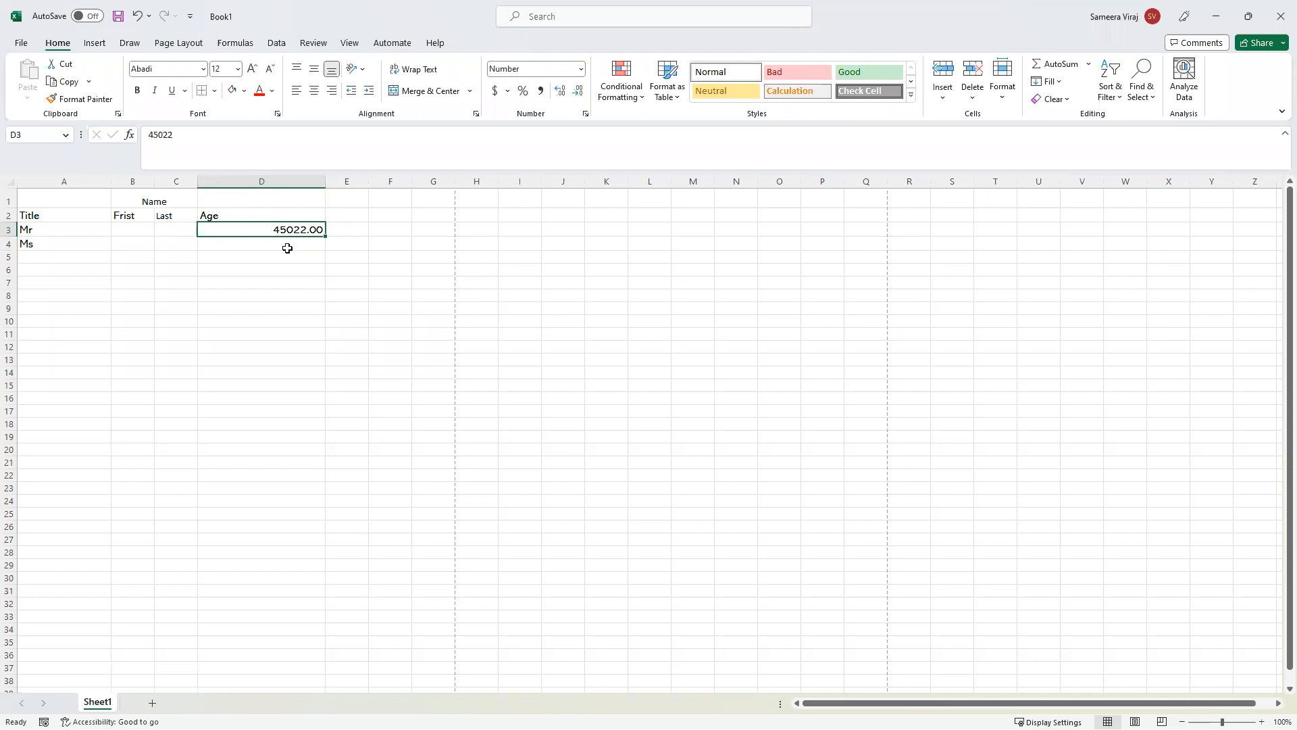
{"action": "left_click", "coordinate": [580, 68]}
{"action": "left_click", "coordinate": [558, 225]}
{"action": "left_click", "coordinate": [297, 251]}
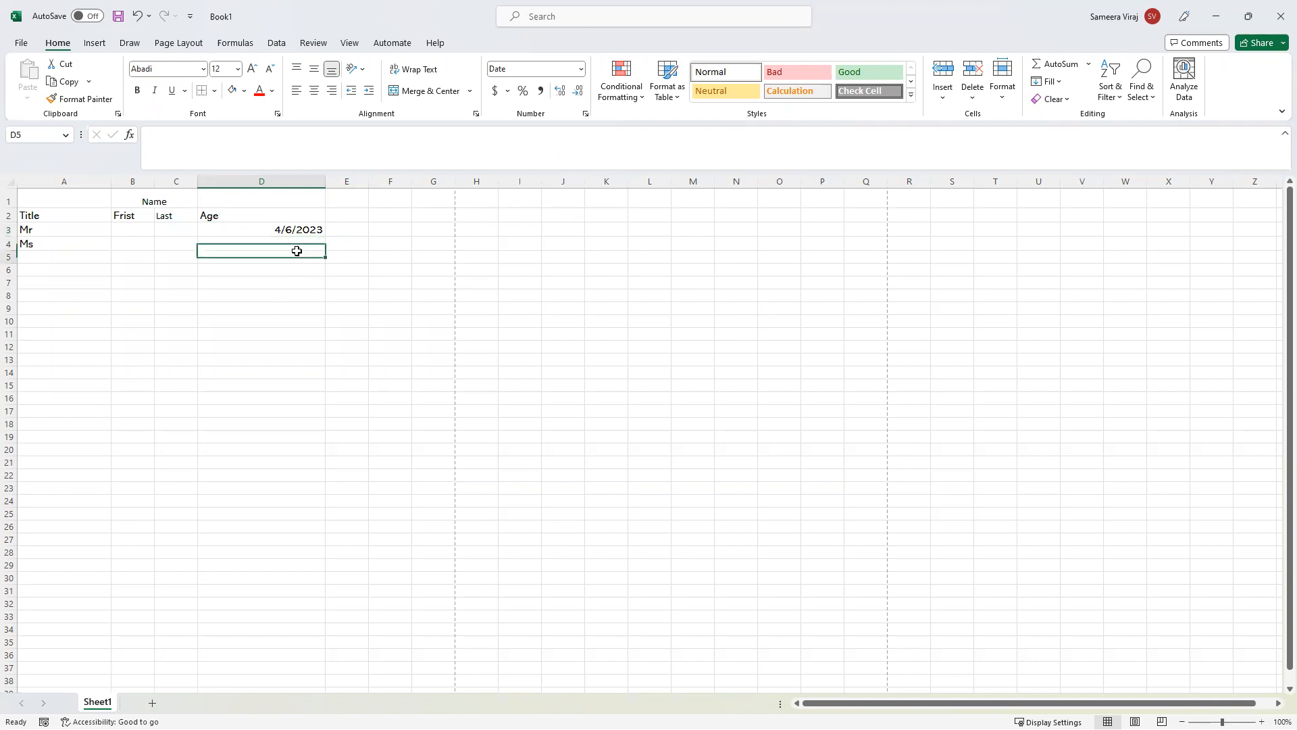
{"action": "left_click", "coordinate": [309, 232]}
{"action": "left_click", "coordinate": [308, 240]}
{"action": "left_click", "coordinate": [314, 231]}
{"action": "left_click", "coordinate": [306, 244]}
{"action": "left_click", "coordinate": [313, 232]}
{"action": "left_click", "coordinate": [307, 254]}
{"action": "left_click", "coordinate": [308, 243]}
{"action": "left_click", "coordinate": [313, 230]}
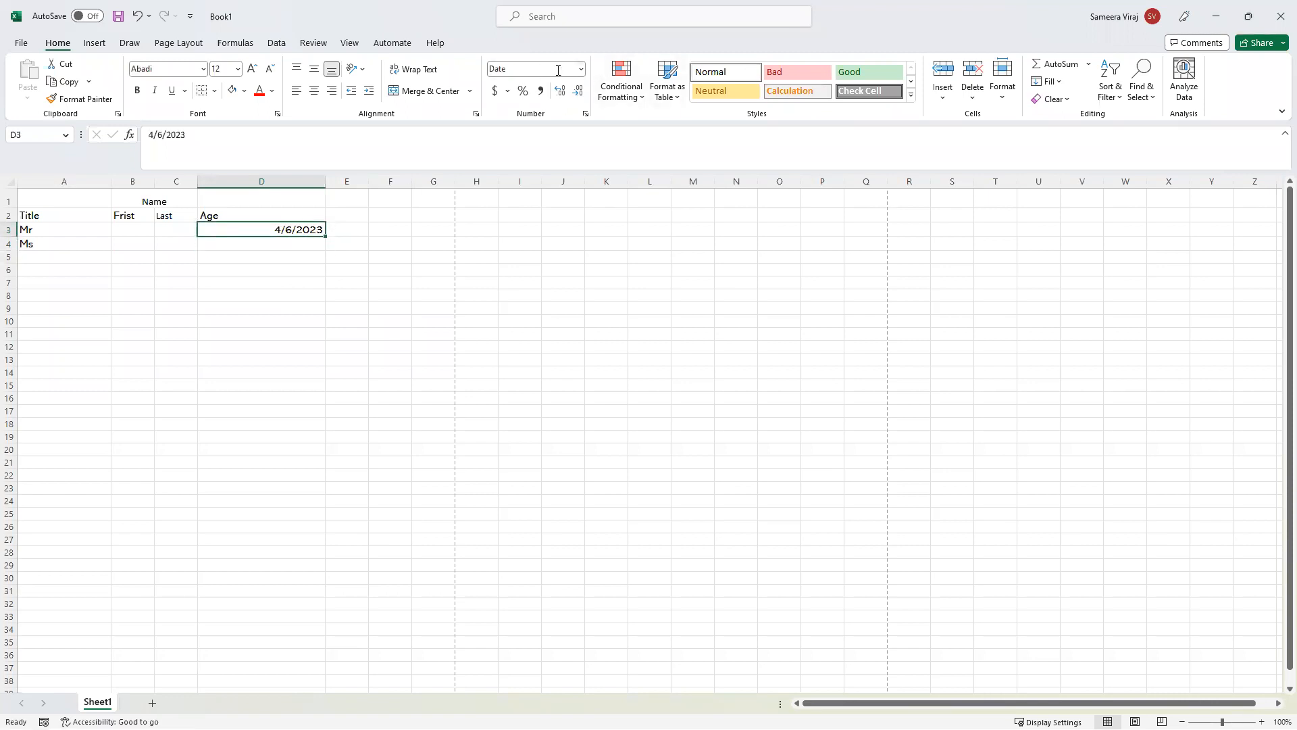
{"action": "left_click", "coordinate": [292, 245]}
Narrow column D until the date in D3 no longer fits, and widen it just enough to display the date.
{"action": "left_click", "coordinate": [307, 229]}
{"action": "left_click_drag", "start_coordinate": [325, 182], "coordinate": [250, 185]}
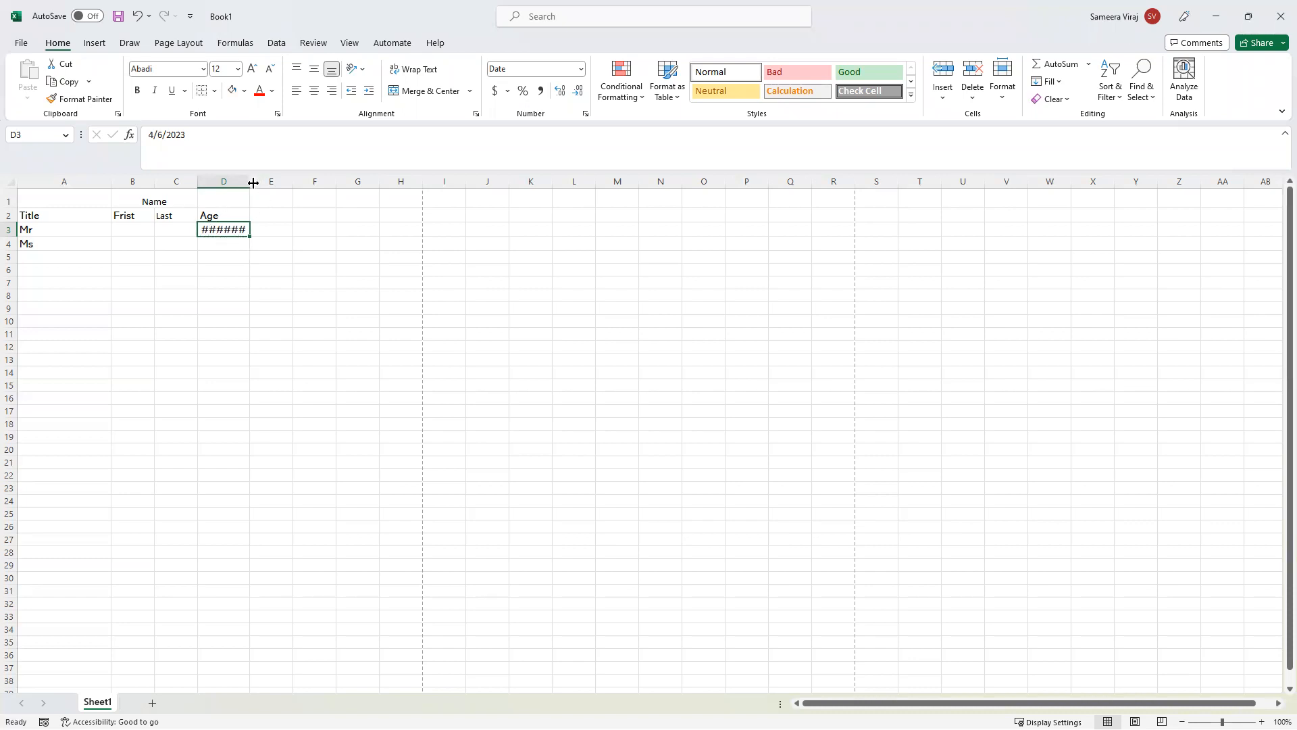
{"action": "left_click_drag", "start_coordinate": [250, 181], "coordinate": [257, 180]}
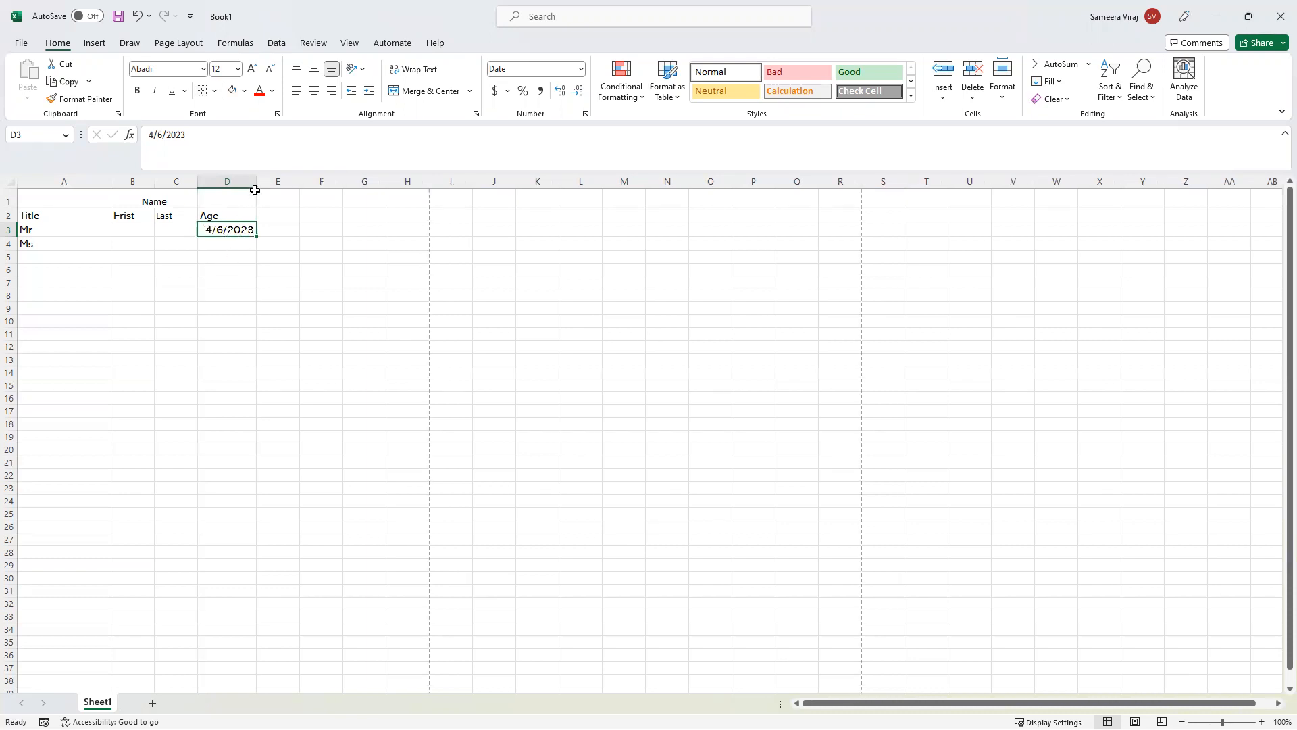
{"action": "left_click_drag", "start_coordinate": [253, 181], "coordinate": [249, 180]}
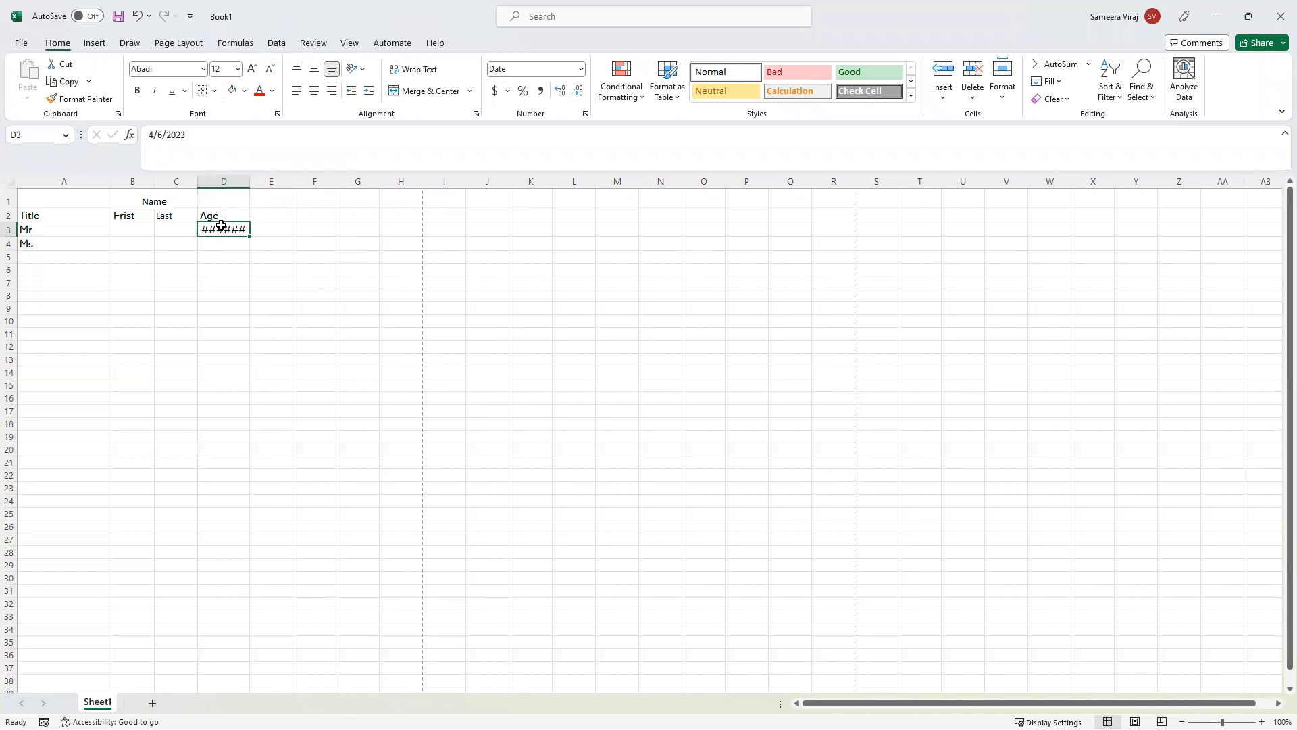
{"action": "left_click", "coordinate": [233, 283]}
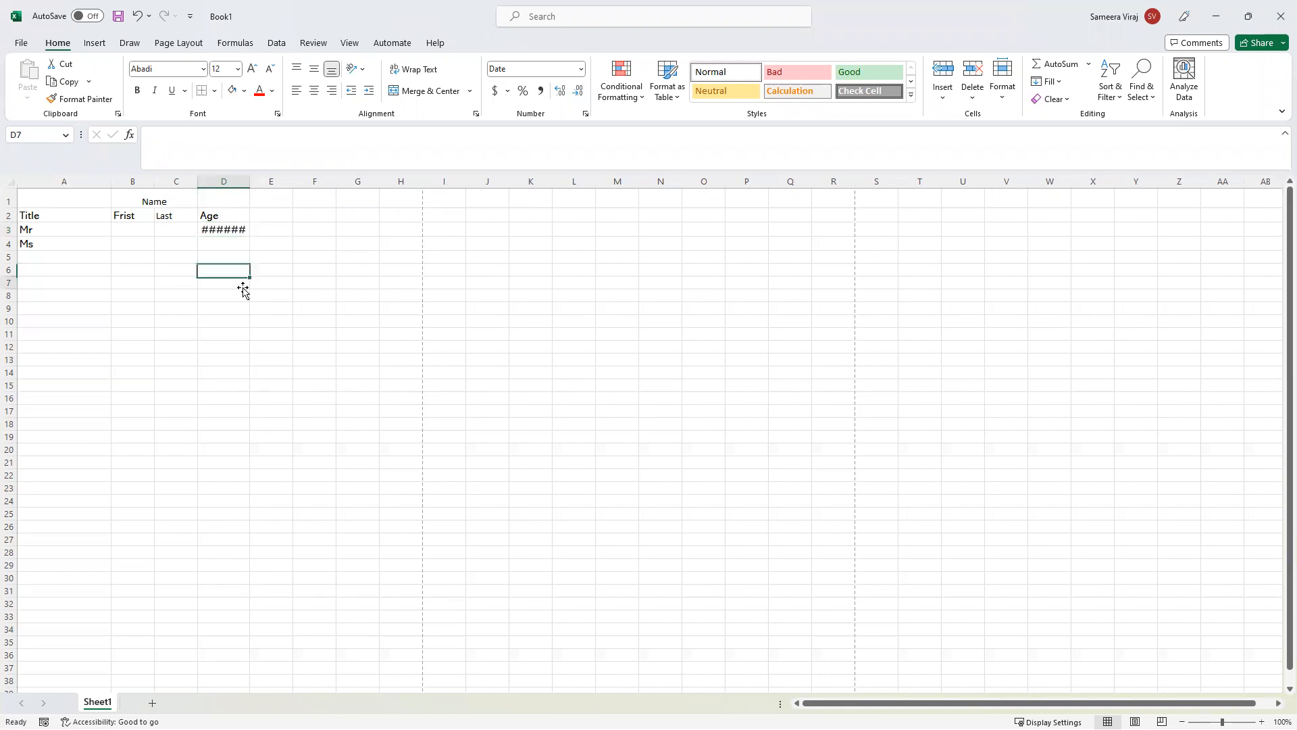
{"action": "left_click", "coordinate": [228, 233]}
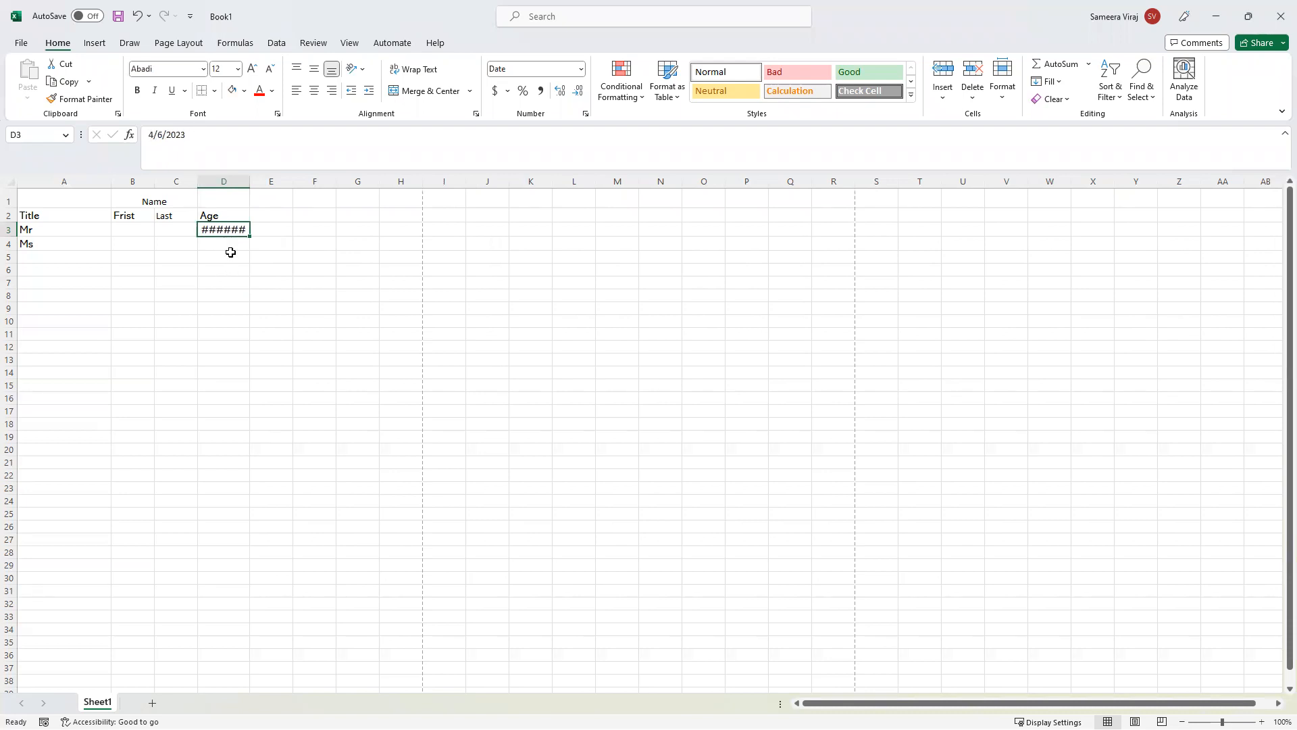
{"action": "left_click_drag", "start_coordinate": [251, 182], "coordinate": [254, 181]}
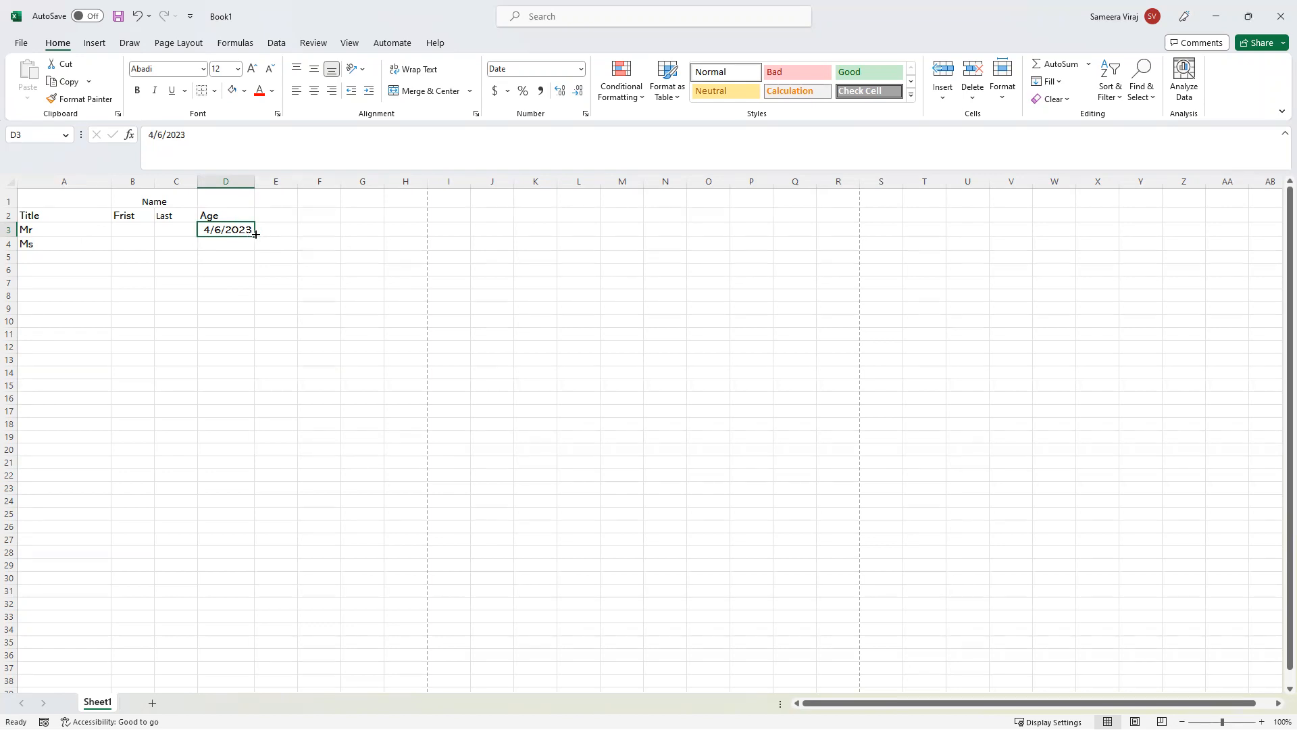
Fill the date series from D3 down to D9 and widen column D to fit every date.
{"action": "left_click_drag", "start_coordinate": [253, 234], "coordinate": [254, 321]}
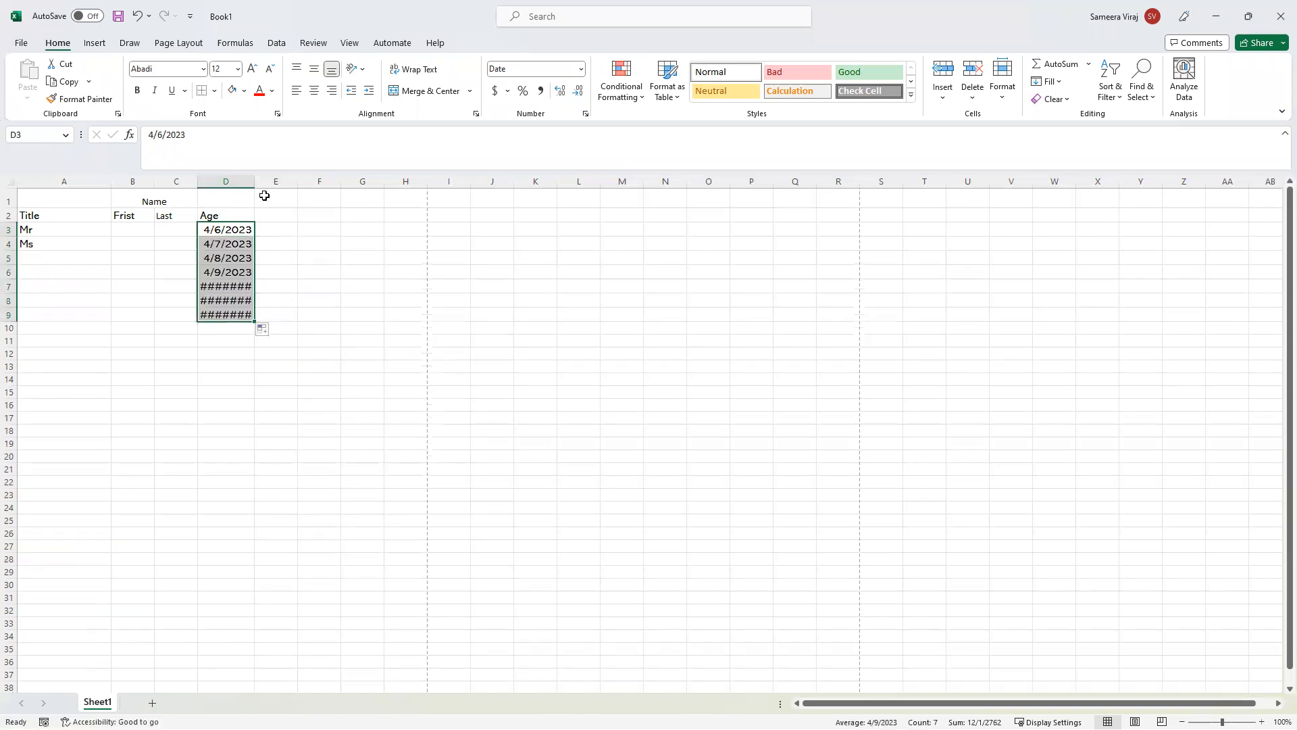
{"action": "left_click_drag", "start_coordinate": [255, 179], "coordinate": [268, 179]}
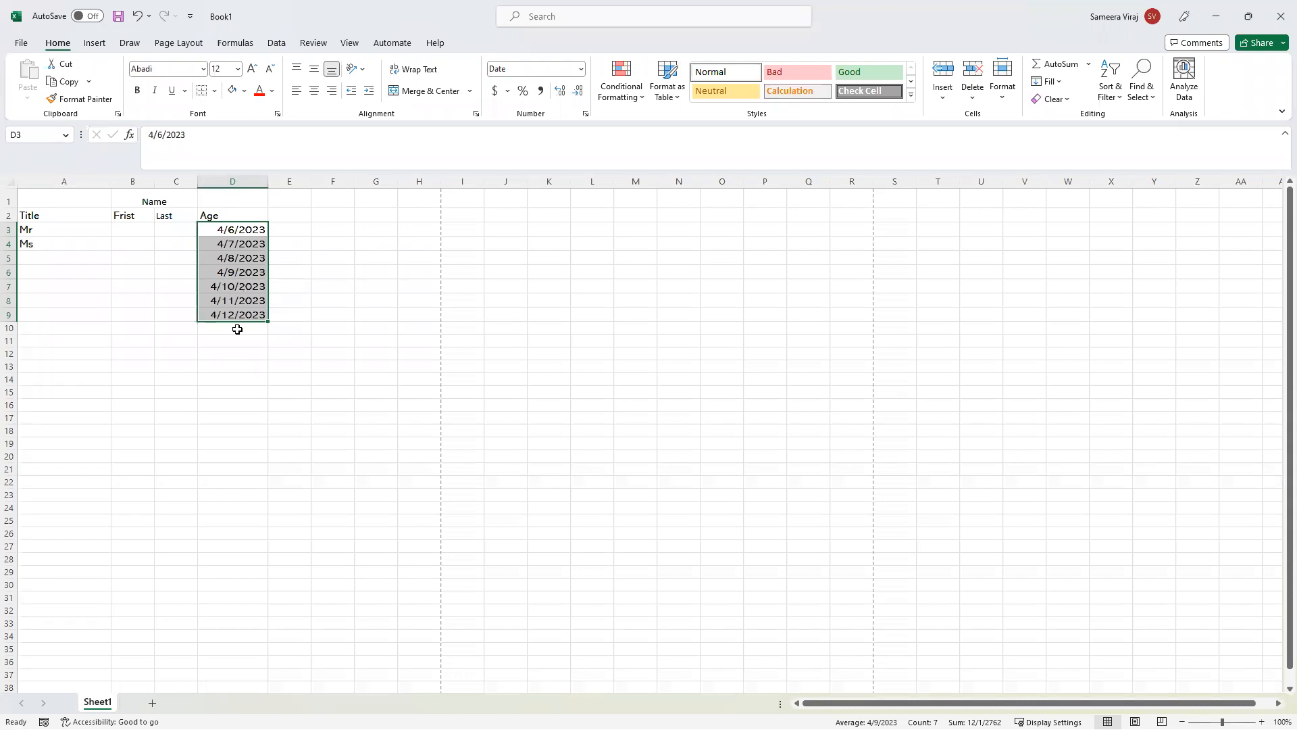
{"action": "left_click", "coordinate": [286, 258]}
Go through the filled dates in D3 to D9 one by one, checking how the day advances.
{"action": "left_click", "coordinate": [245, 229]}
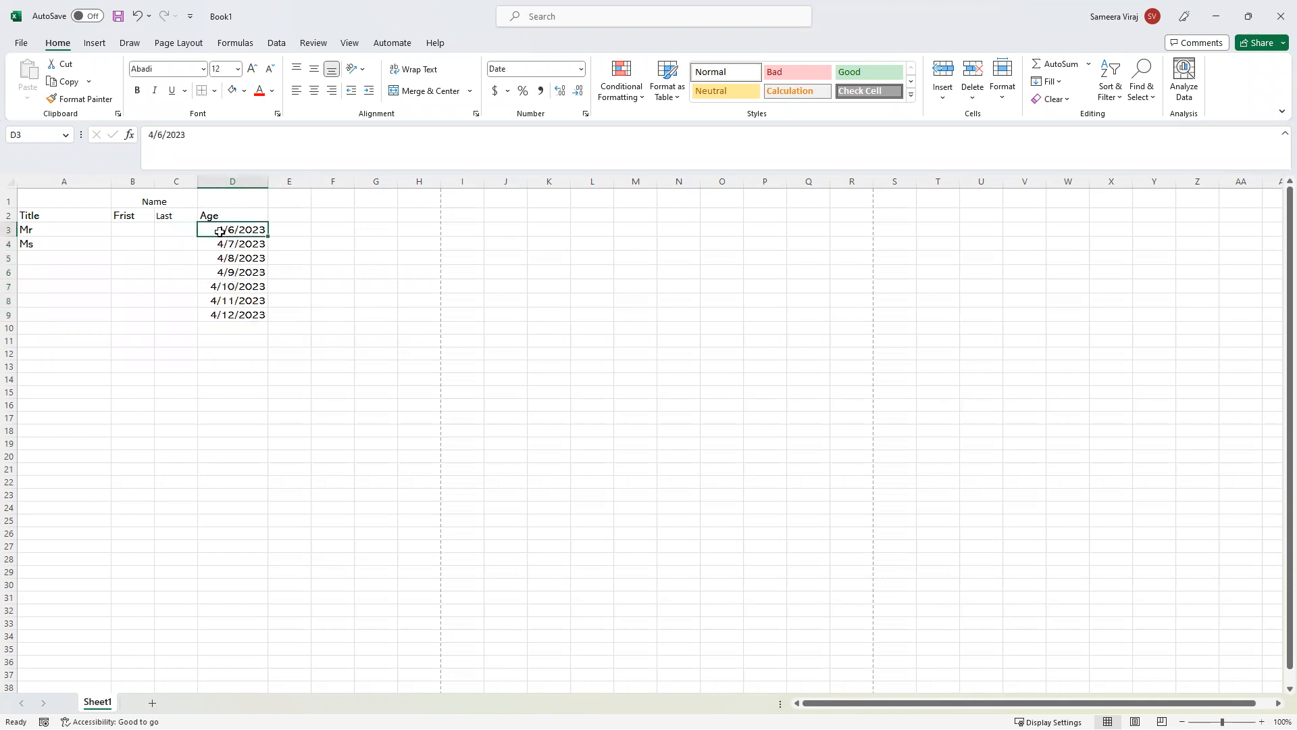
{"action": "left_click", "coordinate": [246, 244]}
{"action": "left_click", "coordinate": [245, 258]}
{"action": "left_click", "coordinate": [245, 272]}
{"action": "left_click", "coordinate": [245, 287]}
{"action": "left_click", "coordinate": [247, 301]}
{"action": "left_click", "coordinate": [240, 315]}
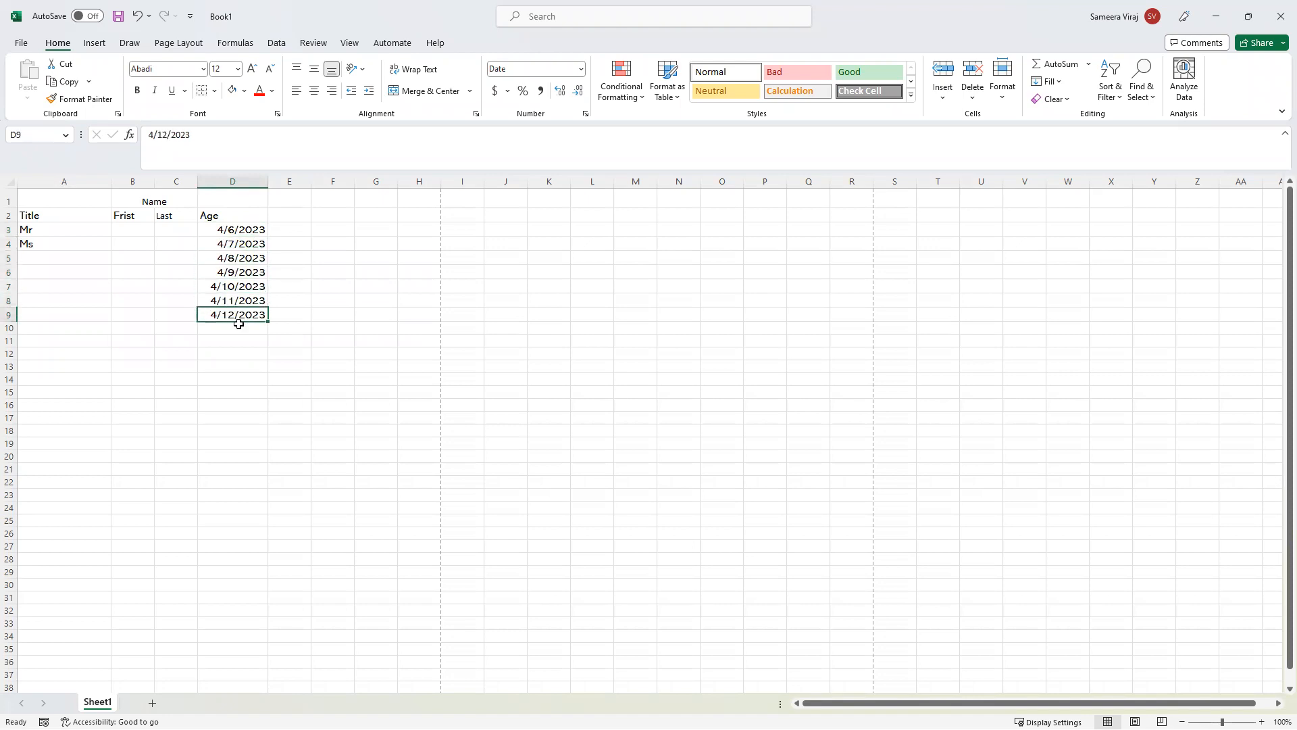
{"action": "left_click", "coordinate": [241, 230]}
{"action": "left_click", "coordinate": [241, 244]}
{"action": "left_click", "coordinate": [243, 257]}
{"action": "left_click", "coordinate": [242, 272]}
{"action": "left_click", "coordinate": [242, 286]}
{"action": "left_click", "coordinate": [243, 300]}
{"action": "left_click", "coordinate": [242, 313]}
Examine the separate parts of the date in cell D3, highlighting the day and the year.
{"action": "left_click", "coordinate": [235, 231]}
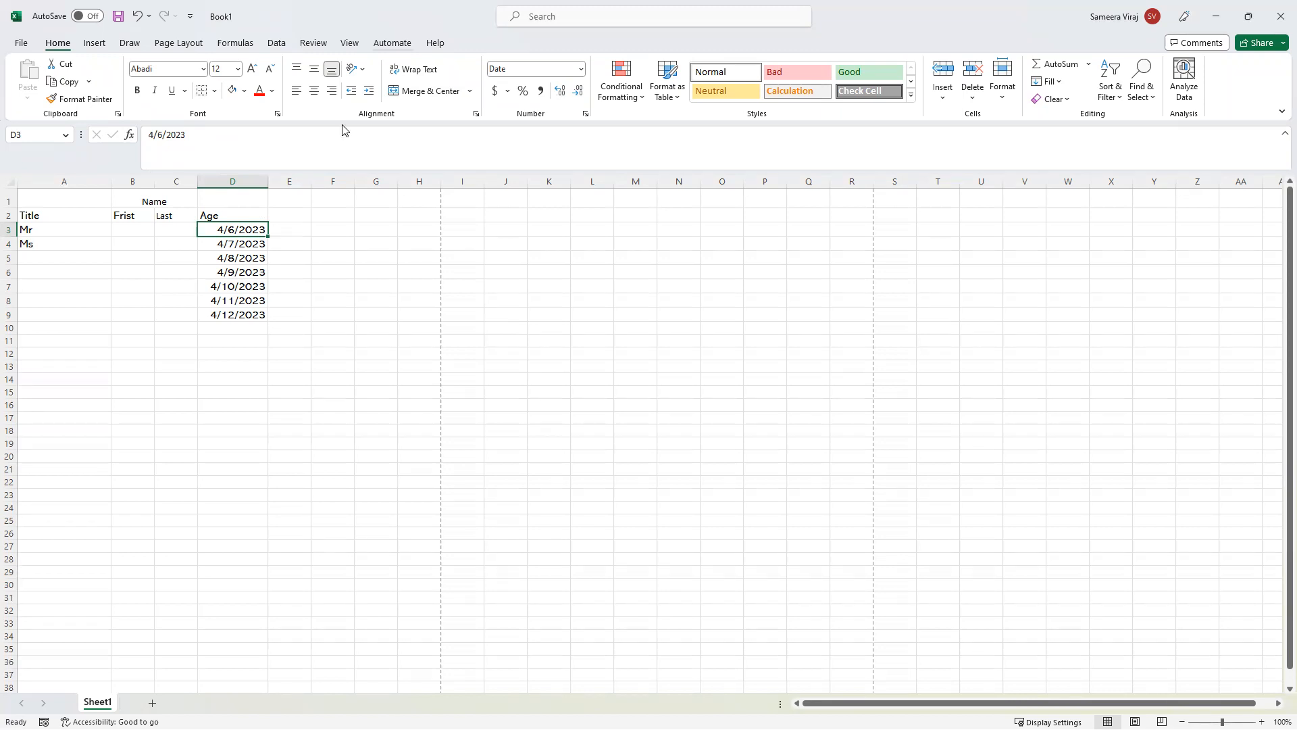
{"action": "left_click", "coordinate": [154, 135]}
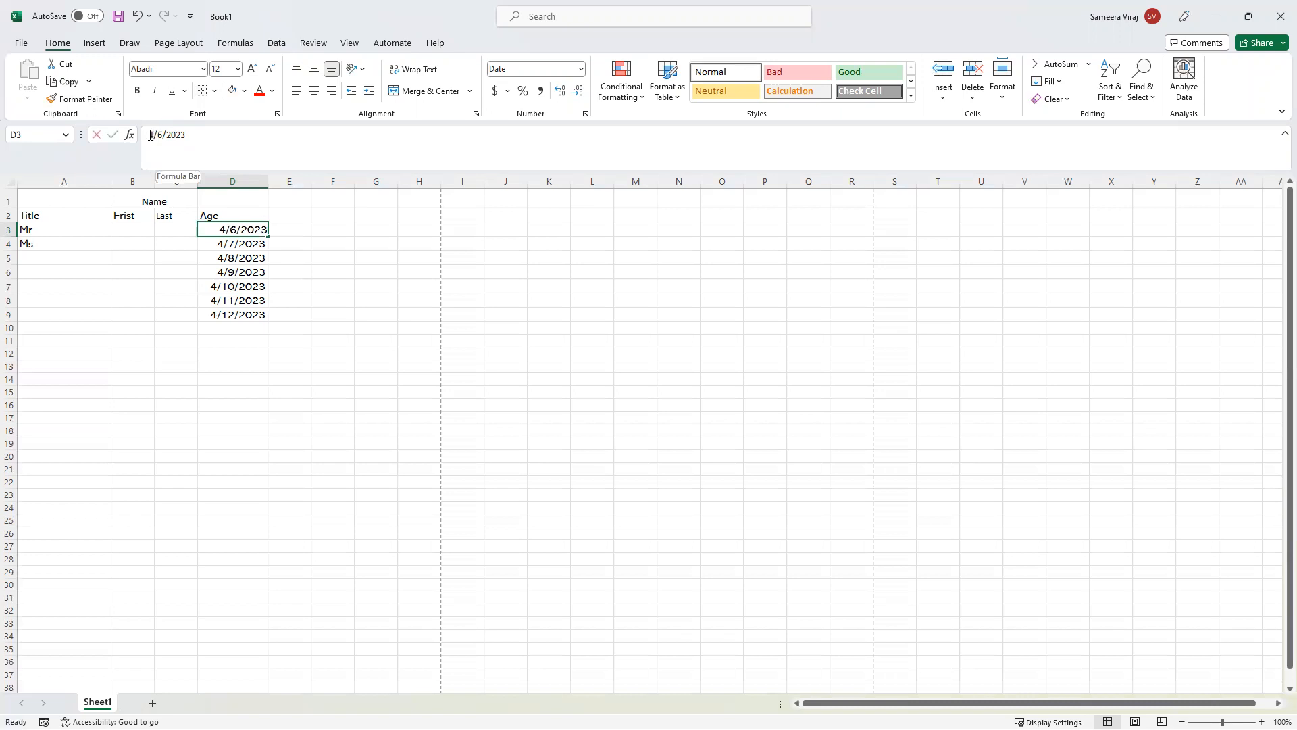
{"action": "left_click_drag", "start_coordinate": [150, 136], "coordinate": [162, 137]}
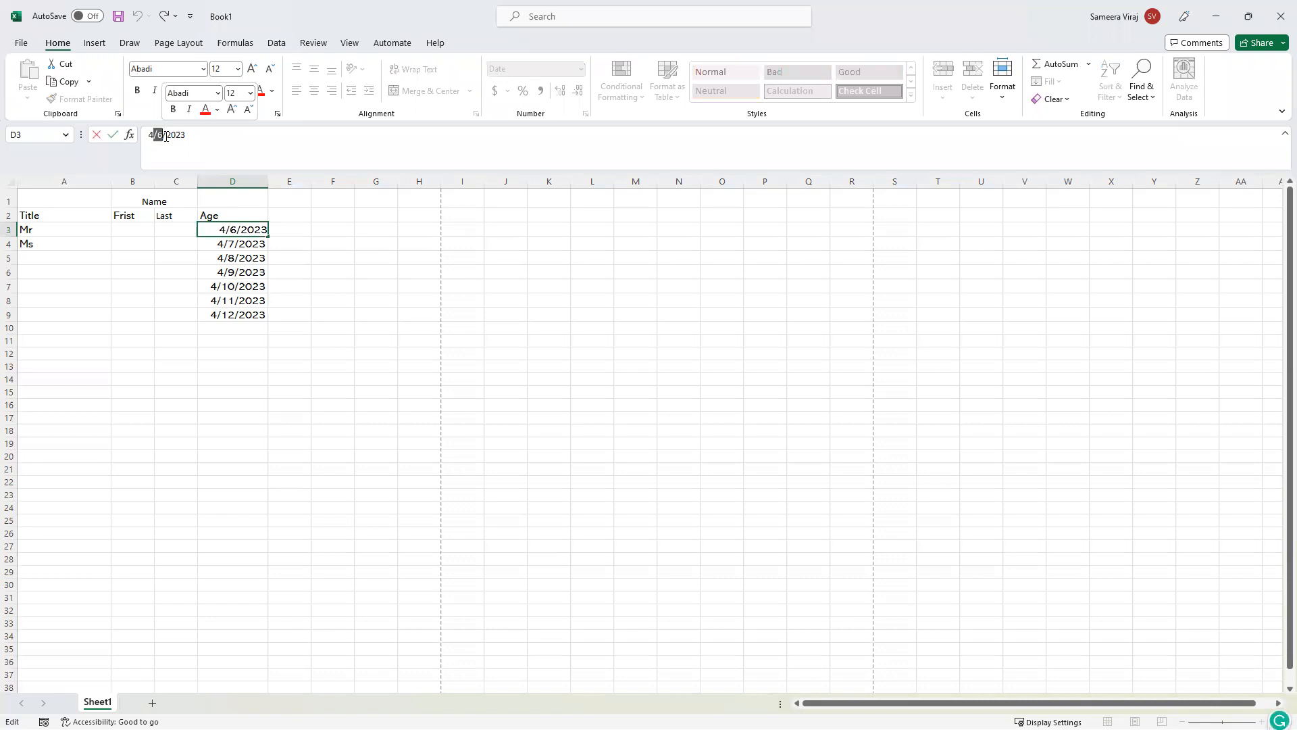
{"action": "double_click", "coordinate": [168, 136]}
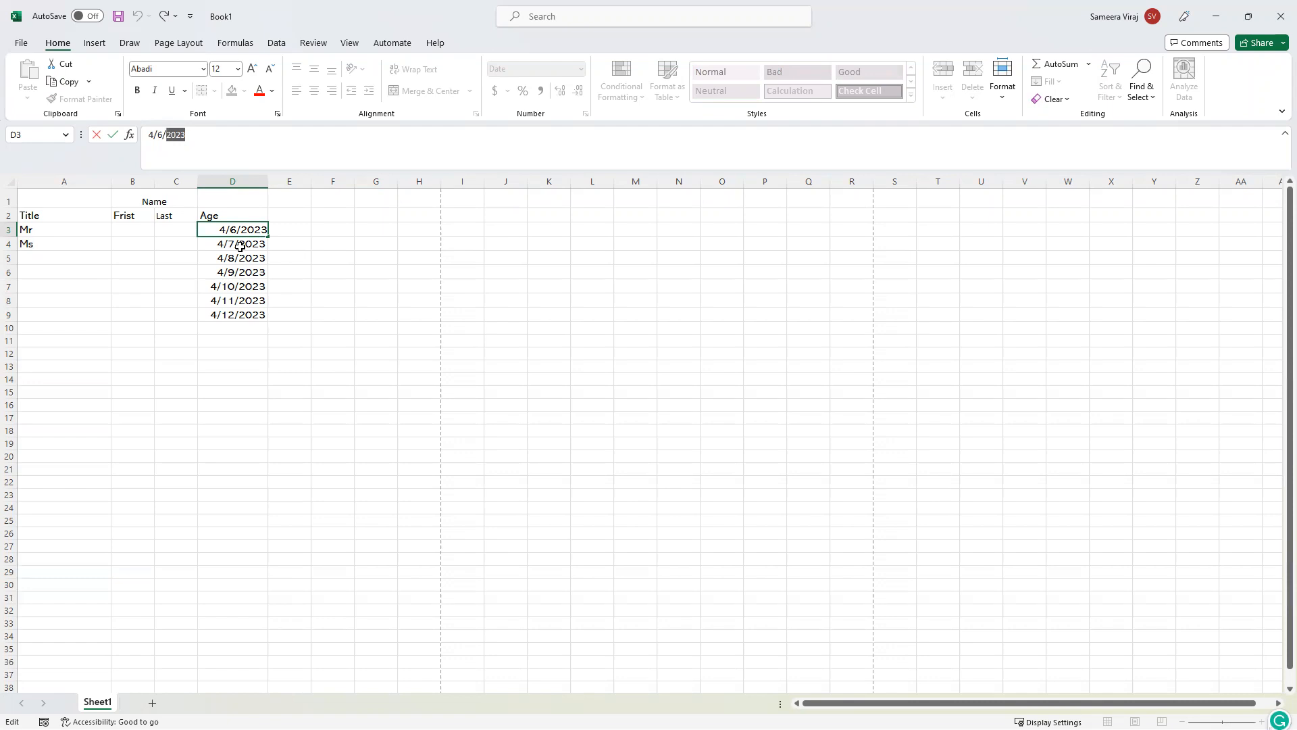
Clear the filled dates from cells D4 to D9, keeping only the date in D3.
{"action": "left_click", "coordinate": [240, 247]}
{"action": "left_click", "coordinate": [242, 304]}
{"action": "left_click_drag", "start_coordinate": [240, 244], "coordinate": [236, 317]}
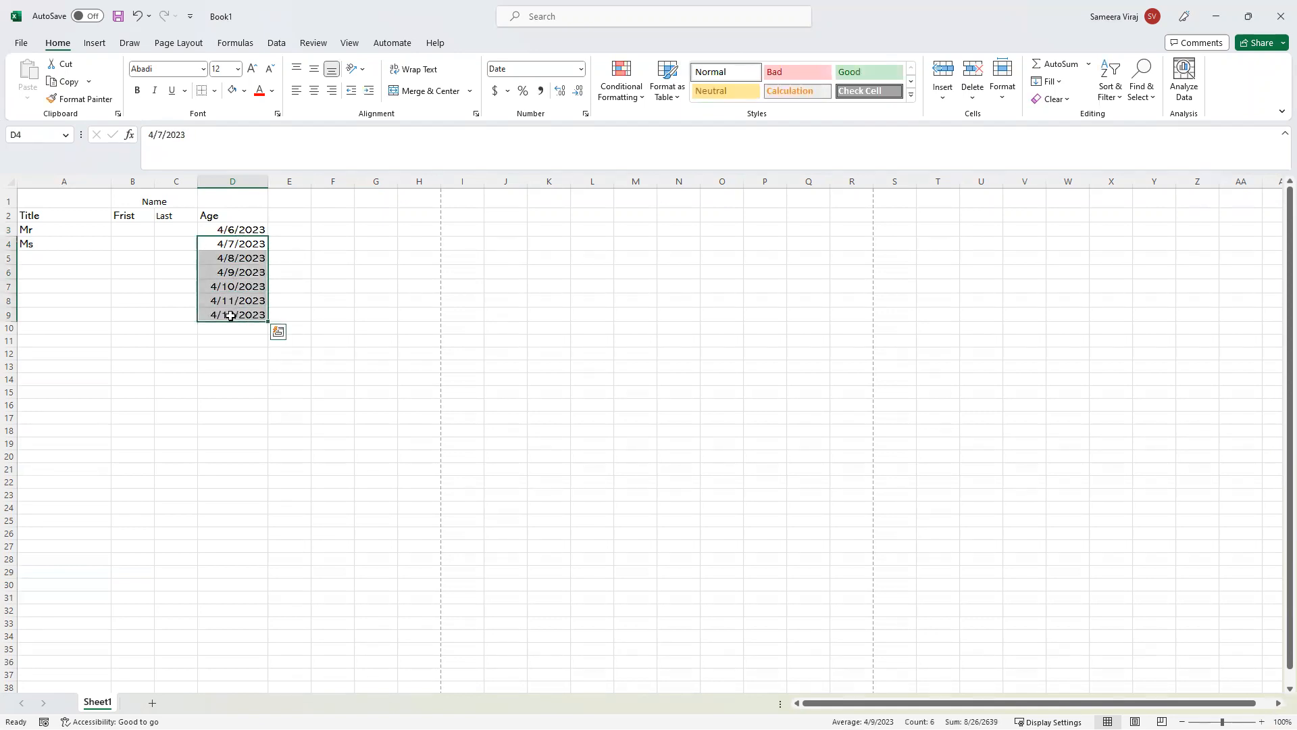
{"action": "key", "text": "Delete"}
{"action": "left_click", "coordinate": [313, 258]}
Change the format of cell D3 from a date to Number.
{"action": "left_click", "coordinate": [260, 232]}
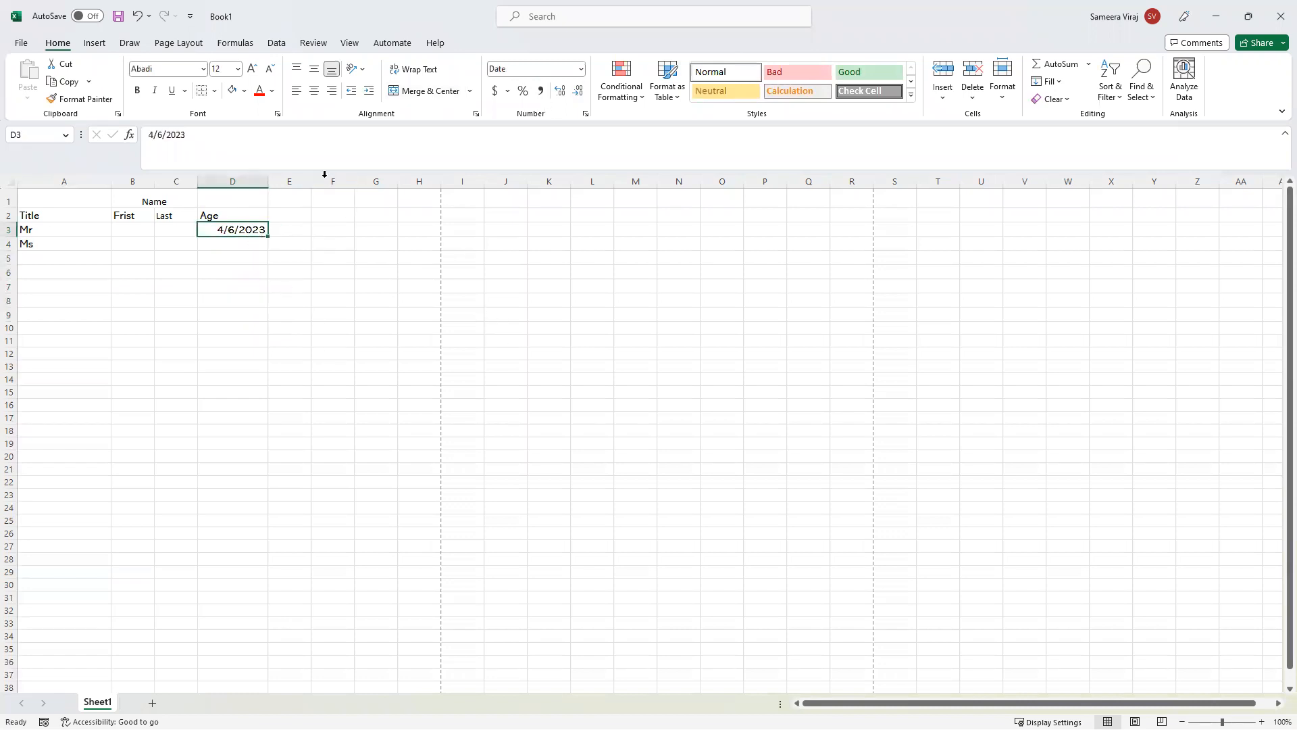
{"action": "left_click", "coordinate": [580, 69]}
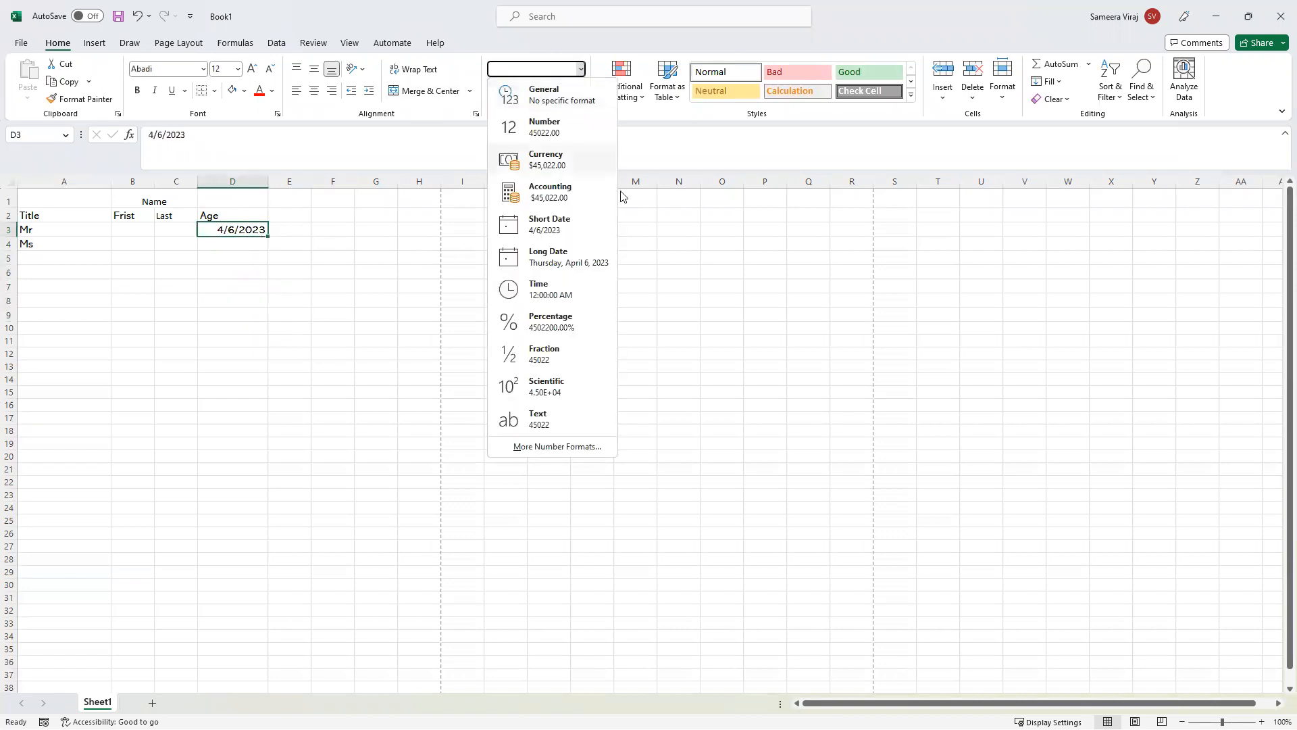
{"action": "left_click", "coordinate": [547, 127]}
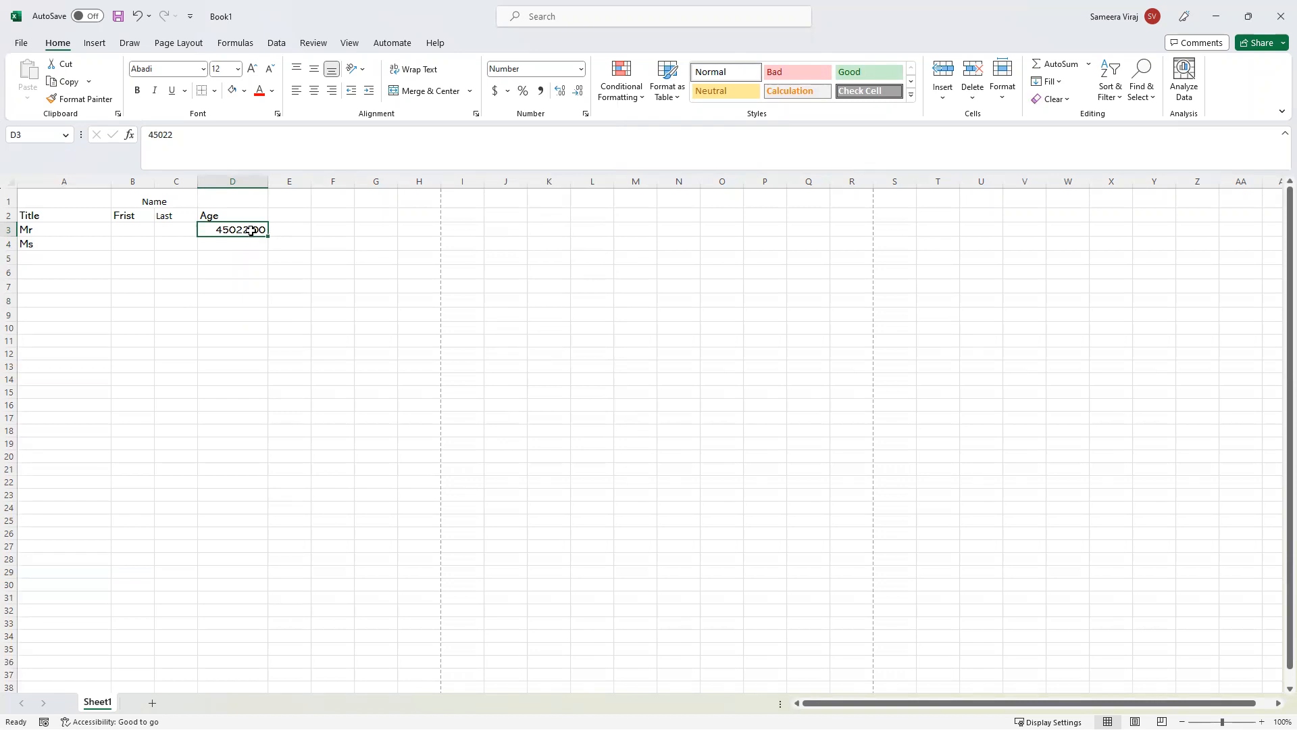
Increase the decimal places shown in cell D3, and reduce them to a single decimal place.
{"action": "left_click", "coordinate": [560, 93]}
{"action": "left_click", "coordinate": [561, 92]}
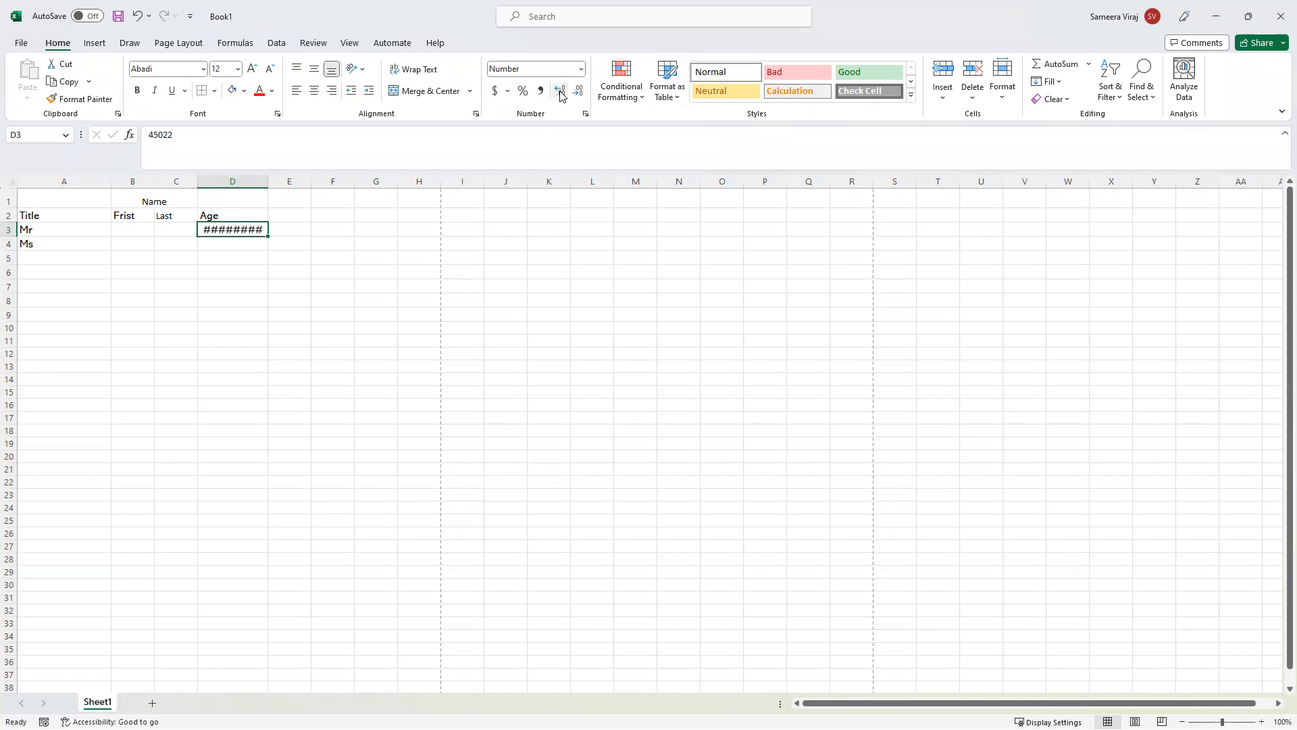
{"action": "left_click", "coordinate": [580, 98]}
{"action": "left_click", "coordinate": [580, 98]}
{"action": "left_click", "coordinate": [579, 98]}
{"action": "left_click", "coordinate": [580, 98]}
{"action": "left_click", "coordinate": [254, 248]}
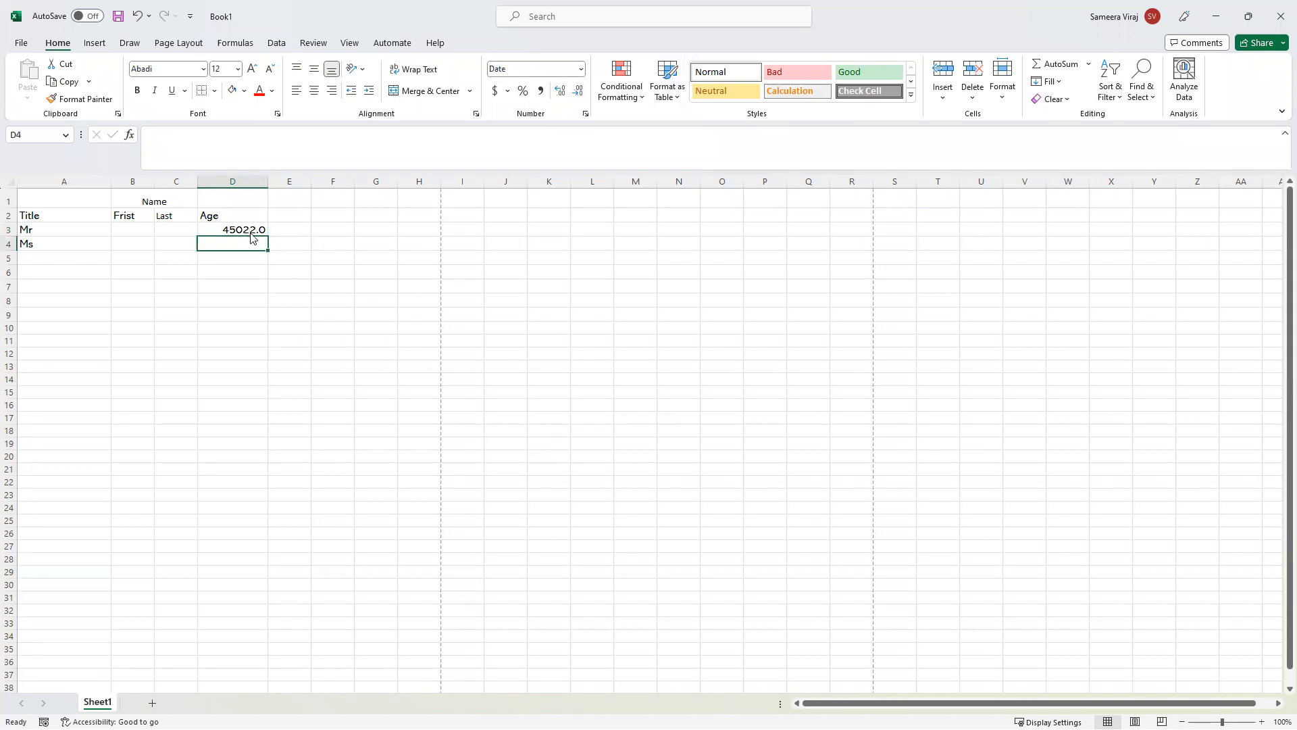
{"action": "left_click", "coordinate": [240, 229]}
{"action": "left_click", "coordinate": [152, 235]}
{"action": "left_click", "coordinate": [230, 236]}
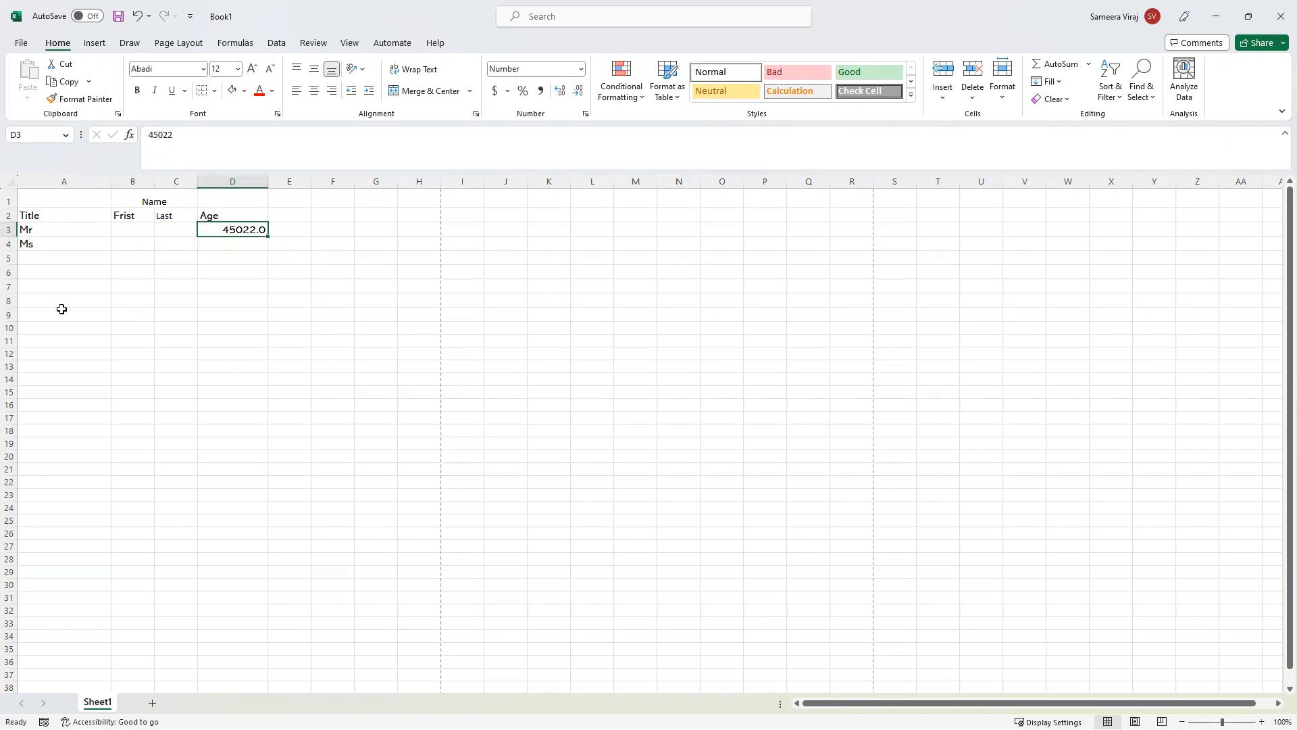
{"action": "left_click", "coordinate": [174, 200]}
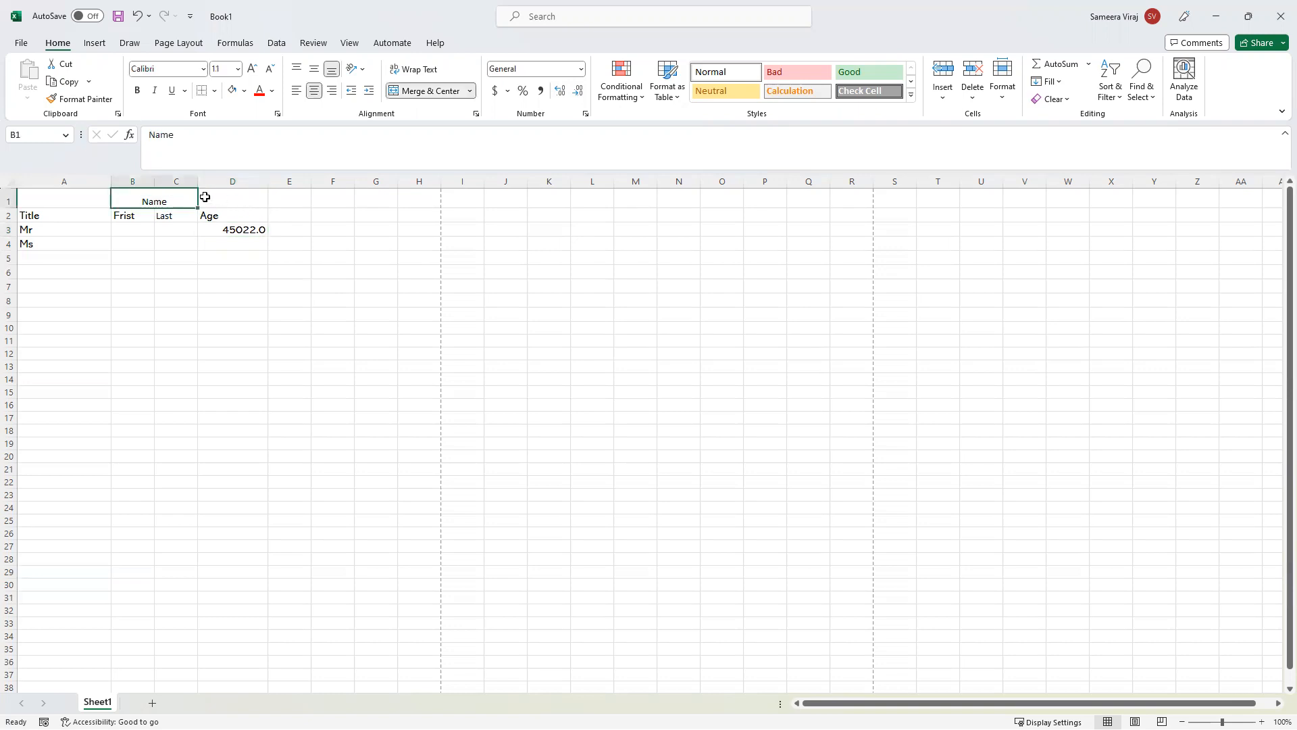
{"action": "left_click", "coordinate": [232, 197]}
{"action": "left_click", "coordinate": [113, 198]}
Move the data block starting at A3 down one row, and undo the move.
{"action": "left_click_drag", "start_coordinate": [25, 230], "coordinate": [294, 260]}
{"action": "left_click_drag", "start_coordinate": [216, 267], "coordinate": [215, 278]}
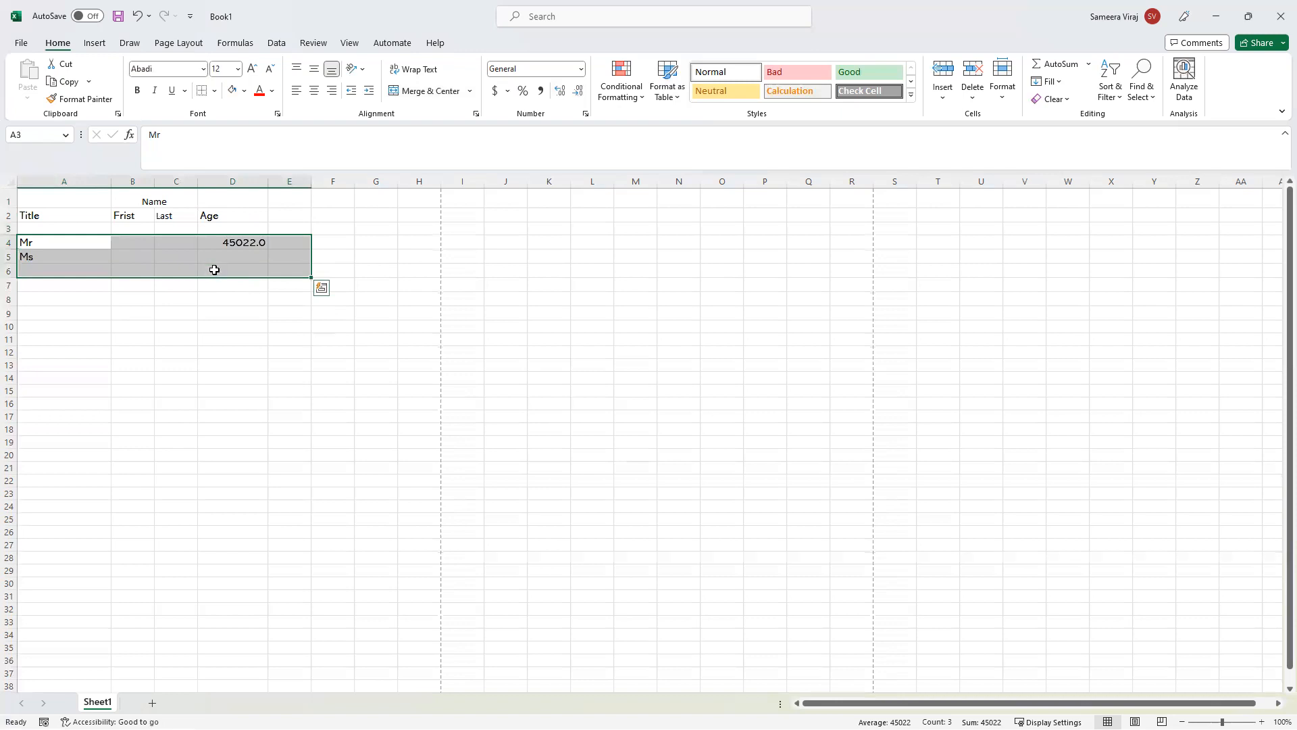
{"action": "key", "text": "ctrl+z"}
{"action": "left_click", "coordinate": [102, 312]}
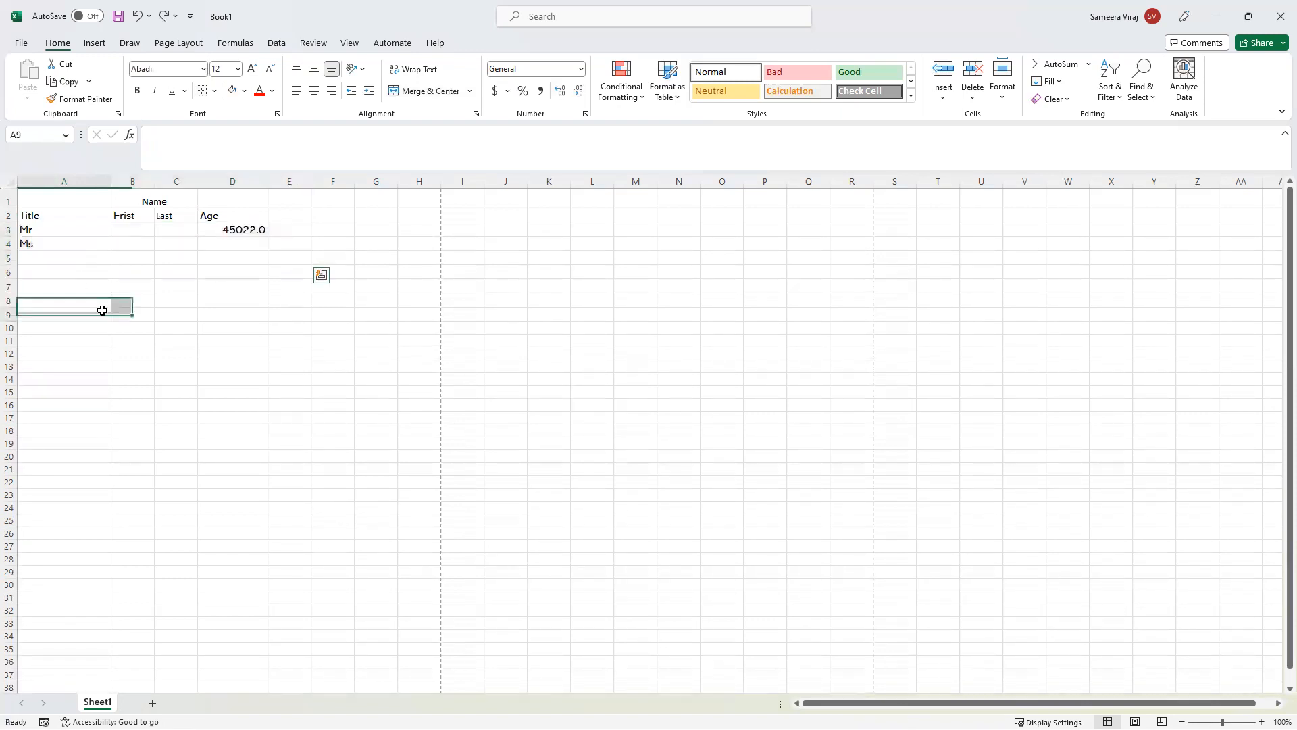
Insert a blank row above row 3, and undo the insertion.
{"action": "left_click", "coordinate": [10, 229]}
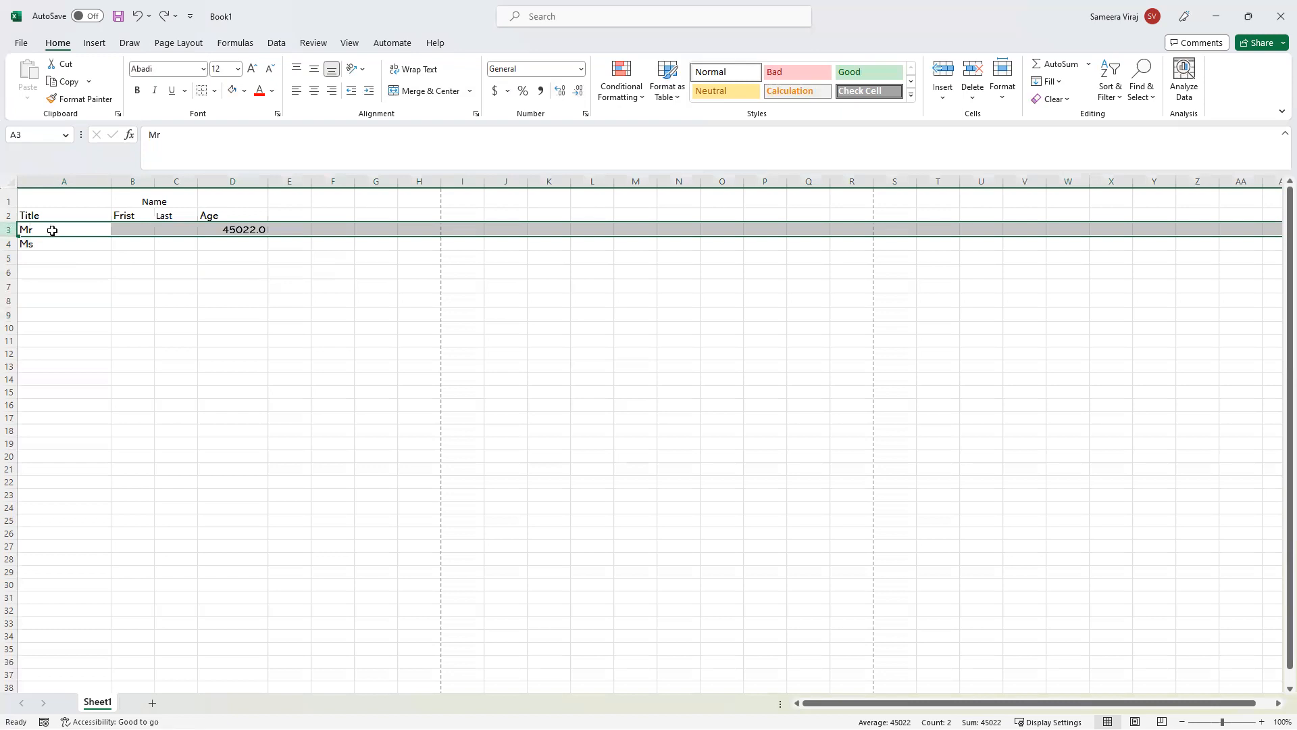
{"action": "right_click", "coordinate": [10, 231]}
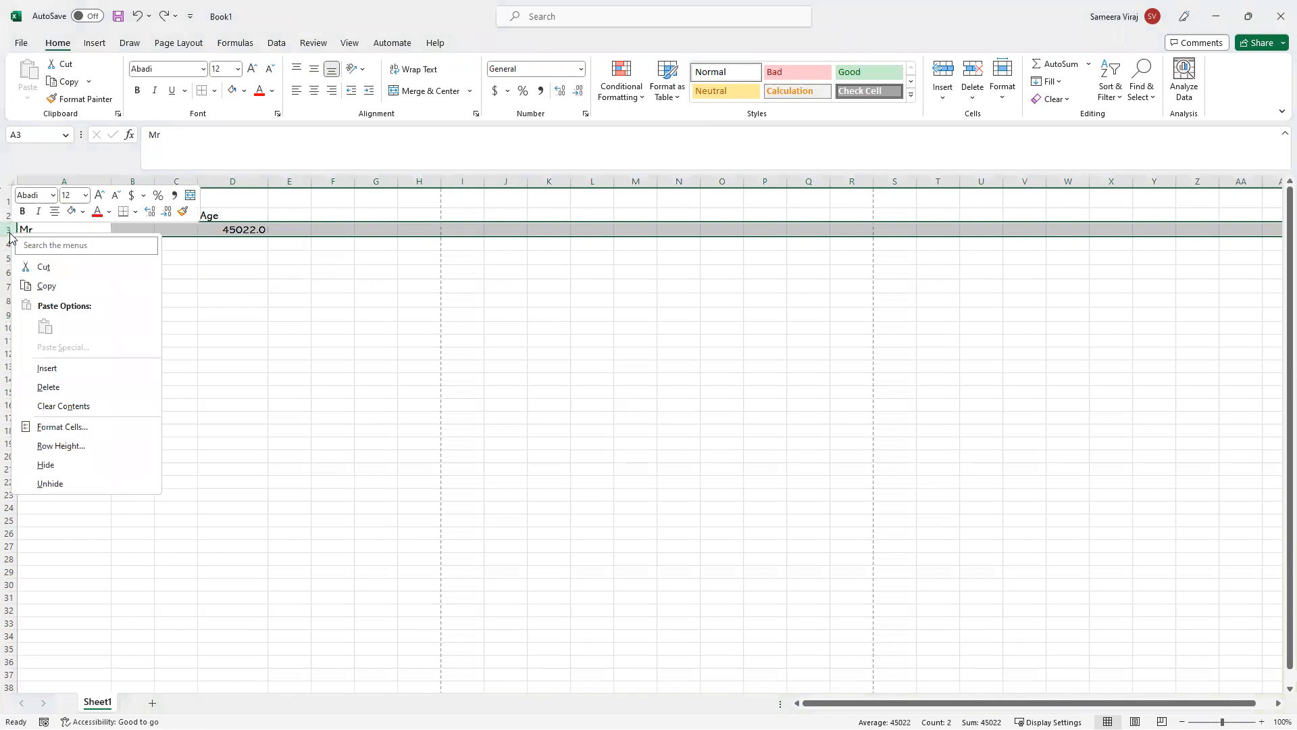
{"action": "left_click", "coordinate": [5, 230]}
{"action": "right_click", "coordinate": [6, 233]}
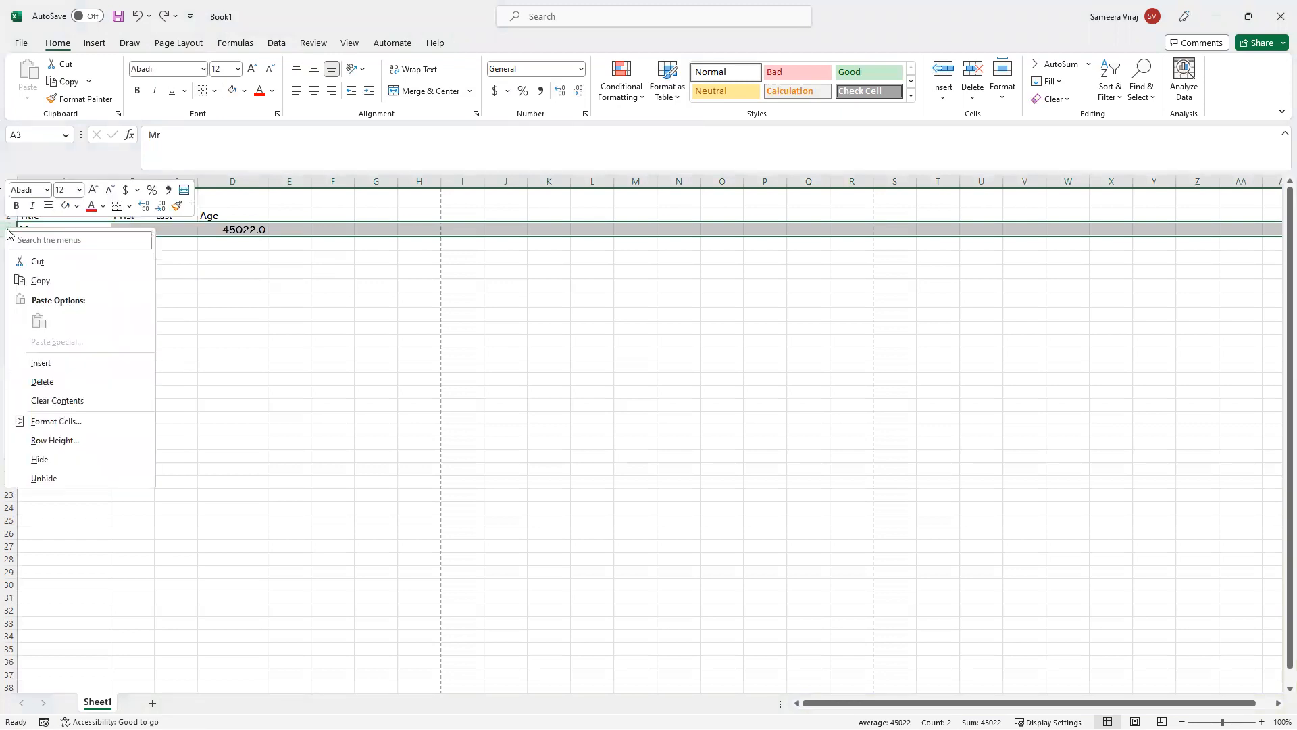
{"action": "left_click", "coordinate": [41, 364]}
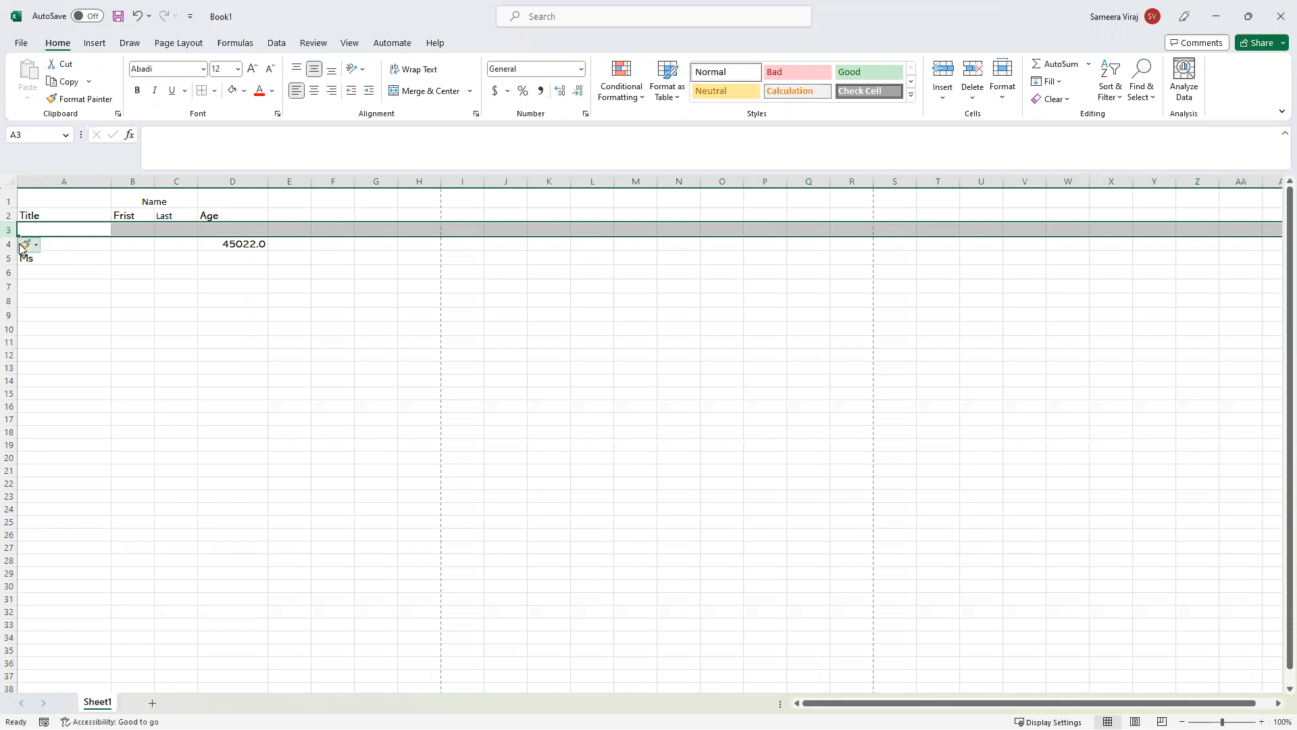
{"action": "key", "text": "ctrl+z"}
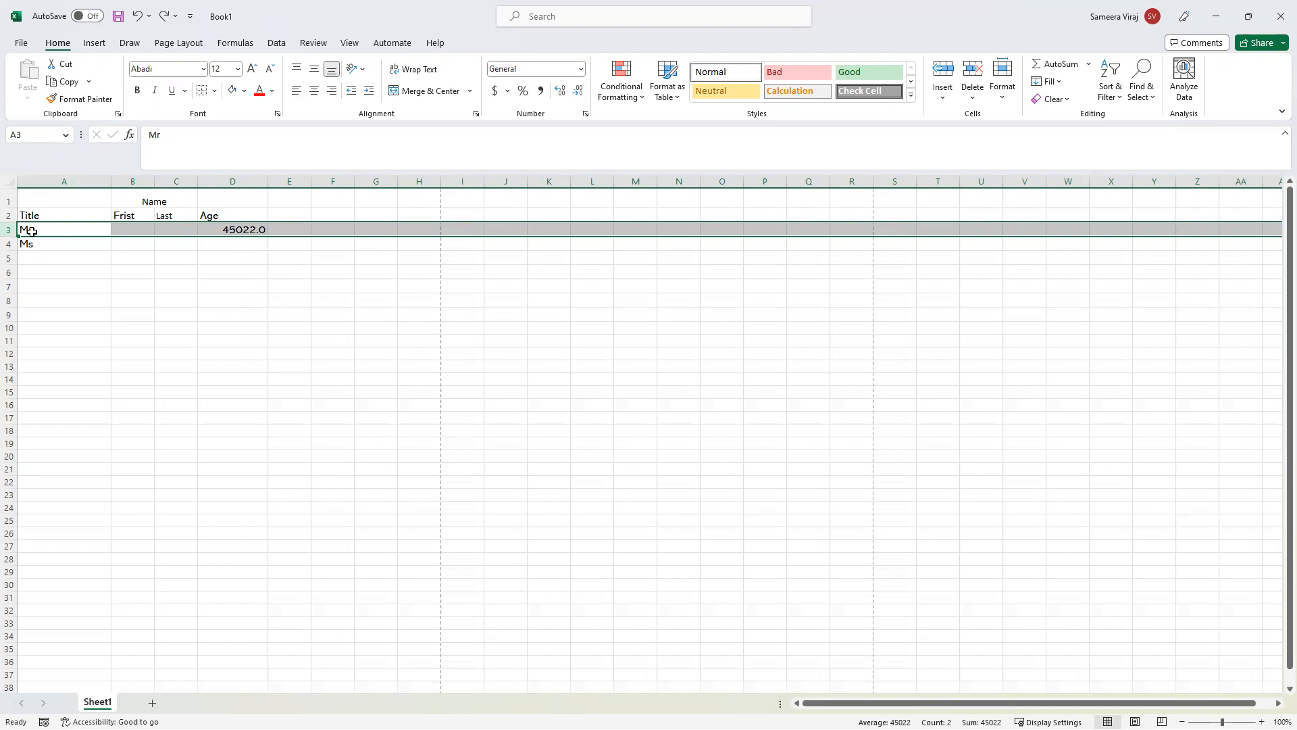
Insert a blank row between the heading row and the Mr row.
{"action": "right_click", "coordinate": [10, 231]}
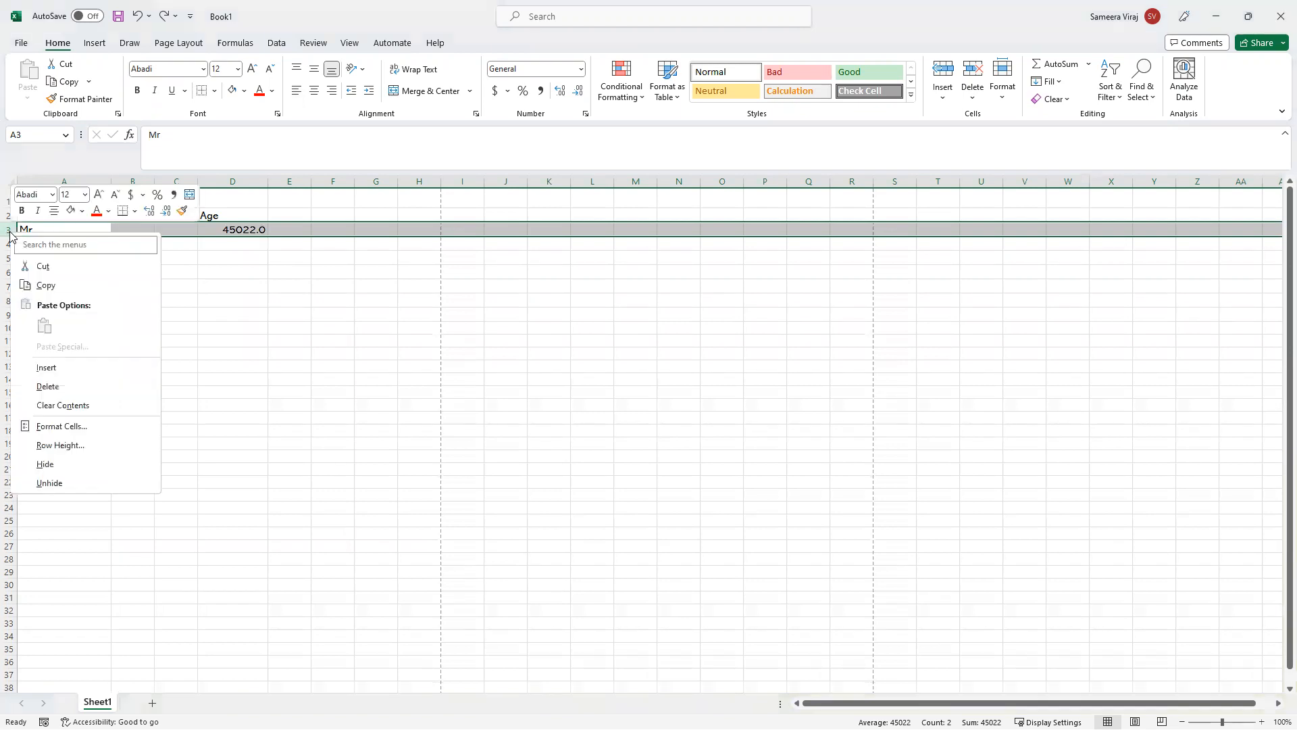
{"action": "left_click", "coordinate": [52, 374]}
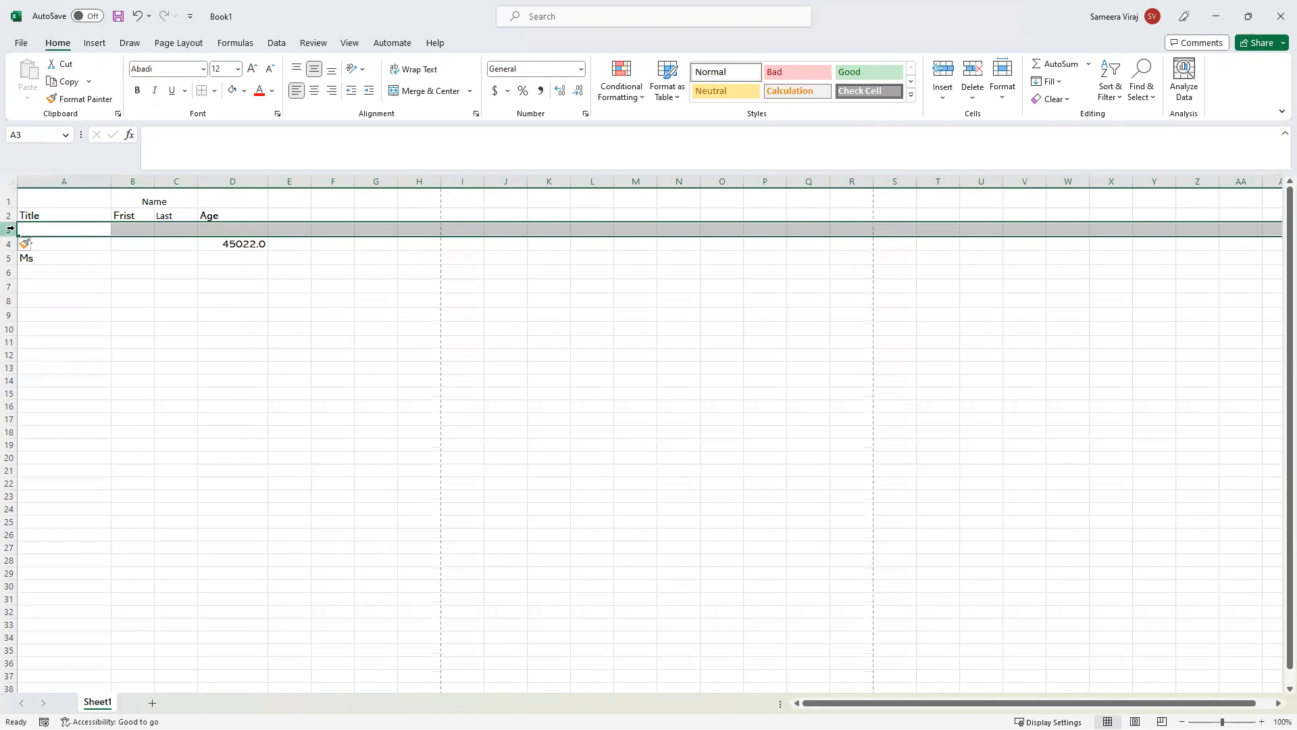
{"action": "left_click", "coordinate": [95, 255]}
{"action": "left_click", "coordinate": [81, 245]}
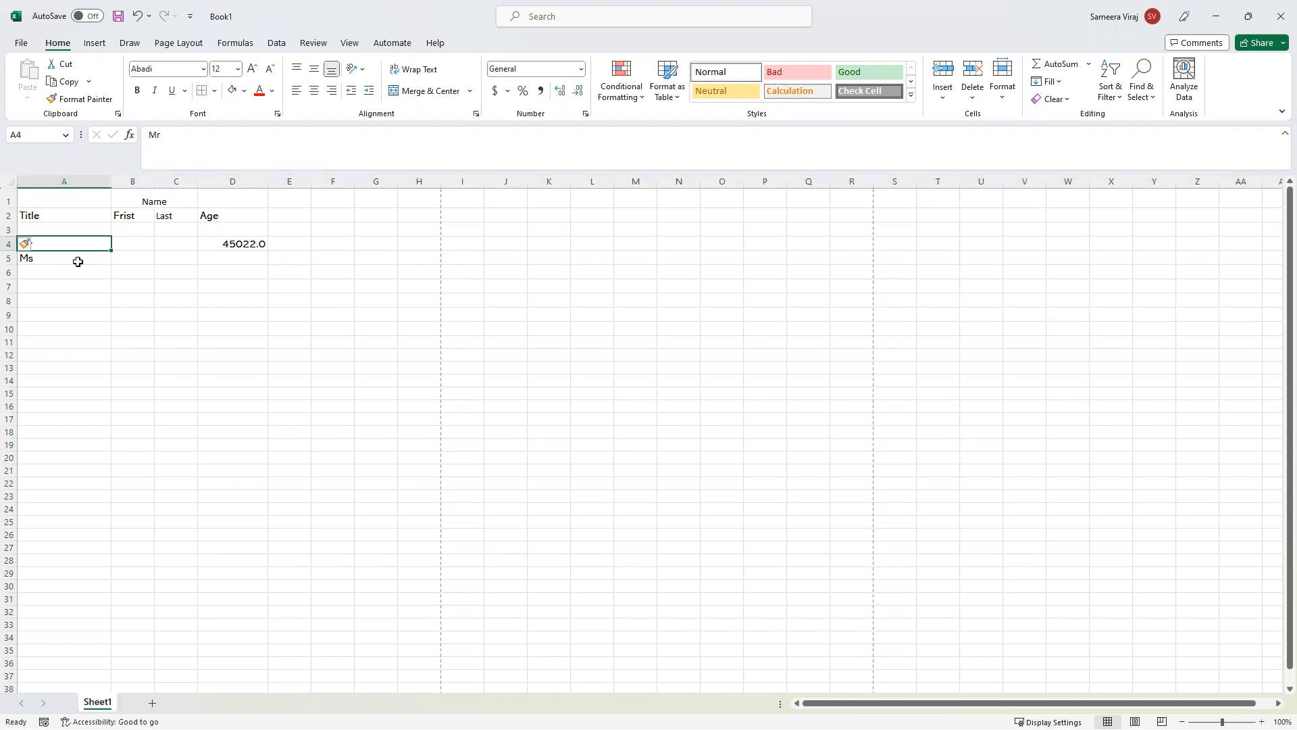
{"action": "left_click", "coordinate": [10, 229]}
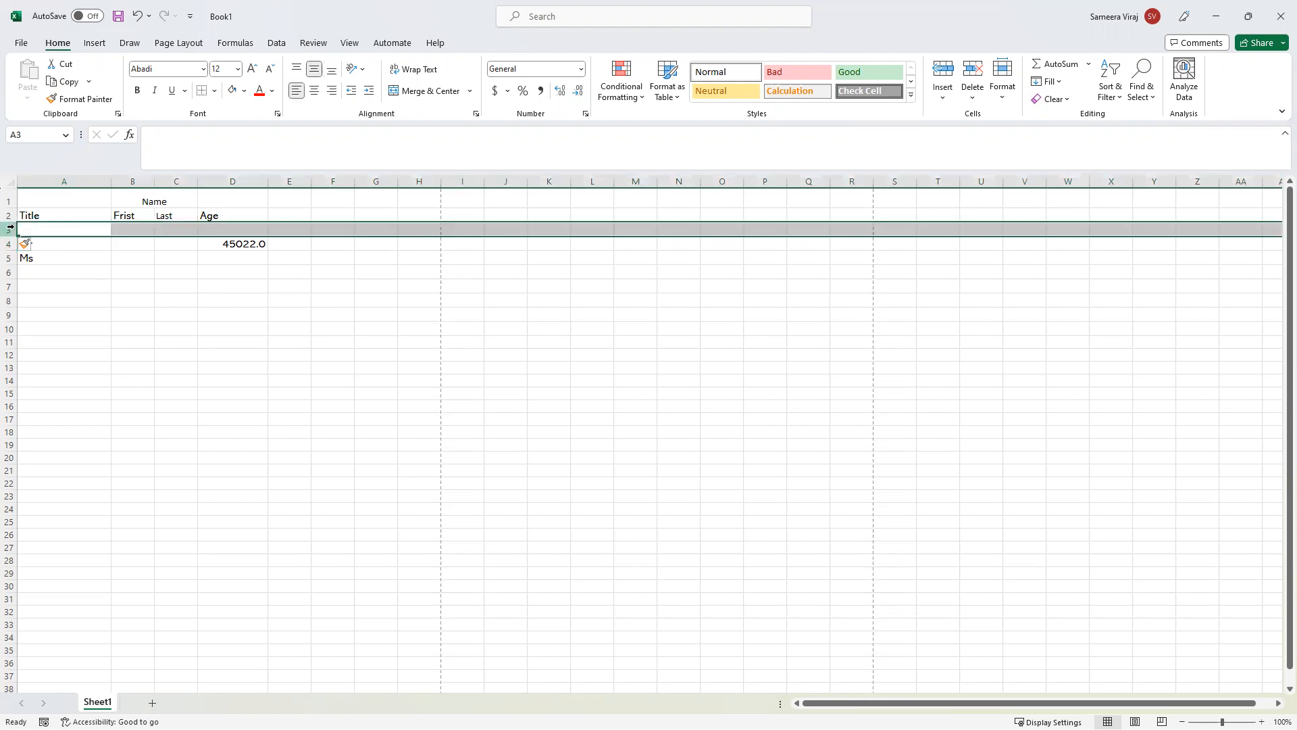
{"action": "left_click", "coordinate": [171, 255]}
Insert a blank column before the Frist column and delete that new column again.
{"action": "left_click", "coordinate": [131, 177]}
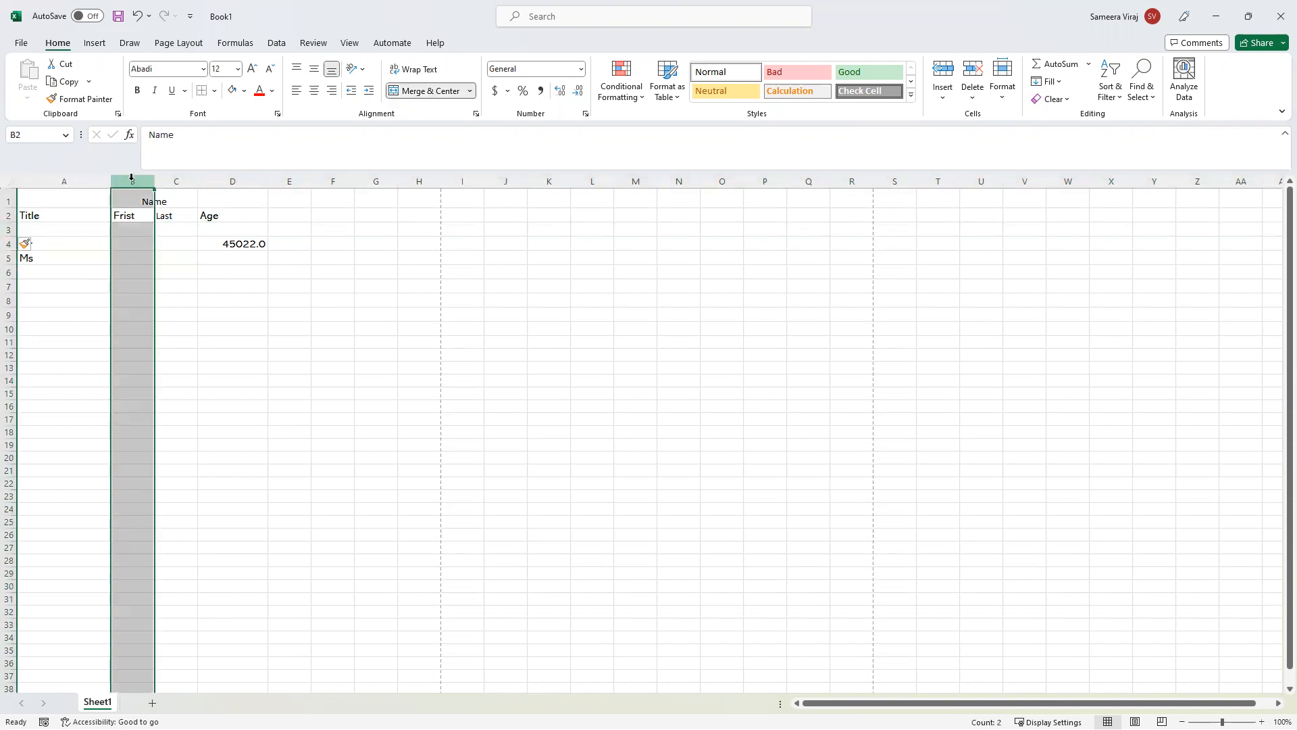
{"action": "right_click", "coordinate": [132, 180]}
{"action": "left_click", "coordinate": [186, 313]}
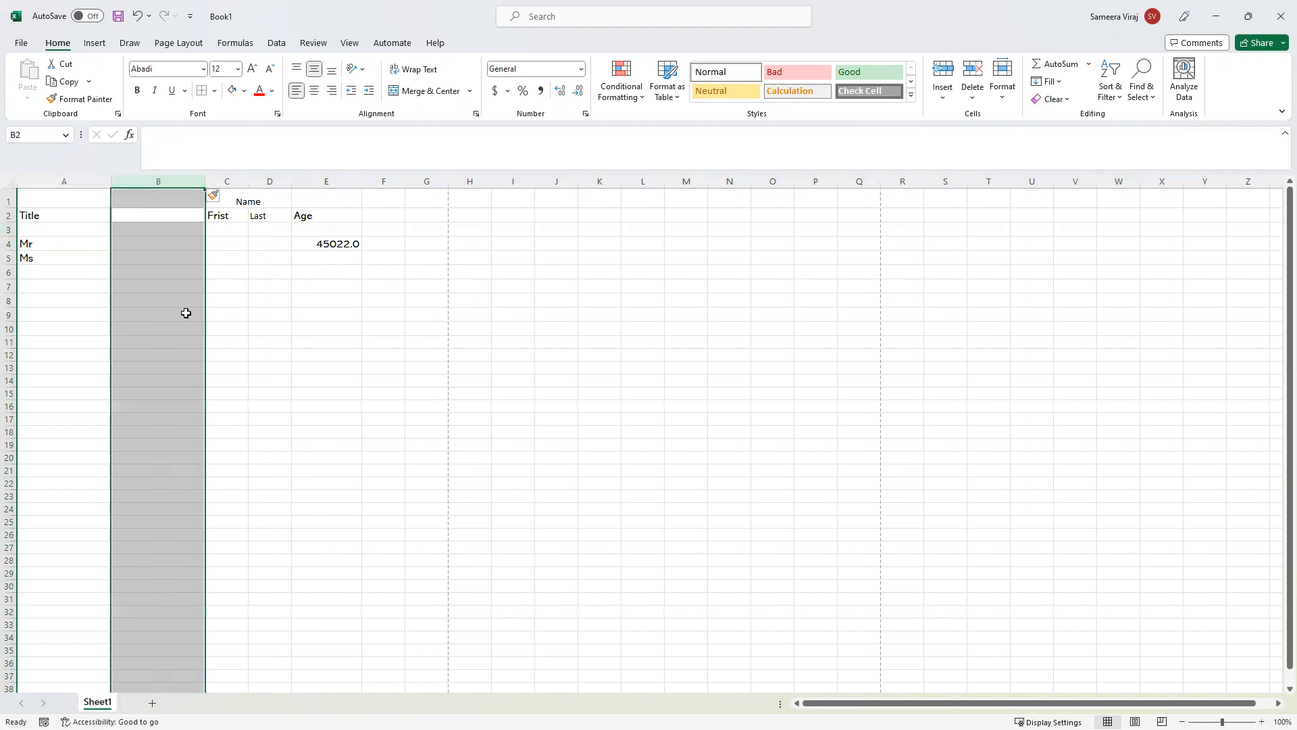
{"action": "right_click", "coordinate": [156, 179]}
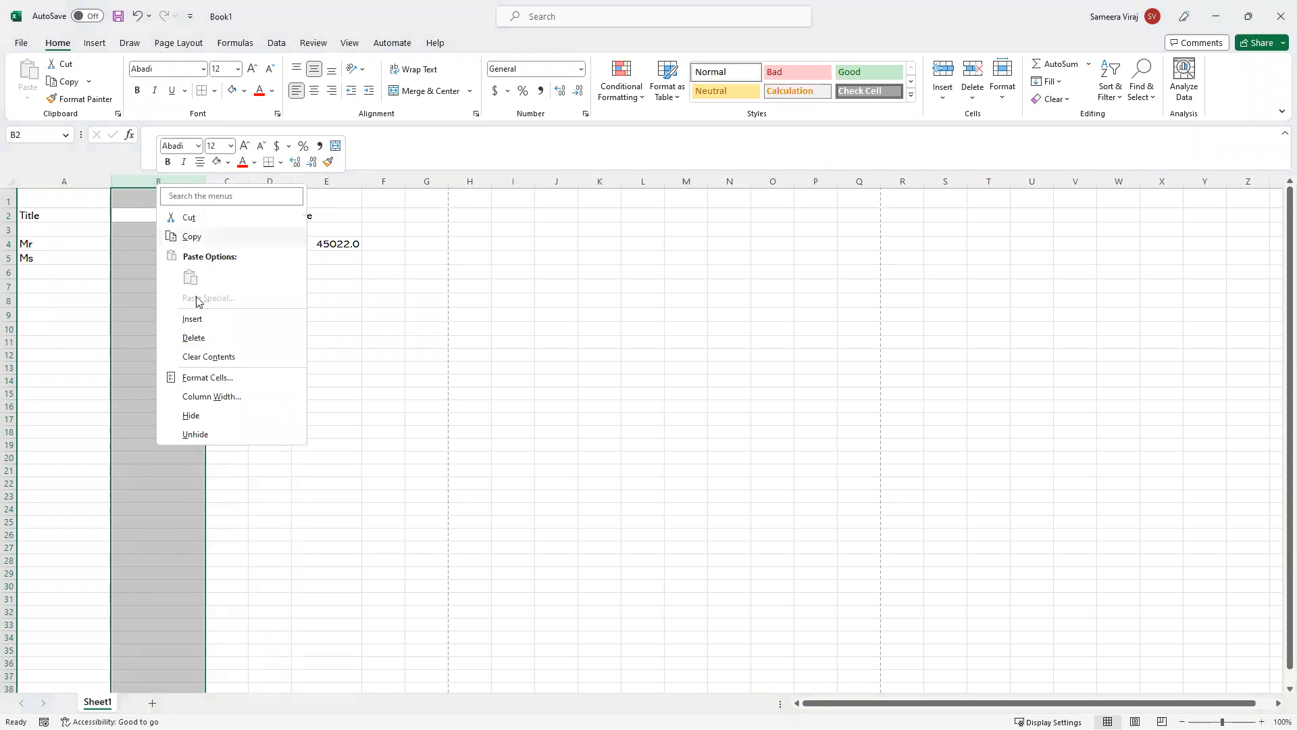
{"action": "left_click", "coordinate": [196, 338]}
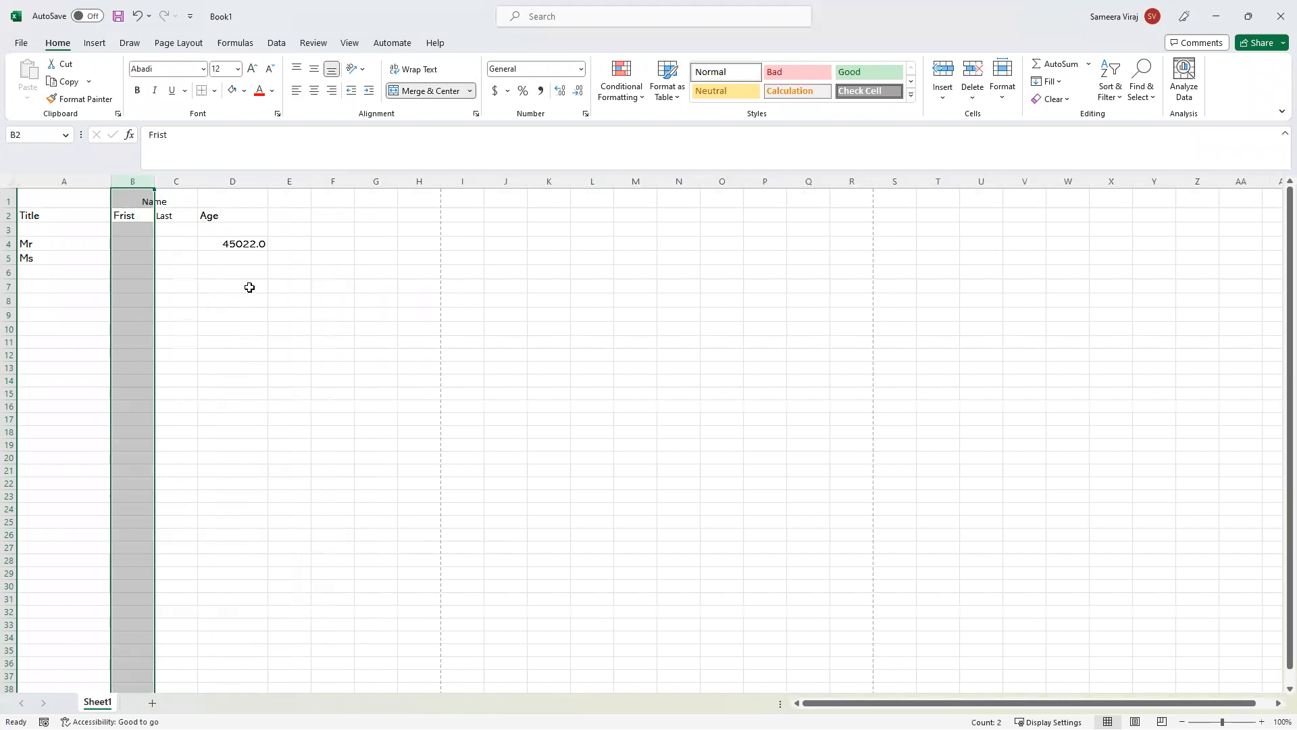
Delete the empty row 3 between the column headings and the Mr entry.
{"action": "left_click", "coordinate": [10, 230]}
{"action": "right_click", "coordinate": [10, 230]}
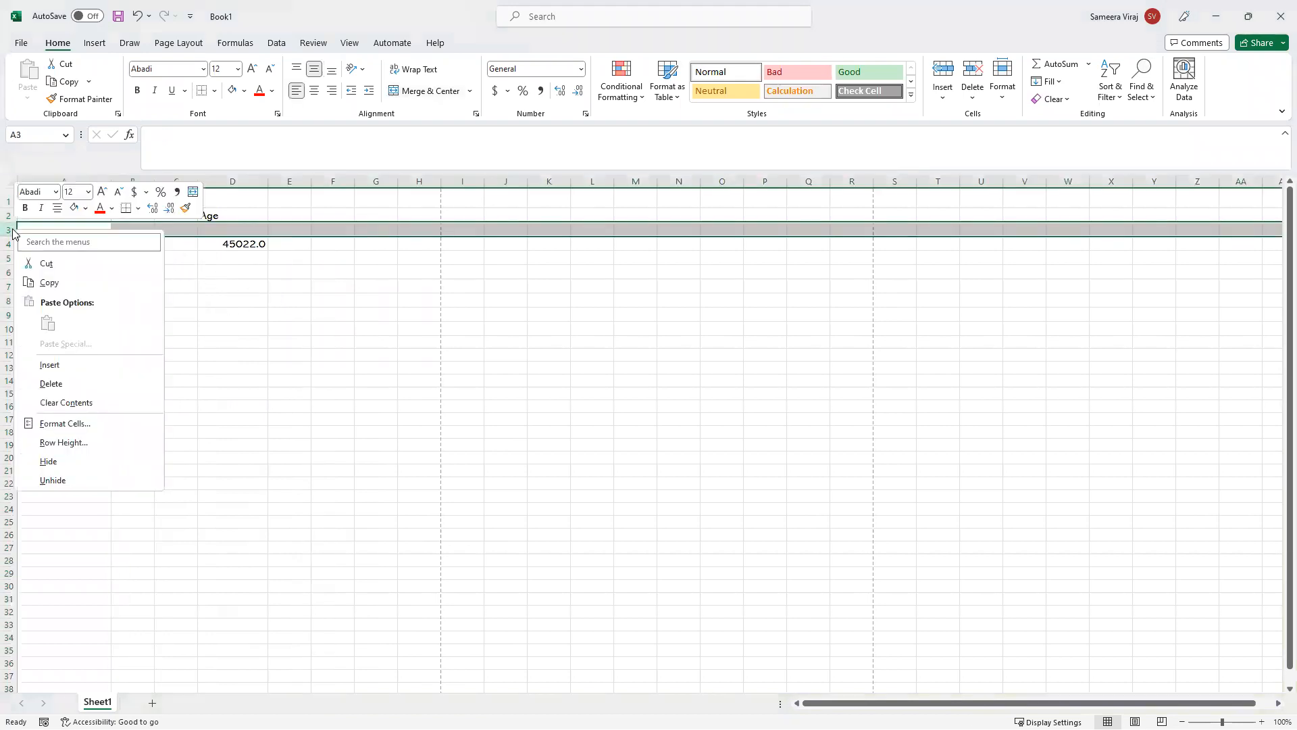
{"action": "left_click", "coordinate": [67, 387]}
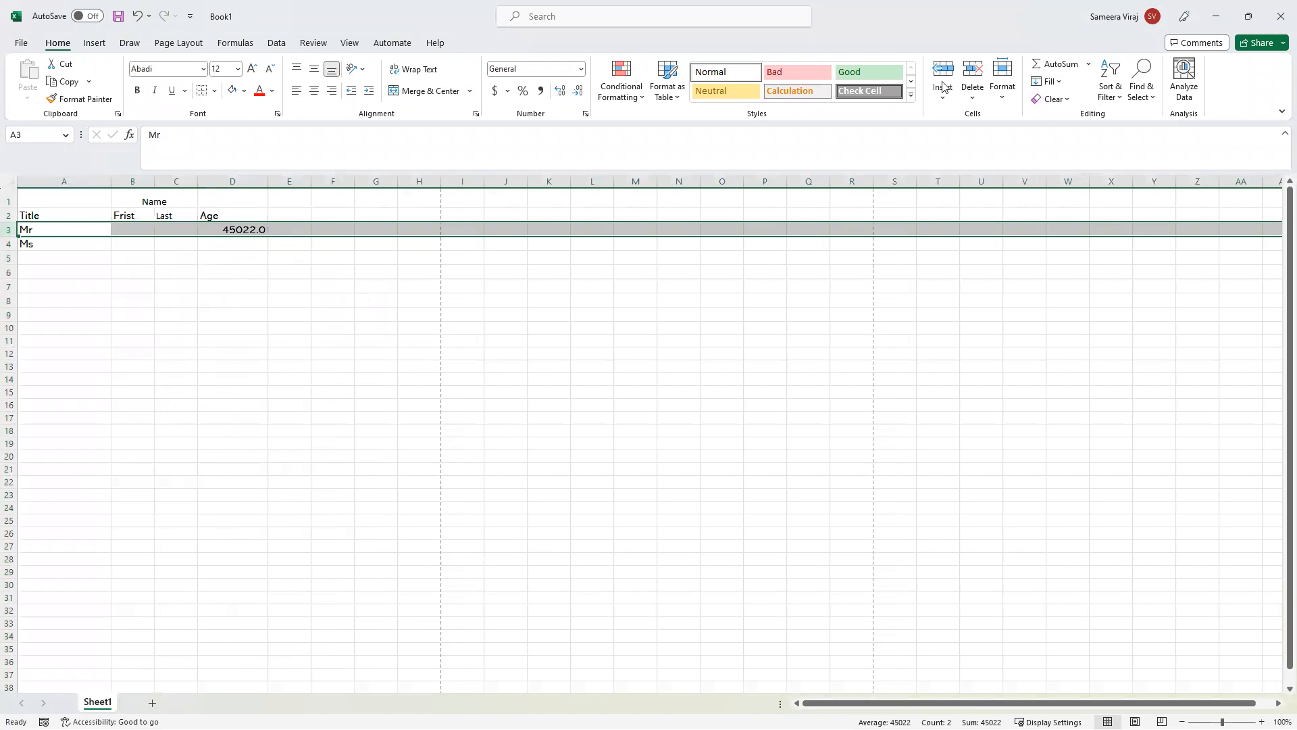
AutoFit the width of the Age column (D) to its contents.
{"action": "left_click", "coordinate": [1000, 100]}
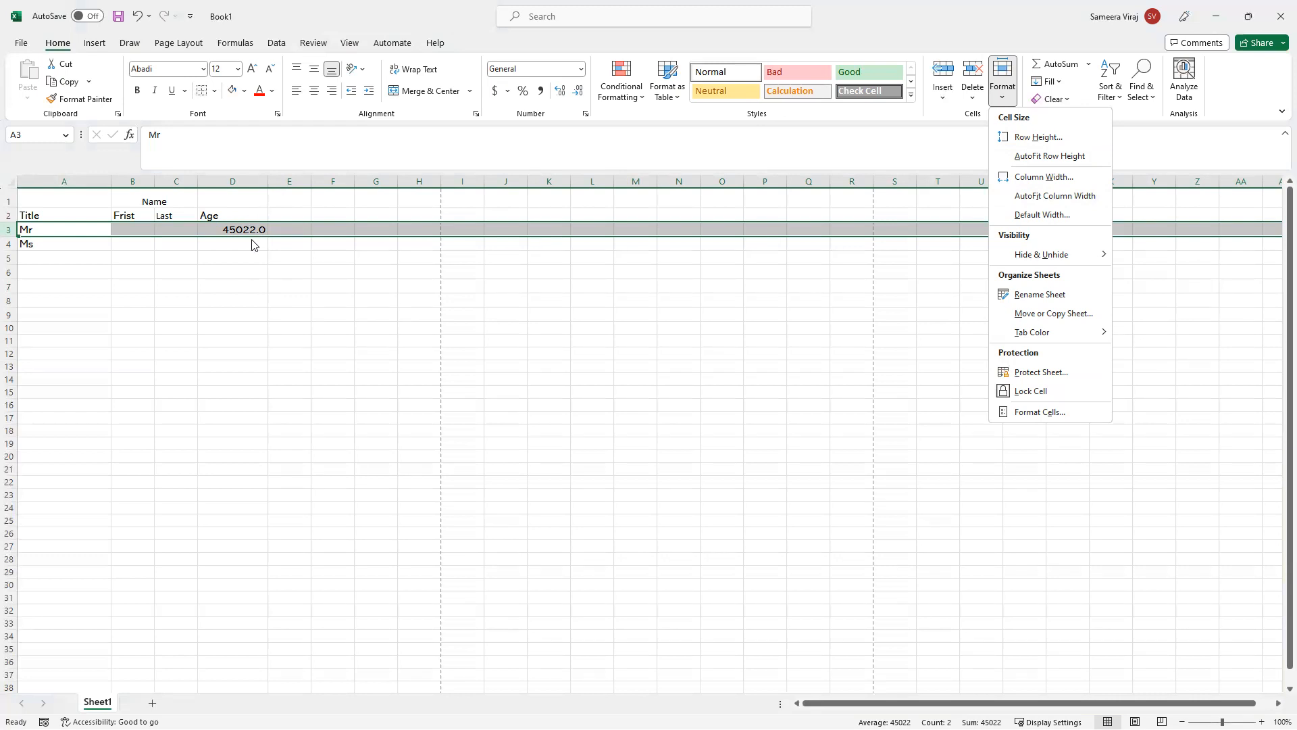
{"action": "left_click", "coordinate": [253, 180]}
{"action": "left_click", "coordinate": [253, 179]}
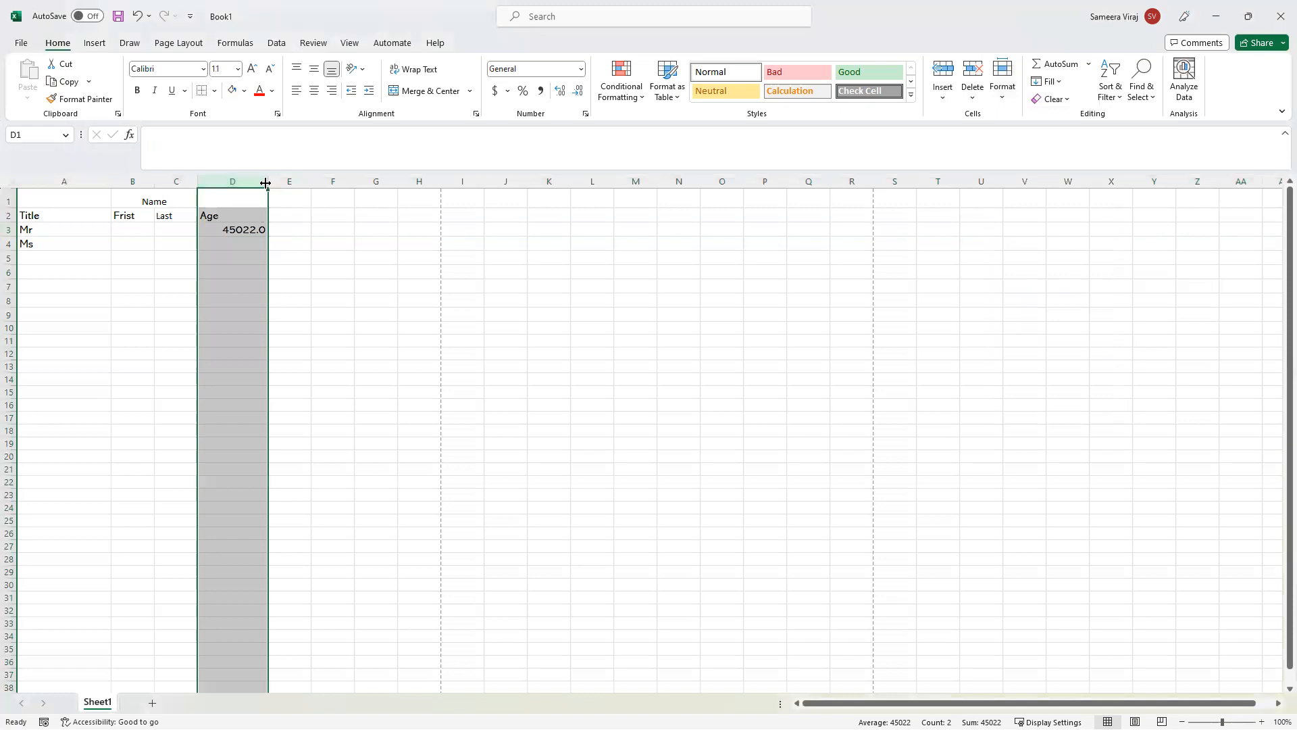
{"action": "left_click", "coordinate": [237, 229]}
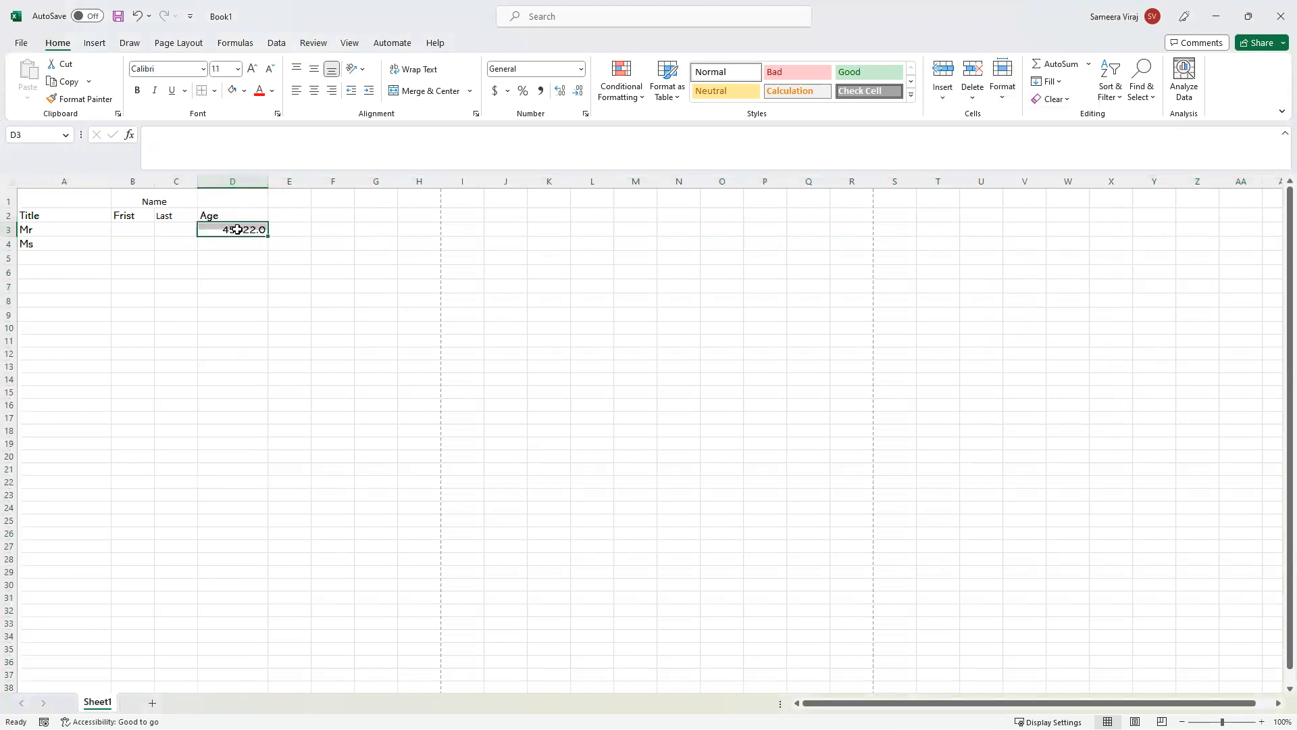
{"action": "left_click", "coordinate": [236, 179]}
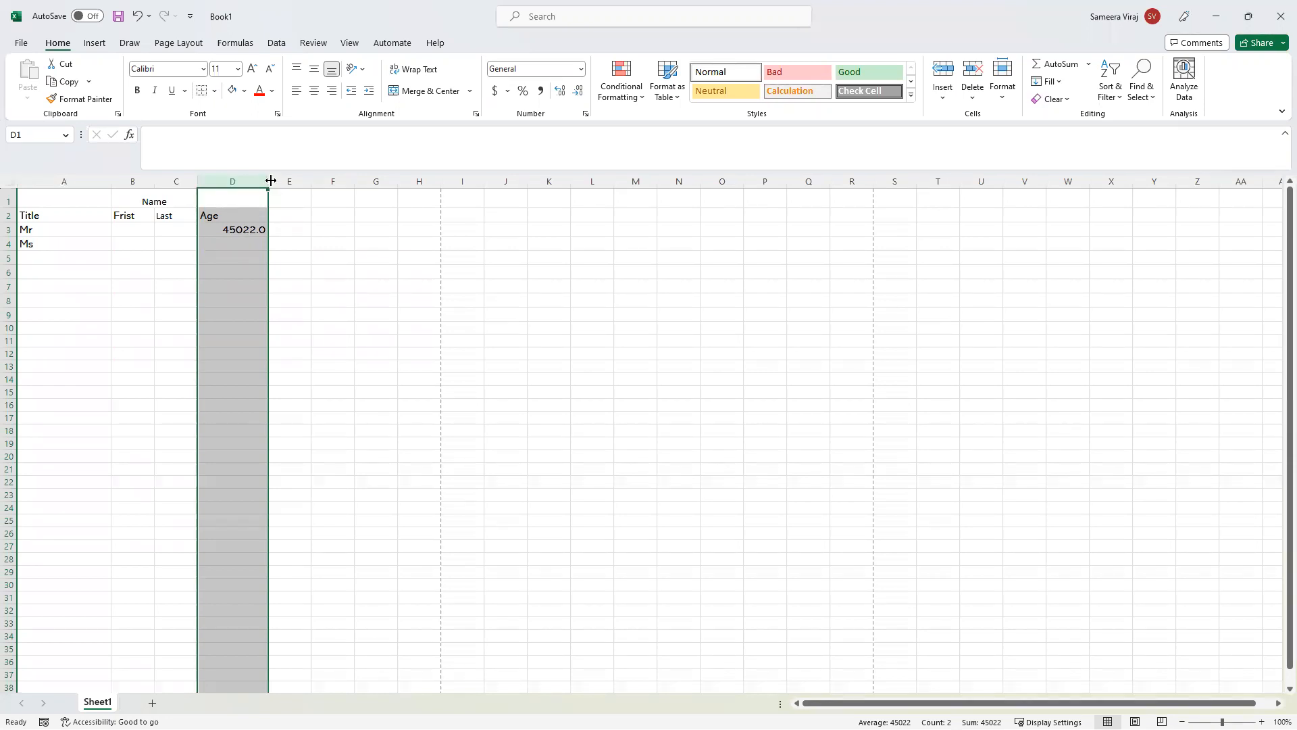
{"action": "left_click", "coordinate": [1003, 88]}
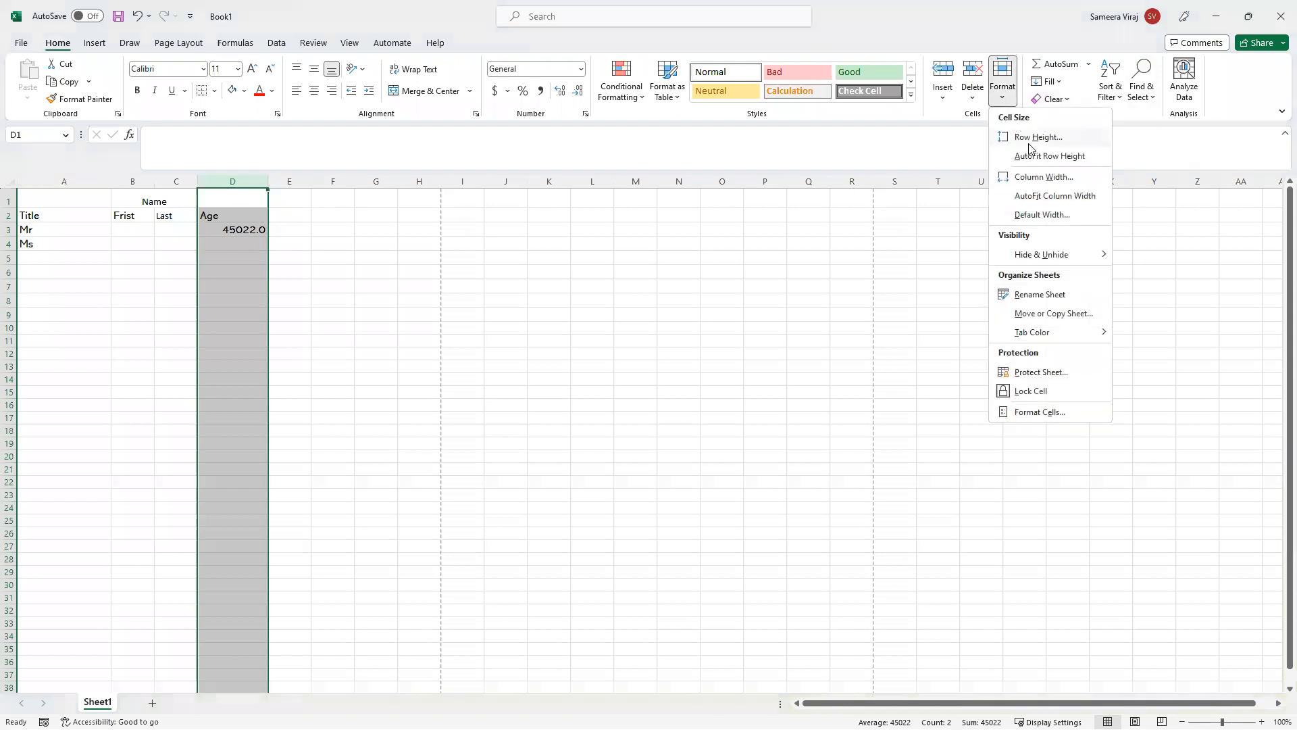
{"action": "left_click", "coordinate": [1034, 196]}
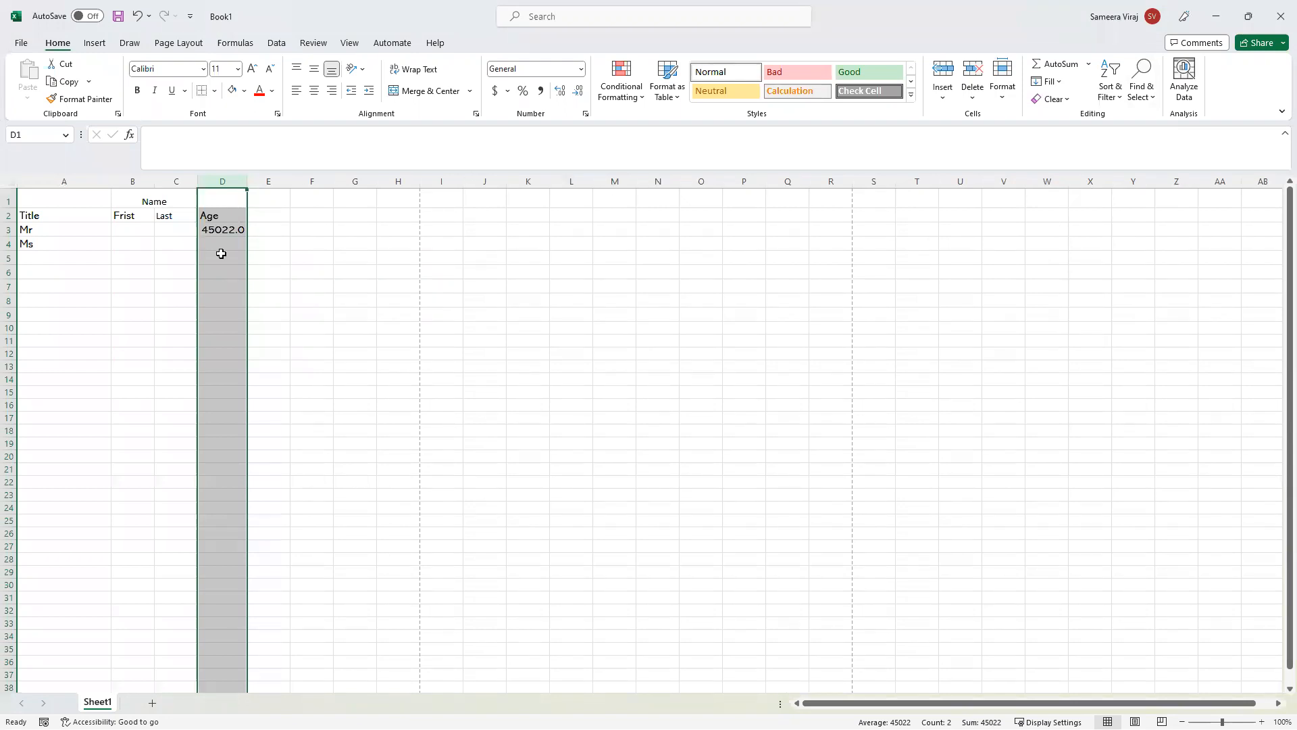
Append "sdasd" to the value in cell D3 and AutoFit column D to the longer entry.
{"action": "left_click", "coordinate": [217, 230]}
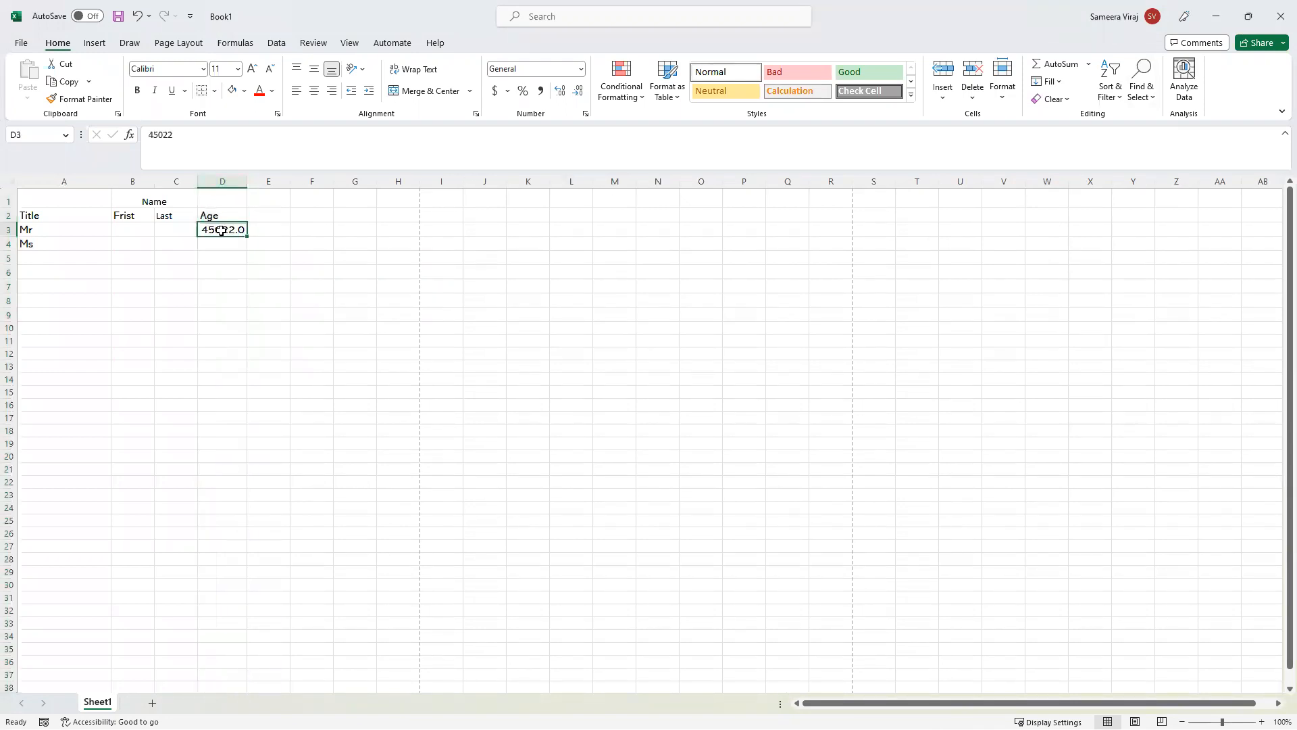
{"action": "left_click", "coordinate": [190, 136]}
{"action": "type", "text": "sdasd"}
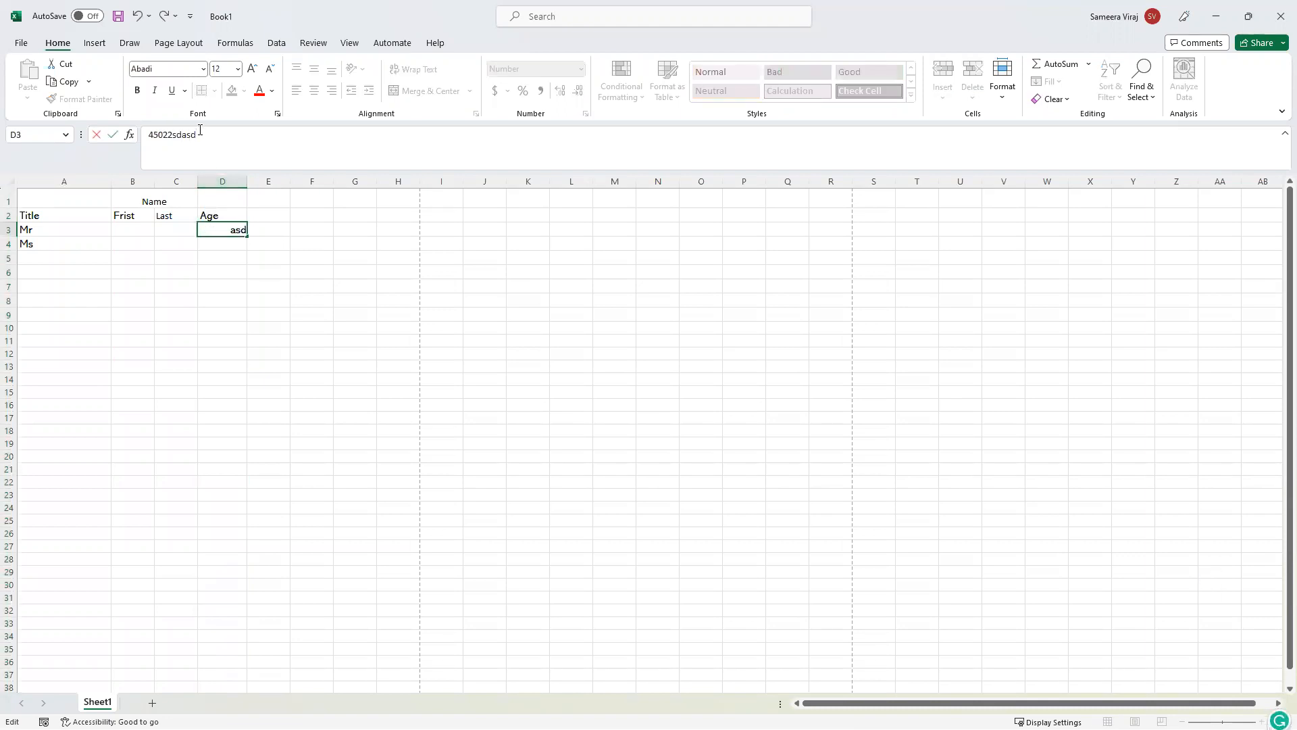
{"action": "key", "text": "Return"}
{"action": "left_click", "coordinate": [235, 177]}
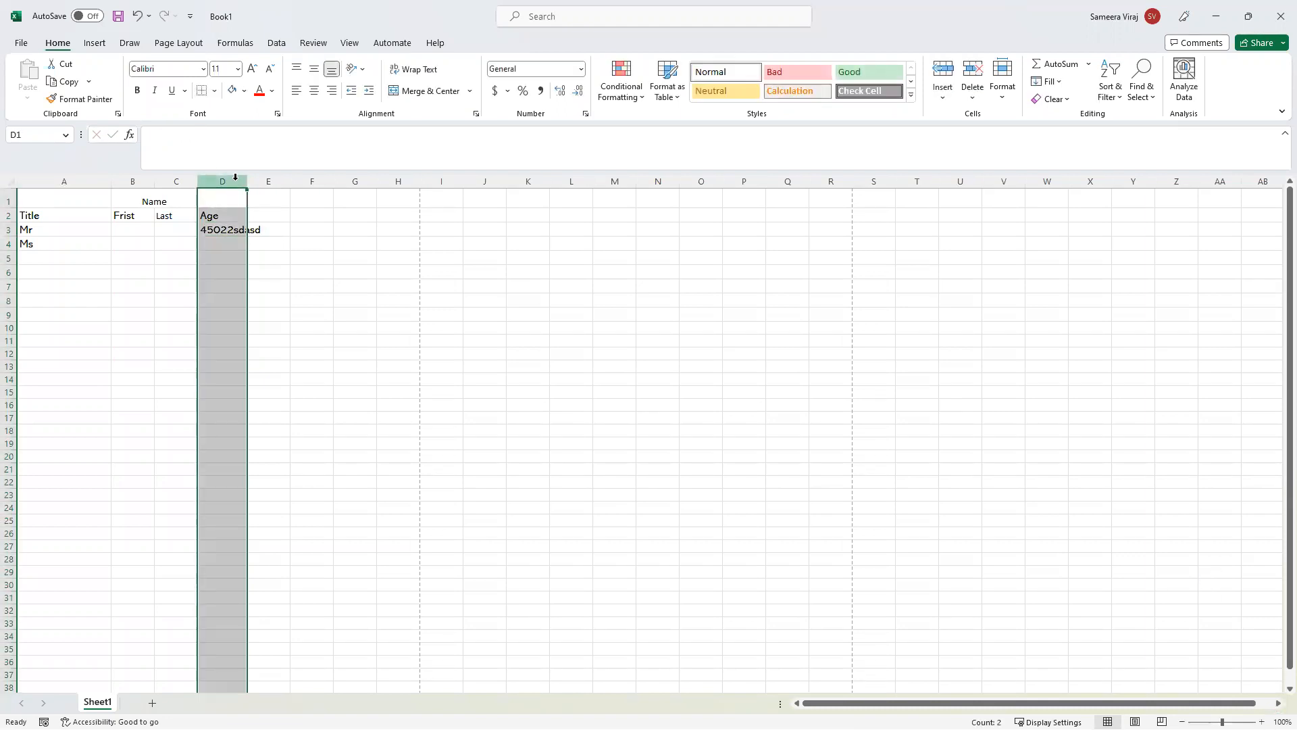
{"action": "left_click", "coordinate": [1003, 81]}
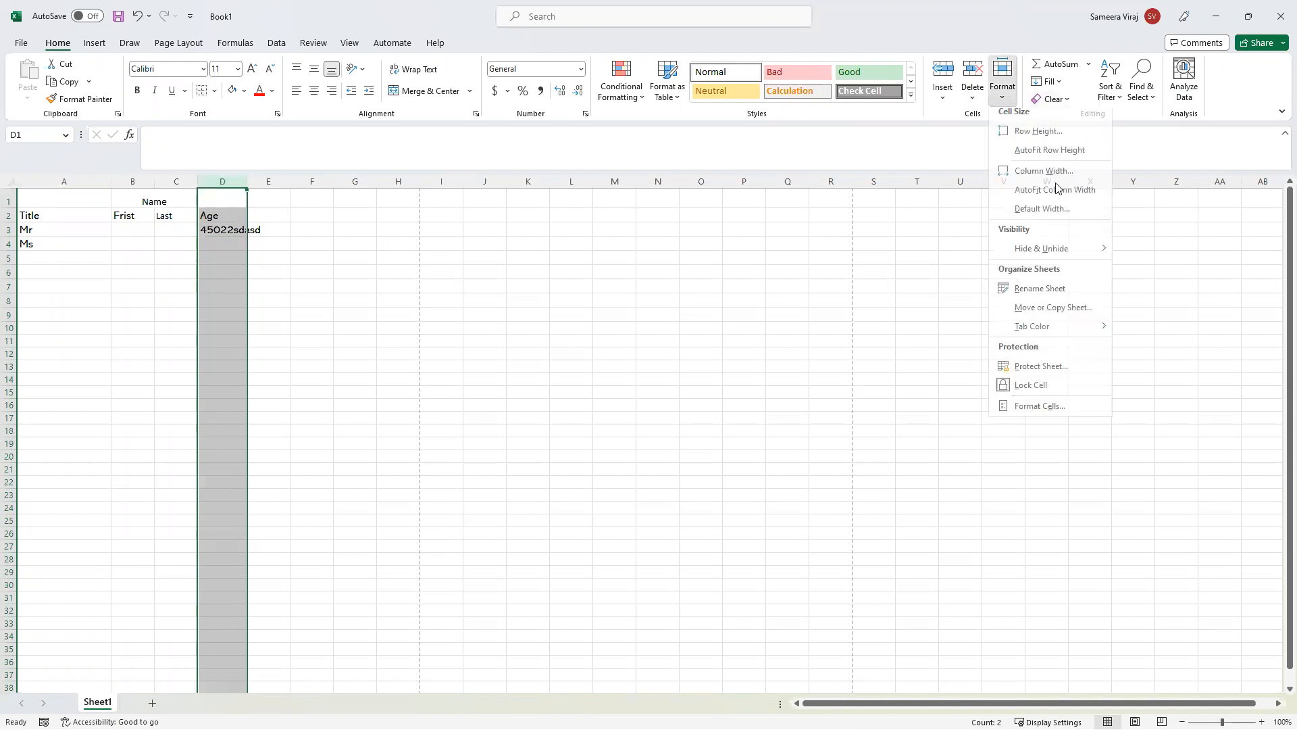
{"action": "left_click", "coordinate": [1056, 196]}
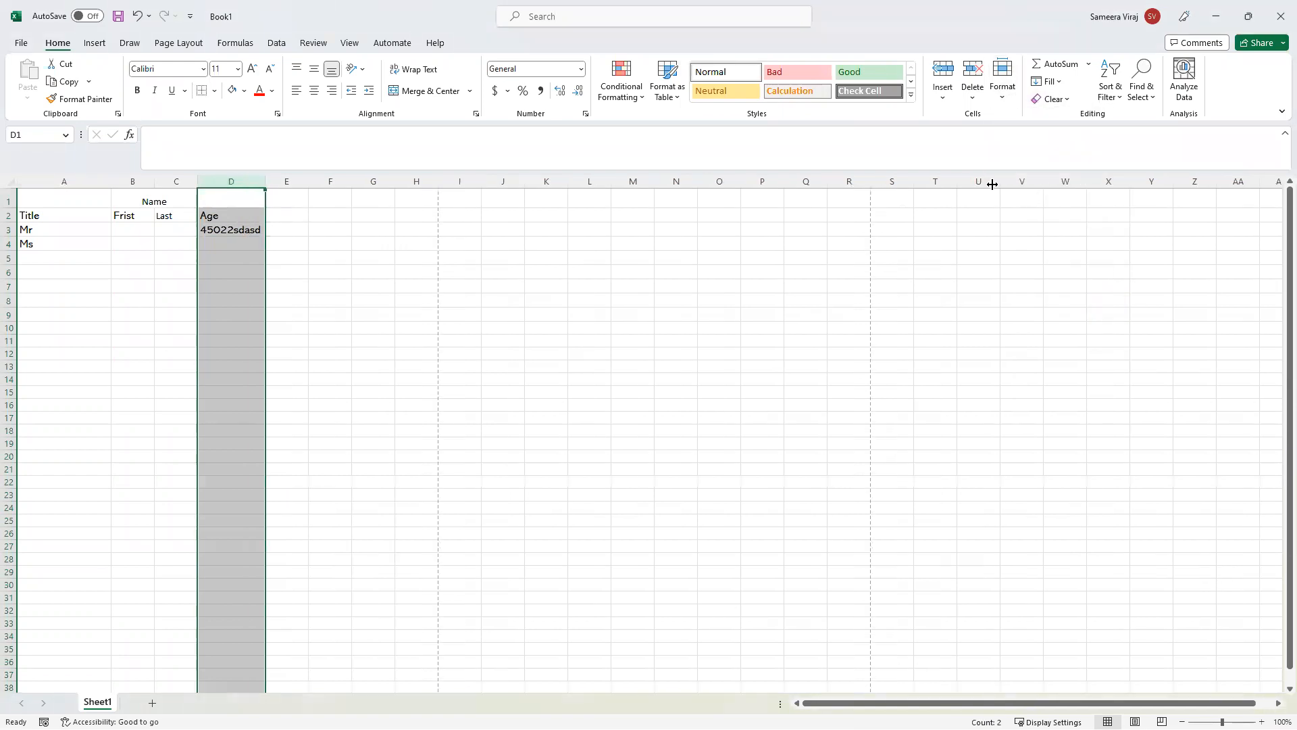
Remove the appended letters from cell D3 so only 45022 is left, and AutoFit column D again.
{"action": "left_click", "coordinate": [238, 228]}
{"action": "left_click", "coordinate": [225, 140]}
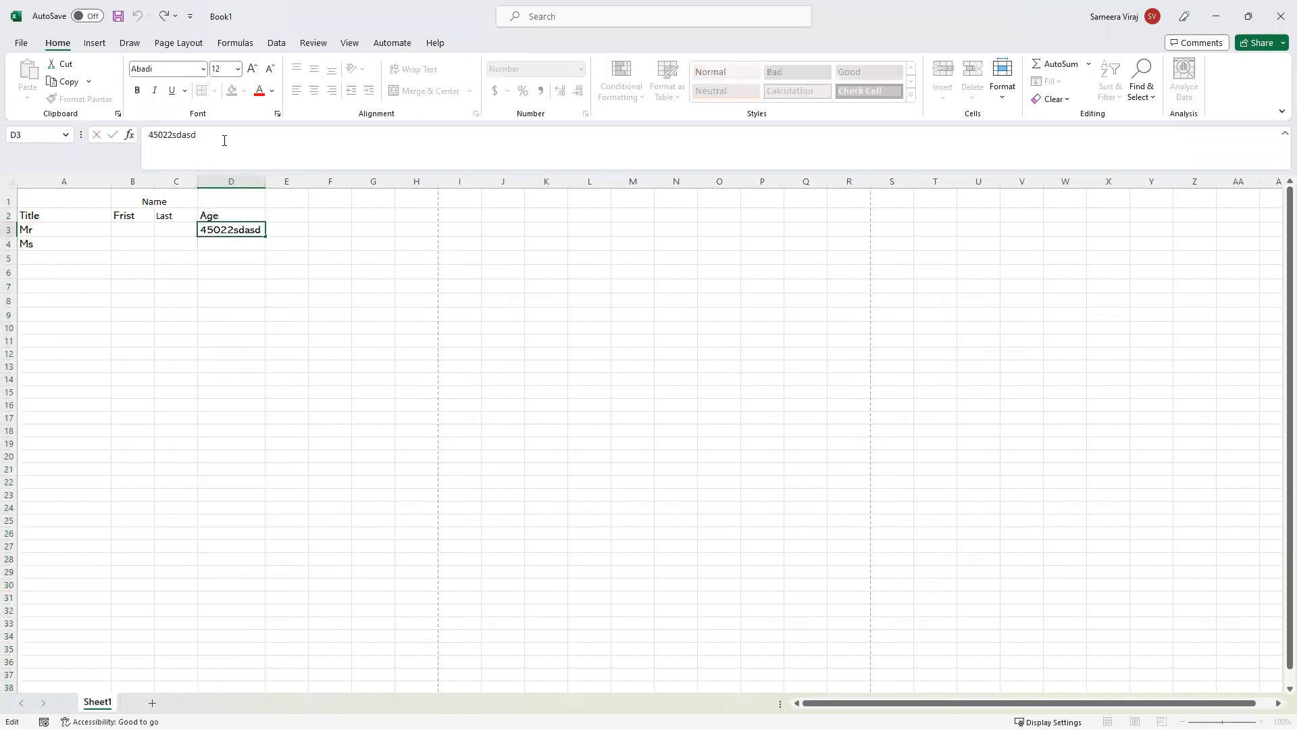
{"action": "key", "text": "BackSpace"}
{"action": "key", "text": "BackSpace"}
{"action": "key", "text": "BackSpace"}
{"action": "key", "text": "BackSpace"}
{"action": "left_click", "coordinate": [238, 254]}
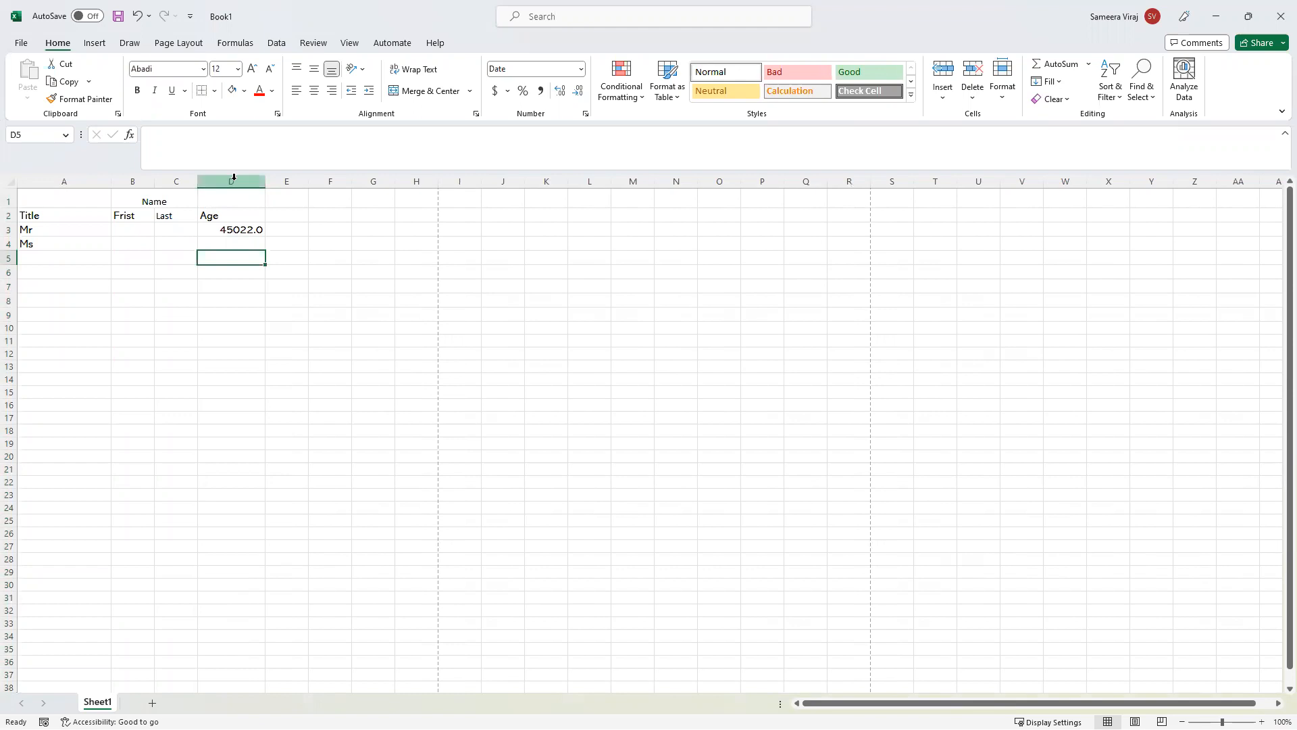
{"action": "left_click", "coordinate": [234, 179]}
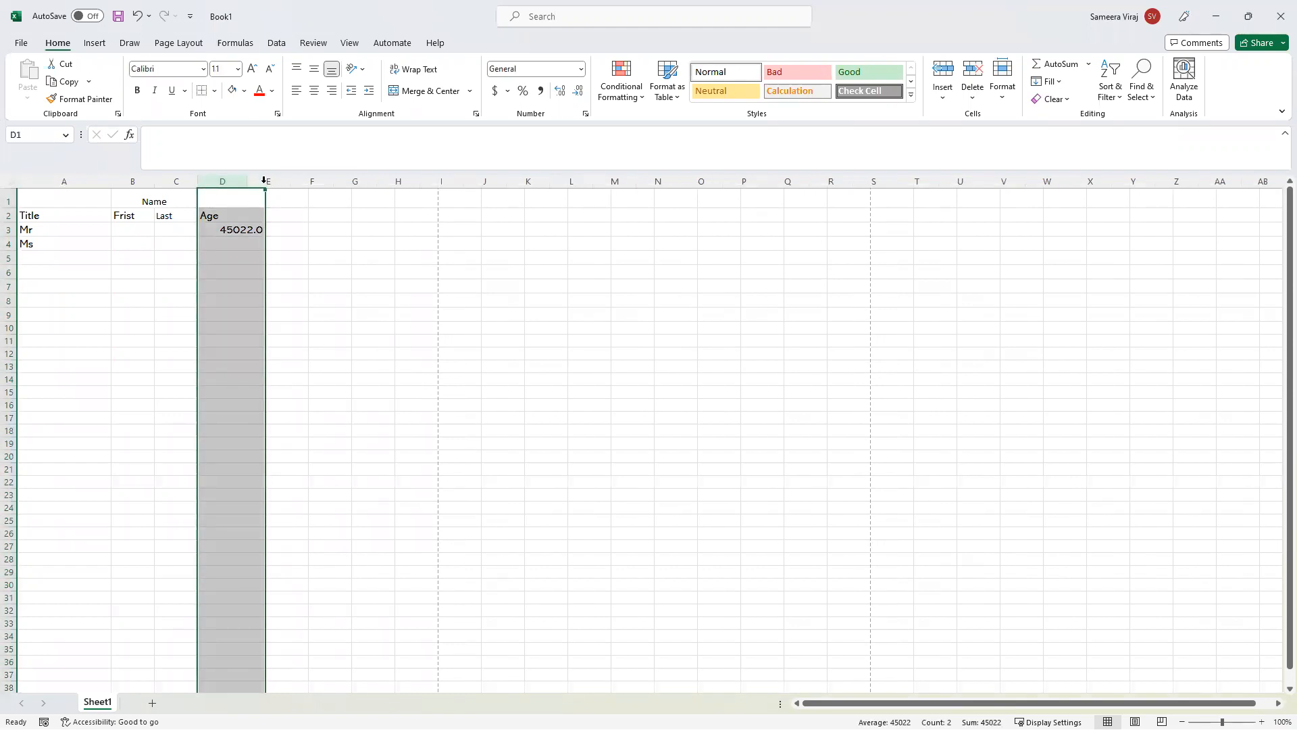
{"action": "double_click", "coordinate": [264, 183]}
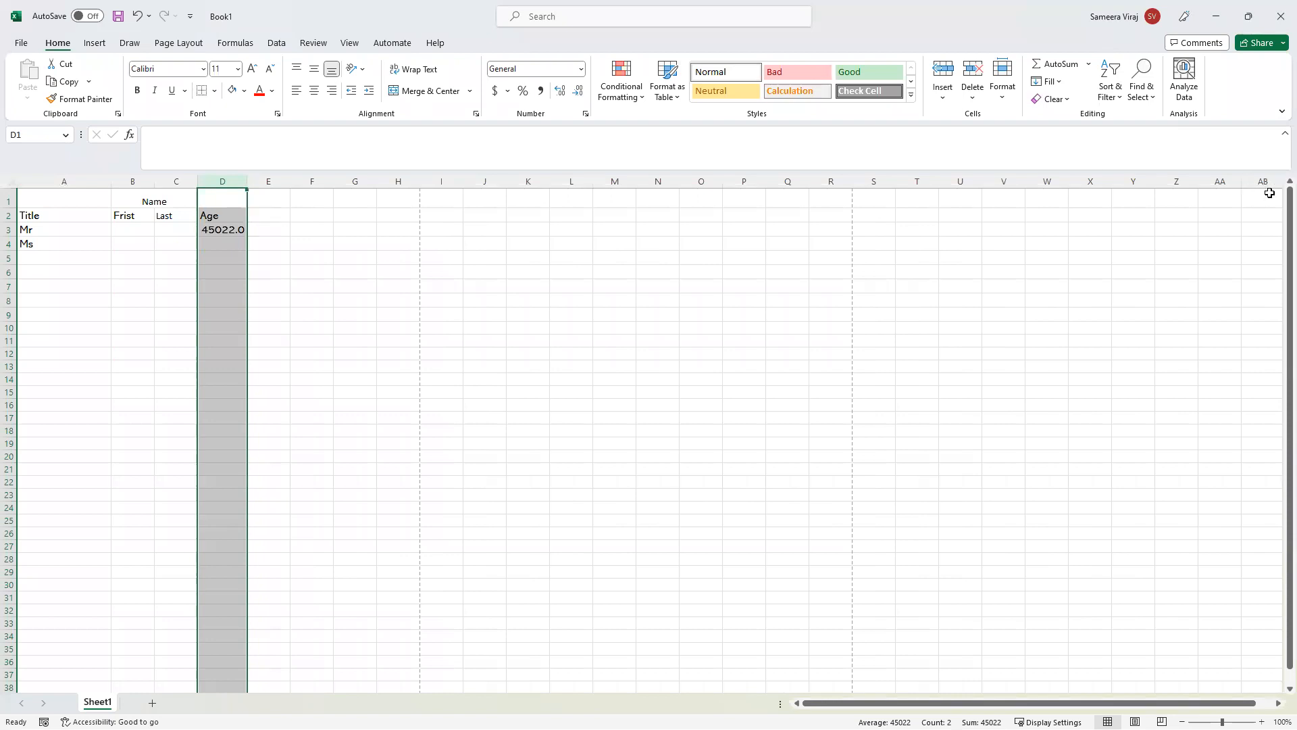
{"action": "left_click", "coordinate": [1092, 64]}
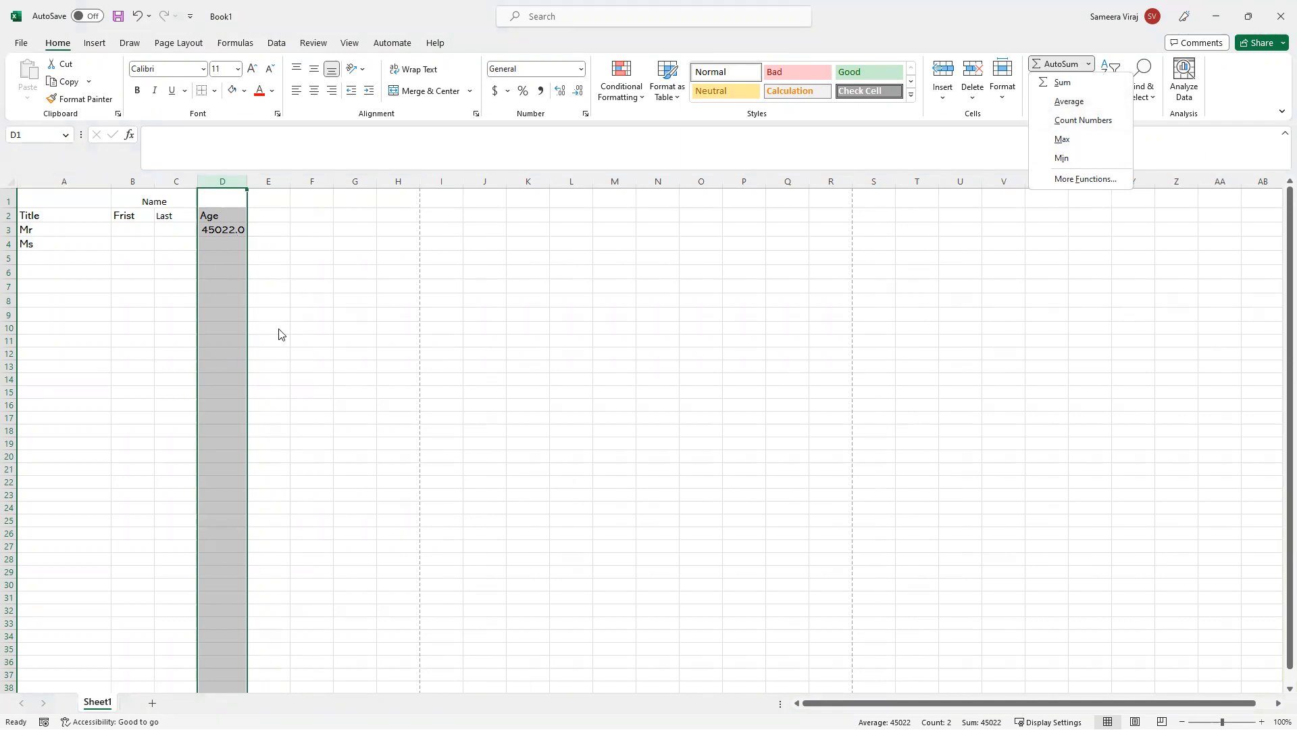
{"action": "left_click", "coordinate": [182, 266]}
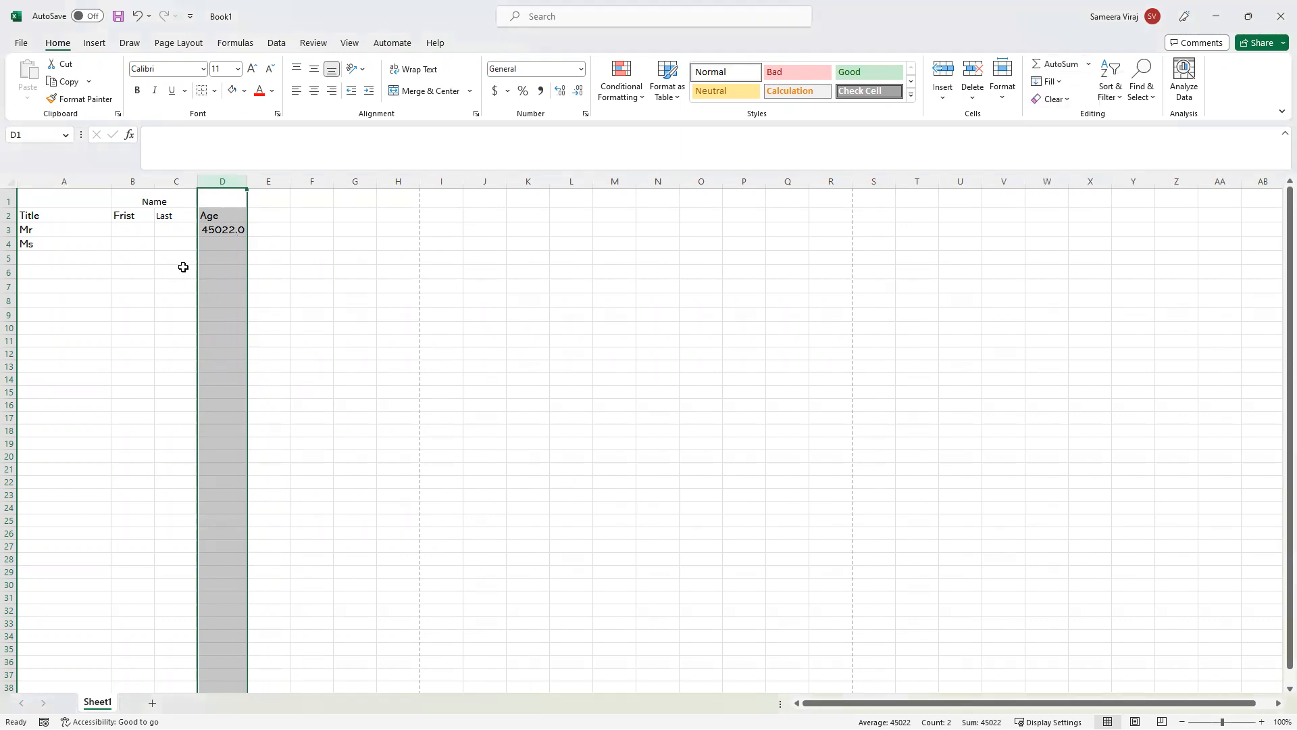
{"action": "left_click", "coordinate": [223, 258]}
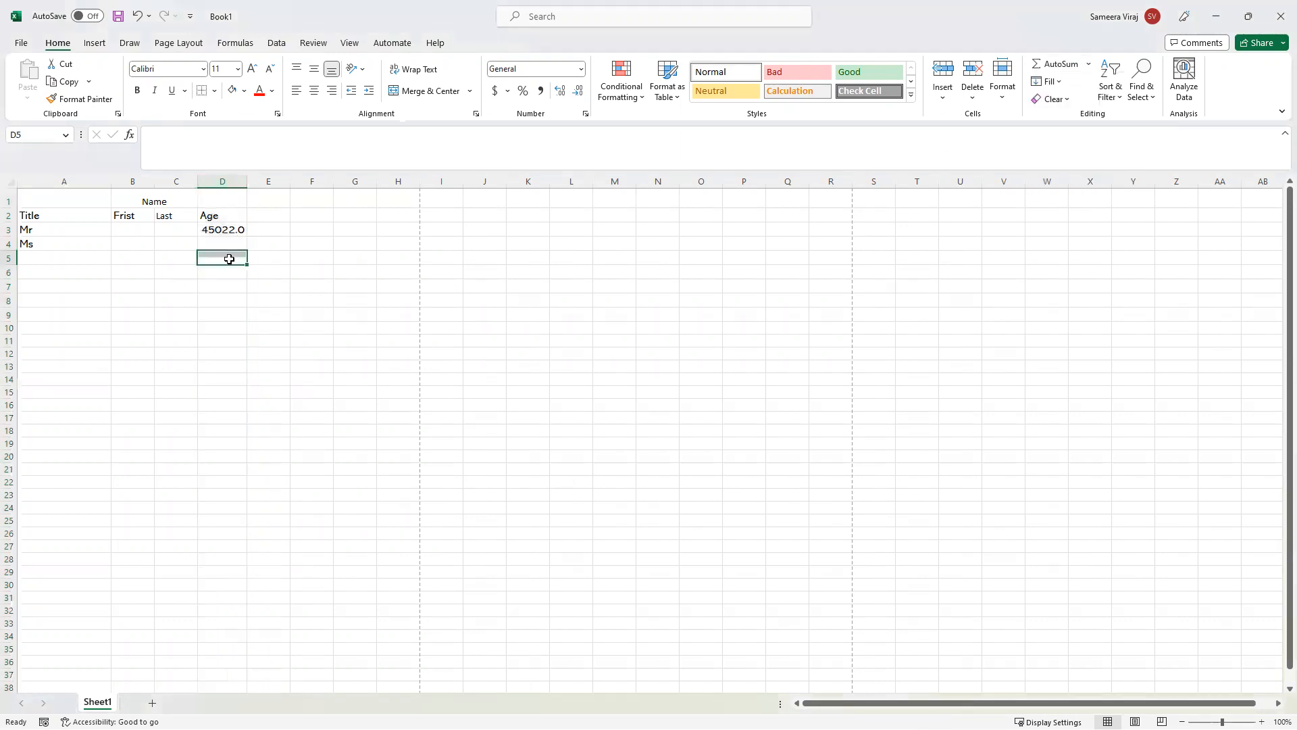
{"action": "left_click", "coordinate": [1088, 64]}
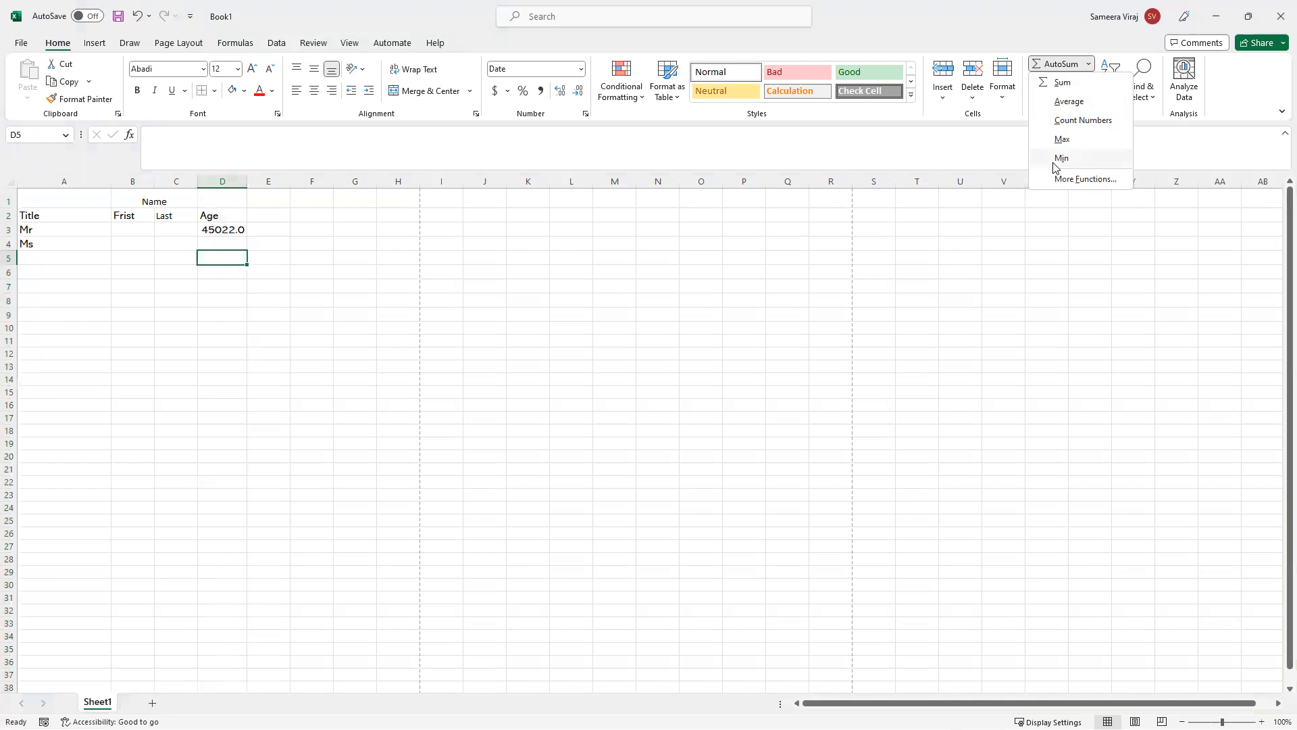
{"action": "key", "text": "Escape"}
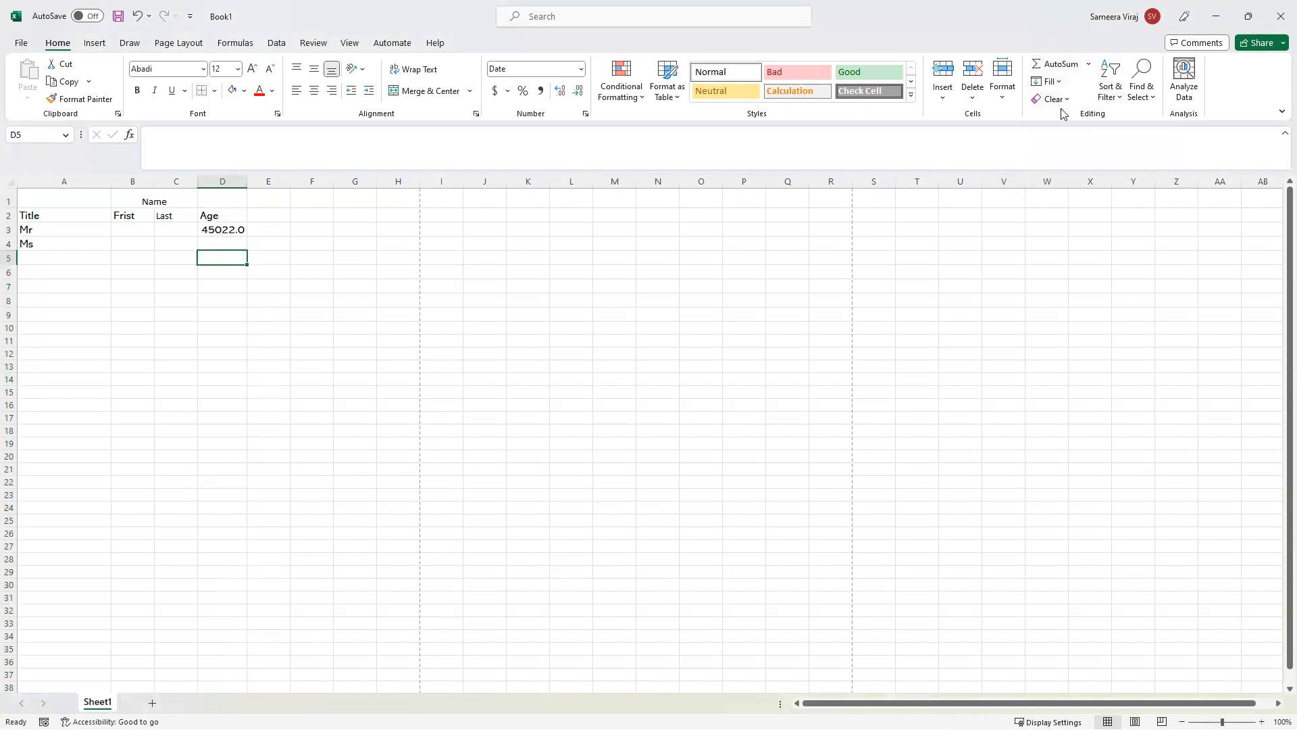
{"action": "left_click", "coordinate": [1060, 83]}
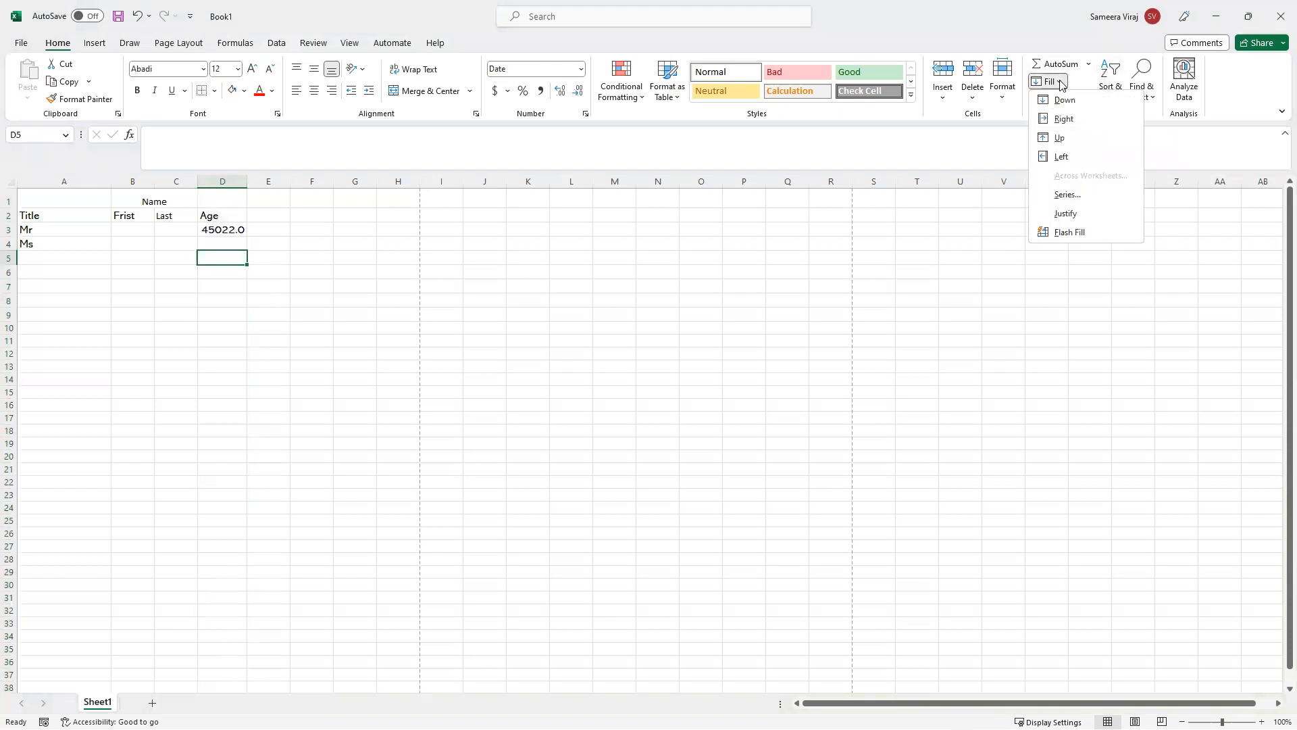
{"action": "left_click", "coordinate": [1004, 303]}
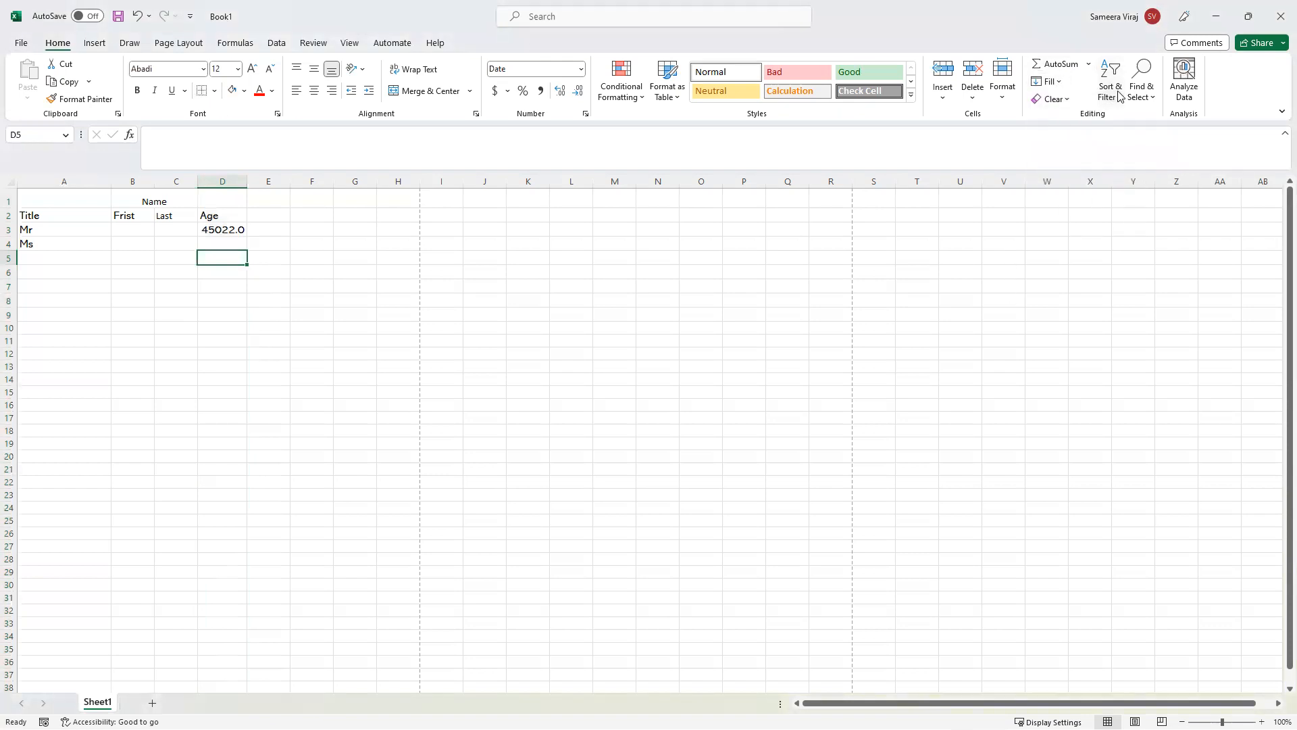
Sort the Age column (D) from A to Z, expanding the selection to include the adjacent data.
{"action": "left_click", "coordinate": [236, 180]}
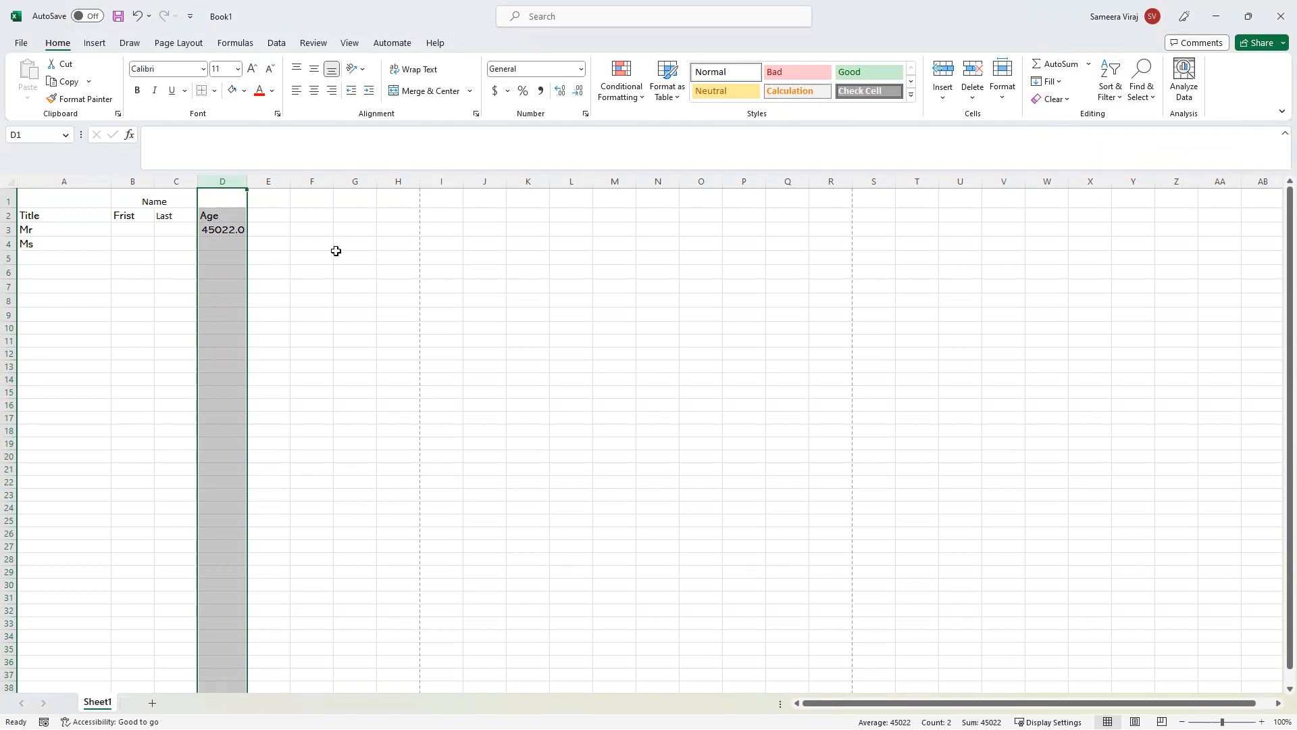
{"action": "left_click", "coordinate": [1121, 98]}
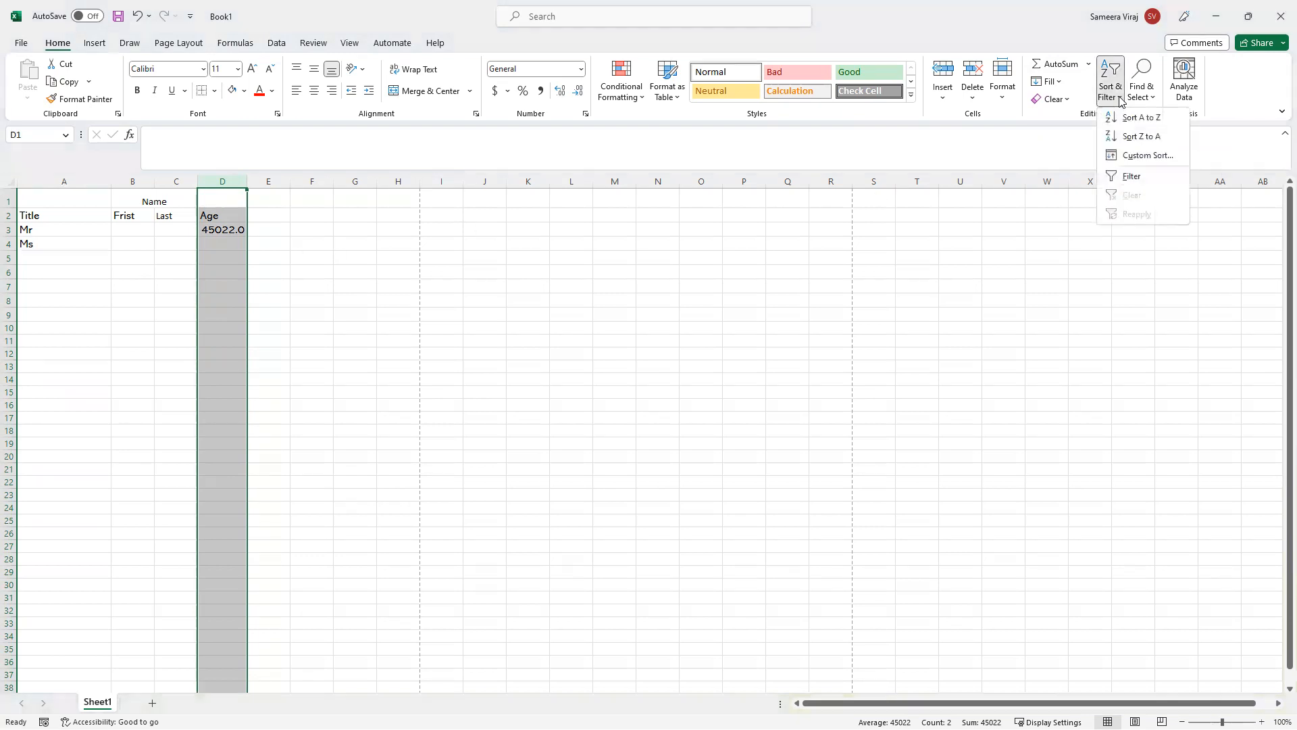
{"action": "left_click", "coordinate": [1150, 121]}
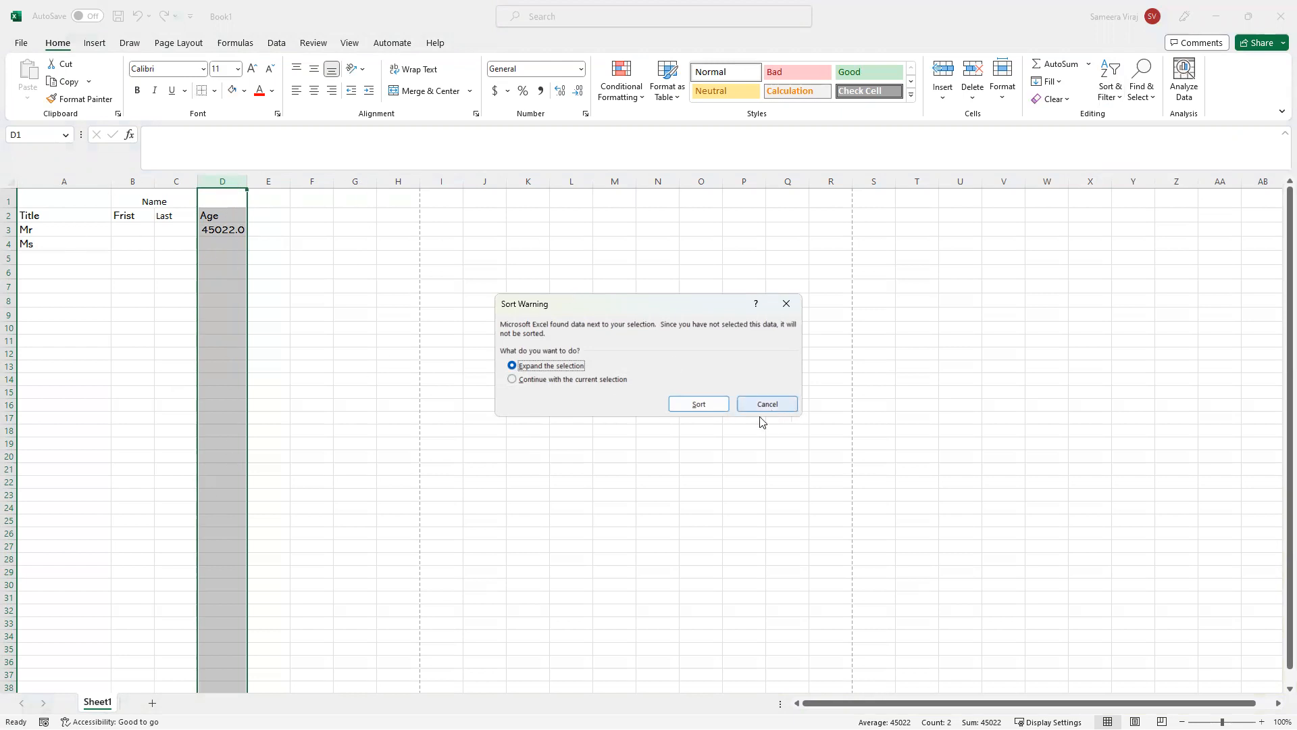
{"action": "left_click", "coordinate": [698, 403]}
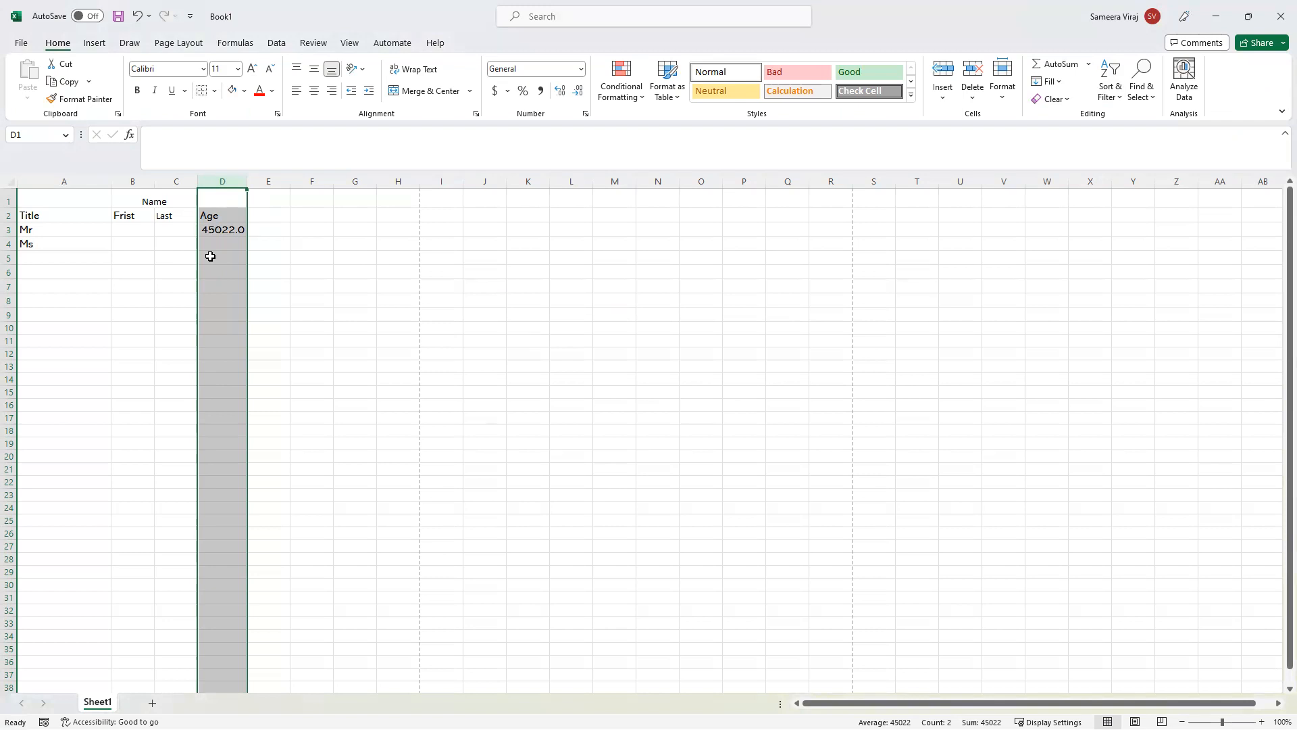
{"action": "left_click", "coordinate": [223, 247]}
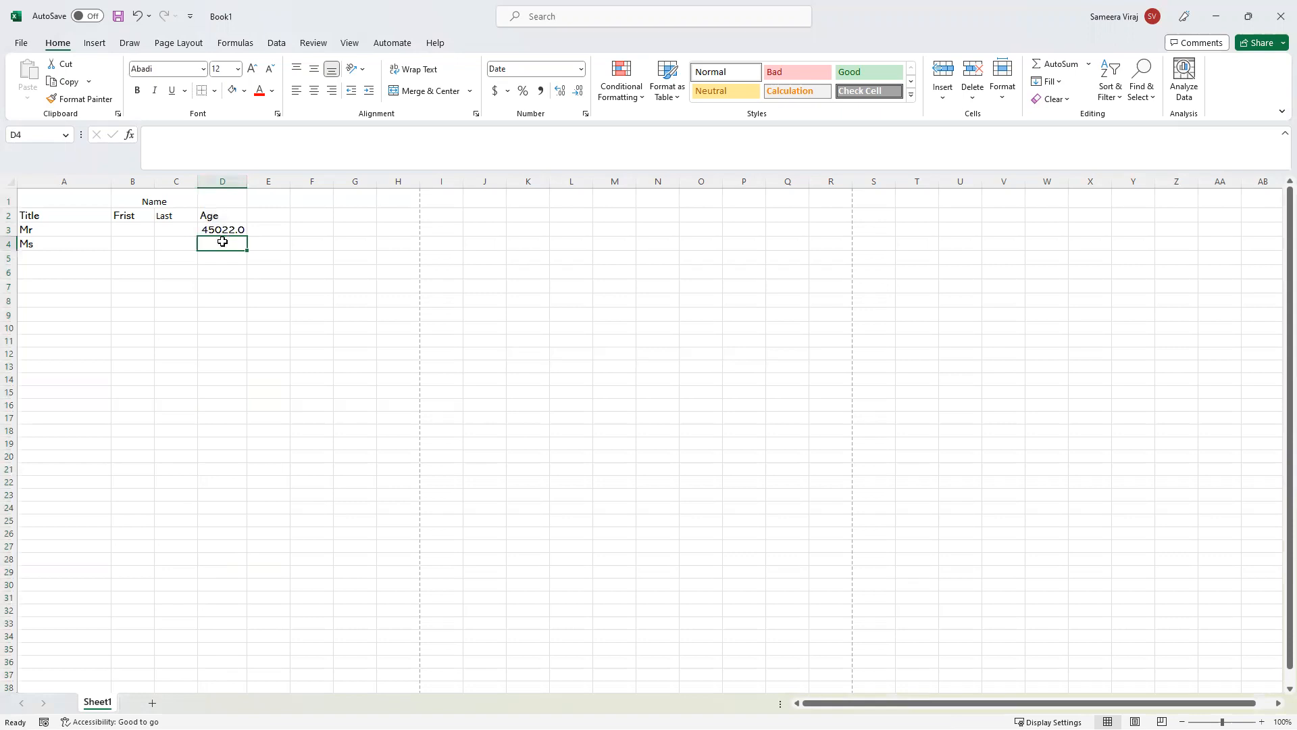
{"action": "left_click", "coordinate": [250, 314]}
{"action": "left_click", "coordinate": [182, 272]}
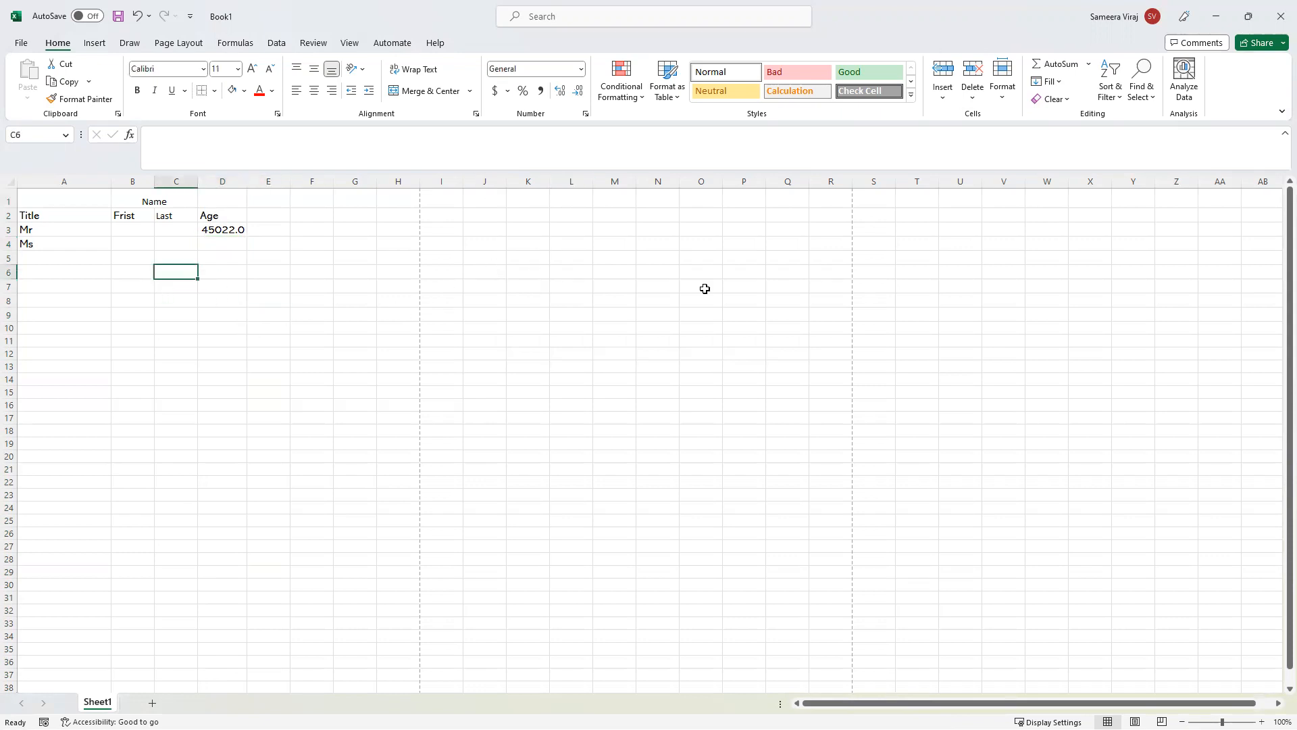
{"action": "scroll", "coordinate": [872, 365], "scroll_direction": "down", "scroll_amount": 10}
{"action": "scroll", "coordinate": [870, 378], "scroll_direction": "up", "scroll_amount": 10}
Switch to the Lesson 05 presentation in PowerPoint and look through the remaining slides on moving cells, data entry and Auto Fill.
{"action": "key", "text": "alt+Tab"}
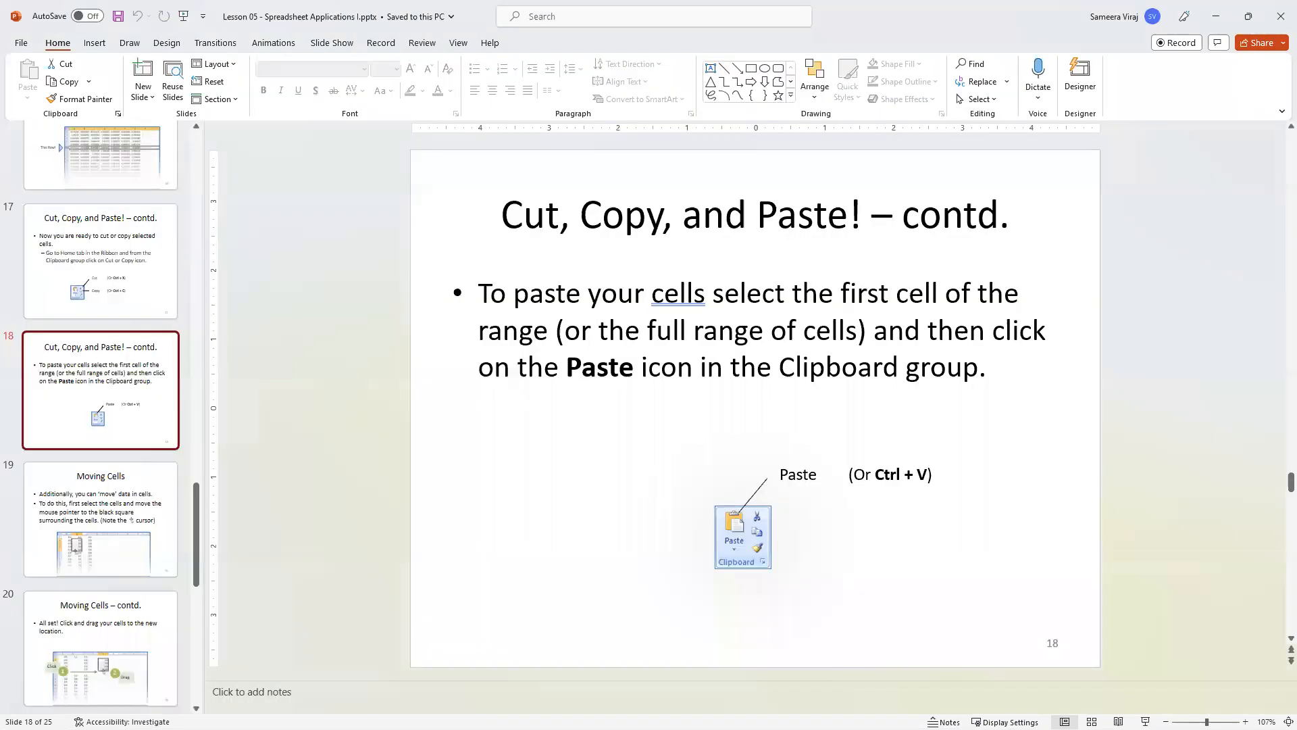
{"action": "left_click", "coordinate": [130, 509]}
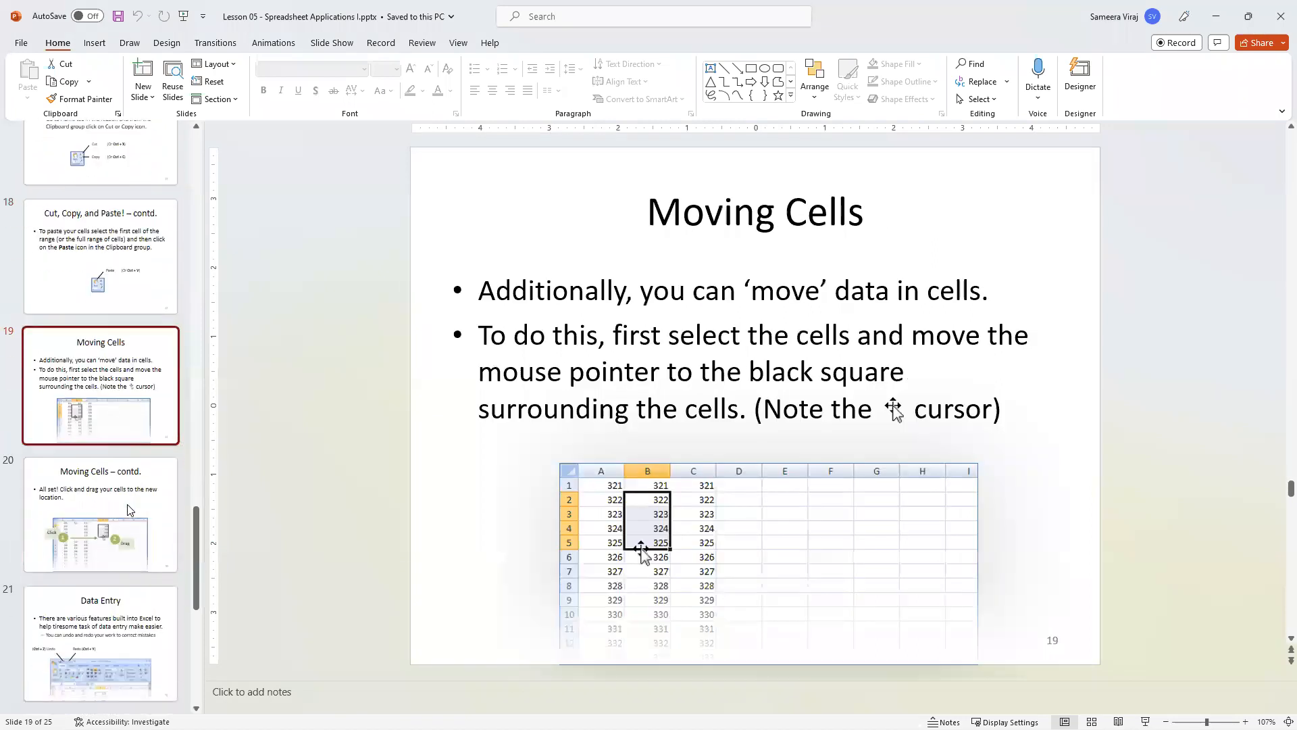
{"action": "left_click", "coordinate": [92, 482]}
{"action": "scroll", "coordinate": [108, 476], "scroll_direction": "down", "scroll_amount": 5}
{"action": "left_click", "coordinate": [118, 471]}
{"action": "scroll", "coordinate": [115, 476], "scroll_direction": "down", "scroll_amount": 2}
{"action": "left_click", "coordinate": [114, 486]}
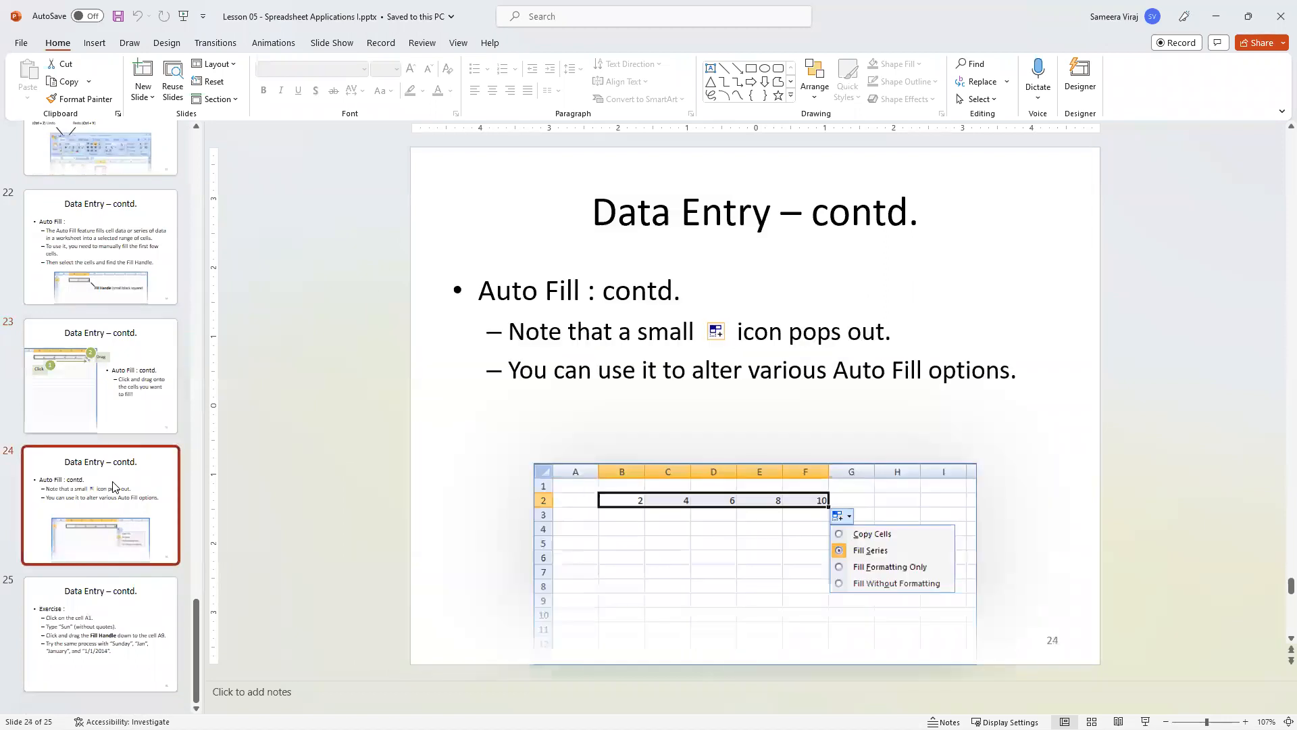
{"action": "left_click", "coordinate": [103, 574]}
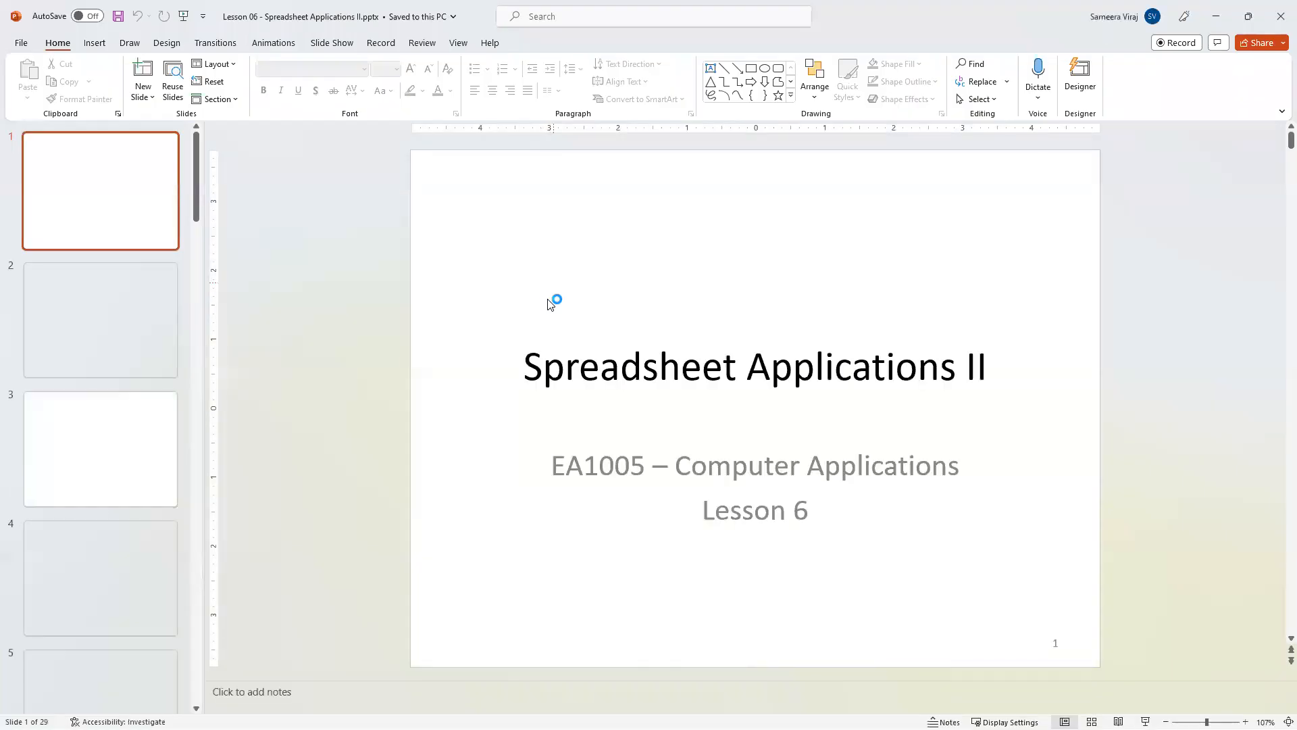
Look through the Lesson 06 slides on inserting and deleting rows and columns, worksheets and inserting new sheets.
{"action": "left_click", "coordinate": [111, 331]}
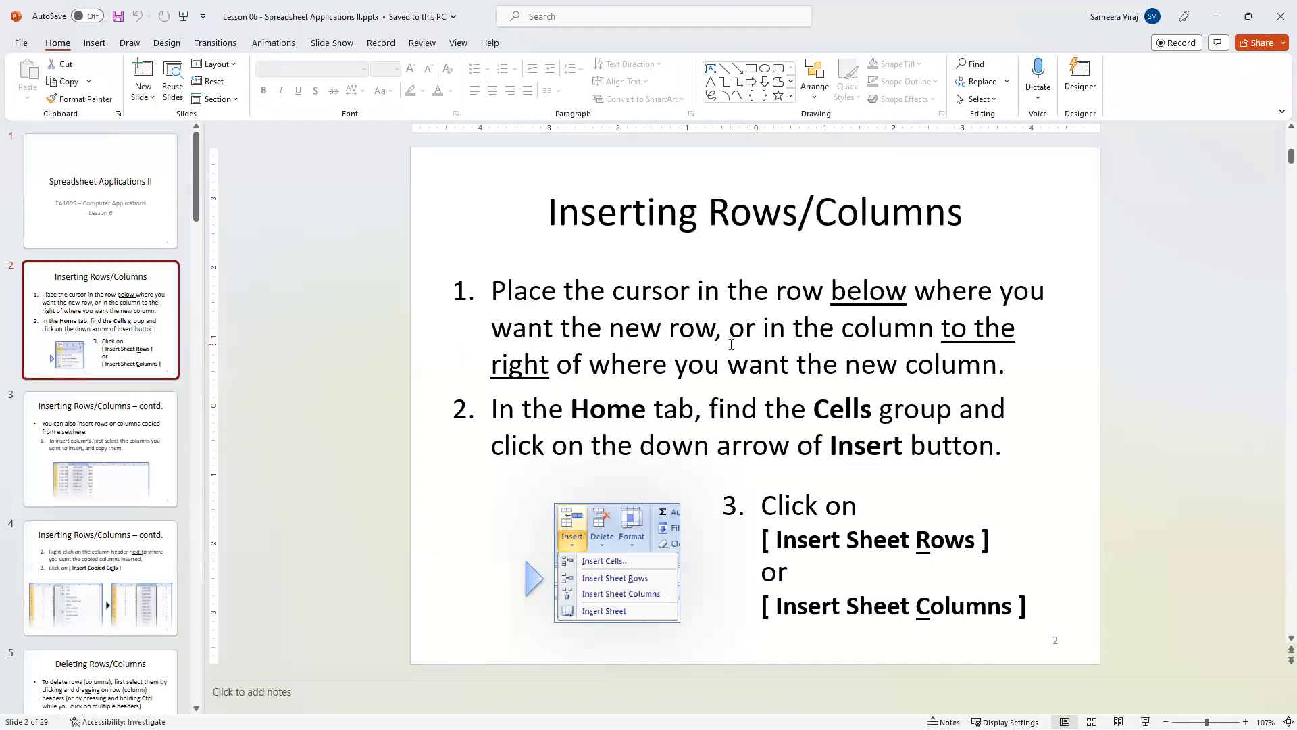
{"action": "left_click", "coordinate": [113, 461]}
{"action": "scroll", "coordinate": [113, 459], "scroll_direction": "down", "scroll_amount": 3}
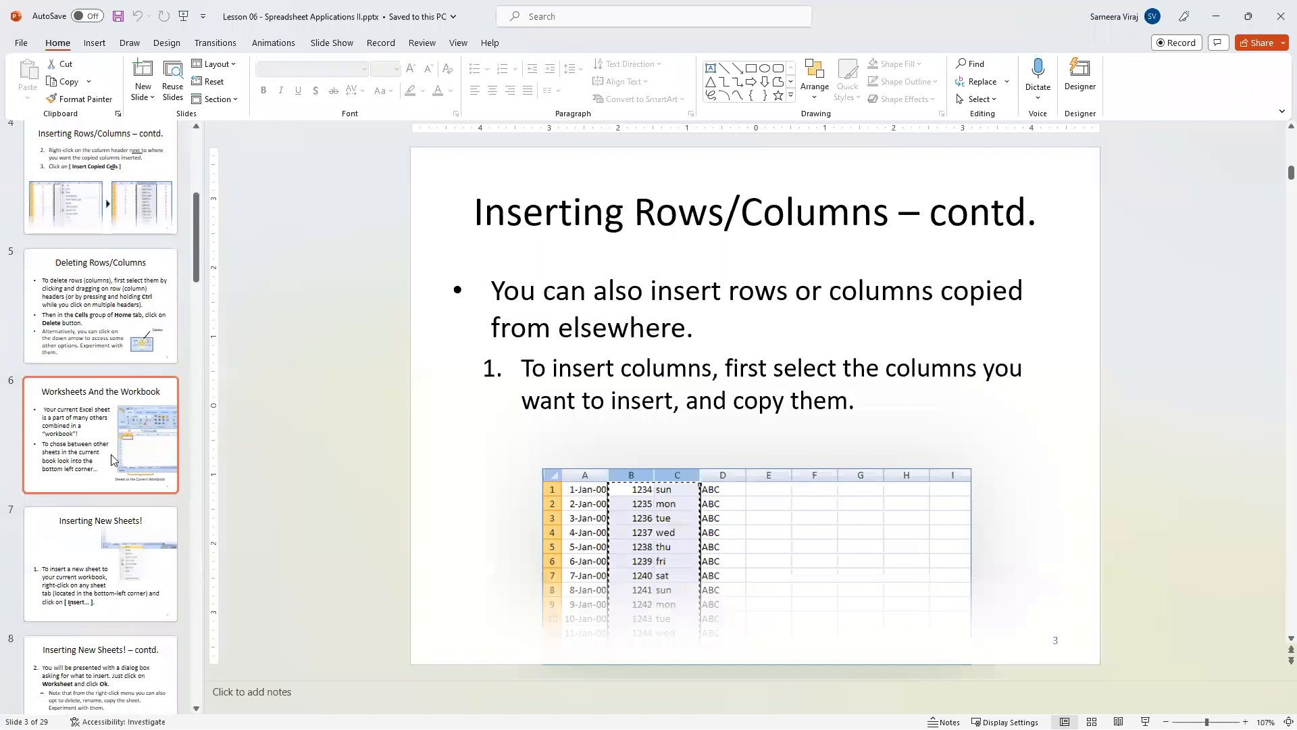
{"action": "left_click", "coordinate": [113, 459]}
{"action": "scroll", "coordinate": [114, 460], "scroll_direction": "down", "scroll_amount": 6}
{"action": "left_click", "coordinate": [115, 460]}
{"action": "scroll", "coordinate": [122, 454], "scroll_direction": "down", "scroll_amount": 3}
{"action": "scroll", "coordinate": [129, 451], "scroll_direction": "up", "scroll_amount": 3}
{"action": "left_click", "coordinate": [124, 257]}
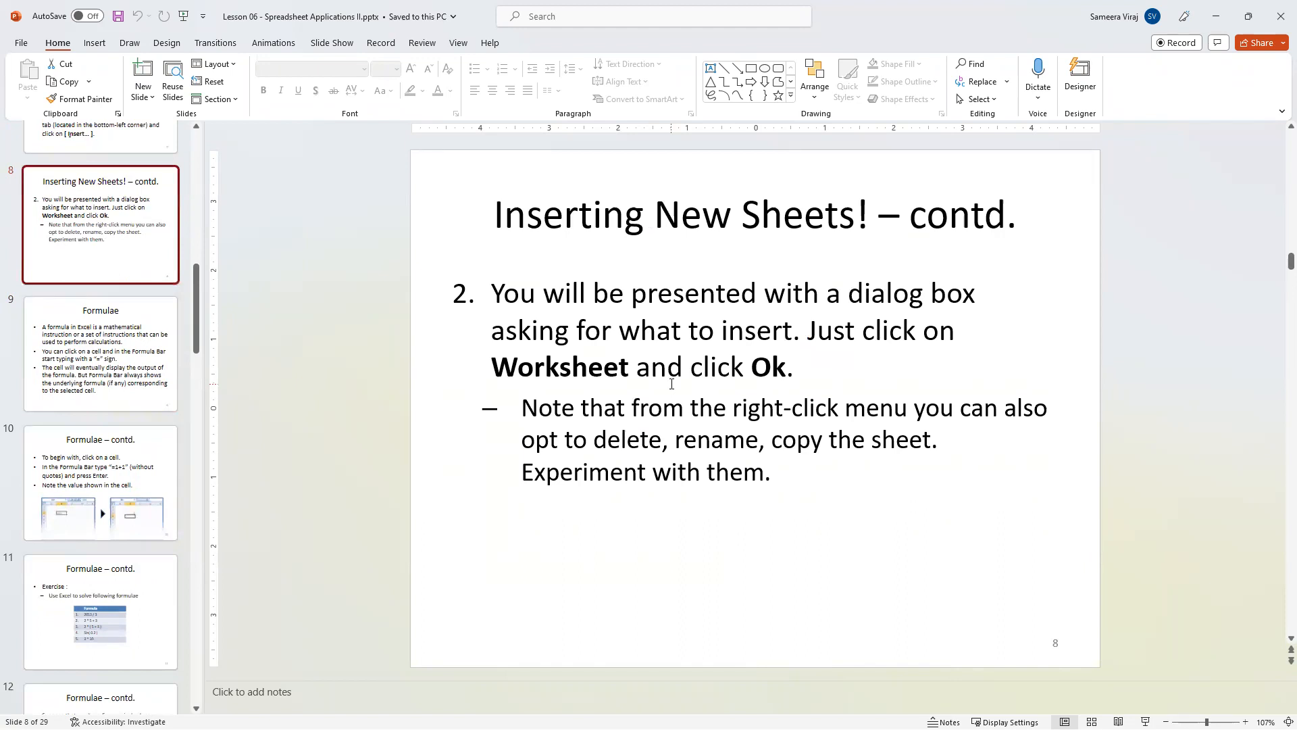
Review the slides on inserting sheets, inserting copied columns and deleting rows or columns again, ending at the Formulae slide.
{"action": "key", "text": "Up"}
{"action": "scroll", "coordinate": [115, 266], "scroll_direction": "up", "scroll_amount": 2}
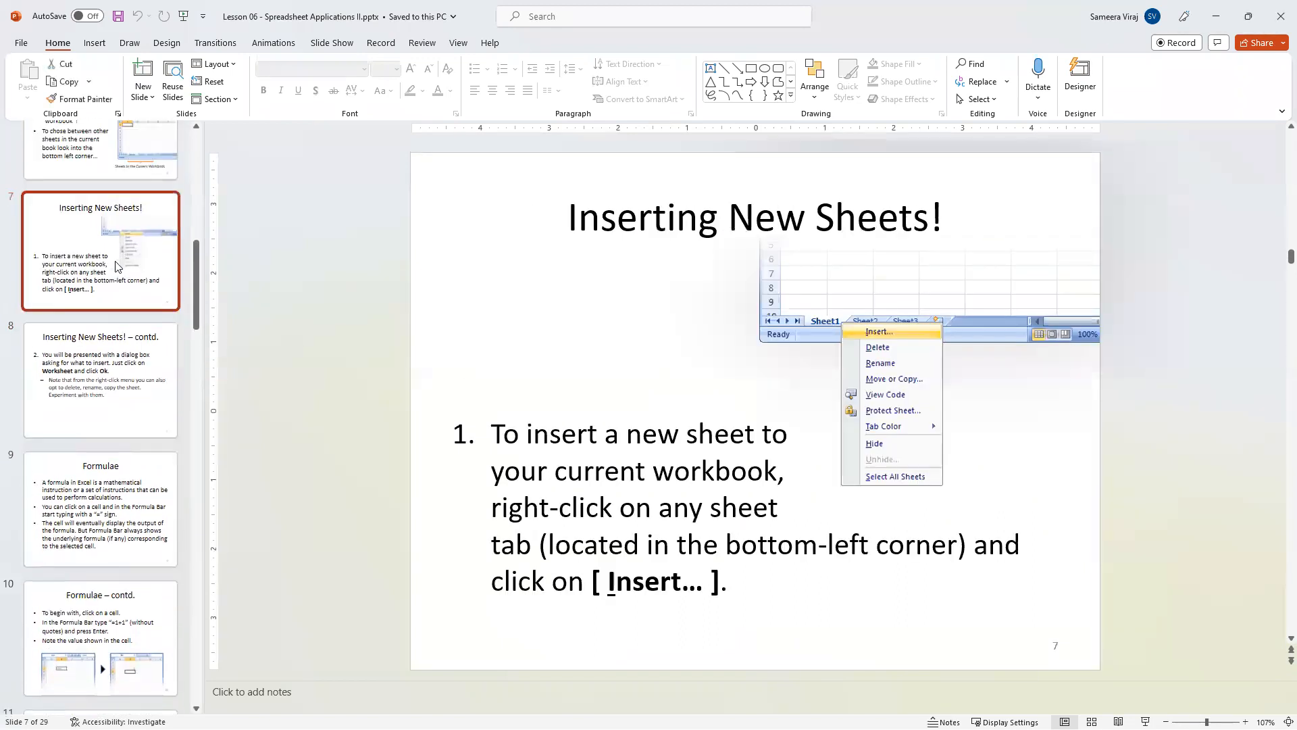
{"action": "key", "text": "Down"}
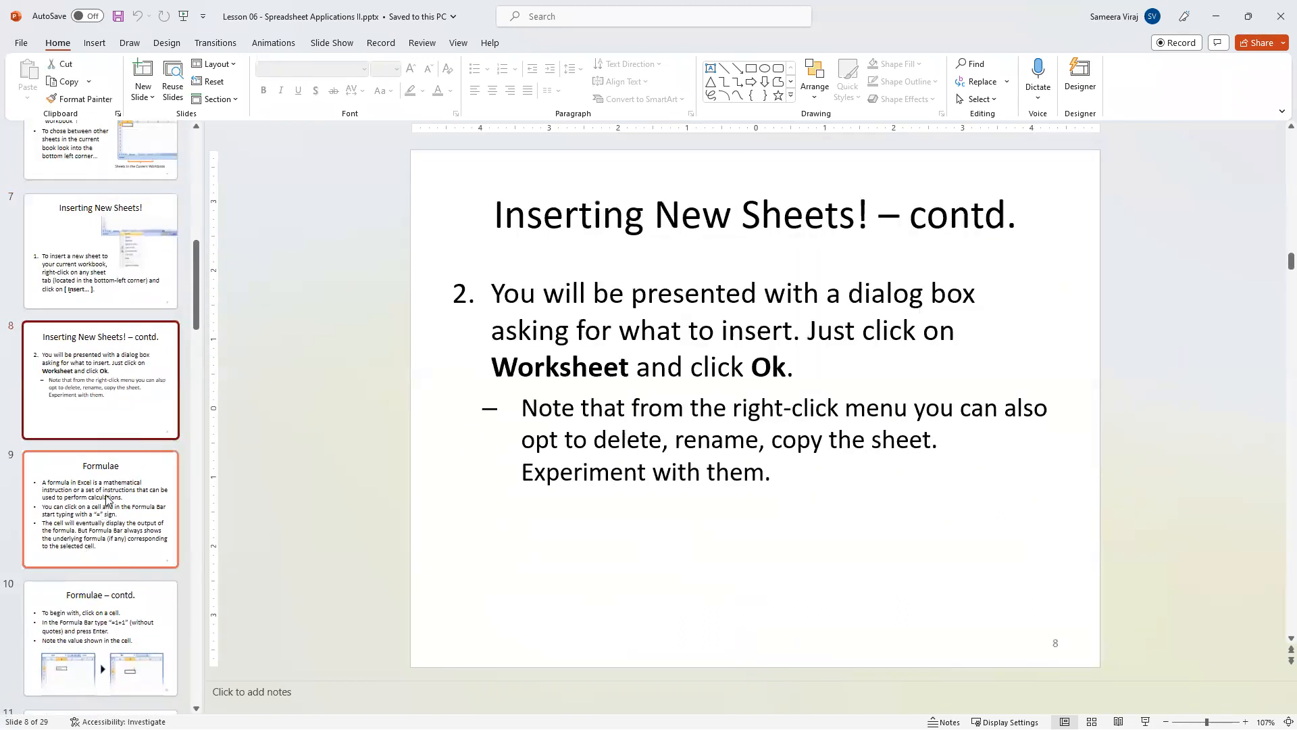
{"action": "scroll", "coordinate": [88, 242], "scroll_direction": "up", "scroll_amount": 2}
{"action": "scroll", "coordinate": [96, 276], "scroll_direction": "up", "scroll_amount": 2}
{"action": "left_click", "coordinate": [96, 276]}
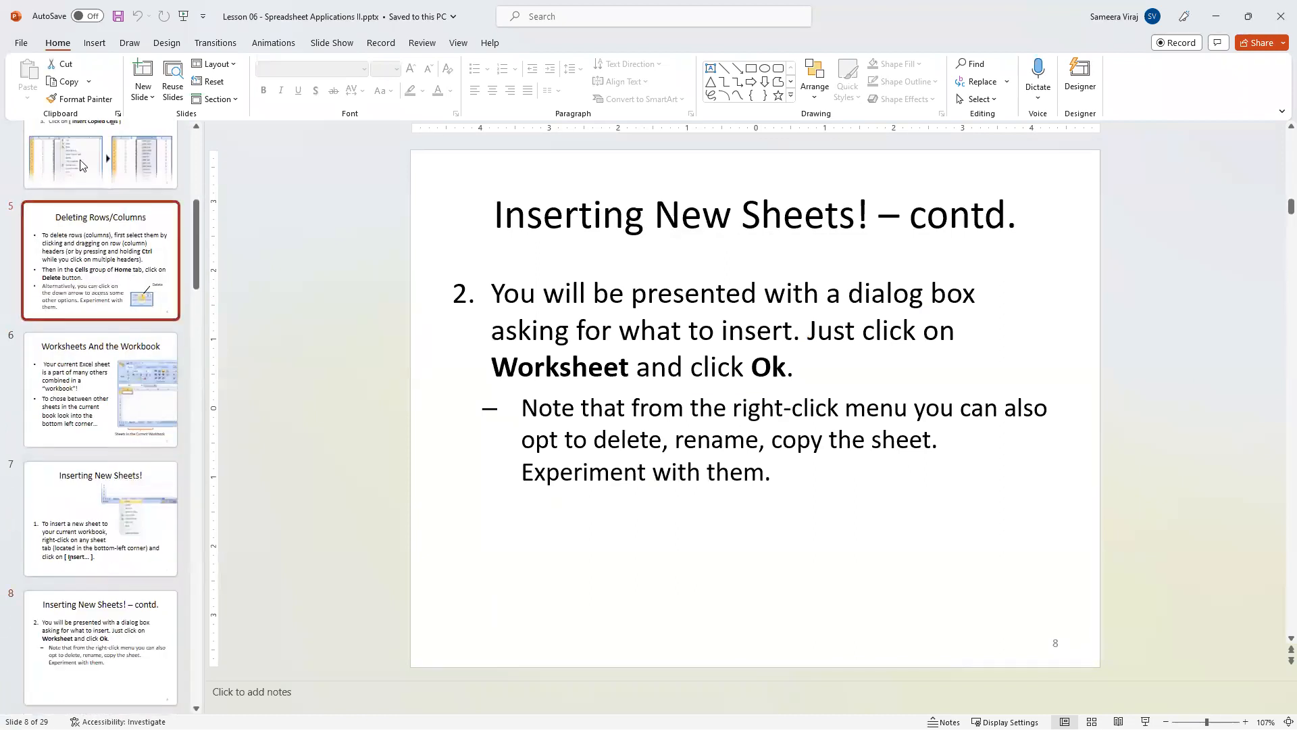
{"action": "scroll", "coordinate": [106, 290], "scroll_direction": "up", "scroll_amount": 1}
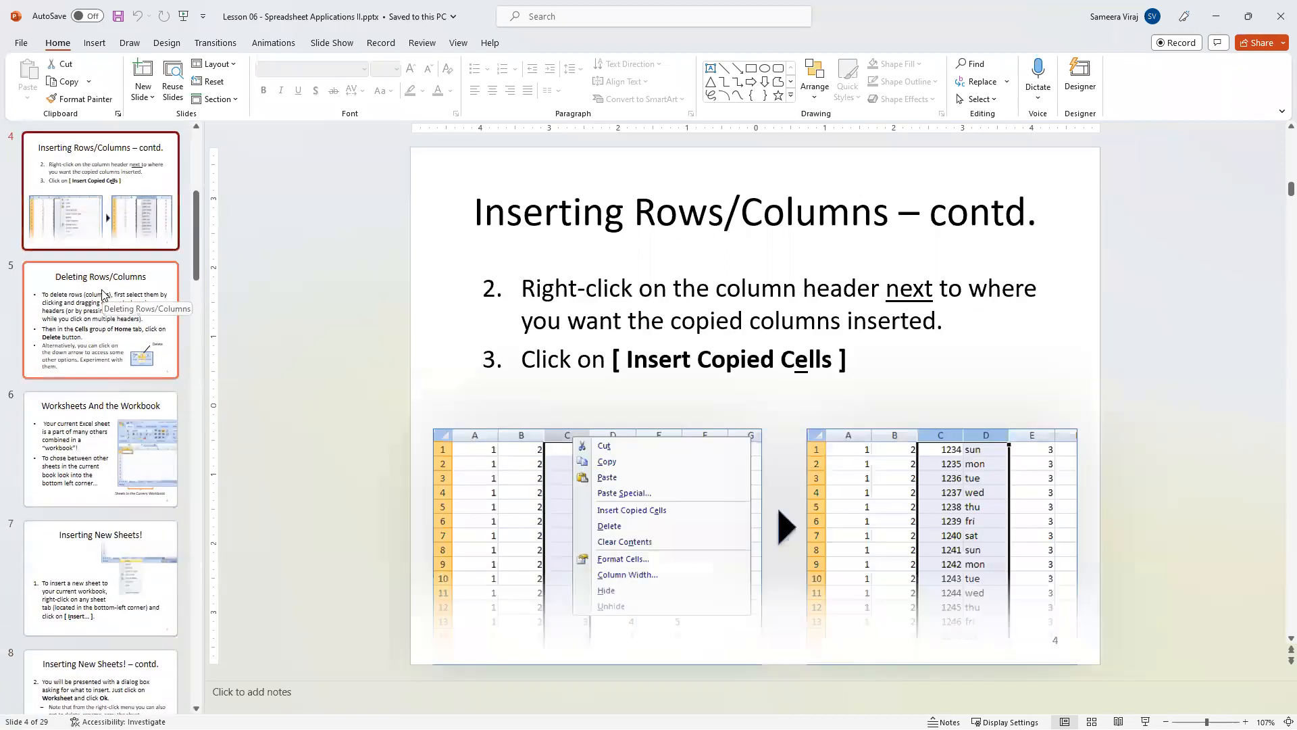
{"action": "left_click", "coordinate": [103, 296]}
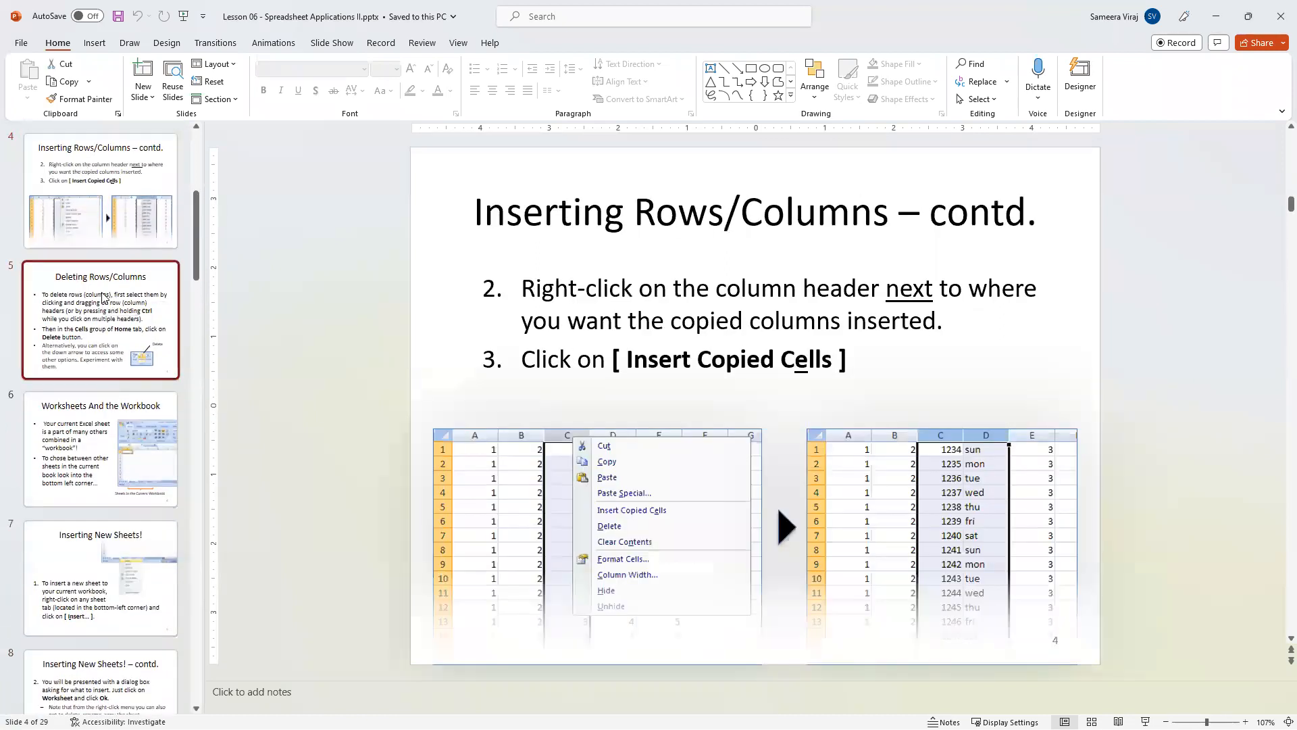
{"action": "left_click", "coordinate": [112, 464]}
{"action": "scroll", "coordinate": [108, 473], "scroll_direction": "down", "scroll_amount": 4}
{"action": "left_click", "coordinate": [99, 539]}
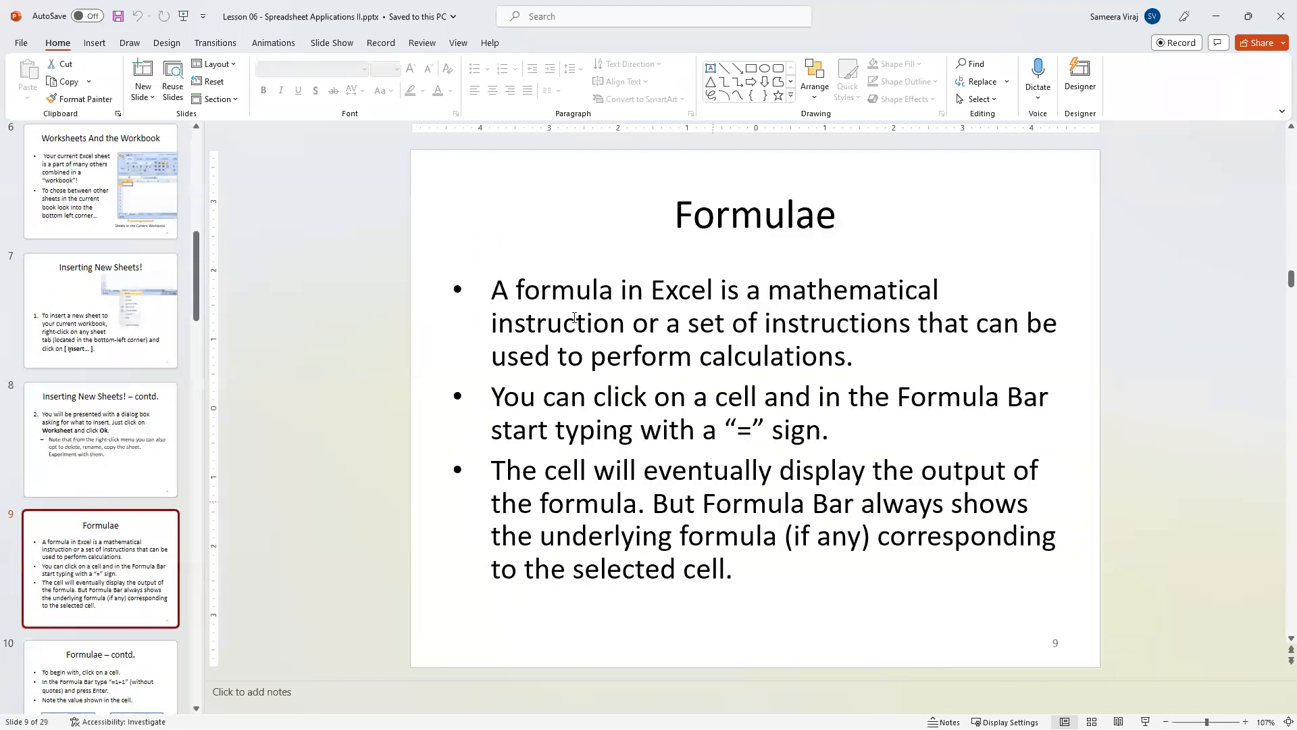
Switch back to the Excel workbook Book1 and select the title, name and age table in A1:D5.
{"action": "left_click", "coordinate": [1216, 16]}
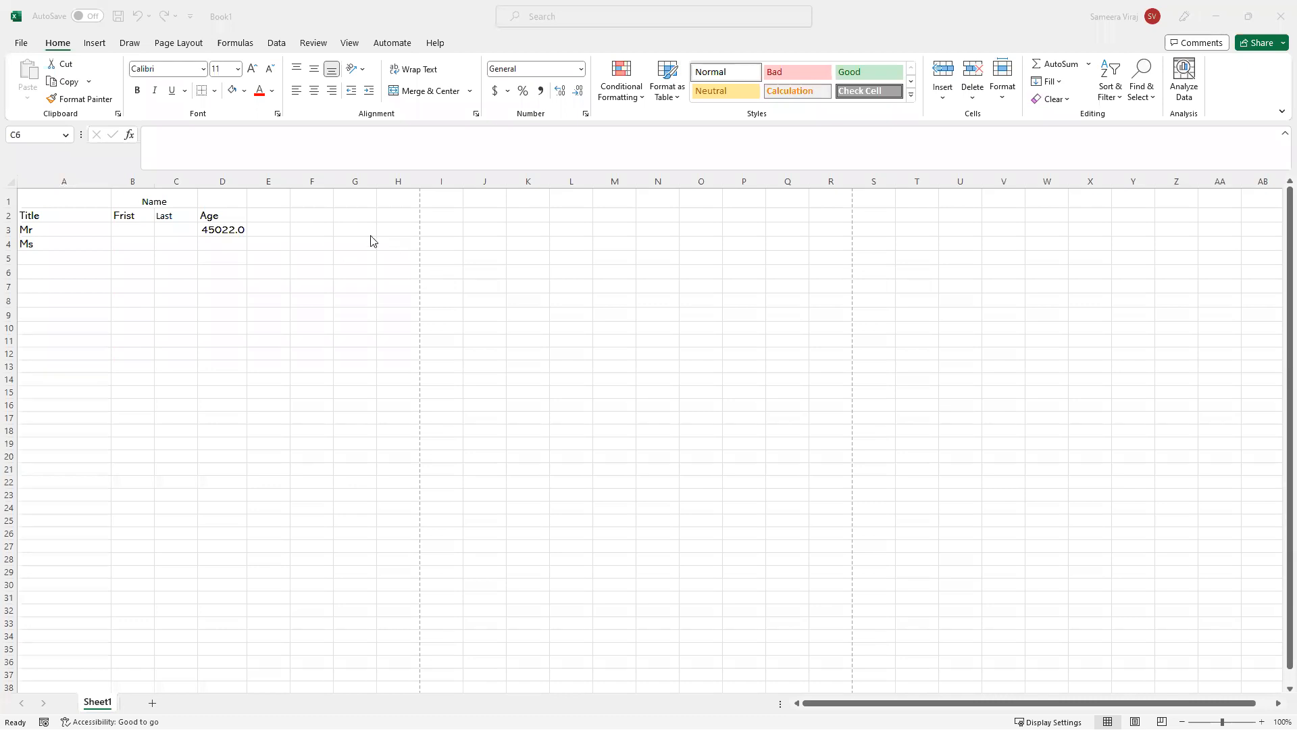
{"action": "left_click", "coordinate": [298, 235]}
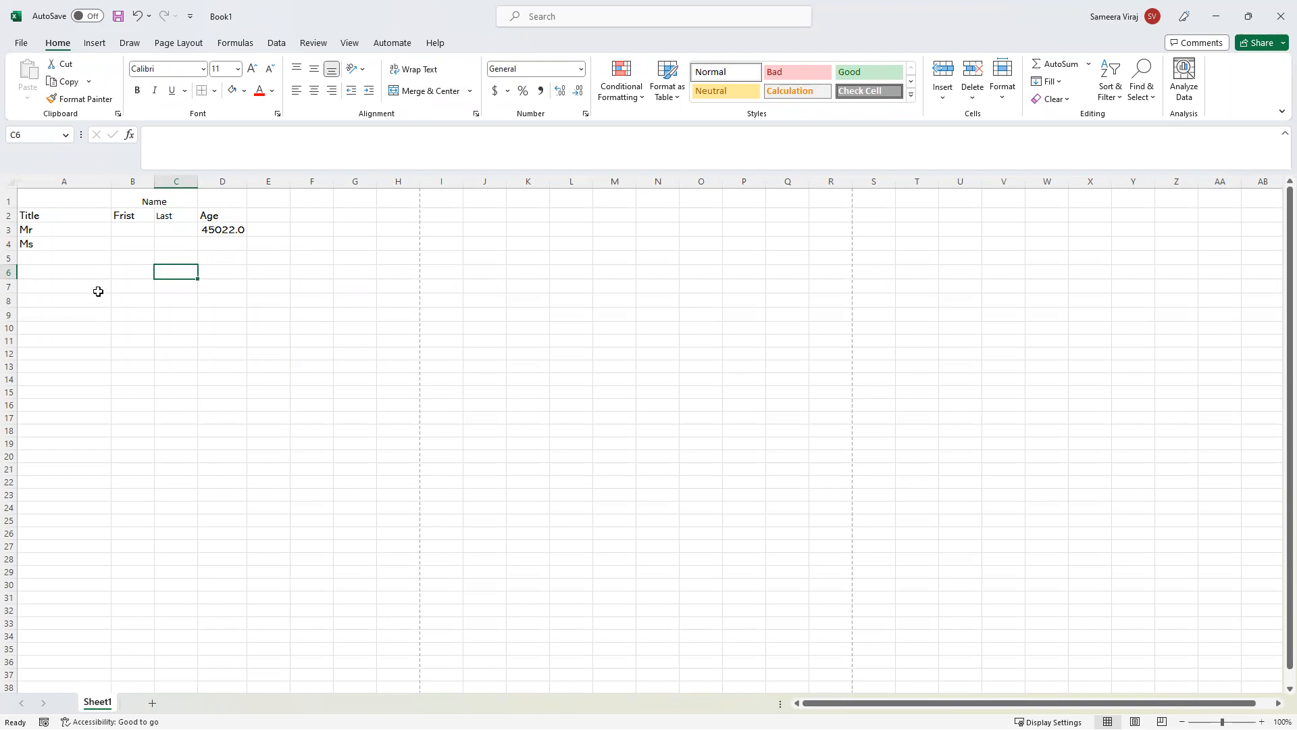
{"action": "left_click", "coordinate": [243, 244]}
{"action": "left_click", "coordinate": [318, 256]}
{"action": "left_click", "coordinate": [221, 248]}
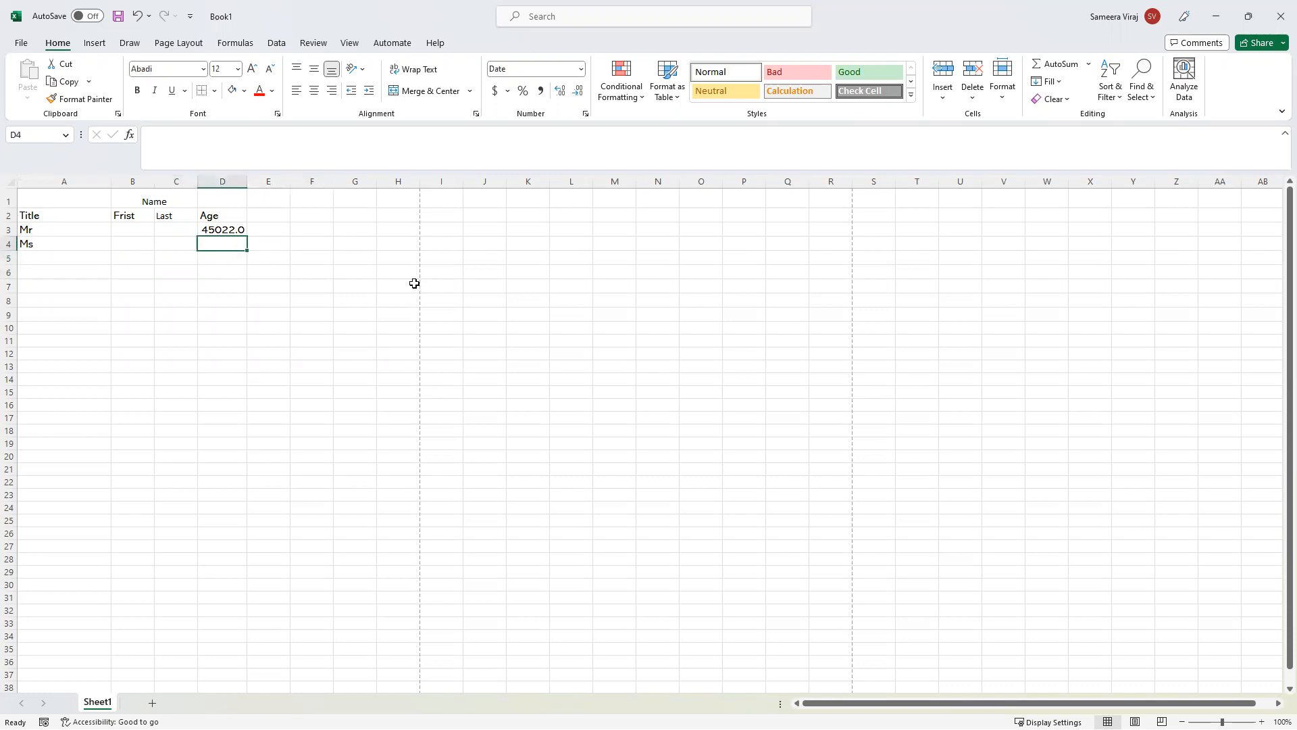
{"action": "left_click", "coordinate": [228, 229]}
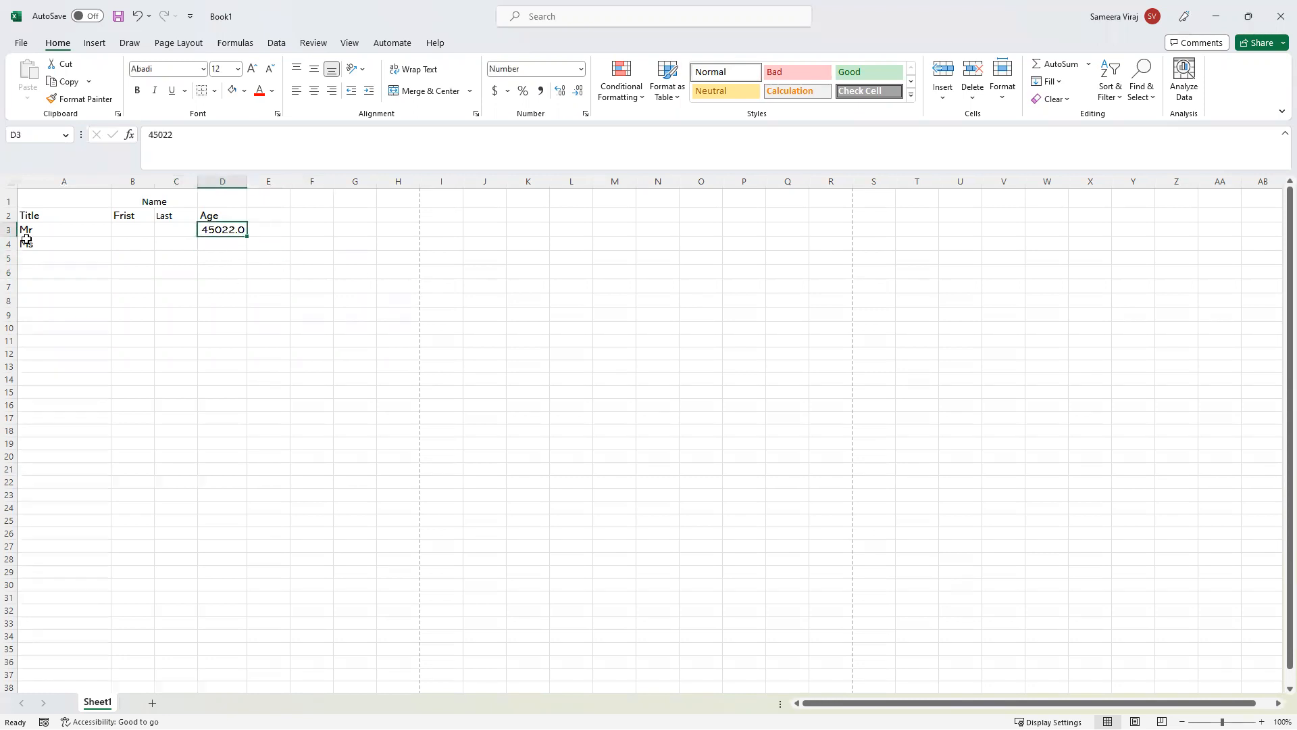
{"action": "left_click_drag", "start_coordinate": [28, 202], "coordinate": [235, 254]}
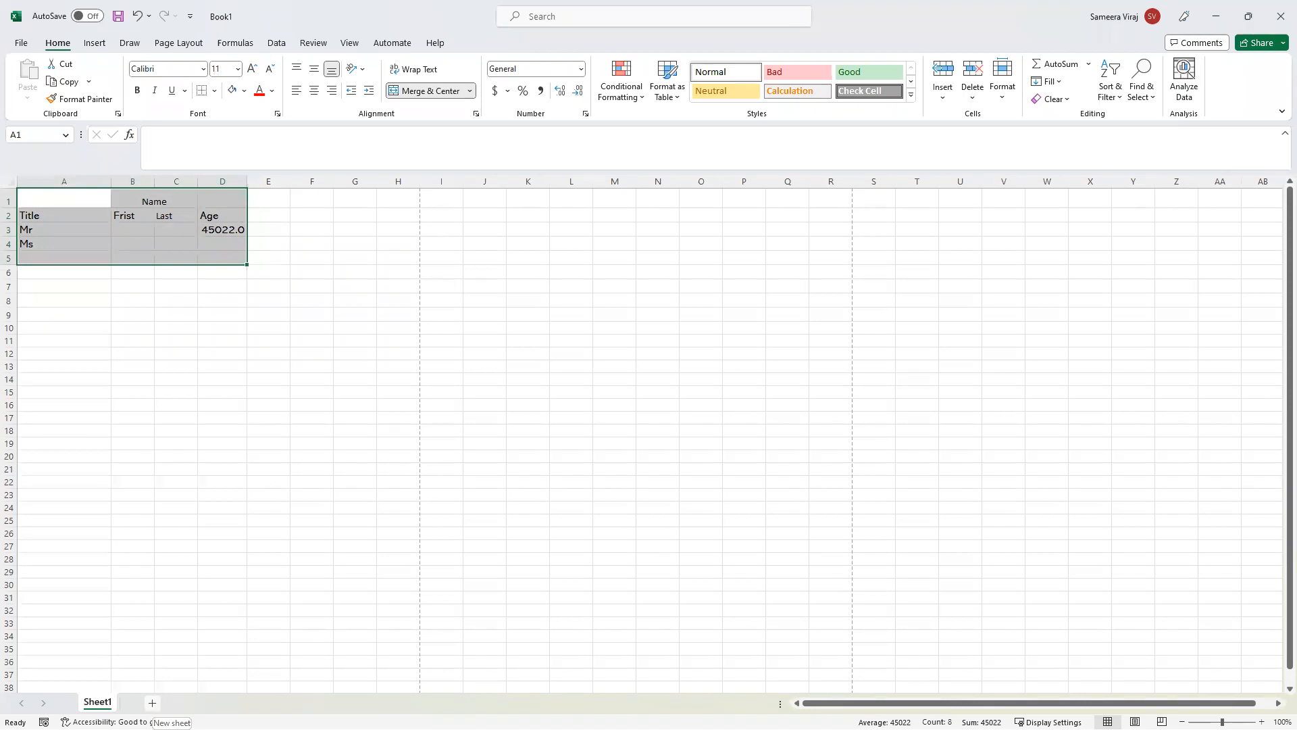
Add a new blank worksheet and permanently delete Sheet1 with the old table.
{"action": "left_click", "coordinate": [198, 704]}
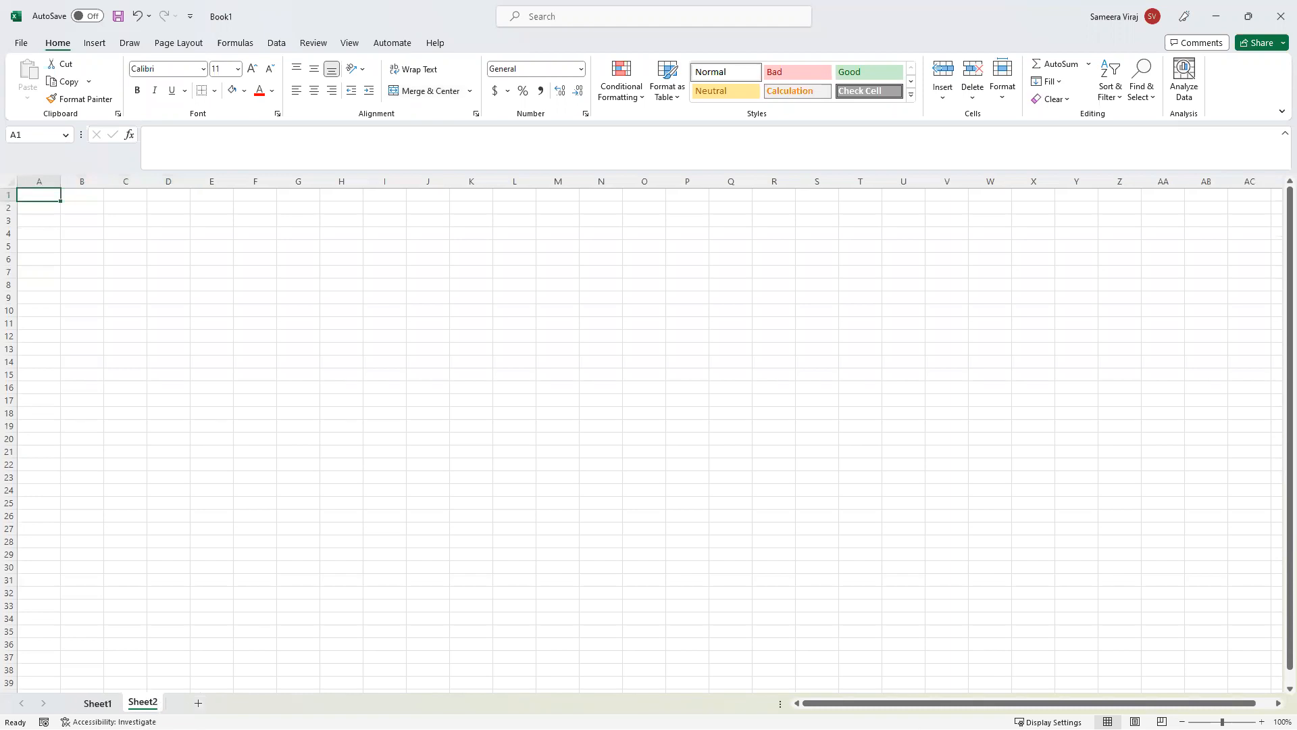
{"action": "right_click", "coordinate": [97, 704]}
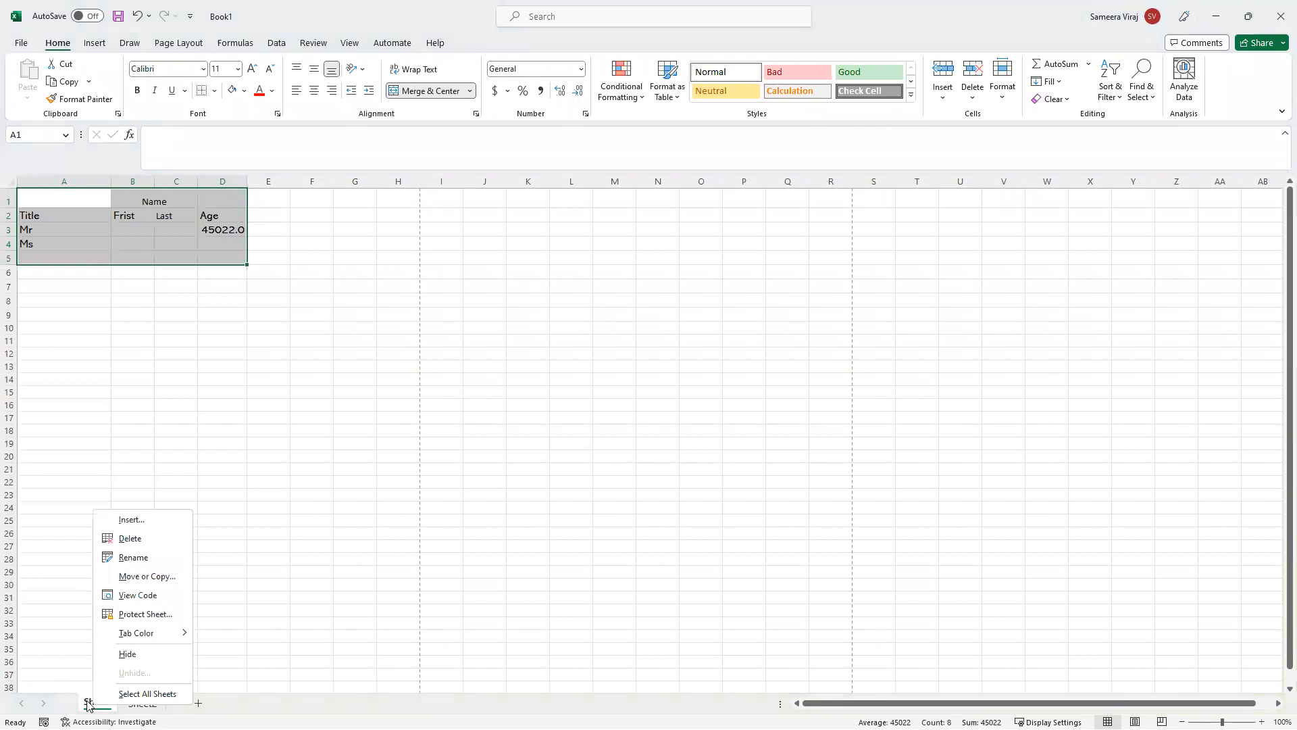
{"action": "left_click", "coordinate": [145, 539]}
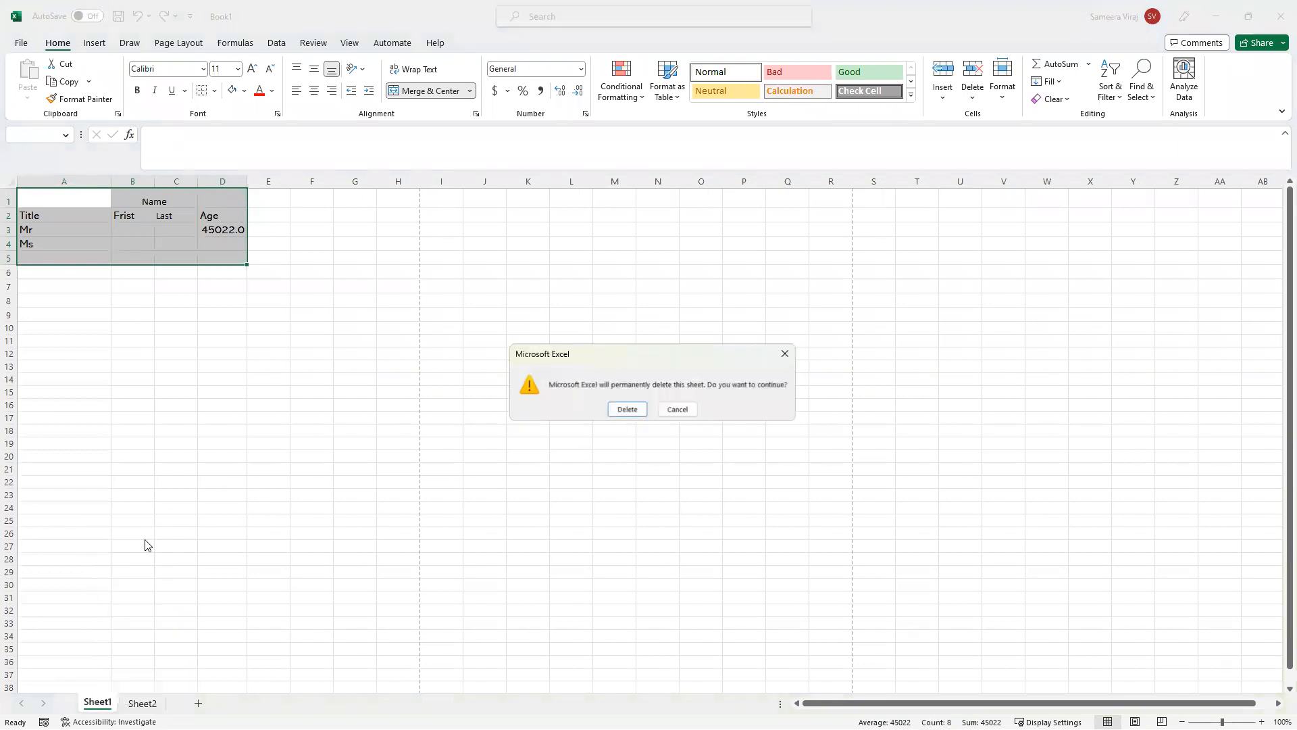
{"action": "left_click", "coordinate": [626, 407]}
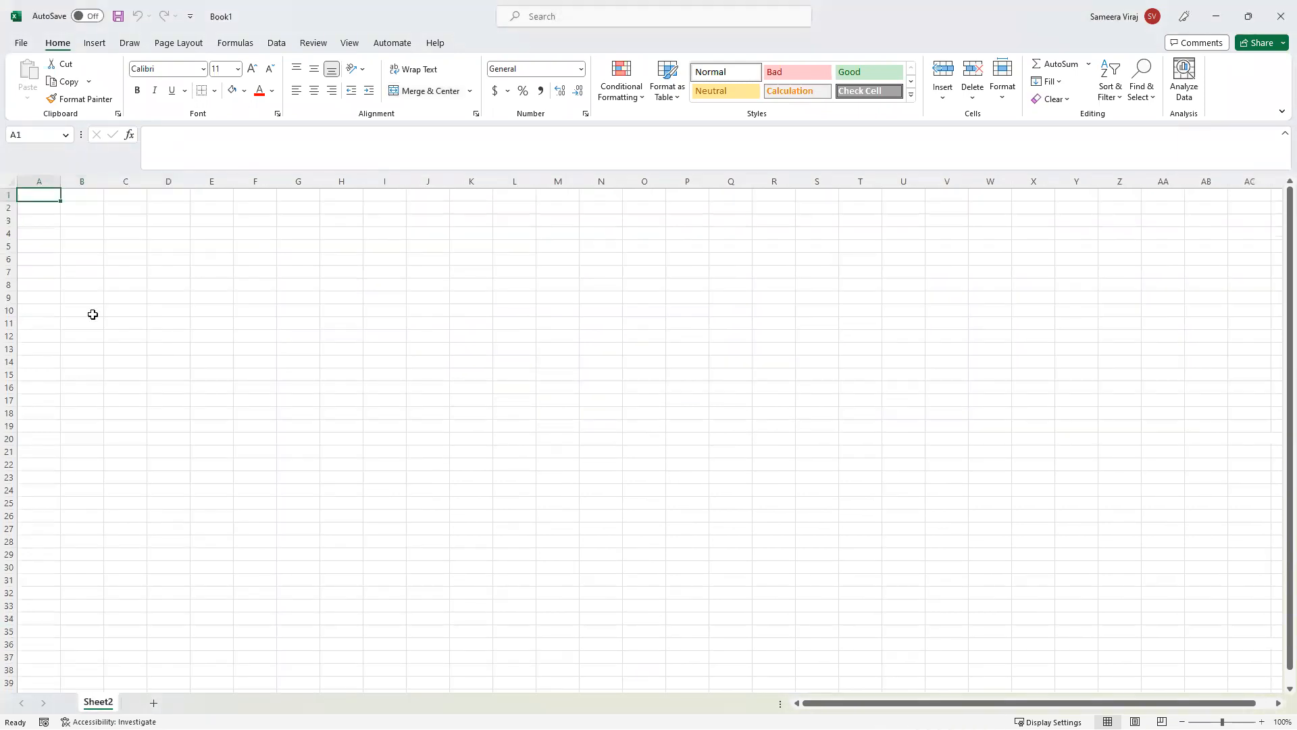
Rename the remaining worksheet Sheet2 as "Marksheet".
{"action": "right_click", "coordinate": [100, 702]}
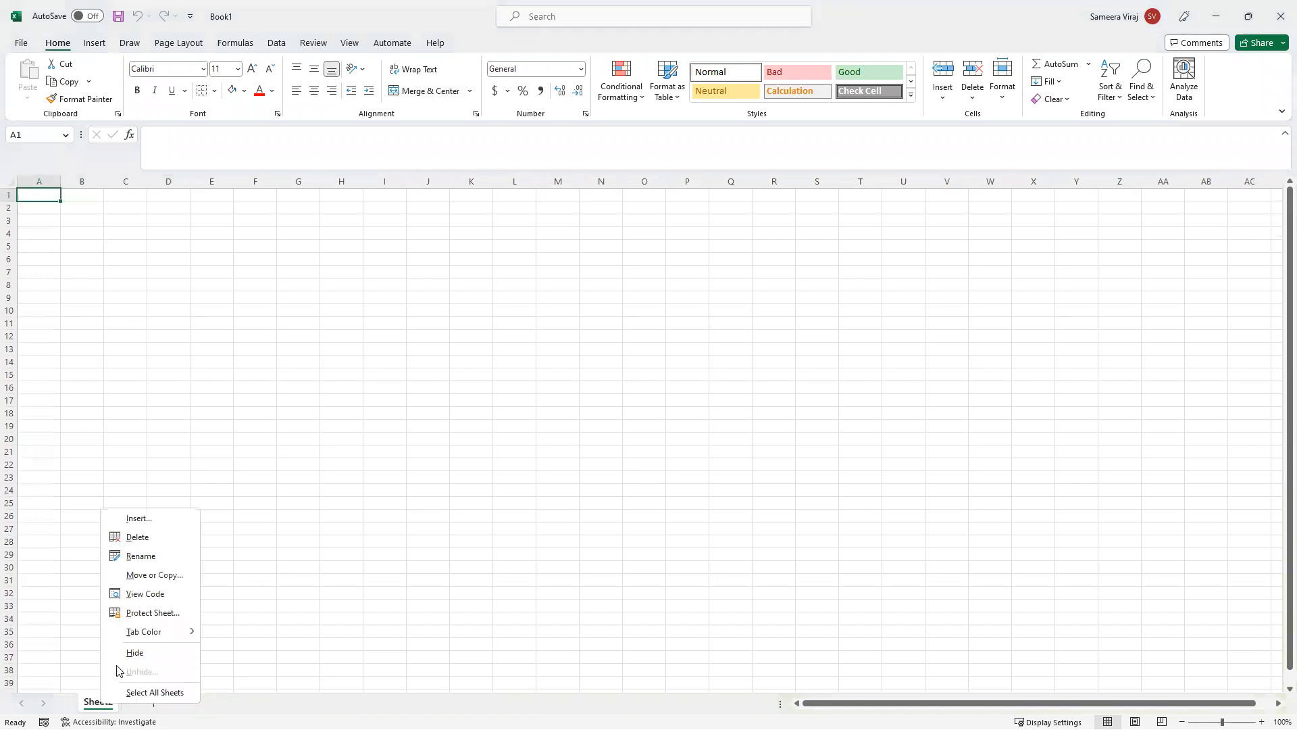
{"action": "left_click", "coordinate": [142, 556]}
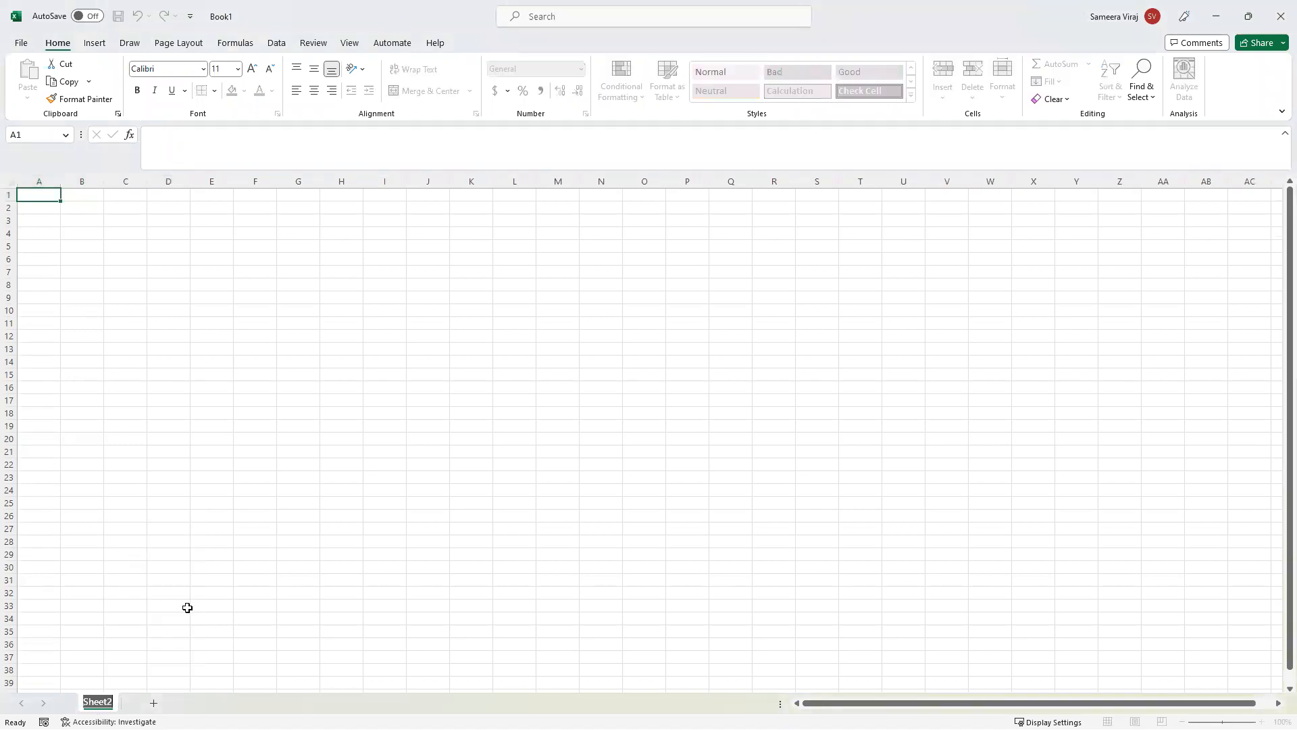
{"action": "type", "text": "MA"}
{"action": "key", "text": "BackSpace"}
{"action": "type", "text": "arksheet"}
{"action": "key", "text": "Return"}
Enter the column headings "Index" in cell A1 and "Name" in cell B1.
{"action": "left_click", "coordinate": [102, 346]}
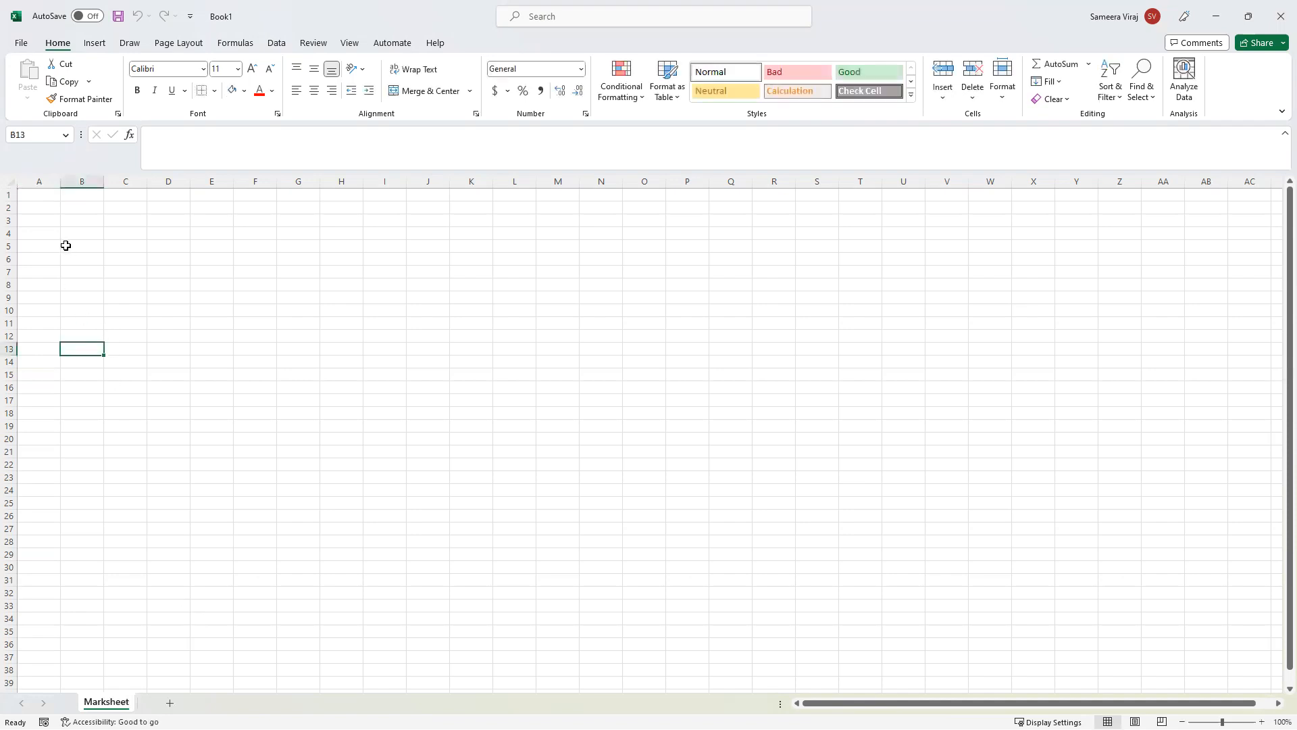
{"action": "left_click", "coordinate": [45, 196]}
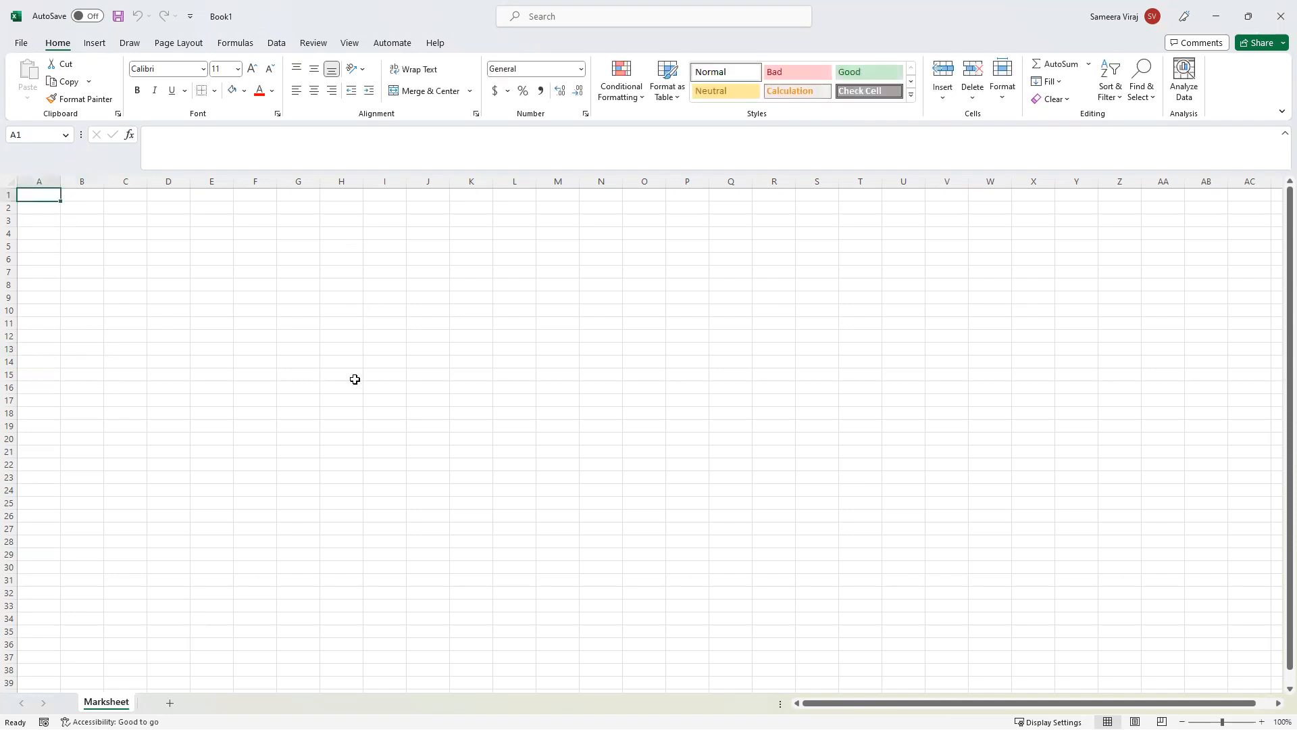
{"action": "type", "text": "Index"}
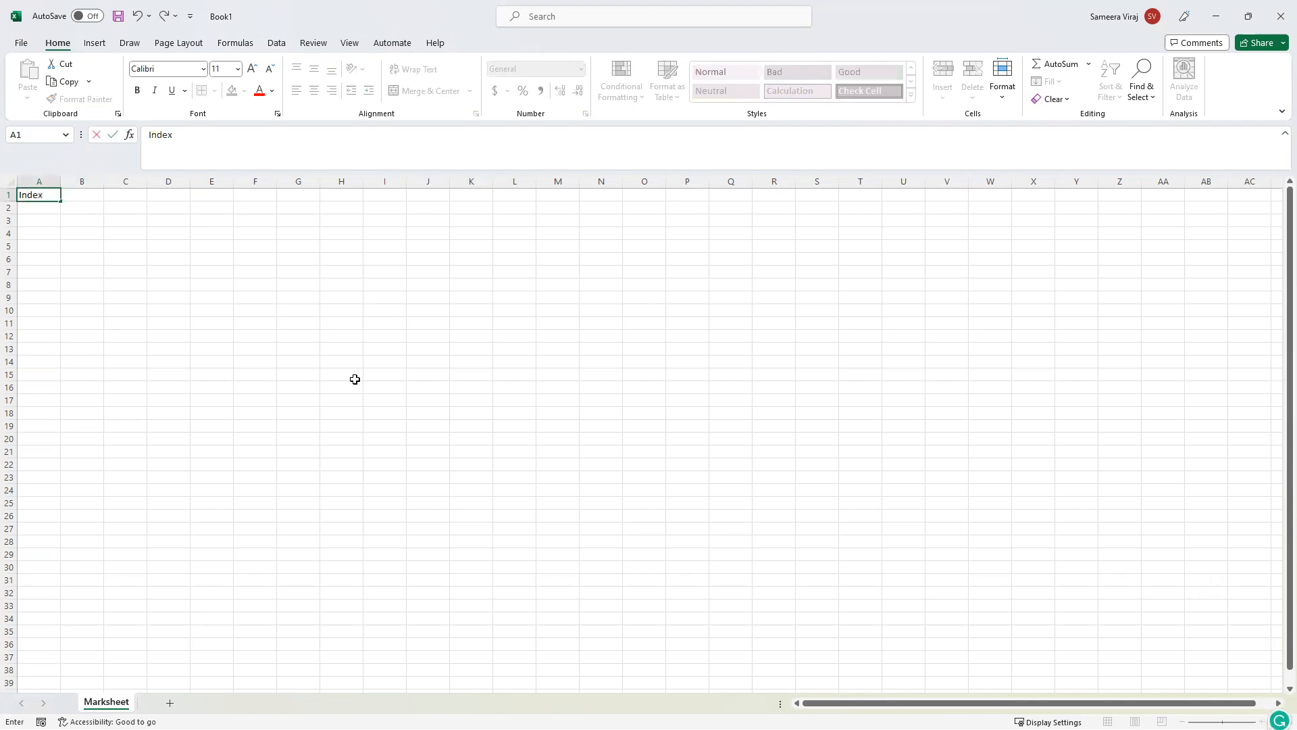
{"action": "key", "text": "Tab"}
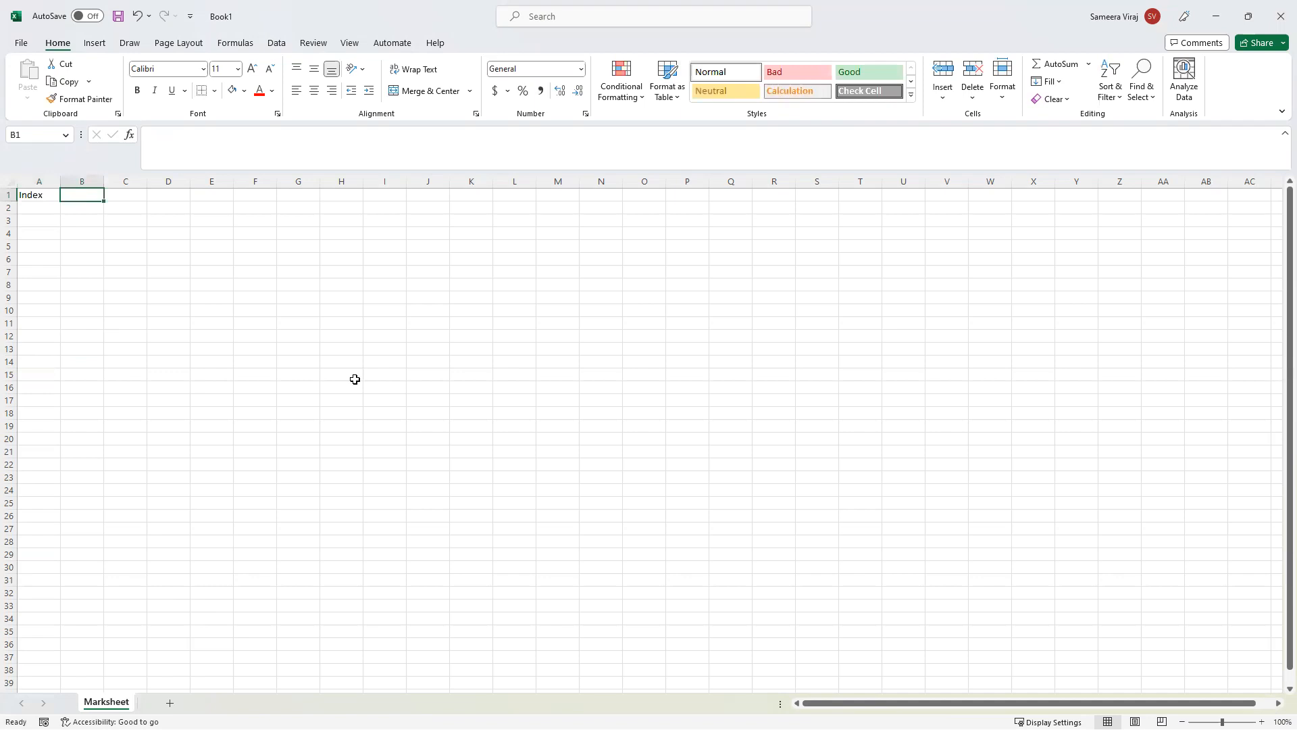
{"action": "type", "text": "Name"}
{"action": "key", "text": "Tab"}
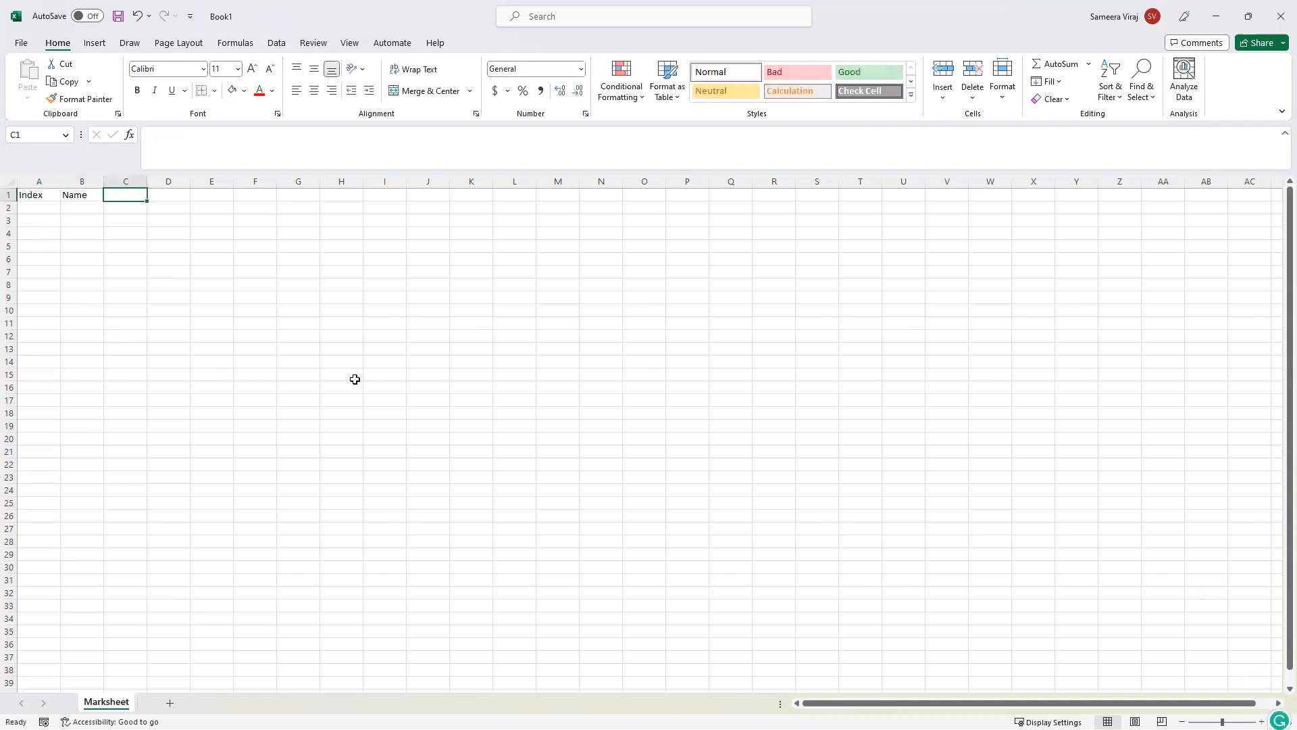
Enter the subject heading in cell C1, shortening "Mathematics" to "Maths".
{"action": "type", "text": "M"}
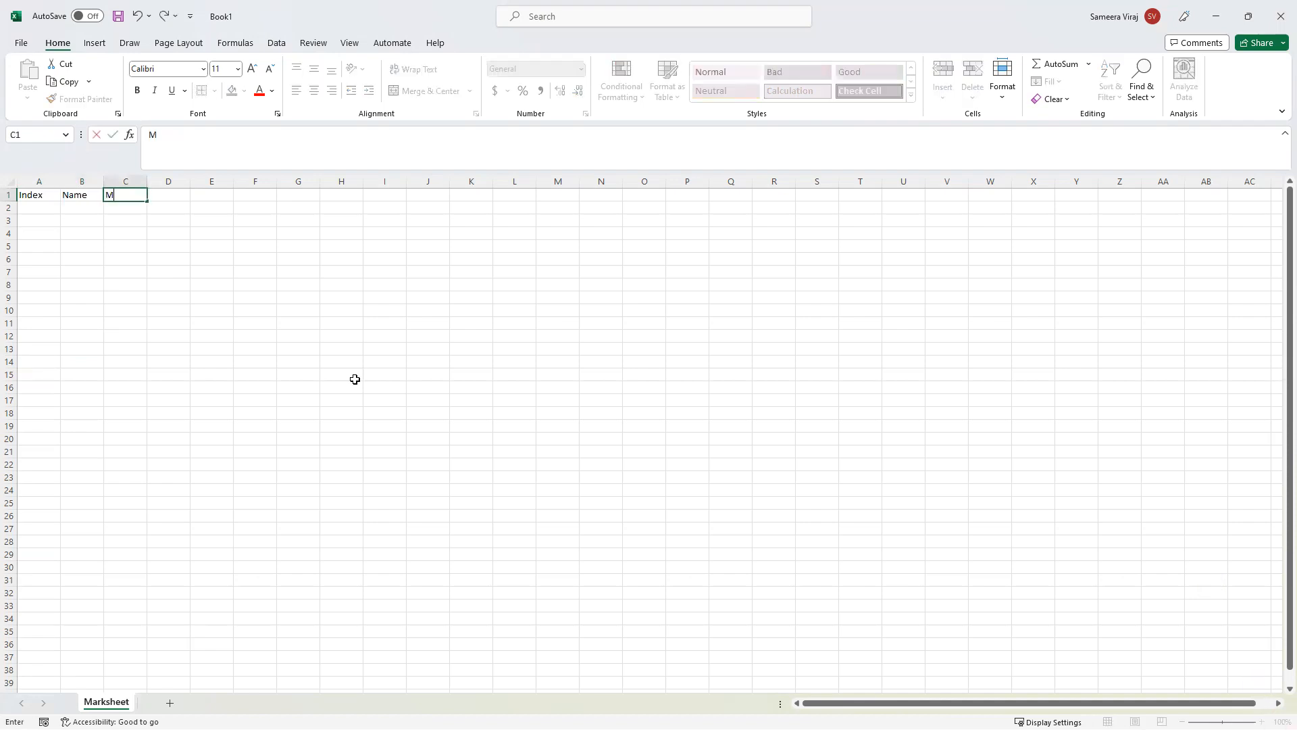
{"action": "type", "text": "athematics"}
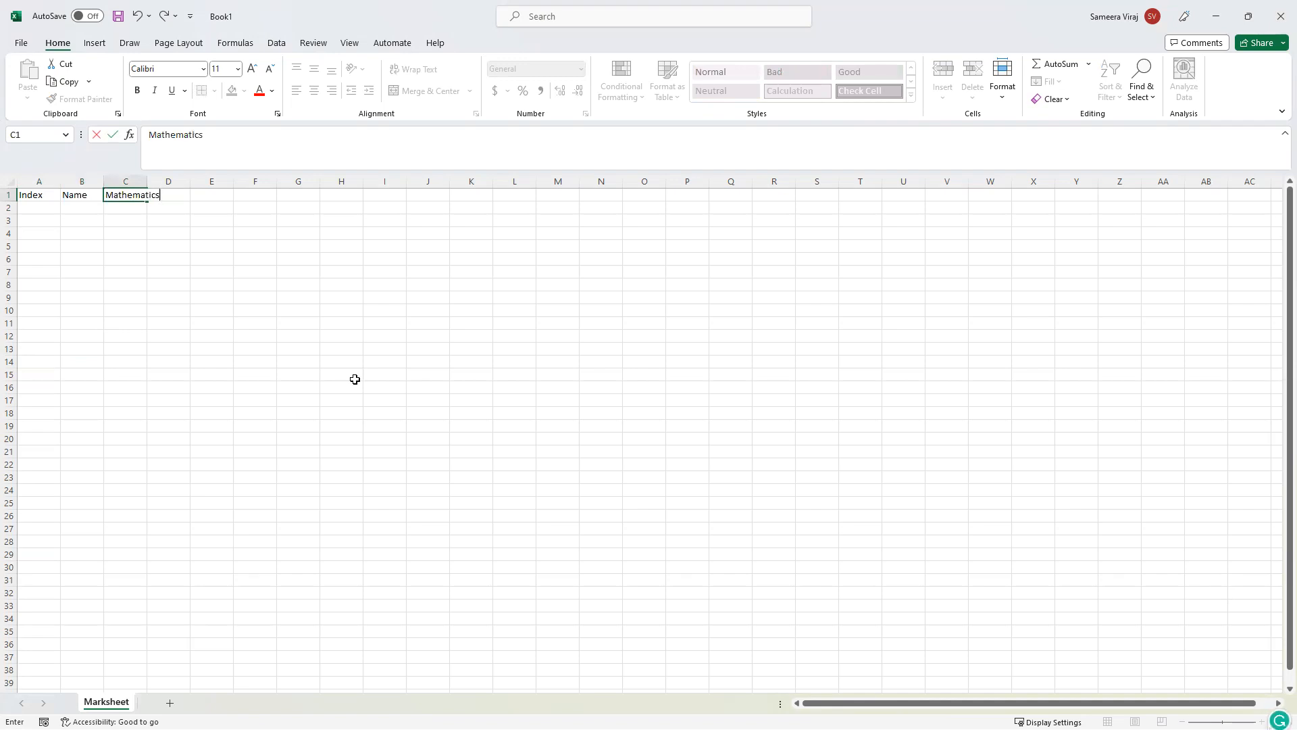
{"action": "key", "text": "BackSpace"}
{"action": "key", "text": "BackSpace"}
{"action": "key", "text": "BackSpace"}
{"action": "key", "text": "BackSpace"}
{"action": "key", "text": "BackSpace"}
{"action": "key", "text": "BackSpace"}
{"action": "key", "text": "BackSpace"}
{"action": "key", "text": "BackSpace"}
{"action": "type", "text": "hs"}
{"action": "key", "text": "Tab"}
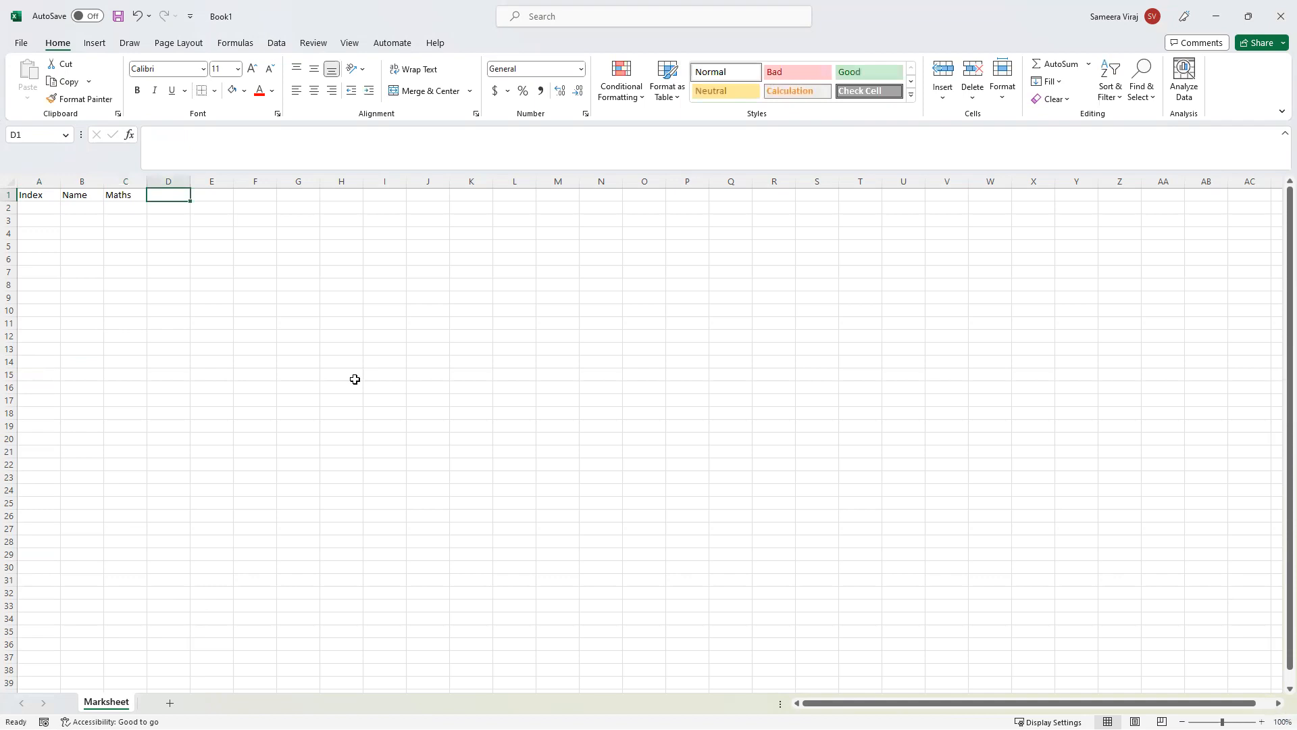
Enter the subject headings "Science", "Electronics" and "History" in cells D1, E1 and F1.
{"action": "type", "text": "Science"}
{"action": "key", "text": "Tab"}
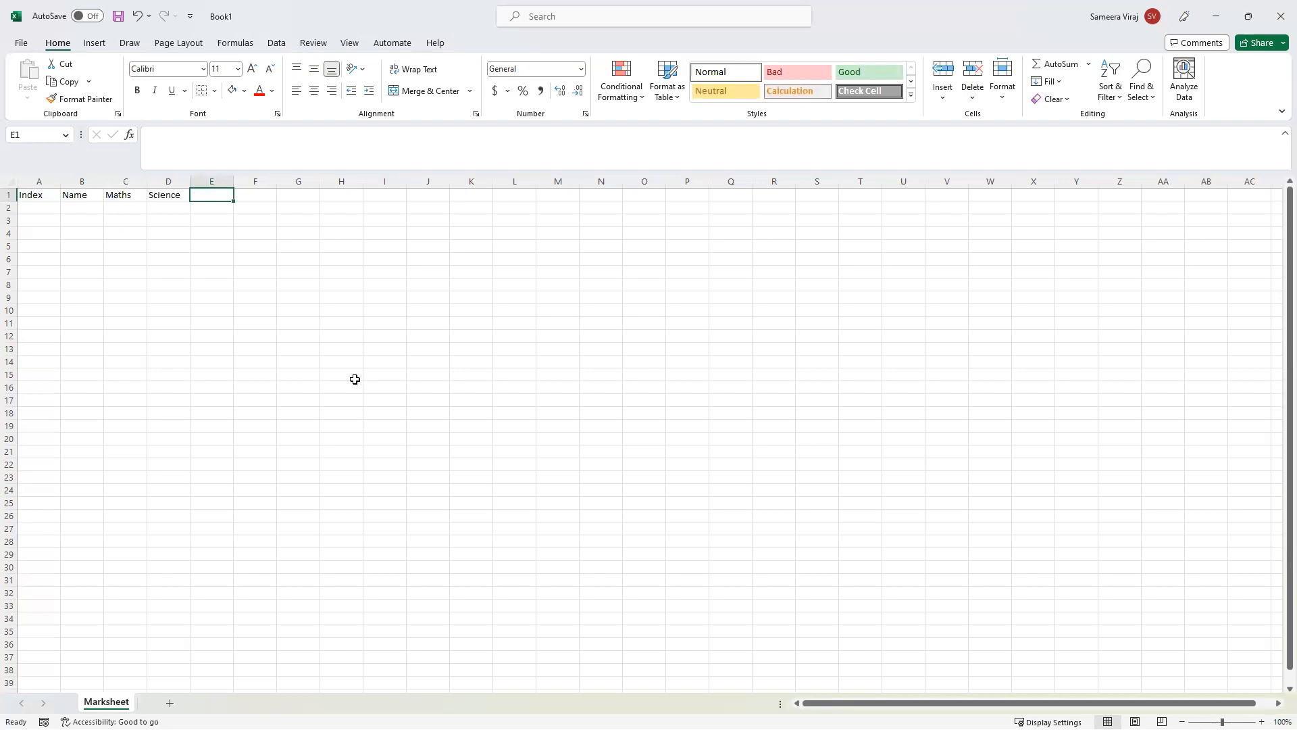
{"action": "type", "text": "E"}
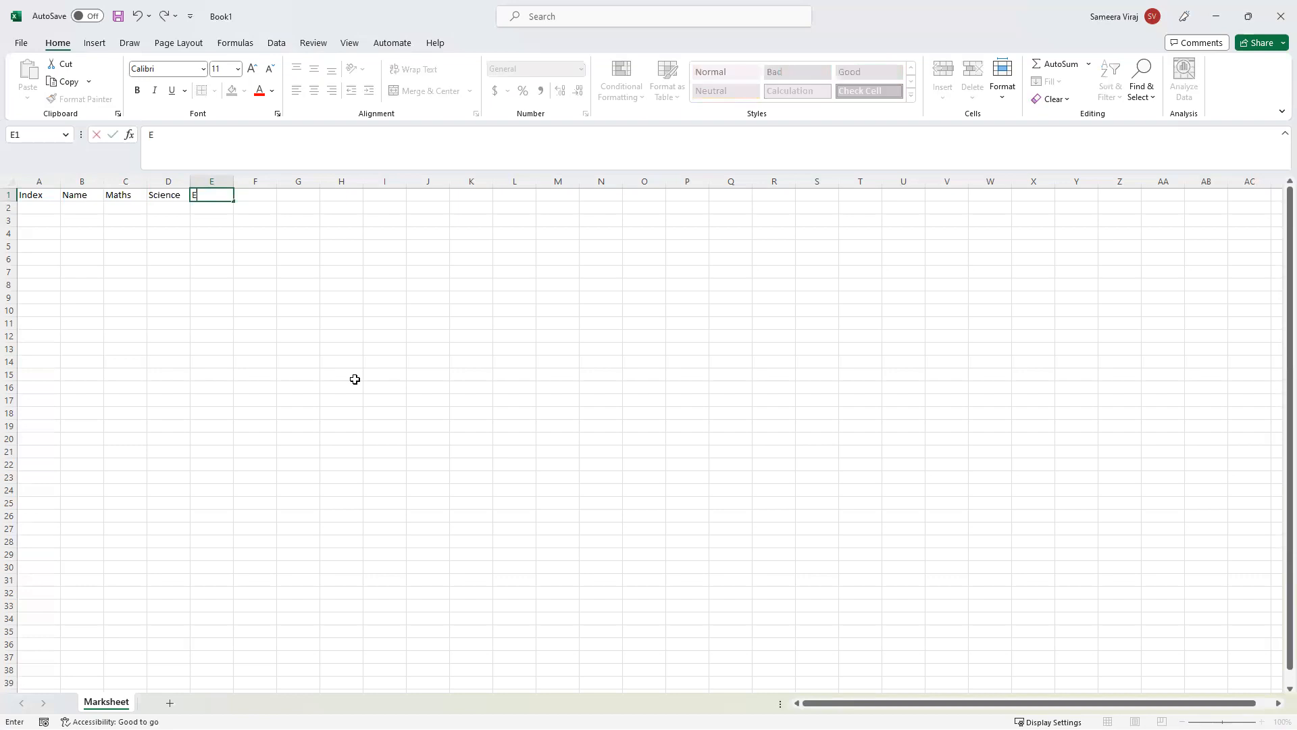
{"action": "type", "text": "lectronics"}
{"action": "key", "text": "Tab"}
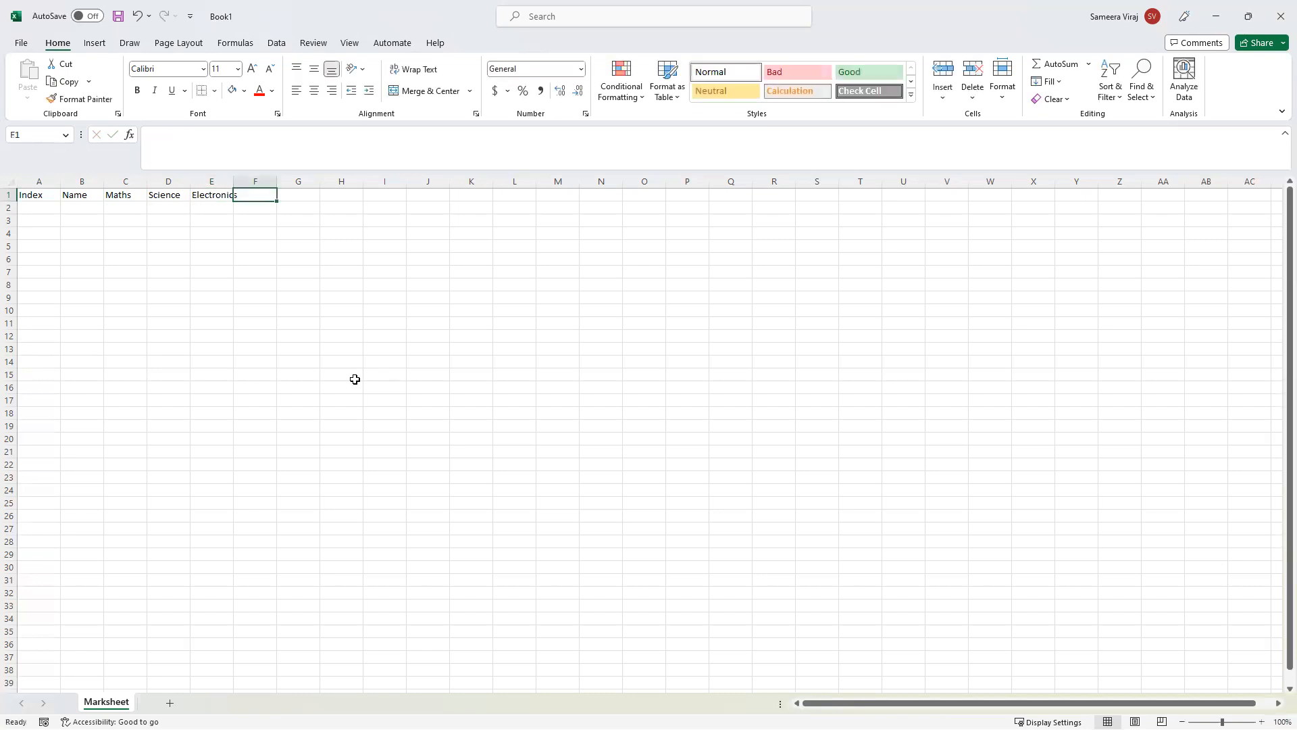
{"action": "type", "text": "His"}
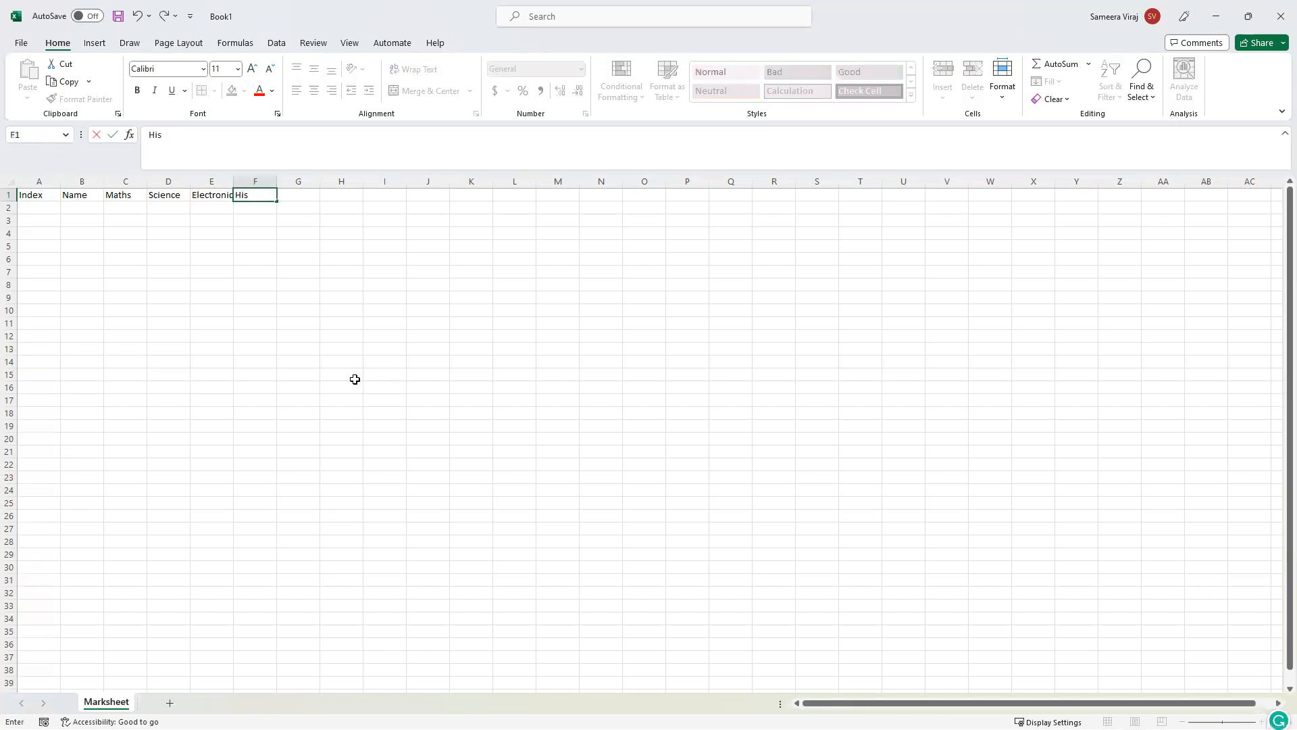
{"action": "type", "text": "tory"}
{"action": "key", "text": "Tab"}
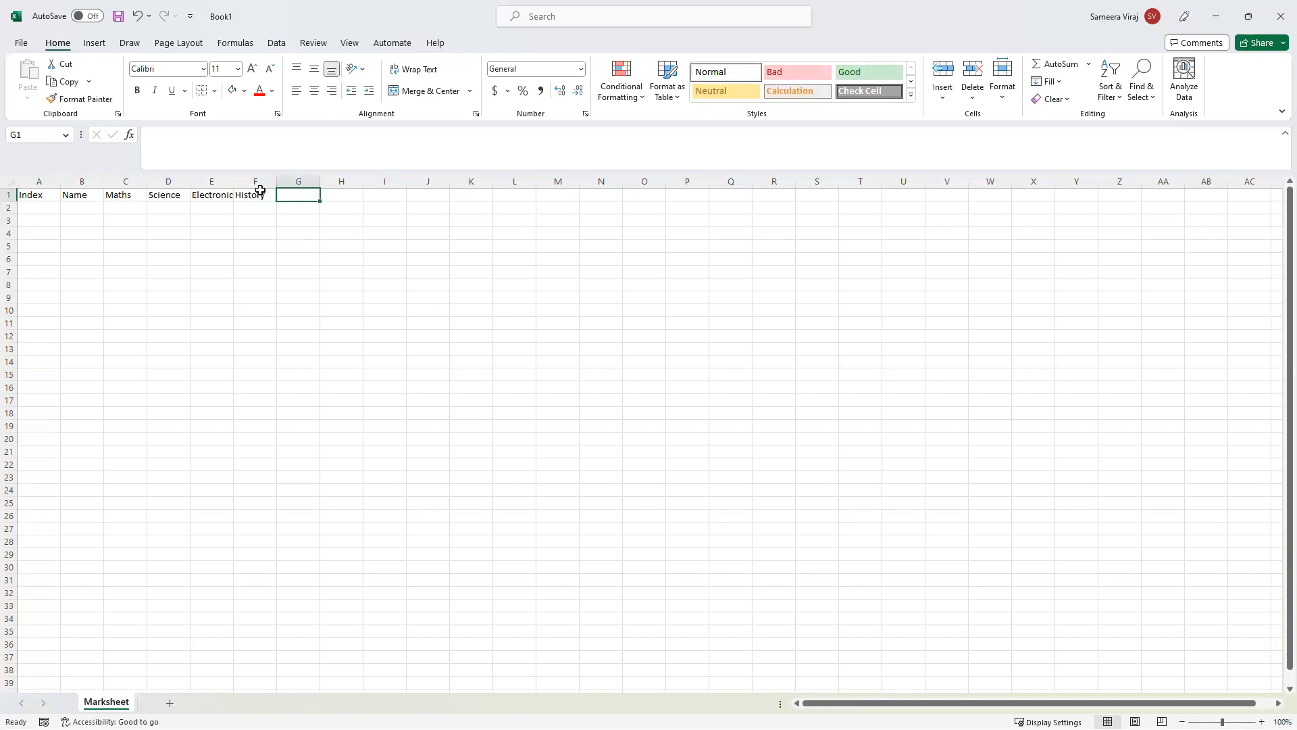
Widen column E so the "Electronics" heading fits, and select the heading row A1:F1.
{"action": "left_click_drag", "start_coordinate": [277, 182], "coordinate": [240, 181]}
{"action": "left_click", "coordinate": [235, 206]}
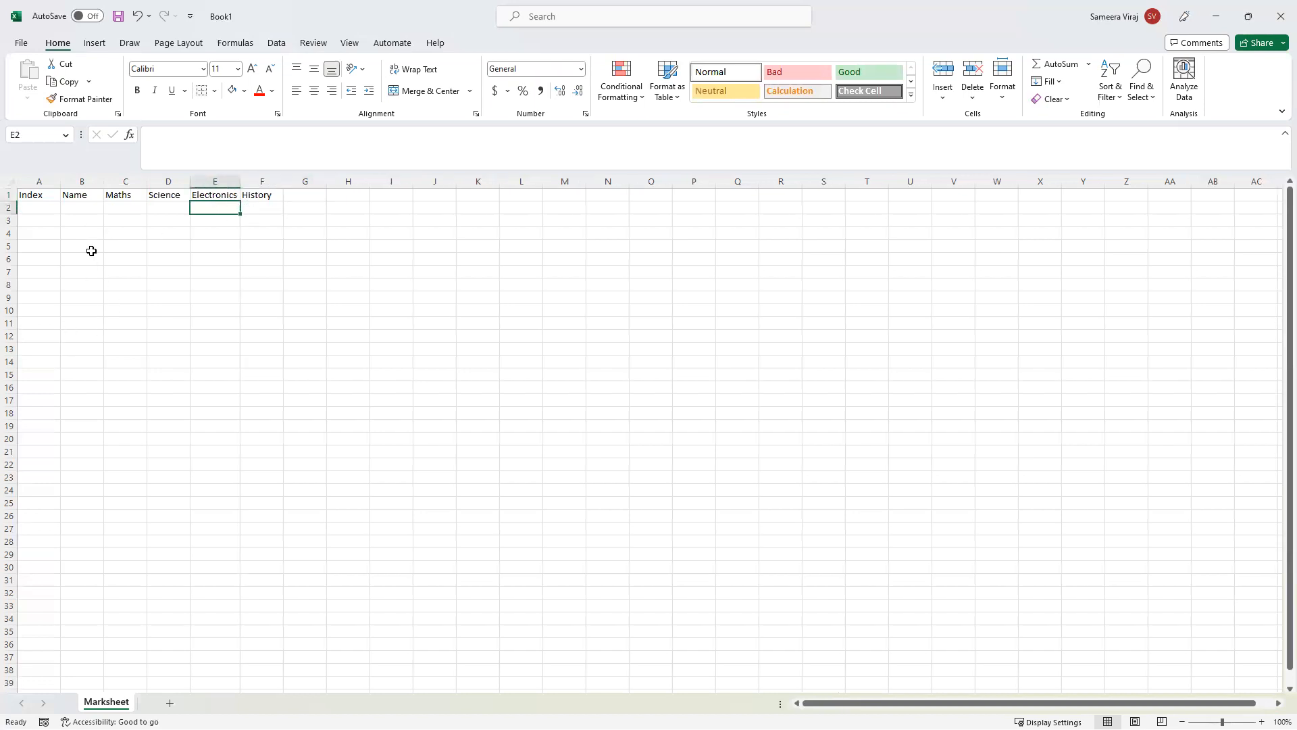
{"action": "left_click_drag", "start_coordinate": [27, 195], "coordinate": [278, 200]}
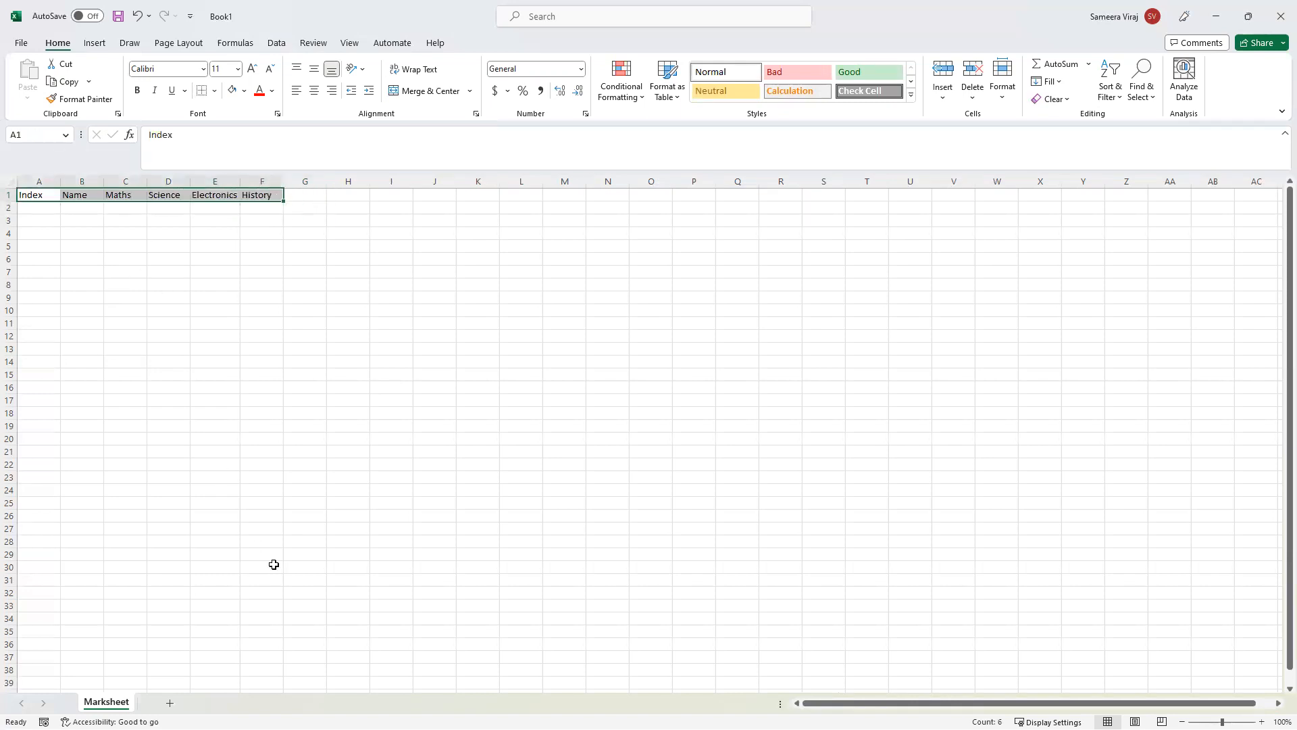
Enter the first student's index number in cell A2 and fill the series down to A15.
{"action": "left_click", "coordinate": [33, 208]}
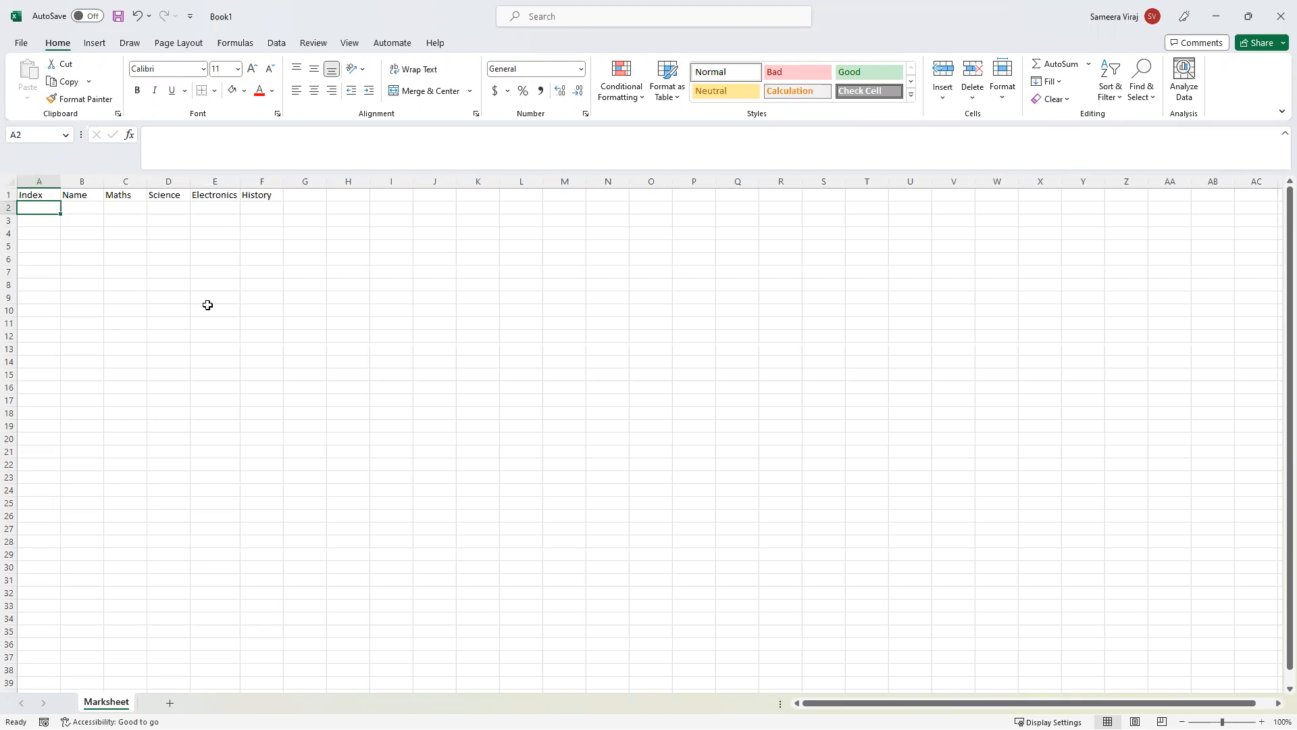
{"action": "type", "text": "2"}
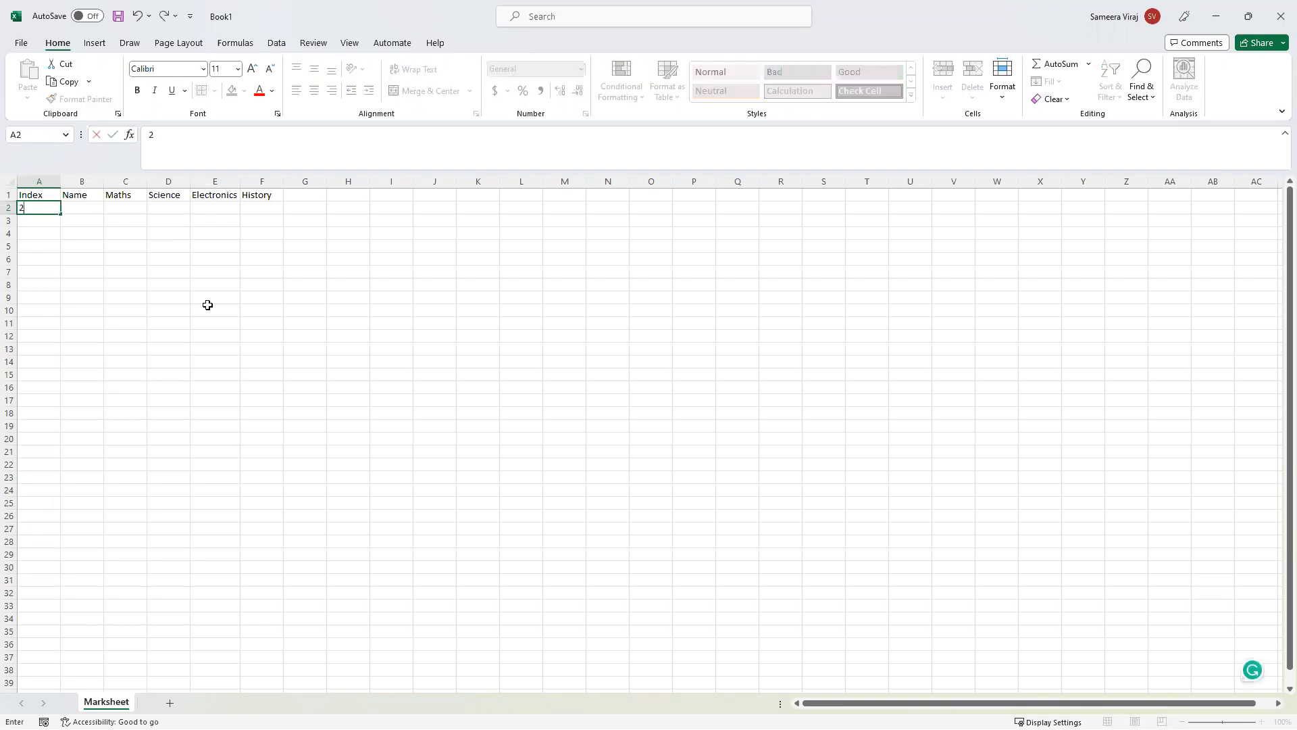
{"action": "type", "text": "3SEA"}
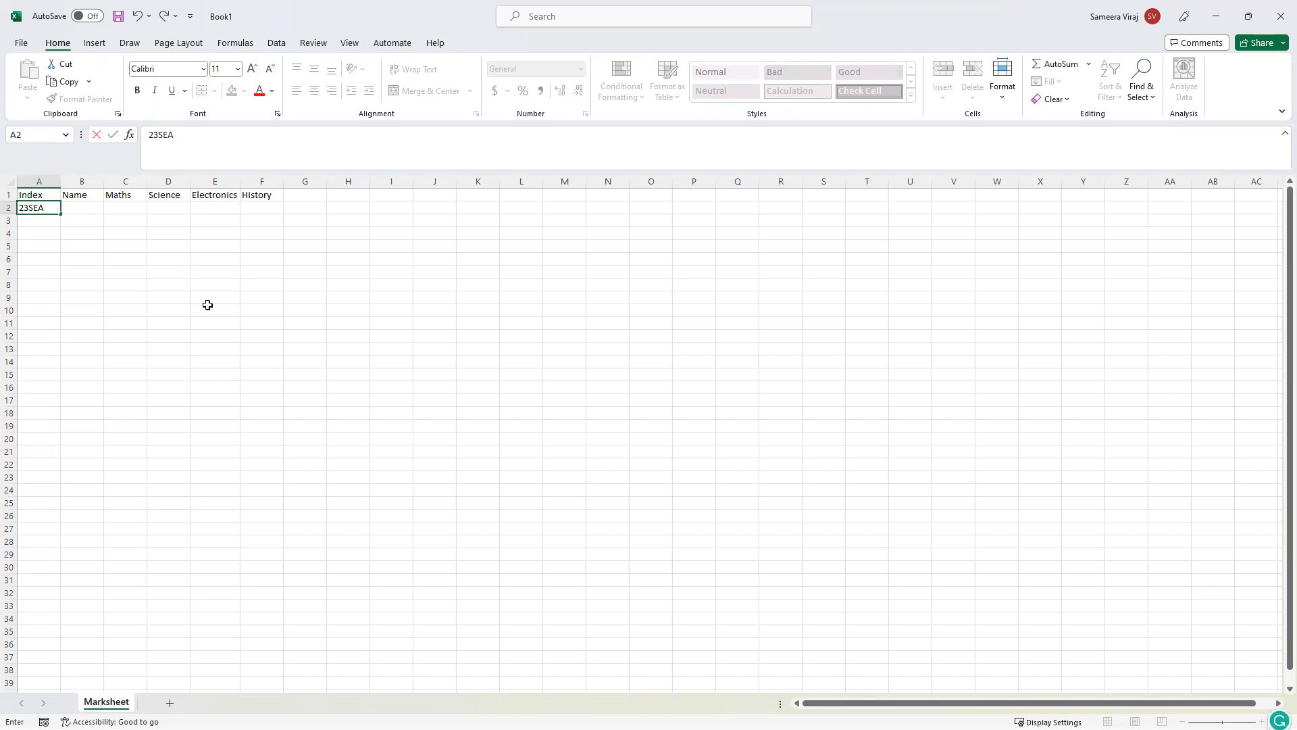
{"action": "type", "text": "01"}
{"action": "key", "text": "Return"}
{"action": "left_click", "coordinate": [59, 209]}
{"action": "left_click_drag", "start_coordinate": [59, 215], "coordinate": [65, 375]}
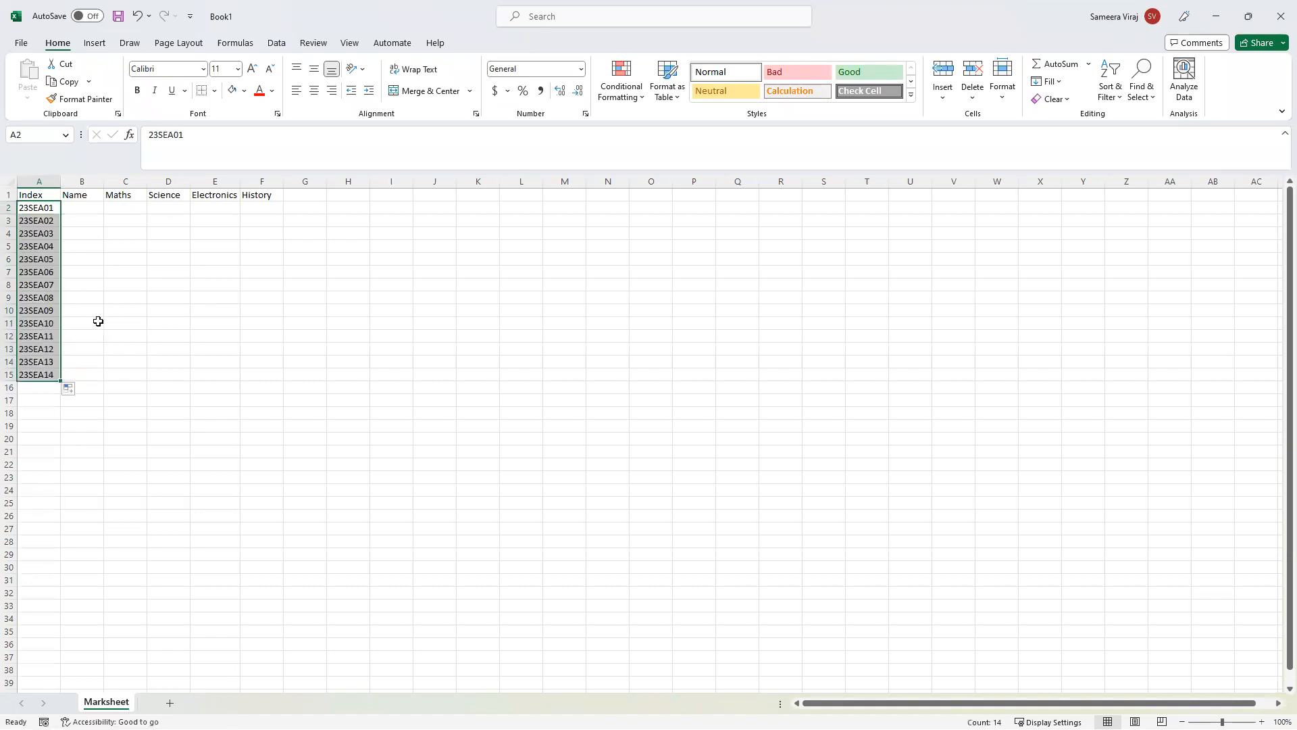
{"action": "left_click", "coordinate": [88, 195]}
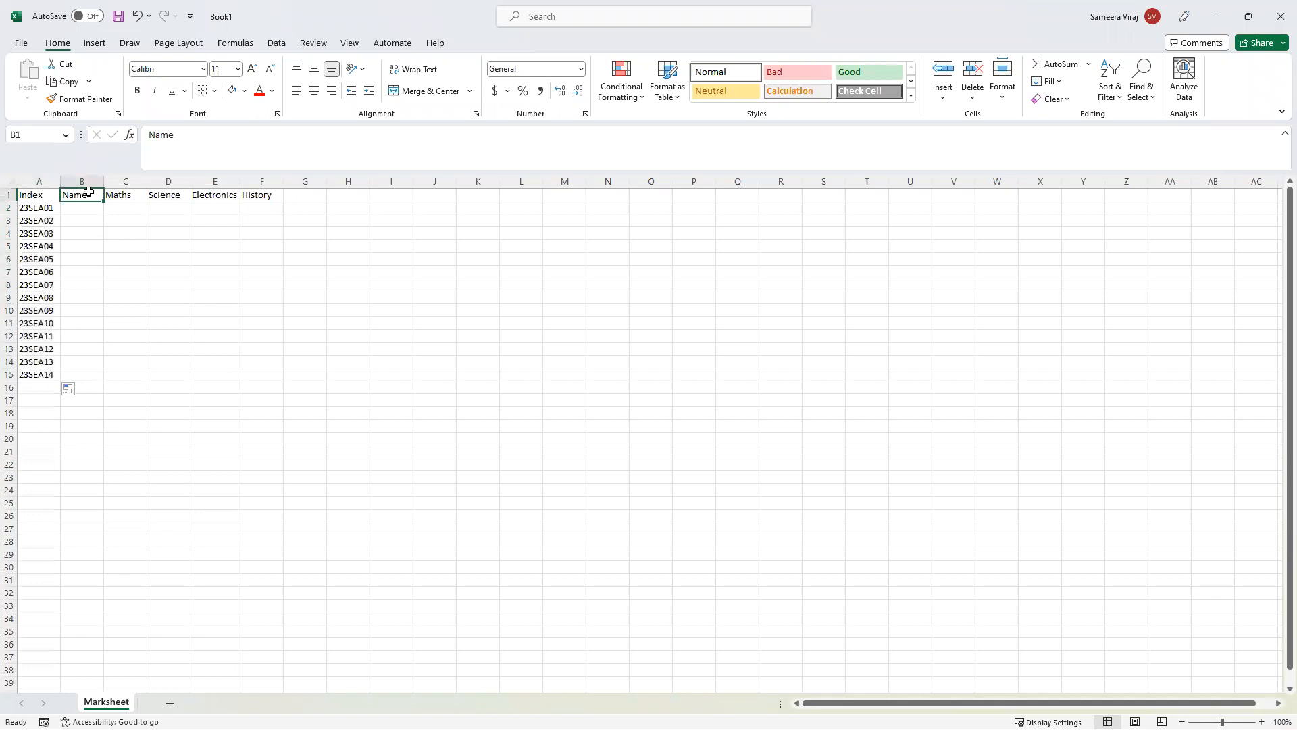
{"action": "left_click", "coordinate": [85, 183]}
{"action": "right_click", "coordinate": [85, 183]}
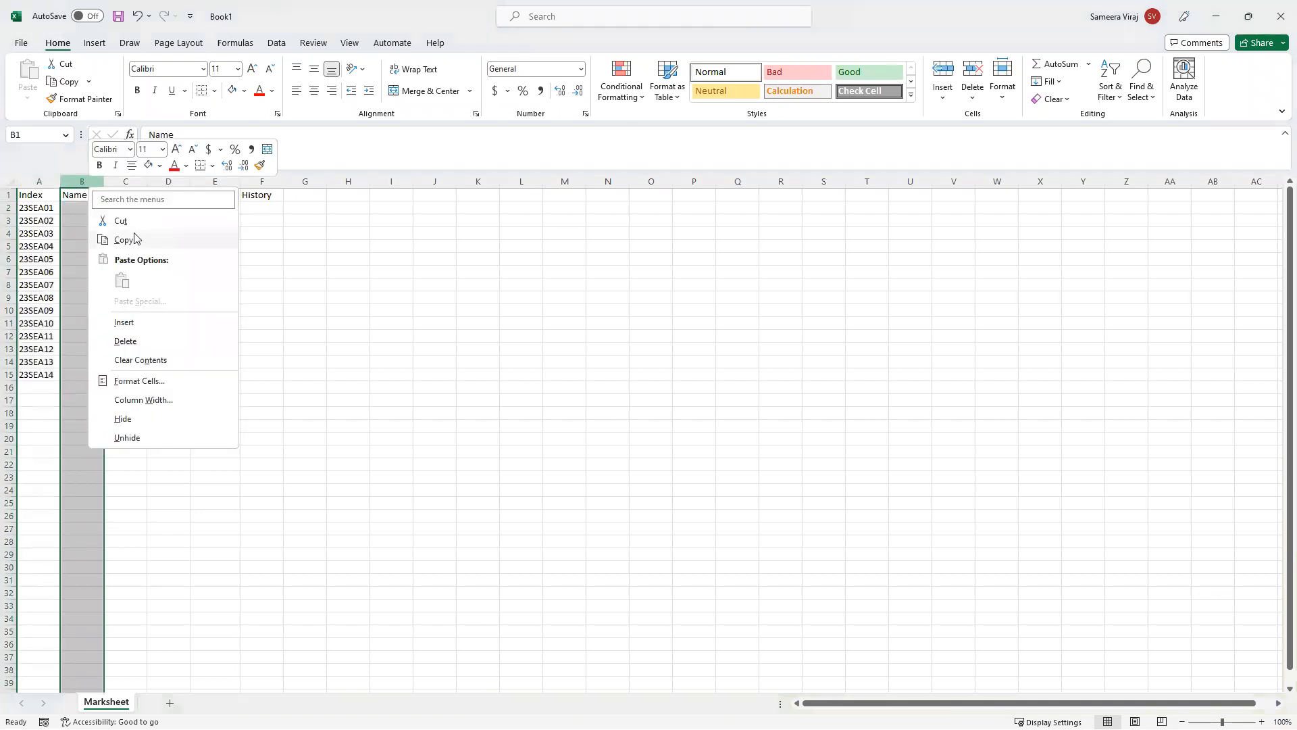
{"action": "key", "text": "Escape"}
Enter the first names of three students in cells B2 to B4 of the Name column.
{"action": "left_click", "coordinate": [81, 208]}
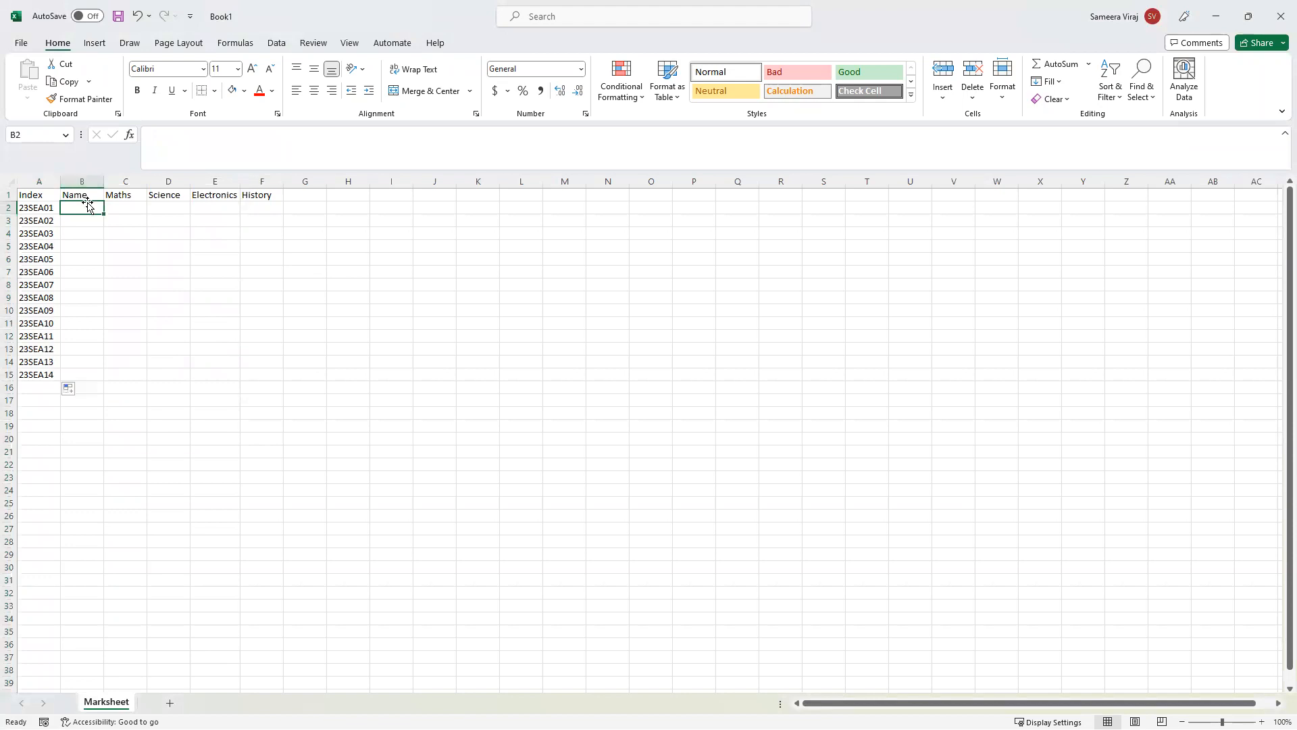
{"action": "type", "text": "Kamal"}
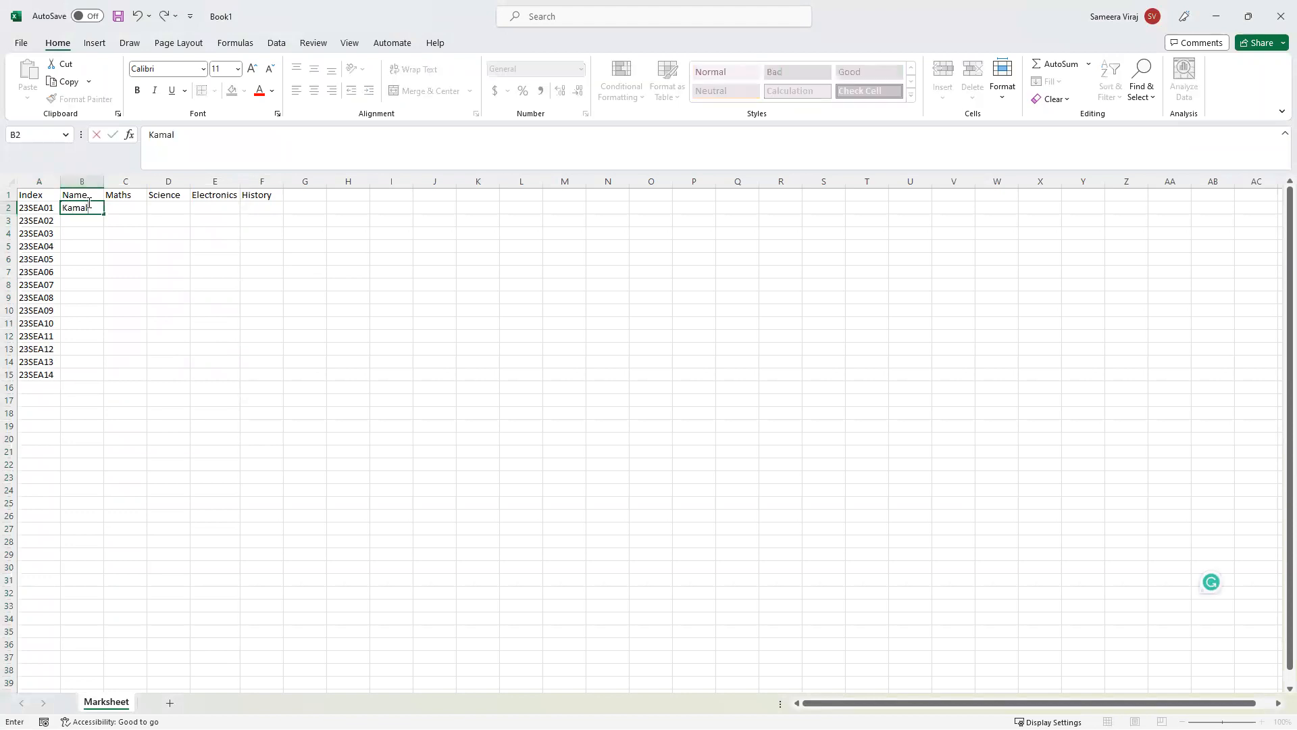
{"action": "key", "text": "Tab"}
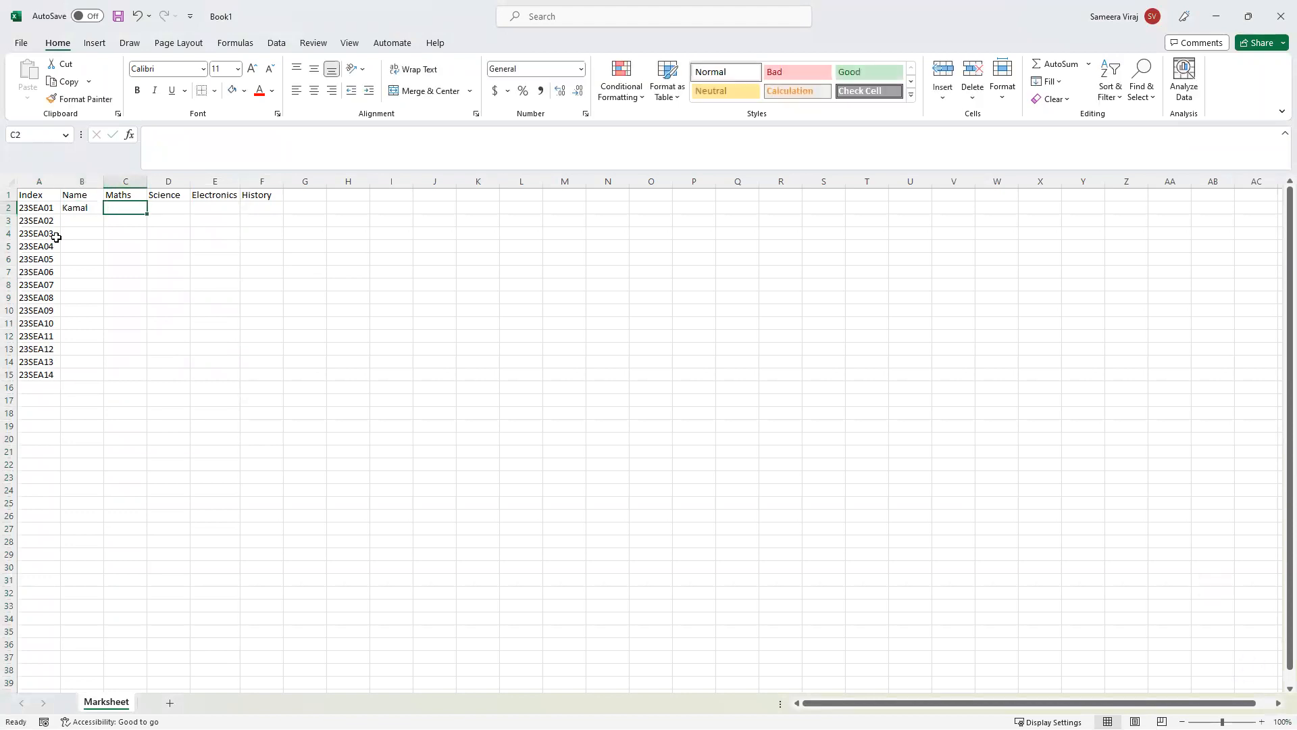
{"action": "left_click", "coordinate": [78, 222]}
{"action": "type", "text": "Nimal"}
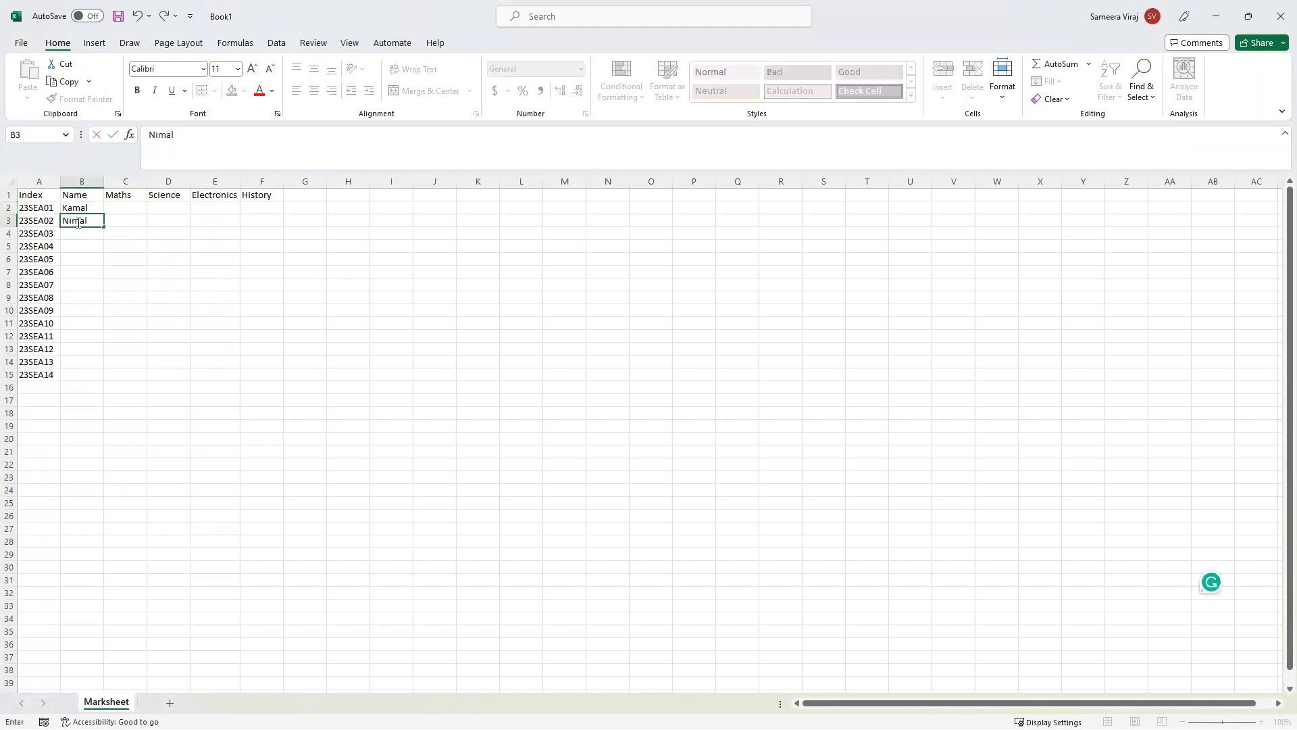
{"action": "key", "text": "Tab"}
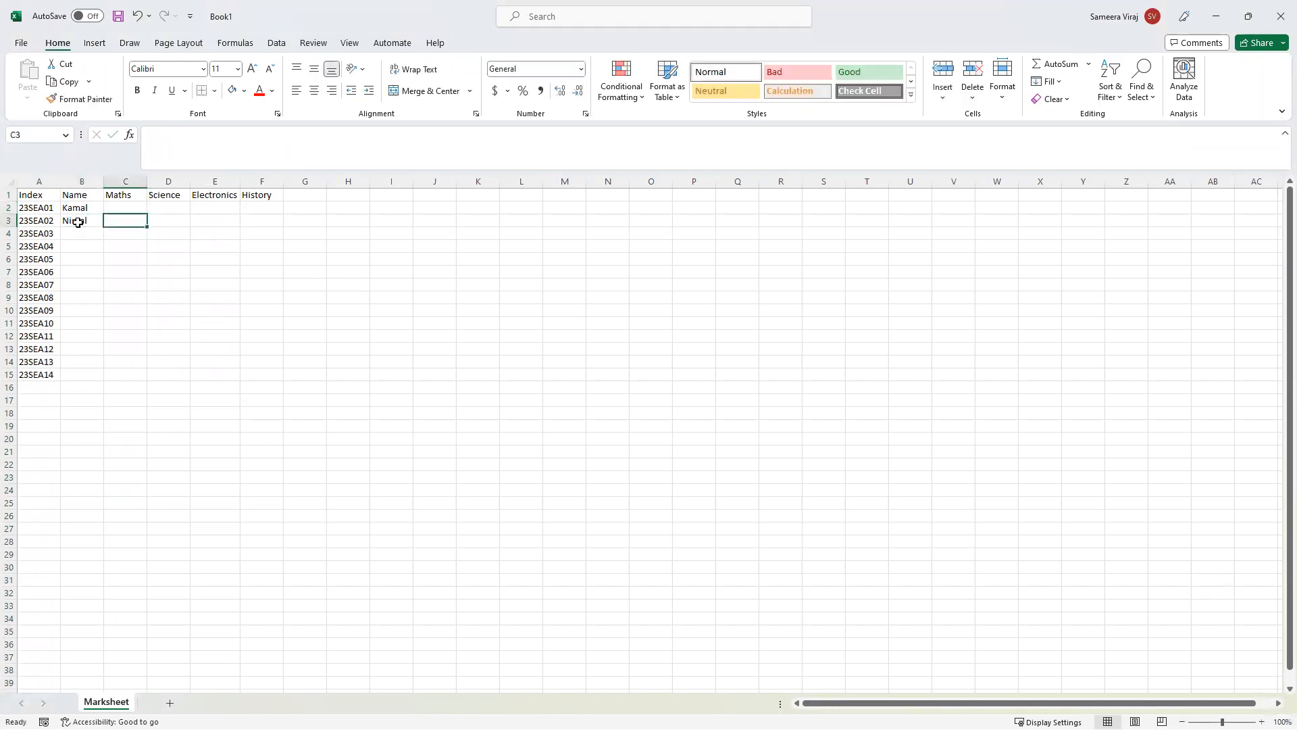
{"action": "left_click", "coordinate": [82, 234]}
{"action": "type", "text": "Sunil"}
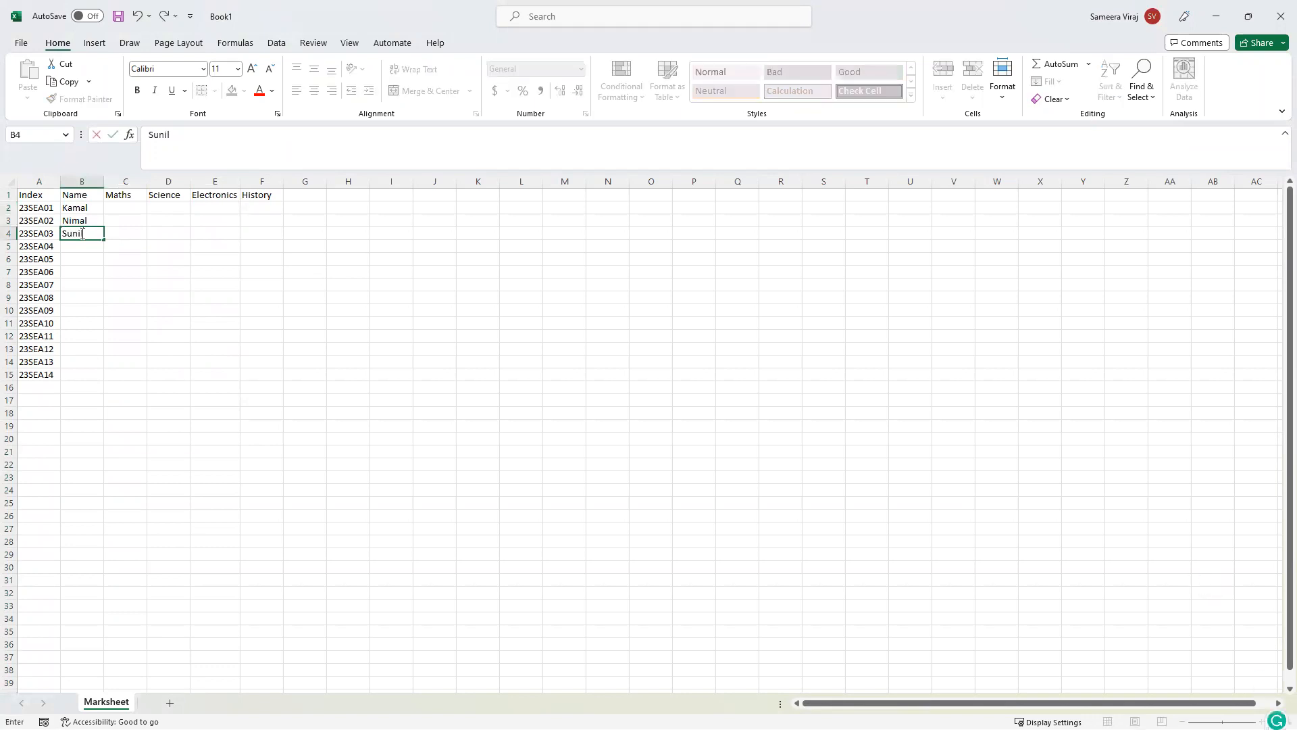
{"action": "key", "text": "Return"}
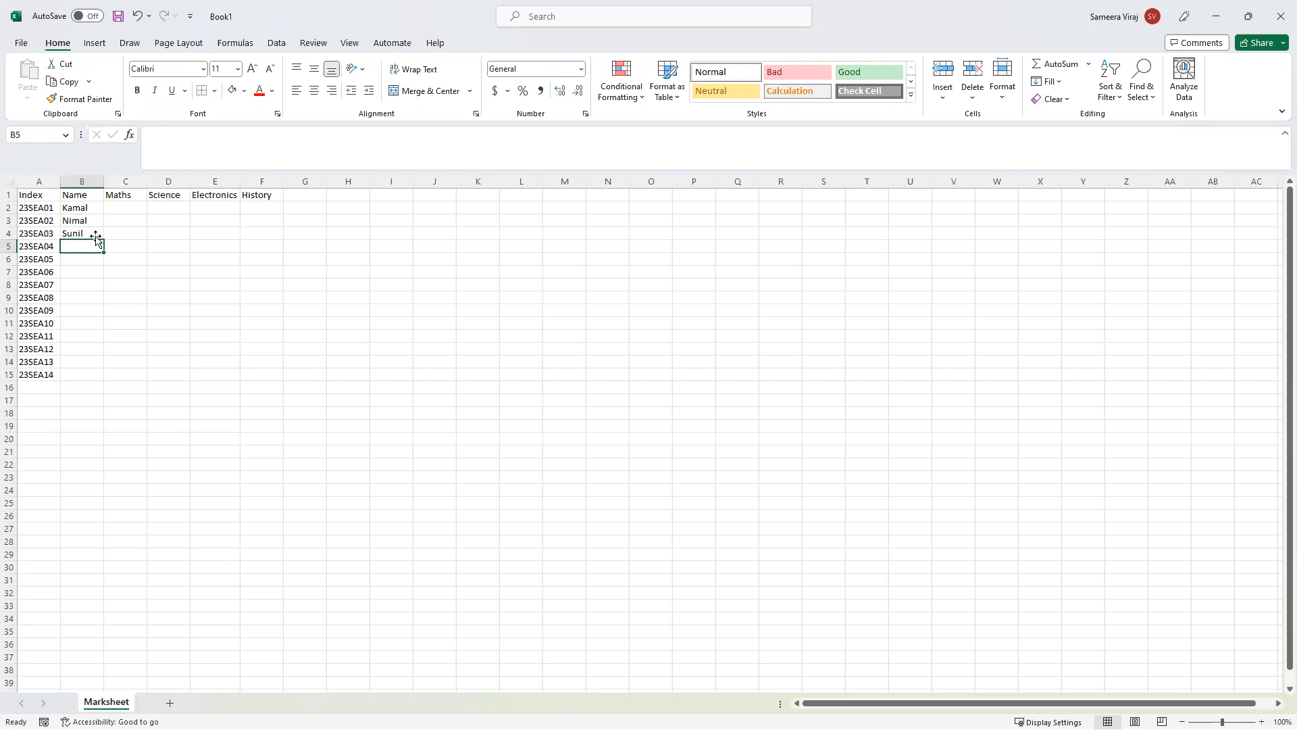
Enter the first student's marks in row 2: Maths 80, Science 50, Electronics 70 and History 85.
{"action": "left_click", "coordinate": [119, 205]}
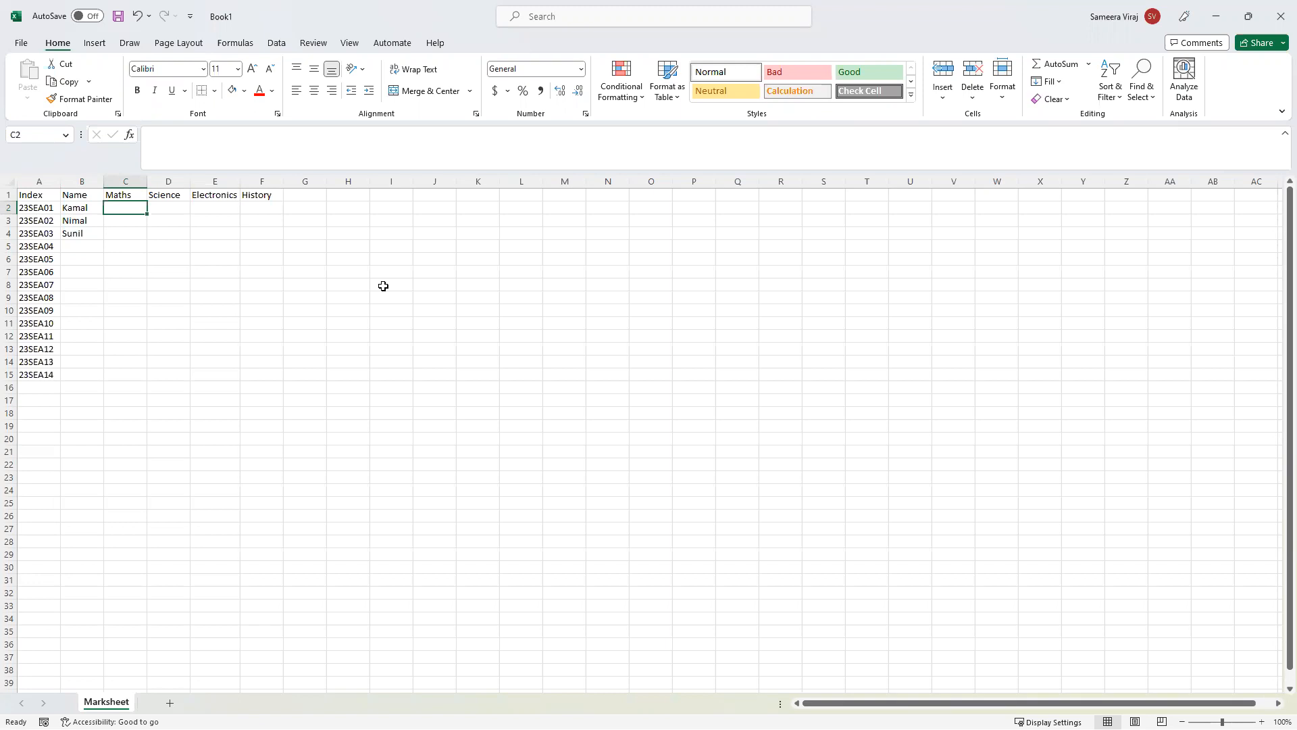
{"action": "type", "text": "80"}
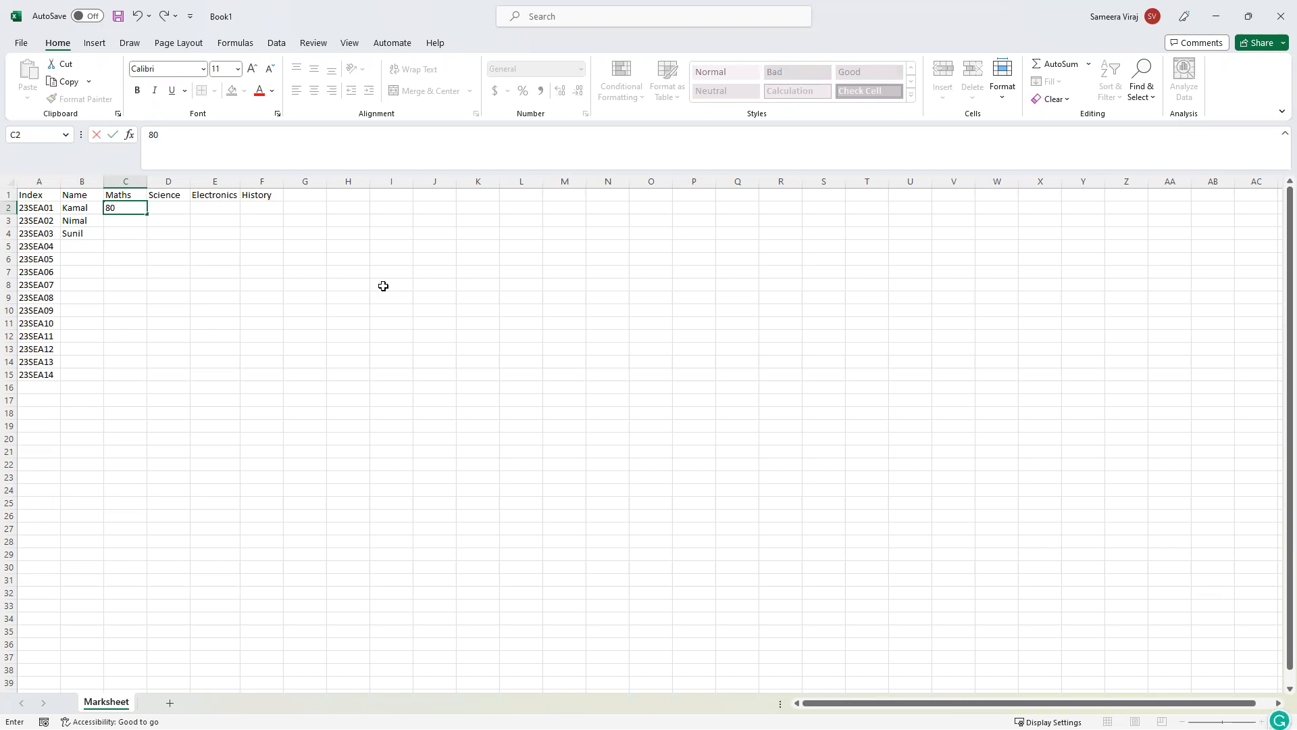
{"action": "key", "text": "Tab"}
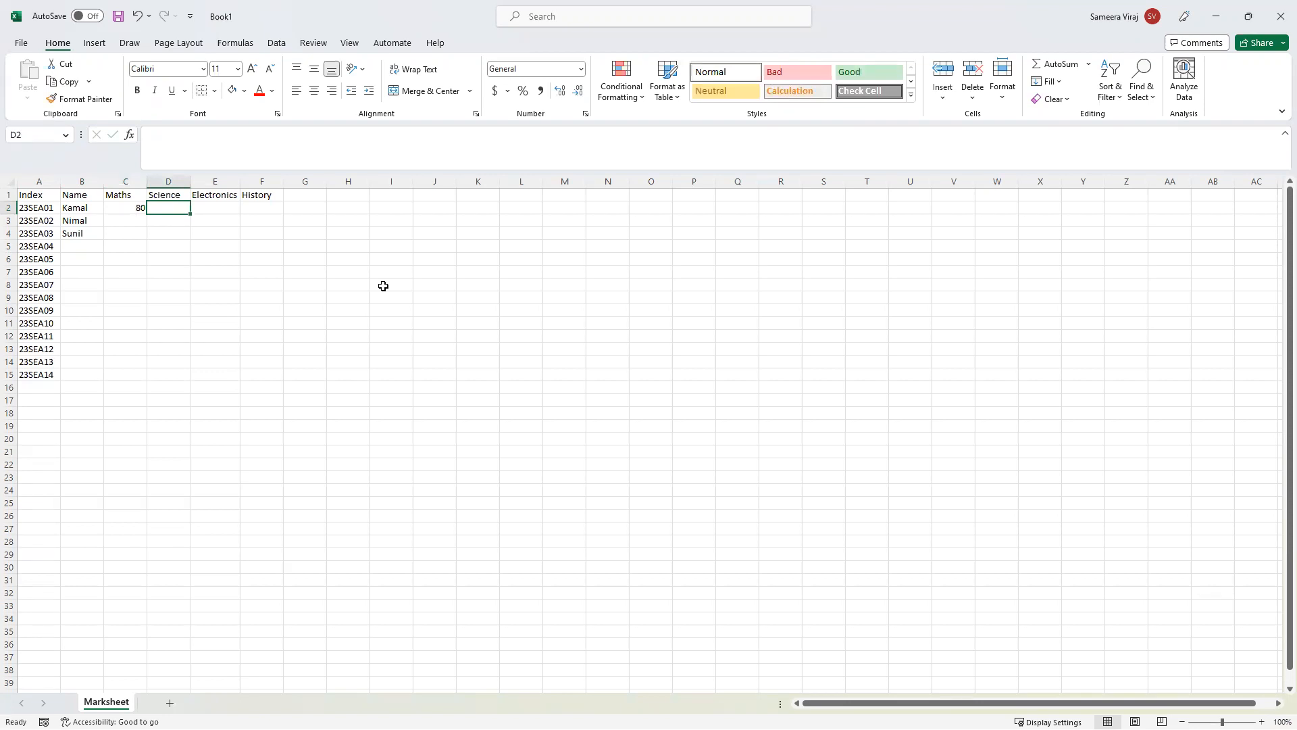
{"action": "type", "text": "50"}
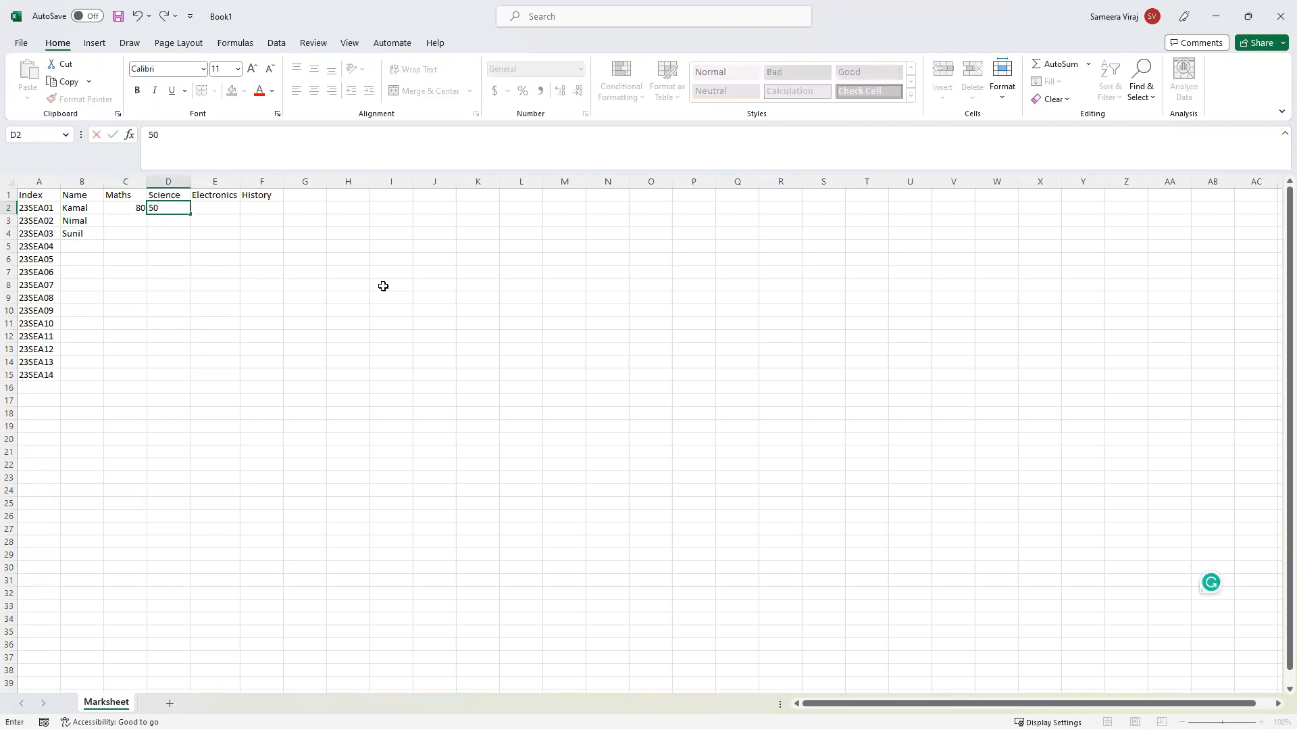
{"action": "key", "text": "Tab"}
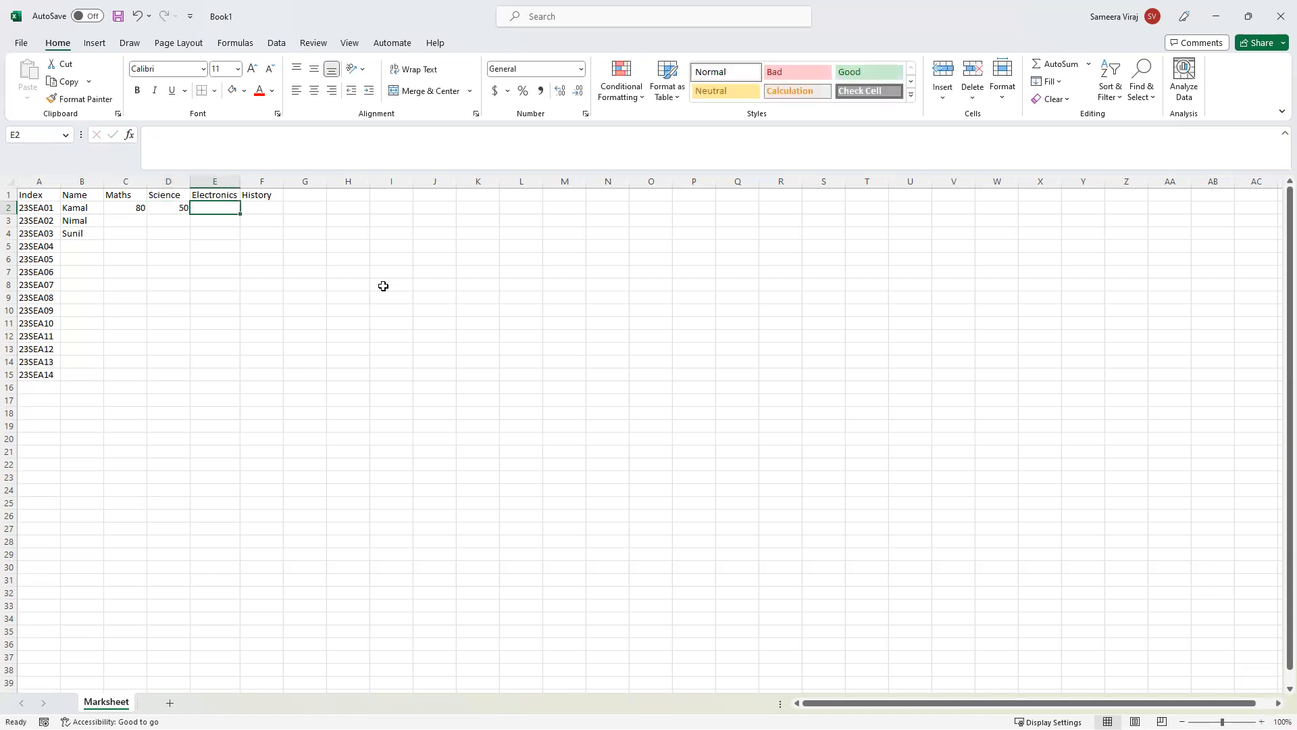
{"action": "type", "text": "70"}
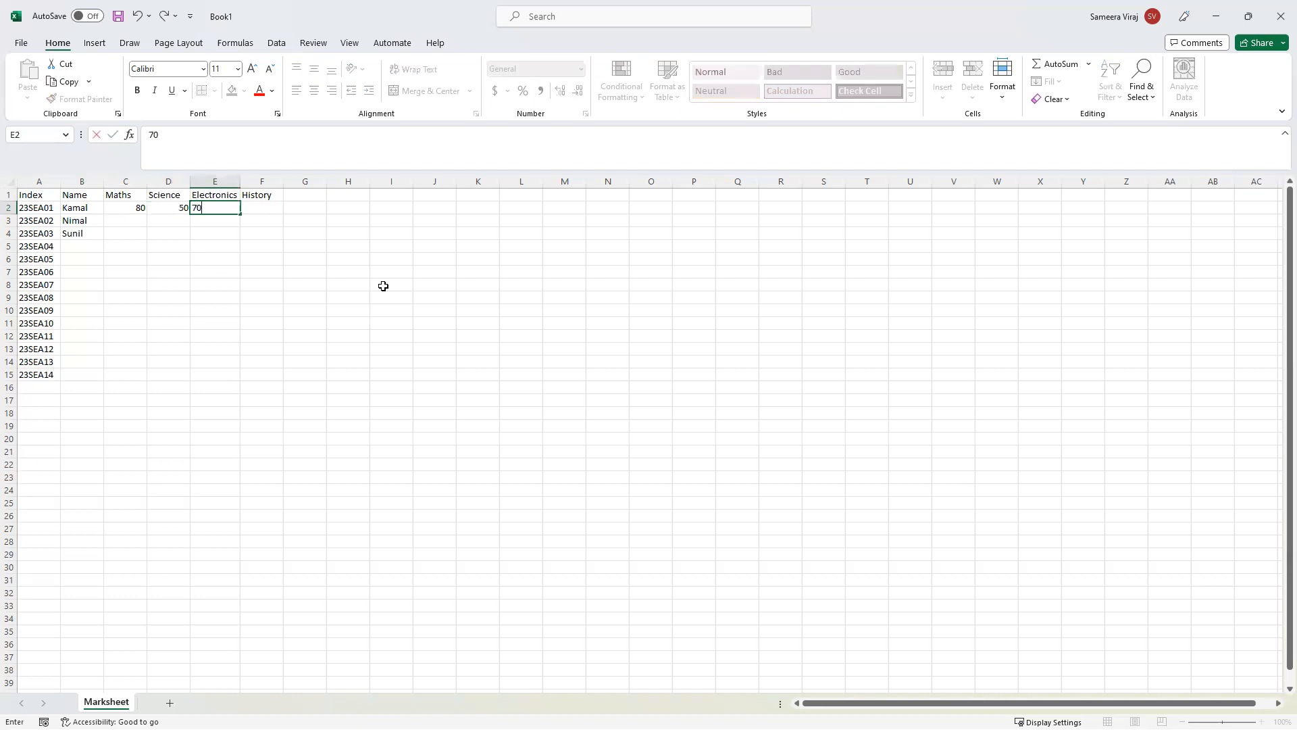
{"action": "key", "text": "Tab"}
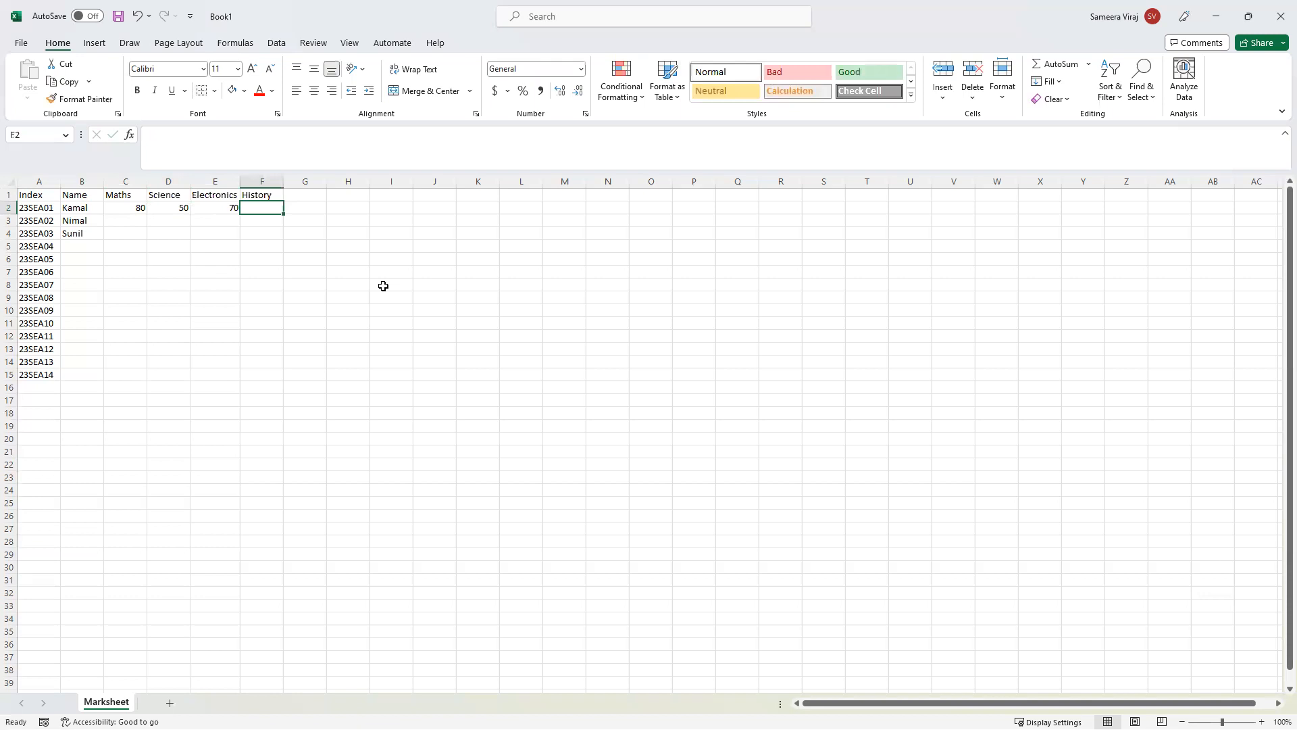
{"action": "type", "text": "85"}
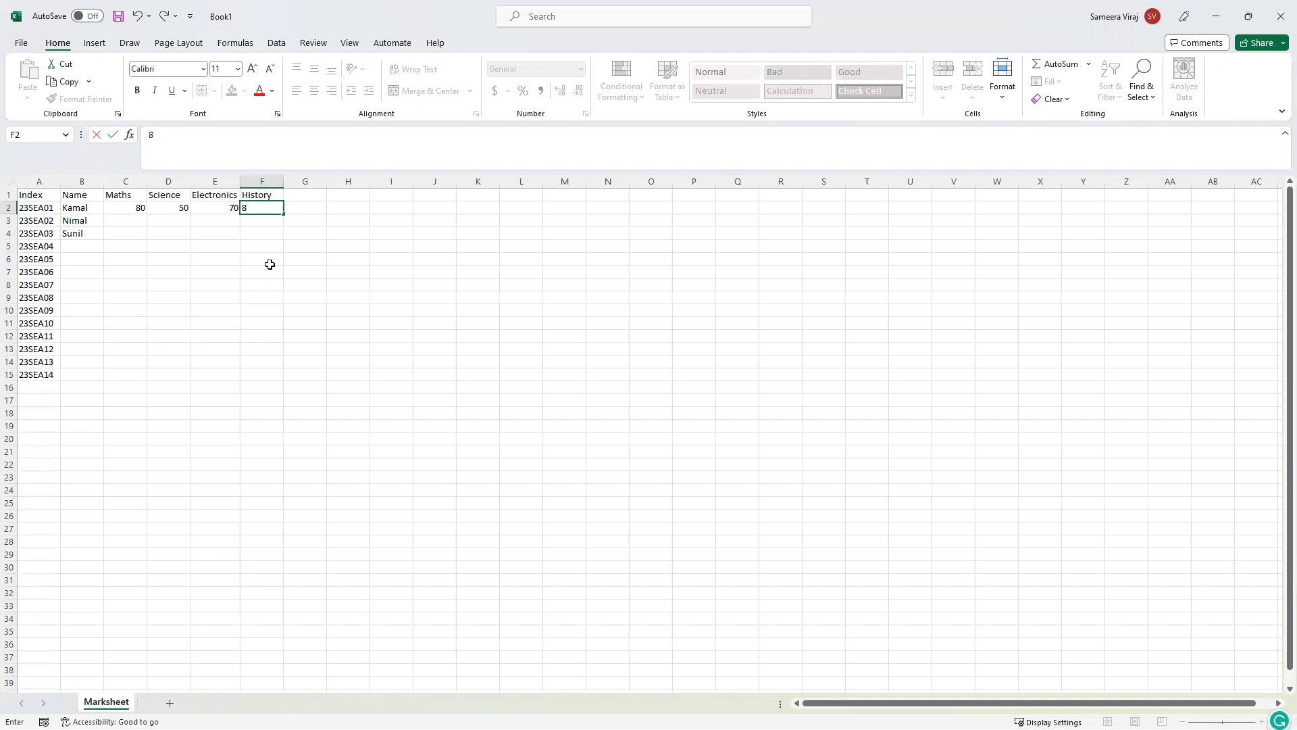
{"action": "type", "text": "5"}
{"action": "key", "text": "Return"}
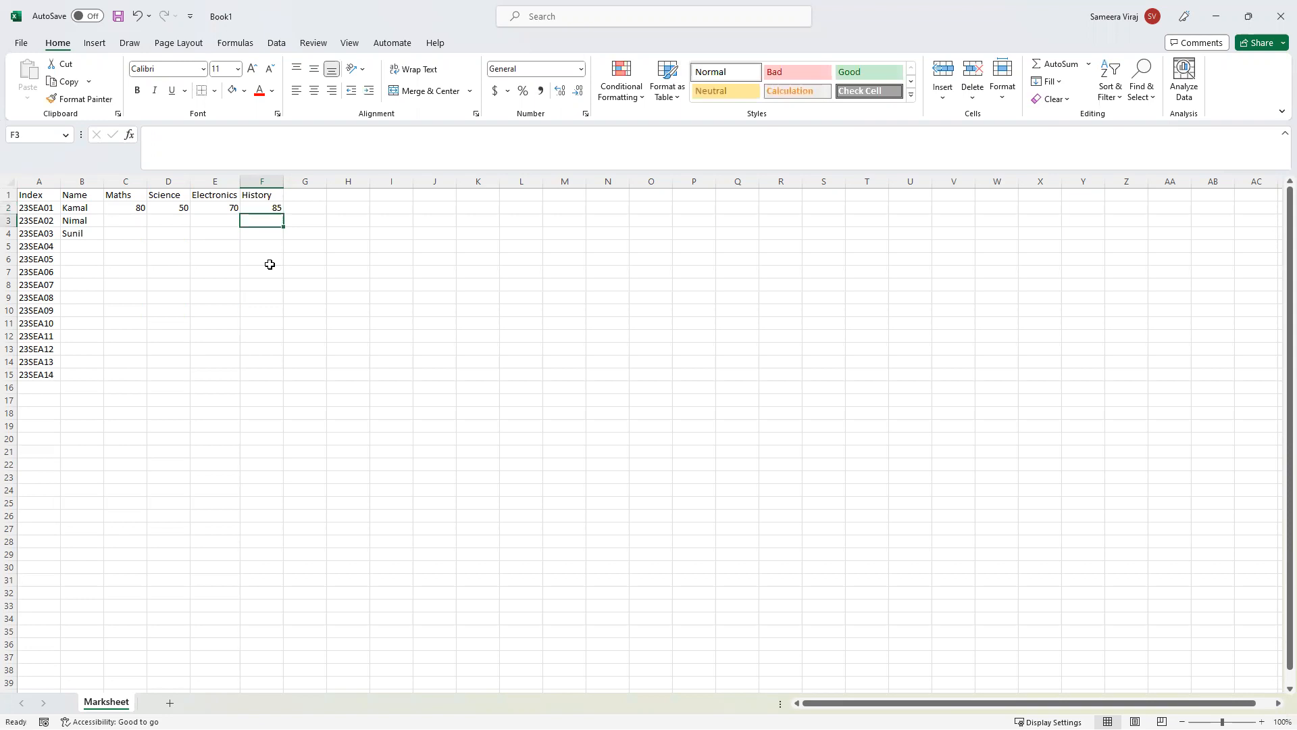
Enter the second student's marks in row 3: Maths 75, Science 70, Electronics 65 and History 55.
{"action": "key", "text": "Left"}
{"action": "key", "text": "Left"}
{"action": "key", "text": "Left"}
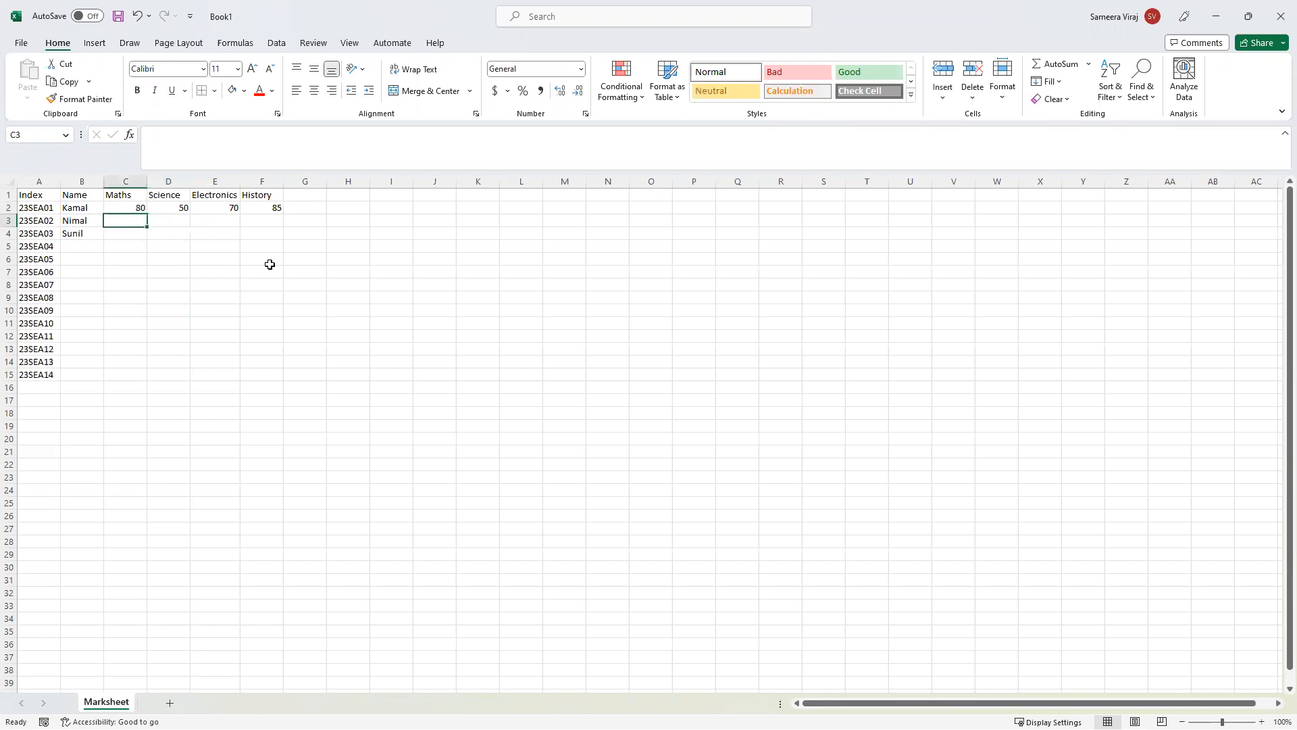
{"action": "type", "text": "75"}
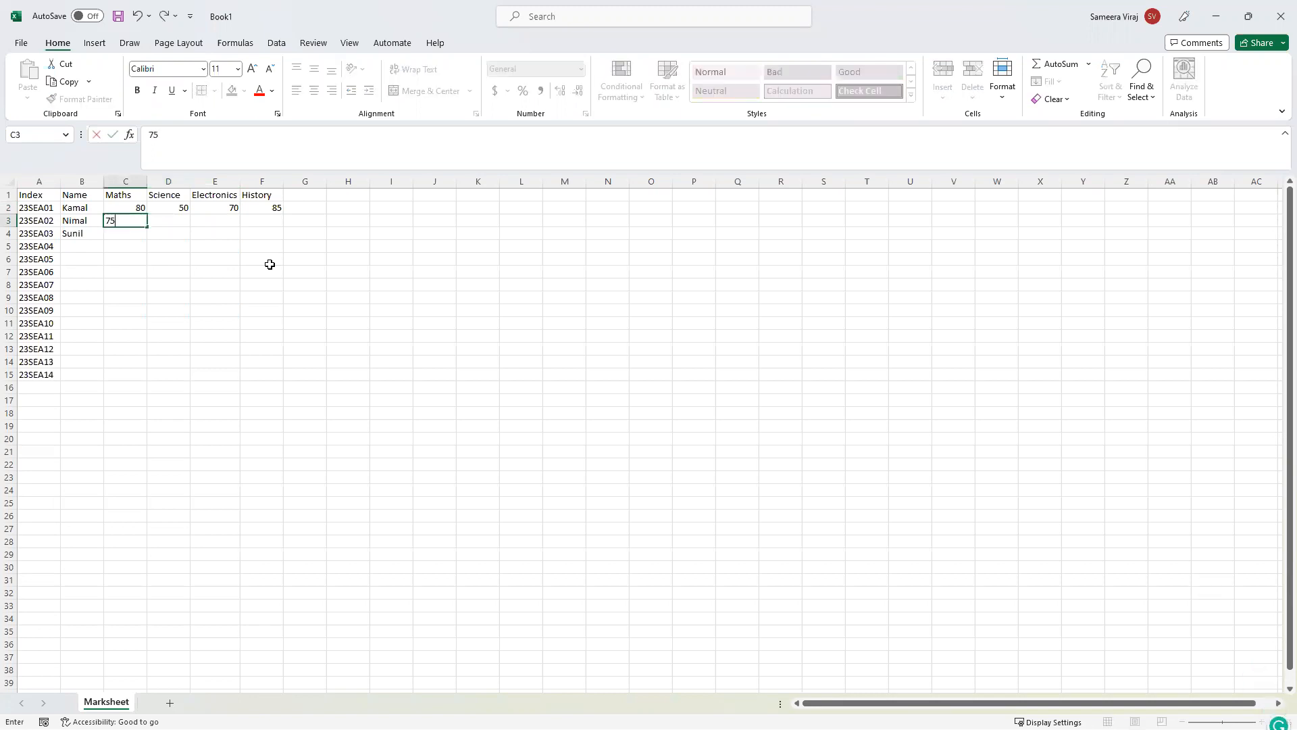
{"action": "key", "text": "Tab"}
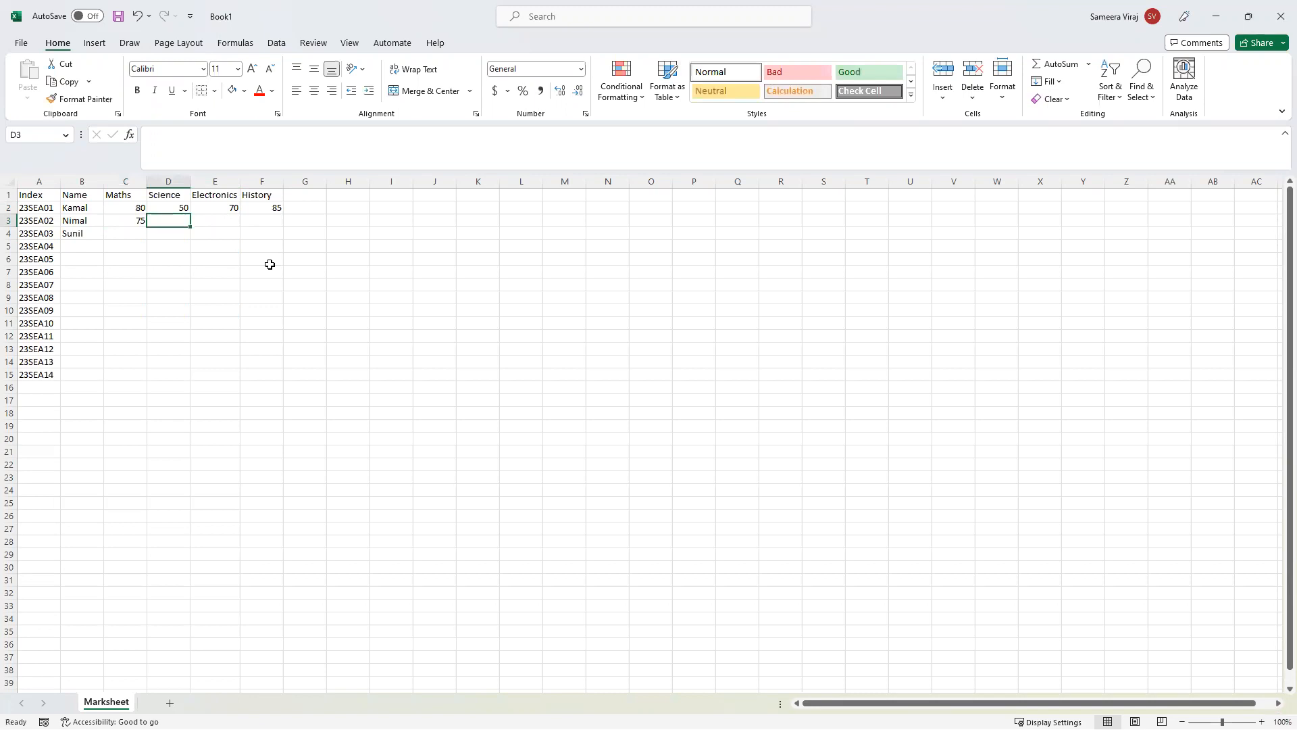
{"action": "type", "text": "70"}
{"action": "key", "text": "Tab"}
{"action": "type", "text": "65"}
{"action": "key", "text": "Tab"}
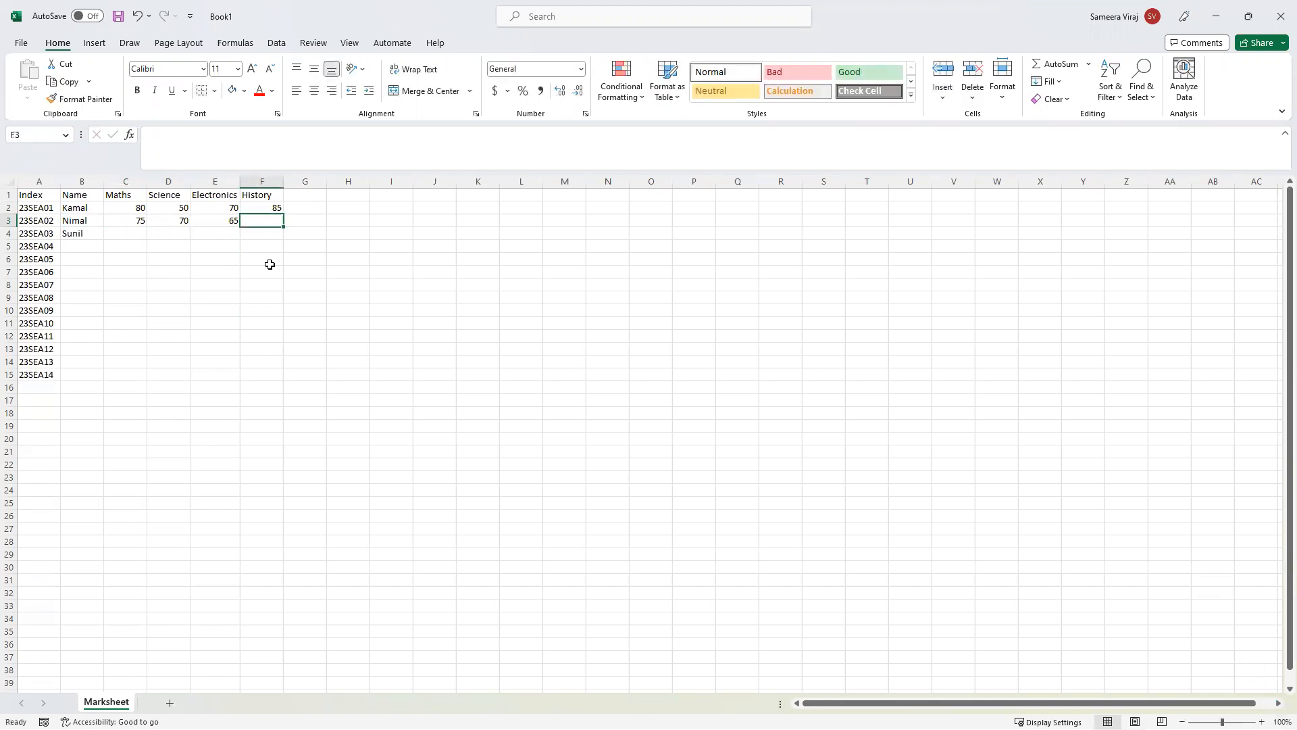
{"action": "type", "text": "55"}
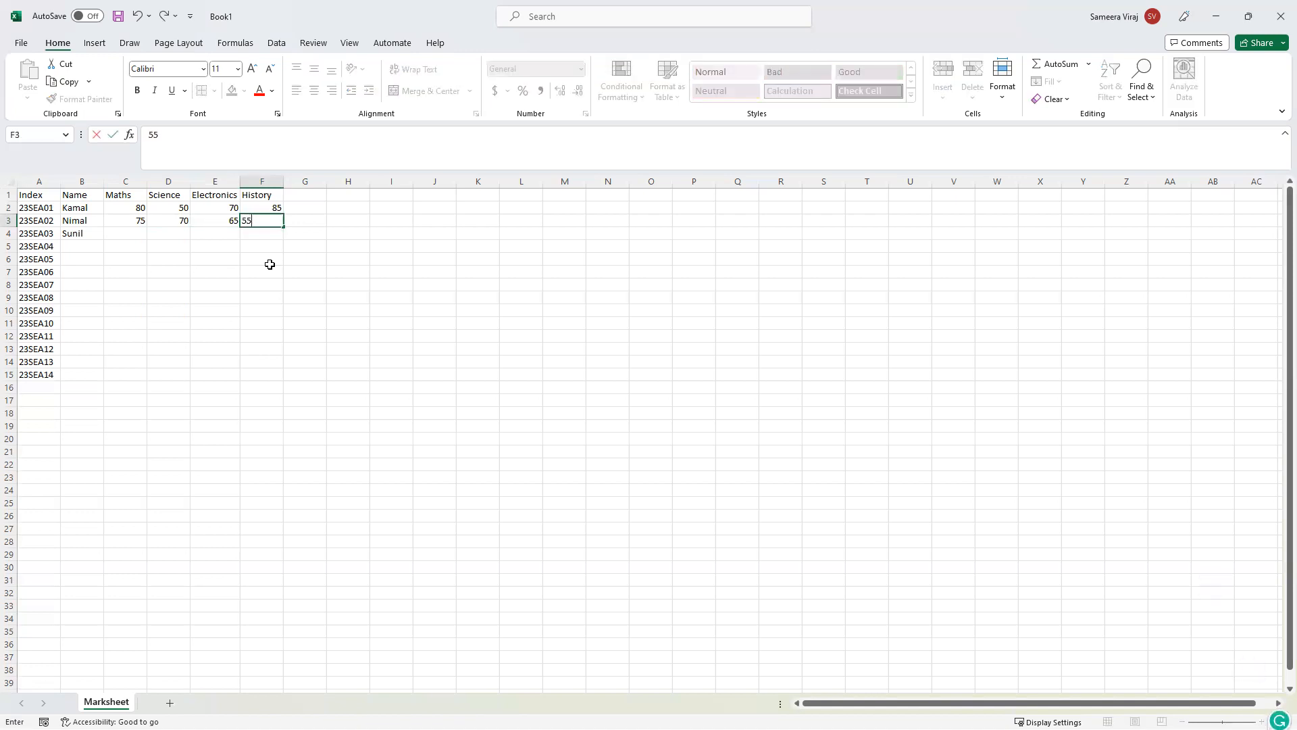
{"action": "key", "text": "Return"}
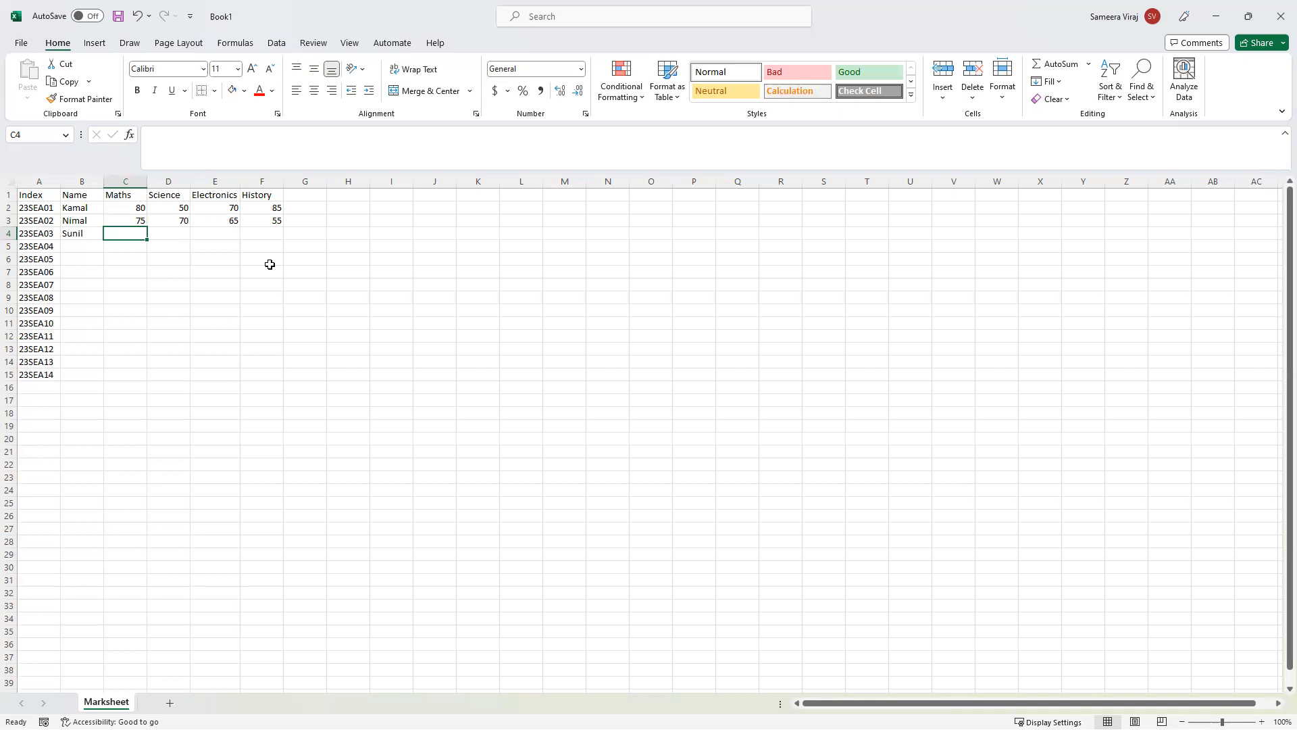
Enter the third student's marks in row 4: Maths 50, Science 72, Electronics 65 and History 58.
{"action": "type", "text": "50"}
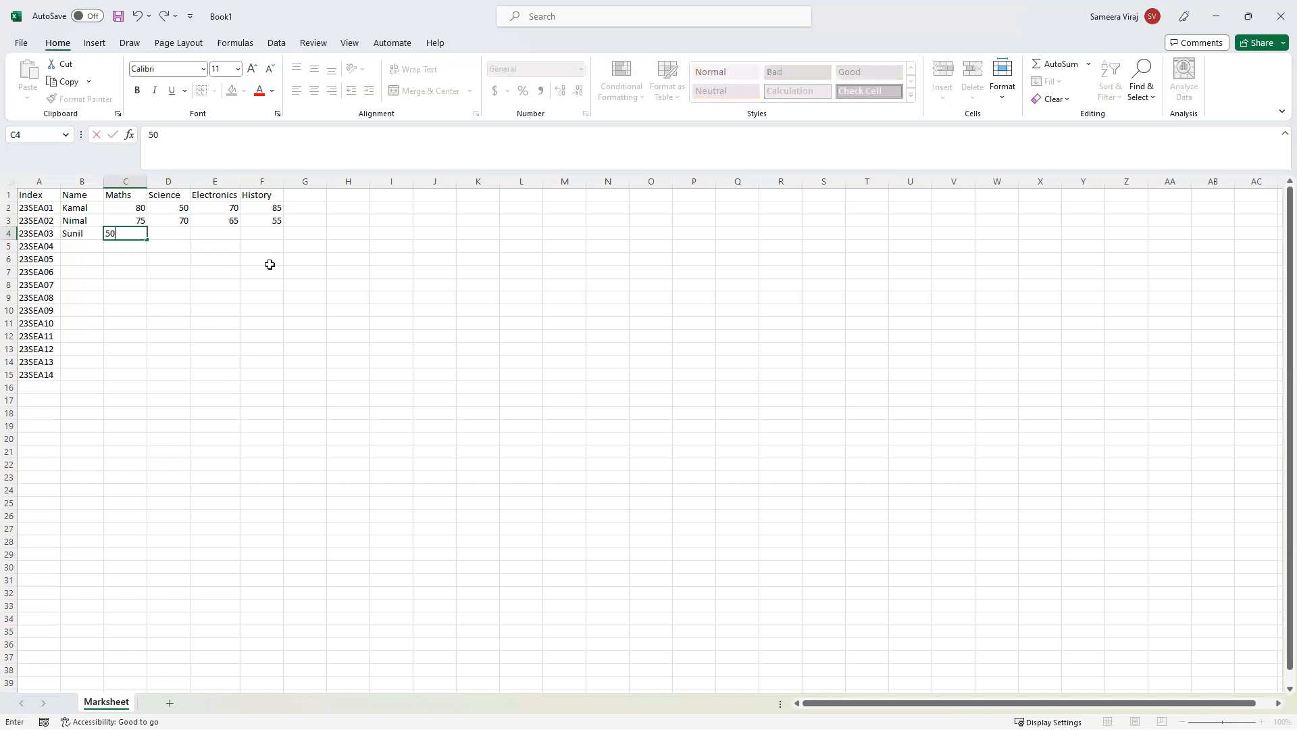
{"action": "key", "text": "Tab"}
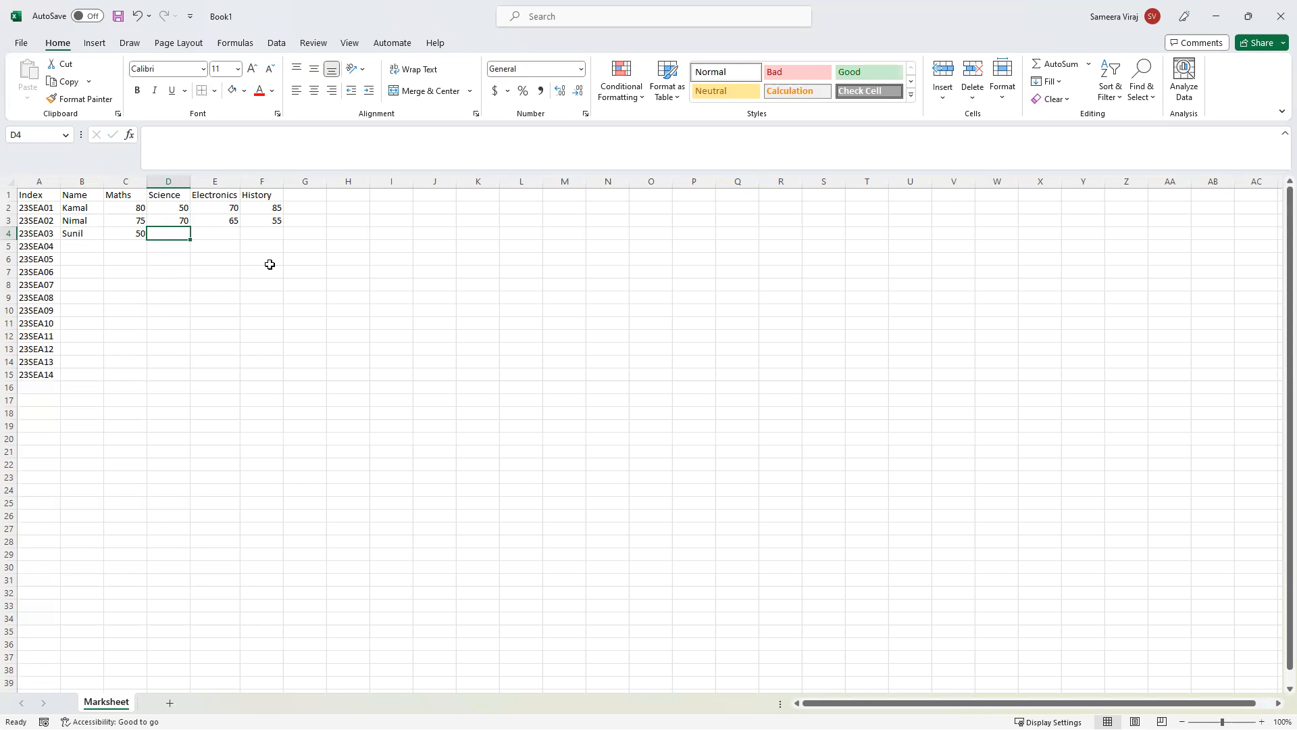
{"action": "type", "text": "72"}
{"action": "key", "text": "Tab"}
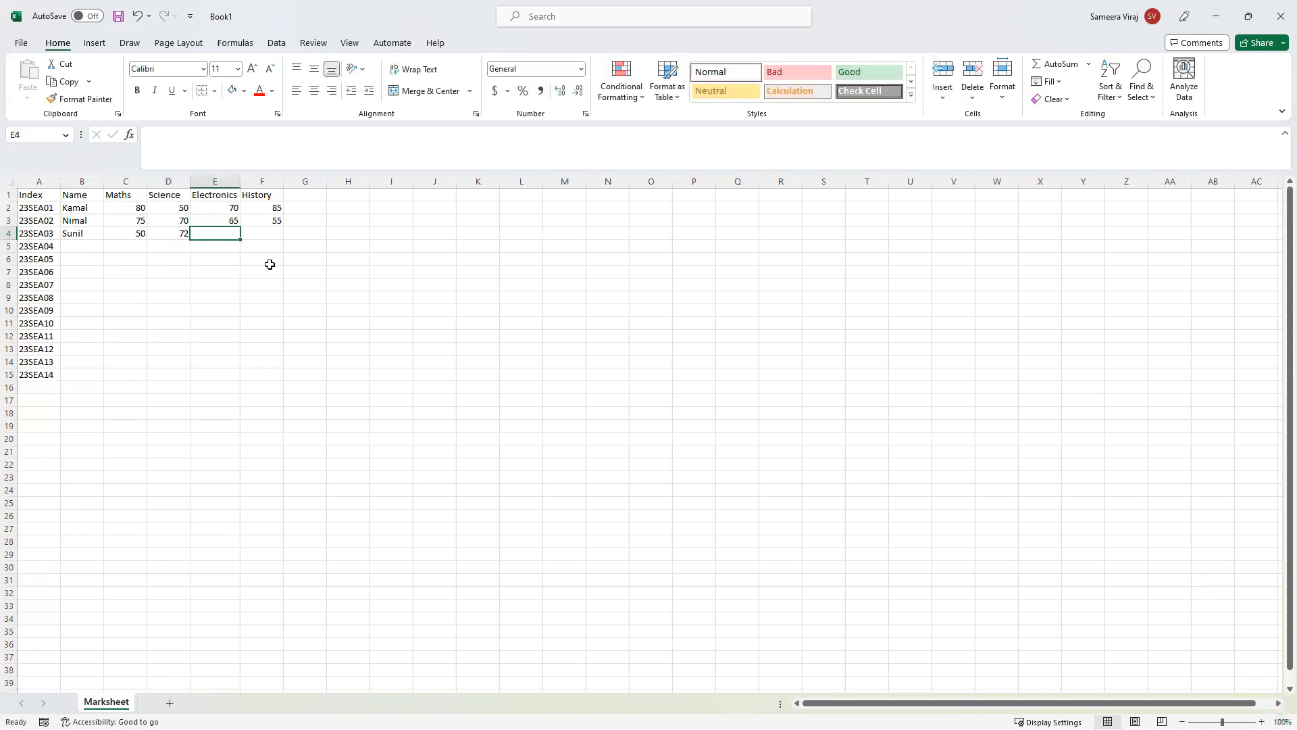
{"action": "type", "text": "65"}
{"action": "key", "text": "Tab"}
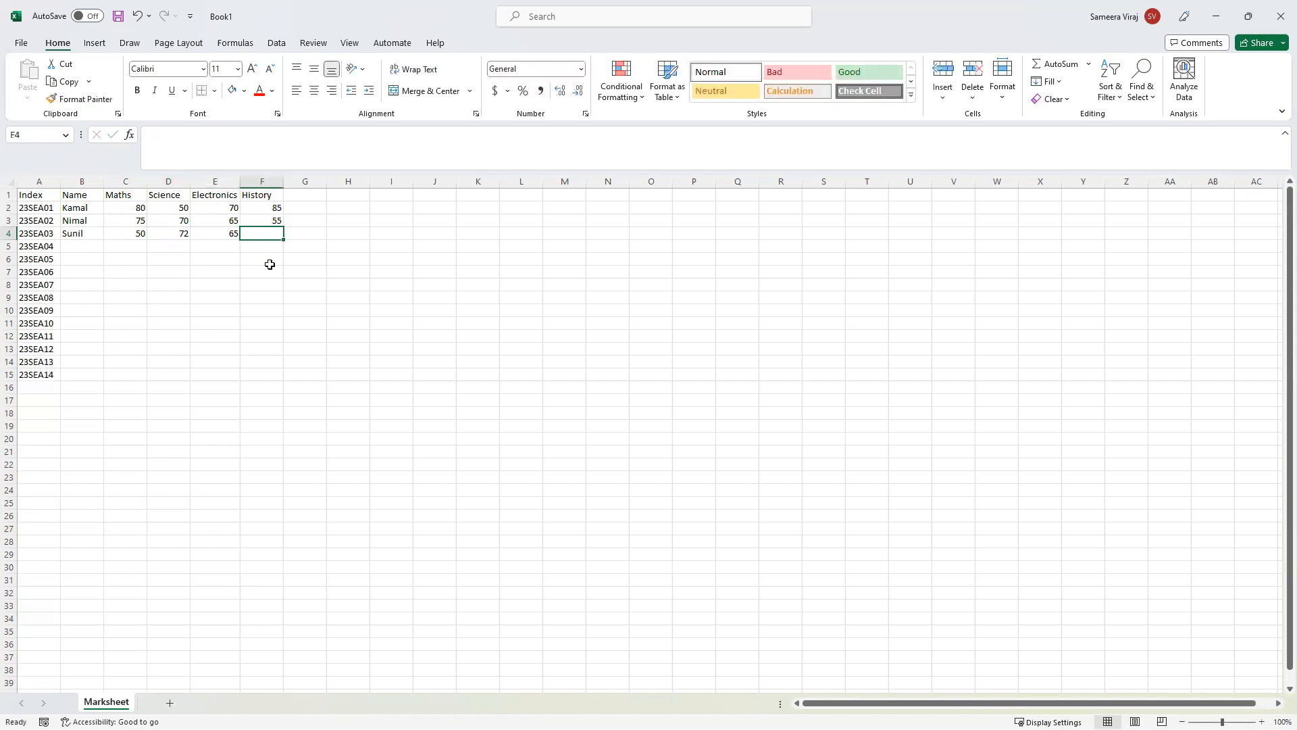
{"action": "type", "text": "58"}
{"action": "key", "text": "Return"}
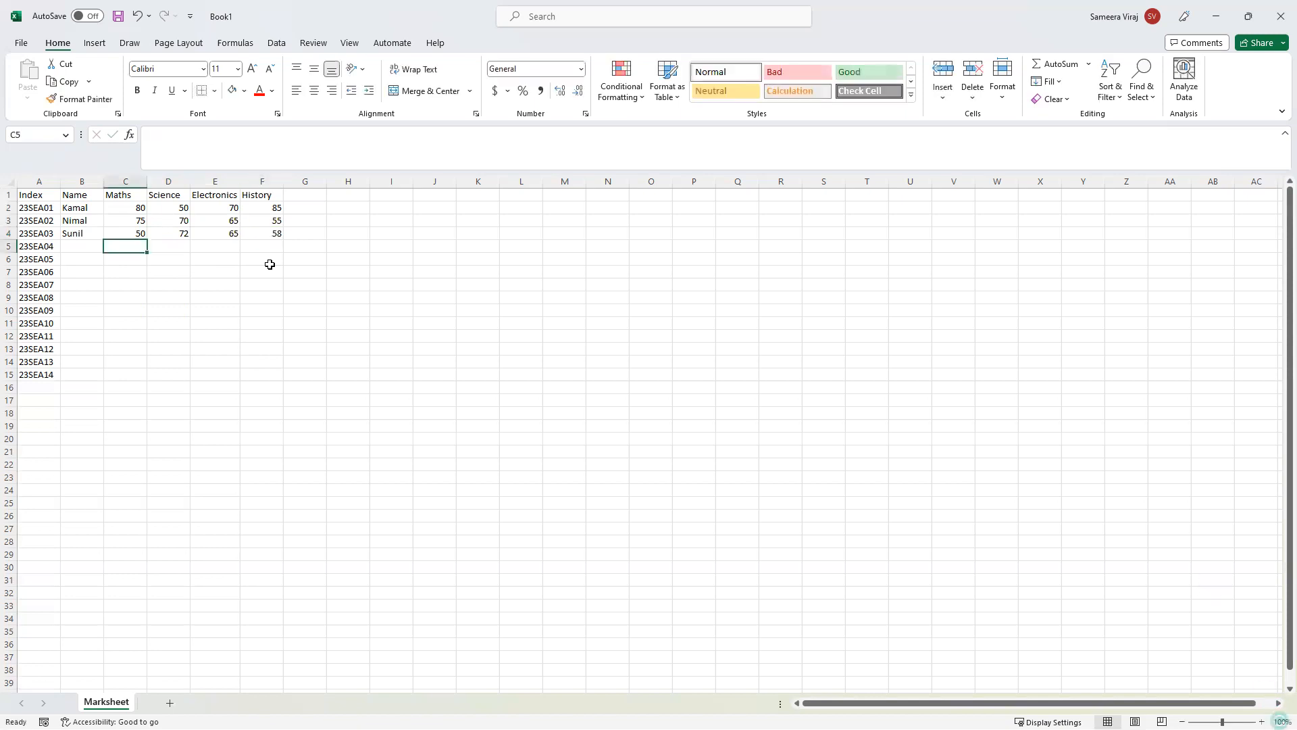
Enter the first names of the remaining eleven students in cells B5 to B15 of the Name column.
{"action": "left_click", "coordinate": [87, 252]}
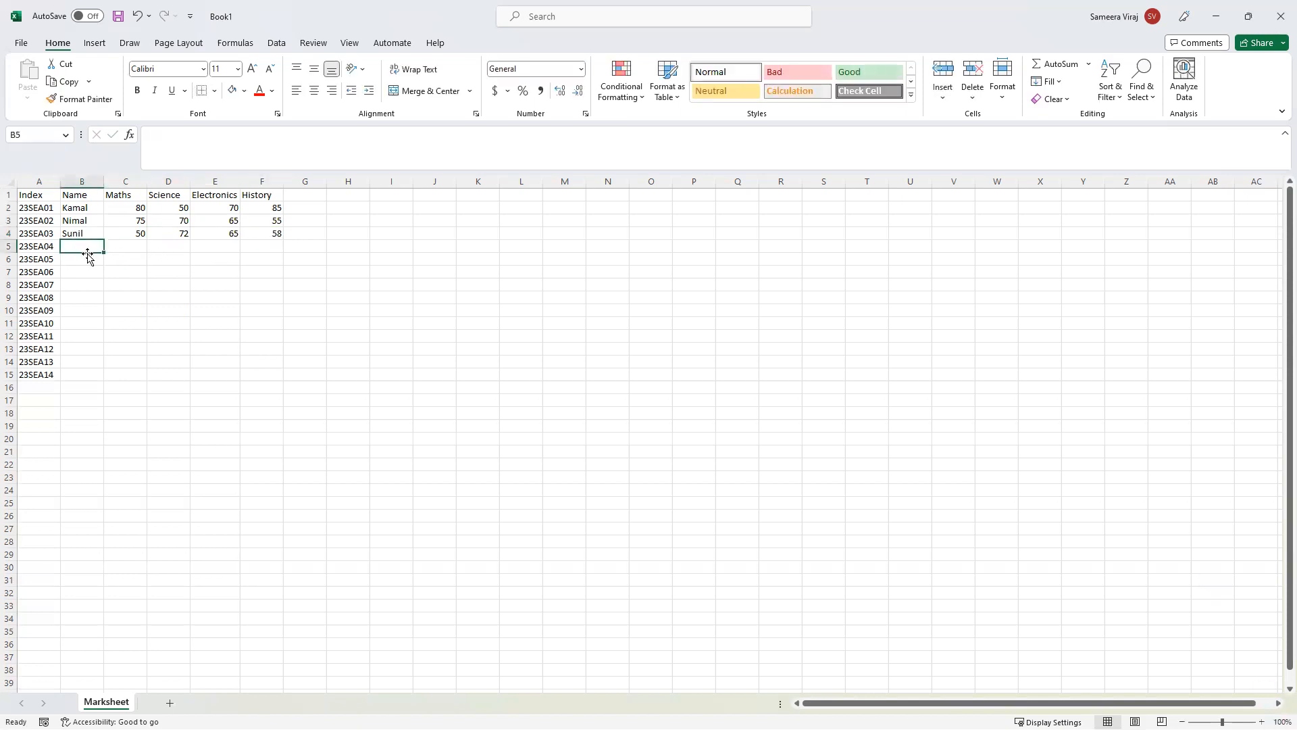
{"action": "type", "text": "H="}
{"action": "key", "text": "BackSpace"}
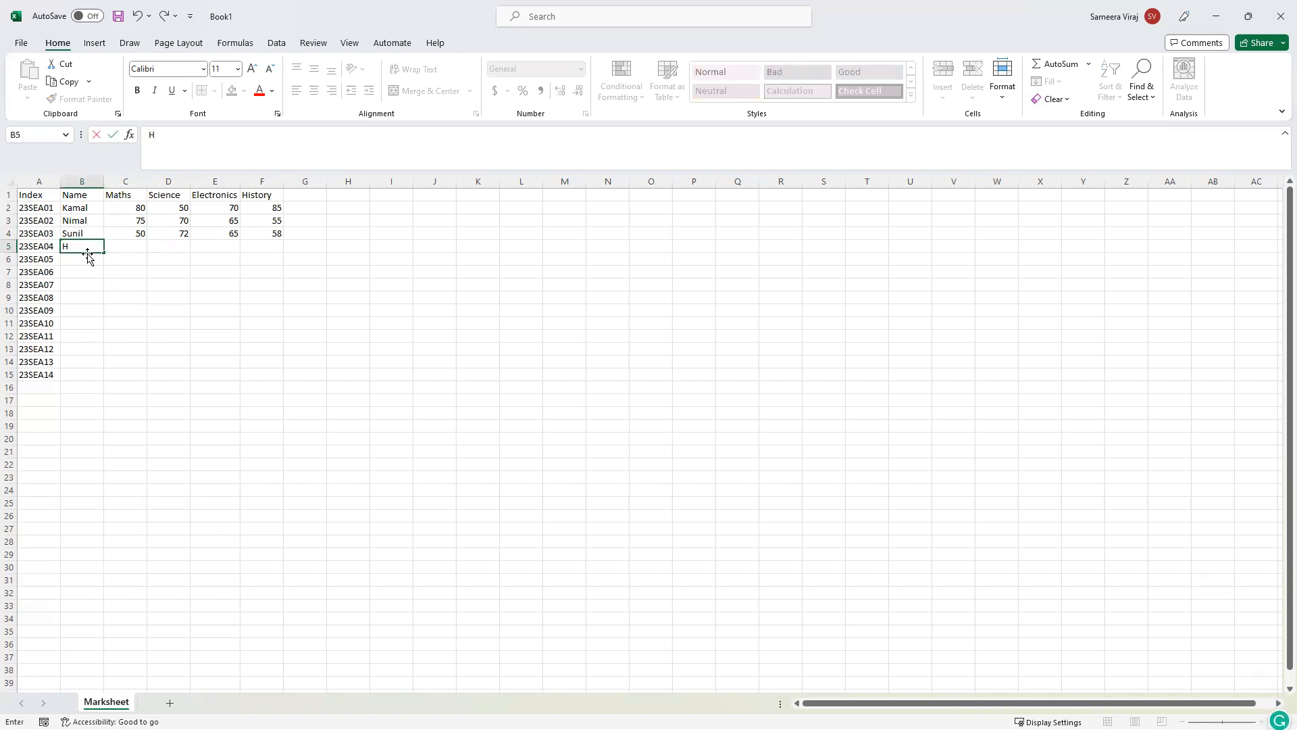
{"action": "type", "text": "arsha"}
{"action": "key", "text": "Return"}
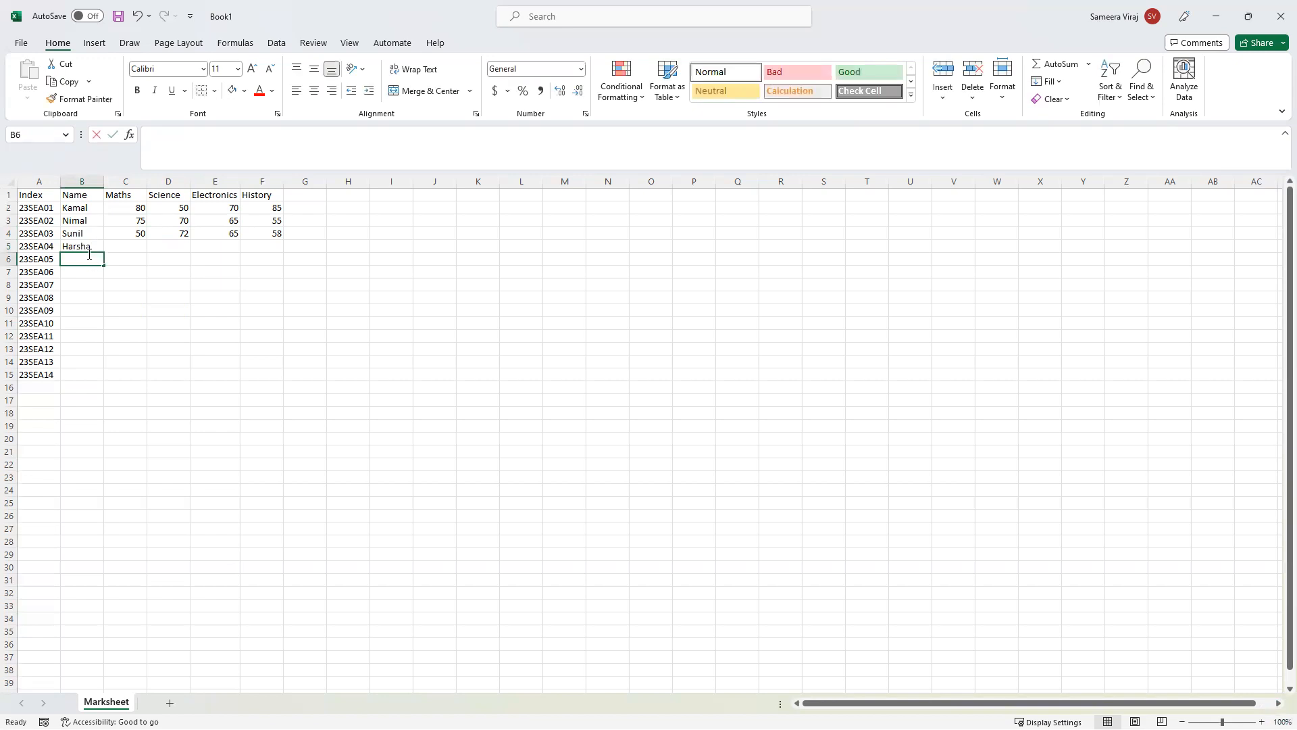
{"action": "type", "text": "Gayani"}
{"action": "key", "text": "Return"}
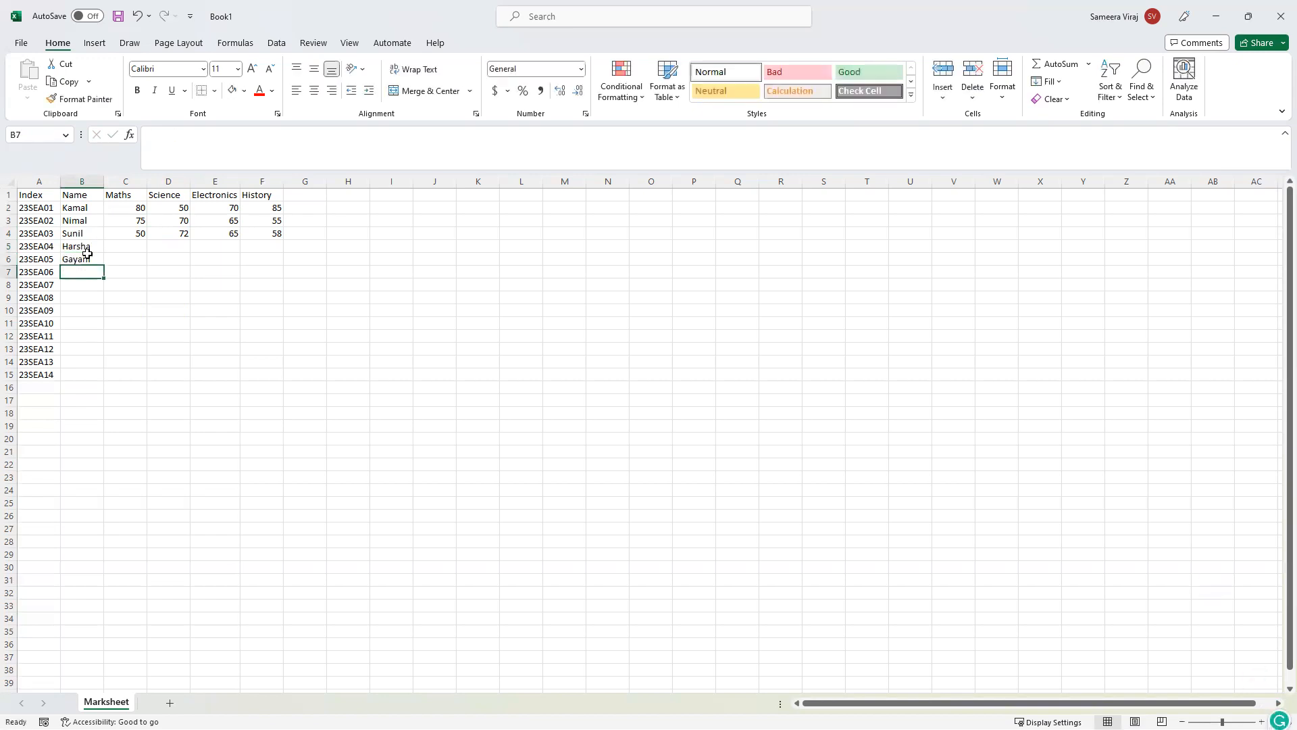
{"action": "type", "text": "Ka"}
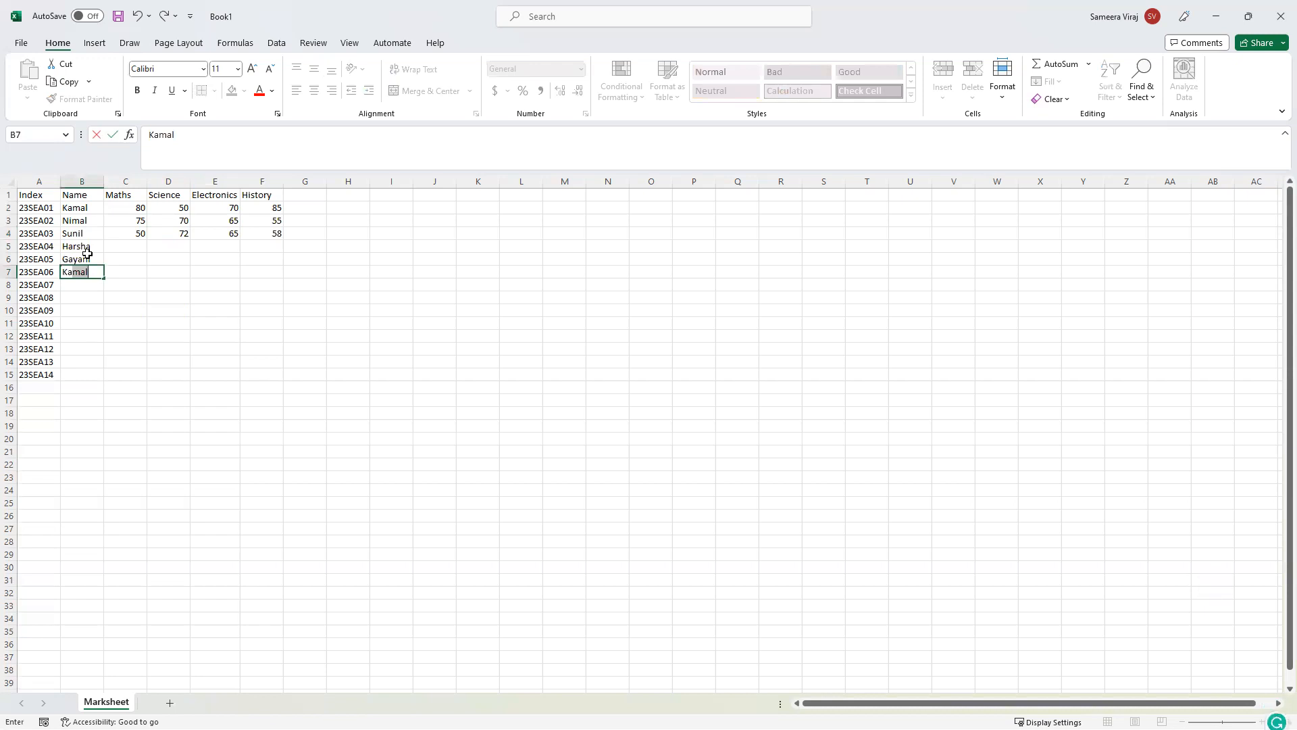
{"action": "key", "text": "BackSpace"}
{"action": "key", "text": "BackSpace"}
{"action": "type", "text": "elum"}
{"action": "key", "text": "Return"}
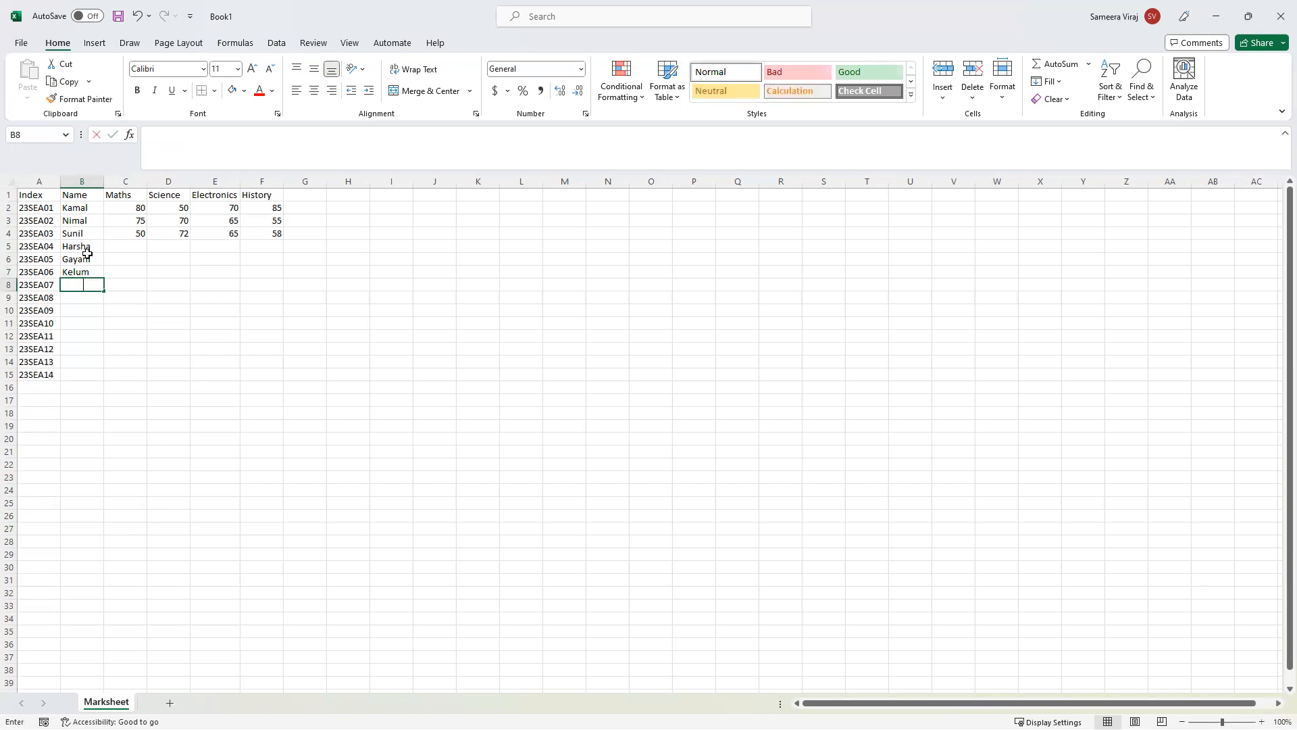
{"action": "type", "text": "S"}
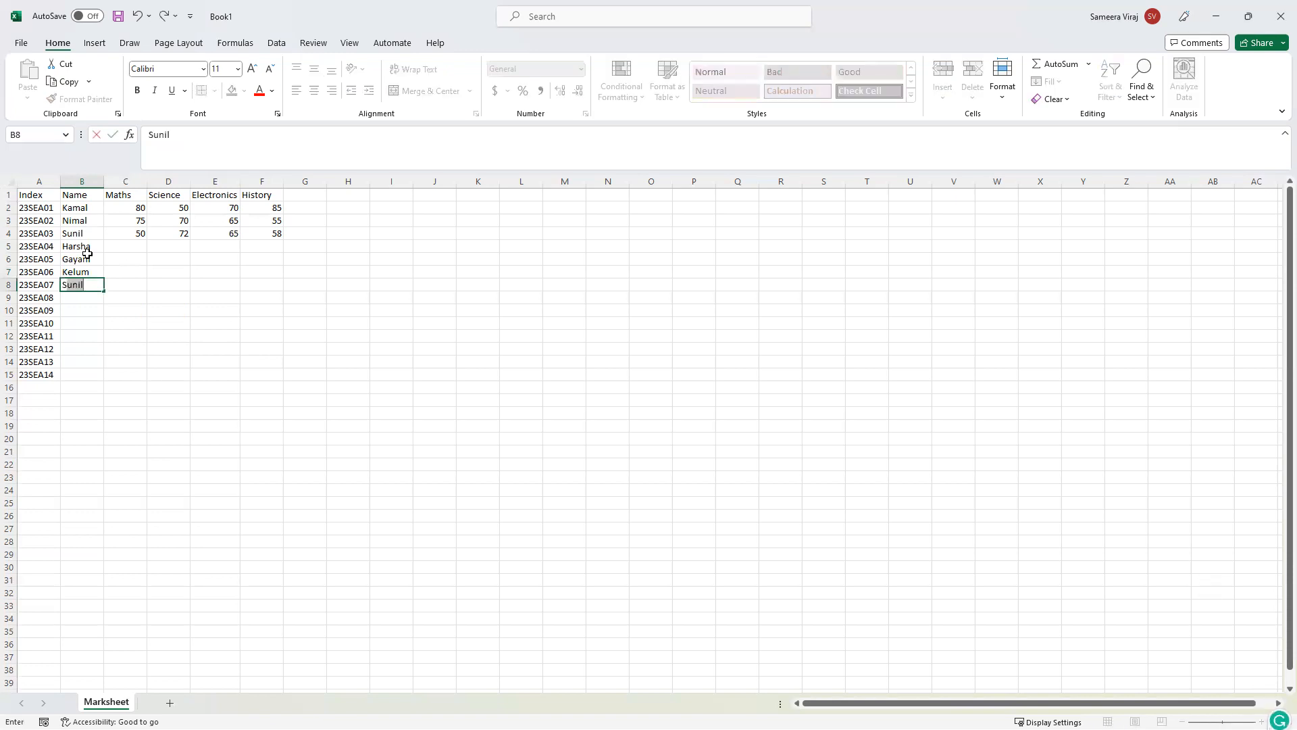
{"action": "type", "text": "upun"}
{"action": "key", "text": "Return"}
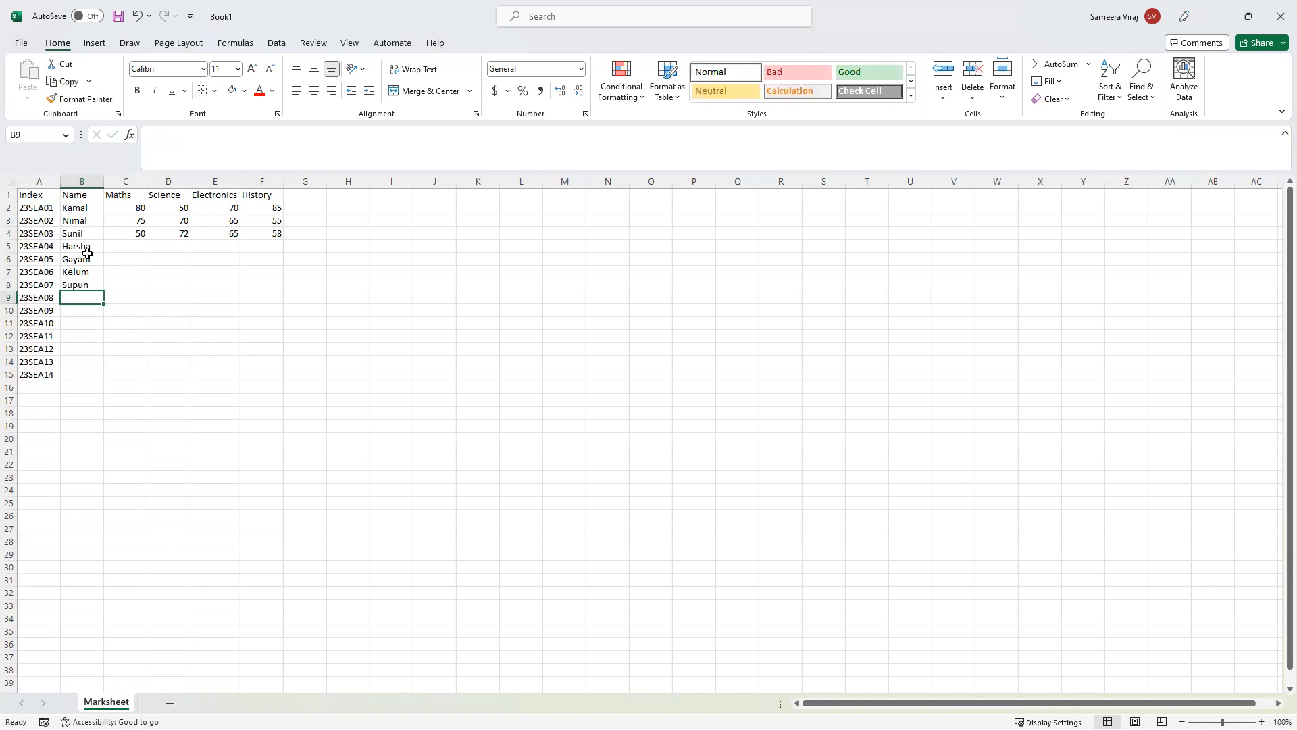
{"action": "type", "text": "Kamala"}
{"action": "key", "text": "Return"}
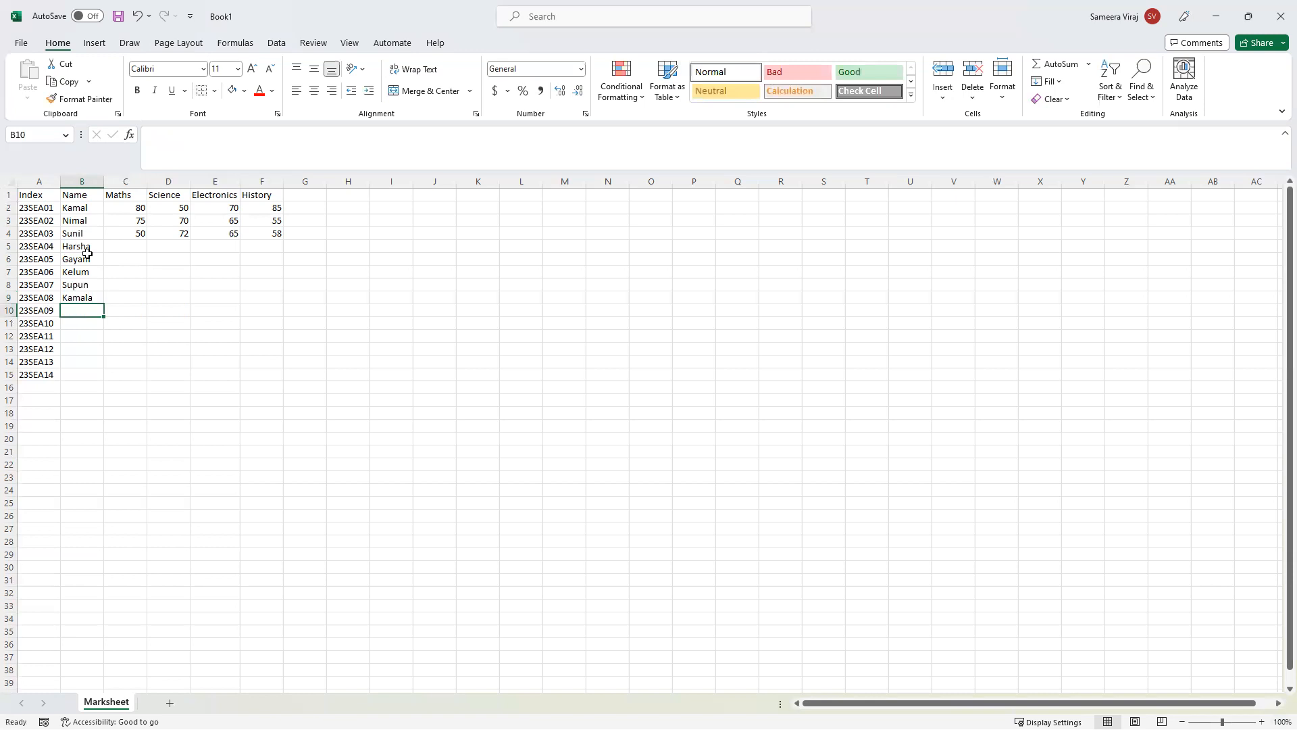
{"action": "type", "text": "Nir"}
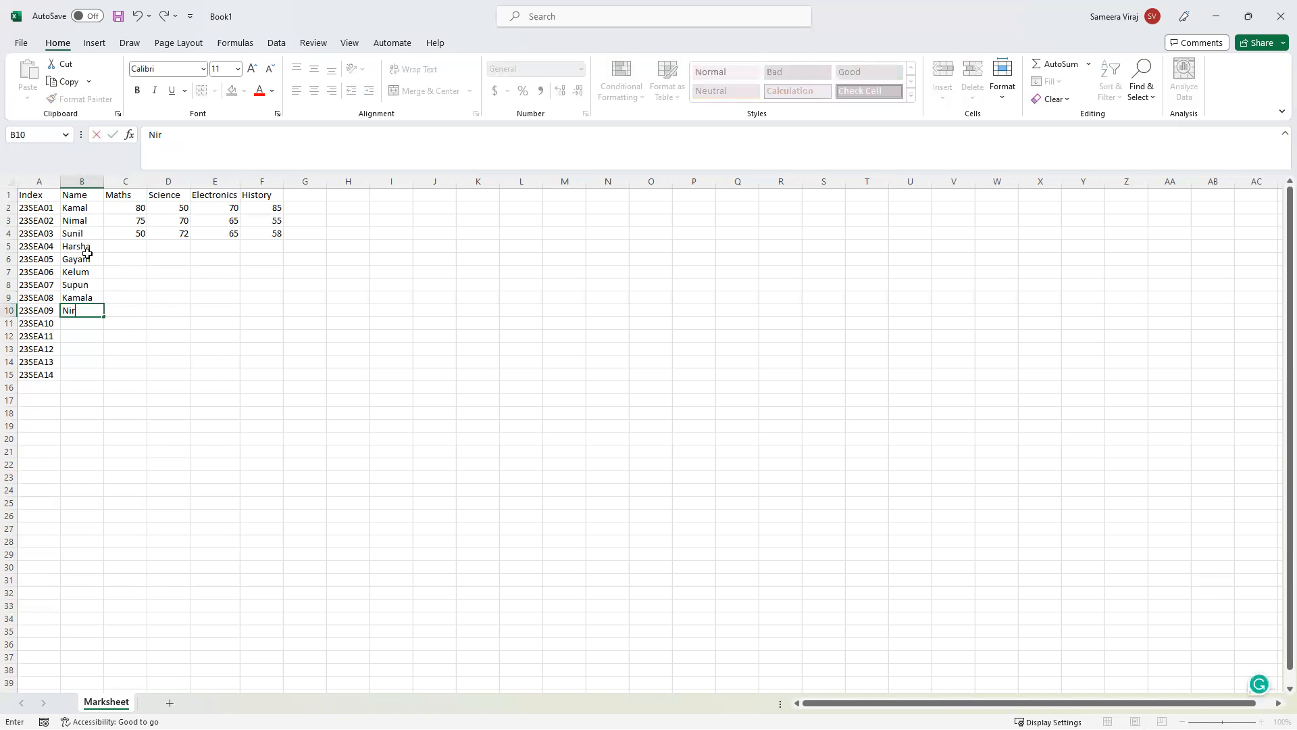
{"action": "type", "text": "osha"}
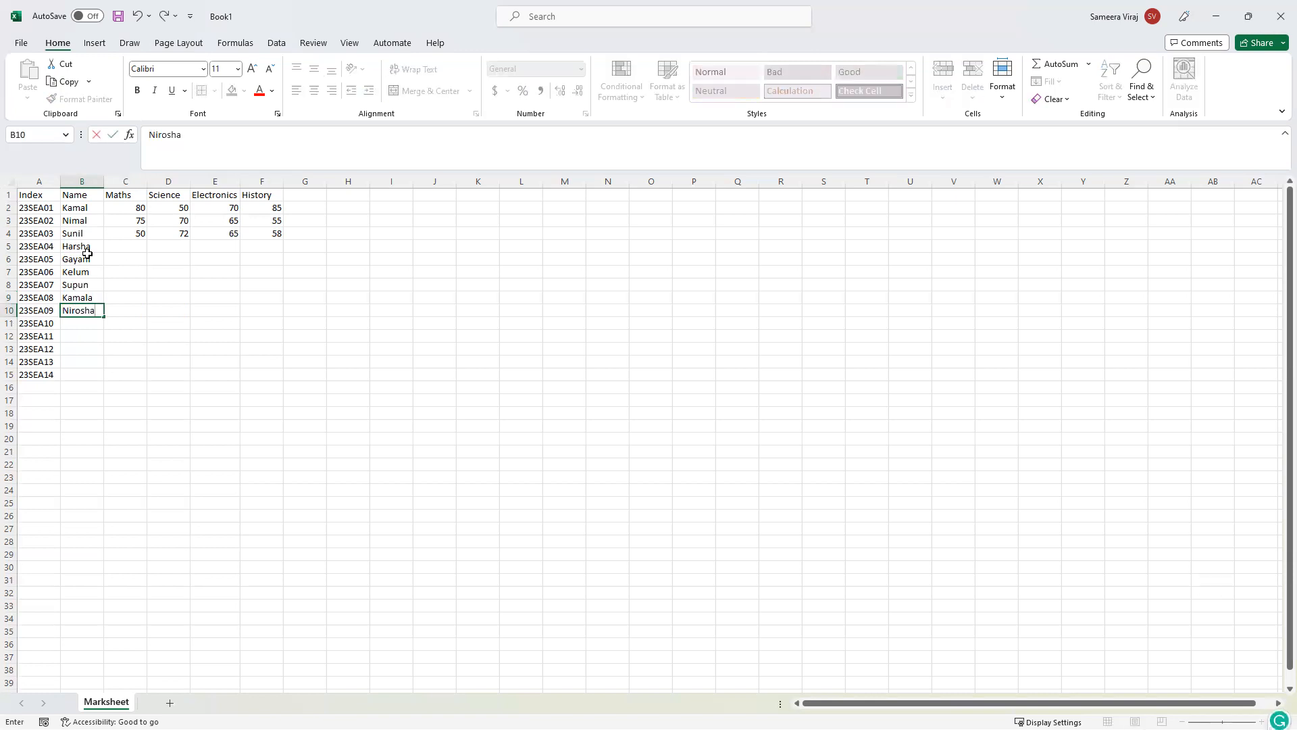
{"action": "key", "text": "Return"}
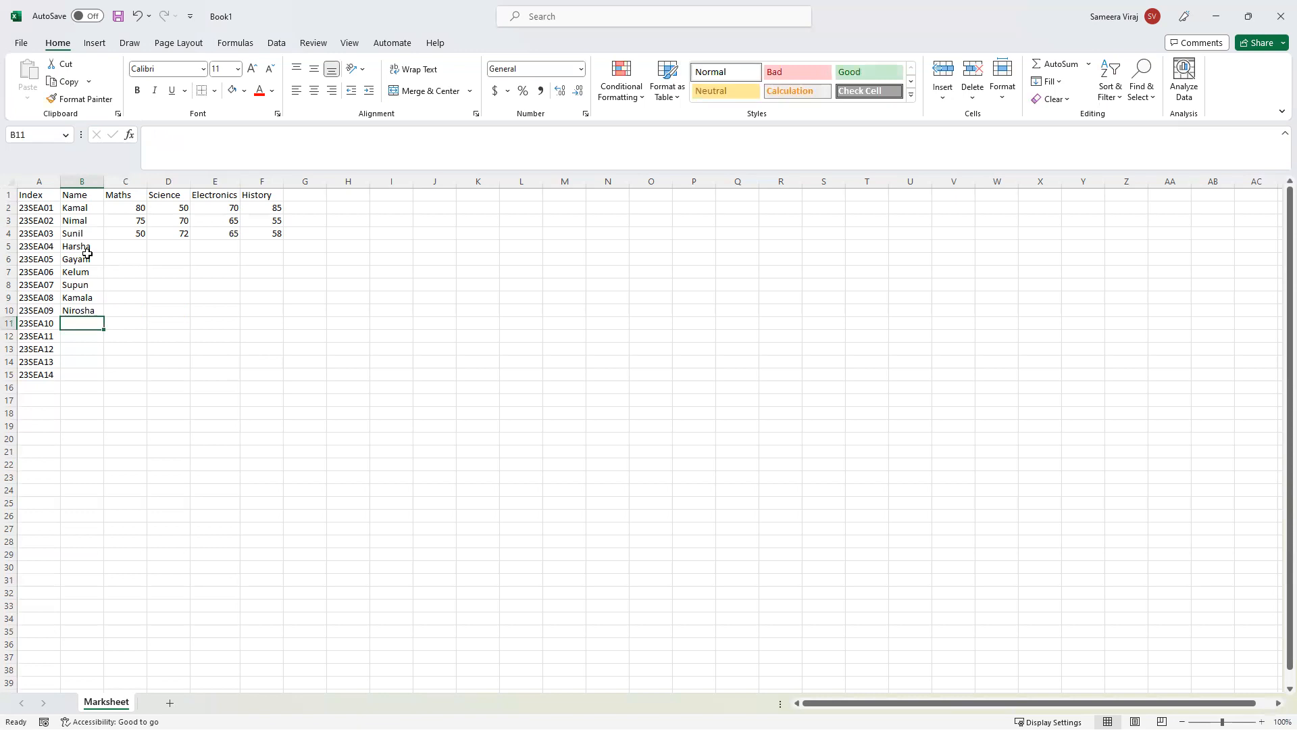
{"action": "type", "text": "Sahan"}
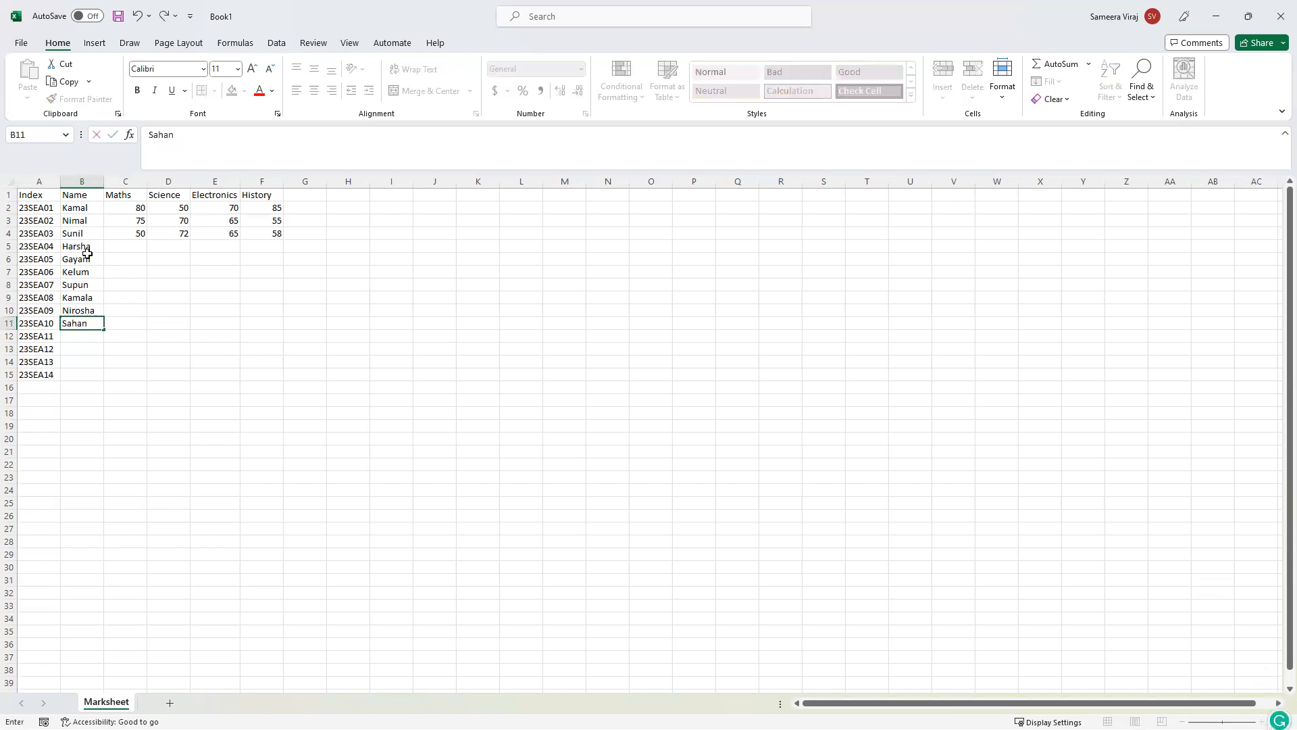
{"action": "key", "text": "Return"}
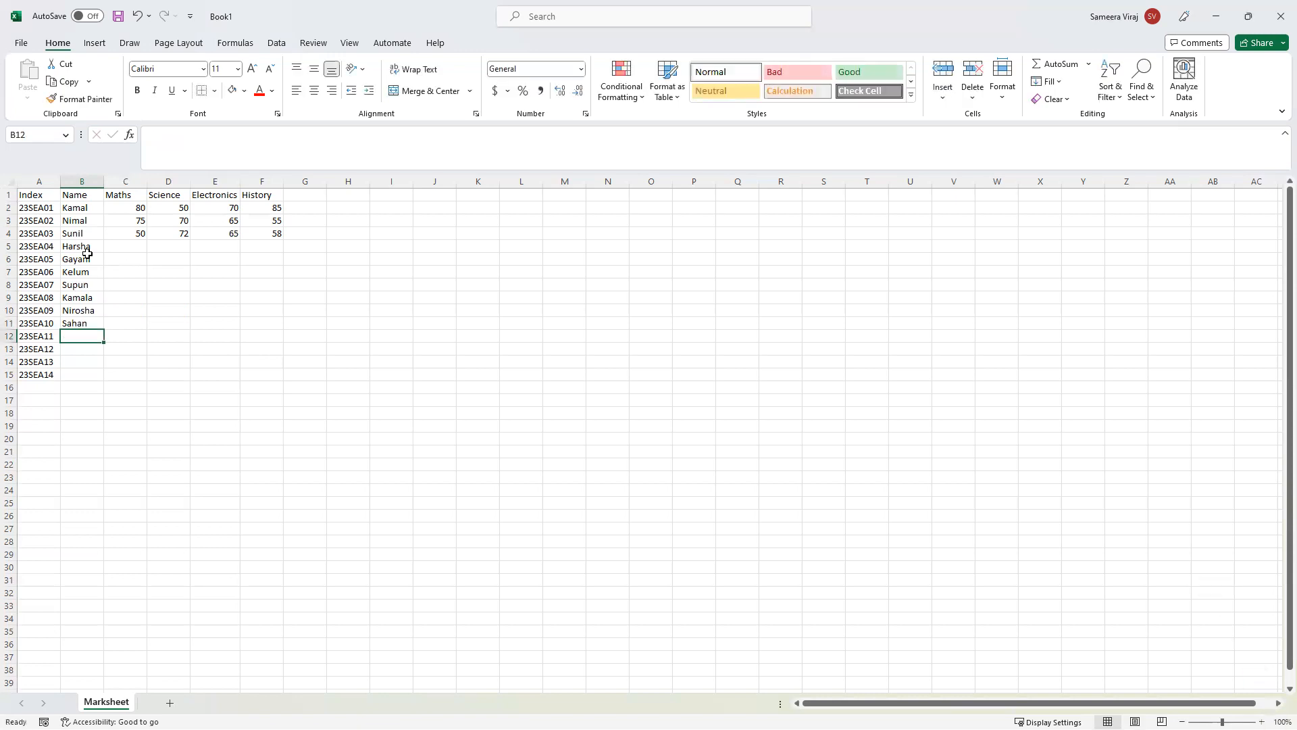
{"action": "type", "text": "Pamod"}
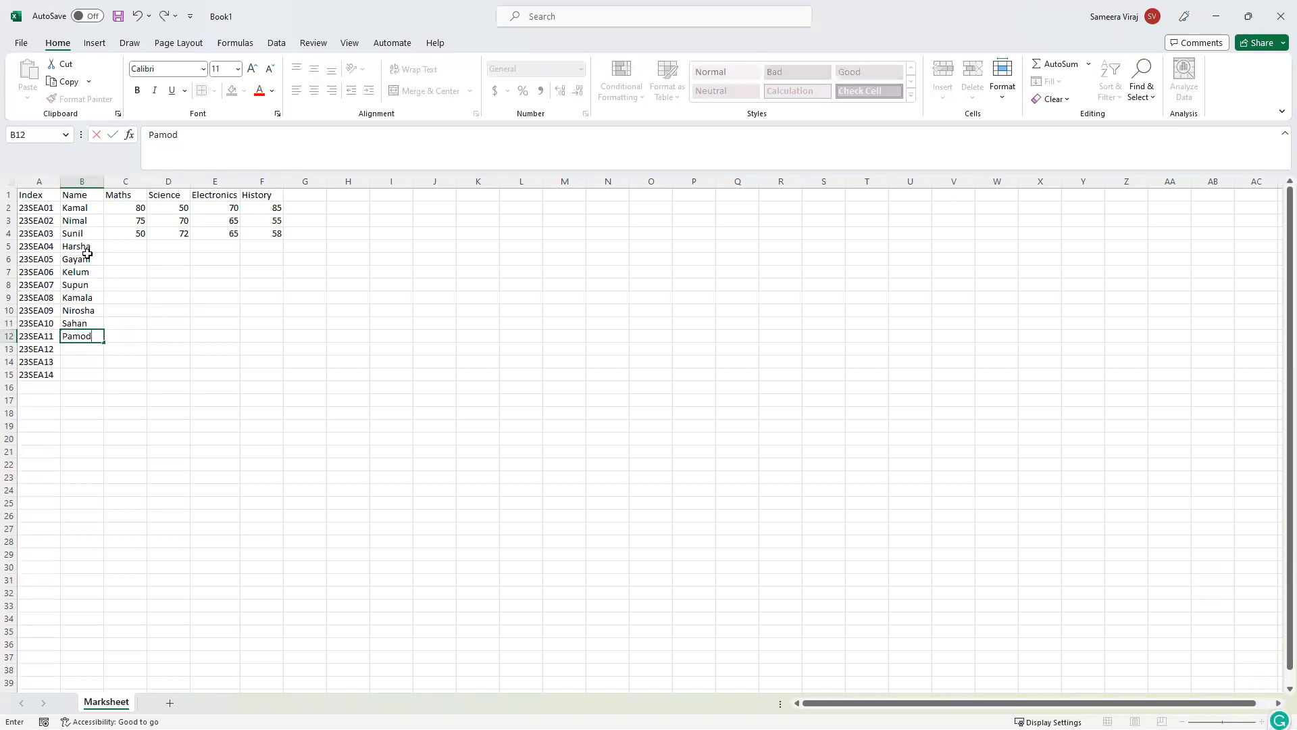
{"action": "key", "text": "Return"}
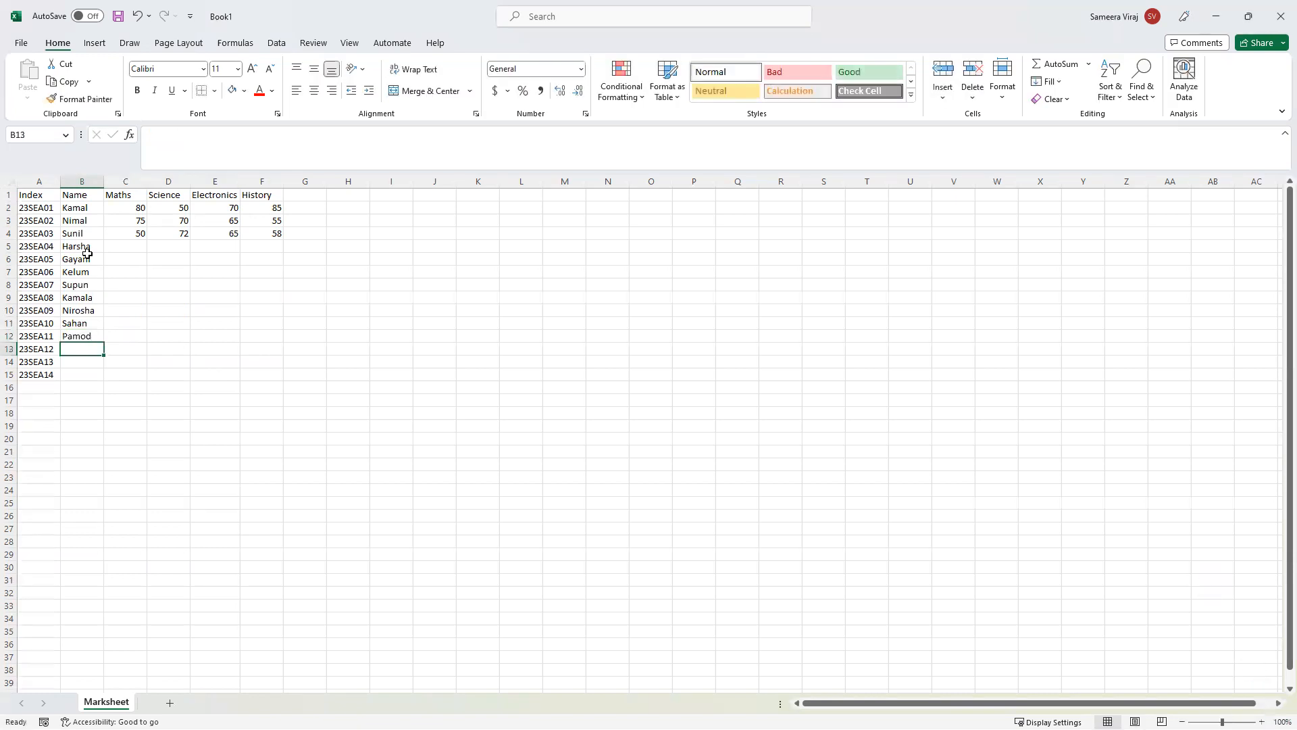
{"action": "type", "text": "Chamara"}
{"action": "key", "text": "Return"}
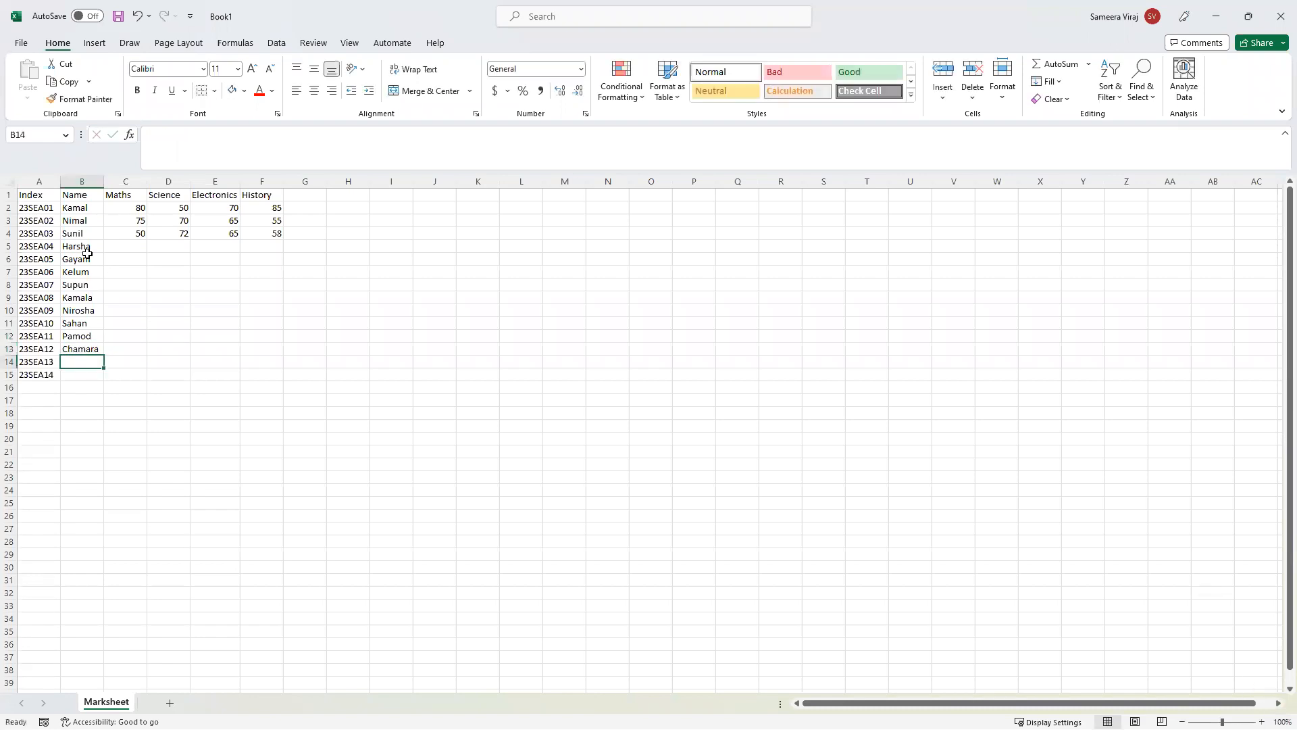
{"action": "type", "text": "Dis"}
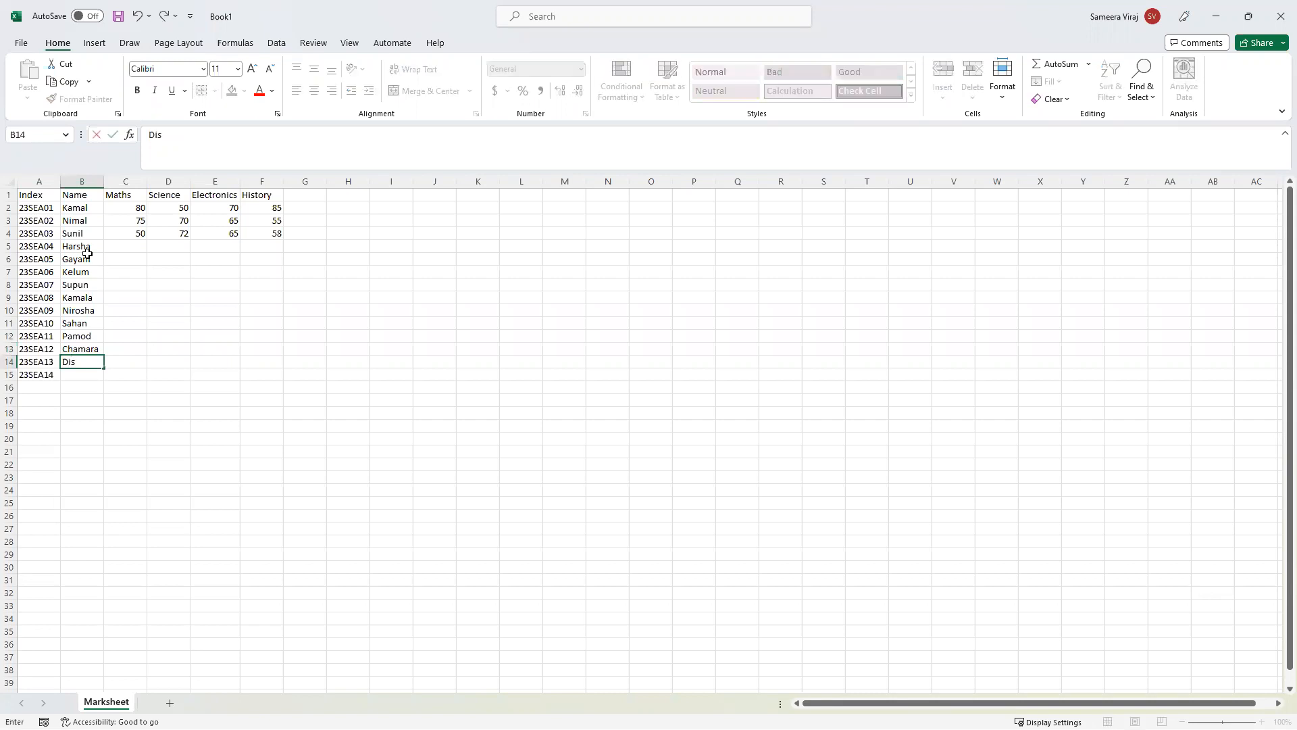
{"action": "type", "text": "ali"}
{"action": "key", "text": "Return"}
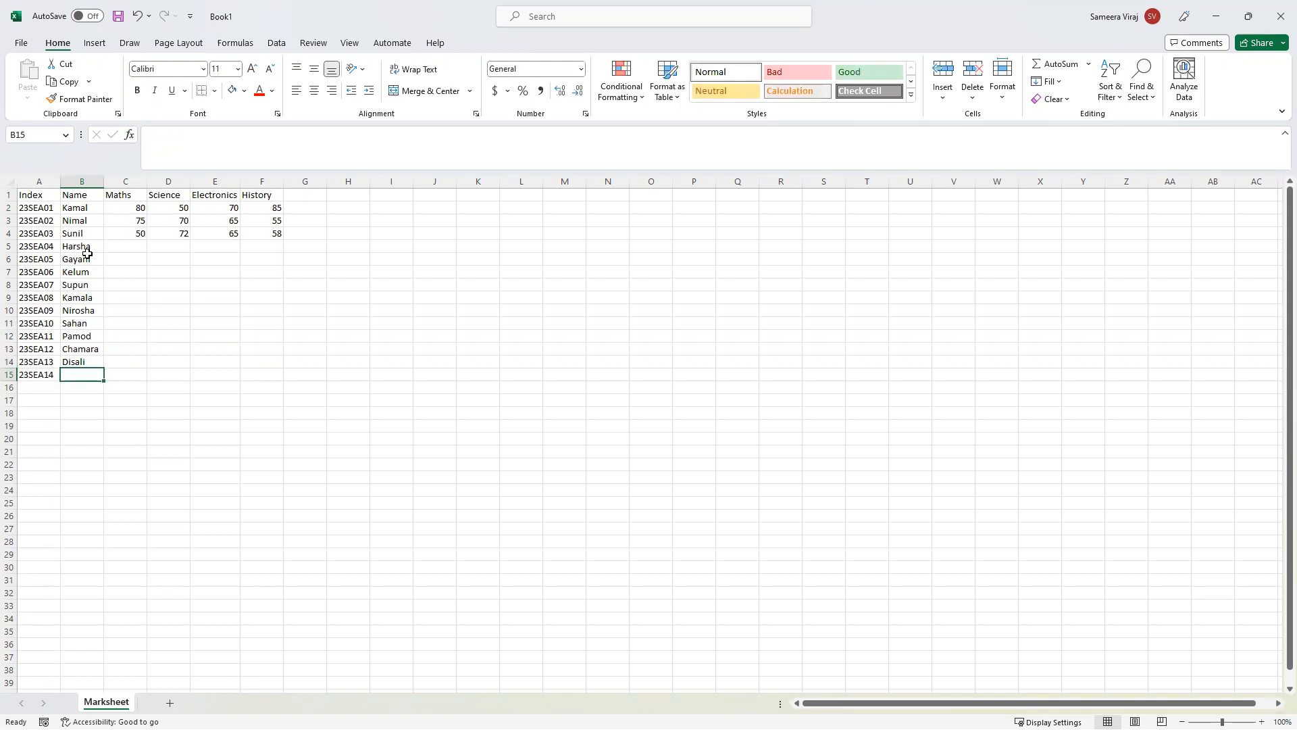
{"action": "type", "text": "Ch"}
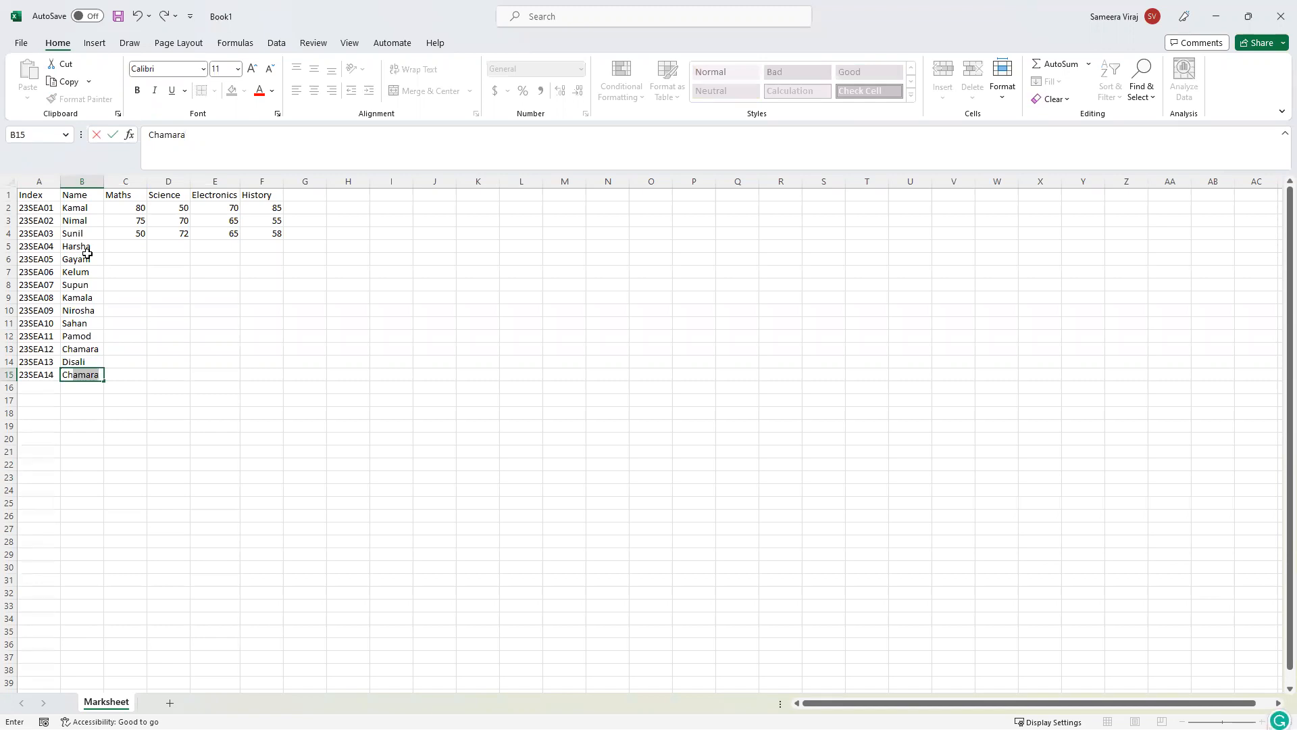
{"action": "type", "text": "aya"}
{"action": "key", "text": "Tab"}
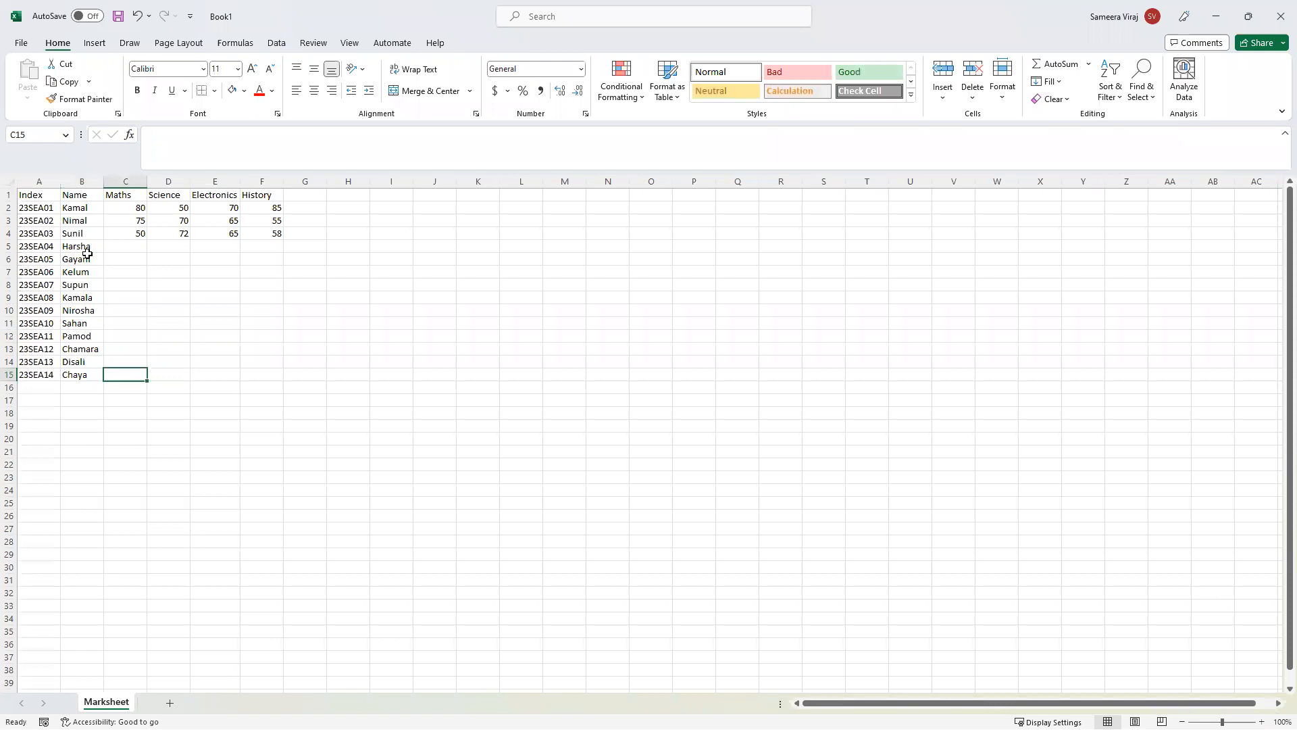
Enter the fourth student's marks in row 5: Maths 60, Science 75, Electronics 68 and History 95.
{"action": "left_click", "coordinate": [139, 257]}
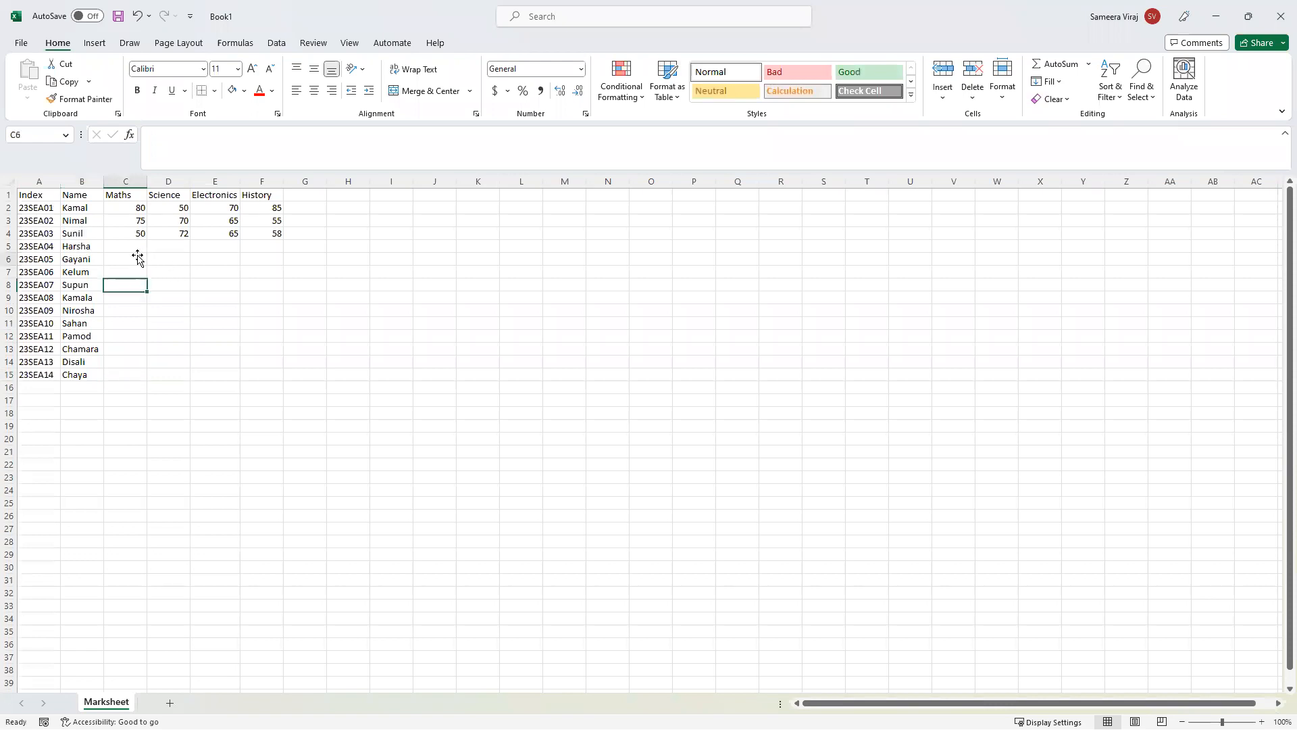
{"action": "left_click", "coordinate": [137, 245]}
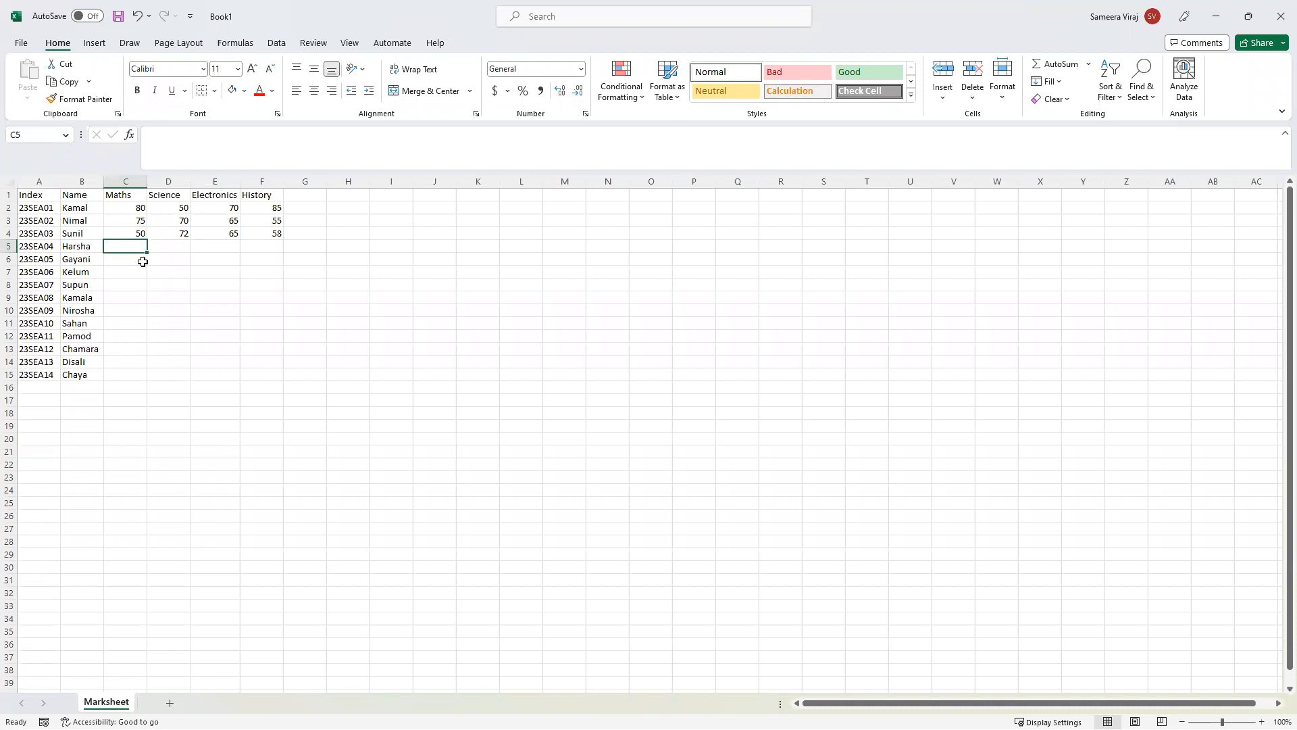
{"action": "type", "text": "60"}
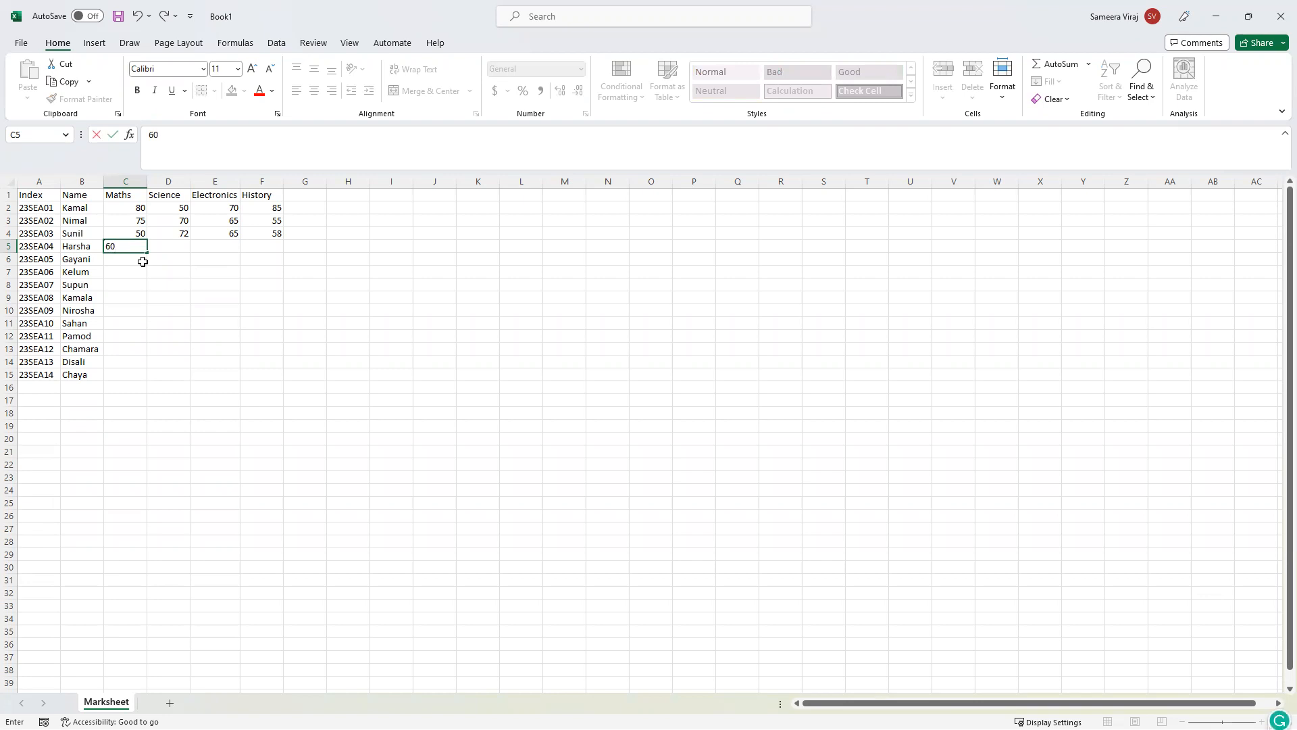
{"action": "key", "text": "Tab"}
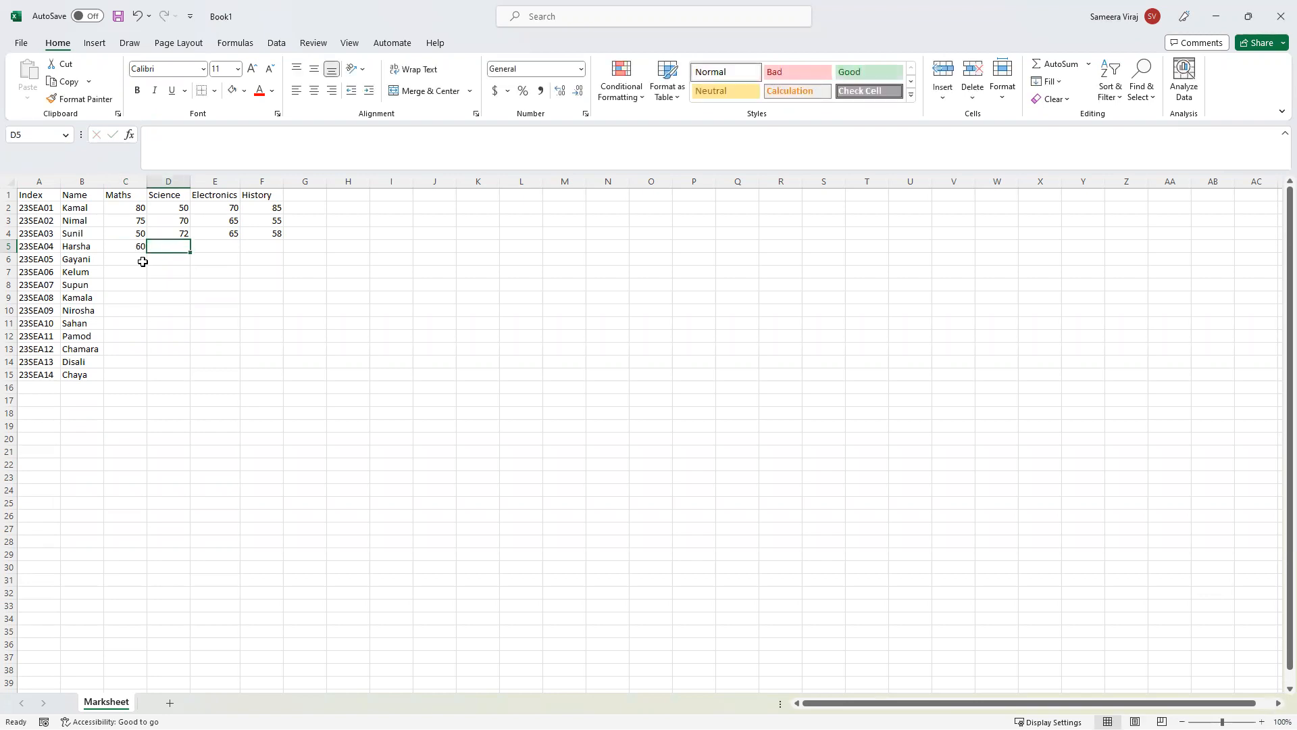
{"action": "type", "text": "75"}
{"action": "key", "text": "Tab"}
{"action": "type", "text": "68"}
{"action": "key", "text": "Tab"}
{"action": "type", "text": "95"}
{"action": "key", "text": "Tab"}
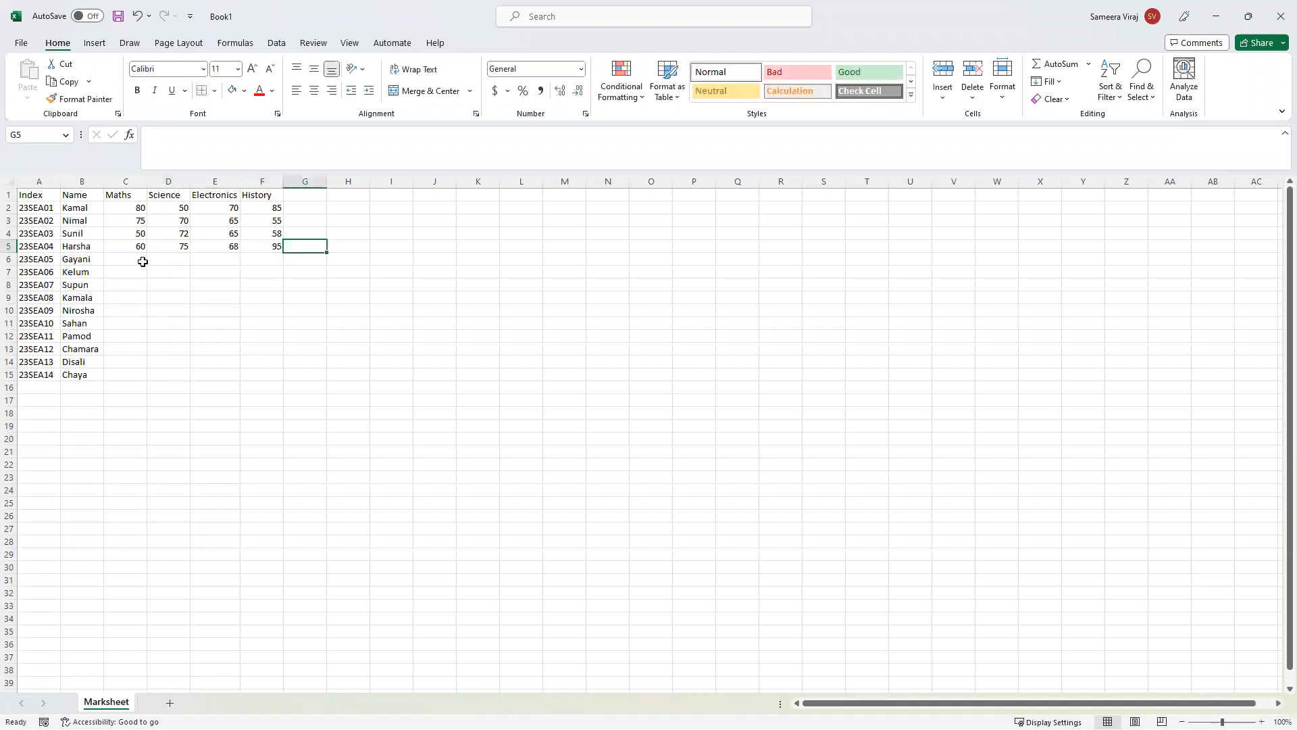
Enter the fifth student's marks in row 6: Maths 25, Science 35, Electronics 45 and History 89.
{"action": "key", "text": "Left"}
{"action": "key", "text": "Left"}
{"action": "key", "text": "Left"}
{"action": "key", "text": "Left"}
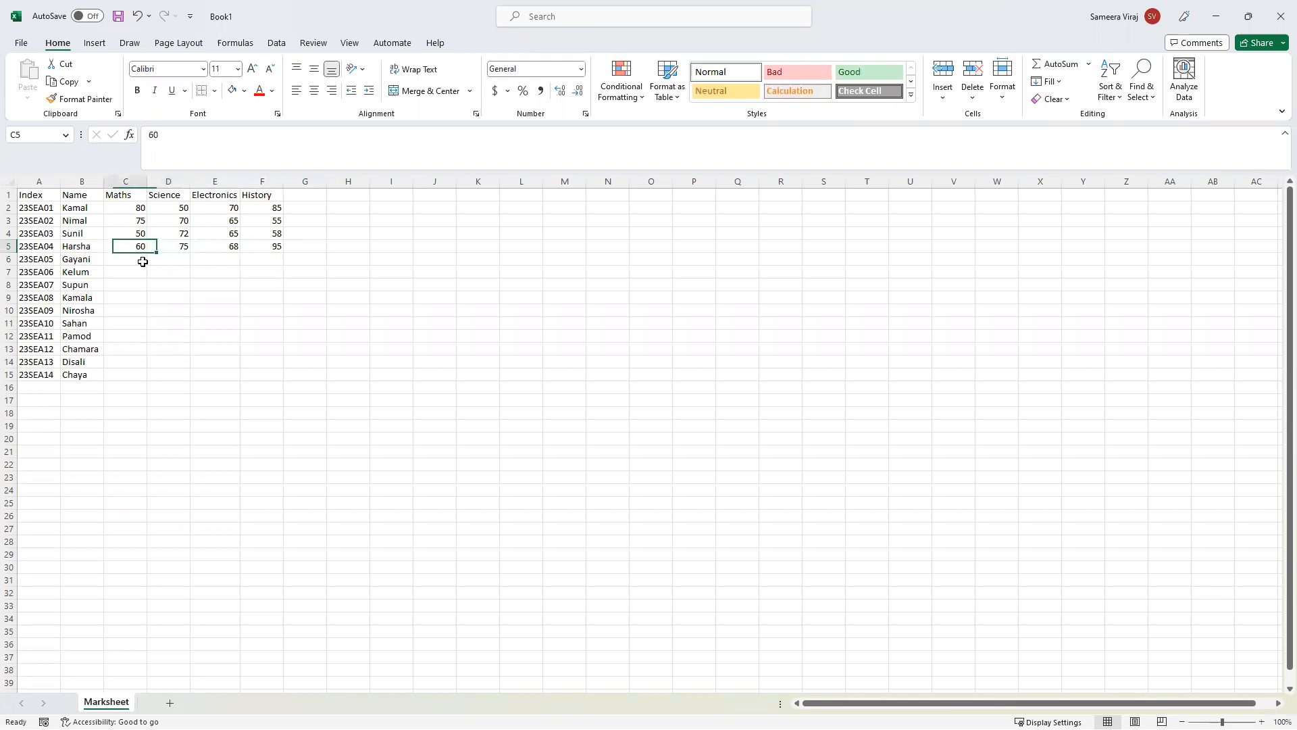
{"action": "key", "text": "Down"}
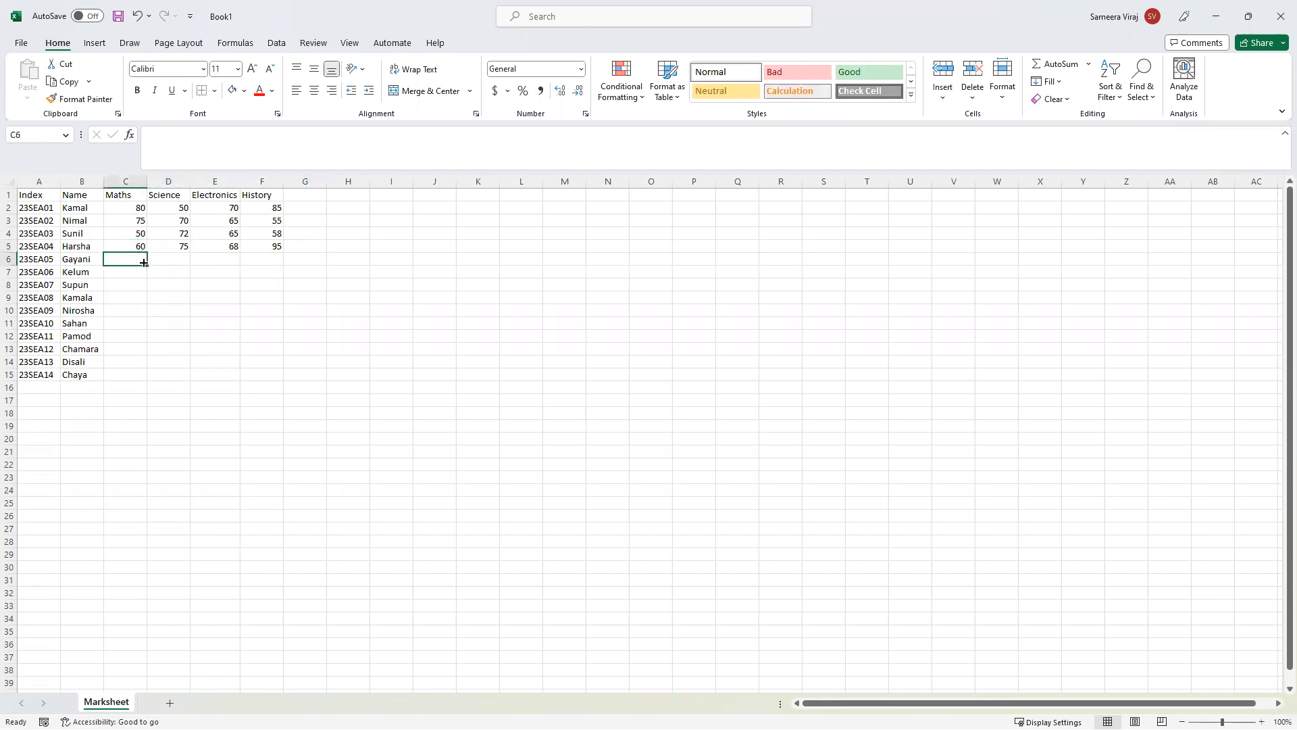
{"action": "type", "text": "25"}
{"action": "key", "text": "Tab"}
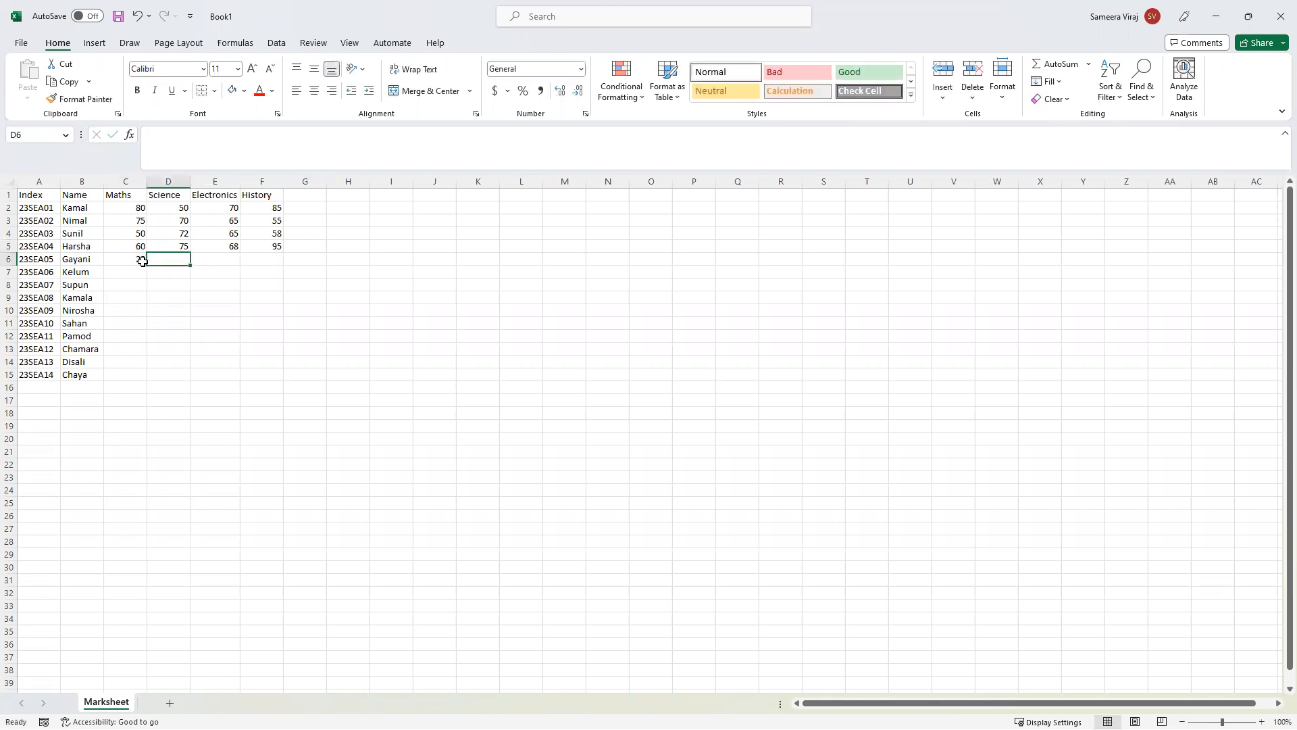
{"action": "type", "text": "35"}
{"action": "key", "text": "Tab"}
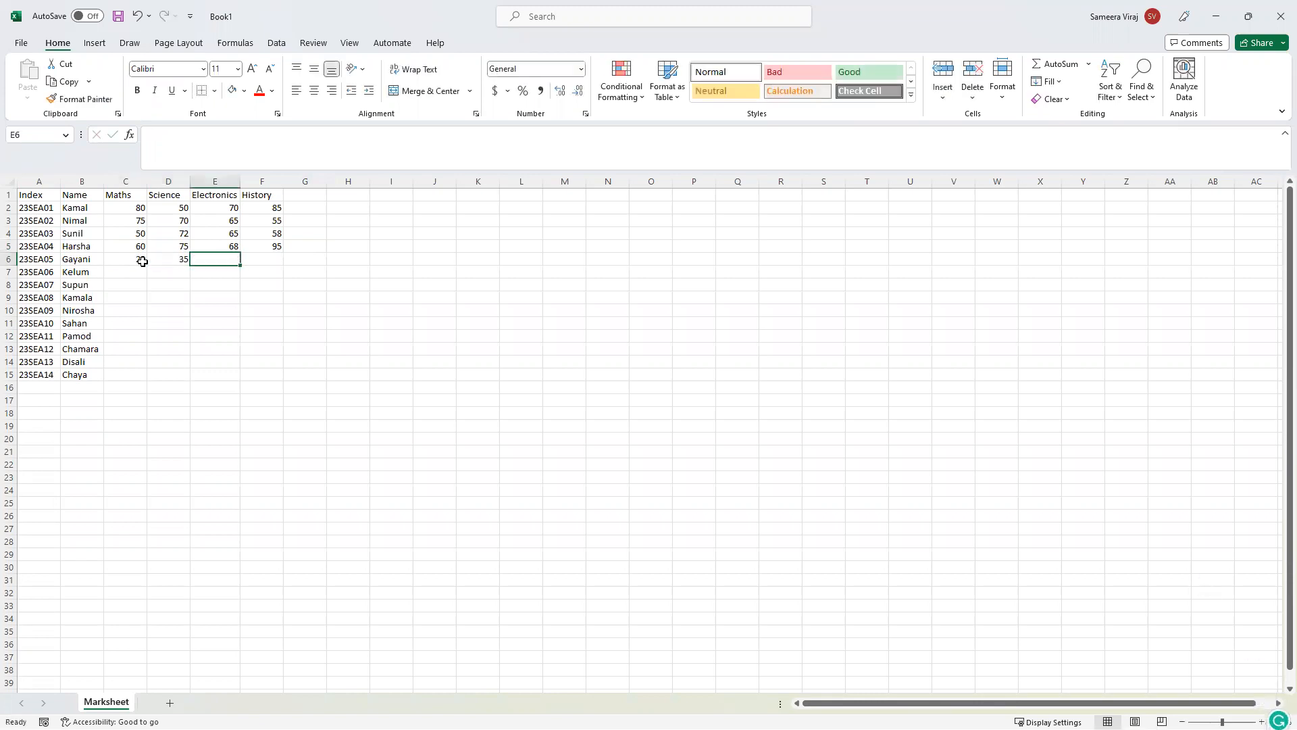
{"action": "type", "text": "45"}
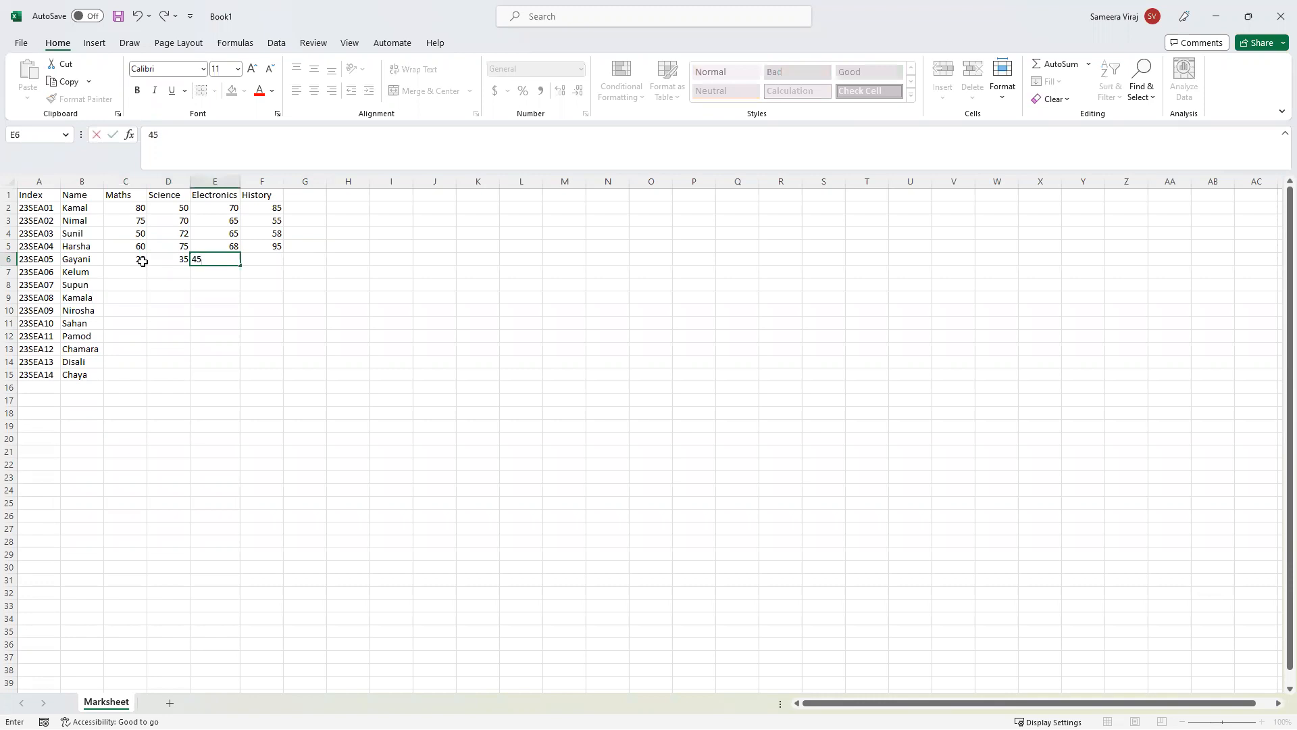
{"action": "key", "text": "Tab"}
{"action": "type", "text": "89"}
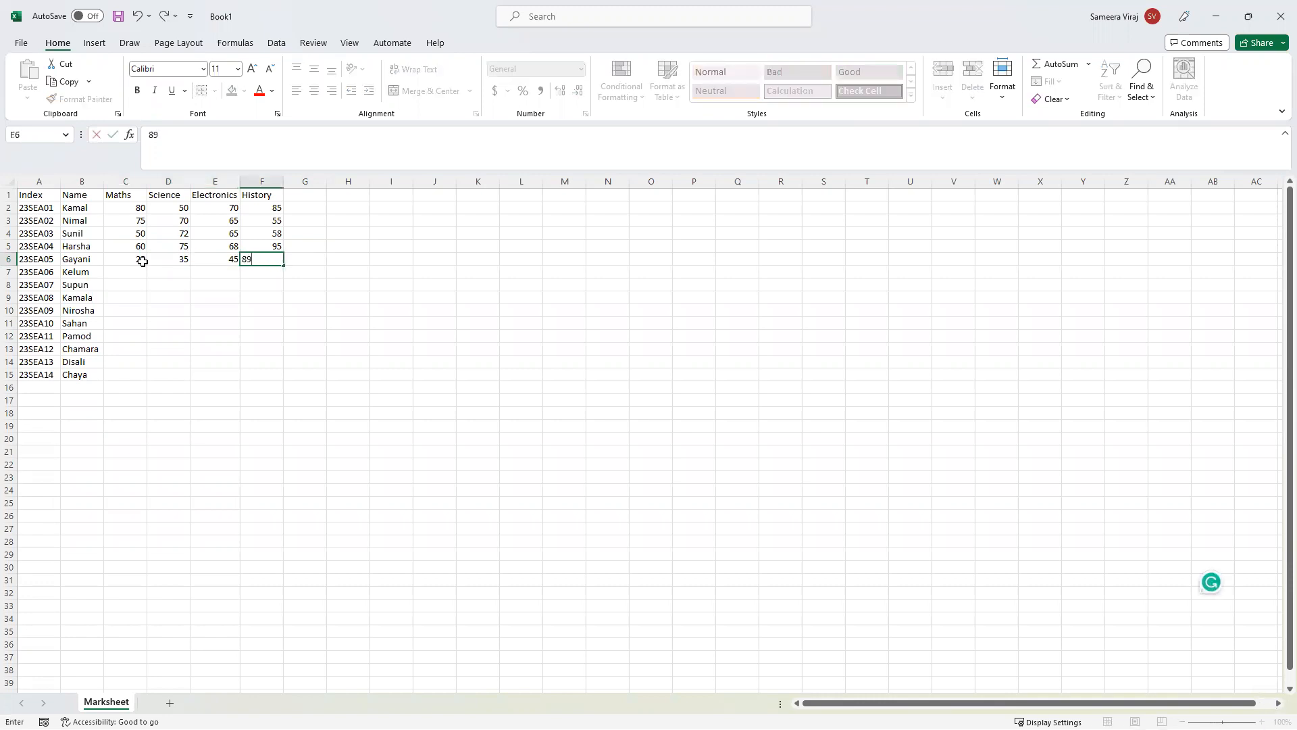
{"action": "key", "text": "Return"}
Enter the sixth student's marks in row 7: Maths 48, Science 68, Electronics 59 and History 75.
{"action": "type", "text": "48"}
{"action": "key", "text": "Tab"}
{"action": "type", "text": "68"}
{"action": "key", "text": "Tab"}
{"action": "type", "text": "59"}
{"action": "key", "text": "Tab"}
{"action": "type", "text": "75"}
{"action": "key", "text": "Return"}
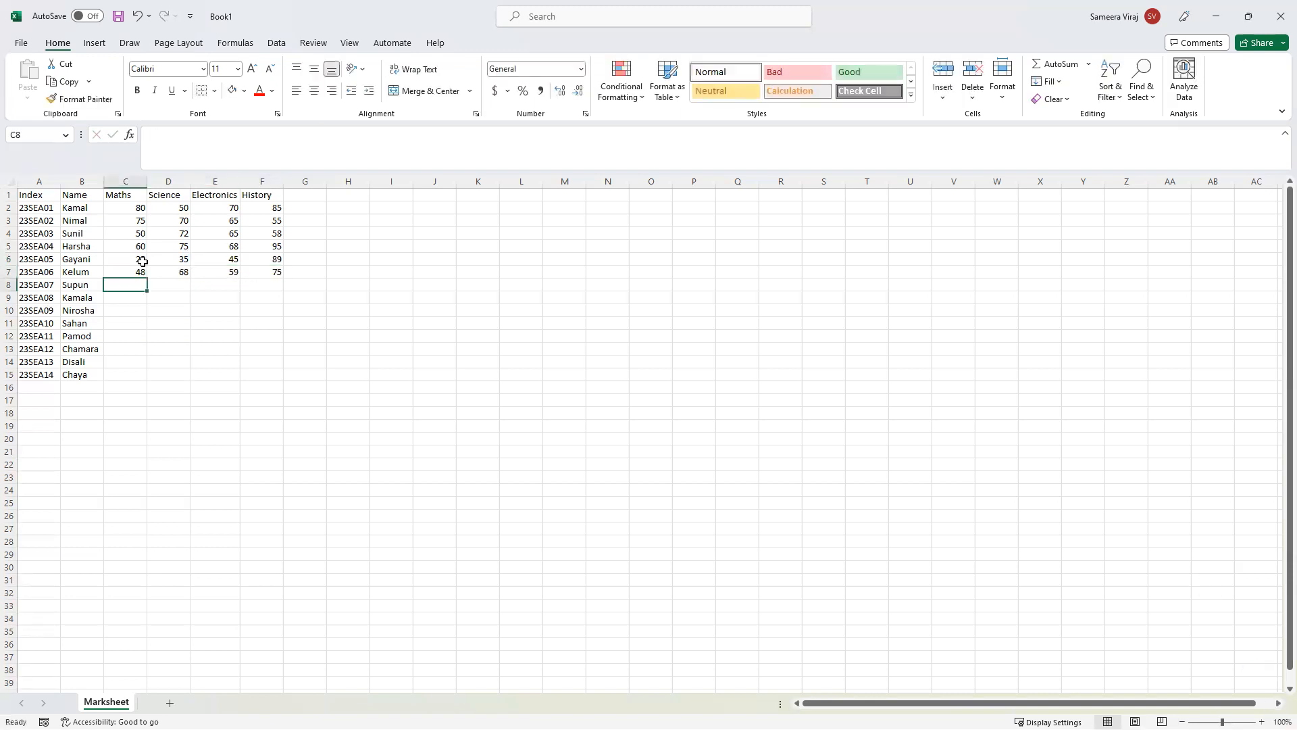
Enter the seventh student's marks in row 8: Maths 55, Science 77, Electronics 48 and History 84.
{"action": "type", "text": "55"}
{"action": "key", "text": "Tab"}
{"action": "type", "text": "77"}
{"action": "key", "text": "Tab"}
{"action": "type", "text": "48"}
{"action": "key", "text": "Tab"}
{"action": "type", "text": "84"}
{"action": "key", "text": "Return"}
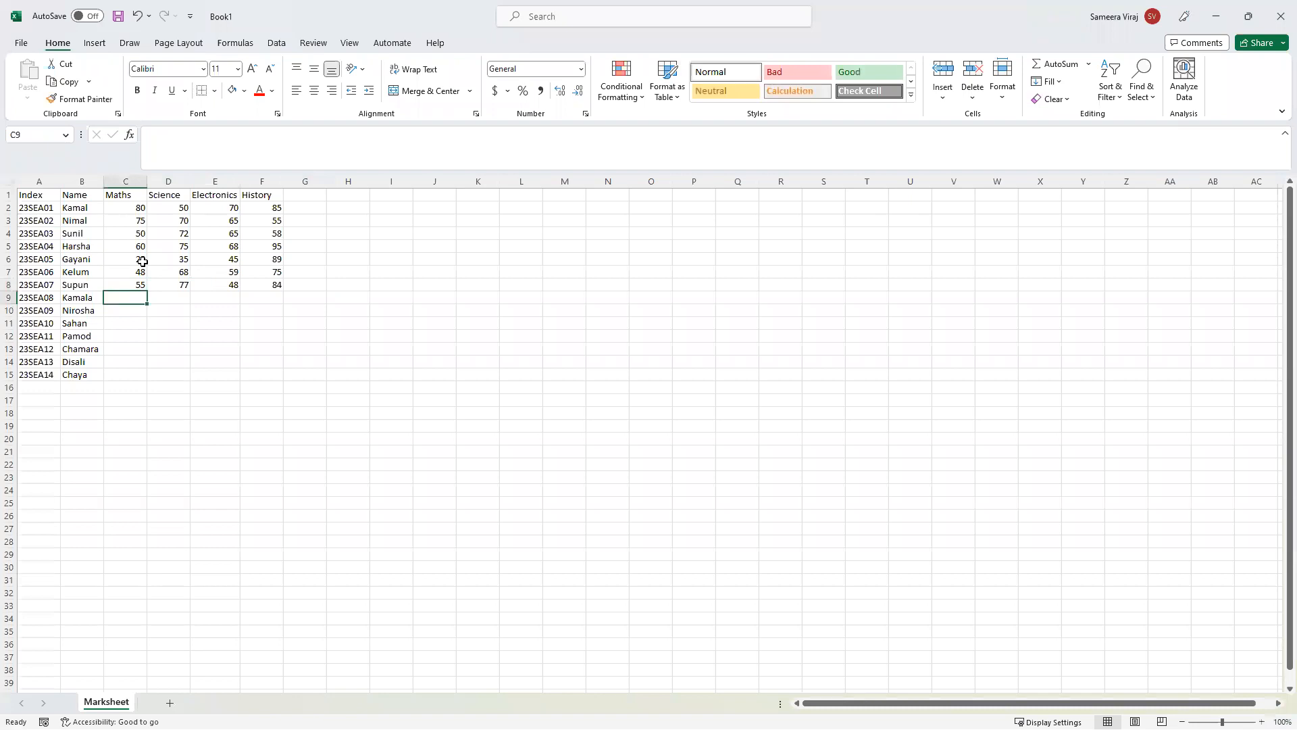
Enter the eighth student's marks in row 9: Maths 35, Science 39, Electronics 85 and History 46.
{"action": "type", "text": "35"}
{"action": "key", "text": "Tab"}
{"action": "type", "text": "39"}
{"action": "key", "text": "Tab"}
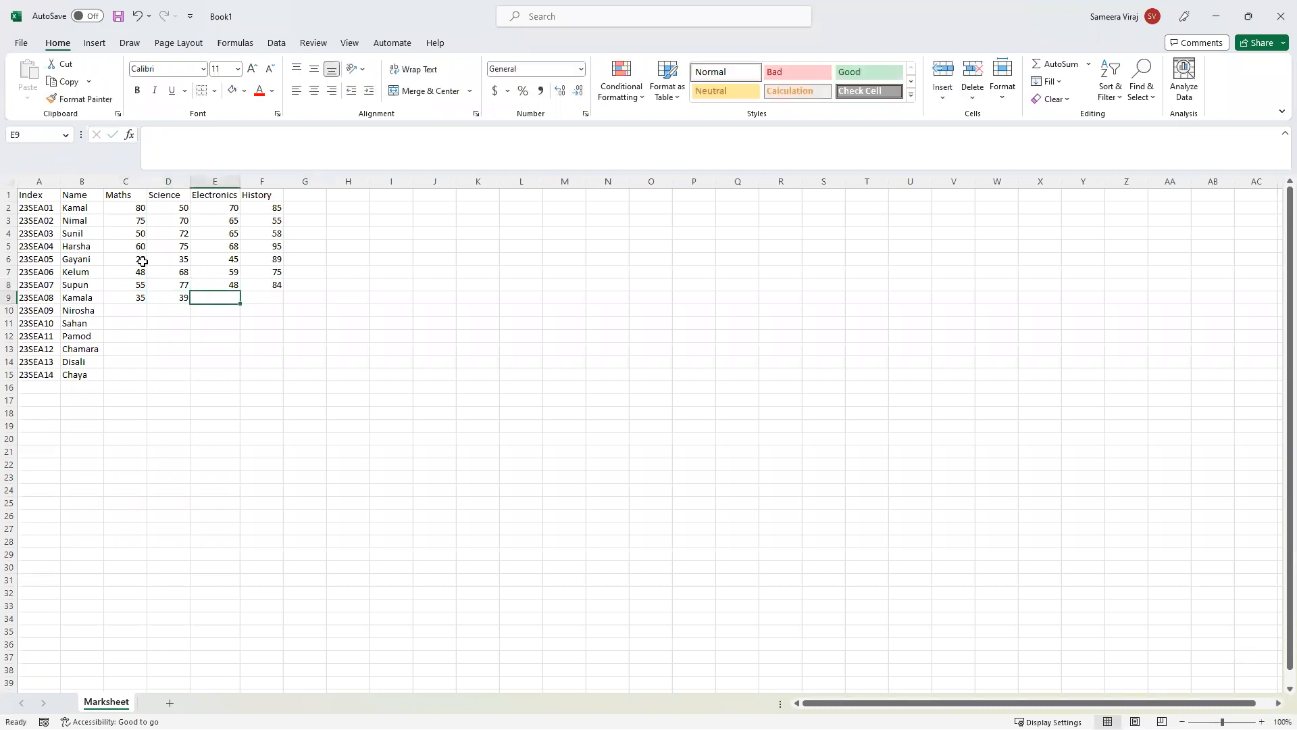
{"action": "type", "text": "85"}
{"action": "key", "text": "Tab"}
{"action": "type", "text": "46"}
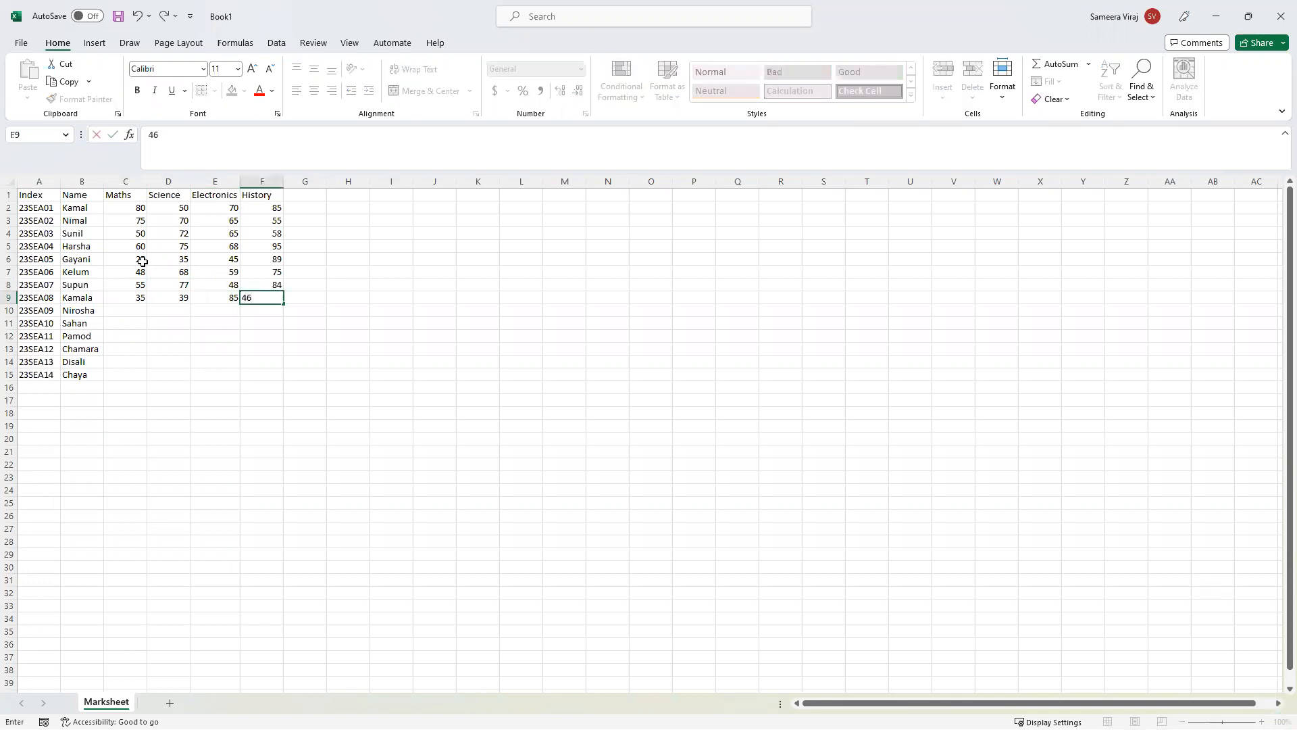
{"action": "key", "text": "Return"}
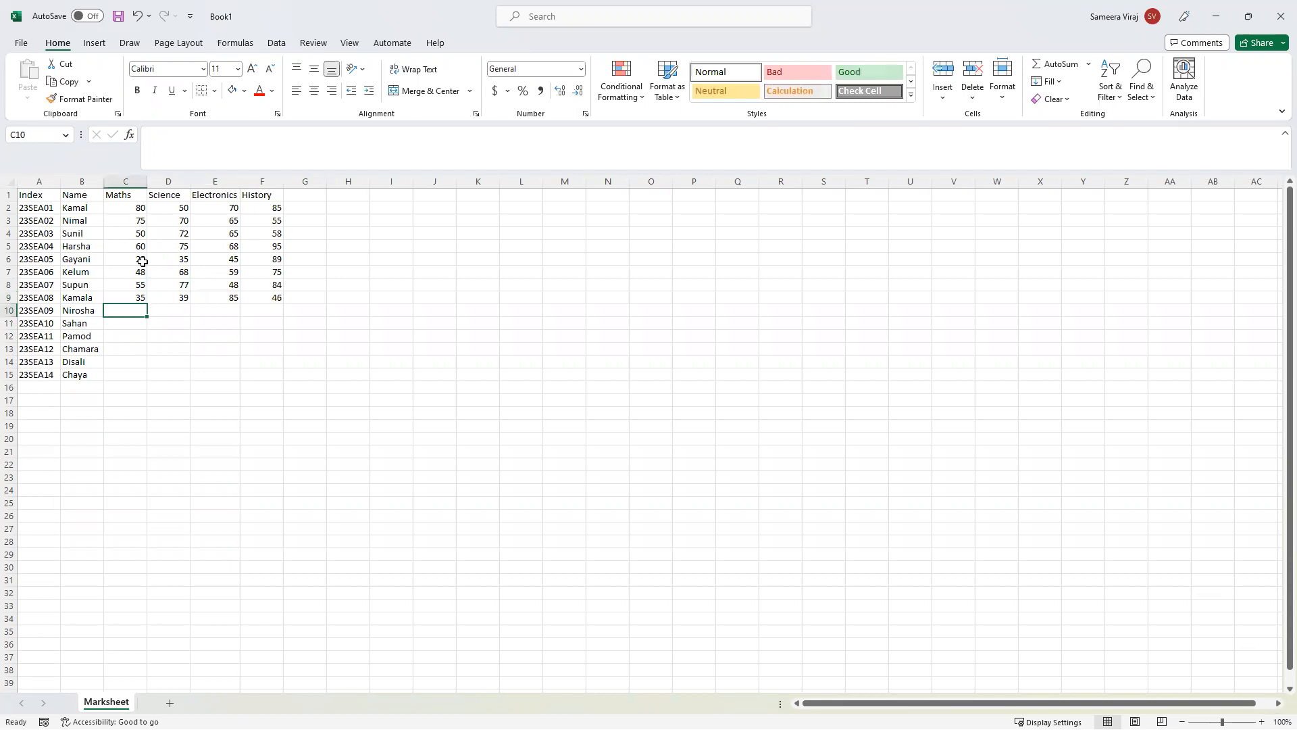
Enter the ninth student's marks in row 10: Maths 78, Science 98, Electronics 95 and History 82.
{"action": "type", "text": "787"}
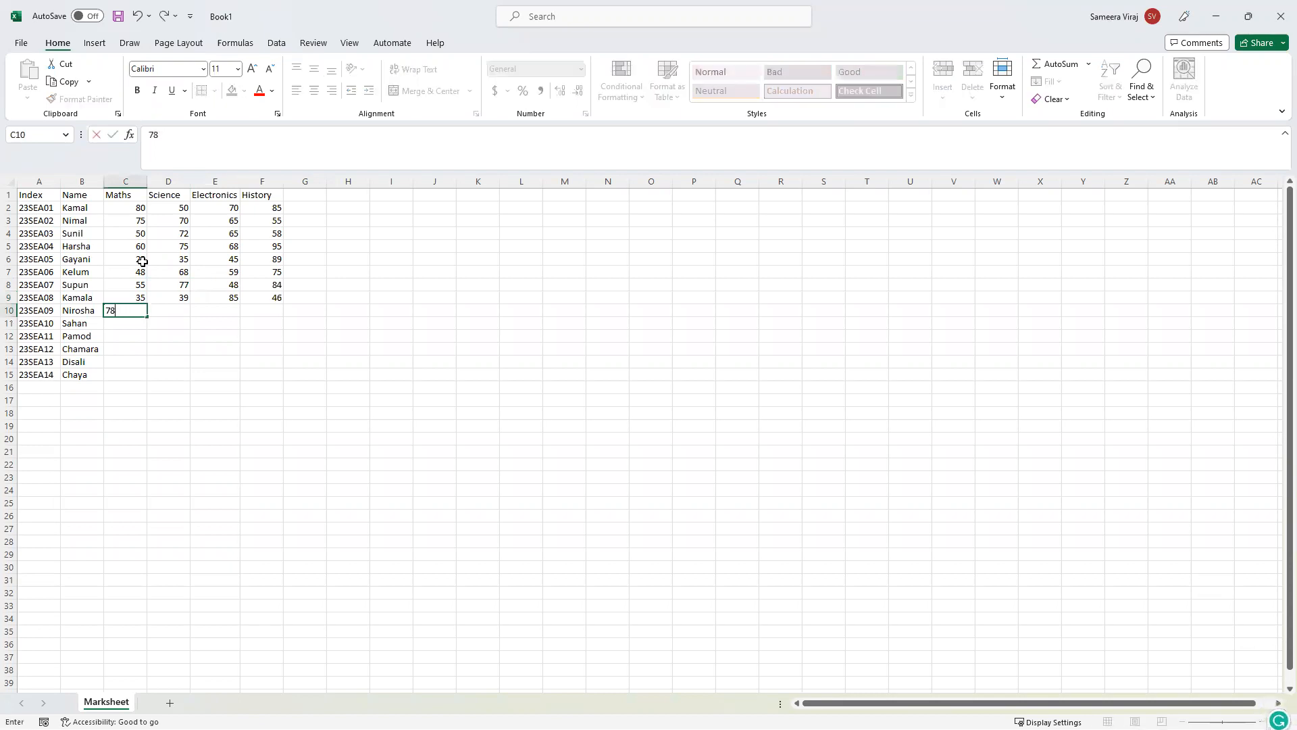
{"action": "key", "text": "BackSpace"}
{"action": "key", "text": "Tab"}
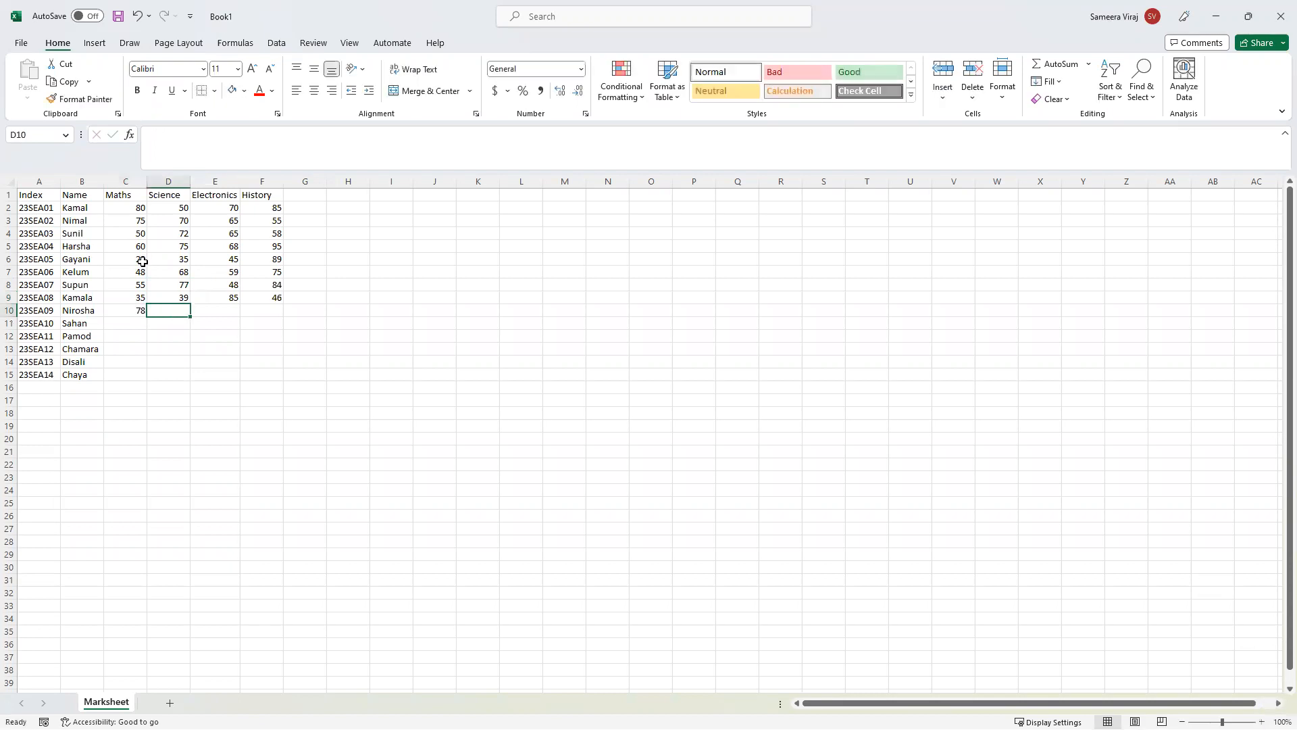
{"action": "type", "text": "98"}
{"action": "key", "text": "Tab"}
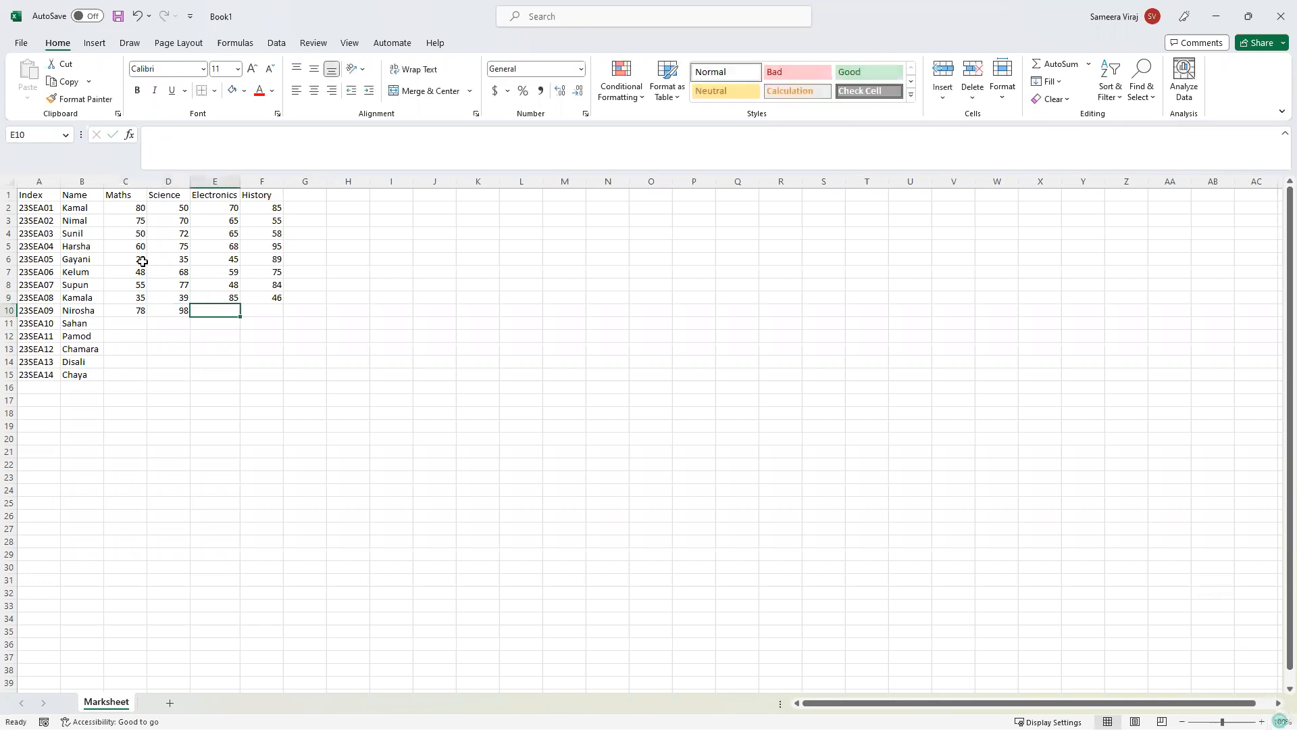
{"action": "type", "text": "95"}
{"action": "key", "text": "Tab"}
{"action": "type", "text": "9"}
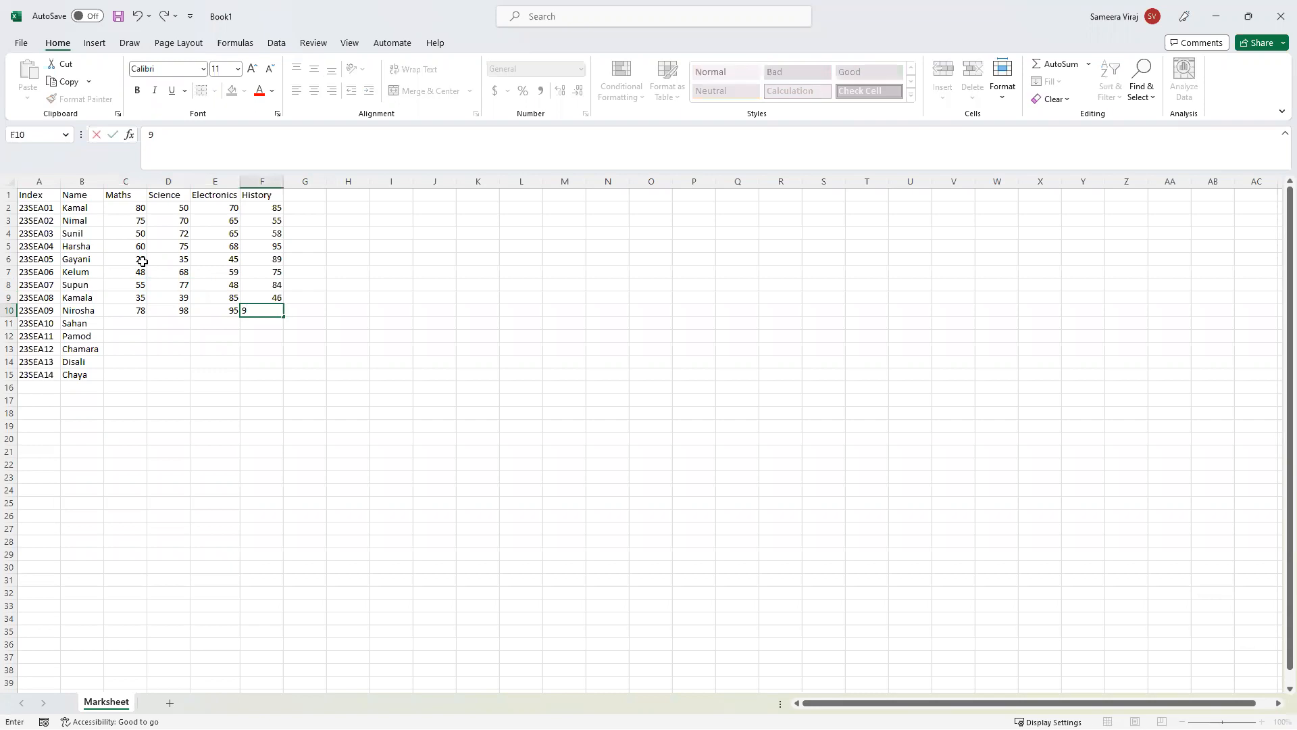
{"action": "key", "text": "BackSpace"}
{"action": "type", "text": "82"}
{"action": "key", "text": "Return"}
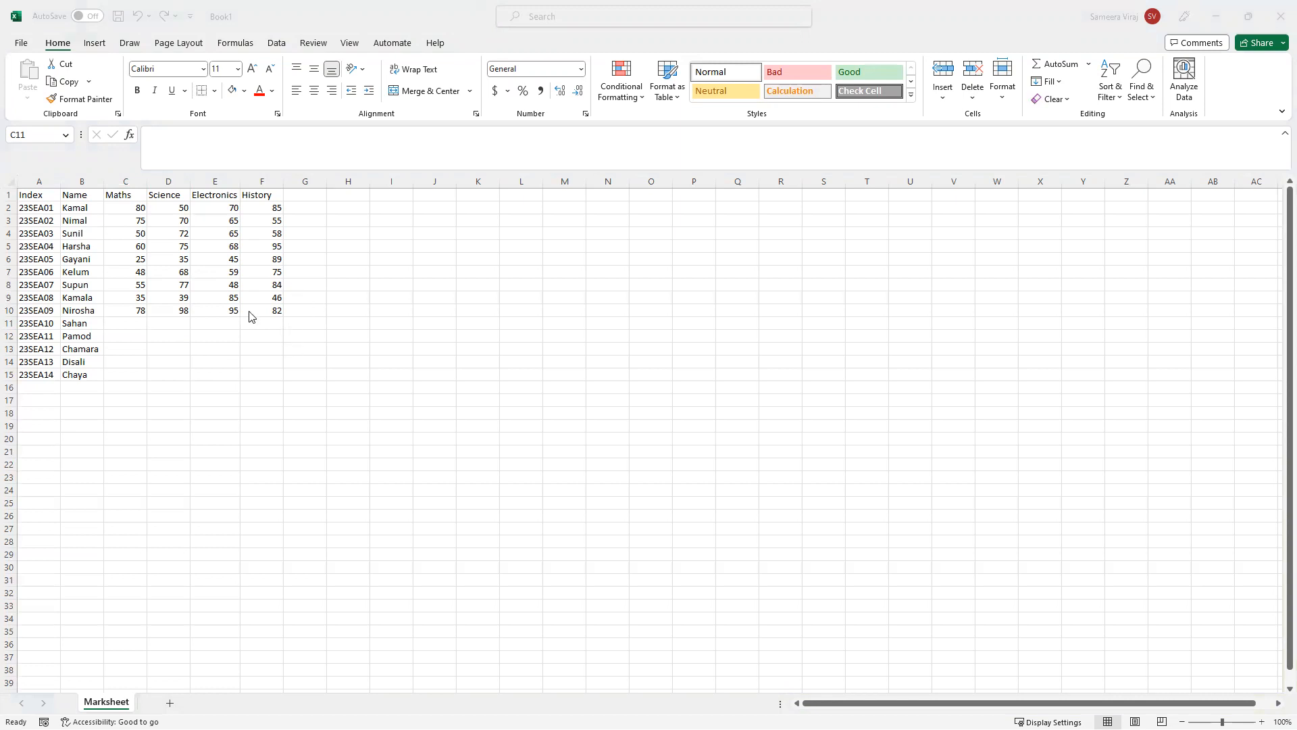
Enter the tenth student's marks in row 11: Maths 66, Science 89, Electronics 85 and History 45.
{"action": "left_click", "coordinate": [138, 327]}
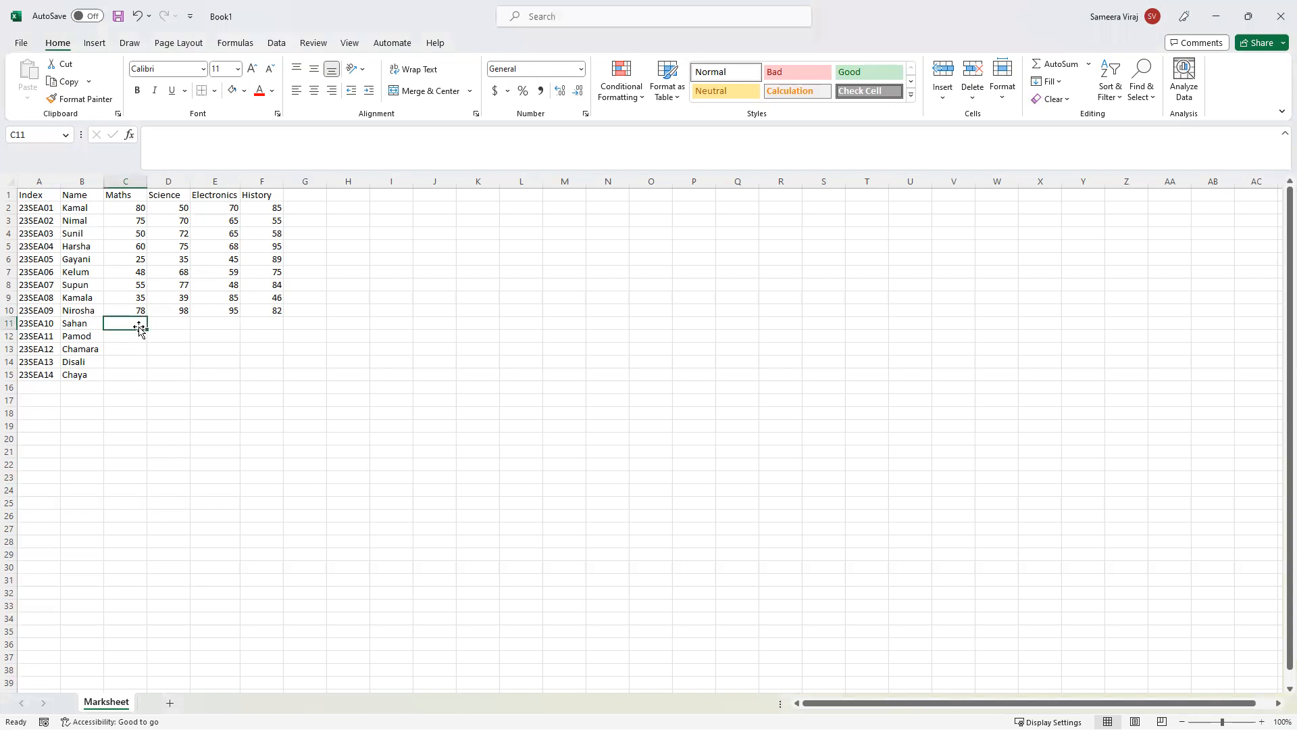
{"action": "key", "text": "Tab"}
{"action": "type", "text": "89"}
{"action": "key", "text": "Tab"}
{"action": "type", "text": "85"}
{"action": "key", "text": "Tab"}
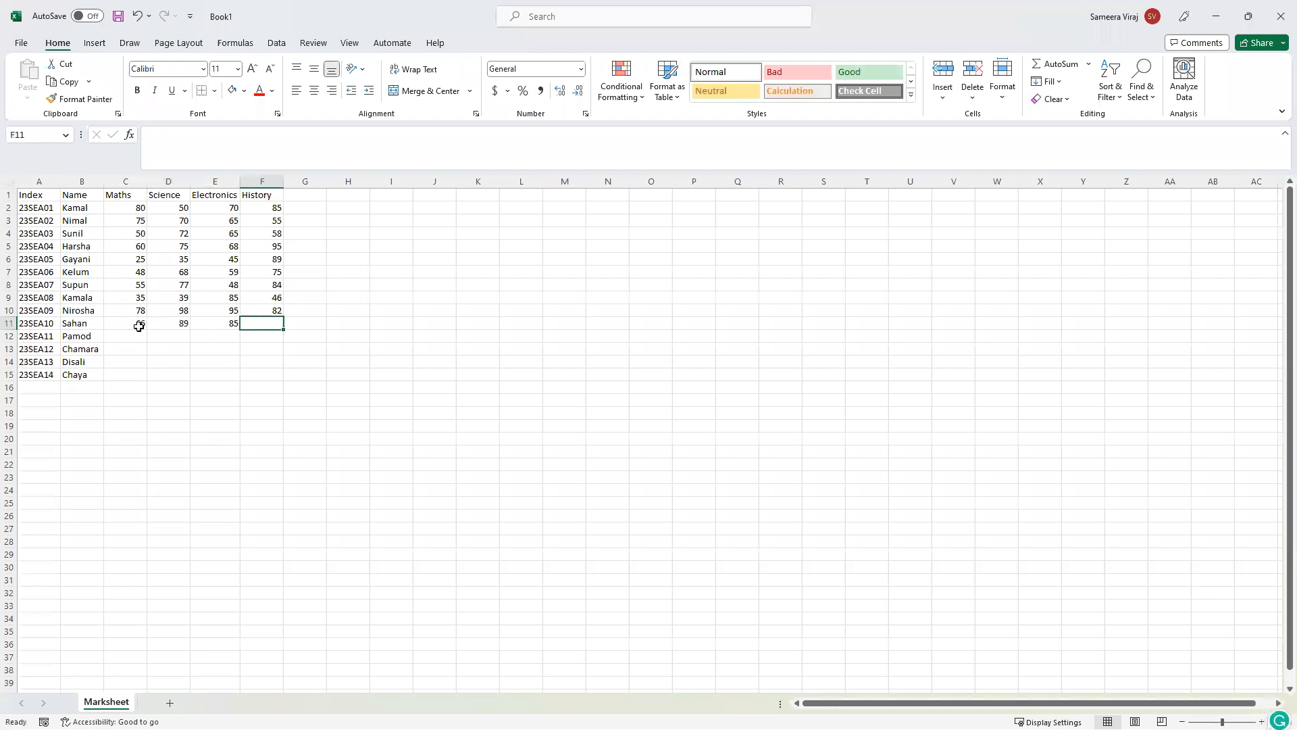
{"action": "type", "text": "45"}
{"action": "key", "text": "Tab"}
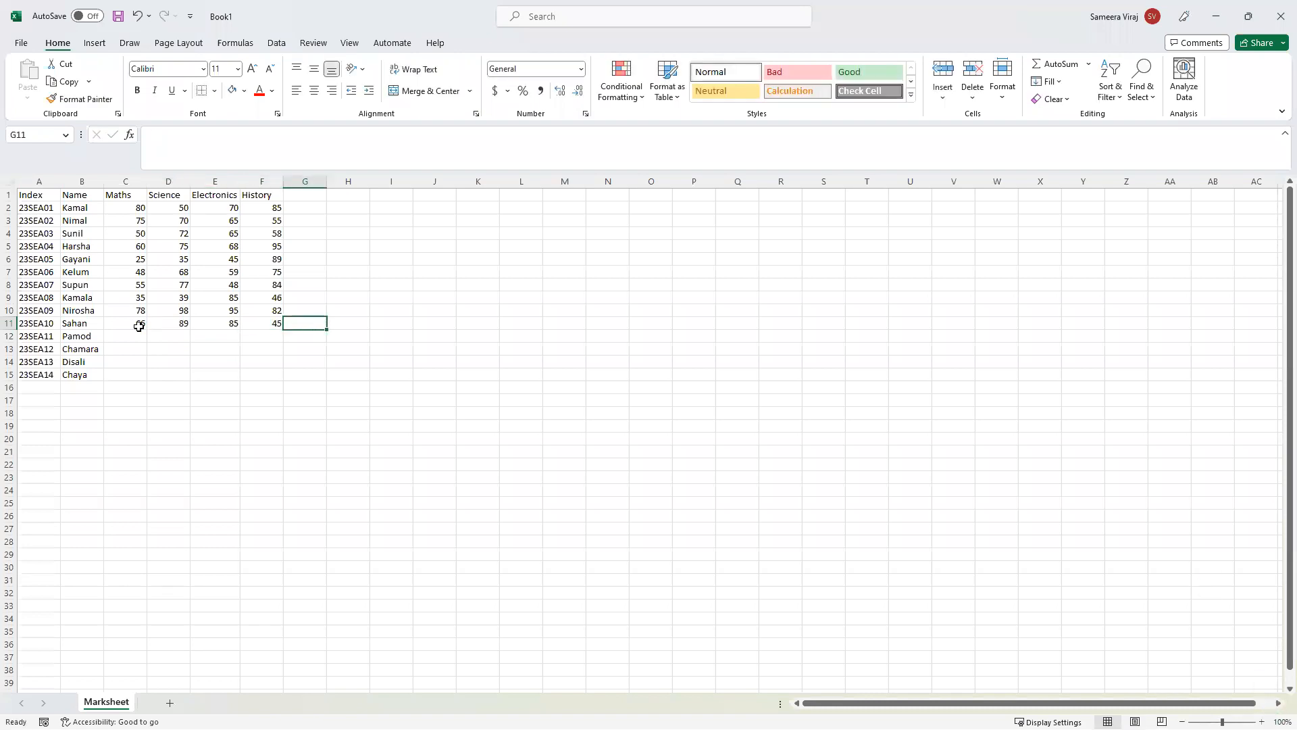
Delete rows 12 to 15, which hold the last four students without marks.
{"action": "left_click", "coordinate": [157, 363]}
{"action": "left_click", "coordinate": [219, 348]}
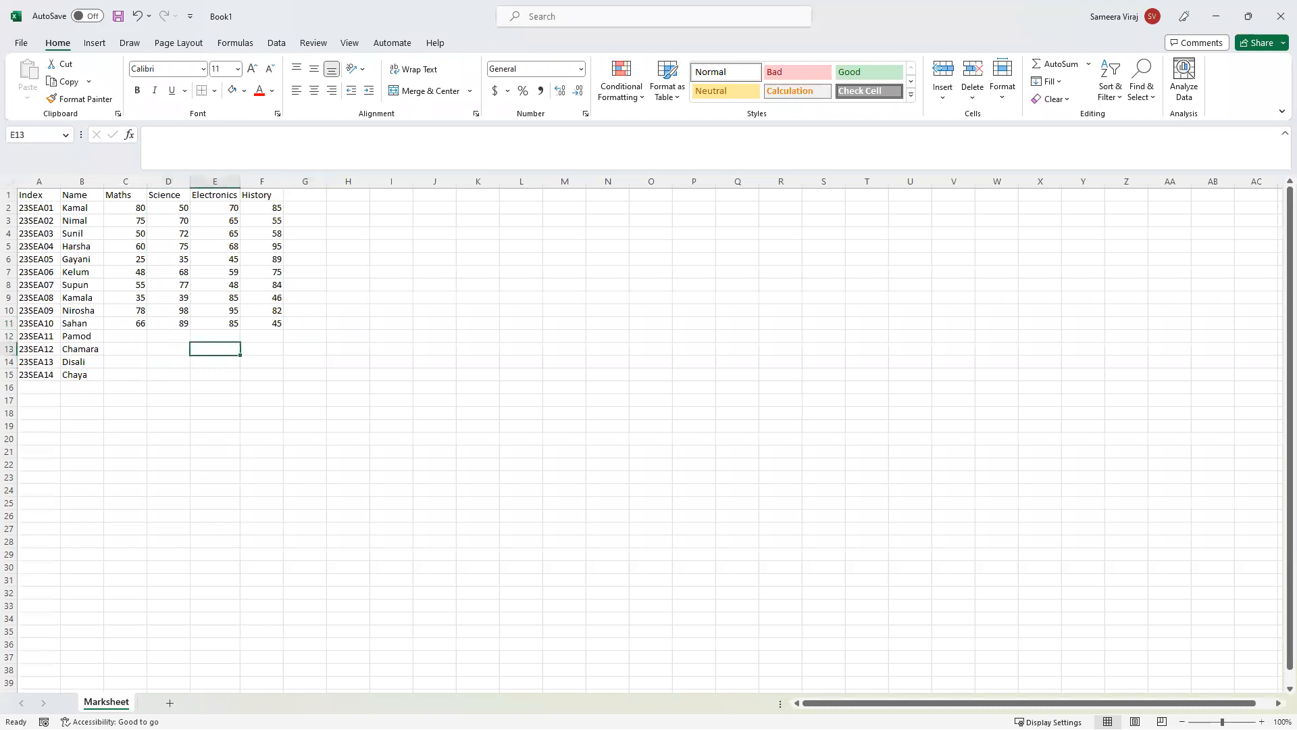
{"action": "left_click_drag", "start_coordinate": [10, 335], "coordinate": [10, 374]}
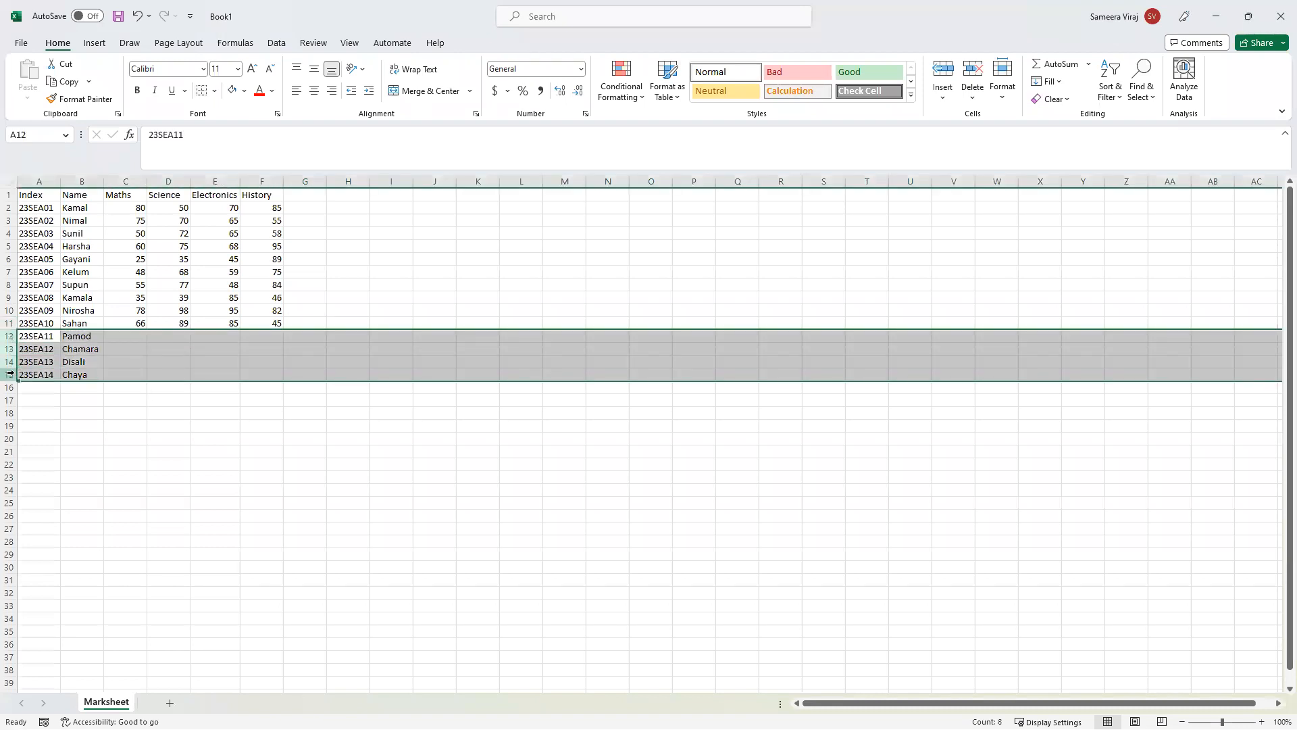
{"action": "right_click", "coordinate": [11, 366]}
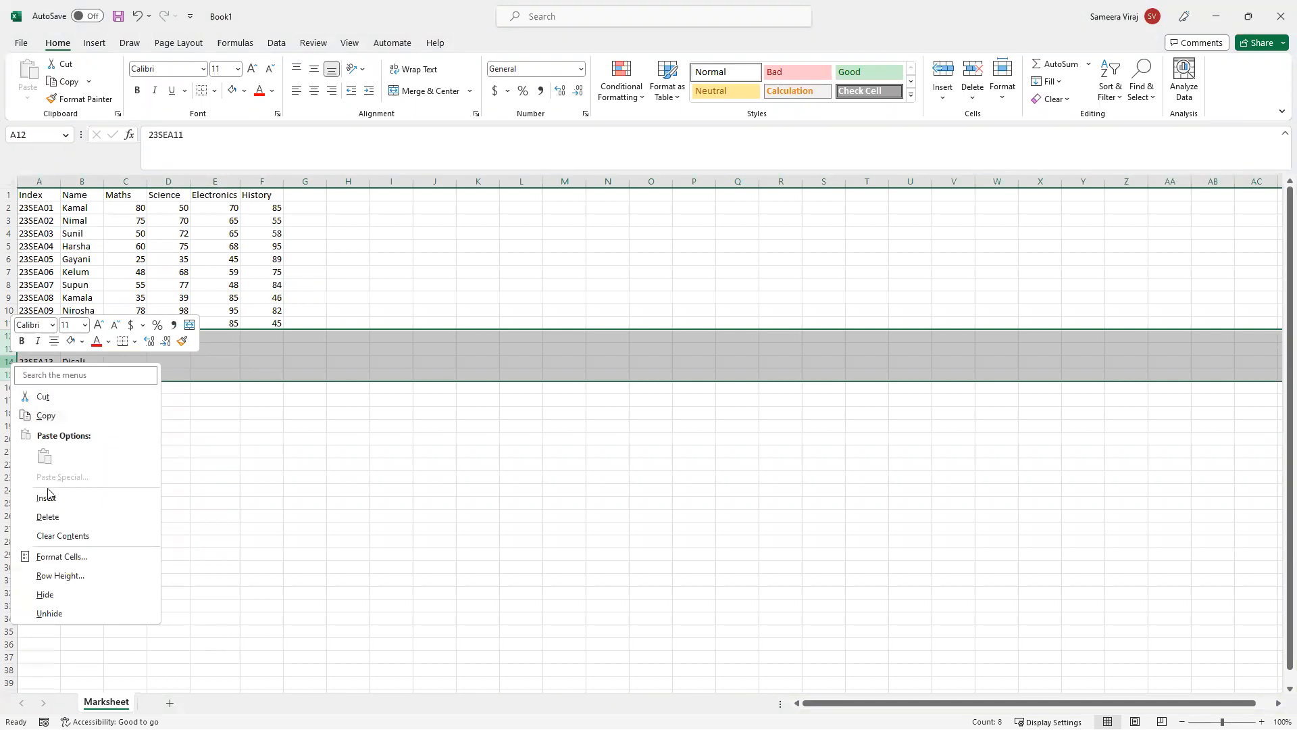
{"action": "left_click", "coordinate": [49, 517]}
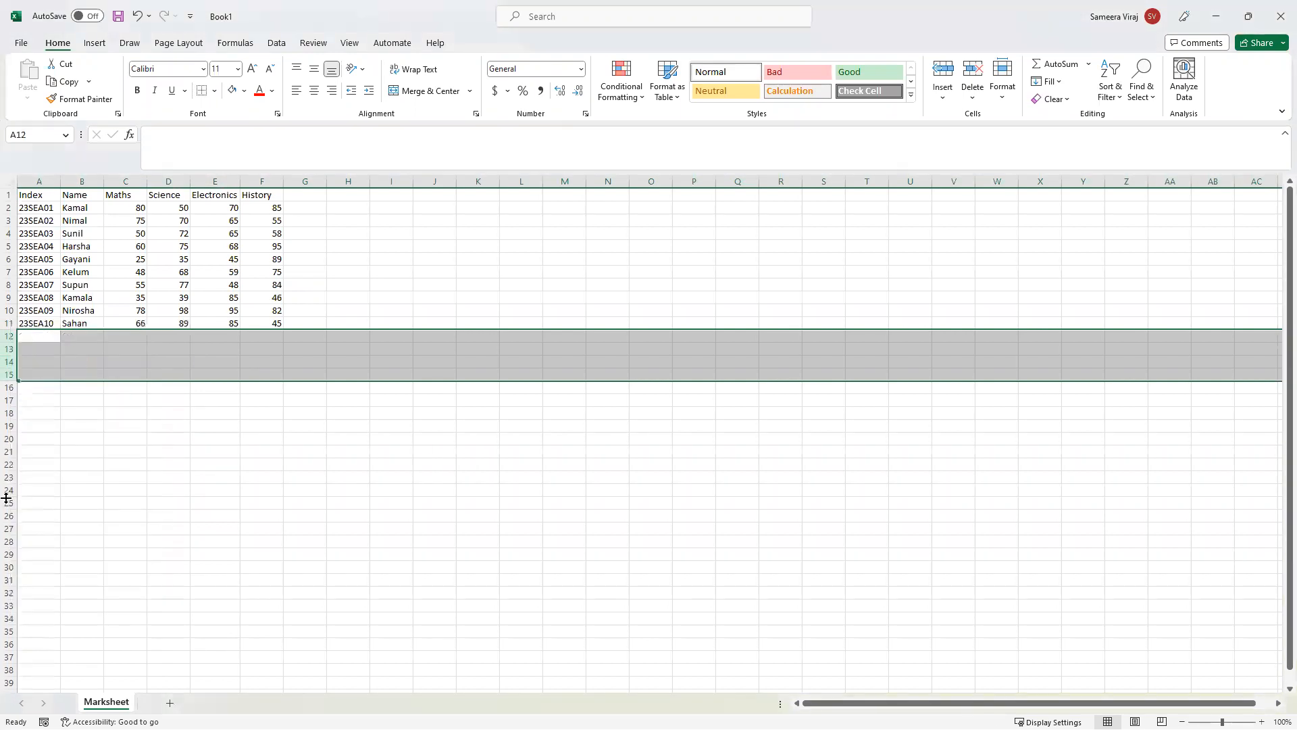
{"action": "left_click", "coordinate": [89, 463]}
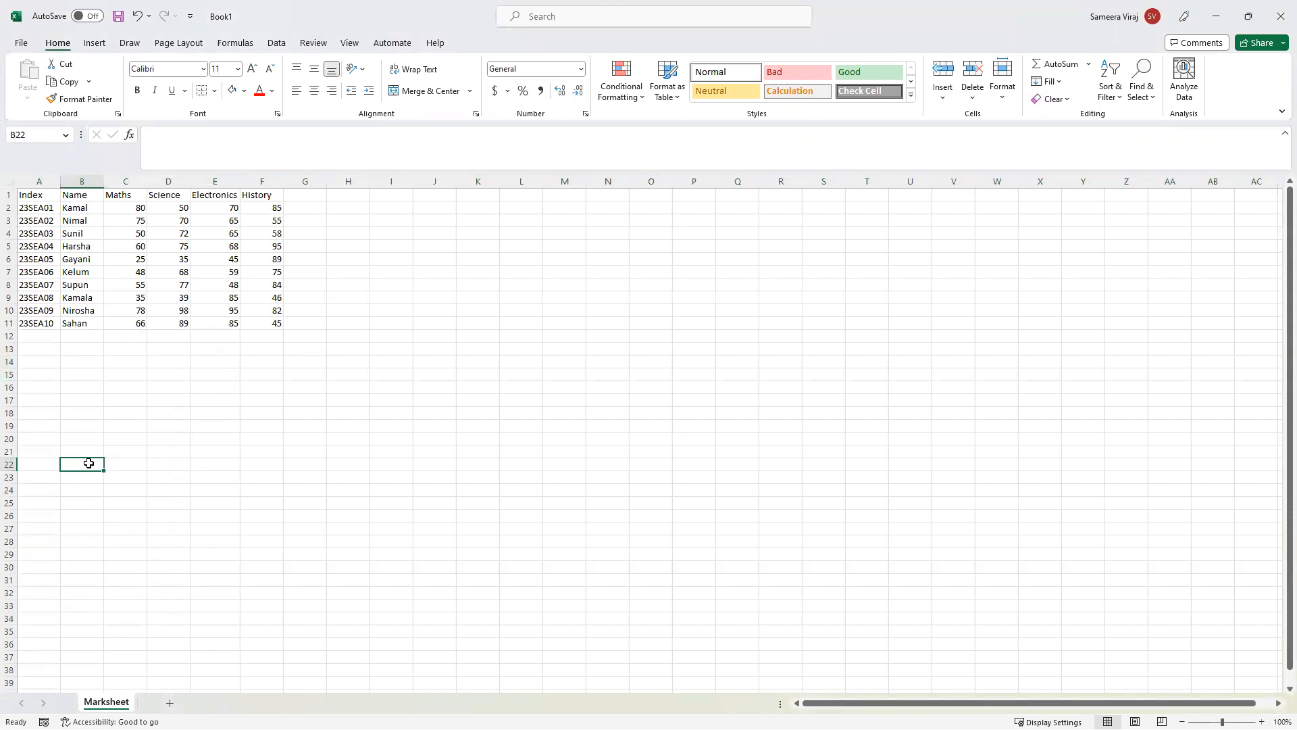
Add the column headings Total in G1 and Average in H1.
{"action": "left_click", "coordinate": [307, 197]}
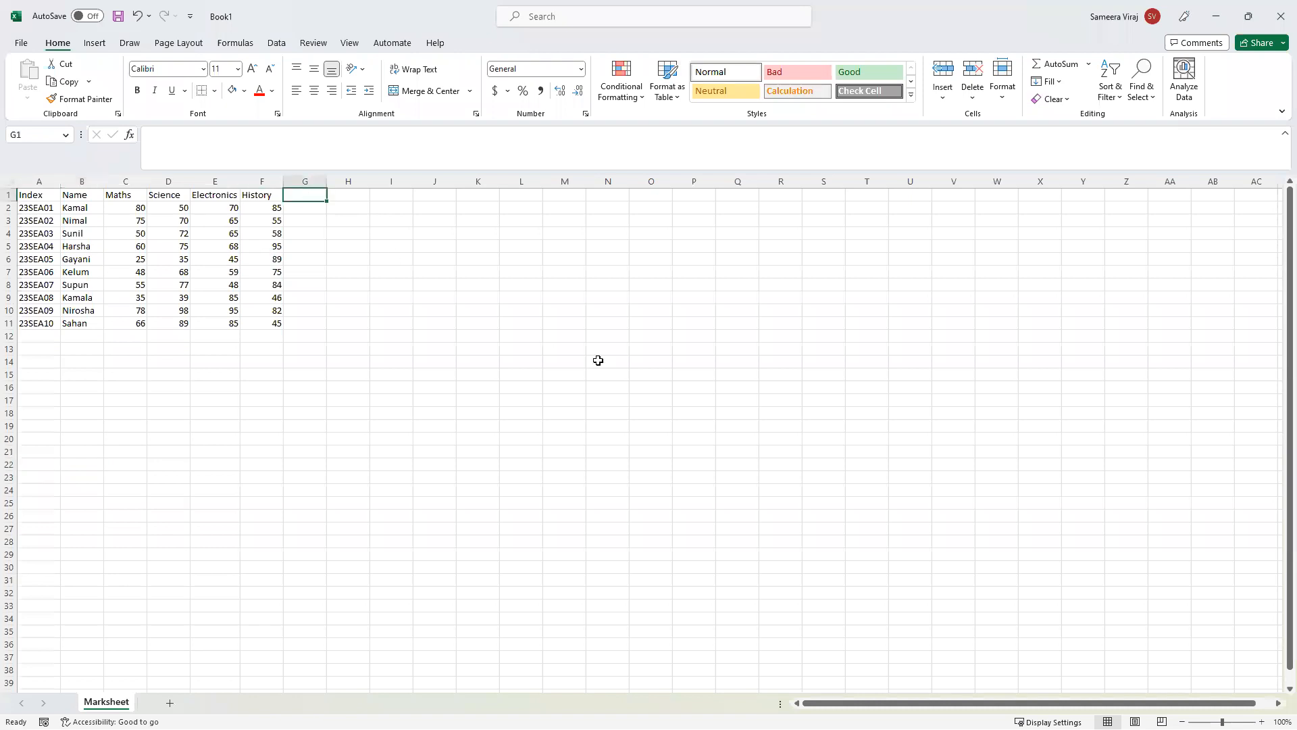
{"action": "type", "text": "Total"}
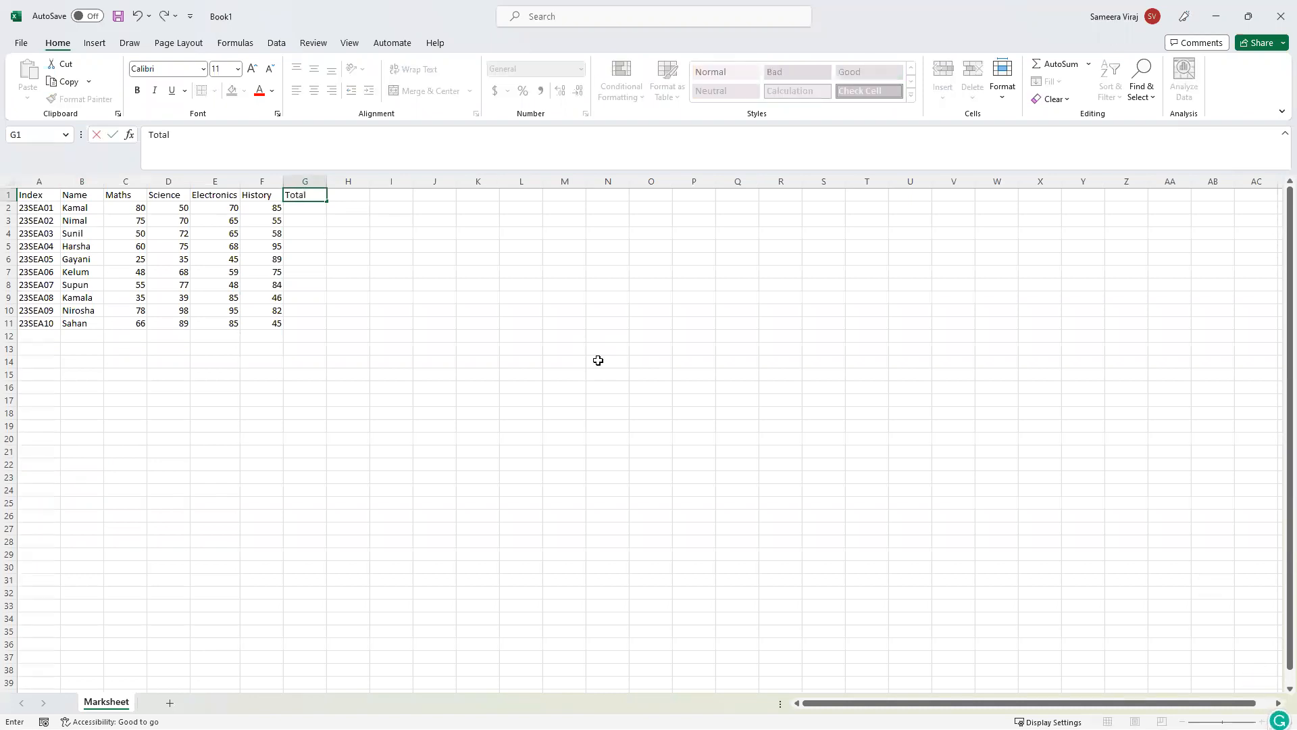
{"action": "key", "text": "Tab"}
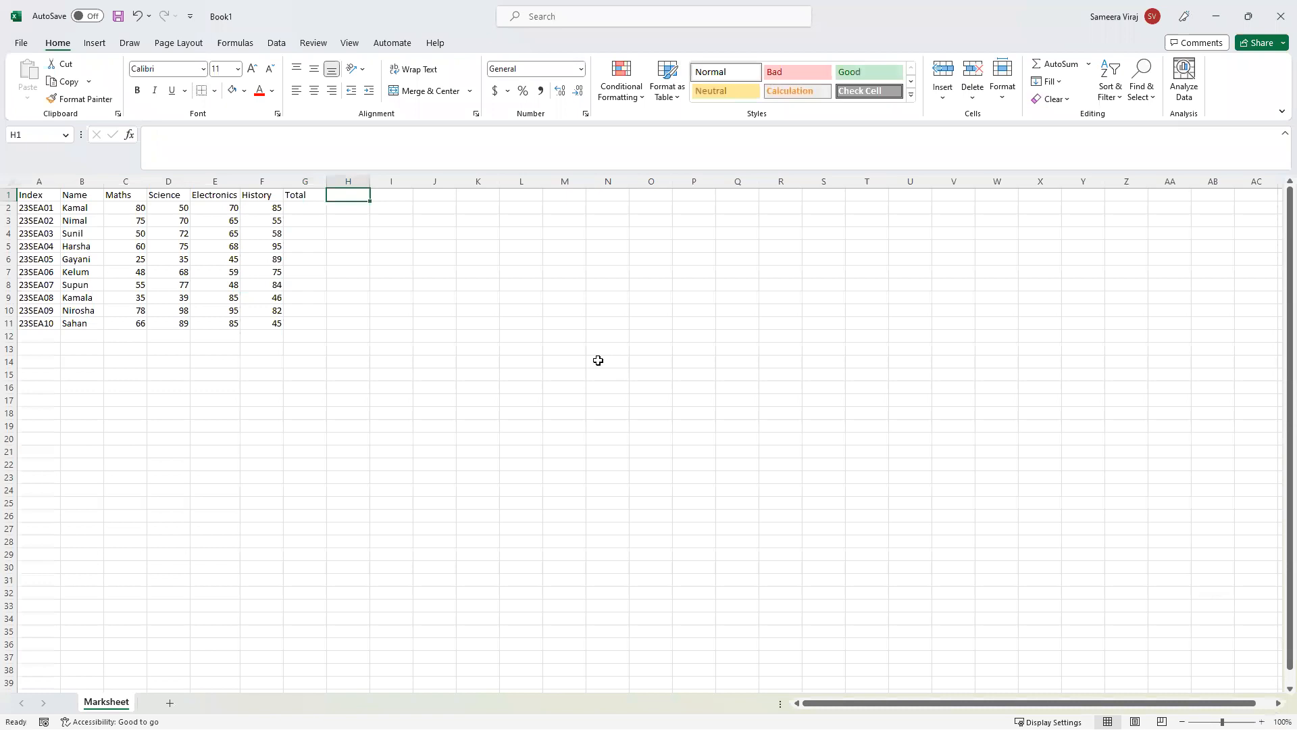
{"action": "type", "text": "Av"}
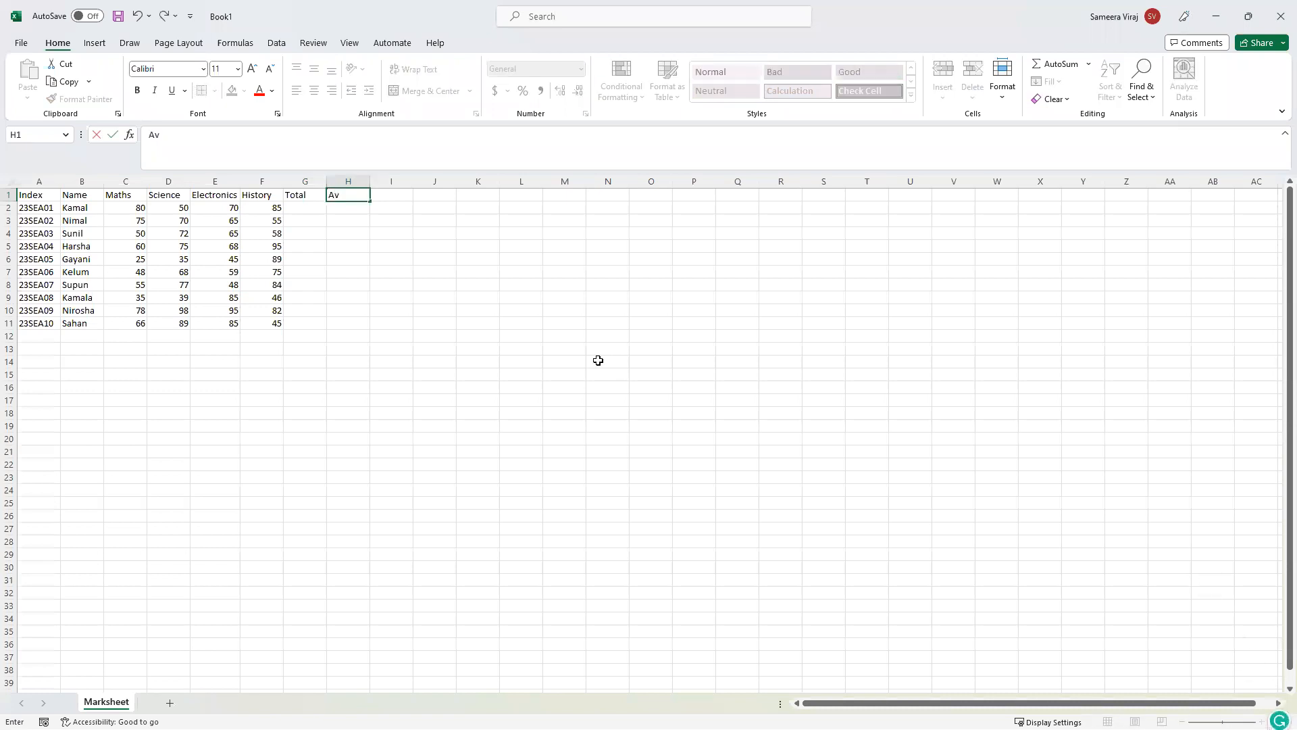
{"action": "type", "text": "erage"}
{"action": "key", "text": "Tab"}
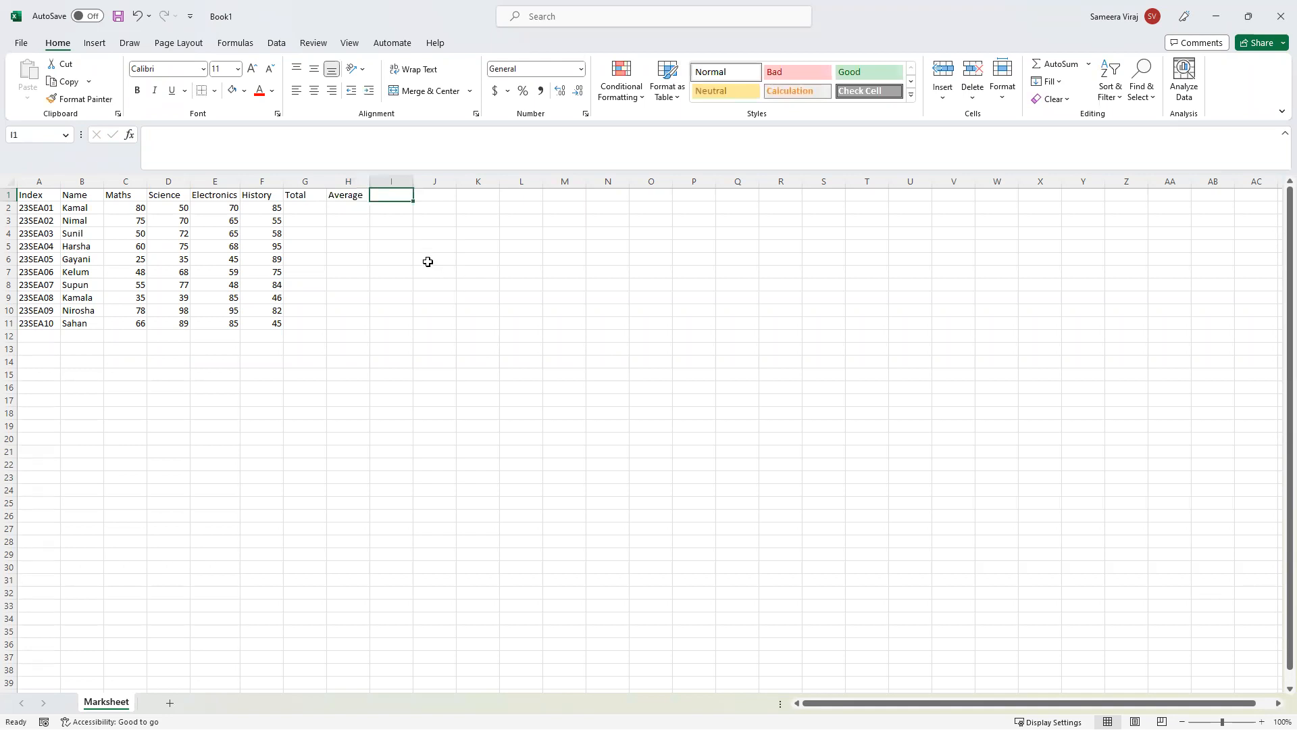
{"action": "left_click", "coordinate": [300, 208]}
{"action": "left_click", "coordinate": [386, 208]}
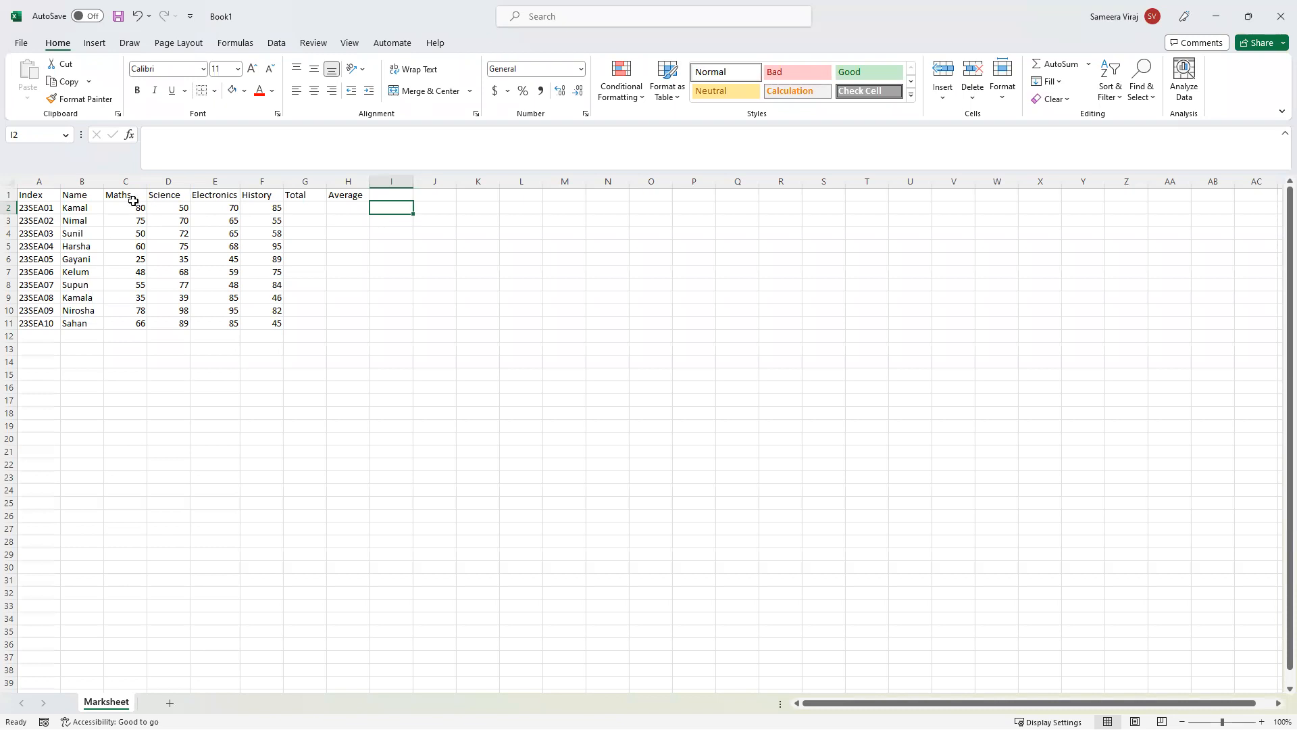
{"action": "left_click", "coordinate": [297, 210]}
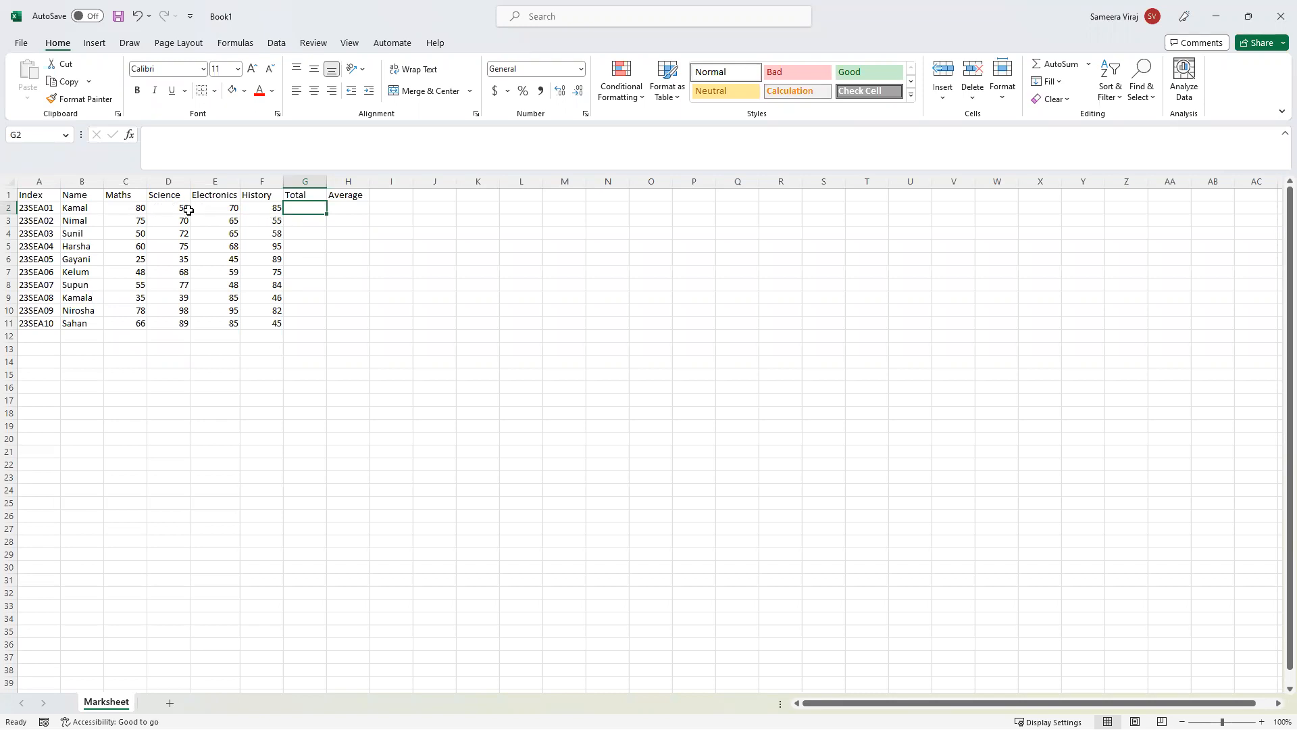
{"action": "left_click", "coordinate": [308, 241]}
Calculate the first student's total in G2 with the formula =C2+D2+E2+F2.
{"action": "left_click", "coordinate": [302, 203]}
{"action": "left_click", "coordinate": [283, 143]}
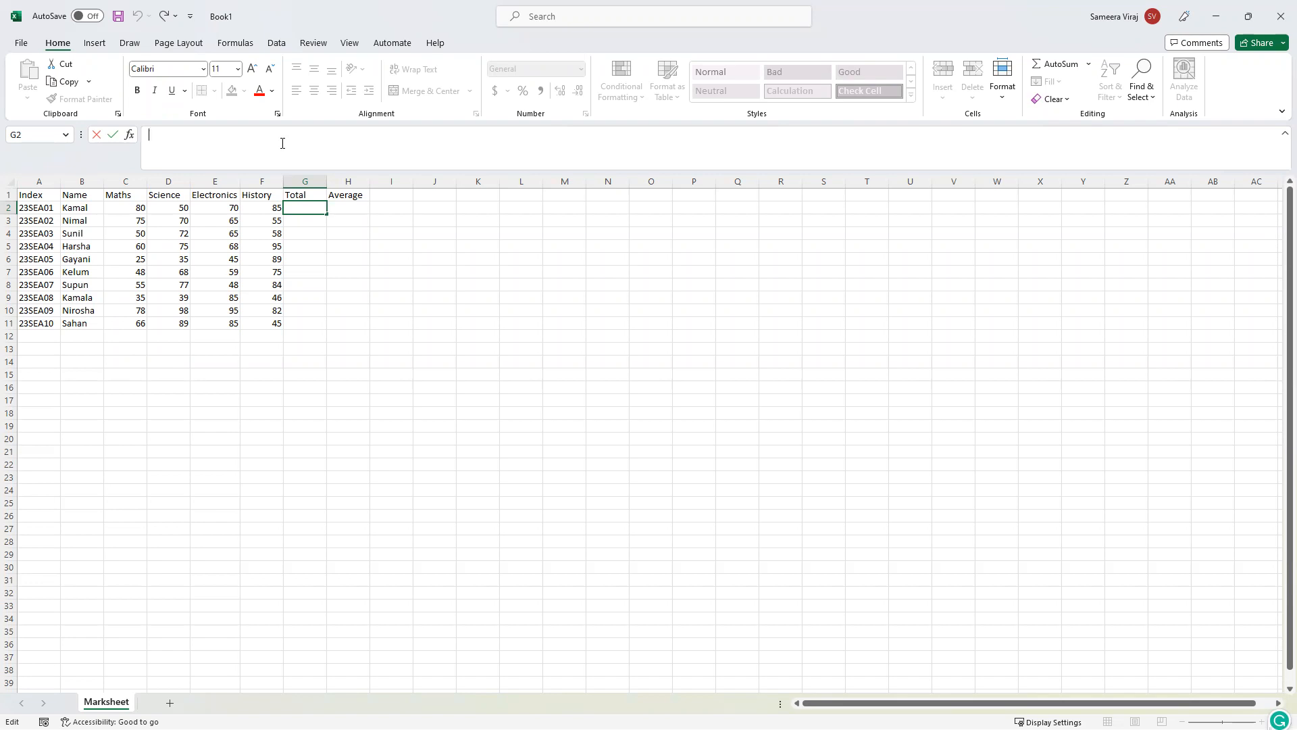
{"action": "type", "text": "="}
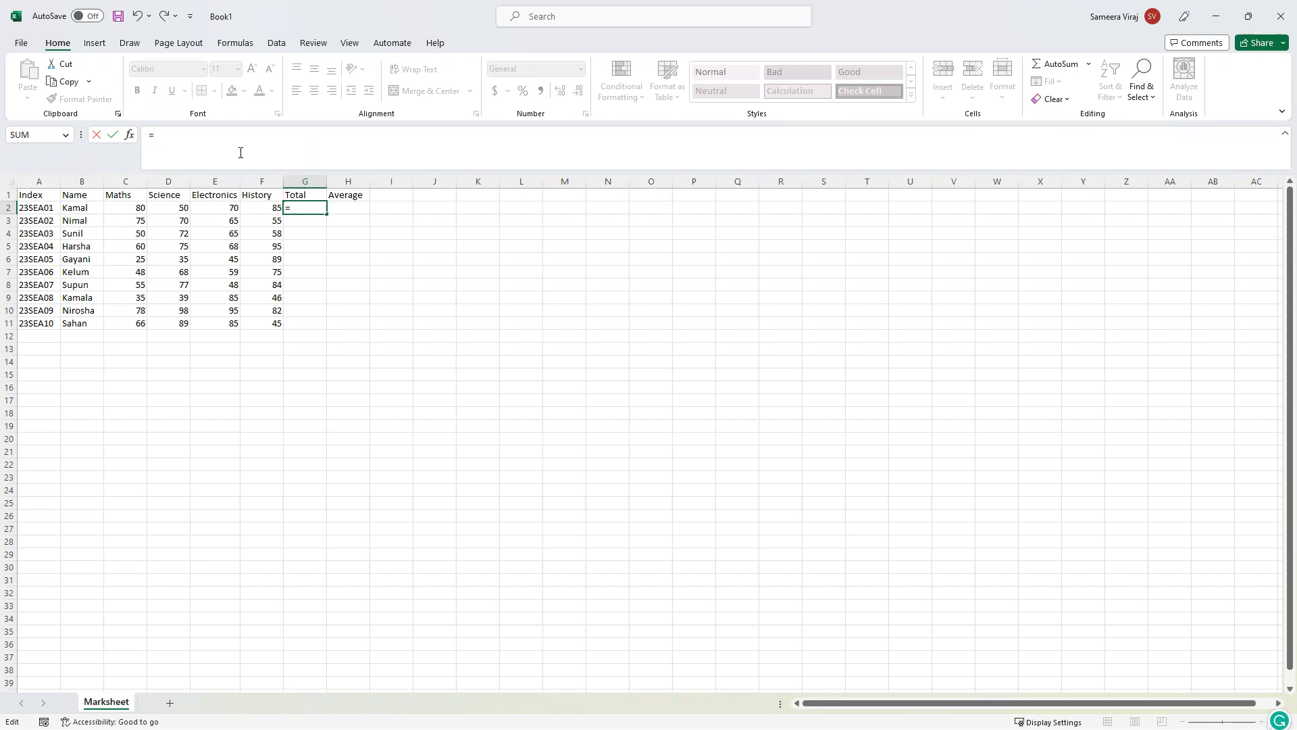
{"action": "type", "text": "C2"}
{"action": "type", "text": "+"}
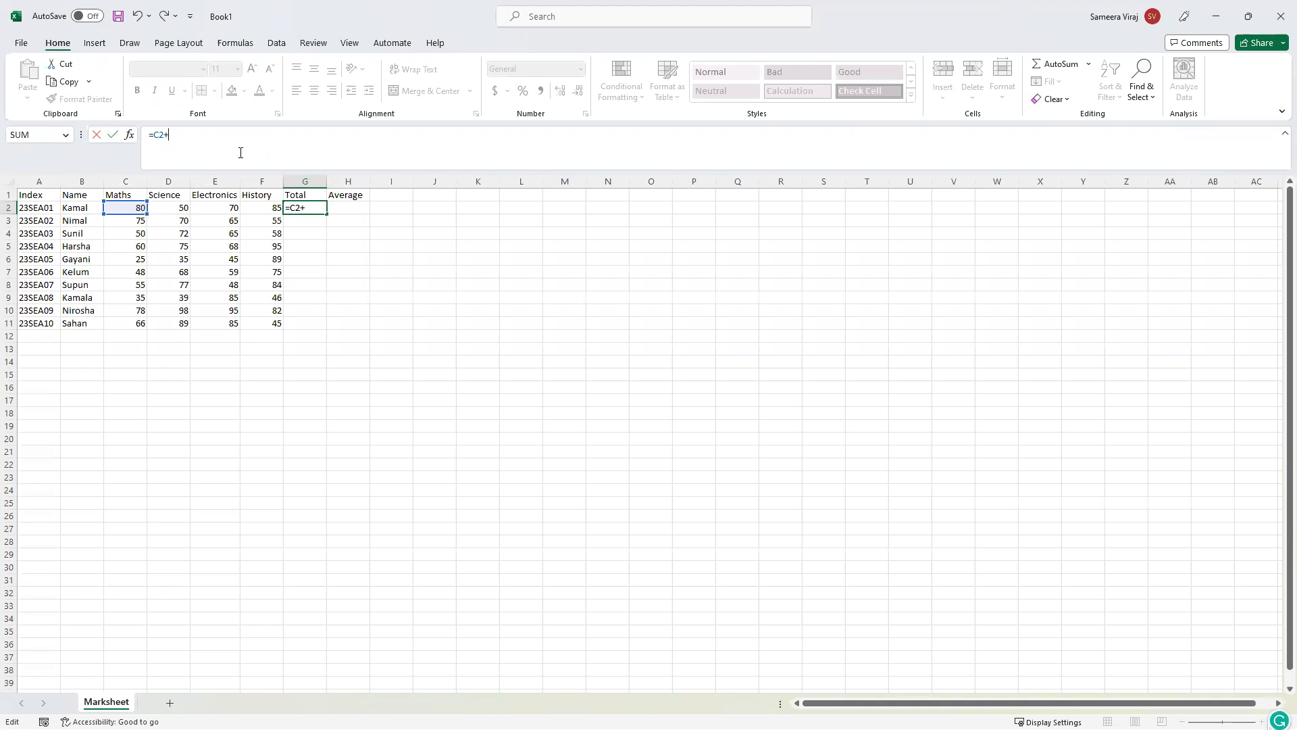
{"action": "type", "text": "D"}
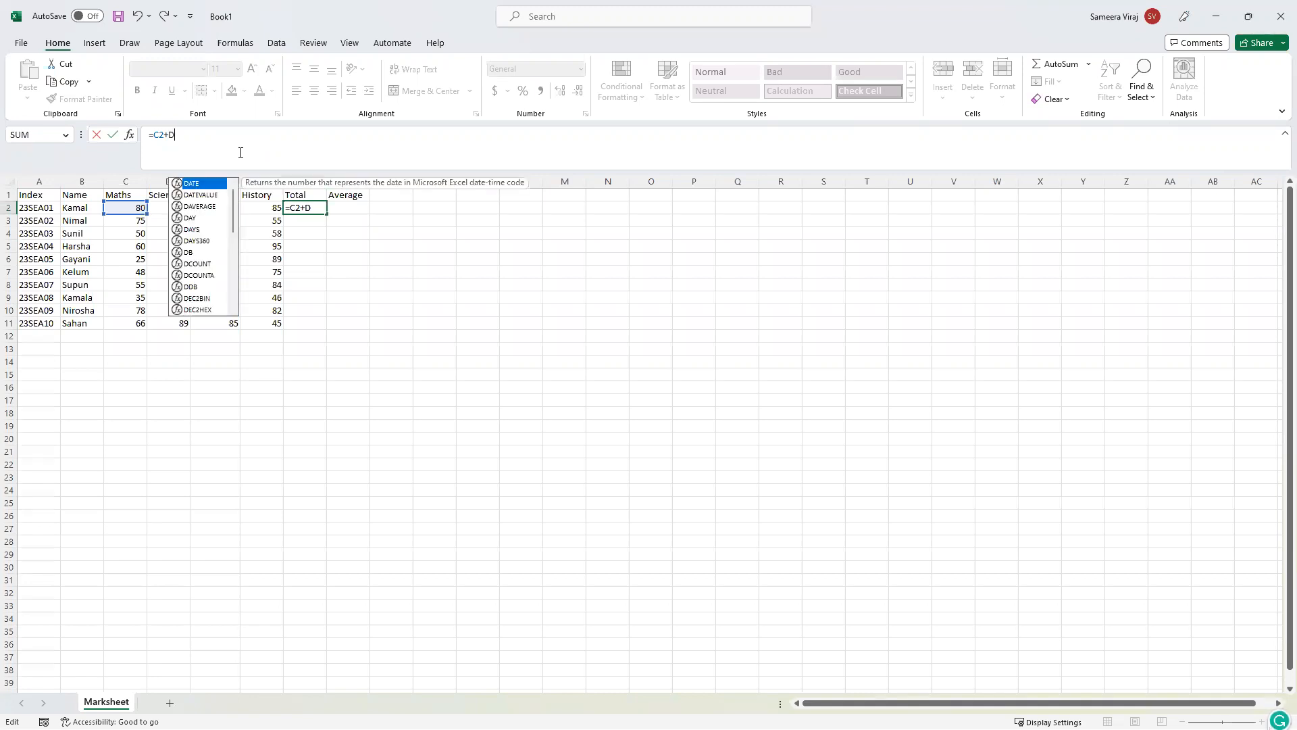
{"action": "type", "text": "2"}
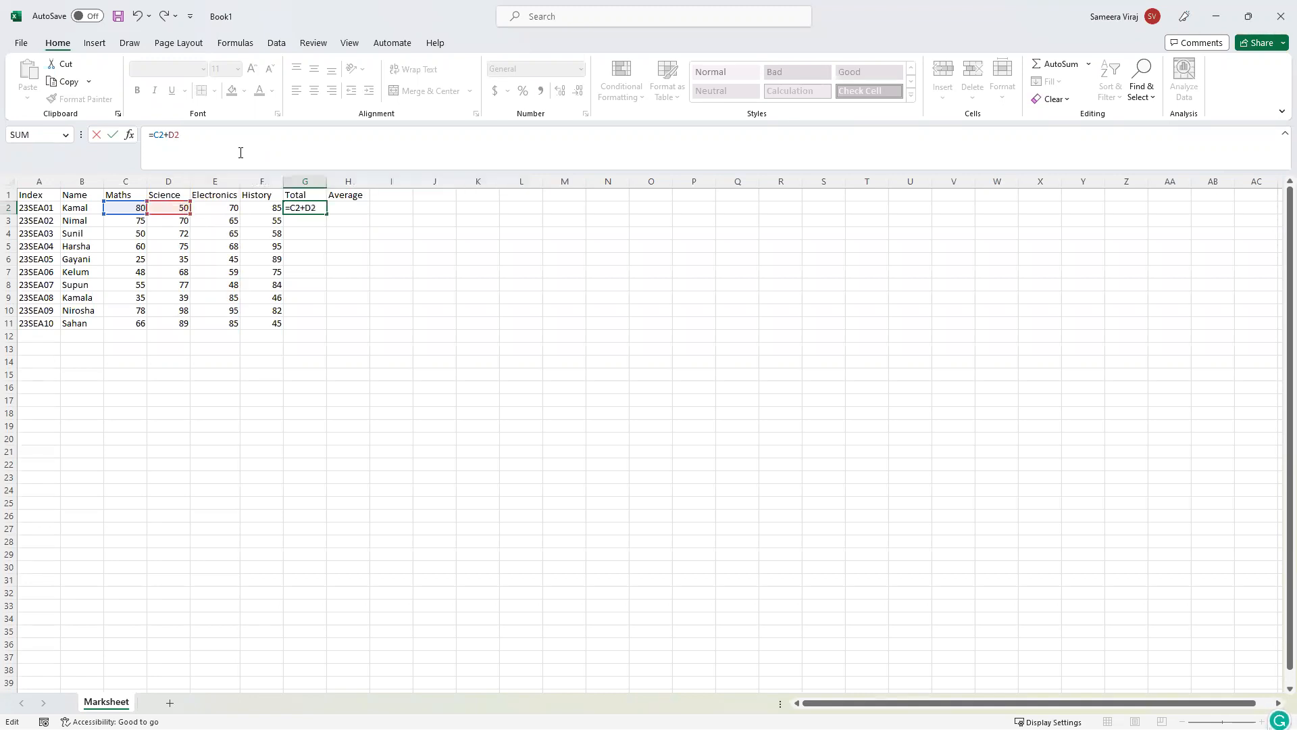
{"action": "type", "text": "+E2"}
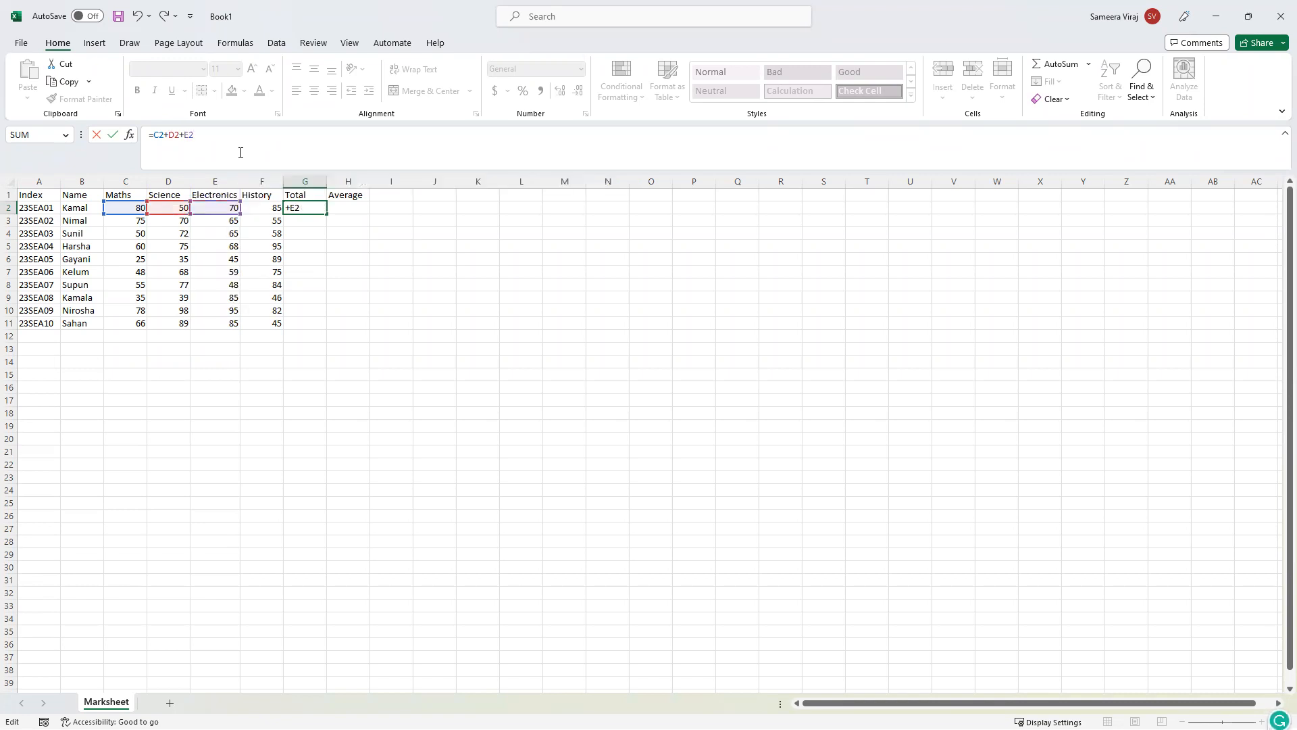
{"action": "type", "text": "+"}
{"action": "type", "text": "F2"}
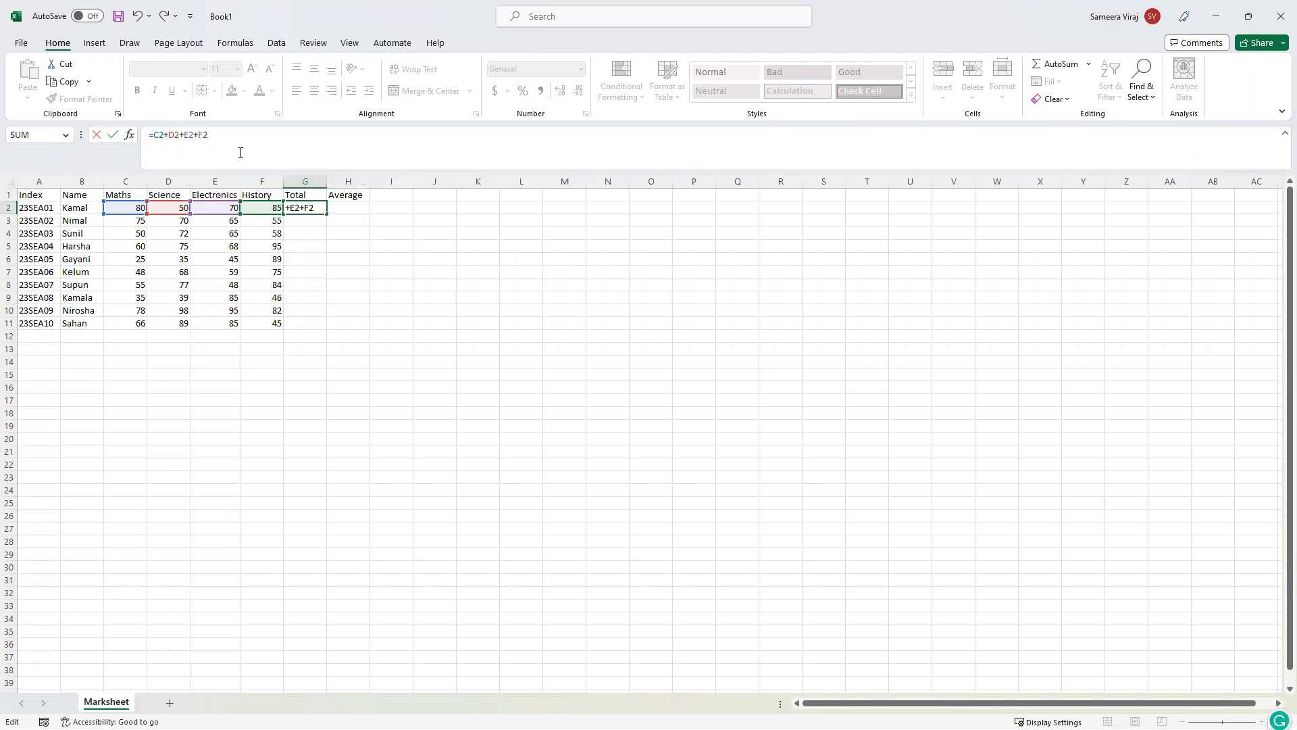
{"action": "key", "text": "Return"}
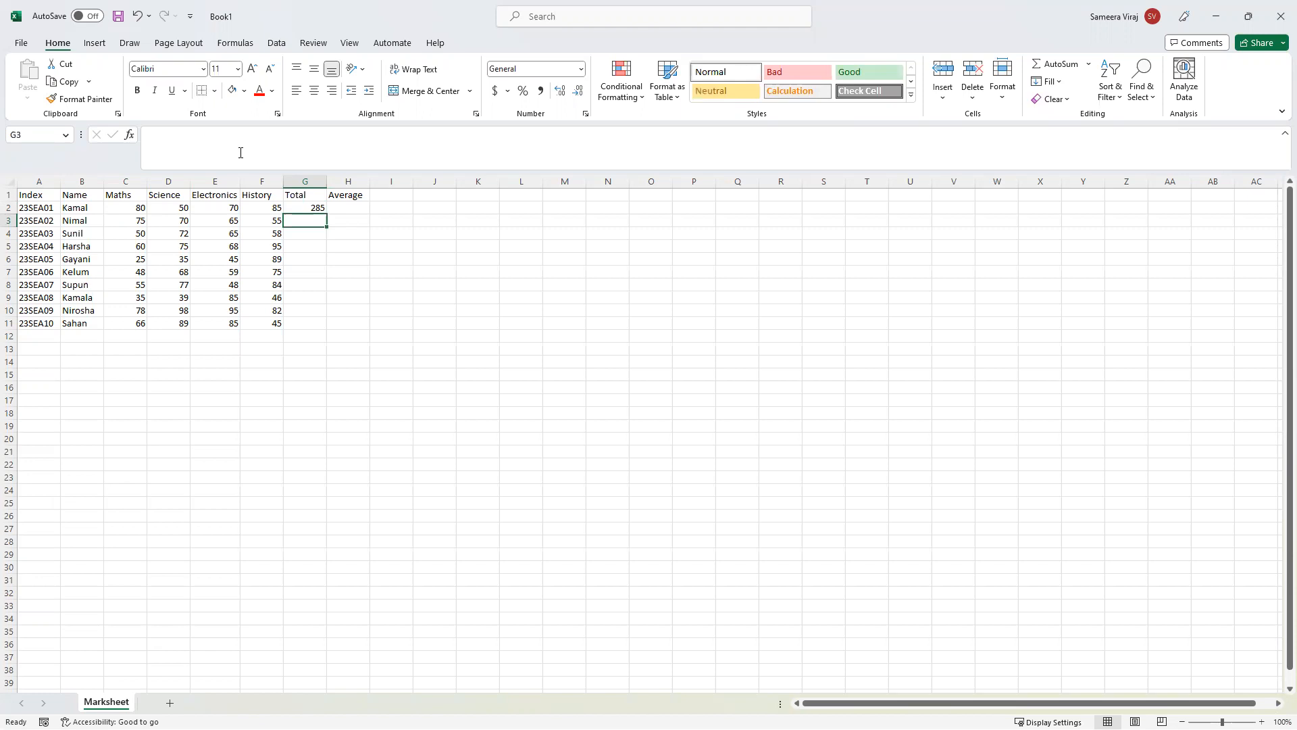
{"action": "left_click", "coordinate": [302, 209]}
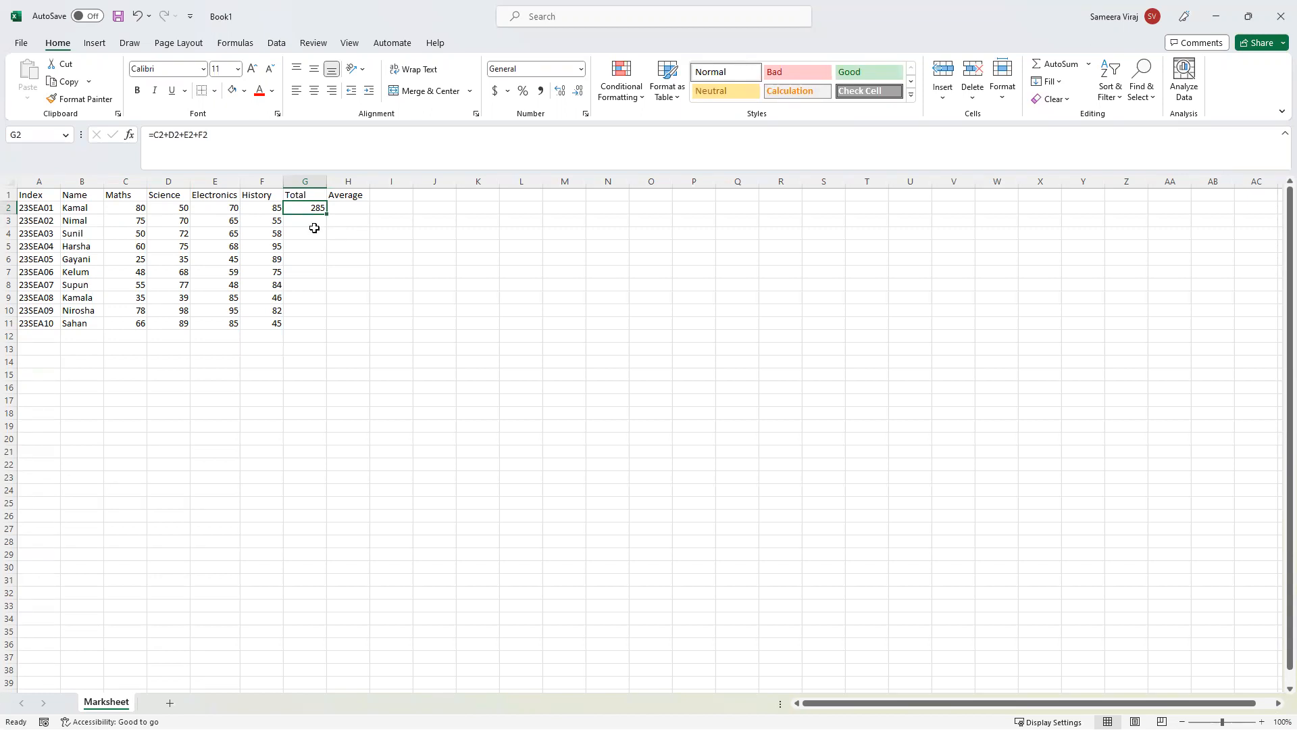
Calculate the second student's total in G3 from the typed-in marks with the formula =SUM(75,70,65,55).
{"action": "left_click", "coordinate": [314, 223]}
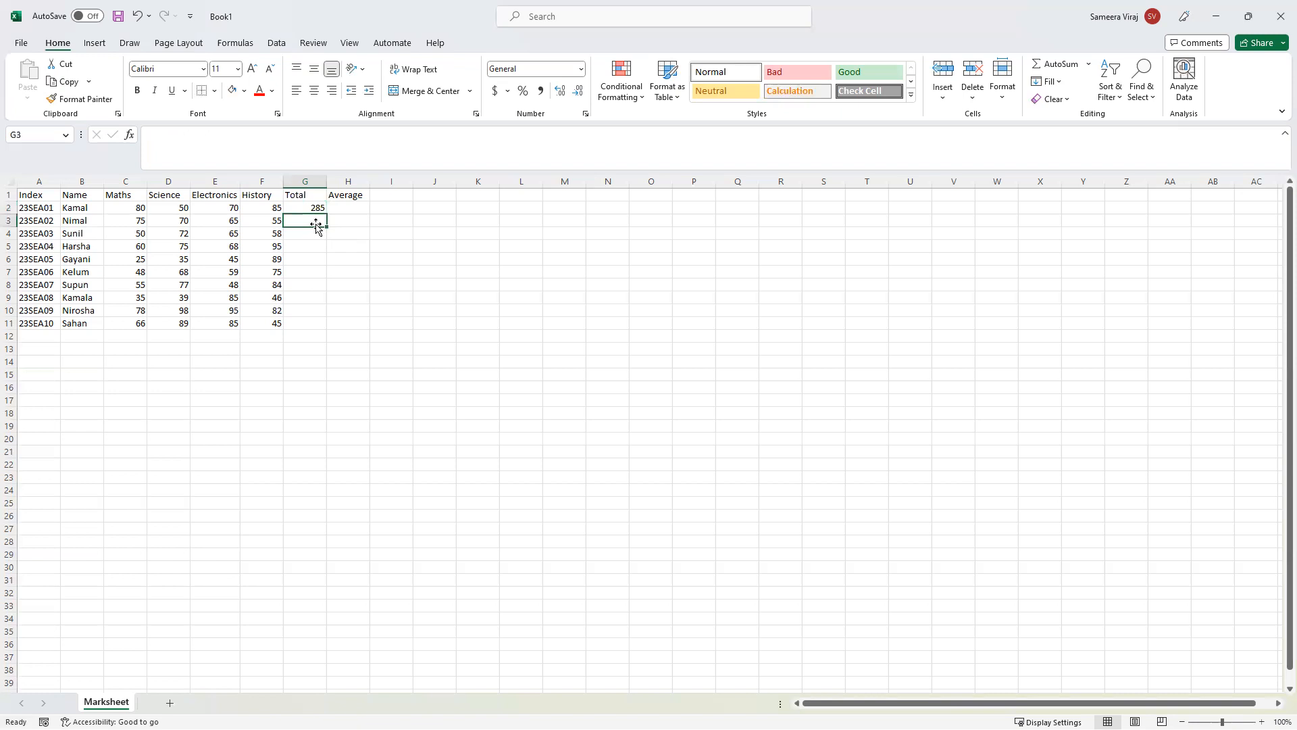
{"action": "type", "text": "="}
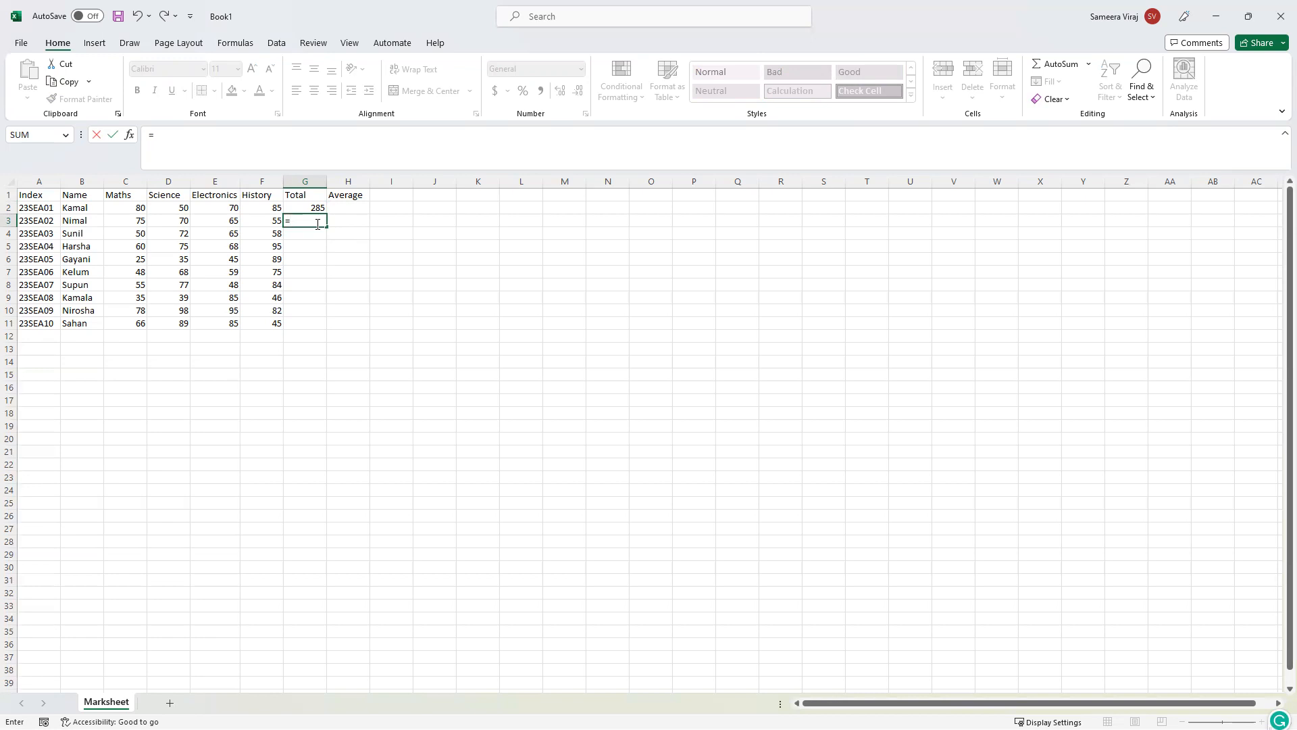
{"action": "type", "text": "su"}
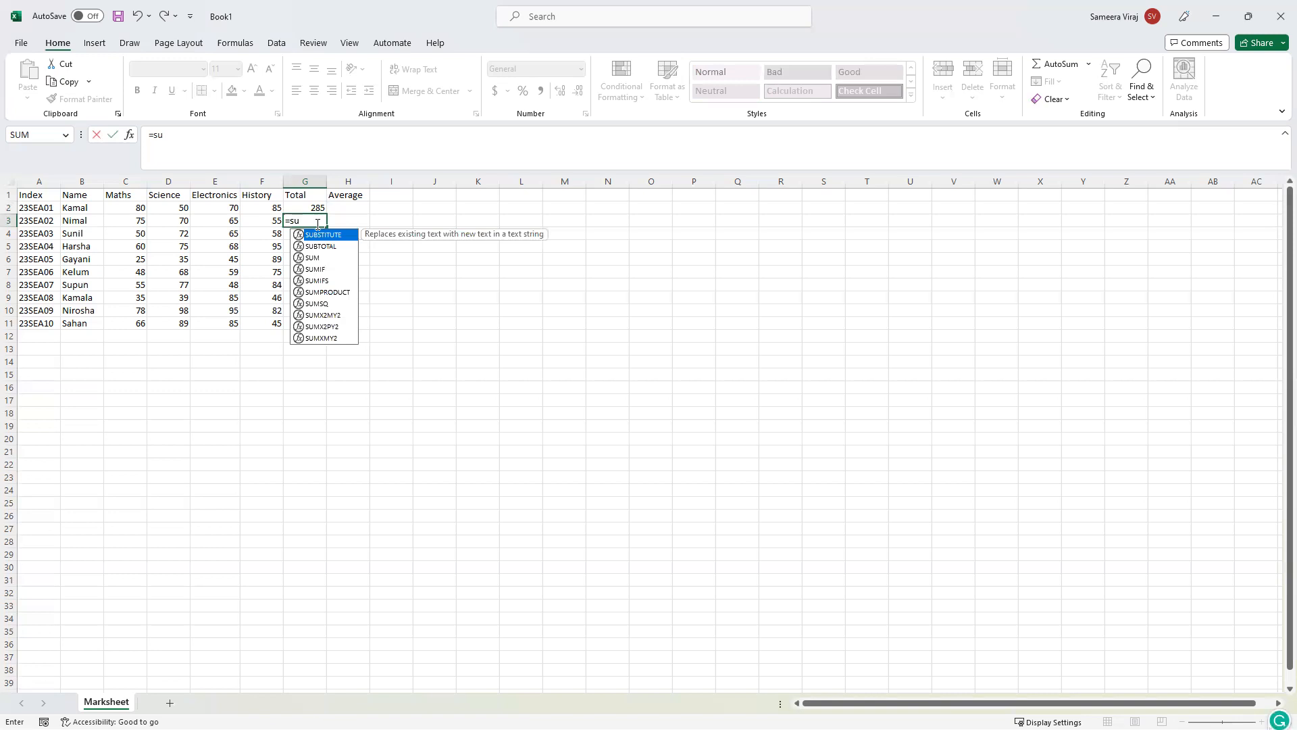
{"action": "type", "text": "m"}
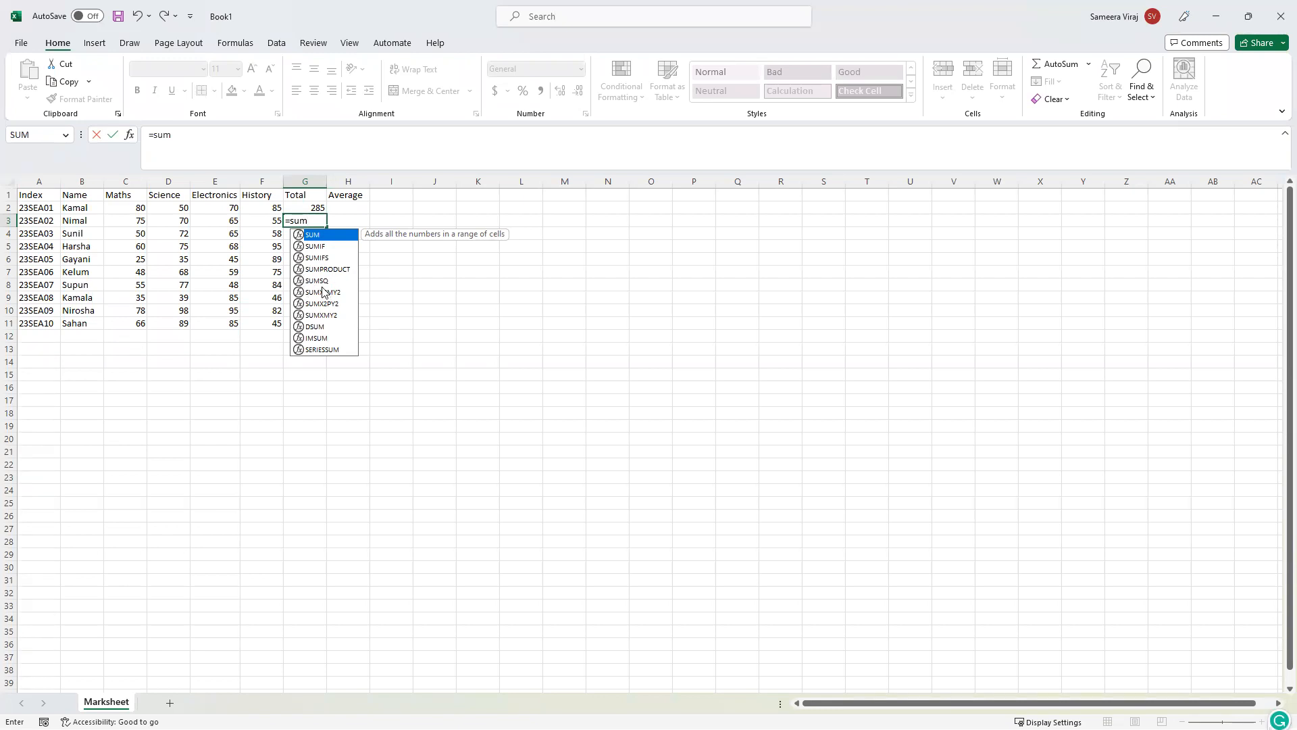
{"action": "left_click", "coordinate": [312, 220]}
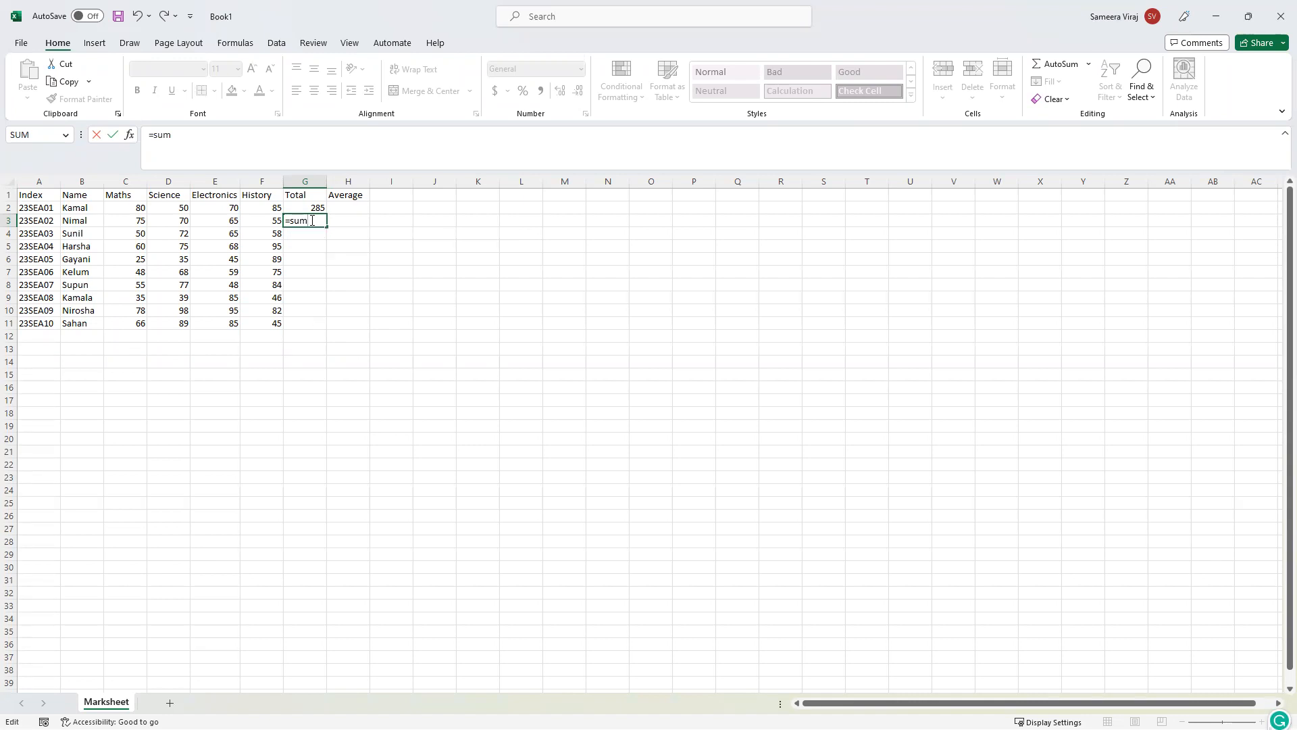
{"action": "type", "text": "("}
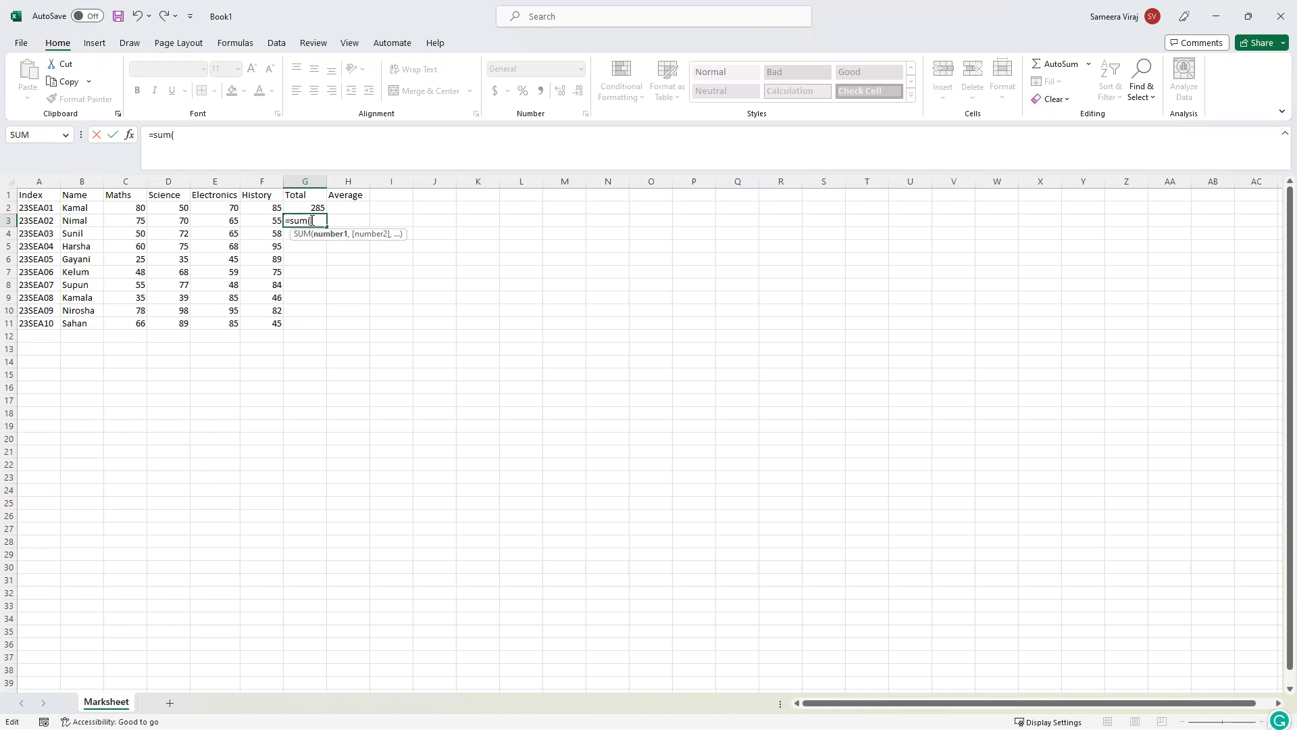
{"action": "type", "text": "75,"}
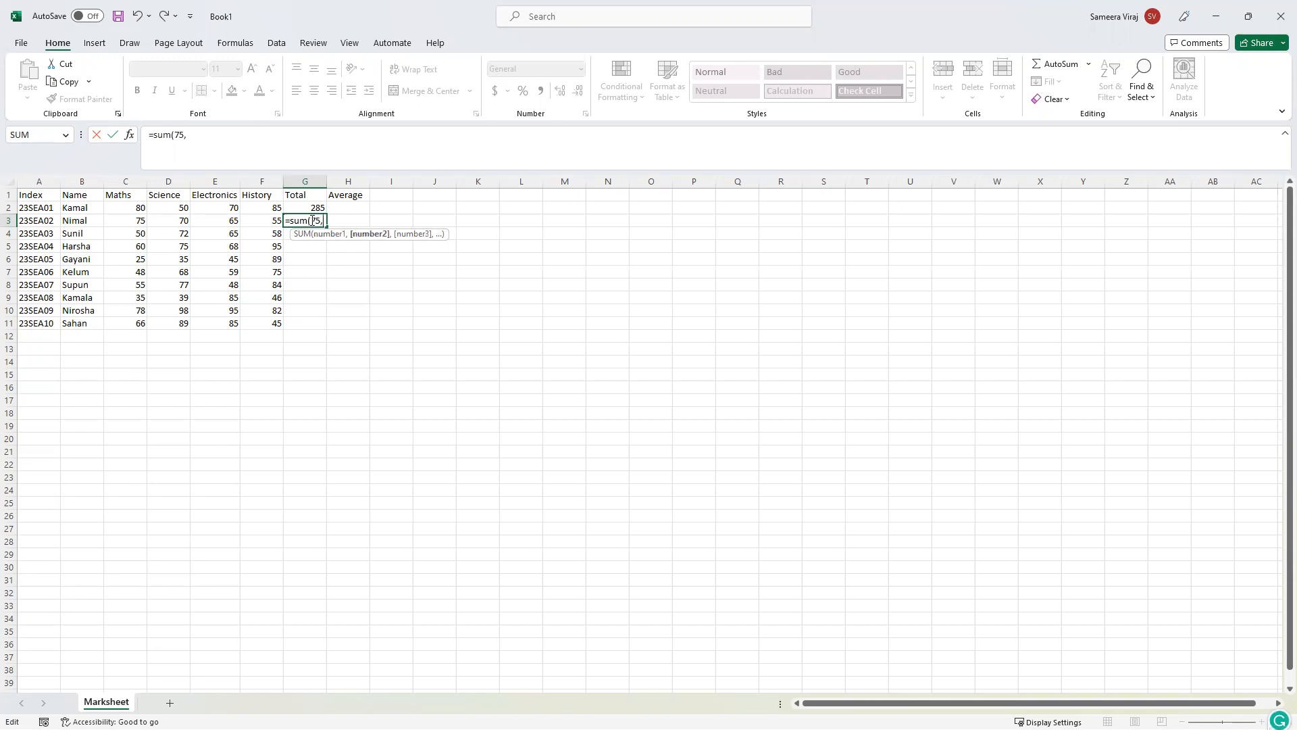
{"action": "type", "text": "7,"}
{"action": "key", "text": "BackSpace"}
{"action": "type", "text": "0,"}
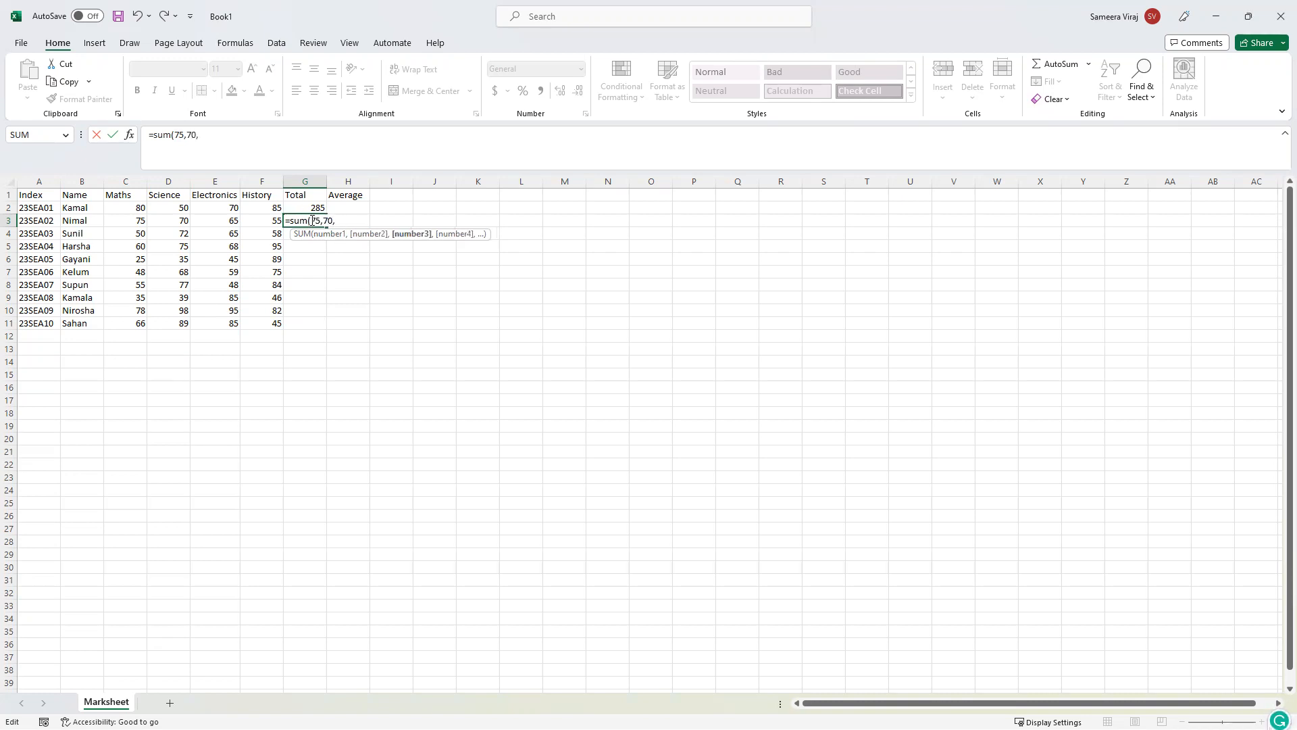
{"action": "type", "text": "65,55"}
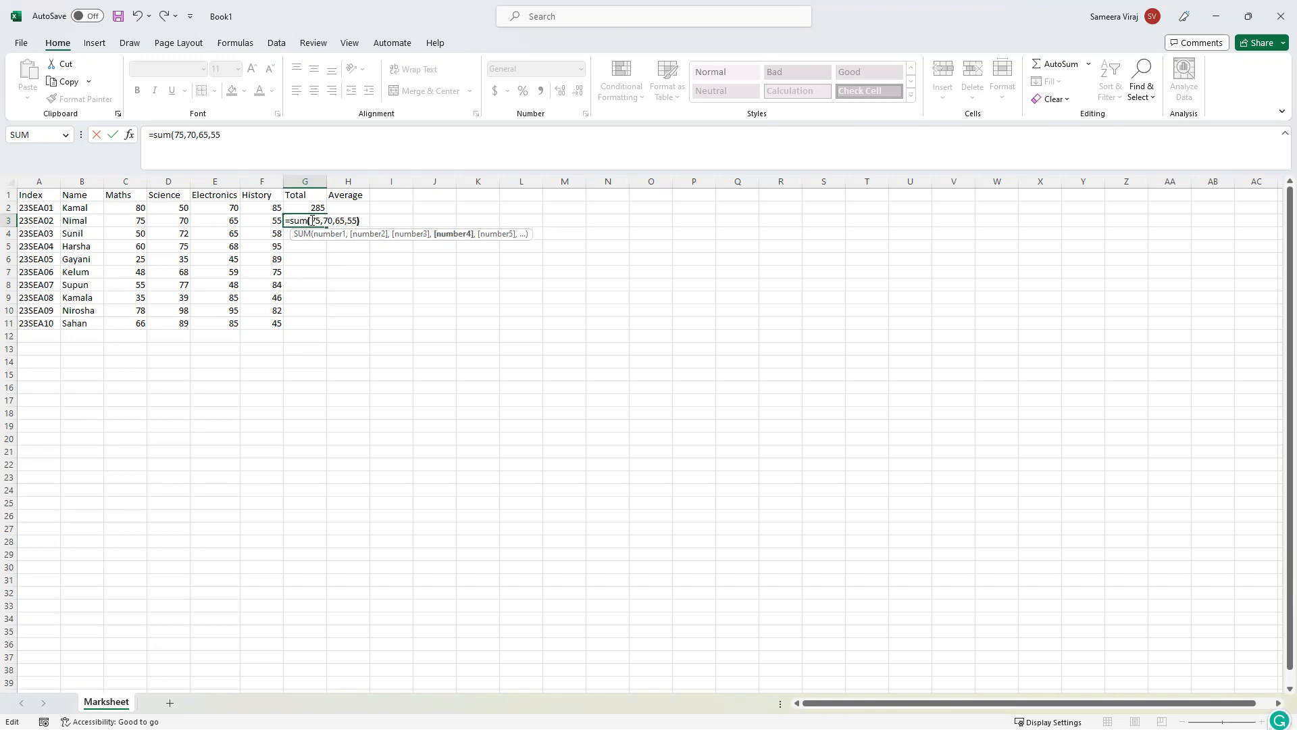
{"action": "type", "text": ")"}
{"action": "key", "text": "Return"}
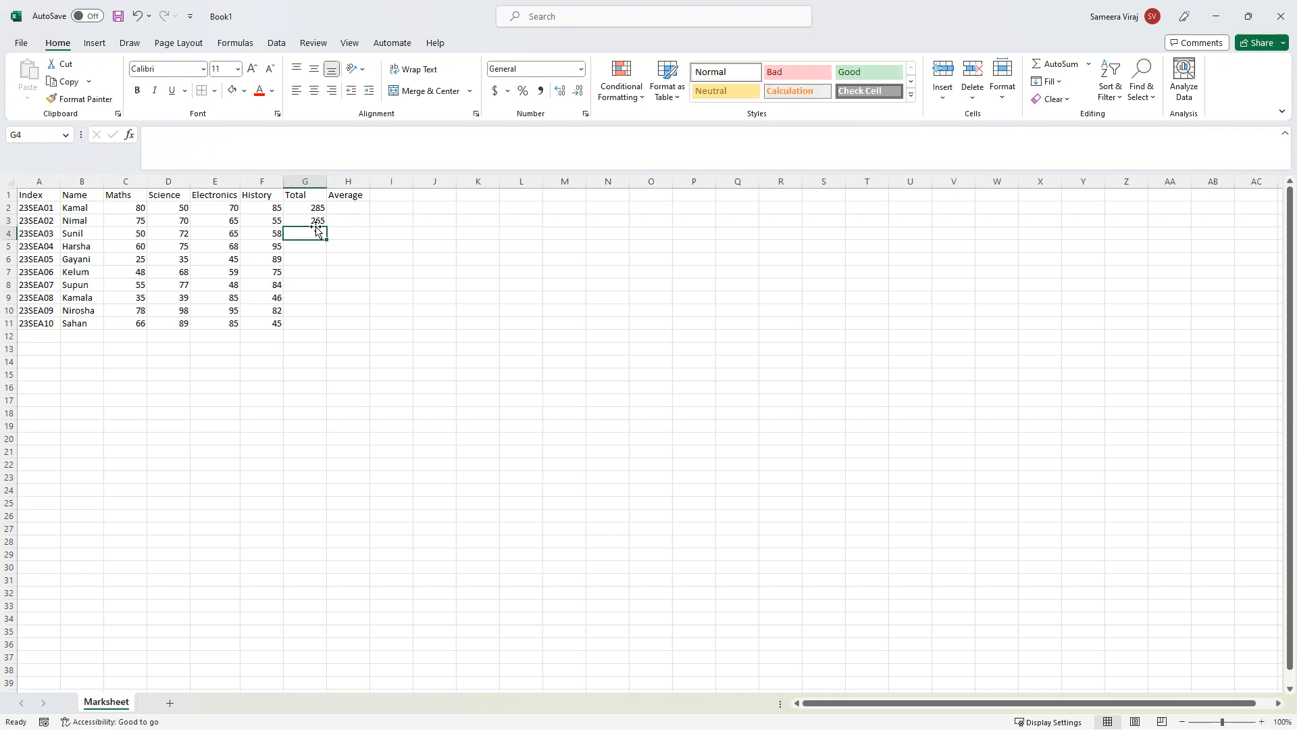
Compare the typed numbers in G3's SUM formula with the row 3 marks and with the cell references in G2's formula.
{"action": "left_click_drag", "start_coordinate": [136, 220], "coordinate": [278, 220]}
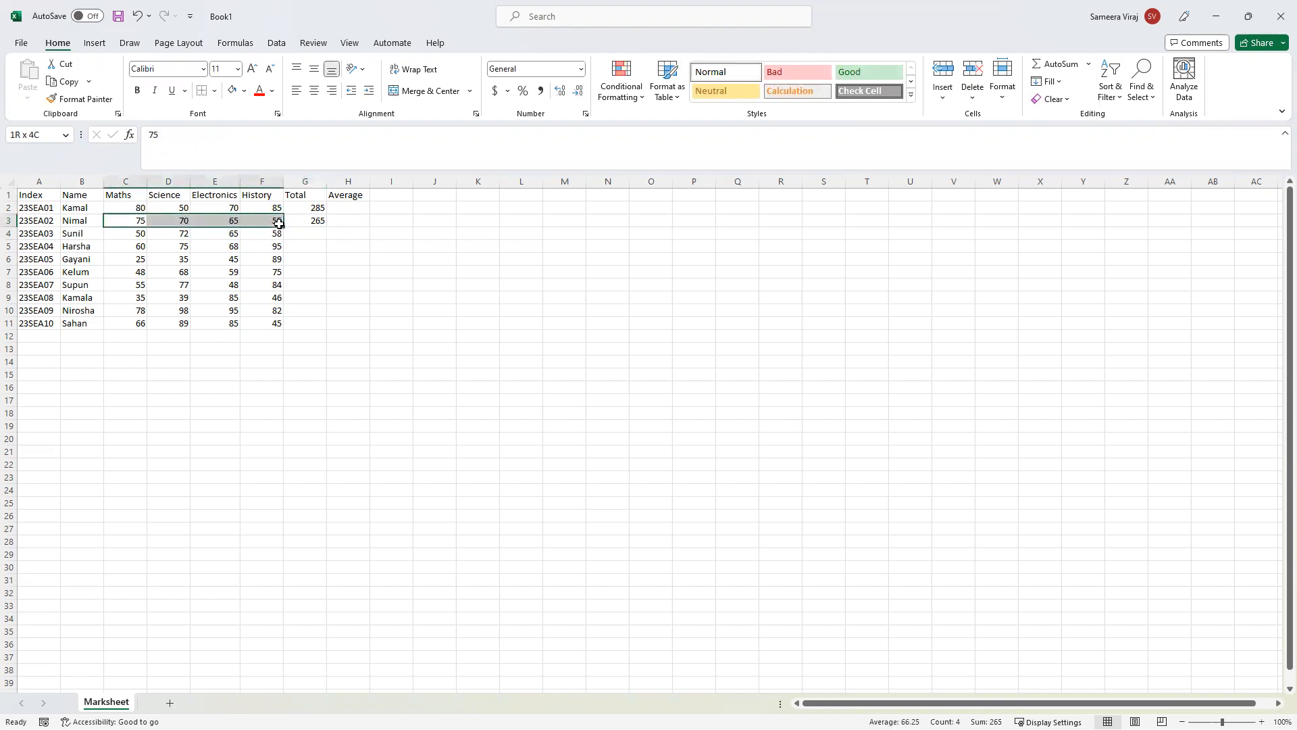
{"action": "left_click", "coordinate": [322, 223]}
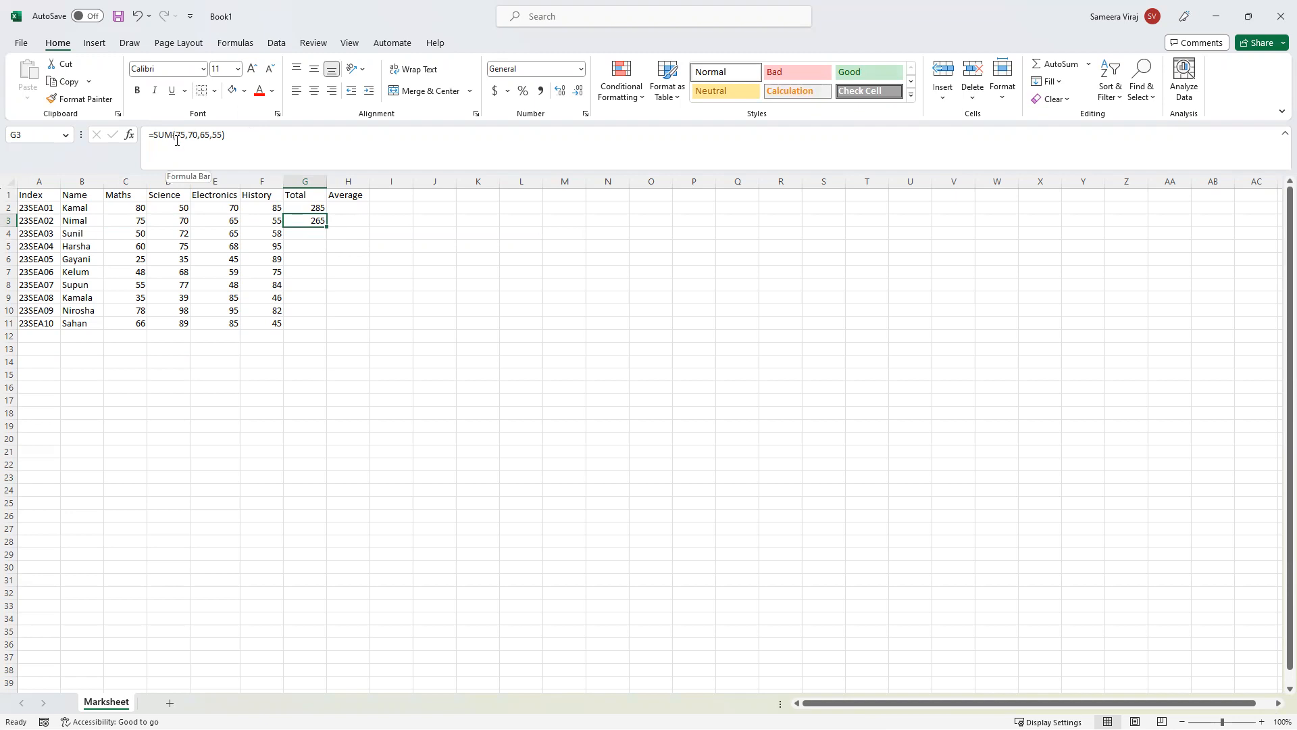
{"action": "left_click_drag", "start_coordinate": [175, 135], "coordinate": [223, 135]}
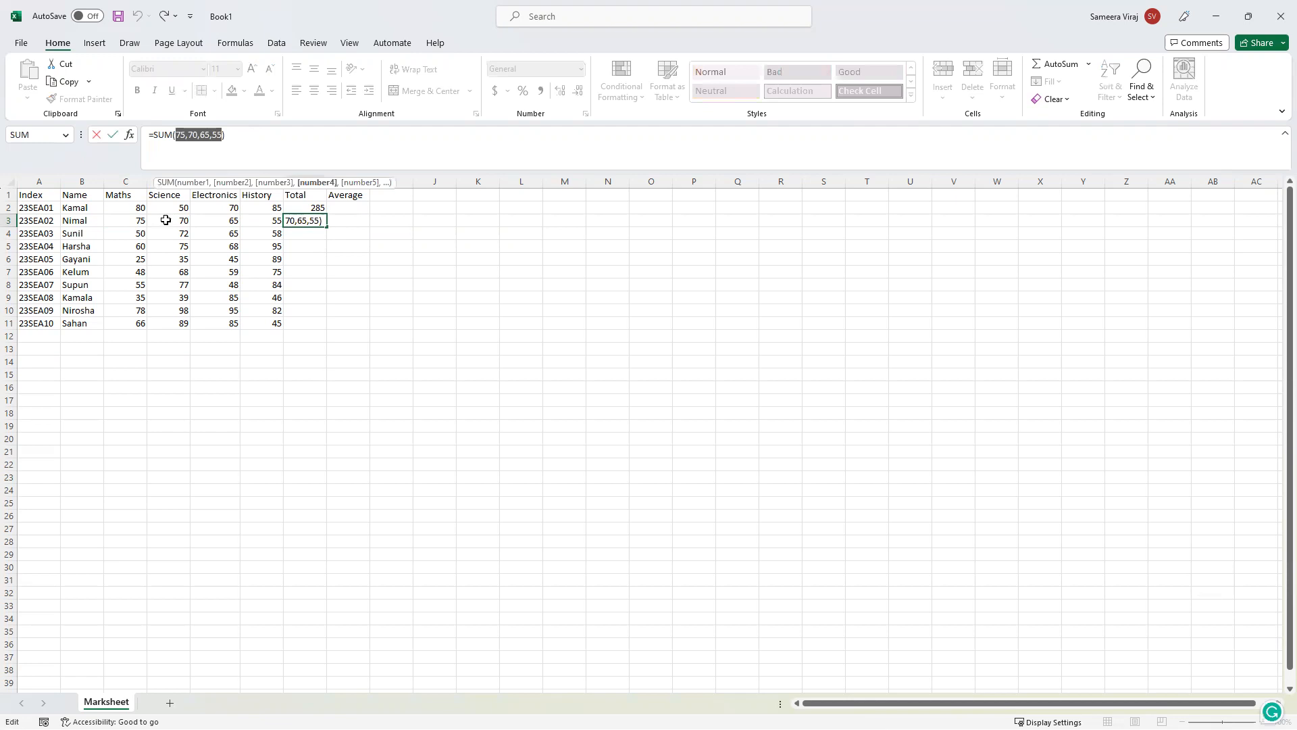
{"action": "left_click", "coordinate": [271, 220]}
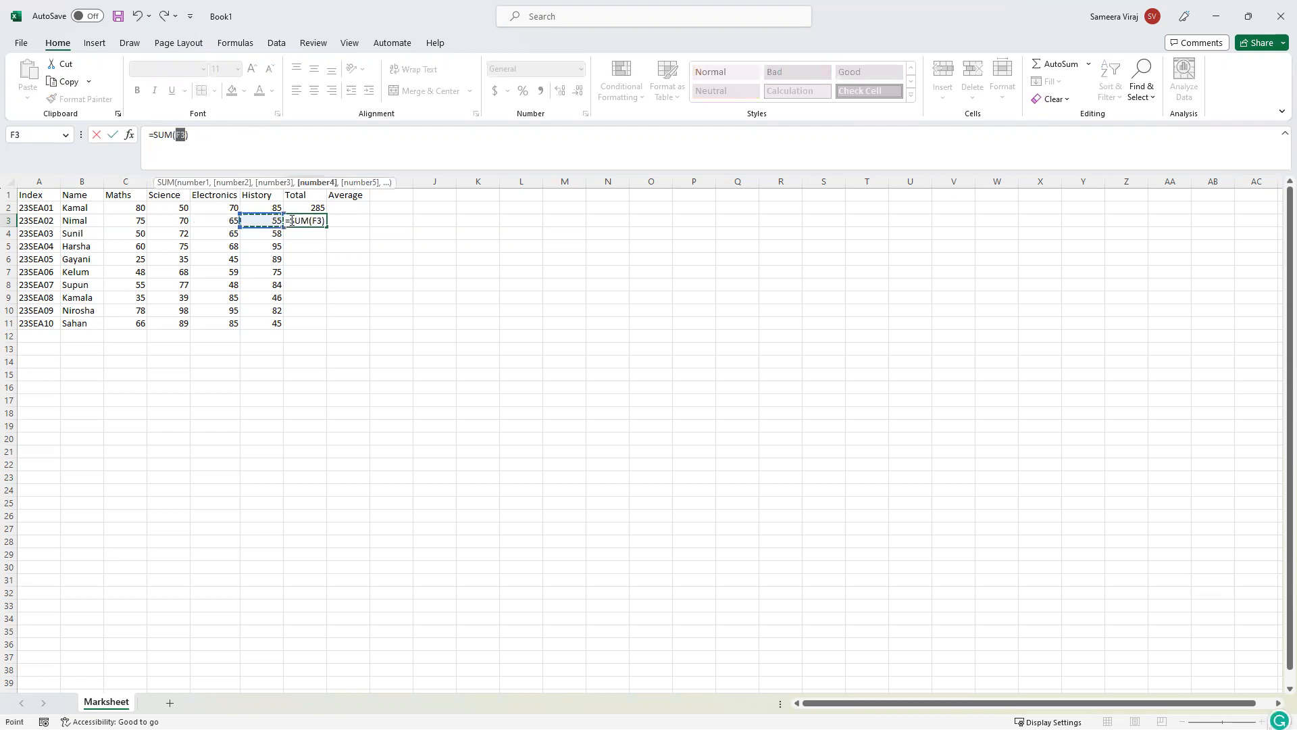
{"action": "key", "text": "Escape"}
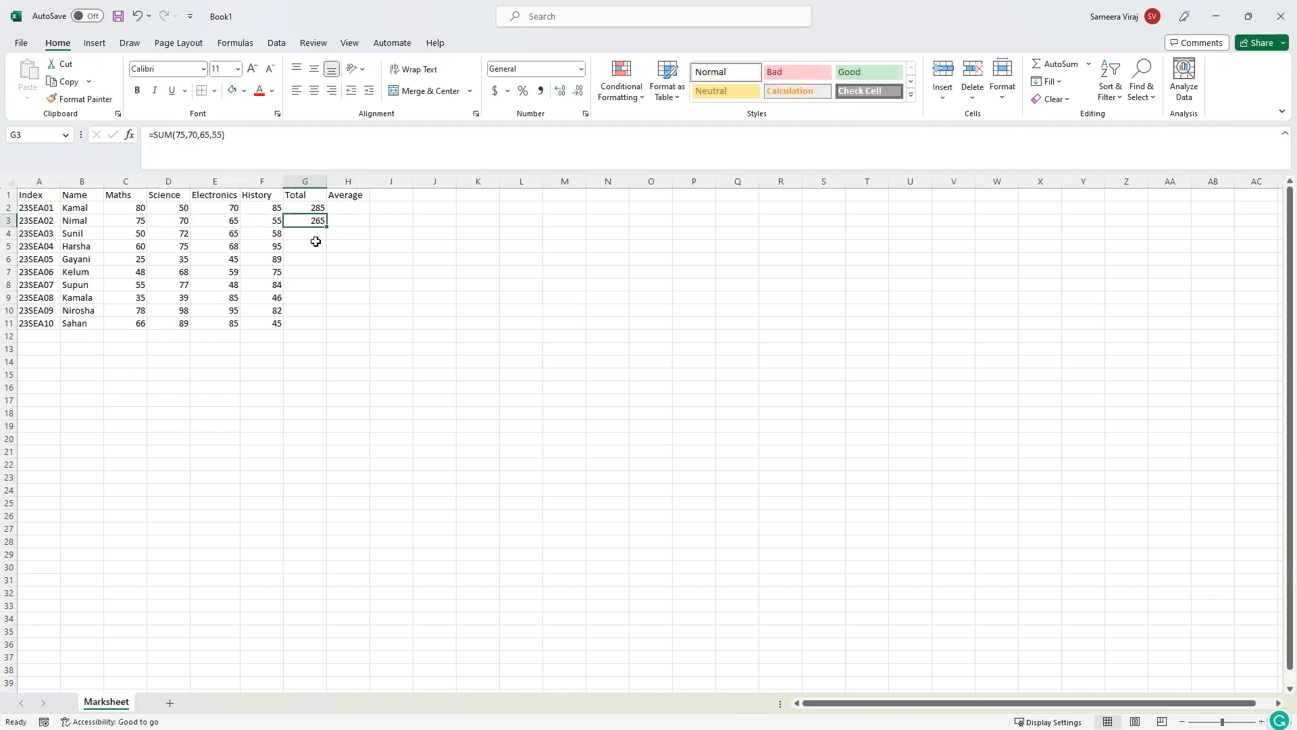
{"action": "left_click", "coordinate": [315, 205]}
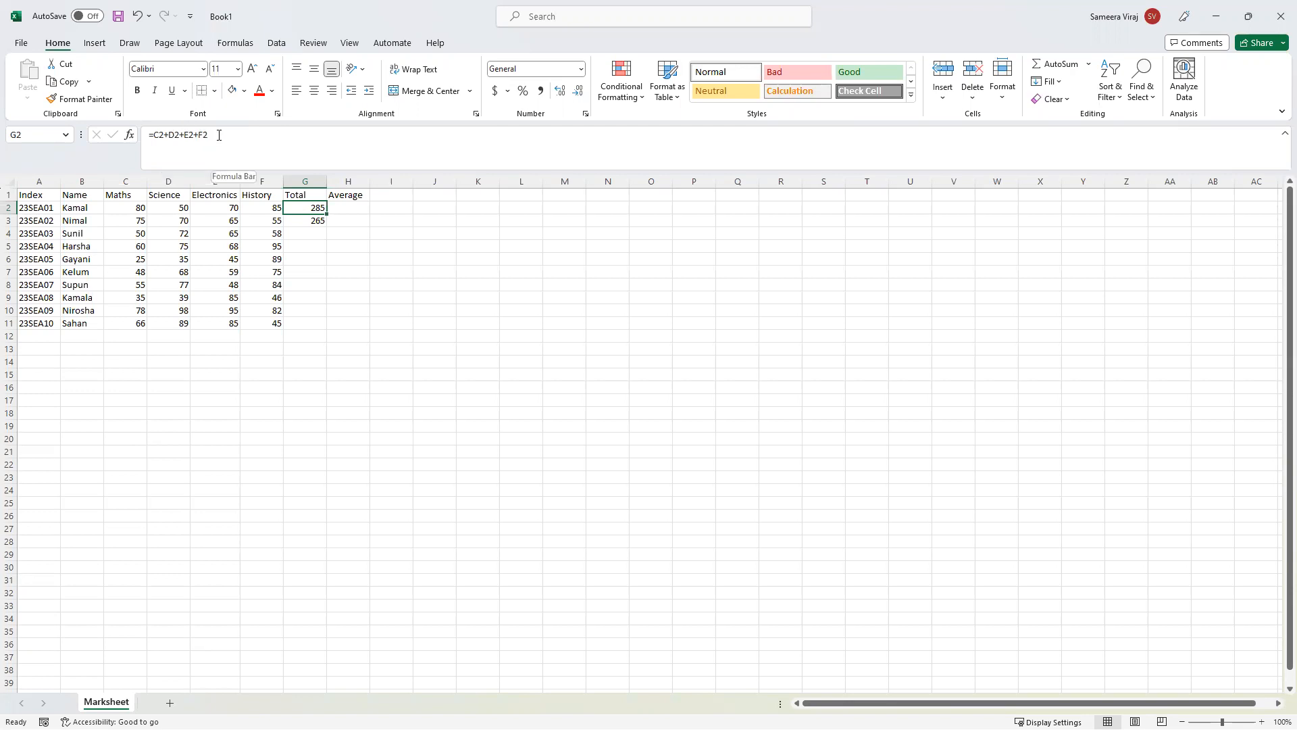
{"action": "left_click", "coordinate": [302, 221]}
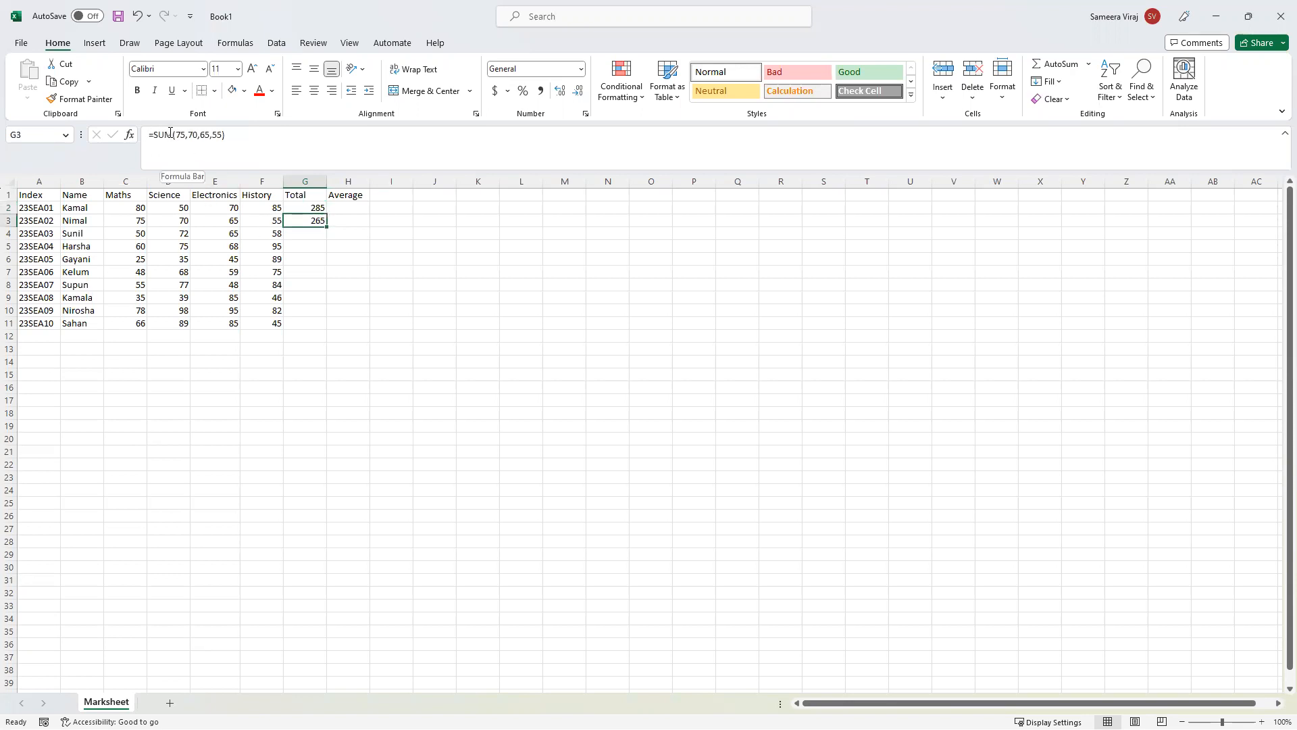
{"action": "left_click", "coordinate": [311, 210]}
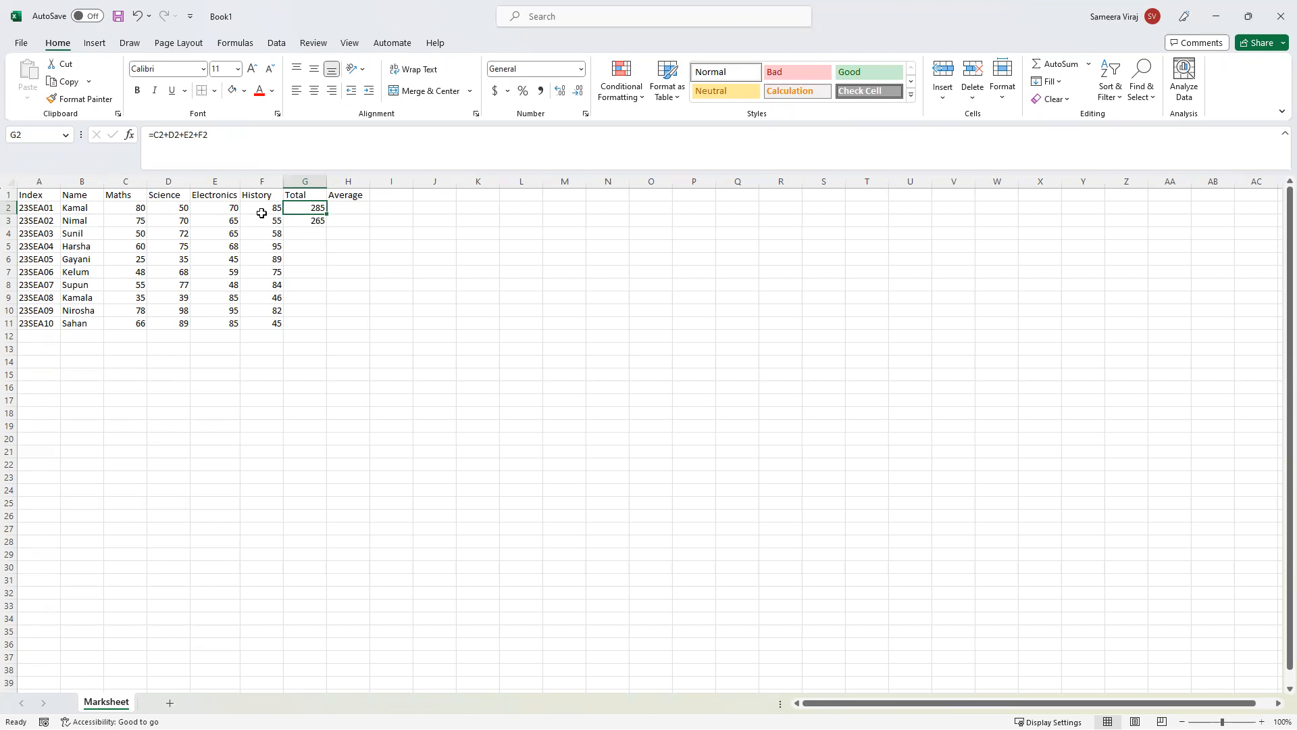
Set the first student's Electronics mark in E2 to 75 and check the total formula in G2.
{"action": "left_click", "coordinate": [227, 209]}
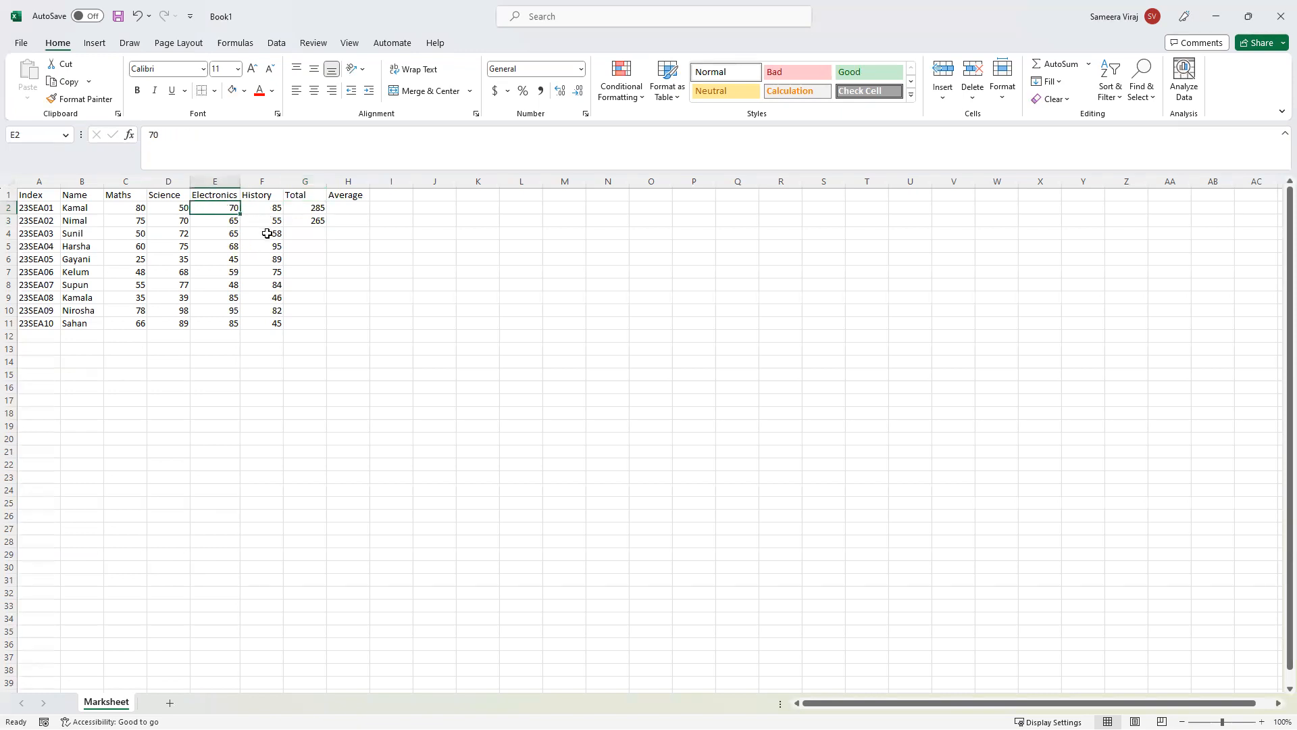
{"action": "type", "text": "75"}
{"action": "key", "text": "Return"}
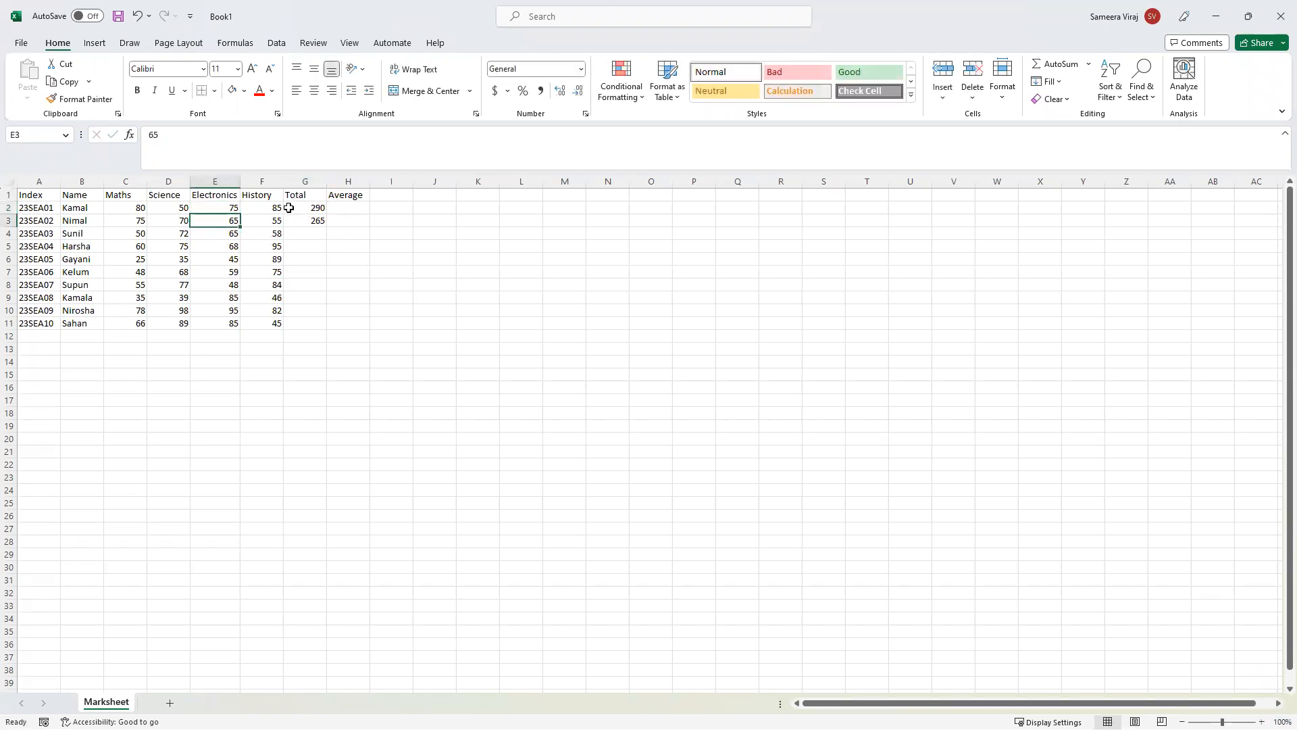
{"action": "left_click", "coordinate": [313, 206]}
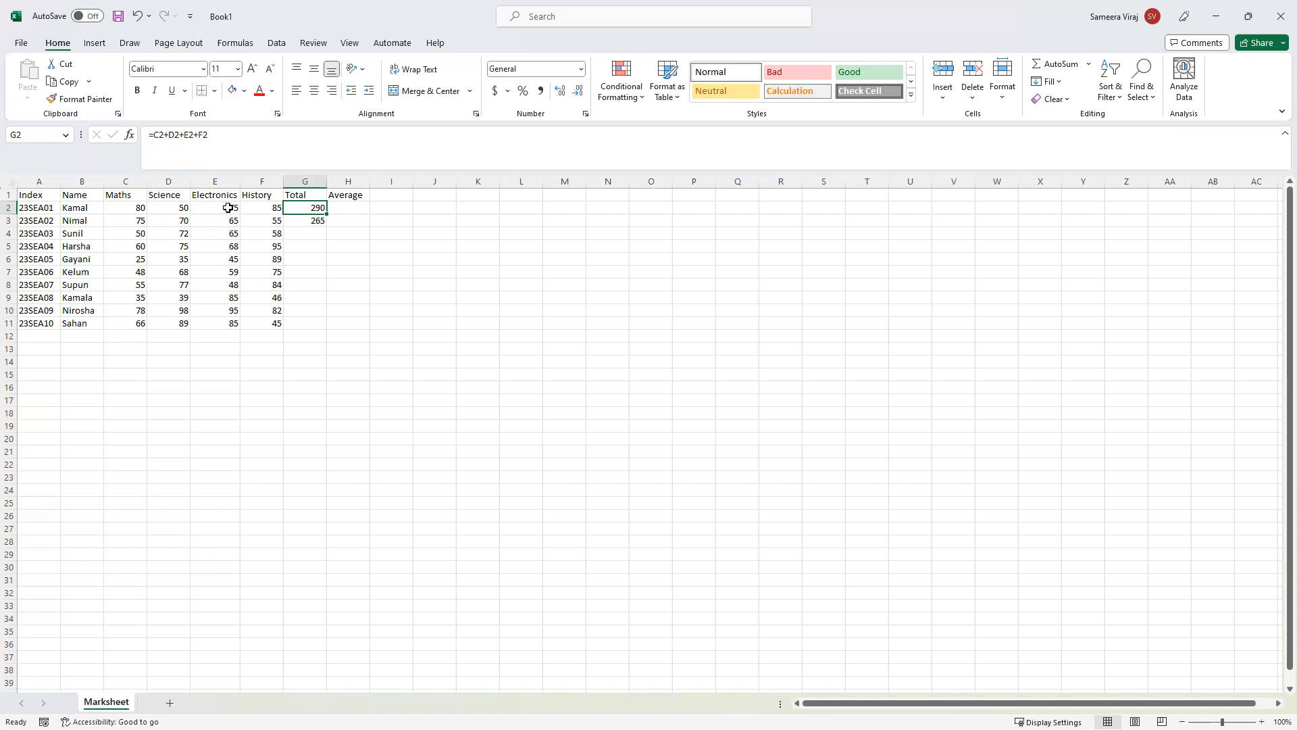
Set the second student's Electronics mark in E3 to 70.
{"action": "left_click", "coordinate": [304, 223]}
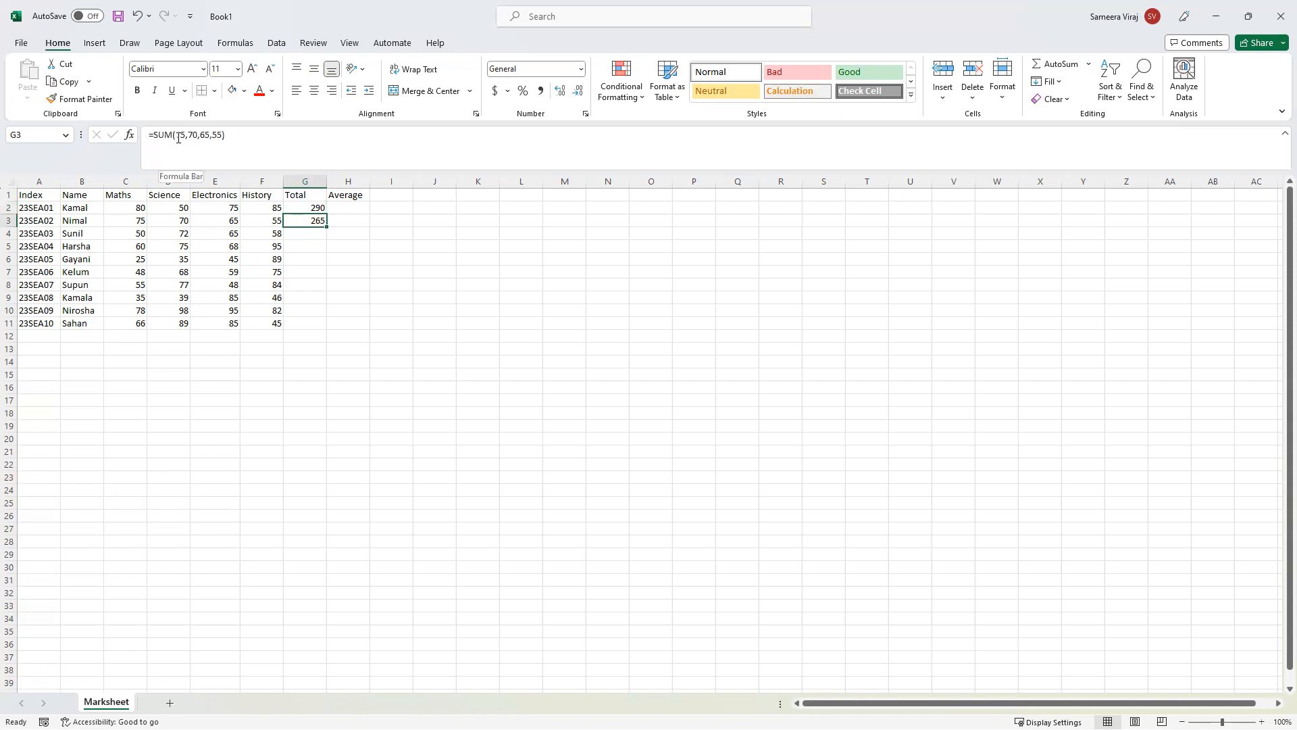
{"action": "left_click", "coordinate": [228, 220]}
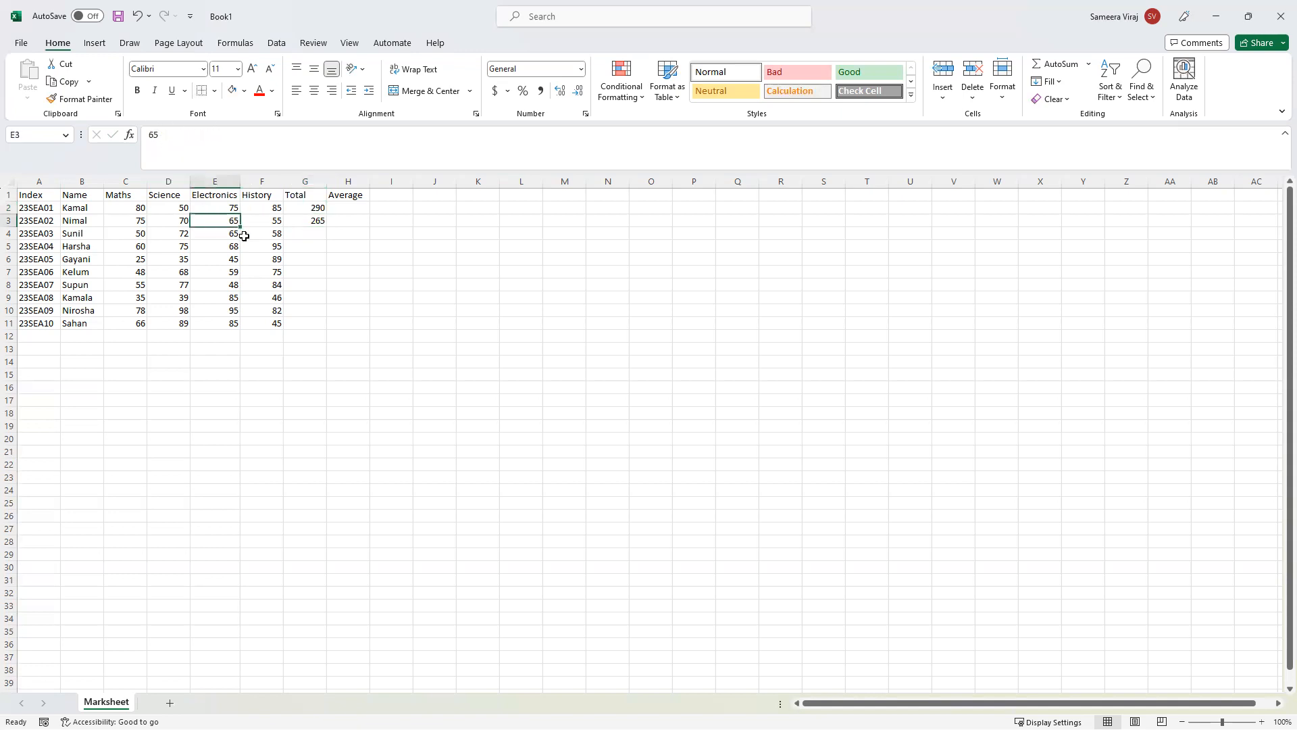
{"action": "type", "text": "70"}
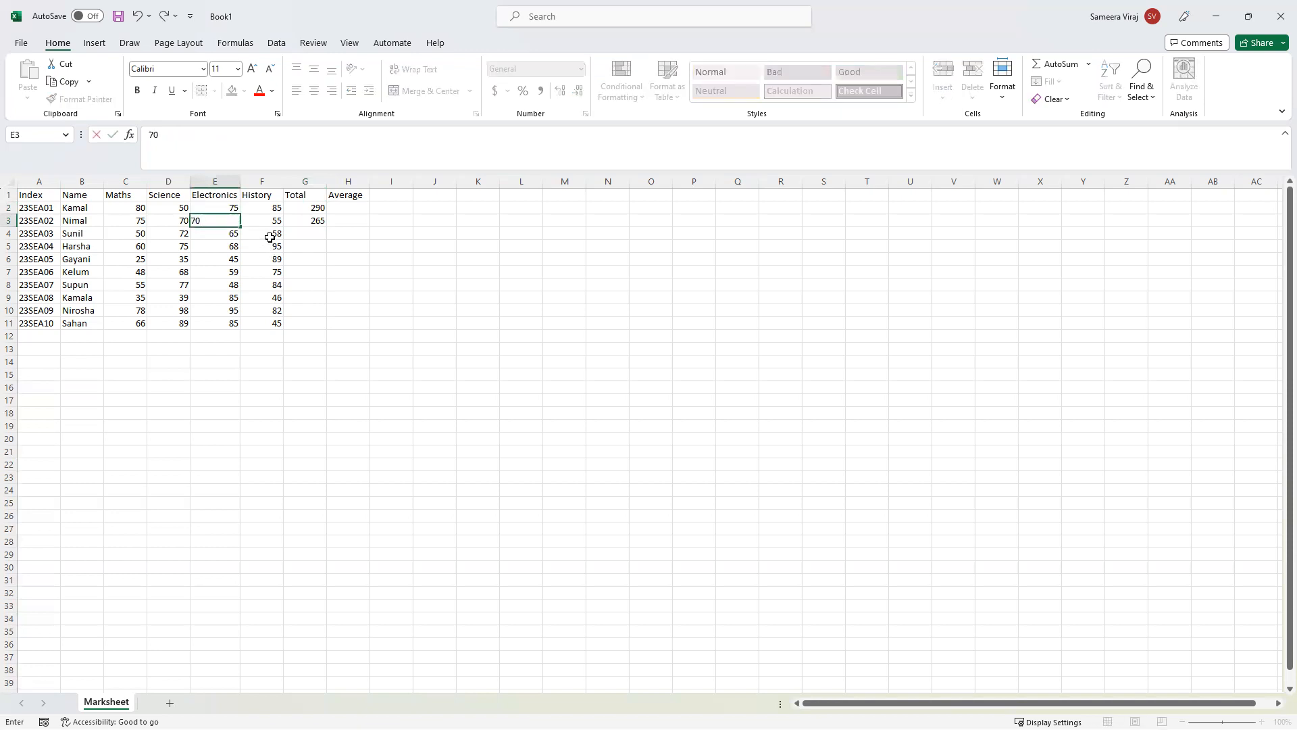
{"action": "key", "text": "Return"}
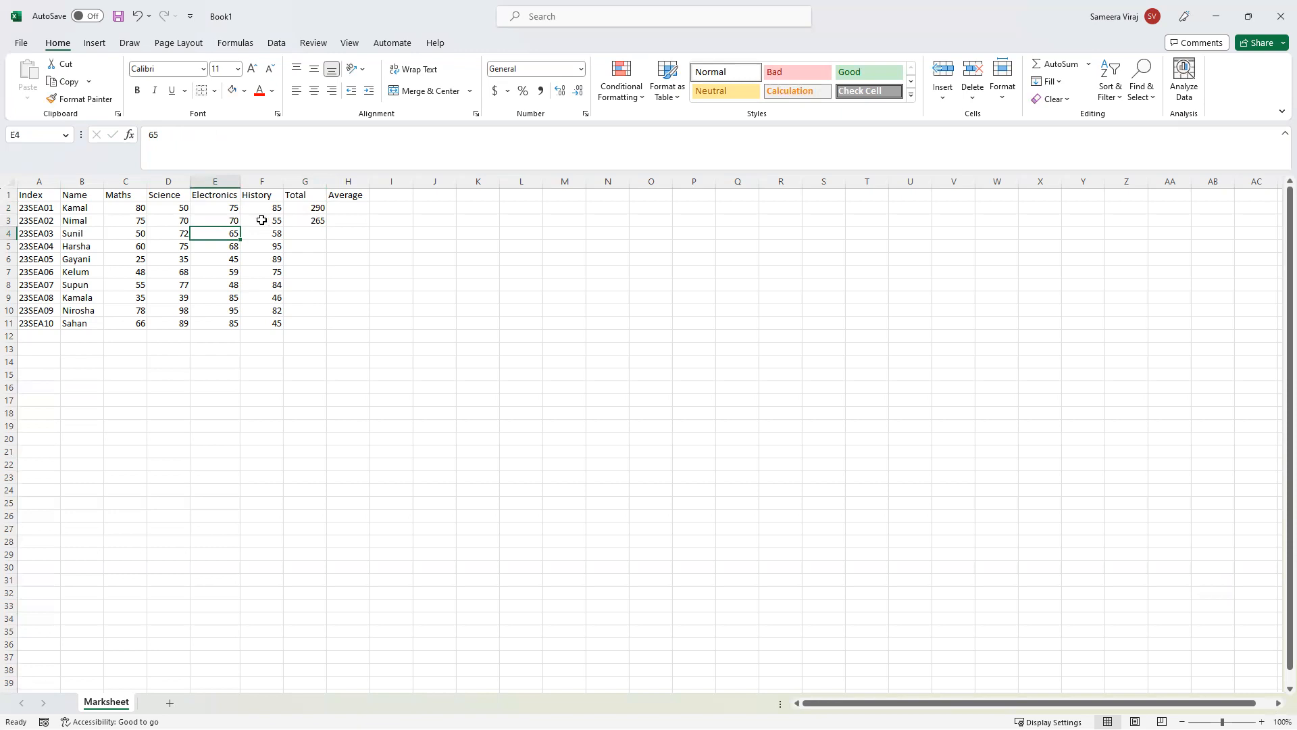
Replace the typed-in numbers in G3's total formula with cell references so it reads =SUM(C3,D3,E3,F3).
{"action": "left_click", "coordinate": [311, 220]}
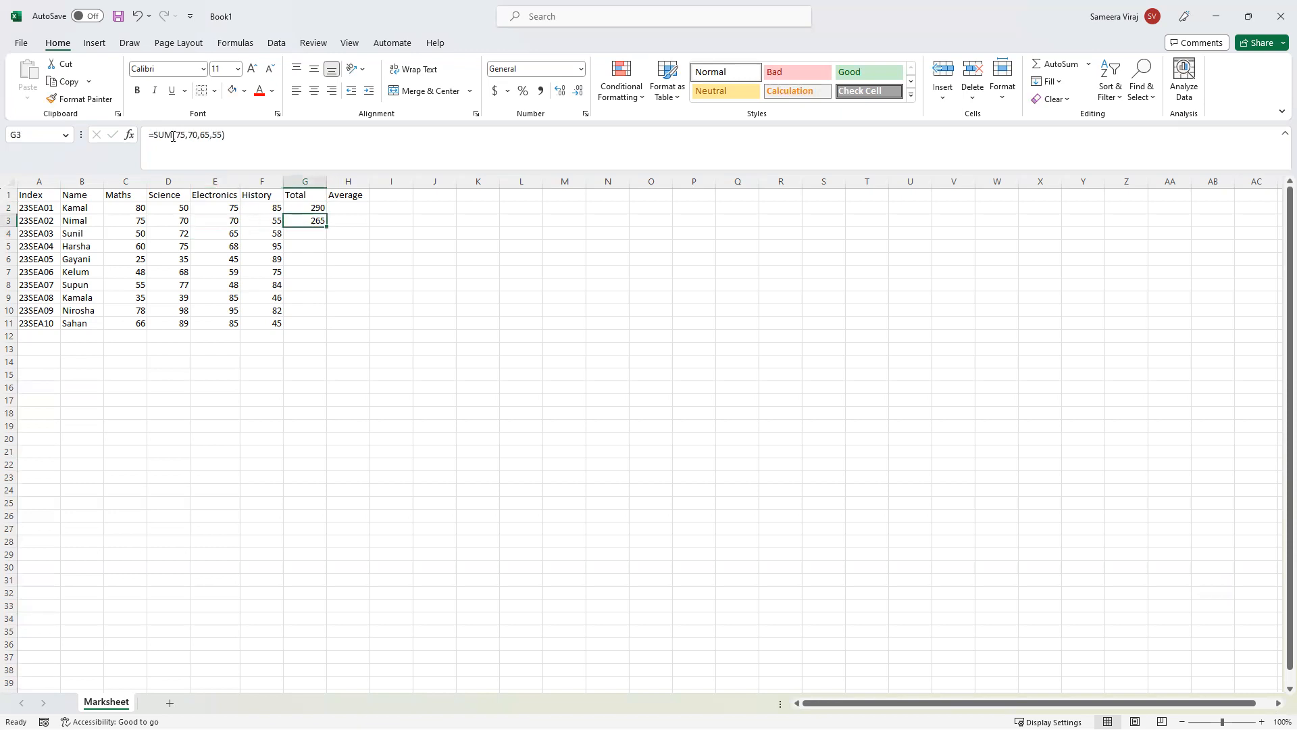
{"action": "left_click_drag", "start_coordinate": [175, 136], "coordinate": [223, 135]}
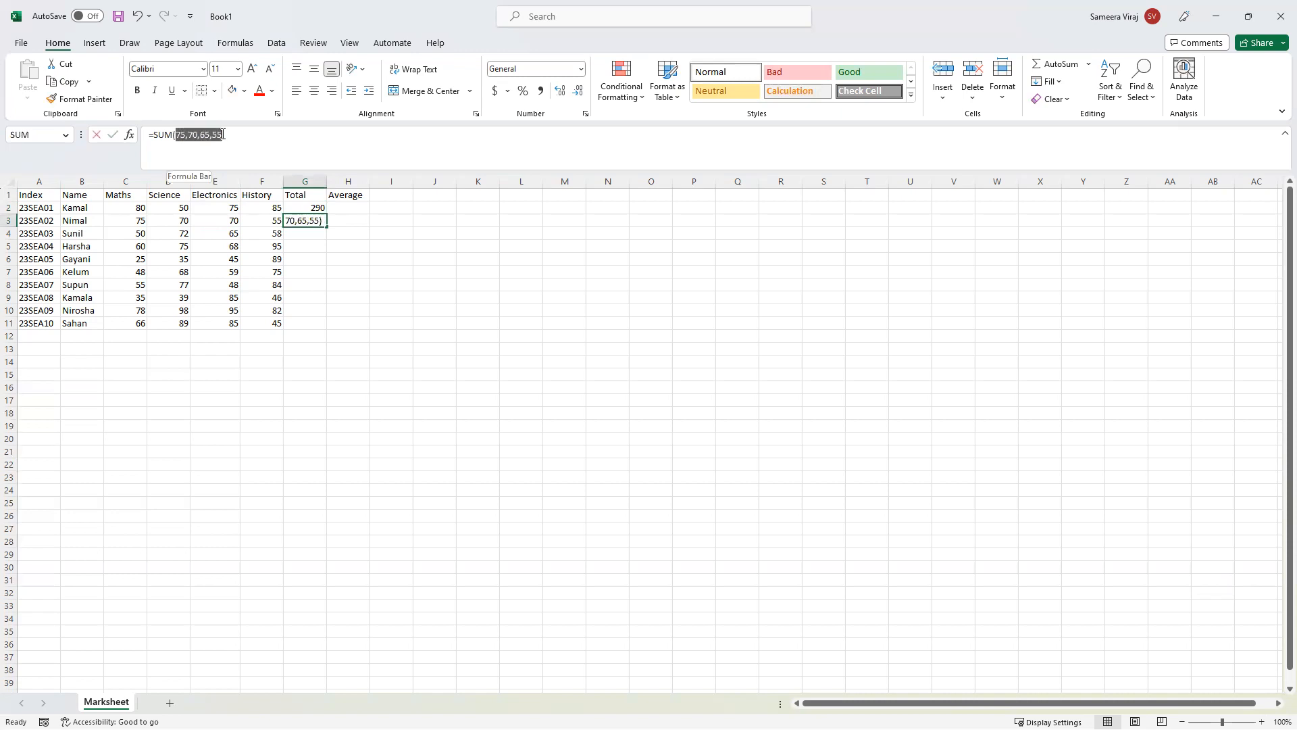
{"action": "type", "text": "C"}
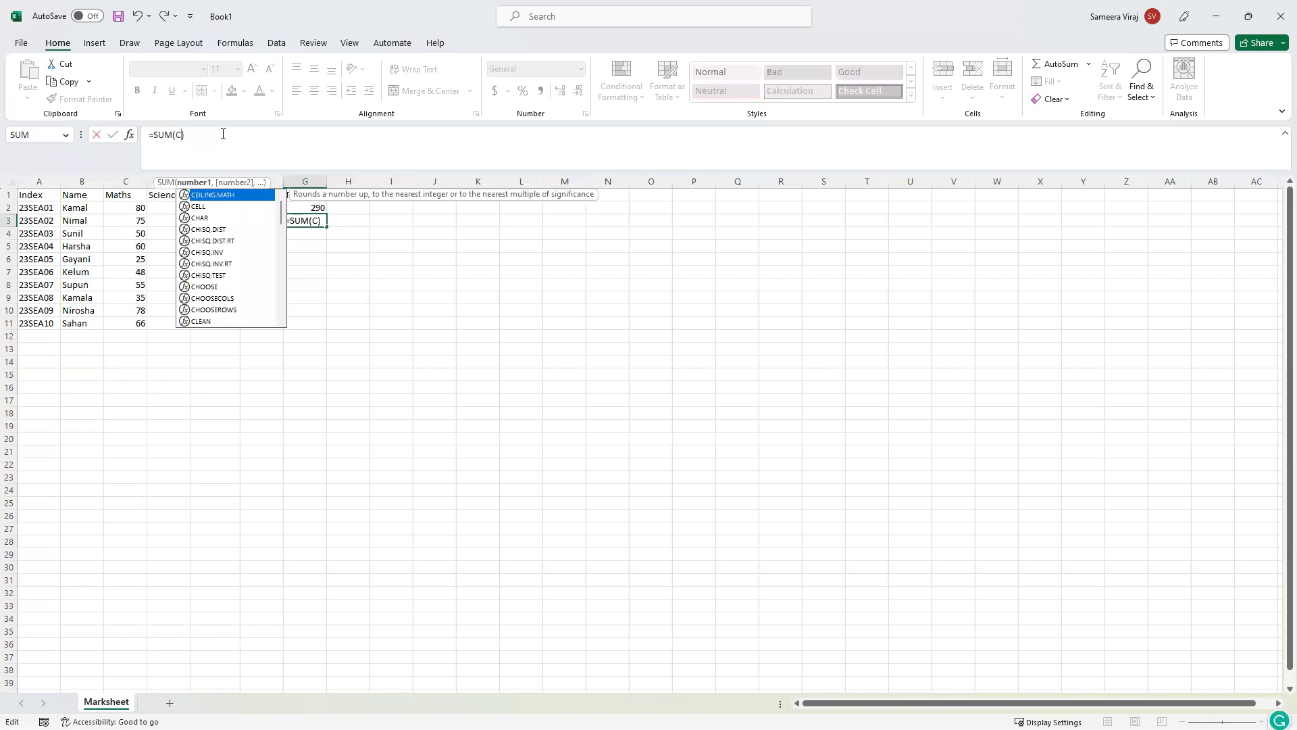
{"action": "type", "text": "3,"}
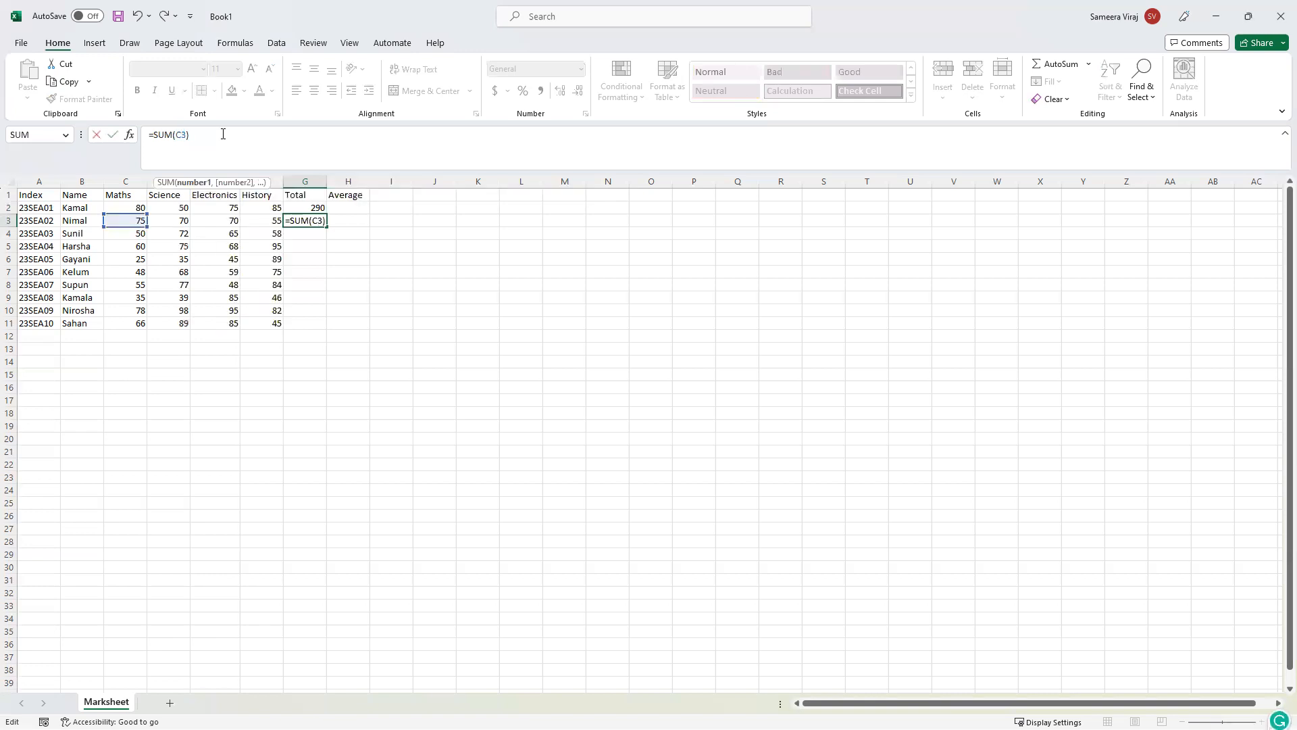
{"action": "type", "text": "D3"}
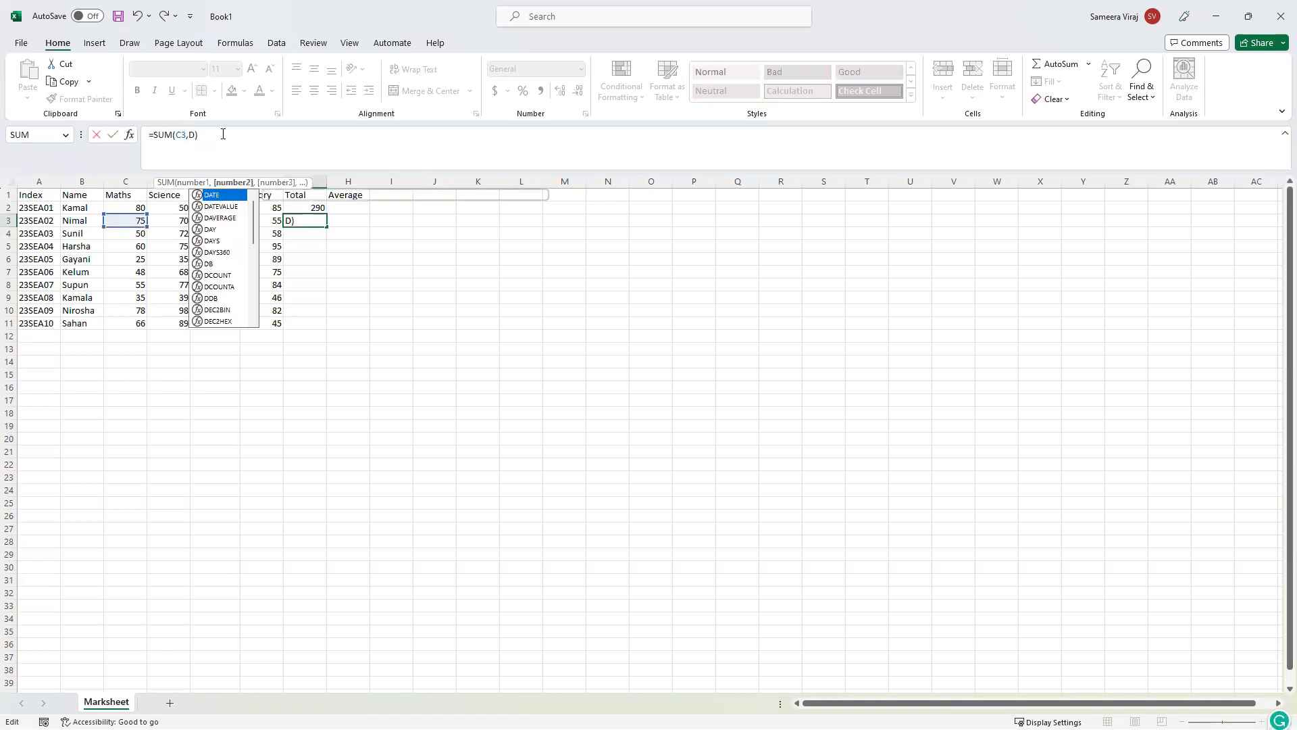
{"action": "type", "text": ","}
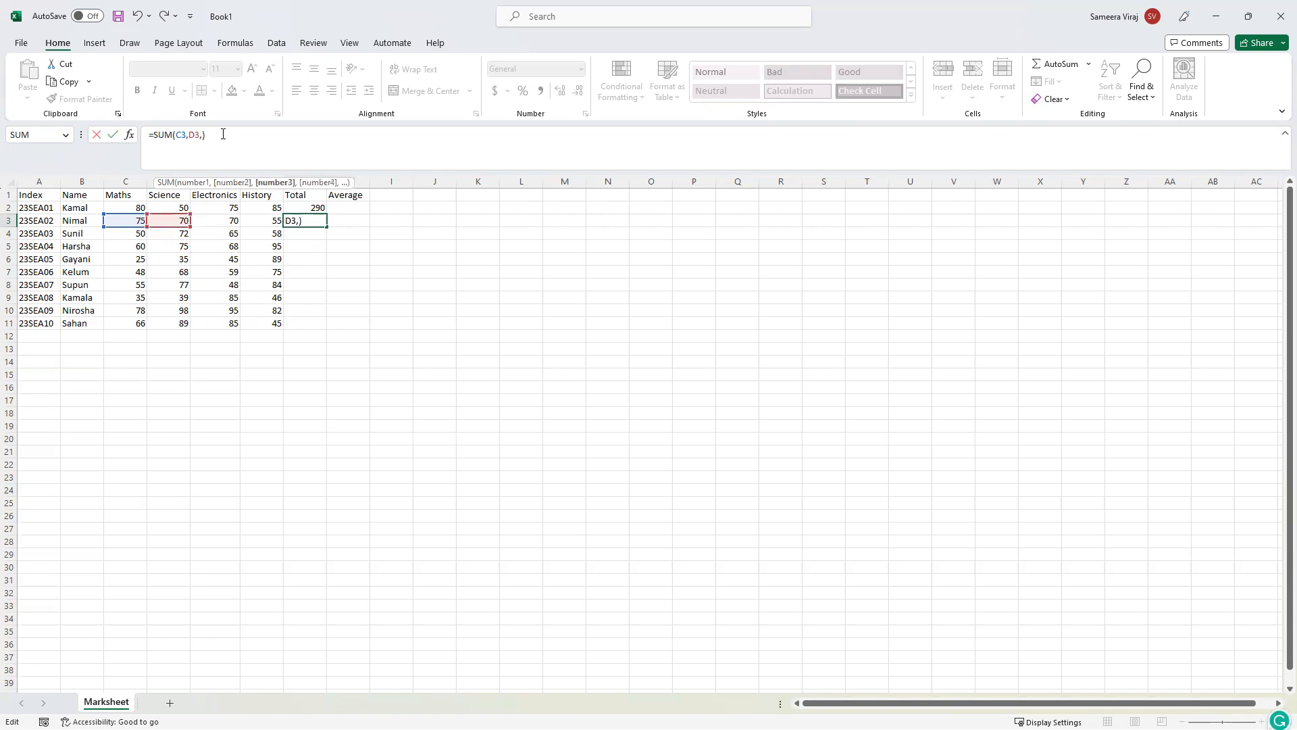
{"action": "type", "text": "E3"}
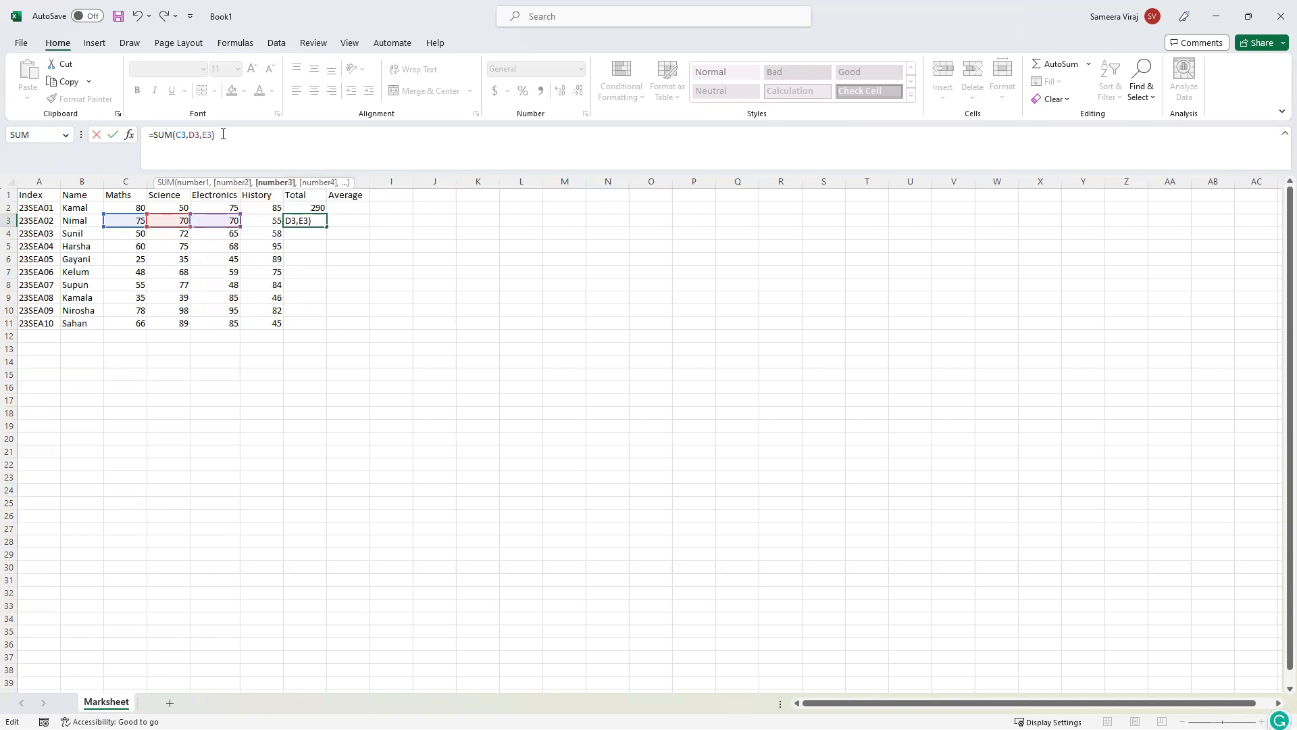
{"action": "type", "text": ","}
{"action": "type", "text": "F3"}
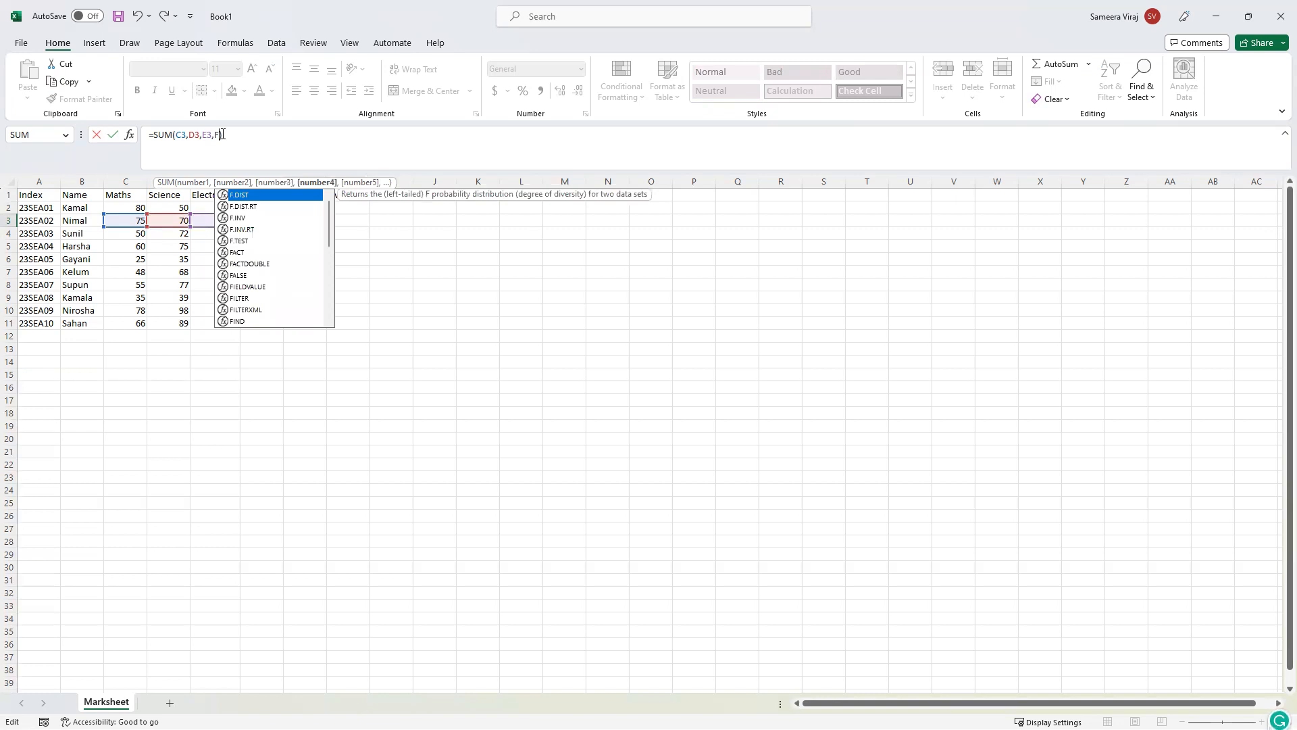
{"action": "key", "text": "Return"}
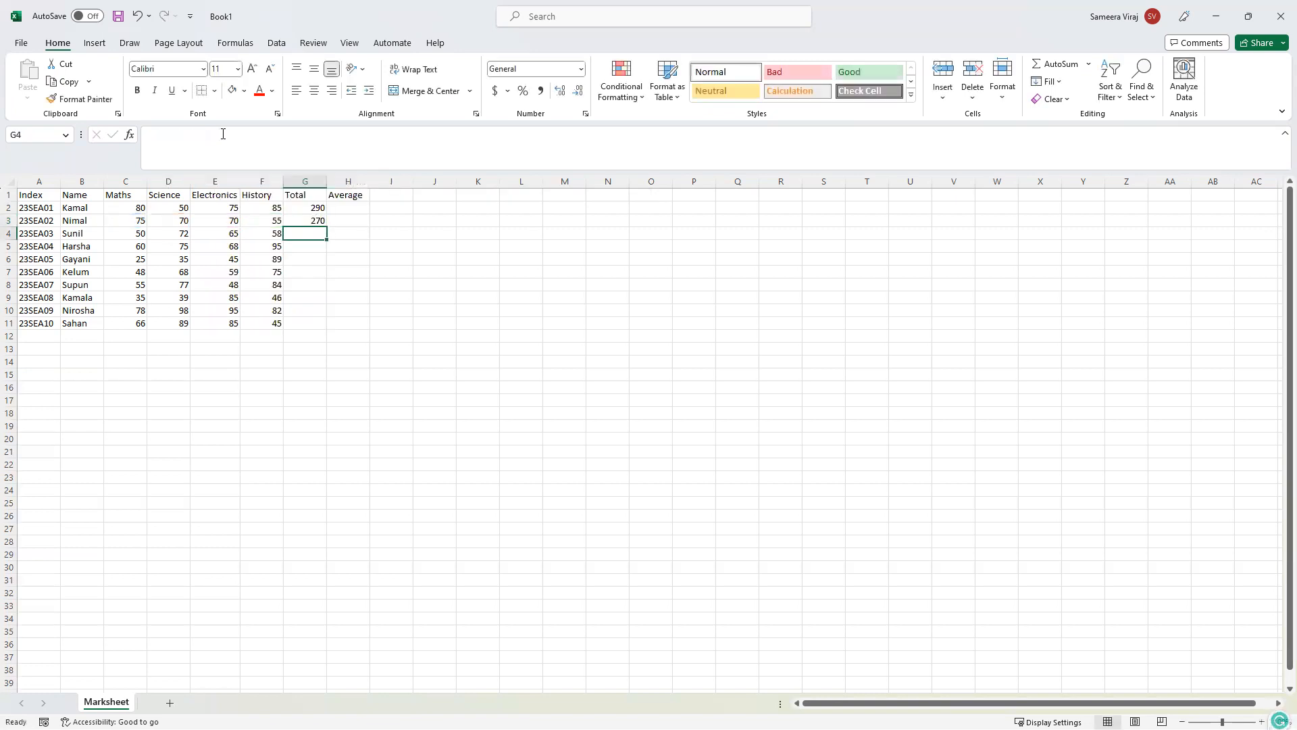
Set the second student's Electronics mark in E3 to 65.
{"action": "left_click", "coordinate": [233, 221]}
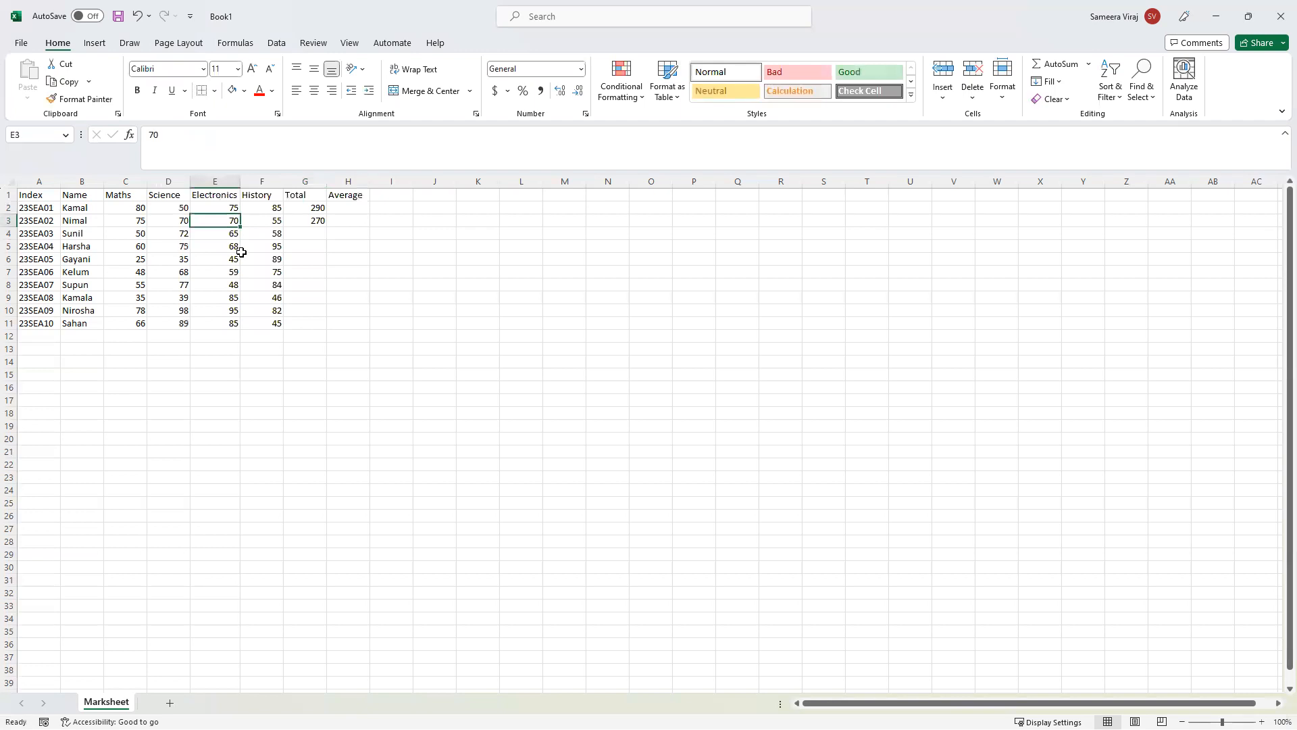
{"action": "type", "text": "65"}
{"action": "left_click", "coordinate": [329, 249]}
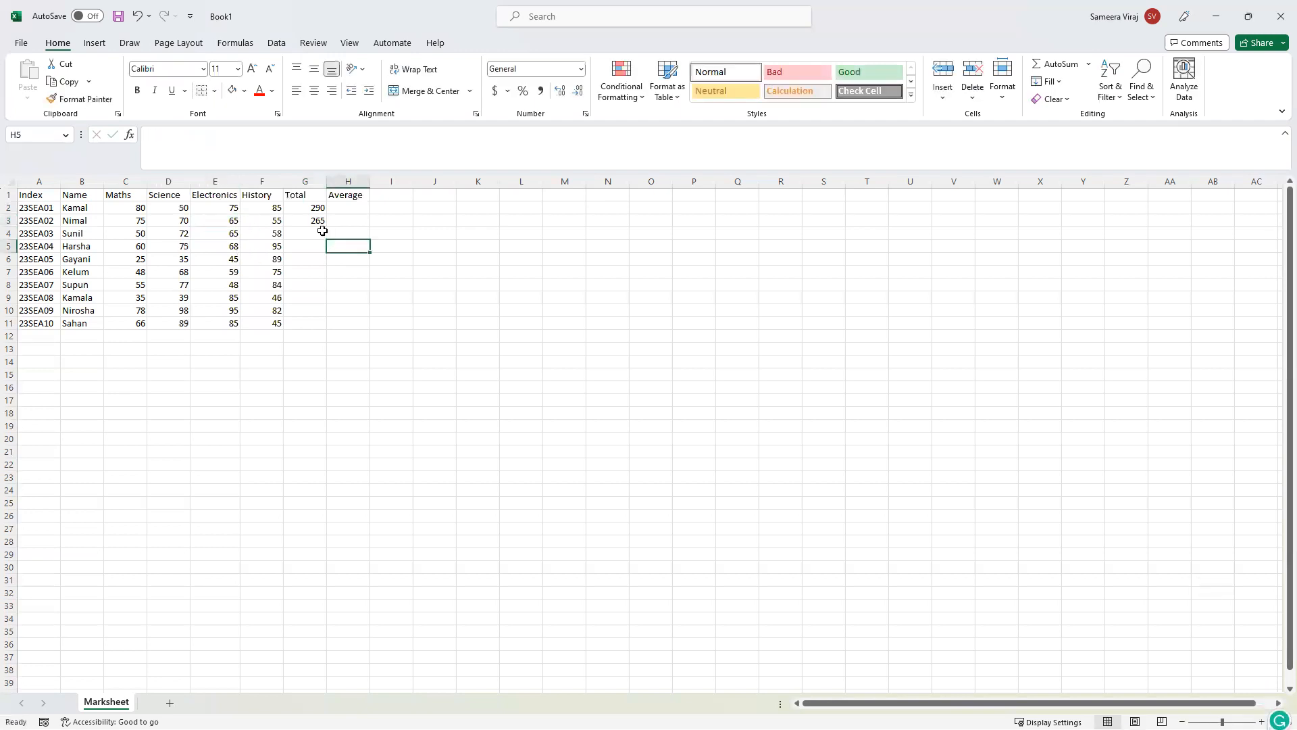
Compare the SUM formula in G3 with the plus-sign formula in G2, leaving both formulas unedited.
{"action": "left_click", "coordinate": [316, 220]}
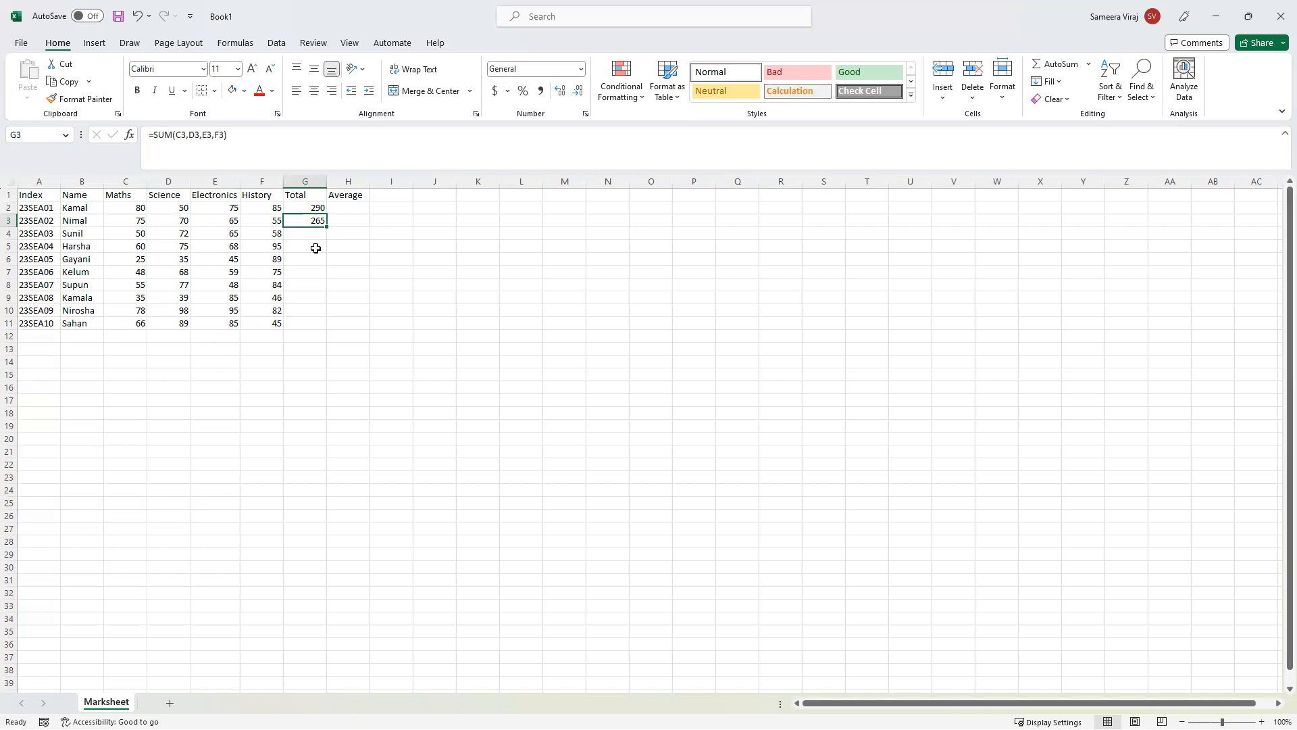
{"action": "left_click", "coordinate": [303, 207]}
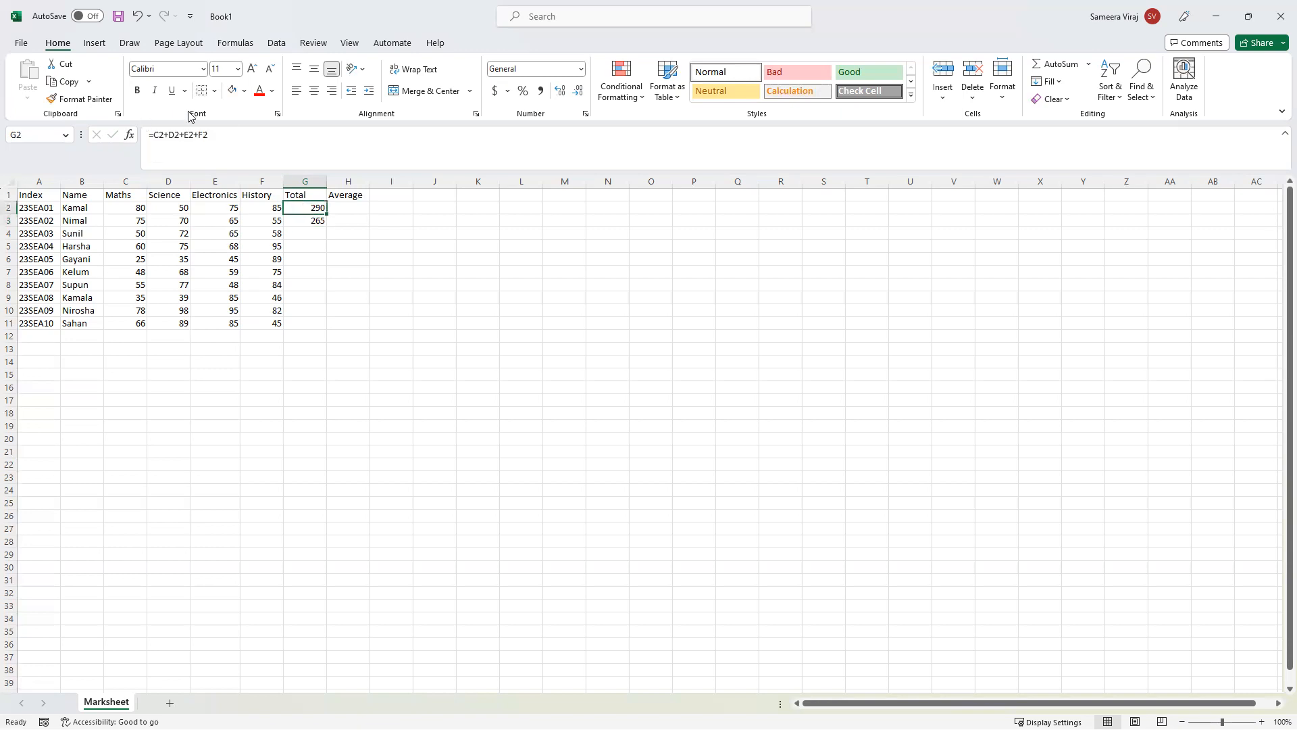
{"action": "left_click", "coordinate": [175, 138]}
{"action": "left_click_drag", "start_coordinate": [209, 136], "coordinate": [155, 139]}
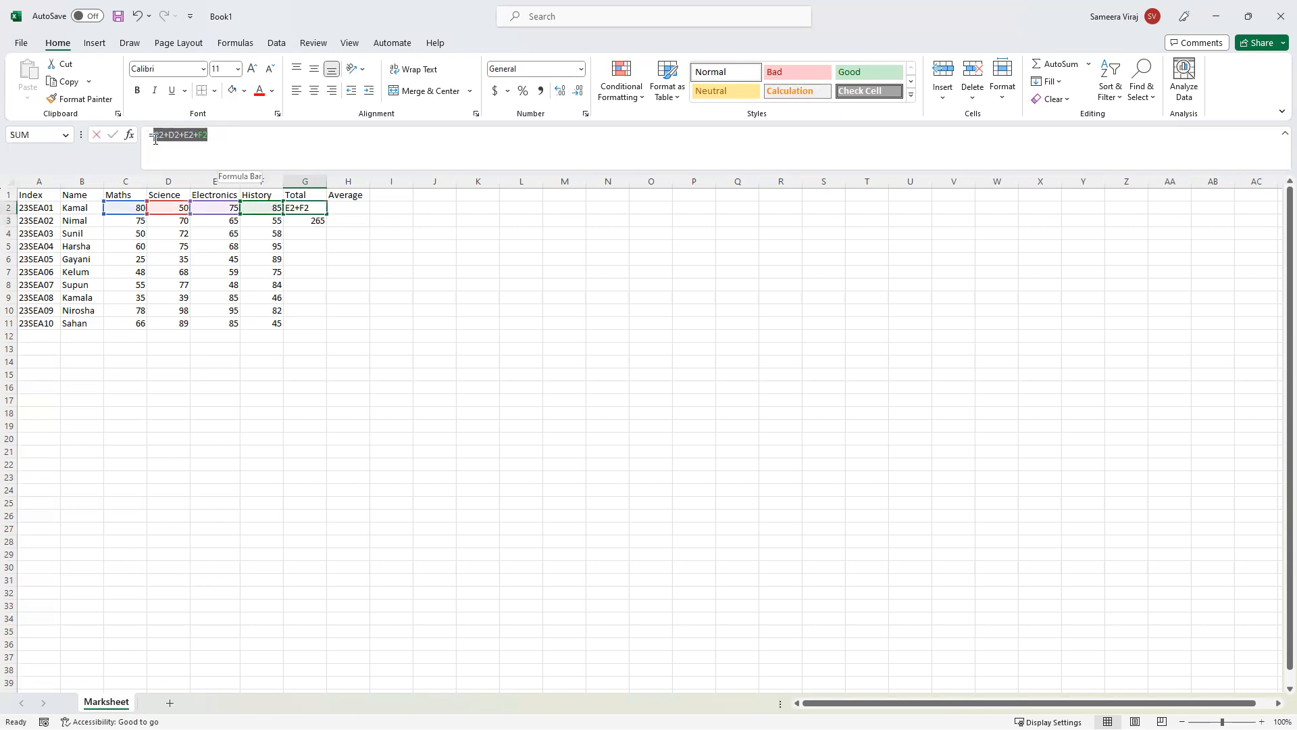
{"action": "left_click", "coordinate": [310, 221]}
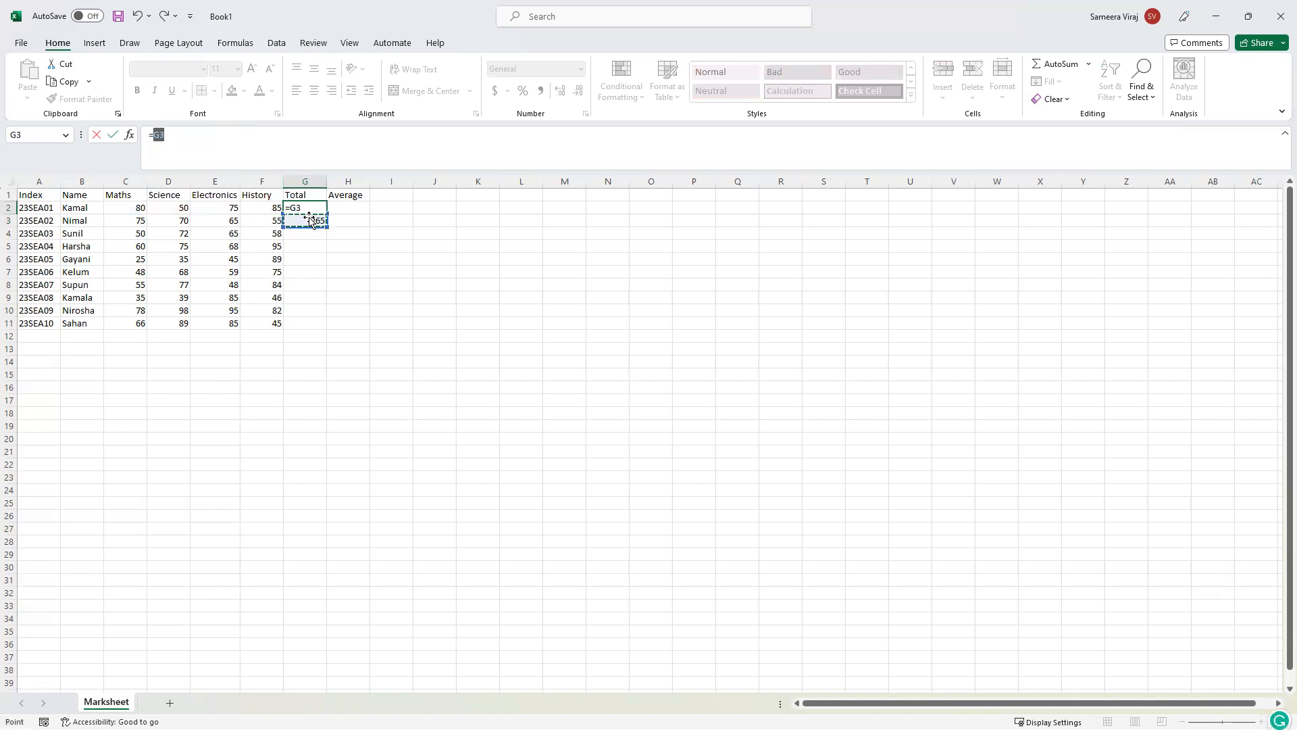
{"action": "key", "text": "Escape"}
Copy G3's SUM formula down the Total column through G11 and check the formula in G11.
{"action": "left_click", "coordinate": [312, 223]}
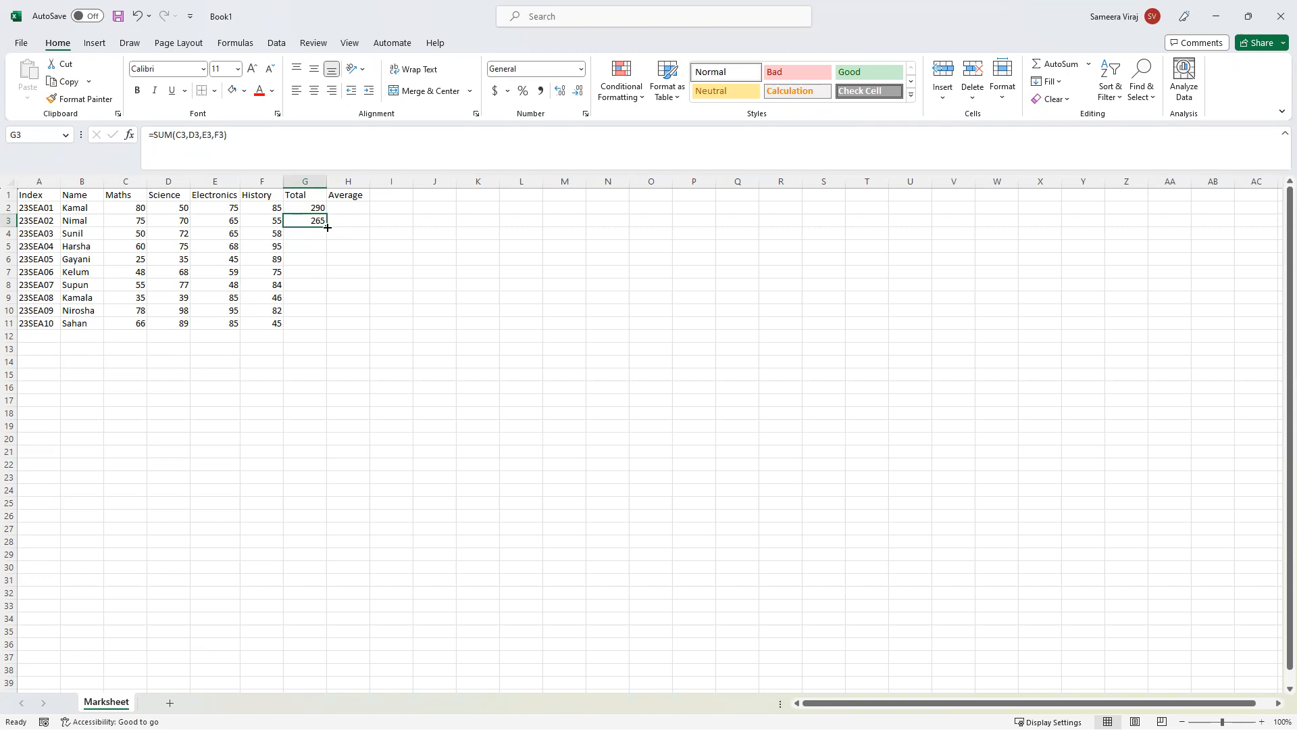
{"action": "left_click_drag", "start_coordinate": [328, 228], "coordinate": [324, 326]}
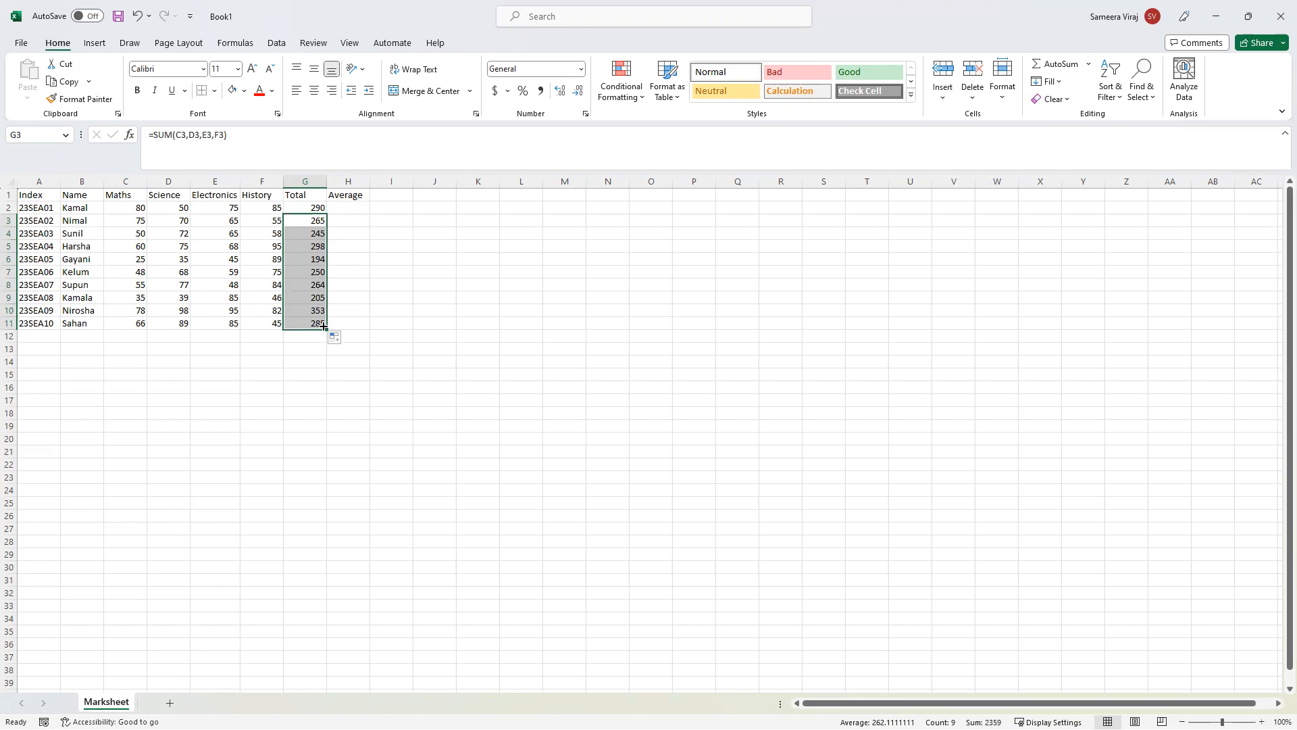
{"action": "left_click", "coordinate": [355, 322]}
{"action": "left_click", "coordinate": [317, 323]}
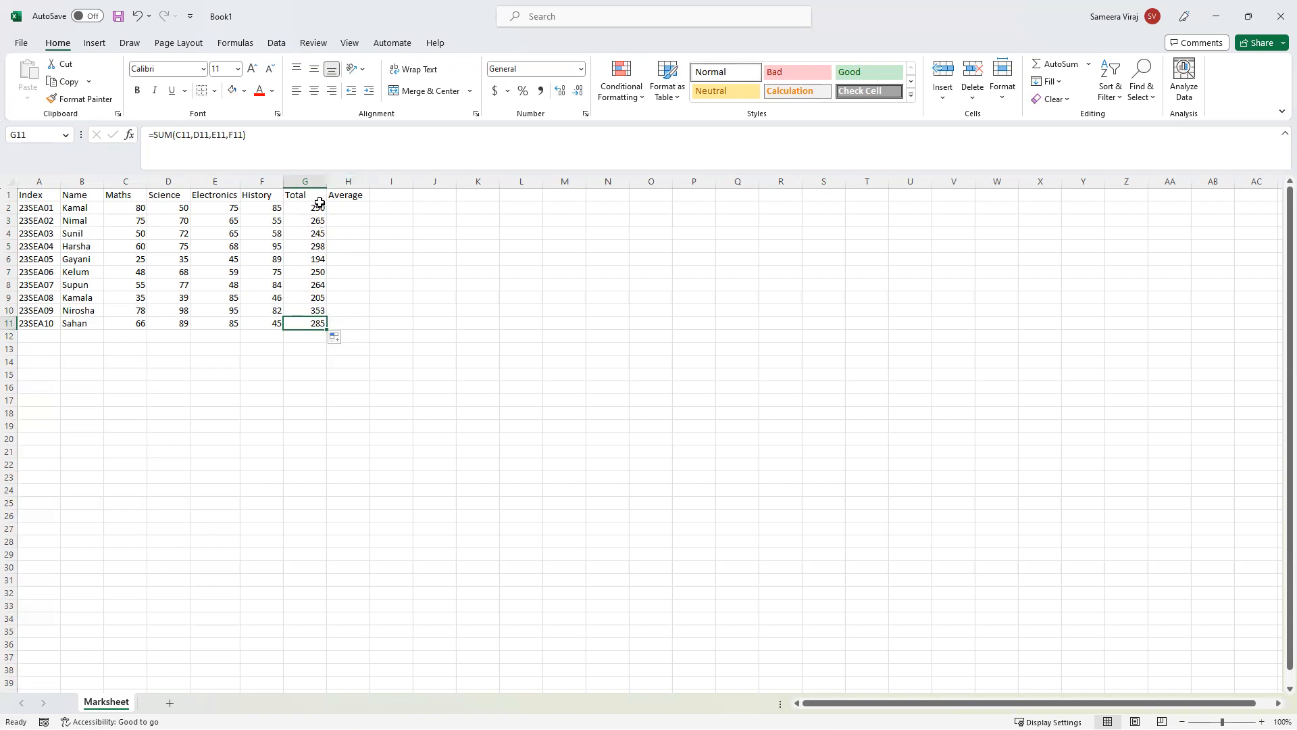
Clear all the students' totals from G2:G11.
{"action": "left_click_drag", "start_coordinate": [314, 211], "coordinate": [315, 324]}
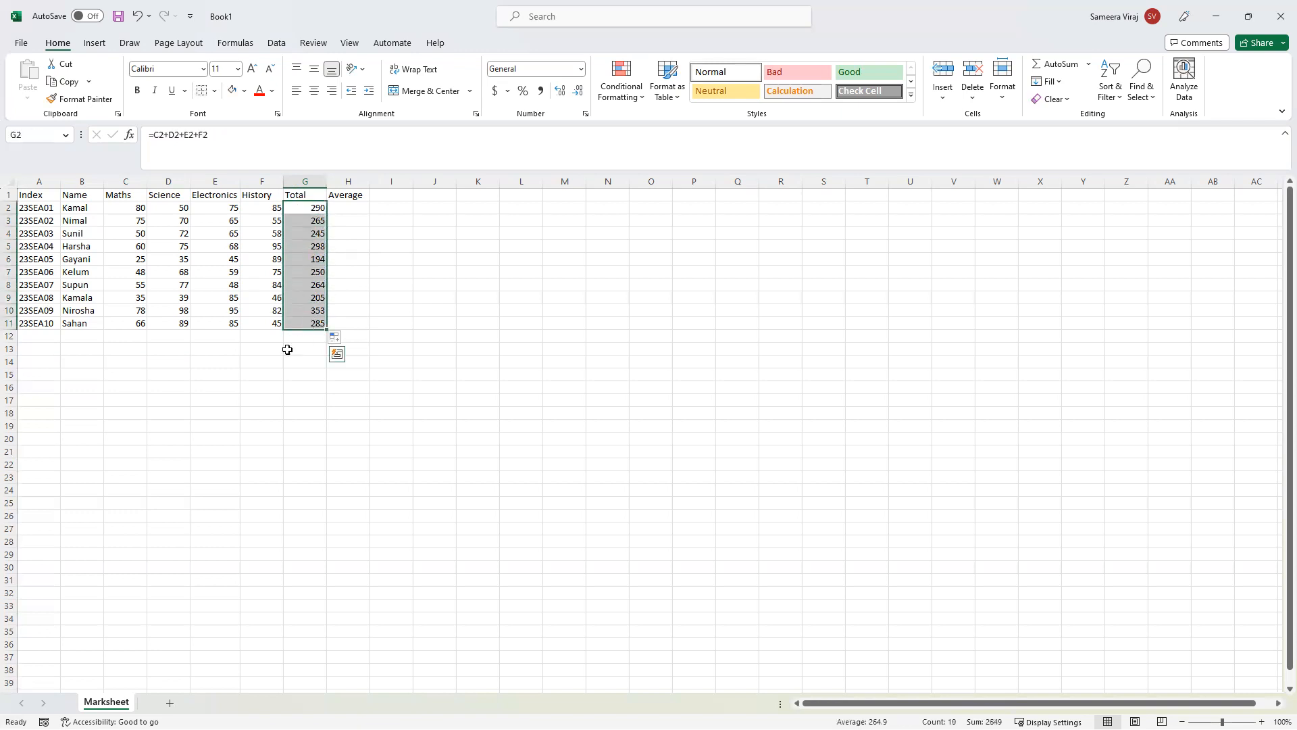
{"action": "left_click", "coordinate": [306, 221]}
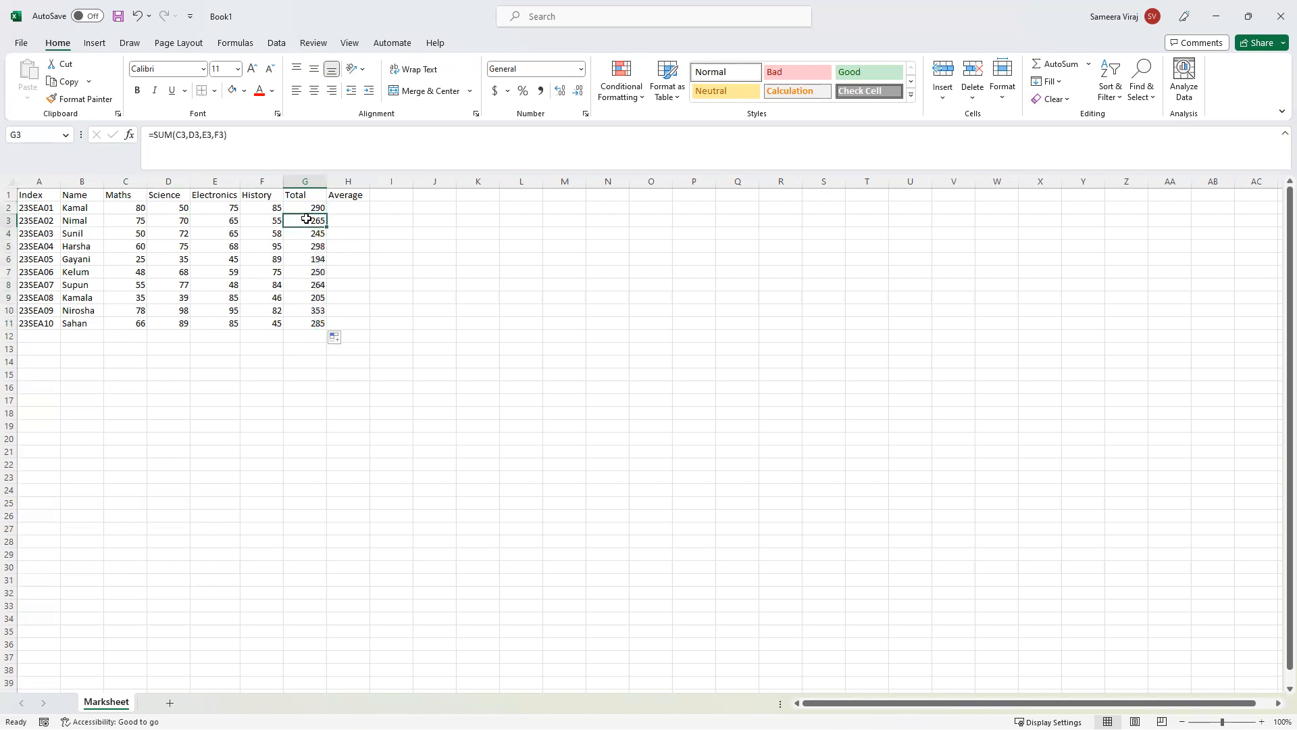
{"action": "left_click_drag", "start_coordinate": [313, 206], "coordinate": [296, 325]}
{"action": "key", "text": "BackSpace"}
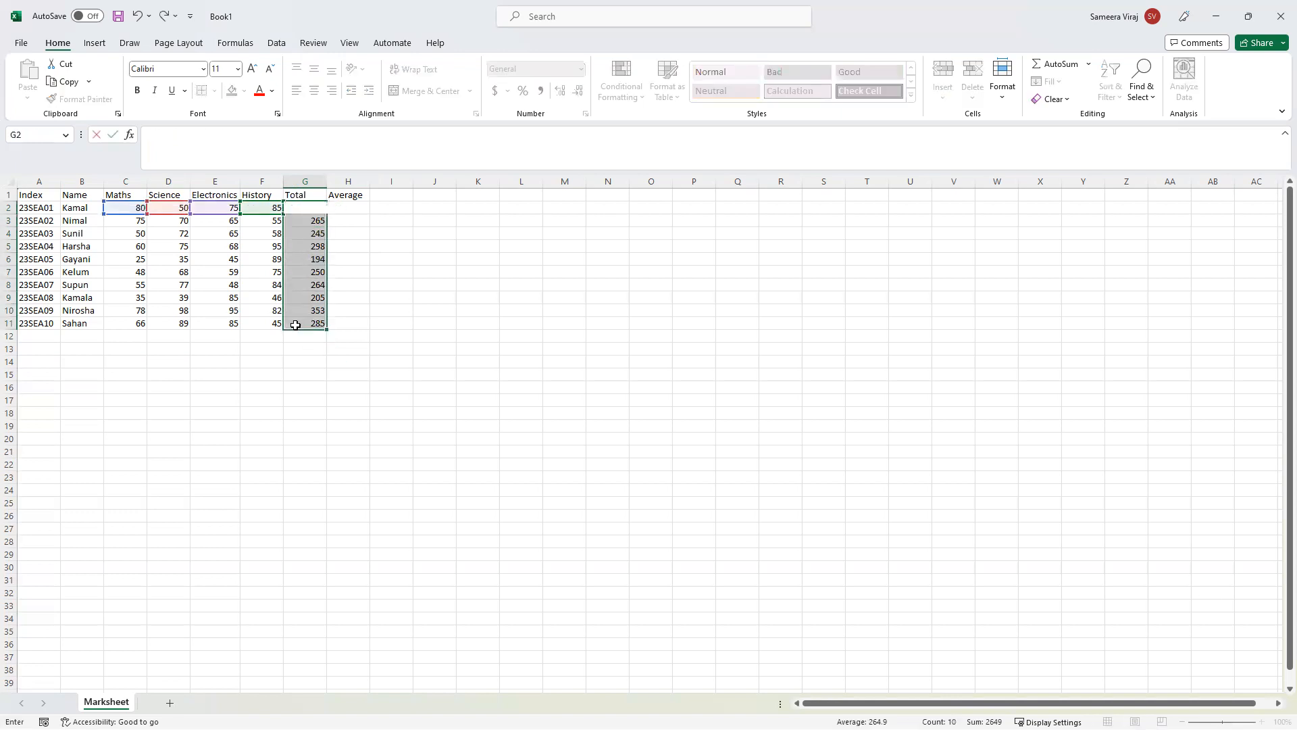
{"action": "key", "text": "ctrl+Return"}
{"action": "key", "text": "Delete"}
{"action": "left_click", "coordinate": [308, 218]}
Calculate the first student's total in G2 with the range formula =SUM(C2:F2) and fill it down through G11.
{"action": "left_click", "coordinate": [317, 208]}
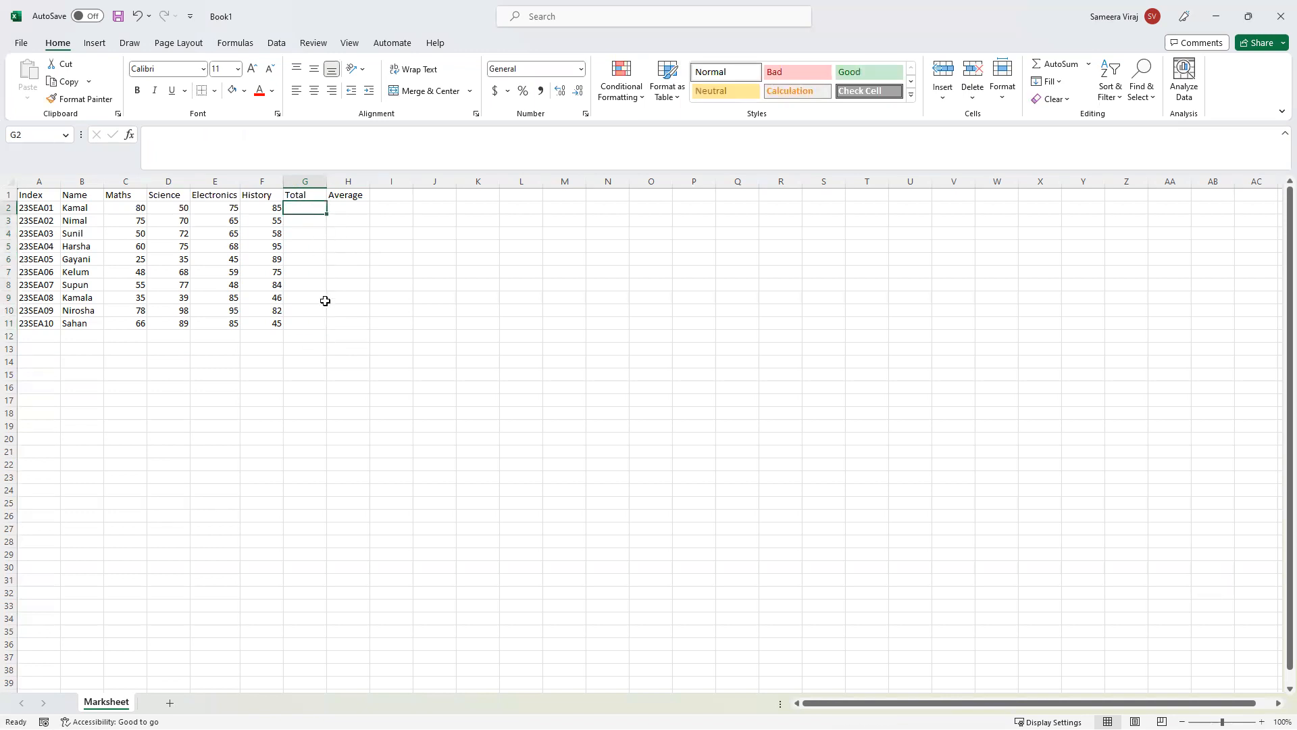
{"action": "type", "text": "="}
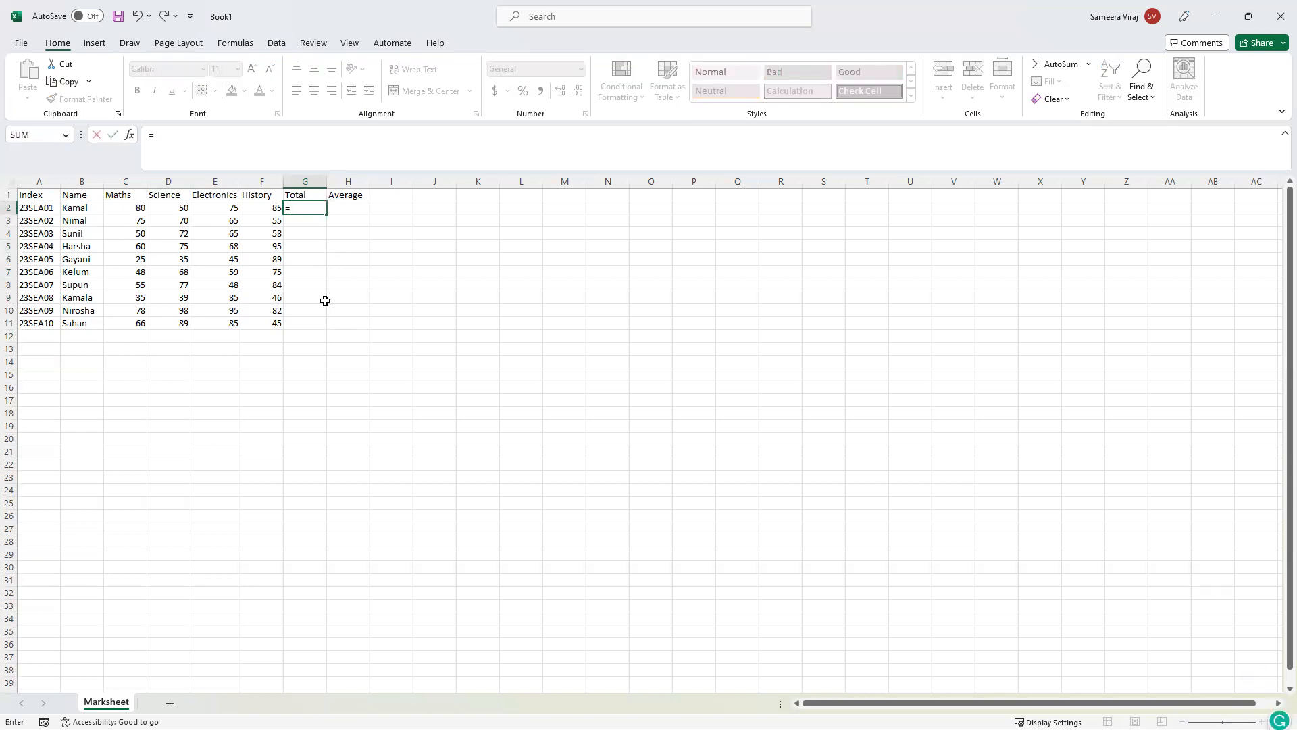
{"action": "type", "text": "sum("}
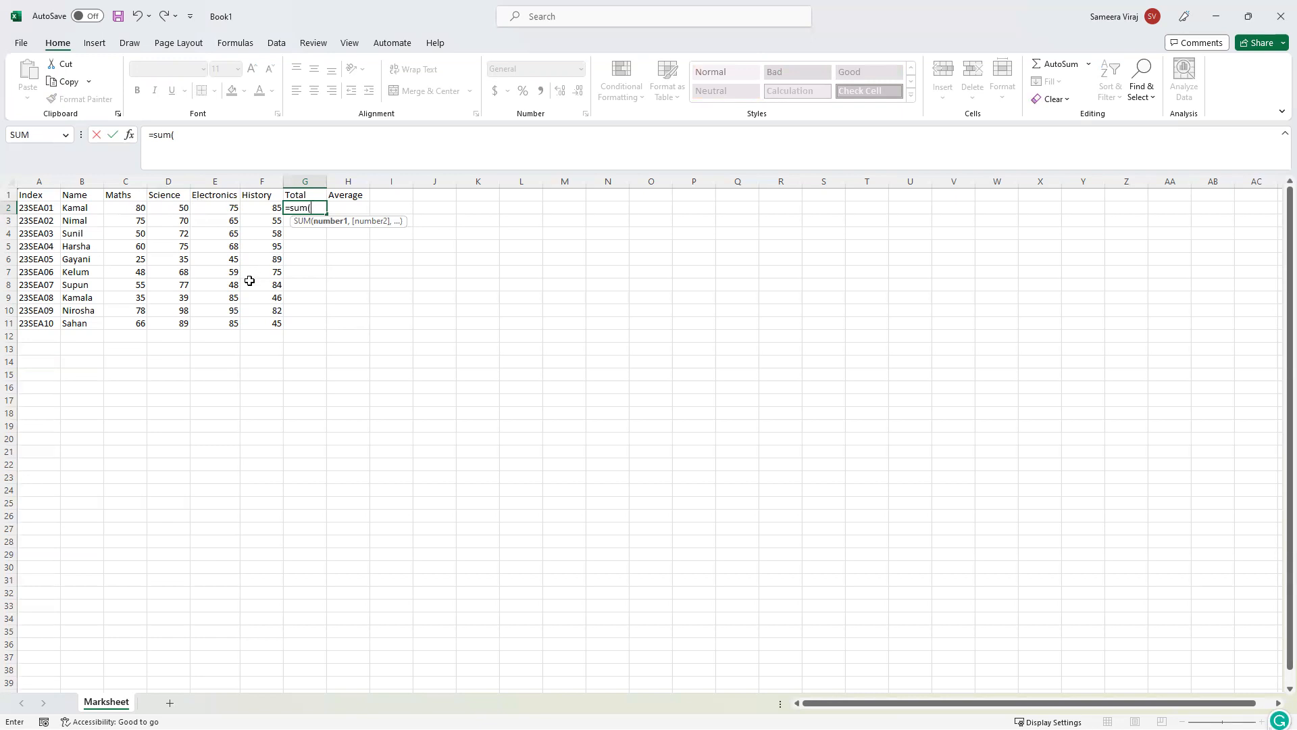
{"action": "type", "text": "C1:F"}
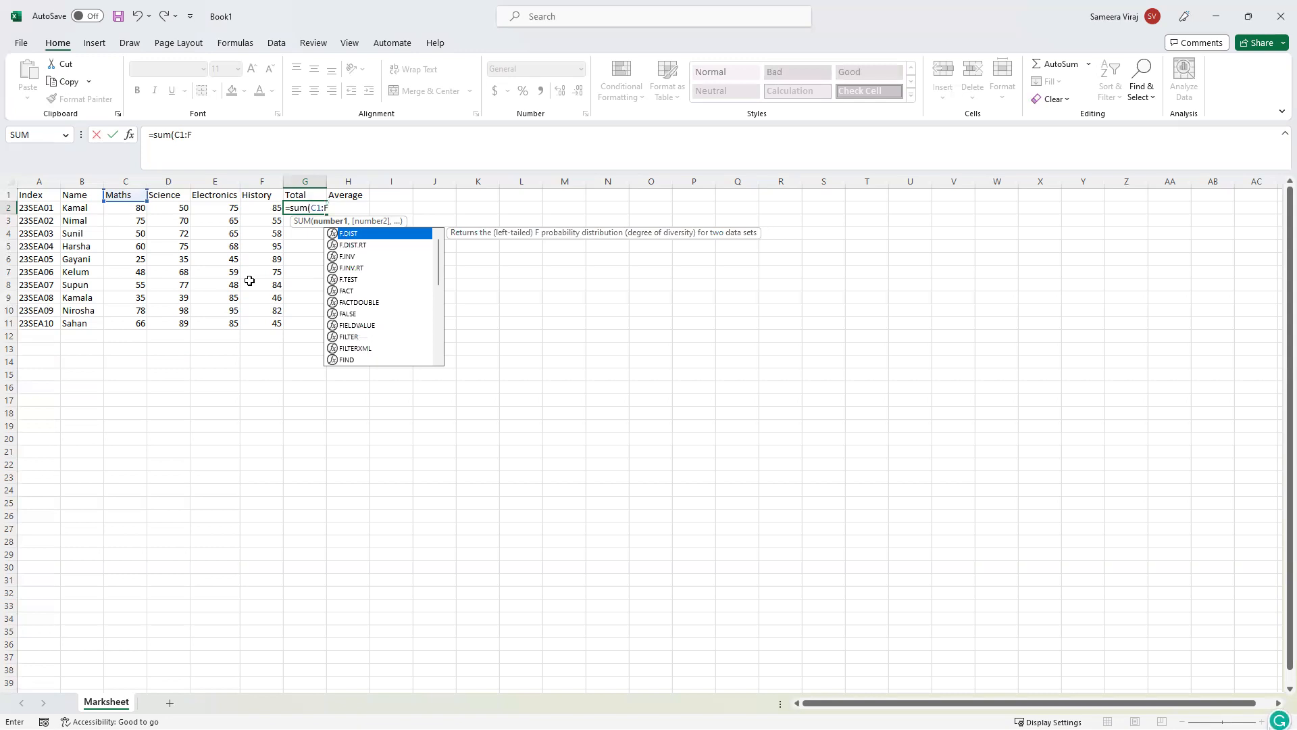
{"action": "key", "text": "BackSpace"}
{"action": "key", "text": "BackSpace"}
{"action": "key", "text": "BackSpace"}
{"action": "type", "text": "2"}
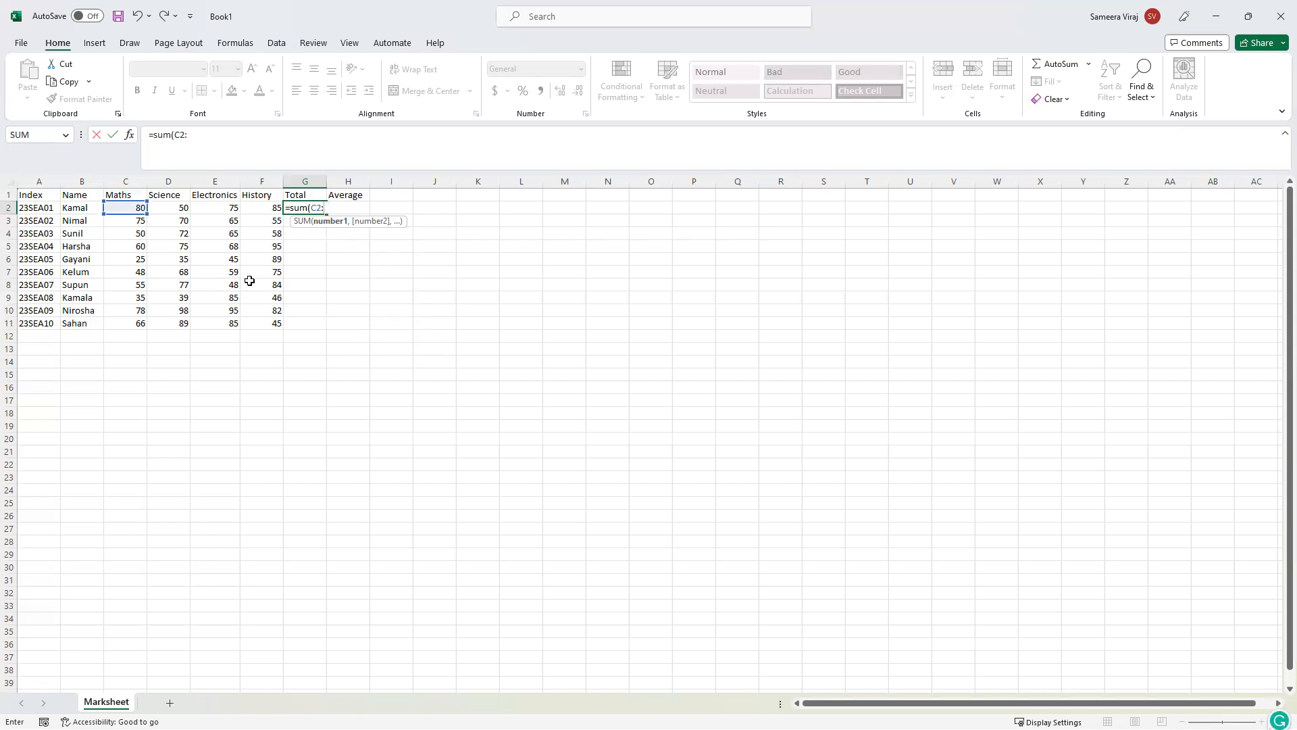
{"action": "type", "text": "F"}
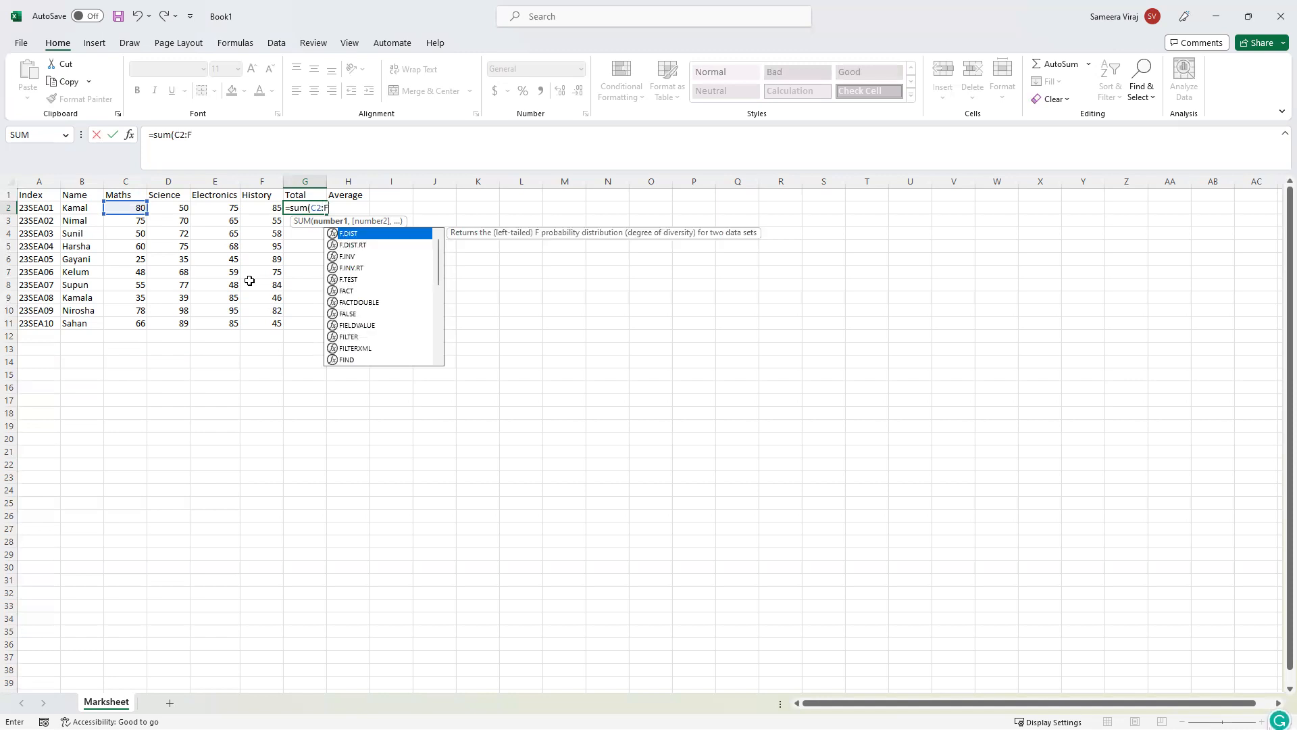
{"action": "type", "text": "2"}
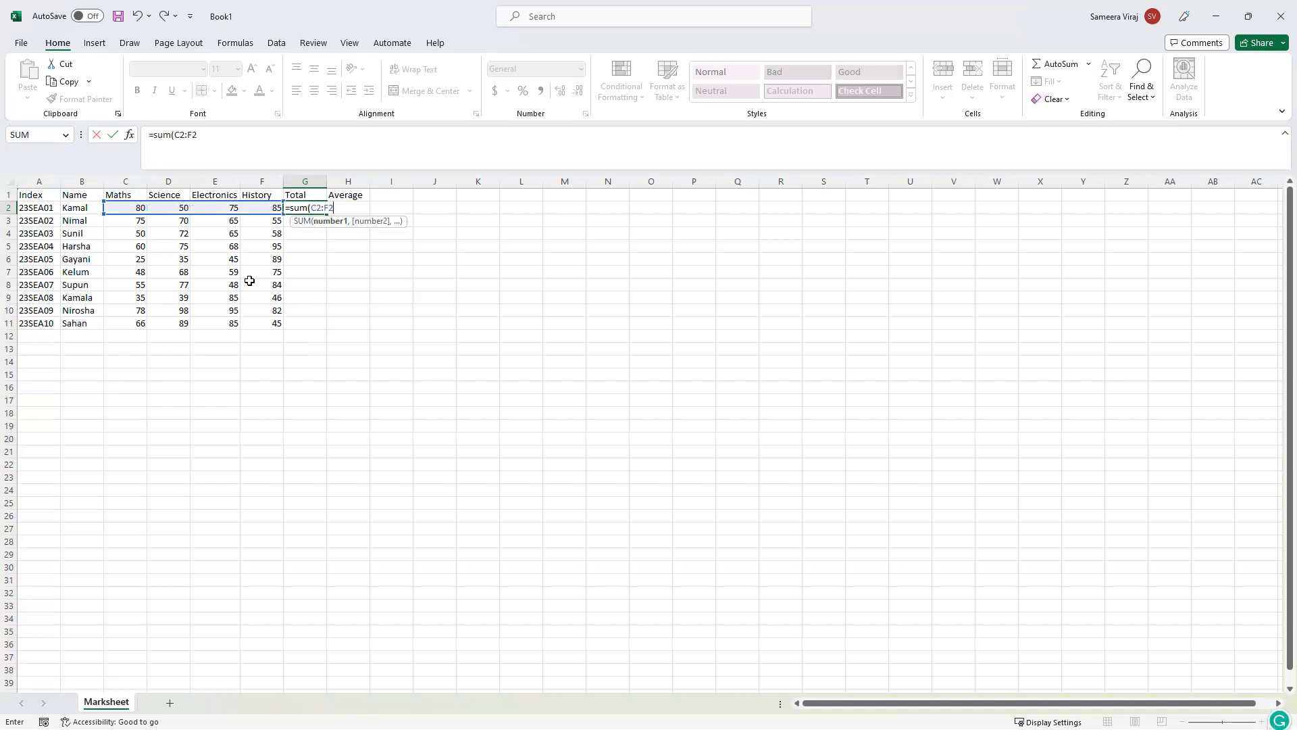
{"action": "type", "text": ")"}
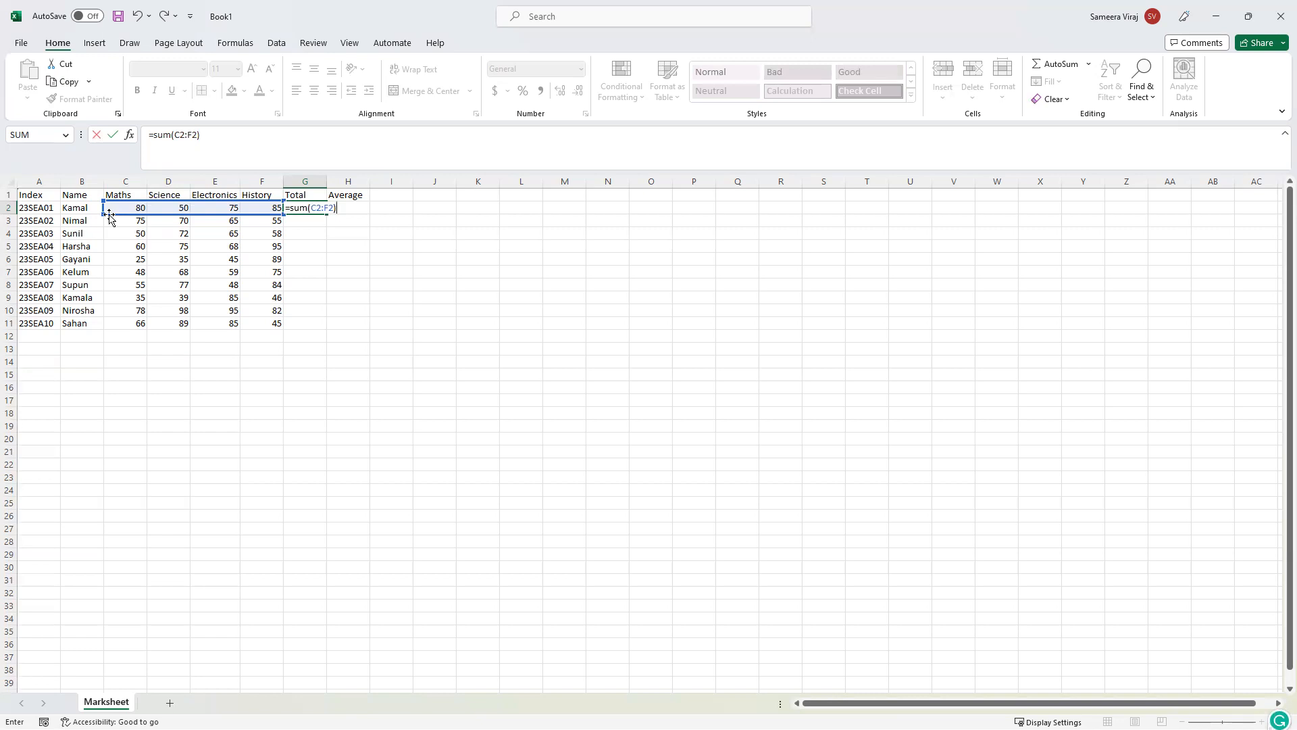
{"action": "key", "text": "Return"}
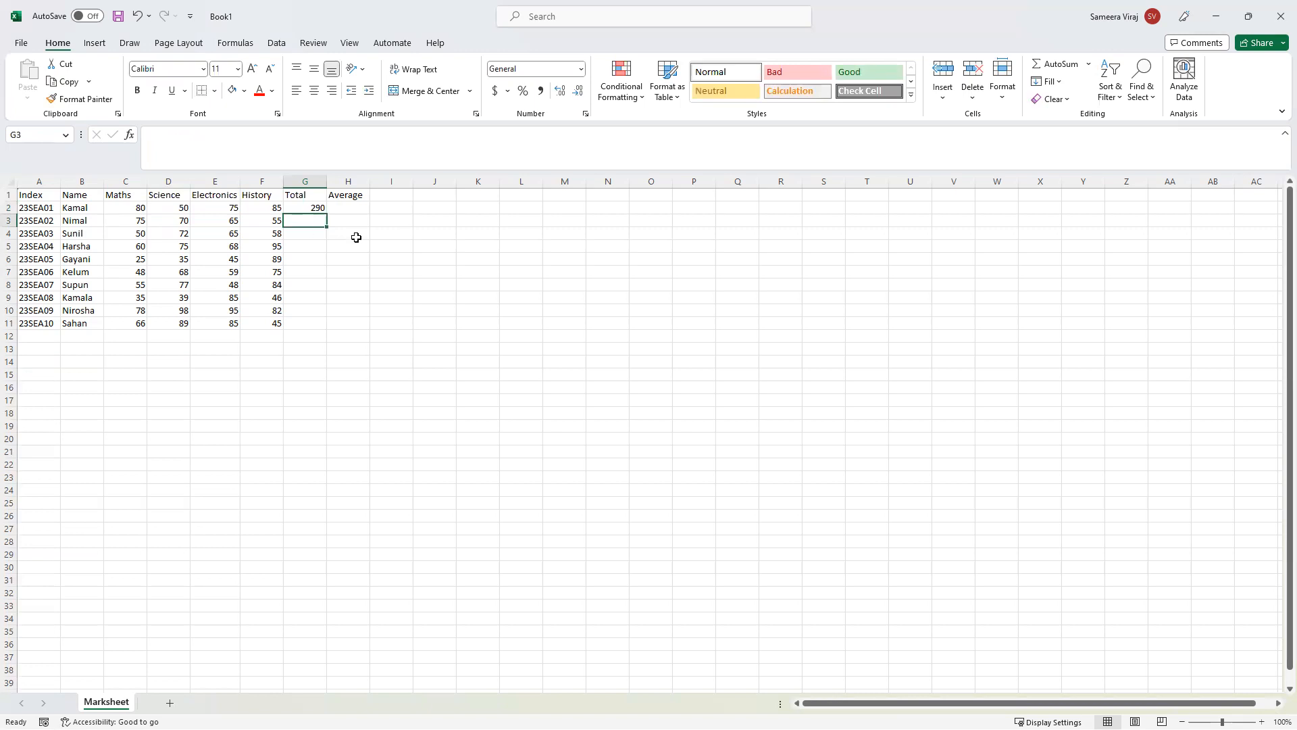
{"action": "left_click", "coordinate": [318, 208]}
{"action": "left_click_drag", "start_coordinate": [327, 214], "coordinate": [327, 327]}
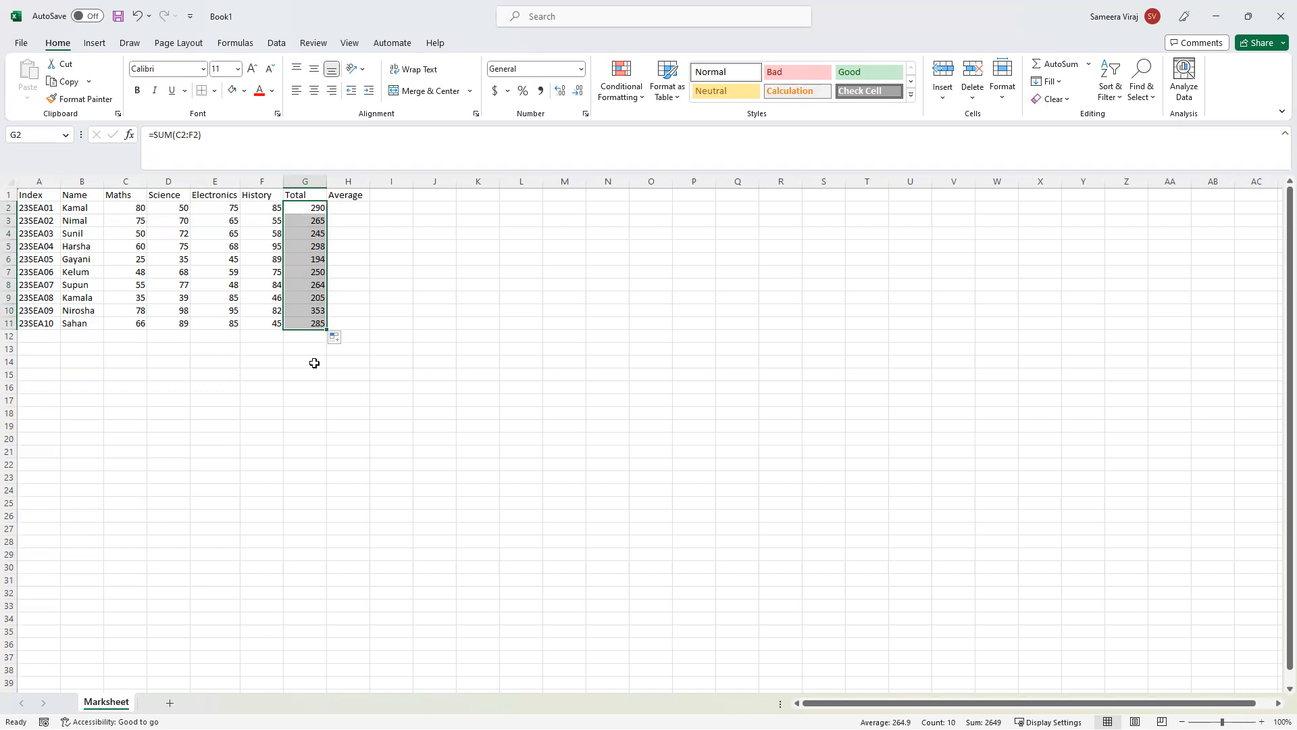
Examine the SUM range formula in G2, focusing on the colon between C2 and F2, and leave the formula unedited.
{"action": "left_click", "coordinate": [306, 337]}
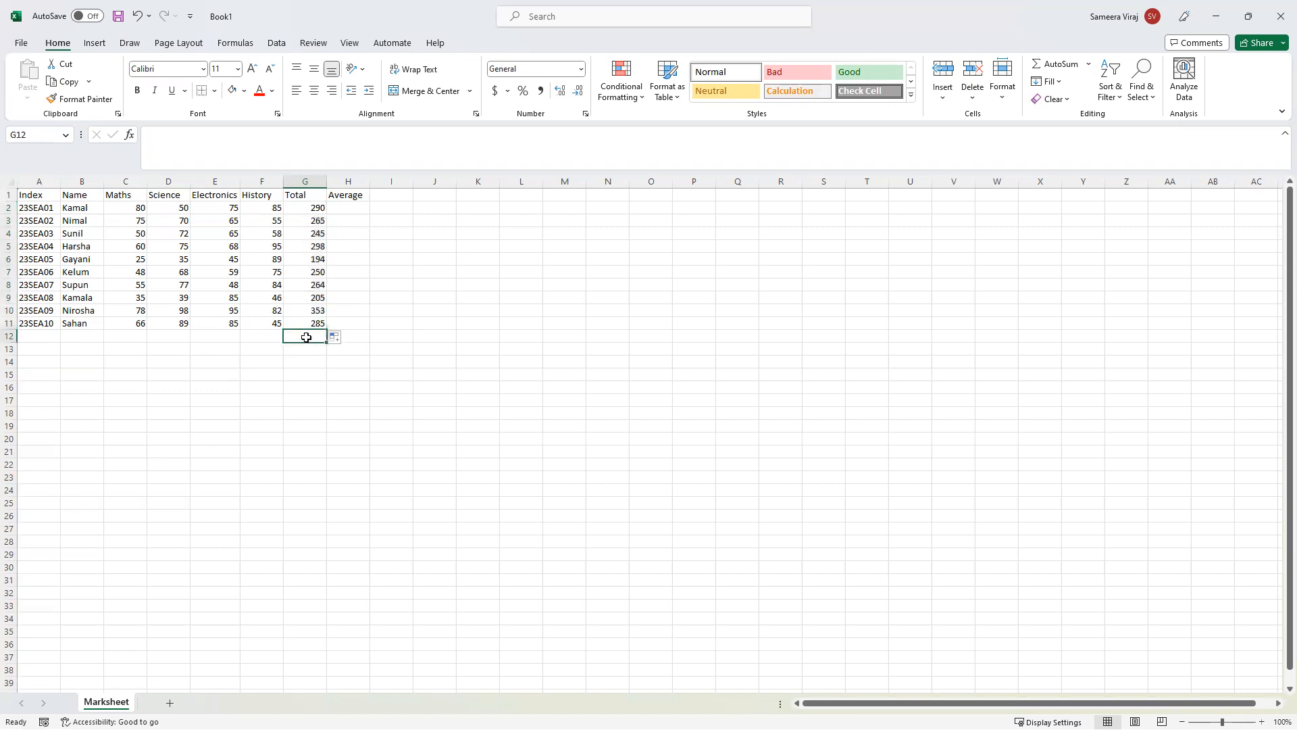
{"action": "left_click", "coordinate": [307, 208]}
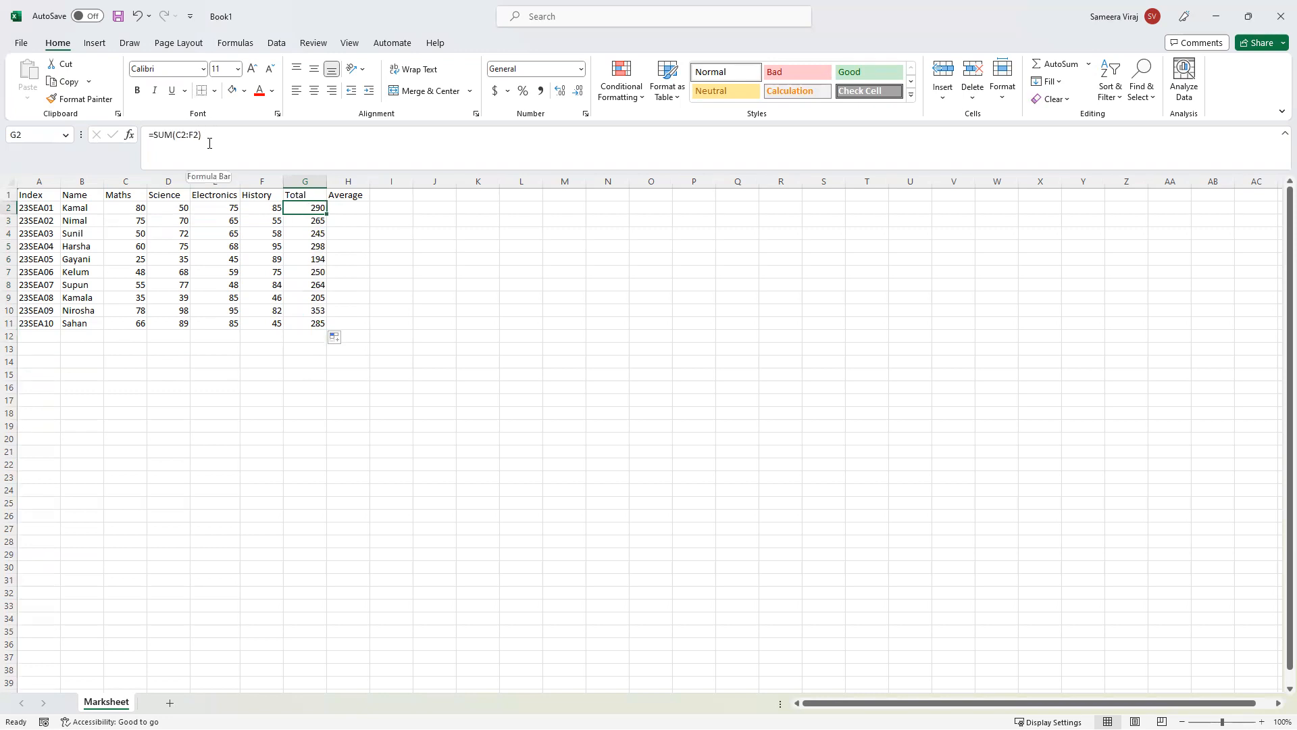
{"action": "left_click", "coordinate": [188, 136]}
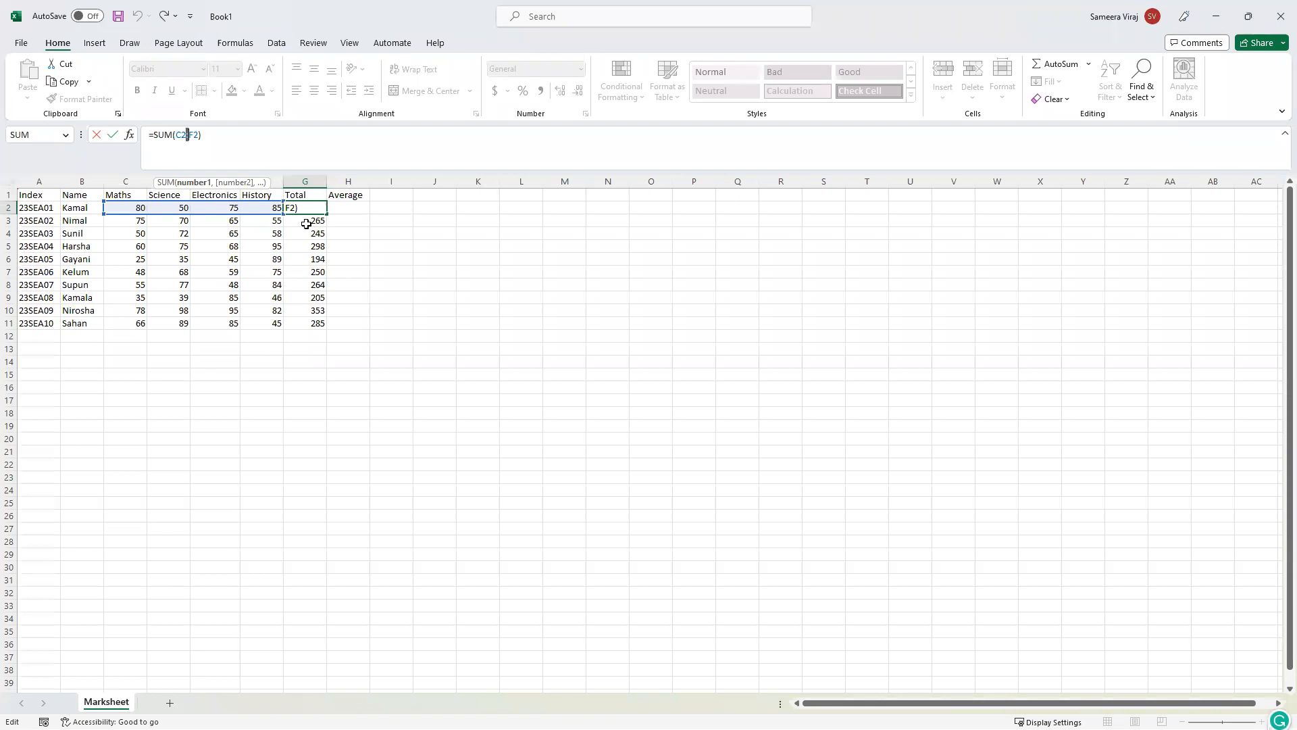
{"action": "type", "text": ":"}
{"action": "key", "text": "ctrl+Return"}
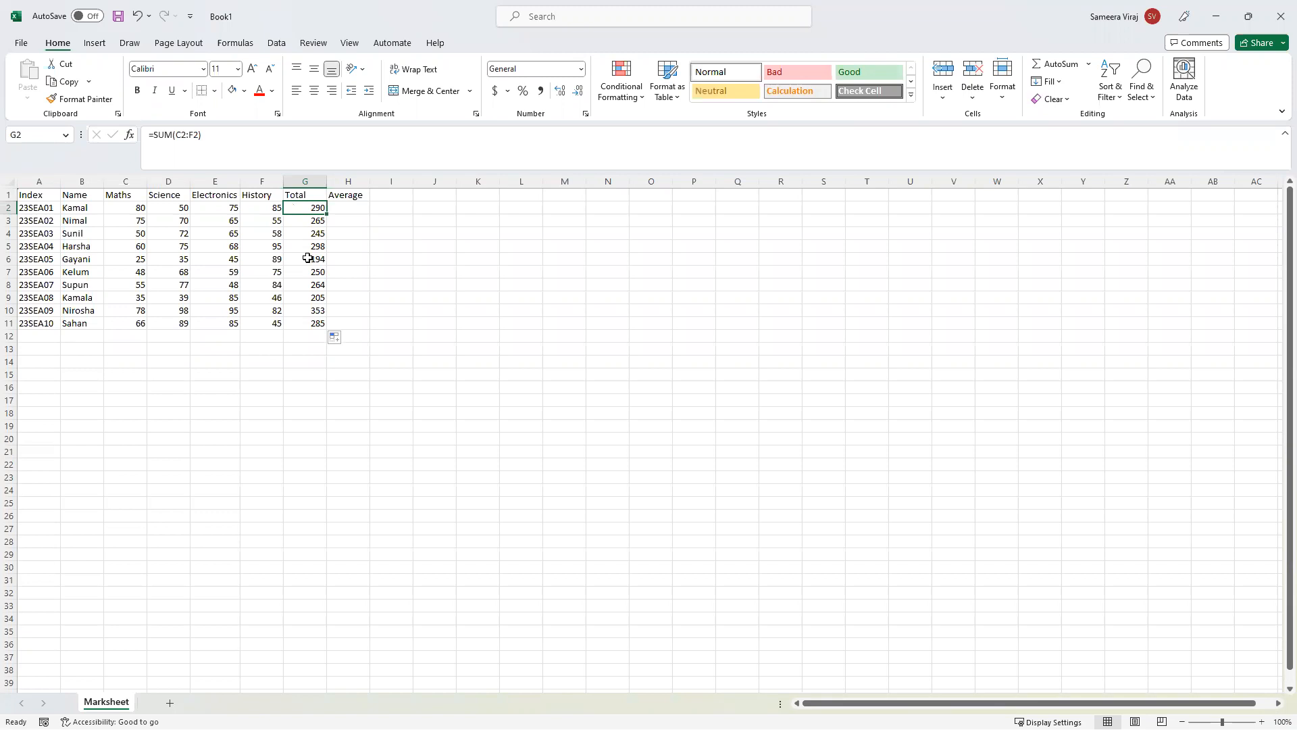
{"action": "left_click", "coordinate": [190, 135]}
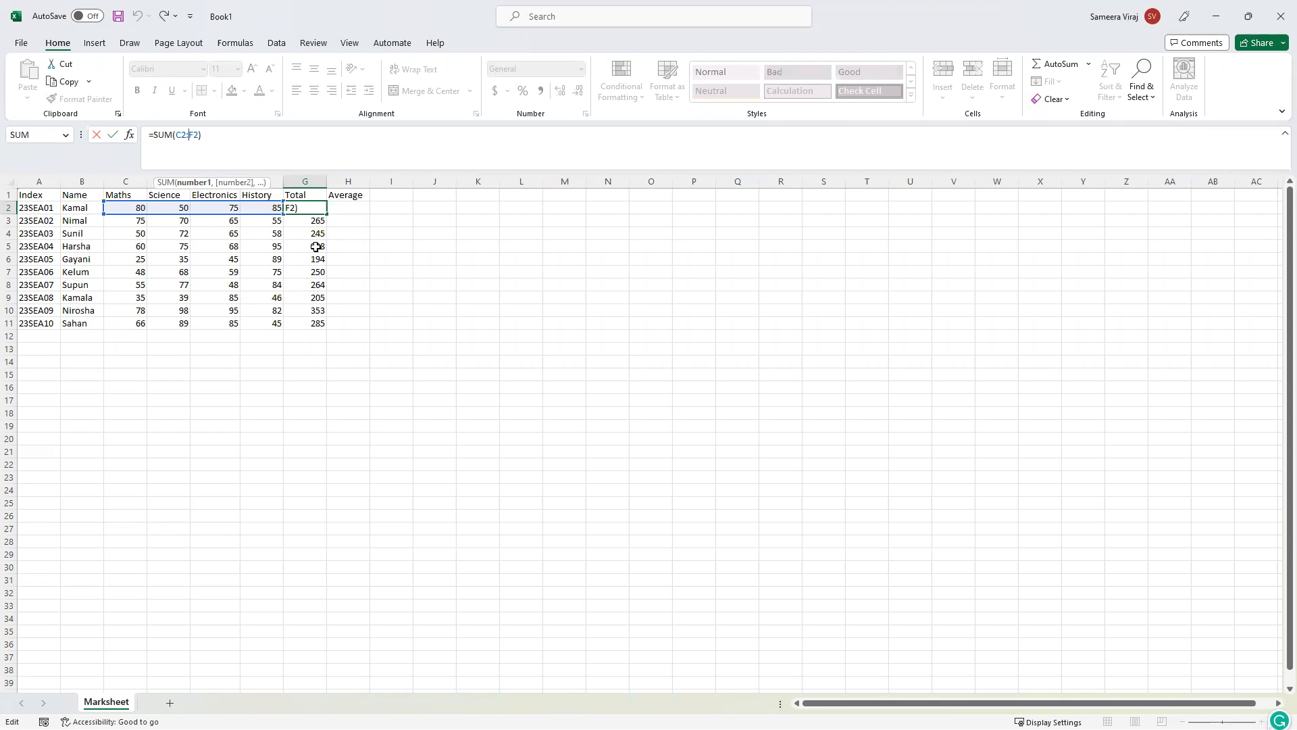
{"action": "key", "text": "ctrl+Return"}
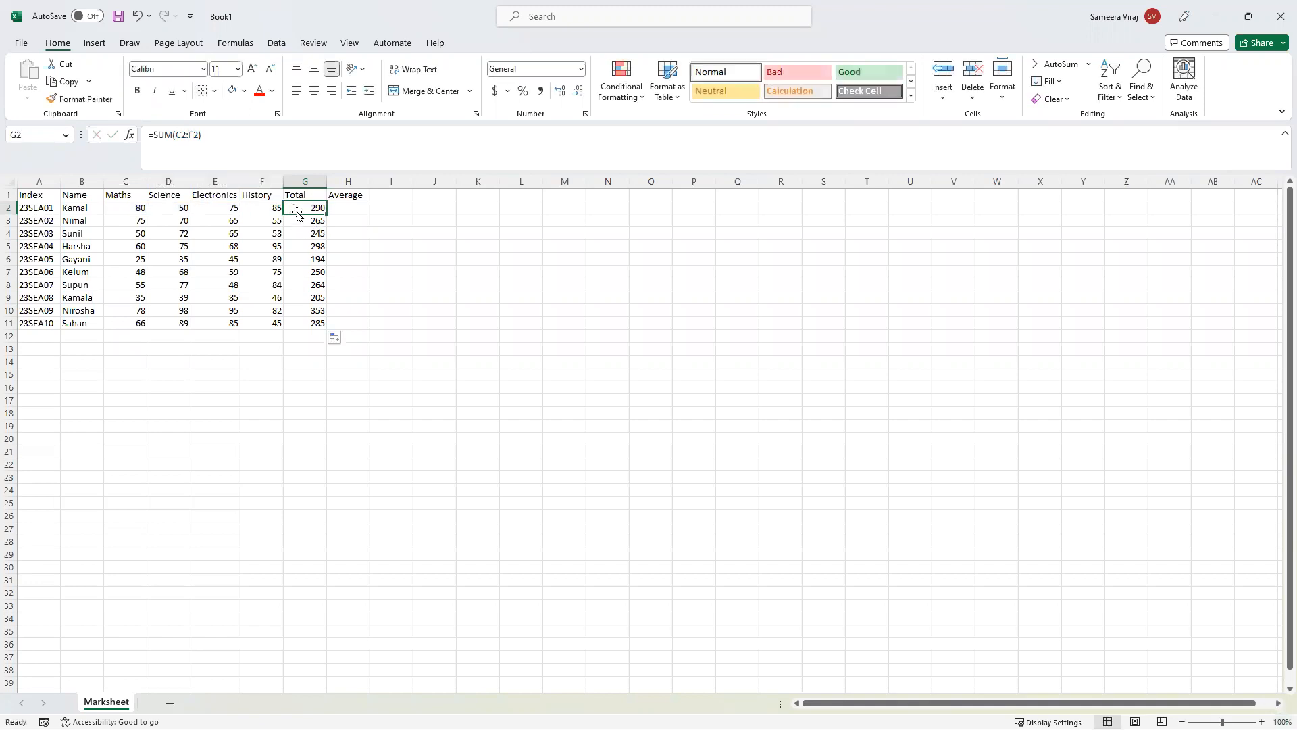
{"action": "left_click", "coordinate": [304, 222]}
{"action": "left_click", "coordinate": [314, 204]}
Enter the unit price 5 in K2 and the quantities 1, 2, 3, 4 and 5 in K3:K7.
{"action": "left_click", "coordinate": [491, 220]}
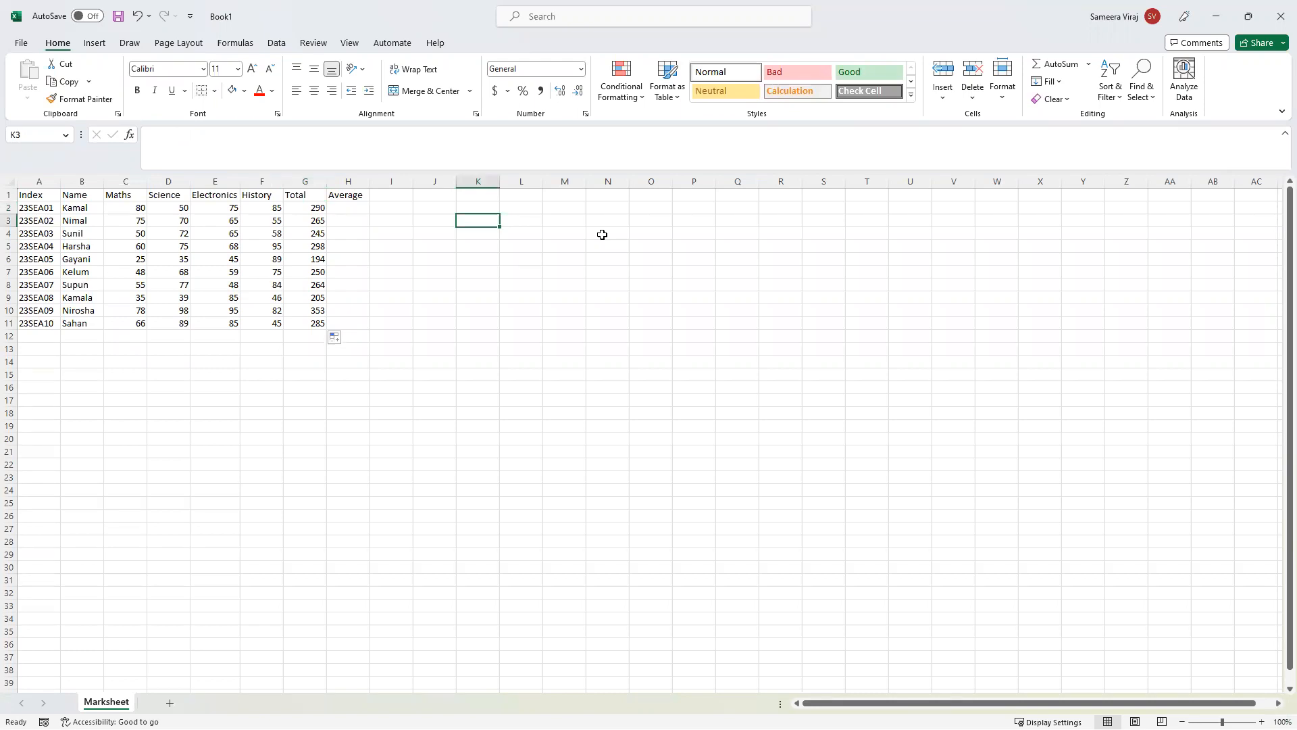
{"action": "left_click", "coordinate": [486, 208]}
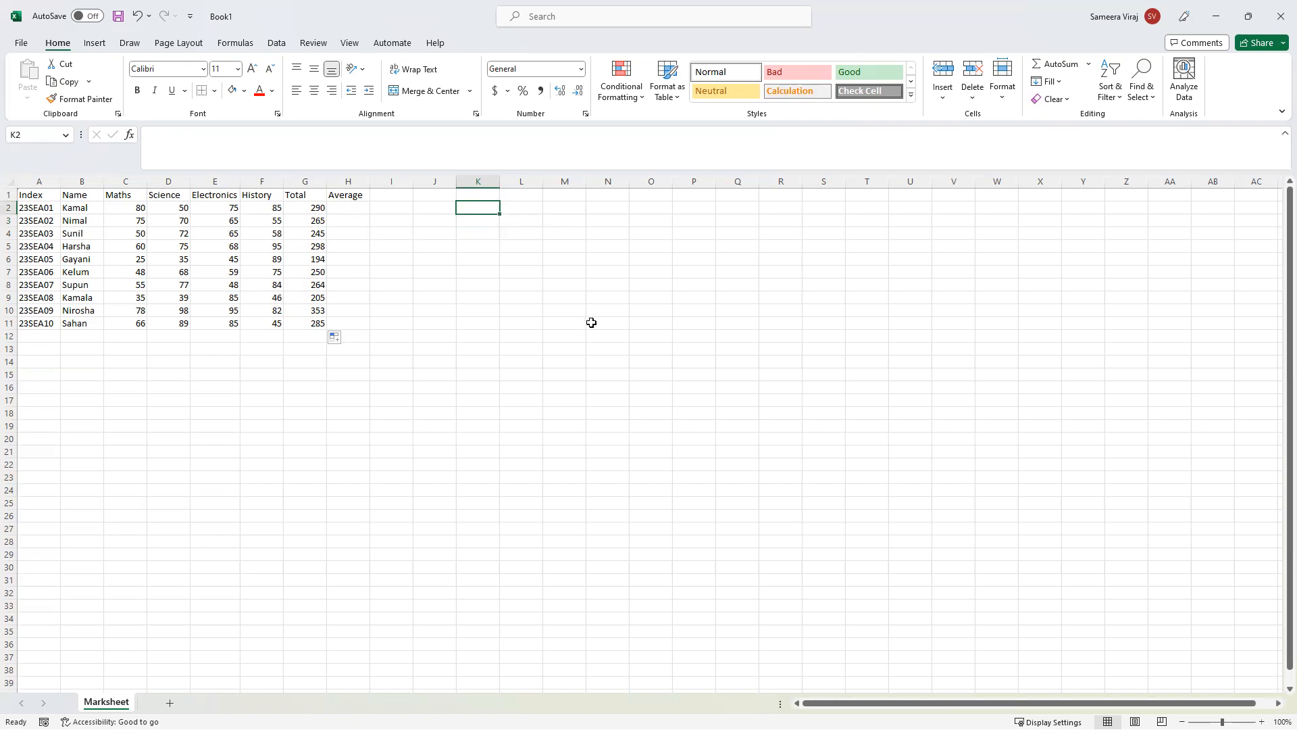
{"action": "type", "text": "5"}
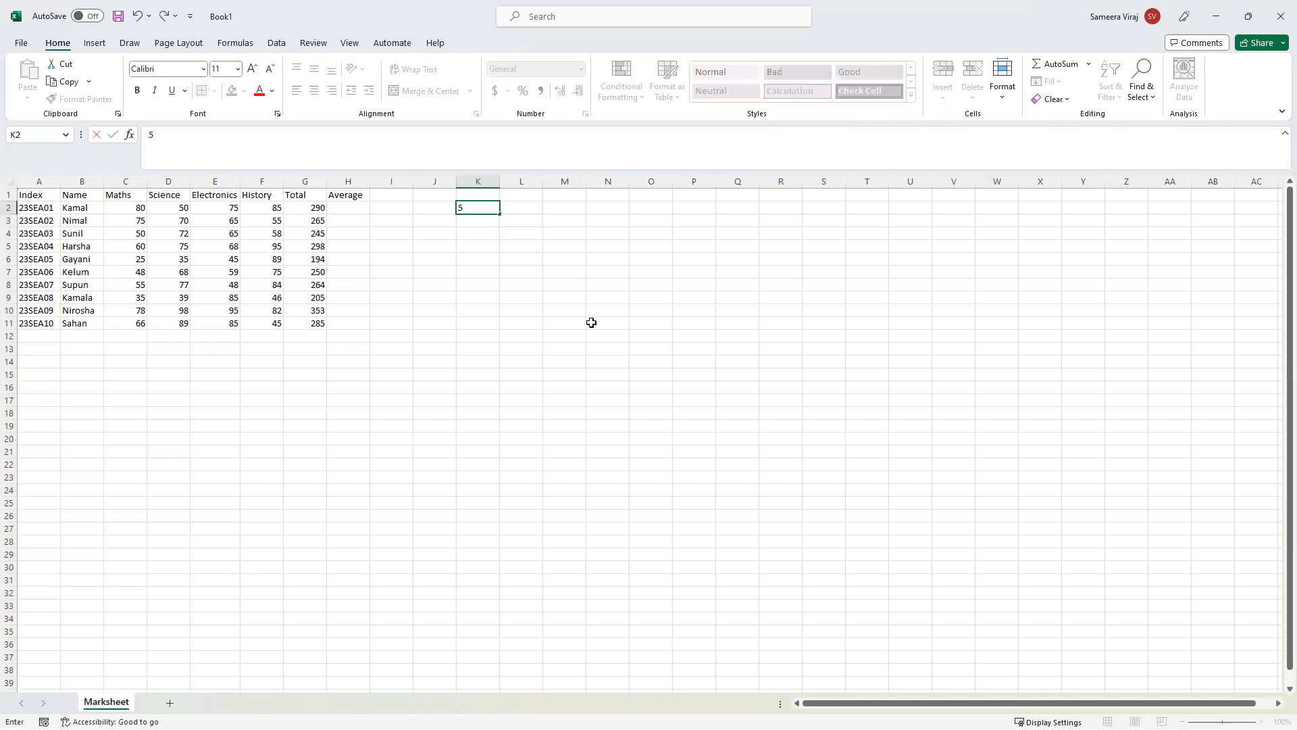
{"action": "key", "text": "Return"}
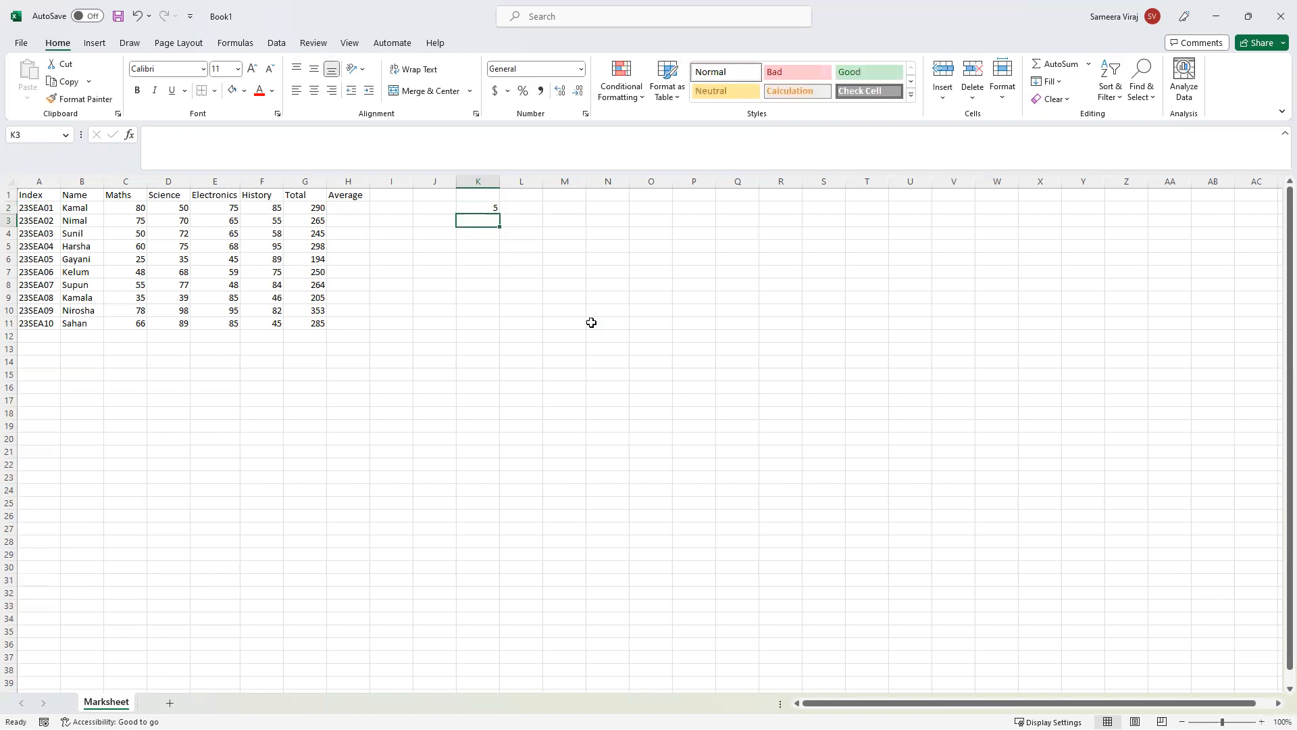
{"action": "type", "text": "1"}
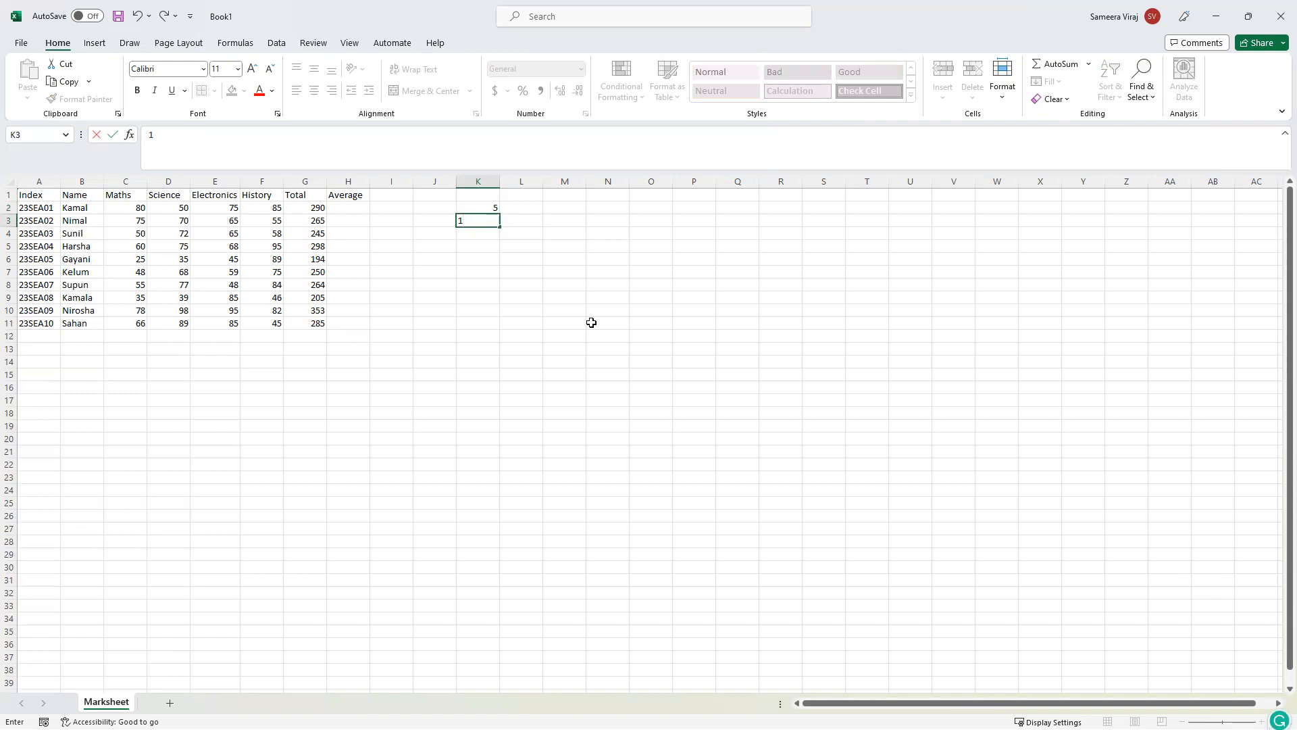
{"action": "key", "text": "Return"}
{"action": "type", "text": "2"}
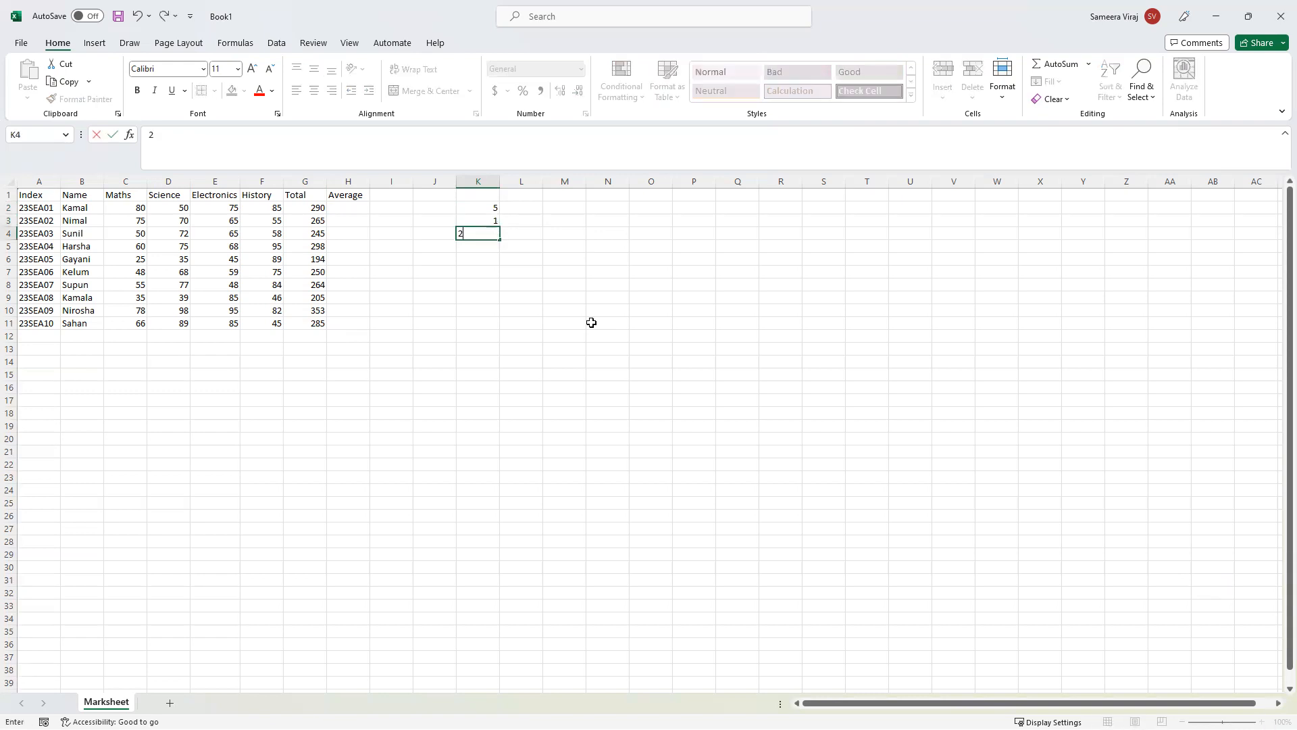
{"action": "key", "text": "Return"}
{"action": "type", "text": "3"}
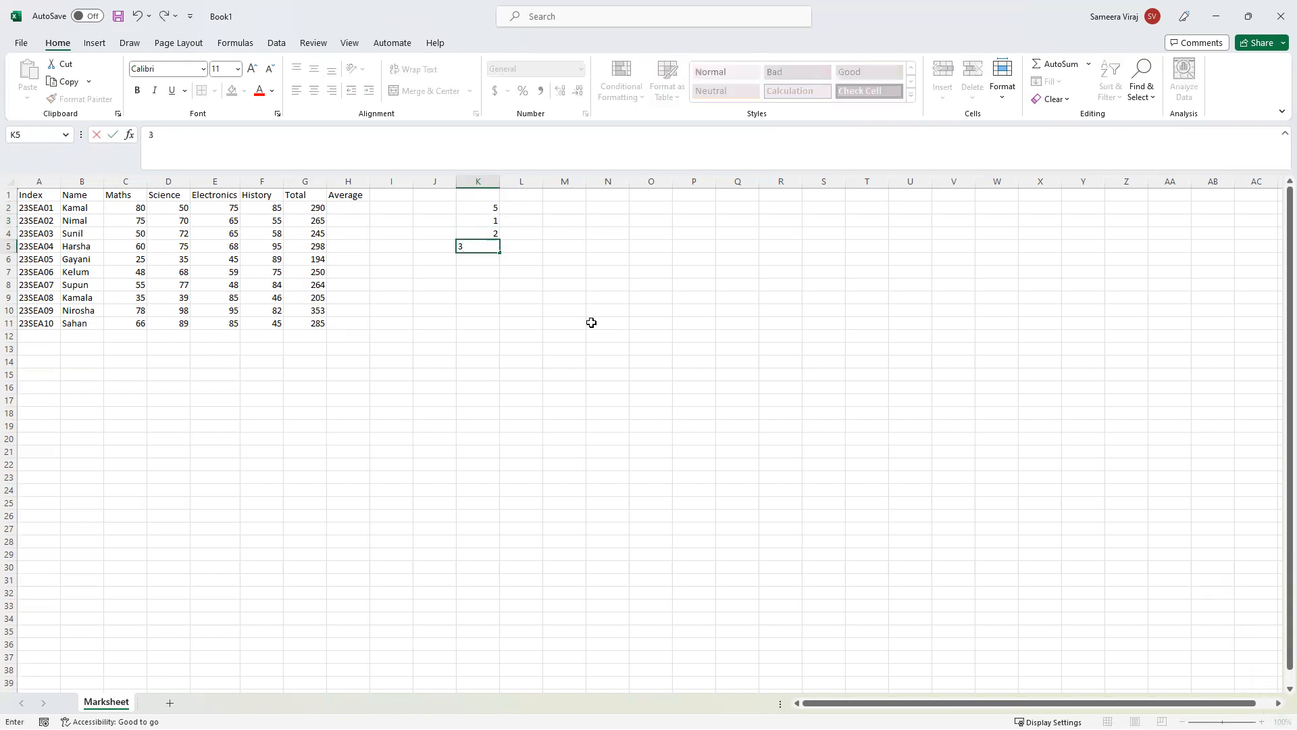
{"action": "type", "text": "4"}
{"action": "key", "text": "BackSpace"}
{"action": "key", "text": "Return"}
{"action": "type", "text": "4"}
{"action": "key", "text": "Return"}
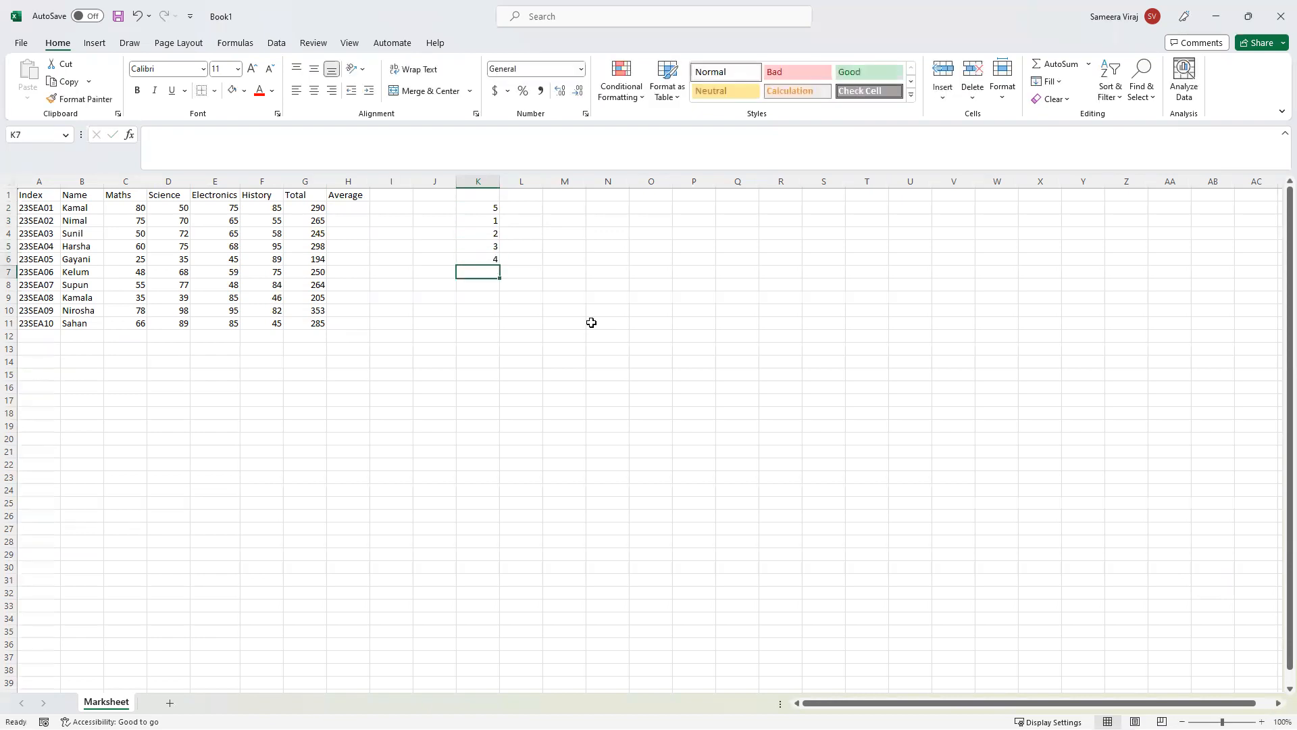
{"action": "type", "text": "5"}
{"action": "key", "text": "Return"}
Label the price example by entering "unit price" in J2 and "Qty" in J3.
{"action": "left_click", "coordinate": [493, 223]}
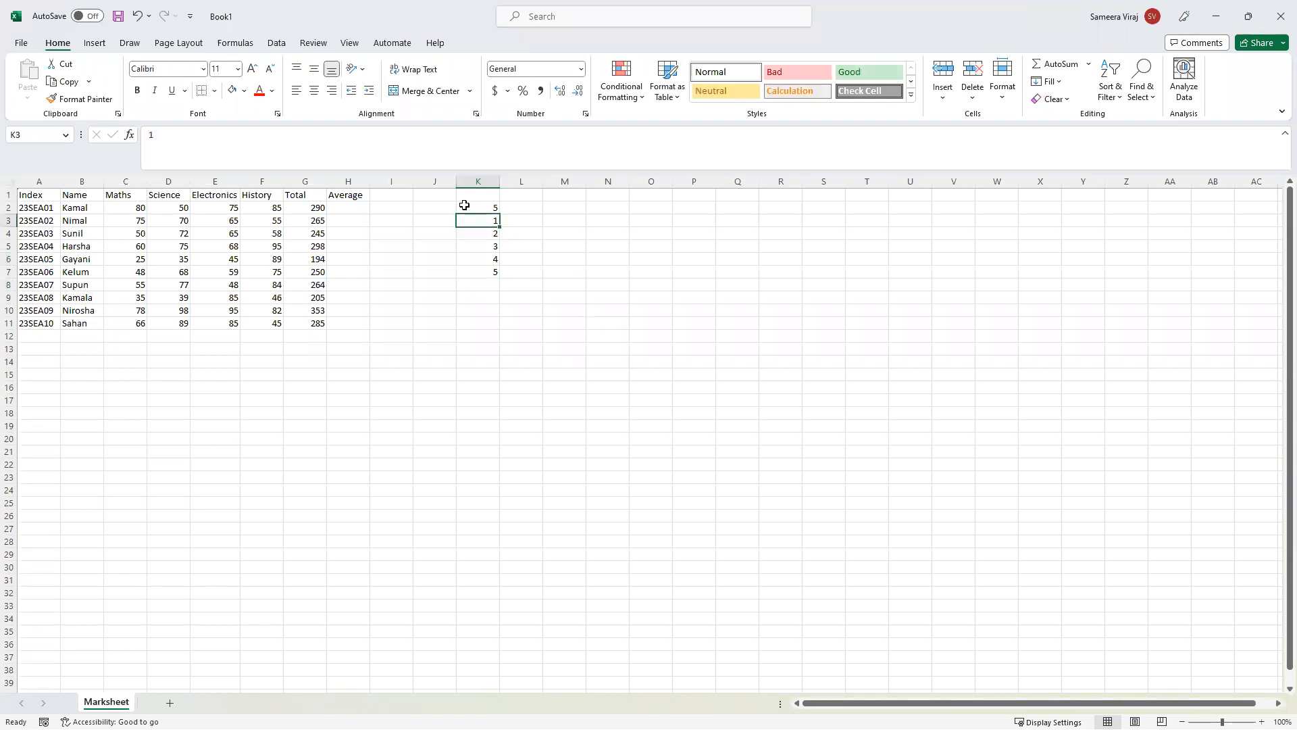
{"action": "left_click", "coordinate": [437, 208]}
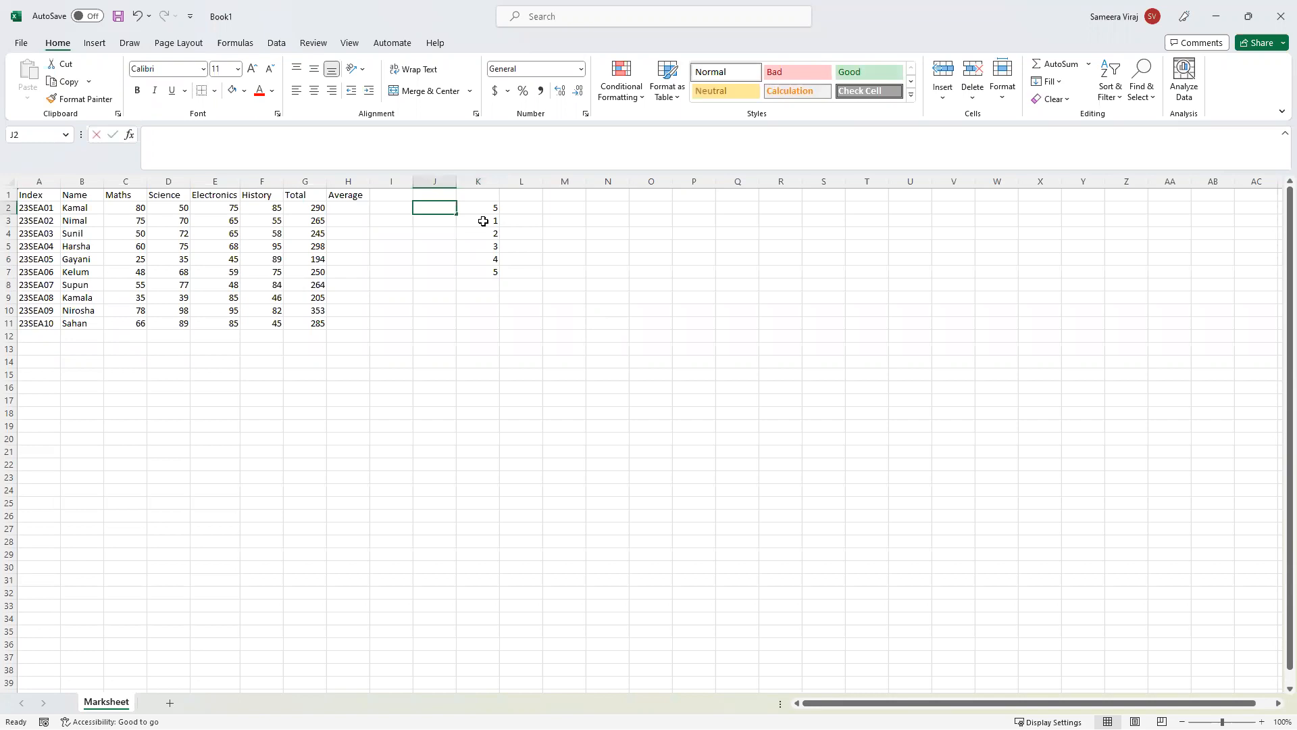
{"action": "type", "text": "unit"}
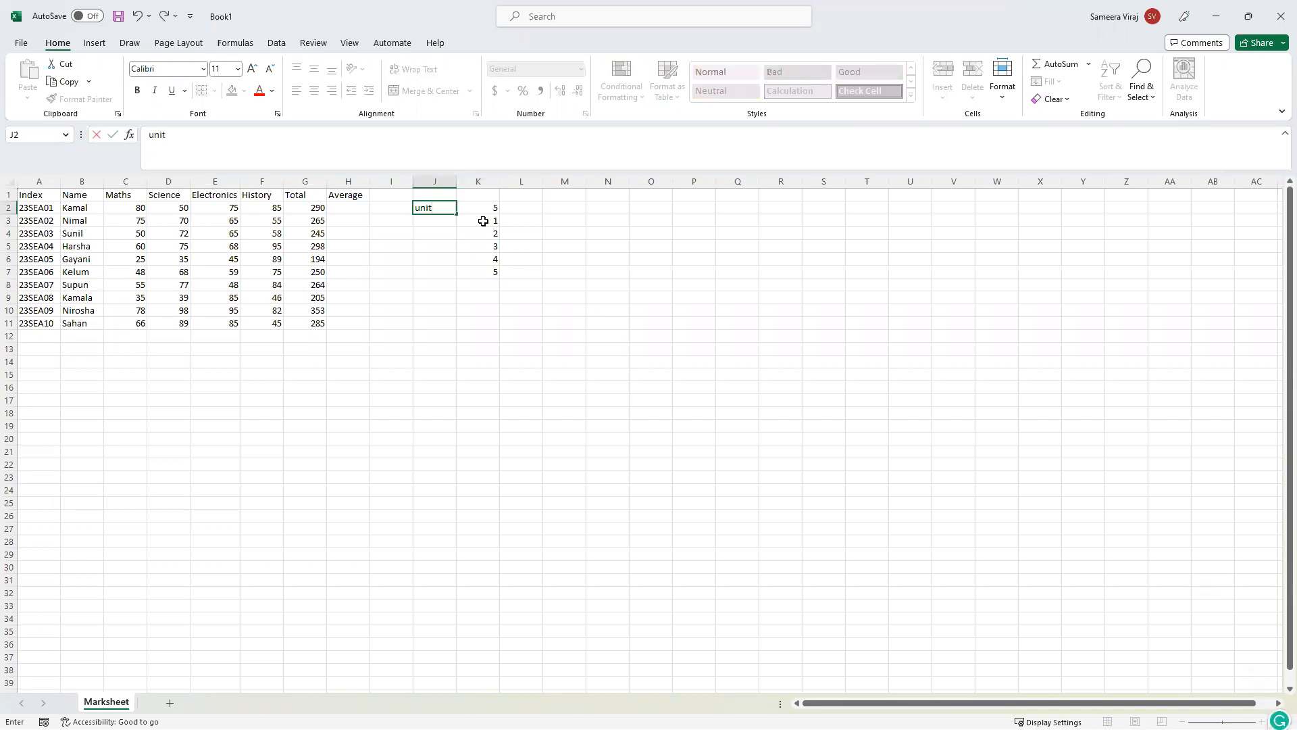
{"action": "type", "text": " price"}
{"action": "key", "text": "Return"}
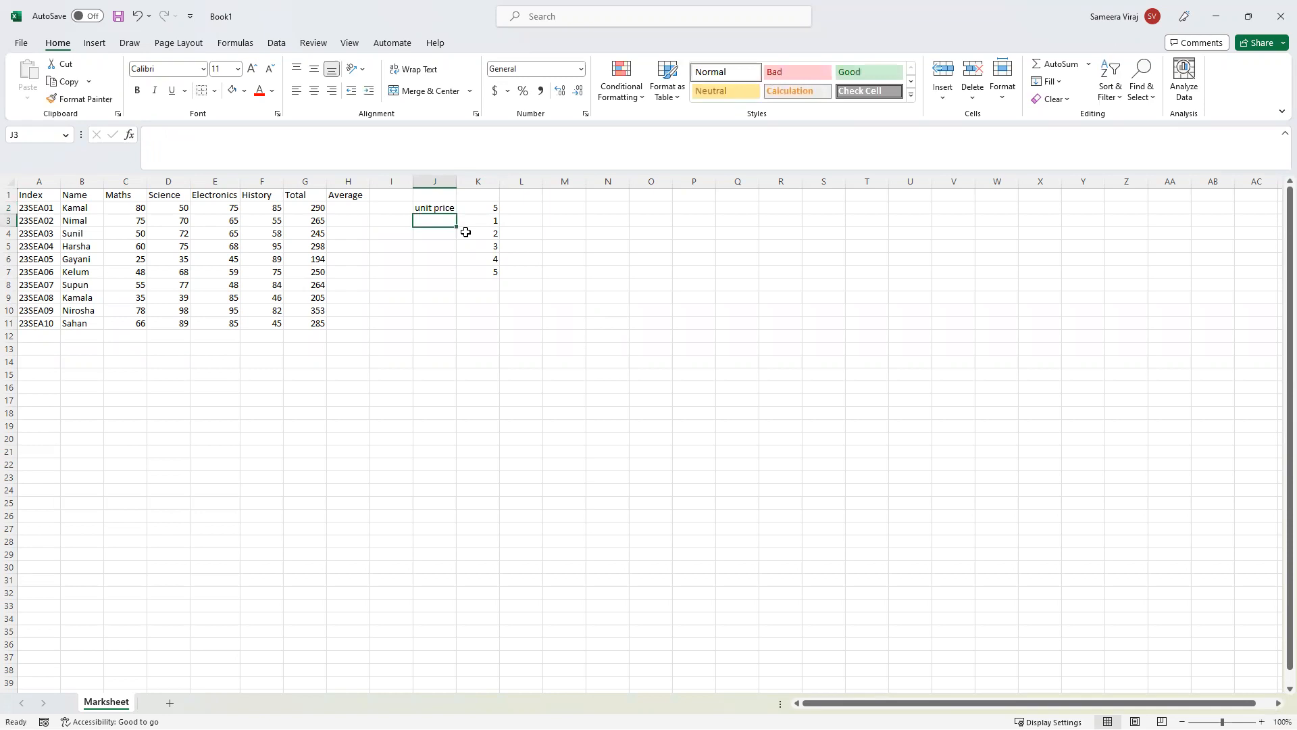
{"action": "type", "text": "Q"}
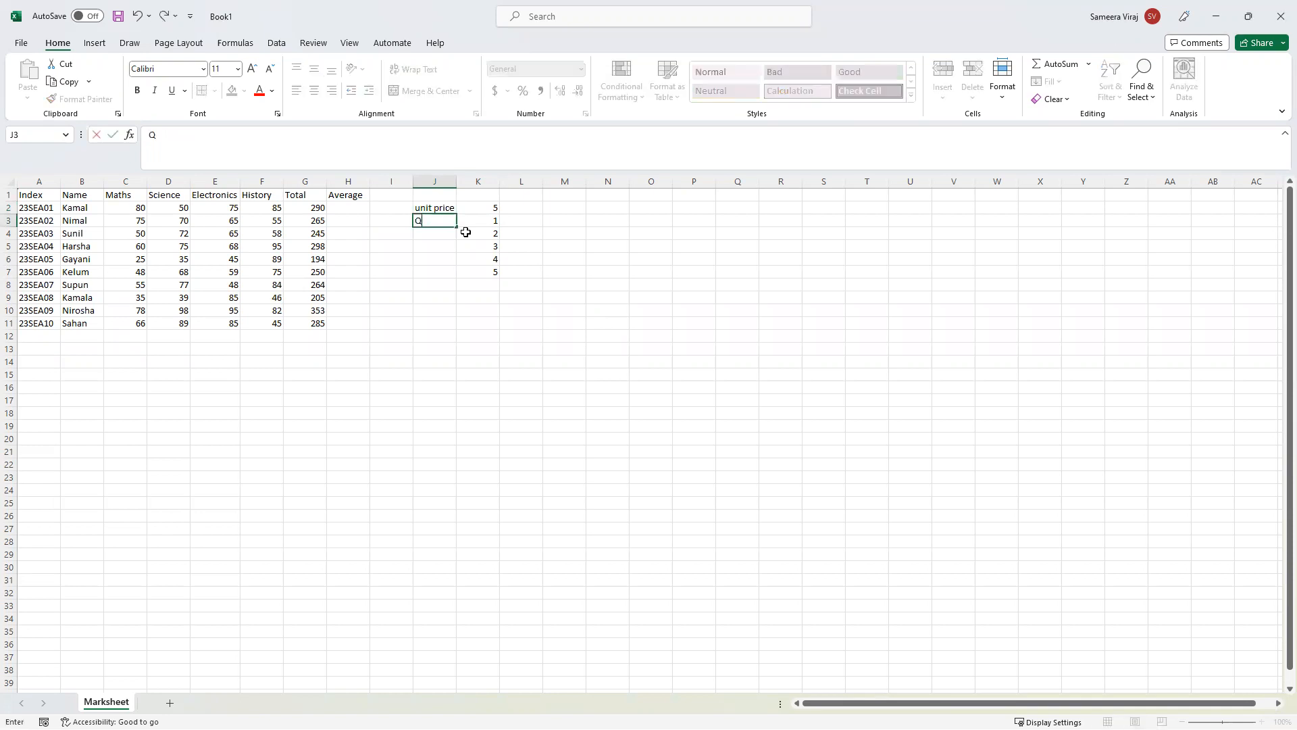
{"action": "type", "text": "ty"}
{"action": "left_click", "coordinate": [447, 248]}
Merge and center J3:J7 for the Qty label and align it vertically to the middle.
{"action": "left_click_drag", "start_coordinate": [440, 223], "coordinate": [440, 273]}
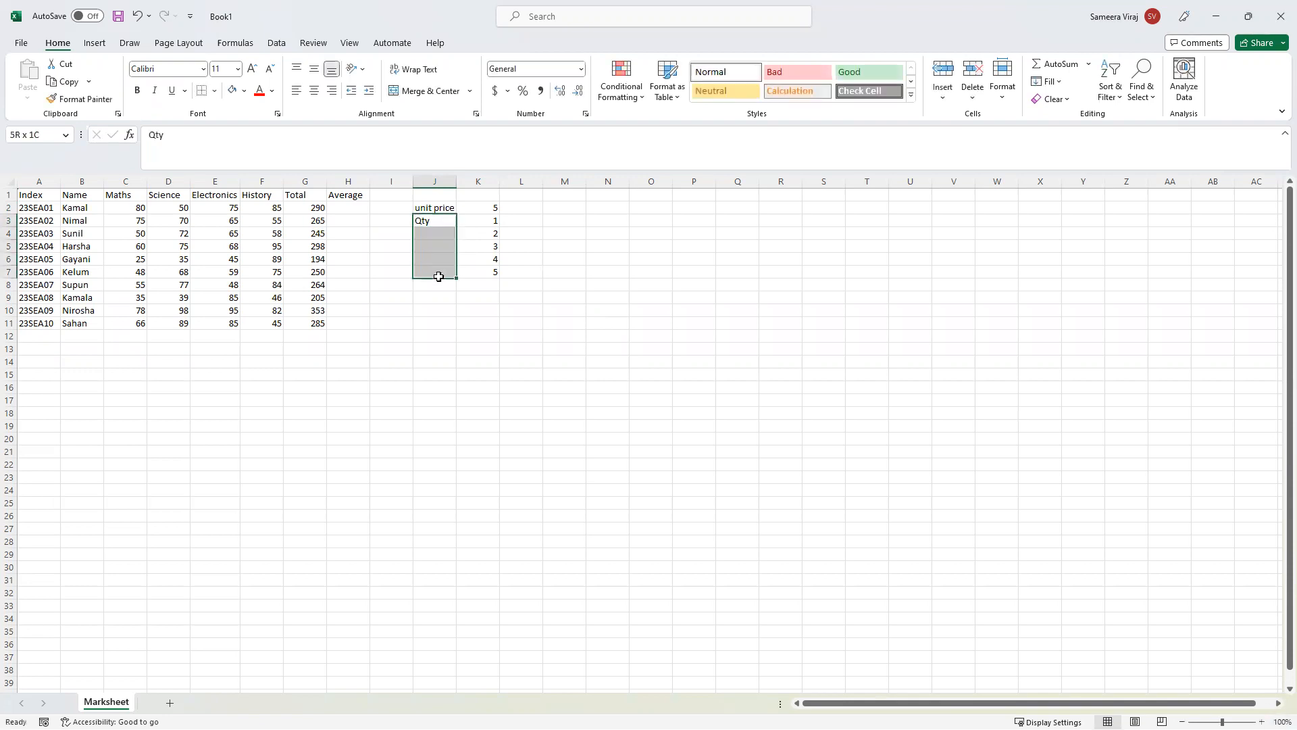
{"action": "left_click", "coordinate": [413, 93]}
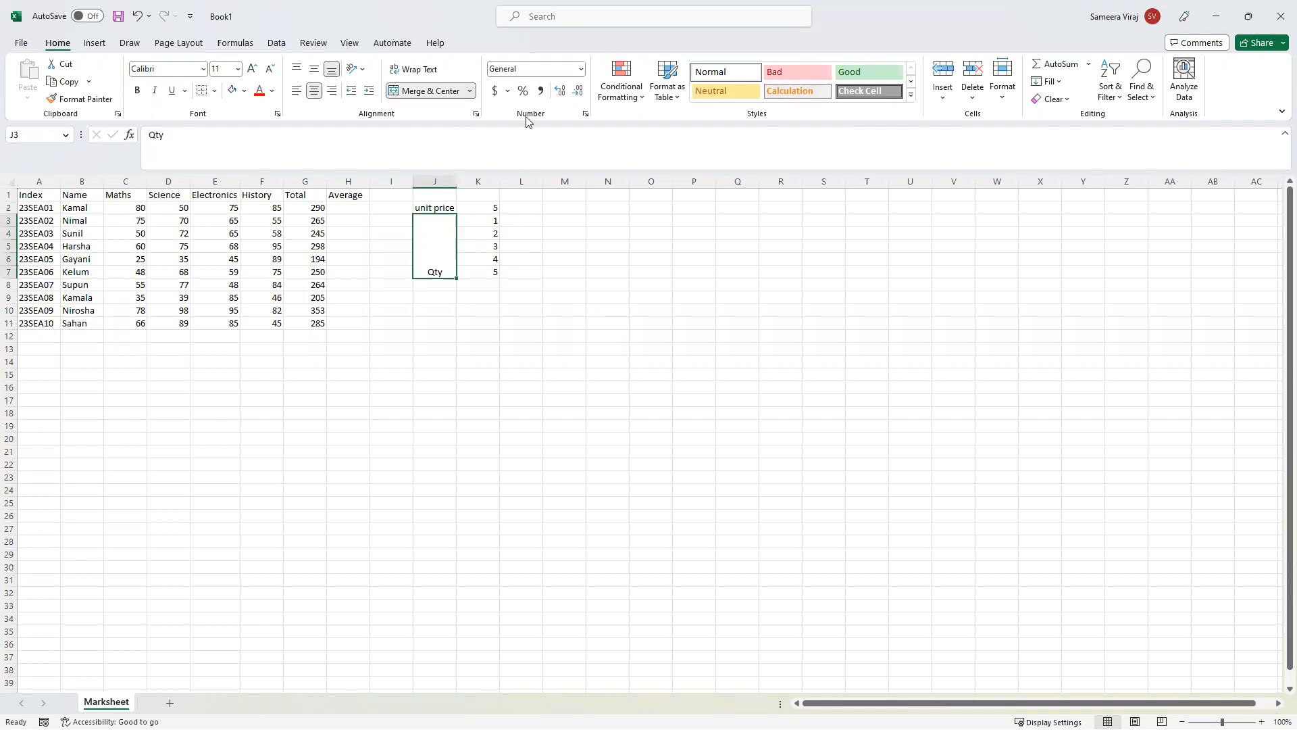
{"action": "left_click", "coordinate": [314, 69]}
{"action": "left_click", "coordinate": [440, 208]}
{"action": "left_click", "coordinate": [481, 209]}
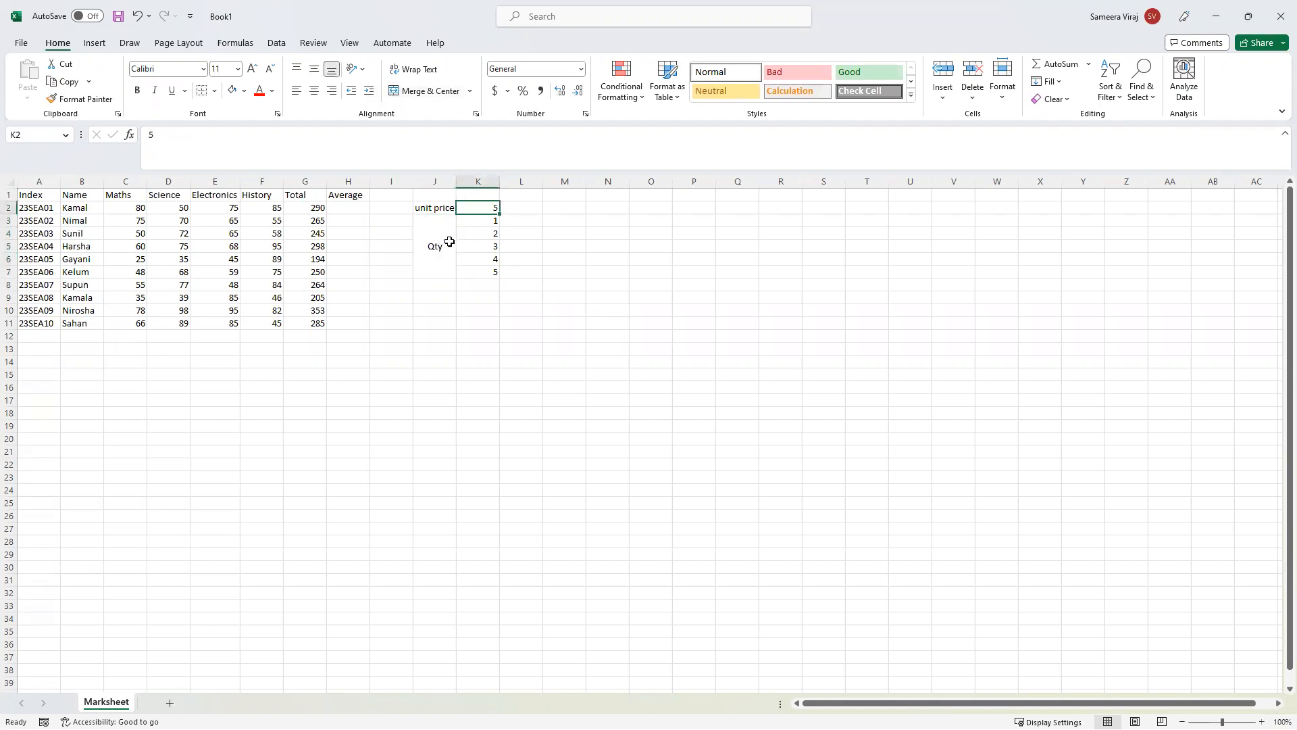
{"action": "left_click", "coordinate": [489, 246]}
{"action": "left_click", "coordinate": [494, 222]}
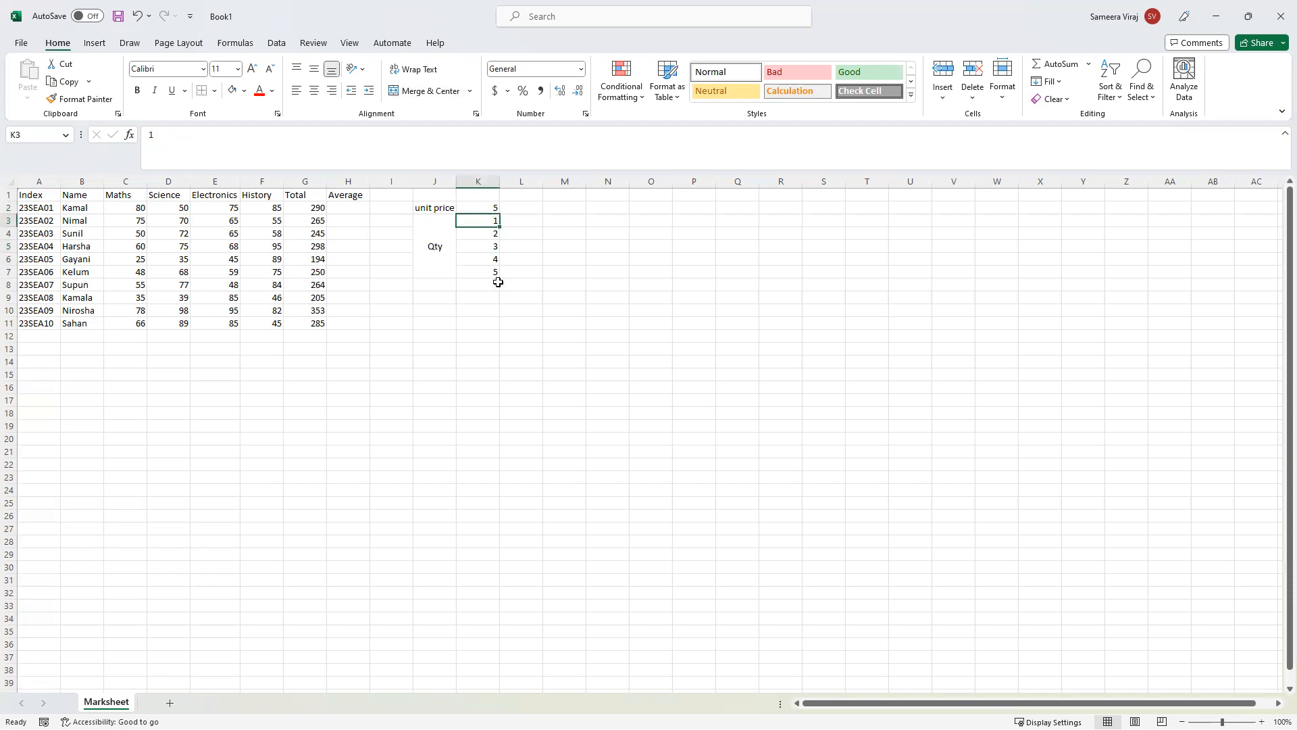
{"action": "left_click", "coordinate": [537, 222]}
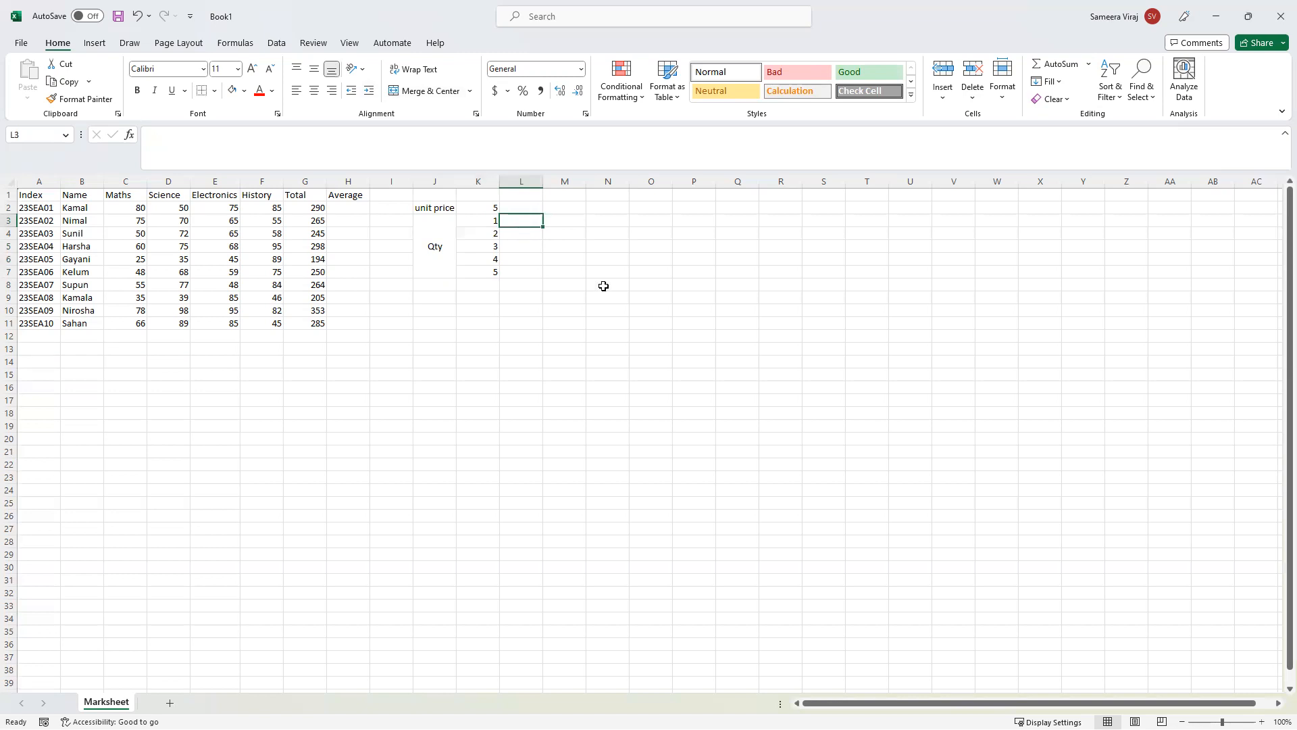
{"action": "type", "text": "="}
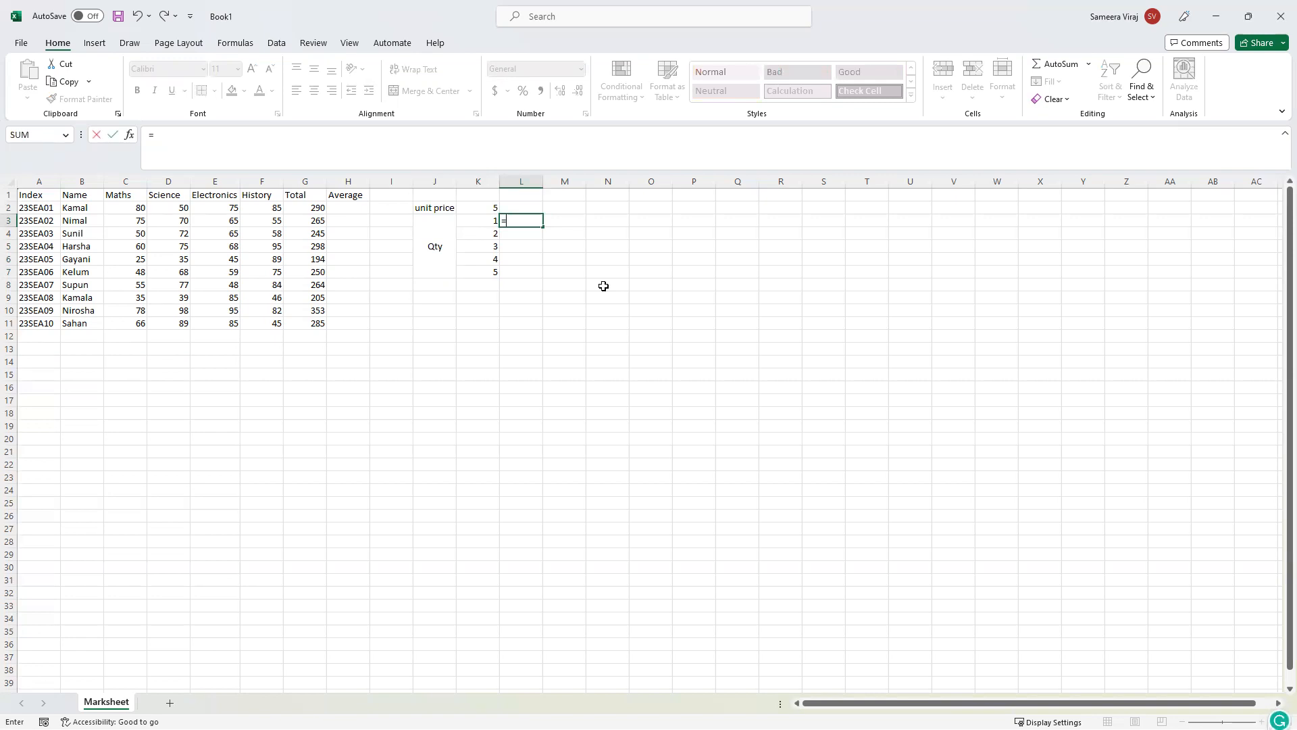
{"action": "key", "text": "Escape"}
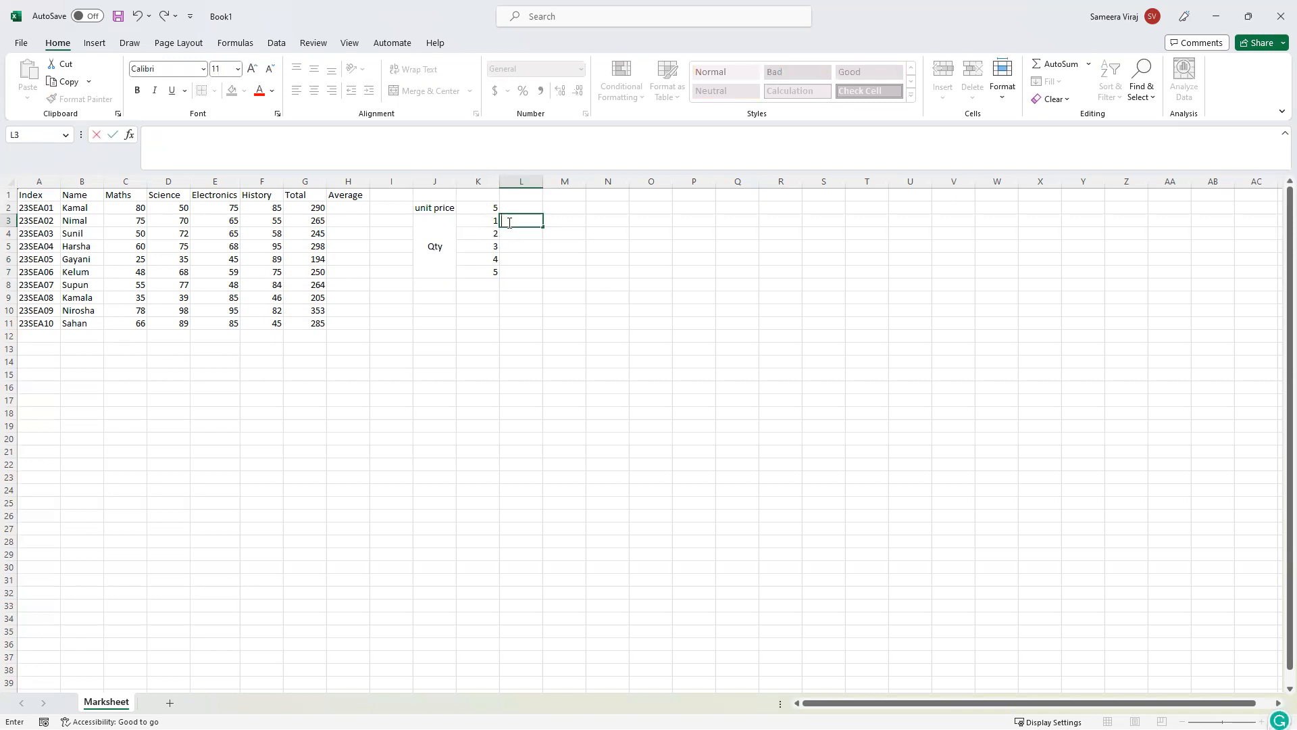
{"action": "key", "text": "Escape"}
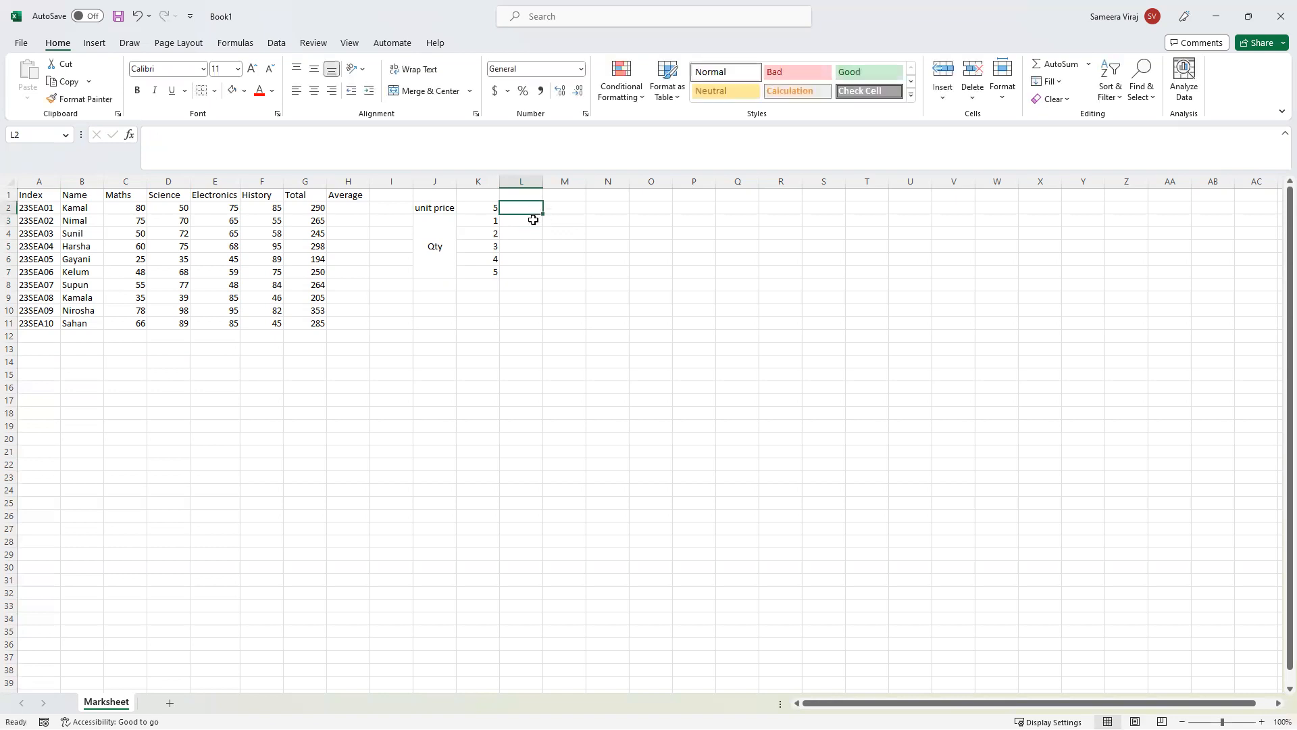
Enter the column heading "Price" in L2.
{"action": "left_click", "coordinate": [520, 206]}
{"action": "type", "text": "P"}
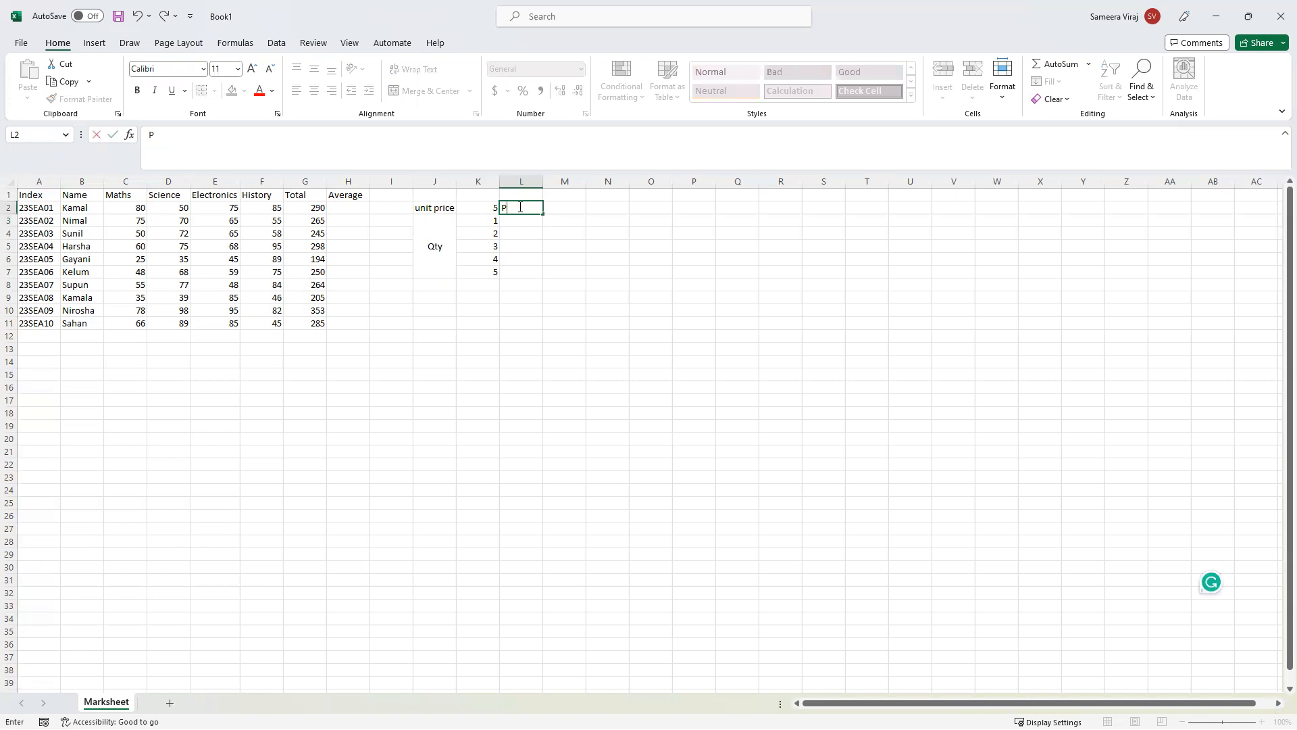
{"action": "type", "text": "ro"}
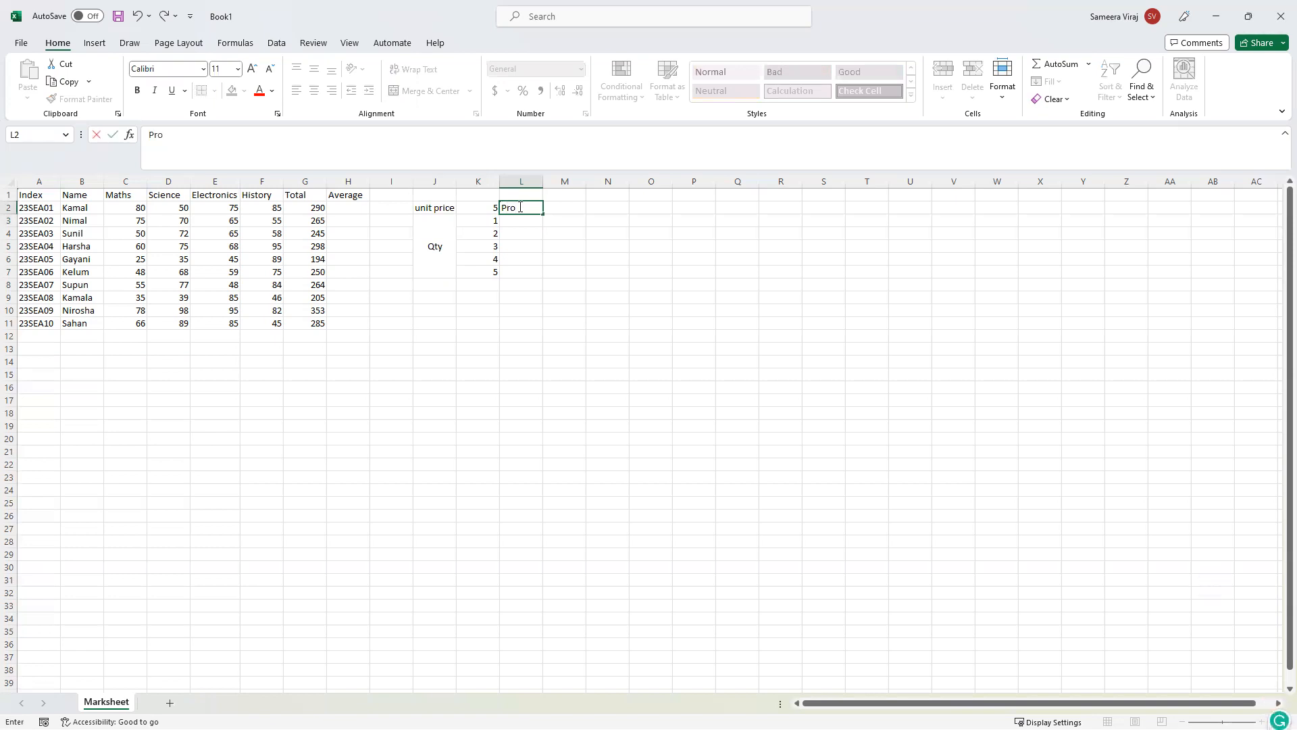
{"action": "key", "text": "BackSpace"}
{"action": "type", "text": "ri"}
{"action": "type", "text": "rice"}
Enter the formula =K3*K2 in L3 to multiply the first quantity by the unit price.
{"action": "left_click", "coordinate": [521, 220]}
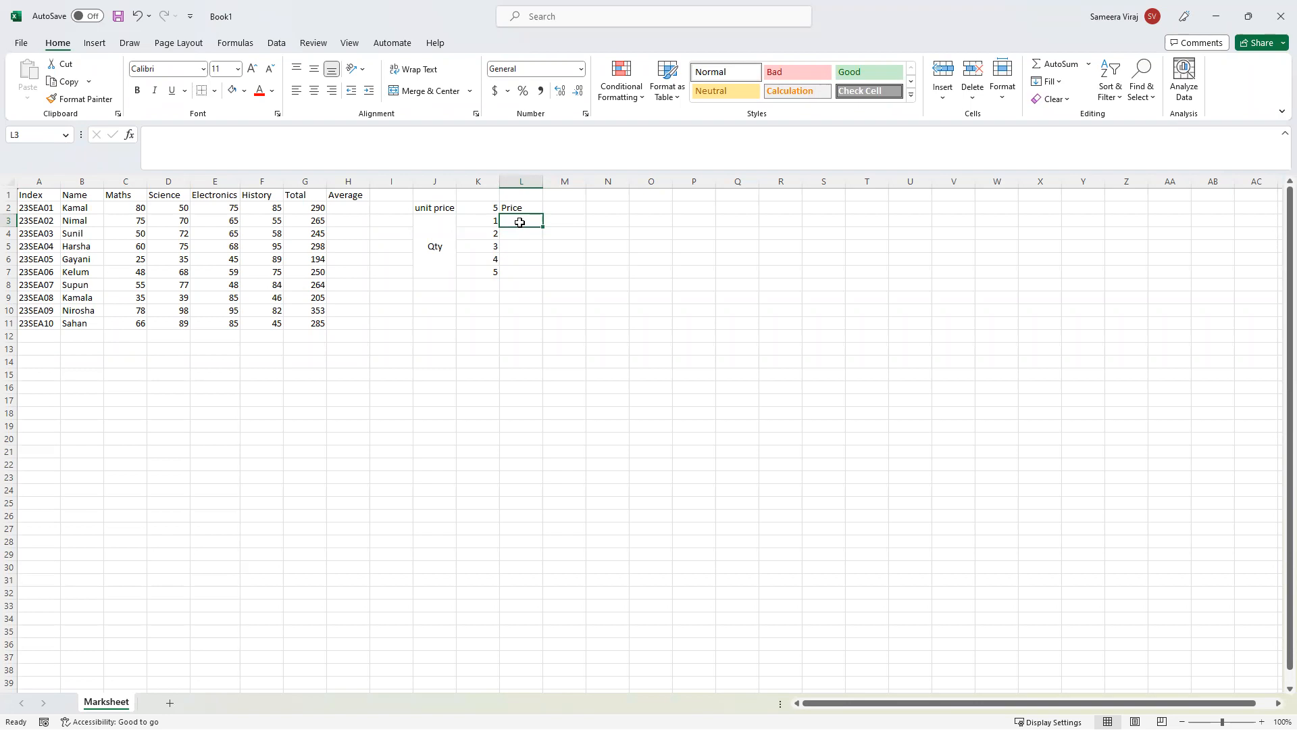
{"action": "type", "text": "="}
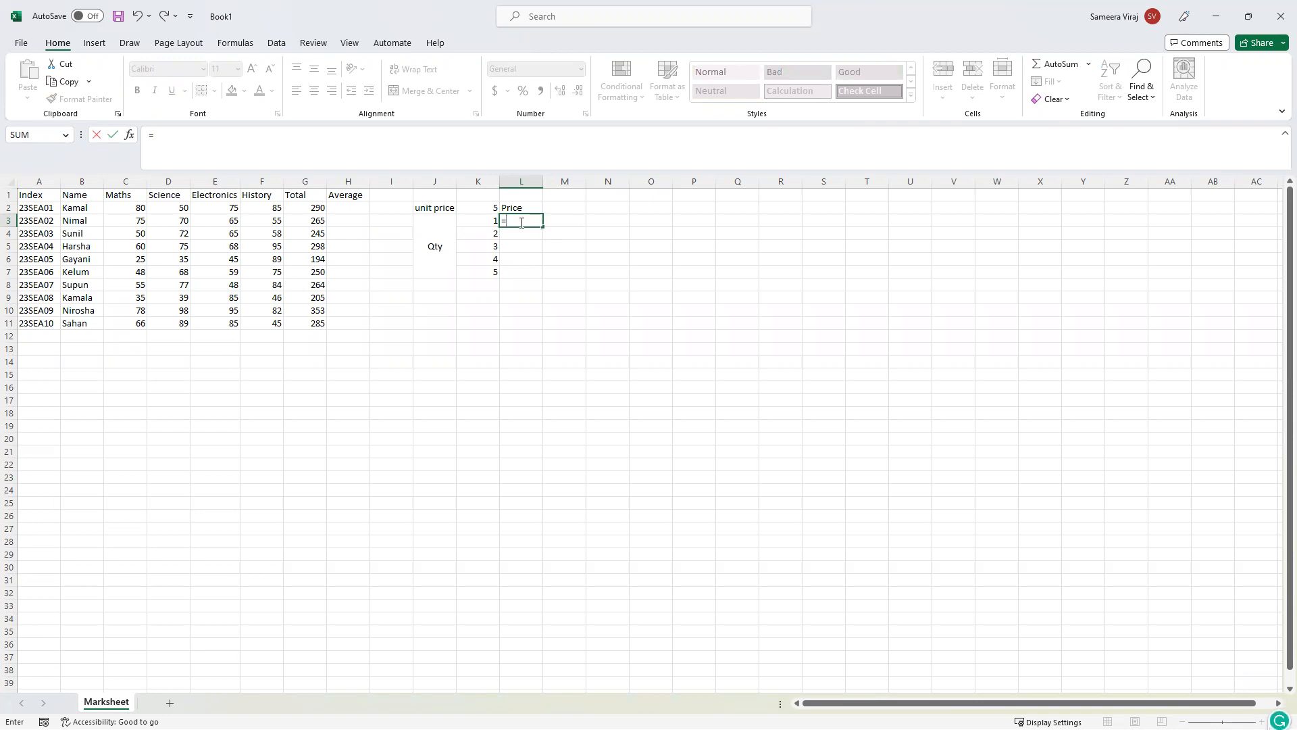
{"action": "left_click", "coordinate": [484, 221]}
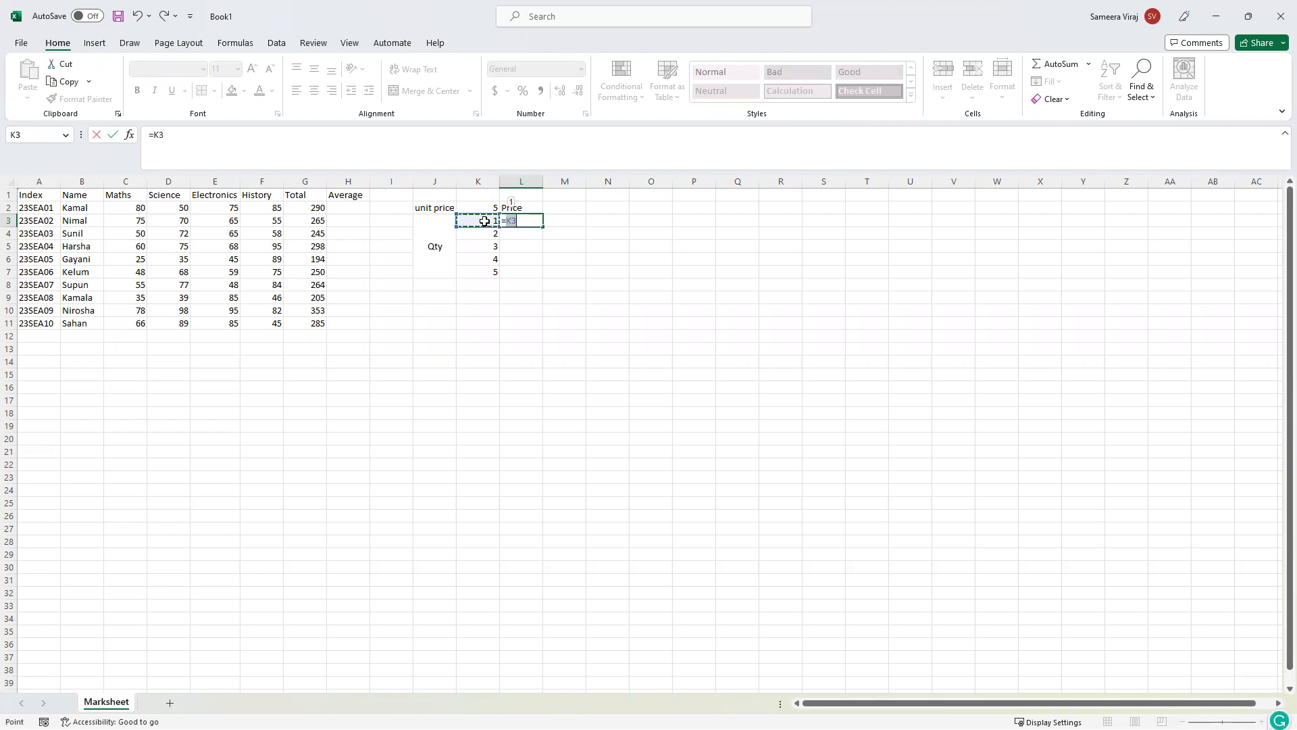
{"action": "left_click", "coordinate": [520, 222]}
{"action": "key", "text": "BackSpace"}
{"action": "key", "text": "BackSpace"}
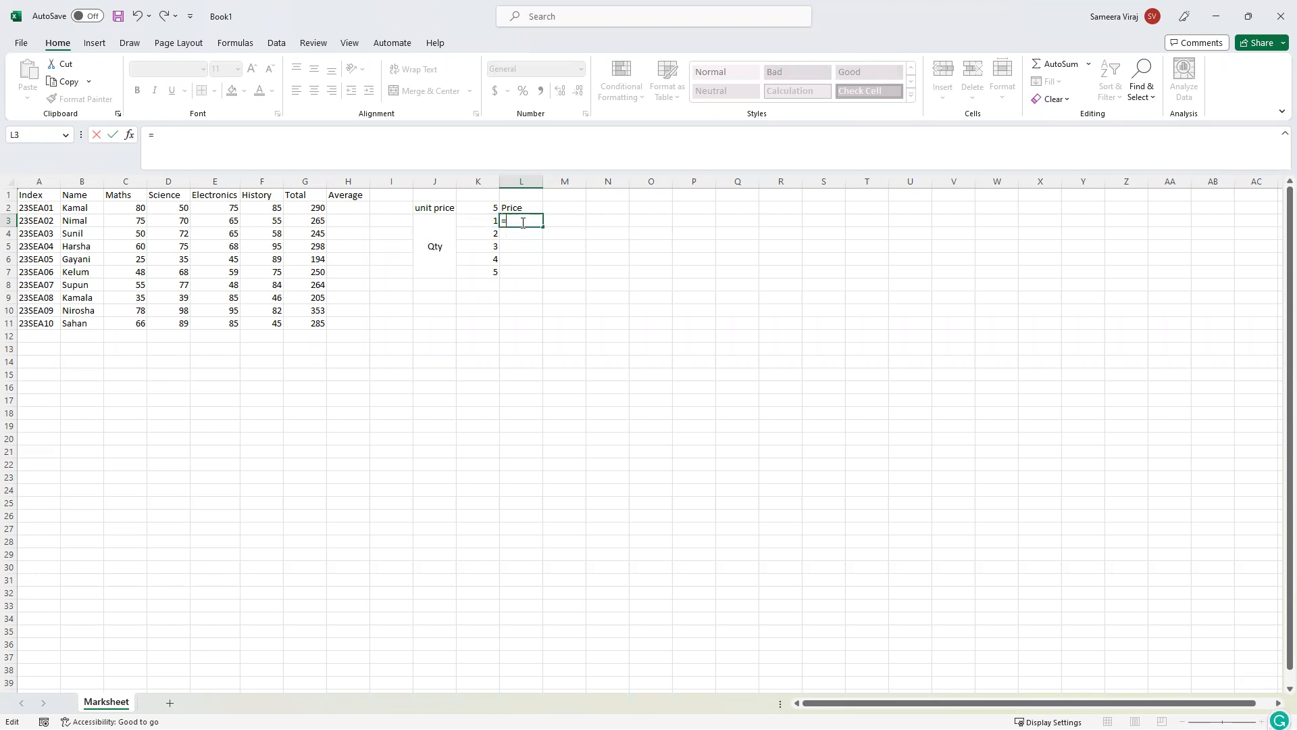
{"action": "type", "text": "k"}
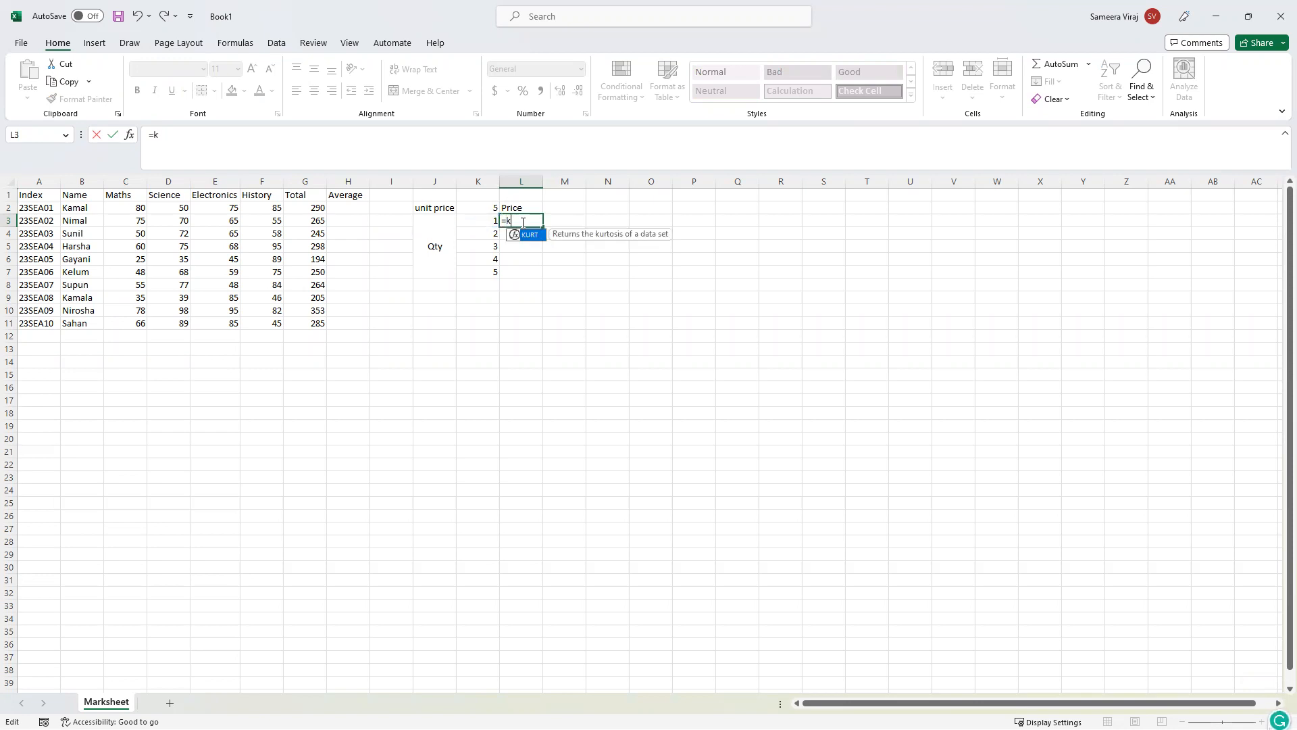
{"action": "type", "text": "3"}
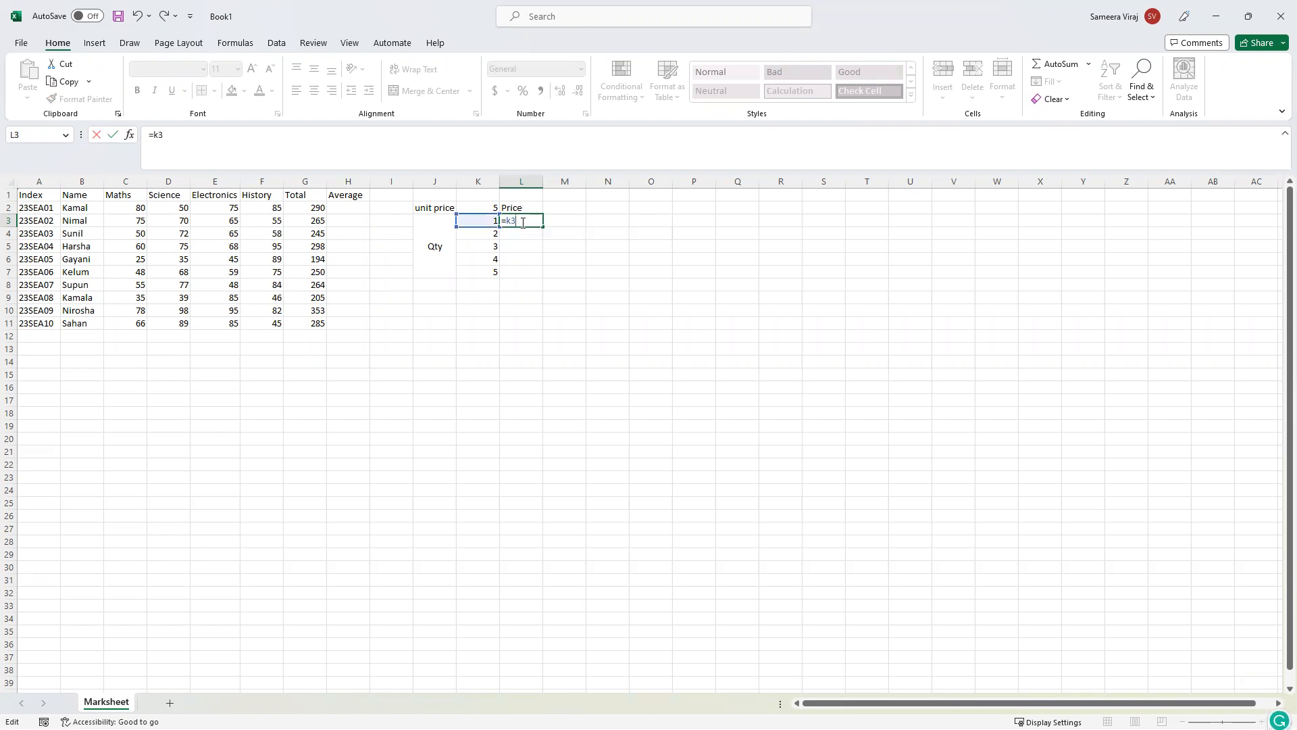
{"action": "key", "text": "BackSpace"}
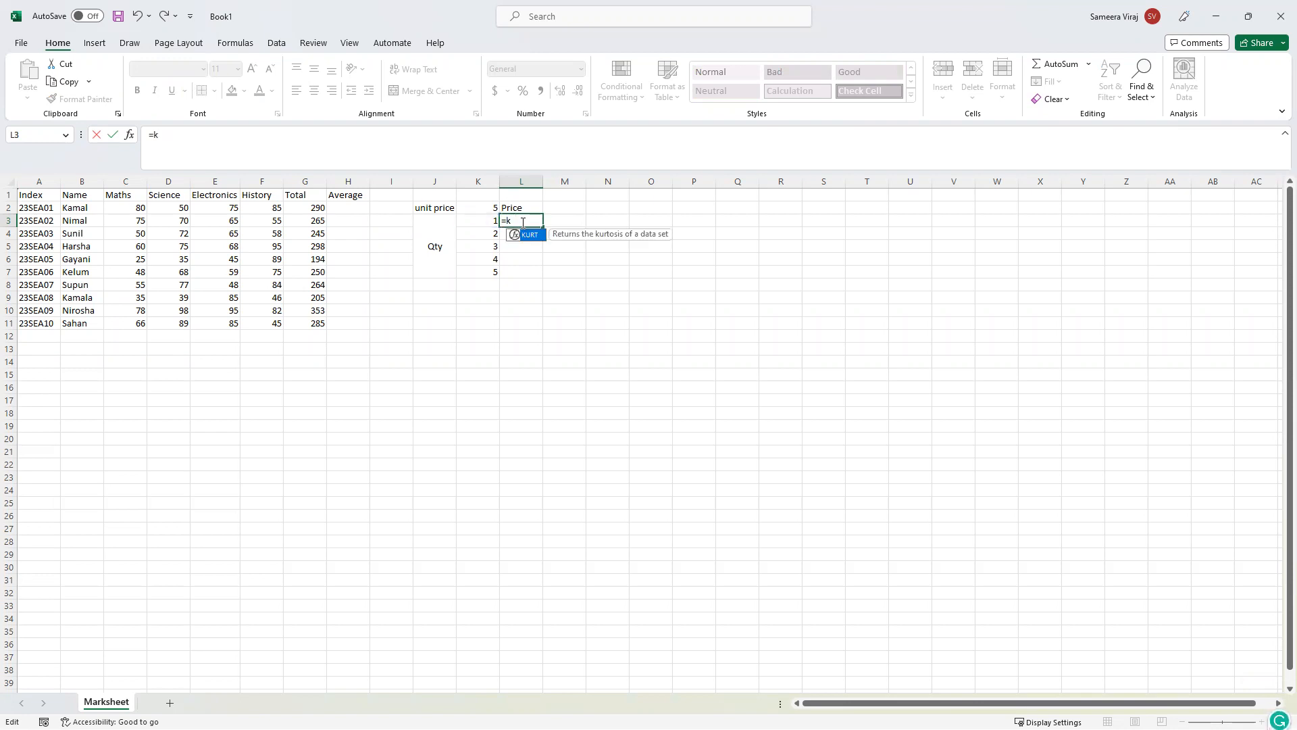
{"action": "left_click", "coordinate": [486, 220]}
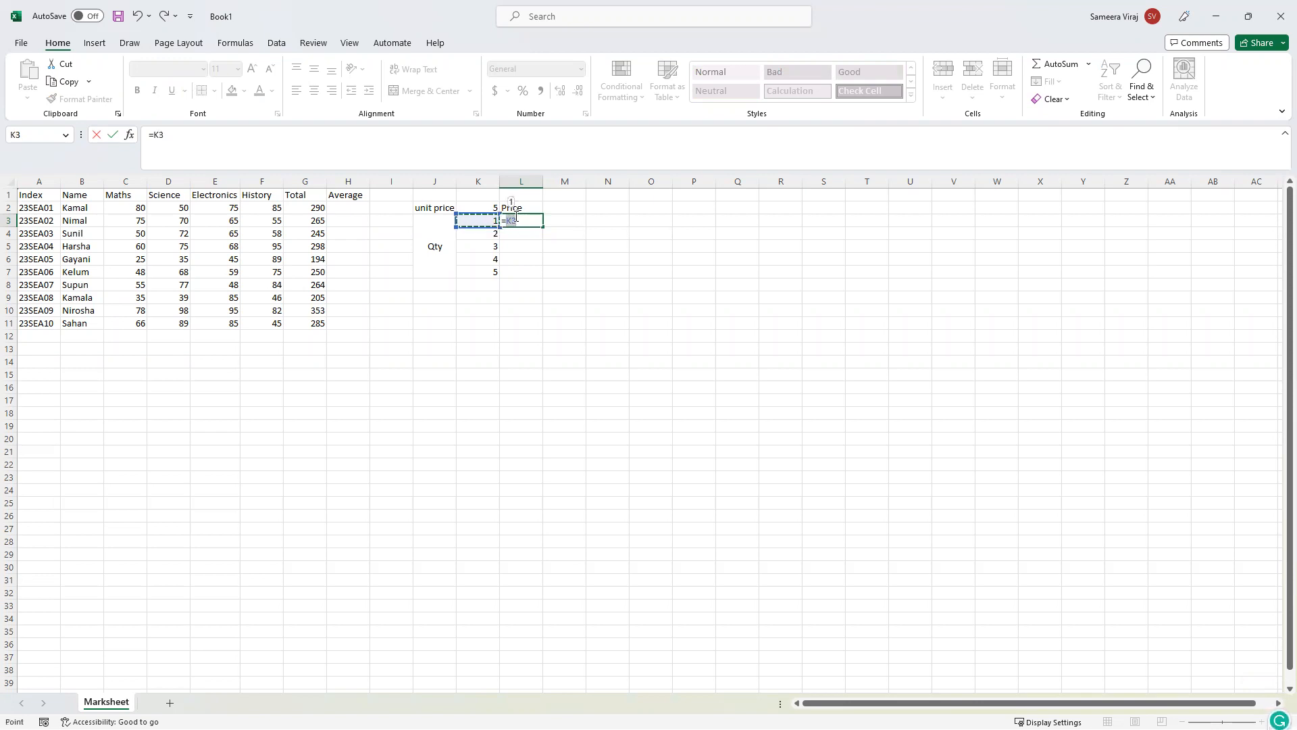
{"action": "left_click", "coordinate": [512, 221]}
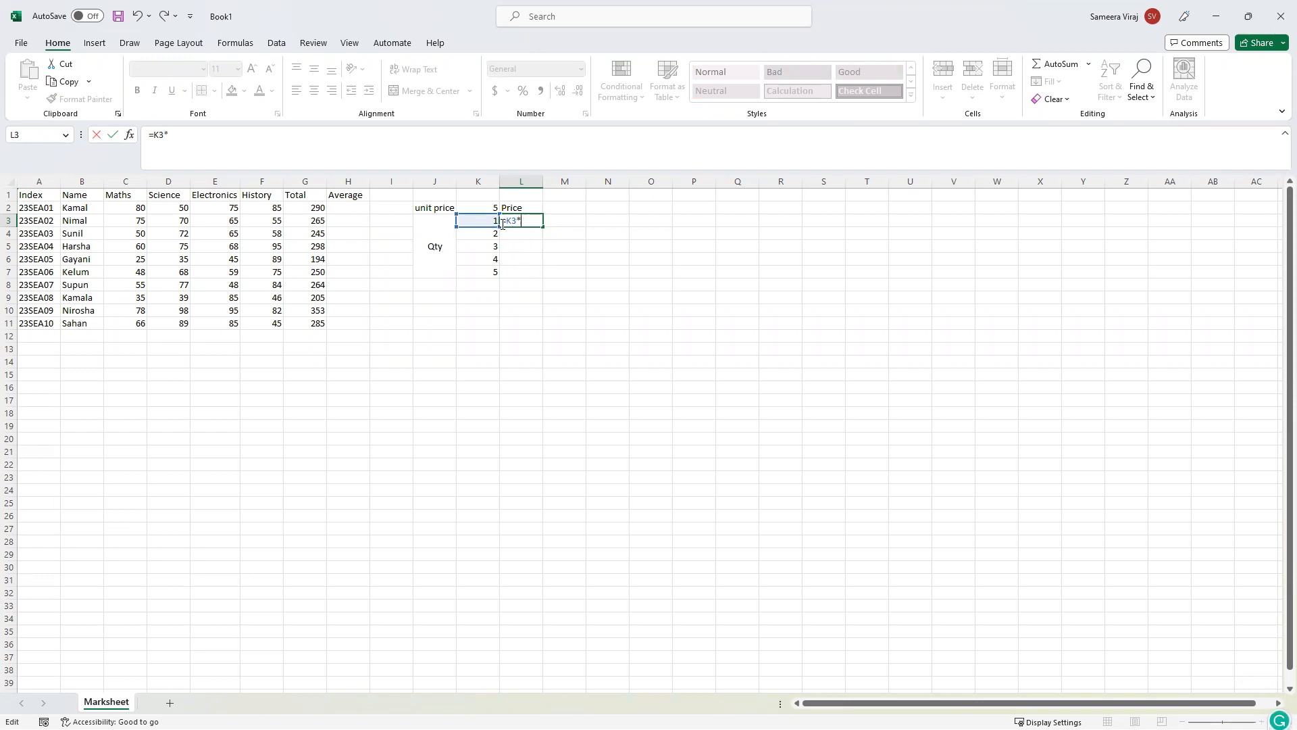
{"action": "type", "text": "*"}
{"action": "left_click", "coordinate": [486, 207]}
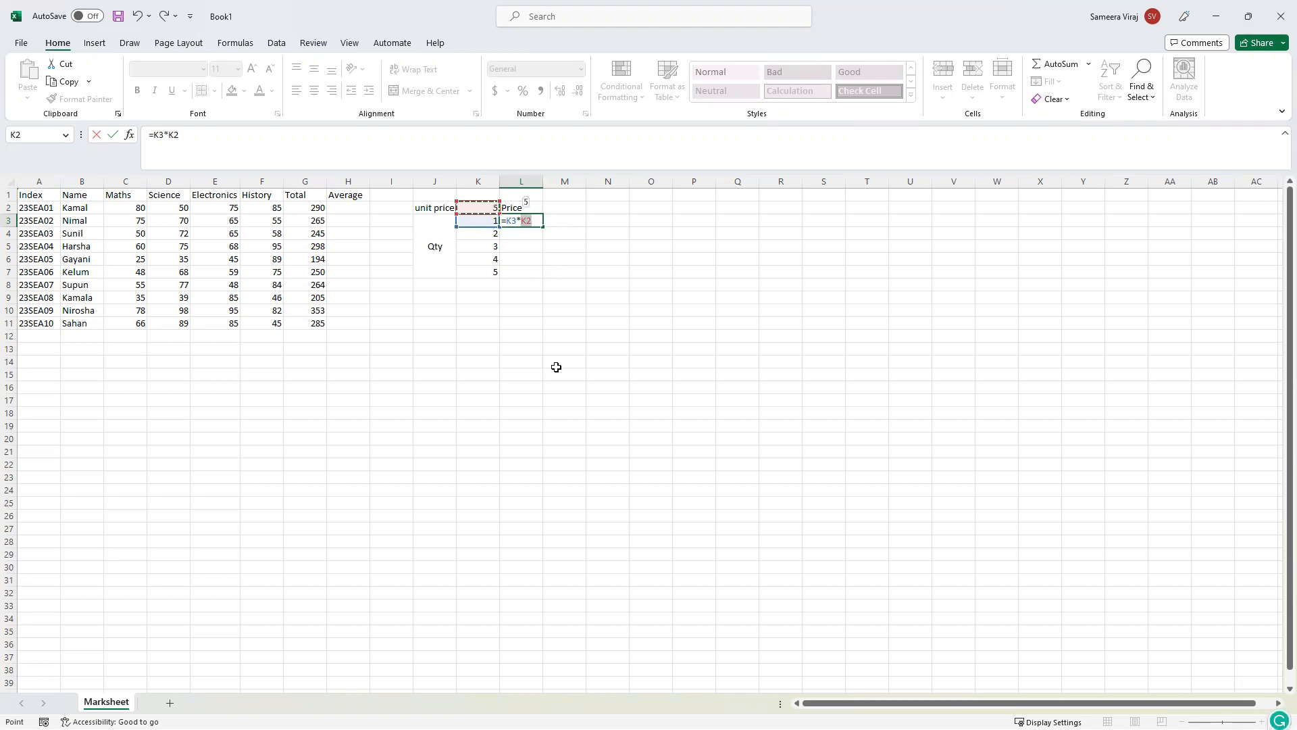
{"action": "key", "text": "Return"}
Fill the price formula from L3 down through L7.
{"action": "left_click", "coordinate": [529, 220]}
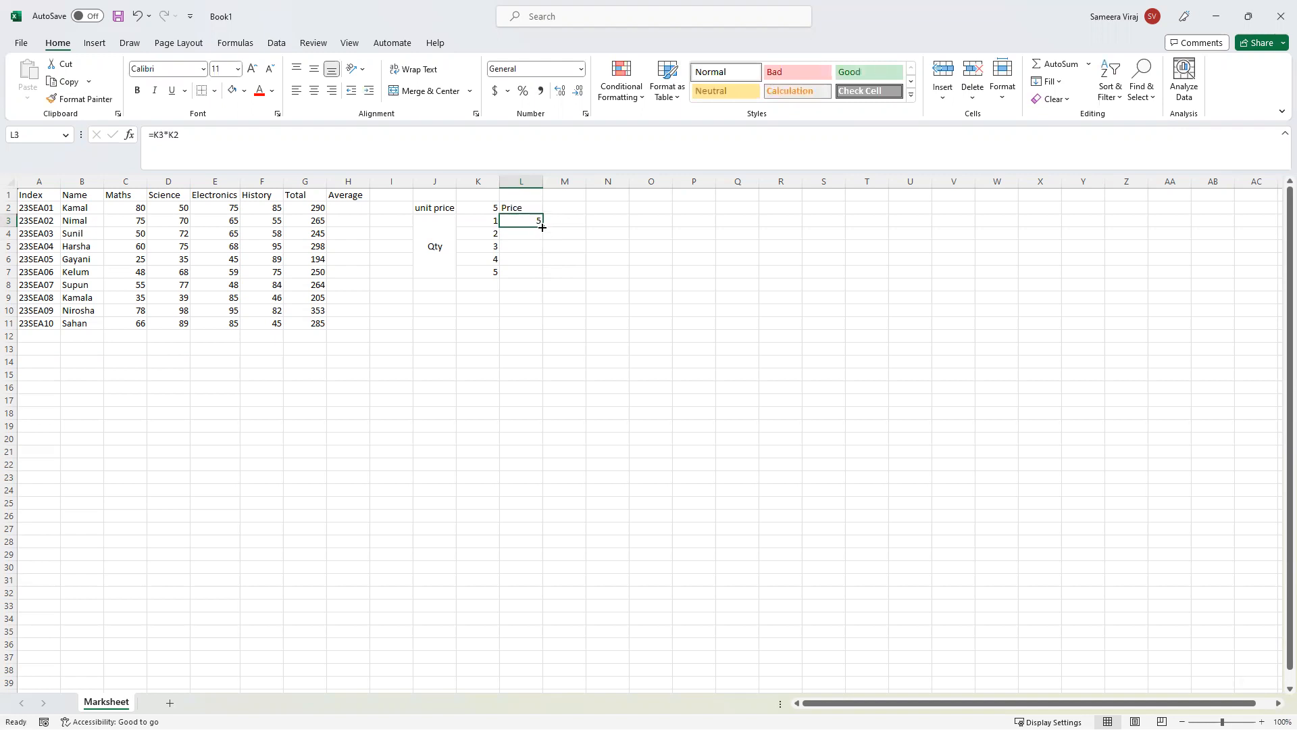
{"action": "left_click", "coordinate": [542, 228]}
{"action": "left_click_drag", "start_coordinate": [542, 226], "coordinate": [540, 273]}
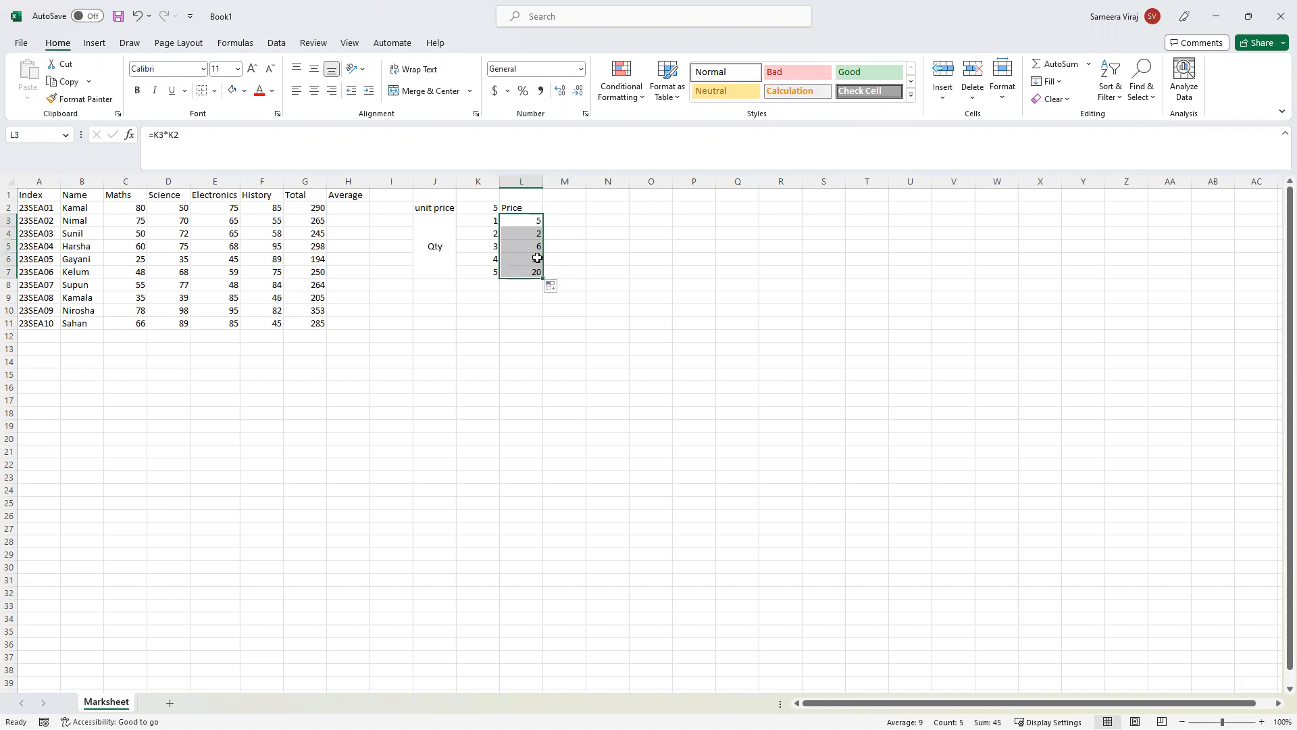
Examine the formulas in L3:L7 cell by cell to see how the quantity and unit price references shift.
{"action": "left_click", "coordinate": [532, 220]}
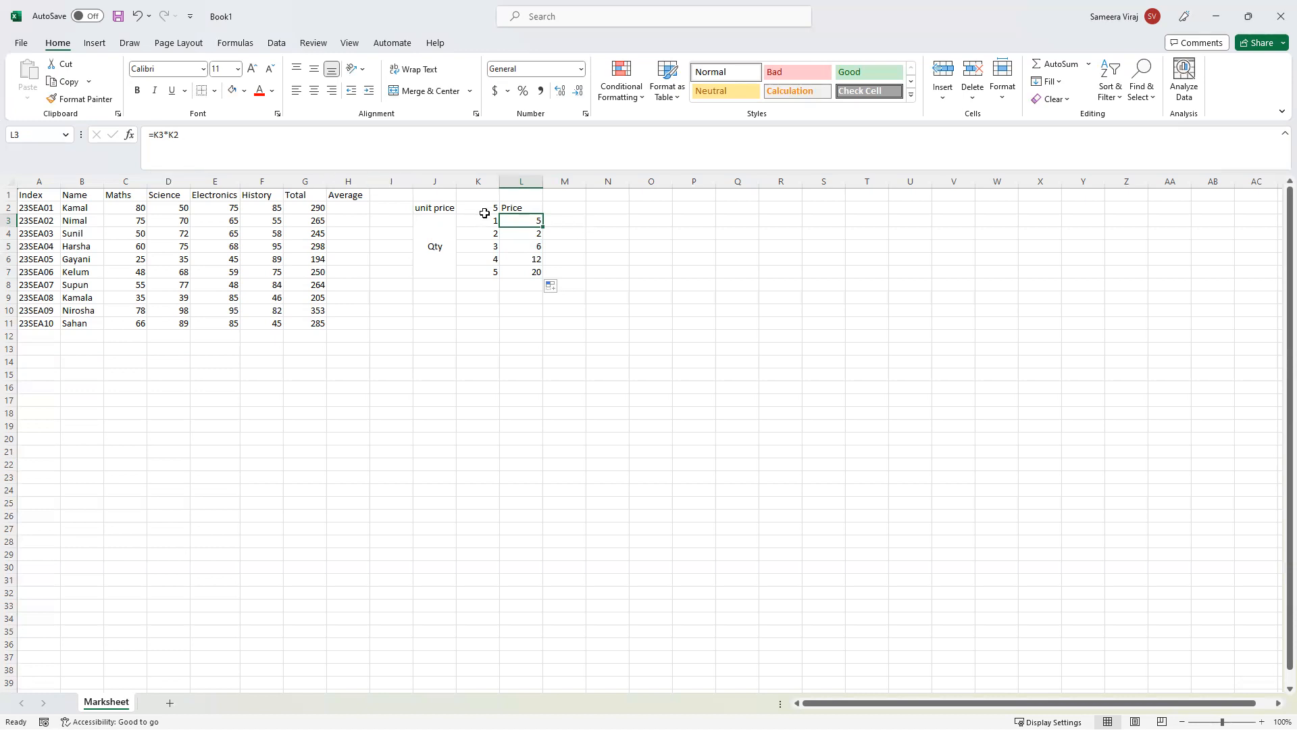
{"action": "left_click", "coordinate": [526, 235]}
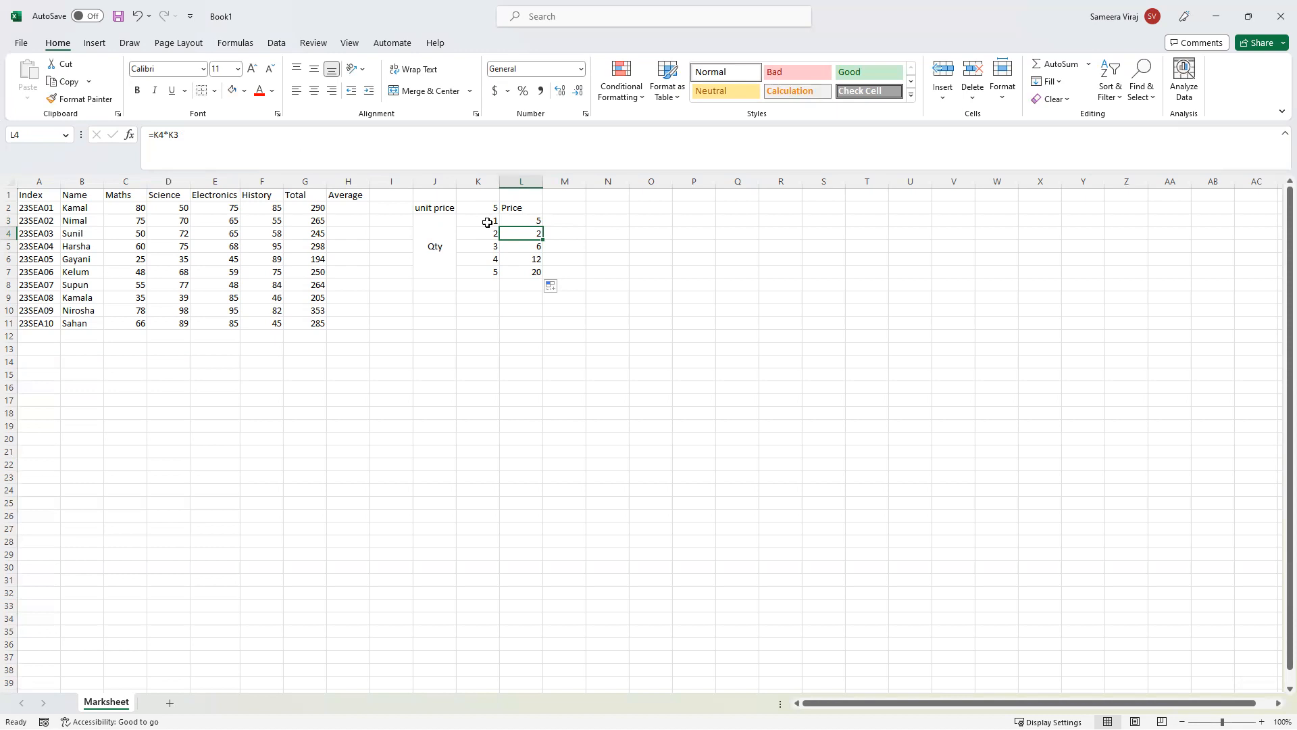
{"action": "left_click", "coordinate": [527, 246]}
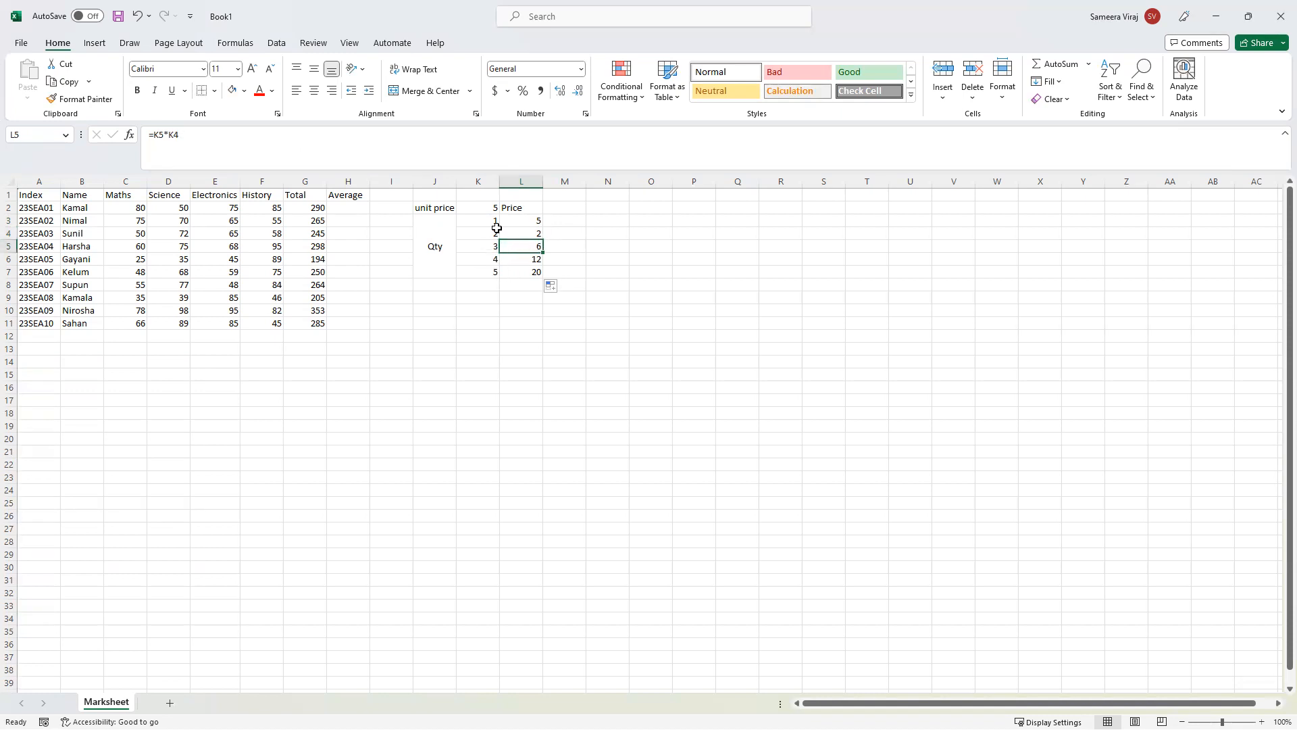
{"action": "left_click", "coordinate": [534, 235]}
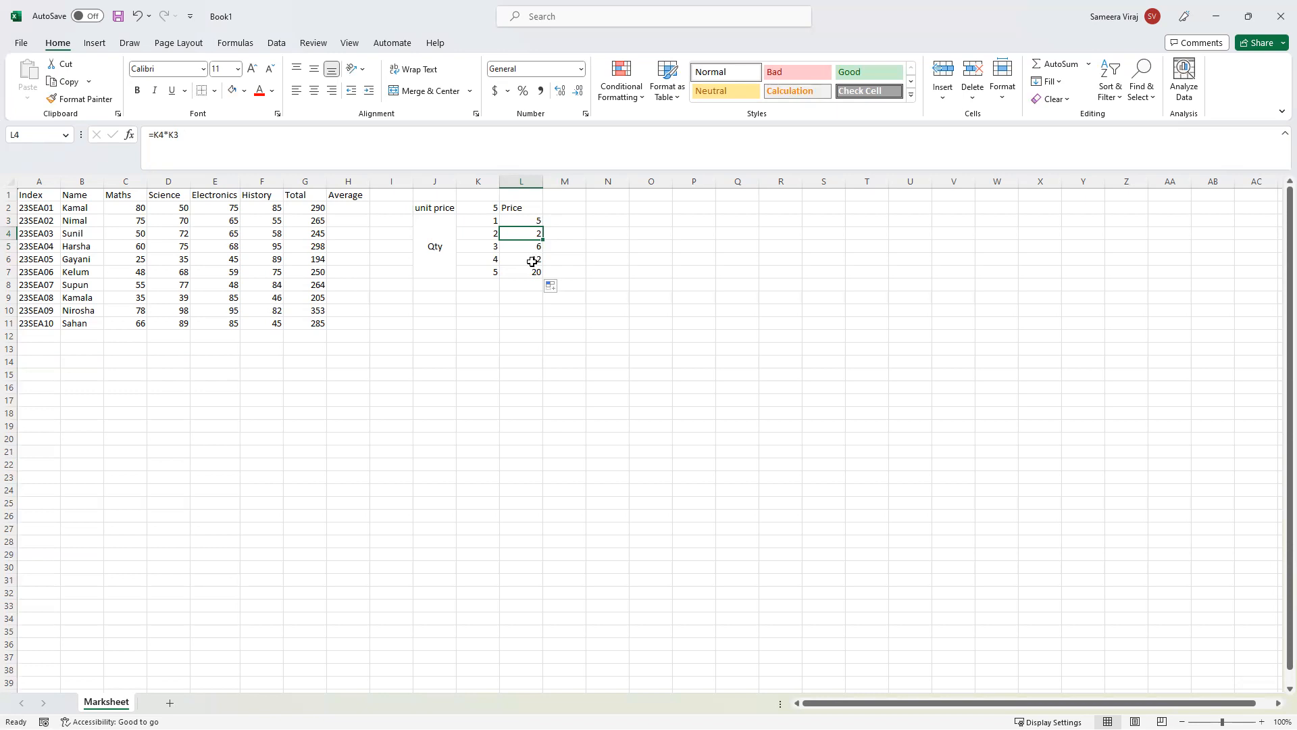
{"action": "left_click", "coordinate": [533, 223]}
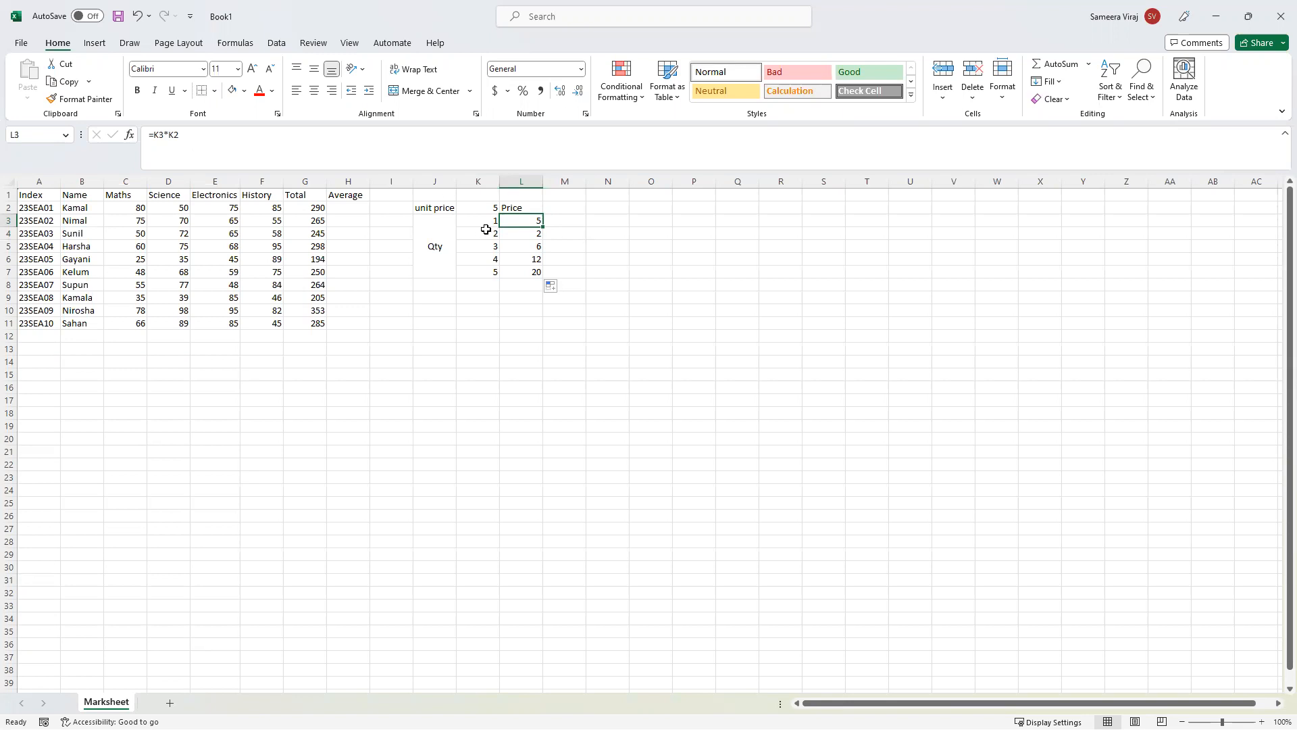
{"action": "left_click", "coordinate": [526, 237]}
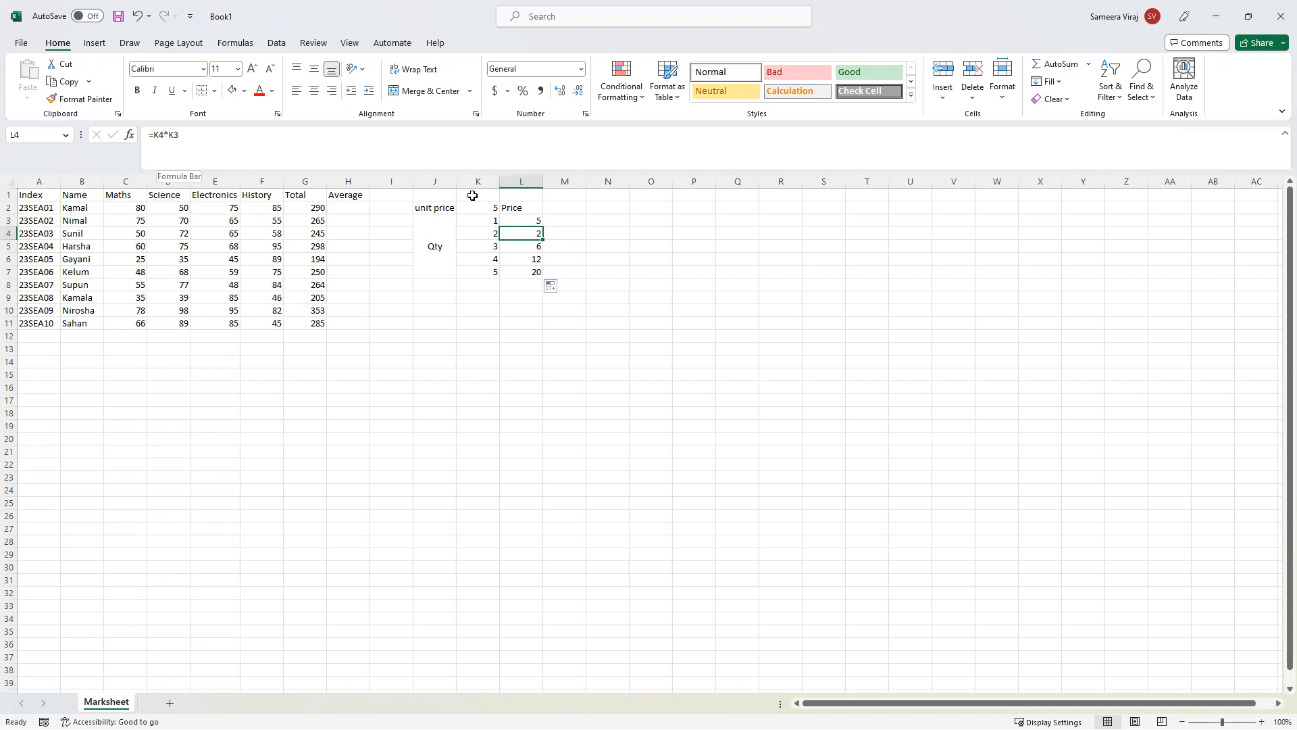
{"action": "left_click", "coordinate": [532, 220]}
{"action": "left_click", "coordinate": [534, 237]}
{"action": "left_click", "coordinate": [535, 250]}
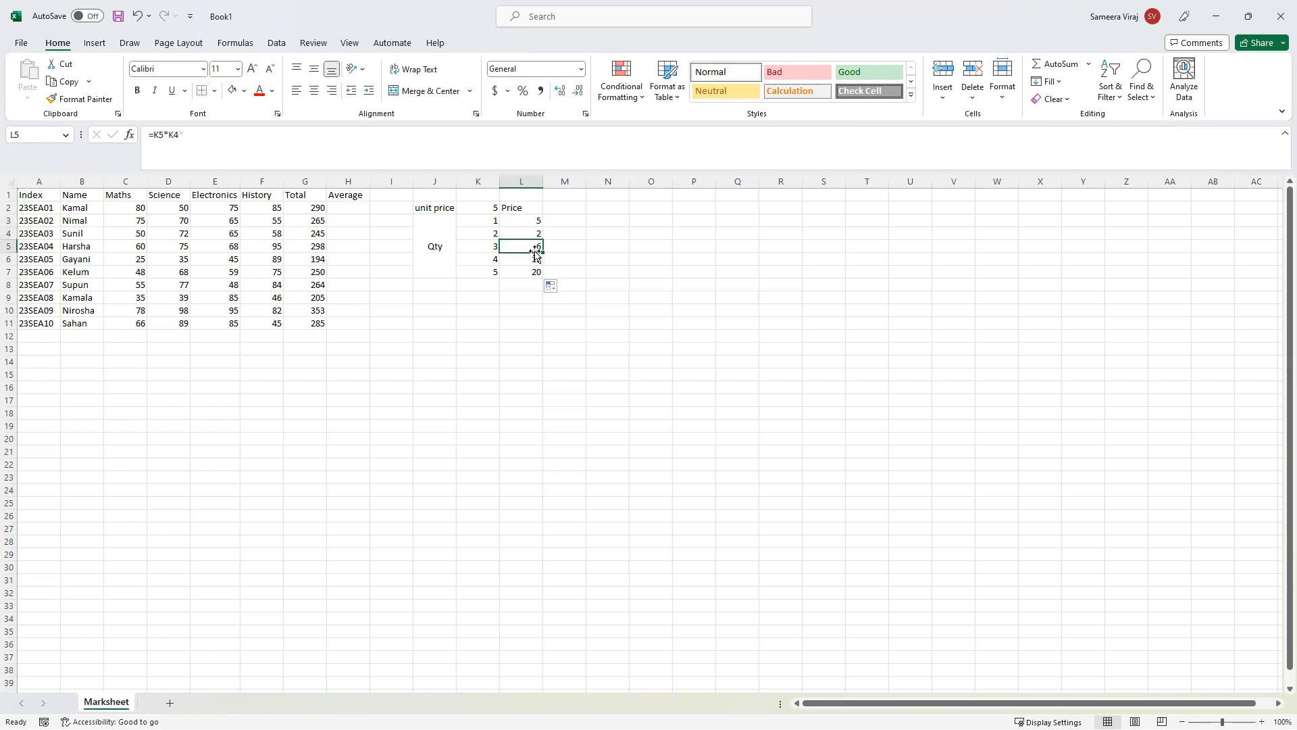
{"action": "left_click", "coordinate": [534, 263]}
{"action": "left_click", "coordinate": [534, 273]}
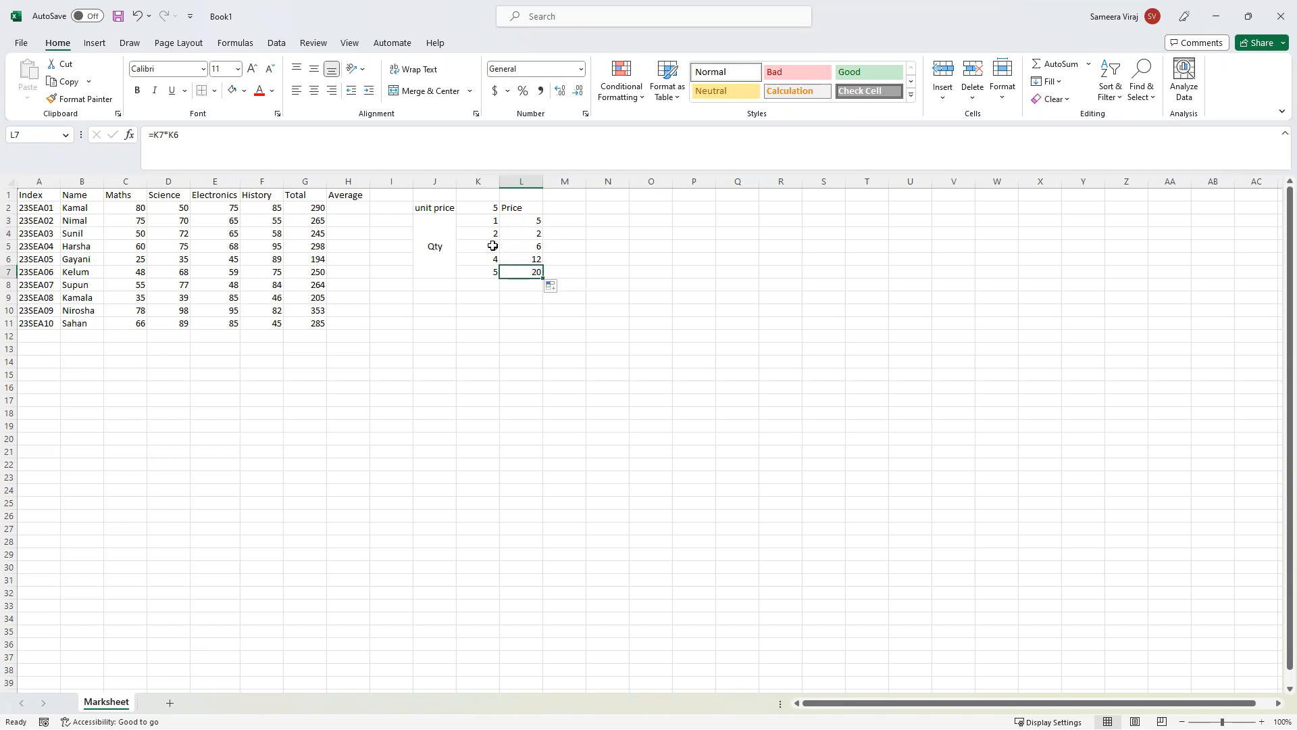
Examine the Price formulas in L3 through L6 to compare which cells each one references.
{"action": "left_click", "coordinate": [517, 220]}
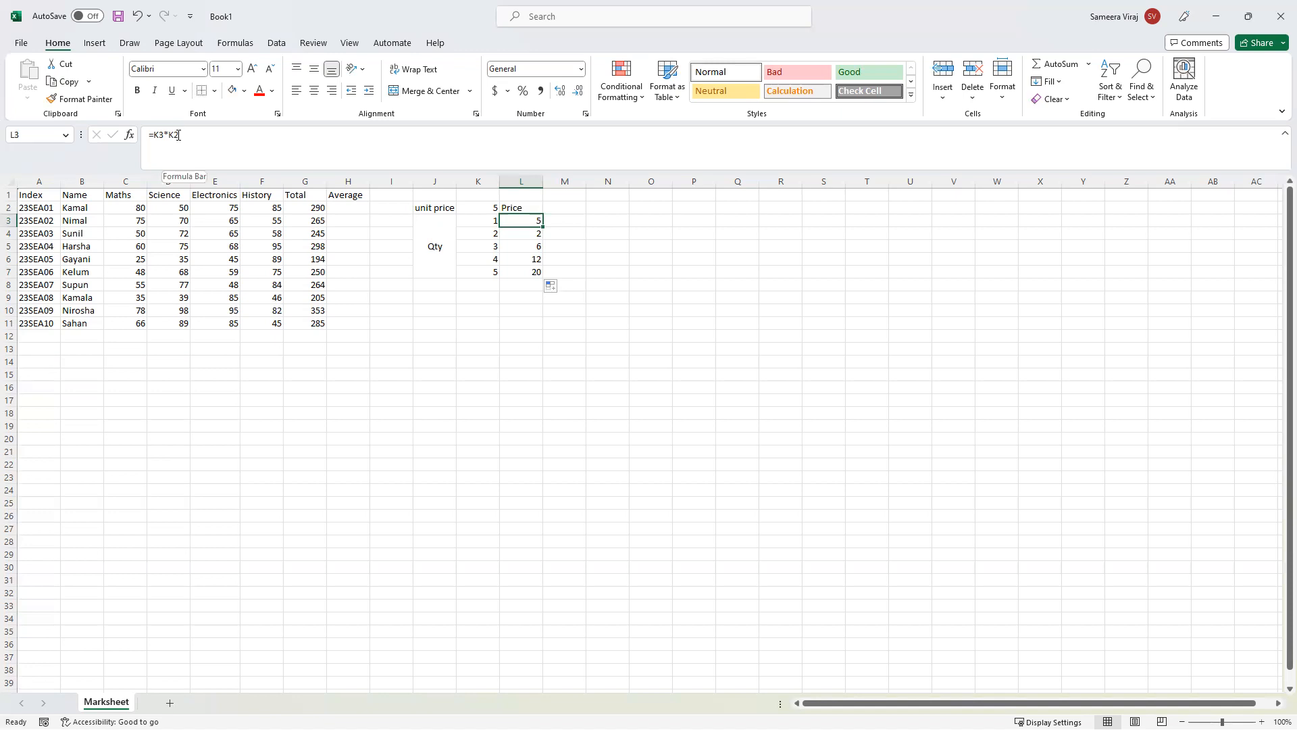
{"action": "left_click", "coordinate": [536, 233]}
{"action": "left_click", "coordinate": [533, 220]}
{"action": "left_click", "coordinate": [167, 135]}
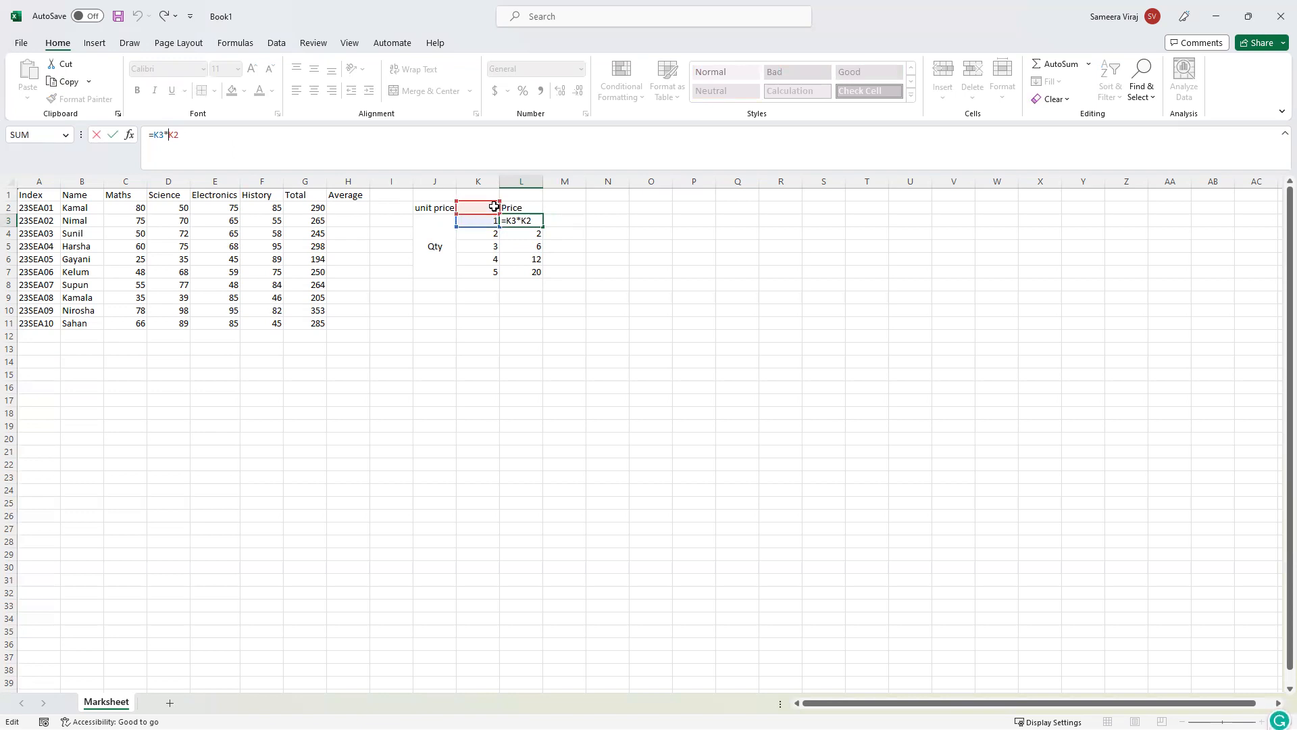
{"action": "left_click", "coordinate": [520, 234]}
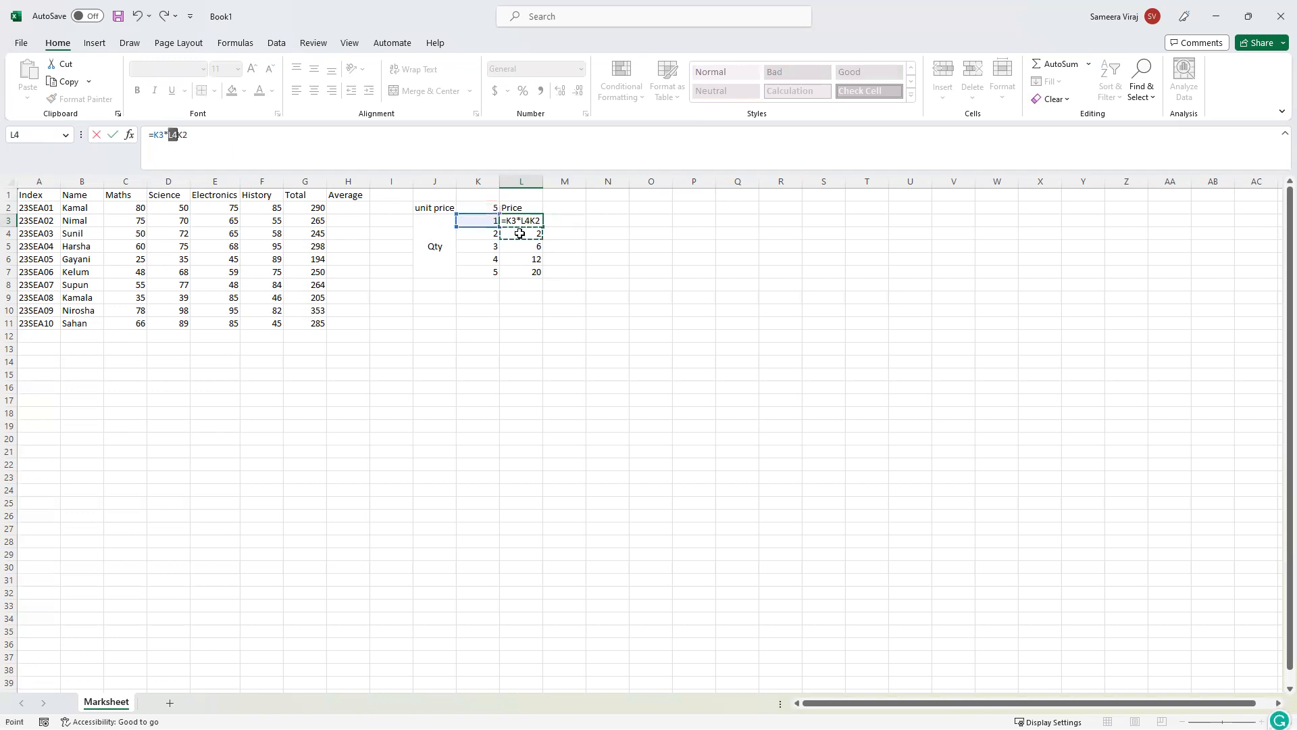
{"action": "key", "text": "Escape"}
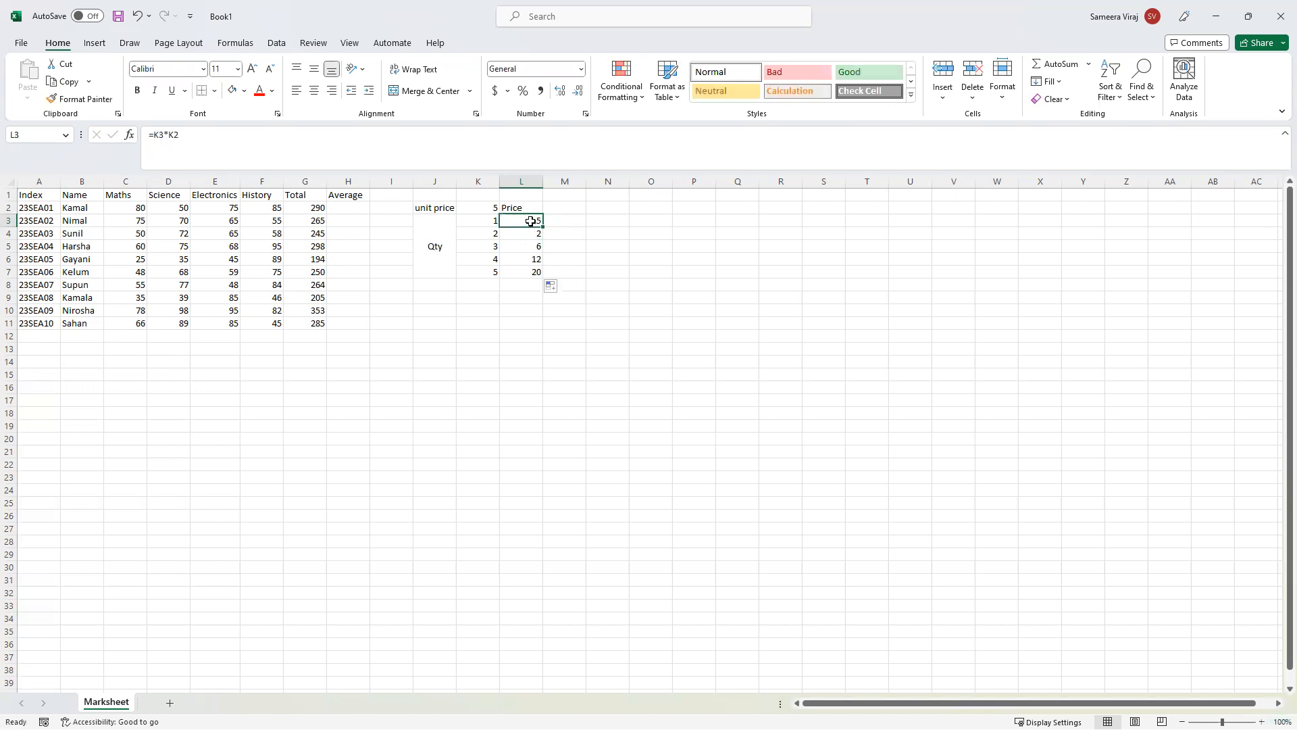
{"action": "left_click", "coordinate": [528, 232]}
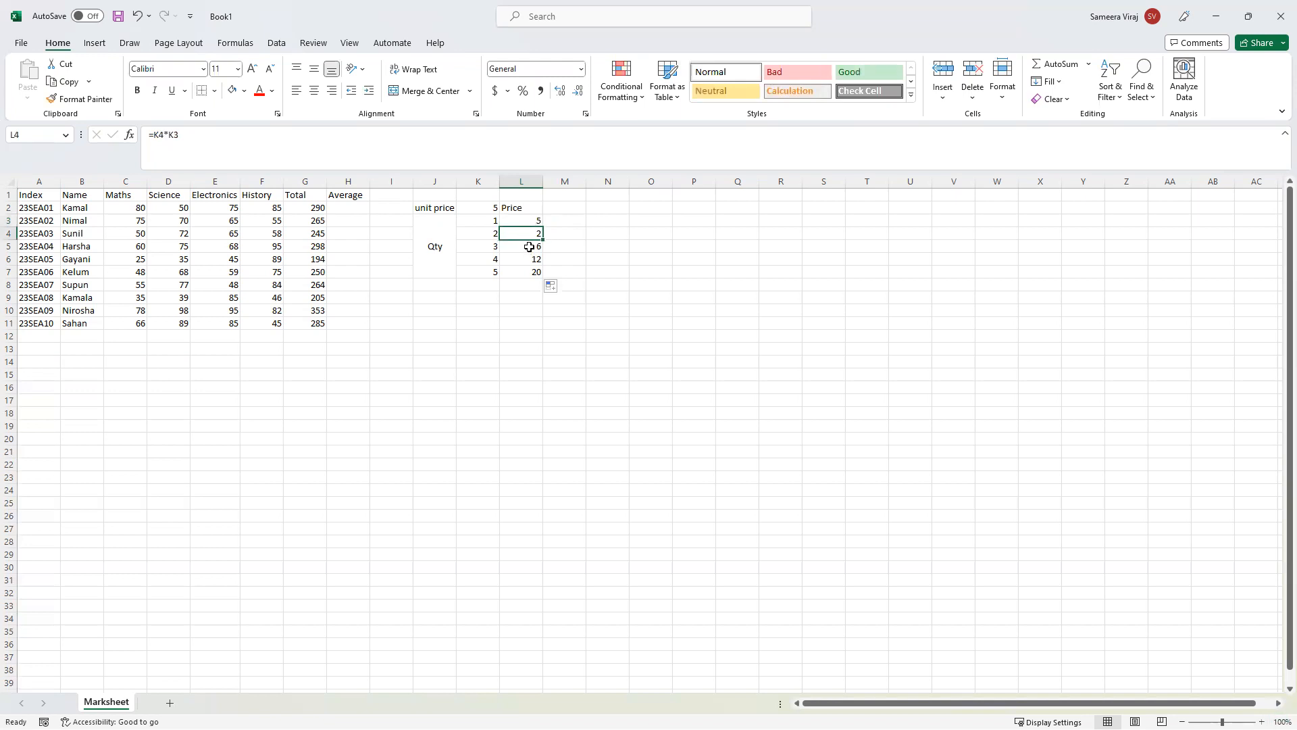
{"action": "left_click", "coordinate": [529, 247]}
{"action": "left_click", "coordinate": [529, 259]}
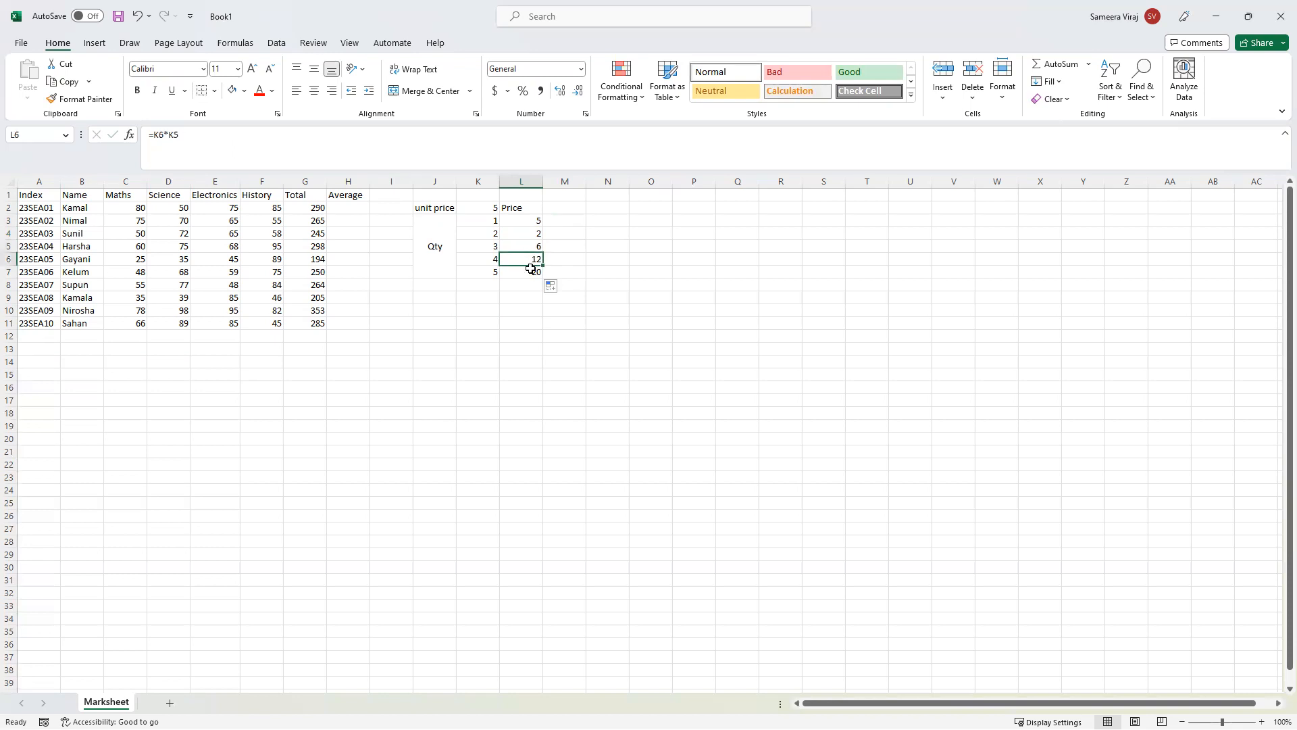
{"action": "left_click", "coordinate": [529, 225]}
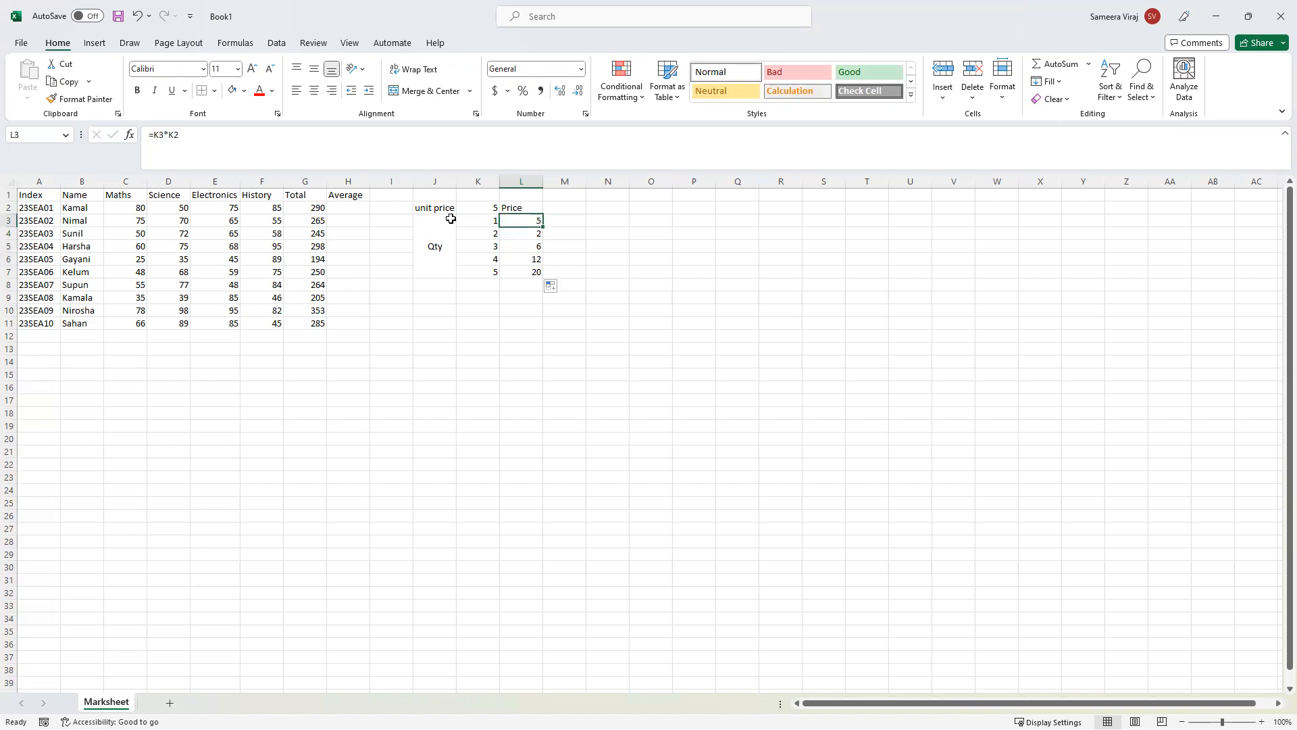
Change the formula in L3 to =K3*$K2 so that the unit price column is fixed.
{"action": "left_click", "coordinate": [171, 135]}
{"action": "type", "text": "$"}
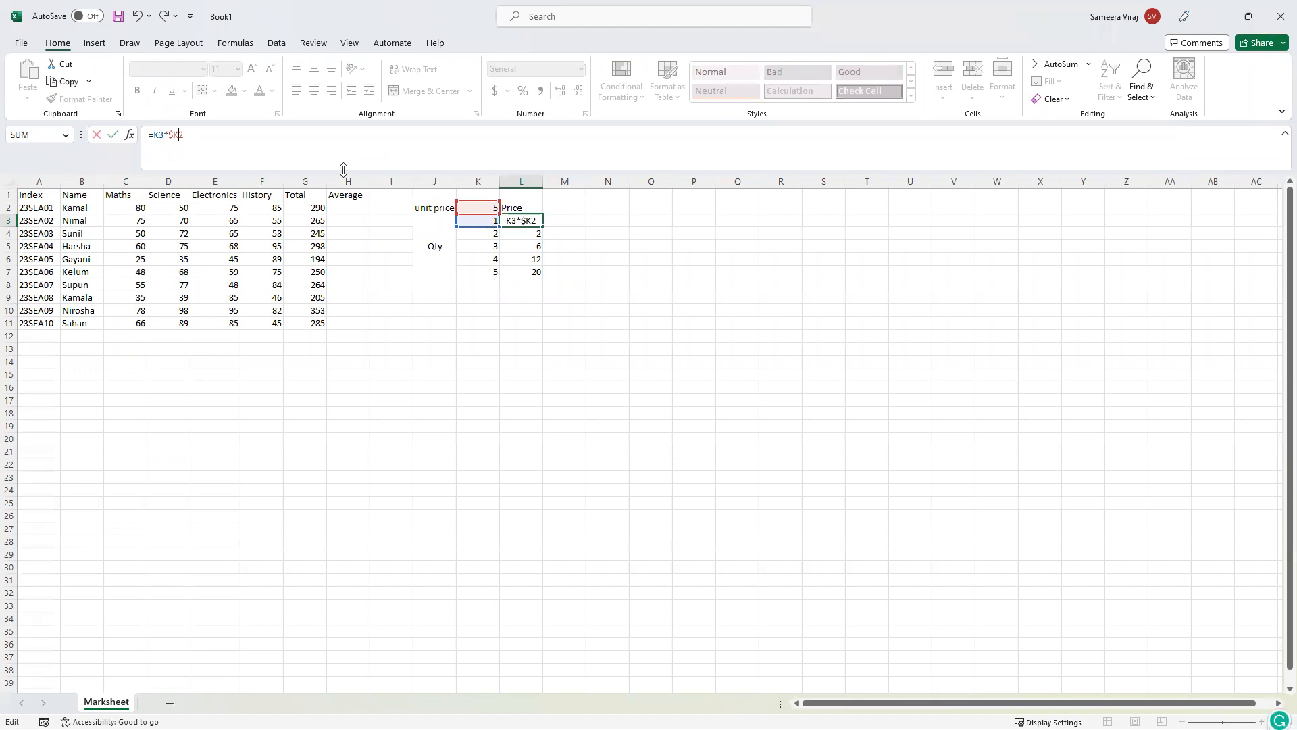
{"action": "type", "text": "$"}
{"action": "key", "text": "BackSpace"}
{"action": "left_click", "coordinate": [514, 222]}
{"action": "key", "text": "Return"}
{"action": "left_click", "coordinate": [515, 221]}
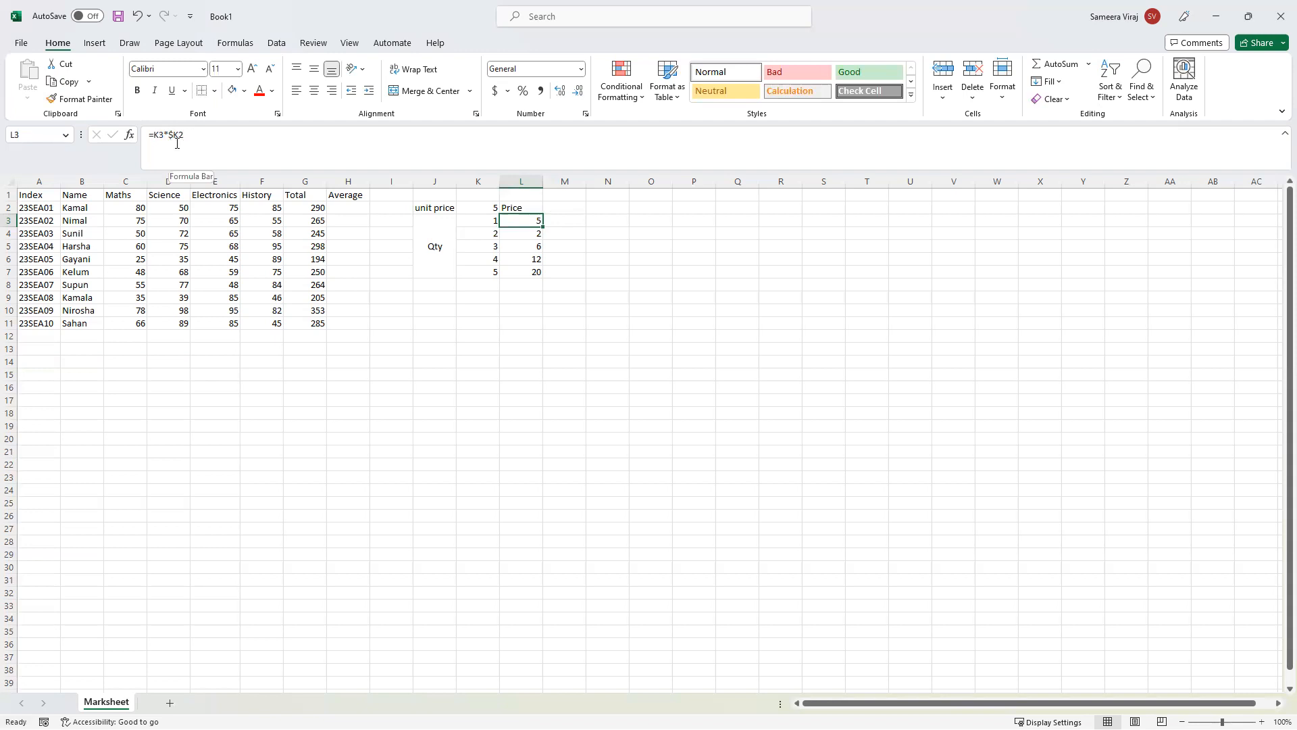
Fill the L3 formula down to L7 and across to O3.
{"action": "left_click_drag", "start_coordinate": [543, 227], "coordinate": [544, 277]}
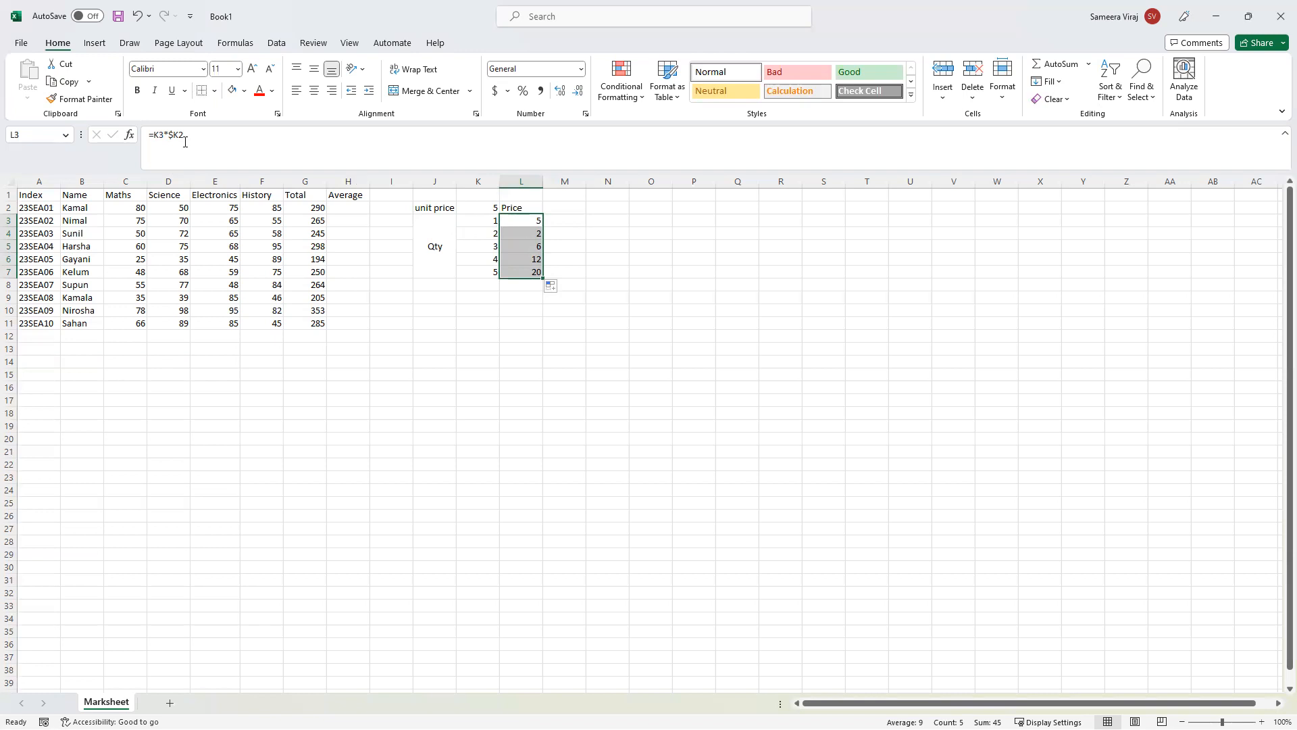
{"action": "left_click", "coordinate": [538, 225]}
{"action": "left_click_drag", "start_coordinate": [545, 229], "coordinate": [575, 294]}
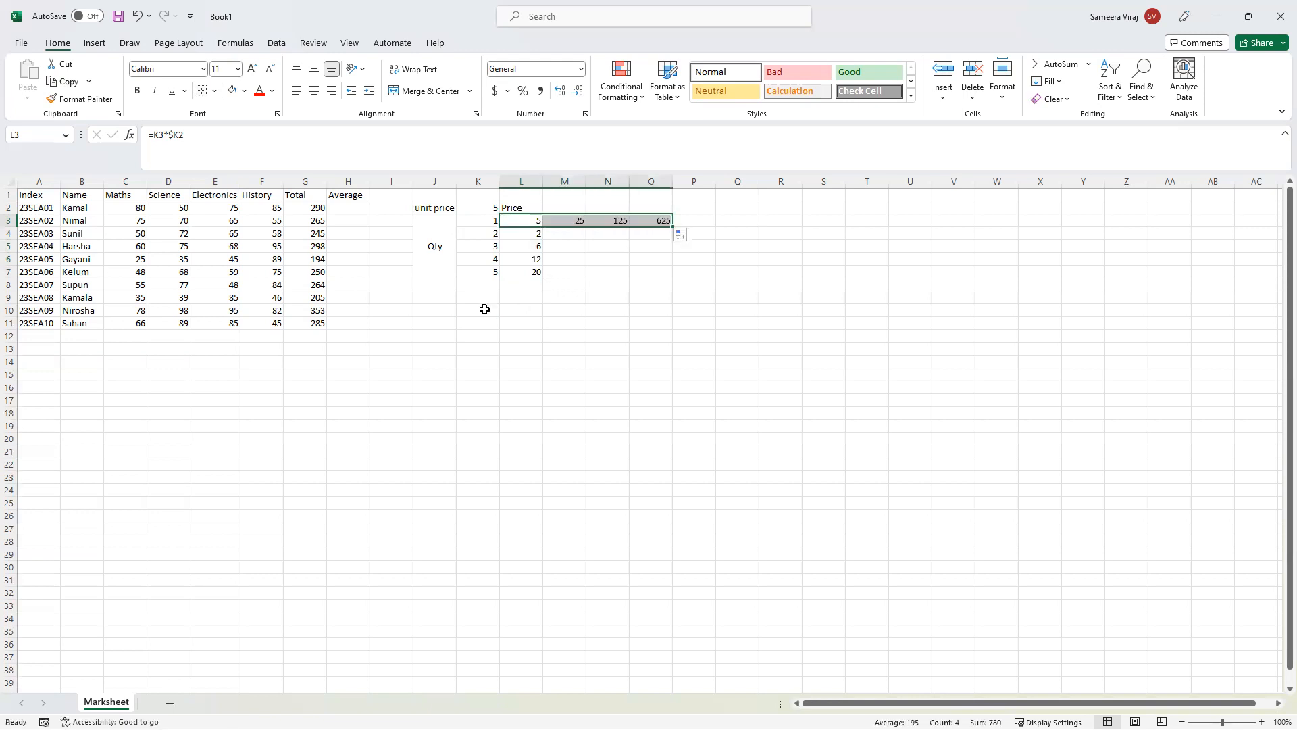
Compare the formulas in L3, M3, N3 and O3 to see how the mixed reference behaves when copied across.
{"action": "left_click", "coordinate": [563, 222]}
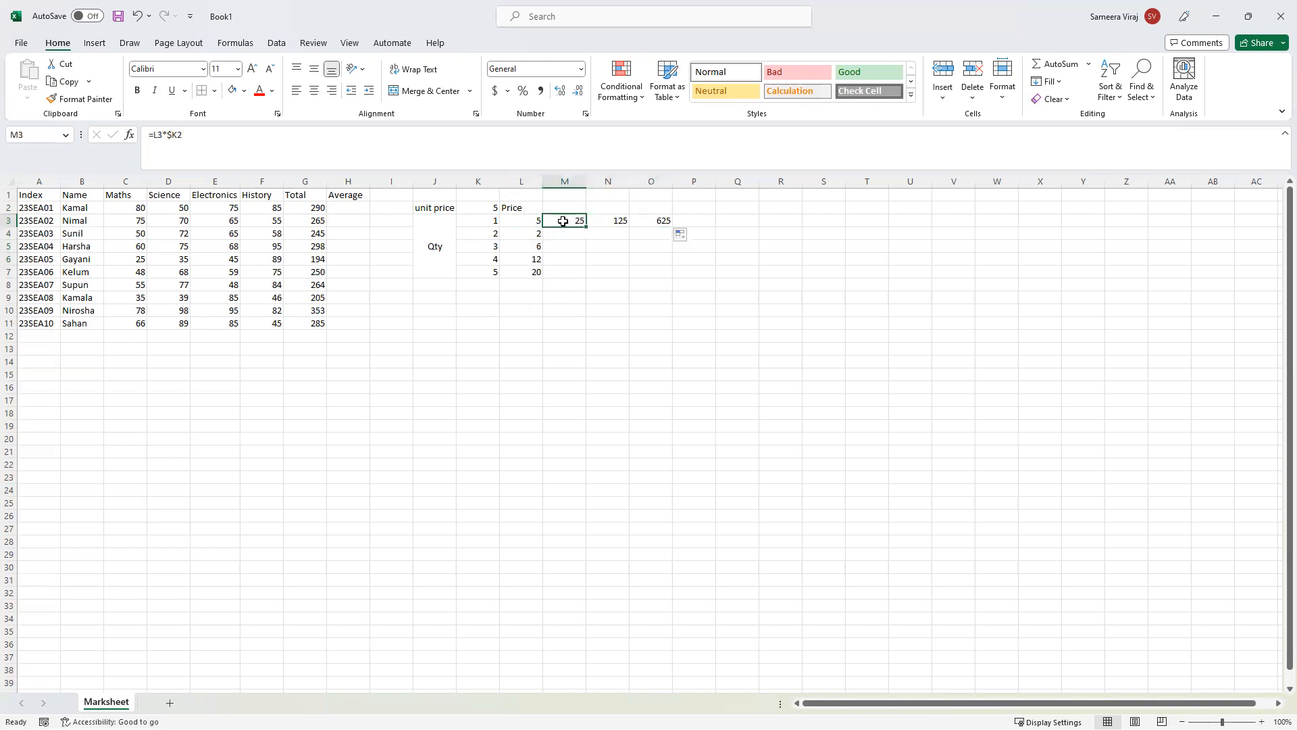
{"action": "left_click", "coordinate": [616, 222]}
{"action": "left_click", "coordinate": [557, 221]}
{"action": "left_click", "coordinate": [602, 221]}
{"action": "left_click", "coordinate": [646, 225]}
{"action": "left_click", "coordinate": [566, 220]}
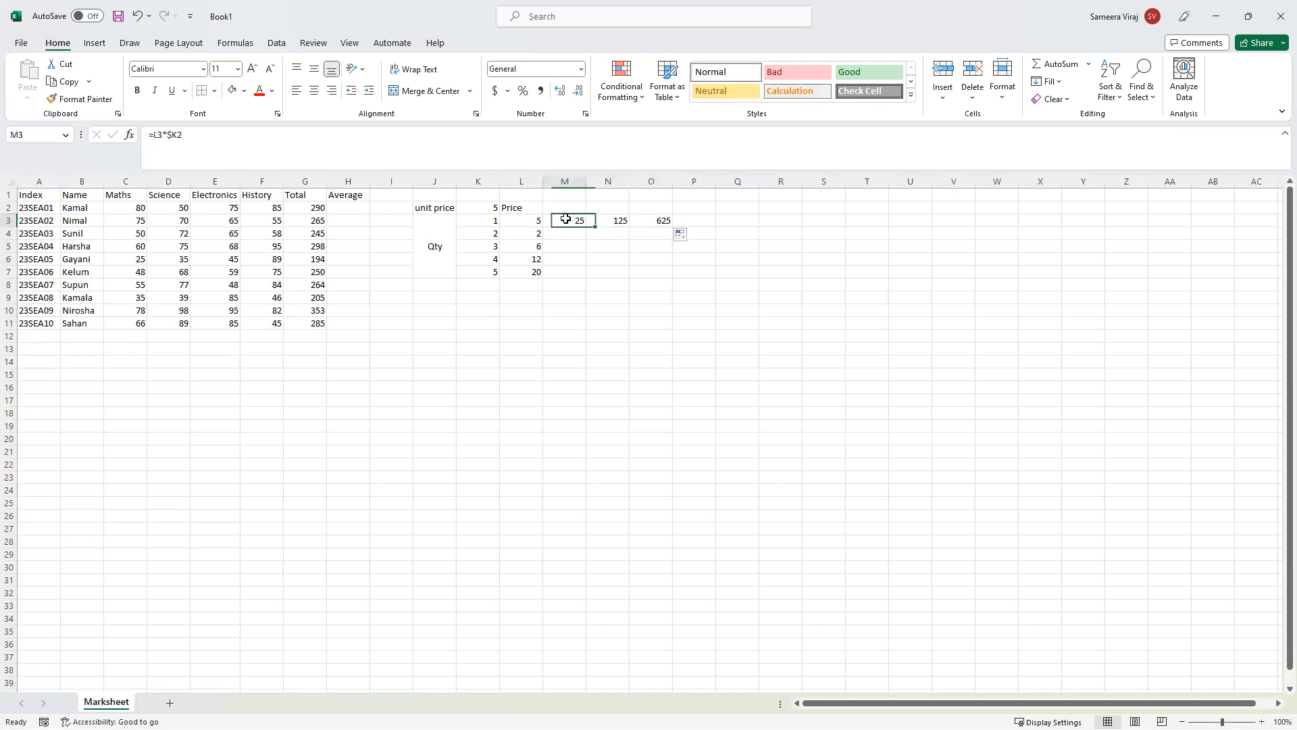
{"action": "left_click", "coordinate": [240, 167]}
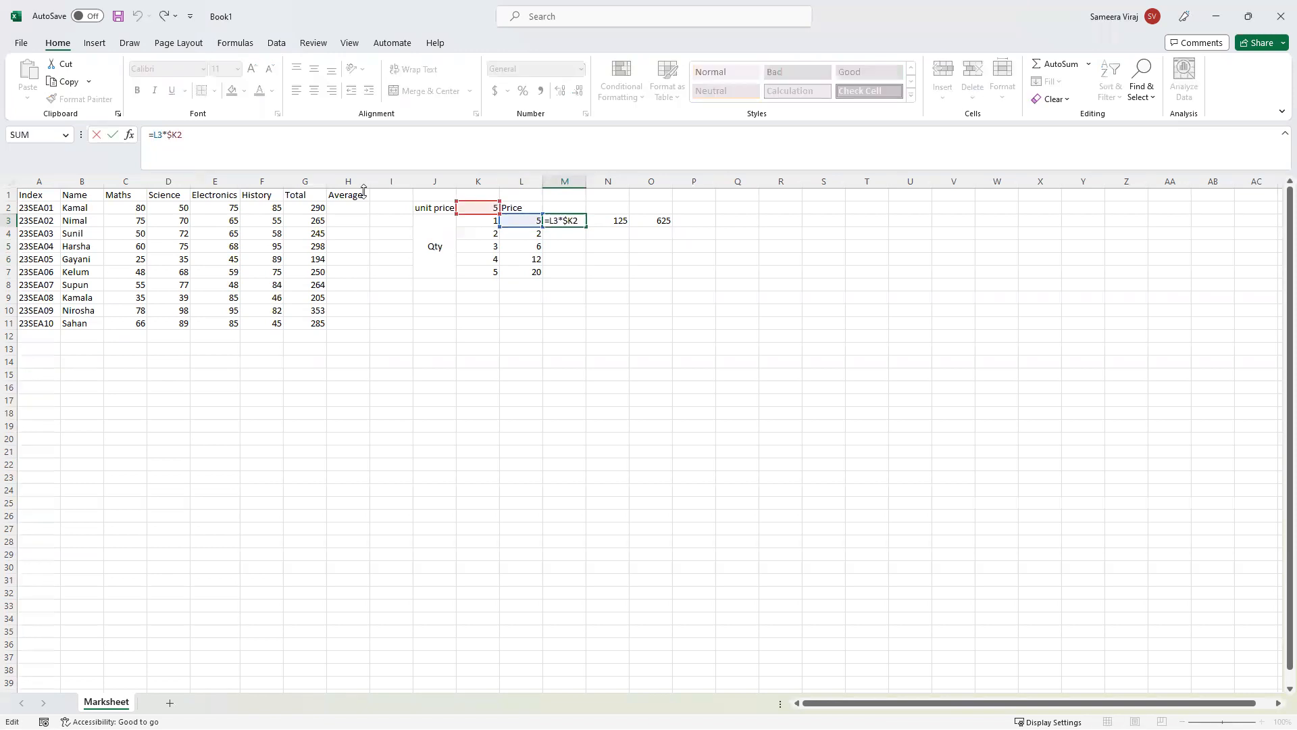
{"action": "key", "text": "Escape"}
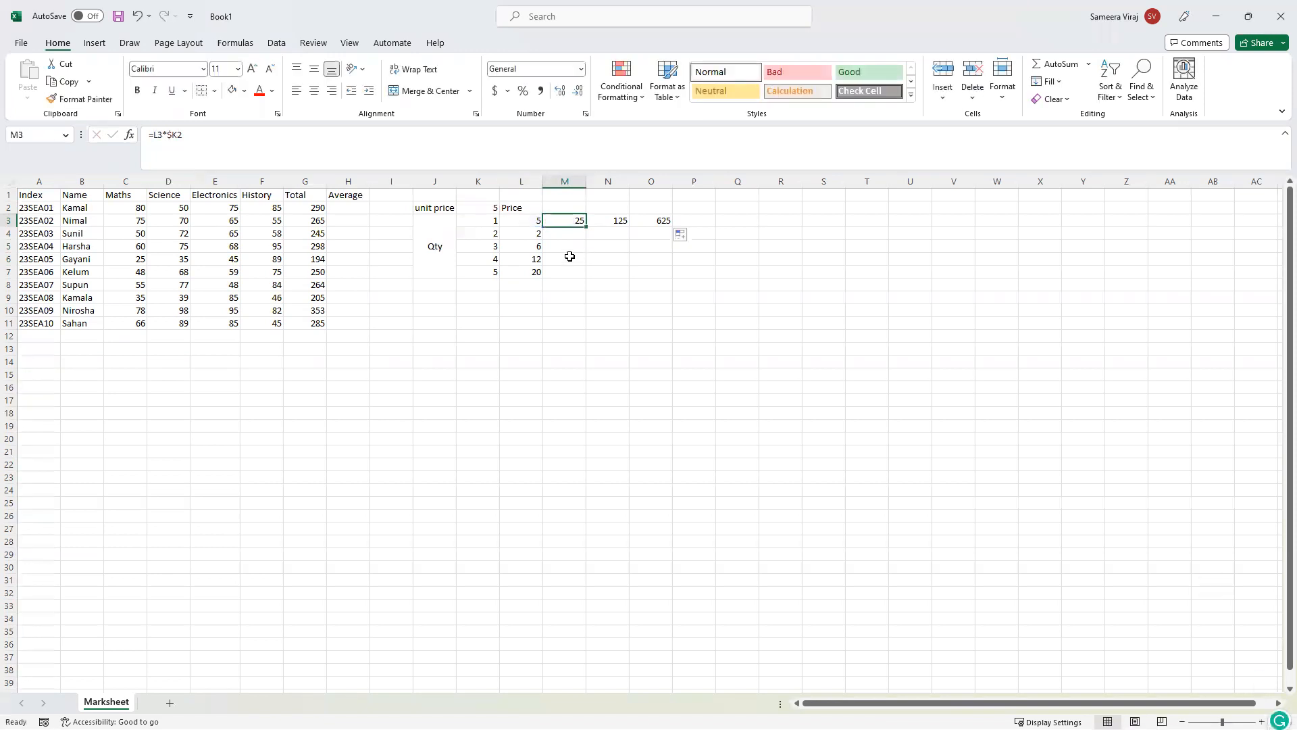
{"action": "left_click", "coordinate": [531, 222]}
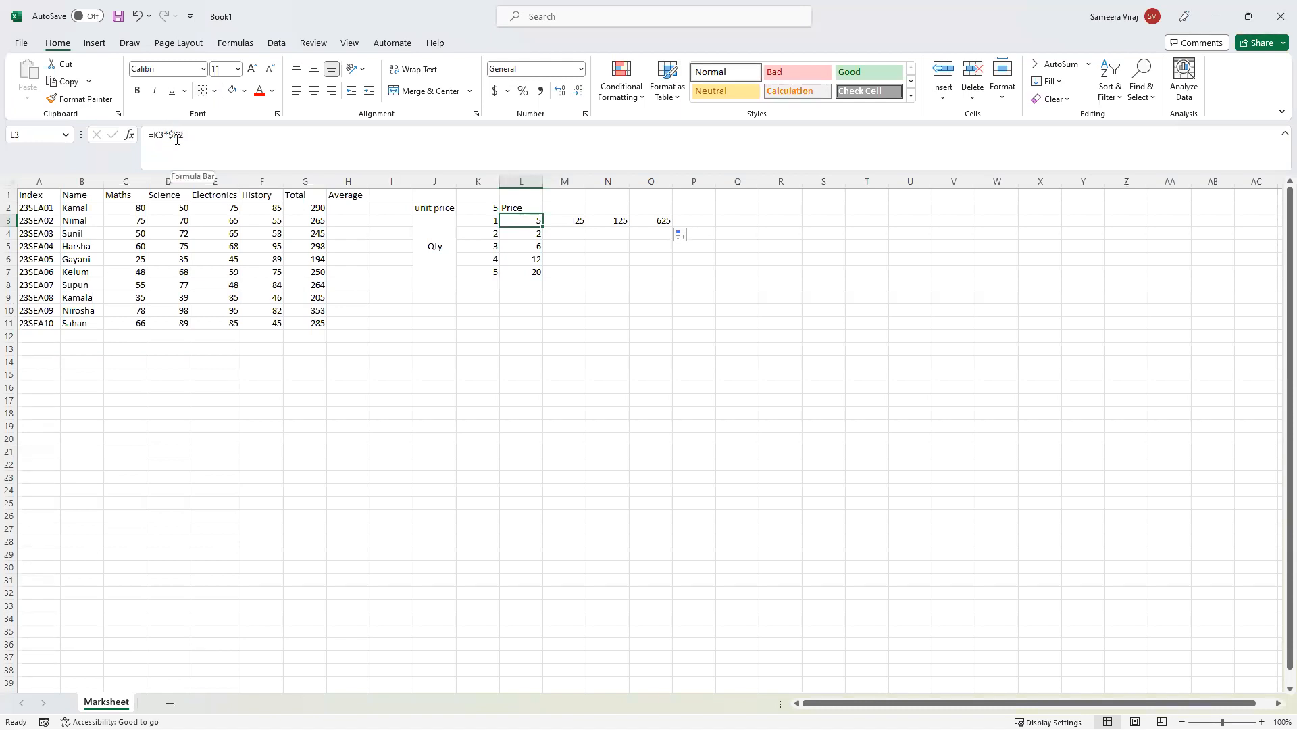
{"action": "left_click", "coordinate": [571, 222]}
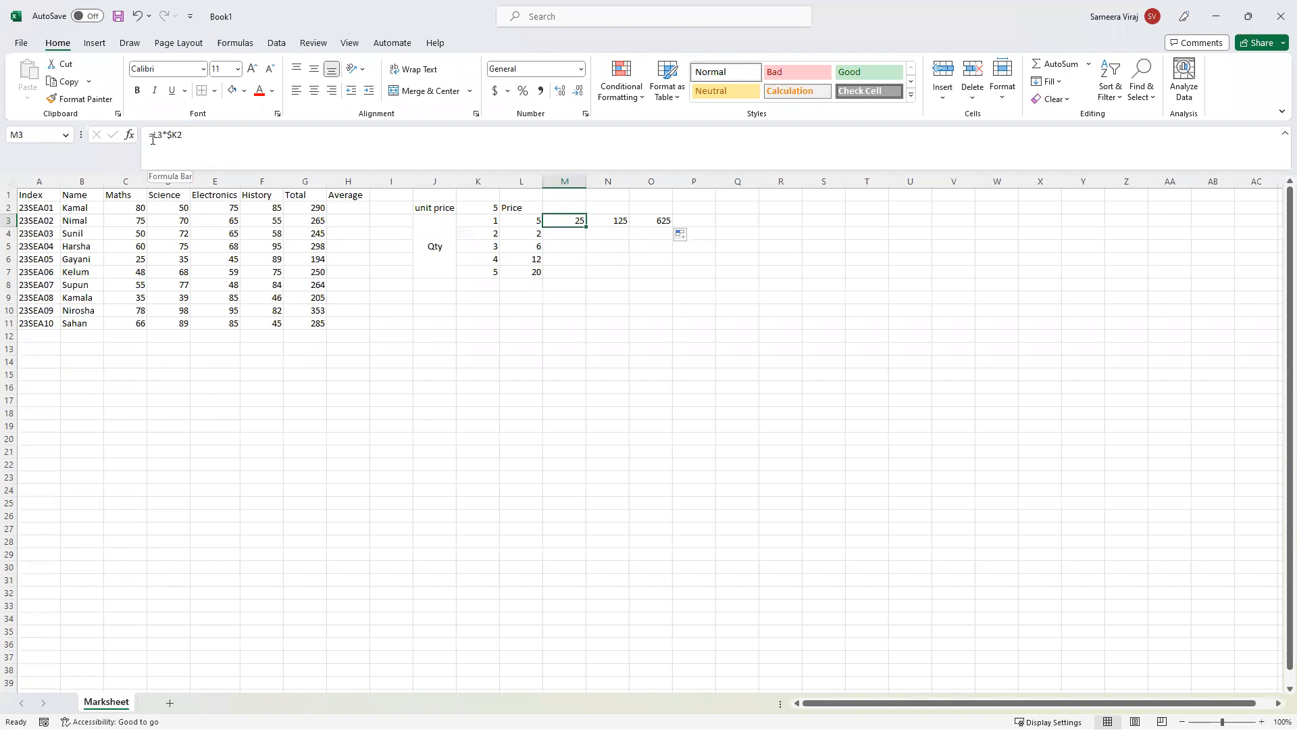
{"action": "left_click", "coordinate": [608, 227]}
{"action": "left_click", "coordinate": [647, 219]}
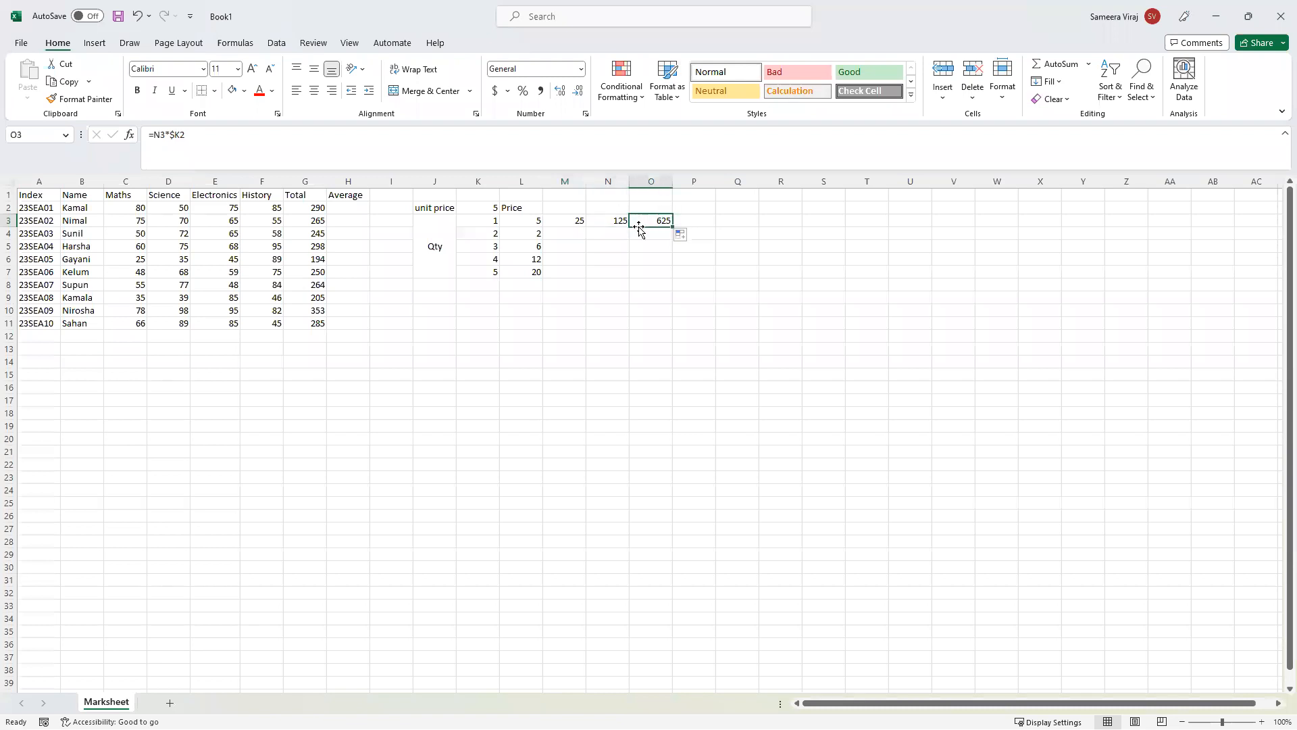
Clear the copied formulas from O3, N3 and M3.
{"action": "key", "text": "Delete"}
{"action": "left_click", "coordinate": [617, 220]}
{"action": "key", "text": "Delete"}
{"action": "left_click", "coordinate": [552, 224]}
{"action": "key", "text": "Delete"}
Change the formula in L3 to =K3*$K$2 and fill it down through L7.
{"action": "left_click", "coordinate": [532, 222]}
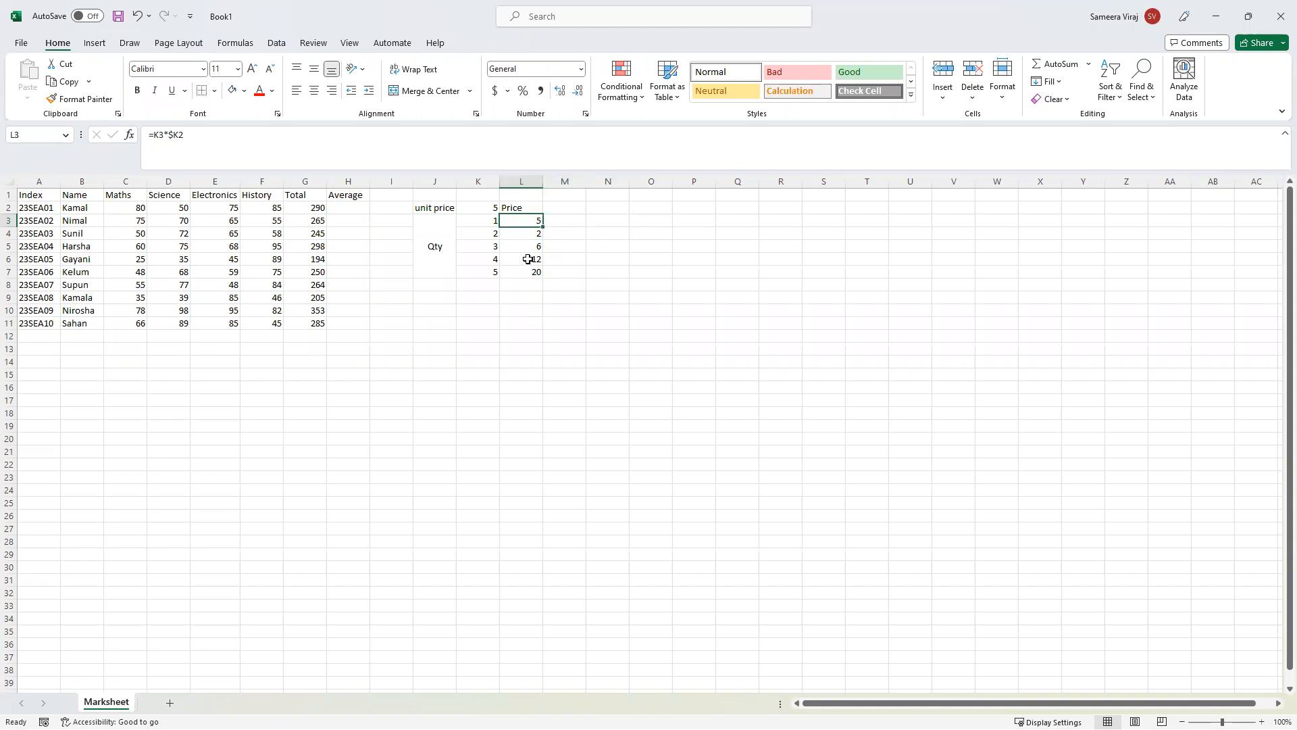
{"action": "left_click", "coordinate": [179, 136]}
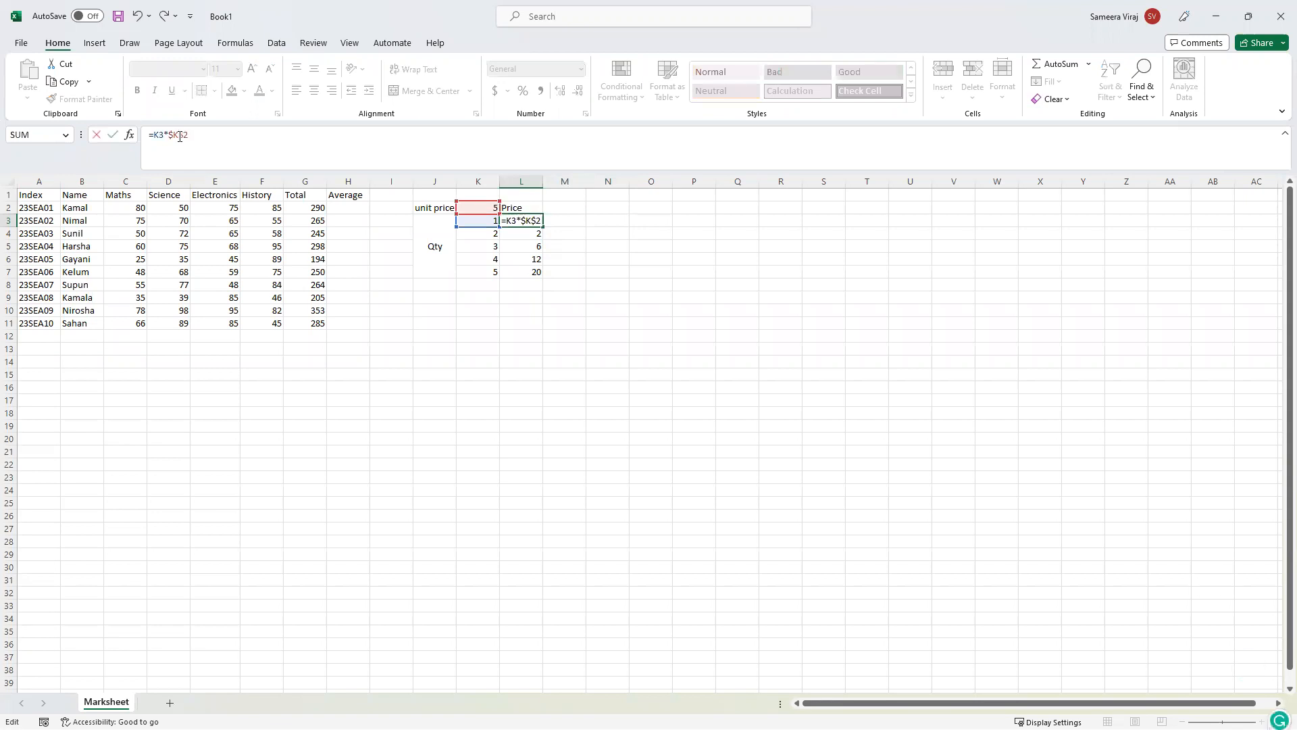
{"action": "type", "text": "$"}
{"action": "key", "text": "Return"}
{"action": "left_click", "coordinate": [541, 221]}
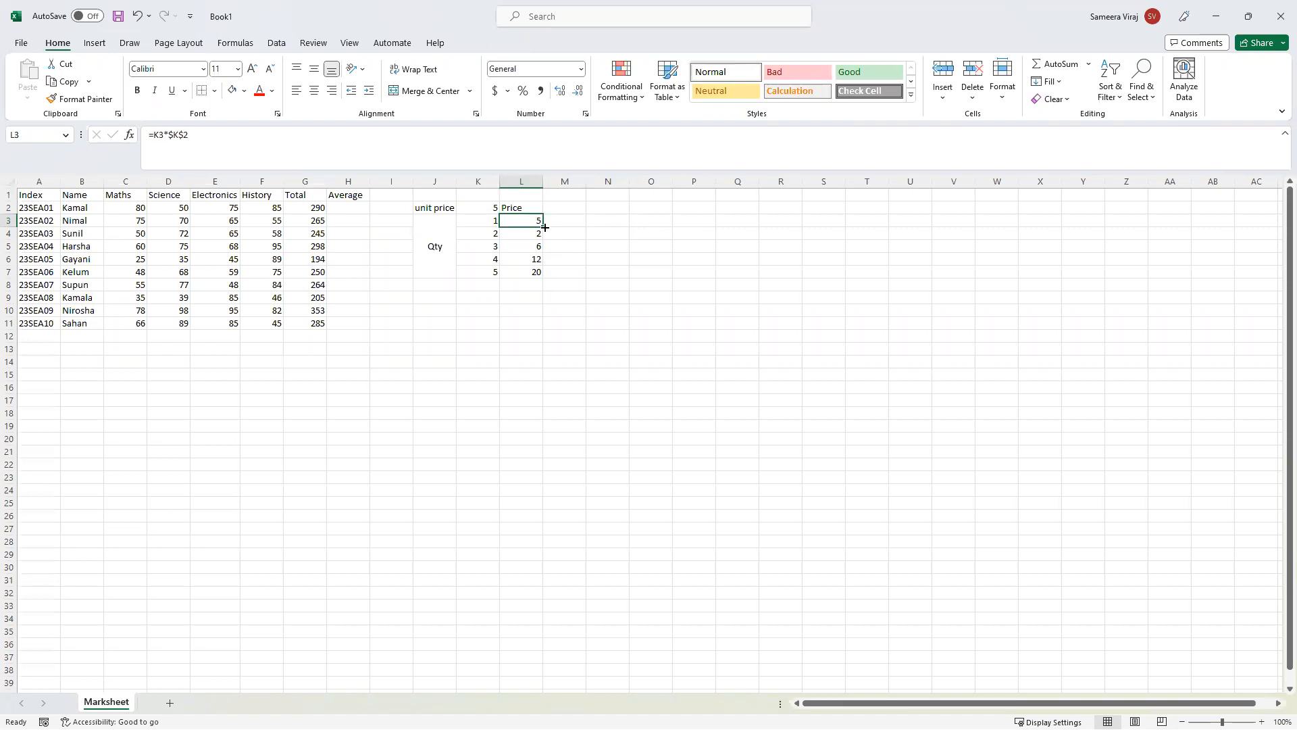
{"action": "left_click_drag", "start_coordinate": [543, 228], "coordinate": [540, 277]}
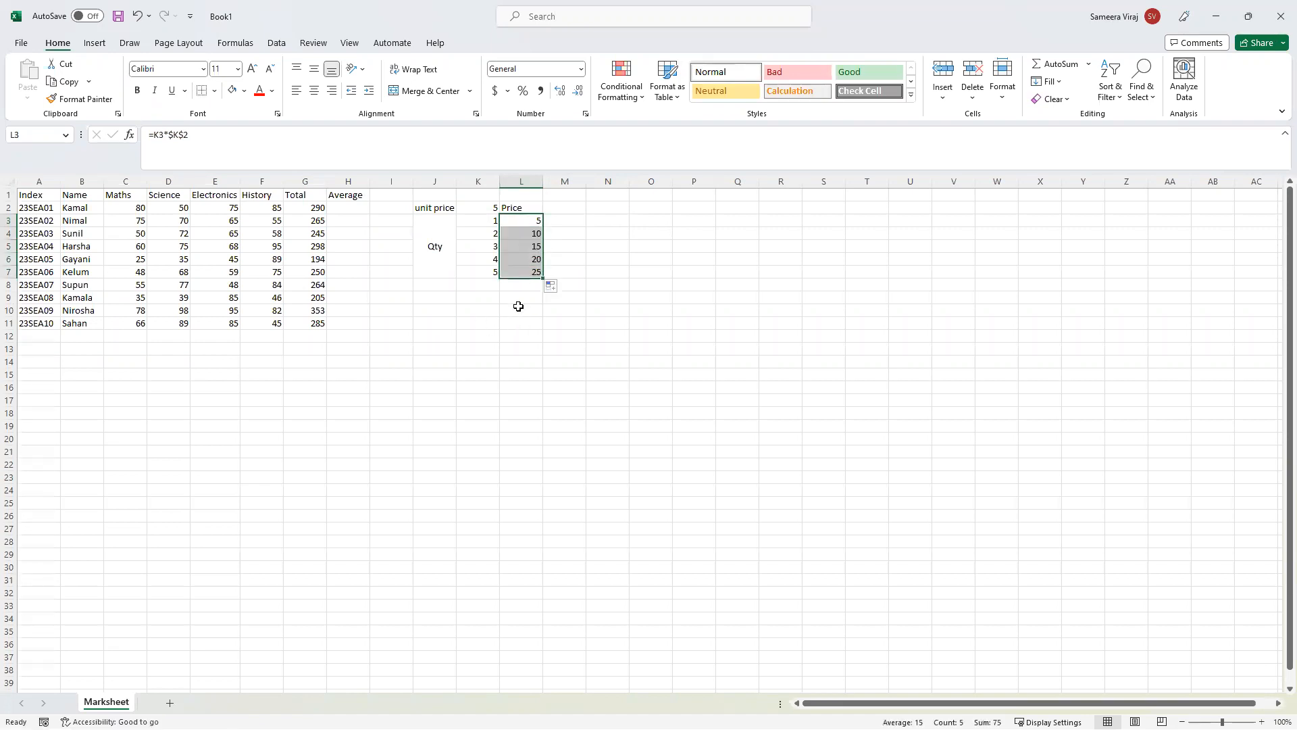
Review the absolute reference in the L4 price formula and the Total formula in G2.
{"action": "left_click", "coordinate": [517, 306]}
{"action": "left_click", "coordinate": [527, 237]}
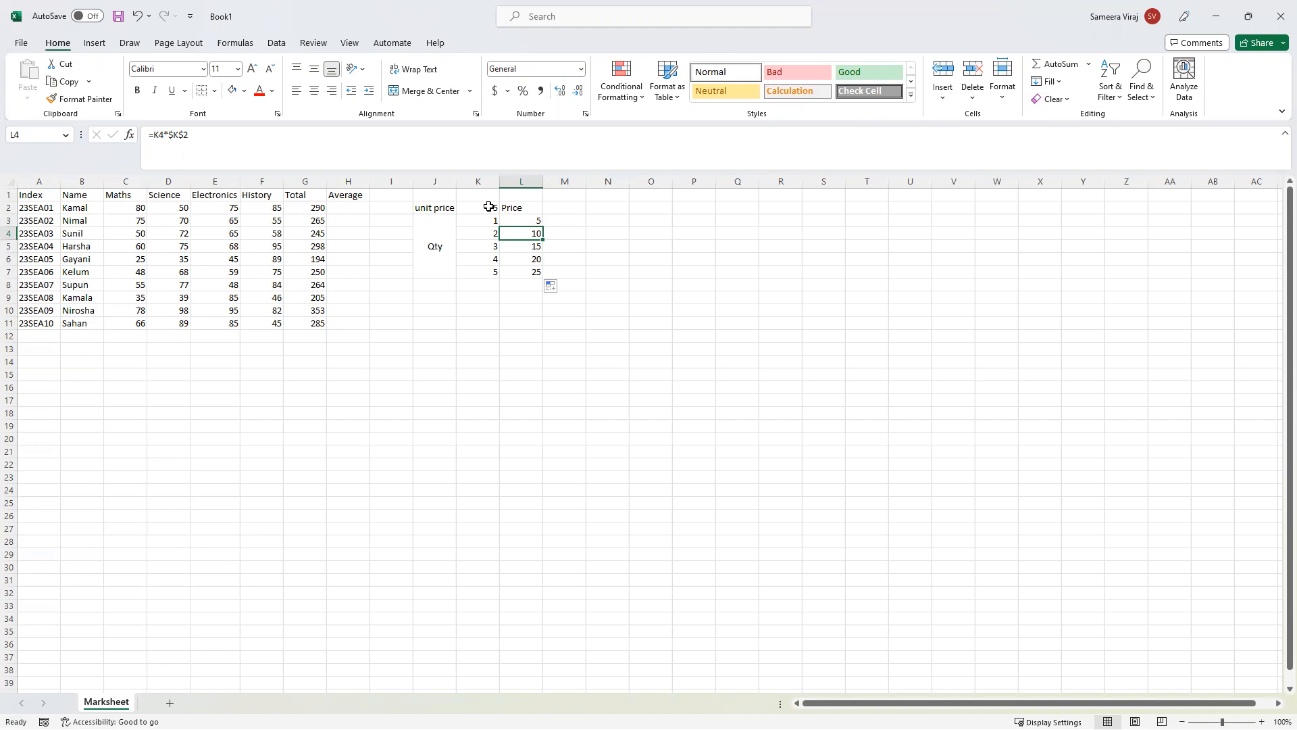
{"action": "left_click", "coordinate": [170, 134]}
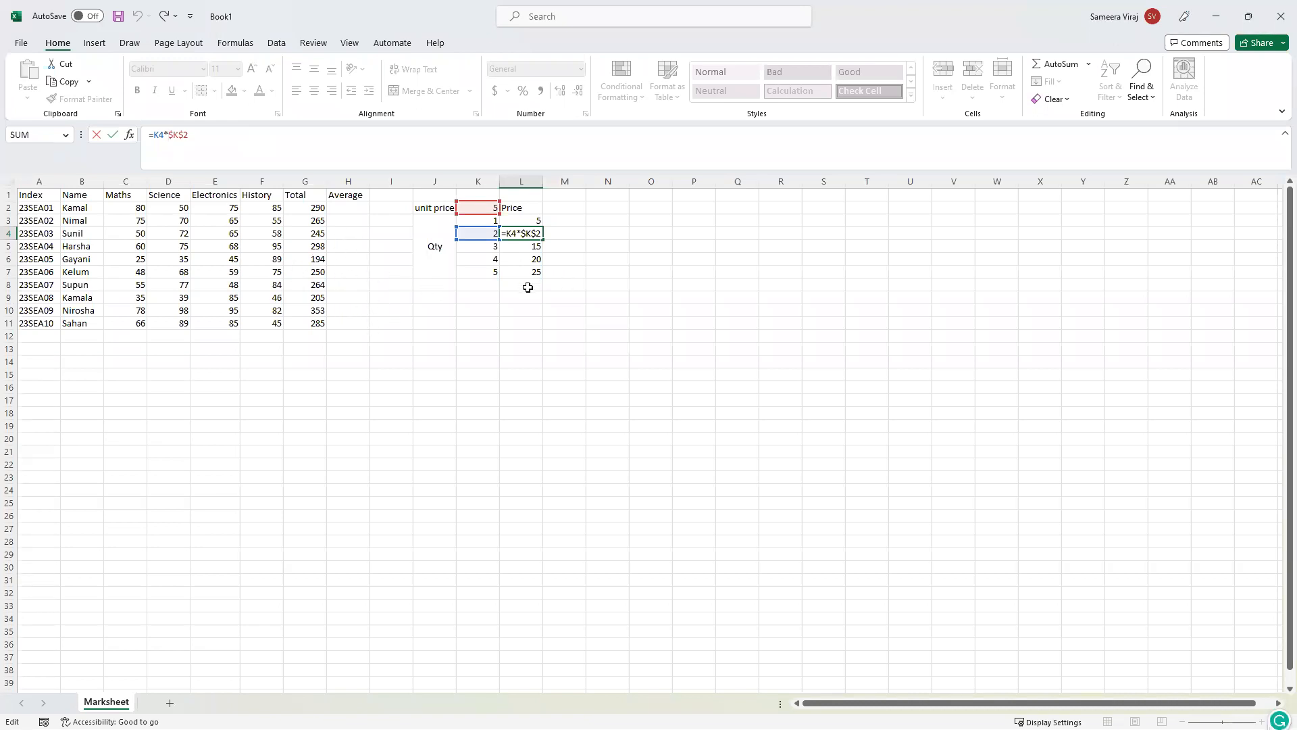
{"action": "key", "text": "Escape"}
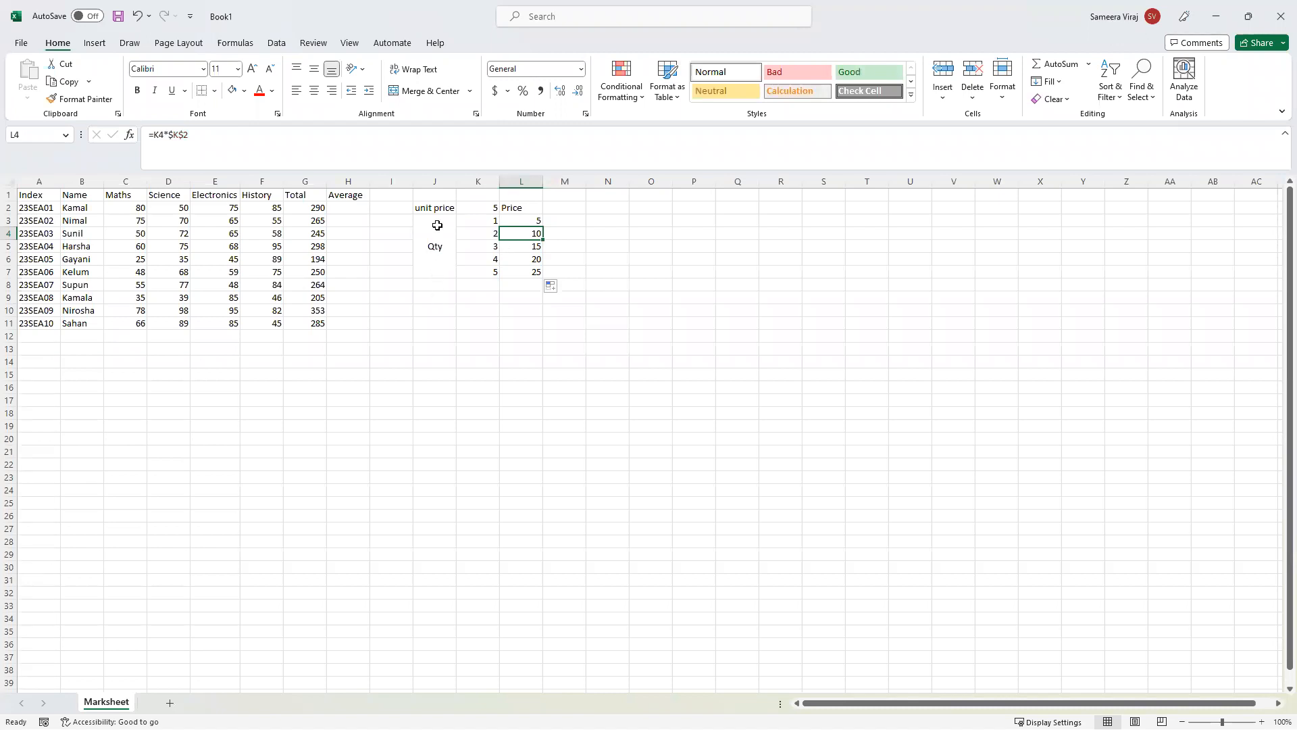
{"action": "left_click", "coordinate": [321, 210]}
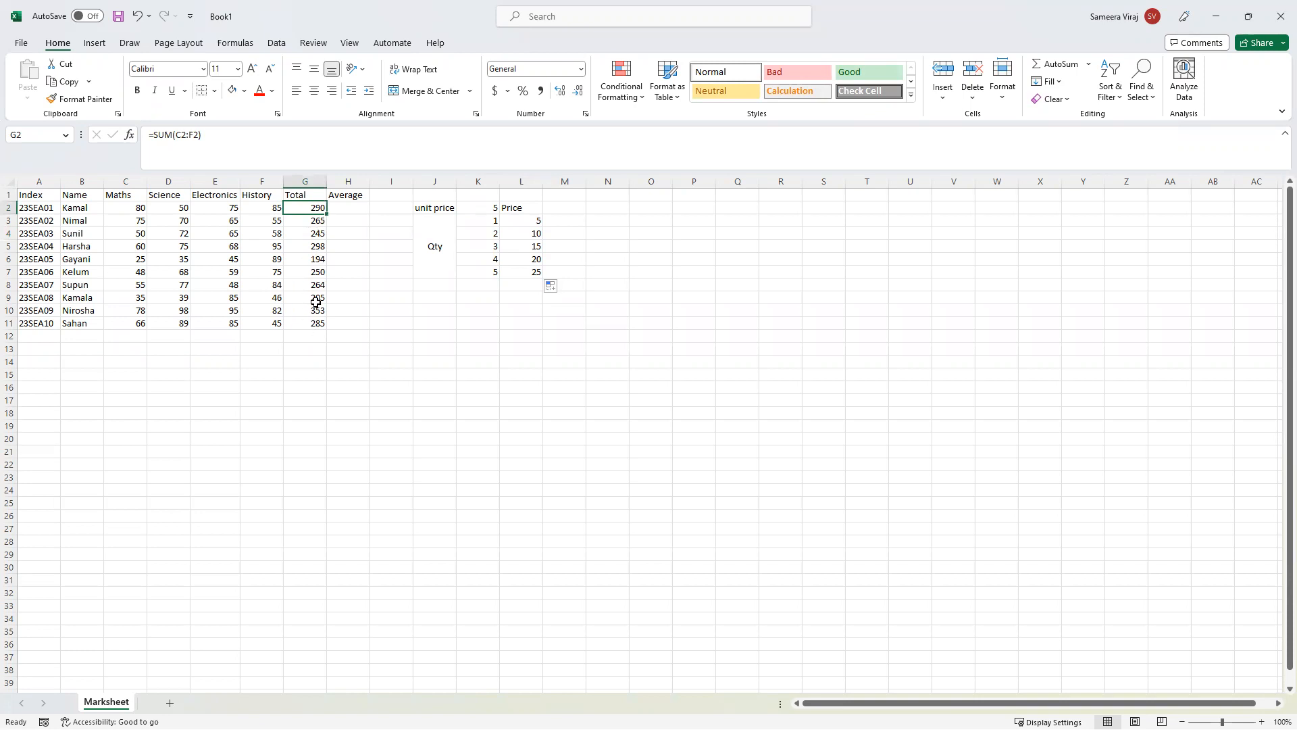
{"action": "left_click", "coordinate": [354, 211]}
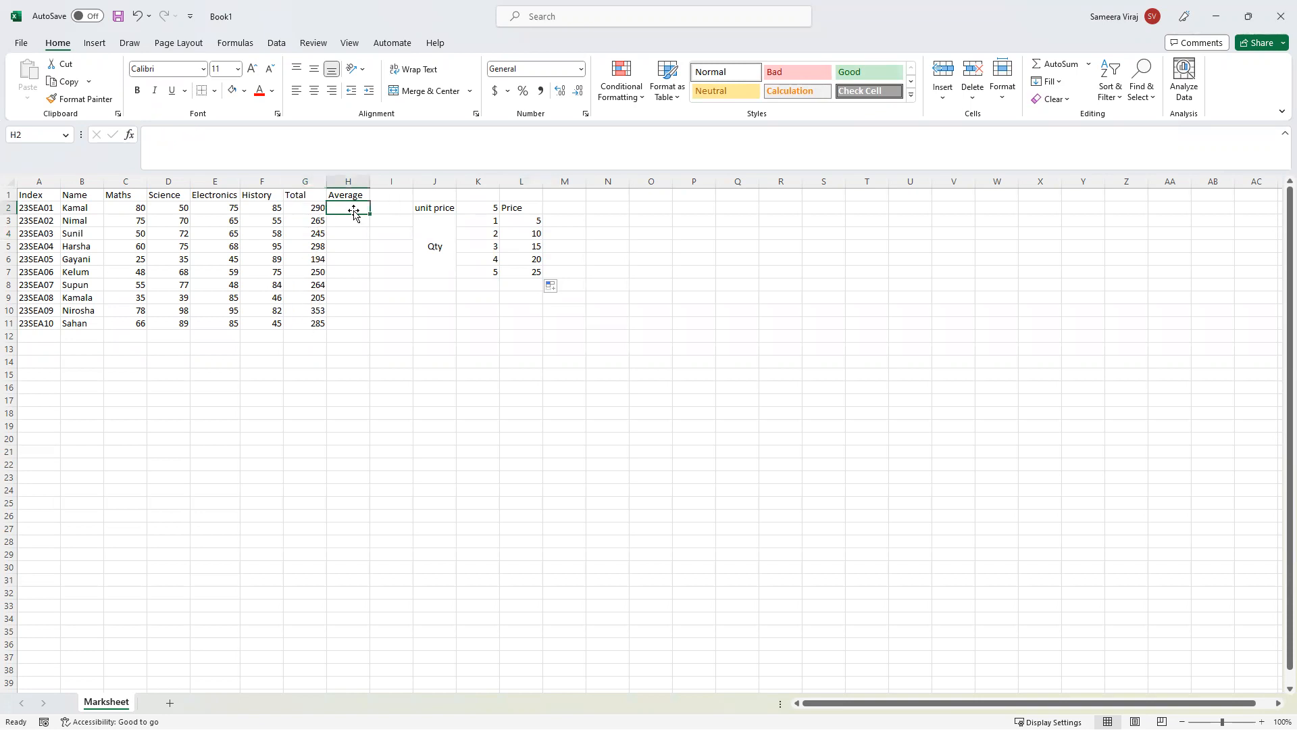
Clear the unit price and quantity table in J2:L7 and delete column J.
{"action": "left_click_drag", "start_coordinate": [420, 208], "coordinate": [535, 271]}
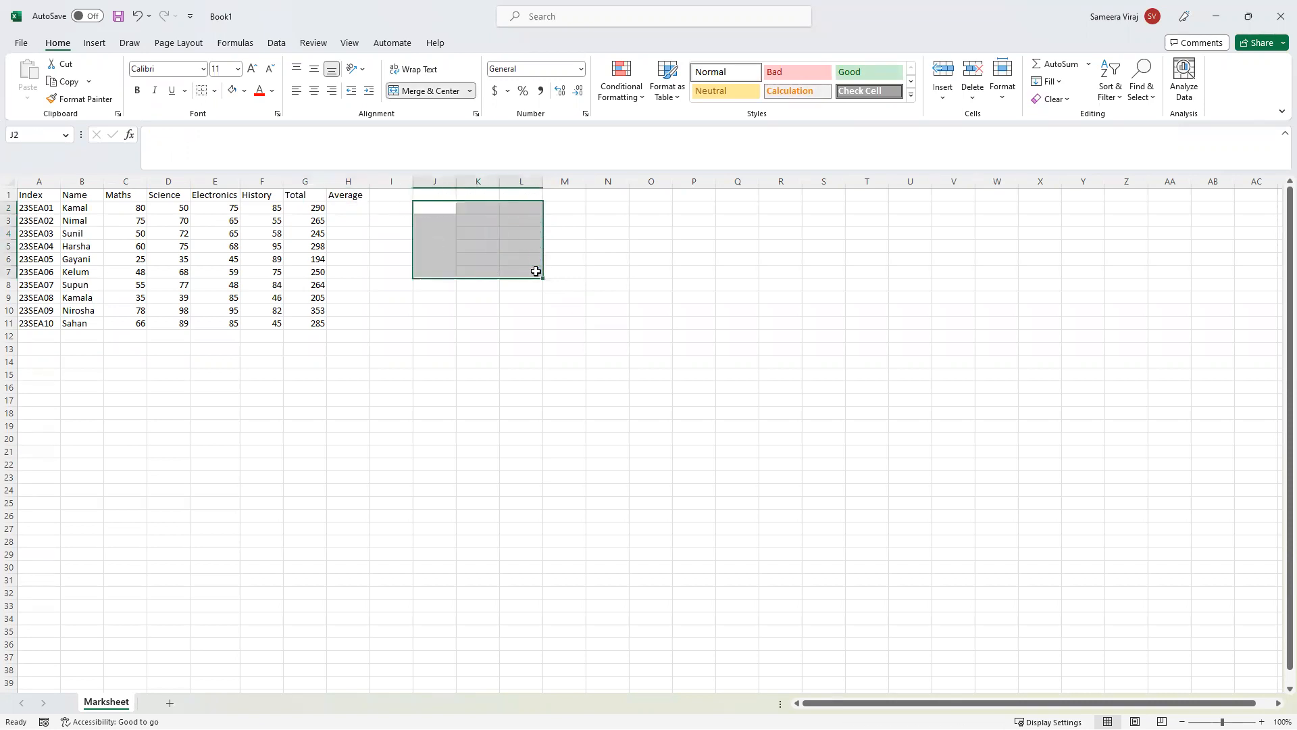
{"action": "left_click", "coordinate": [484, 307]}
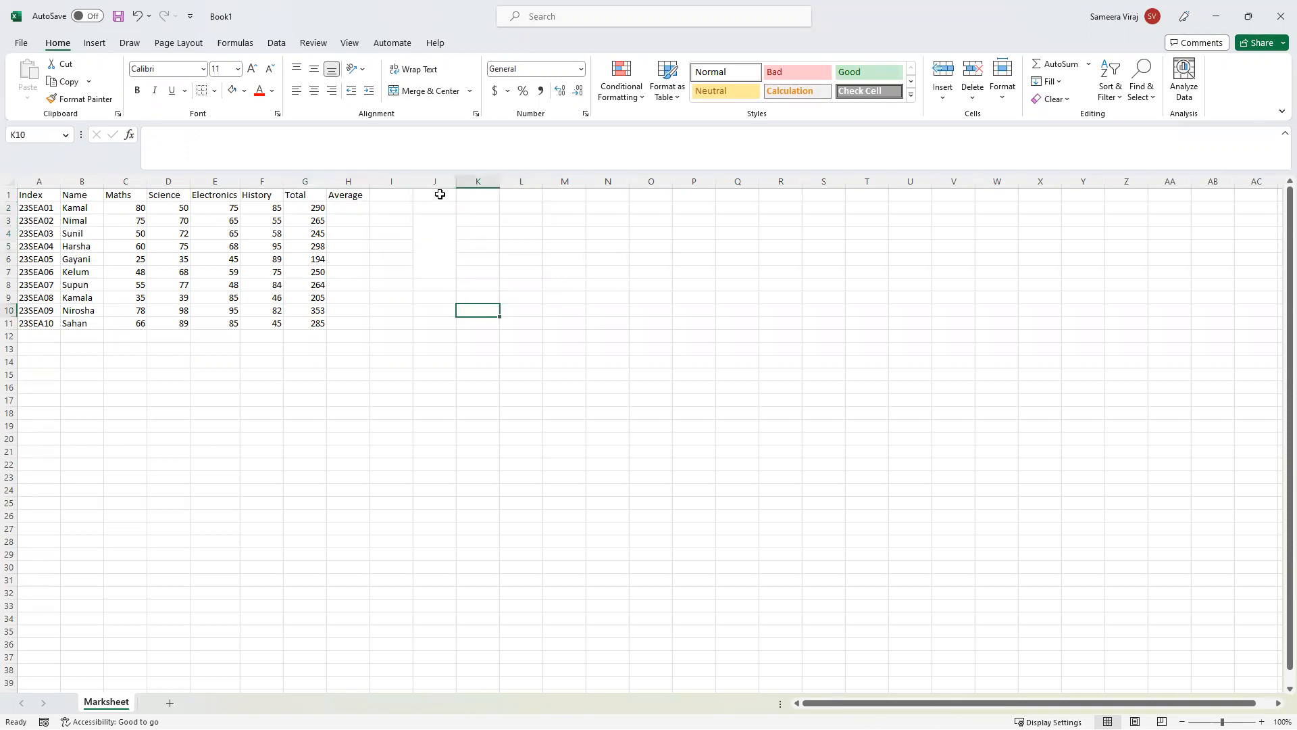
{"action": "left_click", "coordinate": [435, 177]}
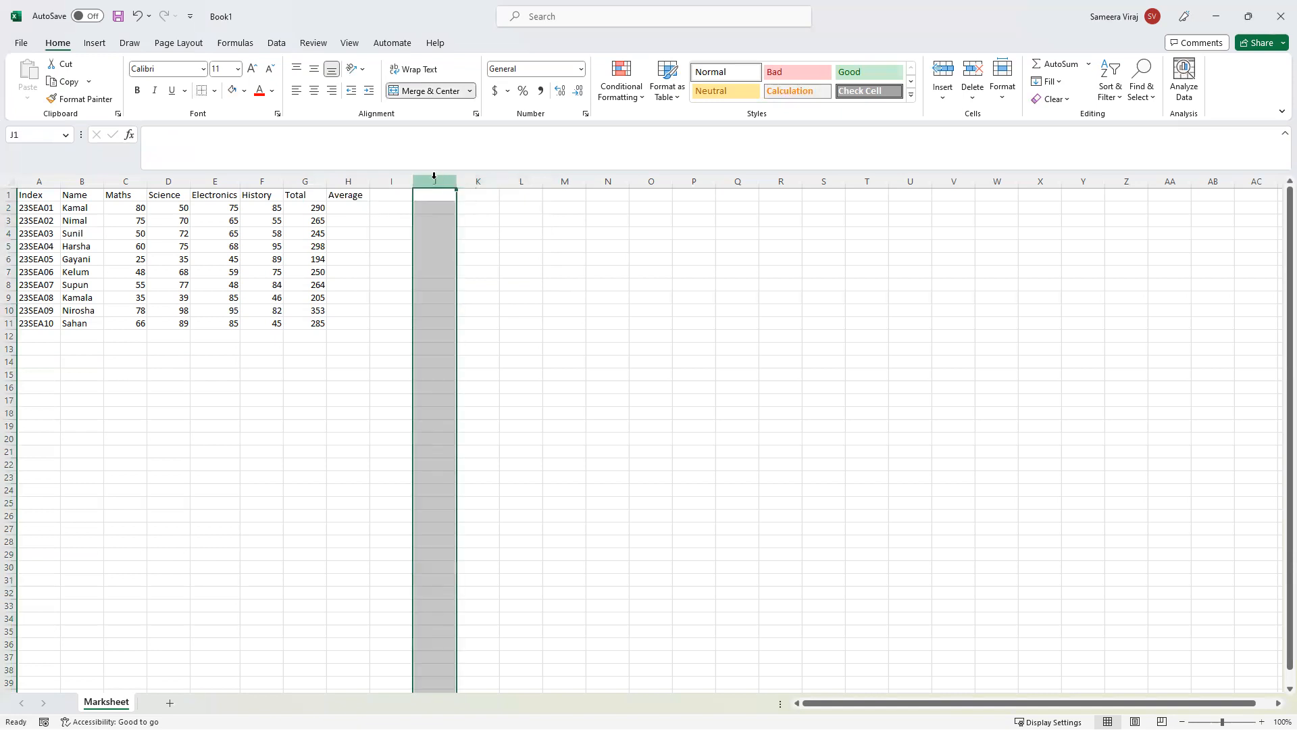
{"action": "right_click", "coordinate": [435, 177]}
{"action": "left_click", "coordinate": [483, 331]}
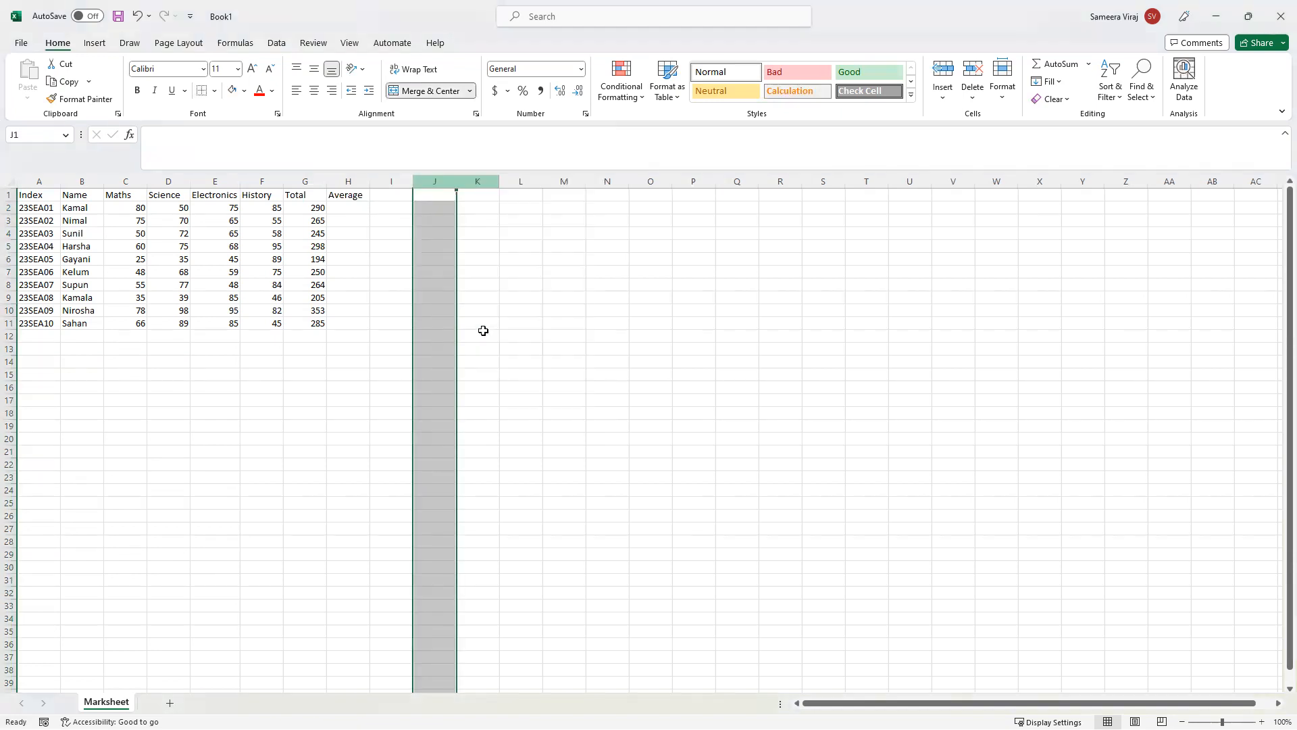
{"action": "left_click", "coordinate": [356, 212]}
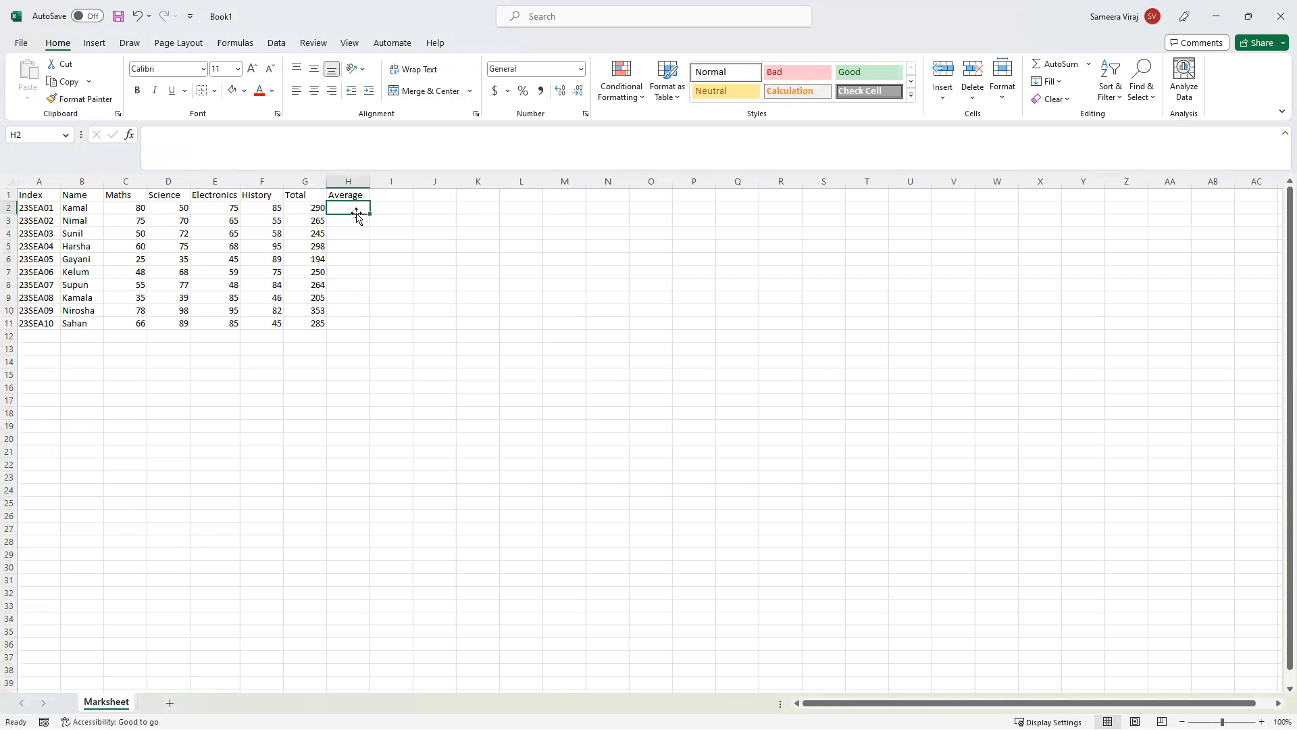
{"action": "type", "text": "="}
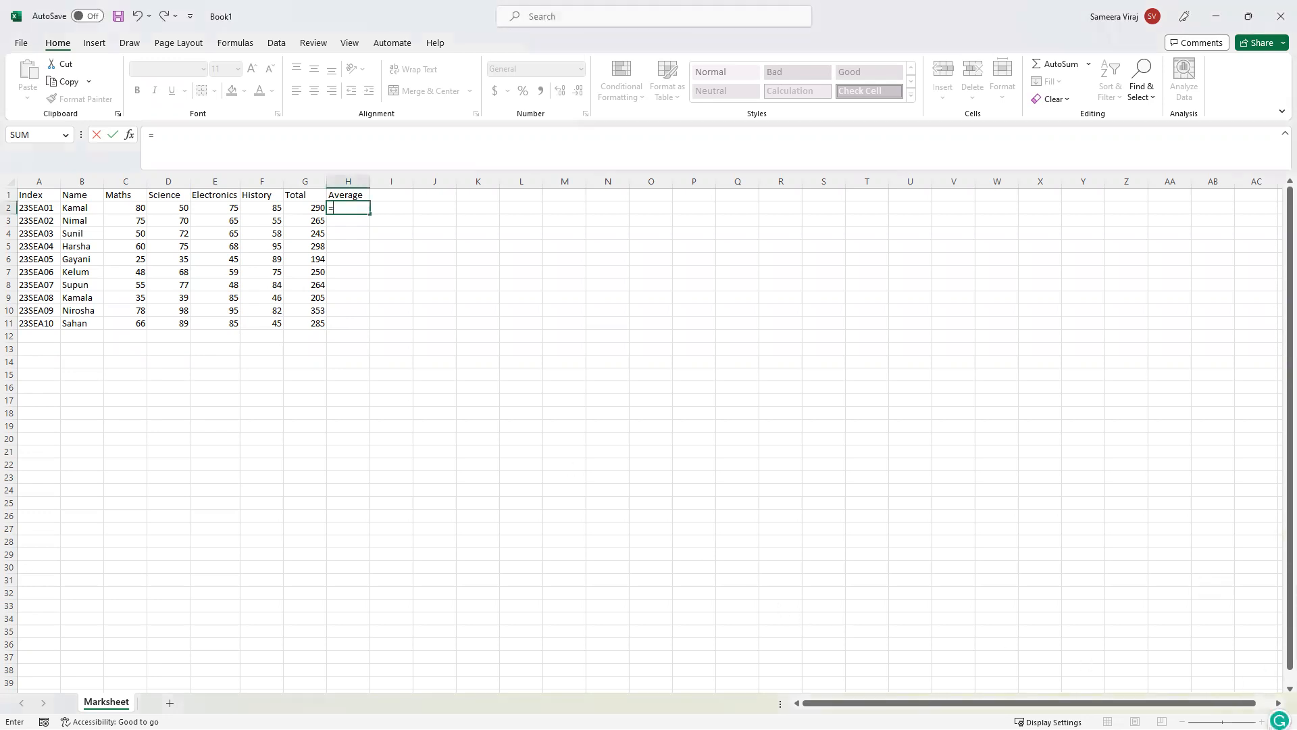
{"action": "left_click", "coordinate": [580, 379]}
{"action": "key", "text": "Escape"}
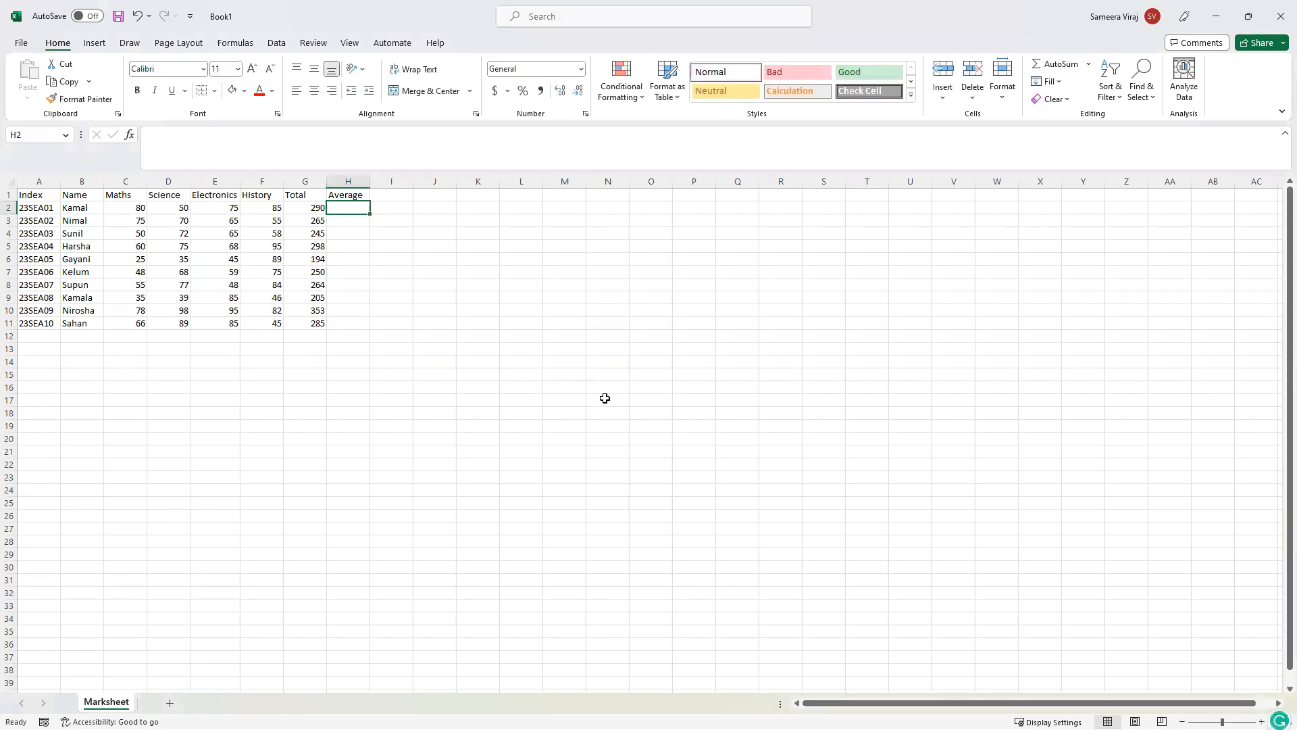
Zoom the worksheet in to 160%.
{"action": "left_click", "coordinate": [1261, 722]}
{"action": "left_click", "coordinate": [1262, 722]}
{"action": "left_click", "coordinate": [1262, 722]}
{"action": "left_click", "coordinate": [1262, 722]}
{"action": "left_click", "coordinate": [1261, 722]}
{"action": "left_click", "coordinate": [1262, 723]}
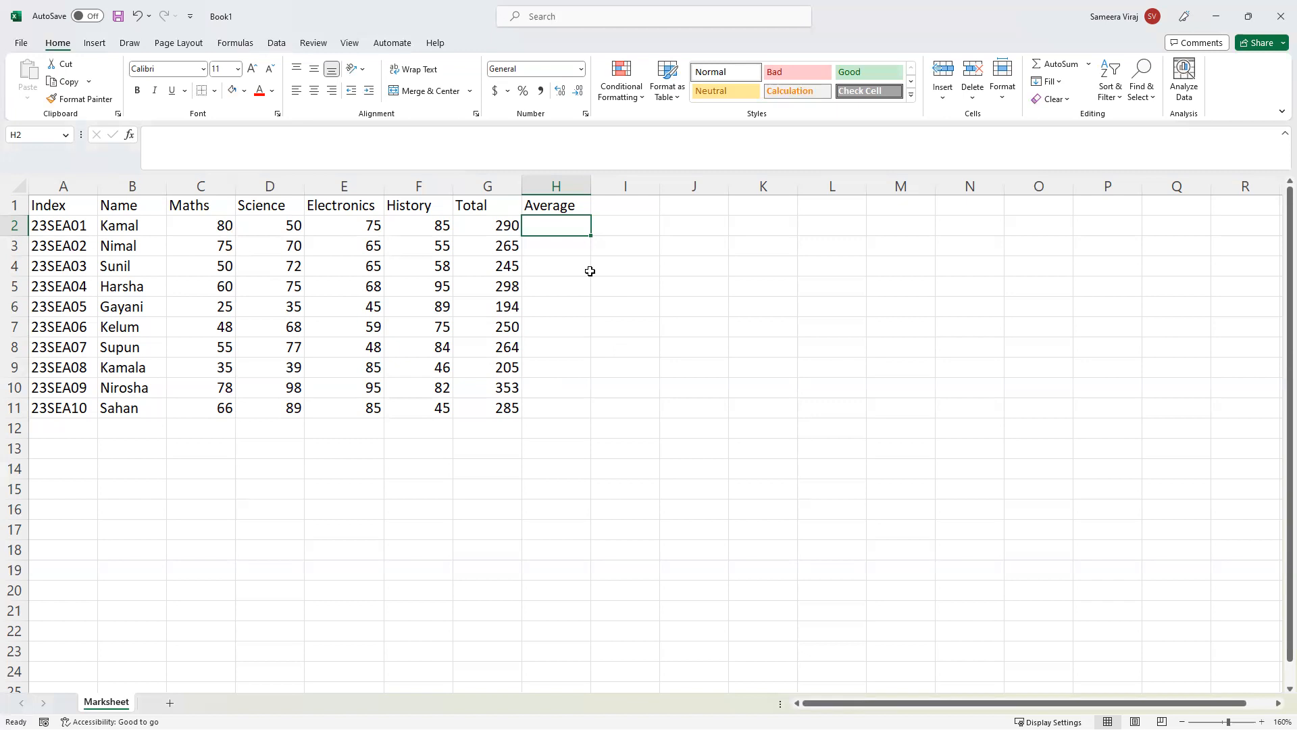
Calculate the average in H2 with =G2/4 and fill the formula down through H11.
{"action": "type", "text": "="}
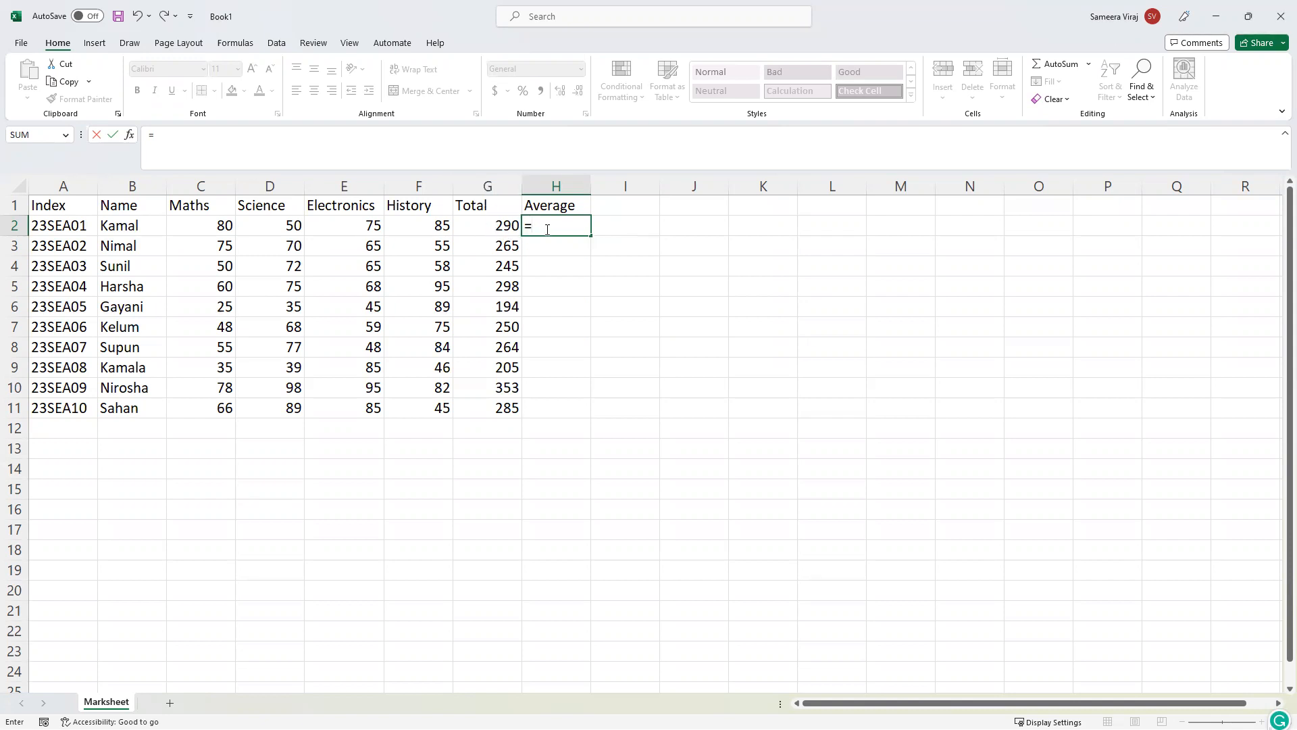
{"action": "left_click", "coordinate": [490, 227]}
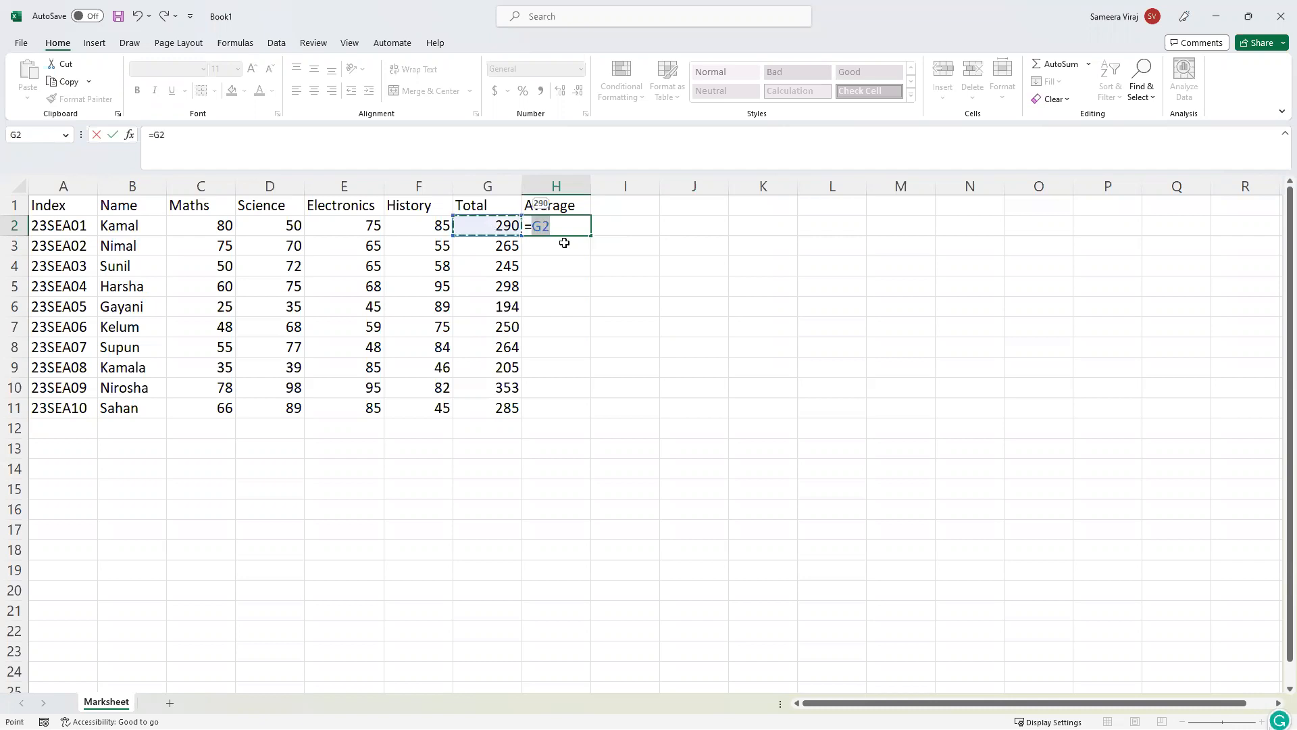
{"action": "type", "text": "/4"}
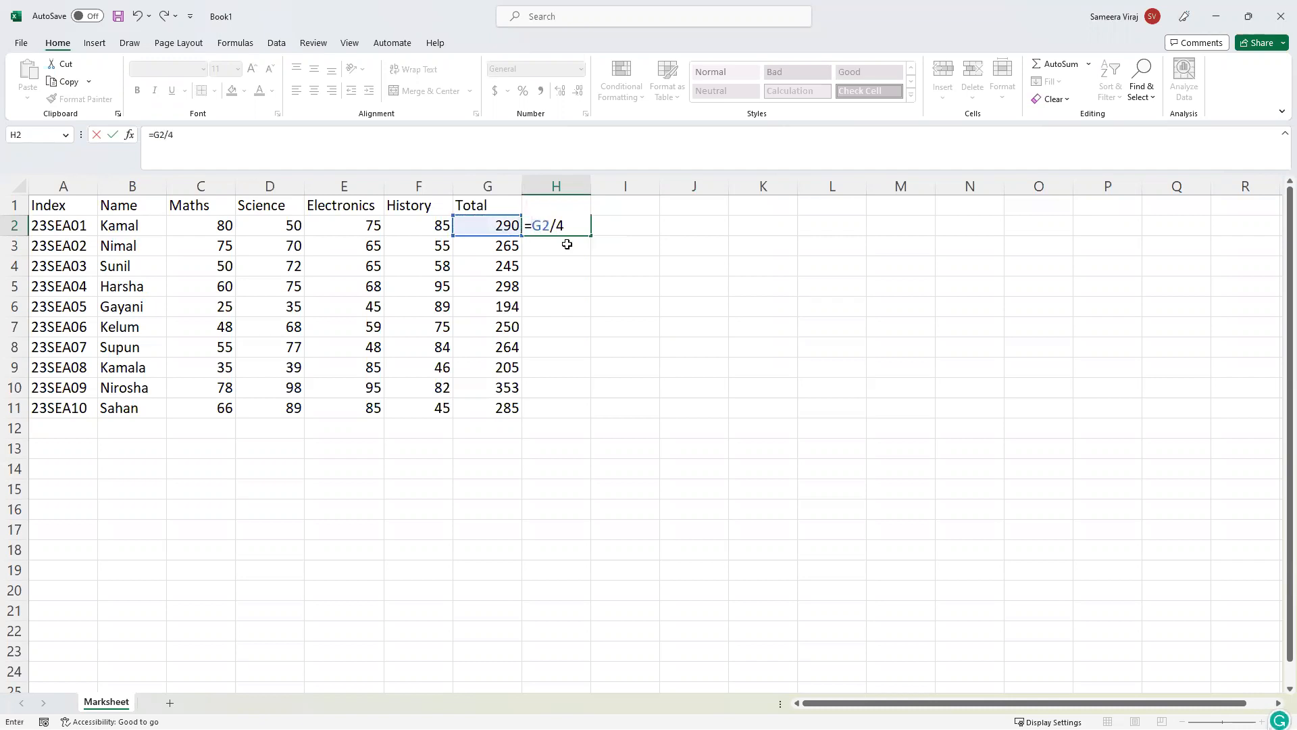
{"action": "key", "text": "Return"}
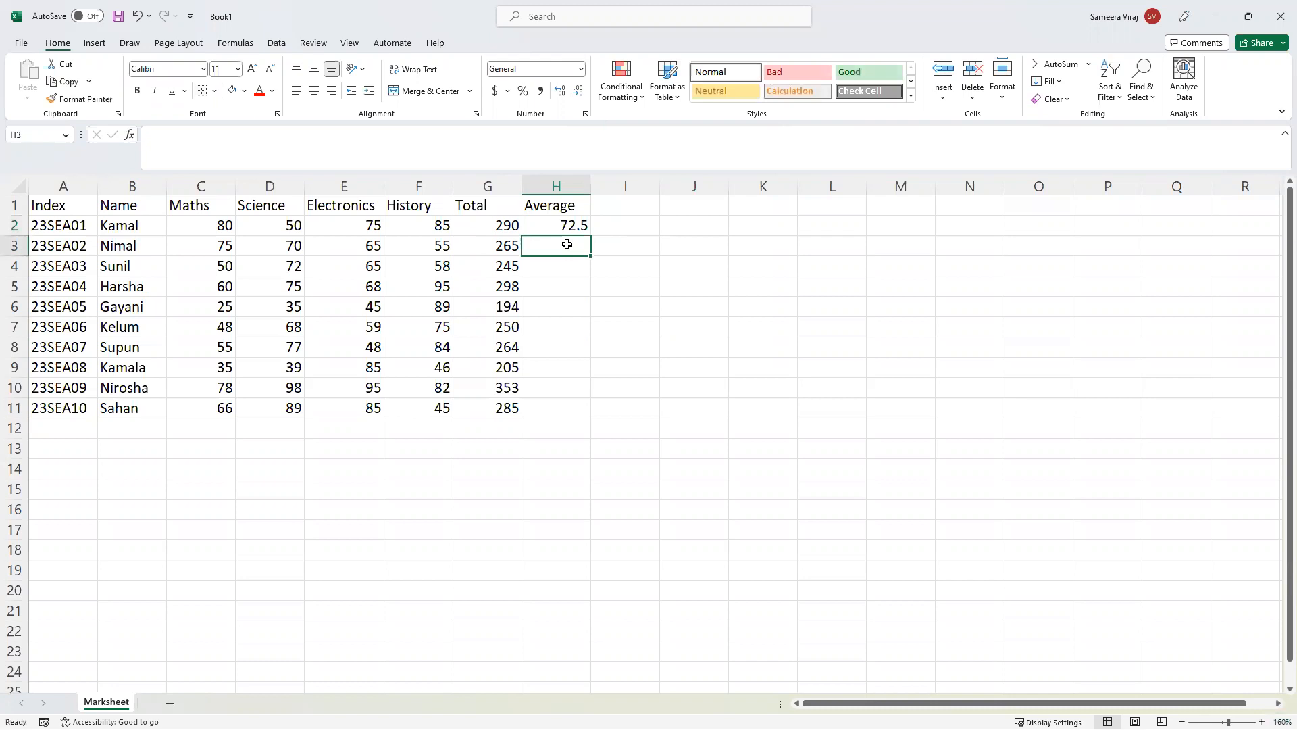
{"action": "left_click", "coordinate": [573, 229]}
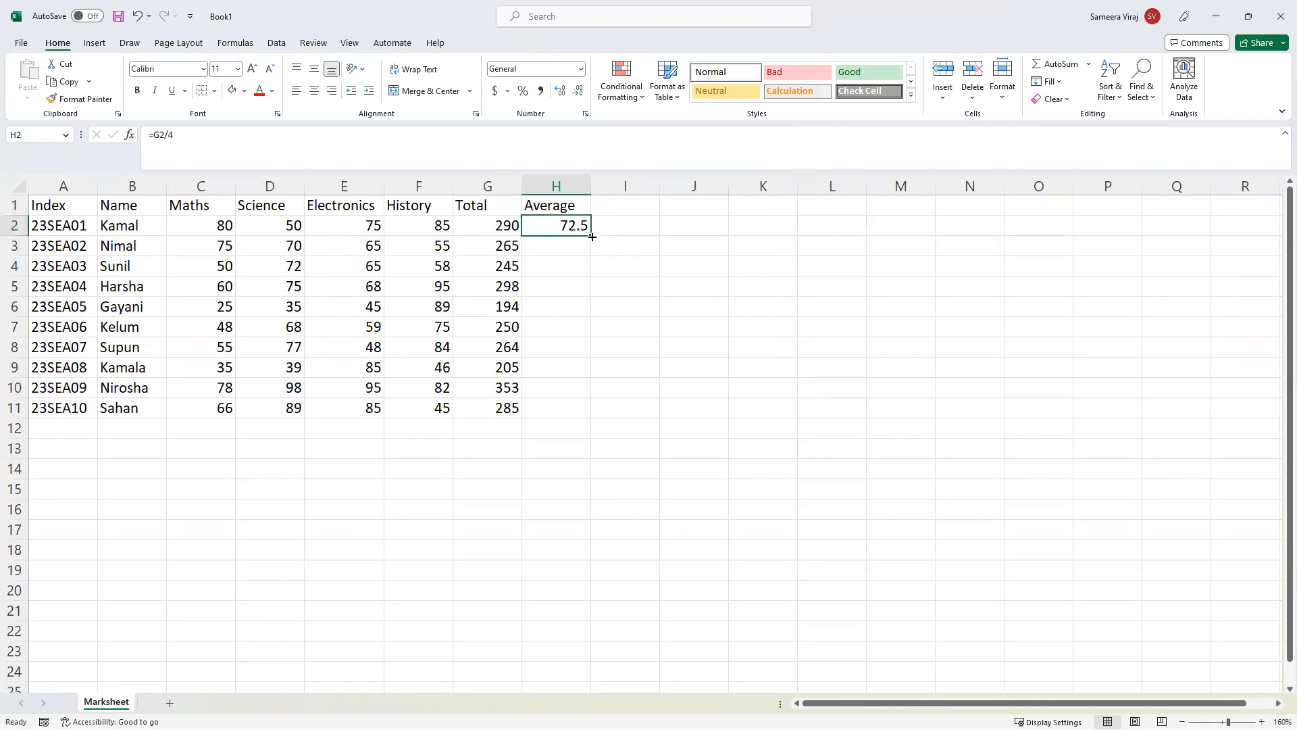
{"action": "left_click_drag", "start_coordinate": [591, 236], "coordinate": [586, 421]}
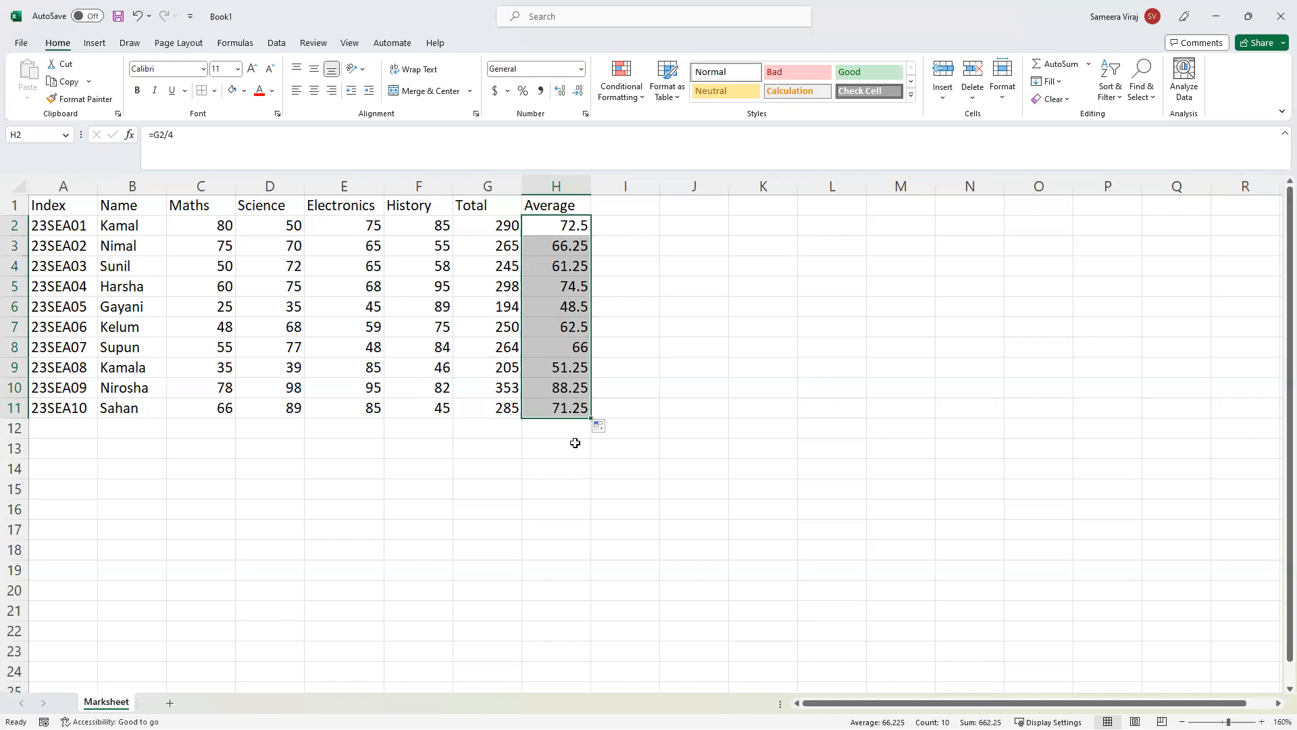
Enter =AVERAGE(C2:F2) in I2 and fill the formula down through I11.
{"action": "left_click", "coordinate": [607, 231]}
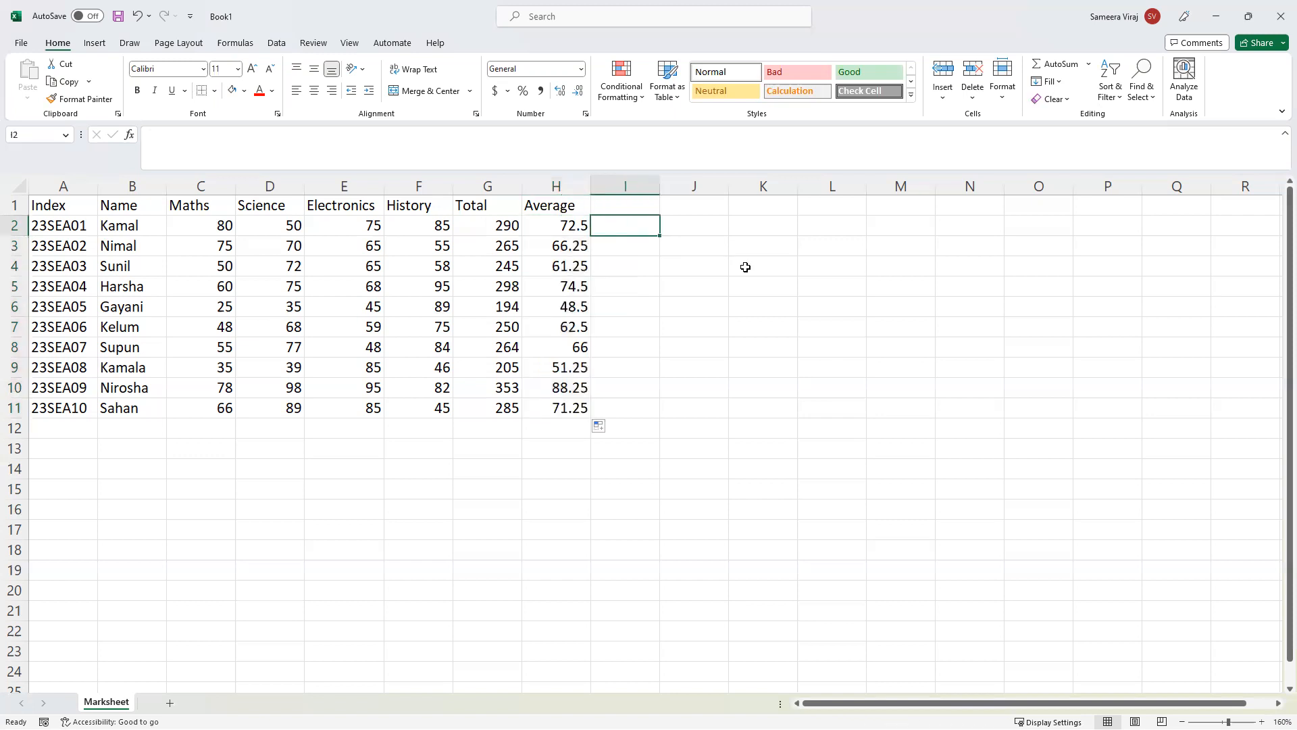
{"action": "type", "text": "="}
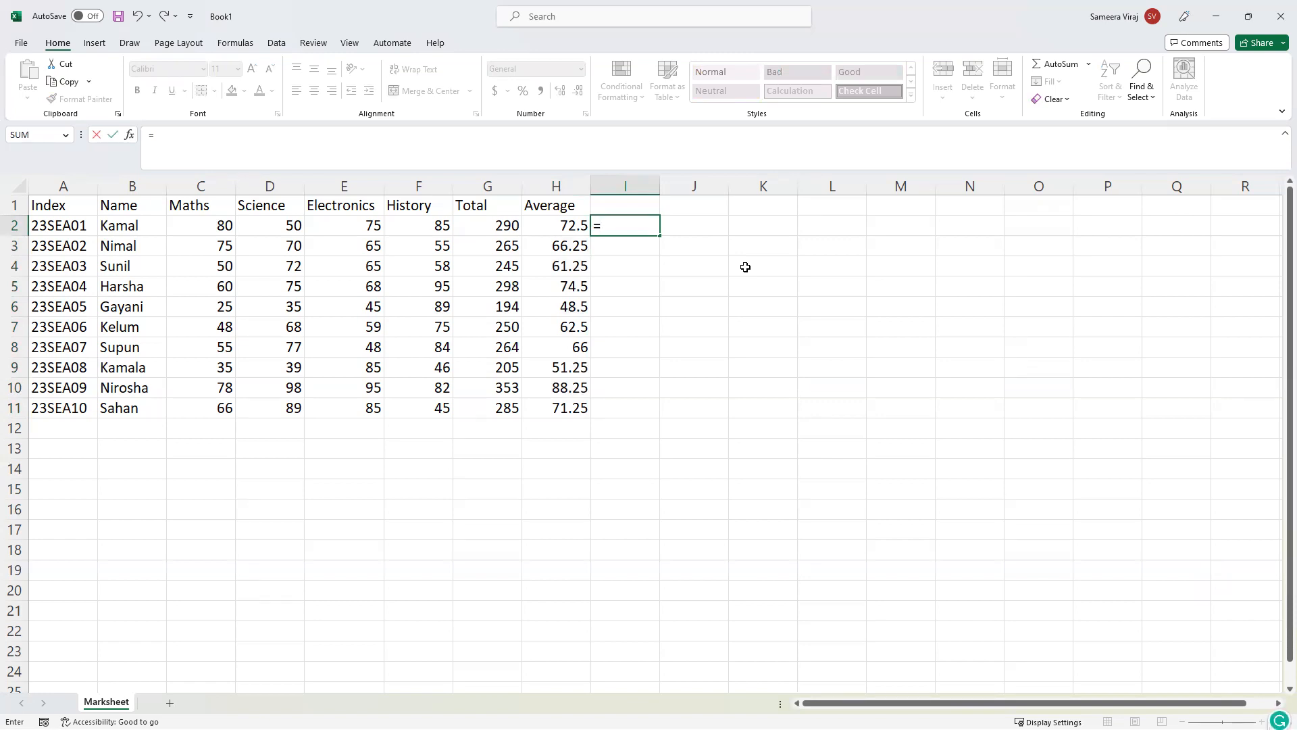
{"action": "type", "text": "a"}
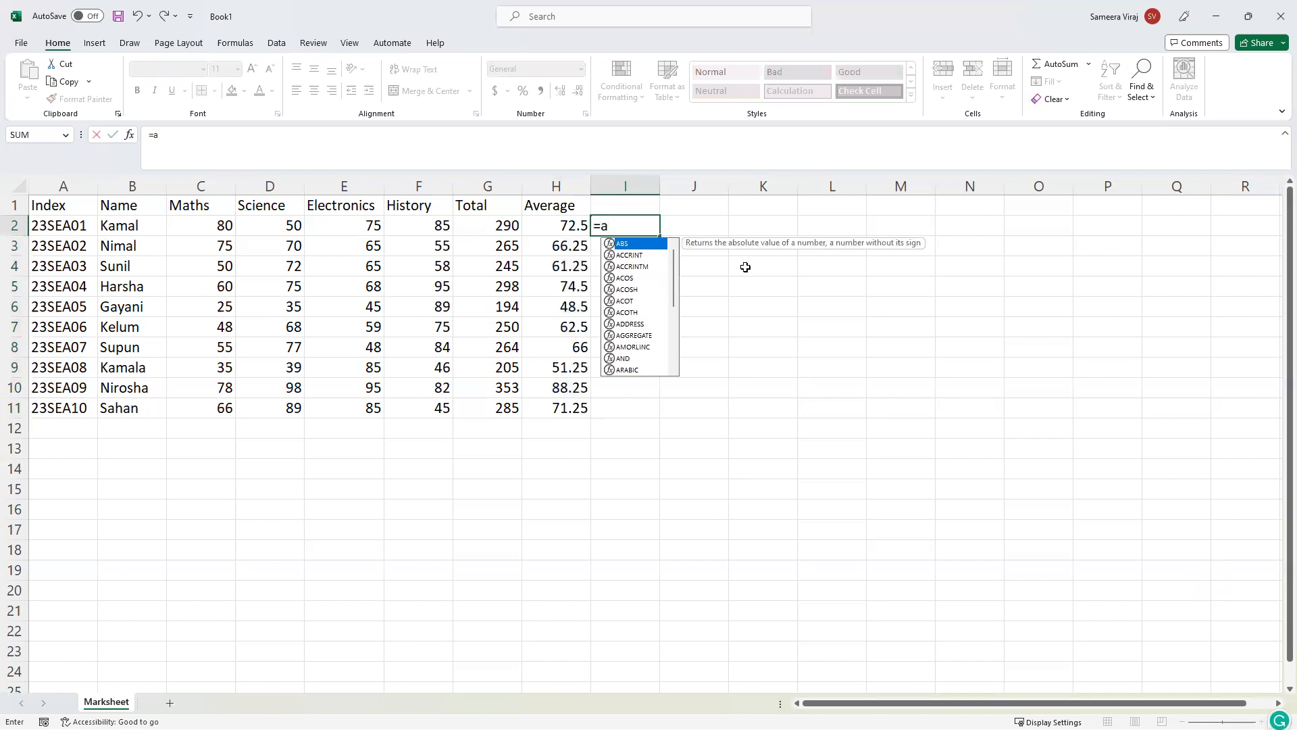
{"action": "type", "text": "ve"}
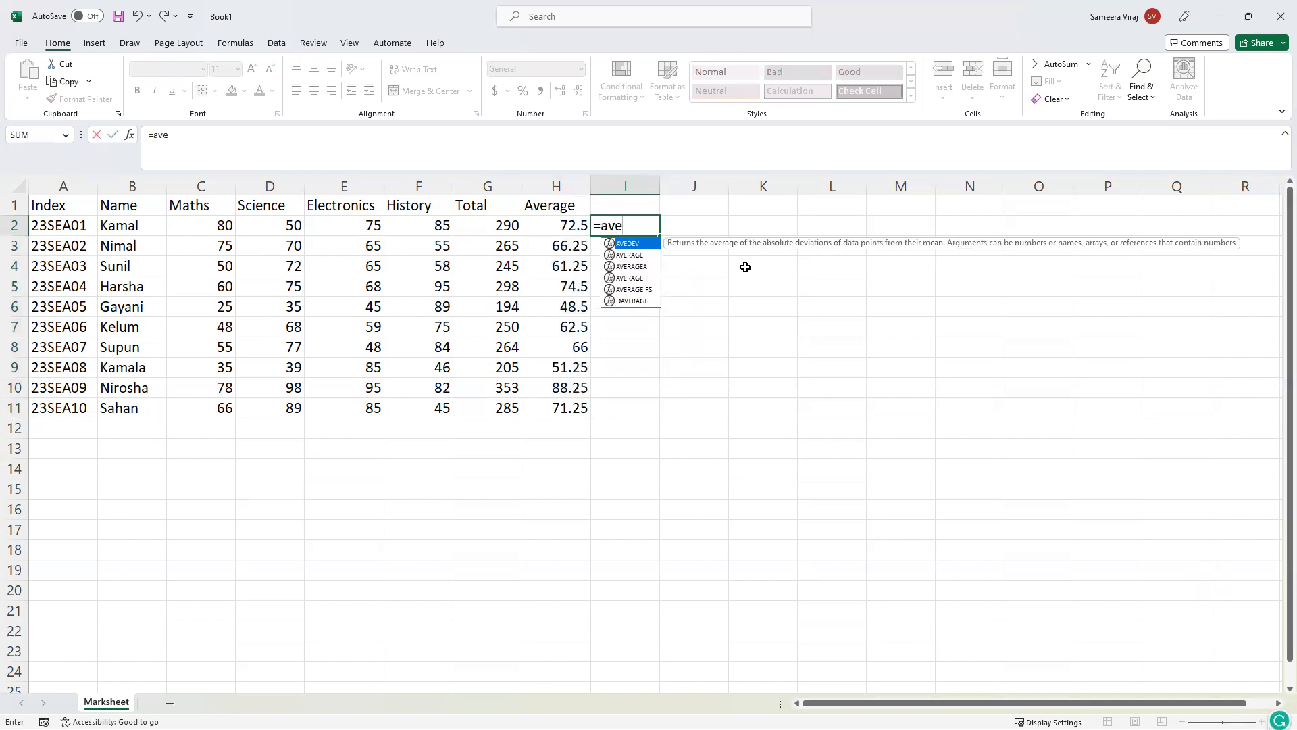
{"action": "left_click", "coordinate": [638, 256]}
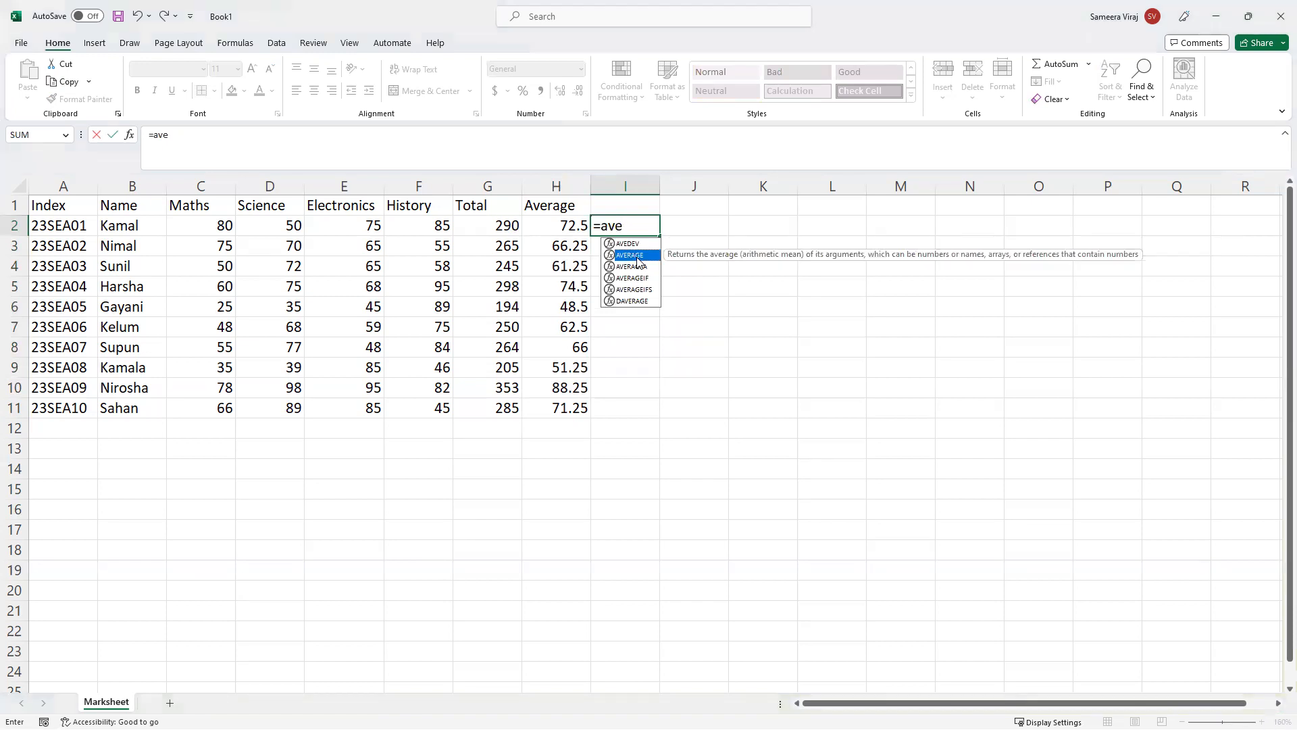
{"action": "double_click", "coordinate": [637, 258]}
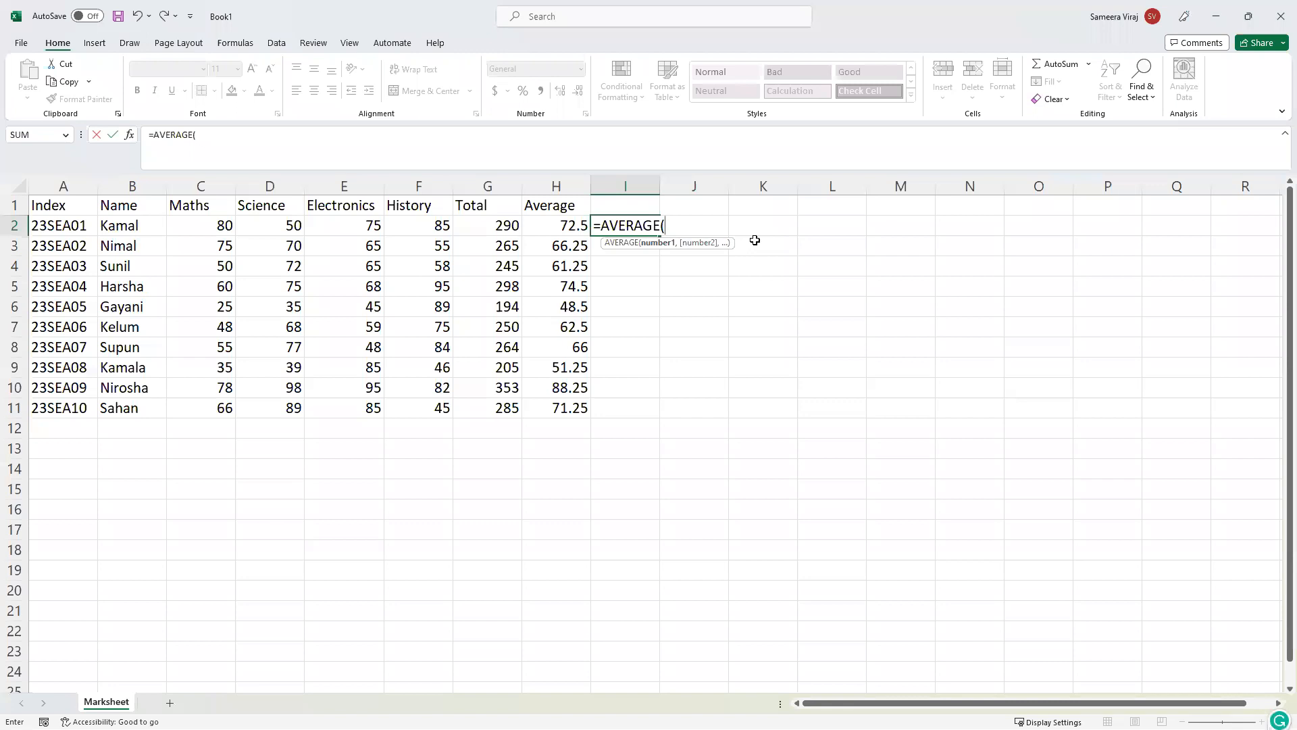
{"action": "type", "text": "C2"}
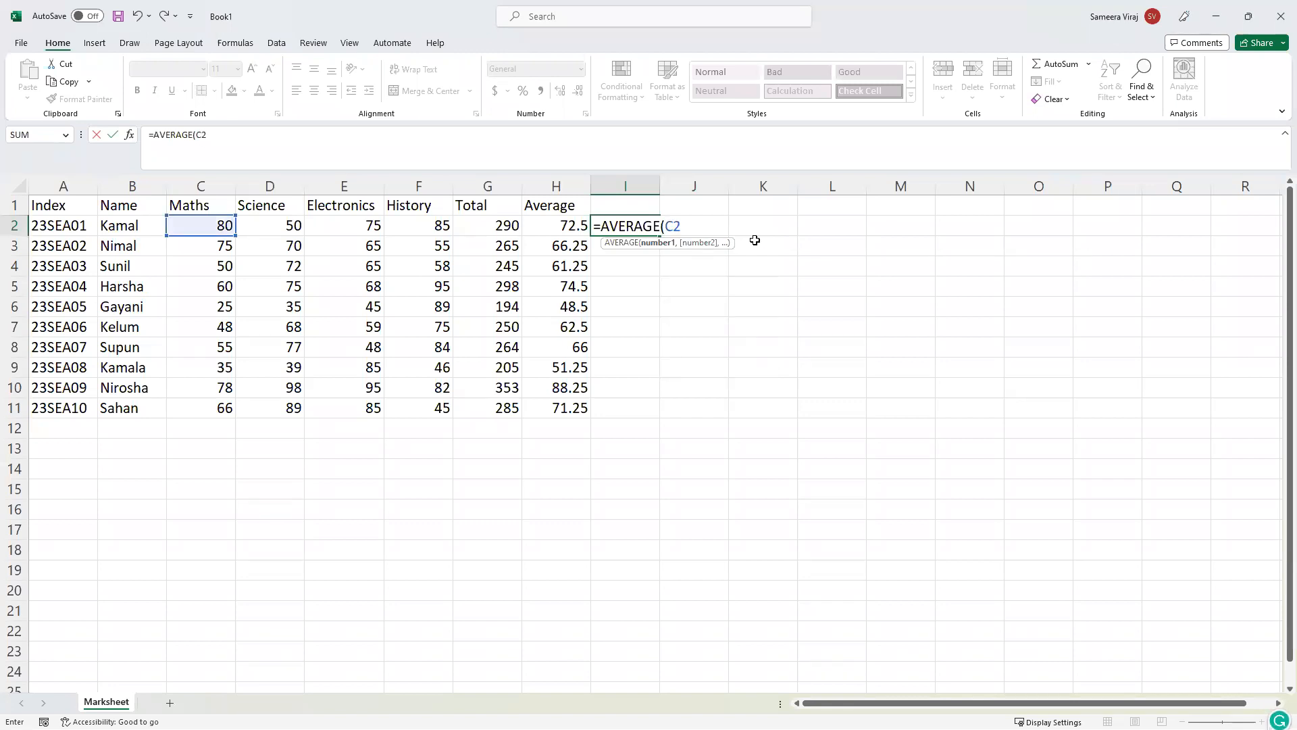
{"action": "type", "text": ":F2"}
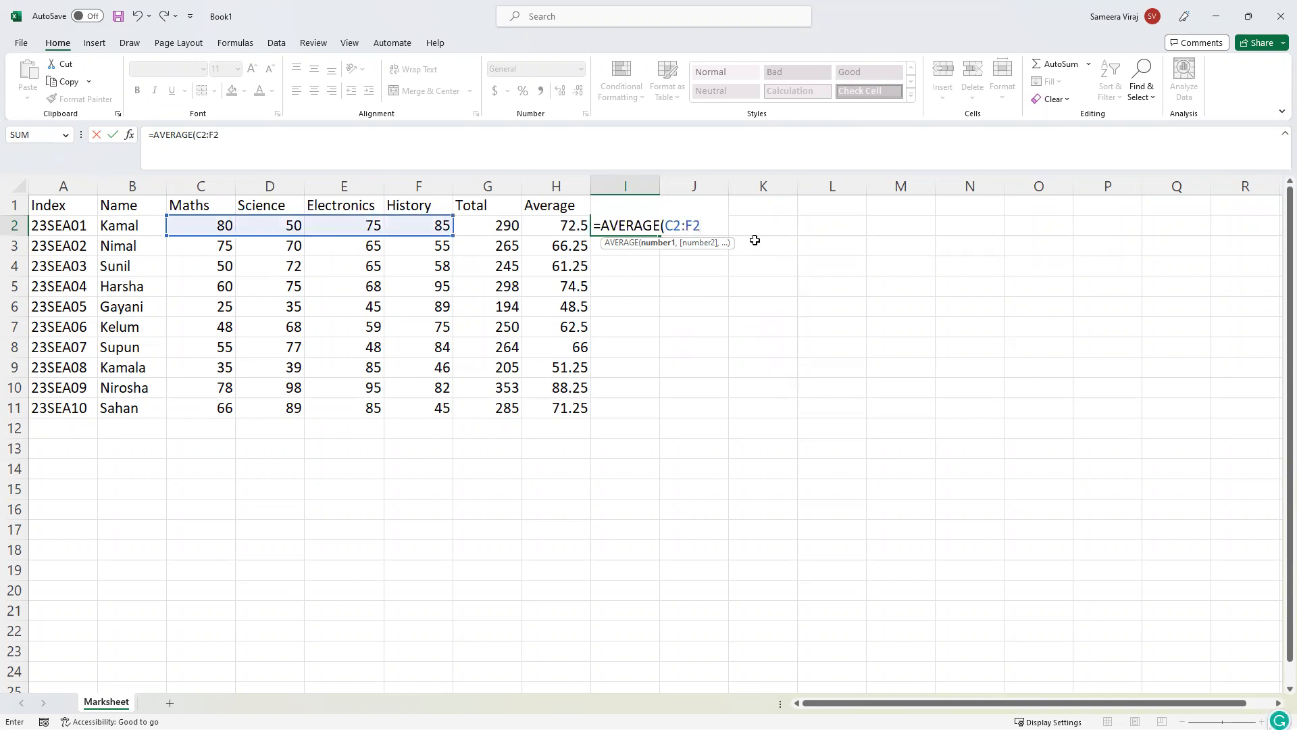
{"action": "type", "text": ")"}
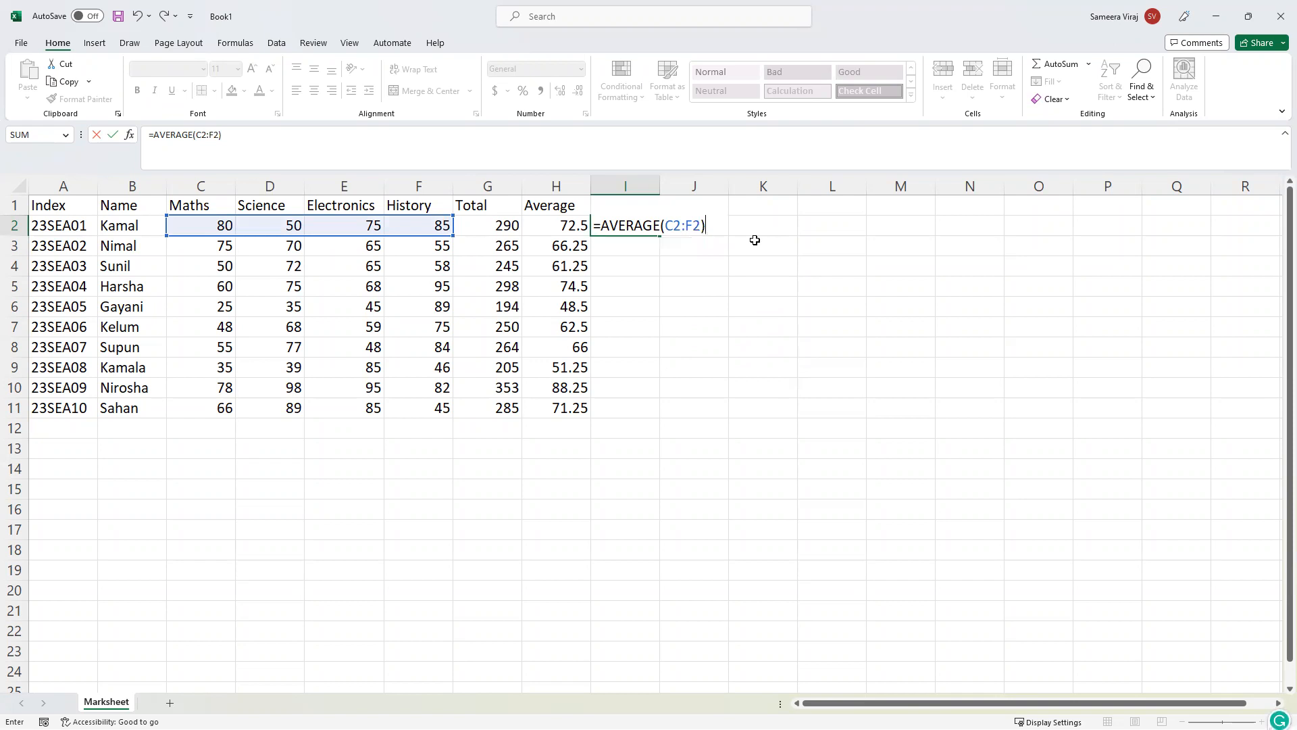
{"action": "key", "text": "Return"}
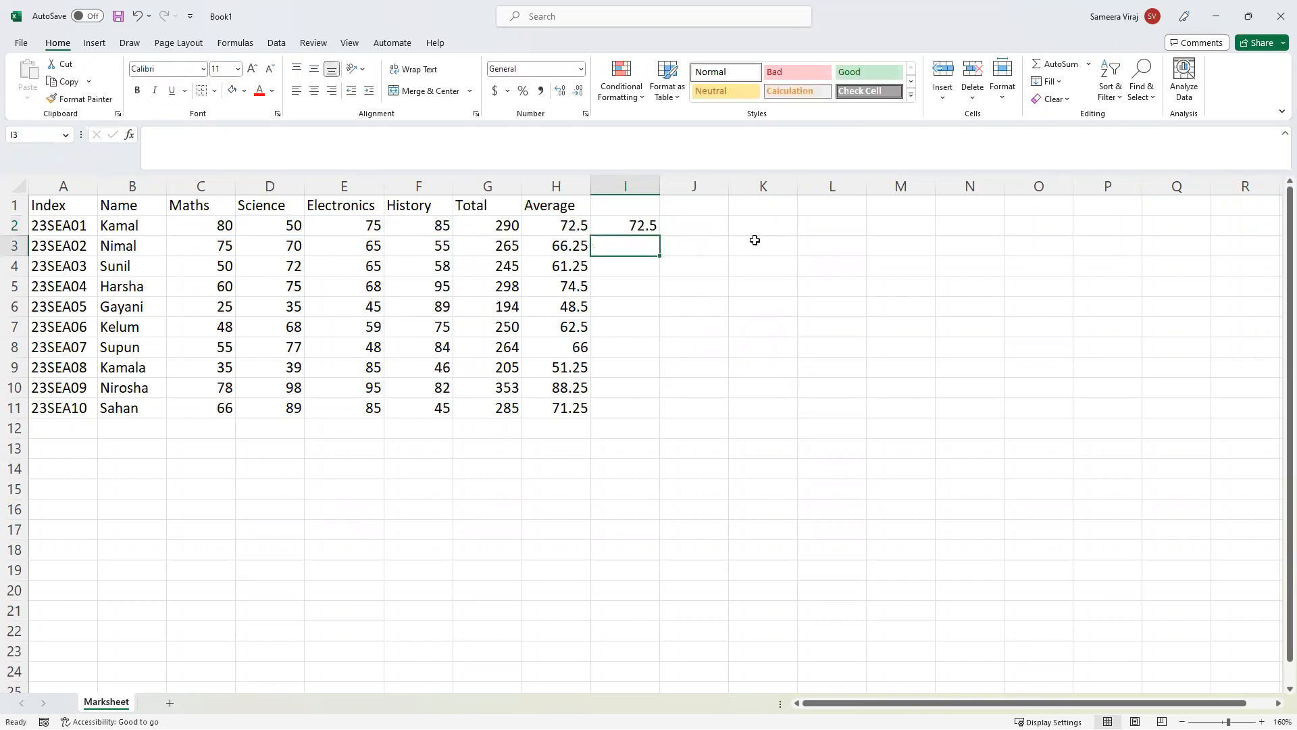
{"action": "left_click", "coordinate": [644, 227]}
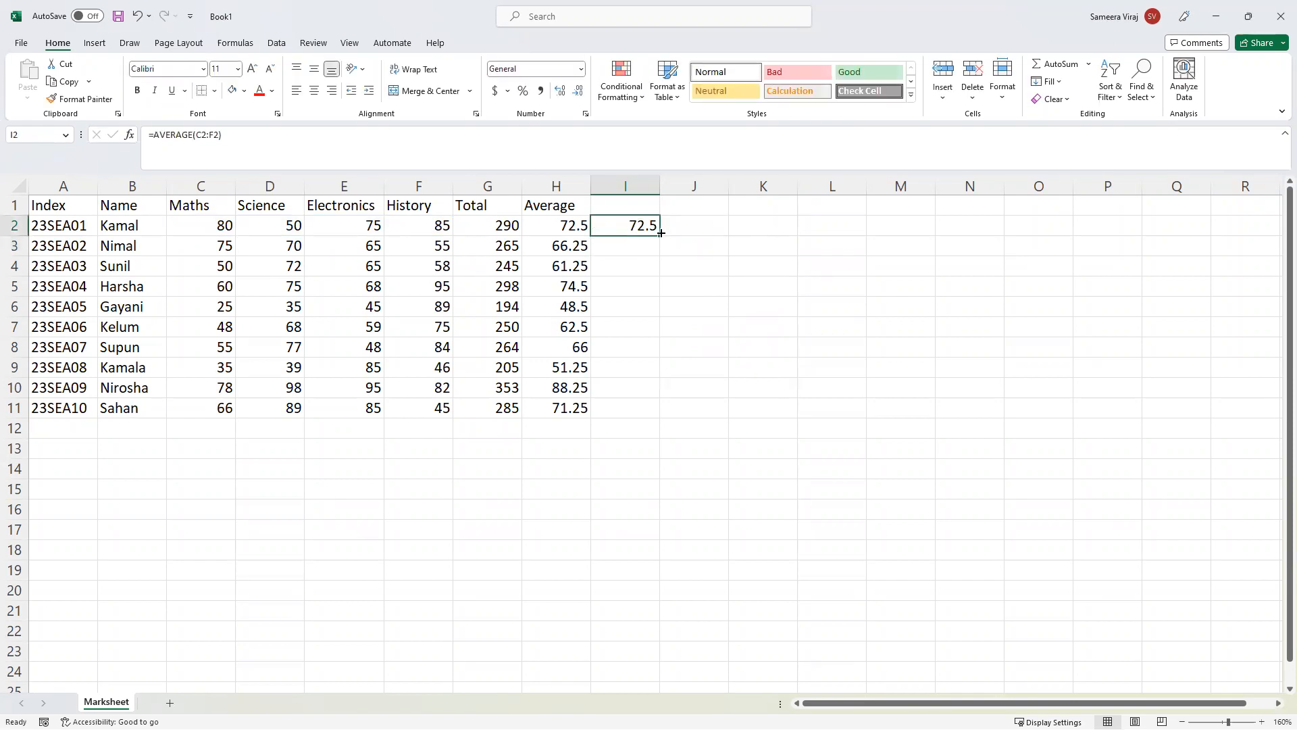
{"action": "left_click_drag", "start_coordinate": [659, 233], "coordinate": [630, 414]}
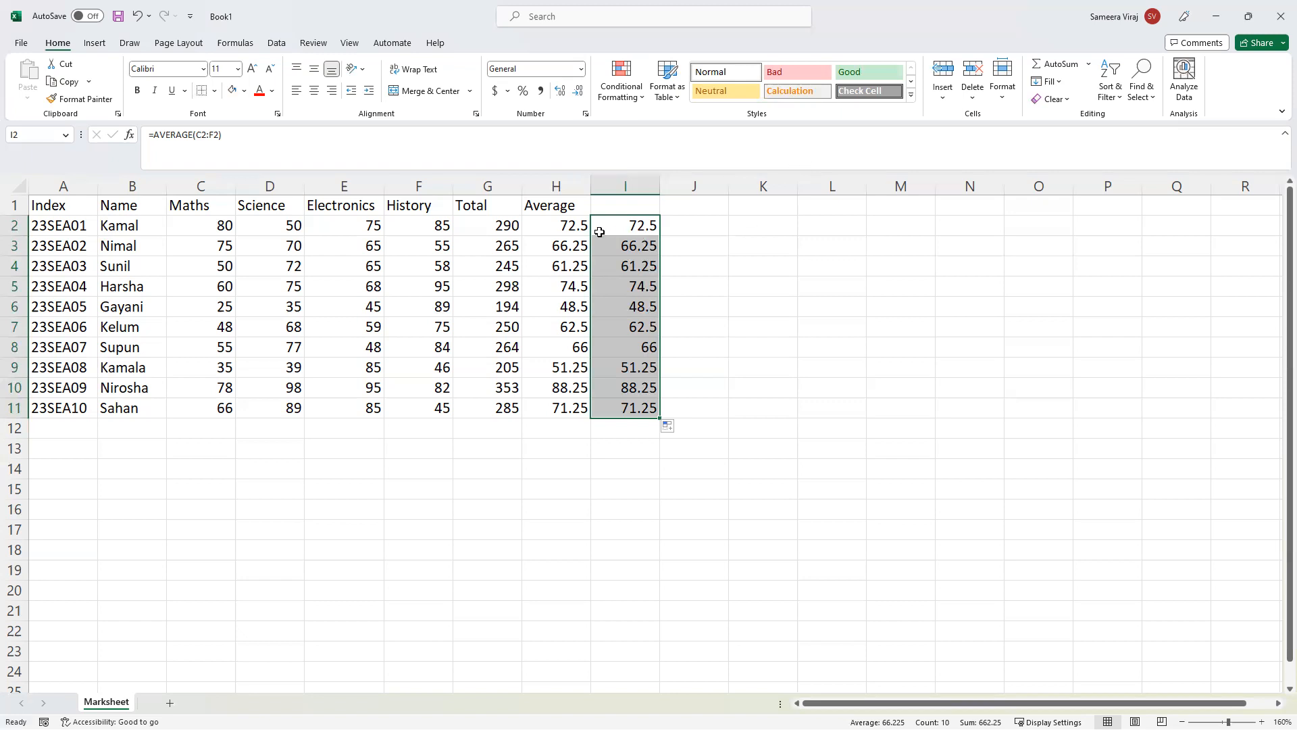
Compare the division formula in H2 and the Total formula in G2 with the AVERAGE formulas in I2 and I3.
{"action": "left_click", "coordinate": [576, 225]}
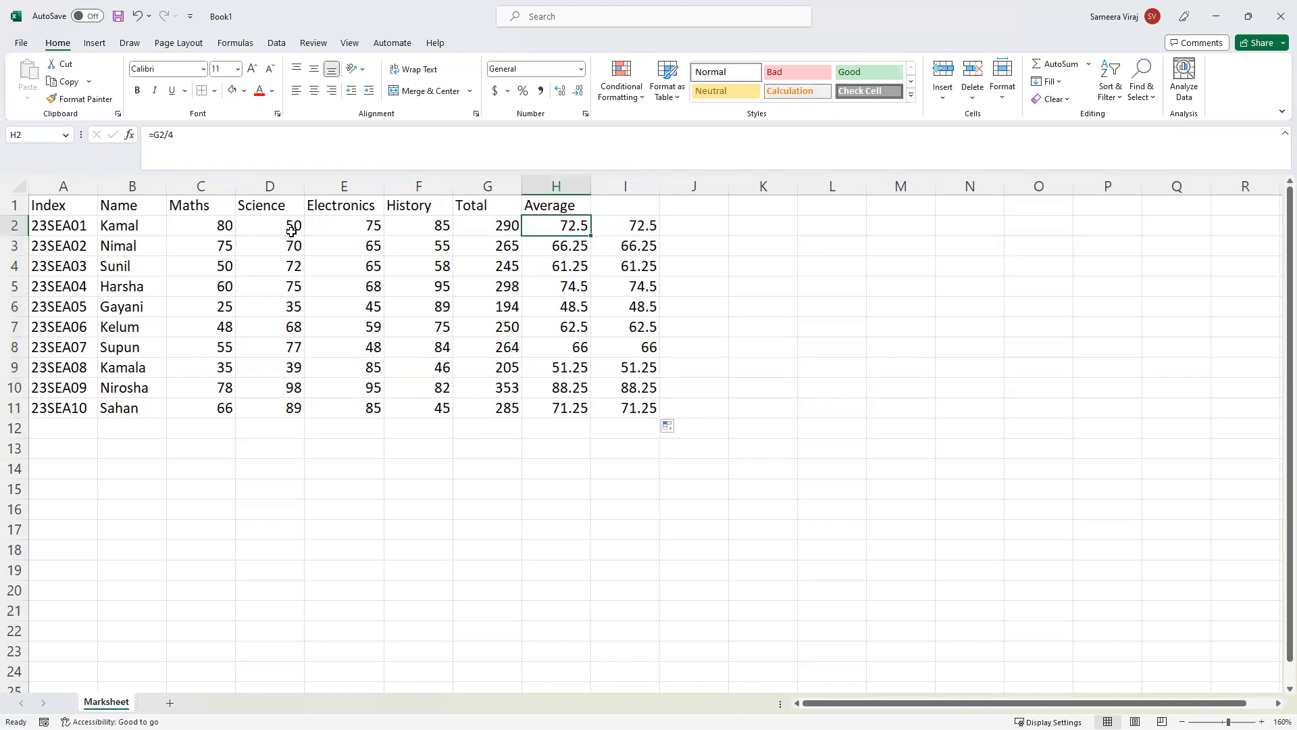
{"action": "left_click", "coordinate": [515, 231]}
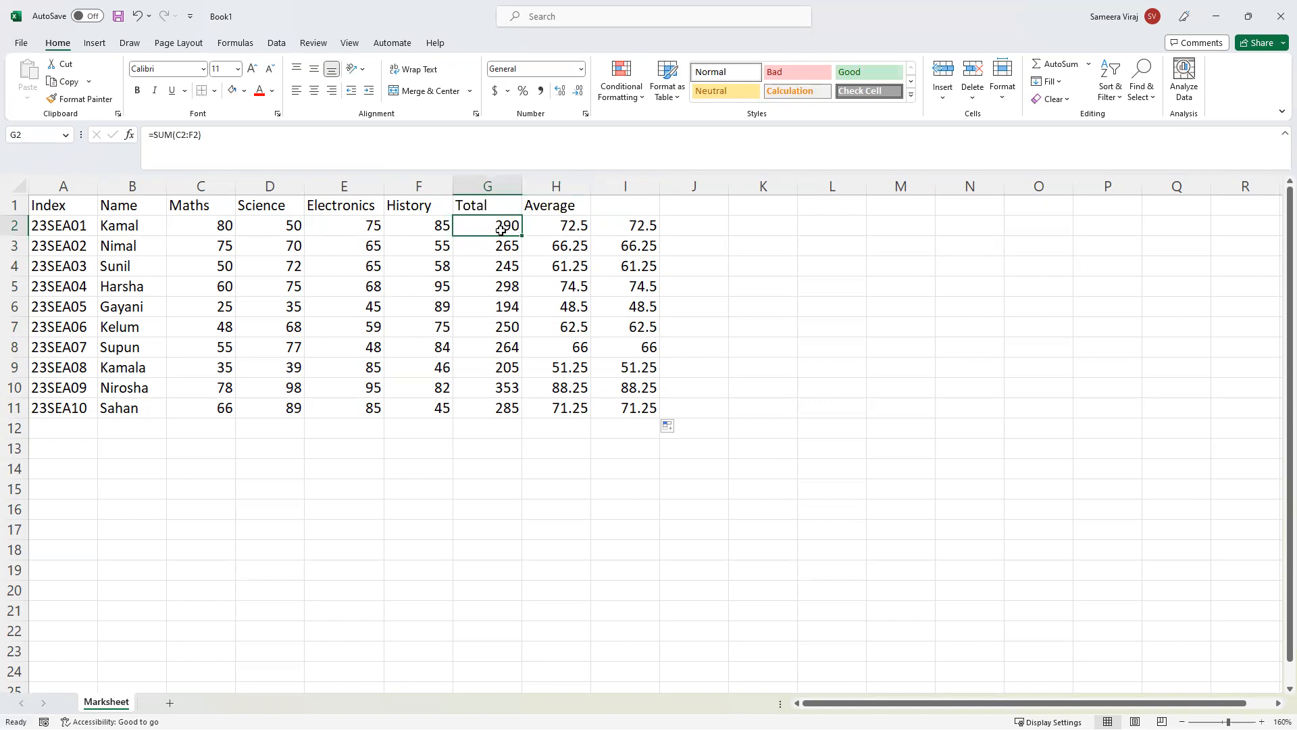
{"action": "left_click", "coordinate": [556, 227]}
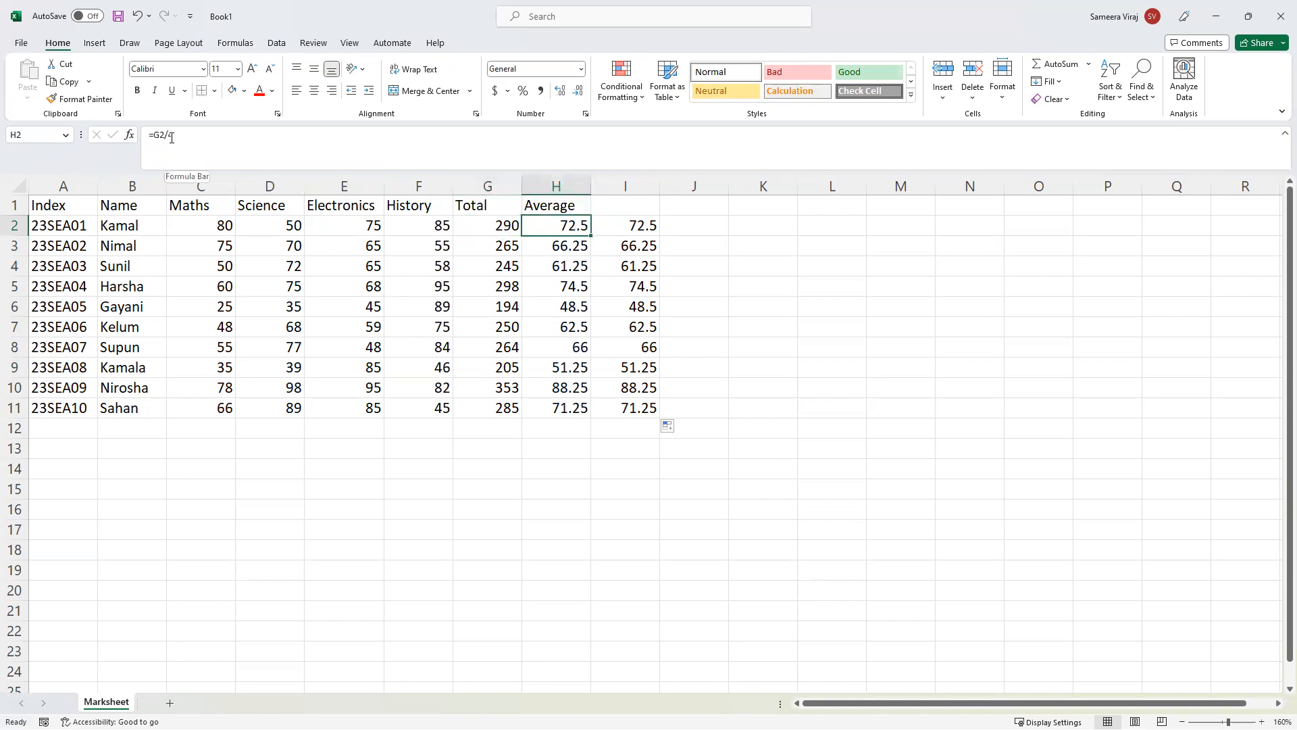
{"action": "left_click", "coordinate": [645, 233]}
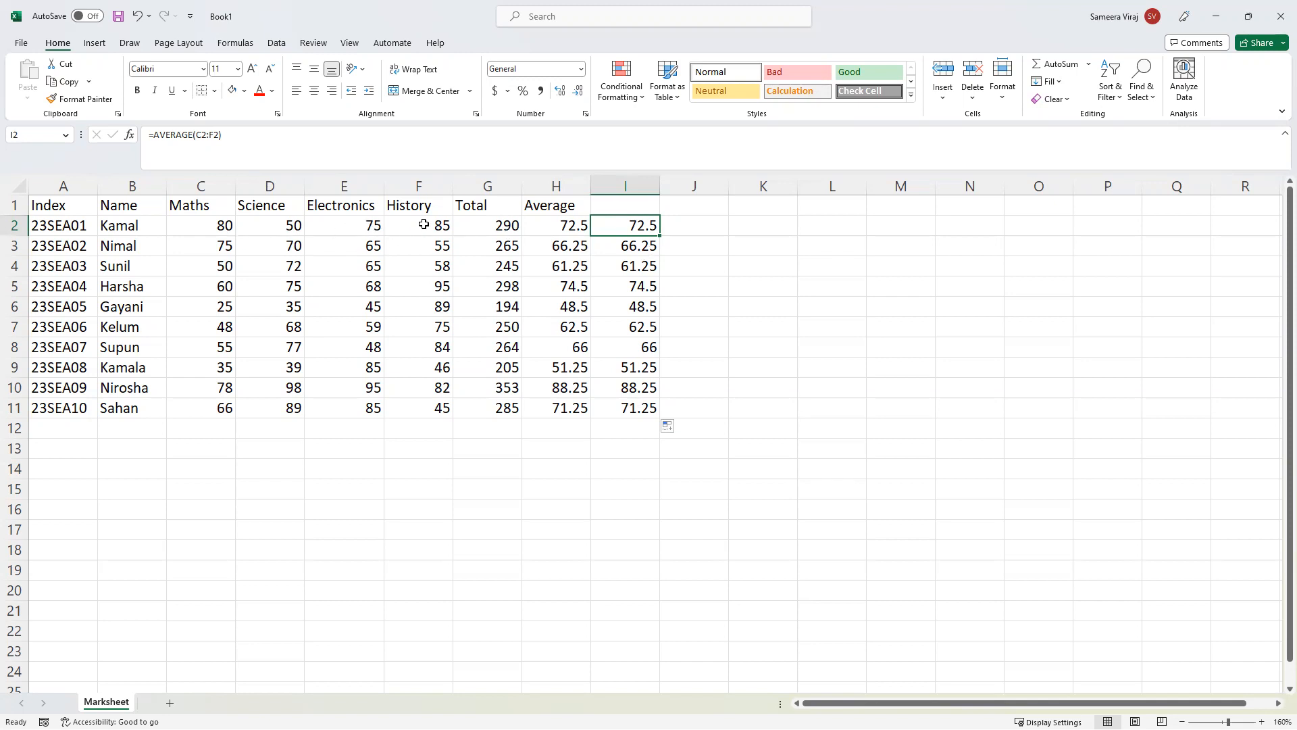
{"action": "left_click", "coordinate": [544, 225]}
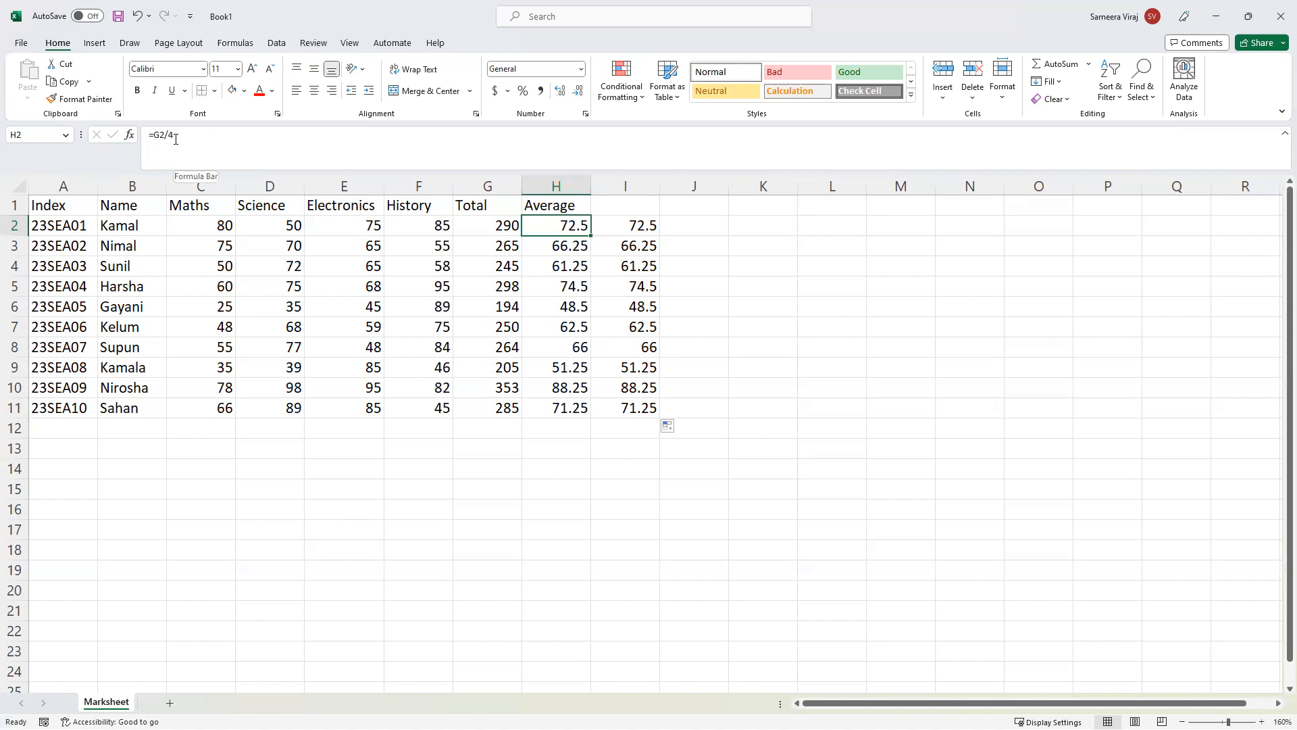
{"action": "left_click", "coordinate": [628, 225]}
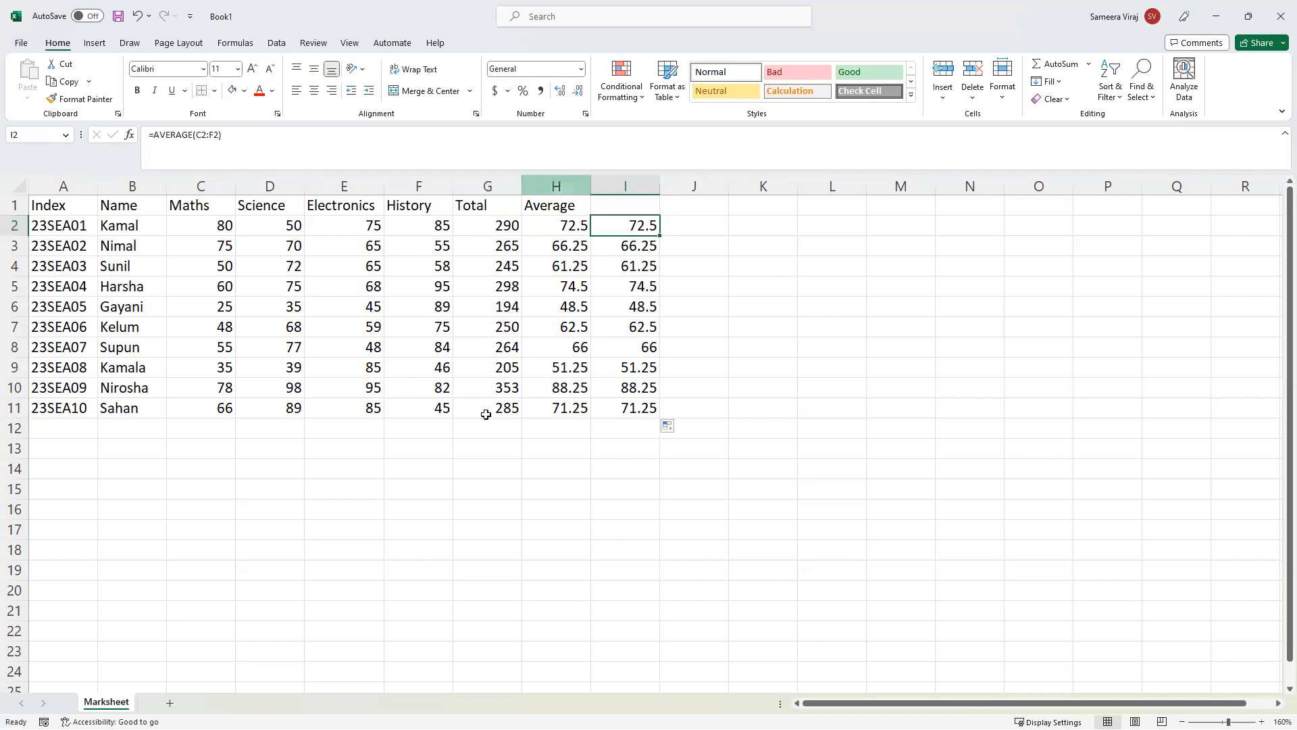
{"action": "left_click", "coordinate": [630, 254]}
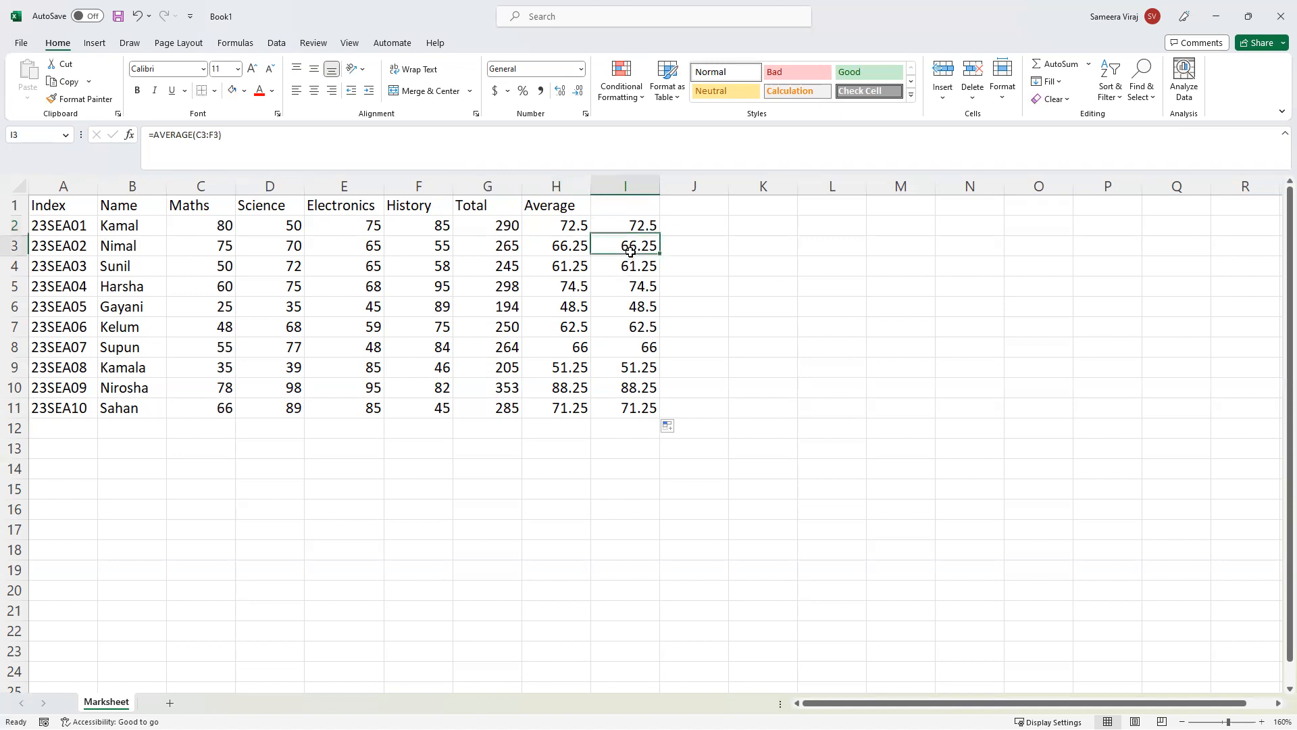
{"action": "left_click", "coordinate": [637, 229]}
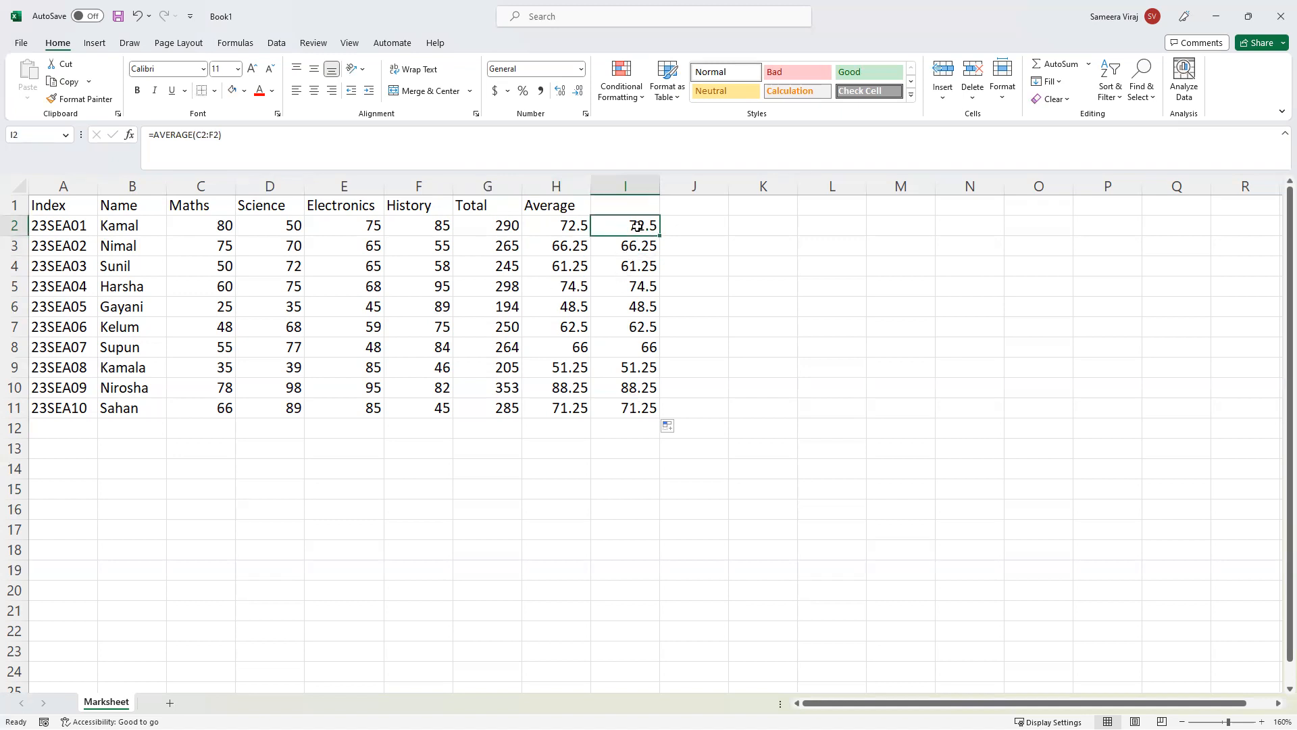
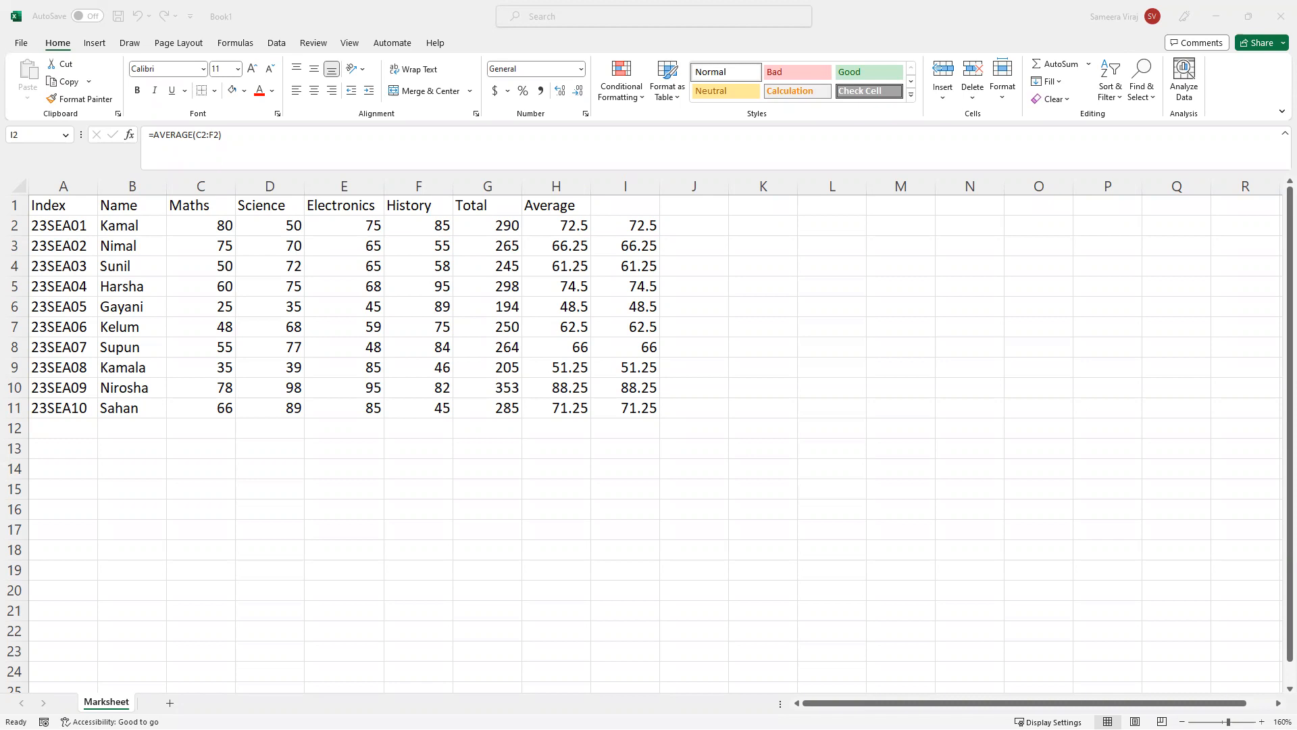
Decrease the decimals of the average in I2 so it displays as a whole number.
{"action": "left_click", "coordinate": [673, 231]}
{"action": "left_click", "coordinate": [704, 222]}
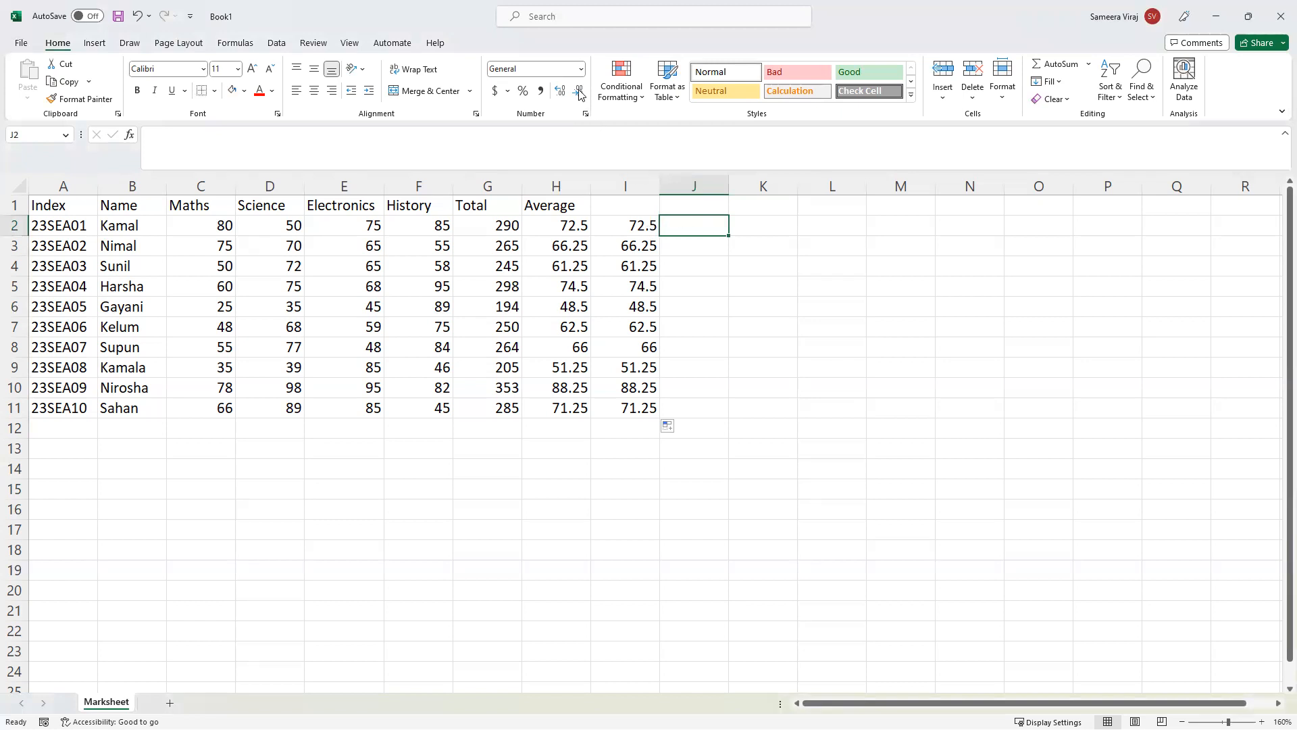
{"action": "left_click", "coordinate": [625, 226]}
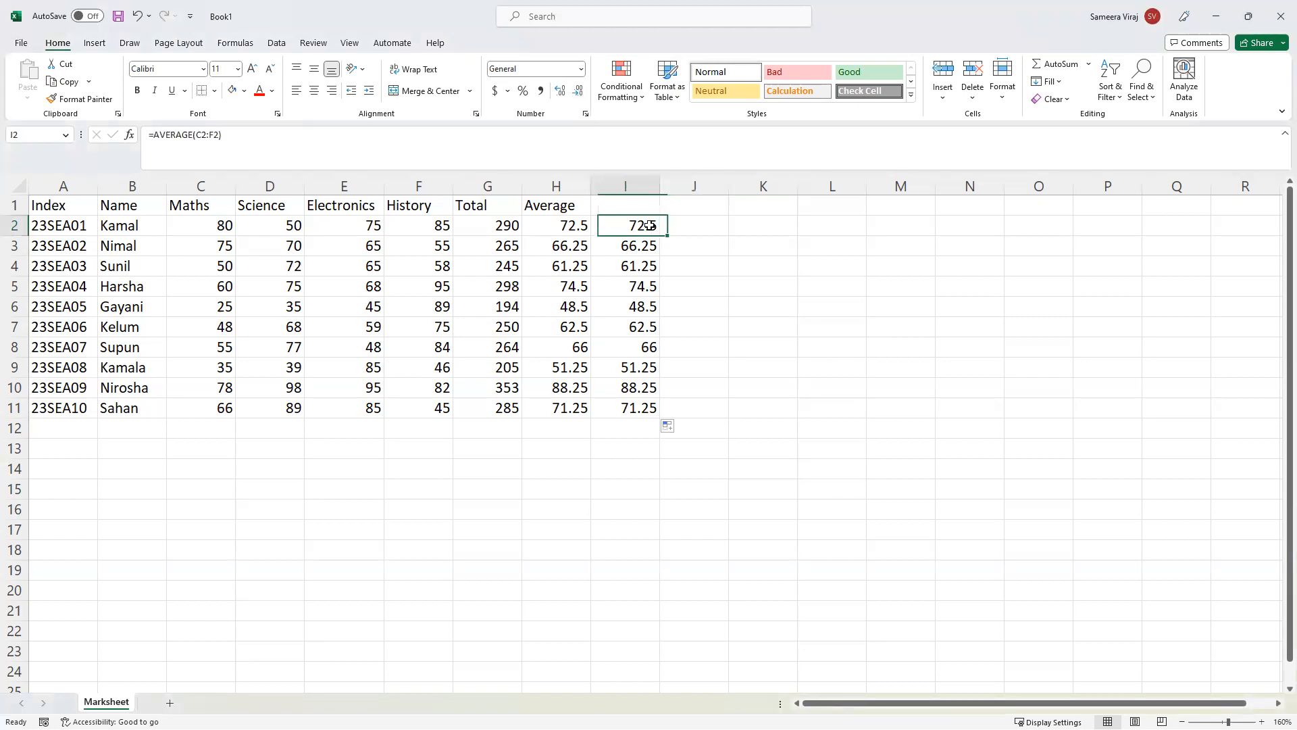
{"action": "left_click", "coordinate": [580, 92]}
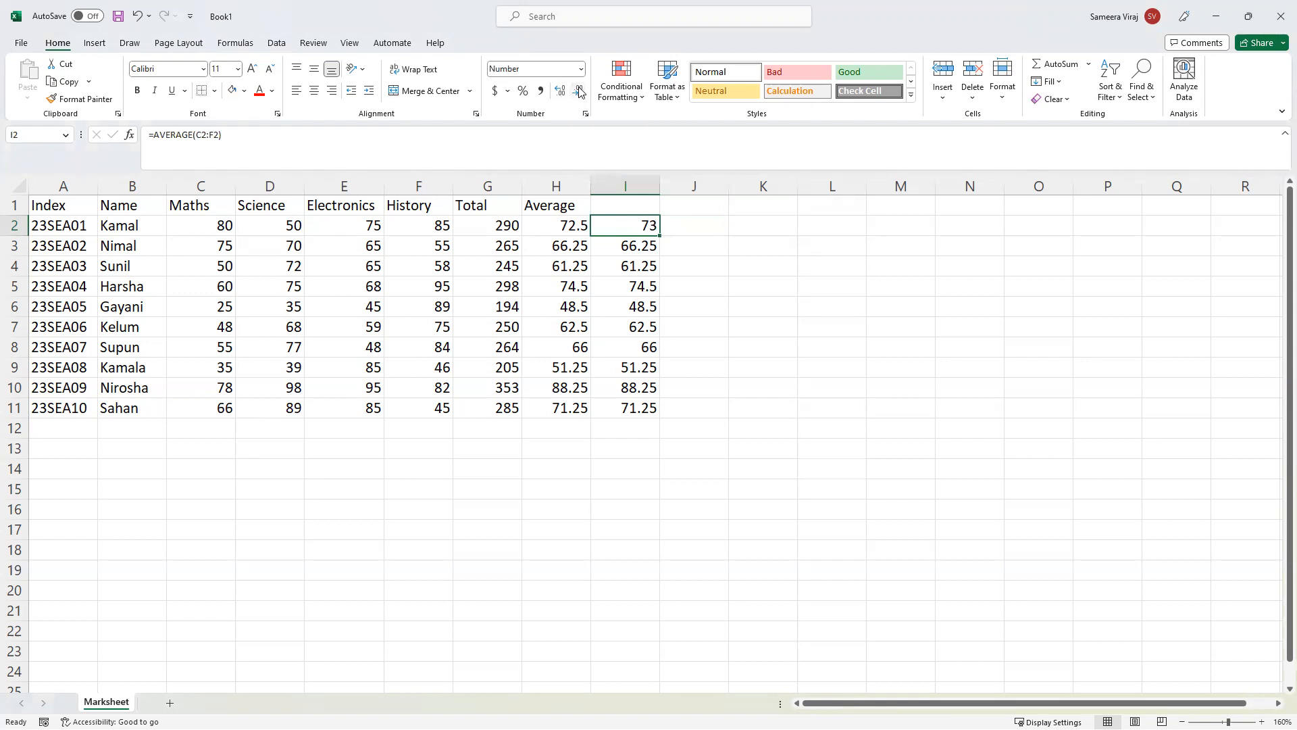
{"action": "left_click", "coordinate": [643, 248]}
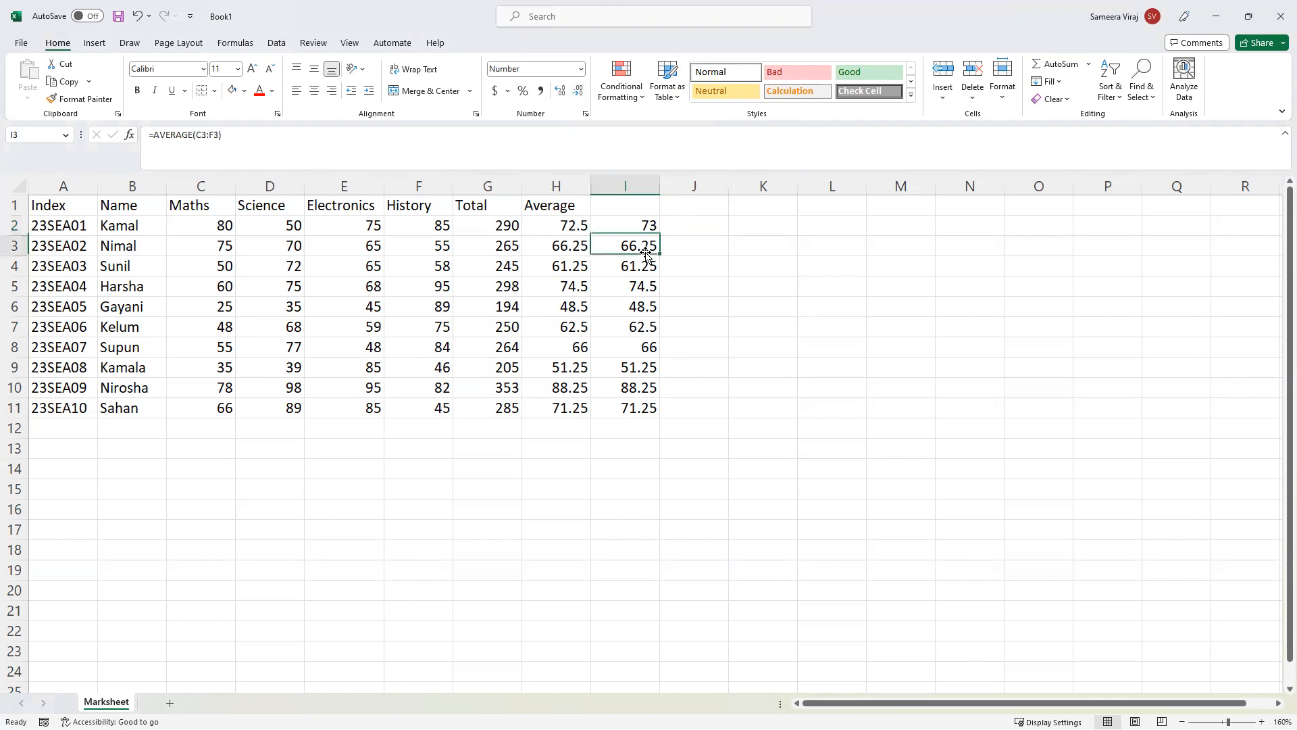
{"action": "left_click", "coordinate": [638, 227]}
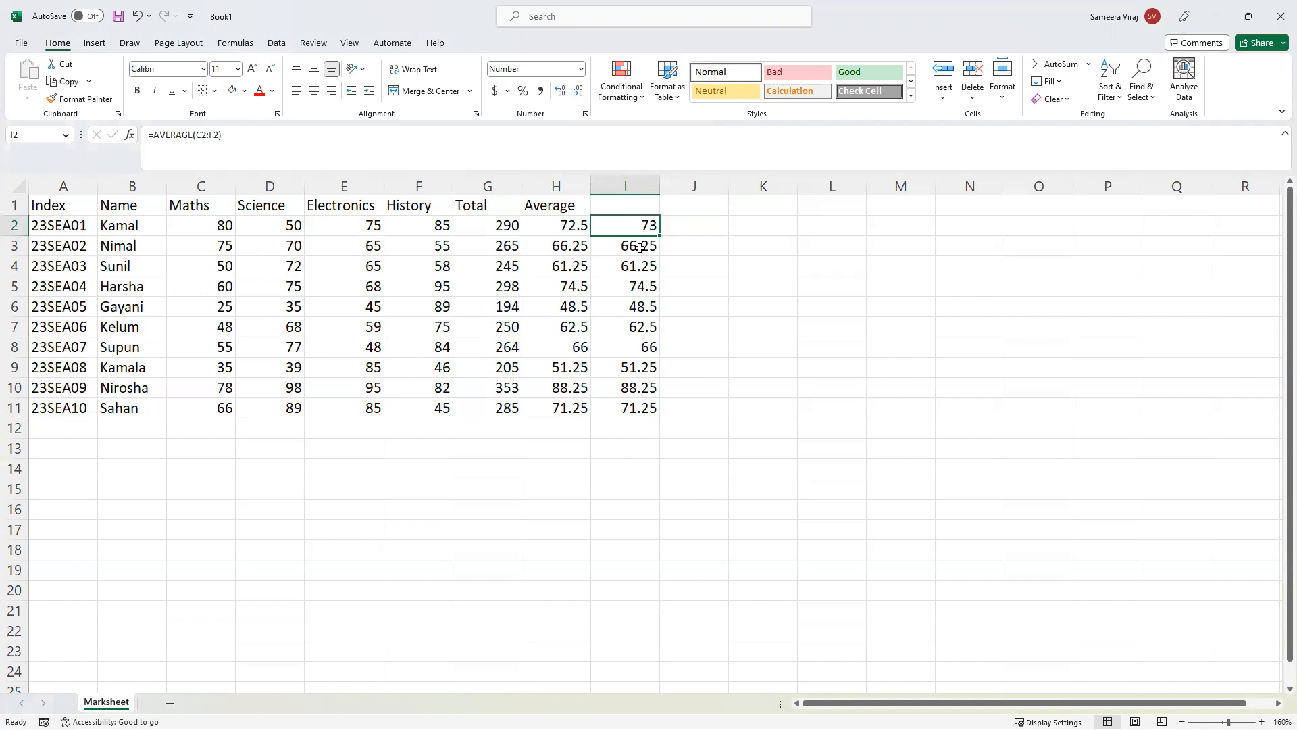
{"action": "left_click", "coordinate": [650, 178]}
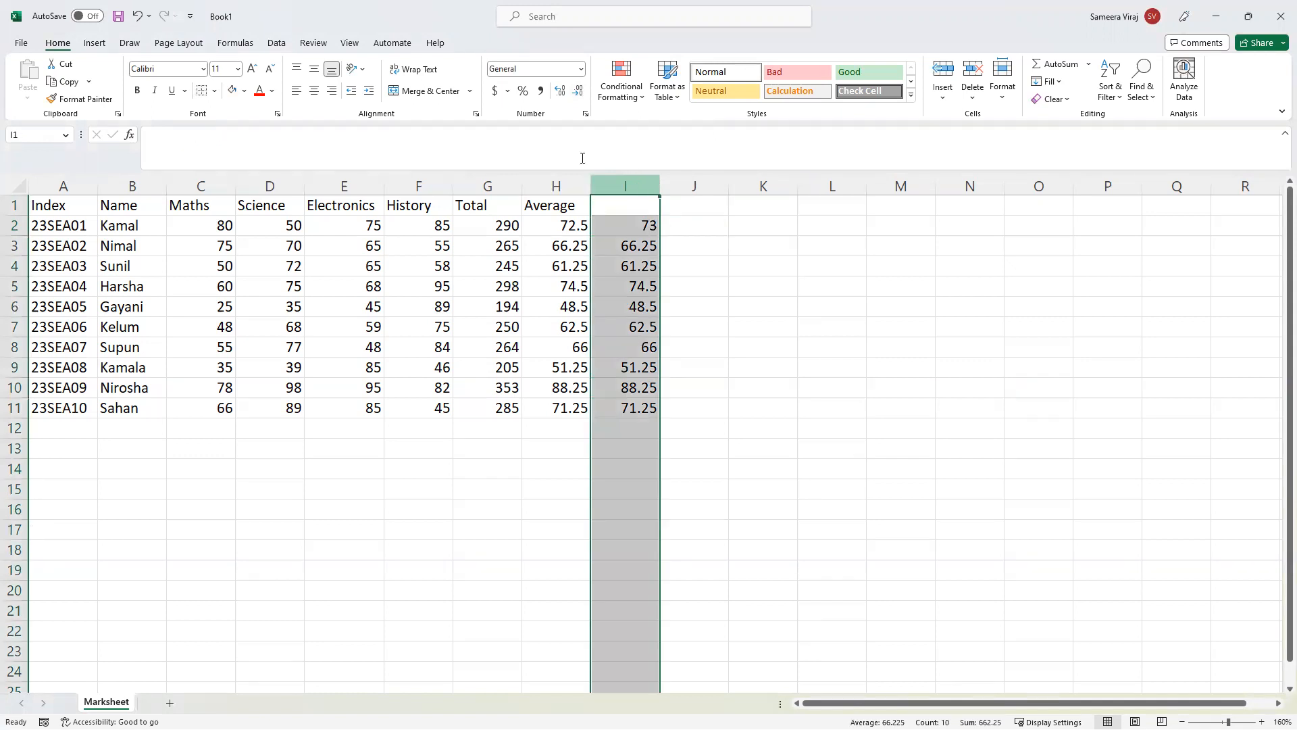
{"action": "left_click", "coordinate": [631, 205]}
{"action": "left_click", "coordinate": [625, 187]}
{"action": "left_click", "coordinate": [619, 210]}
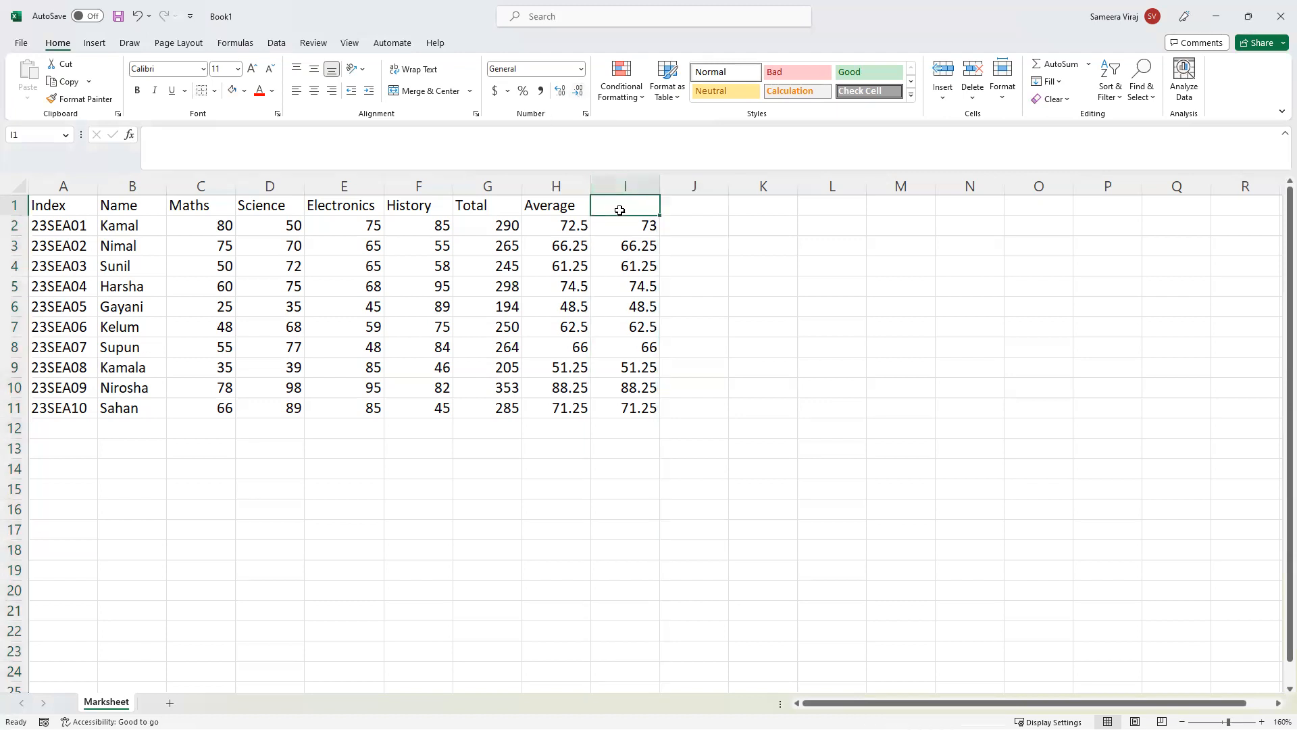
{"action": "left_click", "coordinate": [624, 228]}
{"action": "left_click_drag", "start_coordinate": [623, 228], "coordinate": [630, 399]}
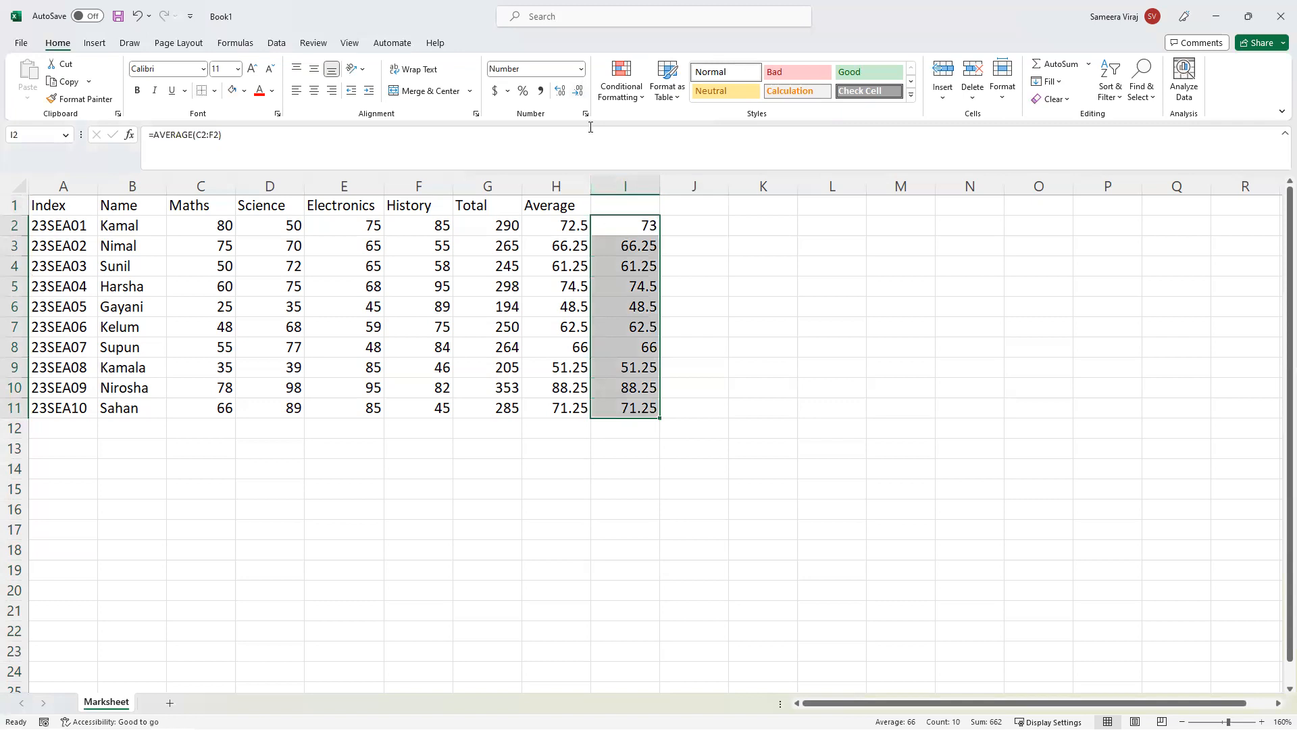
{"action": "left_click", "coordinate": [643, 278]}
{"action": "left_click", "coordinate": [646, 231]}
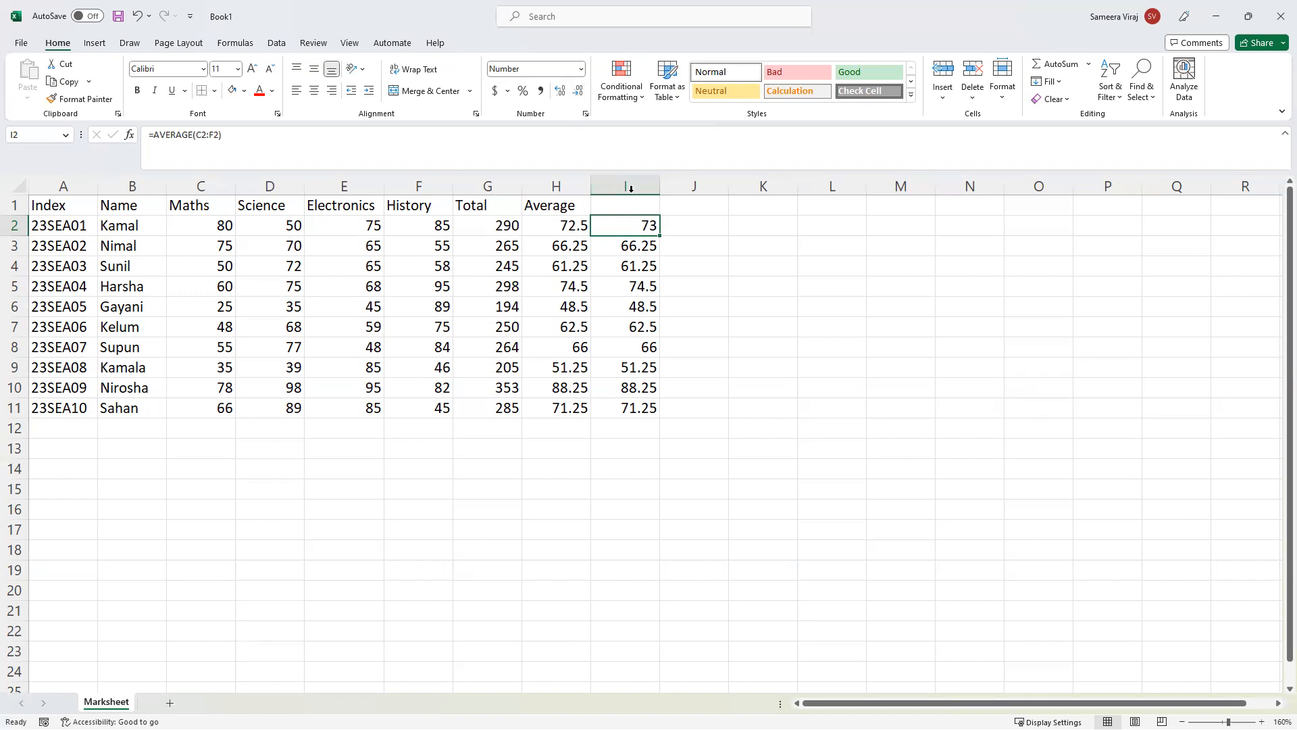
Undo the decimal-place reduction on the average in I2.
{"action": "left_click", "coordinate": [639, 242]}
{"action": "left_click", "coordinate": [647, 223]}
{"action": "key", "text": "ctrl+z"}
{"action": "left_click", "coordinate": [674, 227]}
{"action": "left_click", "coordinate": [646, 227]}
{"action": "left_click", "coordinate": [674, 225]}
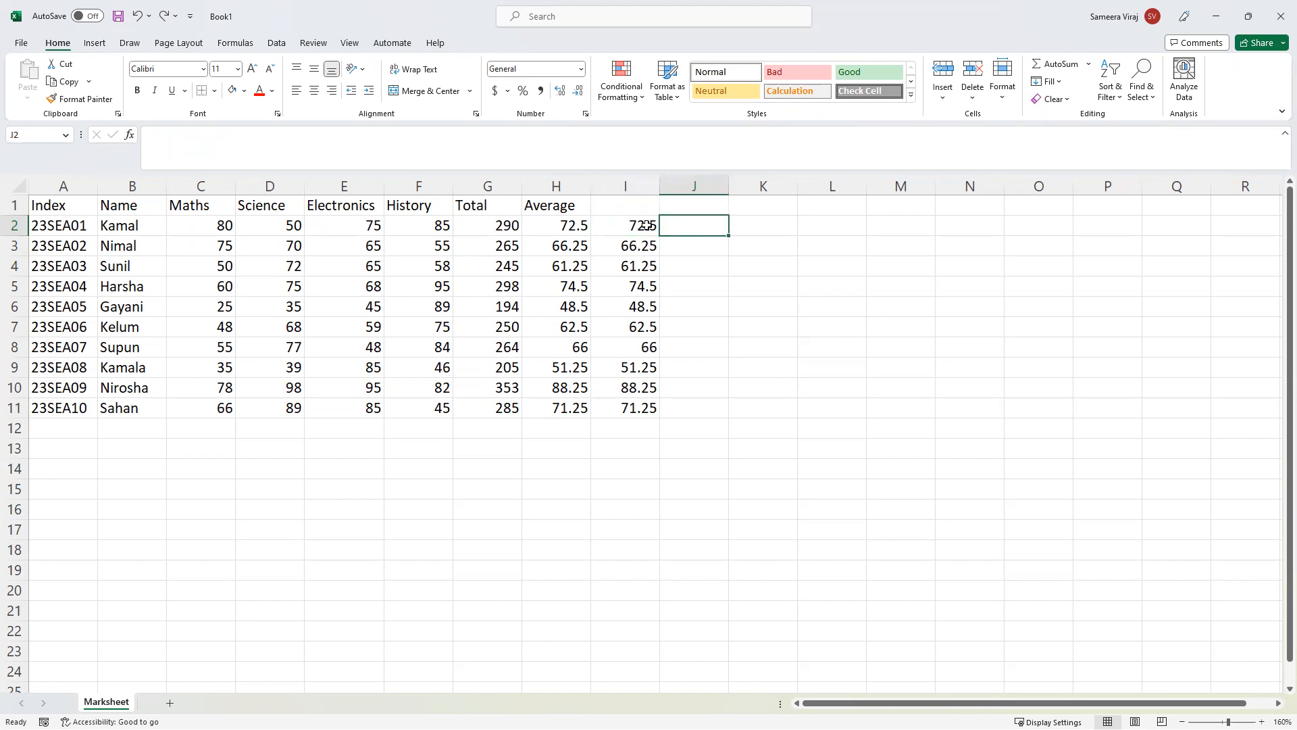
{"action": "left_click", "coordinate": [654, 227]}
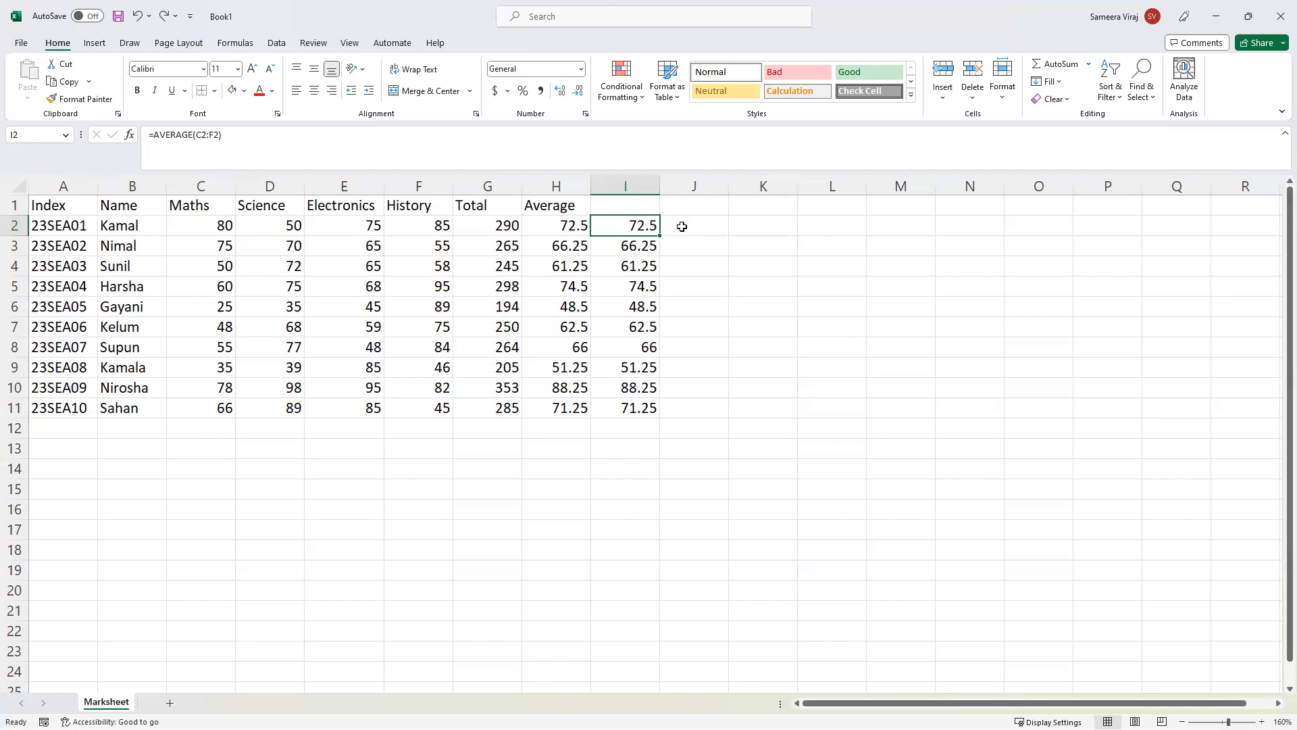
{"action": "left_click", "coordinate": [682, 226]}
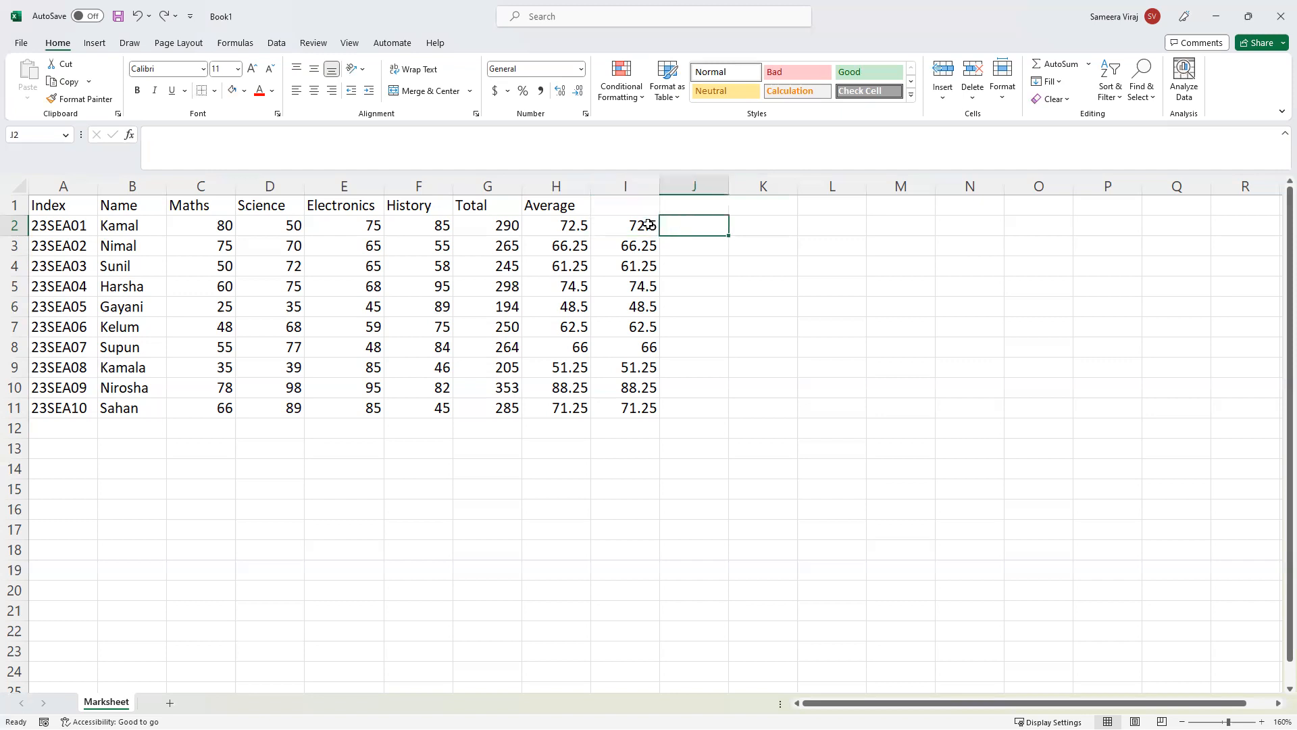
{"action": "left_click", "coordinate": [649, 225]}
{"action": "left_click", "coordinate": [685, 231]}
{"action": "left_click", "coordinate": [647, 228]}
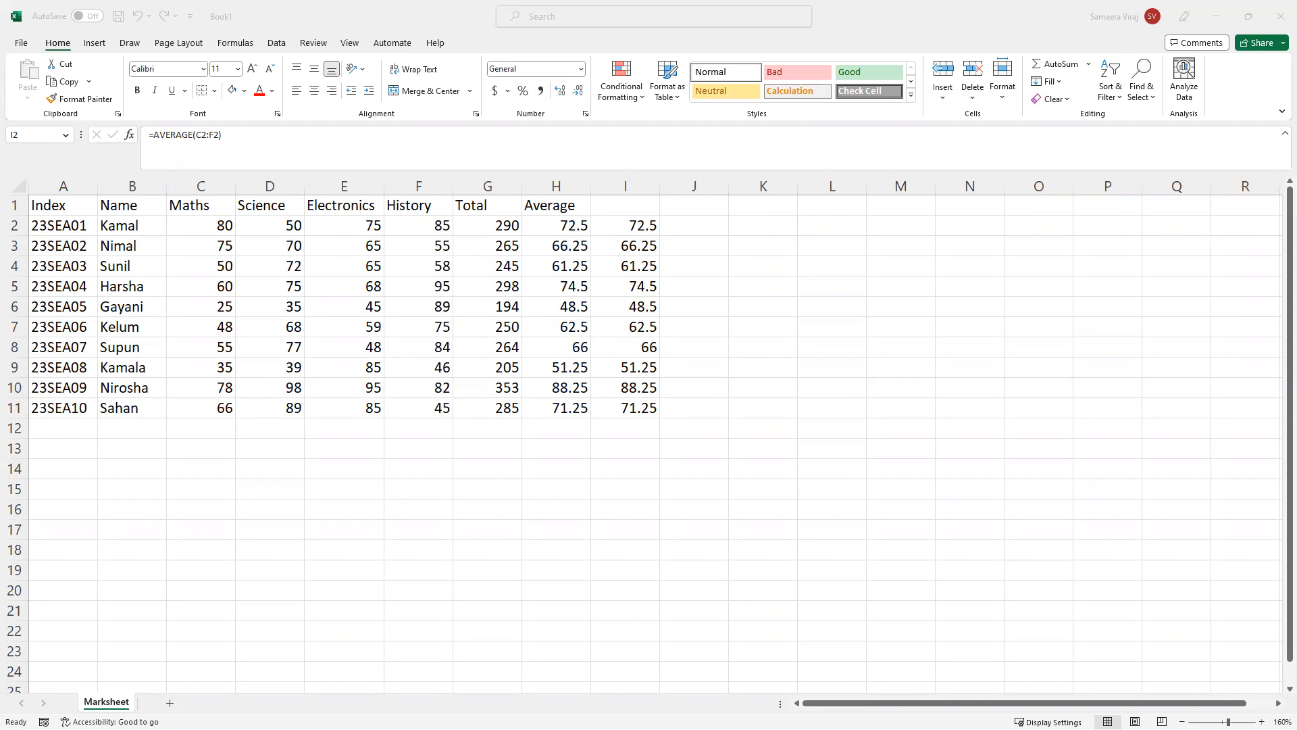
{"action": "left_click", "coordinate": [643, 221]}
{"action": "left_click", "coordinate": [641, 248]}
{"action": "left_click", "coordinate": [642, 268]}
{"action": "left_click", "coordinate": [647, 223]}
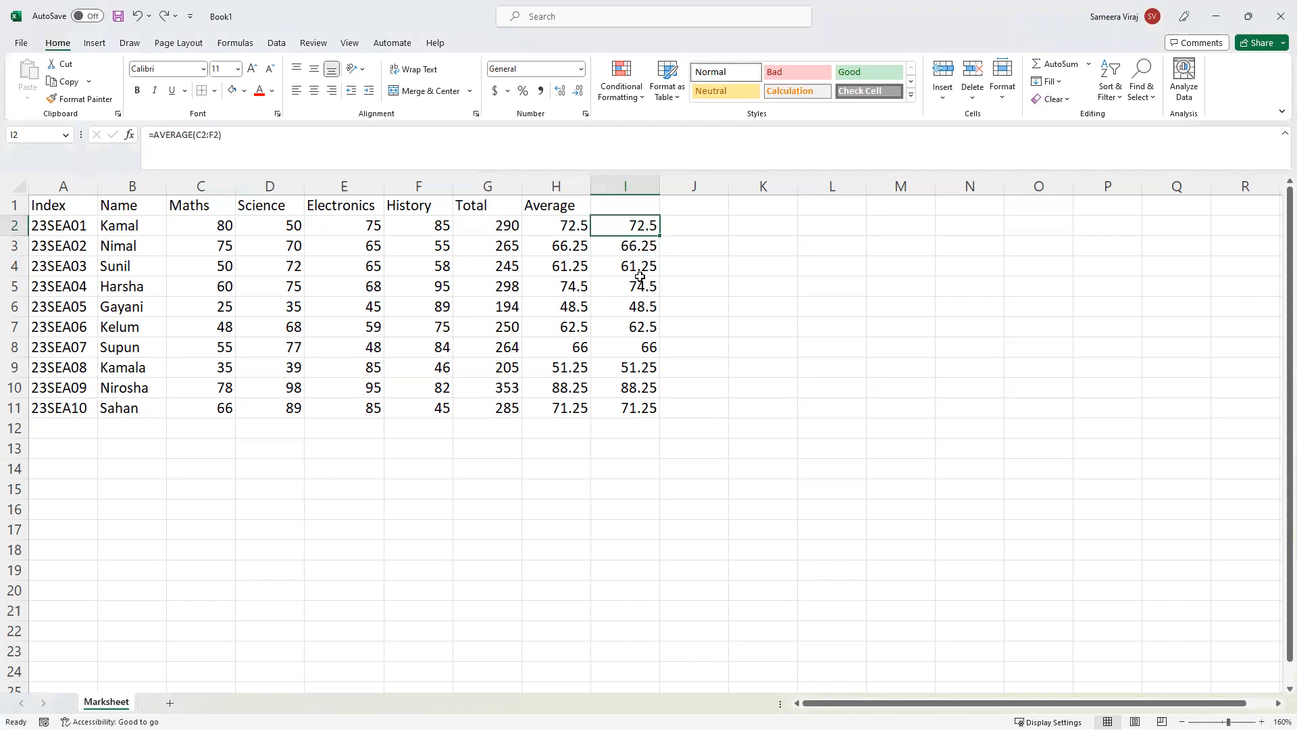
{"action": "left_click", "coordinate": [645, 250]}
{"action": "left_click", "coordinate": [649, 268]}
{"action": "left_click", "coordinate": [642, 232]}
Enter =ROUNDUP(I2,0) in J2 to round the first student's average up to a whole number, and check the formula.
{"action": "left_click", "coordinate": [705, 231]}
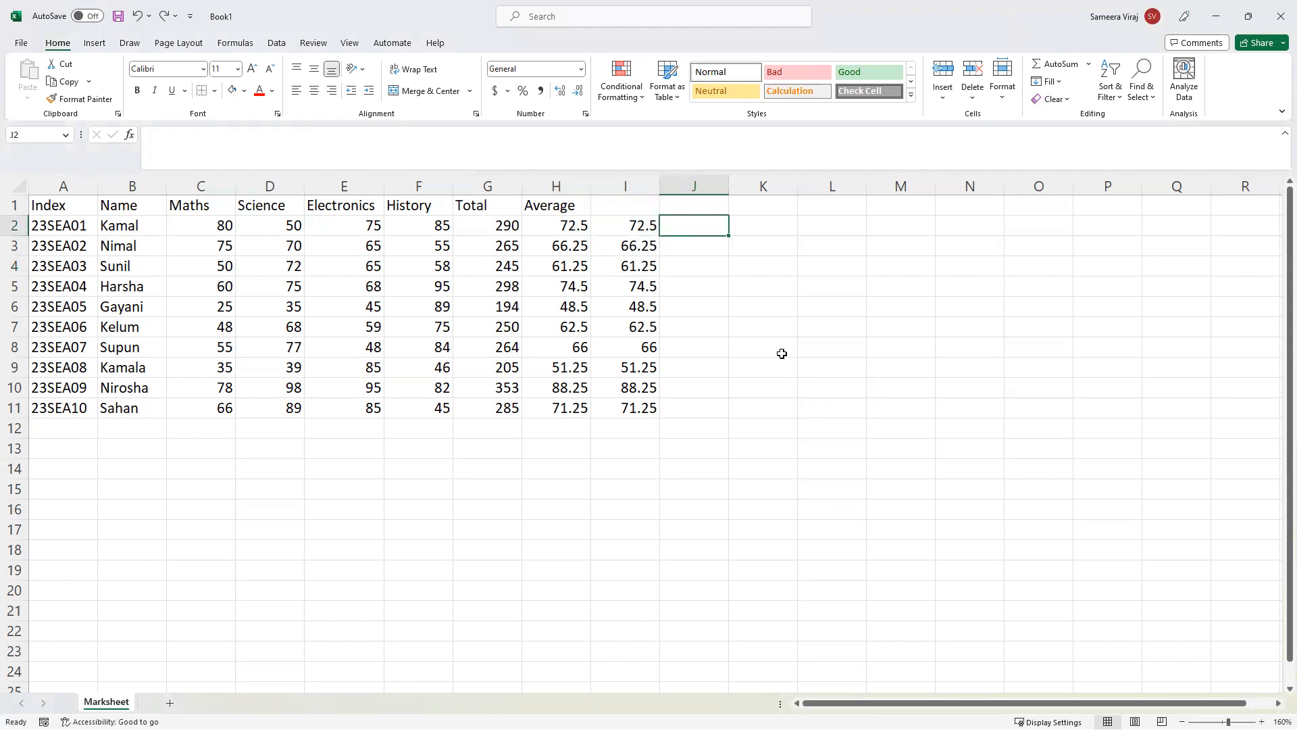
{"action": "type", "text": "="}
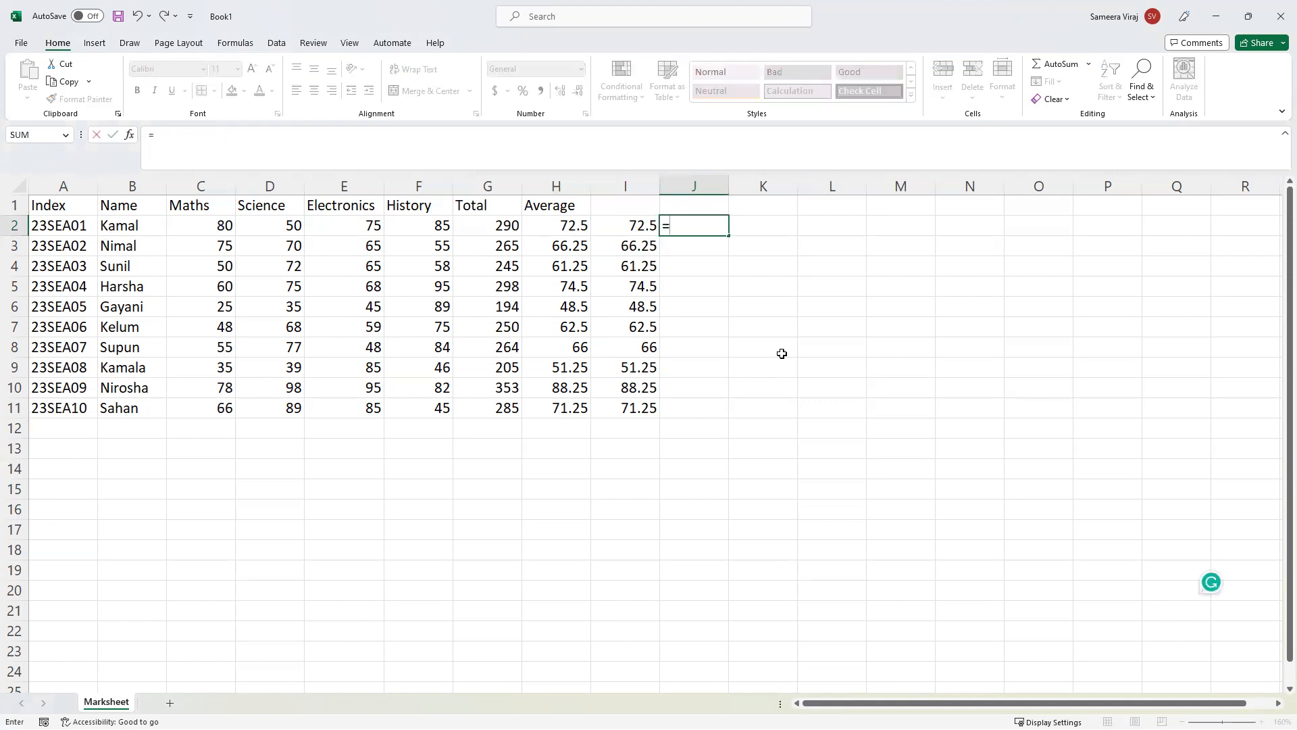
{"action": "type", "text": "roun"}
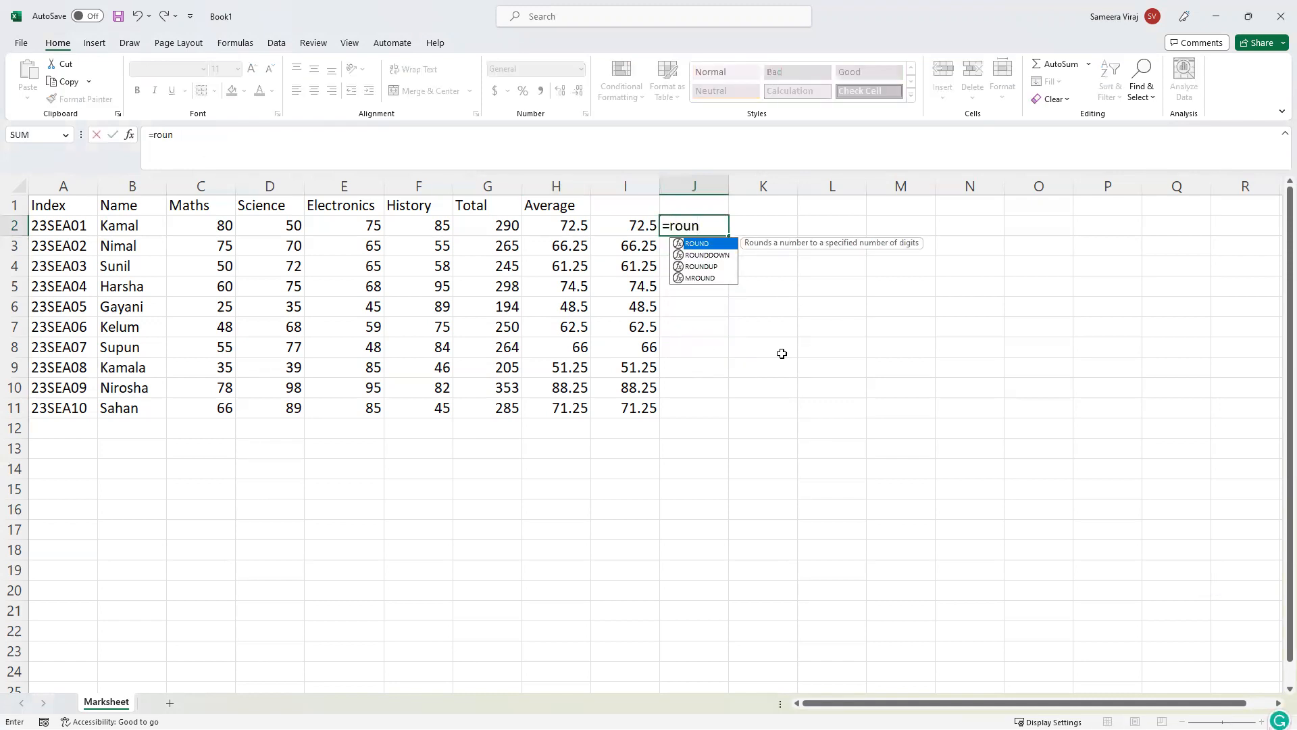
{"action": "left_click", "coordinate": [707, 267]}
{"action": "double_click", "coordinate": [708, 268]}
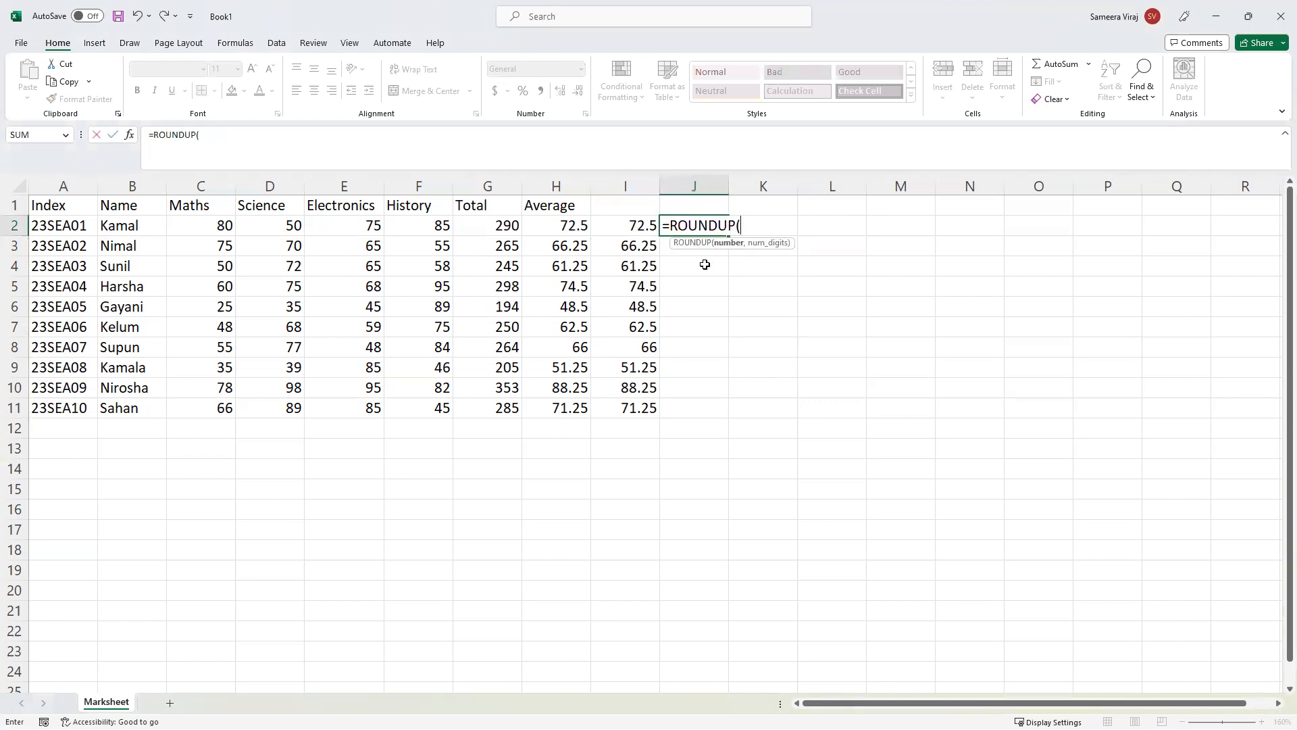
{"action": "left_click", "coordinate": [636, 227]}
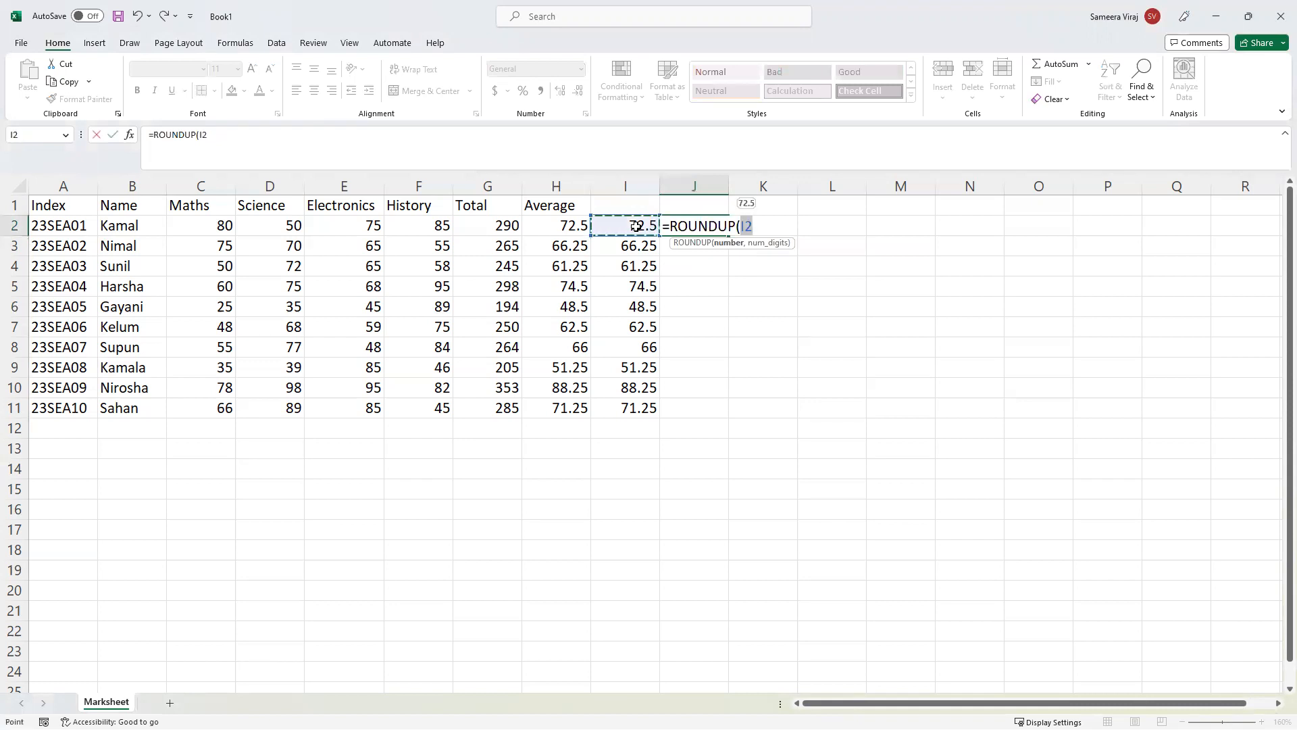
{"action": "type", "text": ","}
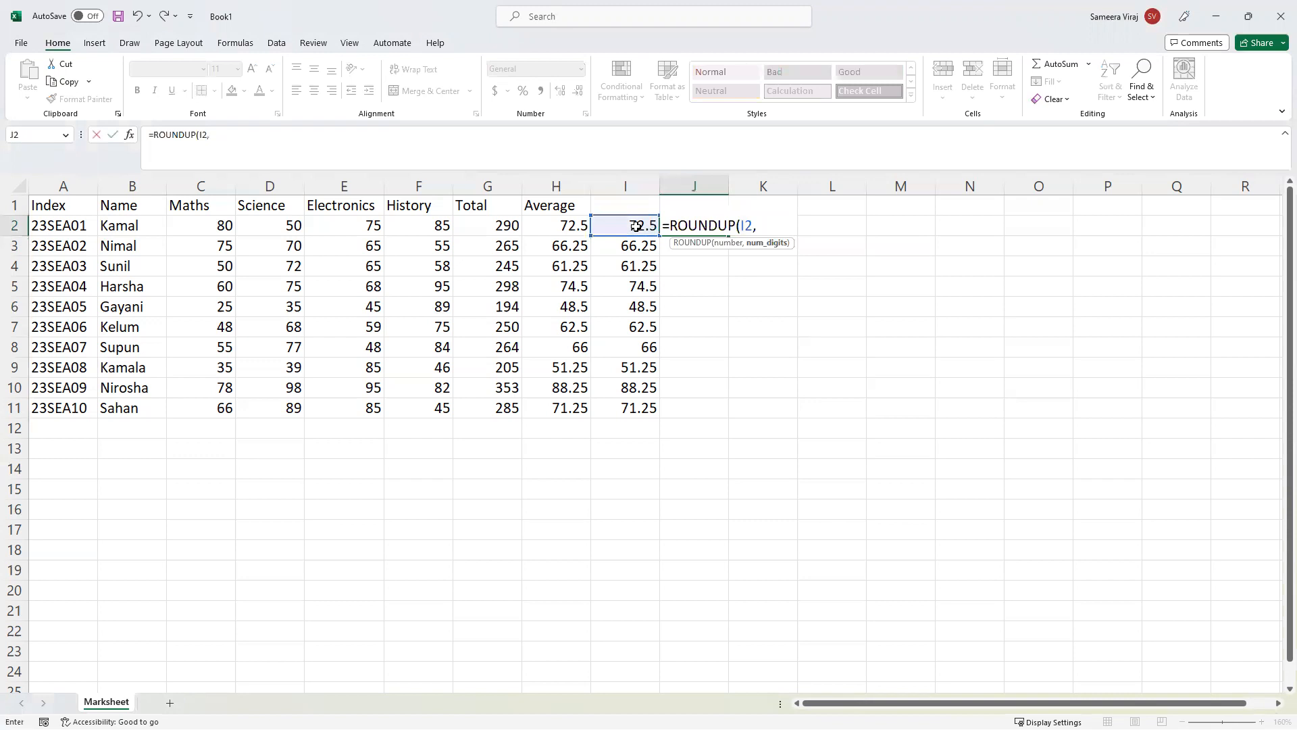
{"action": "type", "text": "0)"}
{"action": "key", "text": "Return"}
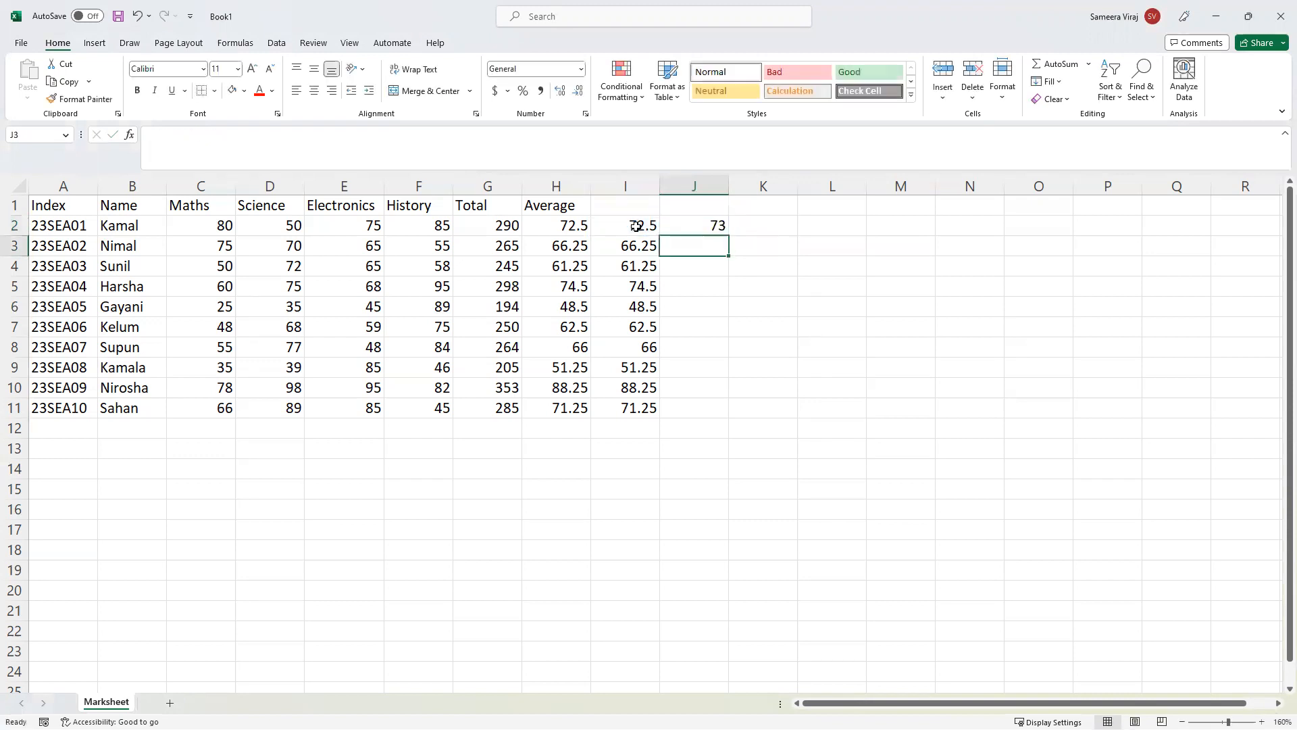
{"action": "left_click", "coordinate": [718, 223]}
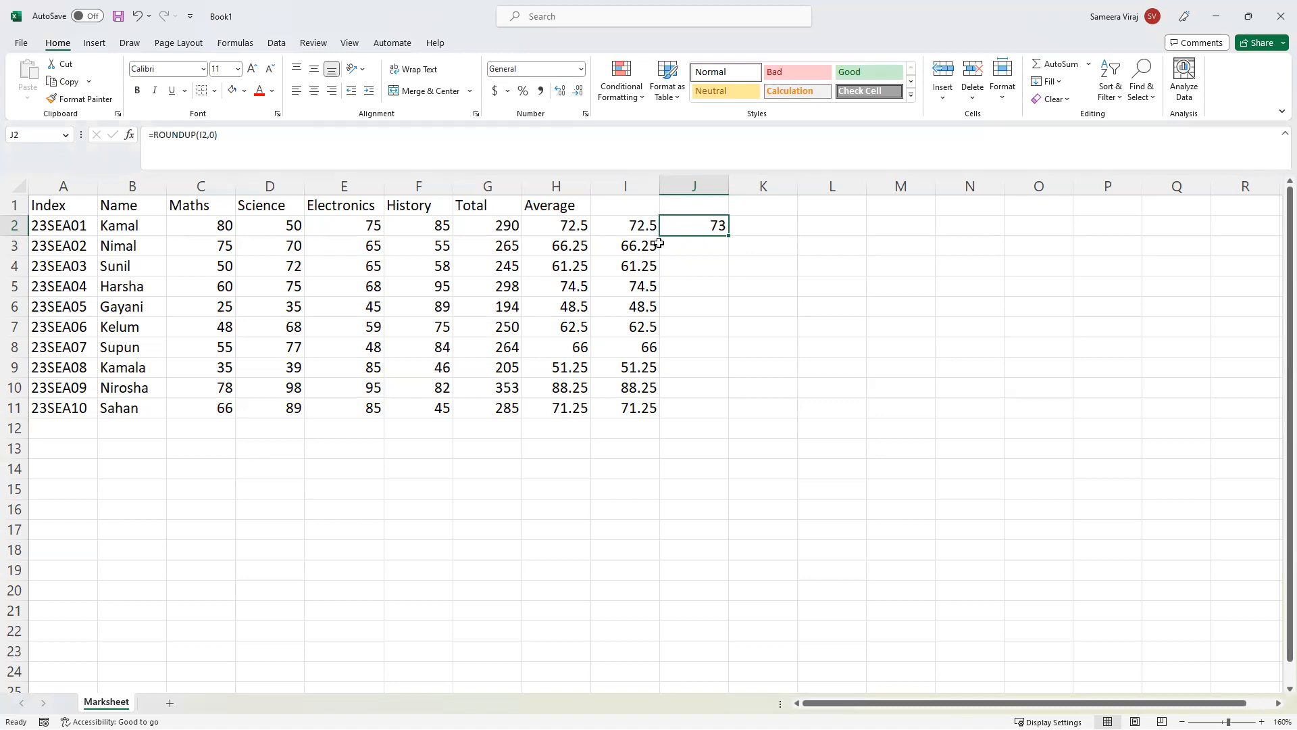
{"action": "left_click", "coordinate": [640, 229]}
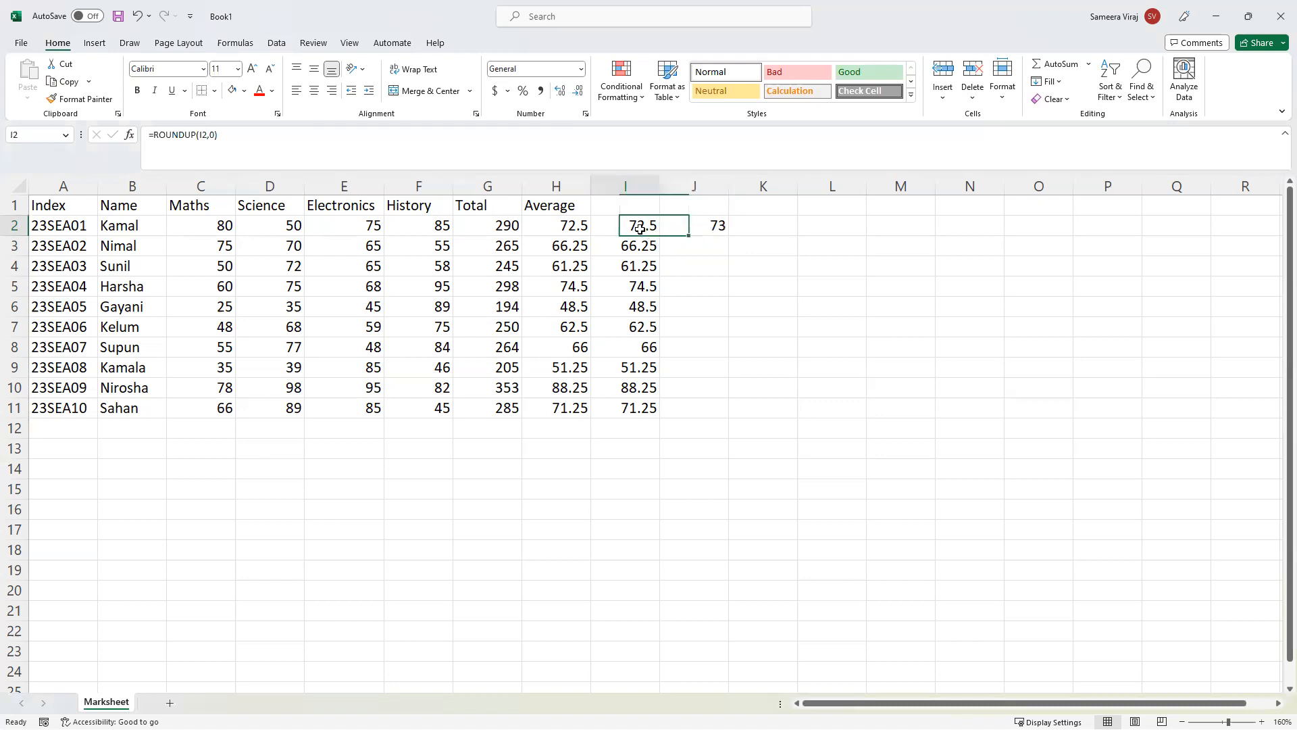
{"action": "left_click", "coordinate": [682, 227]}
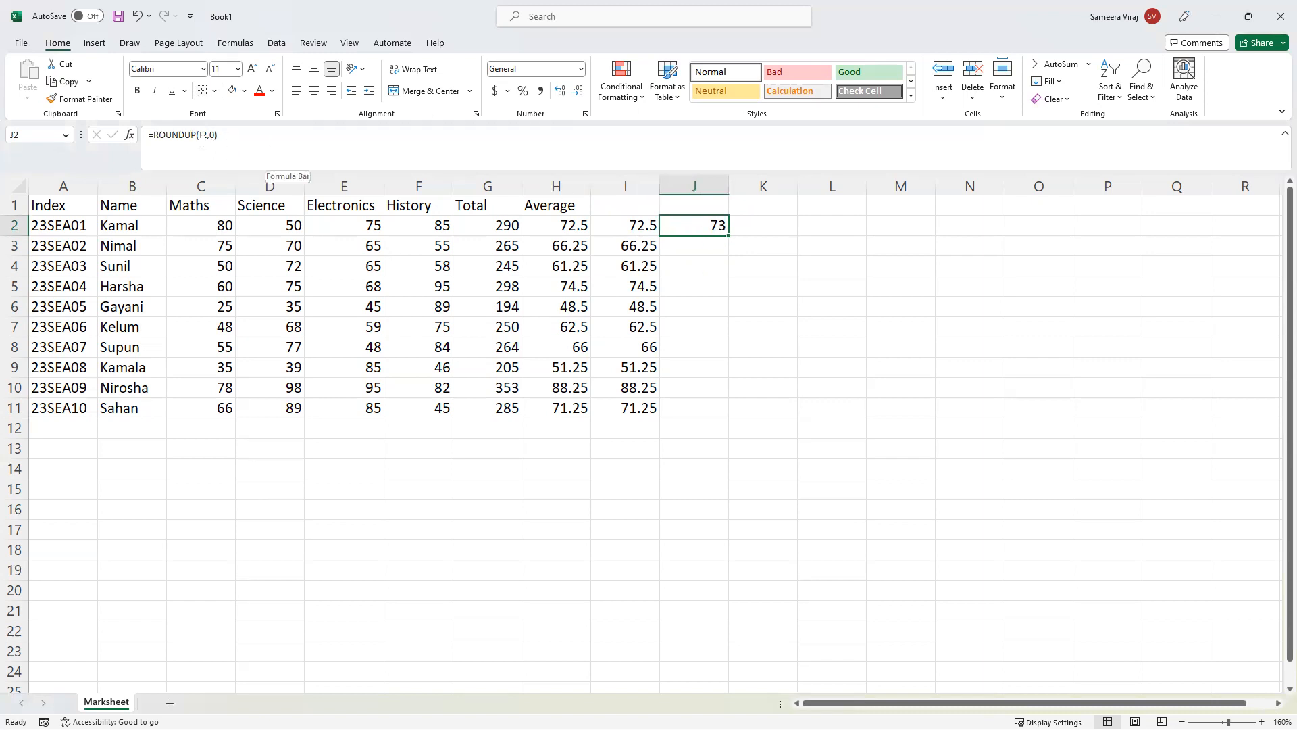
Nest the average in I2 inside a round-up function so the formula reads =ROUNDUP(AVERAGE(C2:F2),0).
{"action": "left_click", "coordinate": [648, 228]}
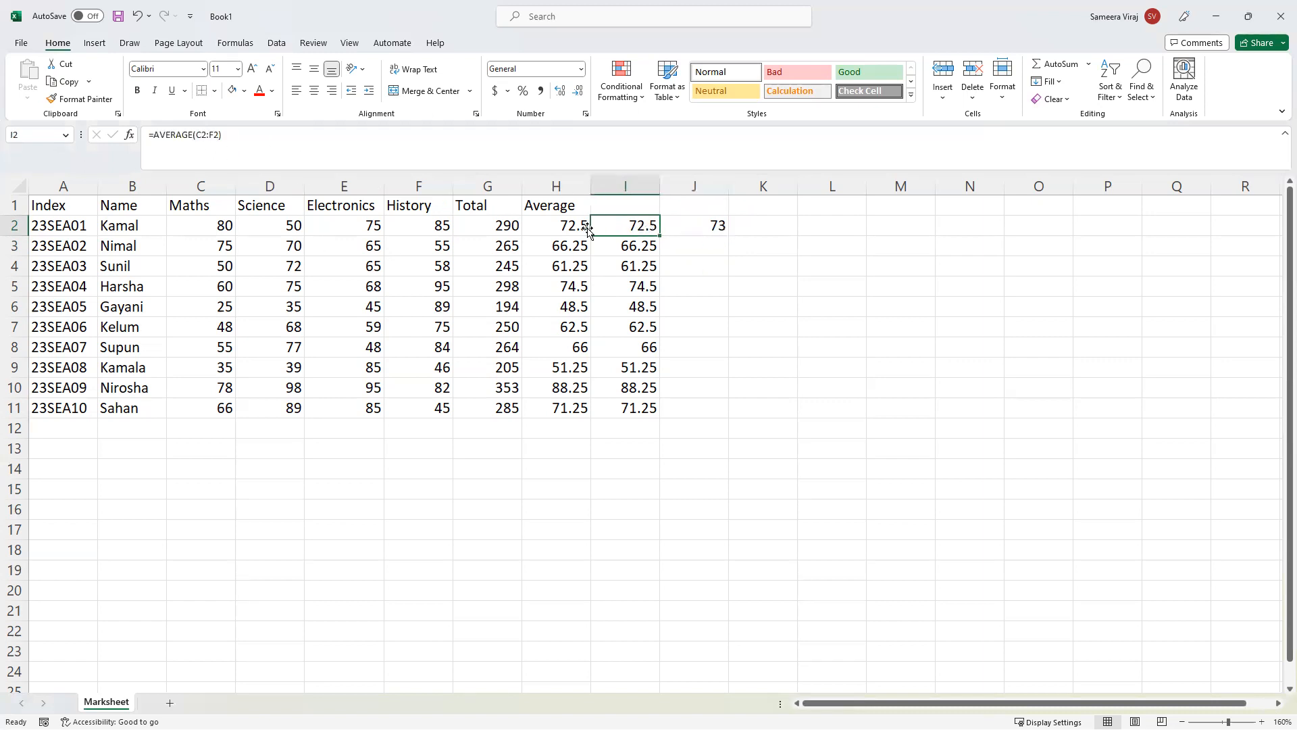
{"action": "left_click", "coordinate": [155, 139]}
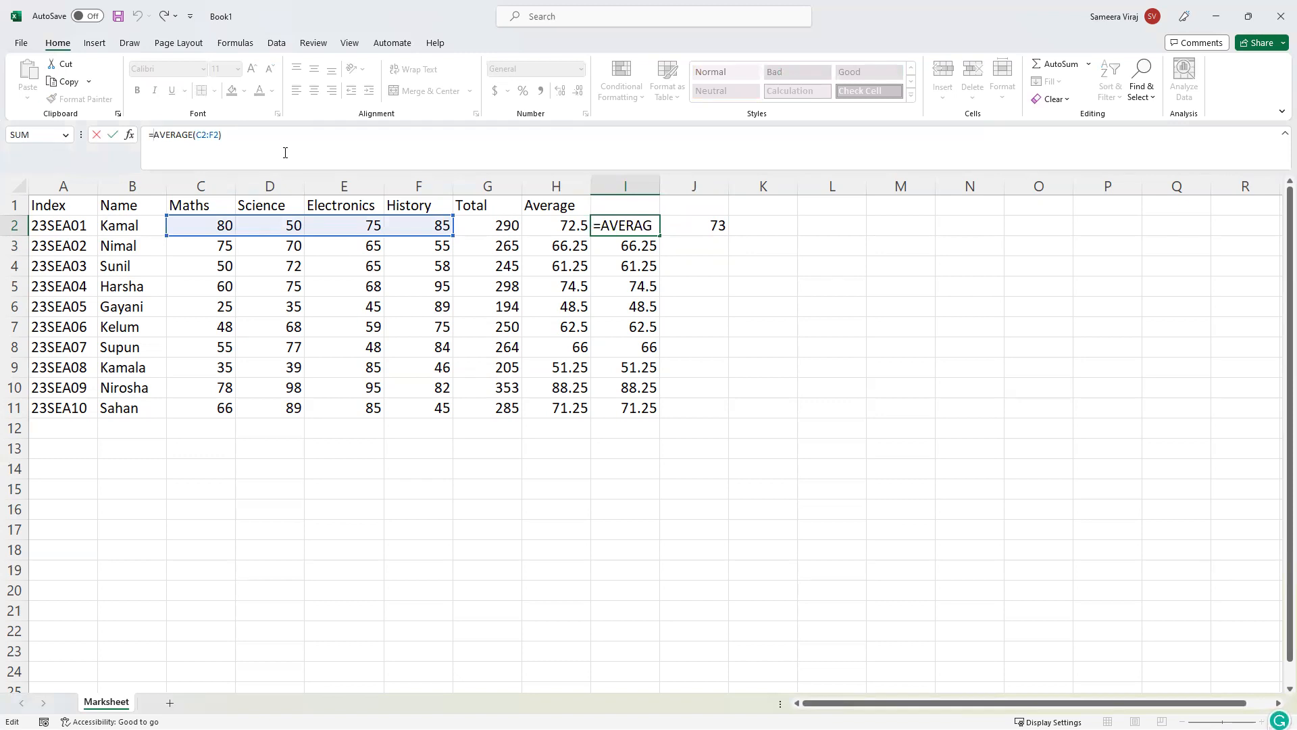
{"action": "type", "text": "rao"}
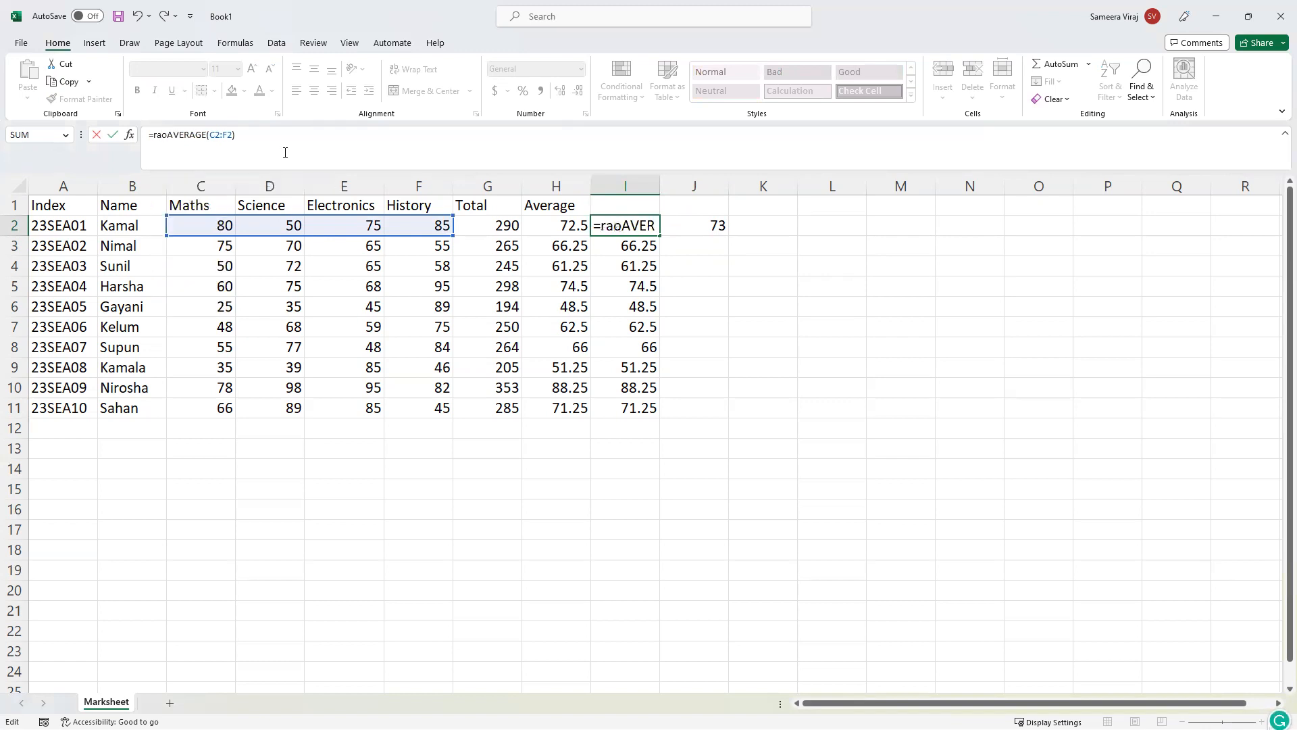
{"action": "key", "text": "BackSpace"}
{"action": "key", "text": "BackSpace"}
{"action": "type", "text": "oundu"}
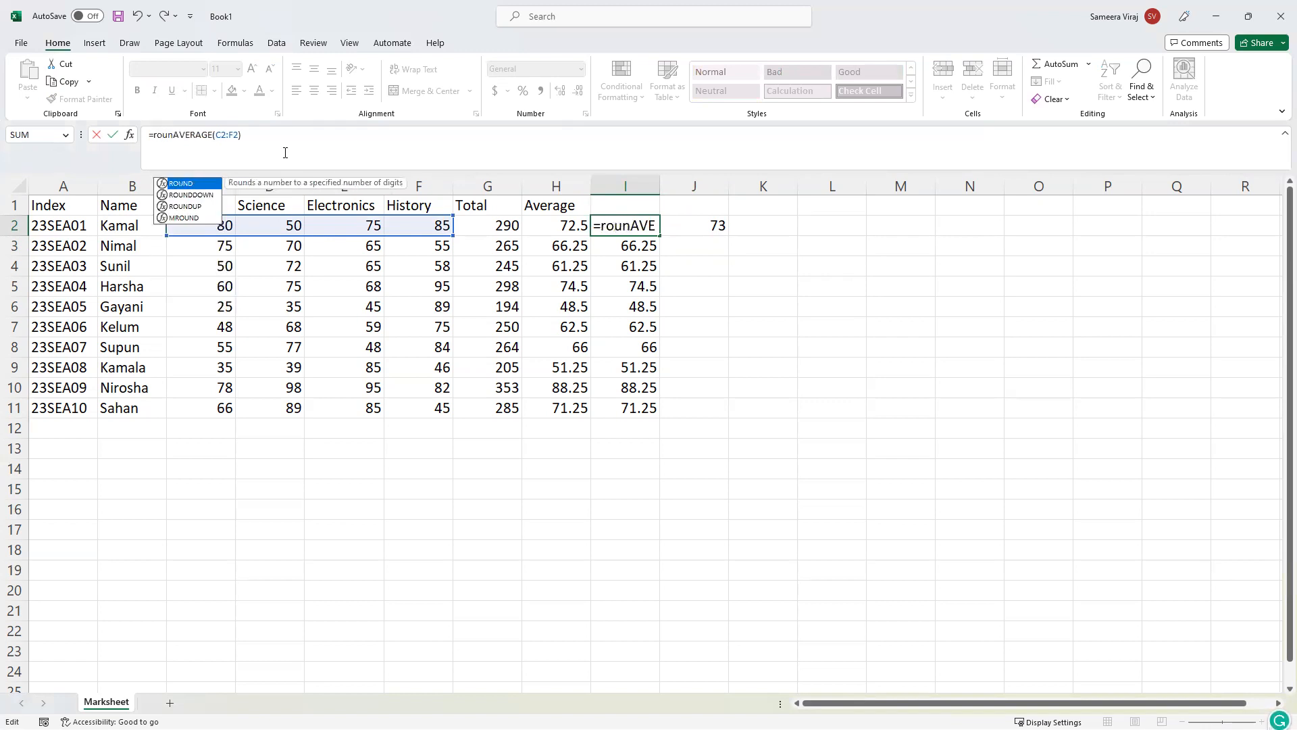
{"action": "type", "text": "p"}
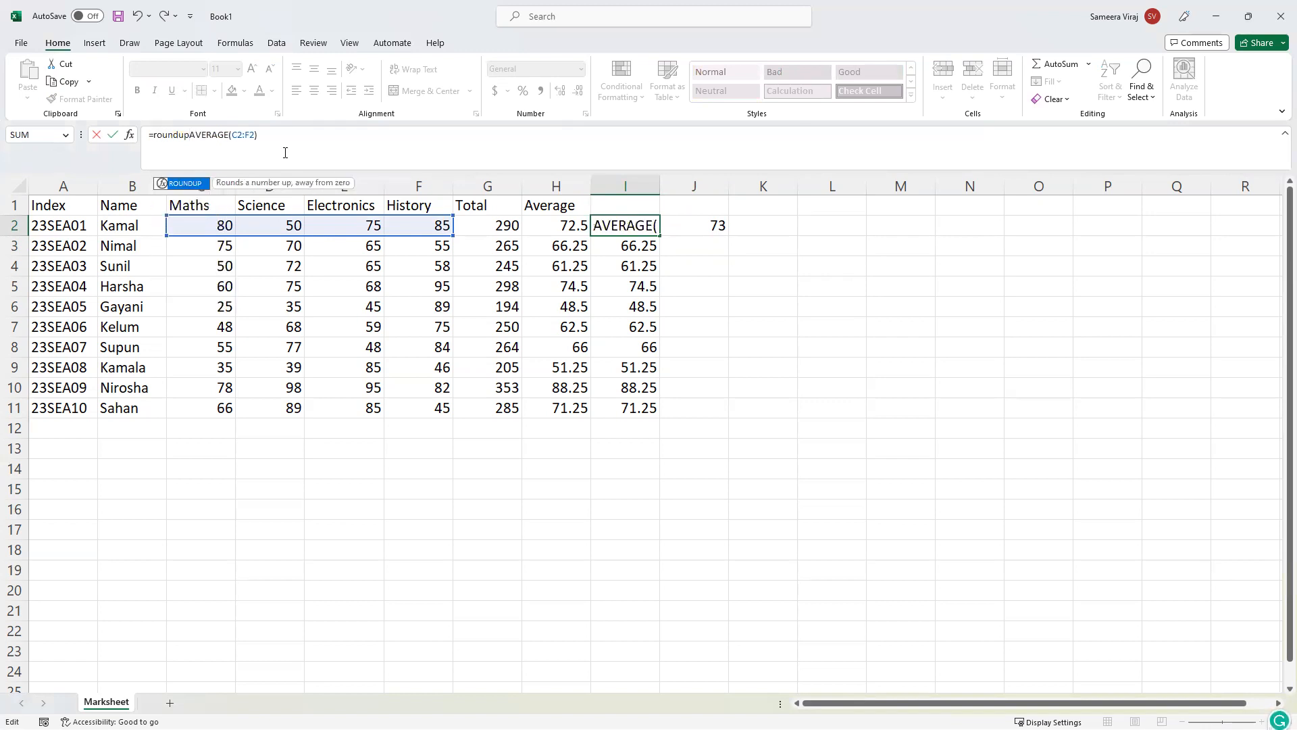
{"action": "type", "text": "("}
{"action": "left_click", "coordinate": [292, 141]}
{"action": "type", "text": ",0"}
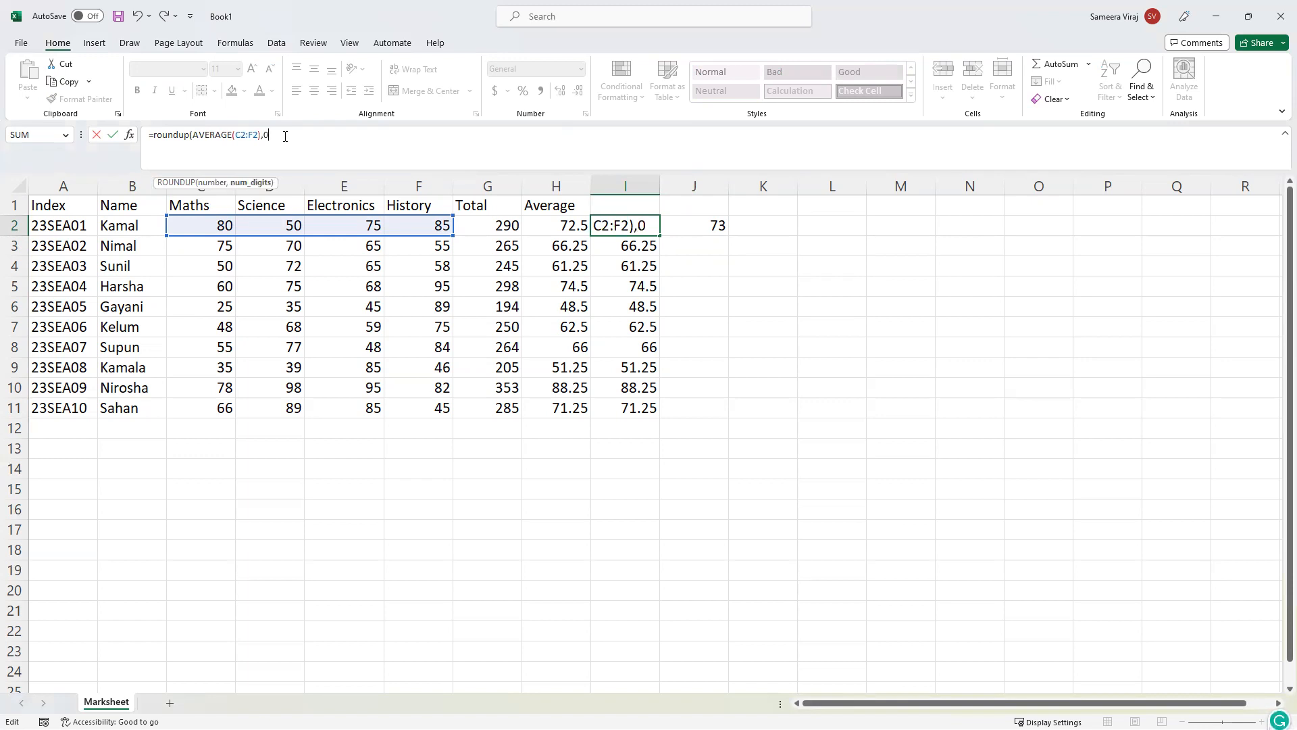
{"action": "type", "text": ")"}
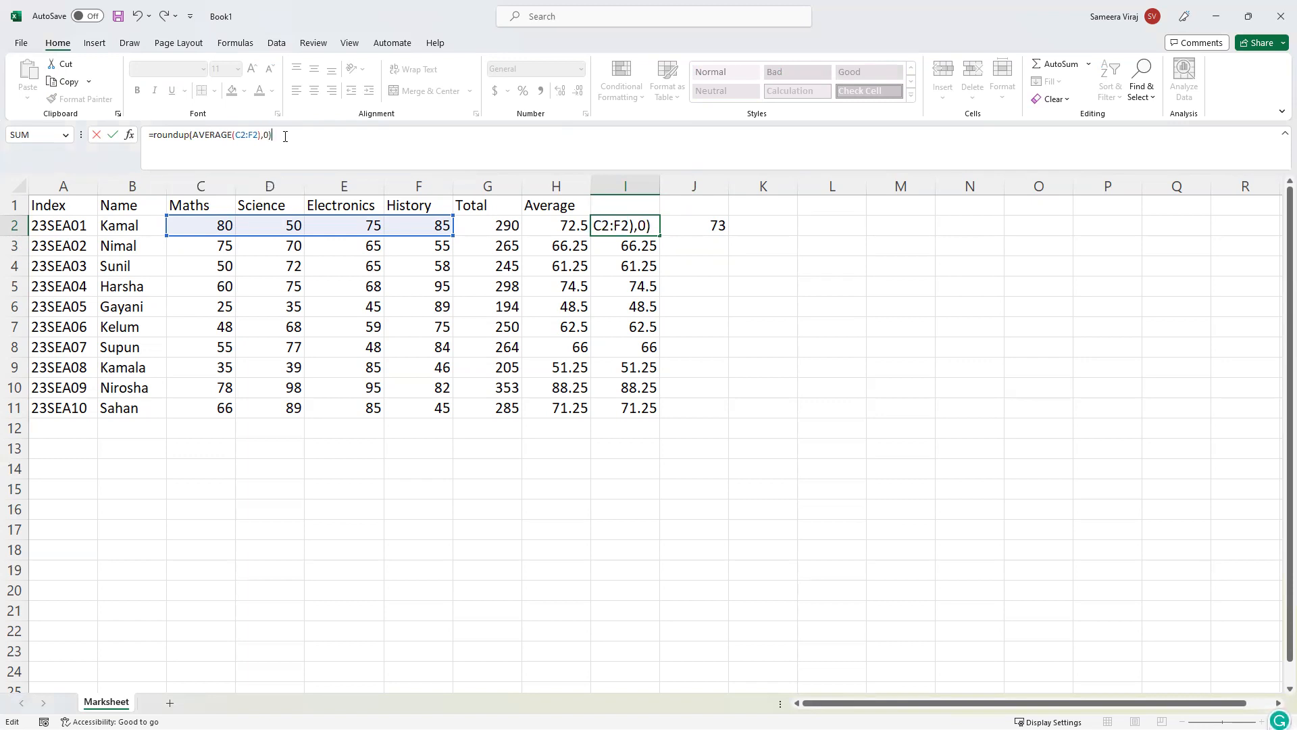
{"action": "key", "text": "Return"}
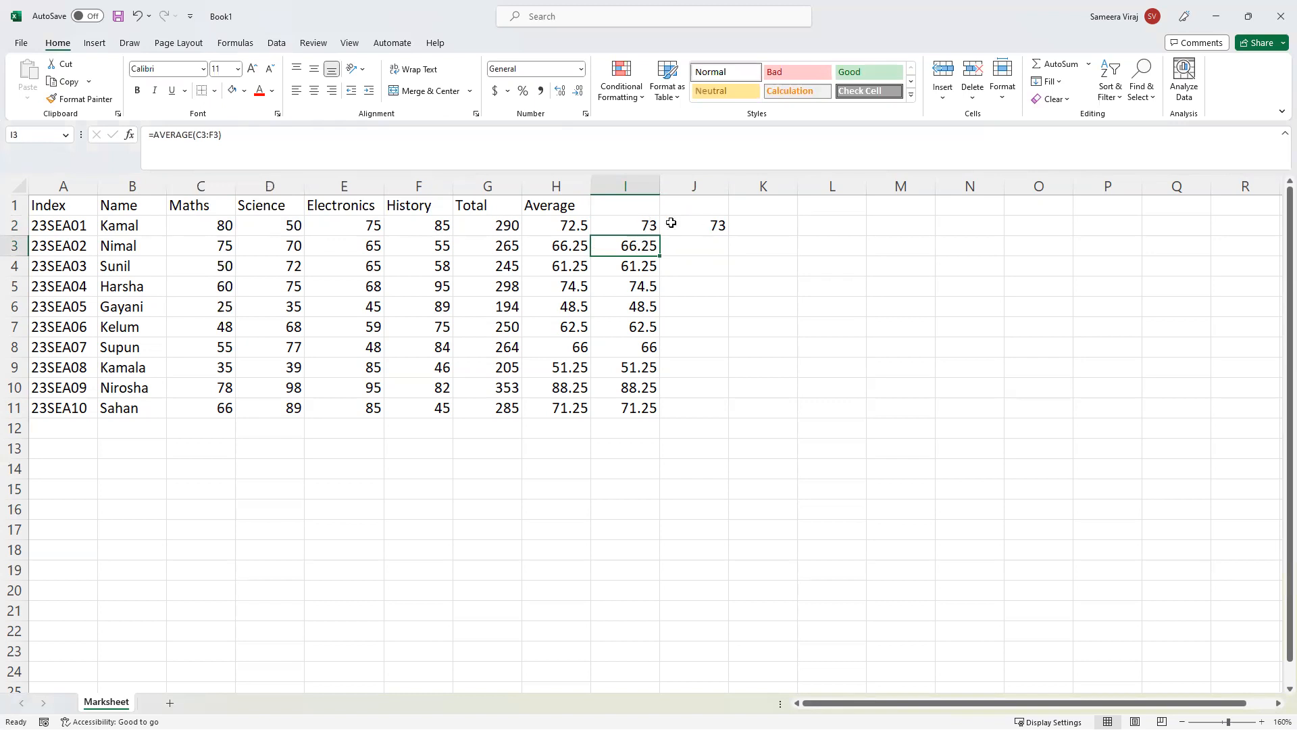
Compare the formulas in J2, I2 and I3, and examine the AVERAGE part nested in the I2 formula.
{"action": "left_click", "coordinate": [702, 225]}
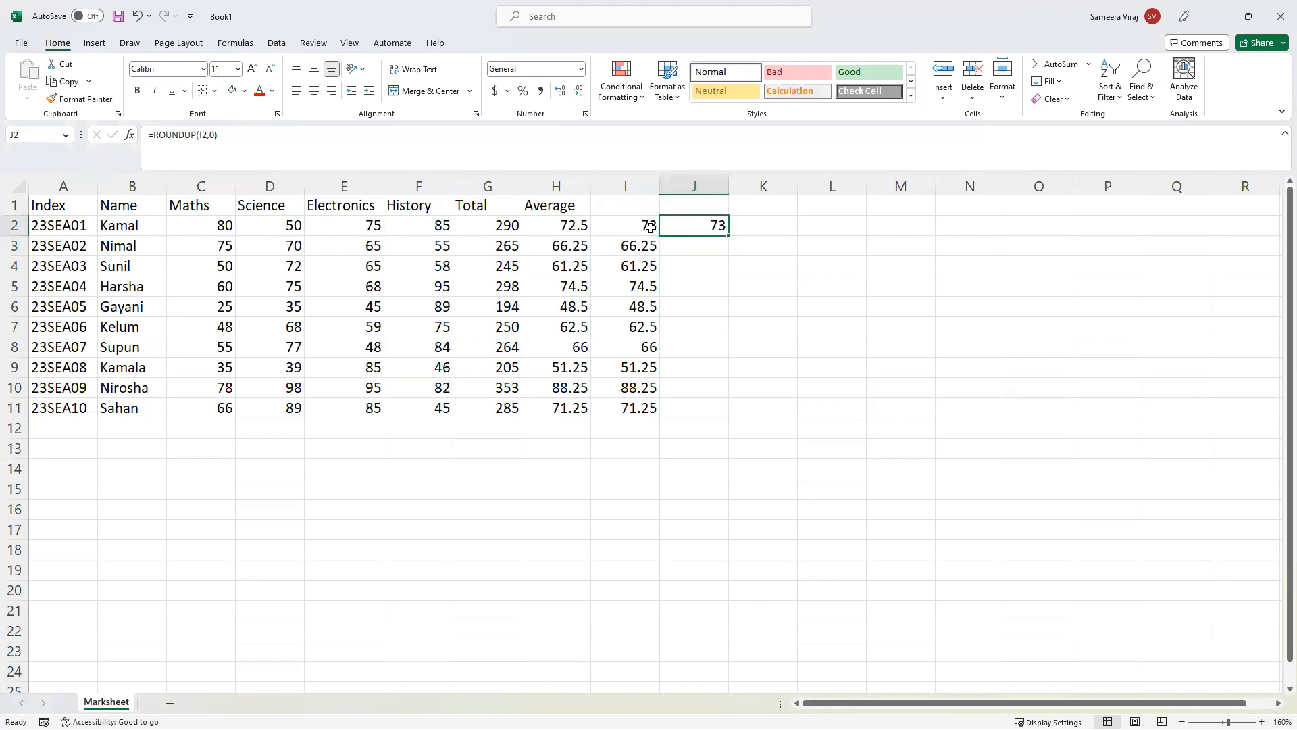
{"action": "left_click", "coordinate": [651, 227]}
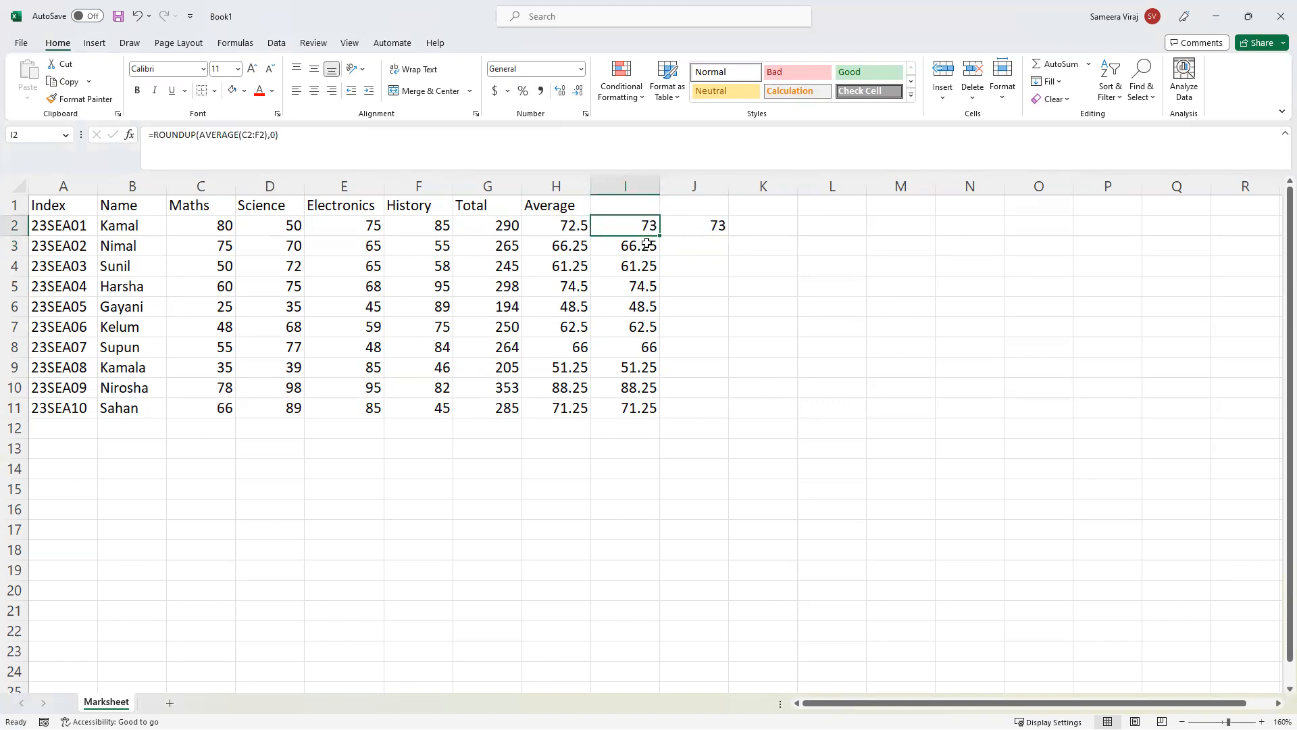
{"action": "left_click", "coordinate": [640, 254]}
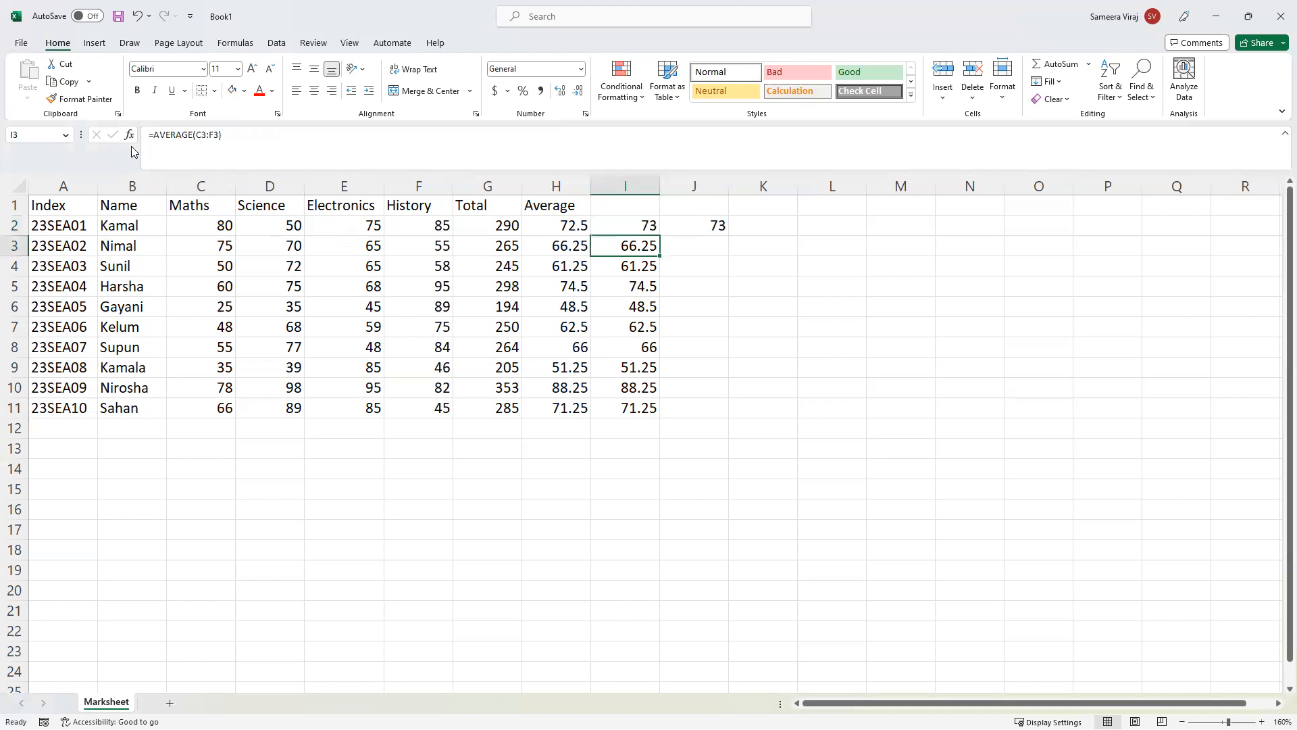
{"action": "left_click", "coordinate": [707, 225]}
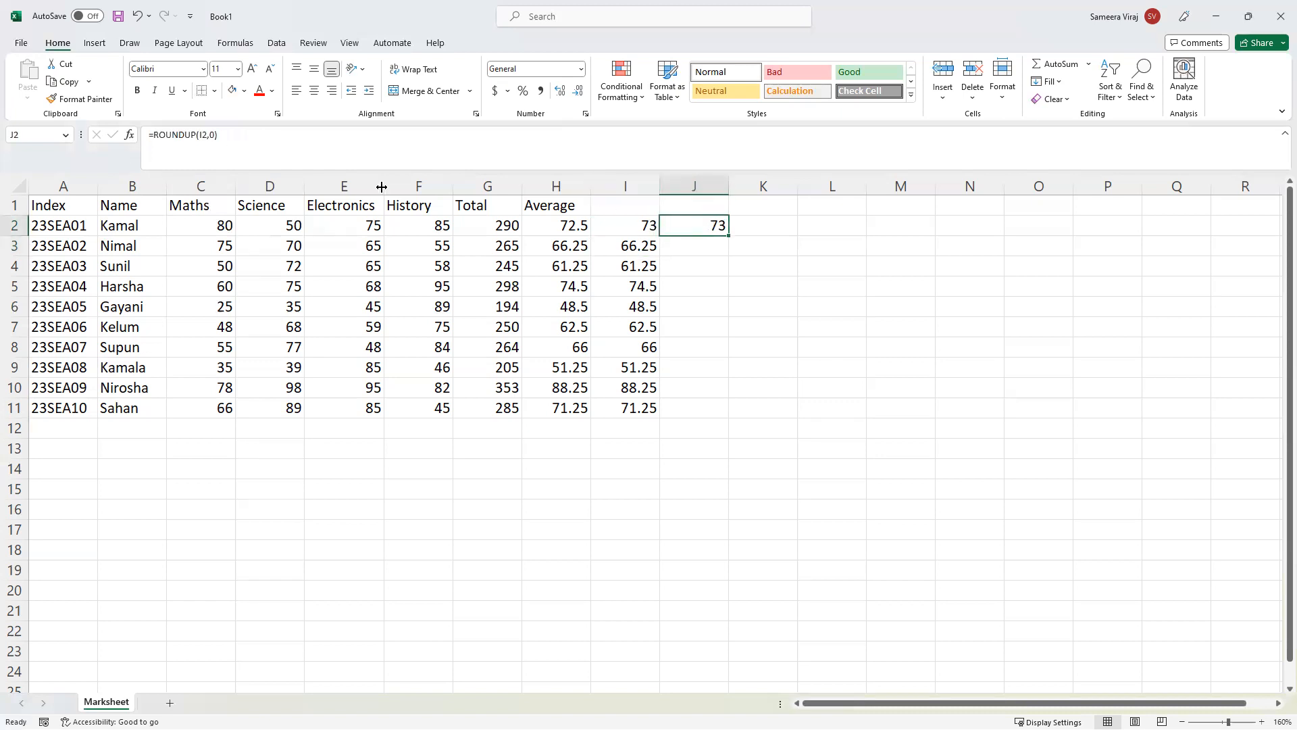
{"action": "left_click", "coordinate": [639, 223]}
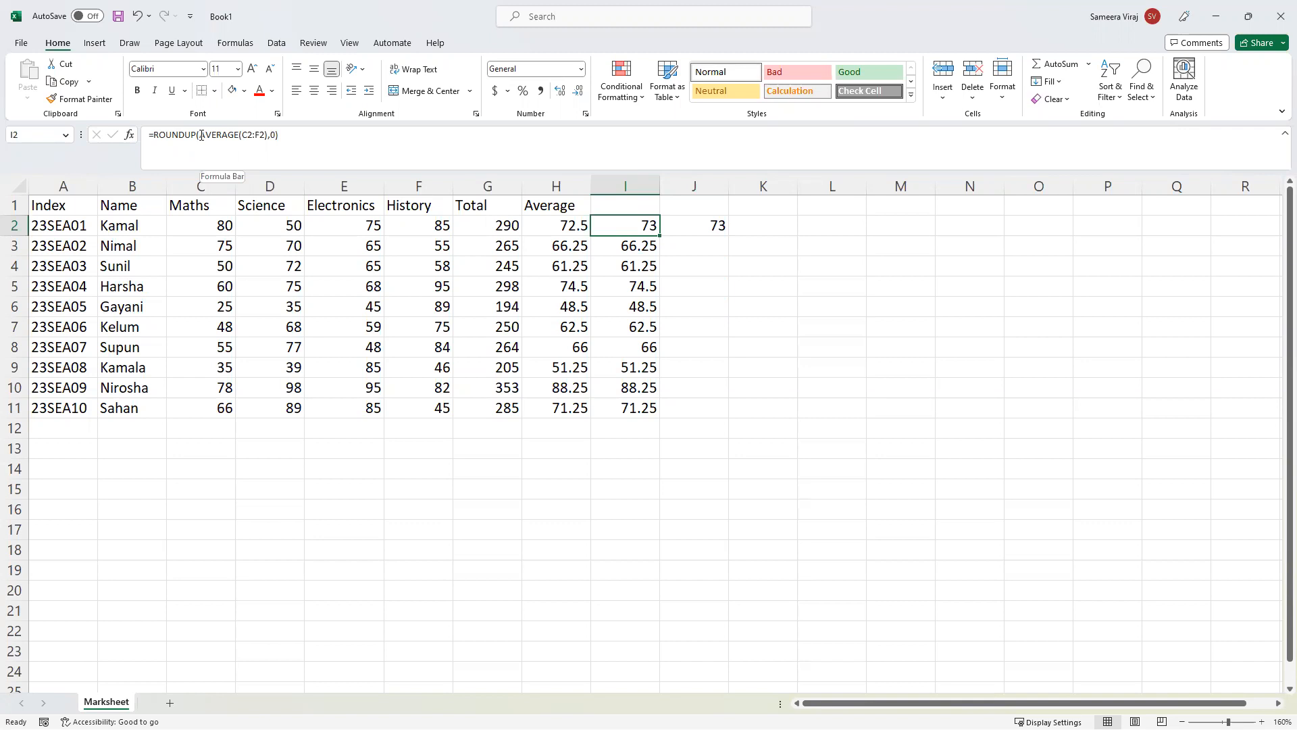
{"action": "left_click_drag", "start_coordinate": [201, 135], "coordinate": [270, 135]}
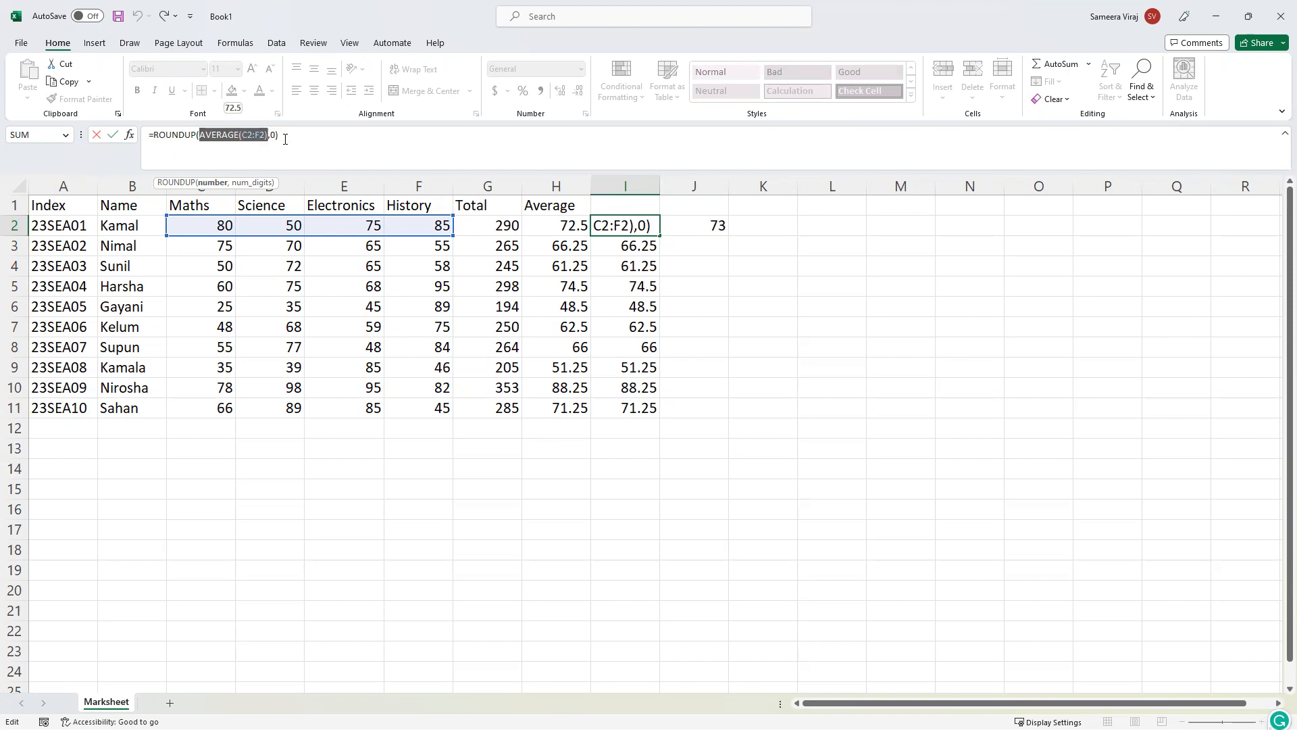
{"action": "left_click", "coordinate": [247, 142]}
{"action": "left_click", "coordinate": [272, 136]}
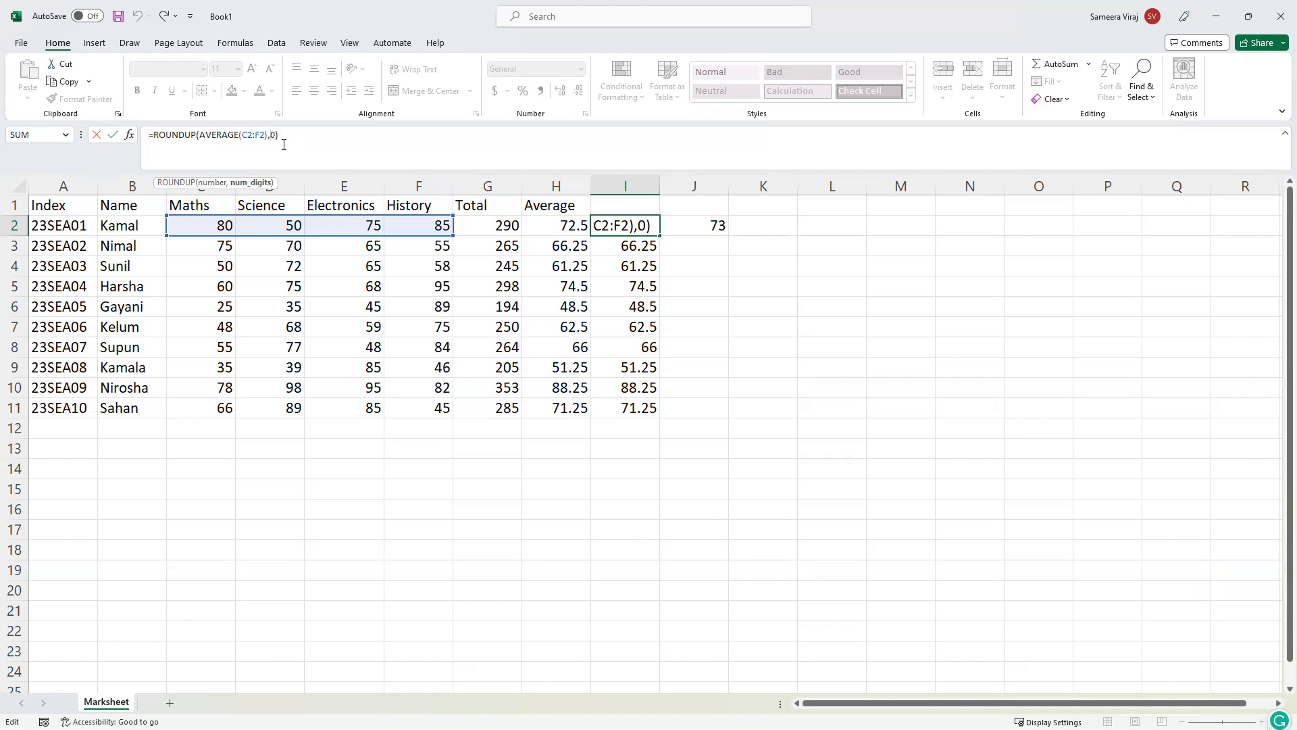
{"action": "key", "text": "Return"}
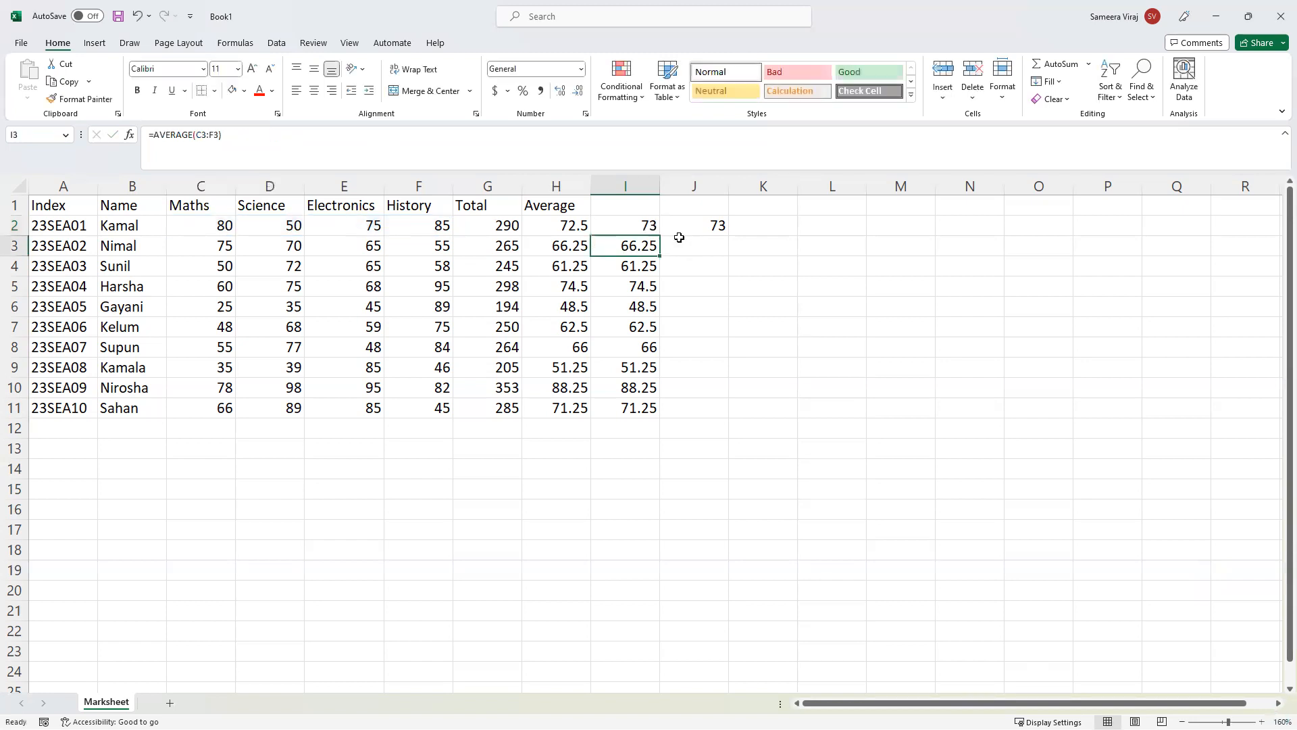
Copy the rounded-up average formula from I2 down to I11 and clear the value in J2.
{"action": "left_click", "coordinate": [639, 222]}
{"action": "left_click_drag", "start_coordinate": [661, 235], "coordinate": [648, 408]}
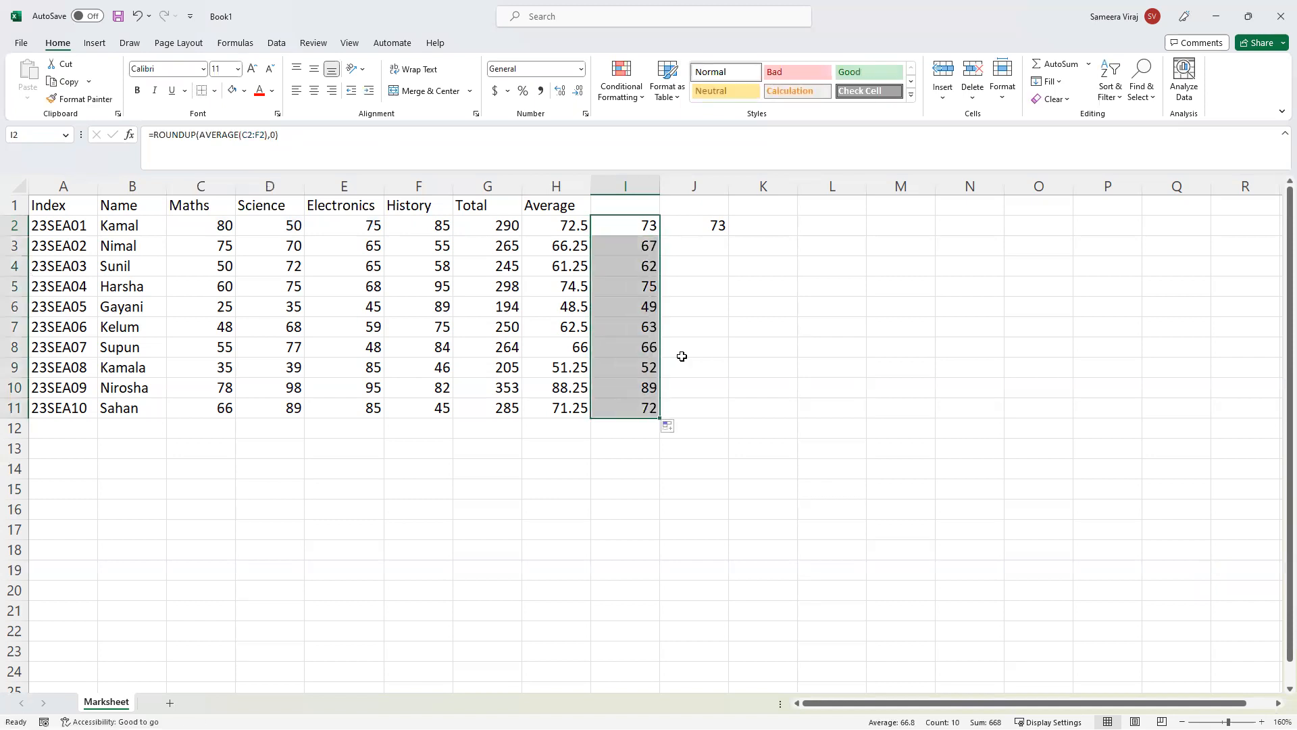
{"action": "left_click", "coordinate": [711, 233]}
{"action": "key", "text": "Delete"}
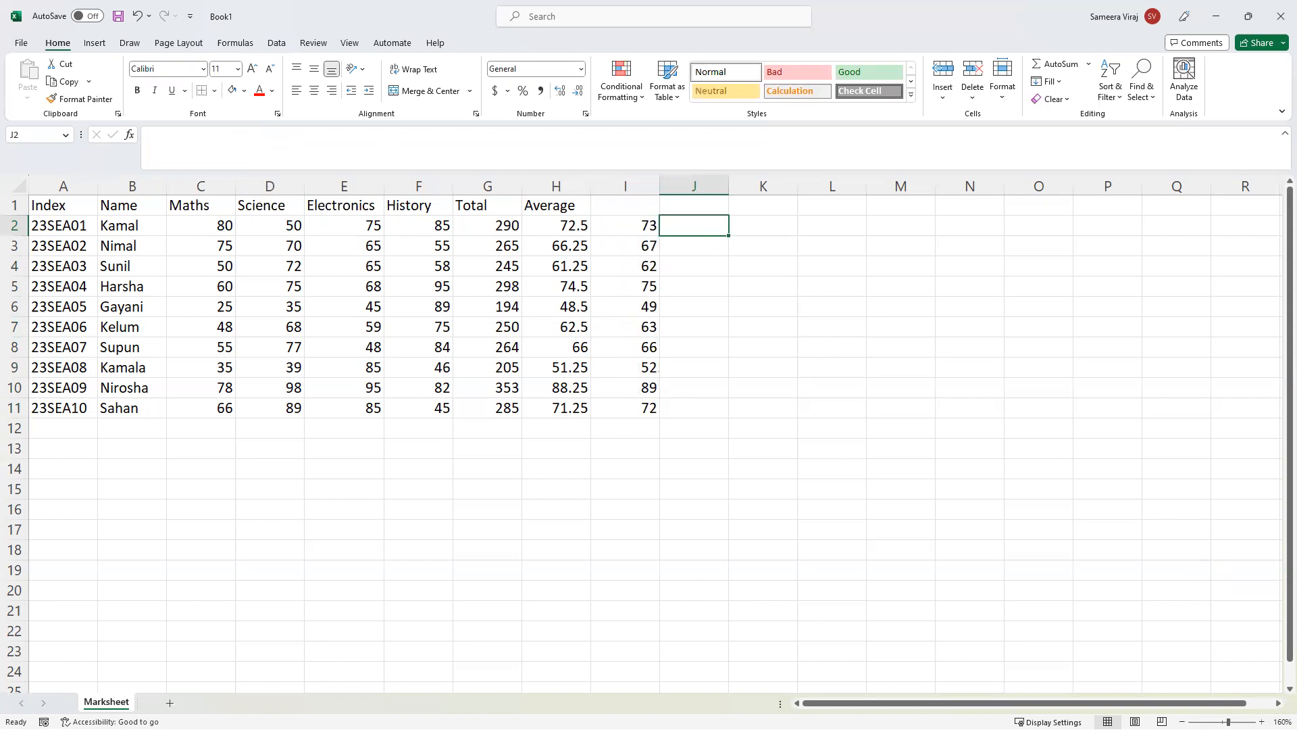
Switch to the PowerPoint lesson and review slides 11 and 12 on the formula exercise and summing A1:A5.
{"action": "key", "text": "alt+Tab"}
{"action": "scroll", "coordinate": [698, 411], "scroll_direction": "down", "scroll_amount": 1}
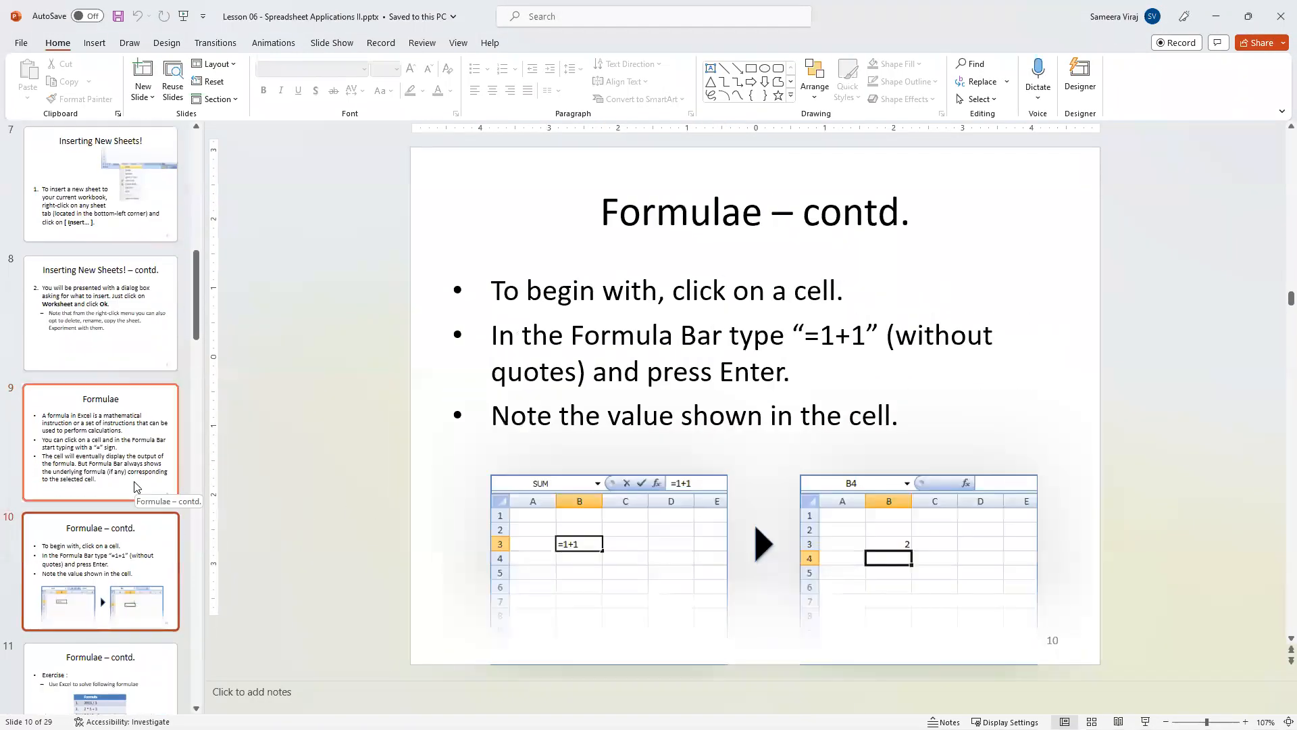
{"action": "scroll", "coordinate": [132, 513], "scroll_direction": "down", "scroll_amount": 5}
{"action": "left_click", "coordinate": [99, 369]}
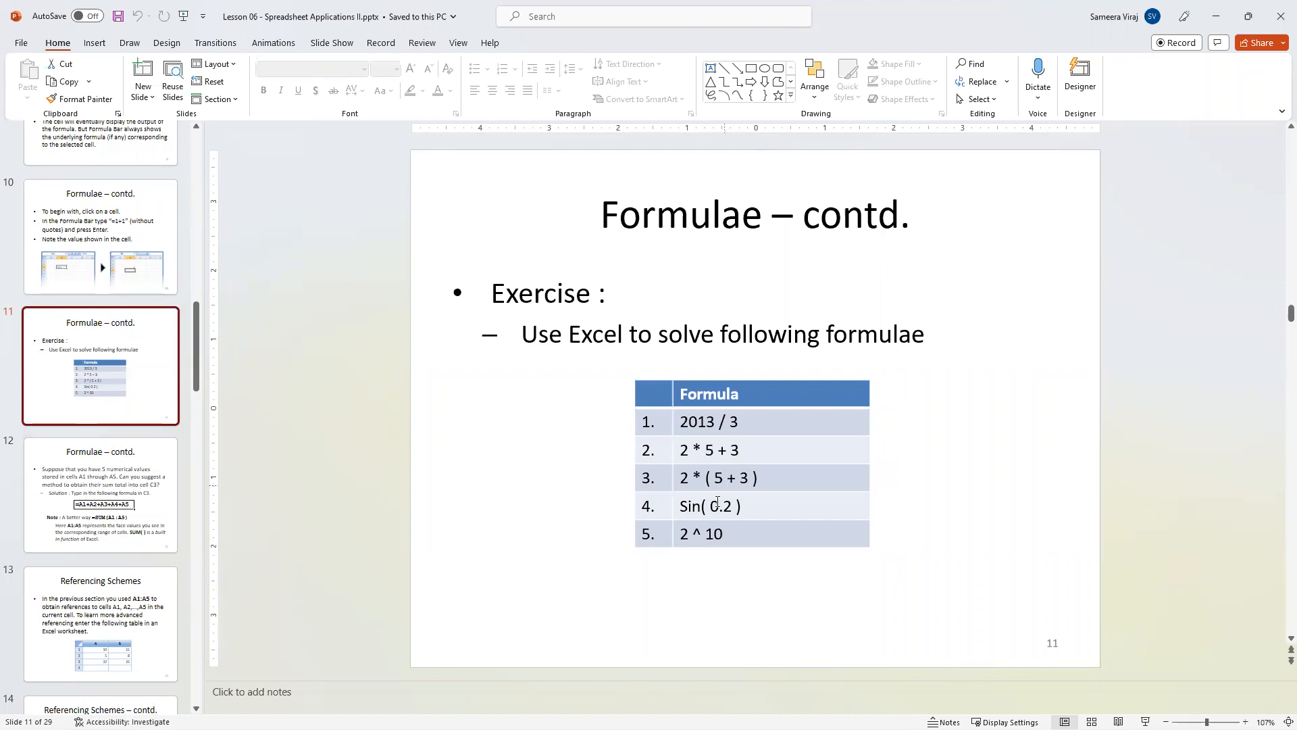
{"action": "left_click", "coordinate": [109, 469]}
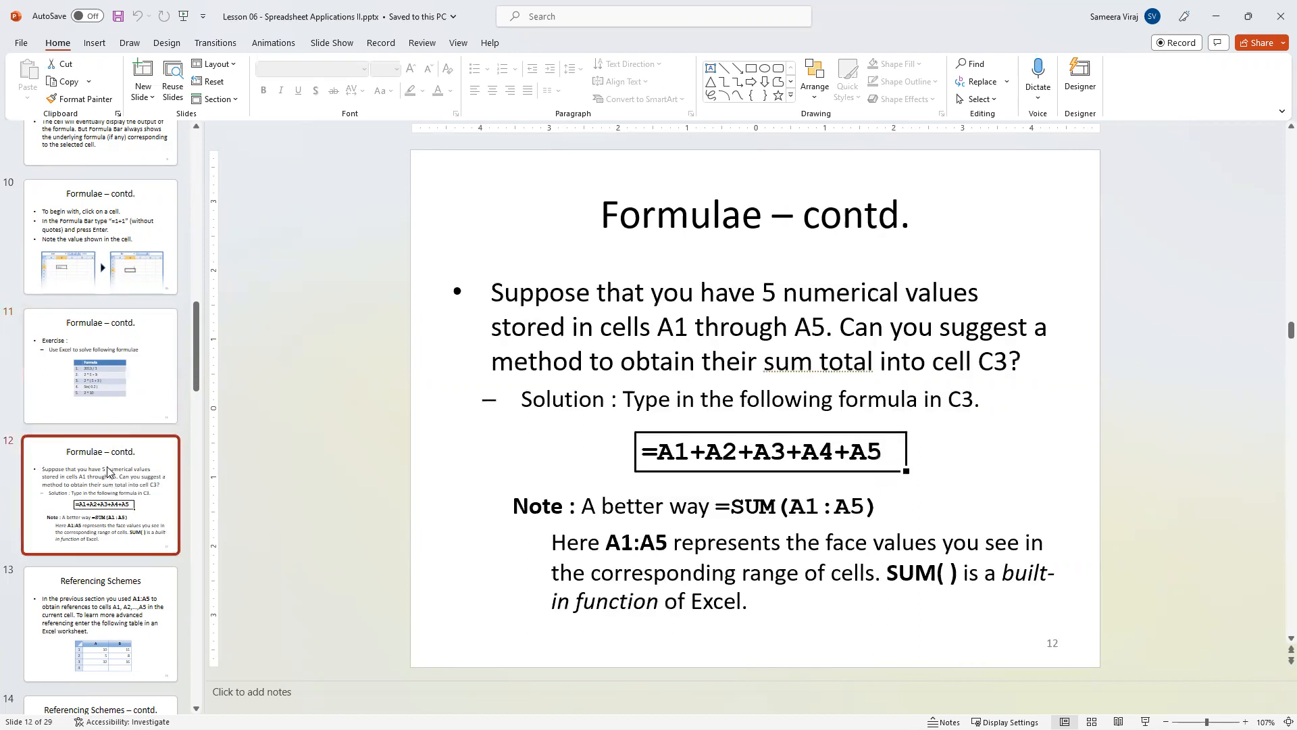
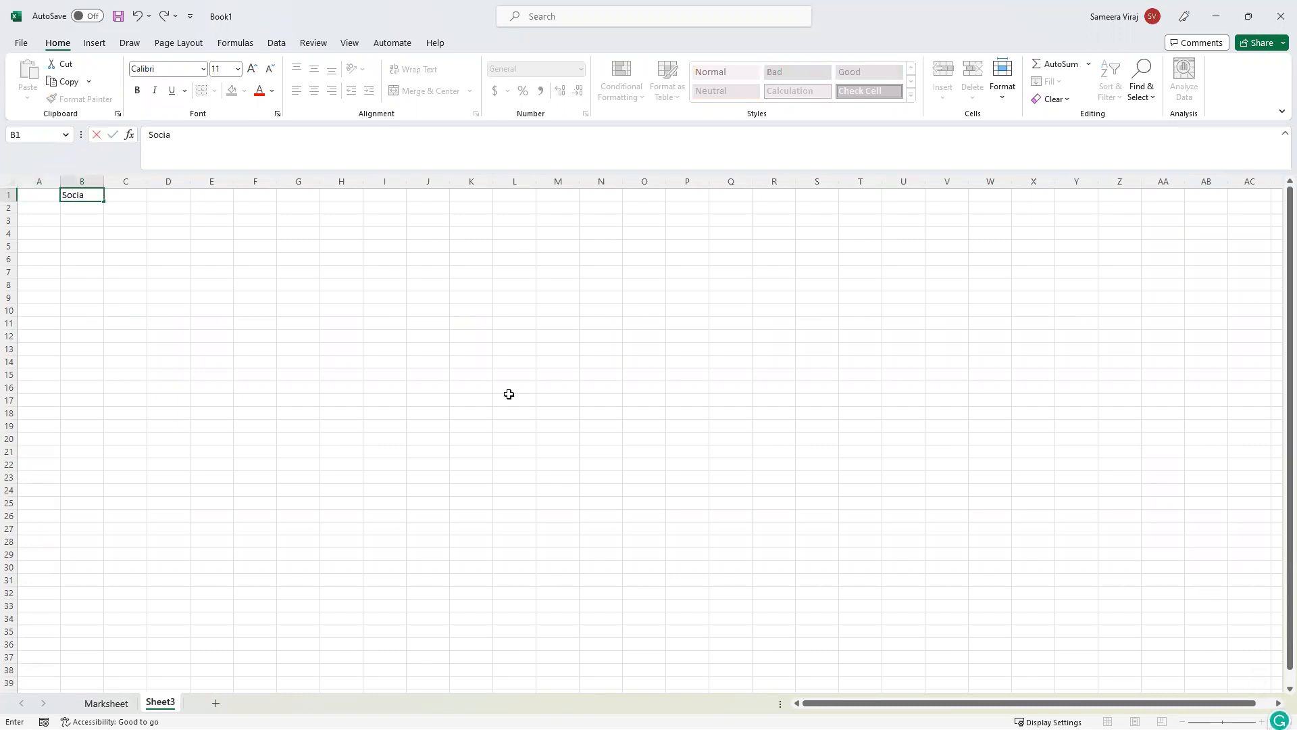
Enter the heading Social Science in B1 of Sheet3 and the marks 85, 75, 68 and 78 in B2:B5.
{"action": "type", "text": "Science"}
{"action": "left_click", "coordinate": [93, 209]}
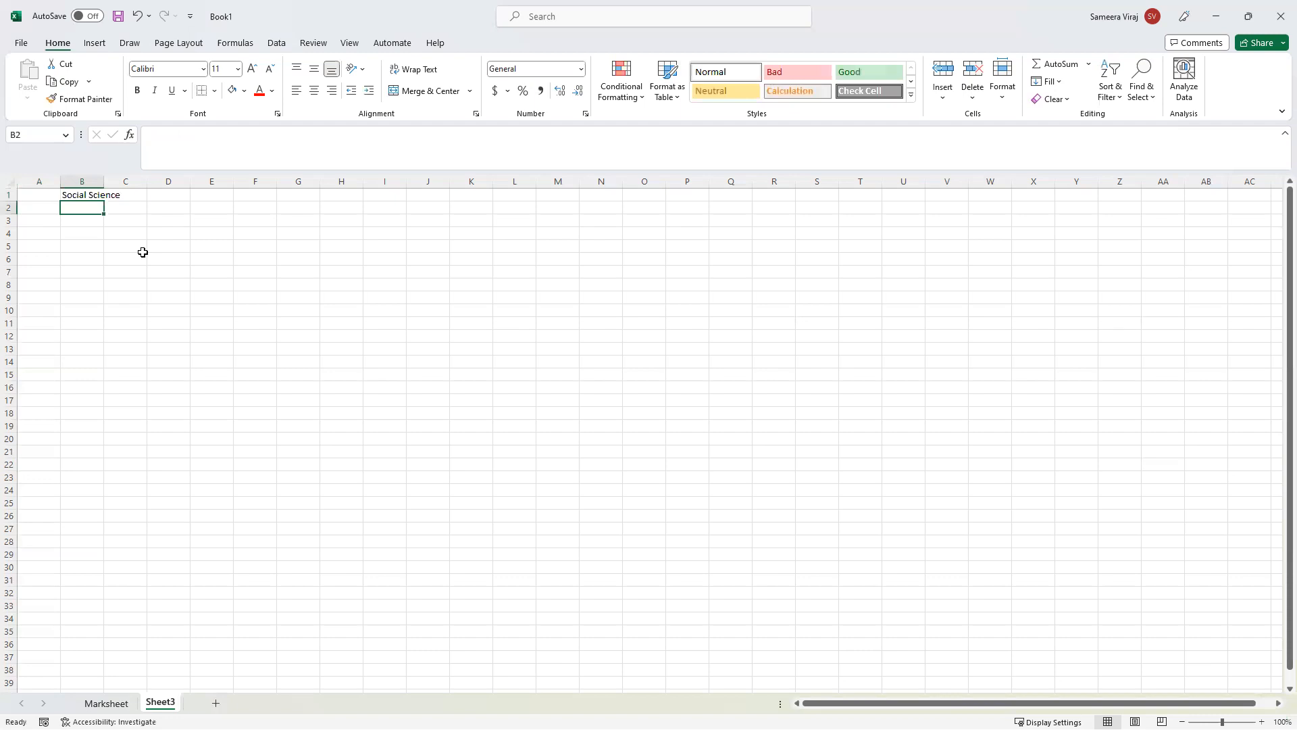
{"action": "type", "text": "85"}
{"action": "left_click", "coordinate": [79, 221]}
{"action": "type", "text": "75"}
{"action": "left_click", "coordinate": [82, 236]}
{"action": "type", "text": "68"}
{"action": "left_click", "coordinate": [91, 251]}
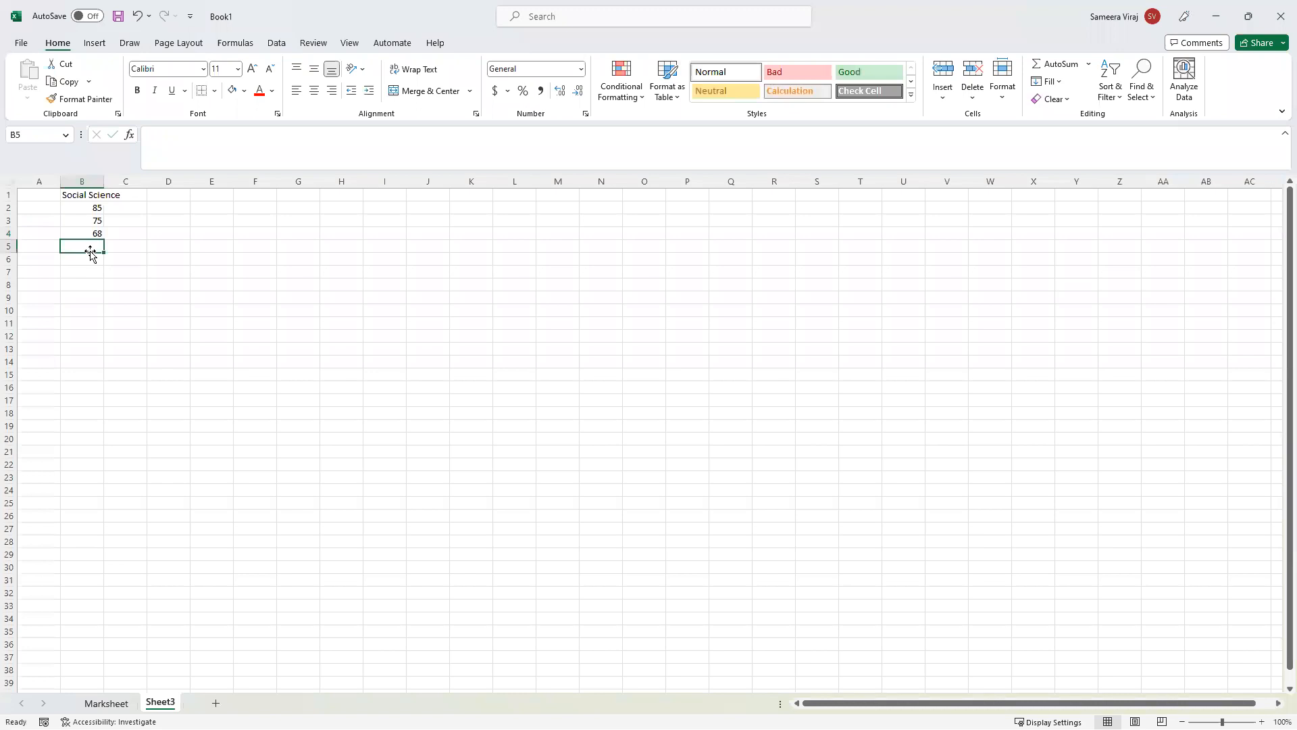
{"action": "type", "text": "78"}
{"action": "left_click", "coordinate": [90, 269]}
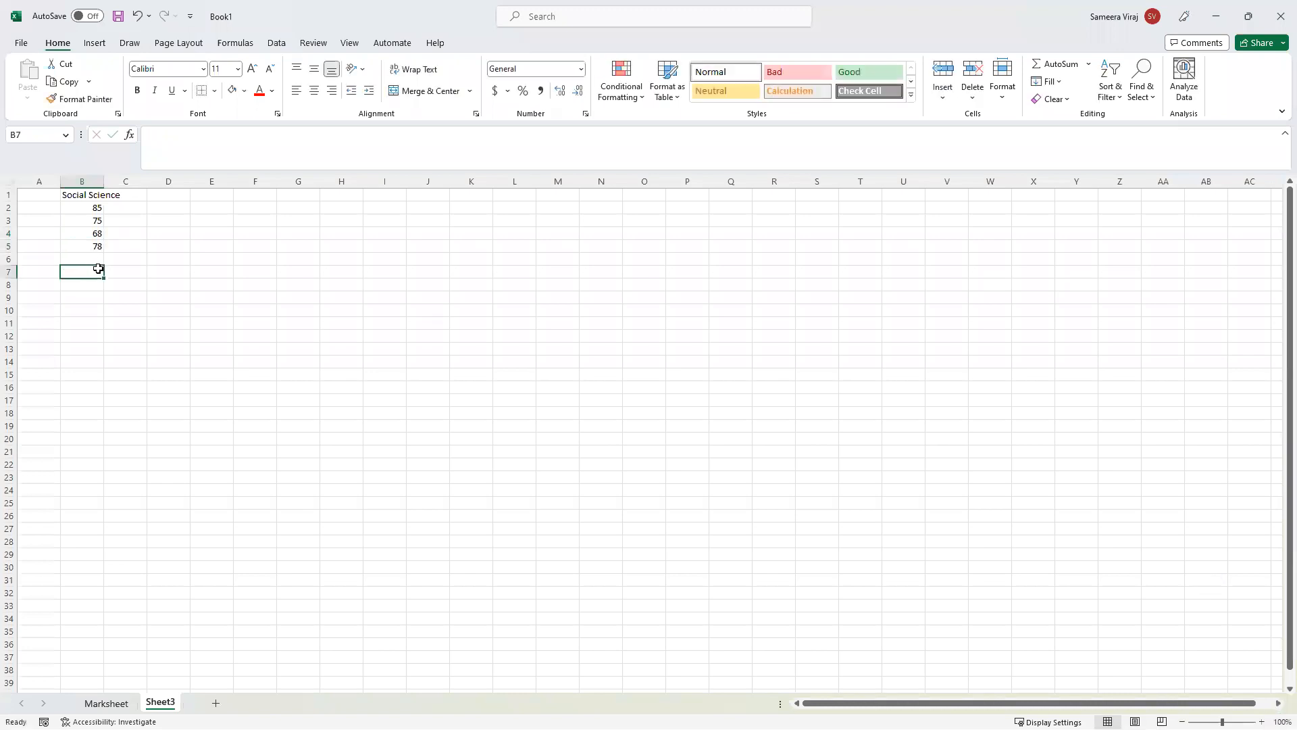
{"action": "left_click", "coordinate": [90, 257]}
Copy the index numbers in A2:A11 of the Marksheet sheet into Sheet3 starting at A2.
{"action": "left_click", "coordinate": [107, 703]}
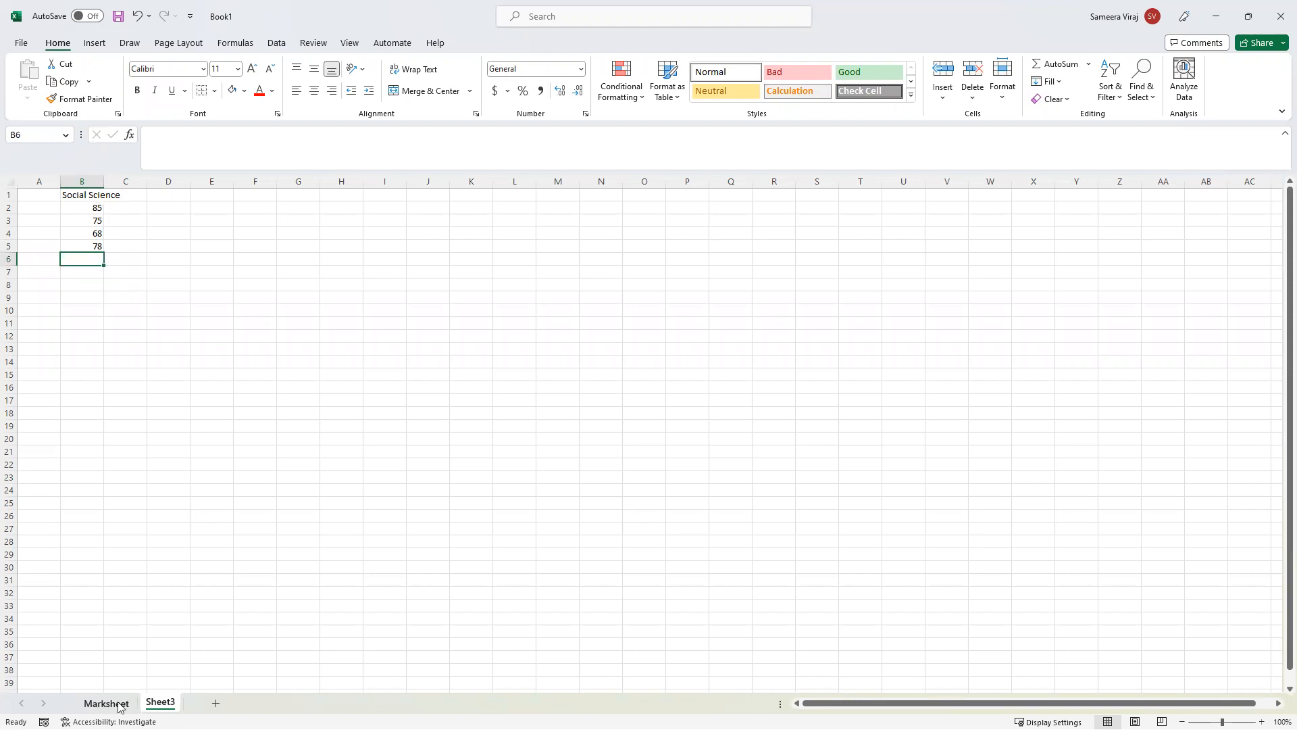
{"action": "left_click_drag", "start_coordinate": [61, 224], "coordinate": [64, 405]}
{"action": "key", "text": "ctrl+c"}
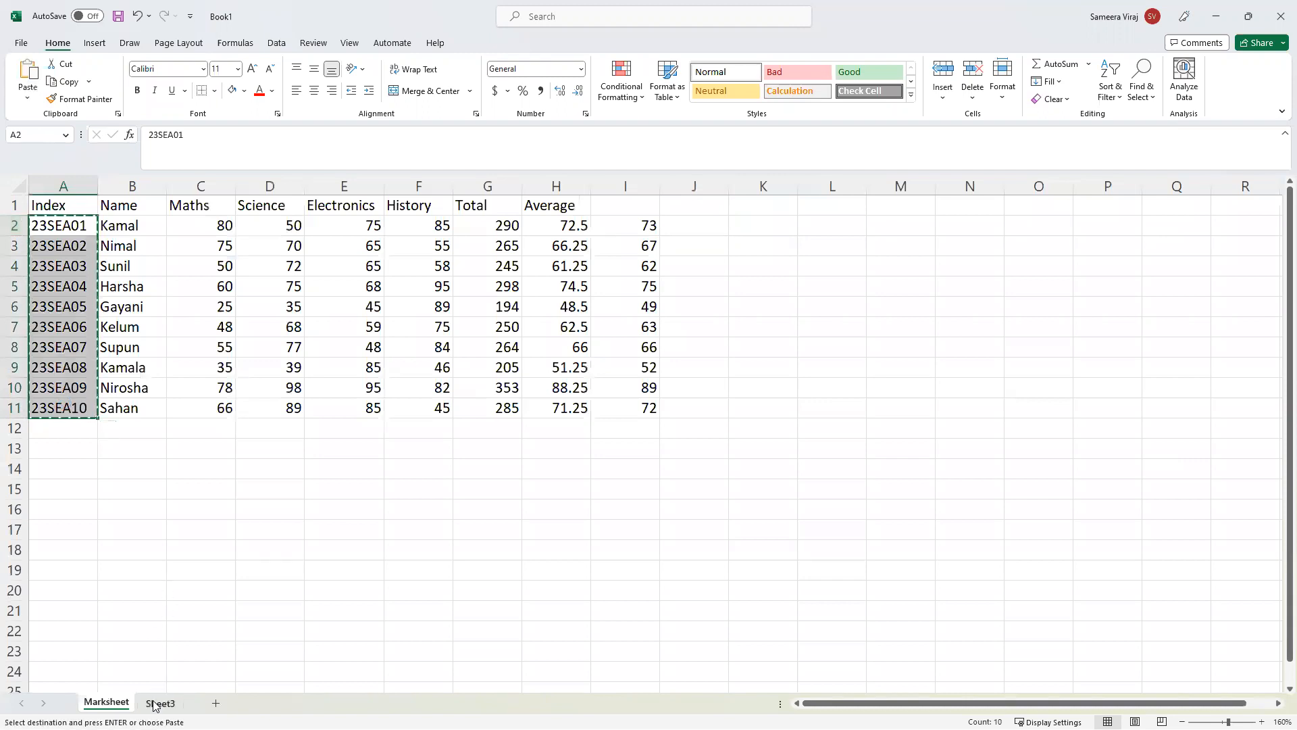
{"action": "left_click", "coordinate": [160, 704]}
{"action": "left_click", "coordinate": [49, 207]}
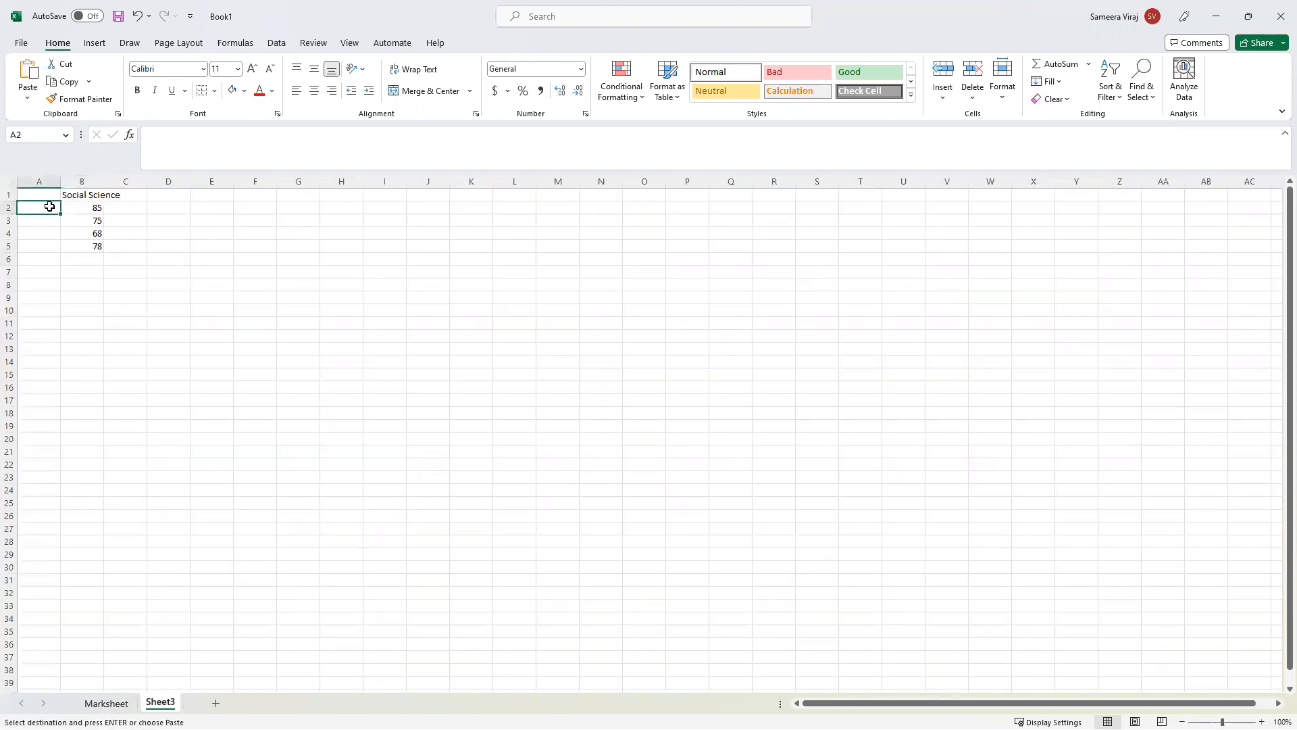
{"action": "key", "text": "ctrl+v"}
{"action": "scroll", "coordinate": [642, 432], "scroll_direction": "up", "scroll_amount": 12, "text": "ctrl"}
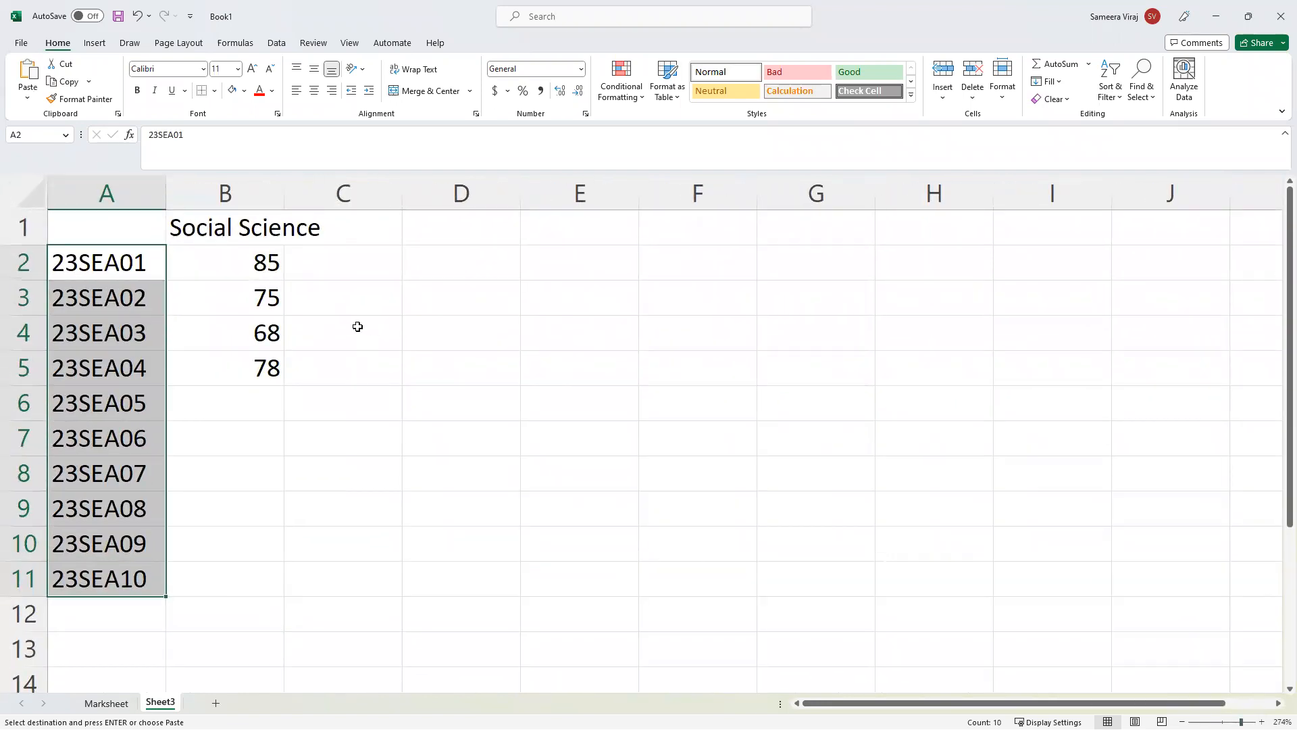
Check the first Social Science mark in Sheet3 and the Total formula in G2 of the Marksheet sheet.
{"action": "left_click", "coordinate": [234, 258]}
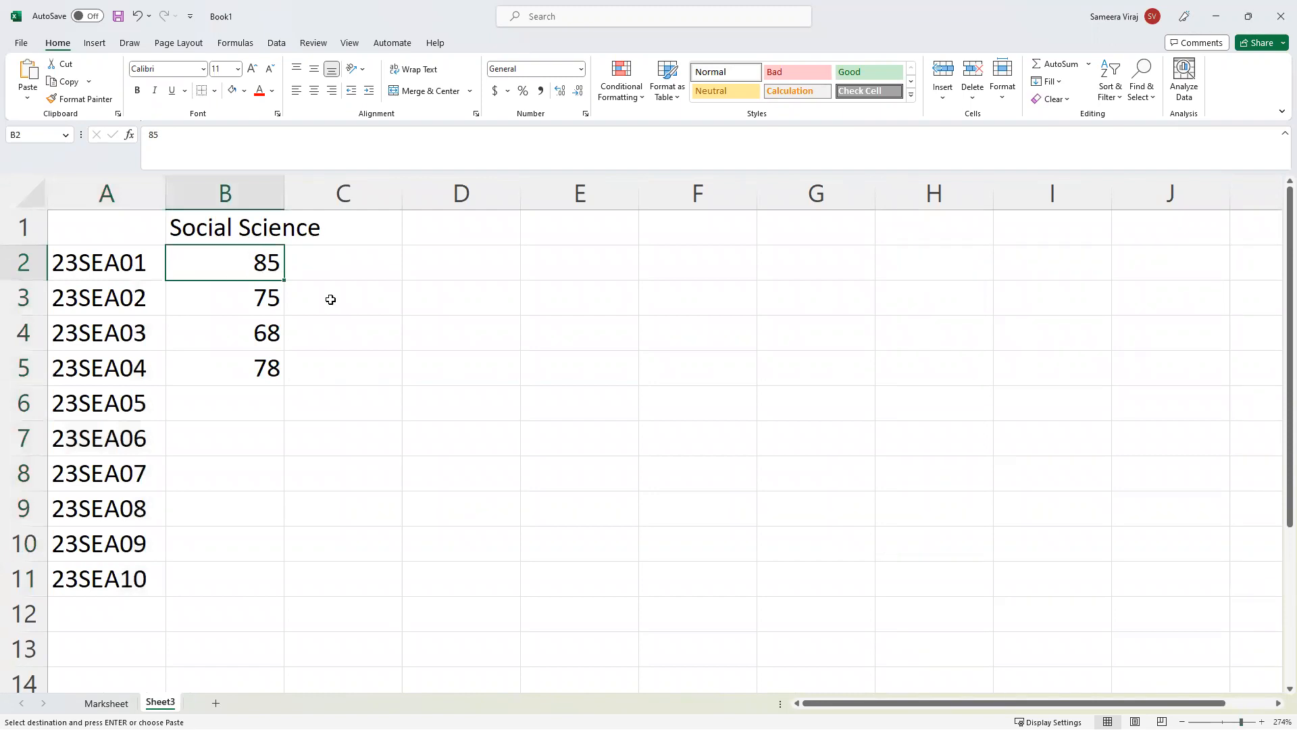
{"action": "left_click", "coordinate": [106, 703]}
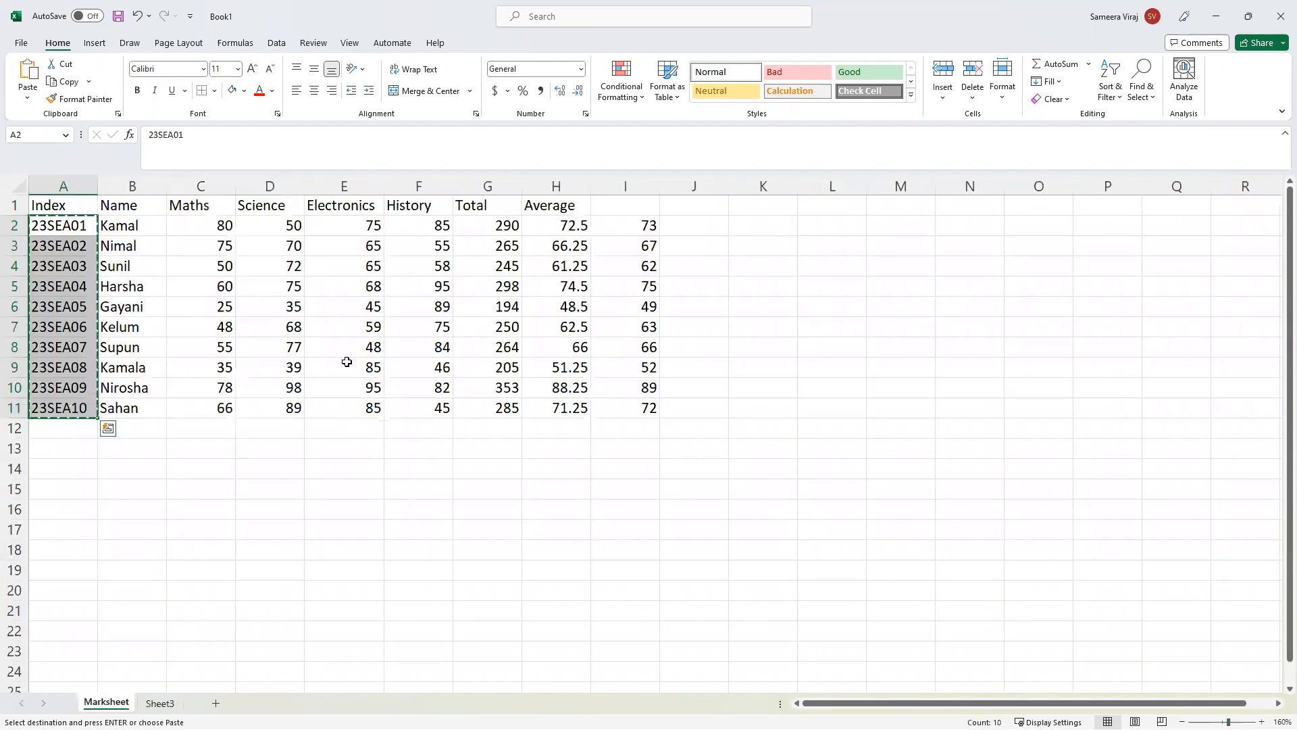
{"action": "left_click", "coordinate": [516, 227]}
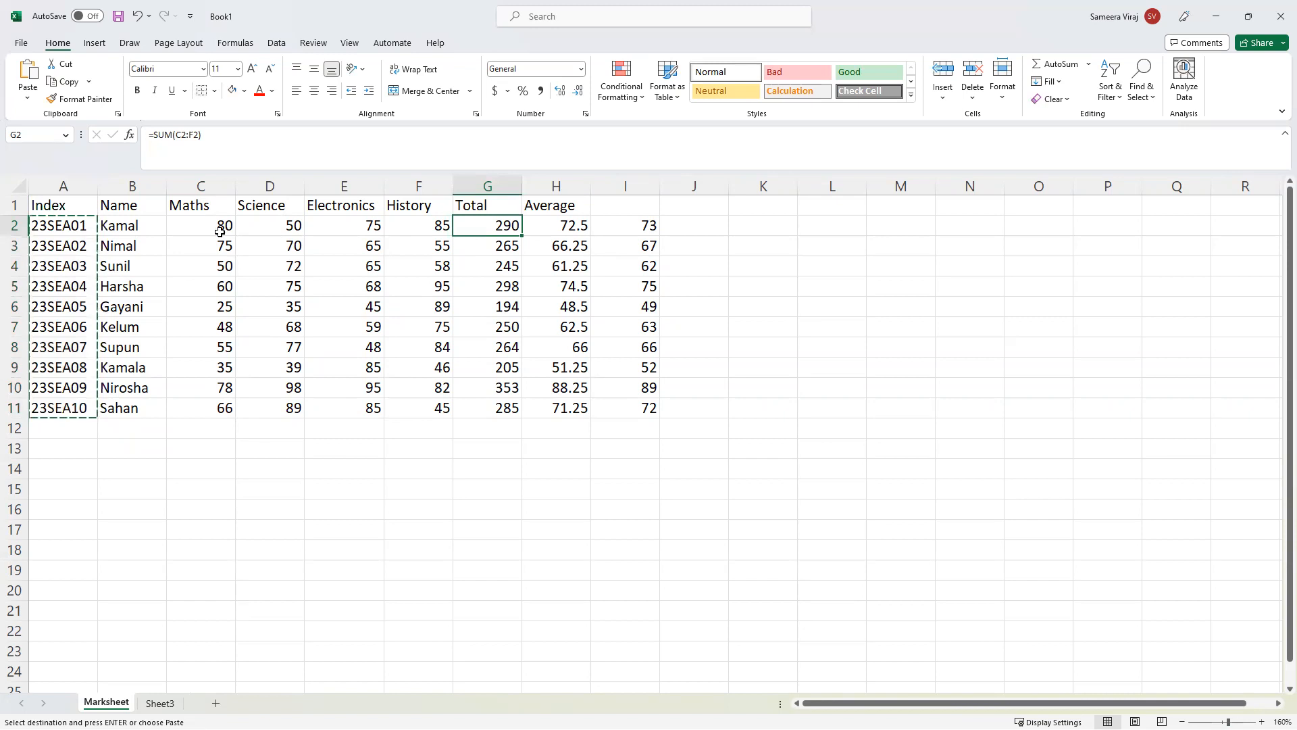
Begin a formula in J2 of Marksheet that adds the first student's four marks, =C2+D2+E2+F2+.
{"action": "left_click", "coordinate": [722, 224]}
{"action": "type", "text": "="}
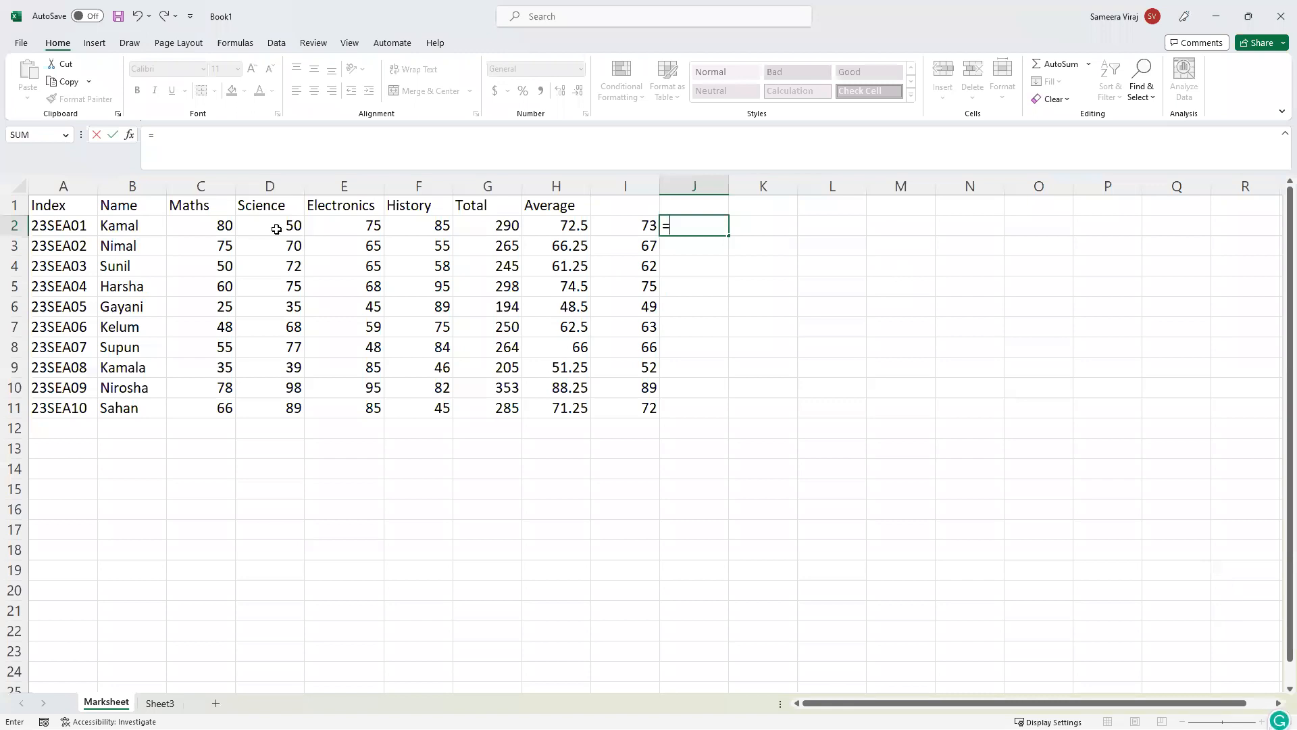
{"action": "left_click", "coordinate": [231, 226]}
{"action": "type", "text": "+"}
{"action": "left_click", "coordinate": [275, 224]}
{"action": "type", "text": "+"}
{"action": "left_click", "coordinate": [348, 225]}
{"action": "type", "text": "+"}
{"action": "left_click", "coordinate": [429, 223]}
{"action": "type", "text": "+"}
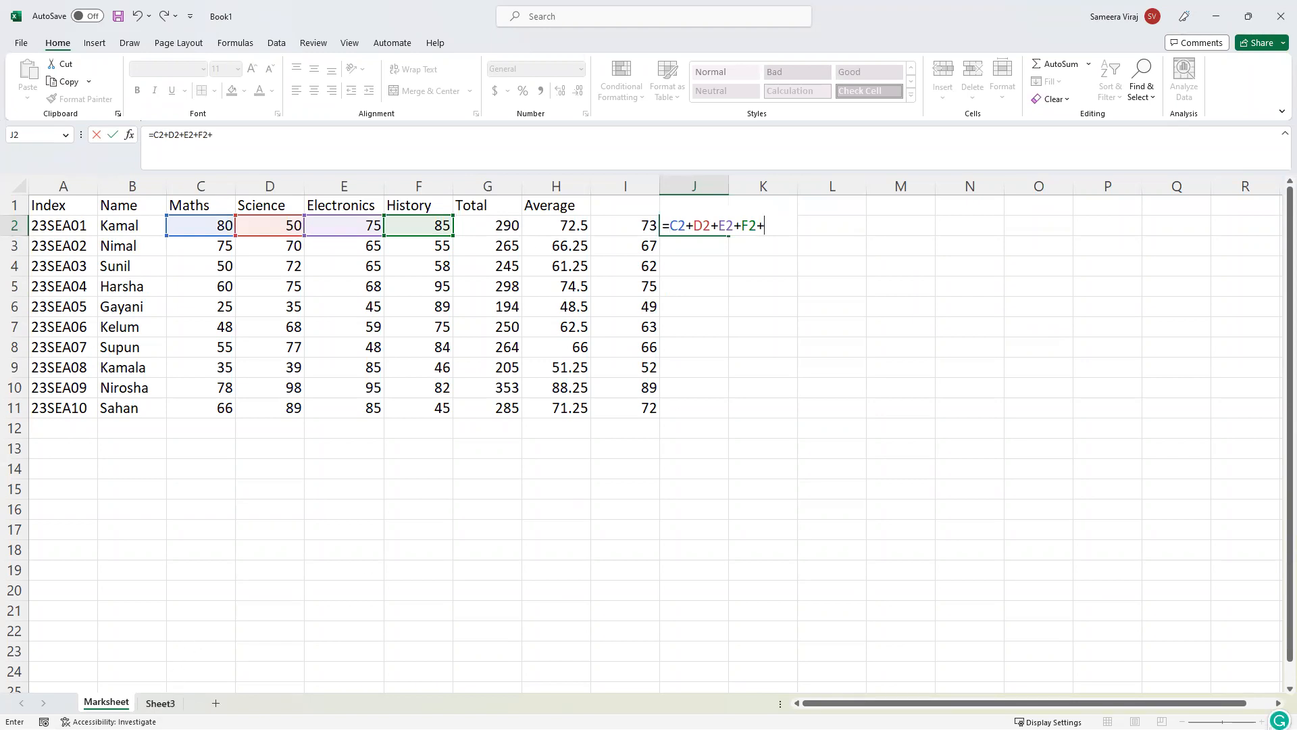
Complete the J2 formula with the Social Science mark from the other sheet, as =C2+D2+E2+F2+Sheet3!B2.
{"action": "left_click", "coordinate": [160, 703]}
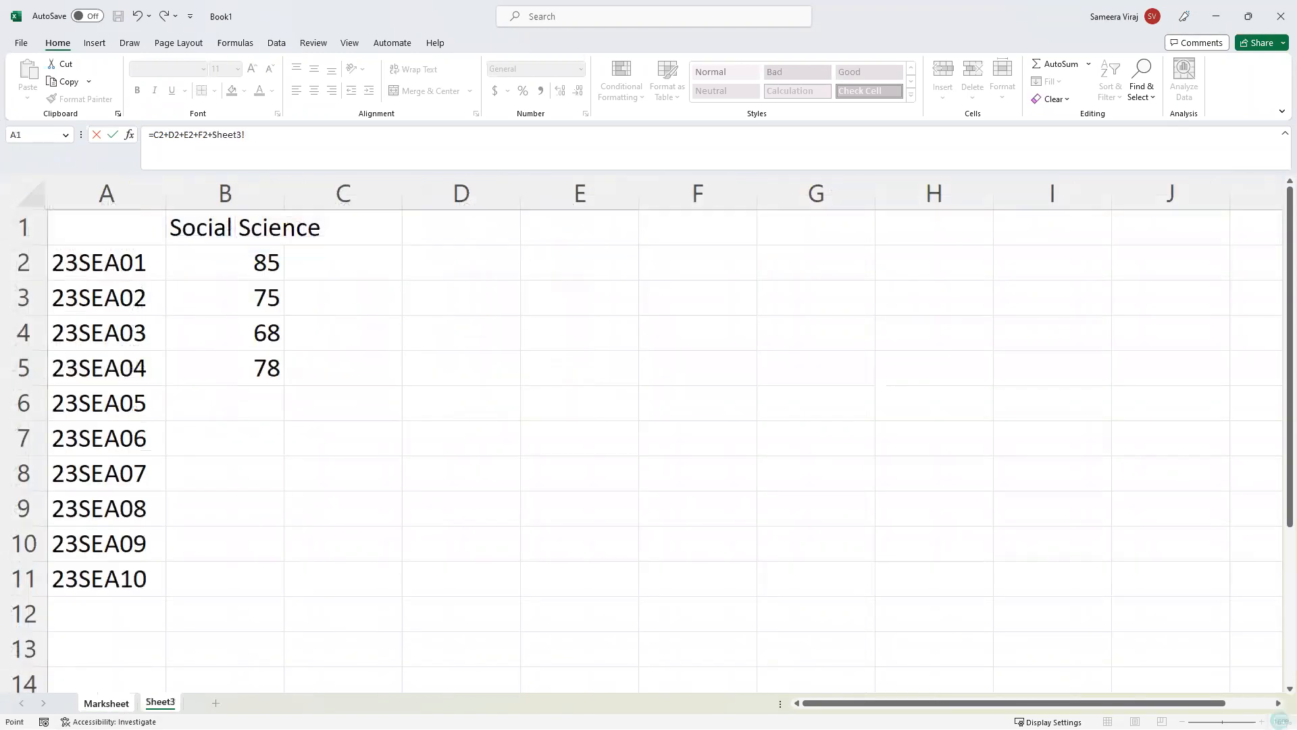
{"action": "left_click", "coordinate": [271, 268]}
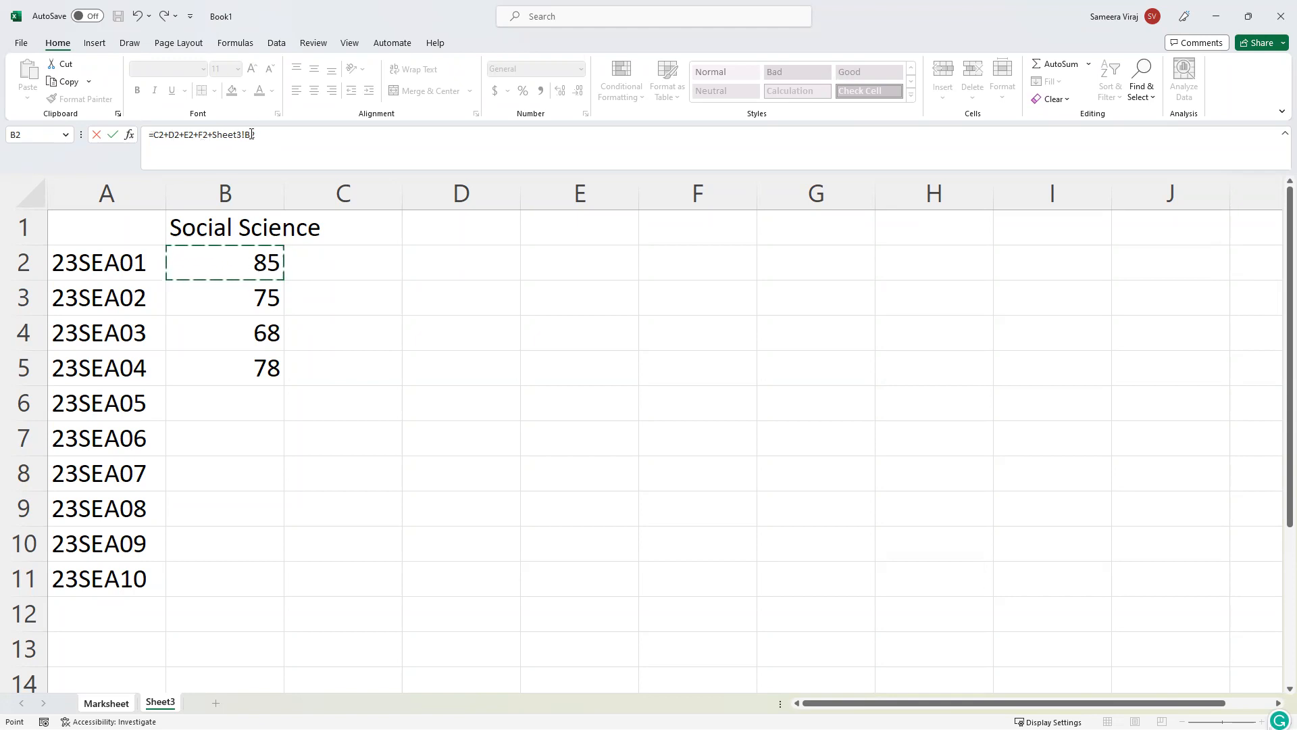
{"action": "left_click_drag", "start_coordinate": [265, 135], "coordinate": [148, 135]}
{"action": "key", "text": "ctrl+c"}
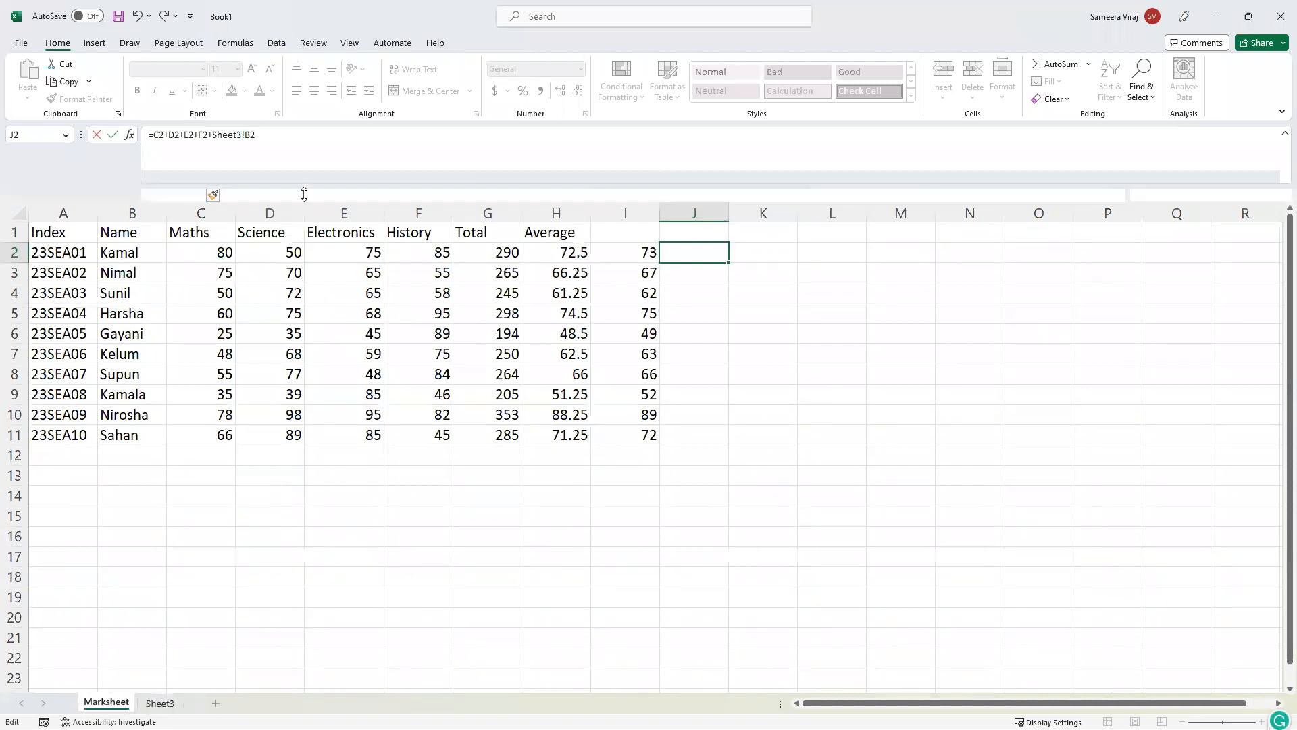
{"action": "left_click_drag", "start_coordinate": [304, 195], "coordinate": [303, 161]}
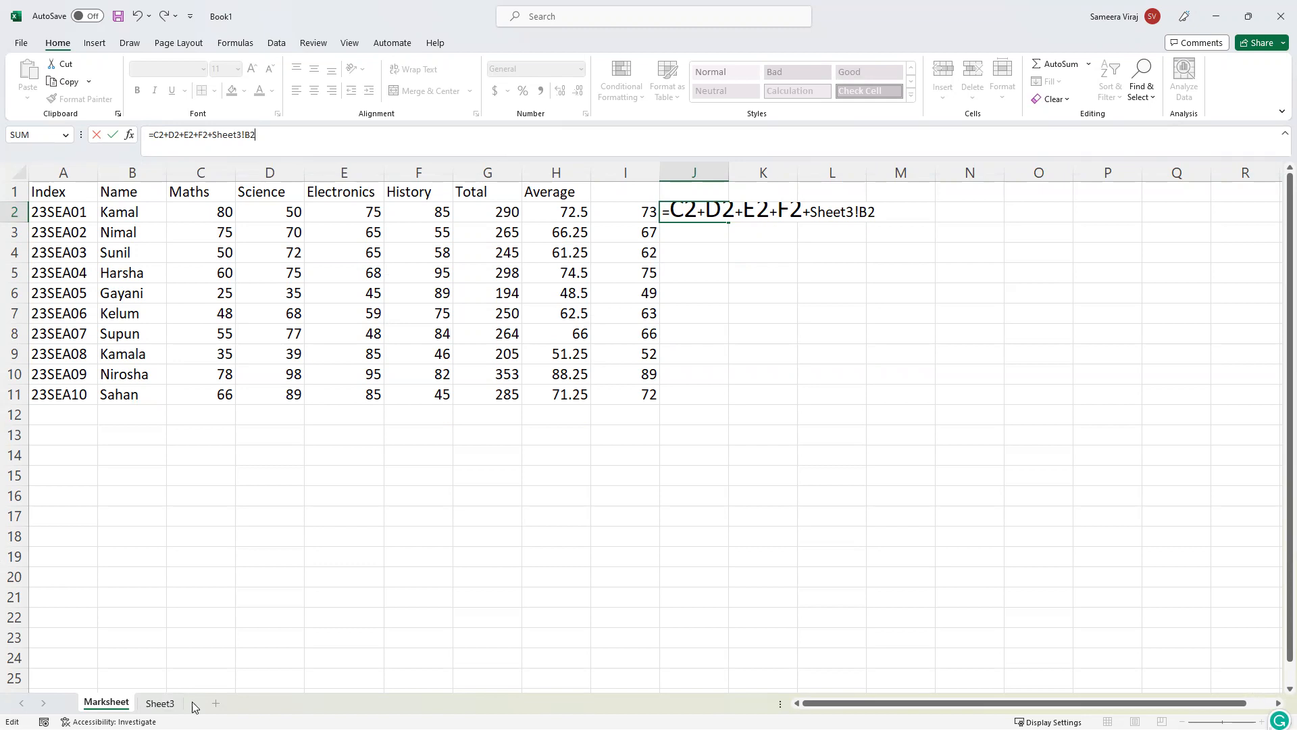
{"action": "key", "text": "Return"}
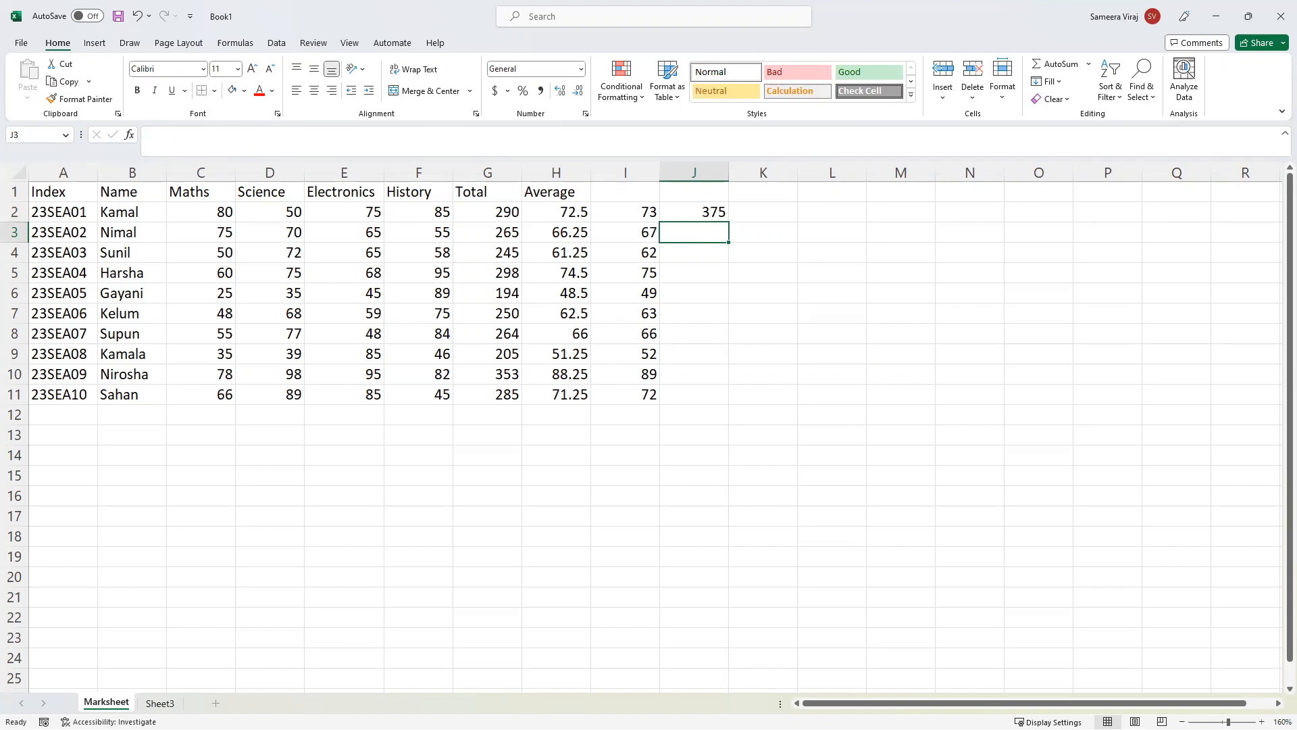
Compare Sheet3 with the J2 formula and examine the sheet name and cell parts of its Sheet3!B2 reference.
{"action": "left_click", "coordinate": [158, 703]}
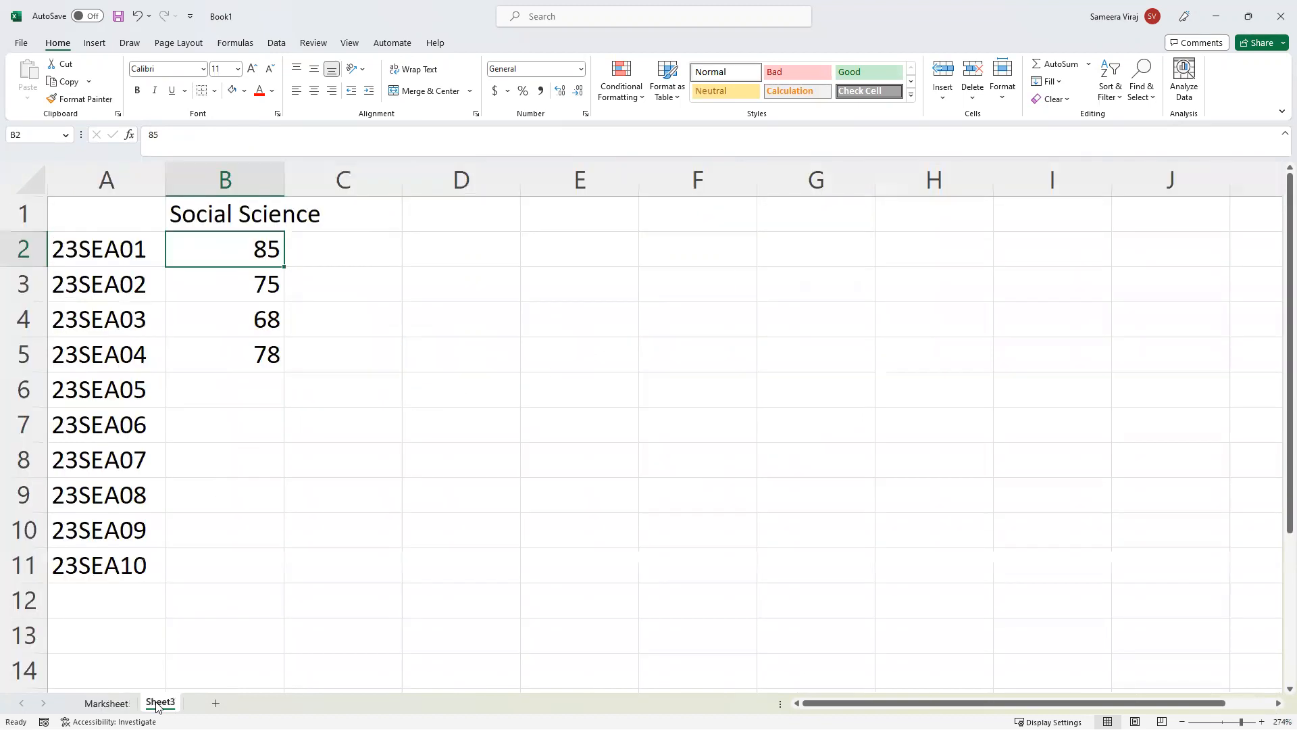
{"action": "left_click", "coordinate": [119, 704]}
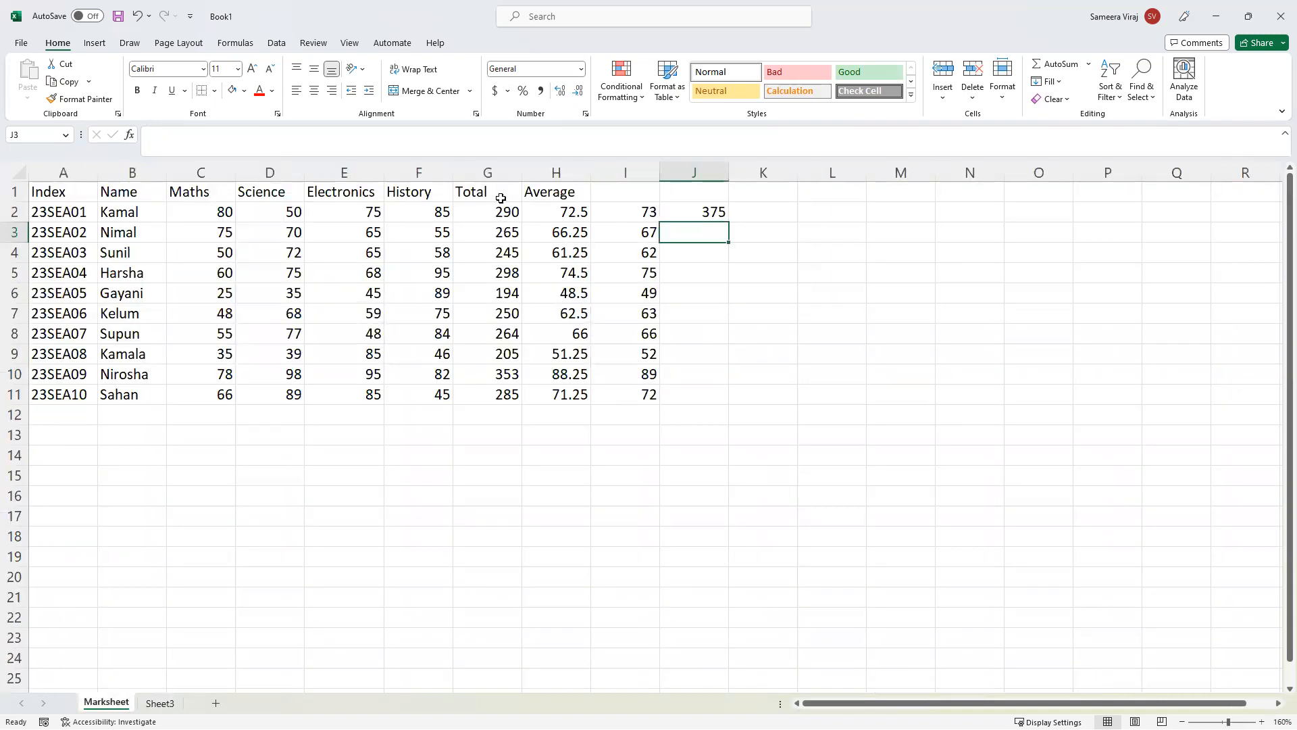
{"action": "left_click", "coordinate": [716, 213]}
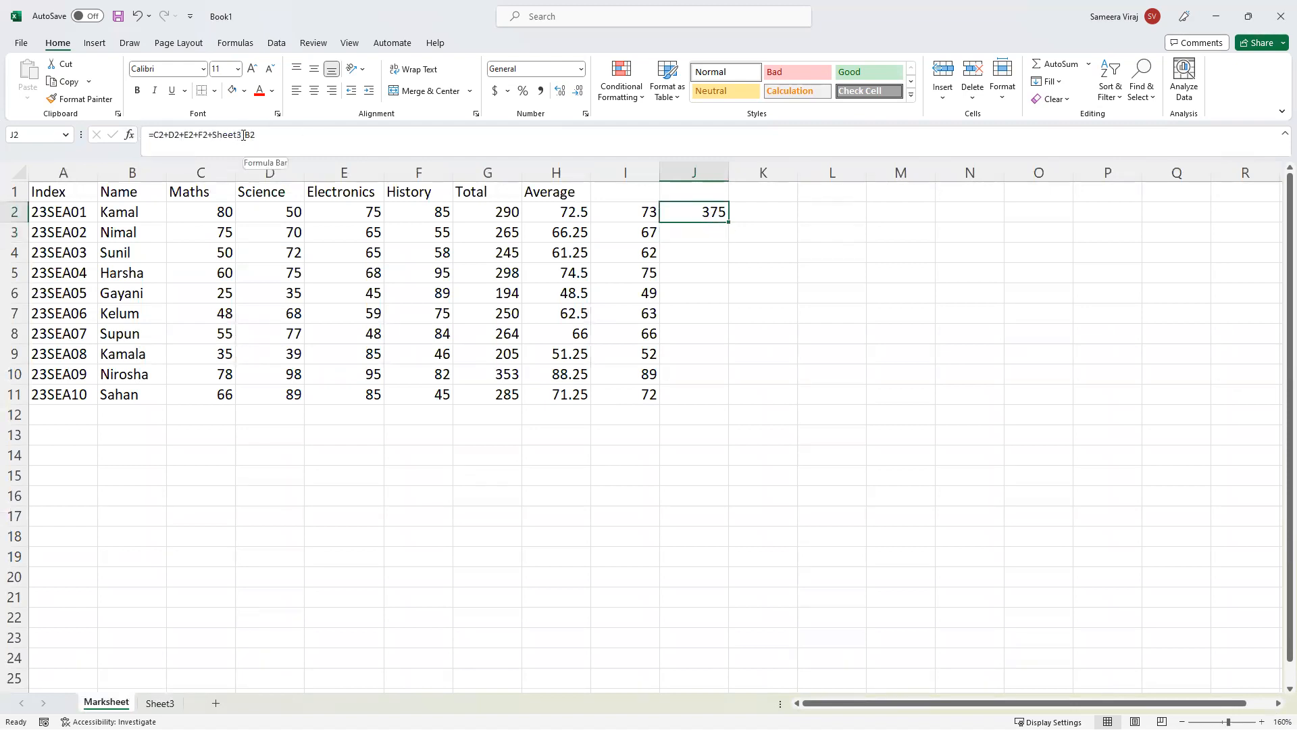
{"action": "left_click_drag", "start_coordinate": [214, 135], "coordinate": [255, 135]}
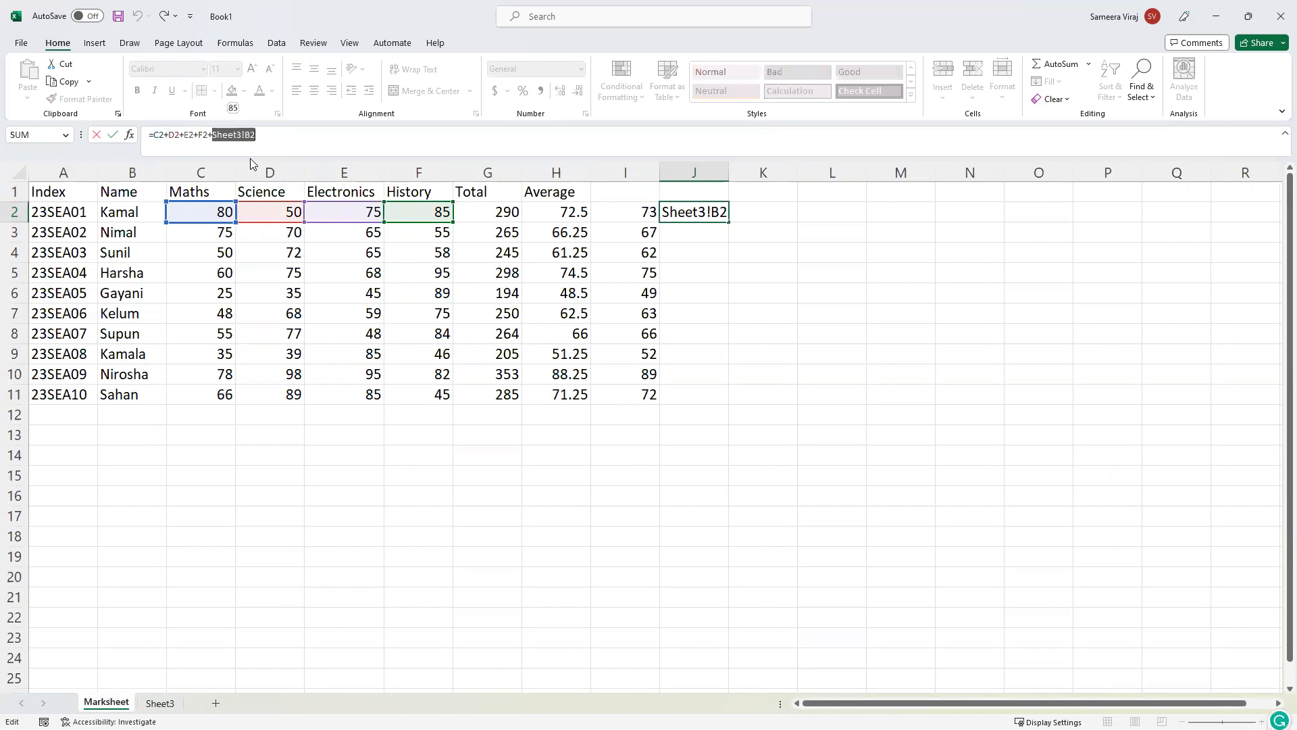
{"action": "left_click", "coordinate": [281, 131]}
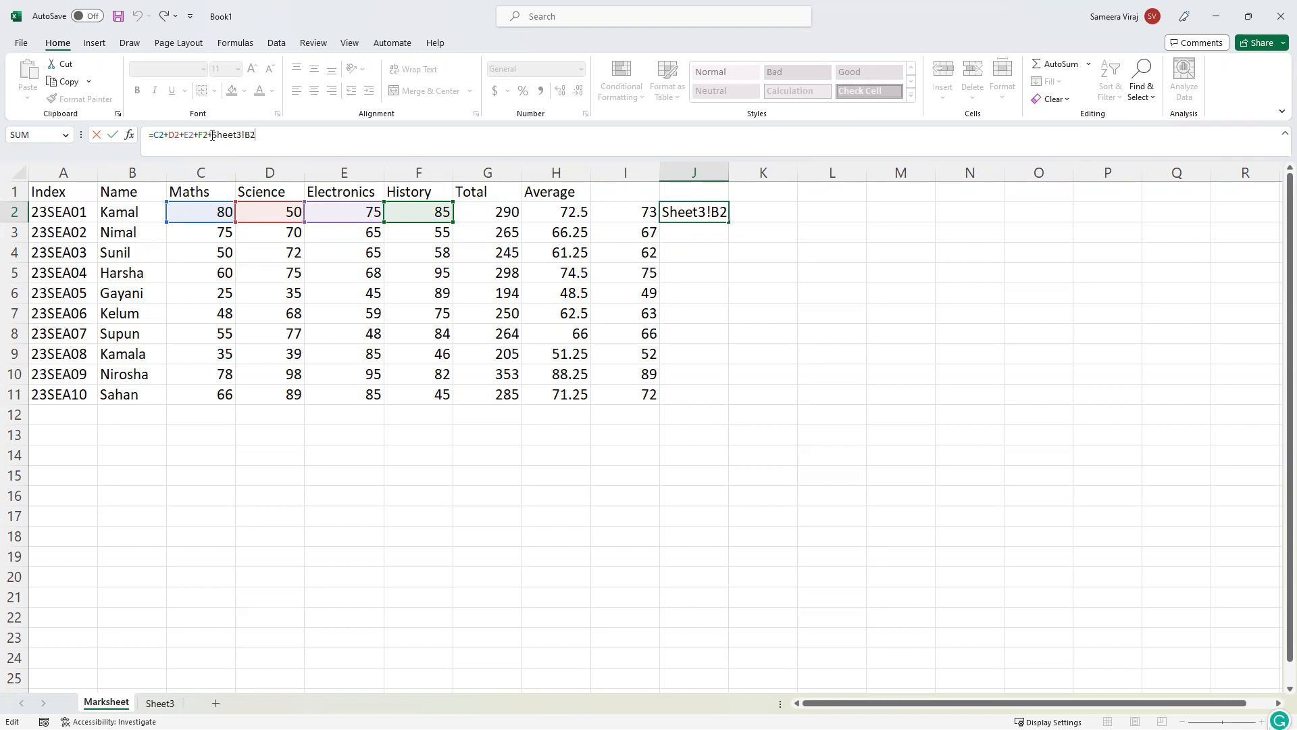
{"action": "left_click_drag", "start_coordinate": [212, 135], "coordinate": [241, 138]}
{"action": "left_click", "coordinate": [243, 137]}
{"action": "left_click_drag", "start_coordinate": [245, 137], "coordinate": [267, 136]}
{"action": "left_click", "coordinate": [246, 137]}
{"action": "left_click_drag", "start_coordinate": [256, 135], "coordinate": [213, 137]}
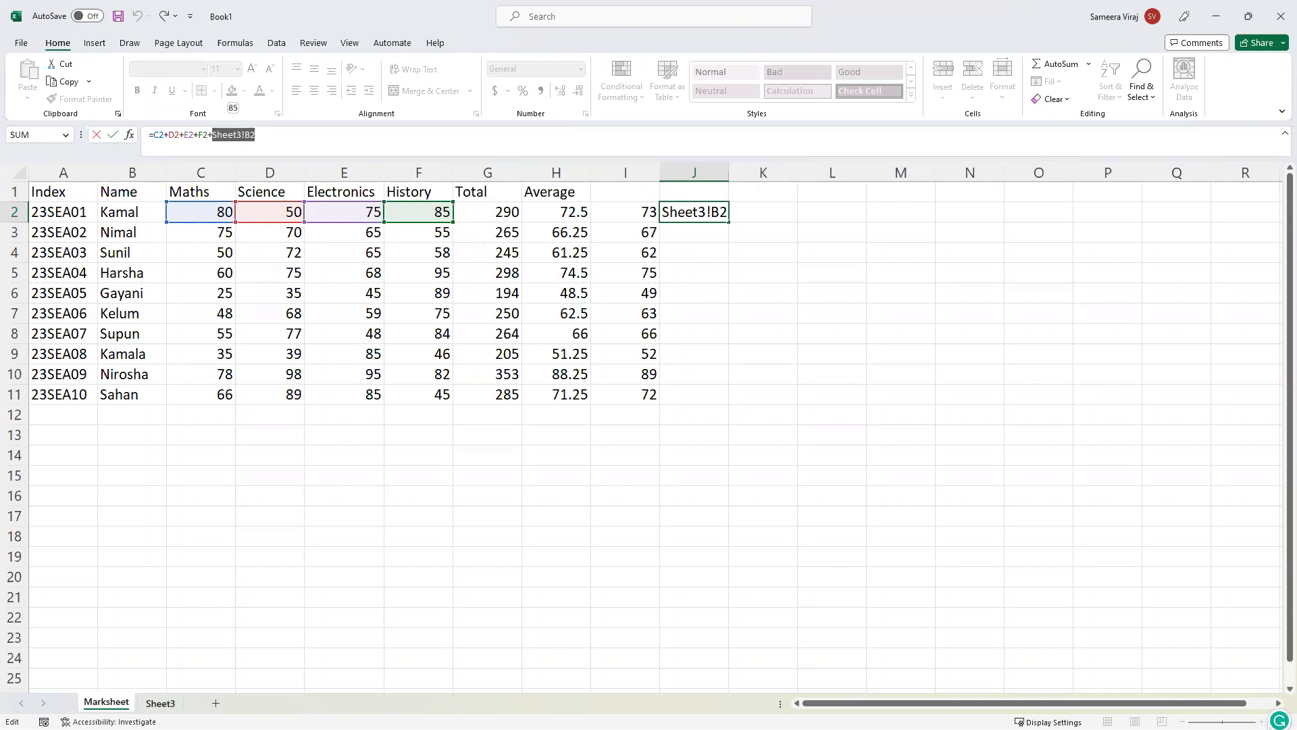
{"action": "key", "text": "ctrl+Return"}
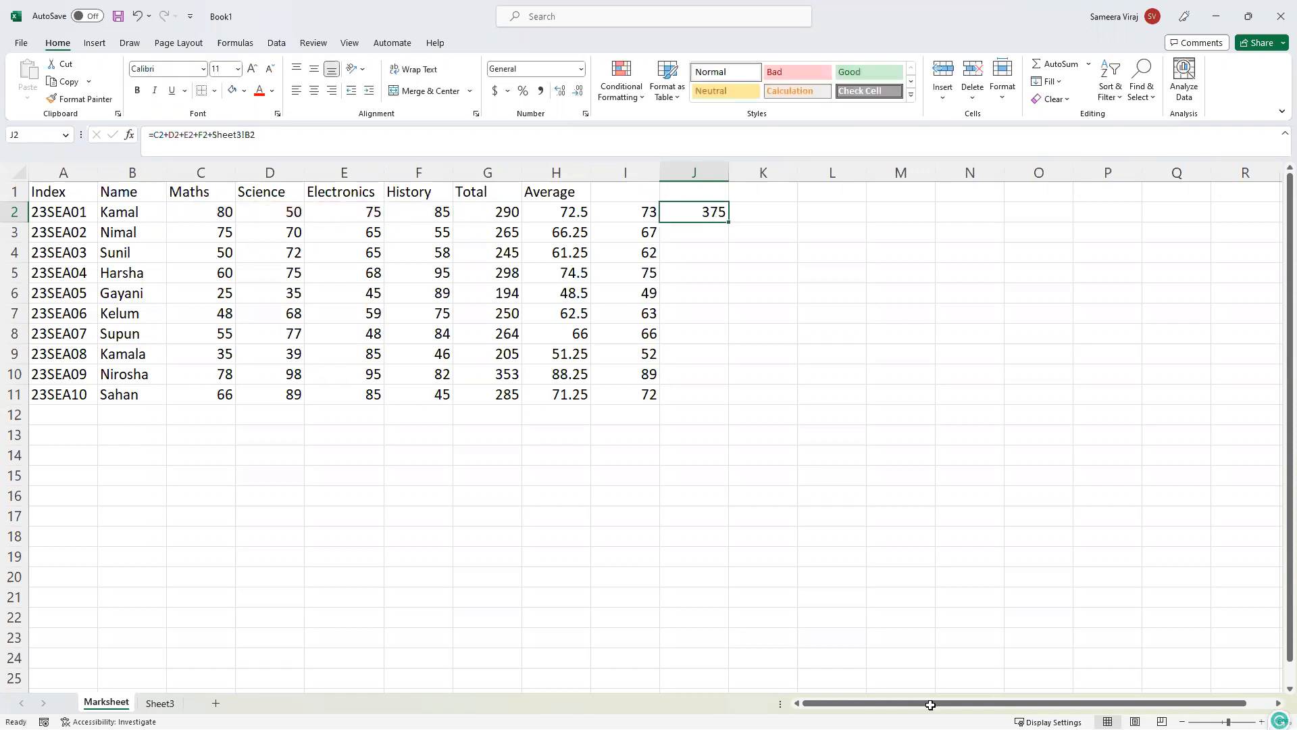
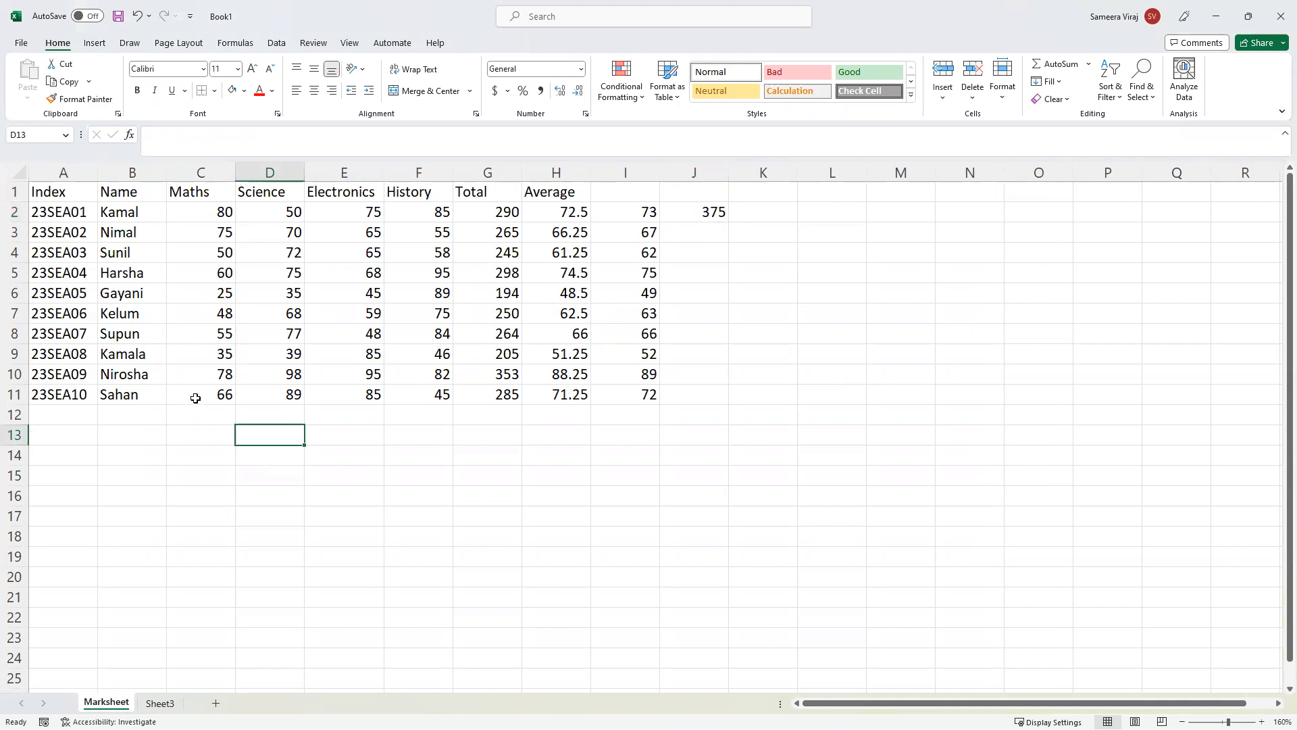
Begin a COUNTIF formula in C13 with the Maths marks C2:C11 as its range.
{"action": "left_click", "coordinate": [193, 440]}
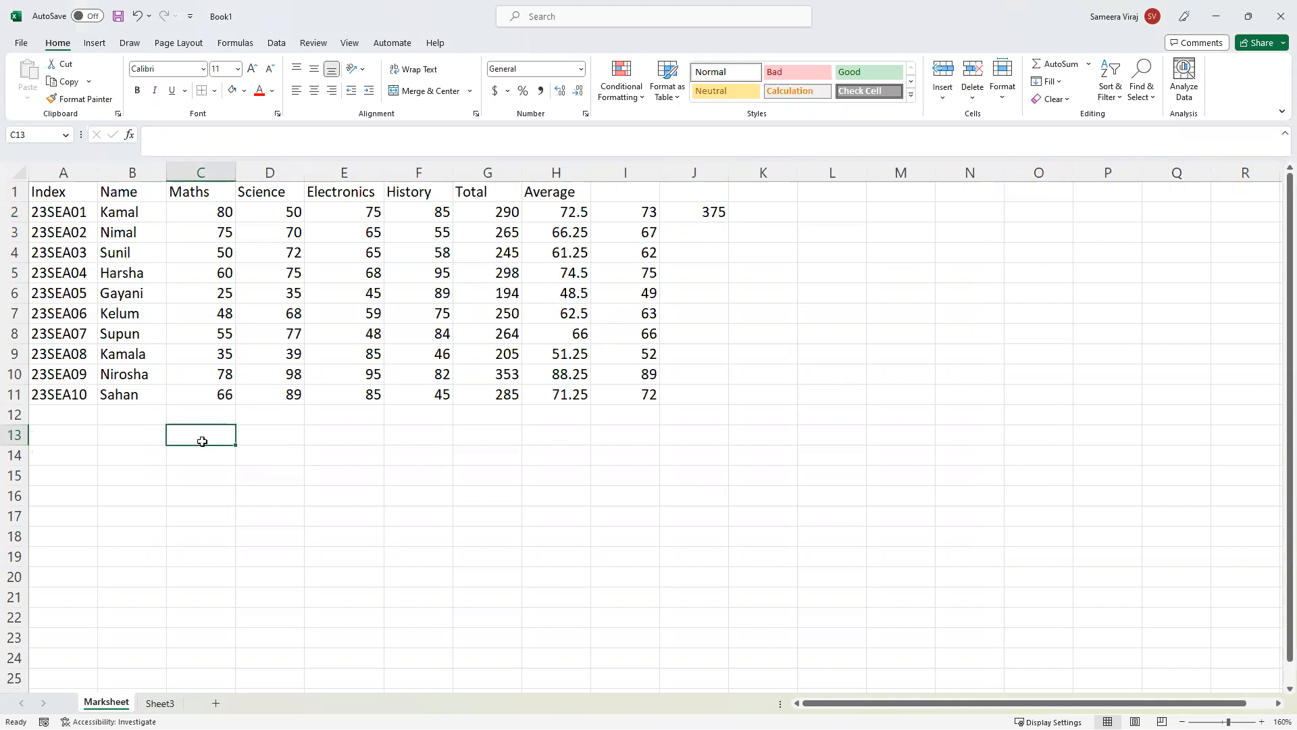
{"action": "type", "text": "="}
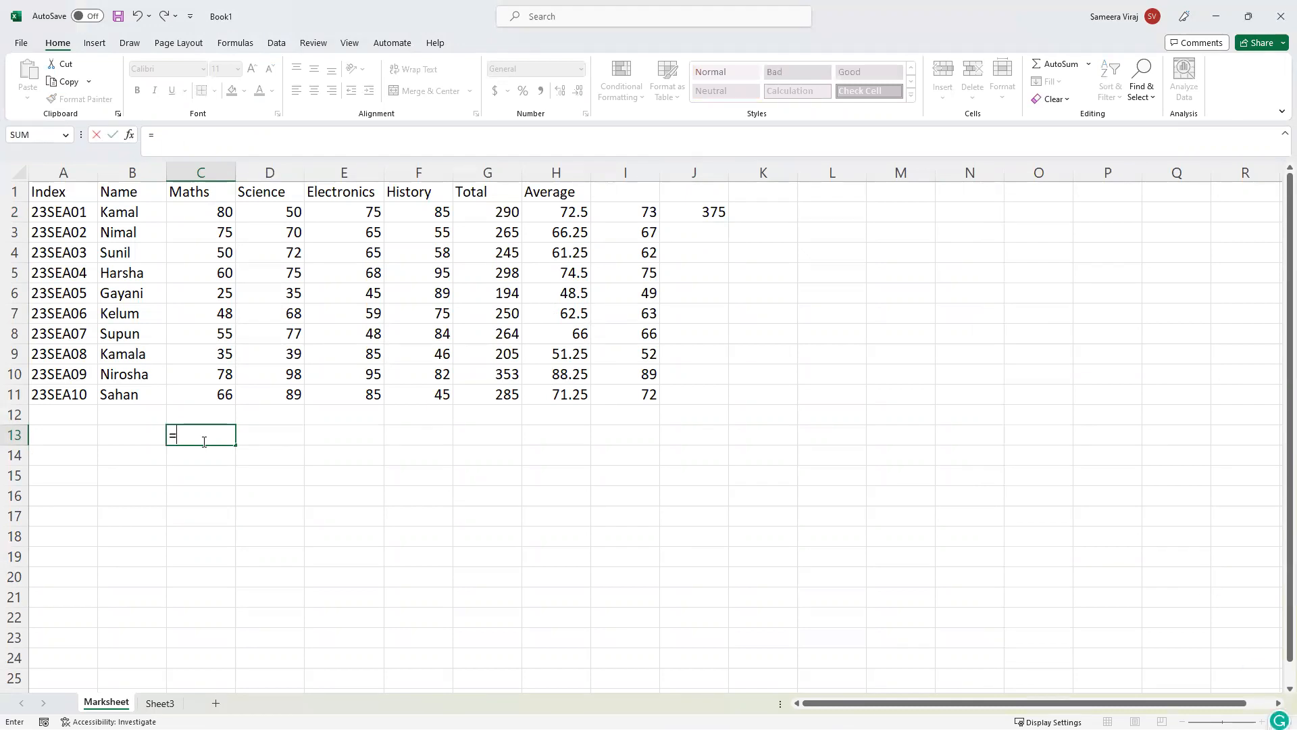
{"action": "type", "text": "count"}
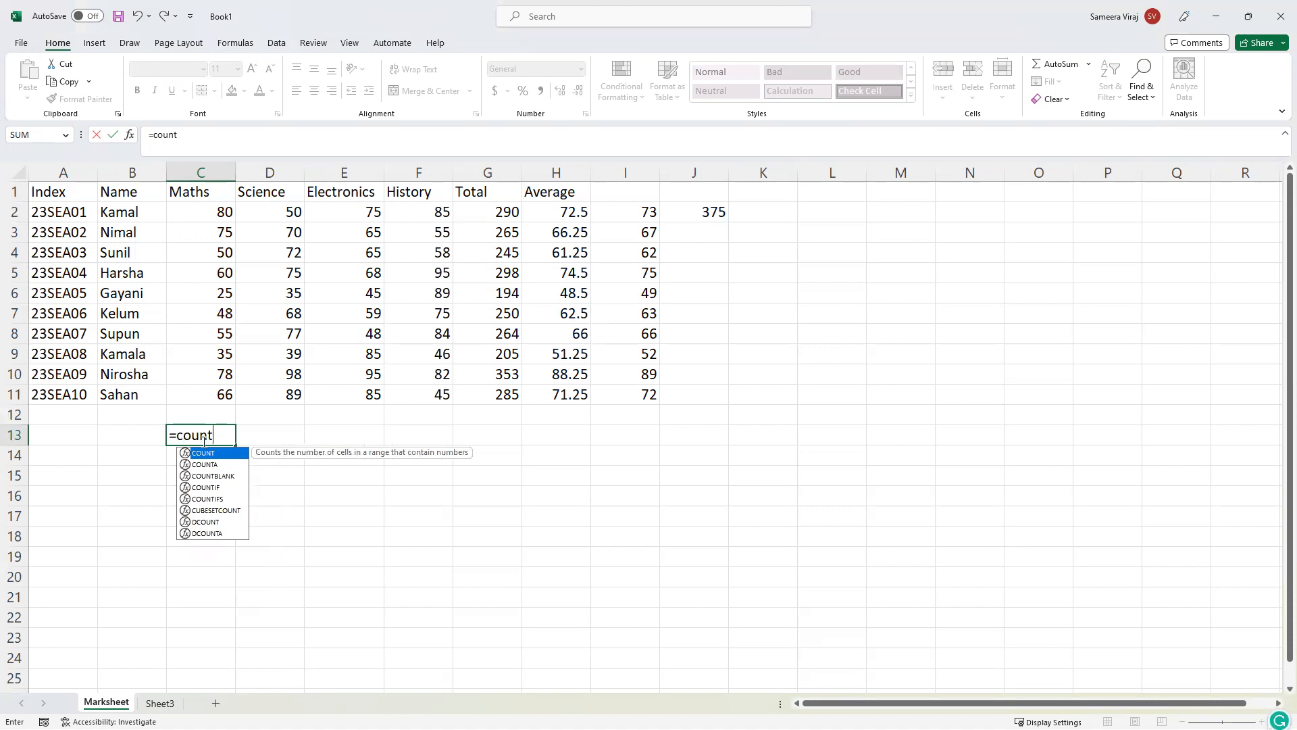
{"action": "type", "text": "if"}
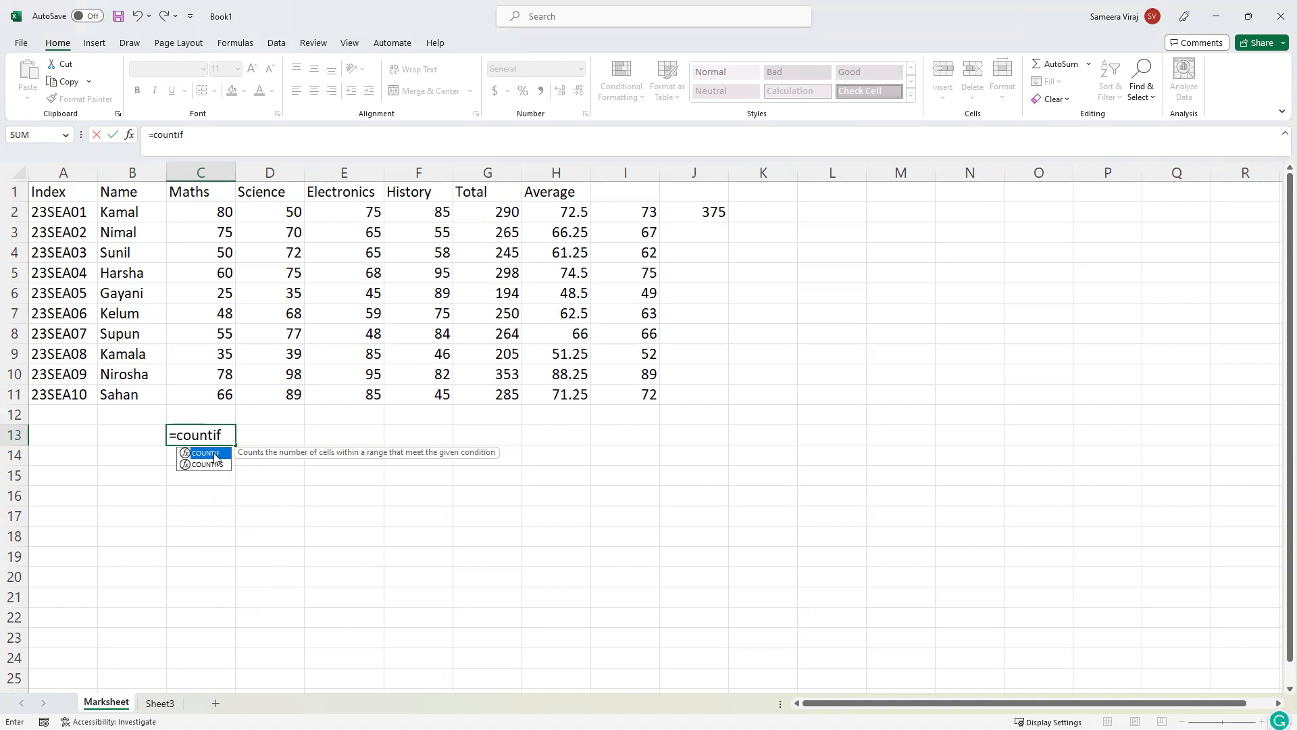
{"action": "double_click", "coordinate": [206, 452]}
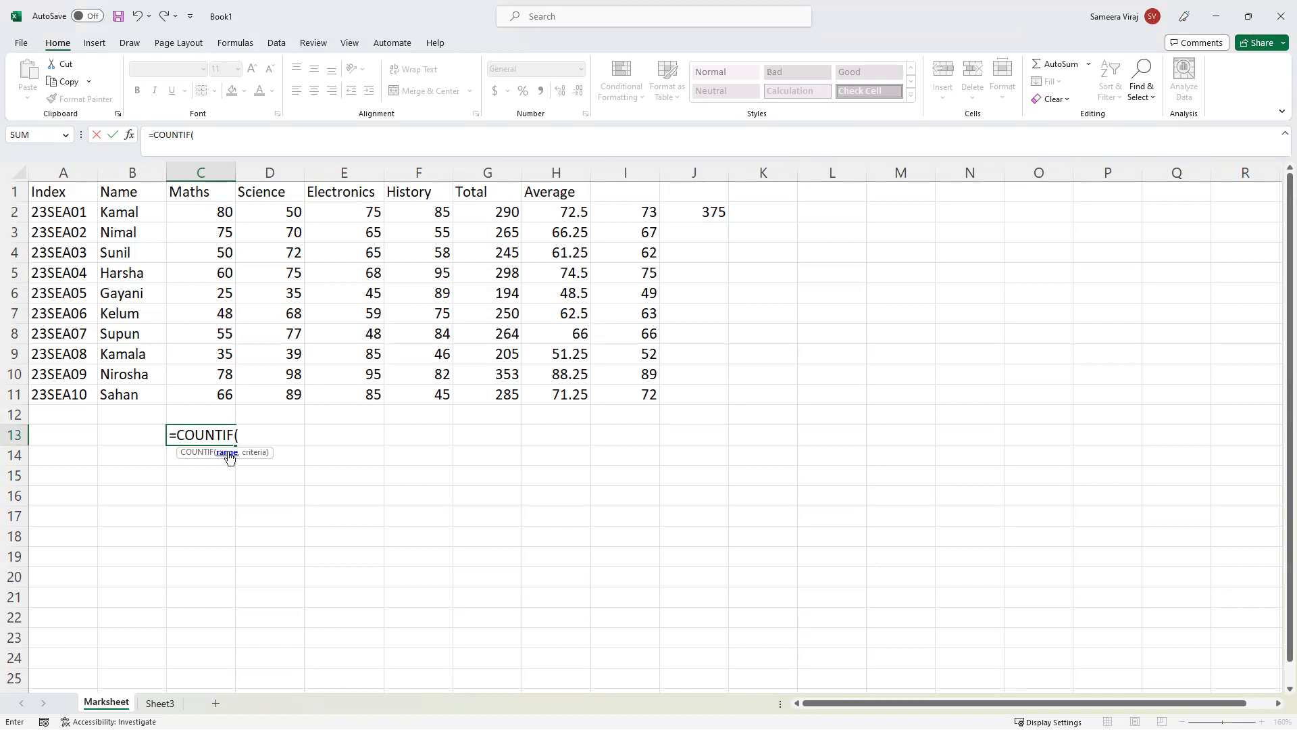
{"action": "left_click_drag", "start_coordinate": [219, 211], "coordinate": [215, 399]}
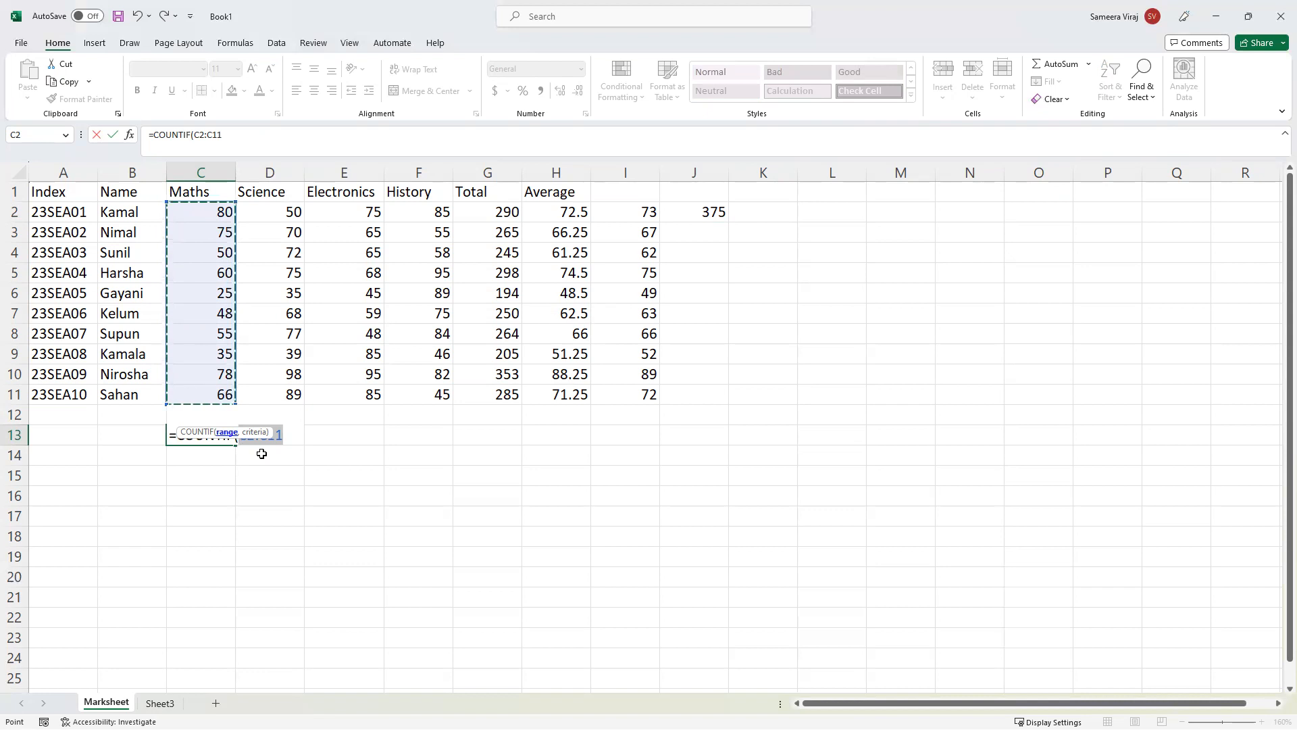
{"action": "type", "text": ","}
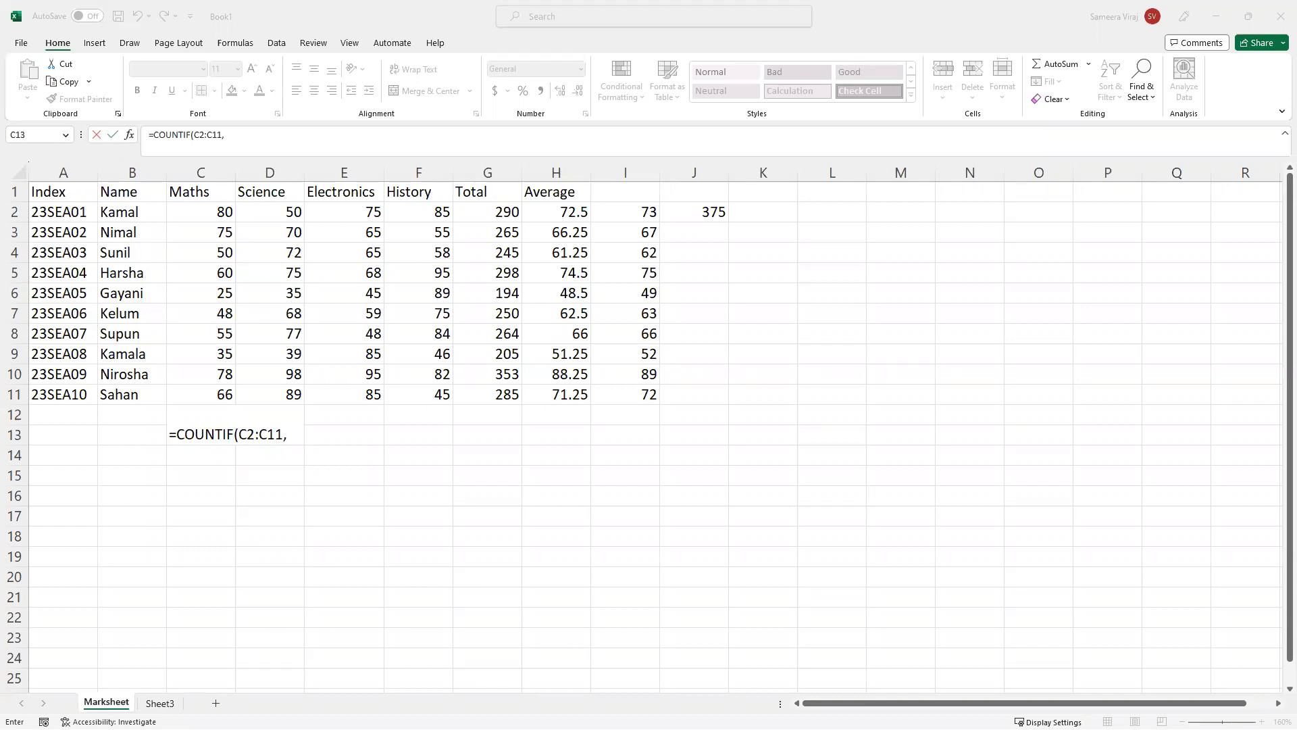
{"action": "left_click", "coordinate": [297, 439]}
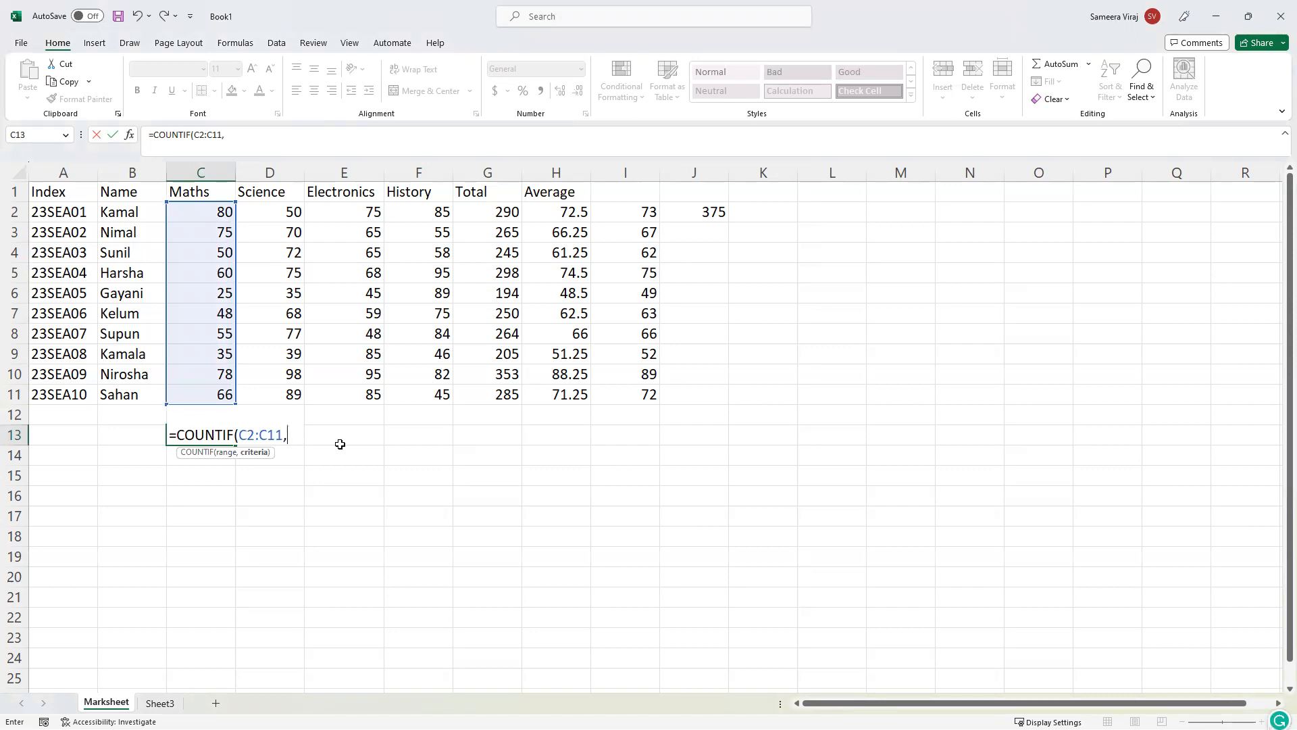
Add the unquoted criterion >60 to the COUNTIF formula and try to enter =COUNTIF(C2:C11,>60).
{"action": "type", "text": ">"}
{"action": "type", "text": "60)"}
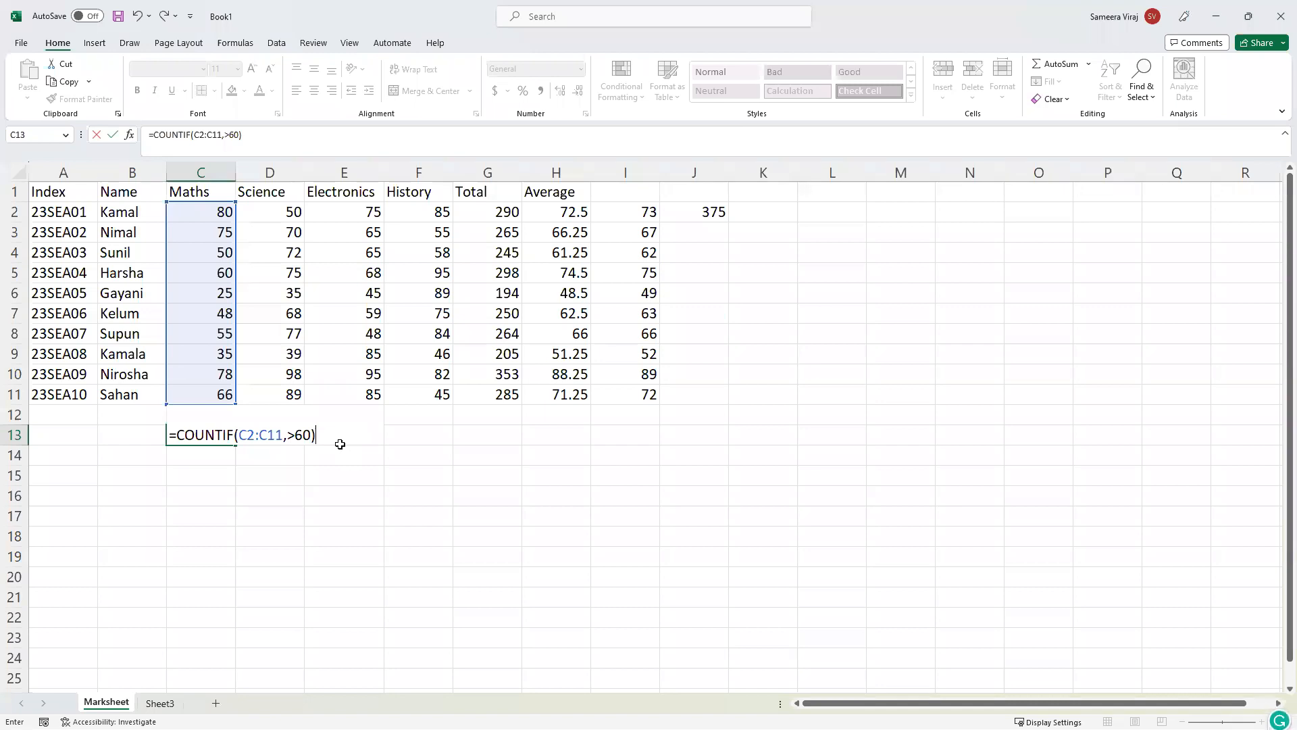
{"action": "key", "text": "Return"}
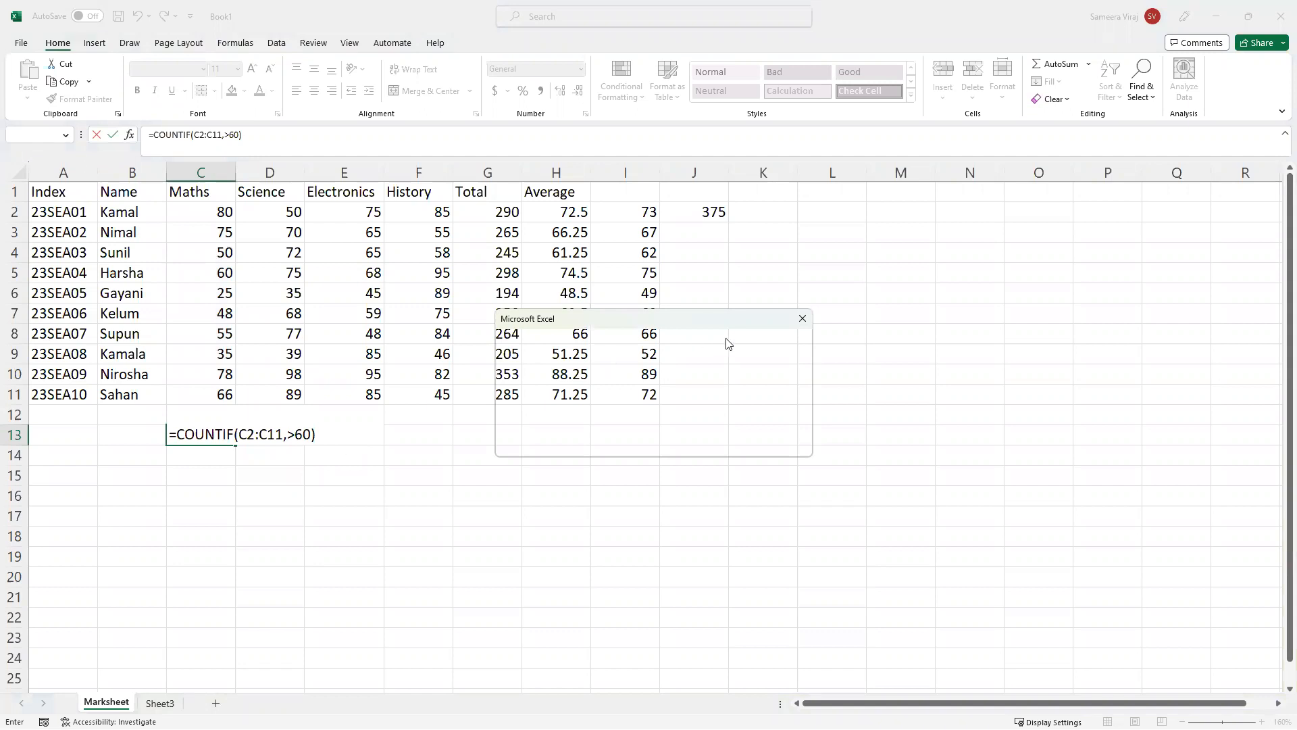
{"action": "mouse_move", "coordinate": [704, 331]}
{"action": "left_mouse_down"}
{"action": "mouse_move", "coordinate": [348, 365]}
{"action": "mouse_move", "coordinate": [720, 323]}
{"action": "left_mouse_up"}
{"action": "left_click", "coordinate": [739, 327]}
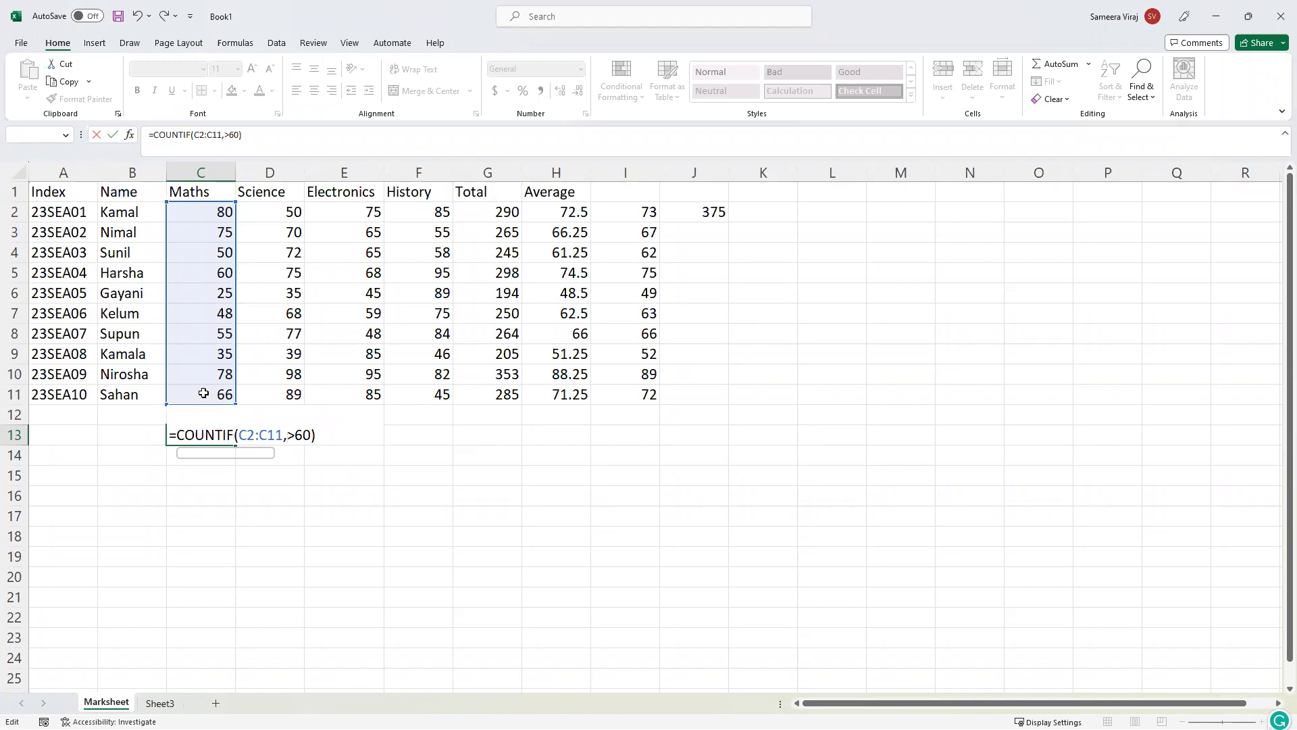
{"action": "left_click", "coordinate": [280, 440]}
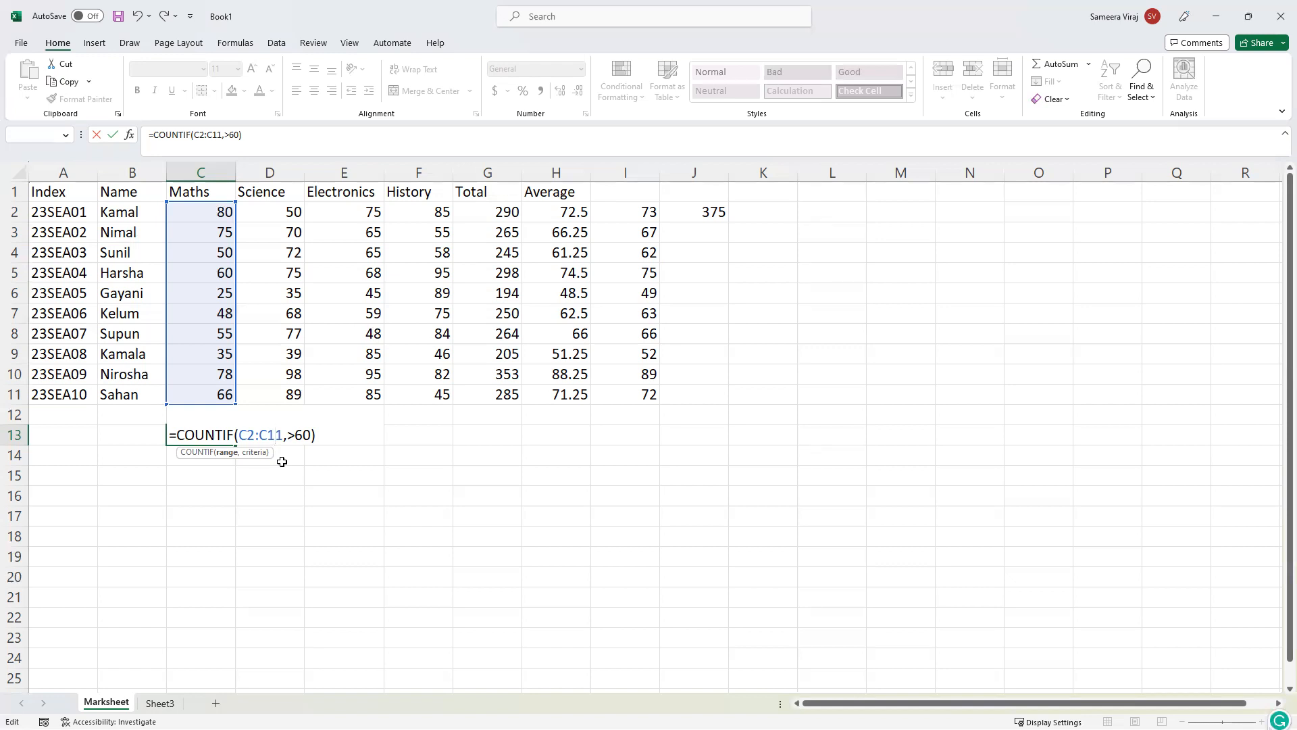
{"action": "left_click", "coordinate": [290, 438]}
{"action": "left_click", "coordinate": [318, 435]}
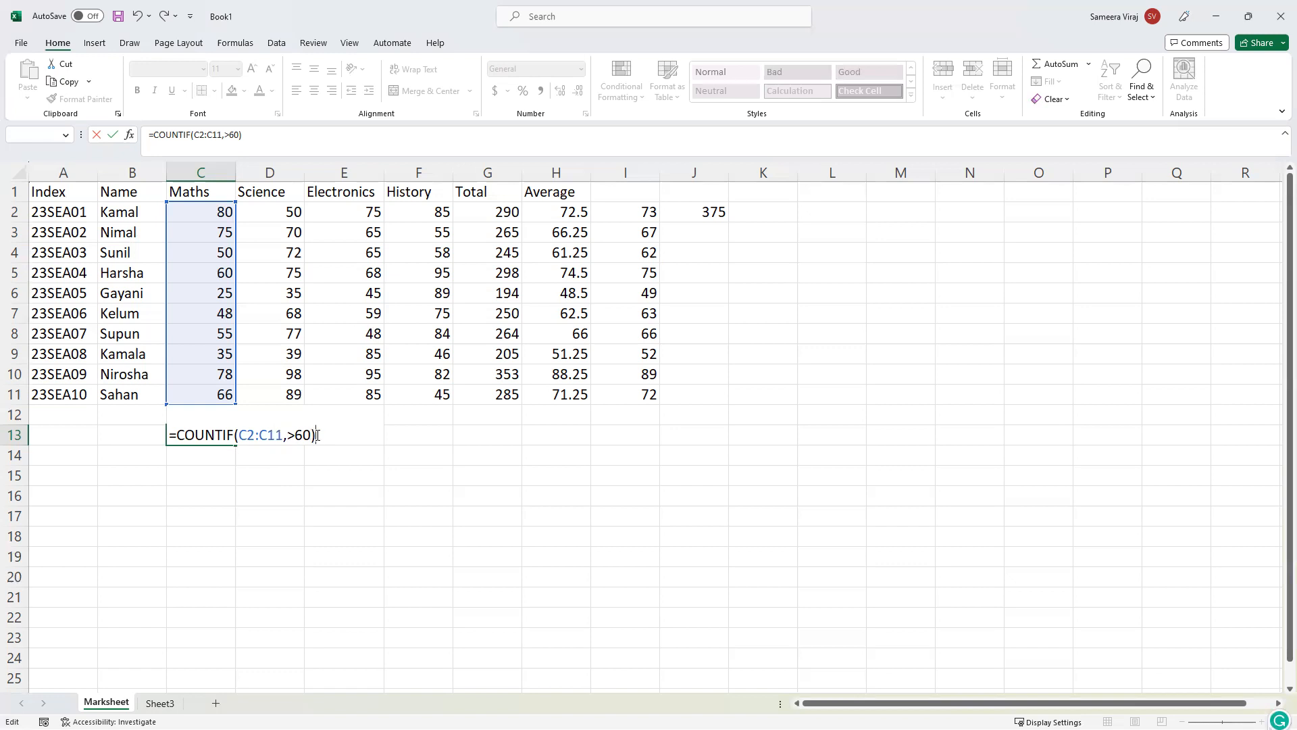
{"action": "key", "text": "Return"}
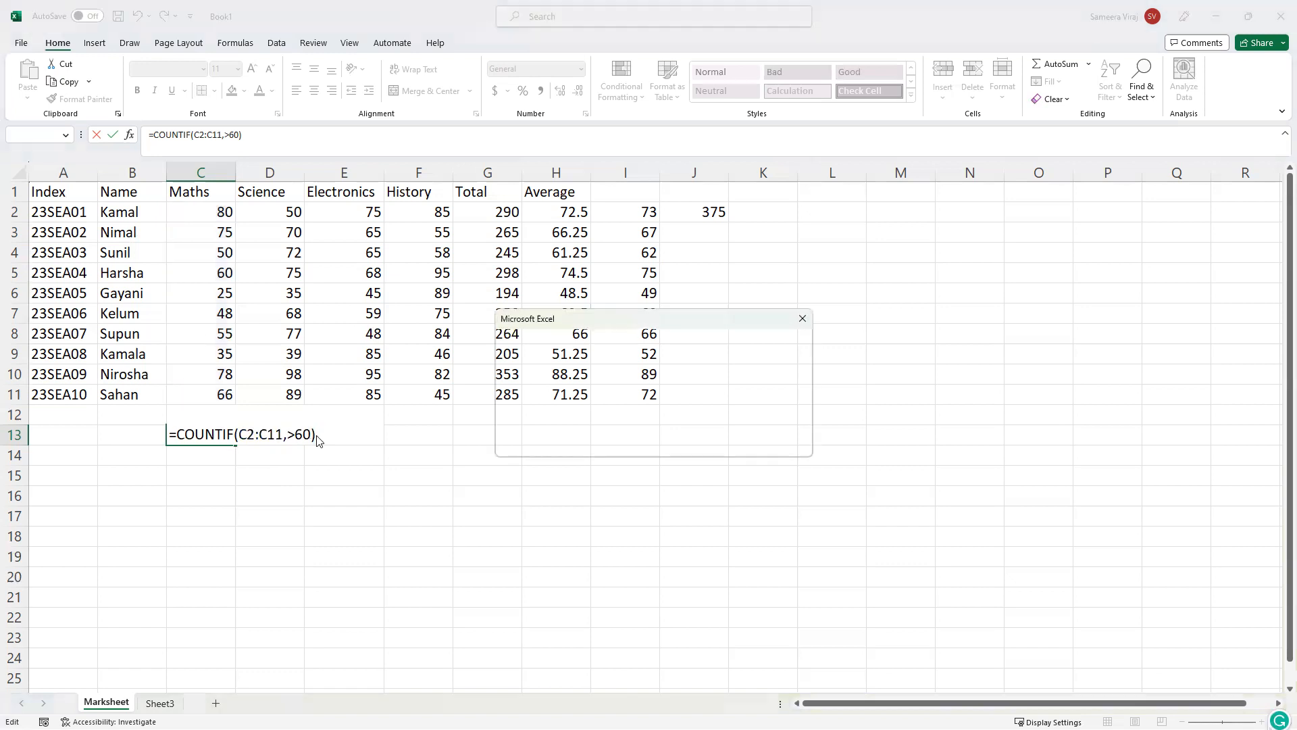
{"action": "left_click", "coordinate": [803, 317]}
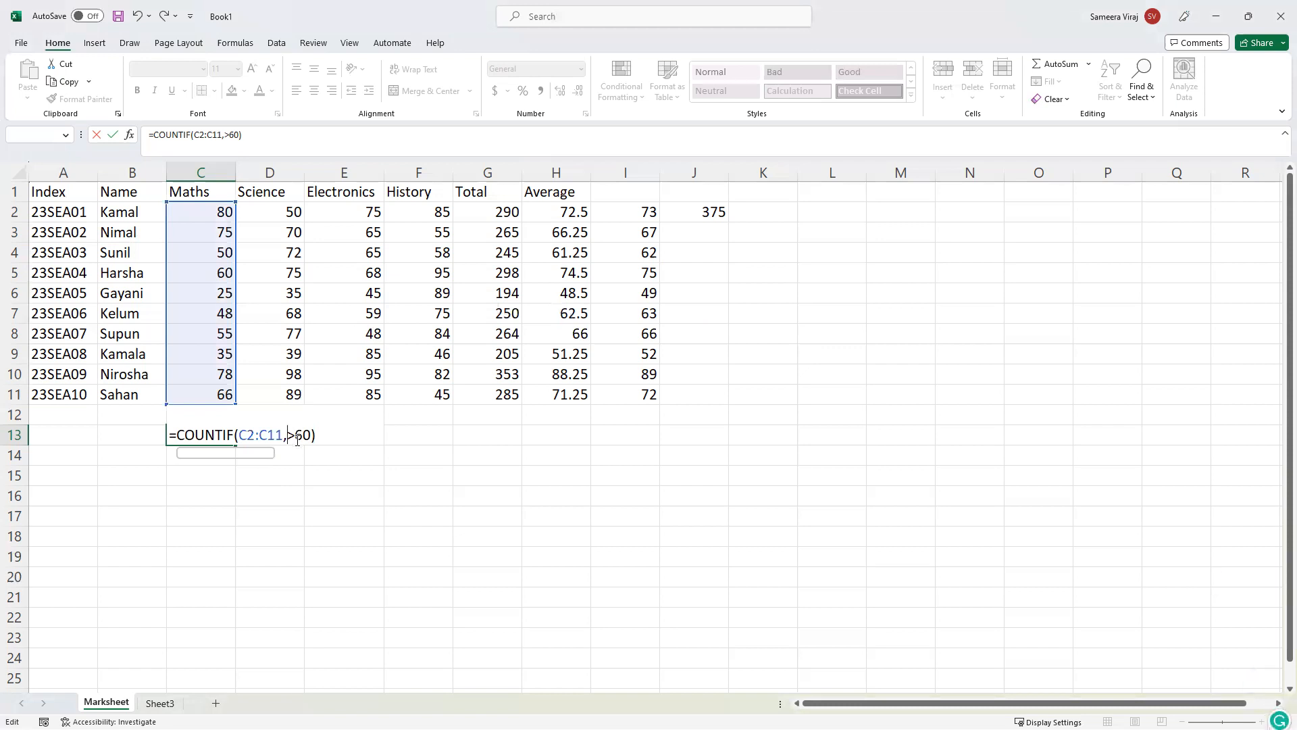
Enclose the criterion in quotation marks and enter the C13 formula as =COUNTIF(C2:C11,">60").
{"action": "left_click", "coordinate": [262, 458]}
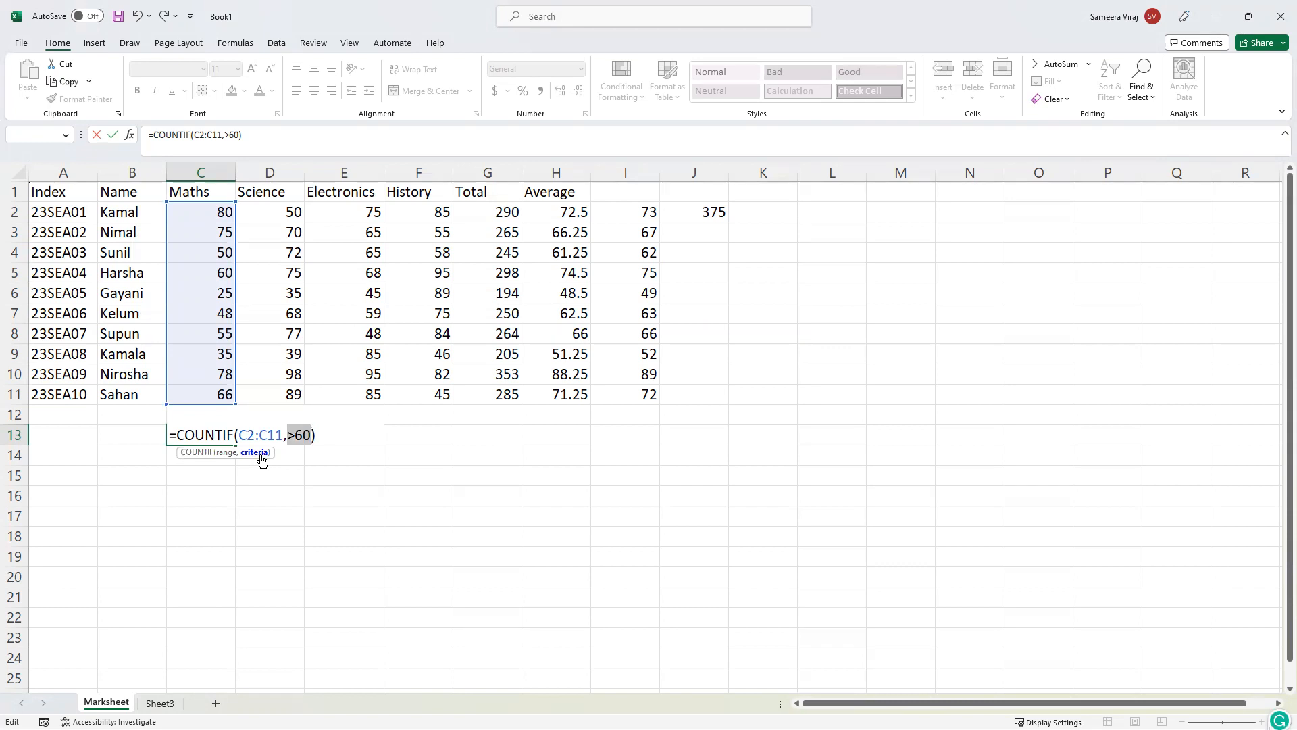
{"action": "left_click", "coordinate": [290, 436]}
{"action": "type", "text": "\""}
{"action": "left_click", "coordinate": [318, 435]}
{"action": "type", "text": "\""}
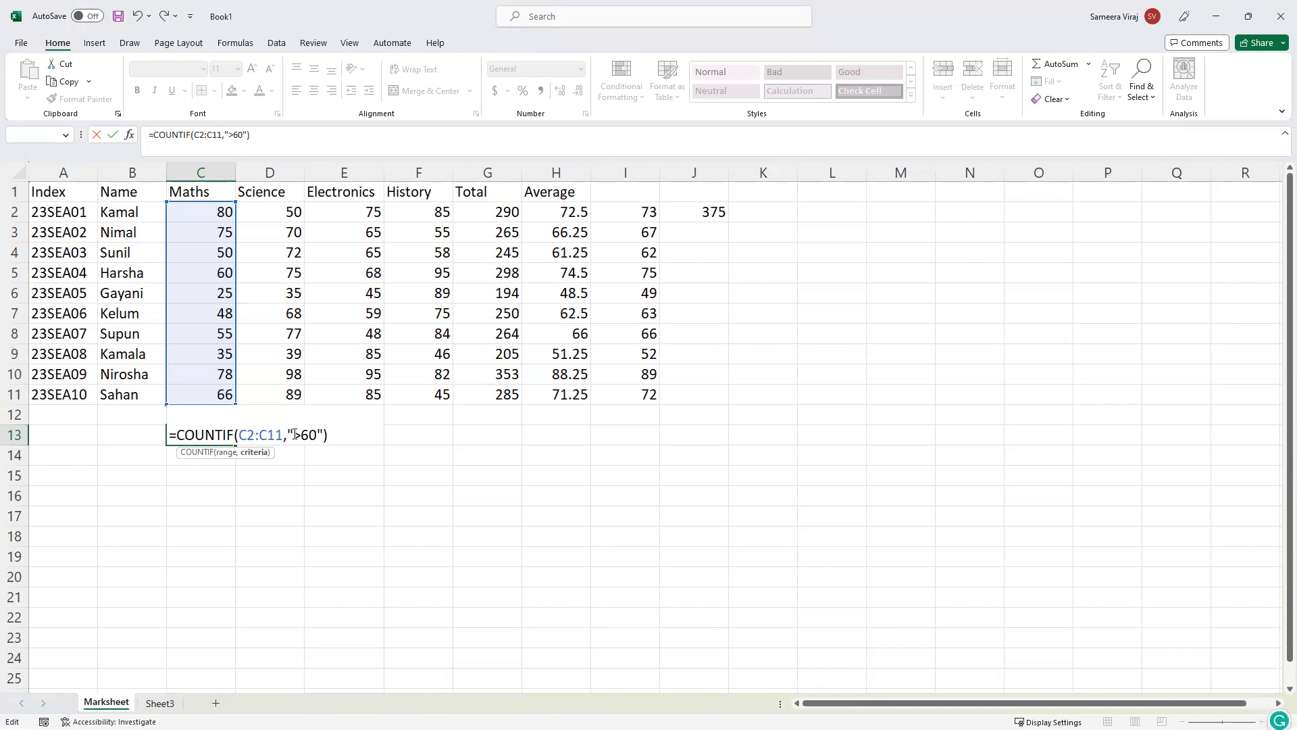
{"action": "left_click_drag", "start_coordinate": [294, 435], "coordinate": [287, 435]}
{"action": "key", "text": "Return"}
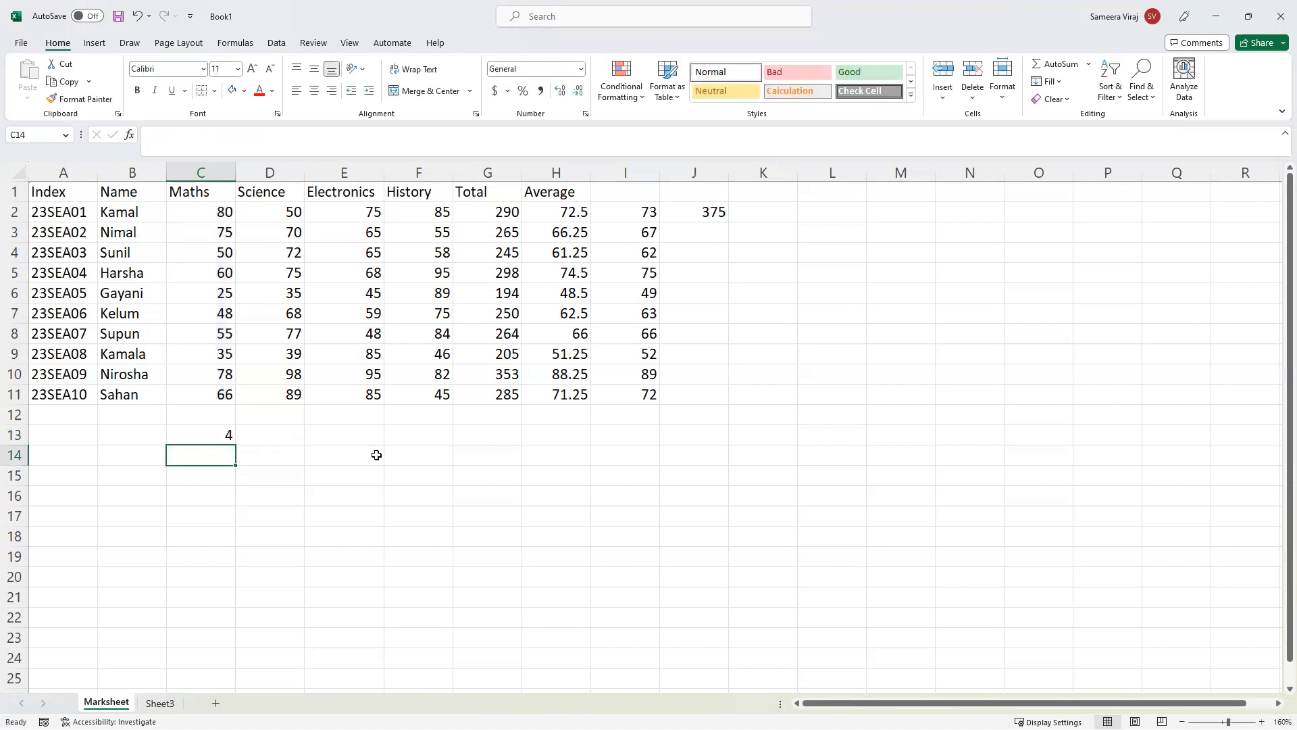
Examine the COUNTIF formula in C13, in particular the quotation marks around its criterion.
{"action": "left_click", "coordinate": [225, 435]}
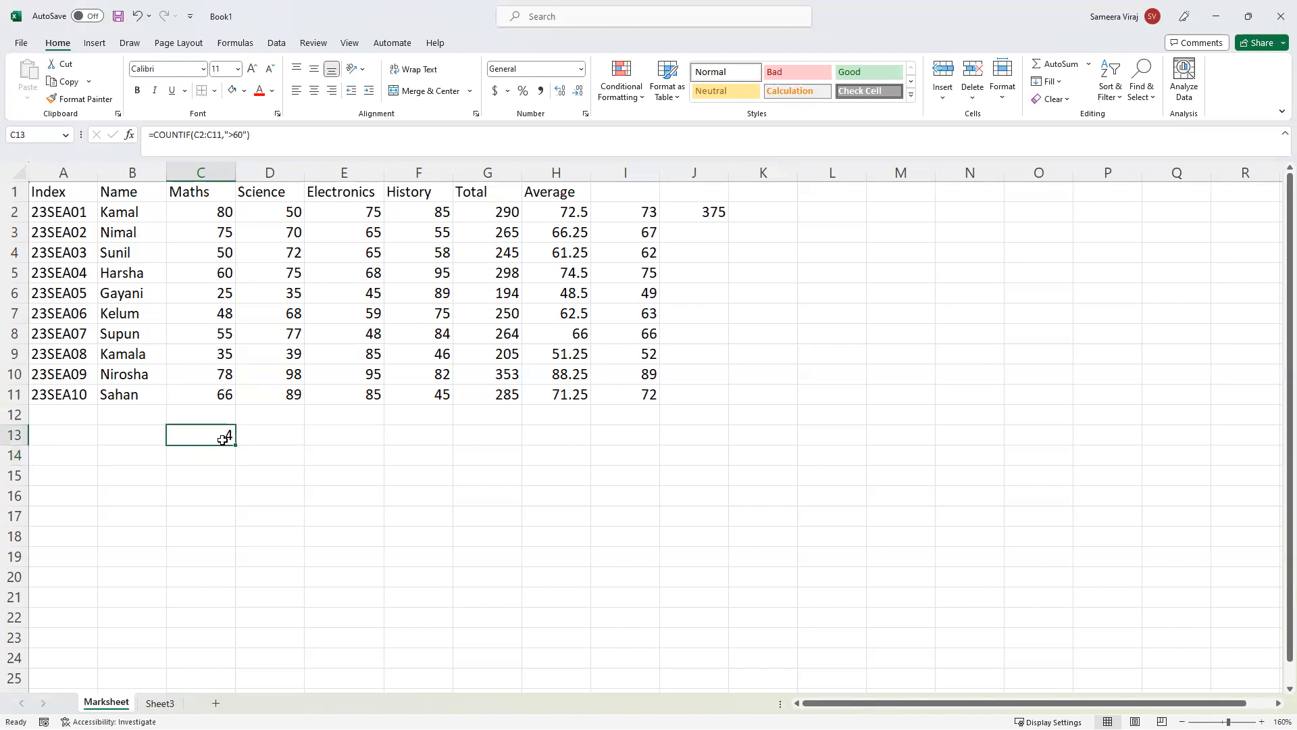
{"action": "left_click", "coordinate": [227, 135]}
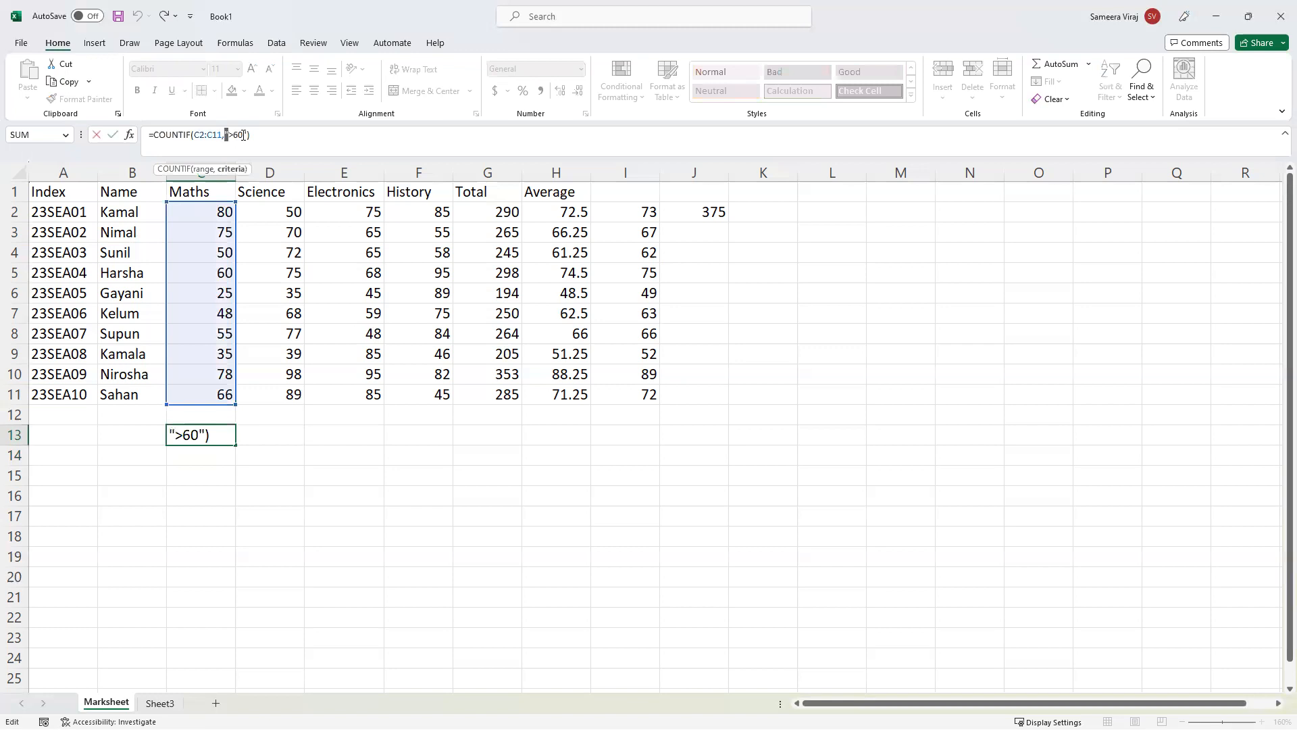
{"action": "left_click_drag", "start_coordinate": [247, 135], "coordinate": [243, 135]}
{"action": "key", "text": "Return"}
{"action": "left_click", "coordinate": [226, 435]}
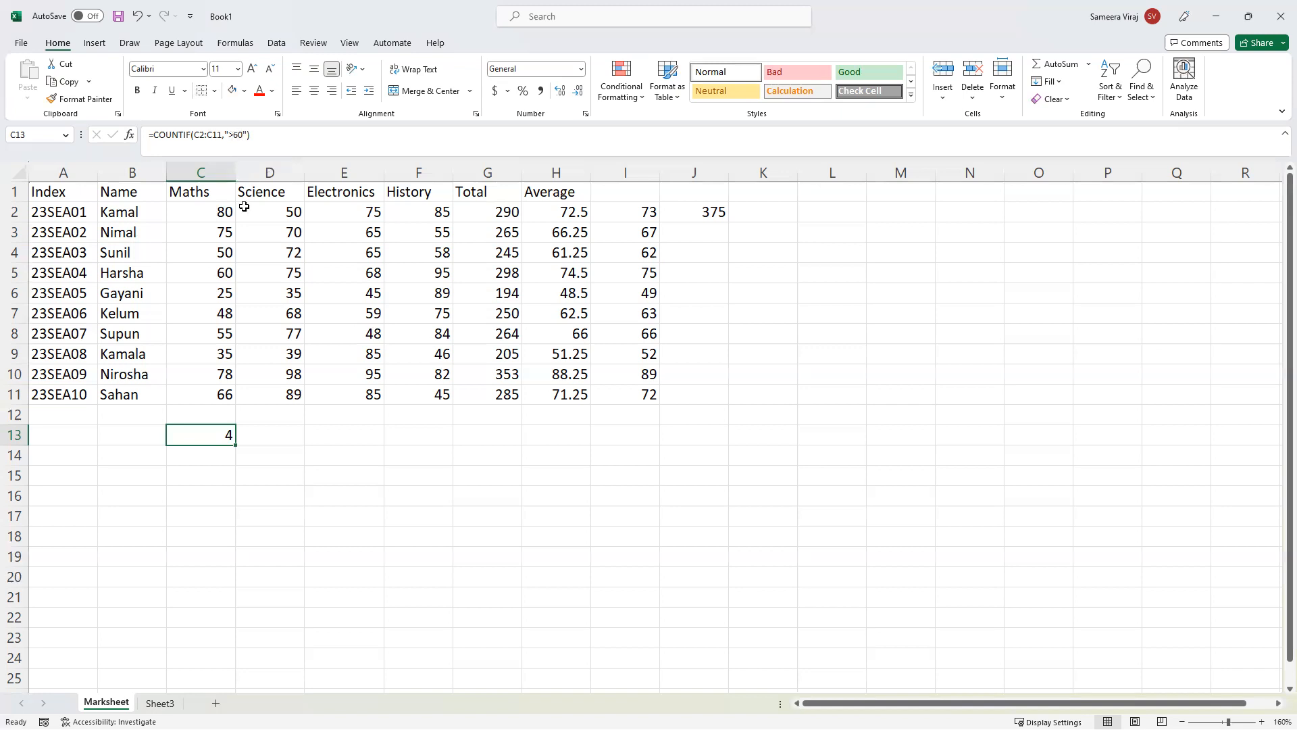
Change the criterion of the COUNTIF formula in C13 to ">=60".
{"action": "left_click", "coordinate": [234, 135]}
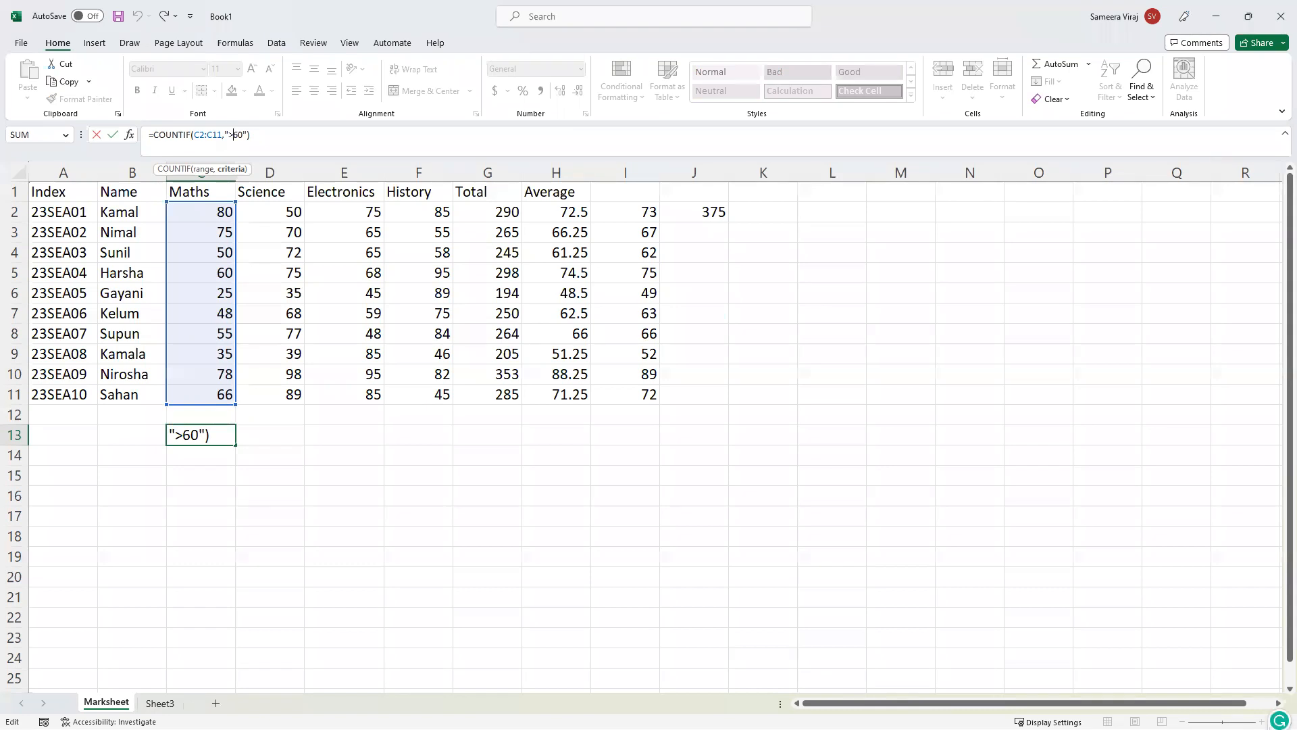
{"action": "type", "text": "="}
{"action": "key", "text": "Return"}
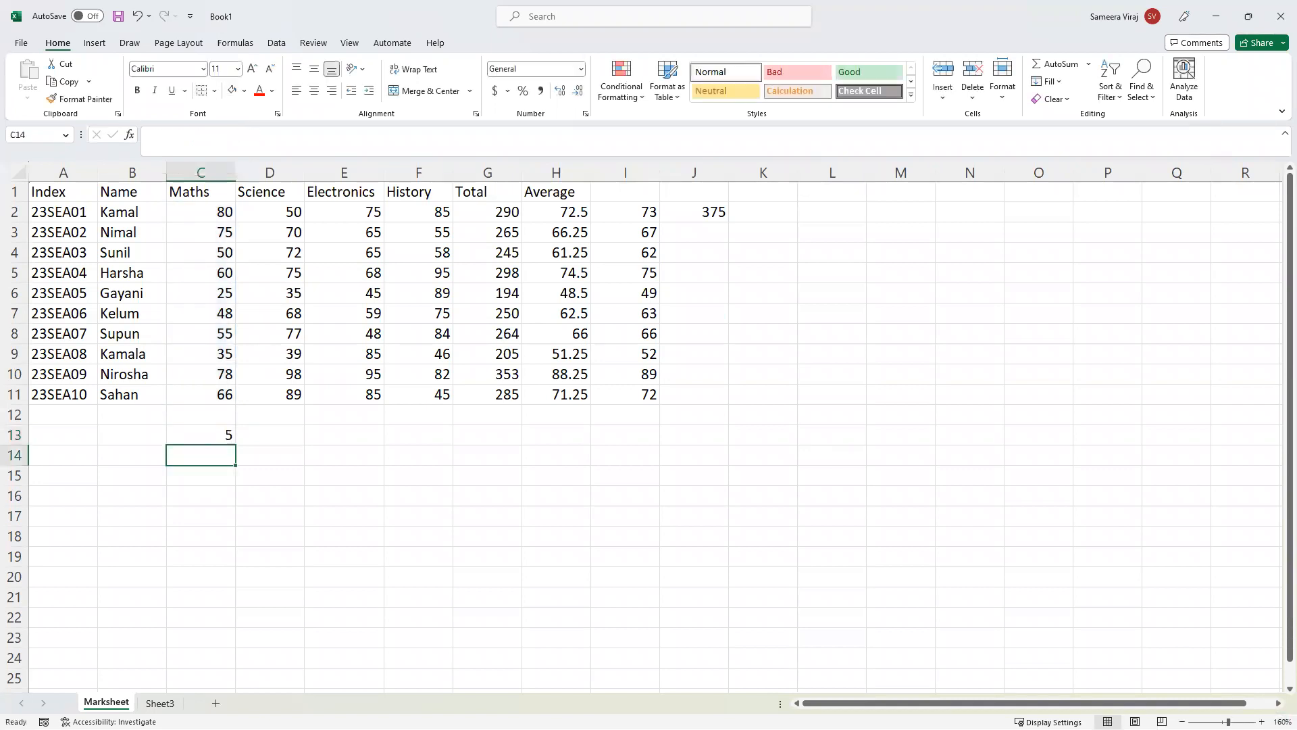
{"action": "left_click", "coordinate": [209, 438]}
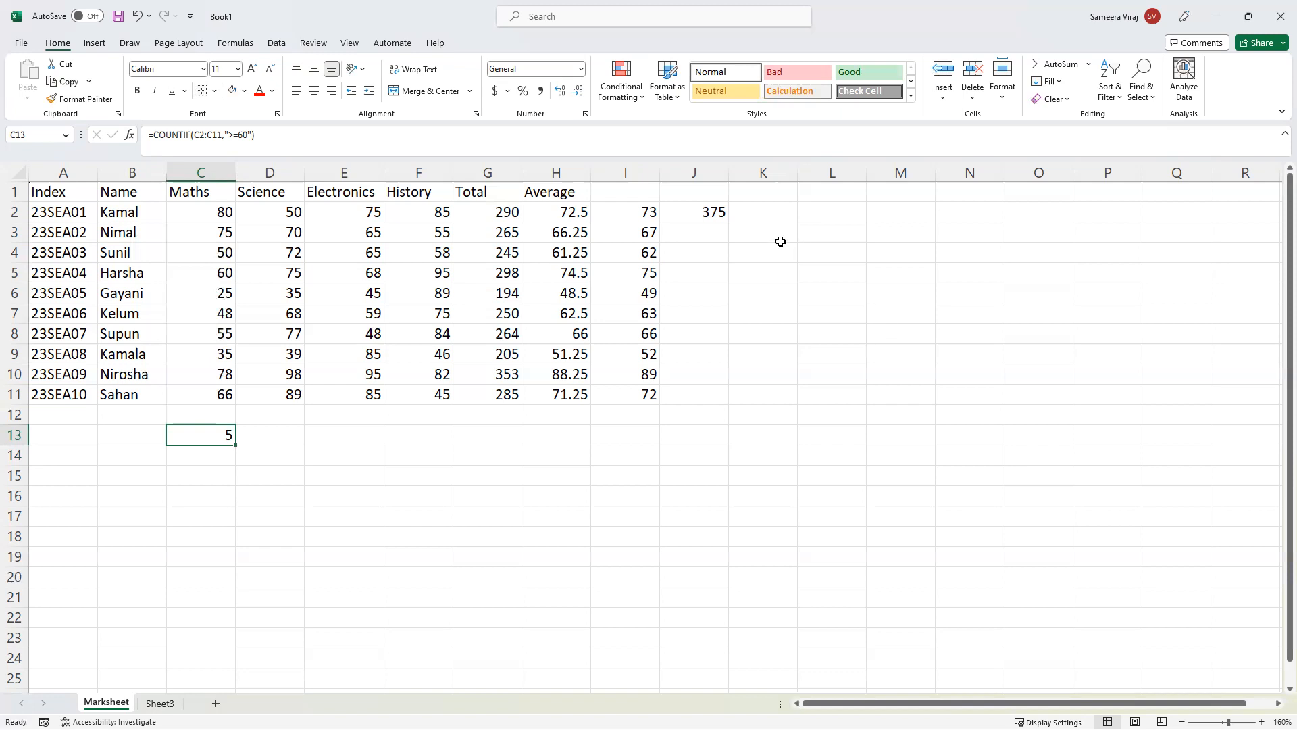
Clear J2 and move the rounded-up averages in I2:I11 to H2:H11, replacing the existing Average values.
{"action": "left_click", "coordinate": [710, 213]}
{"action": "key", "text": "Delete"}
{"action": "left_click_drag", "start_coordinate": [617, 209], "coordinate": [614, 397]}
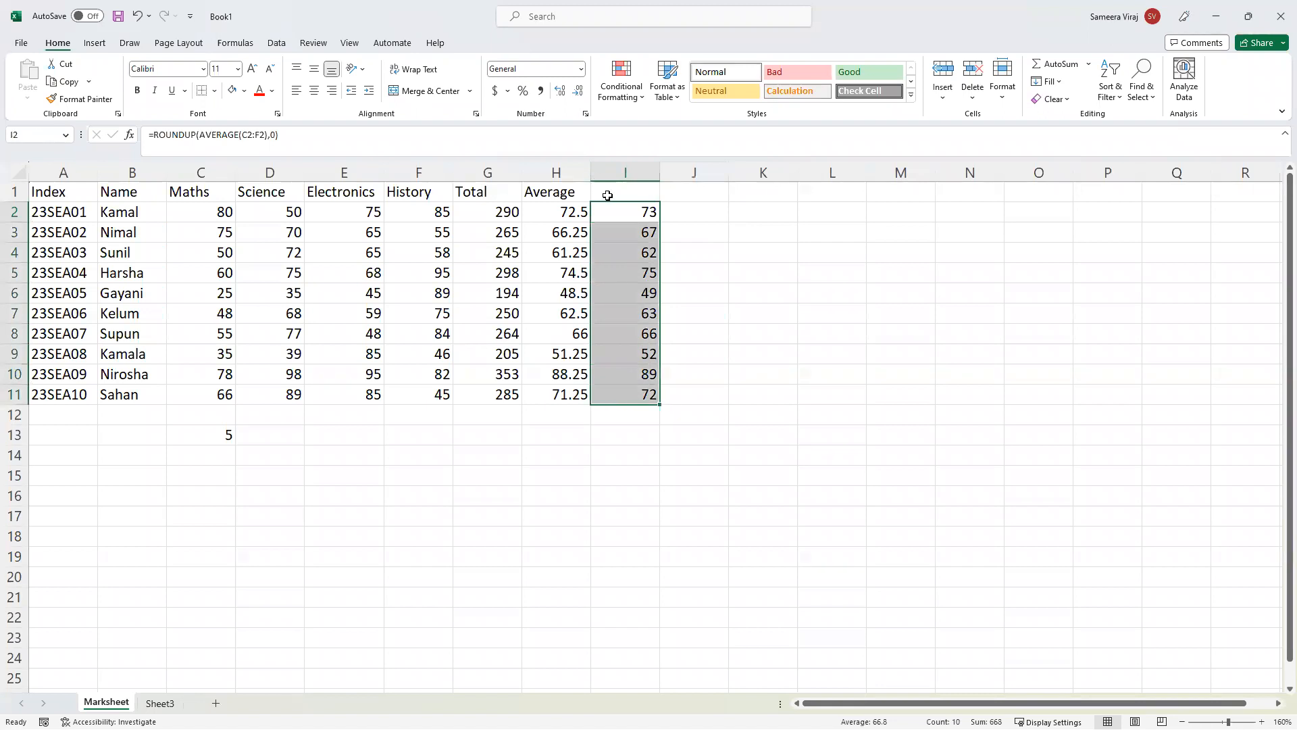
{"action": "left_click_drag", "start_coordinate": [612, 203], "coordinate": [554, 254]}
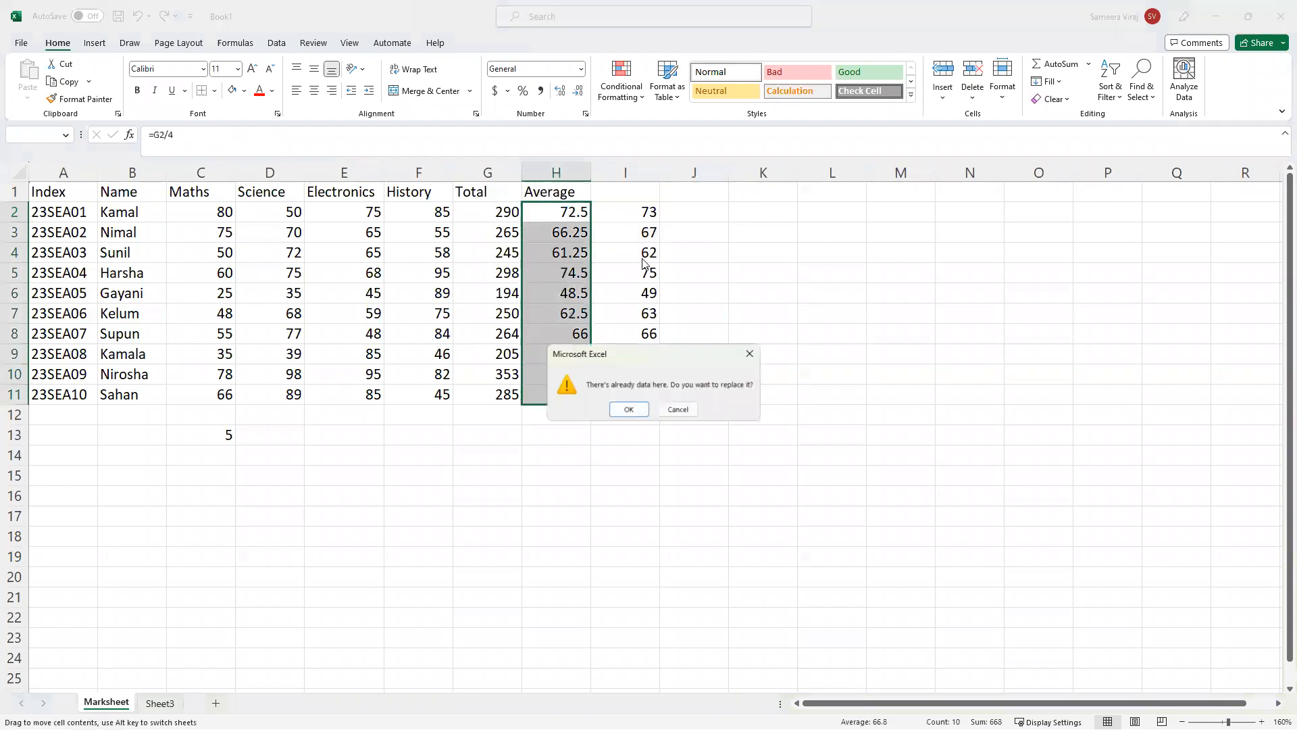
{"action": "left_click", "coordinate": [632, 409]}
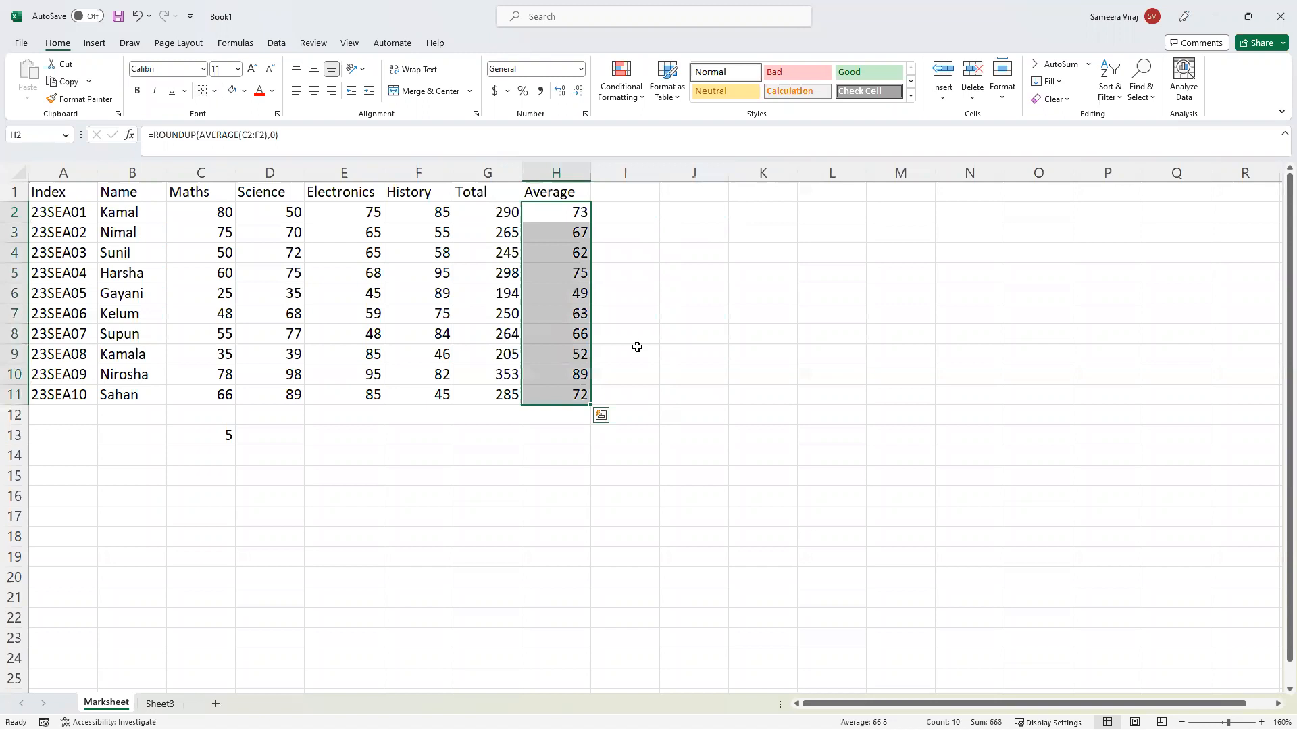
Enter the formula =IF(H2>65,"Pass") in I2 to grade the first student's average.
{"action": "left_click", "coordinate": [621, 214]}
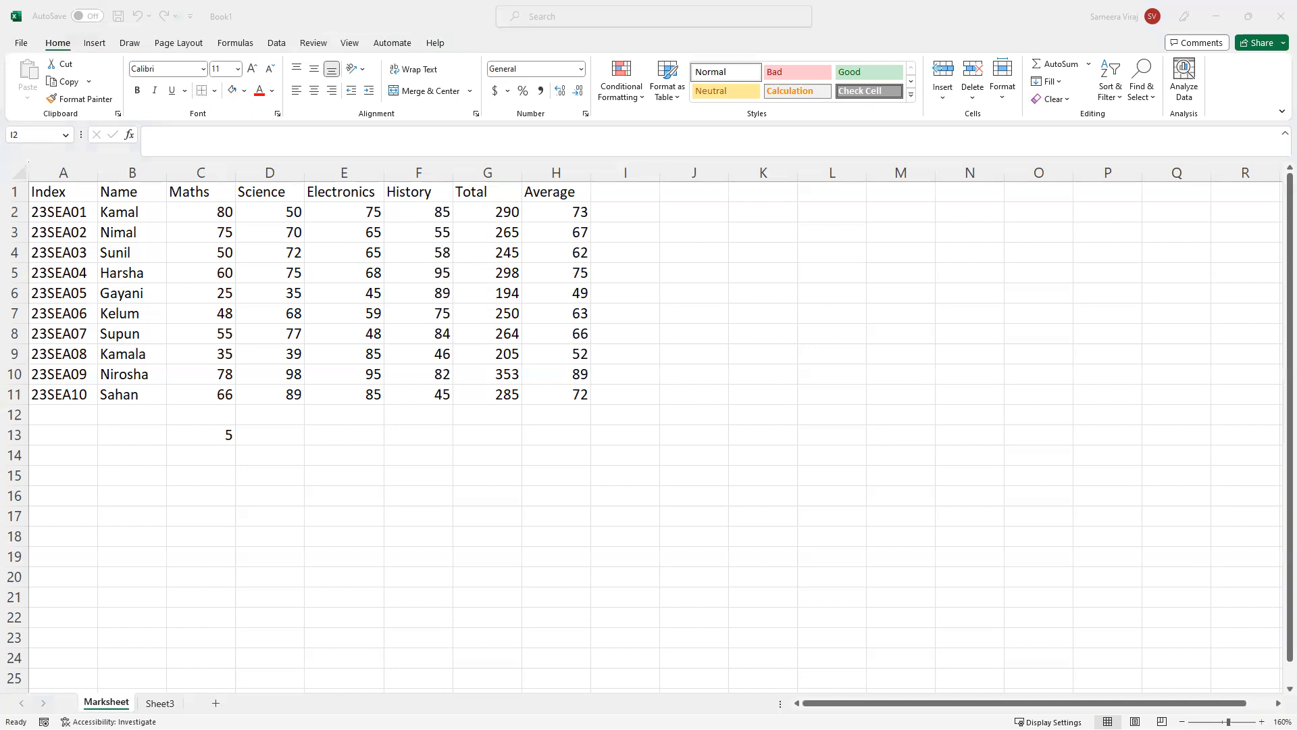
{"action": "left_click", "coordinate": [624, 217]}
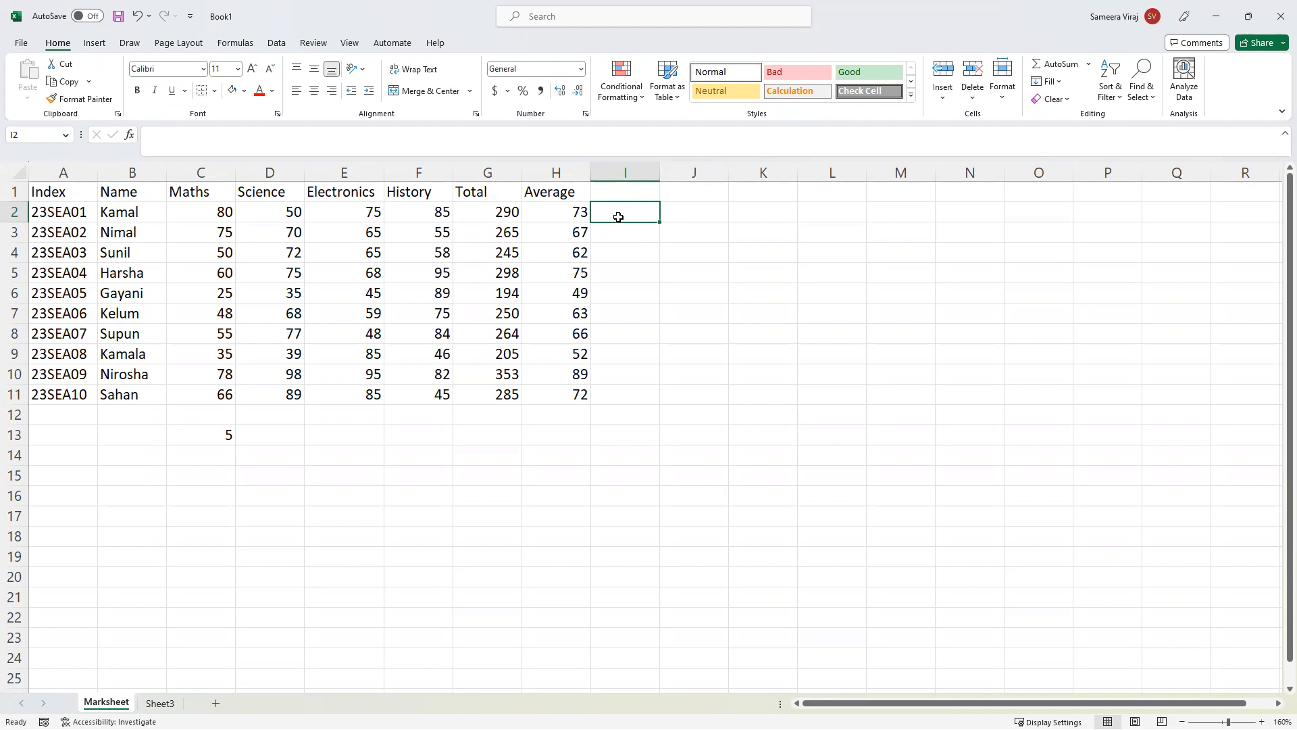
{"action": "type", "text": "=if"}
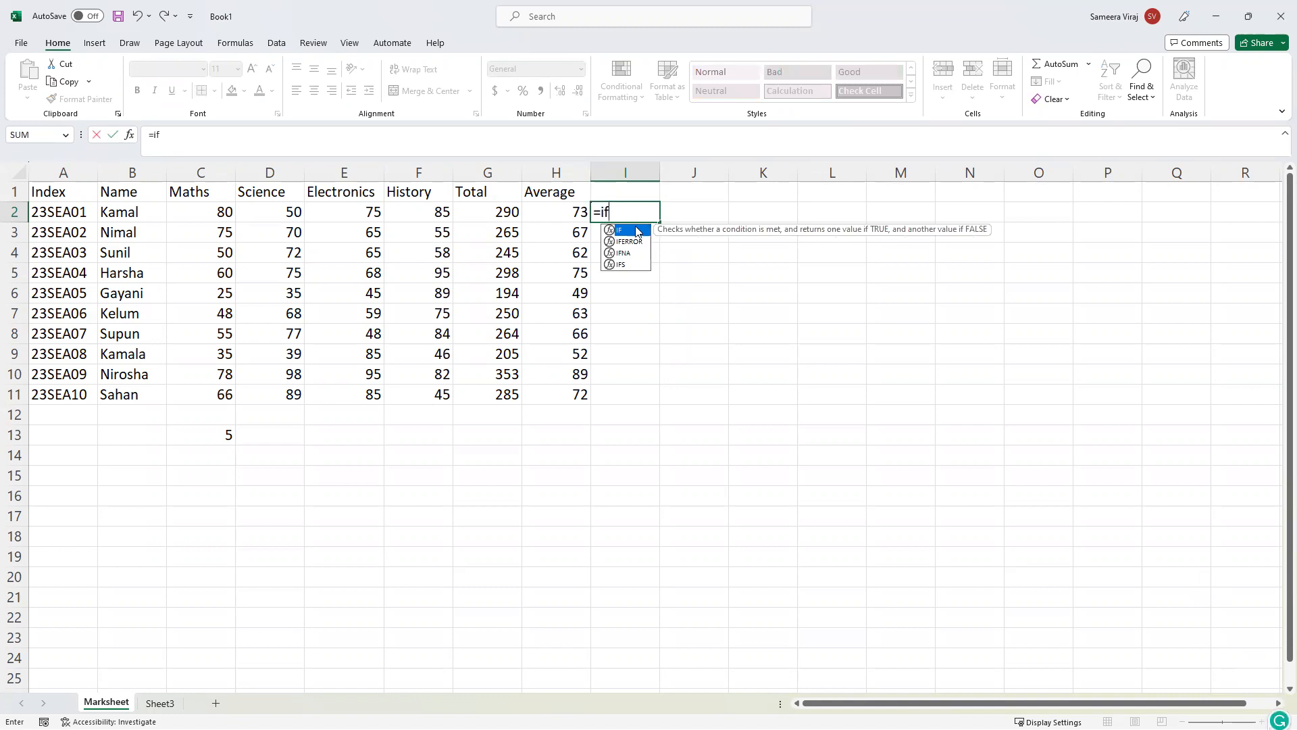
{"action": "key", "text": "Tab"}
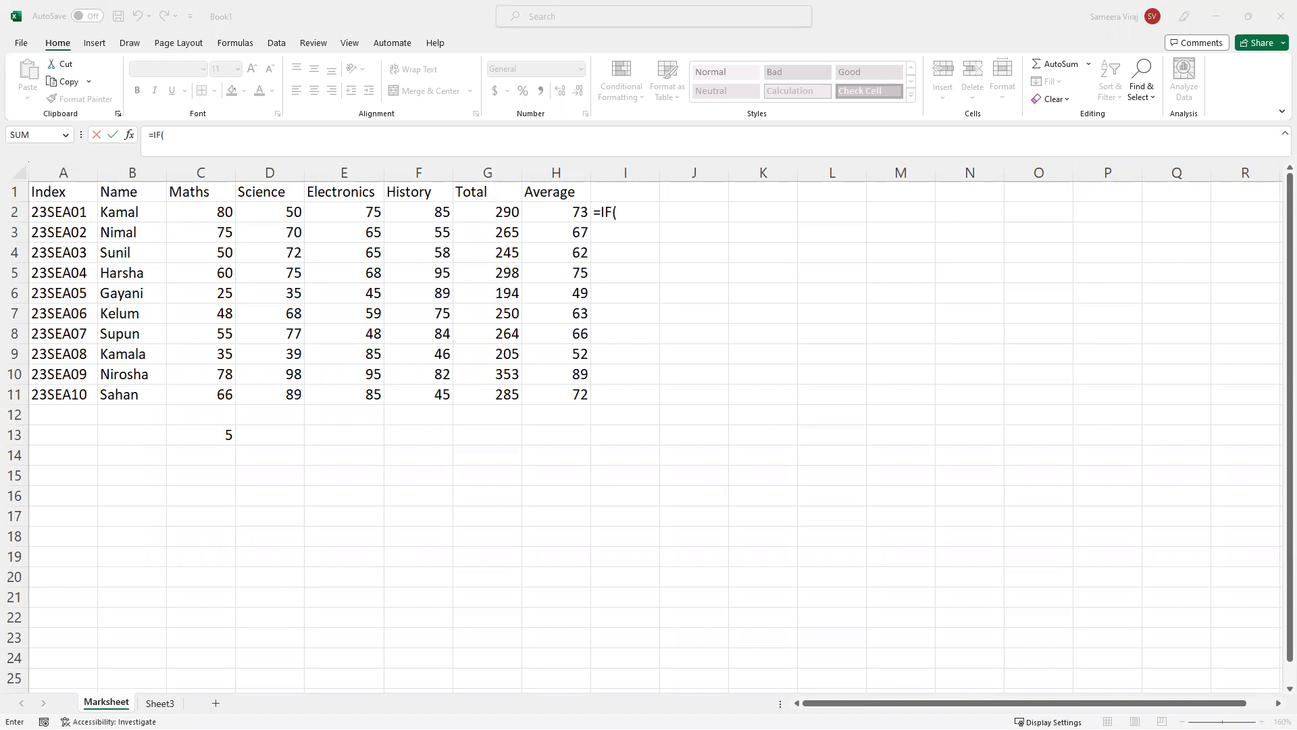
{"action": "left_click", "coordinate": [624, 212]}
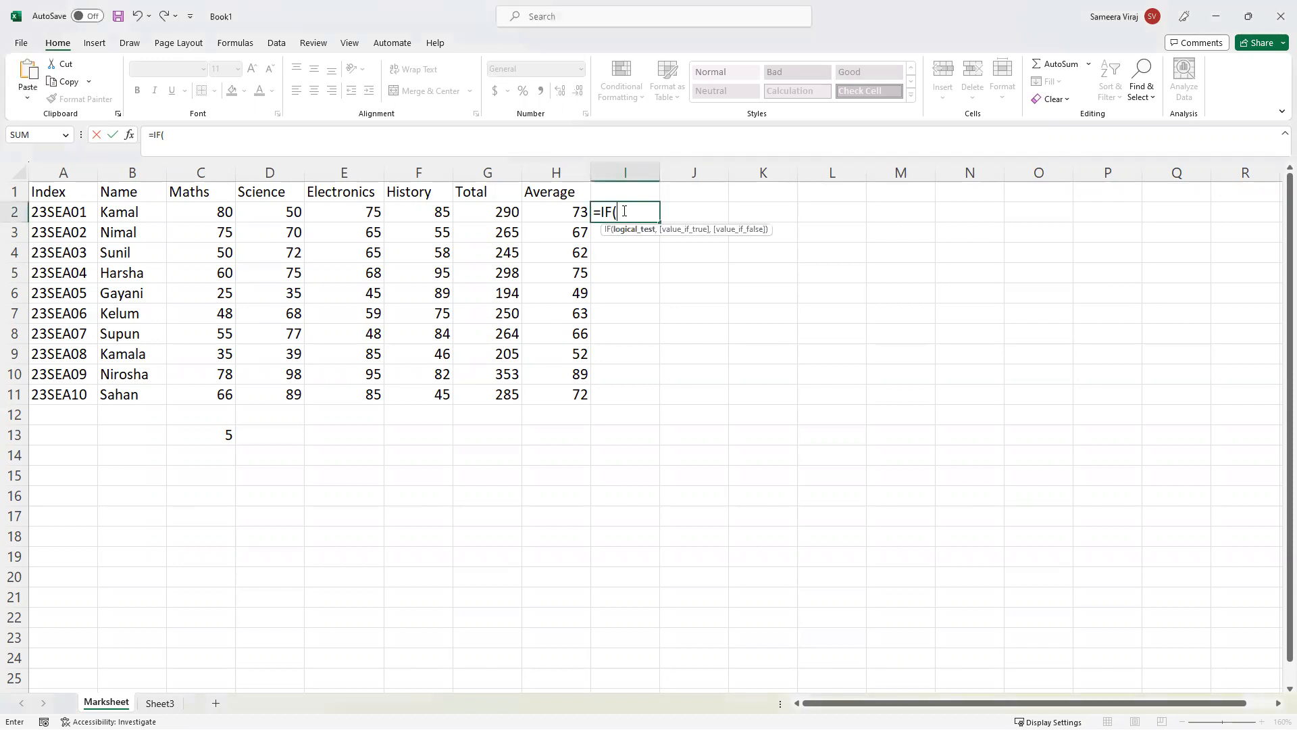
{"action": "type", "text": "H2>65,\"Pass\")"}
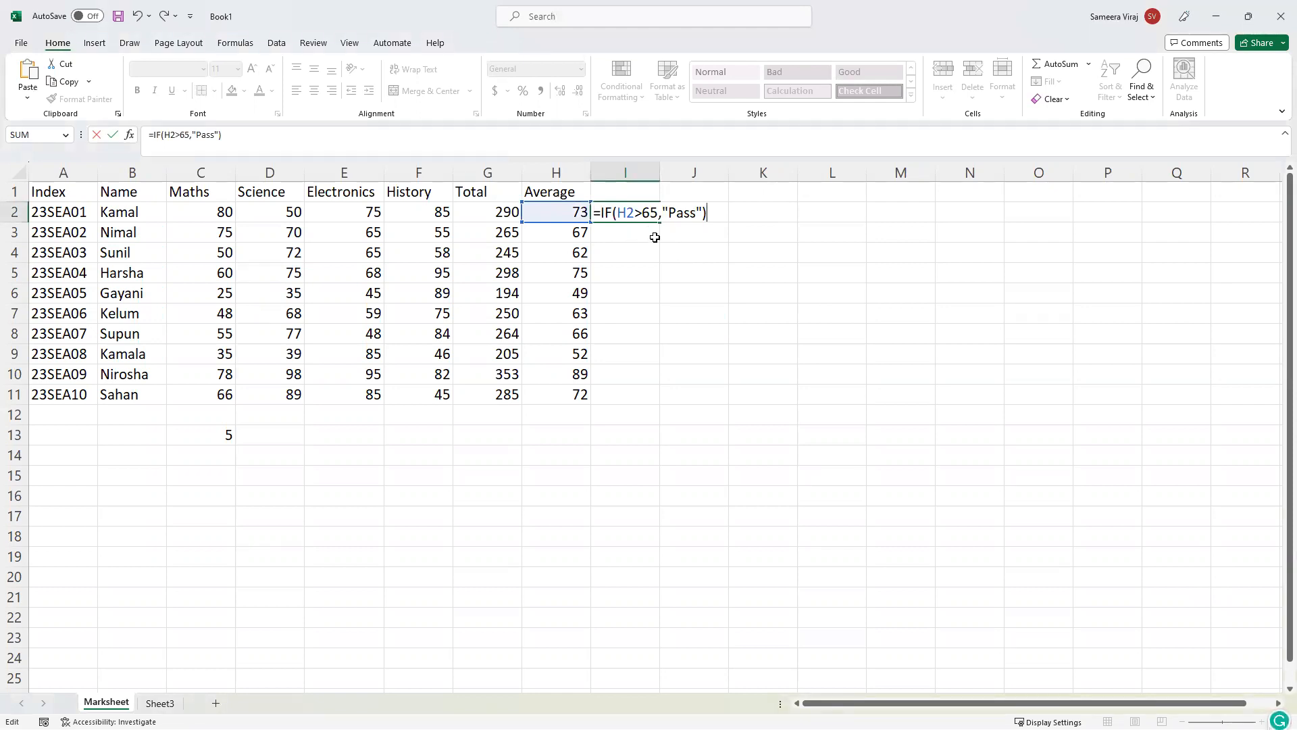
{"action": "key", "text": "Return"}
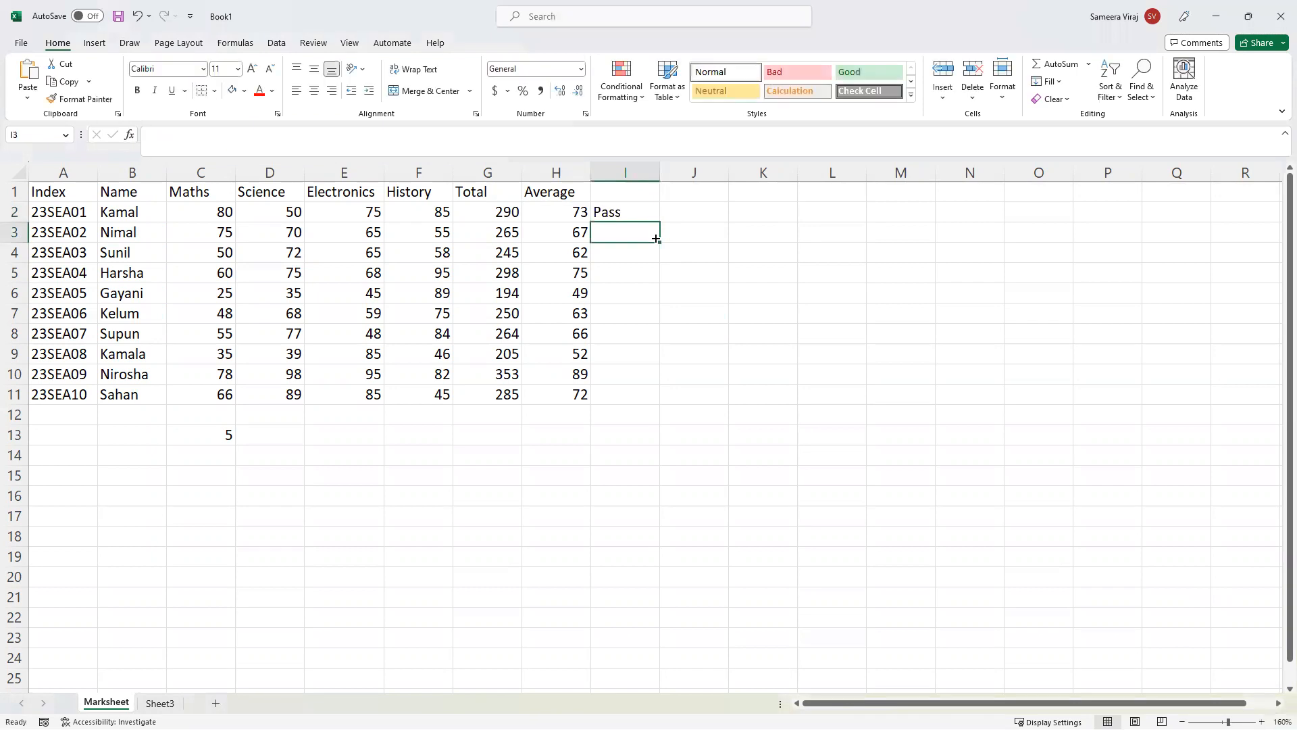
{"action": "left_click", "coordinate": [621, 216]}
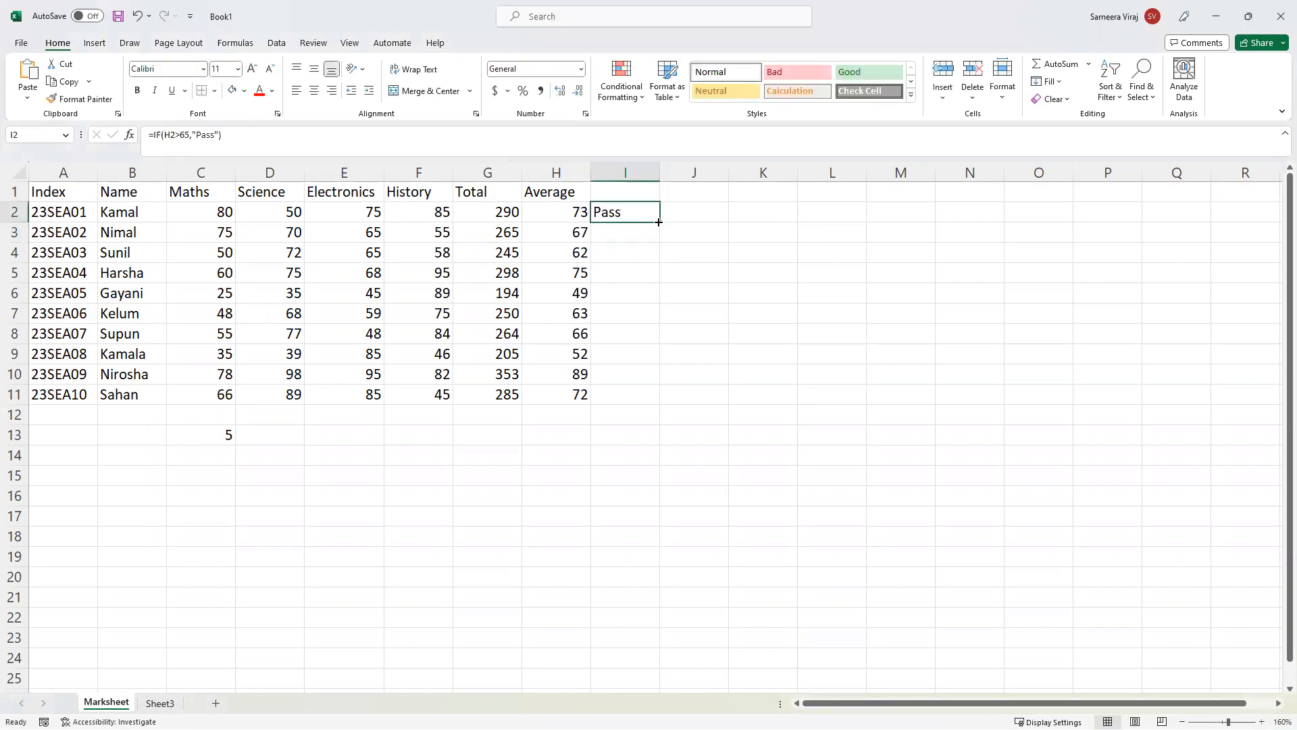
Fill the IF formula in I2 down to I11, then clear the results in I2:I11.
{"action": "left_click_drag", "start_coordinate": [659, 222], "coordinate": [646, 399]}
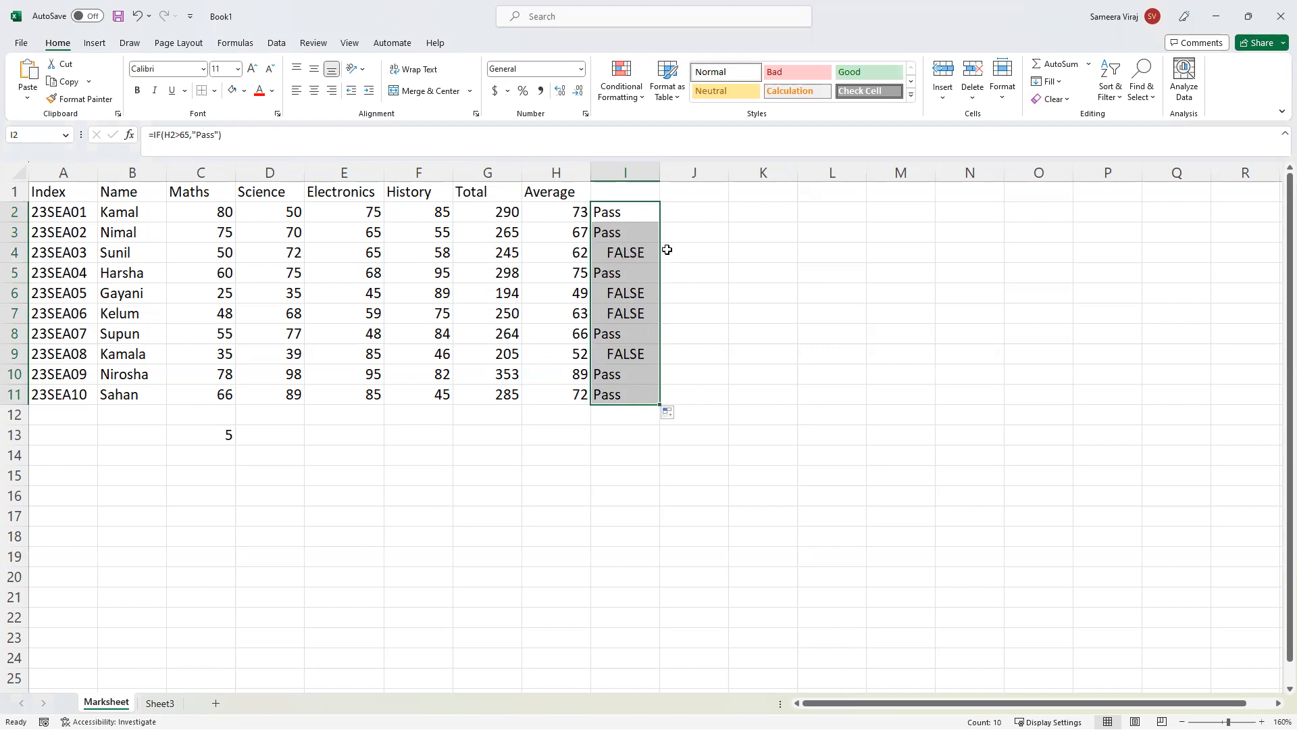
{"action": "left_click", "coordinate": [617, 220]}
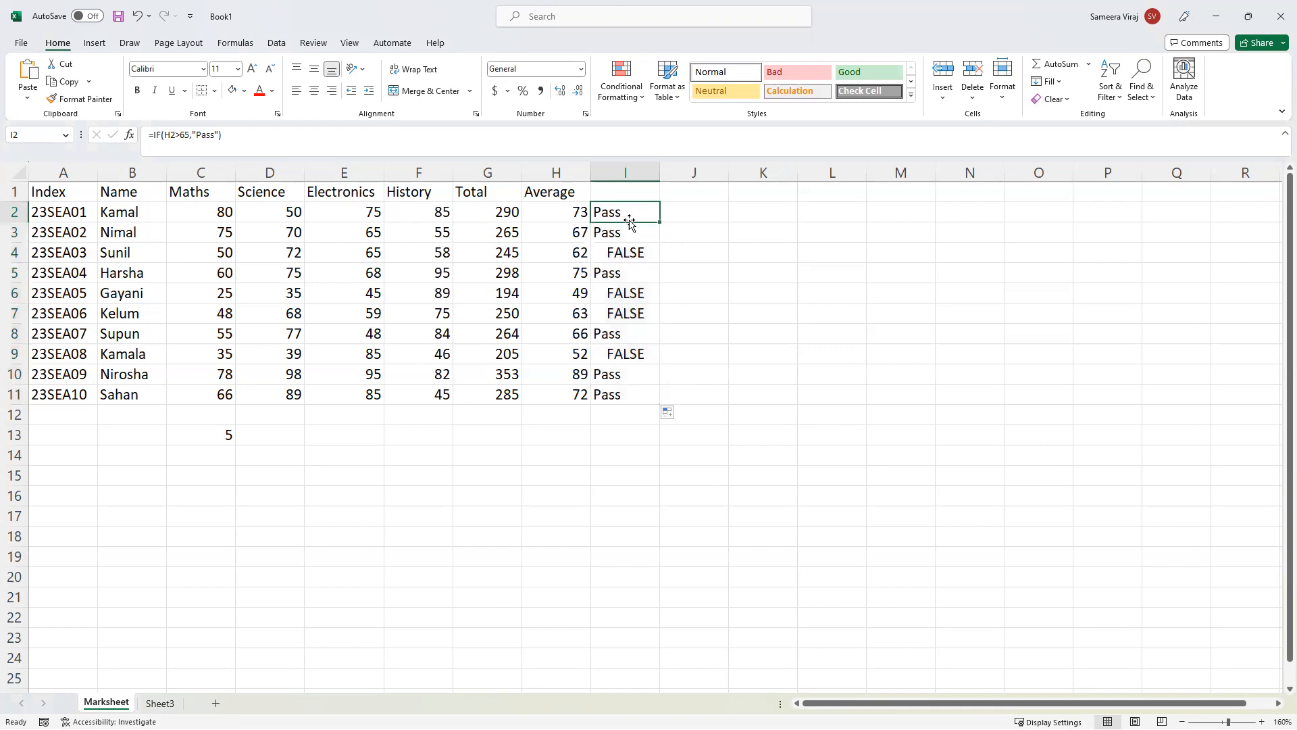
{"action": "left_click_drag", "start_coordinate": [626, 212], "coordinate": [618, 396]}
{"action": "key", "text": "Delete"}
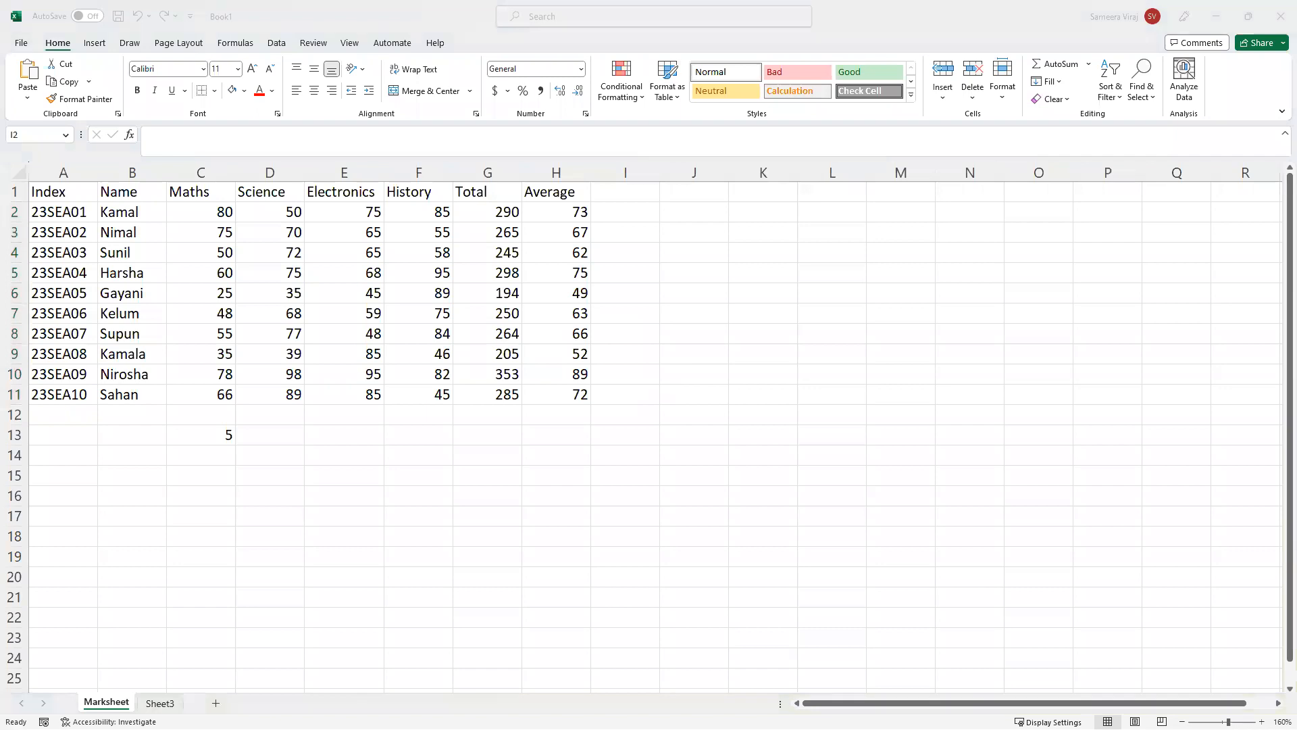
Enter =IF(H2>55,"Pass","Fail") in I2 and review the formula's text without changing it.
{"action": "left_click", "coordinate": [633, 212]}
{"action": "left_click", "coordinate": [633, 212]}
{"action": "type", "text": "=IF(H2>55,\"Pass\",\"Fail\")"}
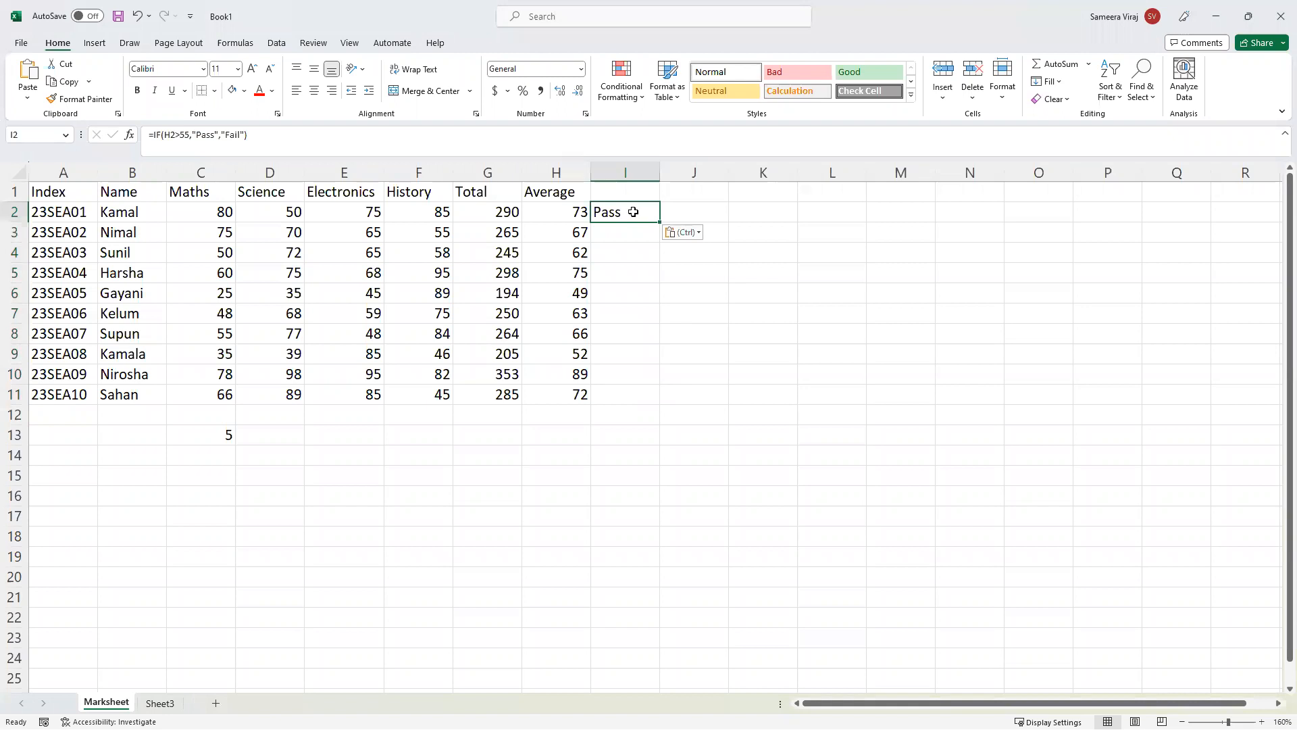
{"action": "left_click", "coordinate": [274, 138]}
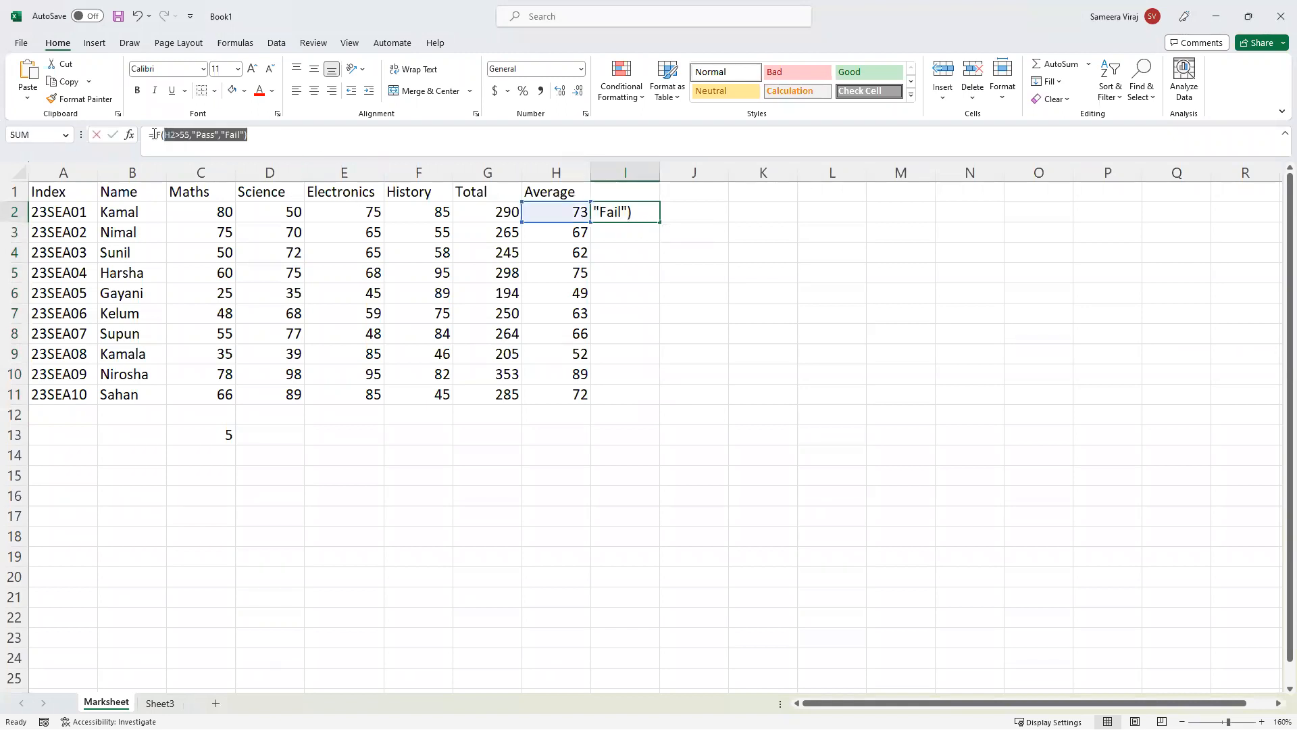
{"action": "left_click_drag", "start_coordinate": [263, 136], "coordinate": [150, 134]}
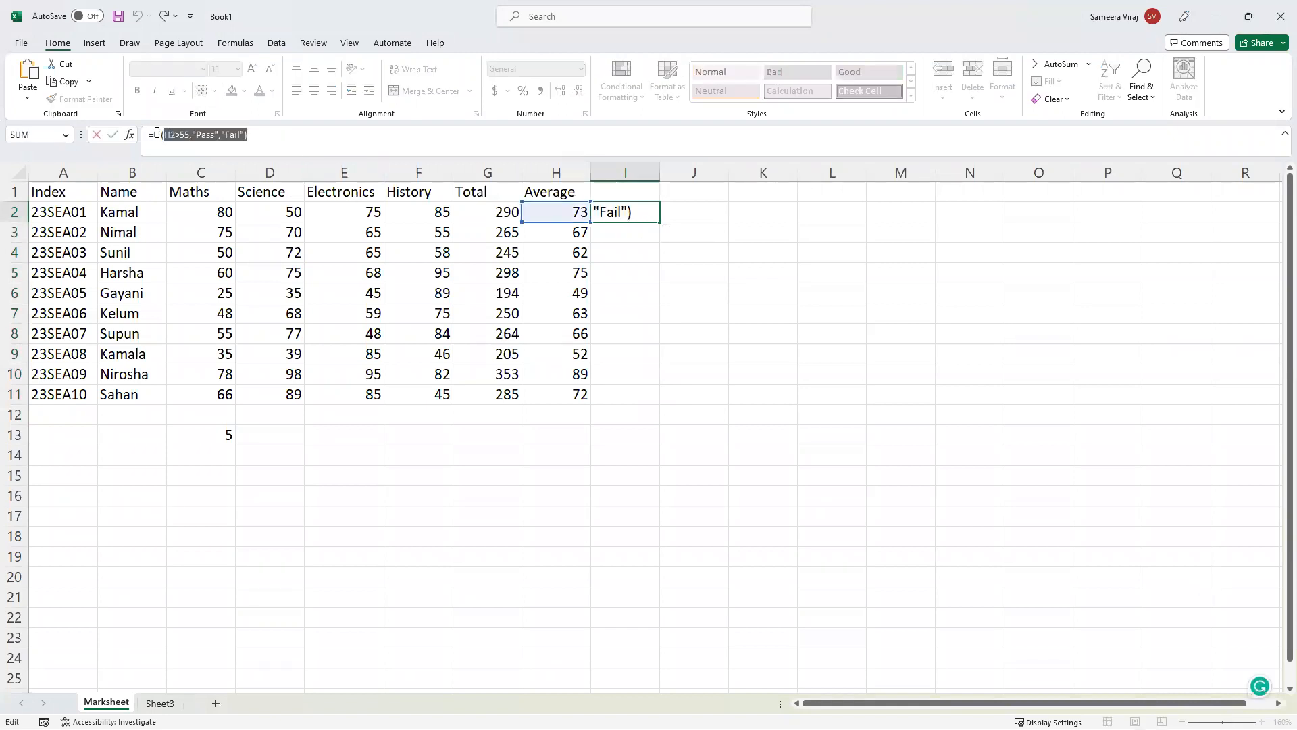
{"action": "left_click_drag", "start_coordinate": [261, 135], "coordinate": [147, 133]}
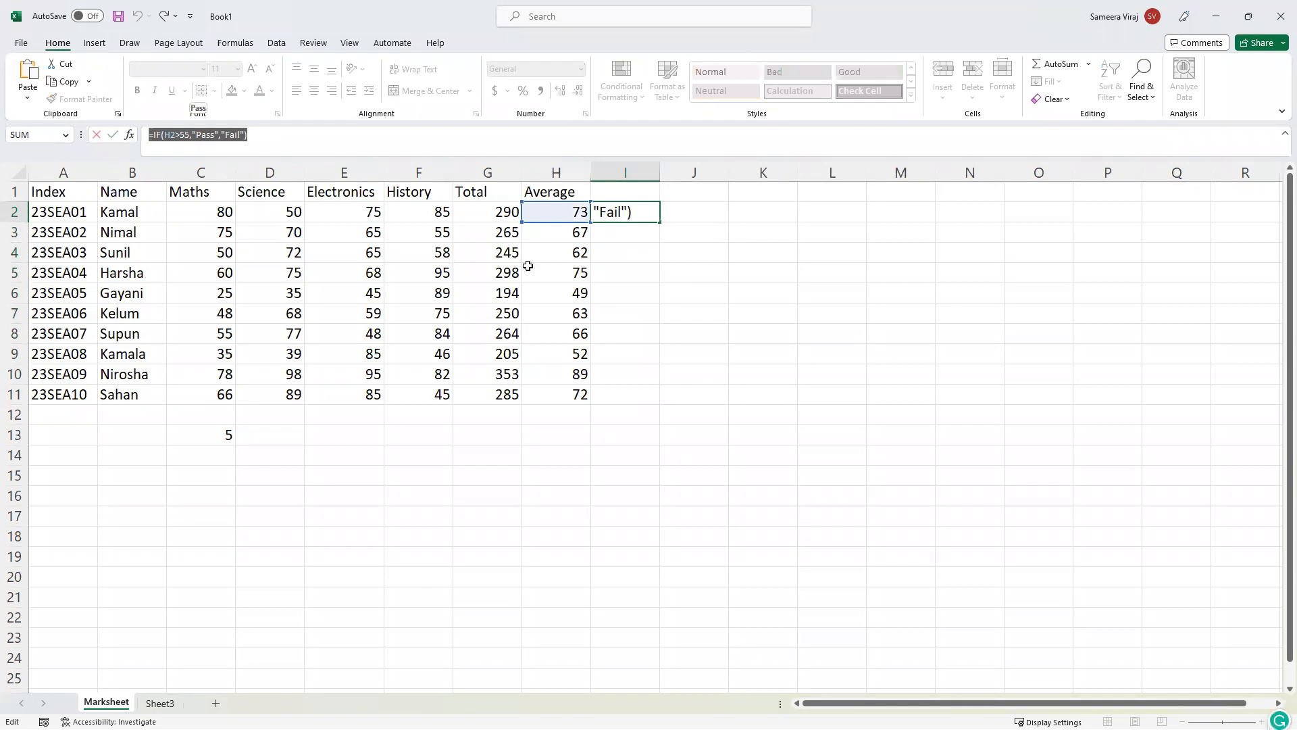
{"action": "left_click", "coordinate": [631, 229]}
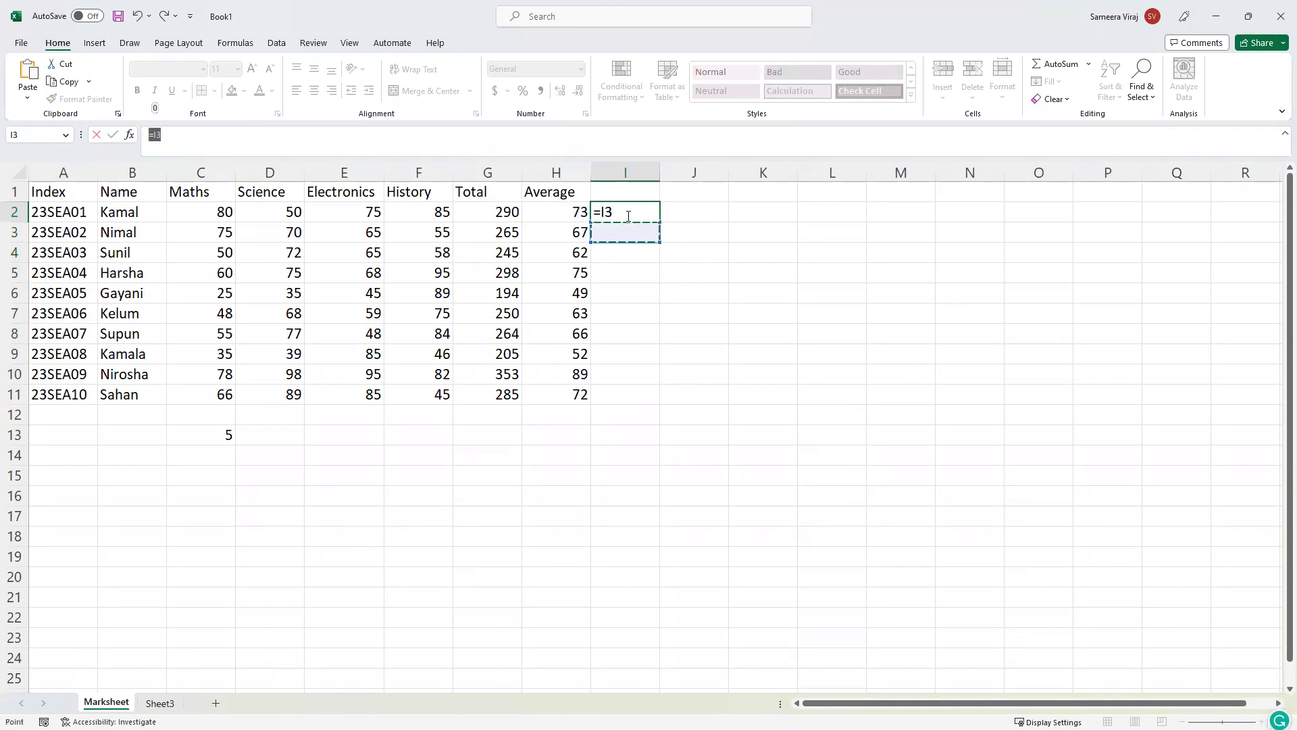
{"action": "key", "text": "Escape"}
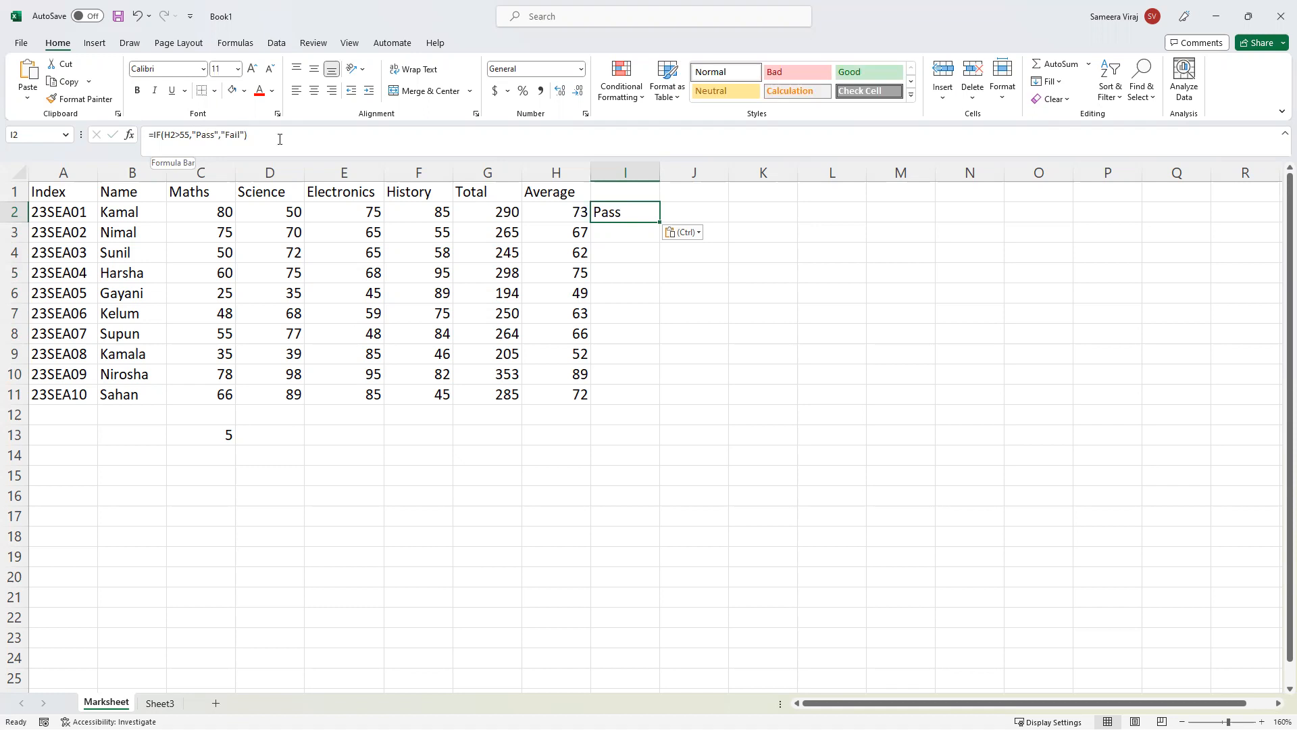
Copy the Pass/Fail formula from I2 down to I11, then delete the contents of I2:I11.
{"action": "left_click_drag", "start_coordinate": [658, 230], "coordinate": [660, 404]}
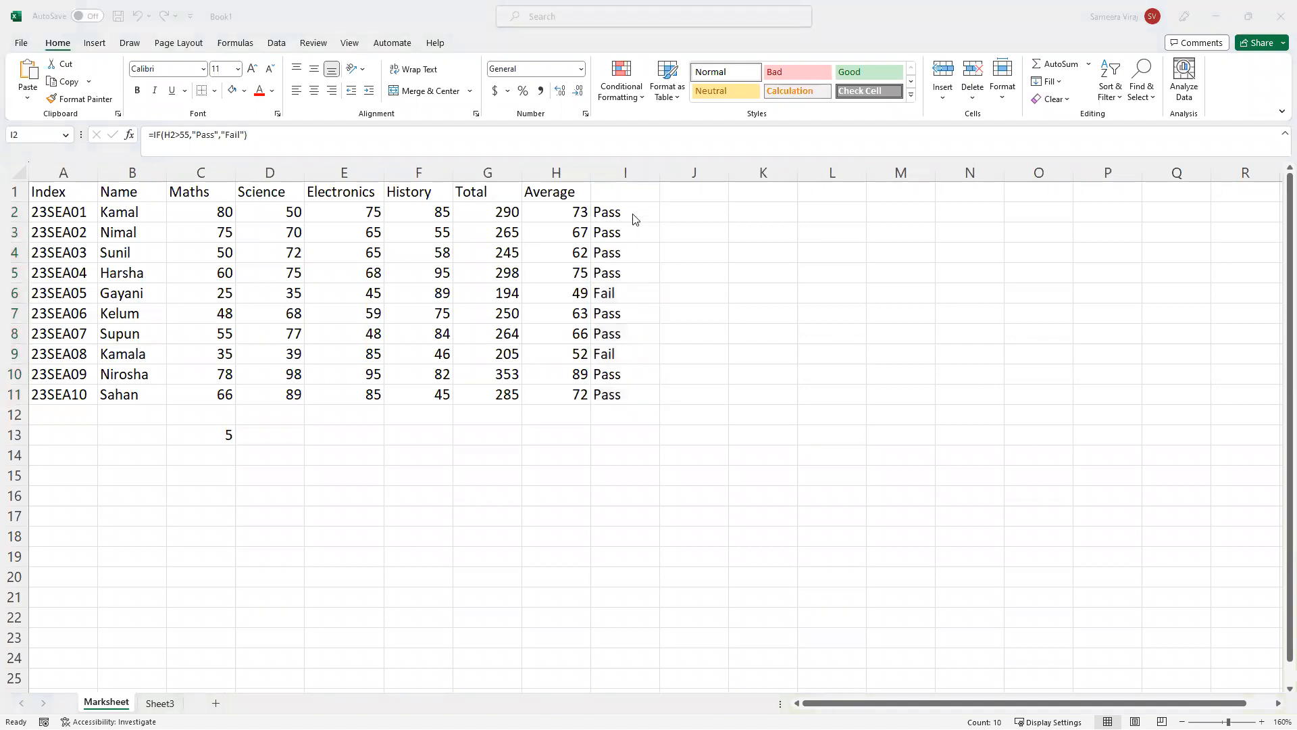
{"action": "left_click", "coordinate": [638, 338]}
{"action": "key", "text": "Delete"}
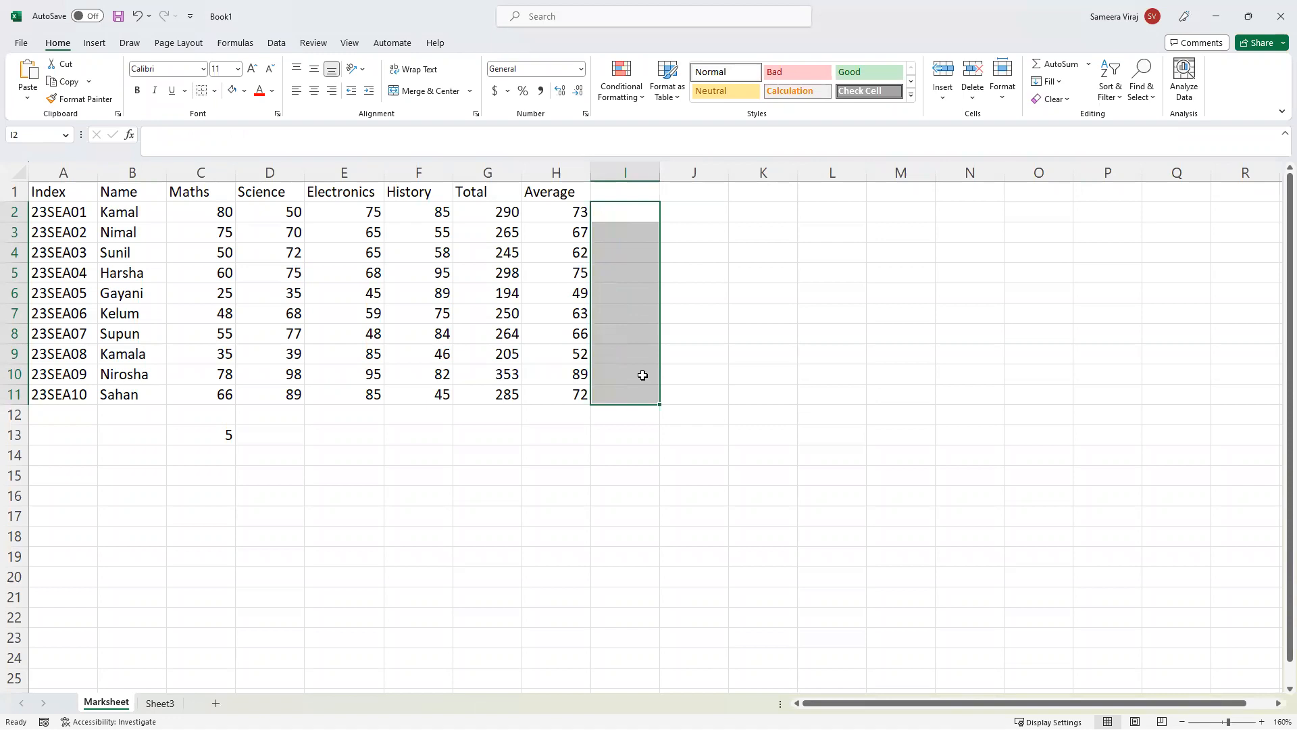
Enter =if(h2>=50,"pass" ,else "fail") in I2 for the first student.
{"action": "left_click", "coordinate": [641, 216]}
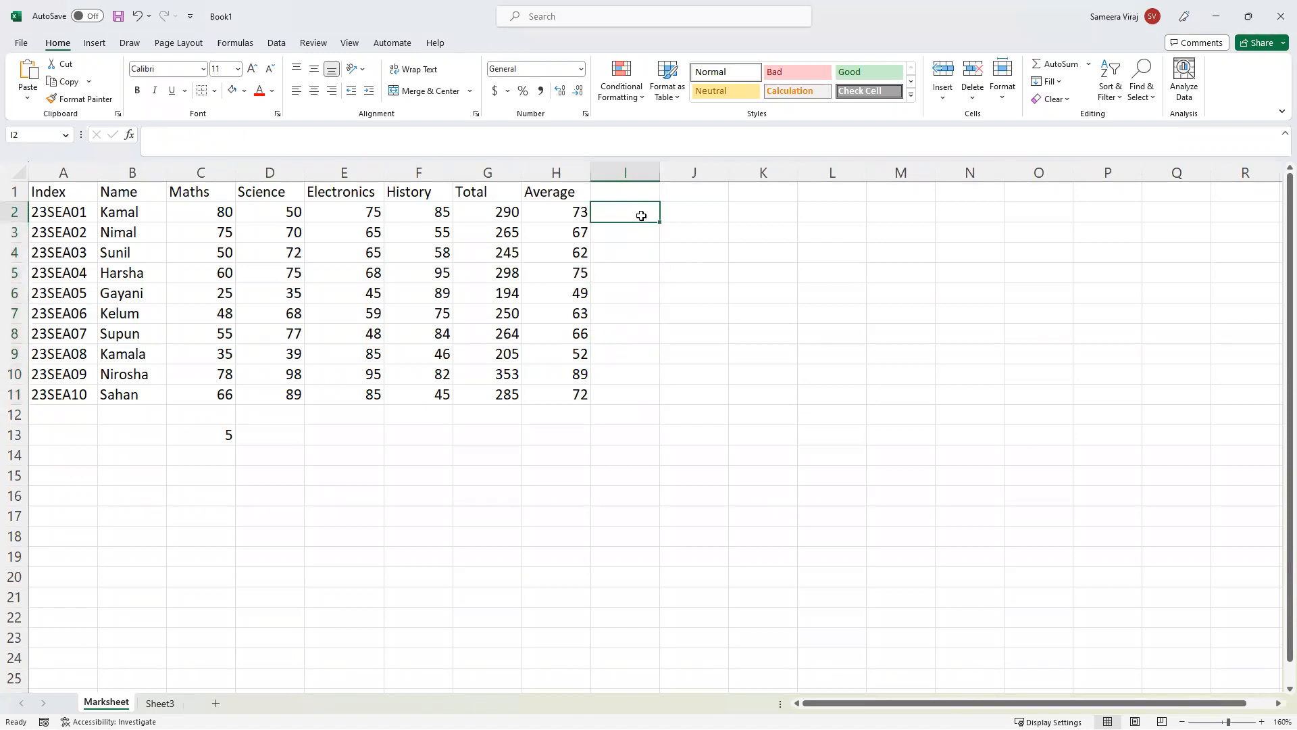
{"action": "type", "text": "=if(h2>=50,\"pass\" ,else \"fail\")"}
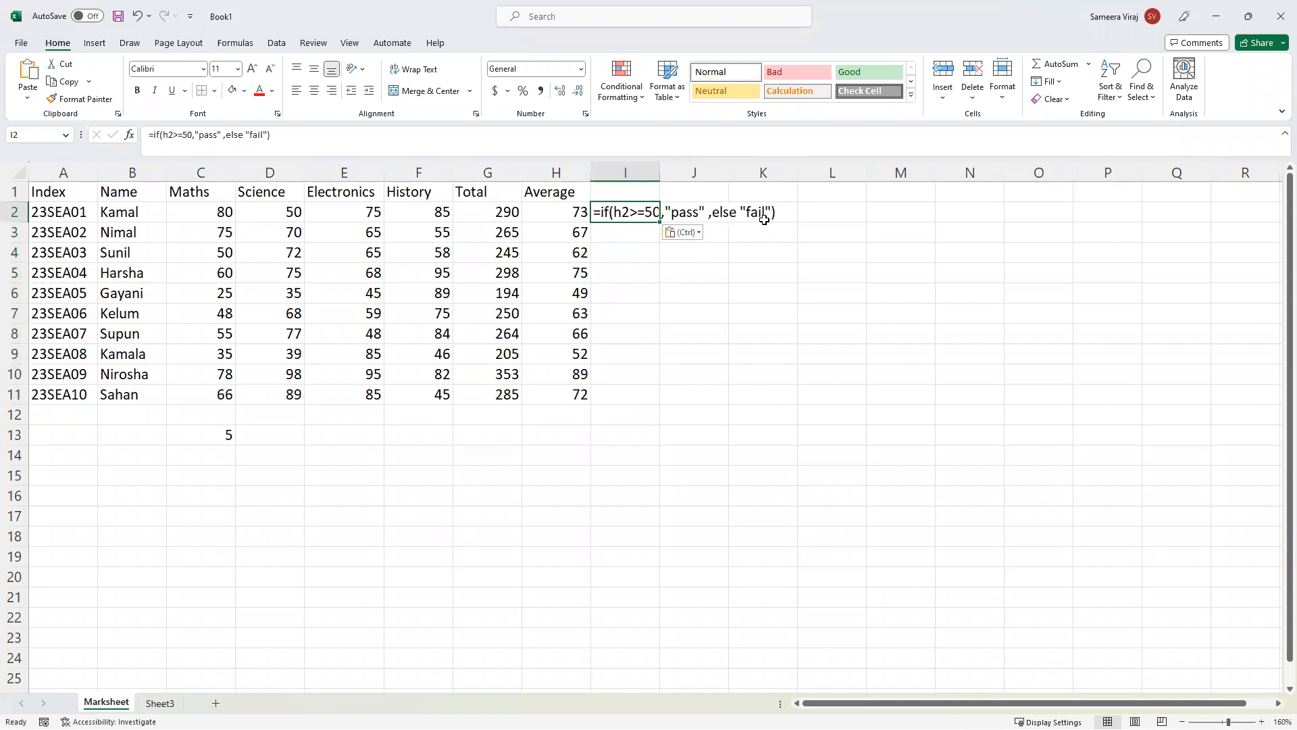
{"action": "key", "text": "Return"}
Retype the =if at the start of the I2 entry and try to commit it as a formula.
{"action": "left_click", "coordinate": [630, 213]}
{"action": "left_click", "coordinate": [161, 135]}
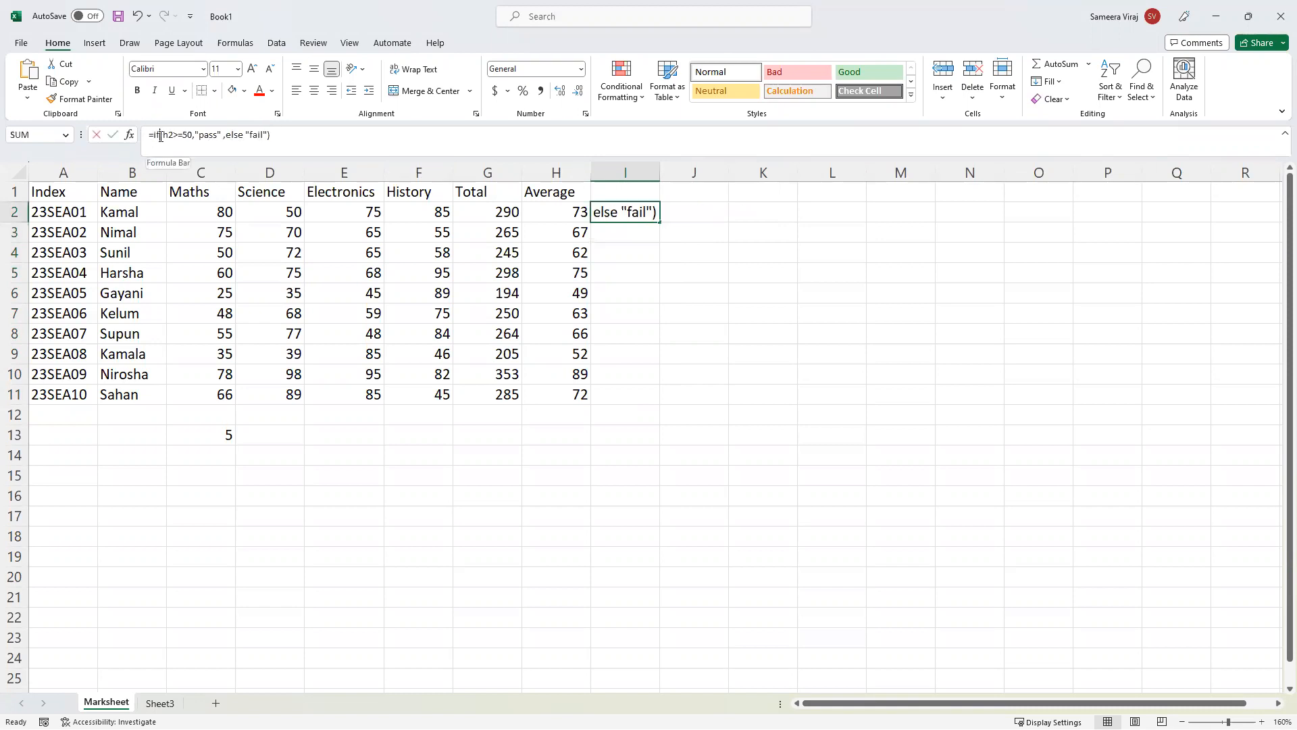
{"action": "key", "text": "BackSpace"}
{"action": "key", "text": "BackSpace"}
{"action": "key", "text": "BackSpace"}
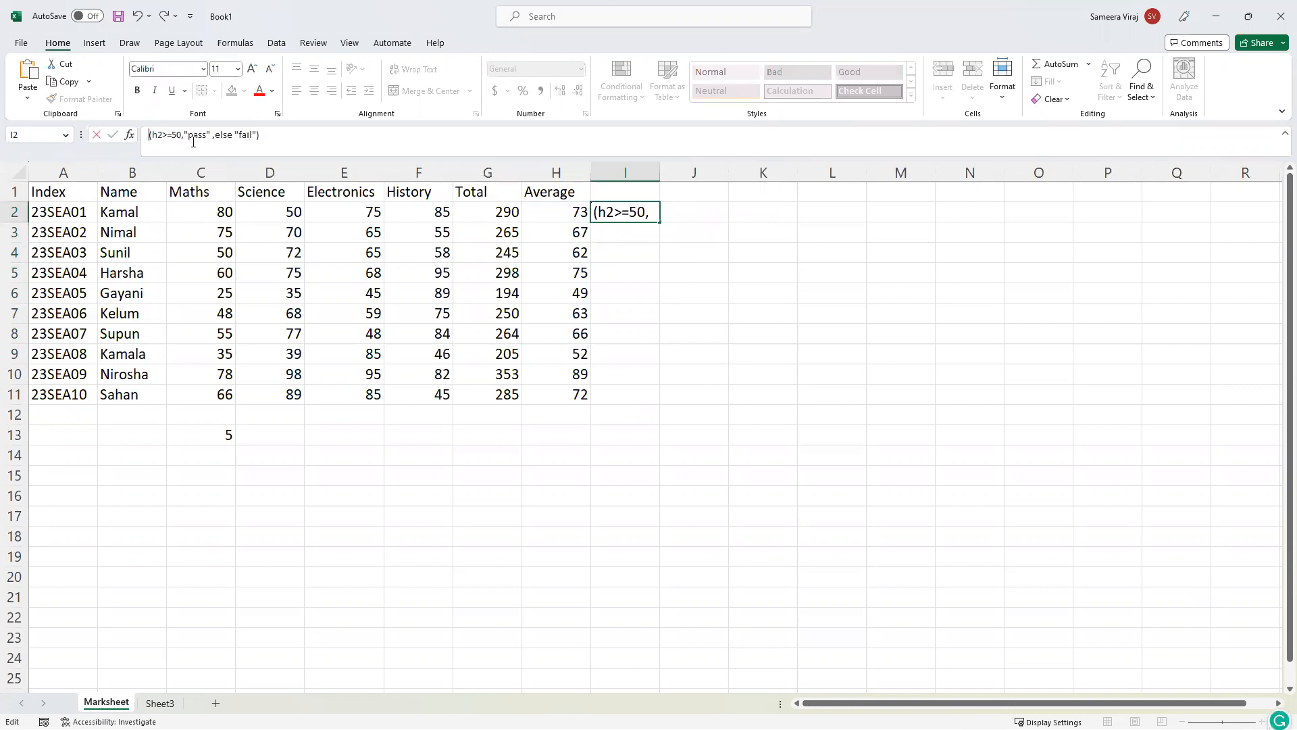
{"action": "type", "text": "="}
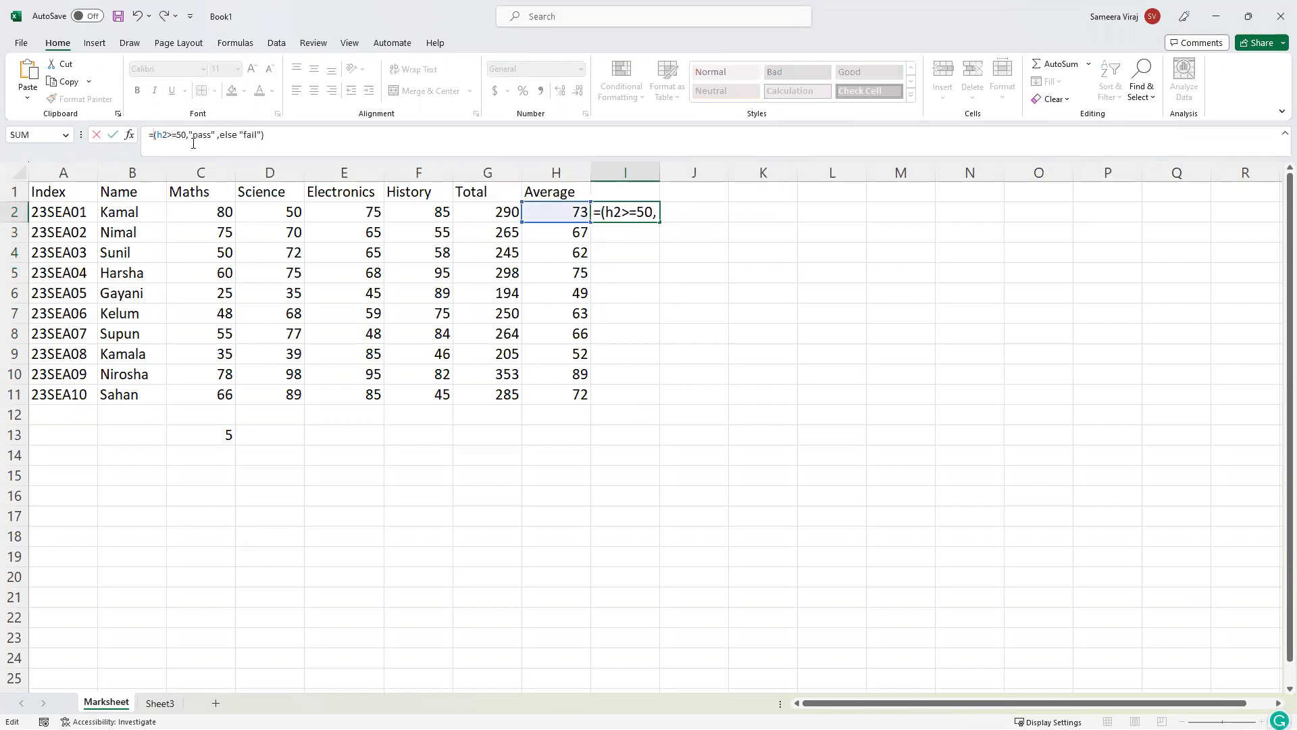
{"action": "type", "text": "if"}
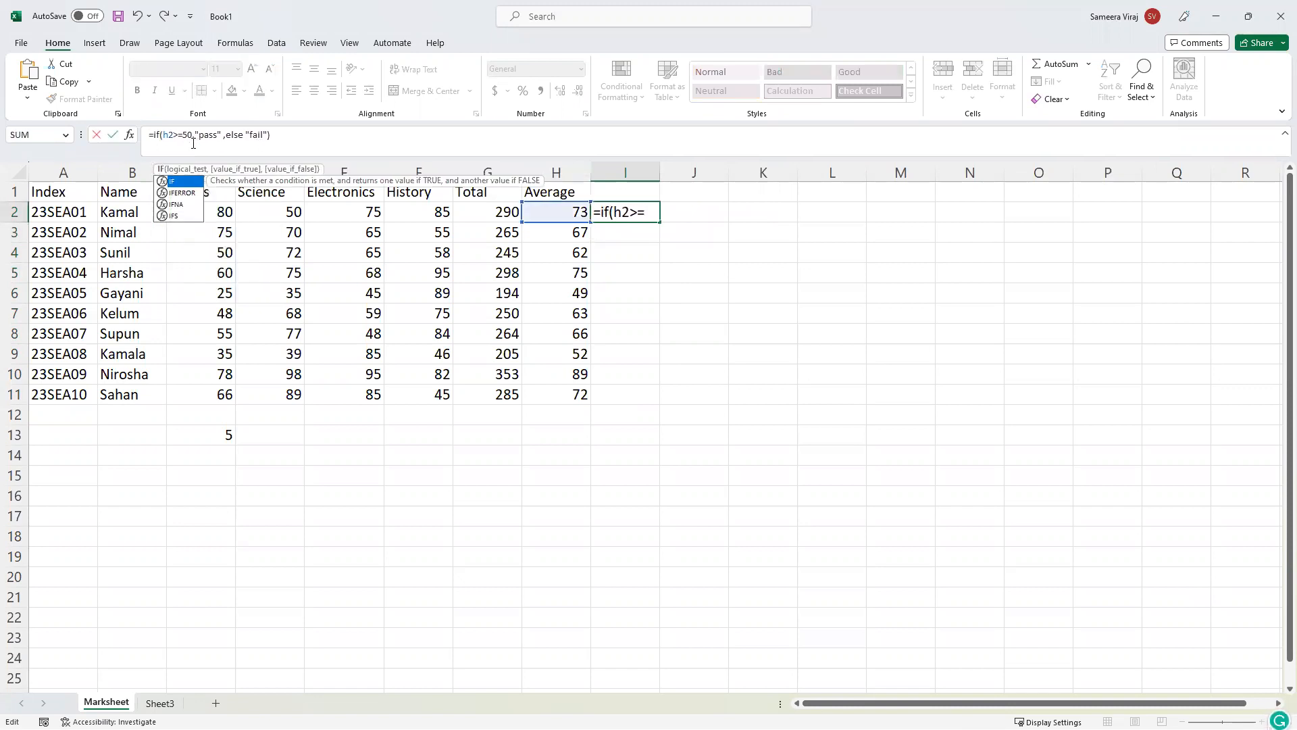
{"action": "key", "text": "Return"}
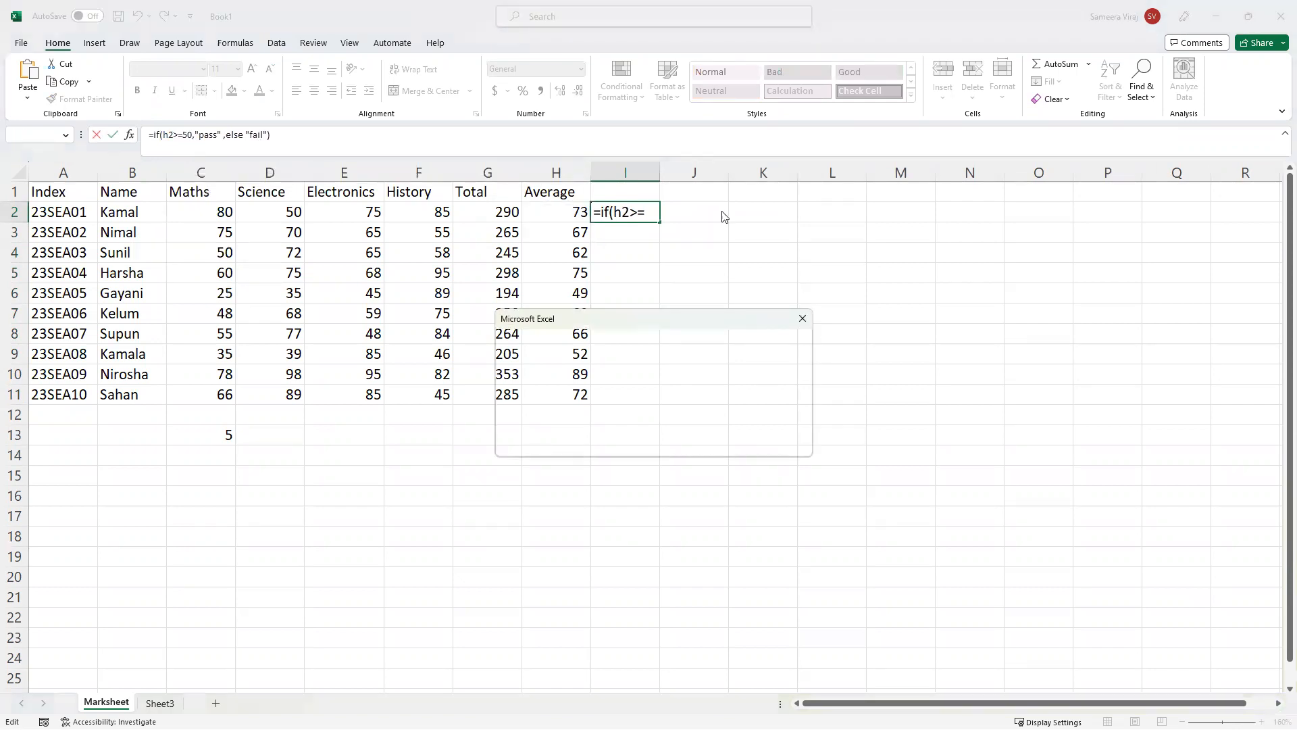
{"action": "left_click", "coordinate": [801, 318]}
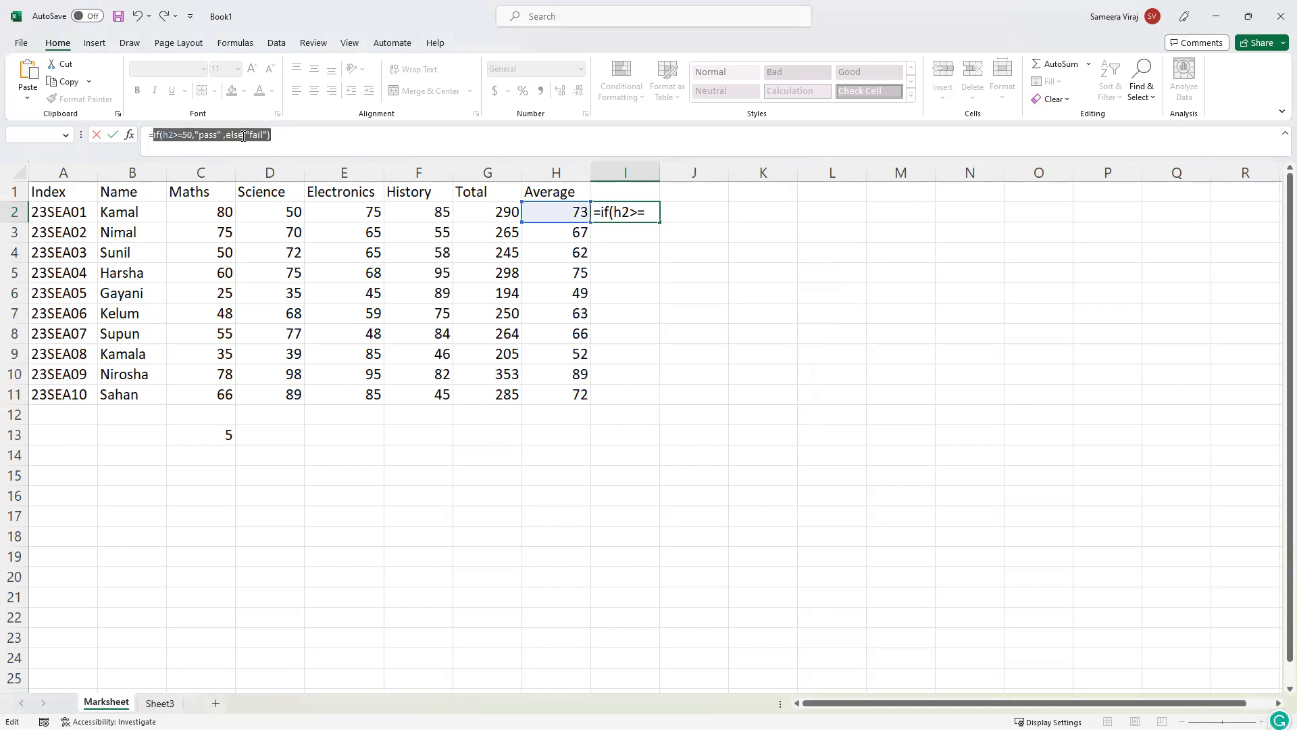
Remove the word else from the IF formula in I2 and fill the formula down to I11.
{"action": "left_click_drag", "start_coordinate": [243, 136], "coordinate": [229, 135]}
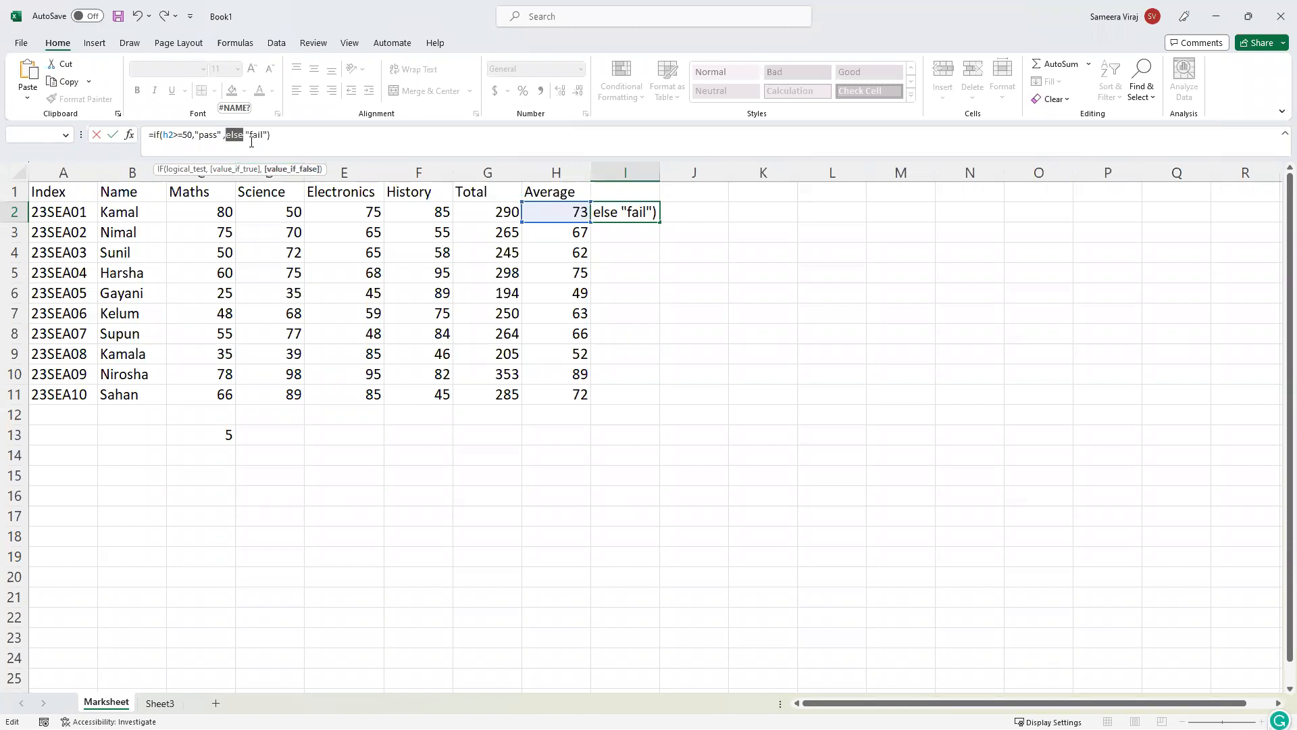
{"action": "left_click", "coordinate": [228, 136]}
{"action": "left_click_drag", "start_coordinate": [229, 136], "coordinate": [245, 135]}
{"action": "key", "text": "BackSpace"}
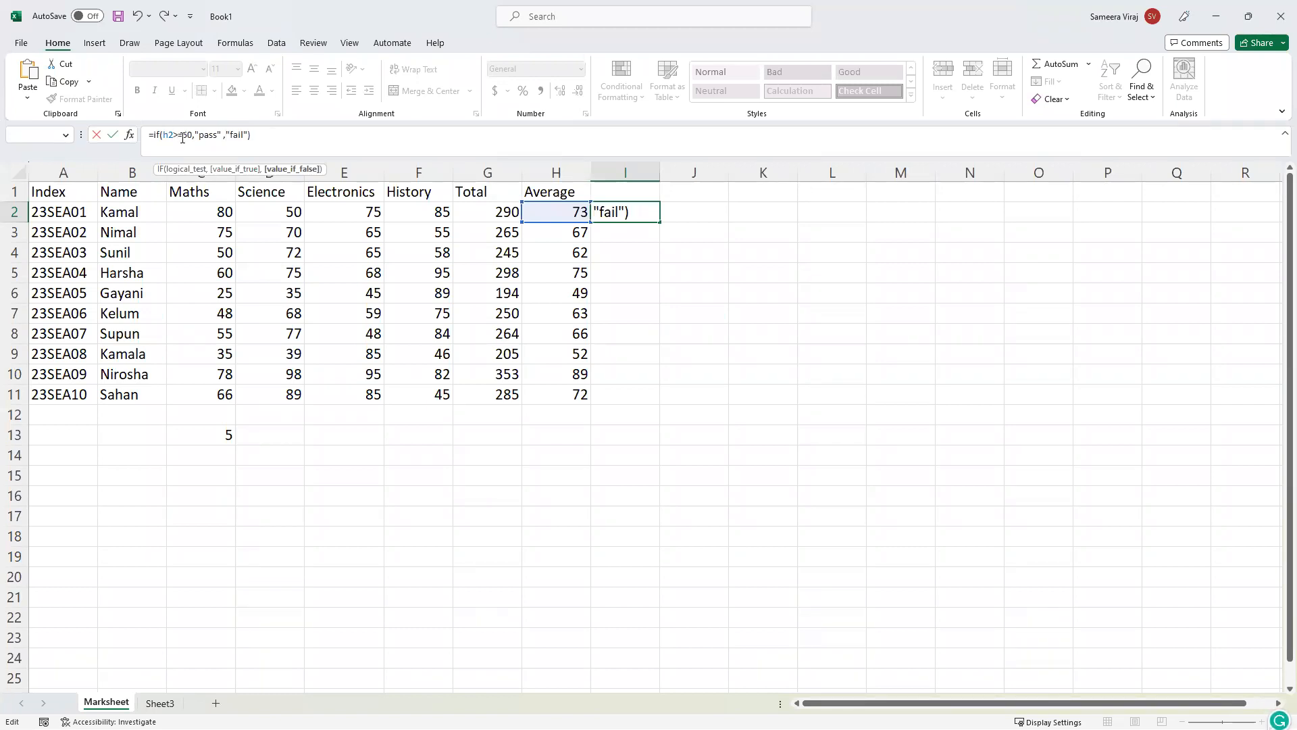
{"action": "key", "text": "Return"}
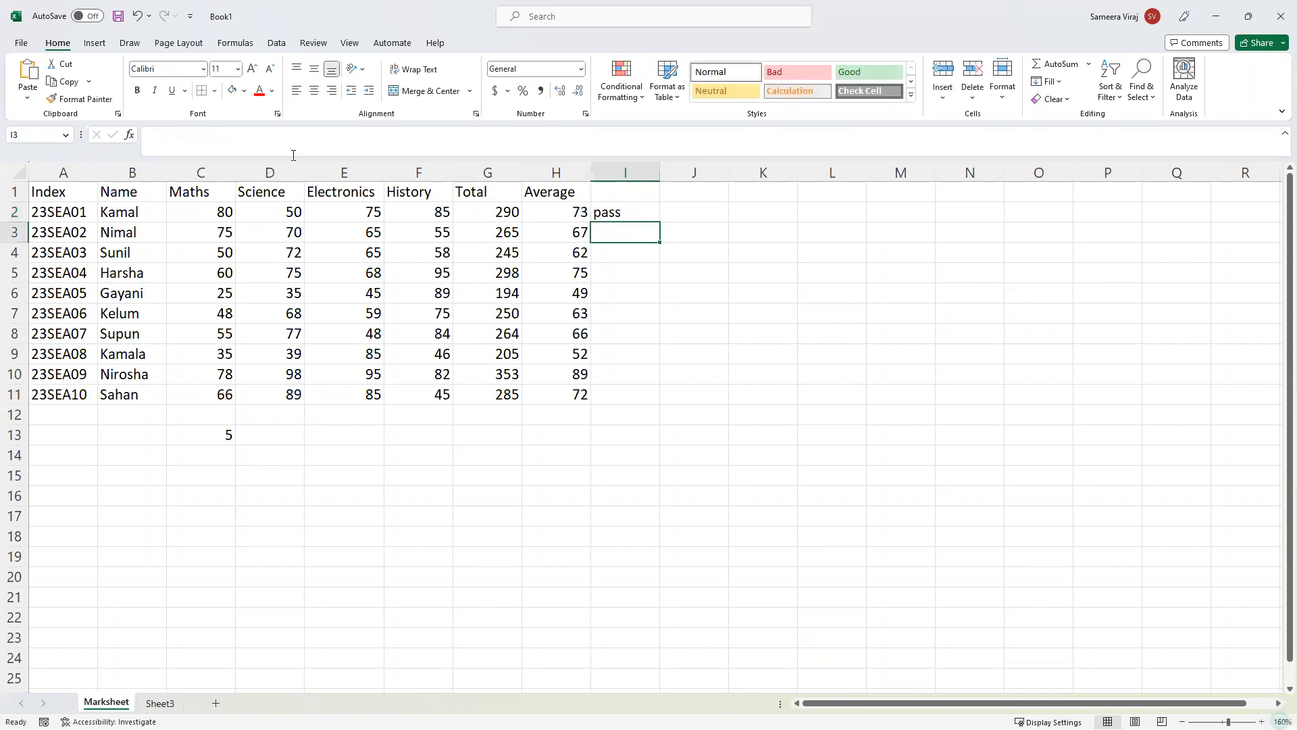
{"action": "left_click", "coordinate": [627, 213]}
{"action": "left_click_drag", "start_coordinate": [660, 221], "coordinate": [648, 400]}
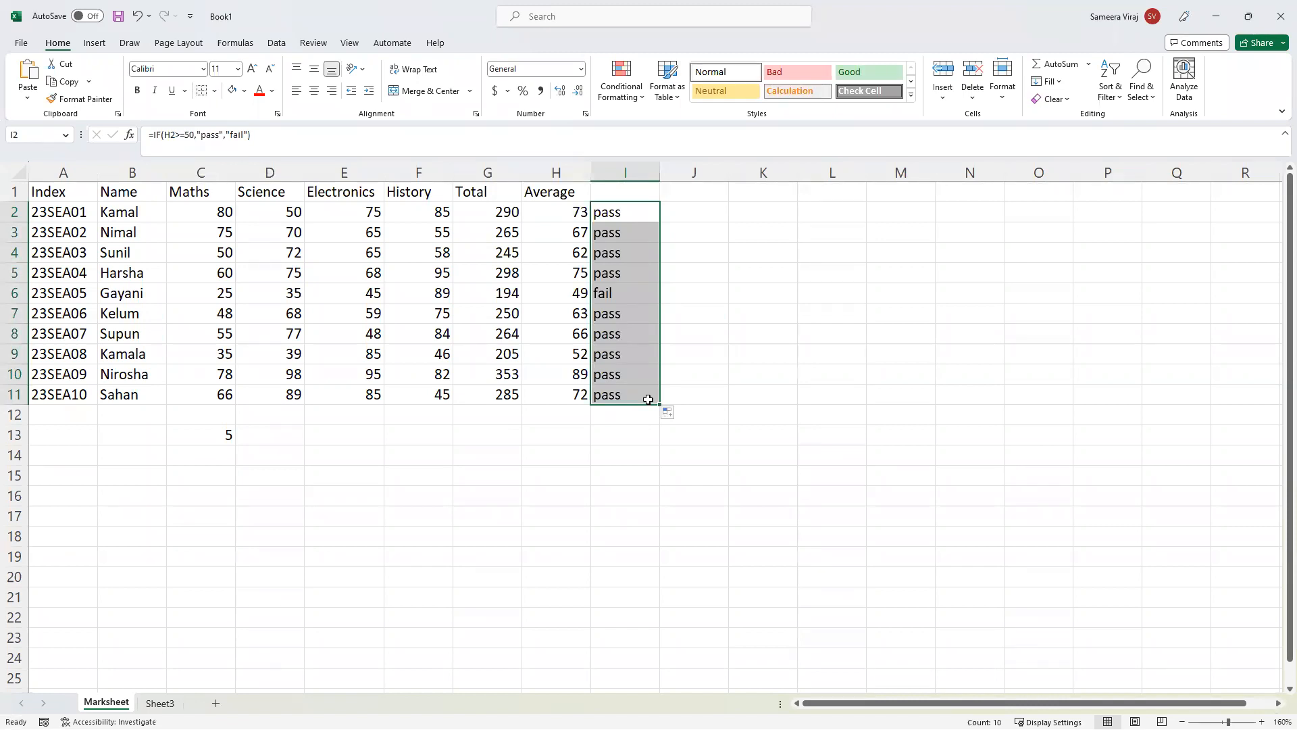
Change the pass threshold in the I2 formula to 60 and fill it down to I11 again.
{"action": "left_click", "coordinate": [631, 211]}
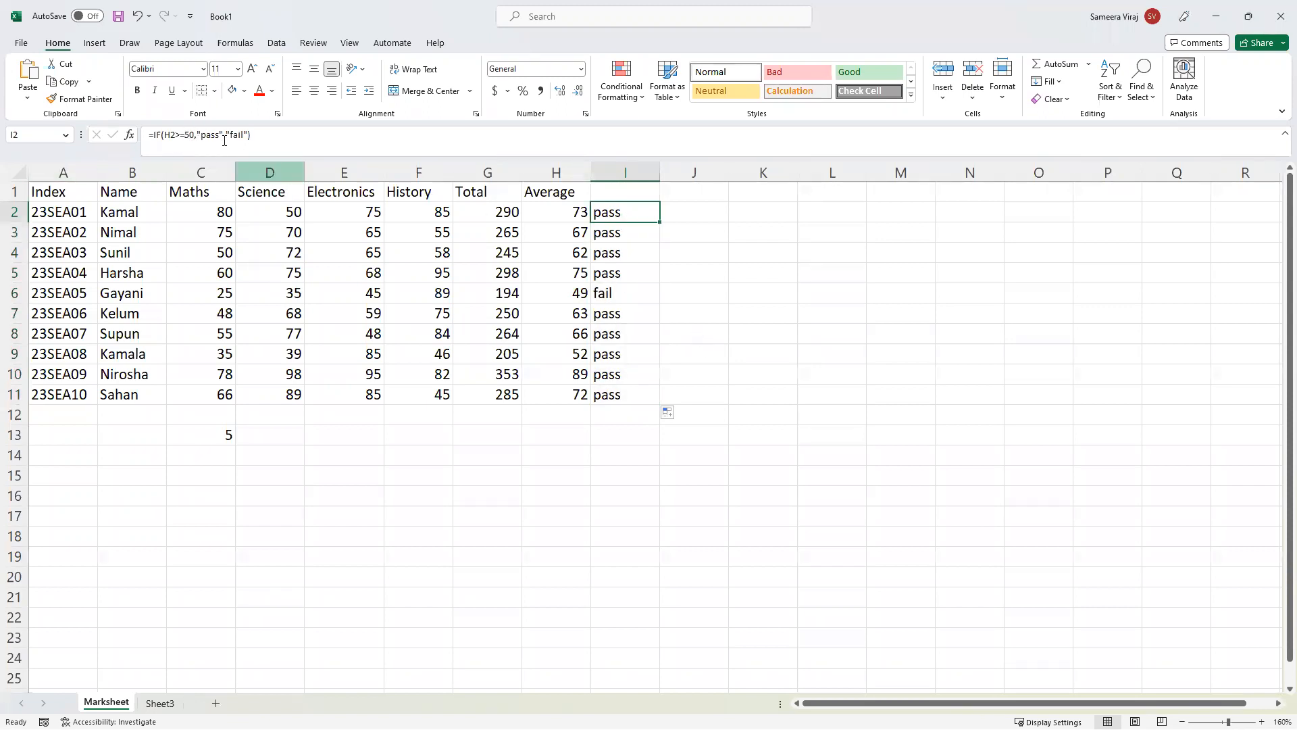
{"action": "double_click", "coordinate": [190, 135]}
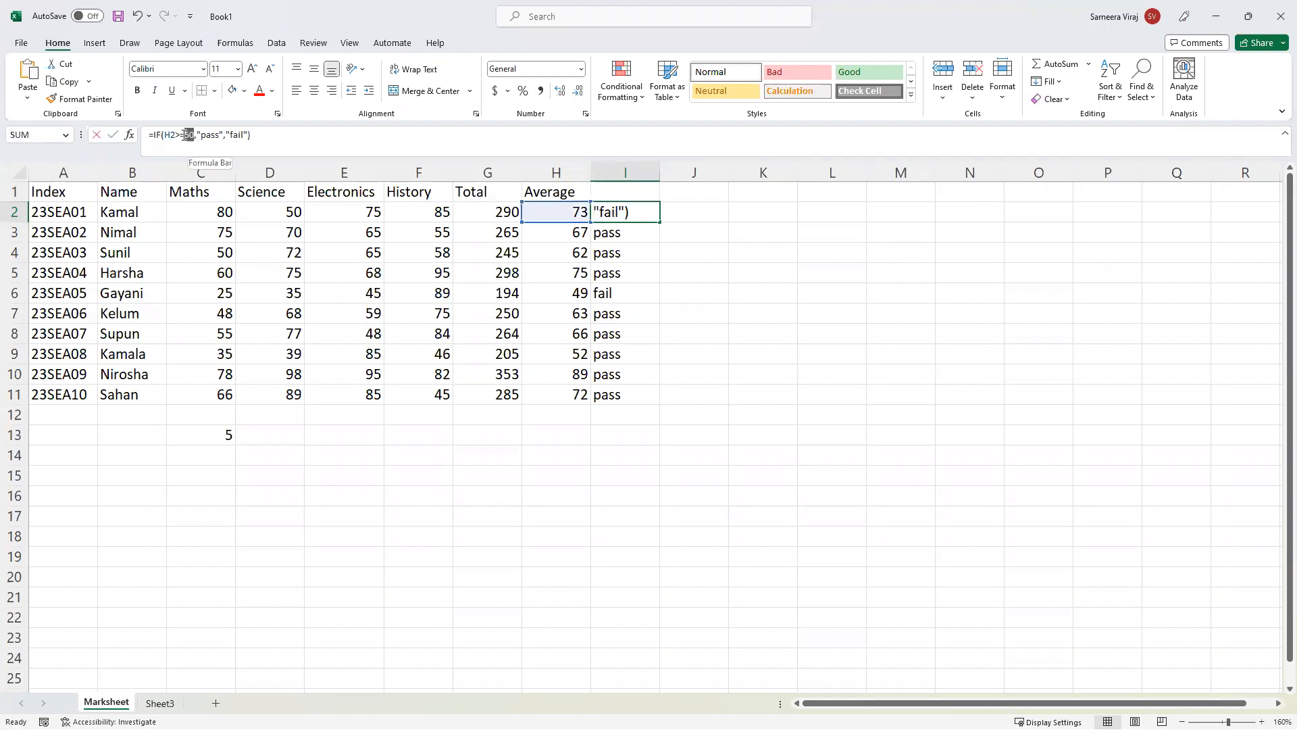
{"action": "type", "text": "60"}
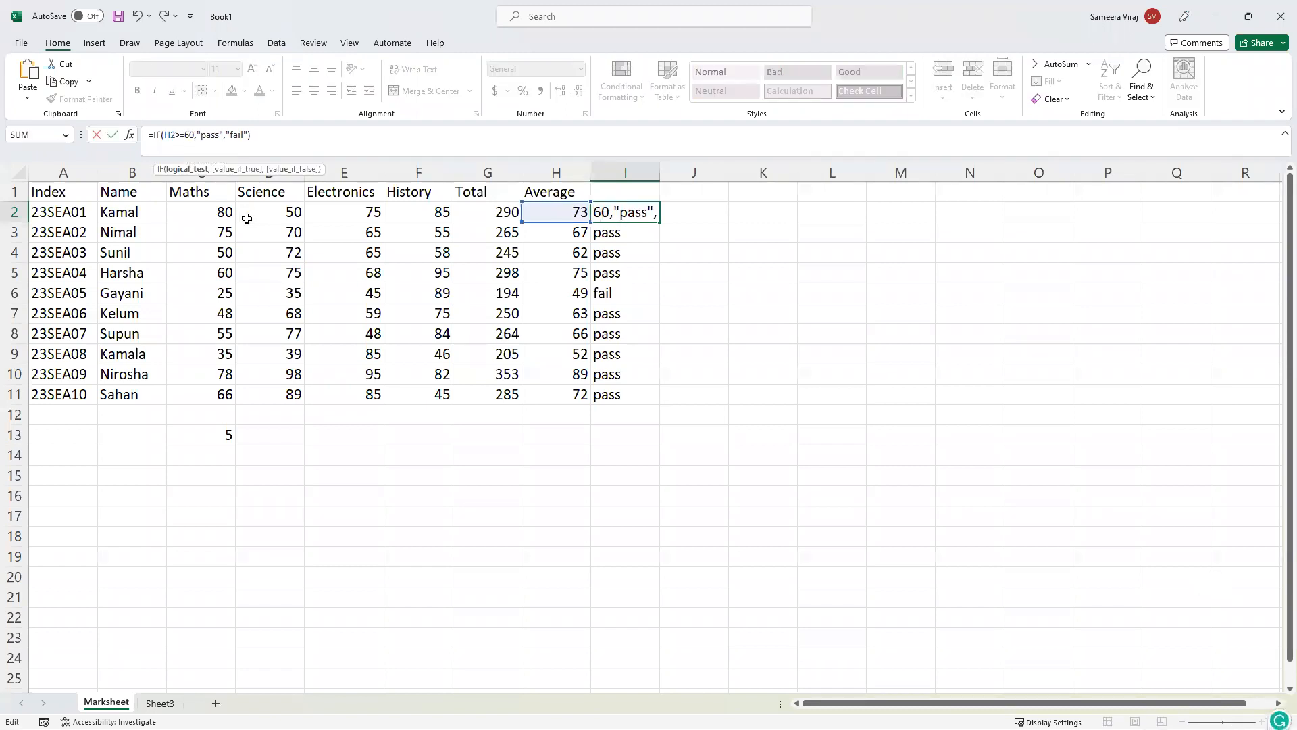
{"action": "key", "text": "Return"}
{"action": "left_click", "coordinate": [629, 216]}
{"action": "left_click_drag", "start_coordinate": [660, 222], "coordinate": [663, 406]}
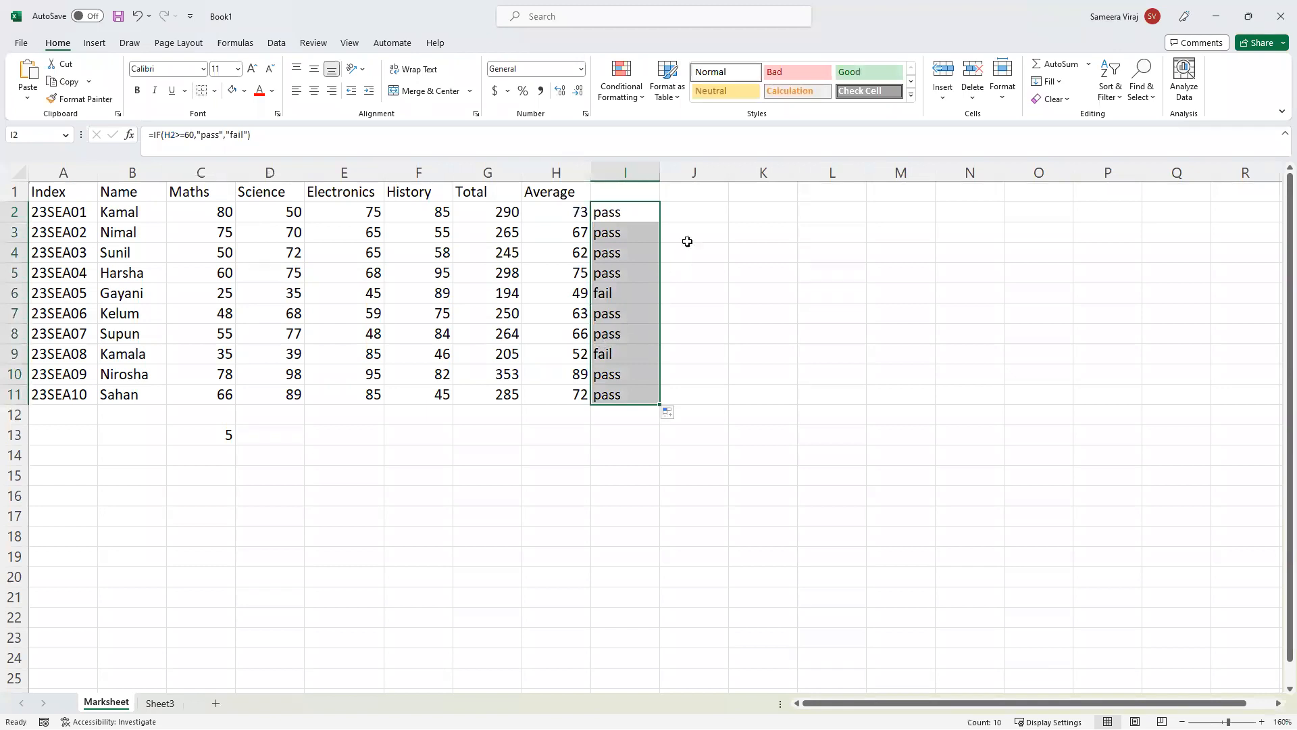
{"action": "left_click", "coordinate": [689, 217]}
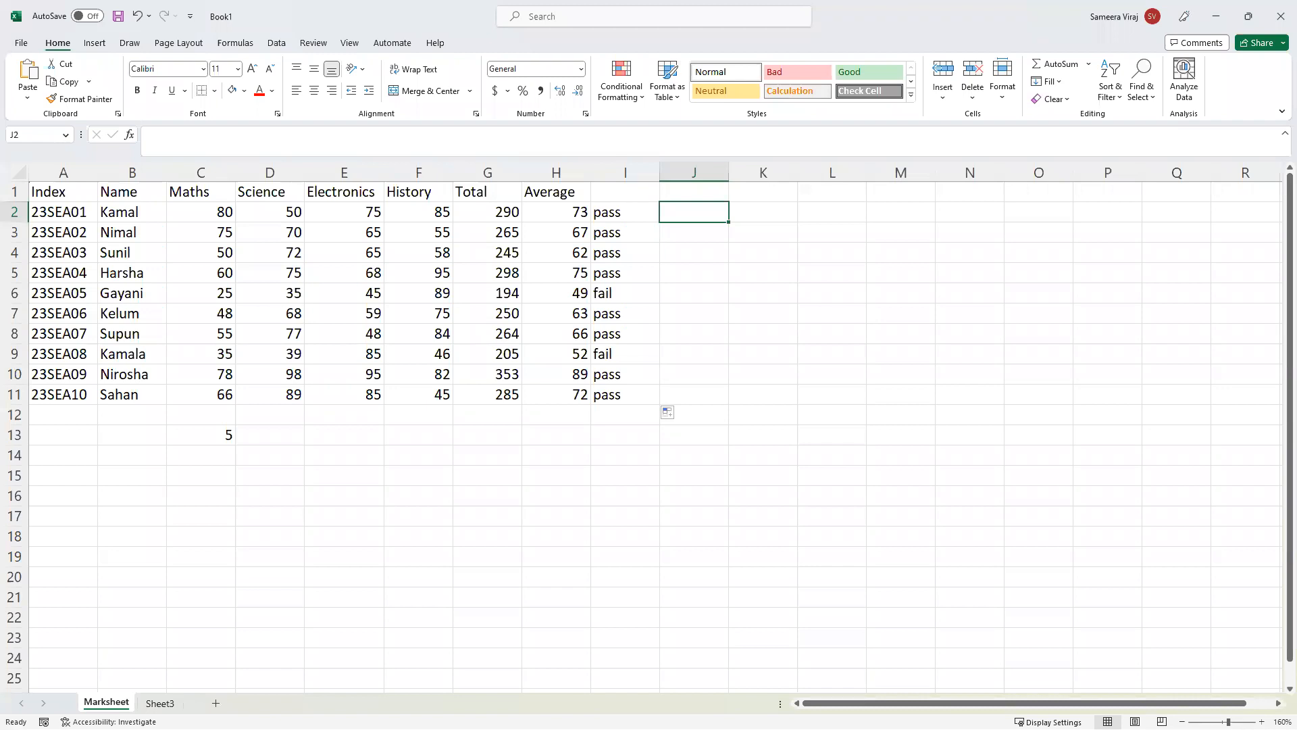
Switch to the browser and open Spreadsheet Application Activities from the LMS course page, logging in again.
{"action": "key", "text": "alt+Tab"}
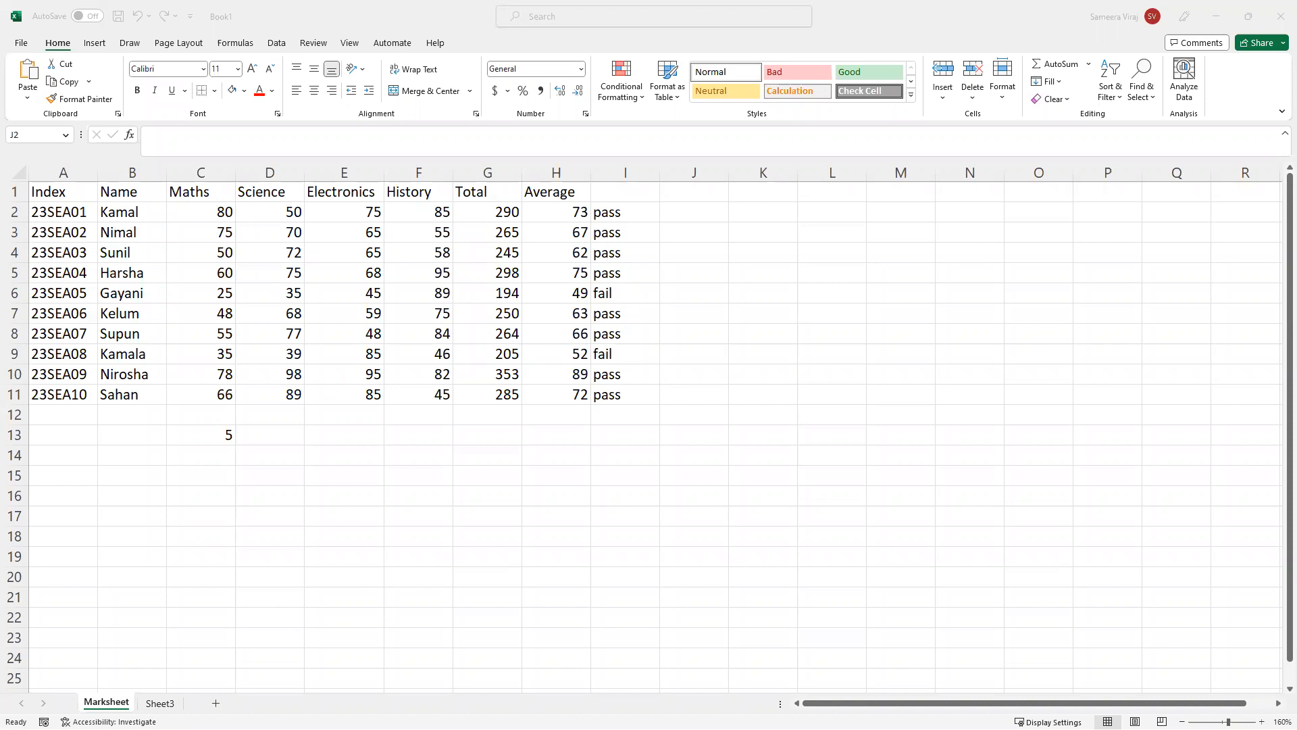
{"action": "scroll", "coordinate": [318, 442], "scroll_direction": "down", "scroll_amount": 2}
{"action": "scroll", "coordinate": [231, 486], "scroll_direction": "up", "scroll_amount": 2}
{"action": "left_click_drag", "start_coordinate": [324, 0], "coordinate": [324, 2]}
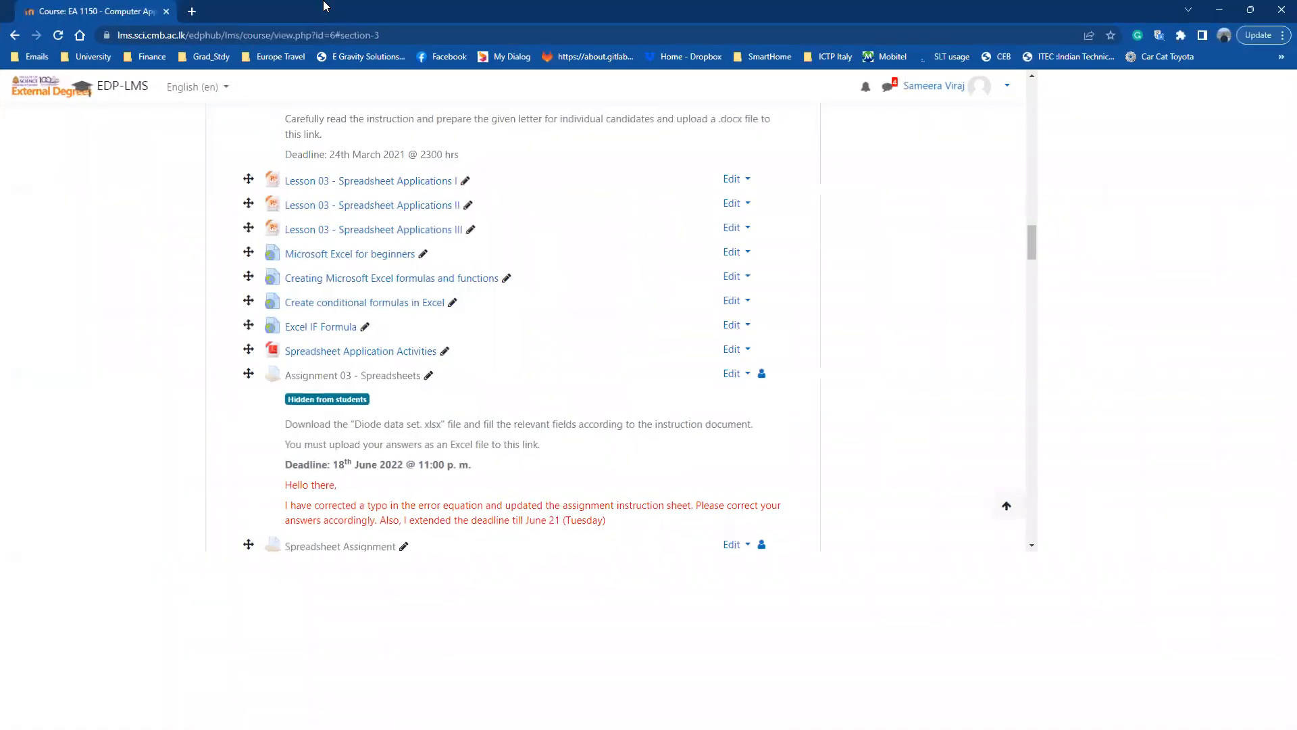
{"action": "left_click", "coordinate": [419, 340]}
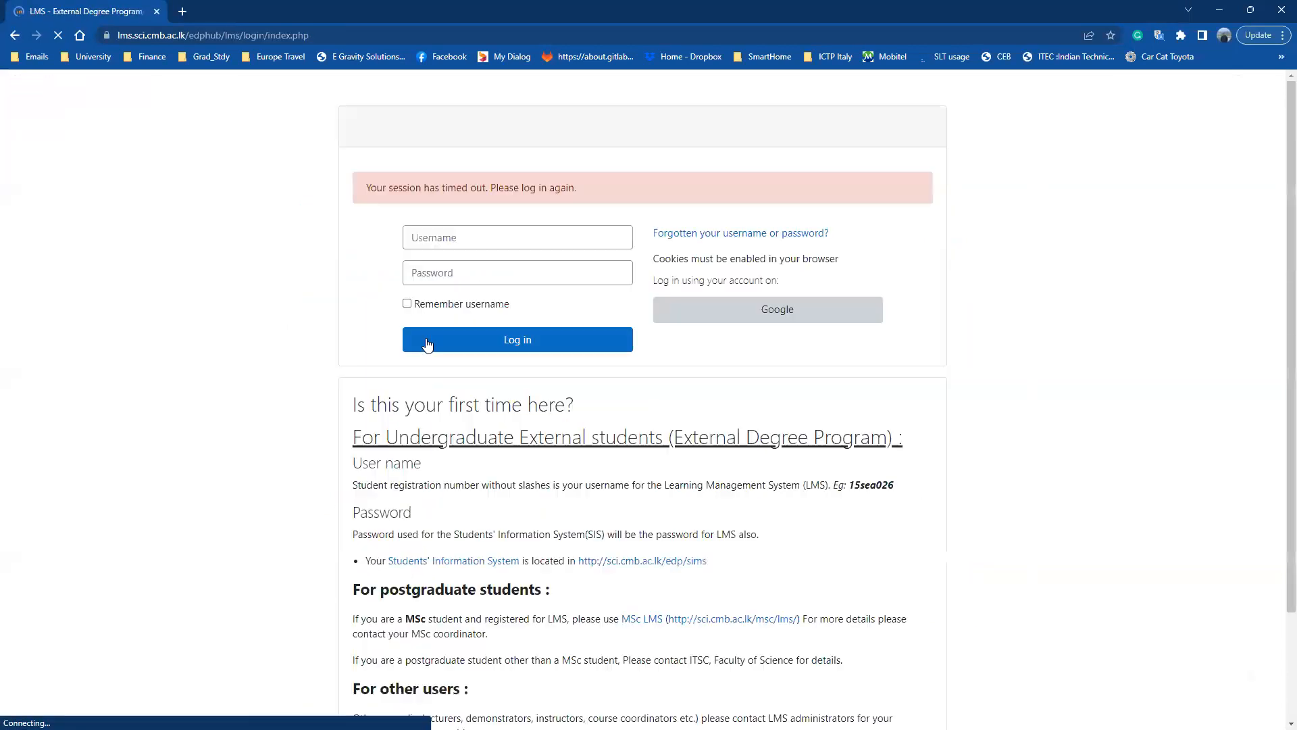
{"action": "left_click", "coordinate": [503, 452]}
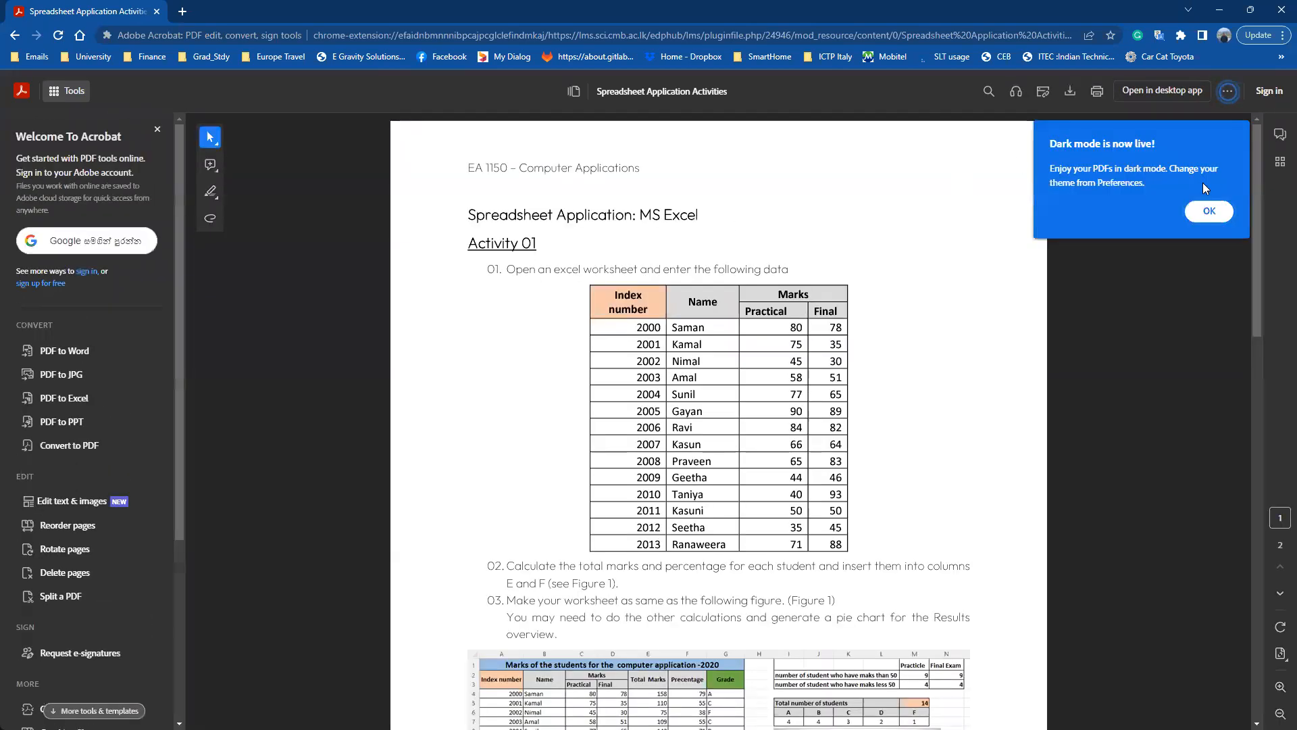
Dismiss the dark mode notice and examine the Activity 01 data table and instructions.
{"action": "left_click", "coordinate": [1228, 93]}
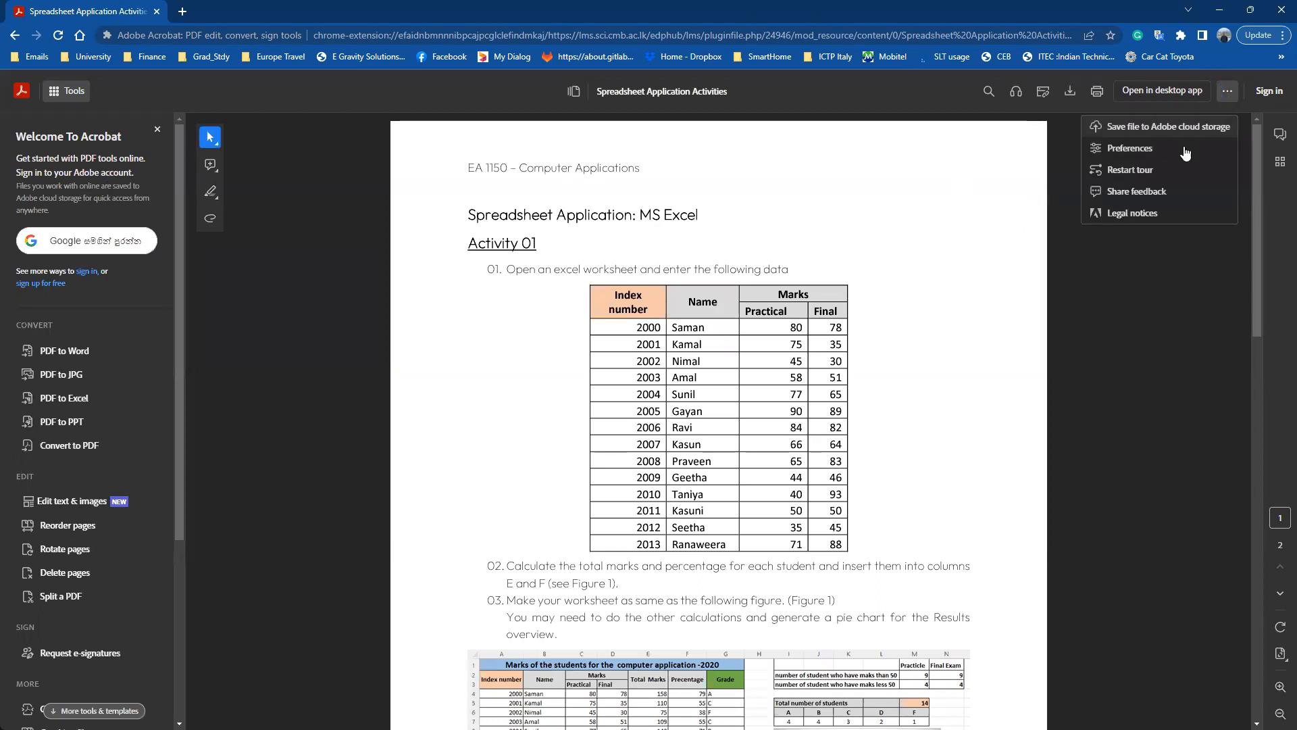
{"action": "left_click", "coordinate": [1110, 296]}
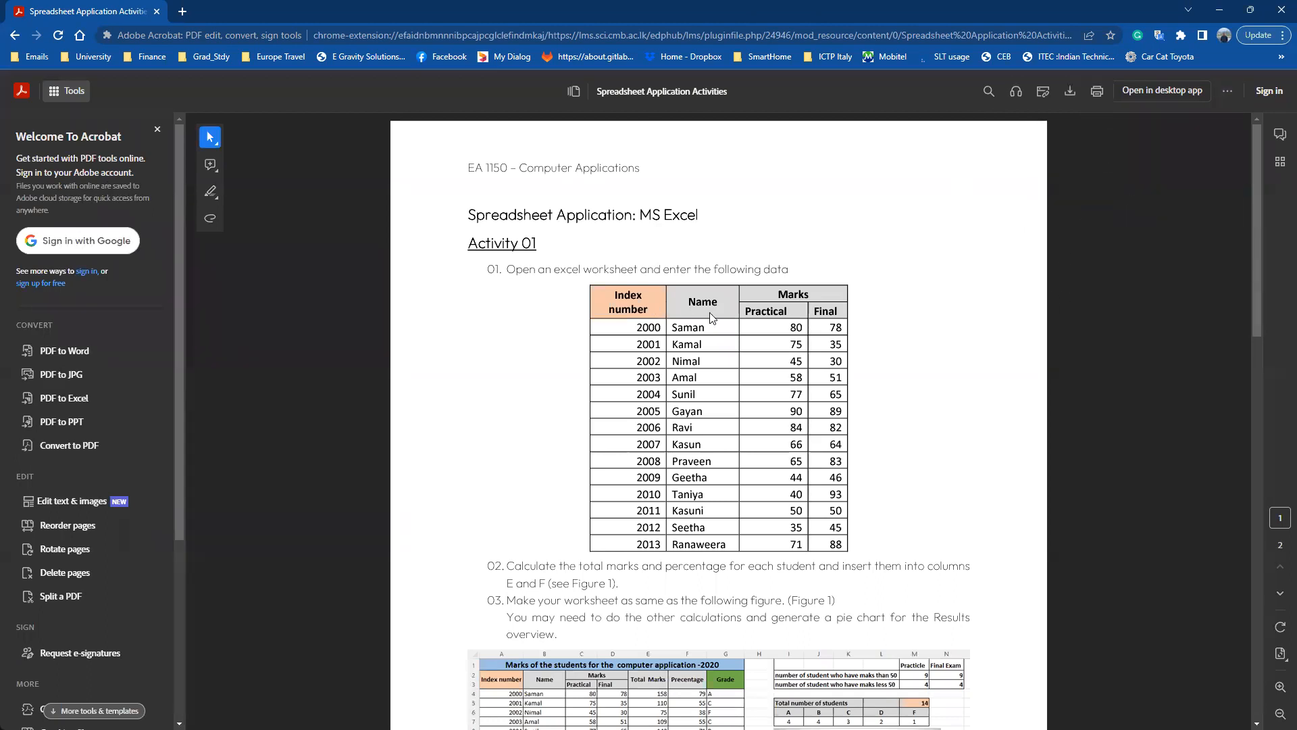
{"action": "scroll", "coordinate": [713, 319], "scroll_direction": "down", "scroll_amount": 1}
{"action": "scroll", "coordinate": [562, 223], "scroll_direction": "up", "scroll_amount": 1}
{"action": "scroll", "coordinate": [542, 286], "scroll_direction": "down", "scroll_amount": 1}
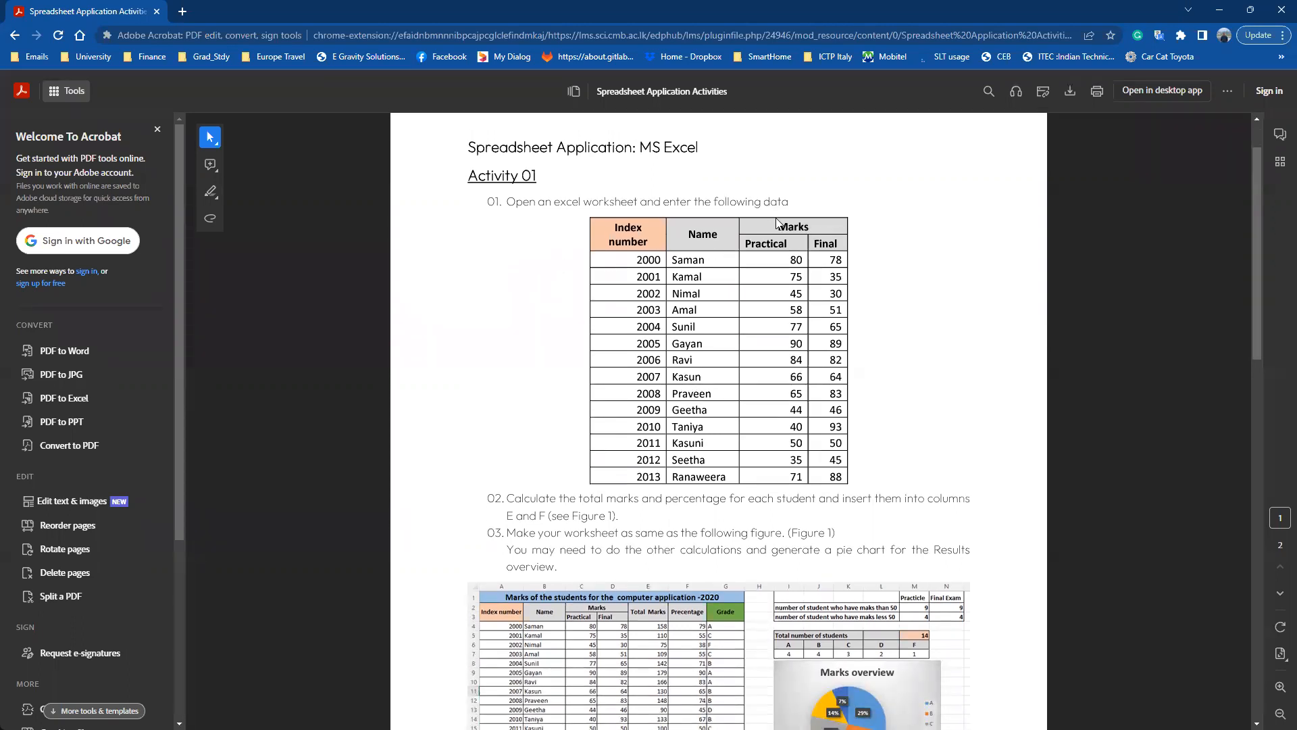
Examine the Activity 01 calculation tasks and the Figure 1 gradebook with its grade column, summary tables and pie chart.
{"action": "scroll", "coordinate": [805, 324], "scroll_direction": "down", "scroll_amount": 1}
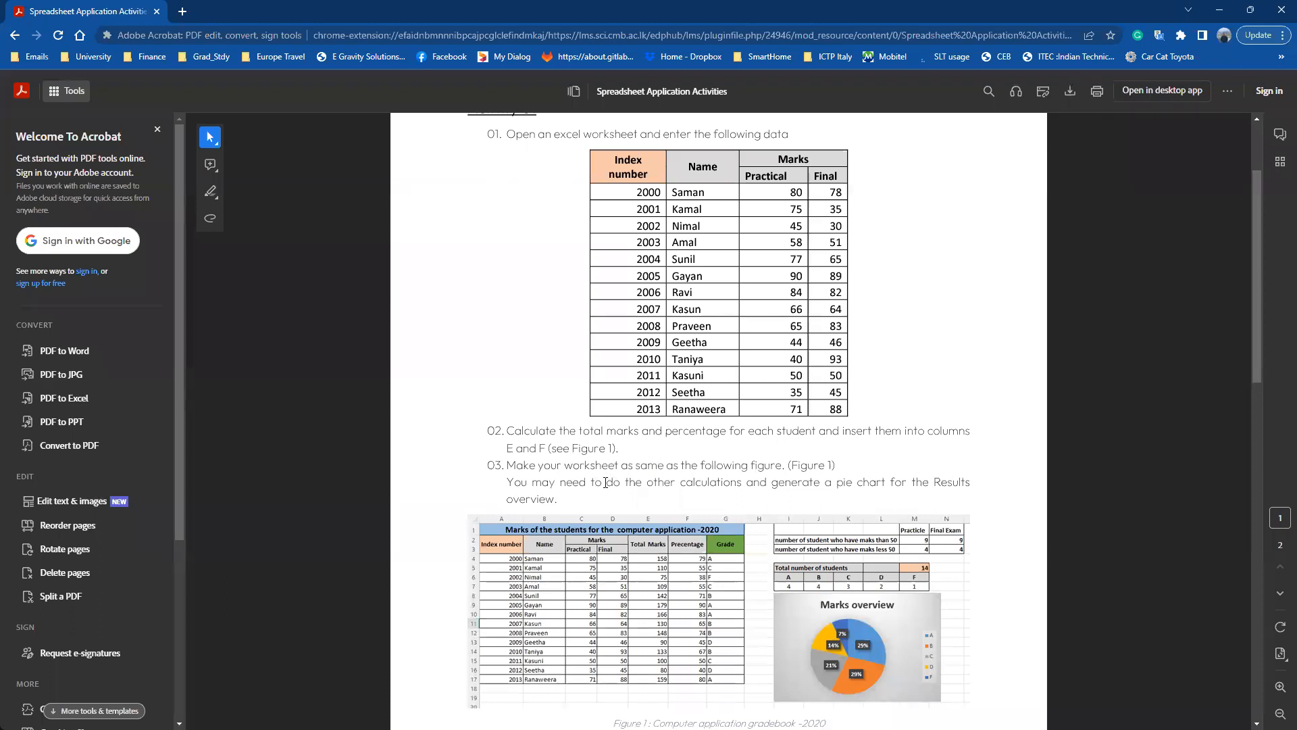
{"action": "scroll", "coordinate": [664, 479], "scroll_direction": "down", "scroll_amount": 1}
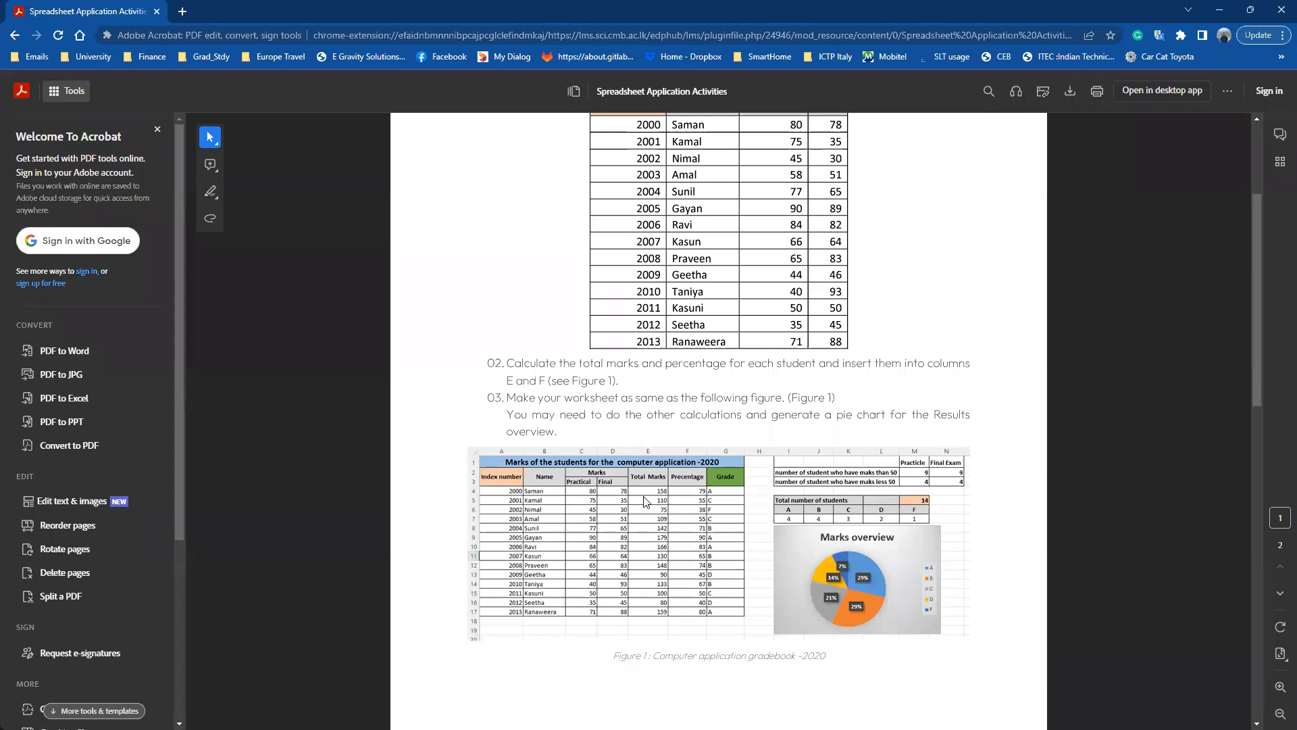
{"action": "scroll", "coordinate": [647, 501], "scroll_direction": "down", "scroll_amount": 1}
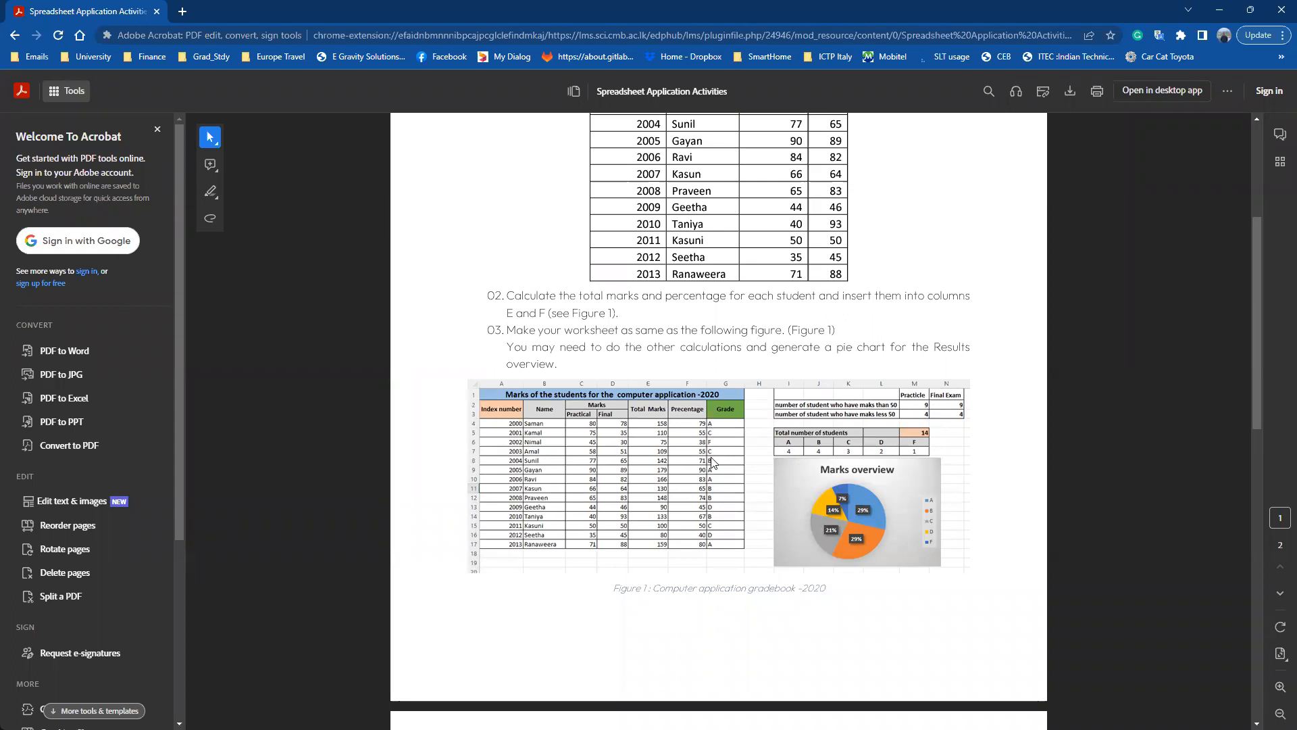
{"action": "scroll", "coordinate": [713, 458], "scroll_direction": "down", "scroll_amount": 3}
{"action": "scroll", "coordinate": [707, 473], "scroll_direction": "up", "scroll_amount": 3}
{"action": "scroll", "coordinate": [706, 476], "scroll_direction": "down", "scroll_amount": 3}
{"action": "scroll", "coordinate": [703, 486], "scroll_direction": "up", "scroll_amount": 3}
{"action": "scroll", "coordinate": [718, 436], "scroll_direction": "down", "scroll_amount": 1}
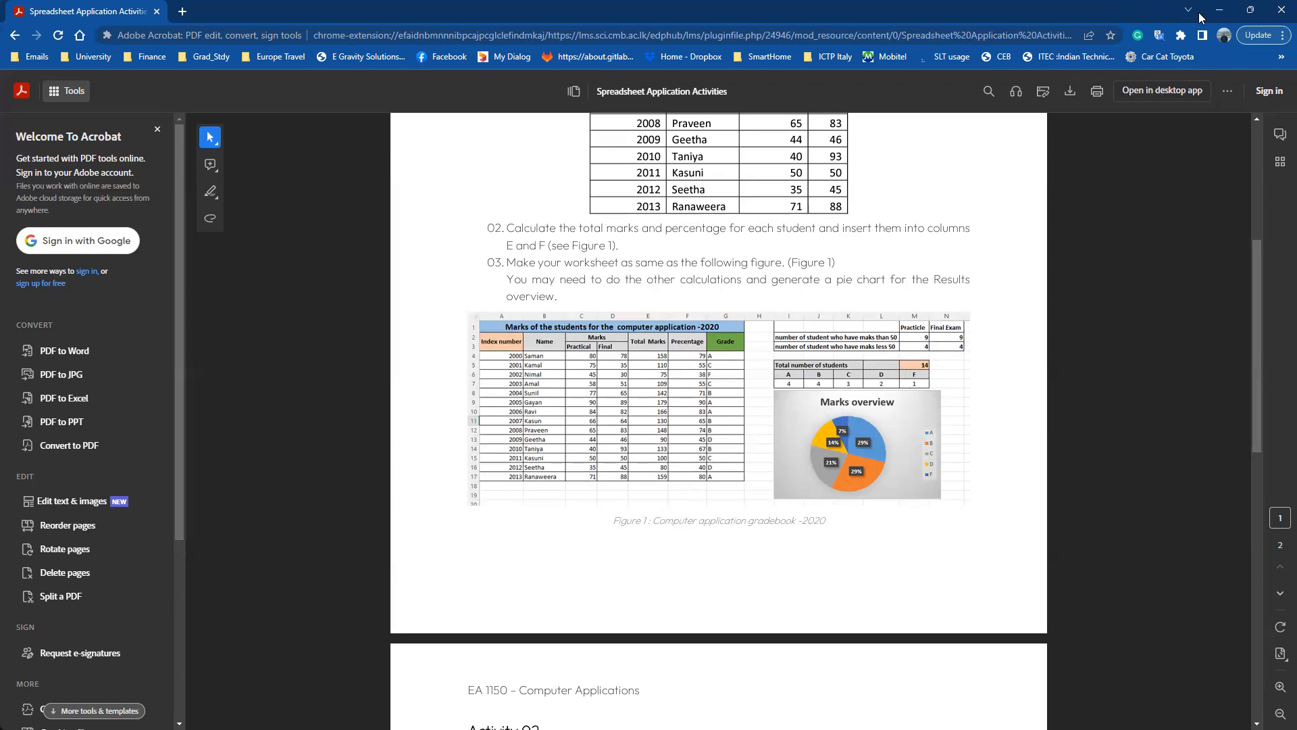
Switch to the Excel marksheet and enter a small summary table in J2:K3 with pass 7 and fail 3.
{"action": "left_click", "coordinate": [1250, 10]}
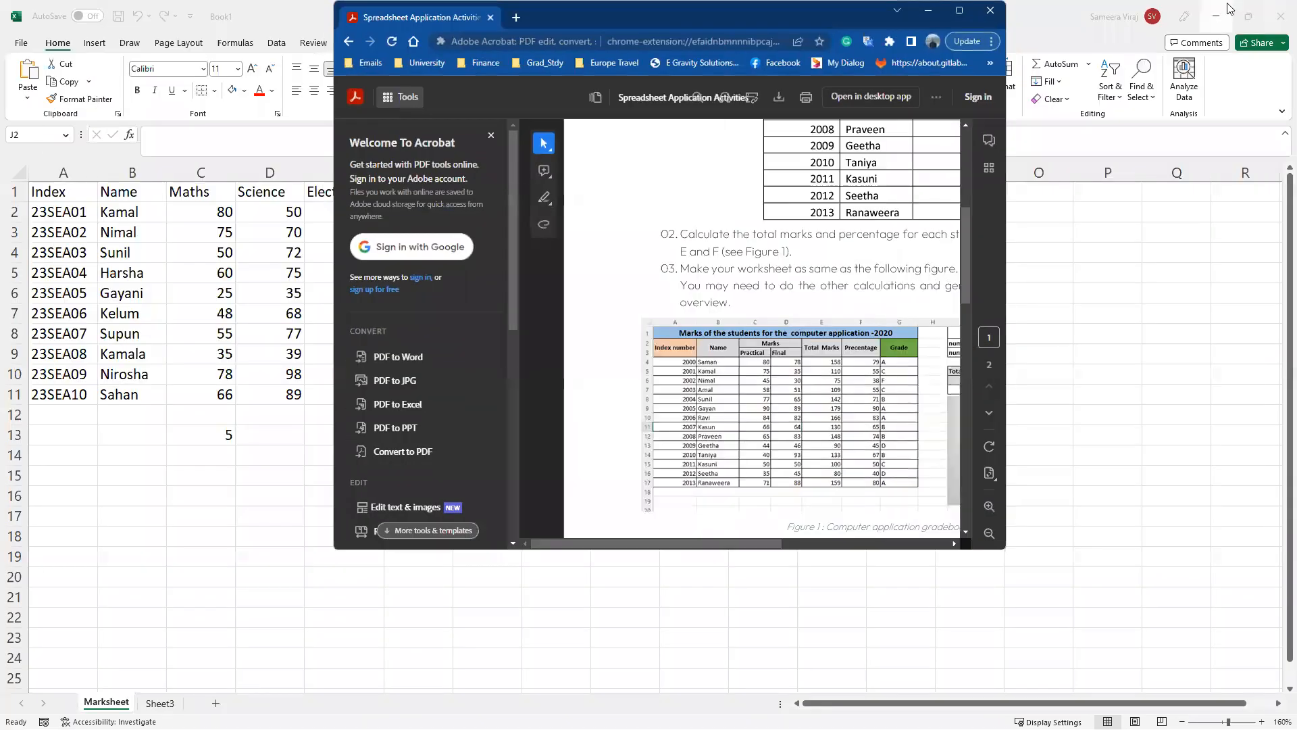
{"action": "left_click", "coordinate": [929, 10]}
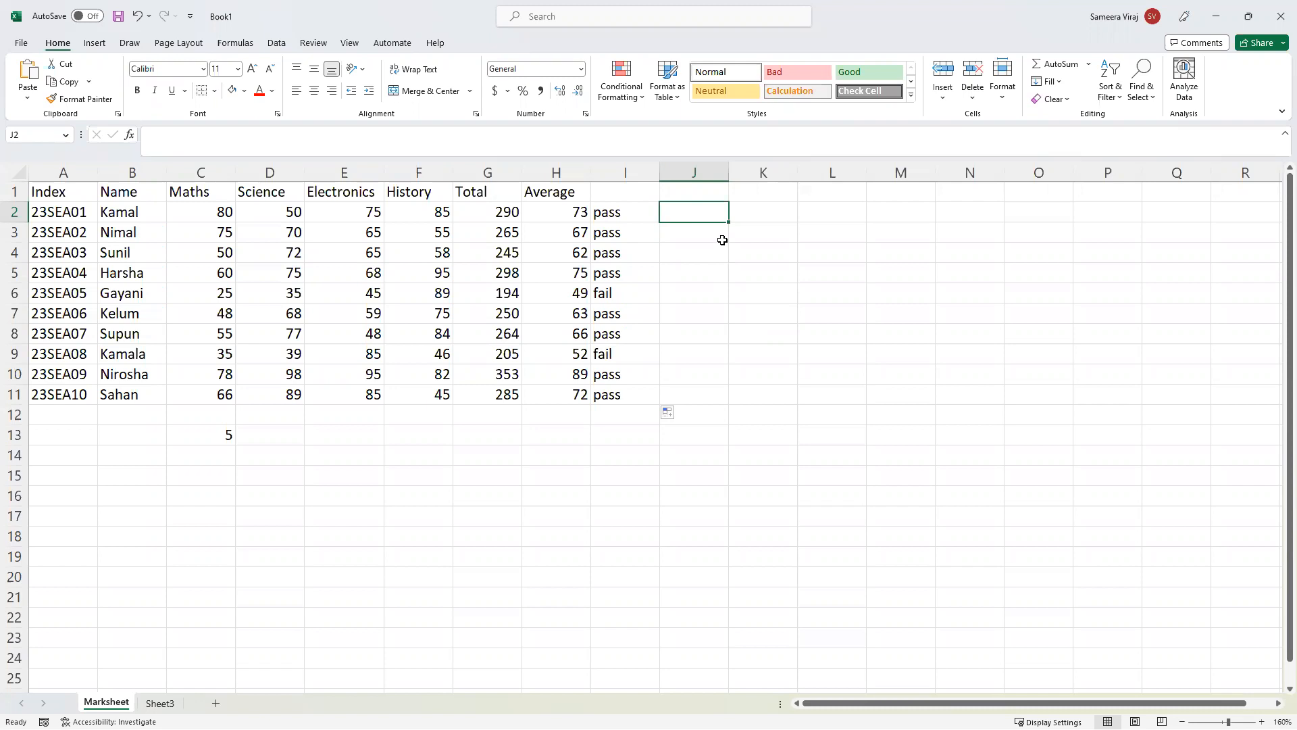
{"action": "type", "text": "pass"}
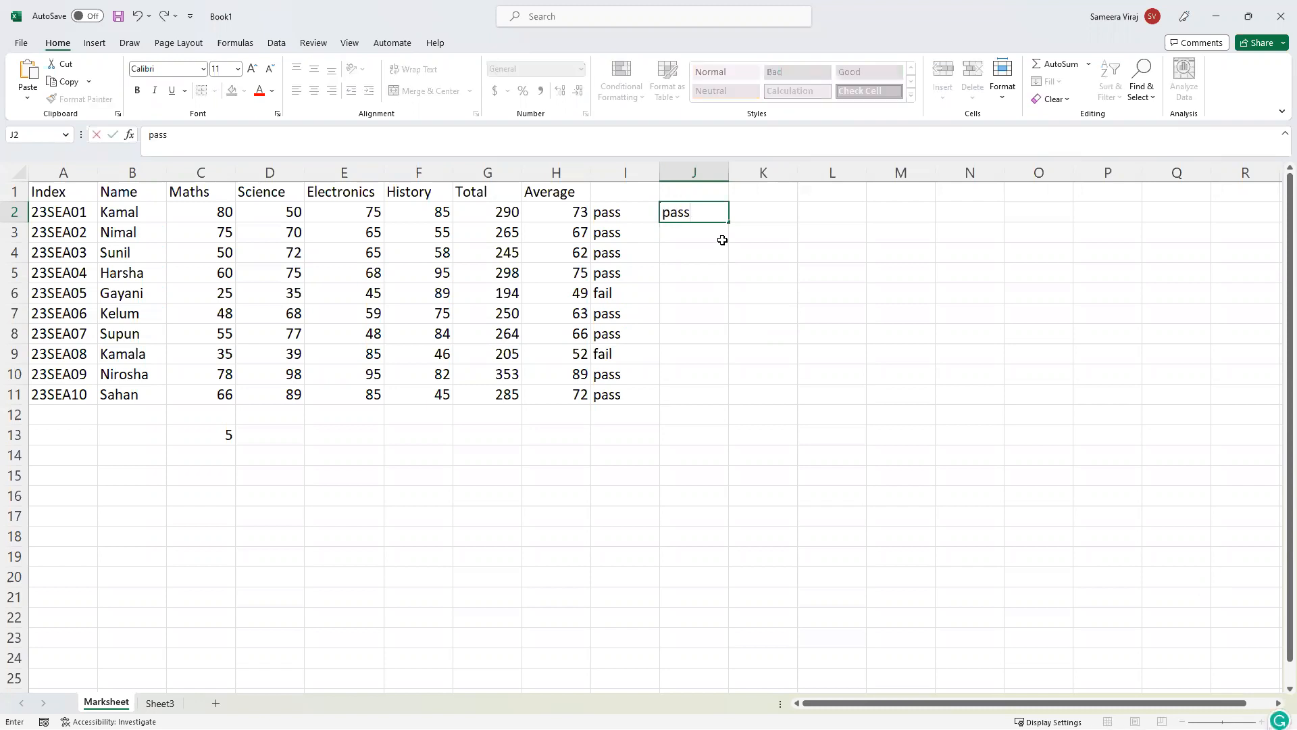
{"action": "key", "text": "Return"}
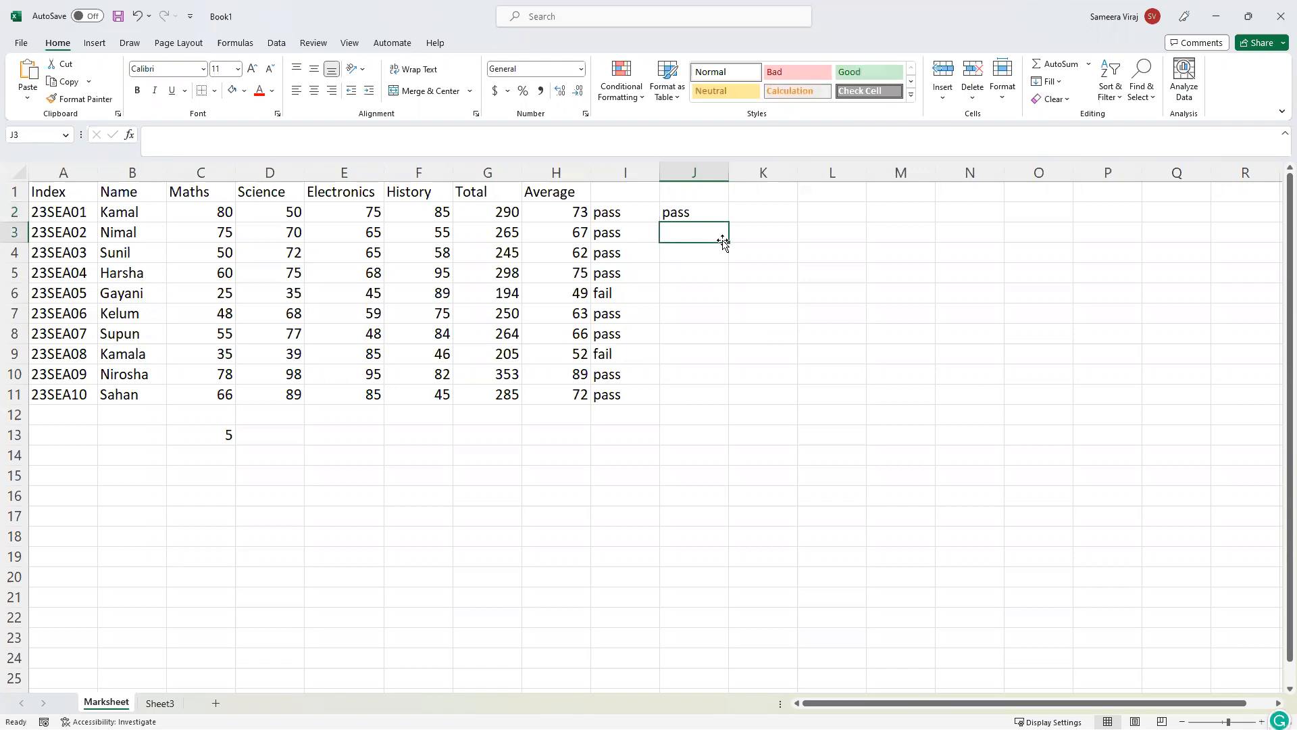
{"action": "type", "text": "7"}
{"action": "key", "text": "Up"}
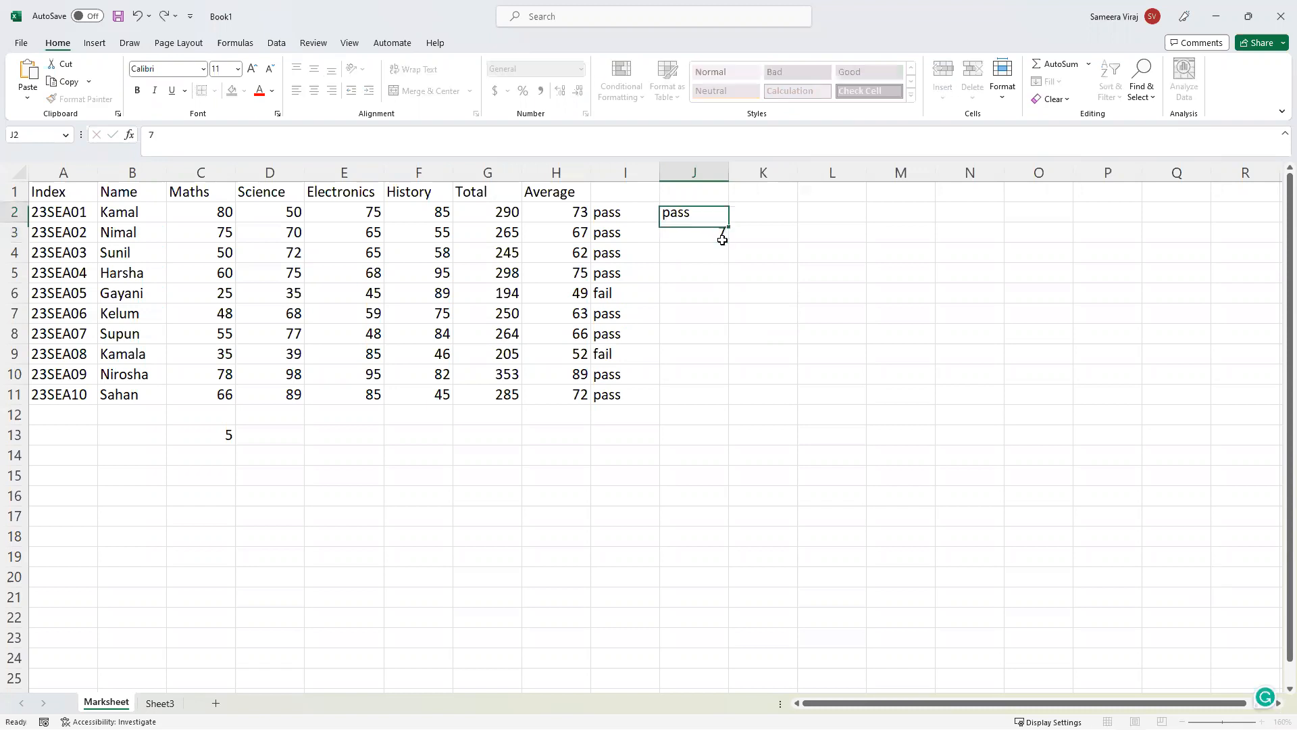
{"action": "key", "text": "Right"}
{"action": "type", "text": "fail"}
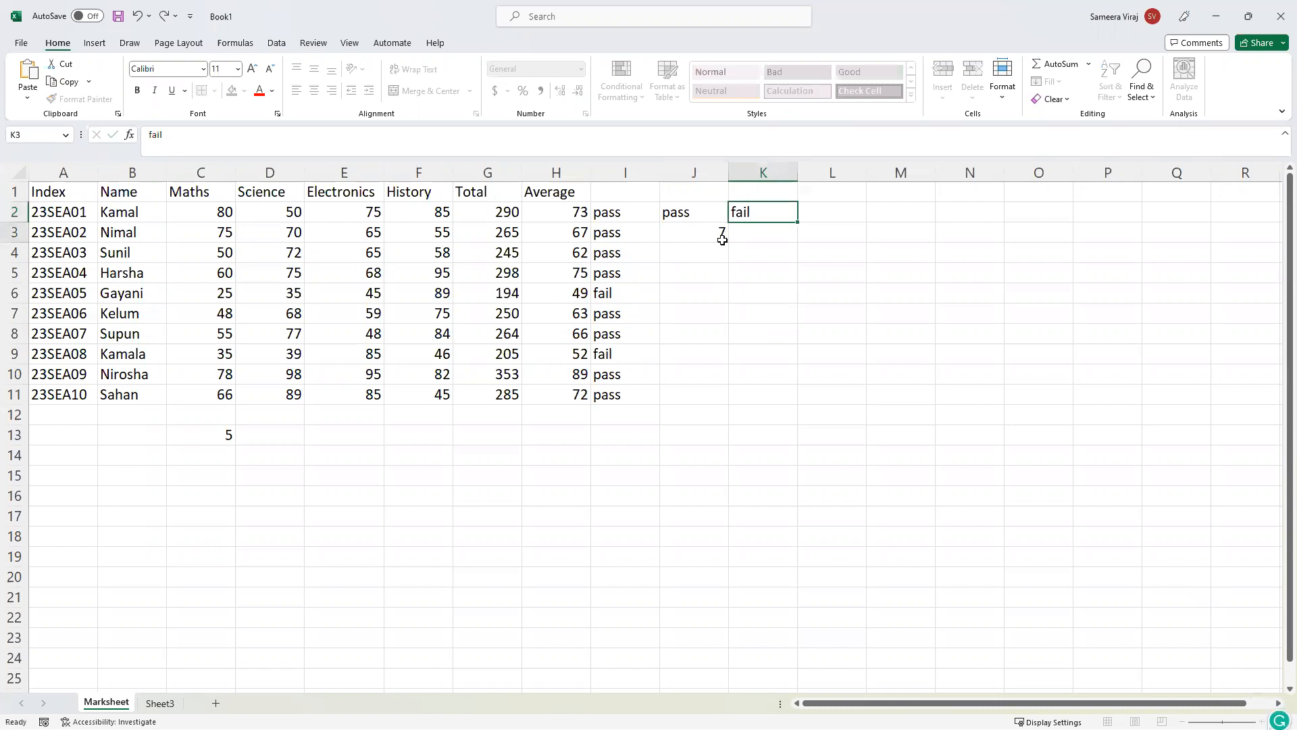
{"action": "key", "text": "Return"}
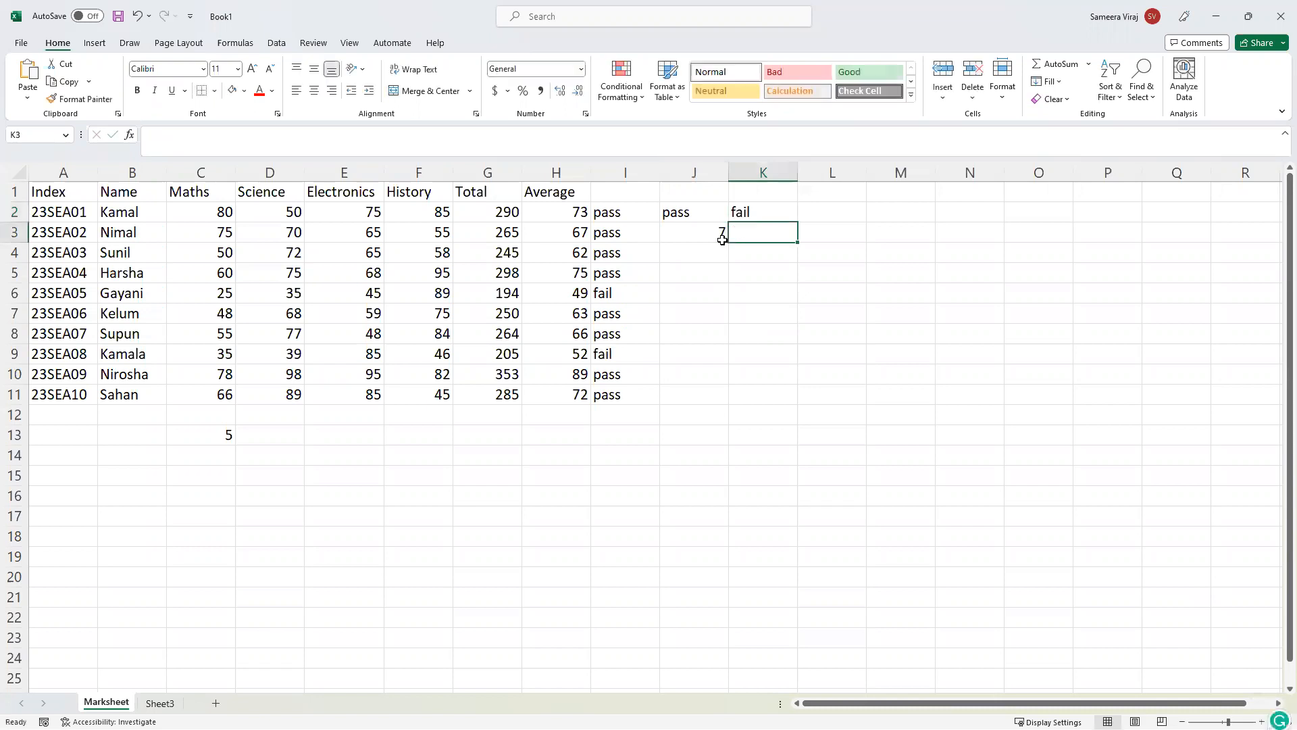
{"action": "type", "text": "3"}
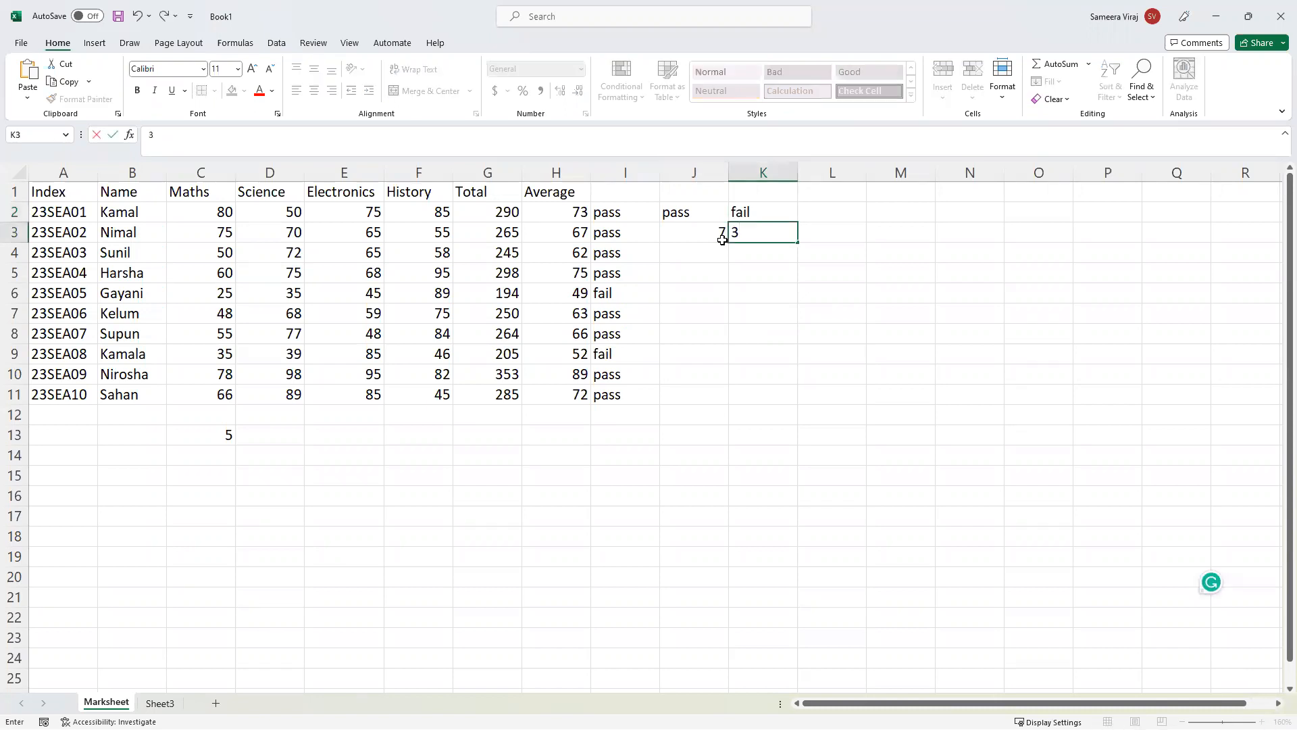
{"action": "key", "text": "Return"}
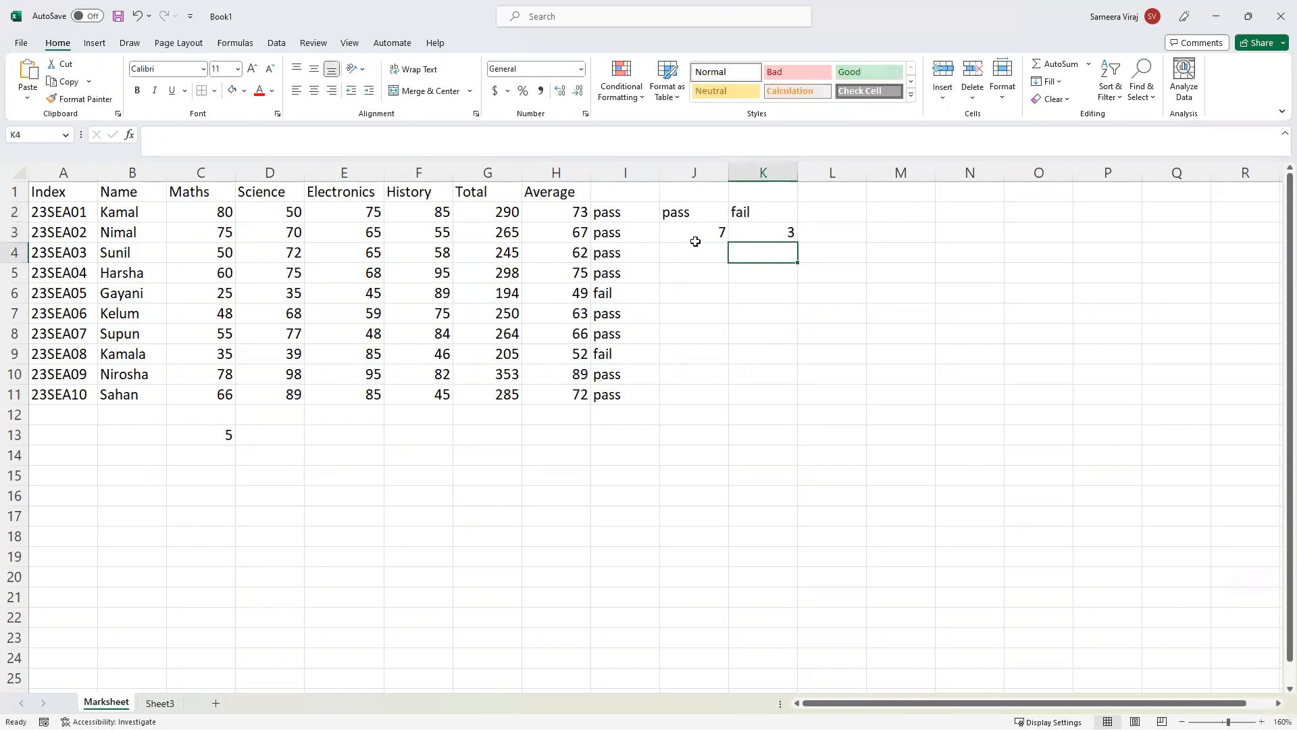
Insert a 2-D pie chart from the pass and fail counts in J2:K3.
{"action": "left_click_drag", "start_coordinate": [683, 238], "coordinate": [777, 233]}
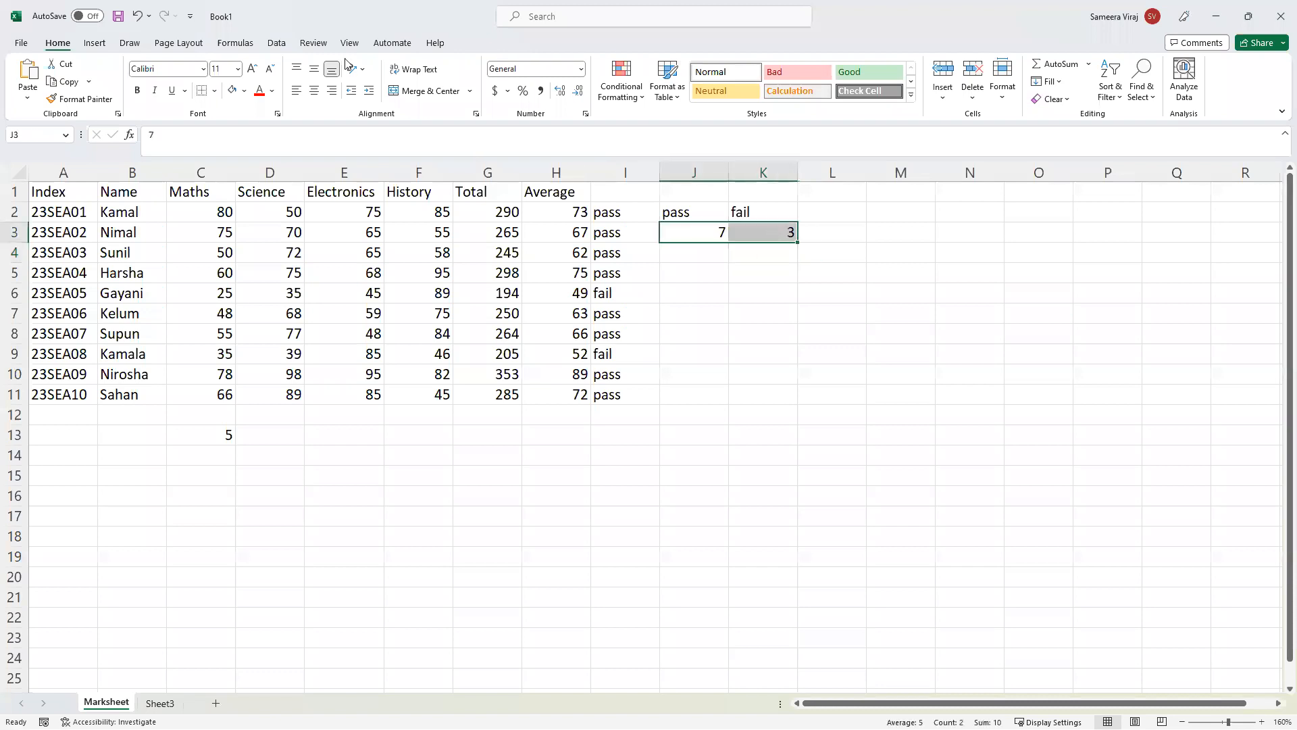
{"action": "left_click_drag", "start_coordinate": [666, 212], "coordinate": [785, 232]}
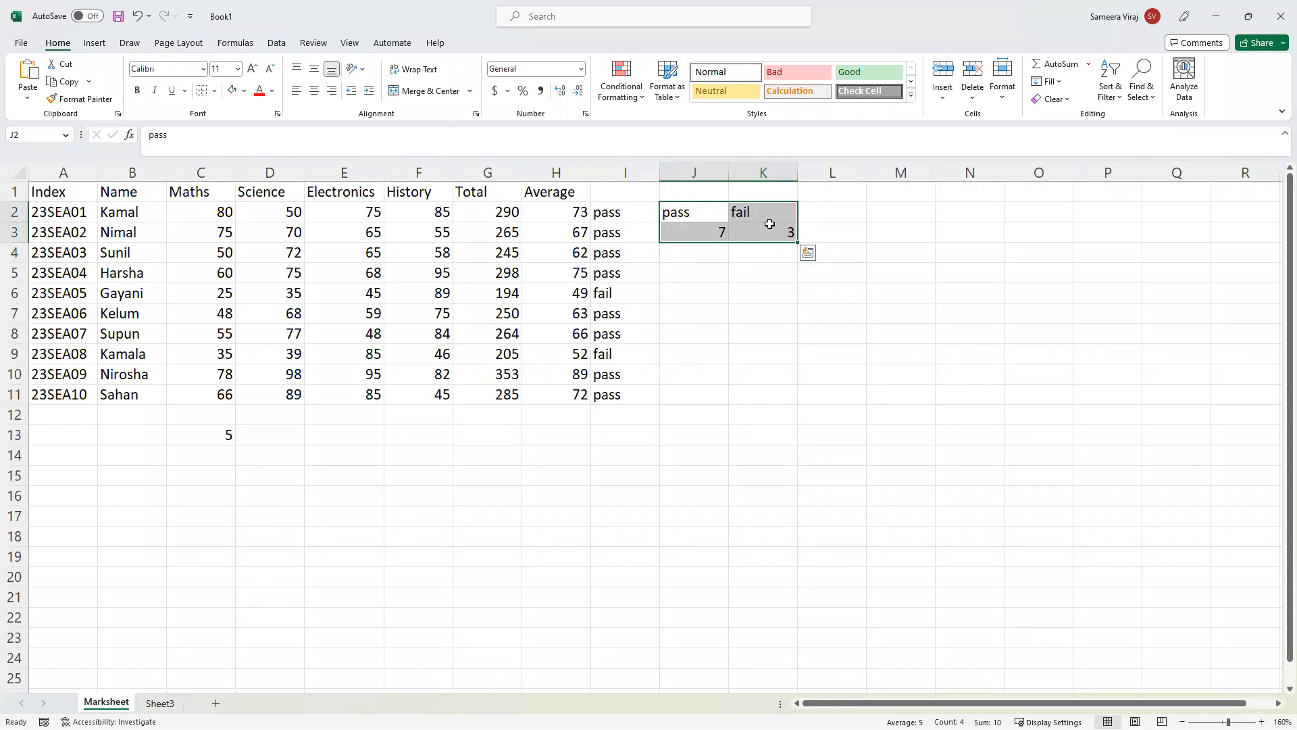
{"action": "left_click", "coordinate": [96, 44]}
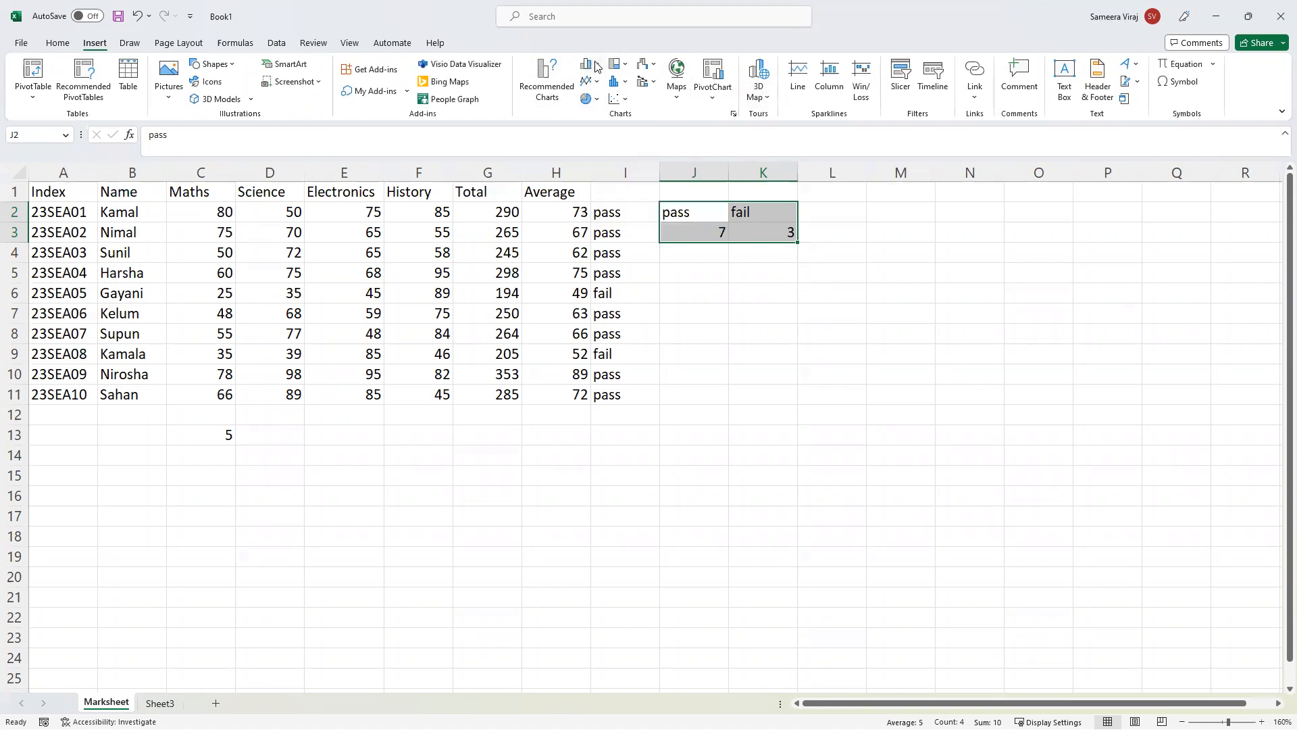
{"action": "left_click", "coordinate": [597, 101]}
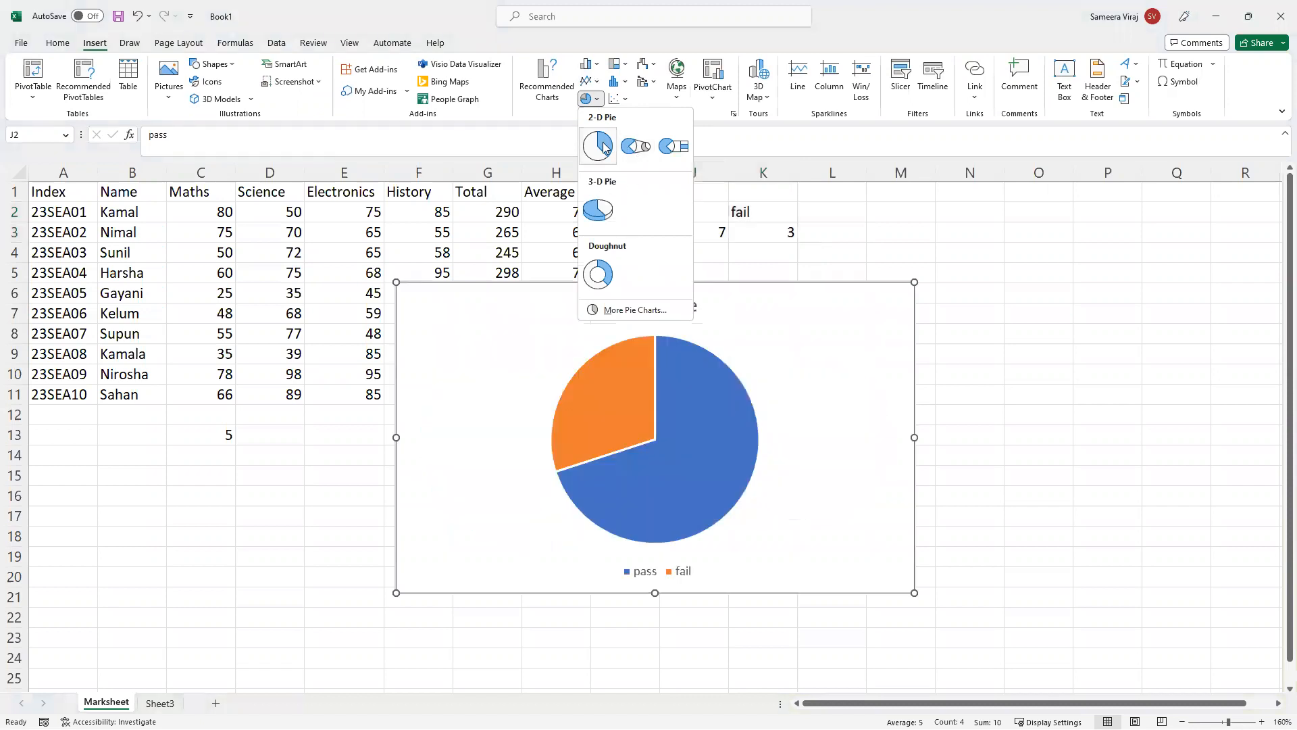
{"action": "left_click", "coordinate": [599, 145]}
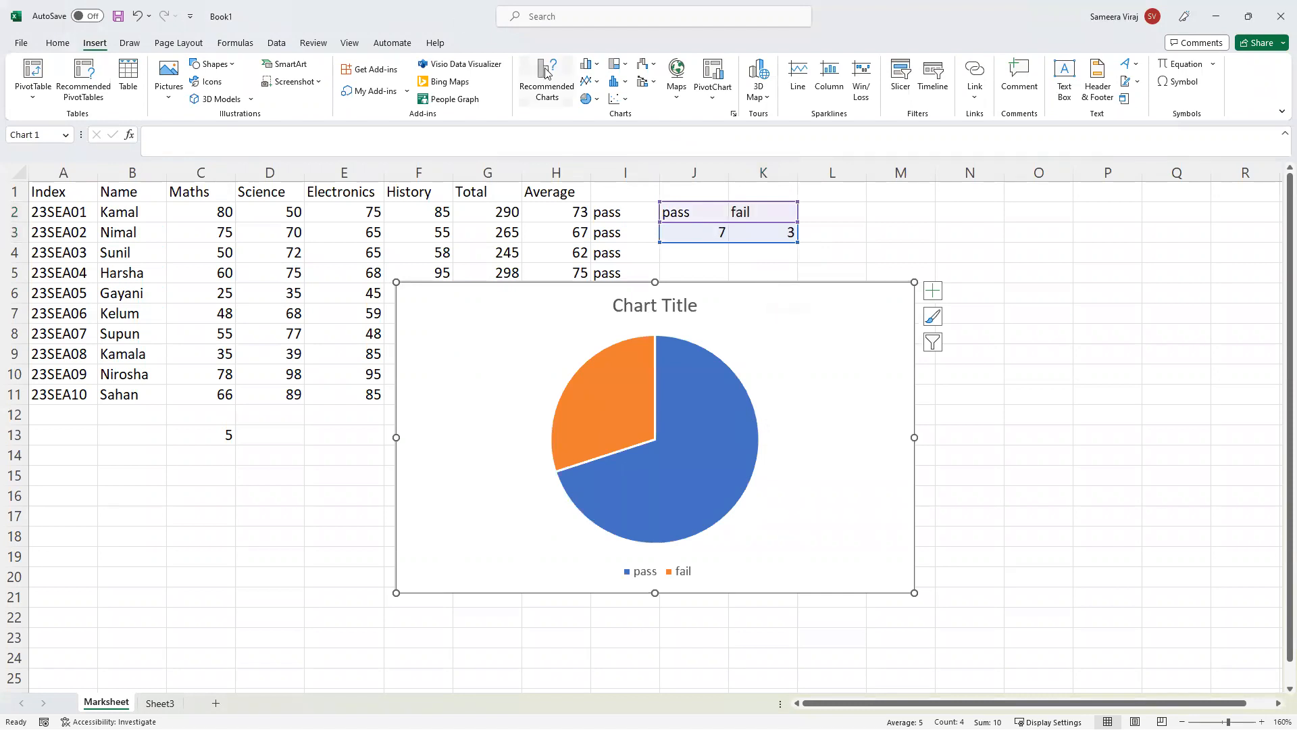
{"action": "left_click", "coordinate": [598, 100]}
{"action": "left_click", "coordinate": [596, 68]}
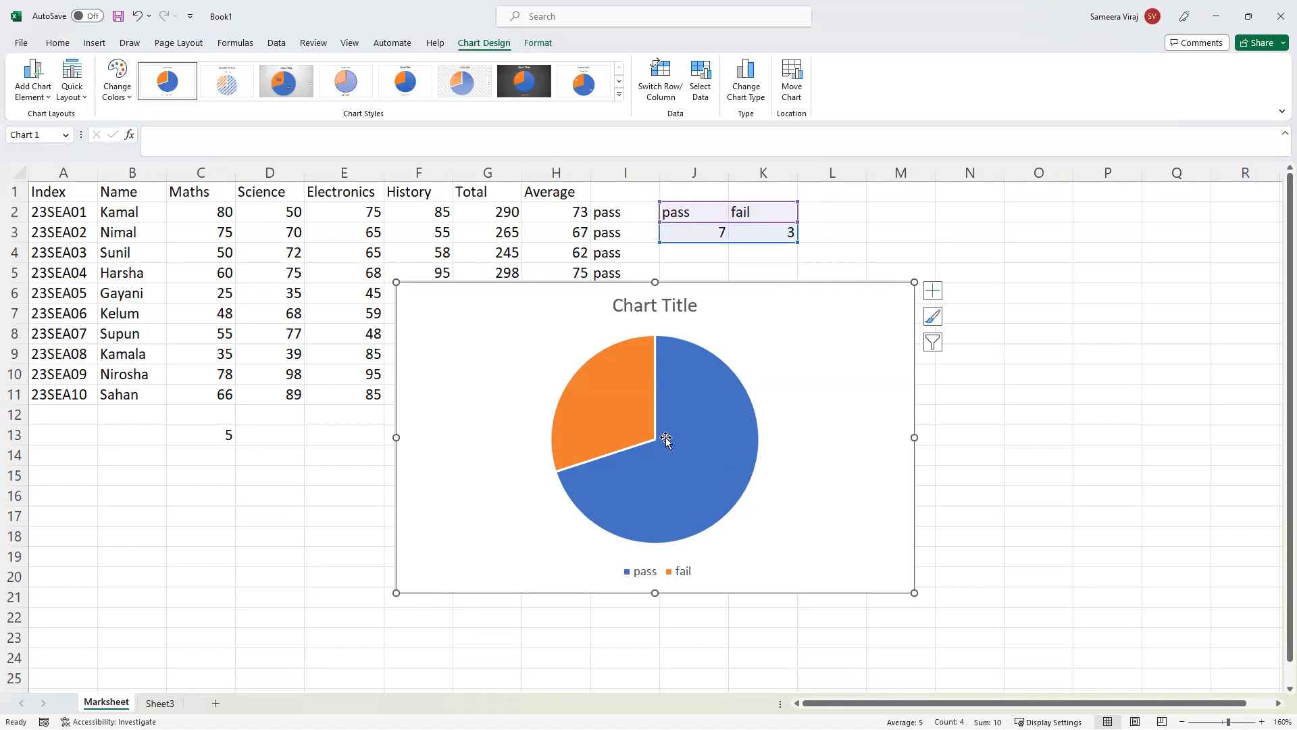
Check the pass and fail slices' values, and apply the chart style with percentage labels and the legend above the pie.
{"action": "mouse_move", "coordinate": [673, 471]}
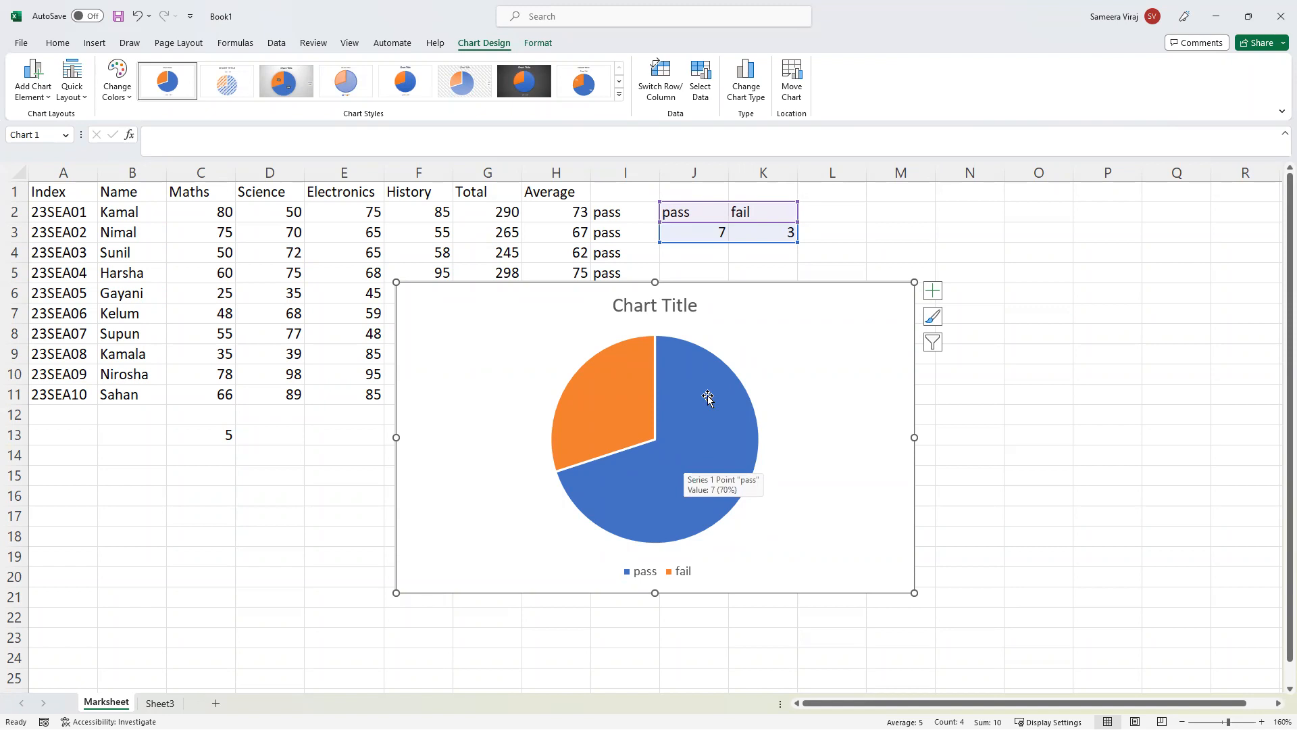
{"action": "mouse_move", "coordinate": [619, 439]}
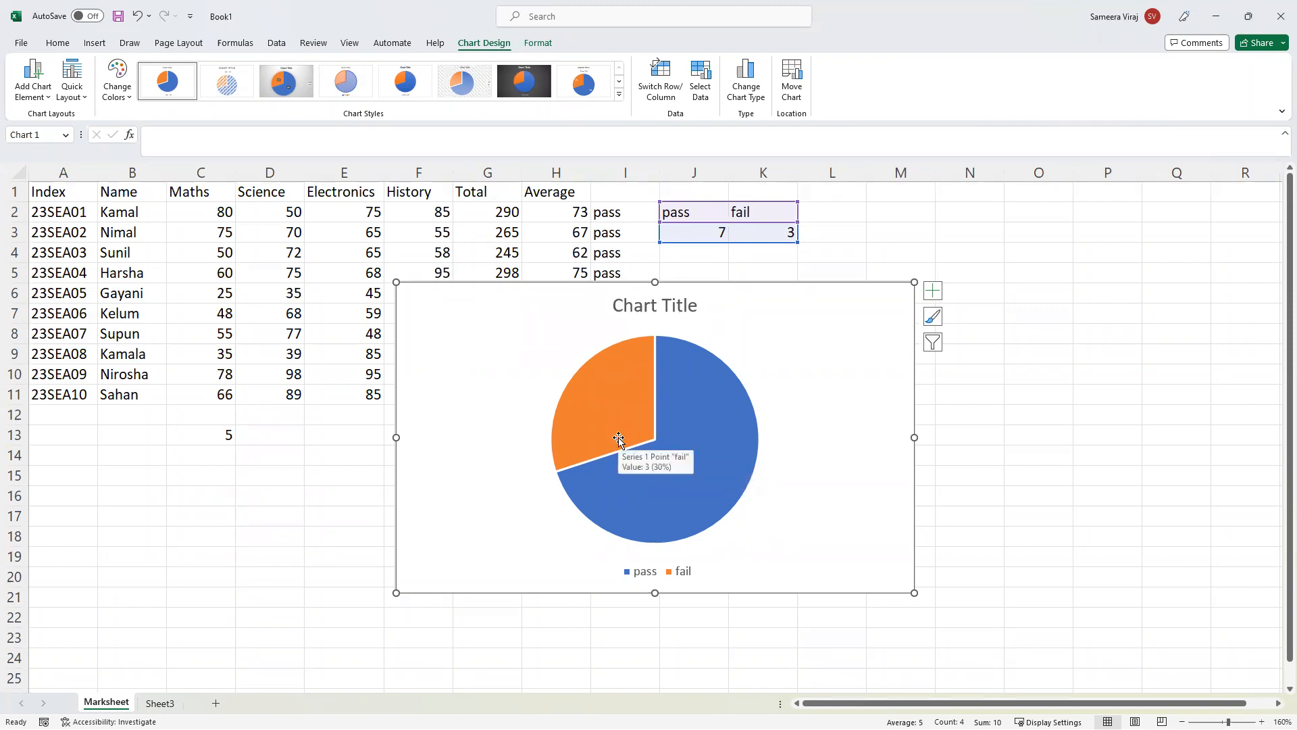
{"action": "mouse_move", "coordinate": [705, 401]}
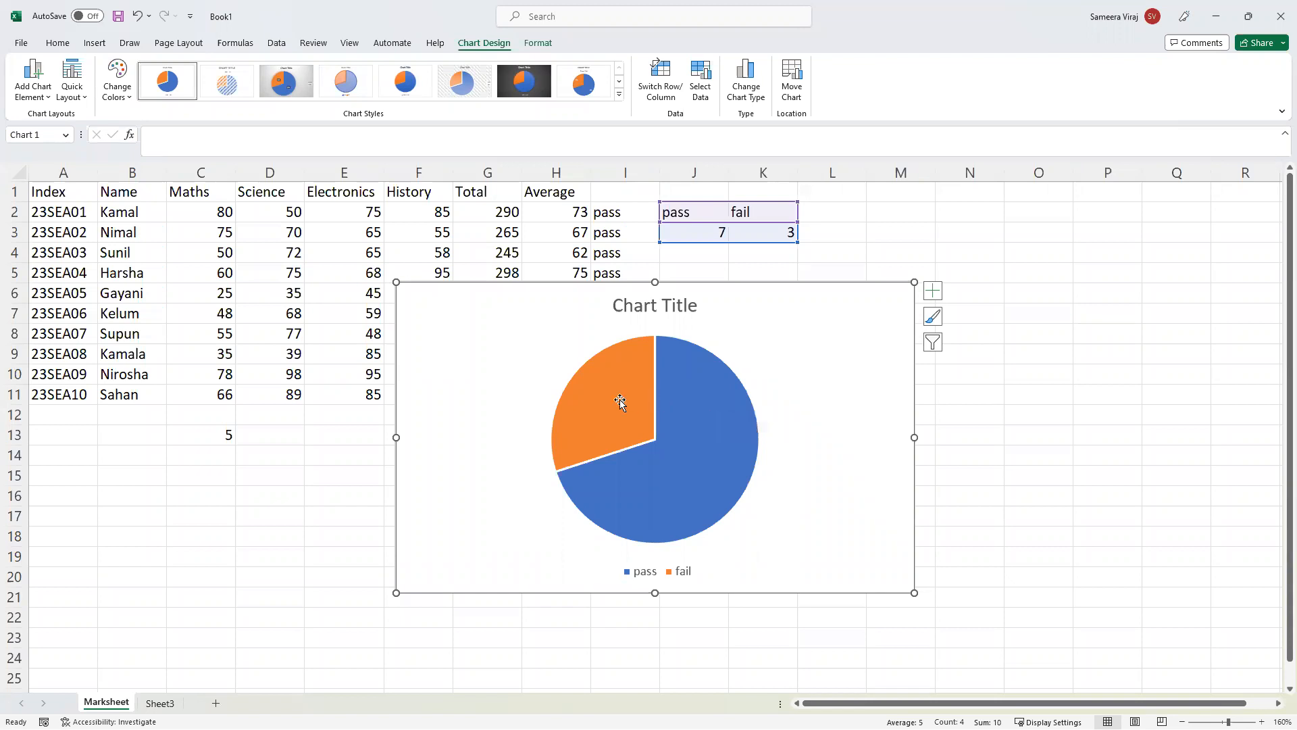
{"action": "mouse_move", "coordinate": [619, 402]}
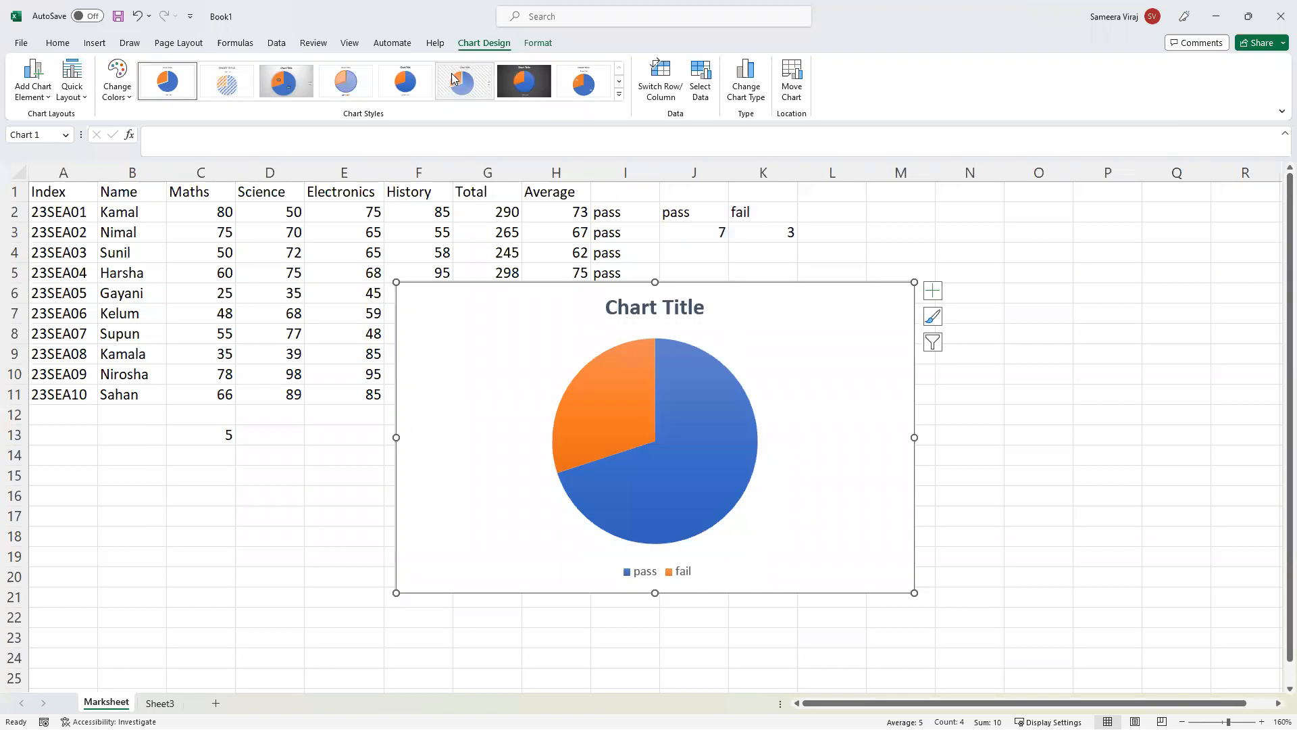
{"action": "left_click", "coordinate": [581, 81]}
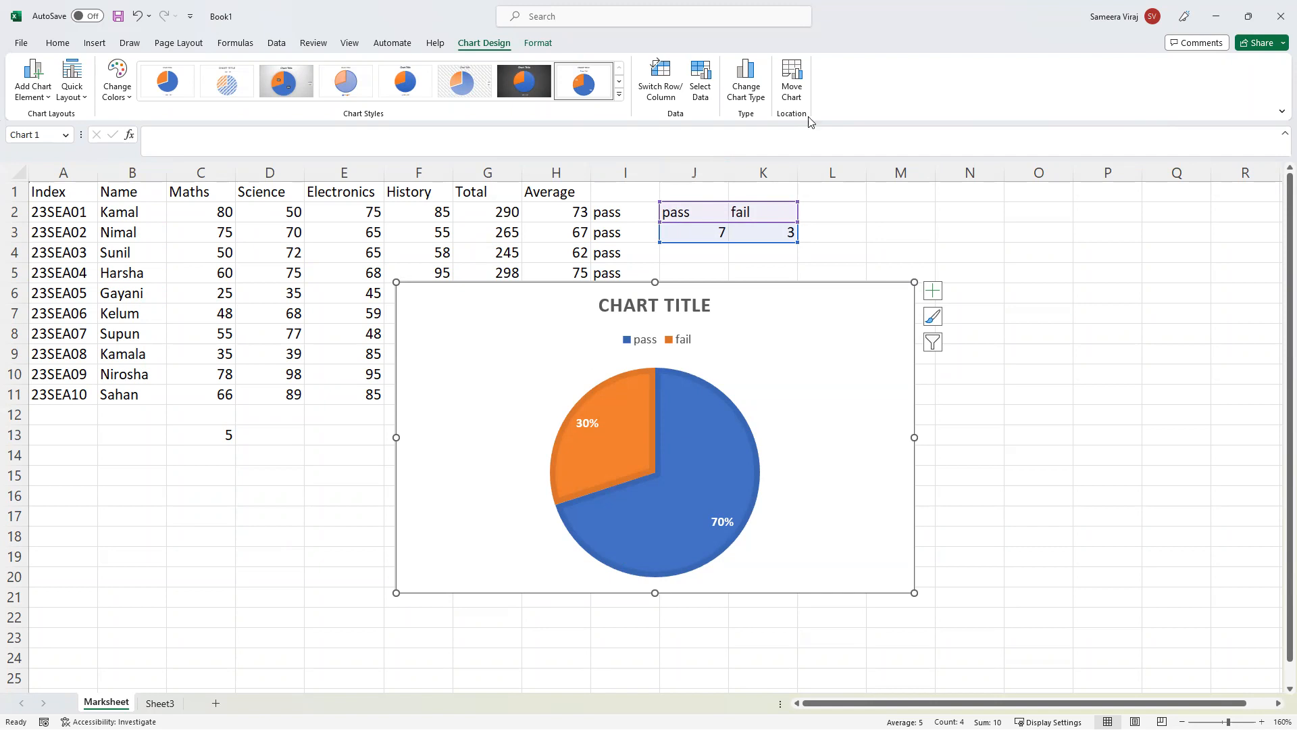
Review the pie chart's source data range without changing it, and move the chart beside the marks table, below the pass/fail counts.
{"action": "left_click", "coordinate": [700, 84]}
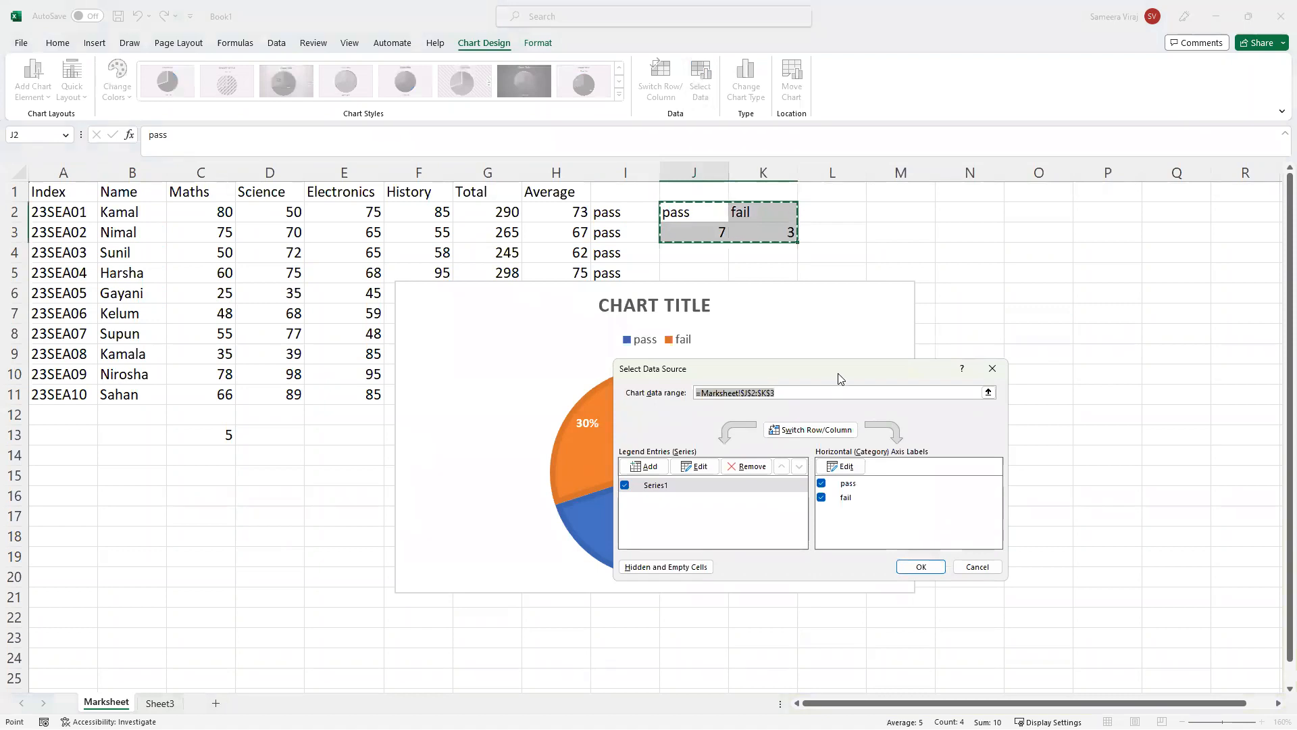
{"action": "left_click_drag", "start_coordinate": [839, 377], "coordinate": [1031, 255]}
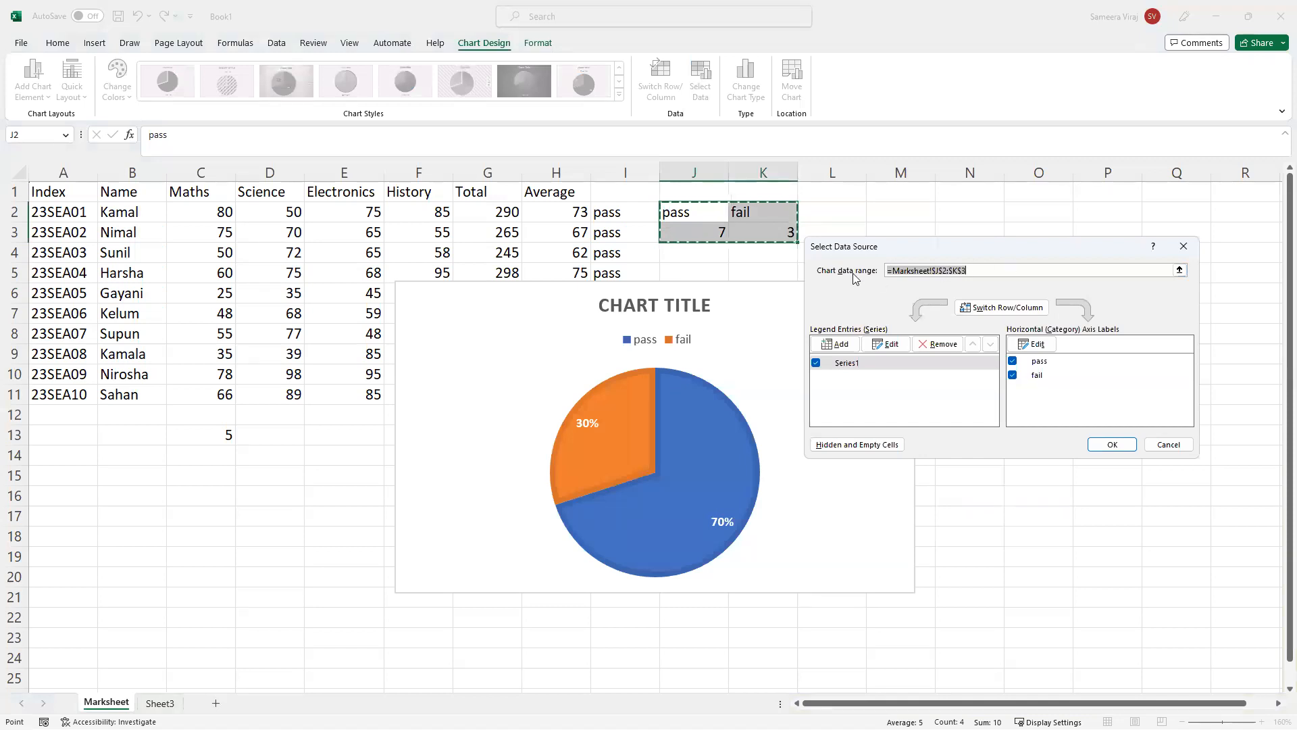
{"action": "left_click", "coordinate": [986, 270]}
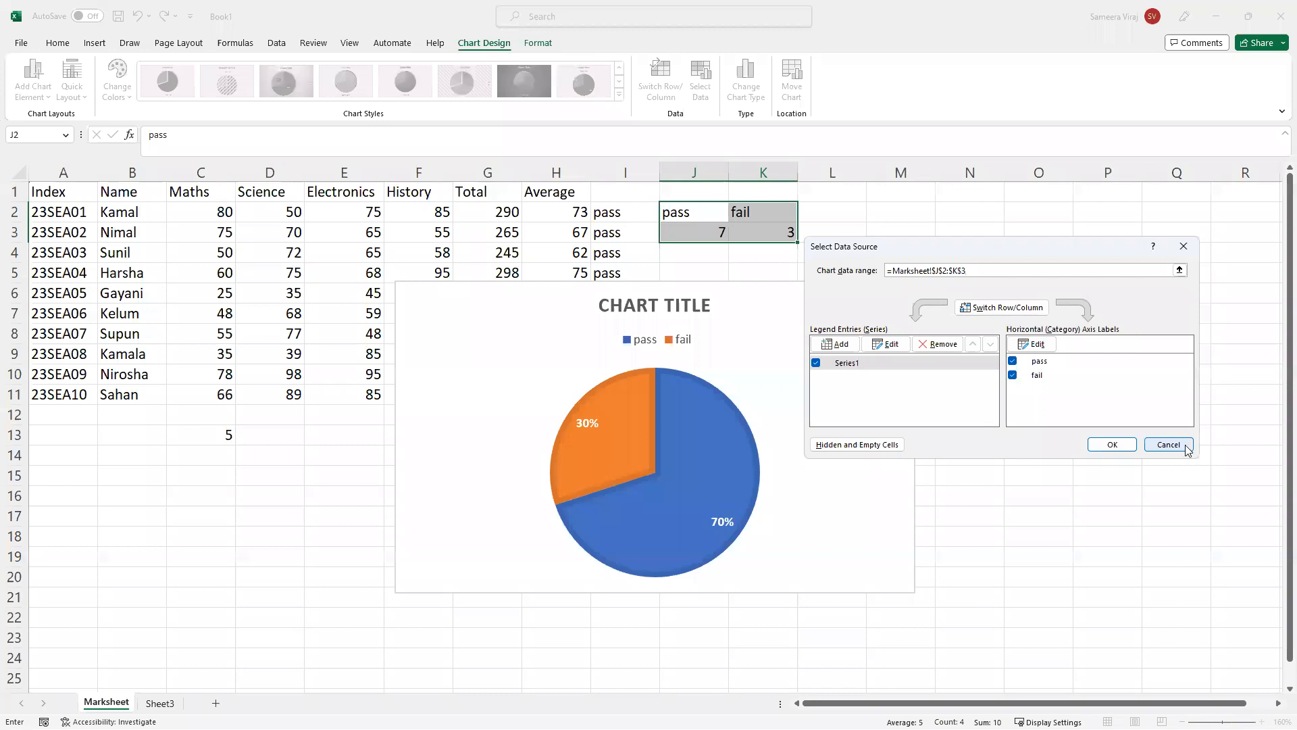
{"action": "left_click", "coordinate": [1163, 444]}
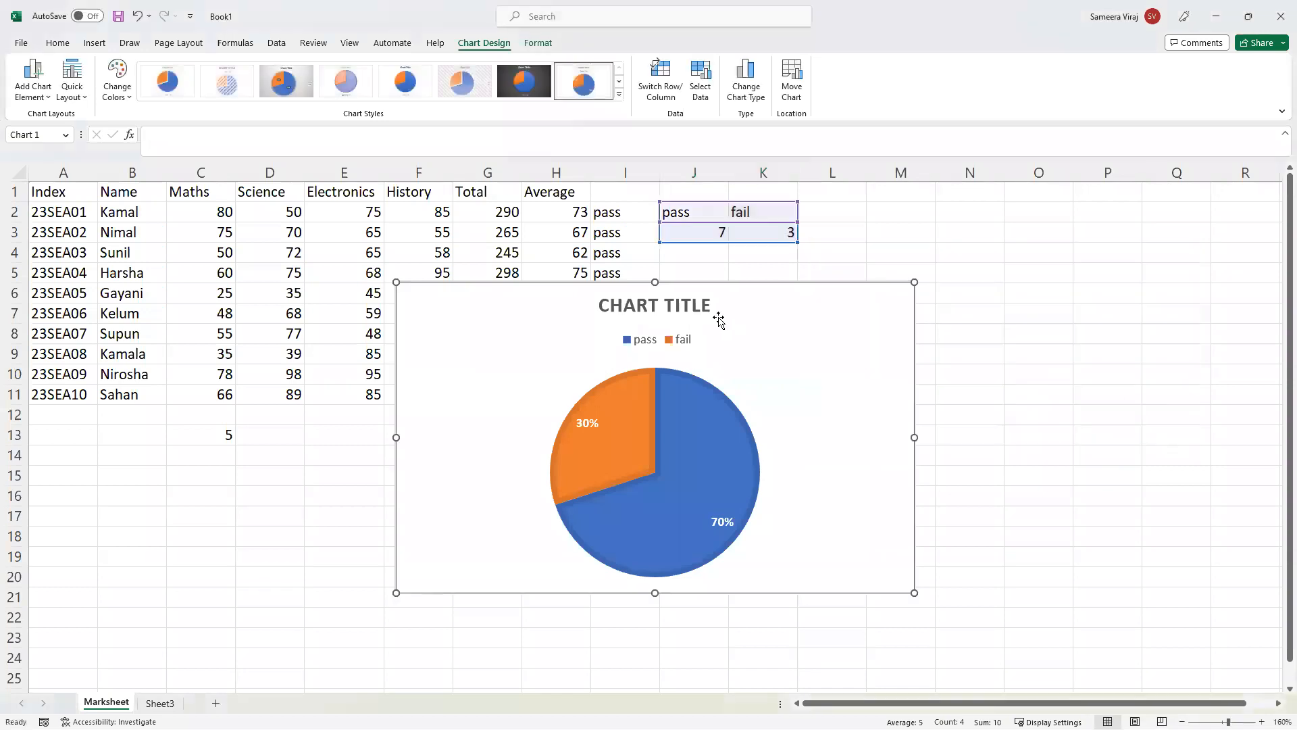
{"action": "left_click_drag", "start_coordinate": [736, 305], "coordinate": [1005, 286]}
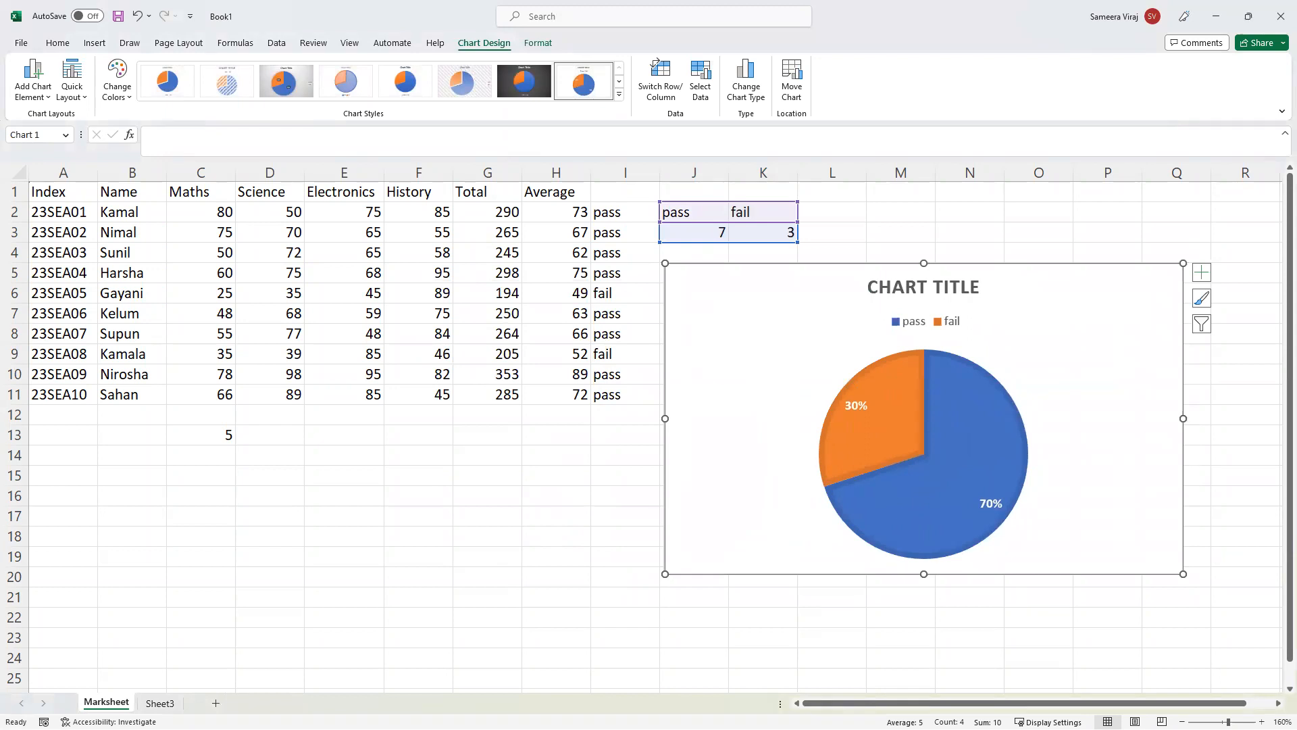
Switch back to the activity sheet in the browser and examine the Activity 01 tasks and the Activity 02 sensor data tasks.
{"action": "key", "text": "alt+Tab"}
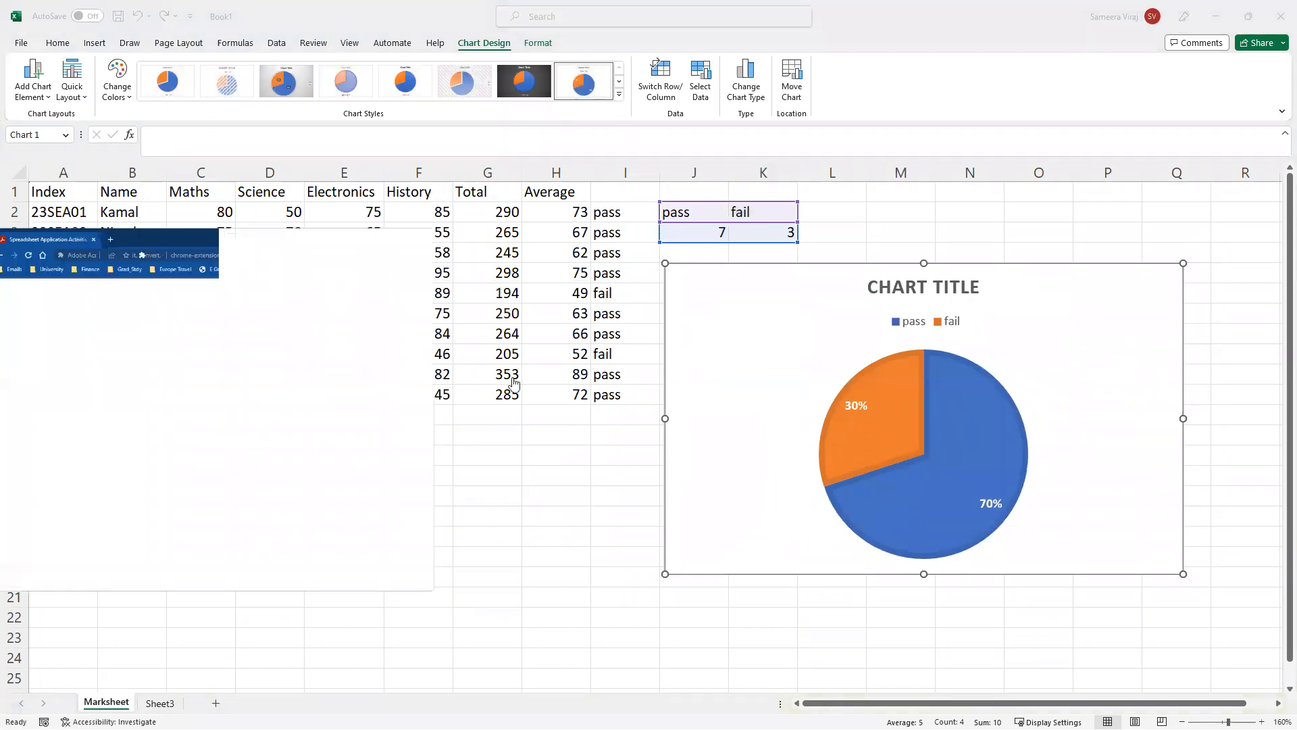
{"action": "double_click", "coordinate": [796, 10]}
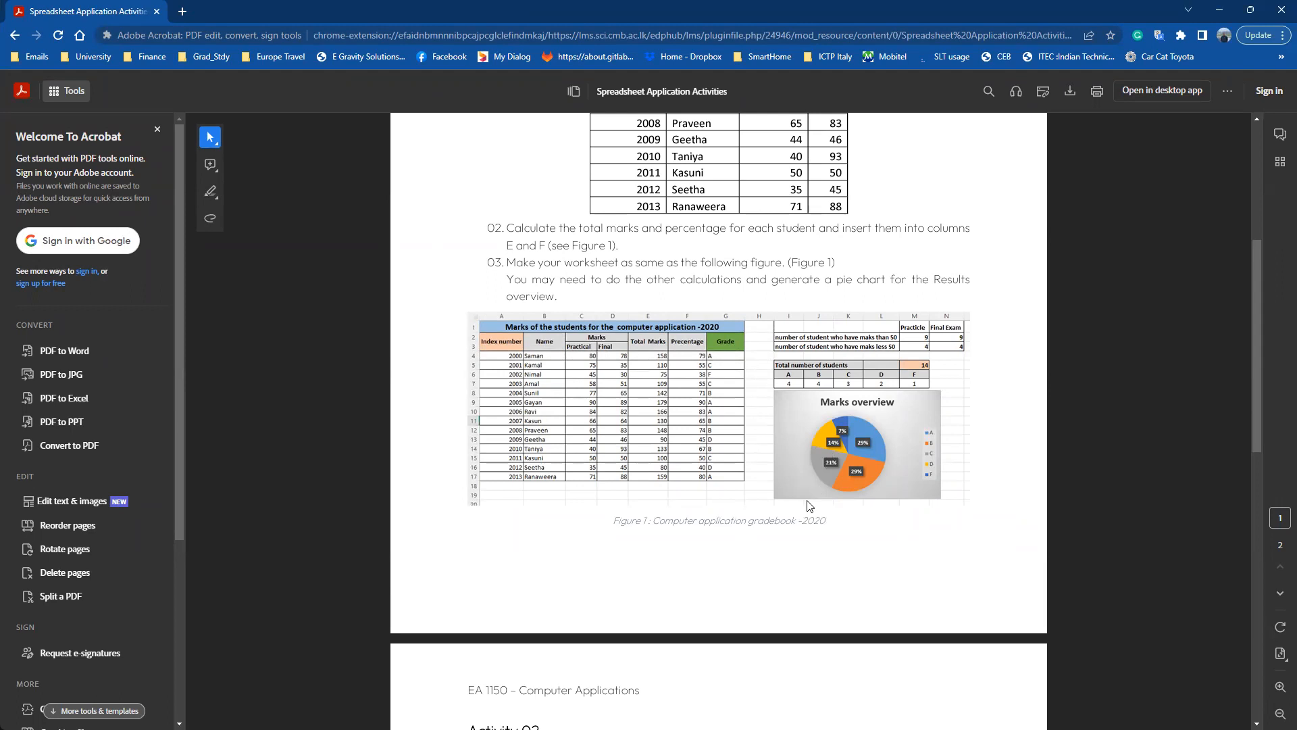
{"action": "scroll", "coordinate": [679, 399], "scroll_direction": "up", "scroll_amount": 5}
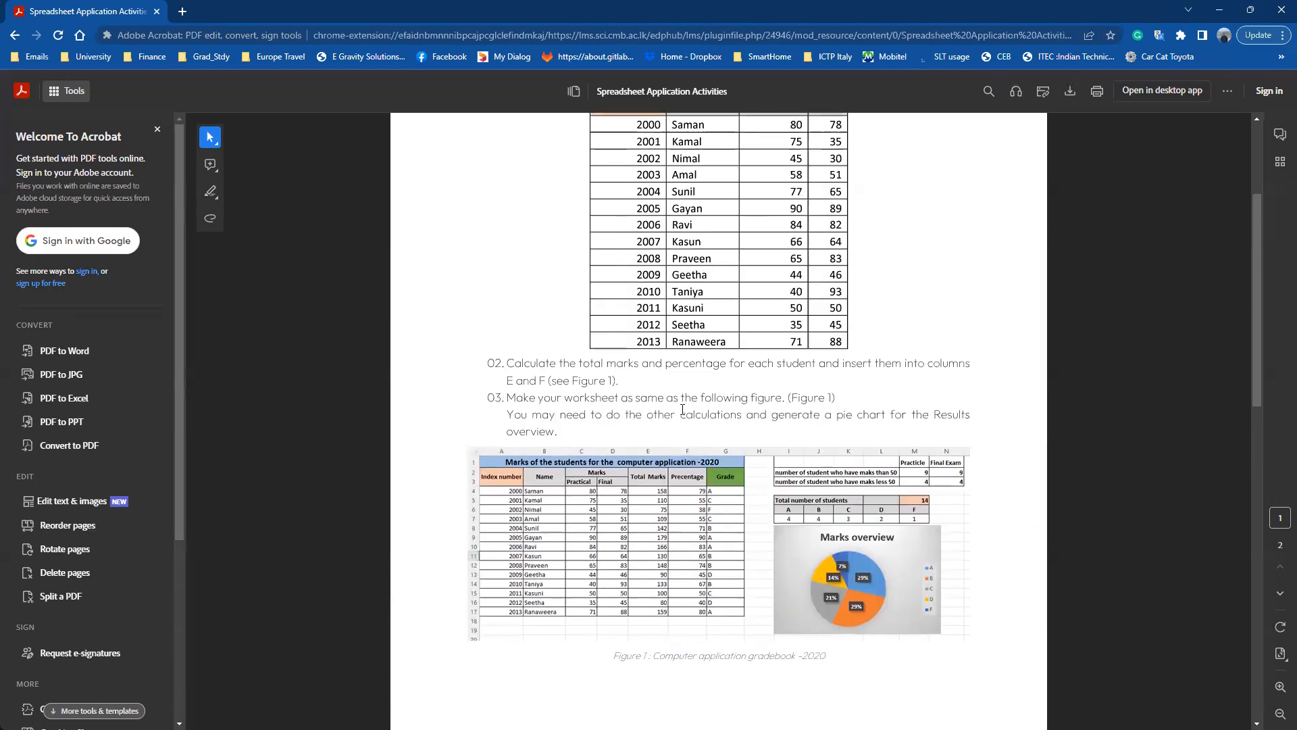
{"action": "scroll", "coordinate": [682, 414], "scroll_direction": "down", "scroll_amount": 15}
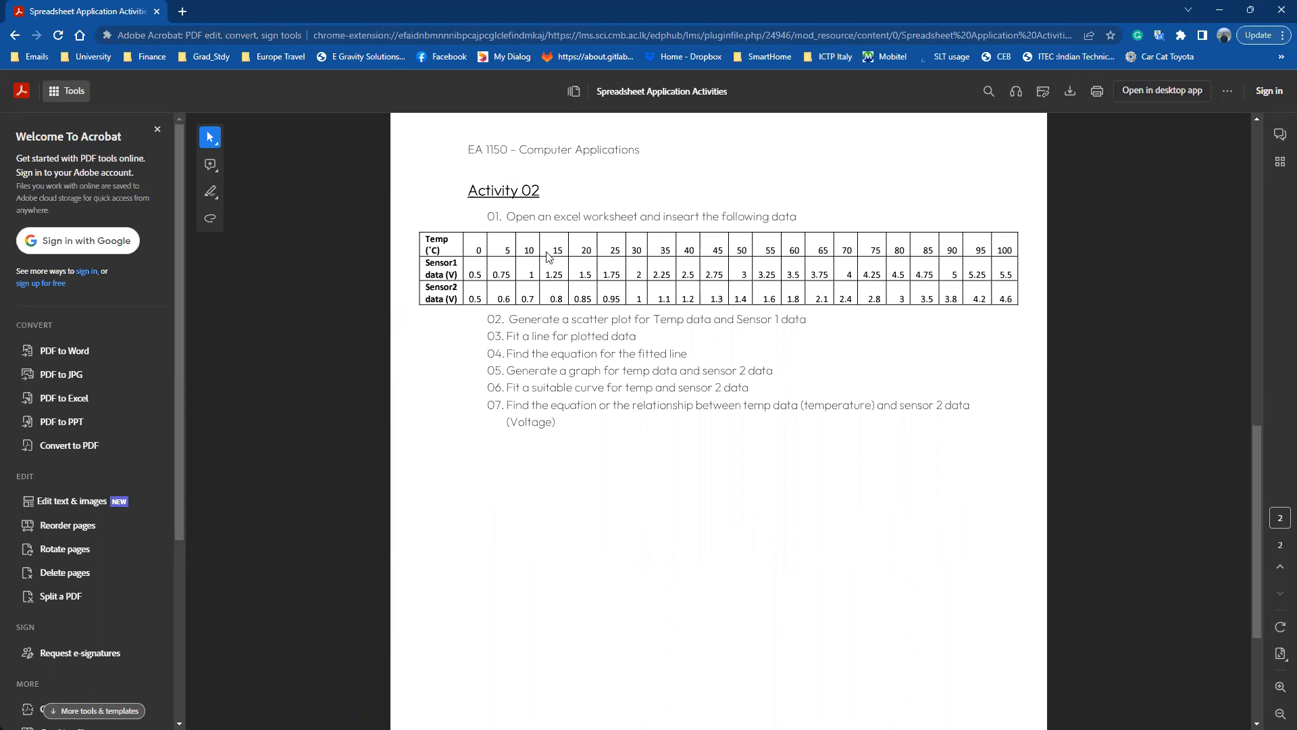
{"action": "scroll", "coordinate": [550, 259], "scroll_direction": "up", "scroll_amount": 8}
{"action": "scroll", "coordinate": [579, 454], "scroll_direction": "up", "scroll_amount": 3}
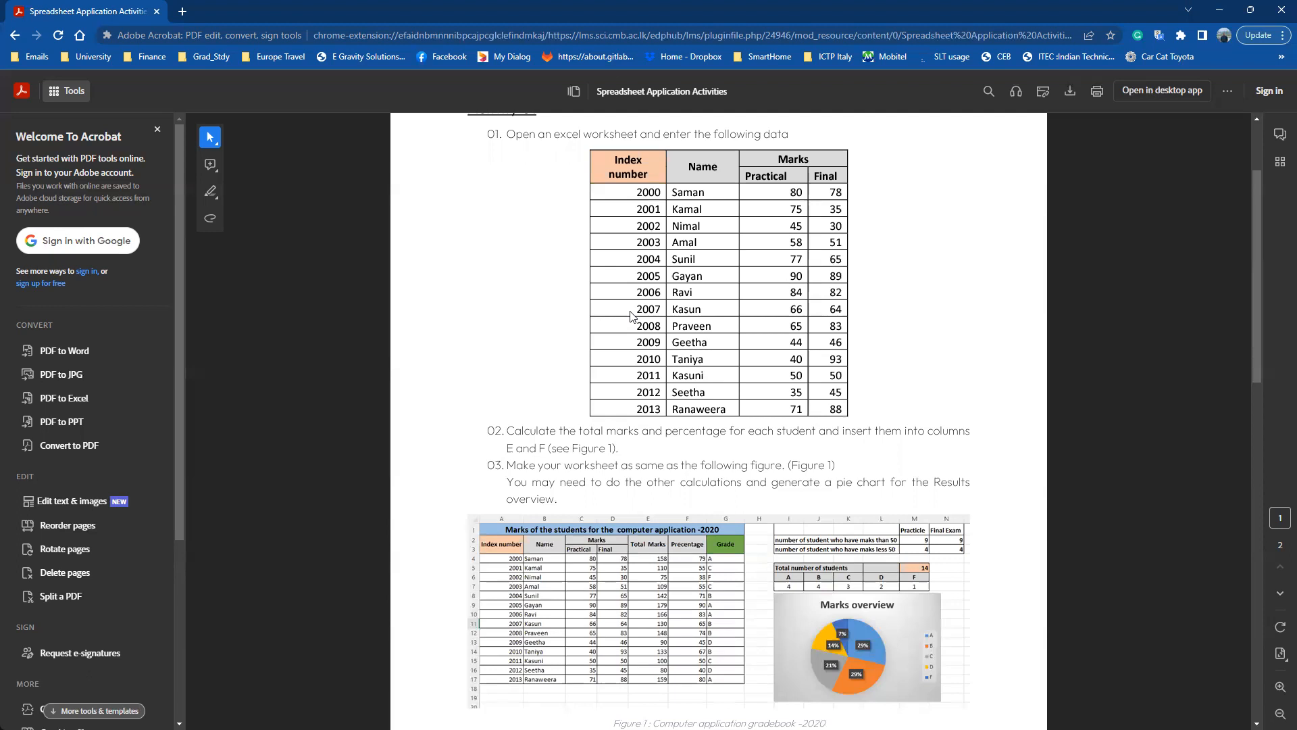
{"action": "scroll", "coordinate": [633, 316], "scroll_direction": "down", "scroll_amount": 2}
{"action": "scroll", "coordinate": [632, 316], "scroll_direction": "down", "scroll_amount": 4}
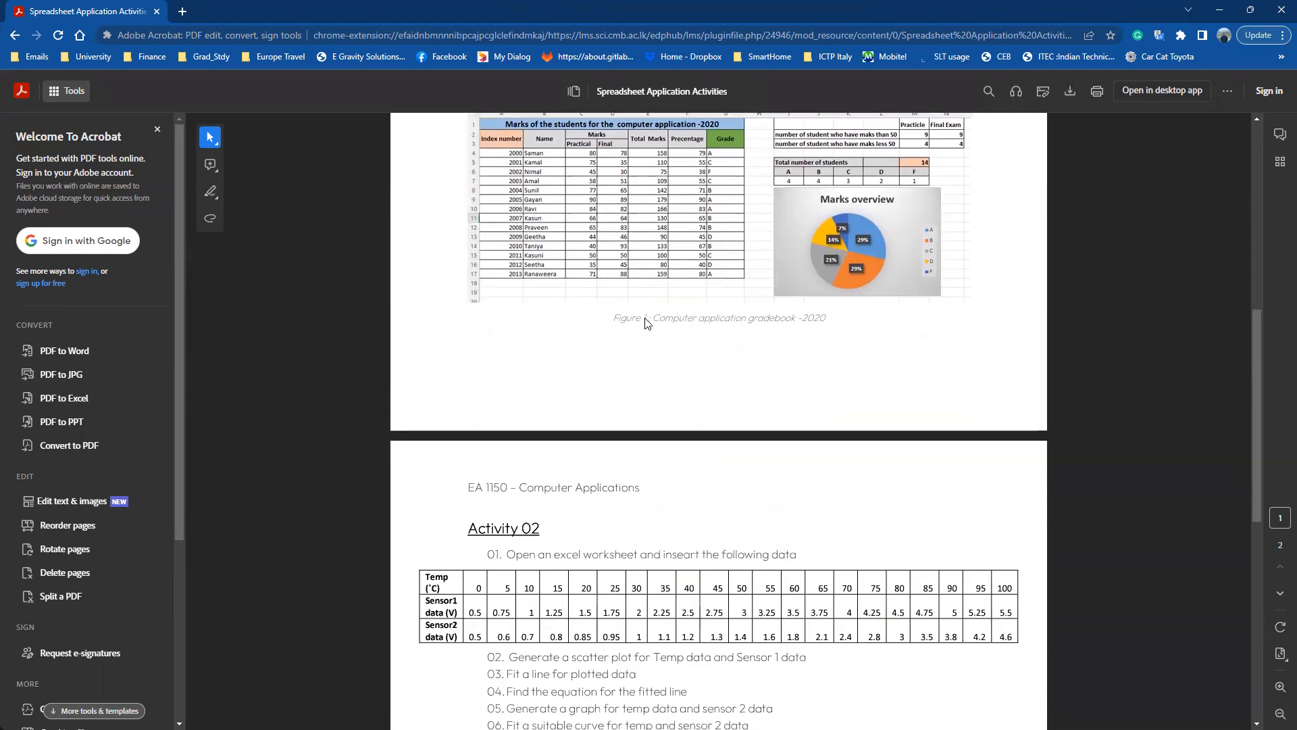
Review the Figure 1 gradebook and the Activity 02 sensor data tasks in the activity sheet.
{"action": "scroll", "coordinate": [648, 323], "scroll_direction": "up", "scroll_amount": 4}
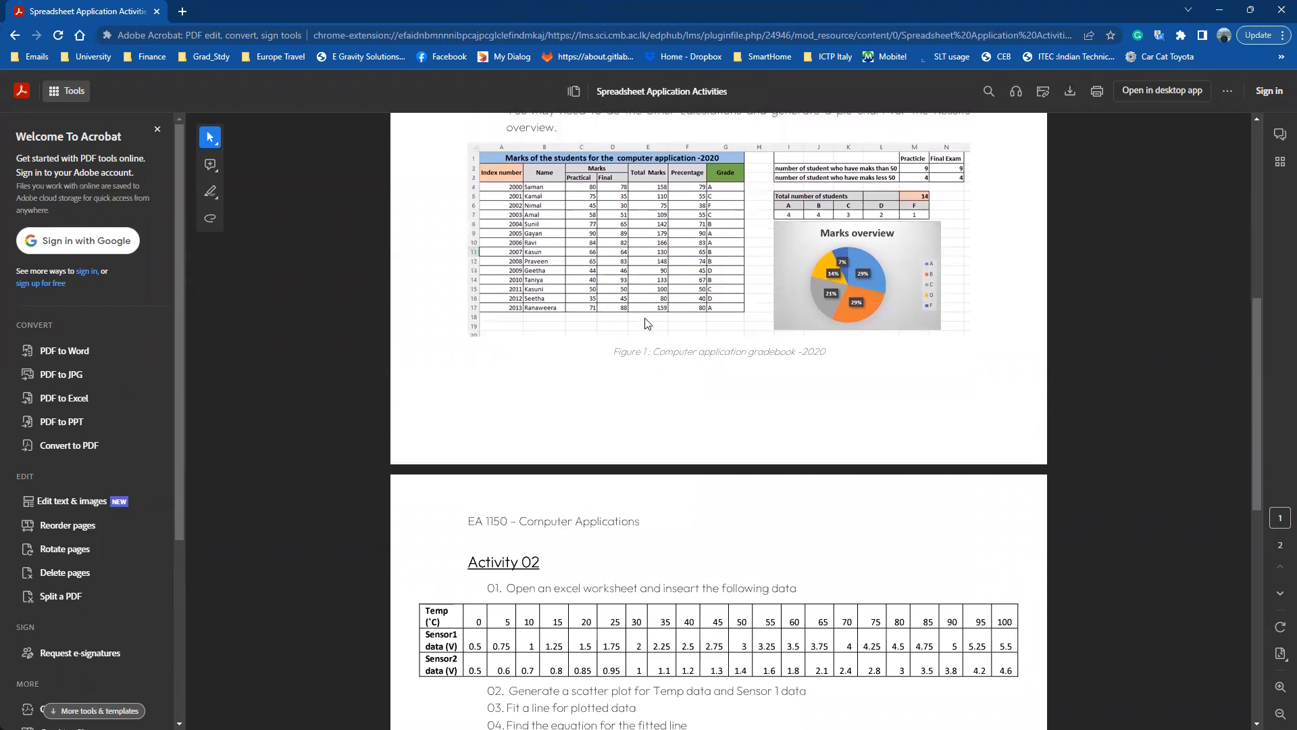
{"action": "scroll", "coordinate": [697, 396], "scroll_direction": "down", "scroll_amount": 3}
{"action": "scroll", "coordinate": [698, 396], "scroll_direction": "down", "scroll_amount": 5}
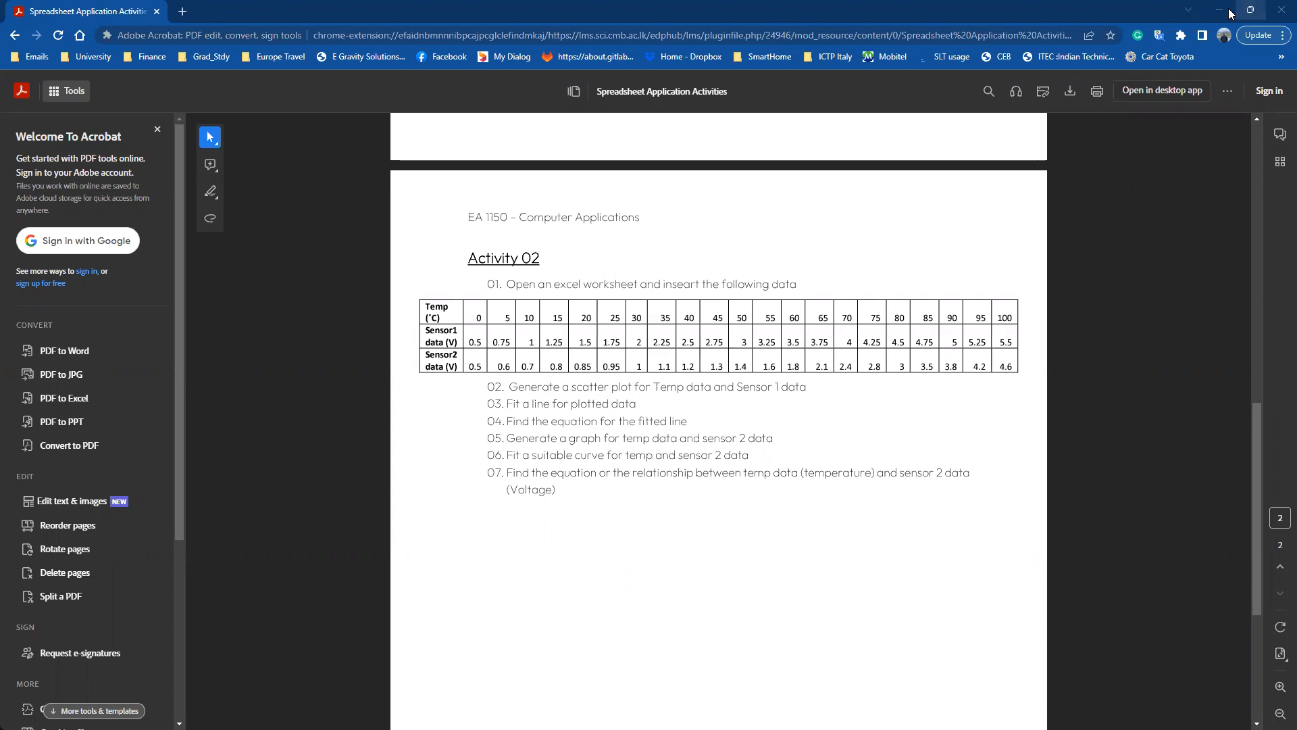
Switch to the marksheet workbook in Excel, deselect the pie chart and look at the Sort & Filter options.
{"action": "double_click", "coordinate": [1110, 17]}
{"action": "left_click", "coordinate": [1029, 102]}
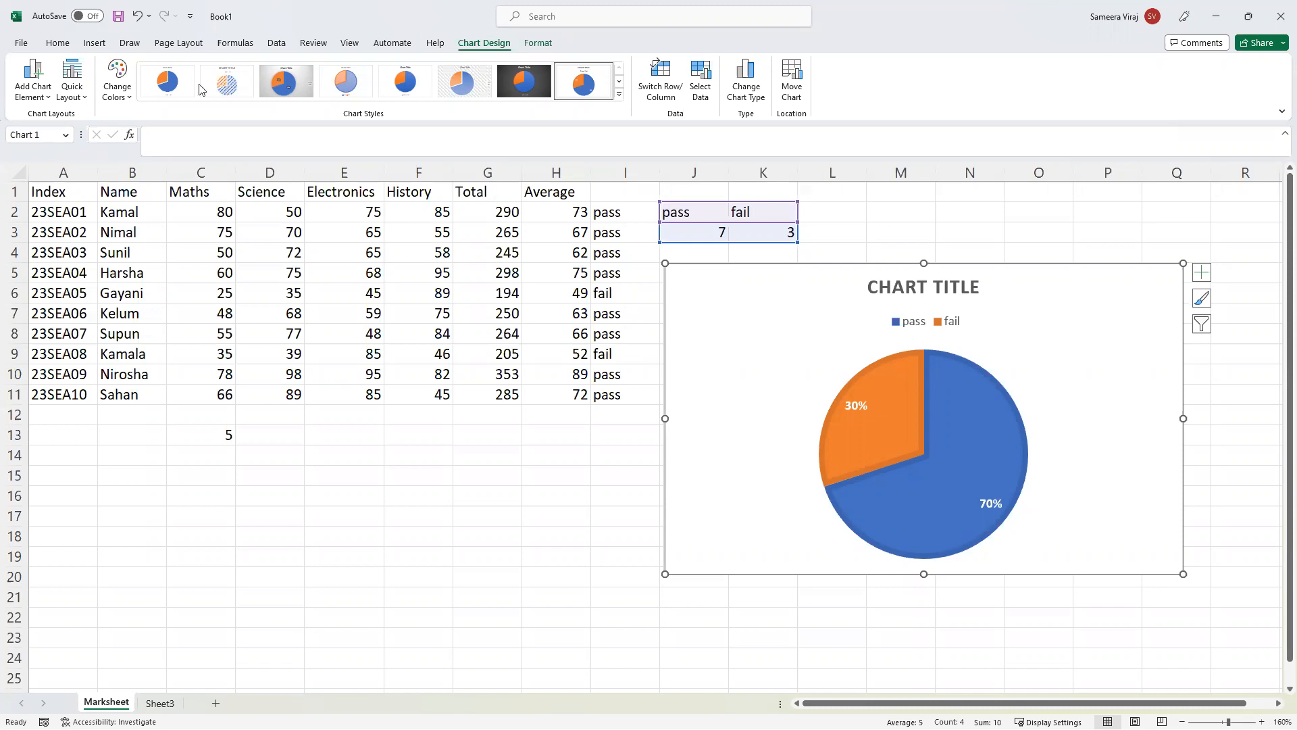
{"action": "left_click", "coordinate": [583, 474]}
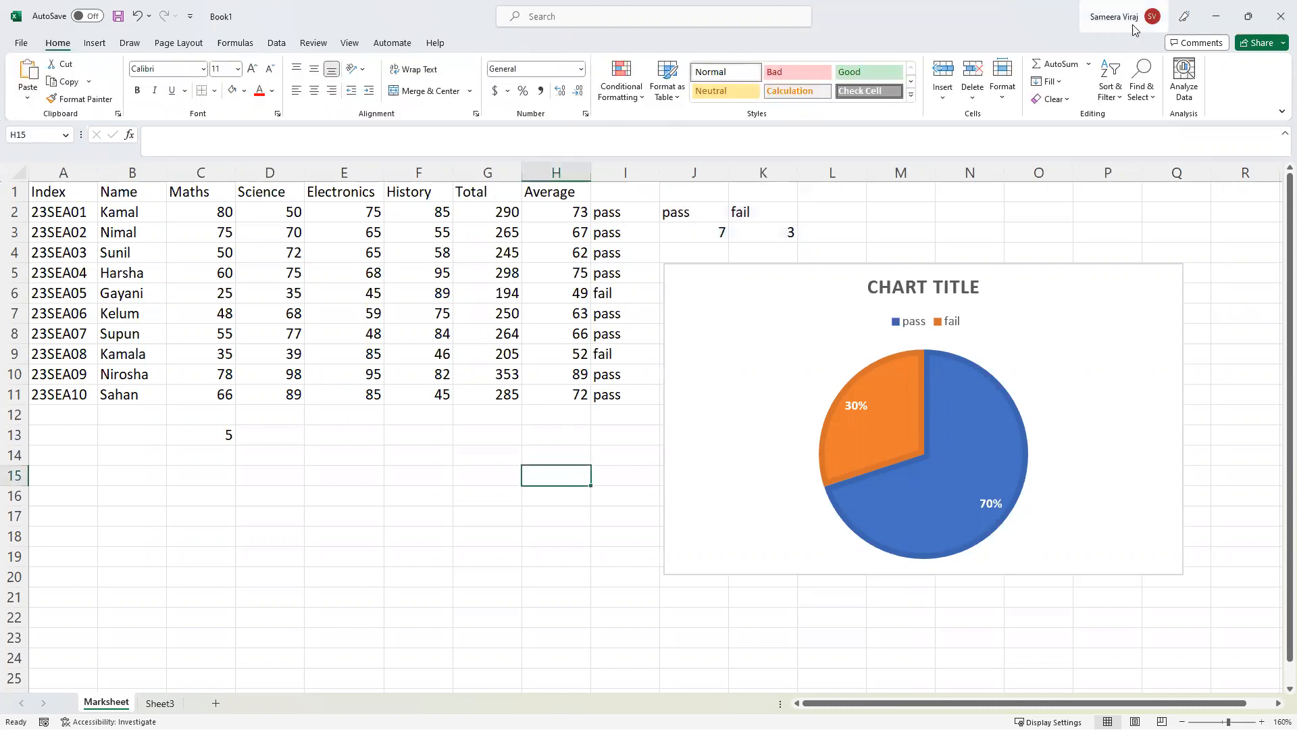
{"action": "left_click", "coordinate": [1115, 95]}
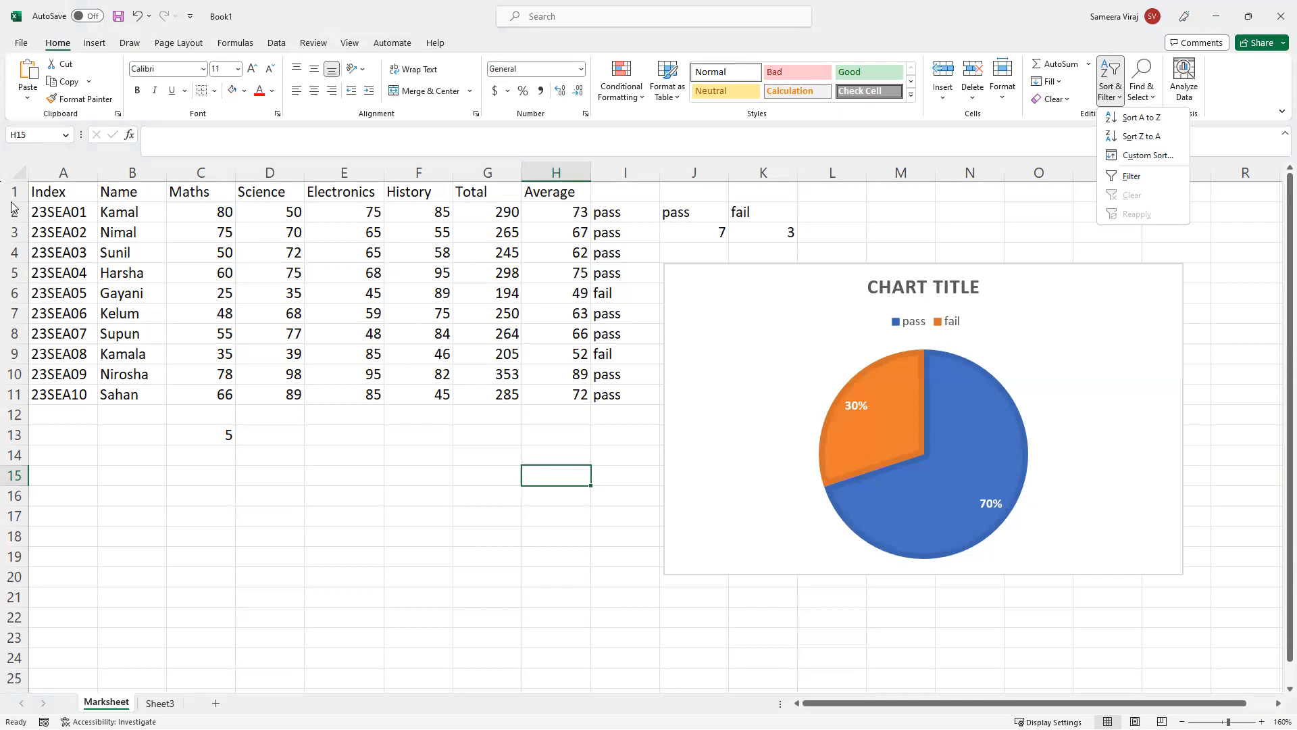
{"action": "left_click", "coordinate": [531, 400]}
{"action": "left_click", "coordinate": [532, 399]}
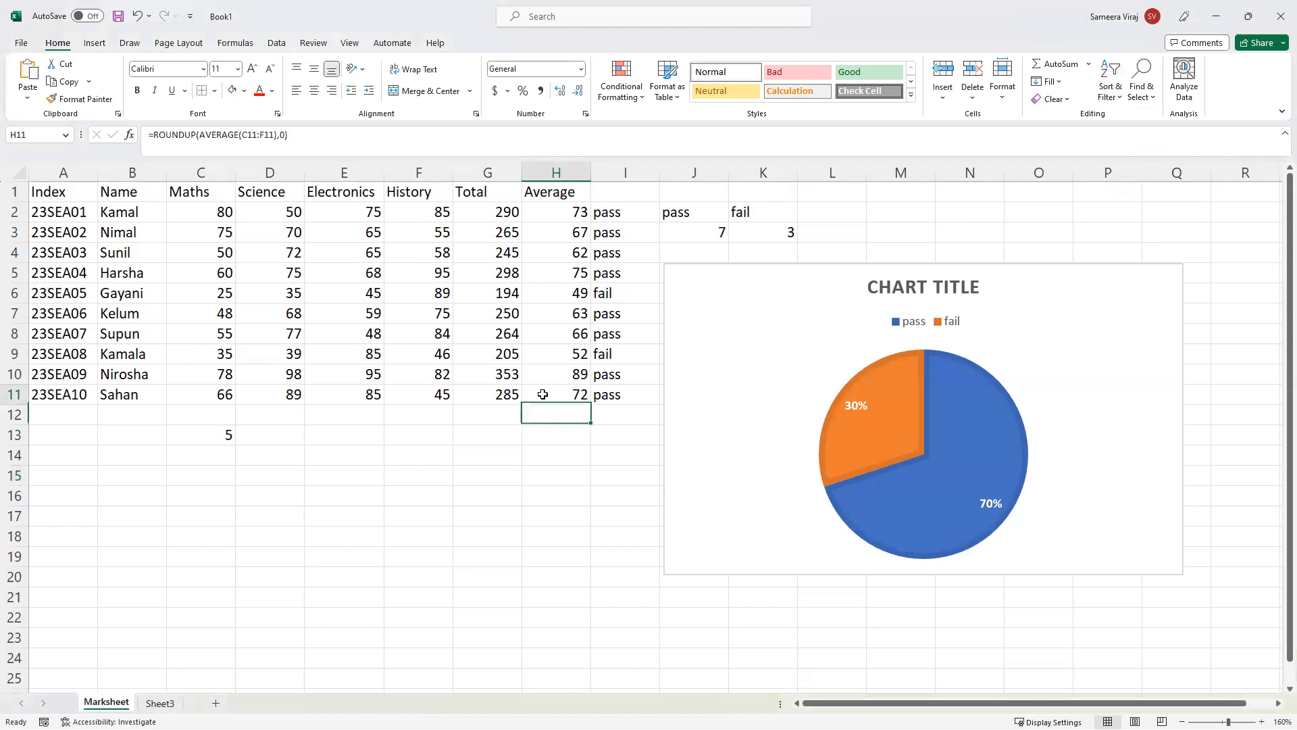
{"action": "left_click", "coordinate": [544, 436]}
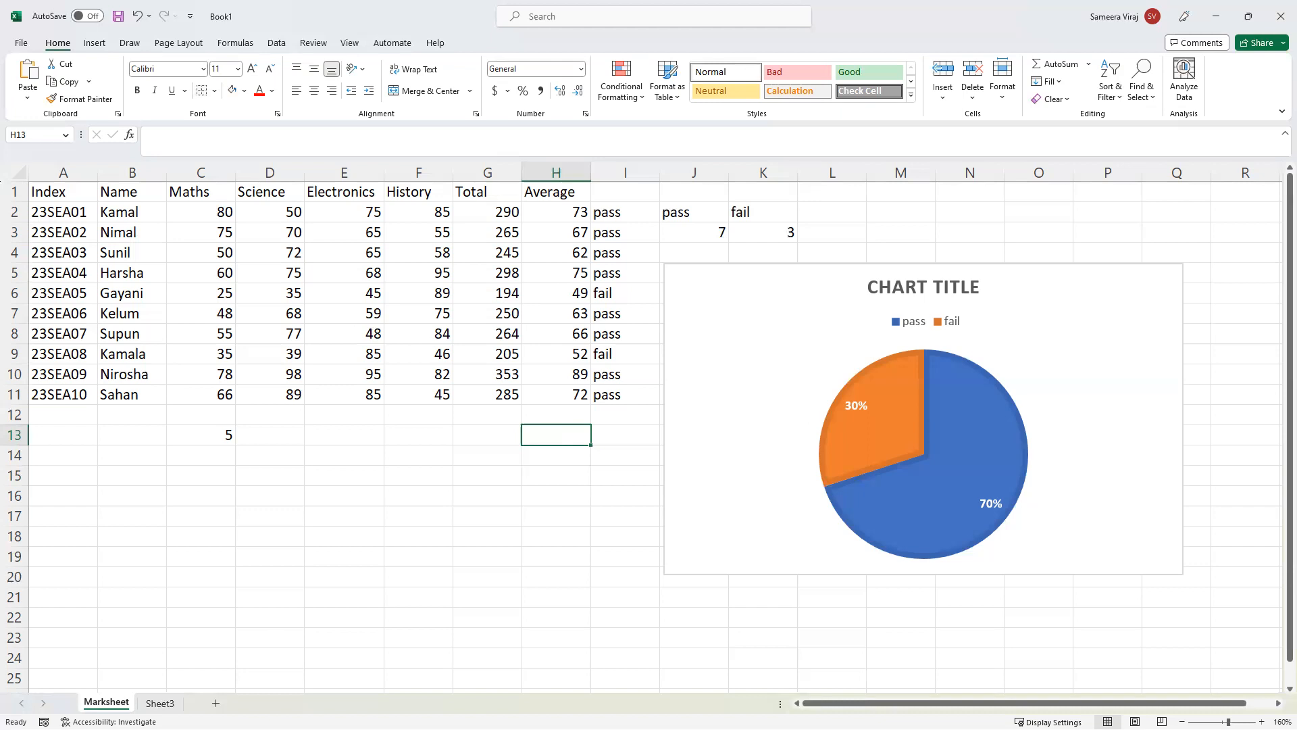
Switch back to the activity sheet in the browser, close the Acrobat side pane and maximize the window.
{"action": "key", "text": "alt+Tab"}
{"action": "scroll", "coordinate": [899, 405], "scroll_direction": "up", "scroll_amount": 4}
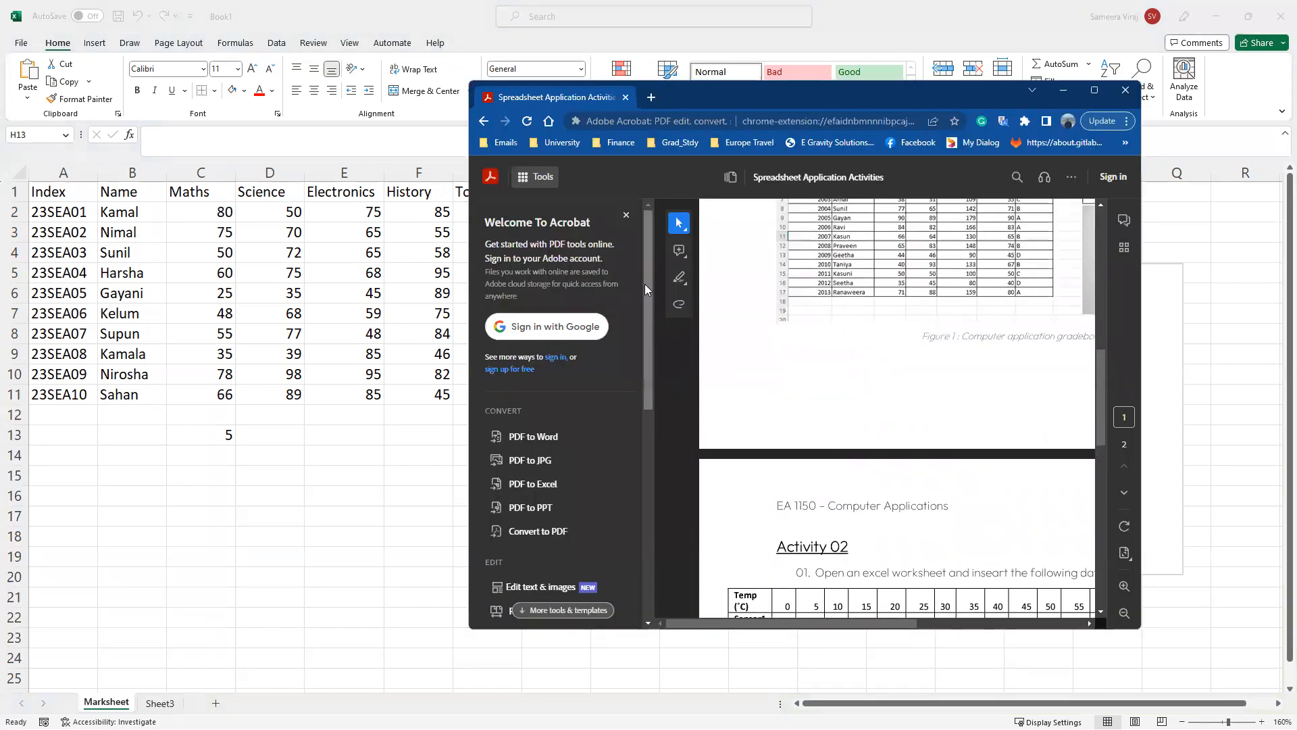
{"action": "left_click", "coordinate": [626, 215]}
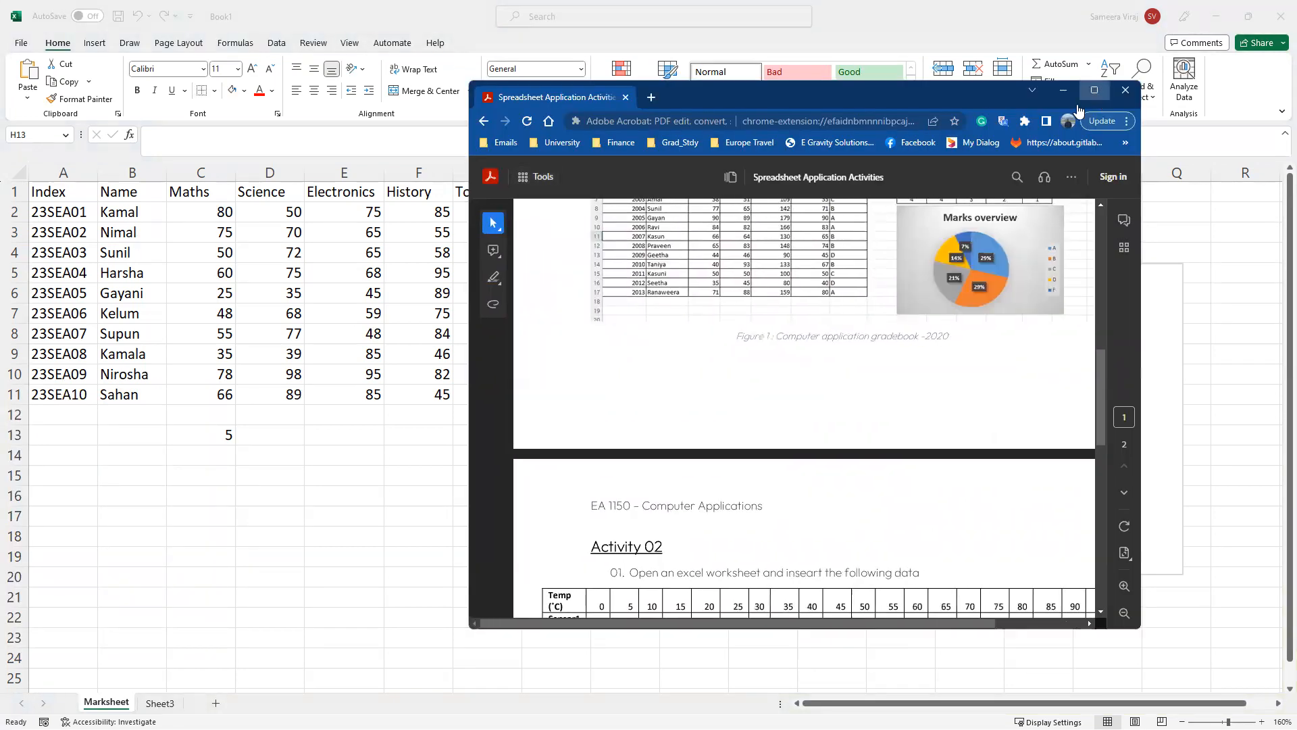
{"action": "left_click", "coordinate": [1094, 91]}
Examine the Activity 01 instructions, from the marks data to the Figure 1 gradebook with its grades and pie chart.
{"action": "scroll", "coordinate": [787, 464], "scroll_direction": "up", "scroll_amount": 3}
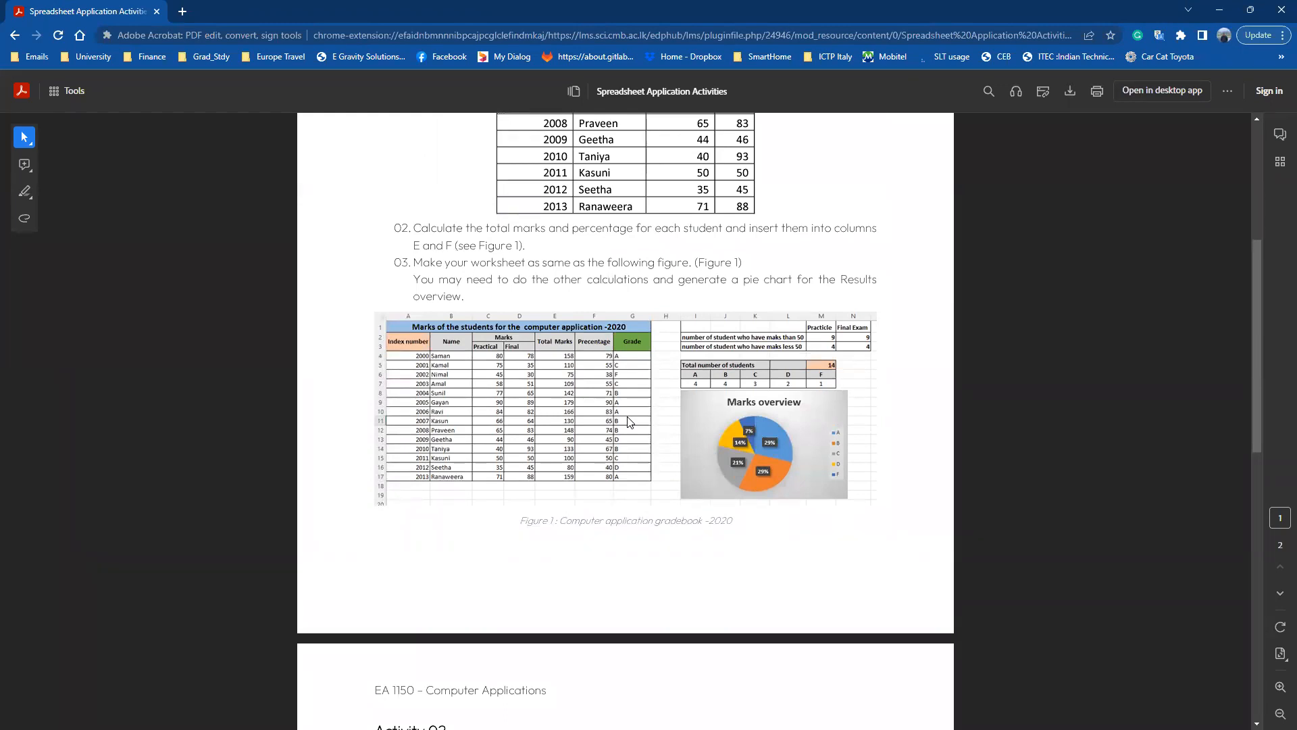
{"action": "scroll", "coordinate": [627, 421], "scroll_direction": "up", "scroll_amount": 3}
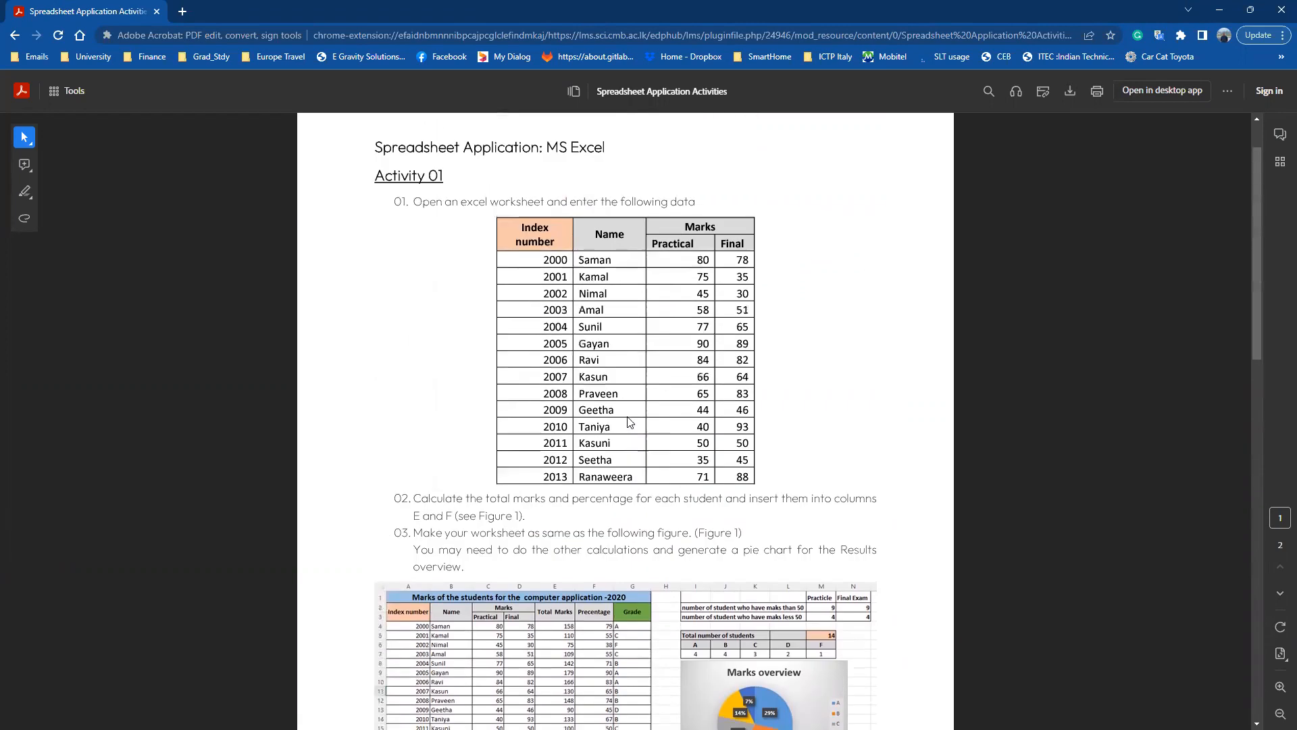
{"action": "scroll", "coordinate": [627, 423], "scroll_direction": "down", "scroll_amount": 1}
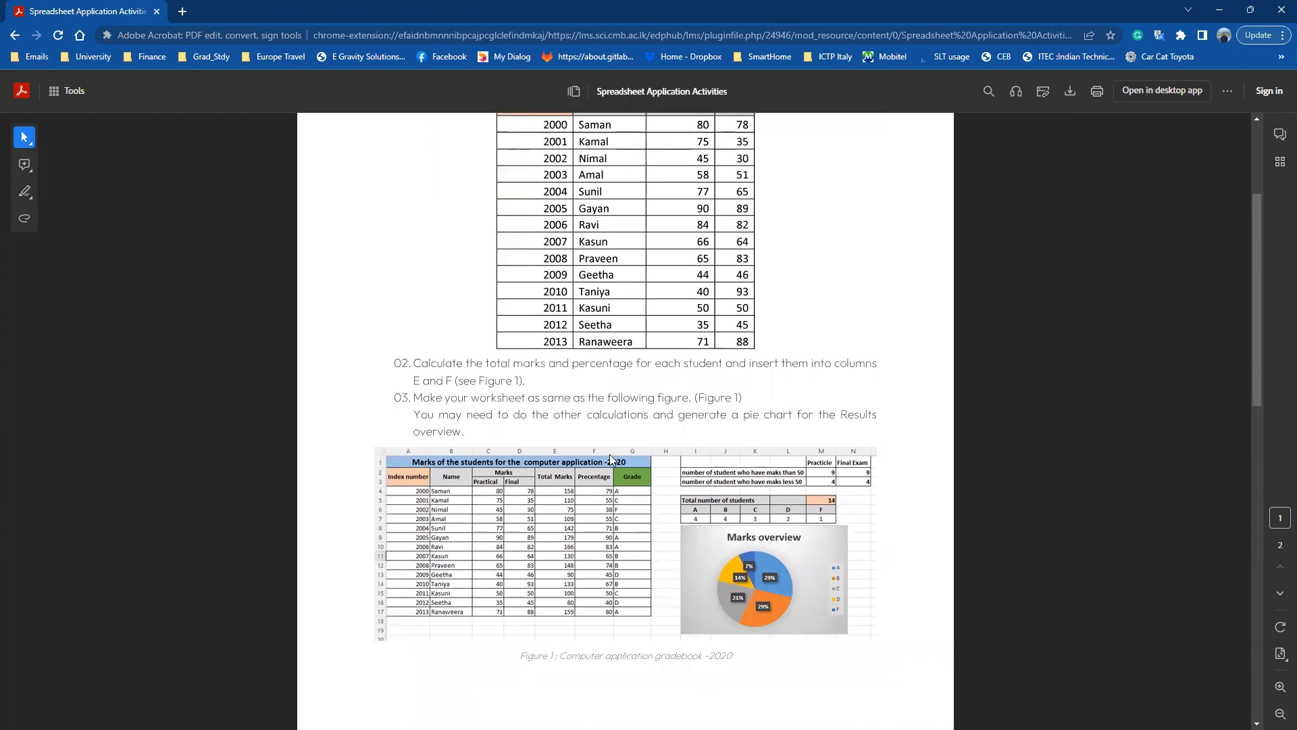
{"action": "scroll", "coordinate": [611, 459], "scroll_direction": "down", "scroll_amount": 1}
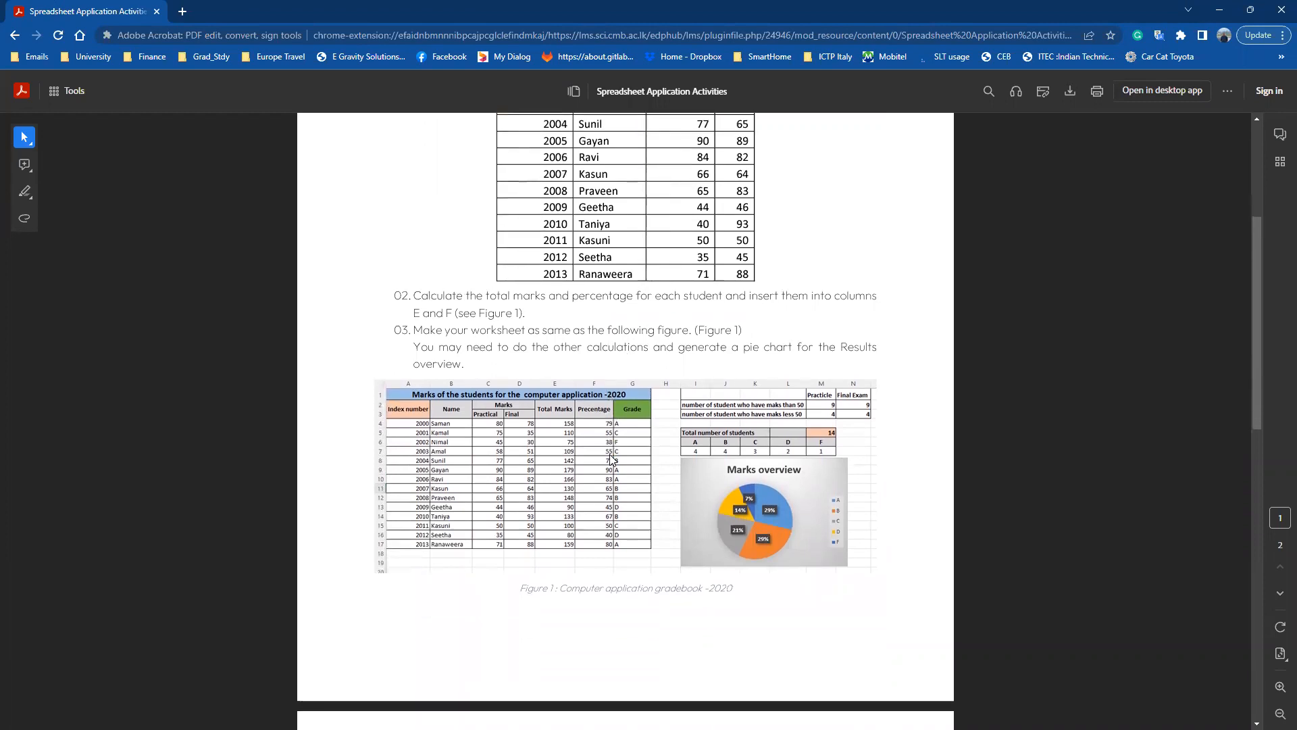
{"action": "scroll", "coordinate": [612, 460], "scroll_direction": "down", "scroll_amount": 1}
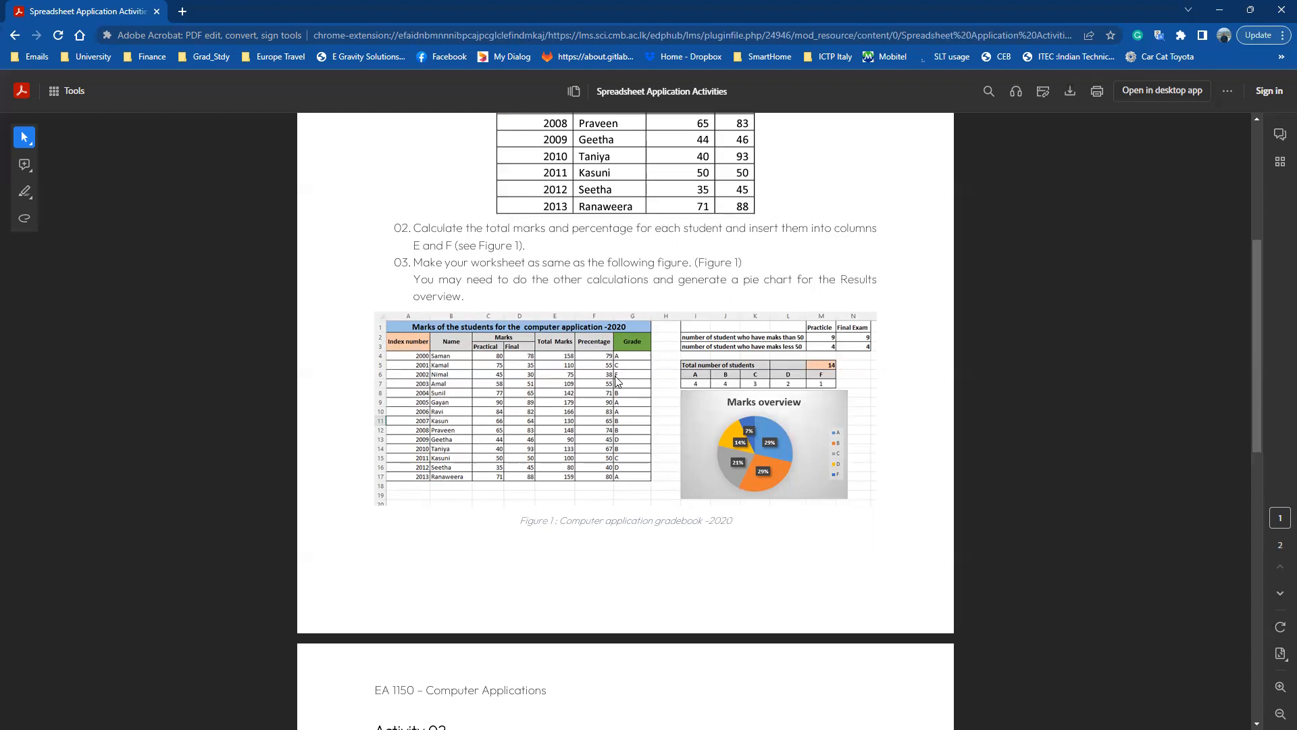
{"action": "scroll", "coordinate": [616, 423], "scroll_direction": "down", "scroll_amount": 2}
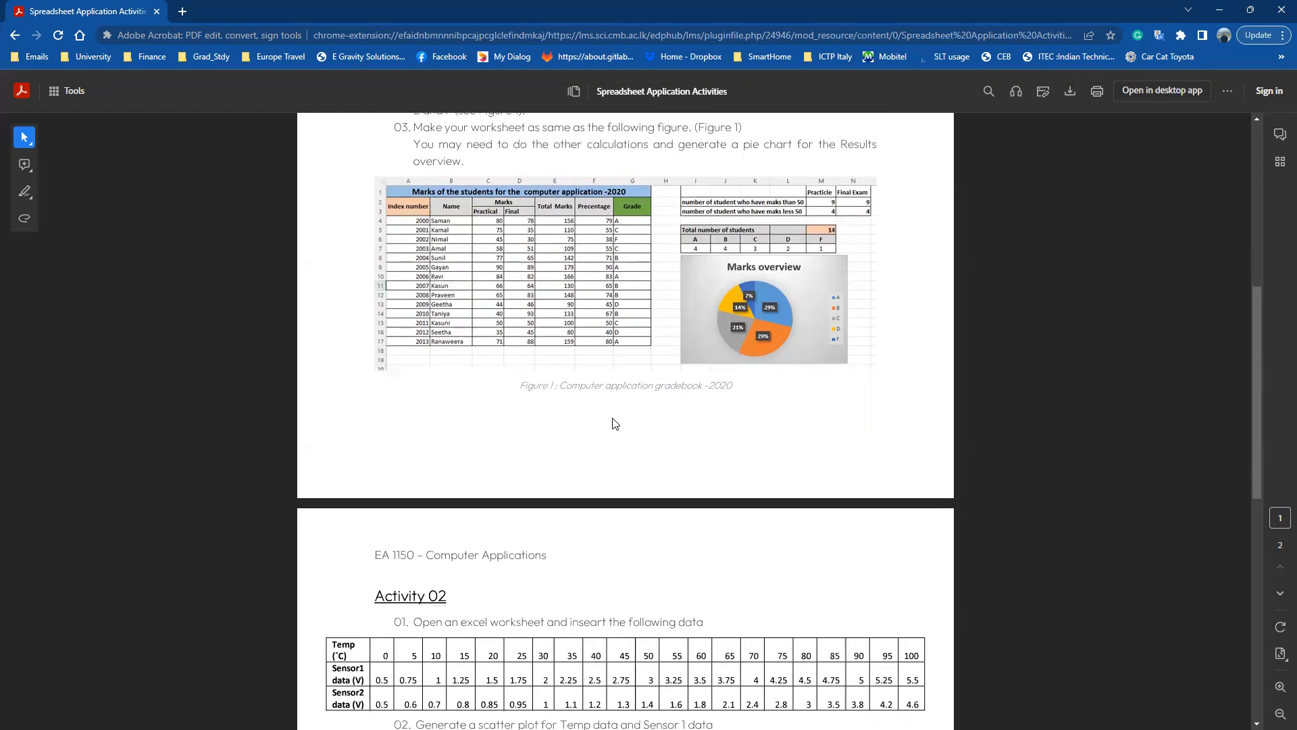
{"action": "scroll", "coordinate": [644, 361], "scroll_direction": "up", "scroll_amount": 2}
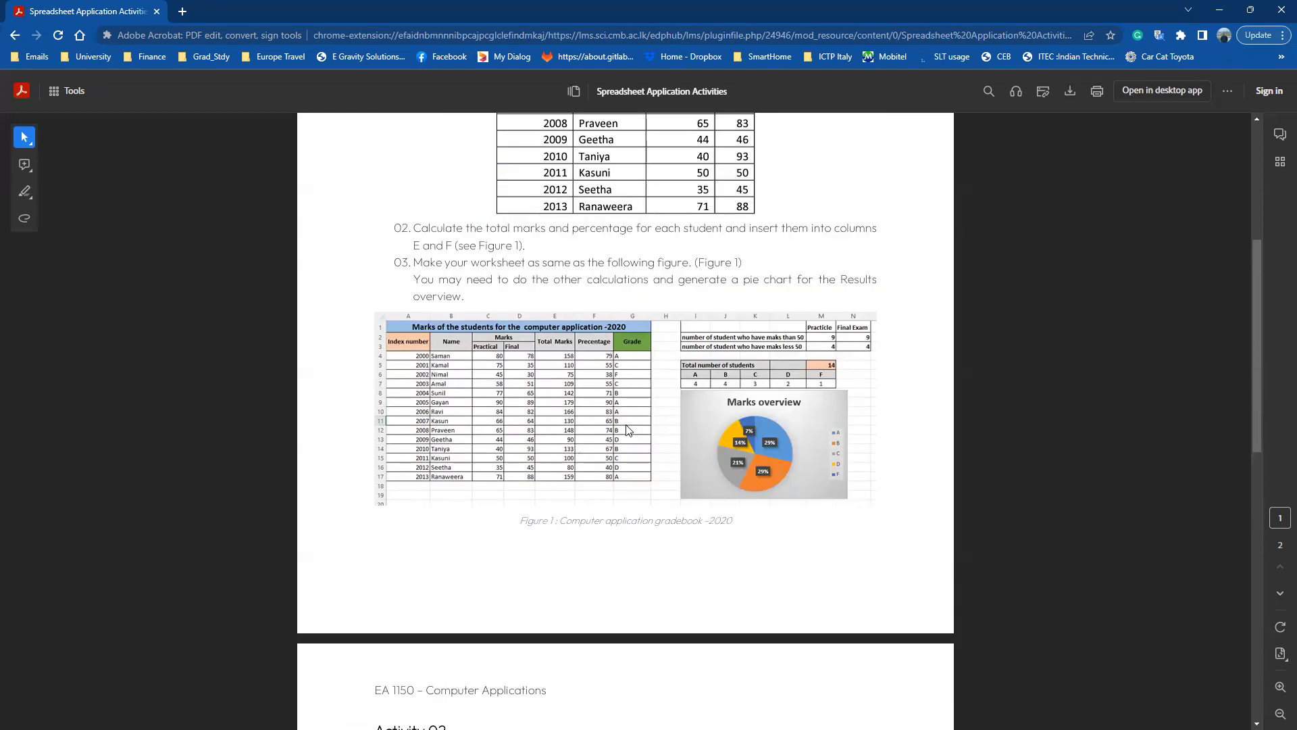
{"action": "scroll", "coordinate": [632, 427], "scroll_direction": "down", "scroll_amount": 1}
{"action": "scroll", "coordinate": [635, 422], "scroll_direction": "down", "scroll_amount": 3}
{"action": "scroll", "coordinate": [635, 422], "scroll_direction": "up", "scroll_amount": 4}
{"action": "scroll", "coordinate": [633, 420], "scroll_direction": "down", "scroll_amount": 2}
{"action": "scroll", "coordinate": [633, 420], "scroll_direction": "up", "scroll_amount": 2}
{"action": "scroll", "coordinate": [578, 438], "scroll_direction": "down", "scroll_amount": 1}
{"action": "scroll", "coordinate": [633, 288], "scroll_direction": "up", "scroll_amount": 5}
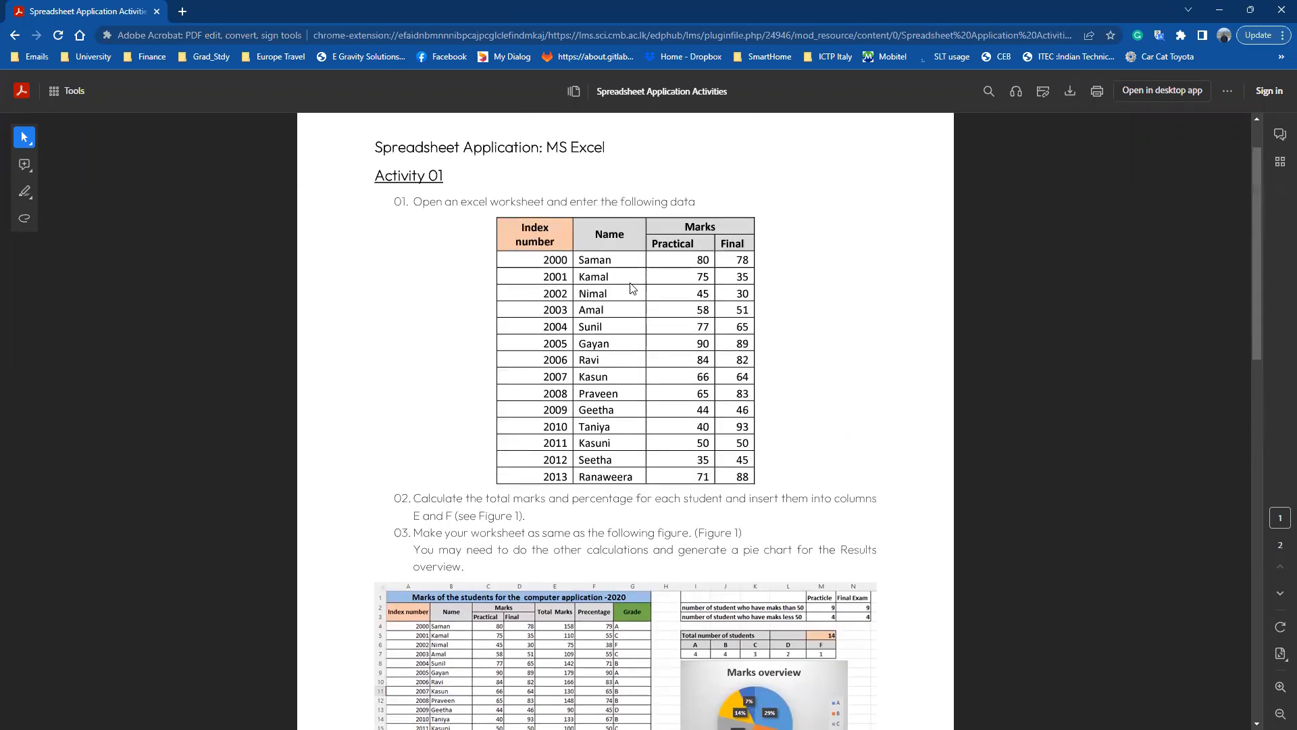
Highlight the Activity 01 student marks table and compare it with the Figure 1 gradebook and its Marks overview chart.
{"action": "left_click_drag", "start_coordinate": [750, 478], "coordinate": [523, 249]}
{"action": "left_click", "coordinate": [664, 359]}
{"action": "left_click_drag", "start_coordinate": [749, 478], "coordinate": [505, 264]}
{"action": "scroll", "coordinate": [784, 477], "scroll_direction": "down", "scroll_amount": 5}
{"action": "left_click", "coordinate": [609, 381]}
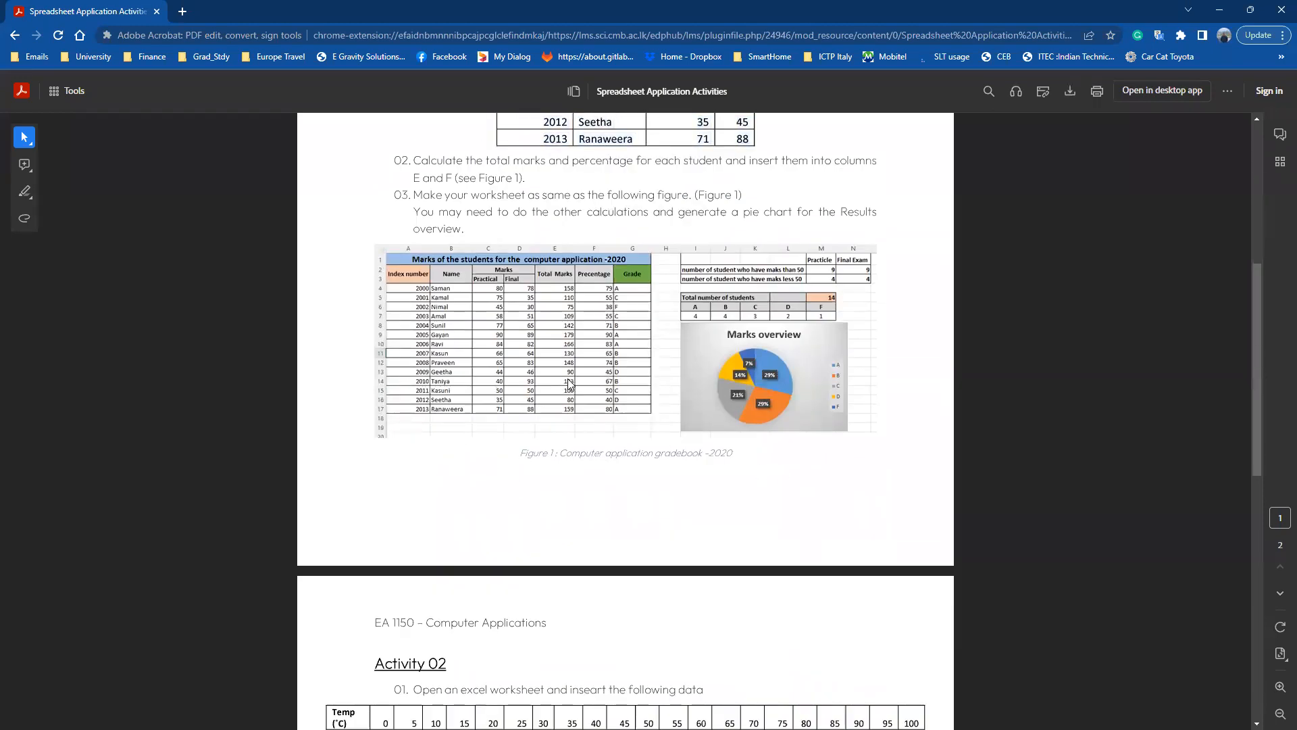
{"action": "scroll", "coordinate": [565, 384], "scroll_direction": "up", "scroll_amount": 4}
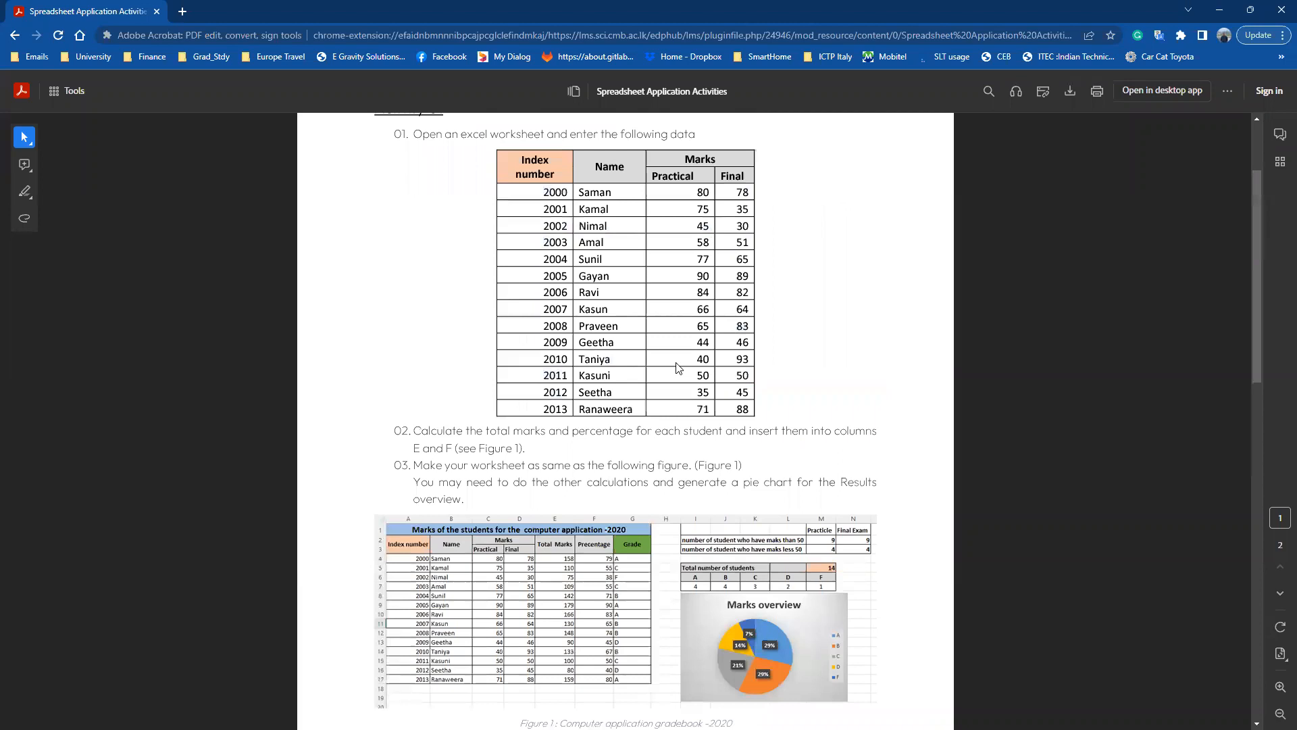
{"action": "scroll", "coordinate": [820, 408], "scroll_direction": "down", "scroll_amount": 5}
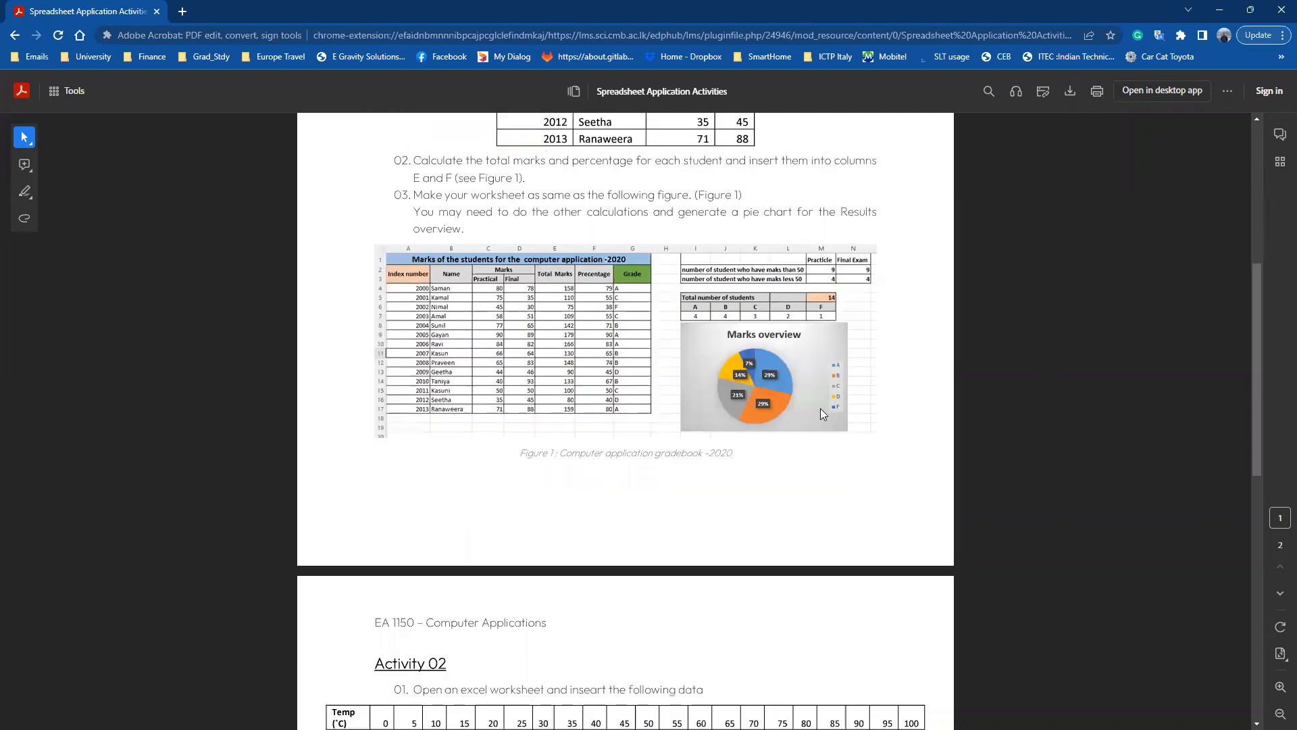
Examine the Activity 02 temperature and sensor data table and its scatter plot, line fitting and equation tasks.
{"action": "scroll", "coordinate": [820, 408], "scroll_direction": "down", "scroll_amount": 7}
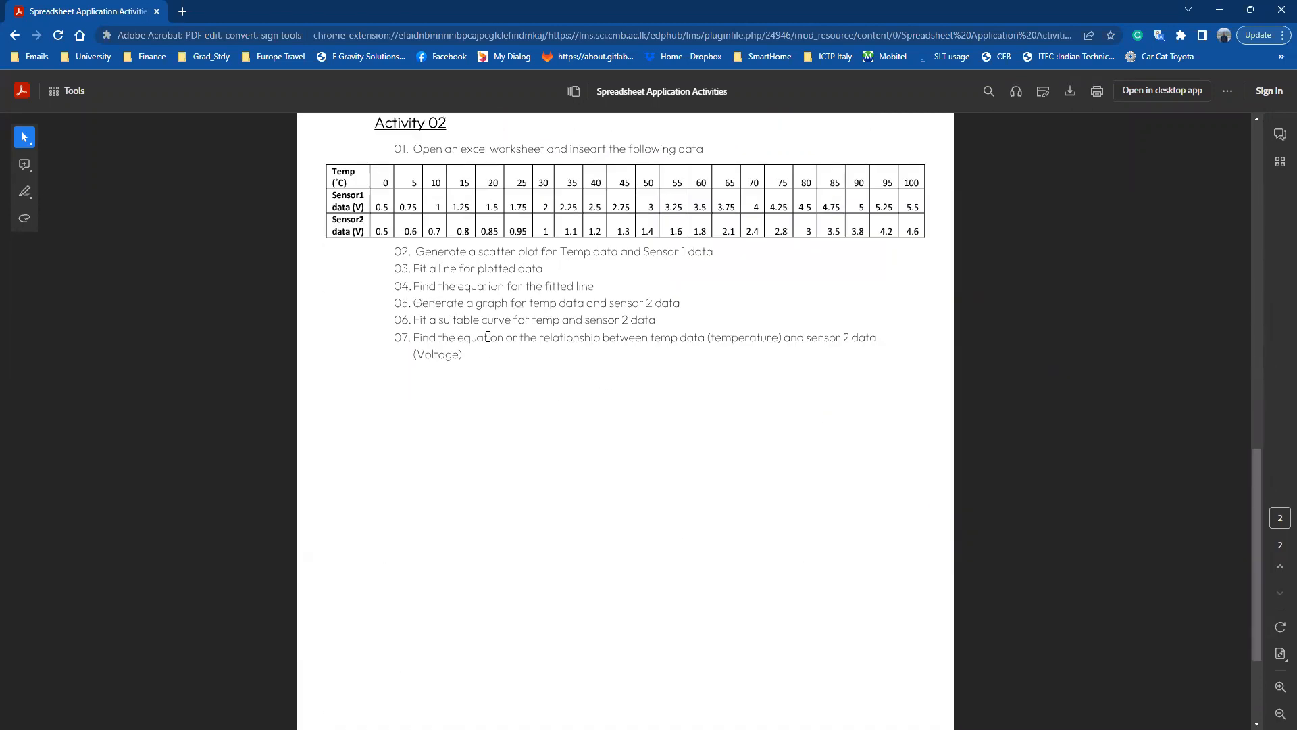
{"action": "scroll", "coordinate": [445, 277], "scroll_direction": "up", "scroll_amount": 9}
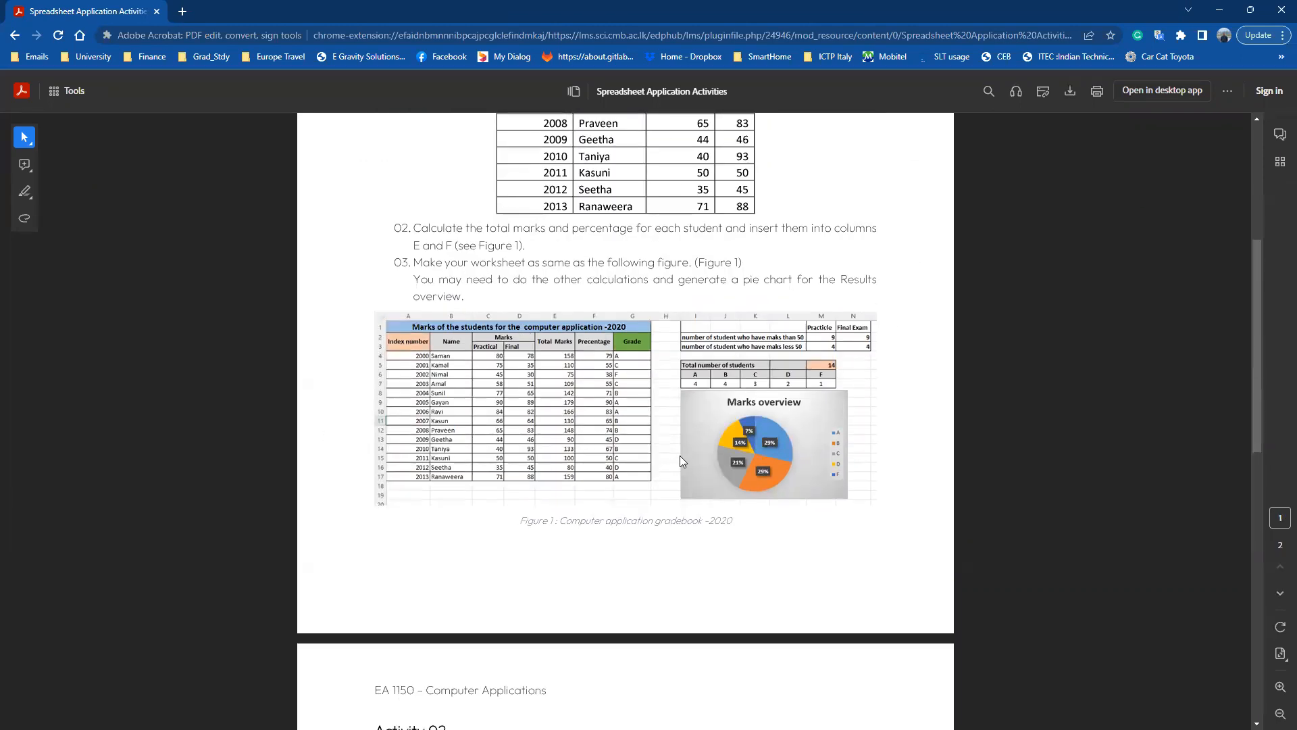
{"action": "scroll", "coordinate": [547, 432], "scroll_direction": "down", "scroll_amount": 6}
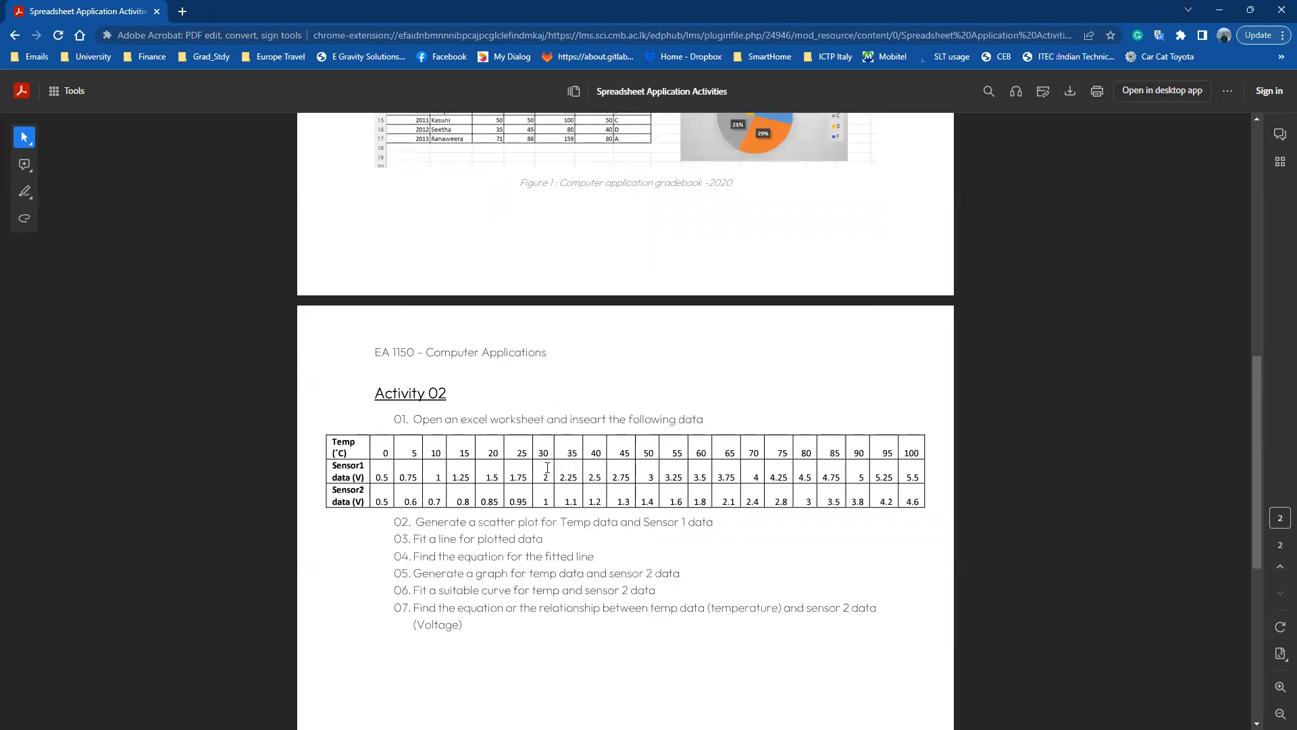
{"action": "scroll", "coordinate": [524, 477], "scroll_direction": "down", "scroll_amount": 2}
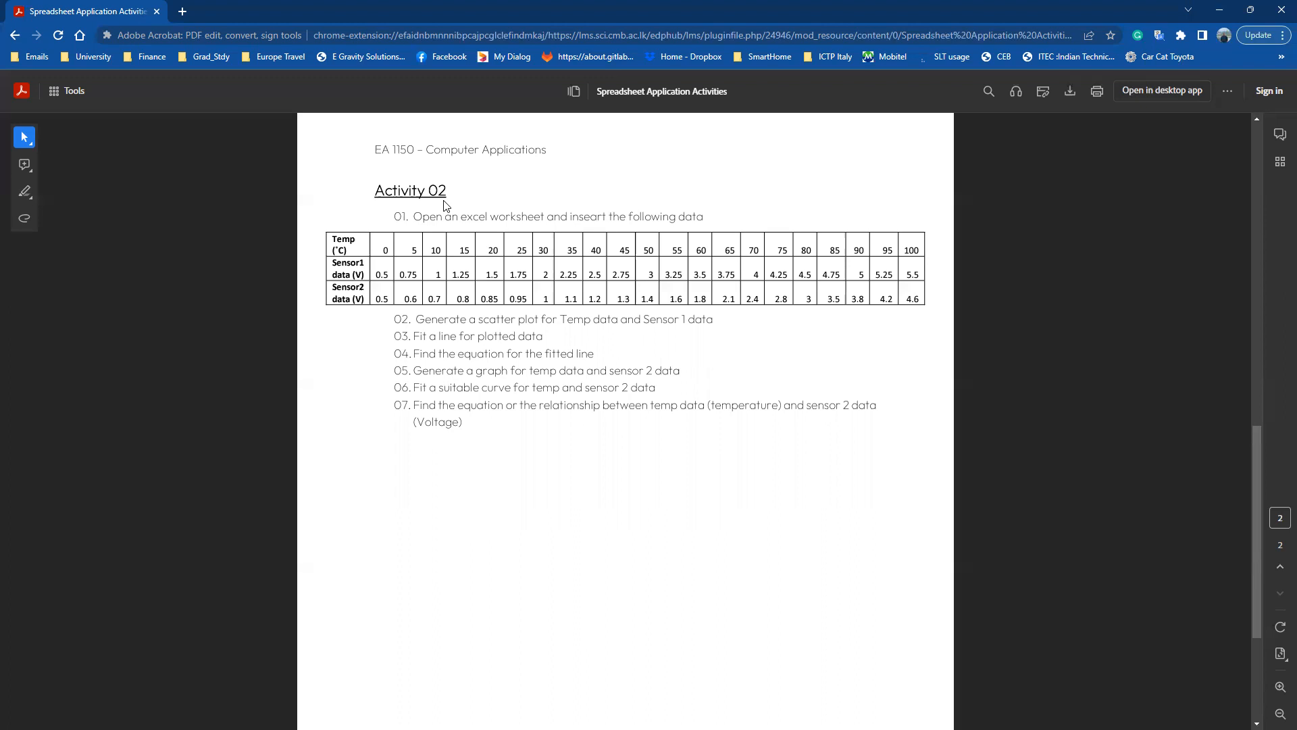
{"action": "left_click_drag", "start_coordinate": [395, 216], "coordinate": [594, 250]}
{"action": "left_click", "coordinate": [368, 273]}
{"action": "scroll", "coordinate": [546, 425], "scroll_direction": "down", "scroll_amount": 2}
{"action": "scroll", "coordinate": [473, 358], "scroll_direction": "up", "scroll_amount": 2}
{"action": "scroll", "coordinate": [185, 328], "scroll_direction": "up", "scroll_amount": 2}
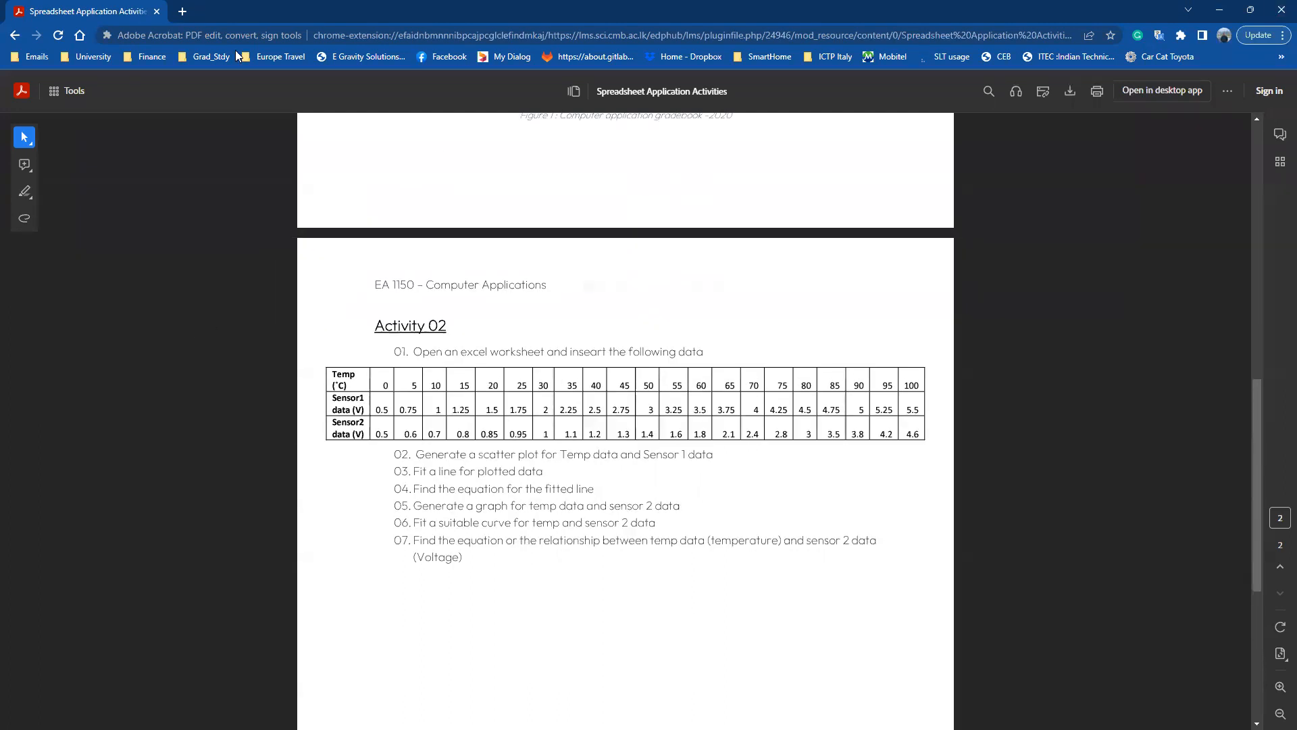
Go back to the LMS login page, log out of the current session and log in again with the saved credentials.
{"action": "left_click", "coordinate": [15, 35]}
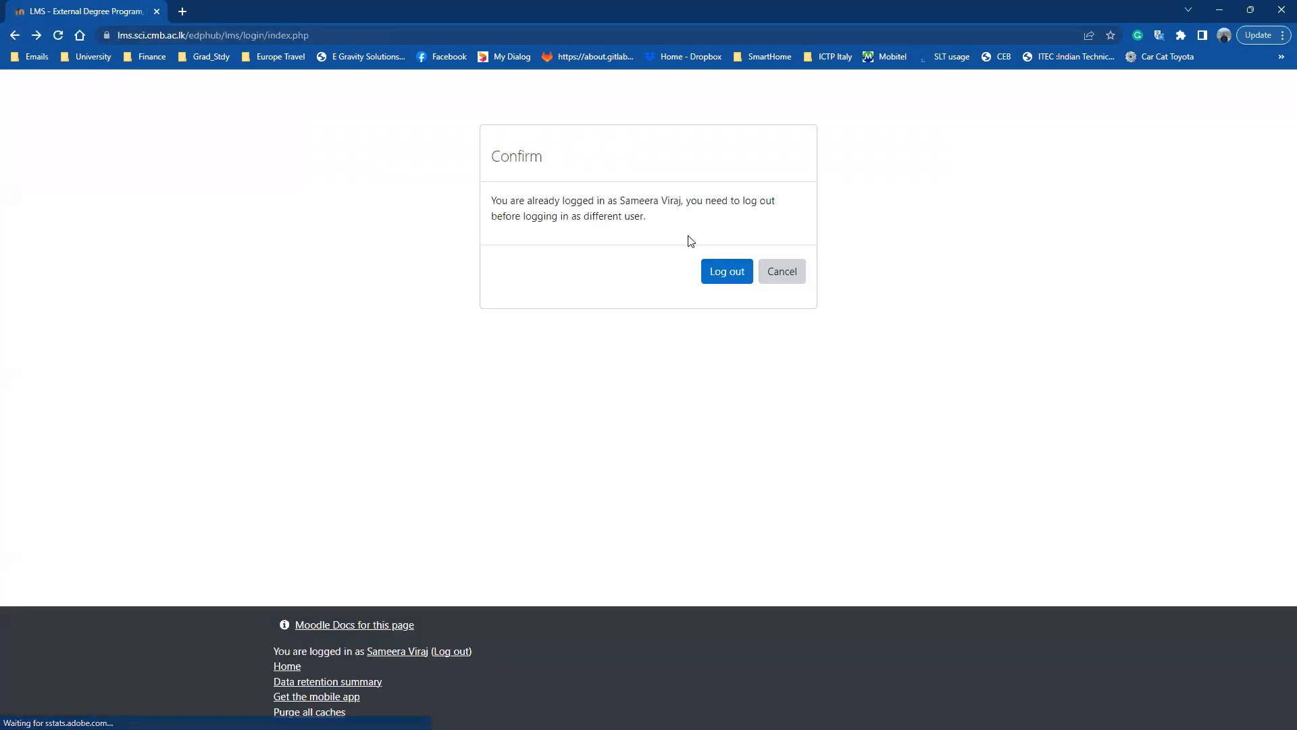
{"action": "left_click", "coordinate": [743, 273]}
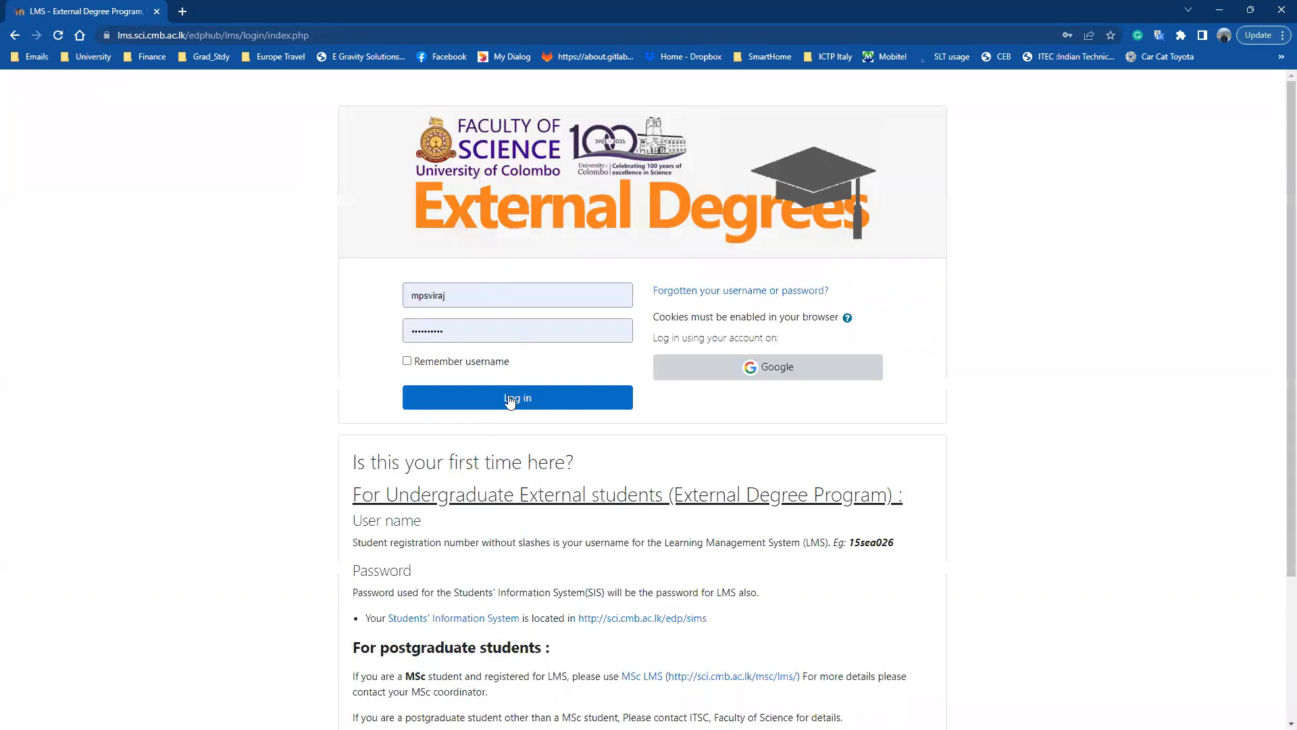
{"action": "left_click", "coordinate": [510, 400]}
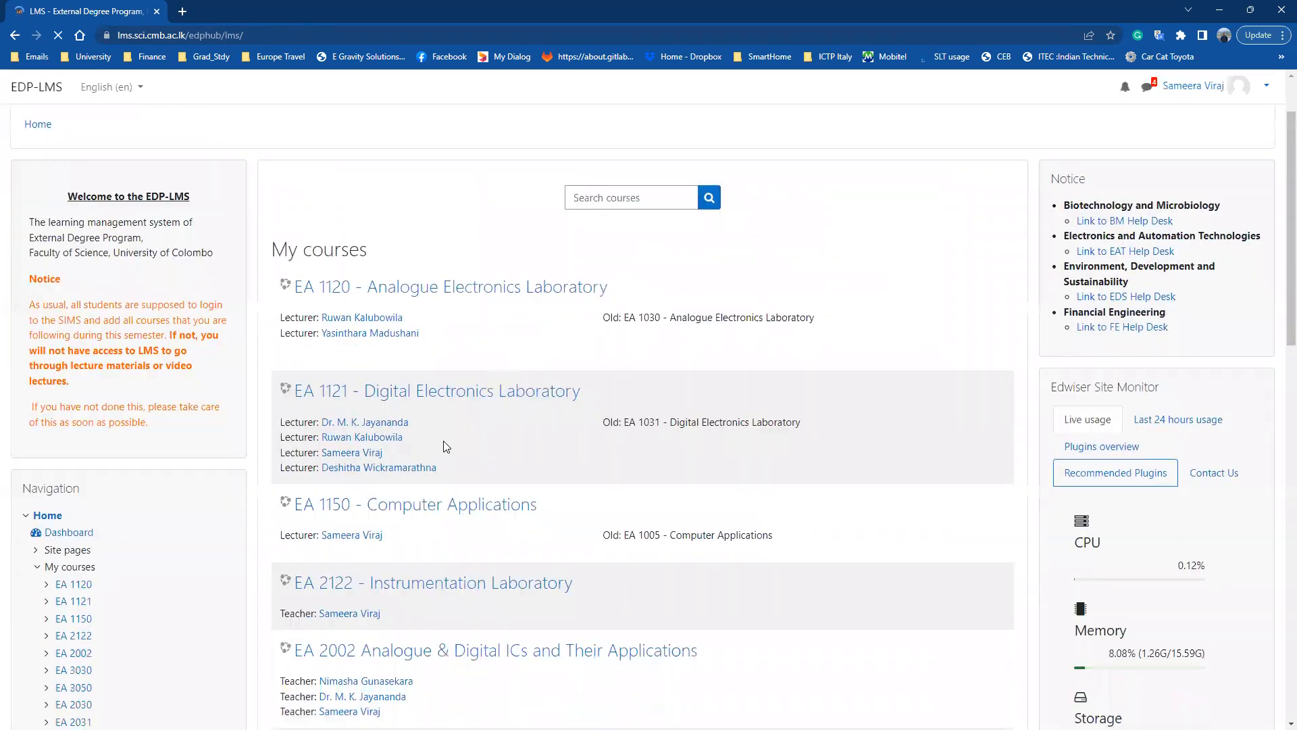
Open the EA 1150 - Computer Applications course and find the Lesson 04 - Spreadsheet Applications materials.
{"action": "scroll", "coordinate": [445, 446], "scroll_direction": "down", "scroll_amount": 2}
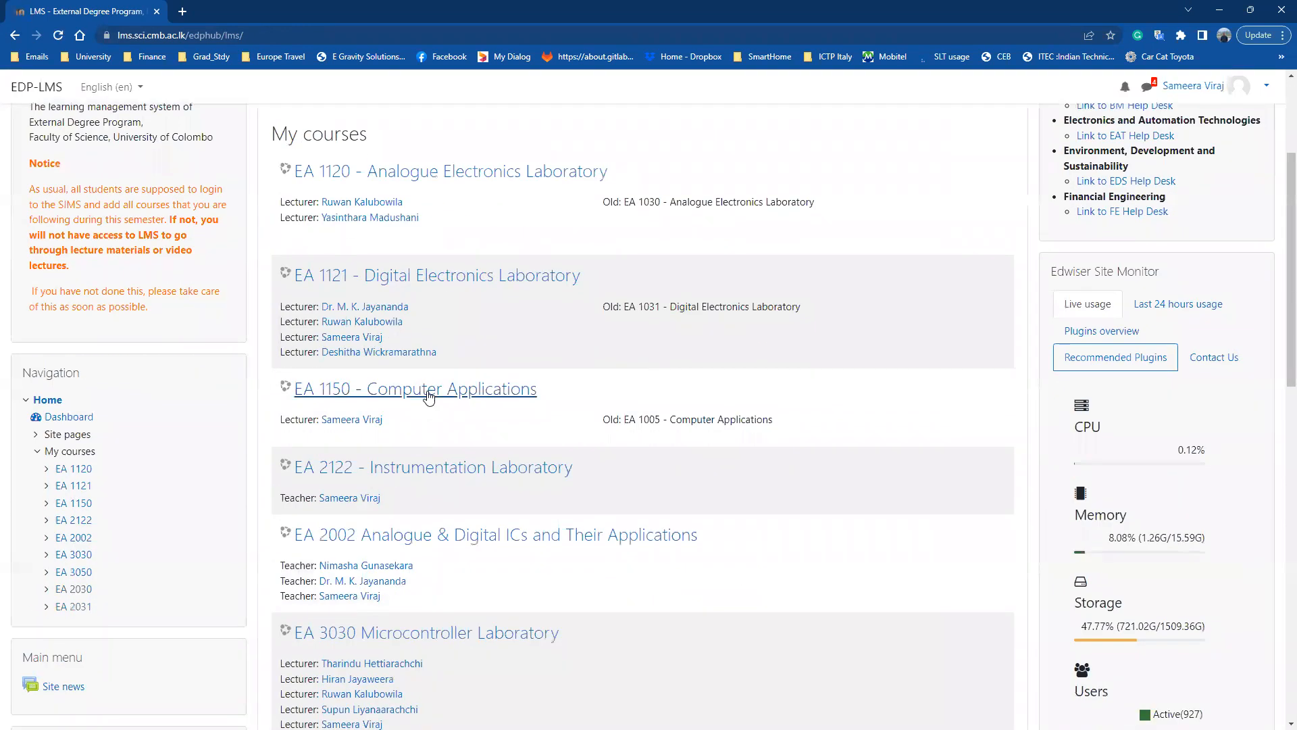
{"action": "left_click", "coordinate": [429, 397]}
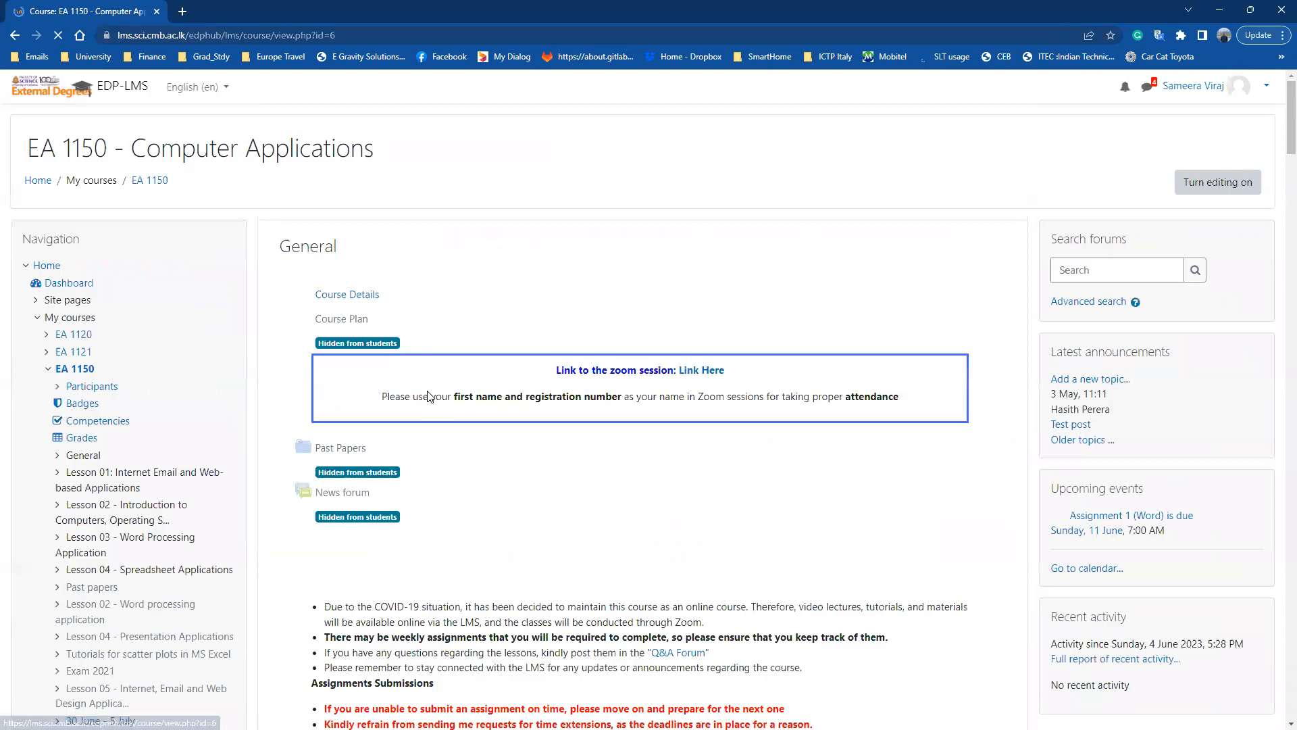
{"action": "scroll", "coordinate": [431, 396], "scroll_direction": "down", "scroll_amount": 5}
{"action": "scroll", "coordinate": [431, 395], "scroll_direction": "down", "scroll_amount": 15}
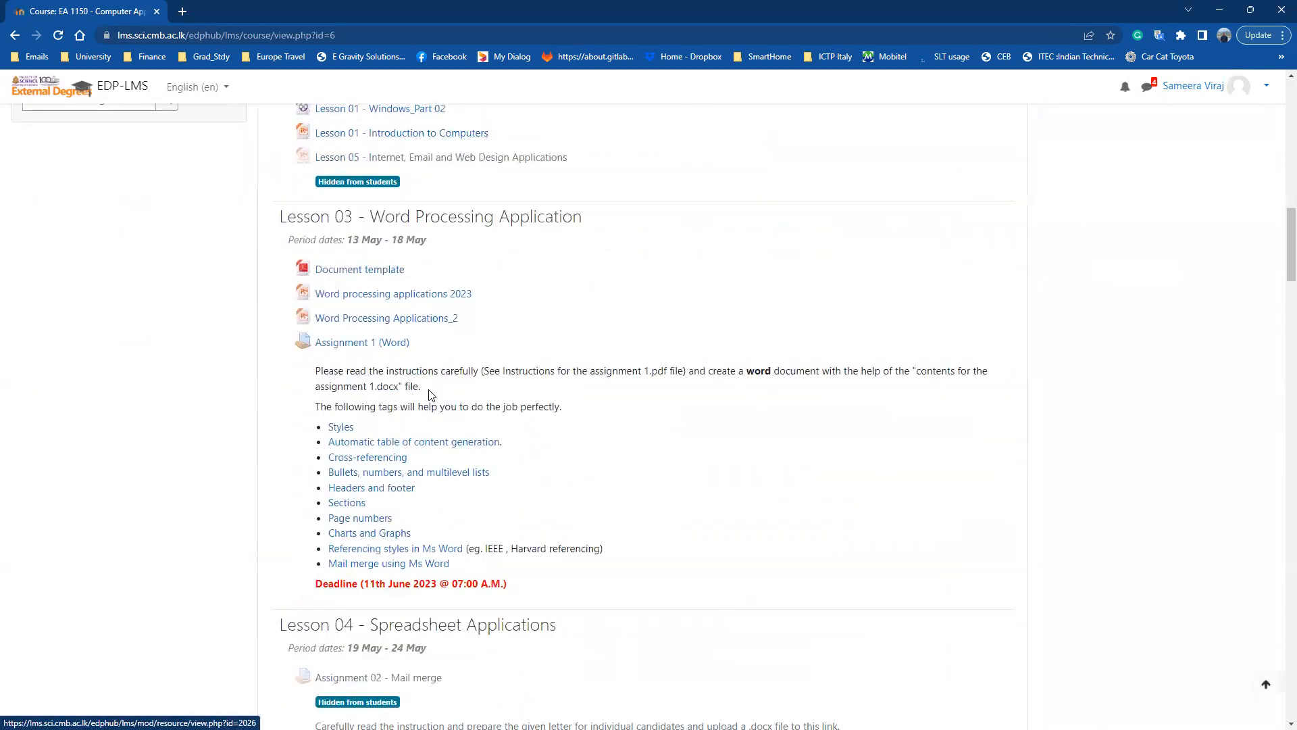
{"action": "scroll", "coordinate": [431, 395], "scroll_direction": "down", "scroll_amount": 4}
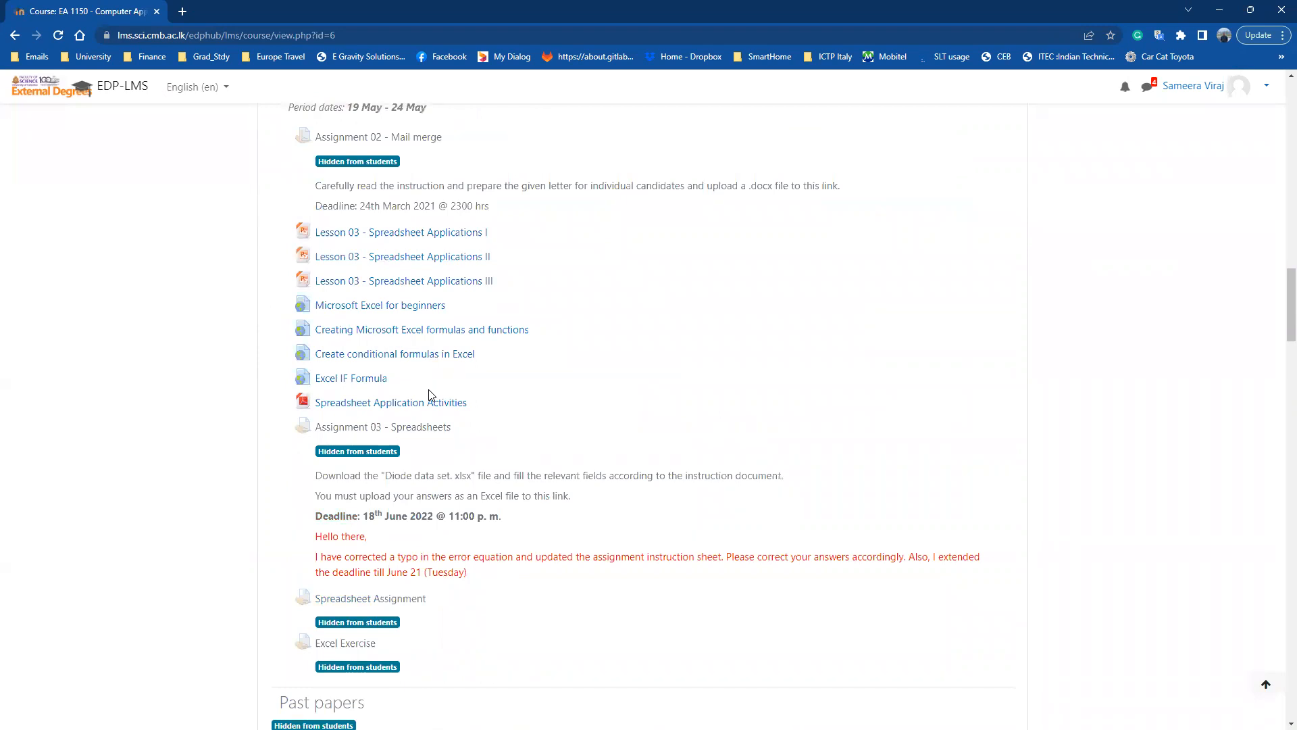
{"action": "scroll", "coordinate": [431, 395], "scroll_direction": "down", "scroll_amount": 1}
{"action": "scroll", "coordinate": [428, 390], "scroll_direction": "up", "scroll_amount": 1}
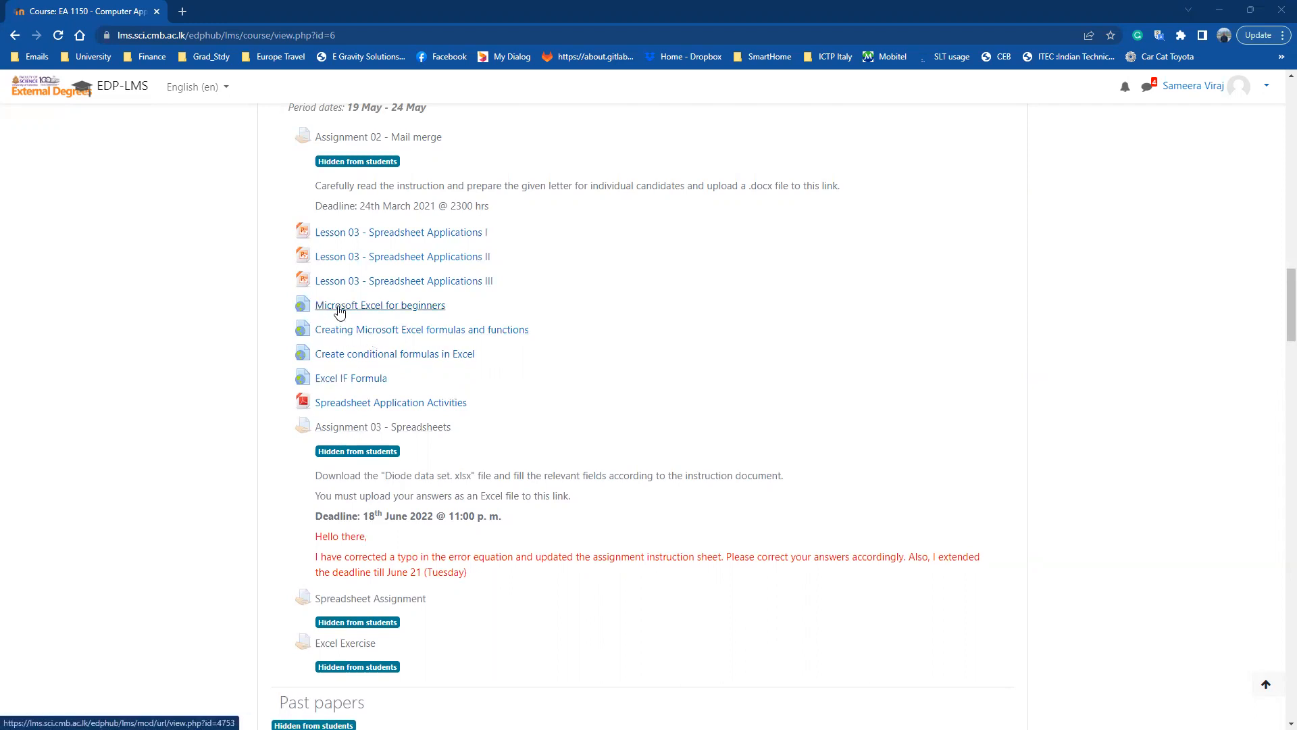
Open the Excel IF Formula resource in a new tab and switch to its YouTube video.
{"action": "left_click", "coordinate": [356, 387]}
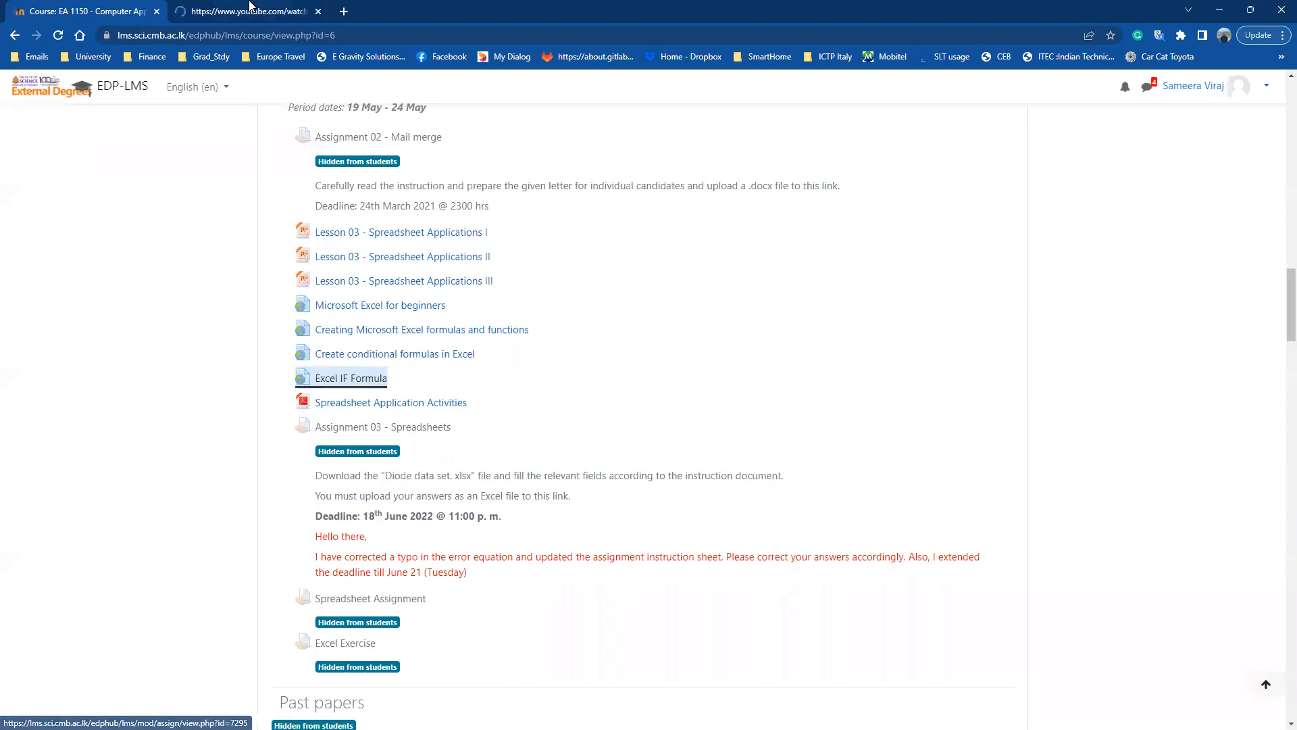
{"action": "left_click", "coordinate": [250, 7]}
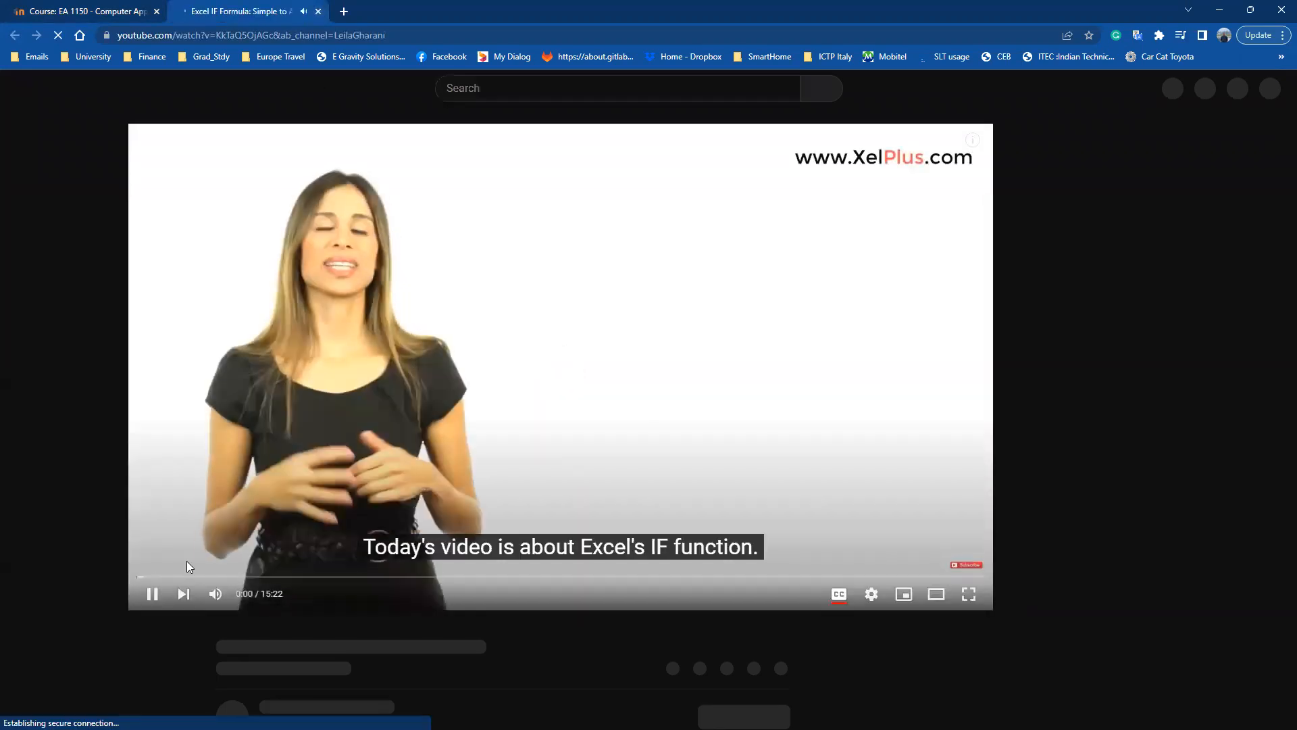
Pause the Excel IF Formula video and close its tab to return to the course page.
{"action": "left_click", "coordinate": [153, 597]}
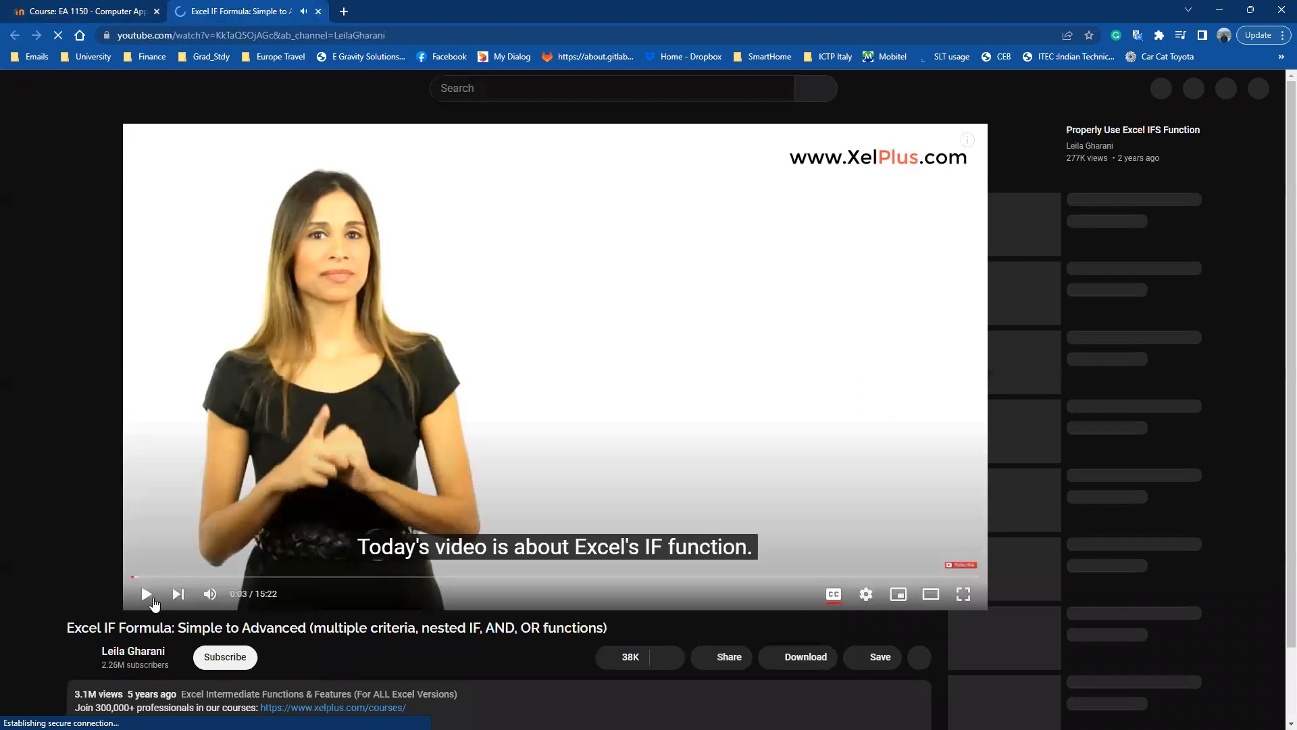
{"action": "left_click", "coordinate": [86, 601]}
{"action": "left_click", "coordinate": [87, 601]}
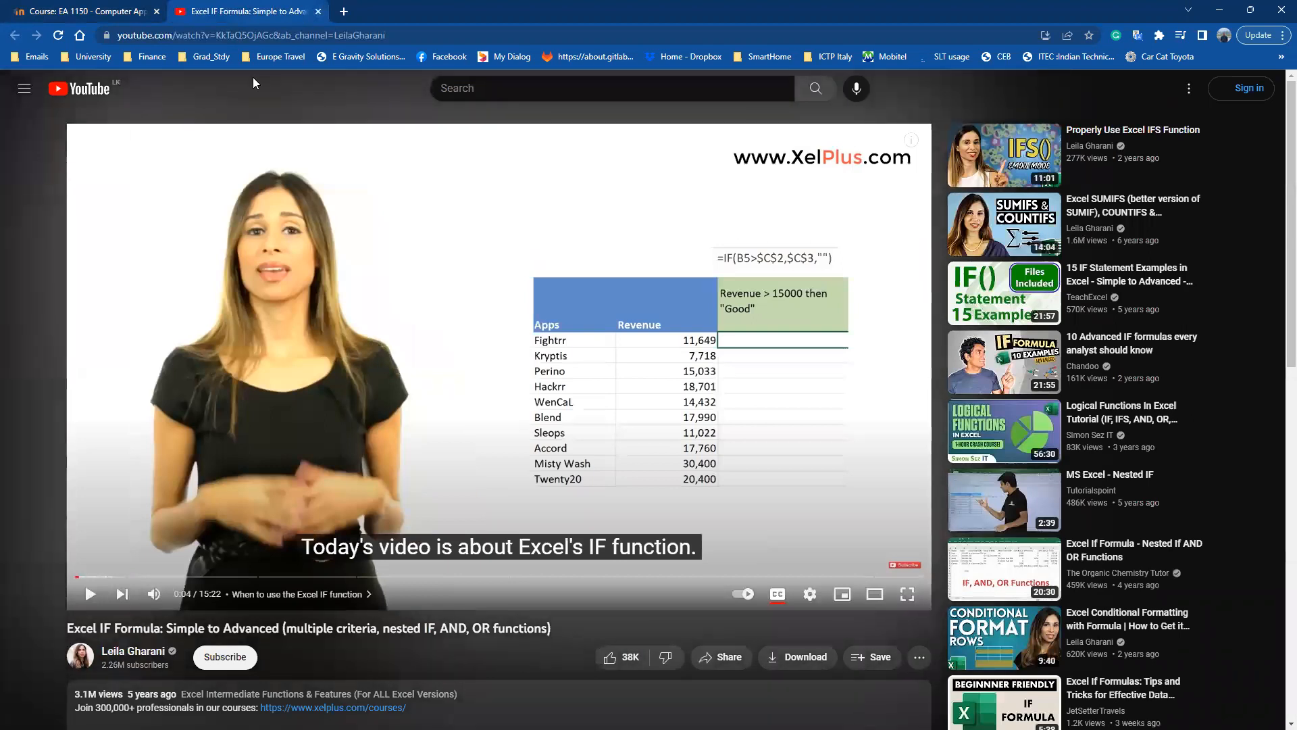
{"action": "left_click", "coordinate": [319, 14]}
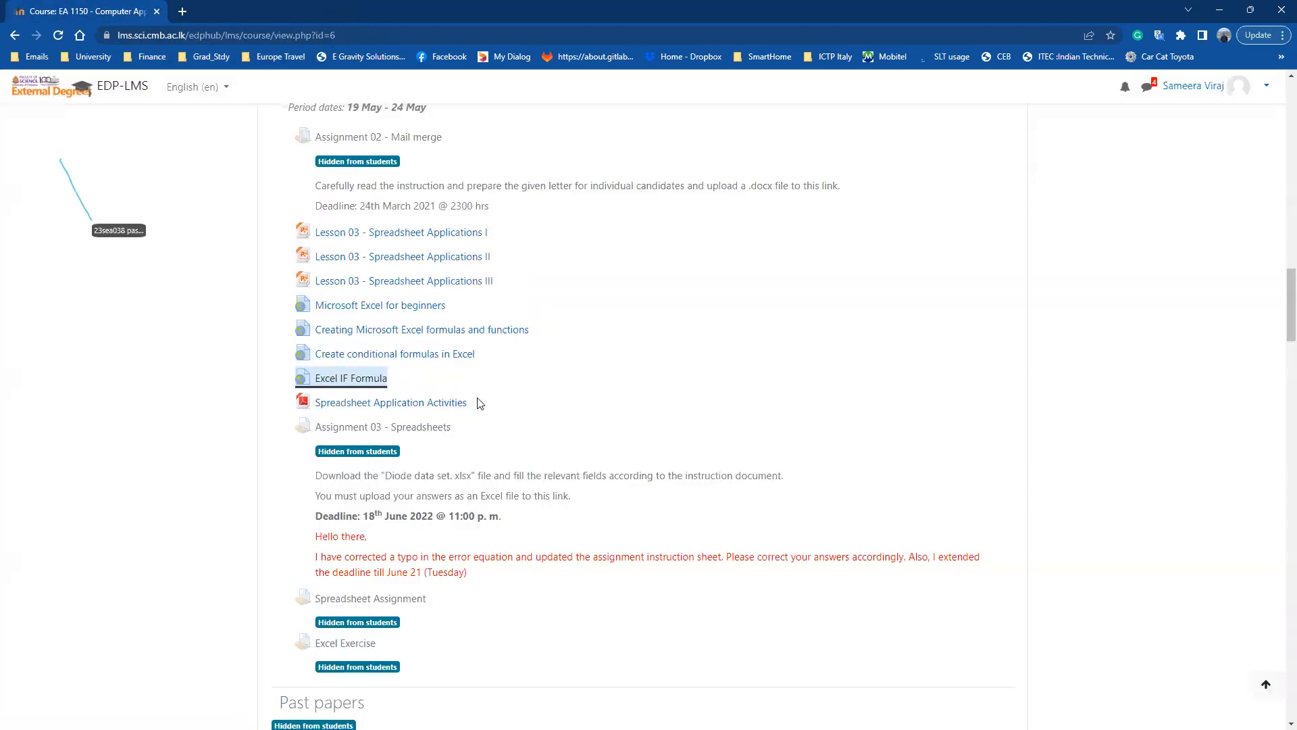
Look over the Lesson 04 spreadsheet resources, then minimize the browser to return to the Marksheet in Excel.
{"action": "scroll", "coordinate": [480, 403], "scroll_direction": "down", "scroll_amount": 1}
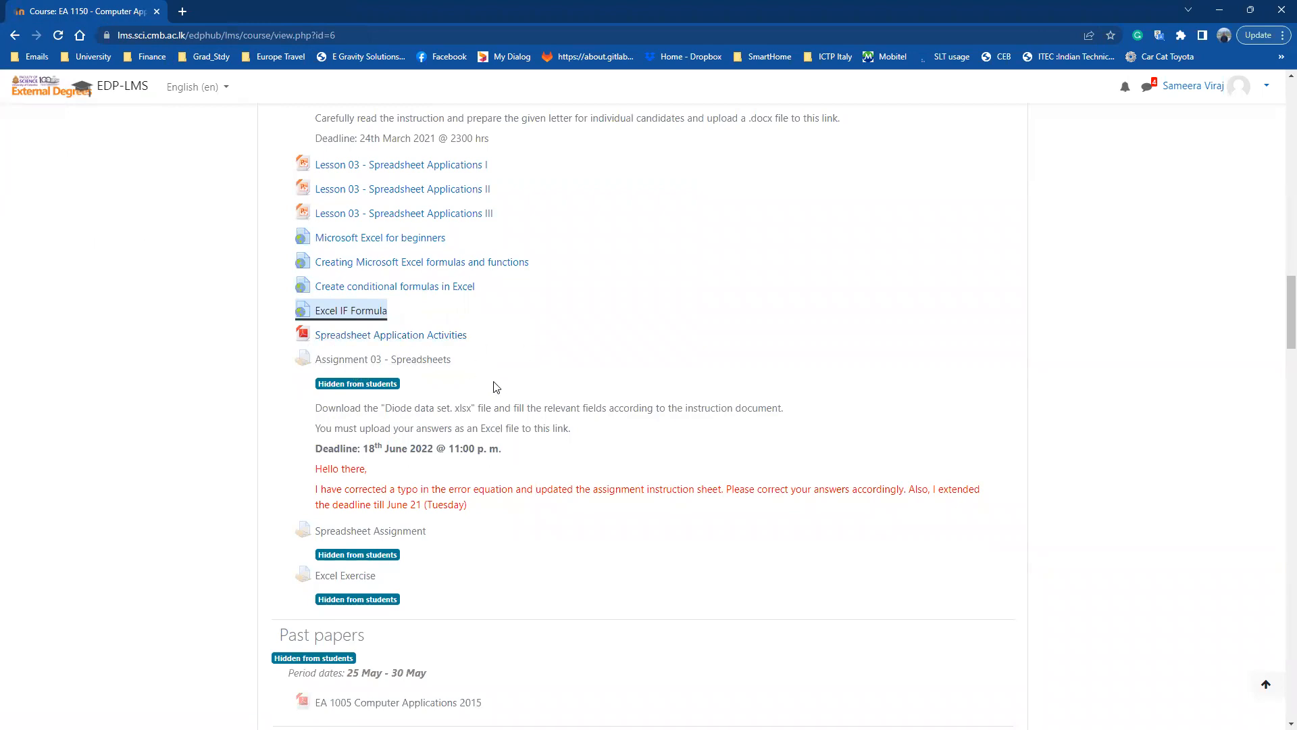
{"action": "scroll", "coordinate": [510, 454], "scroll_direction": "up", "scroll_amount": 6}
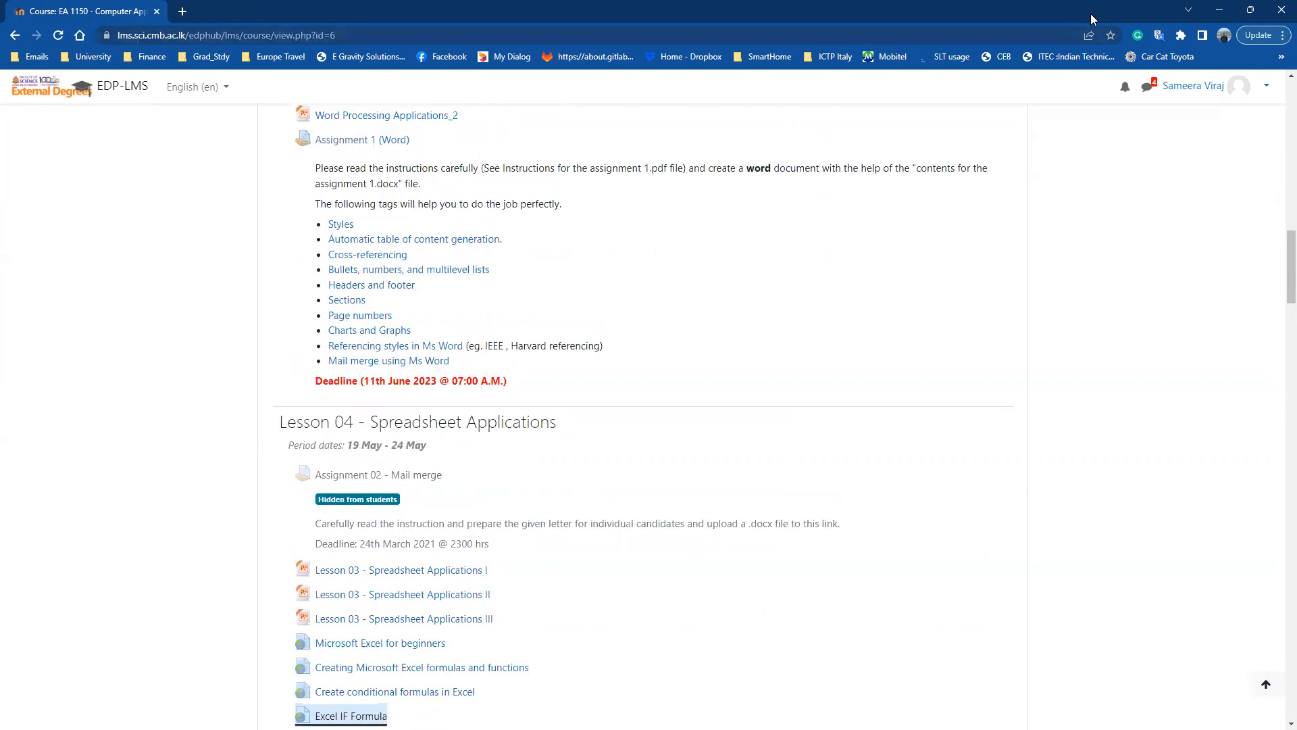
{"action": "left_click", "coordinate": [1215, 9]}
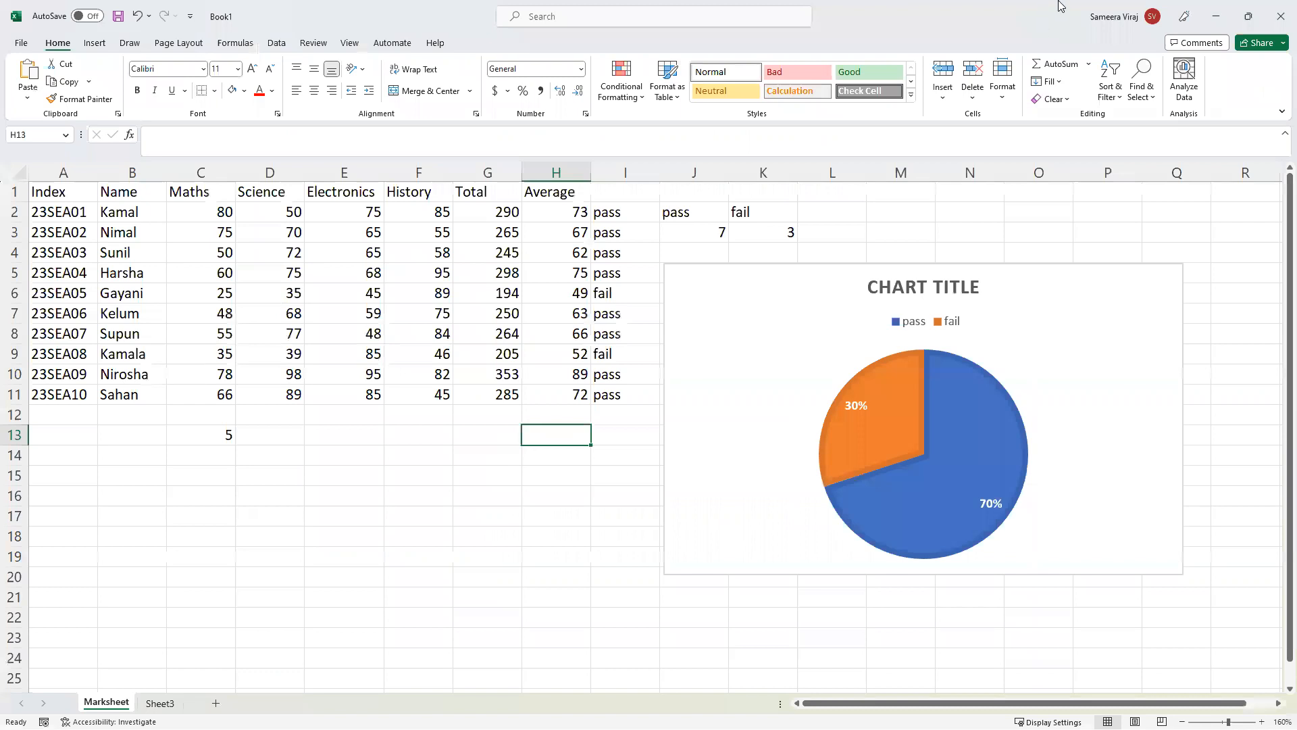